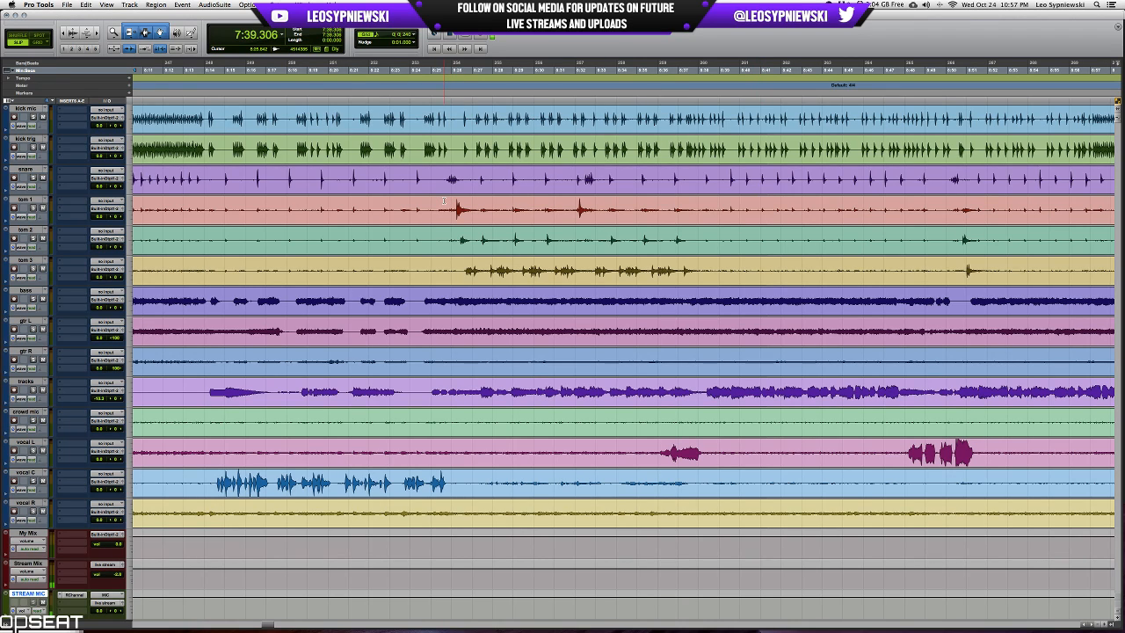
# Check the live stream and recording status in OBS and minimise its window again.
pyautogui.click(443, 202)
pyautogui.click(646, 614)
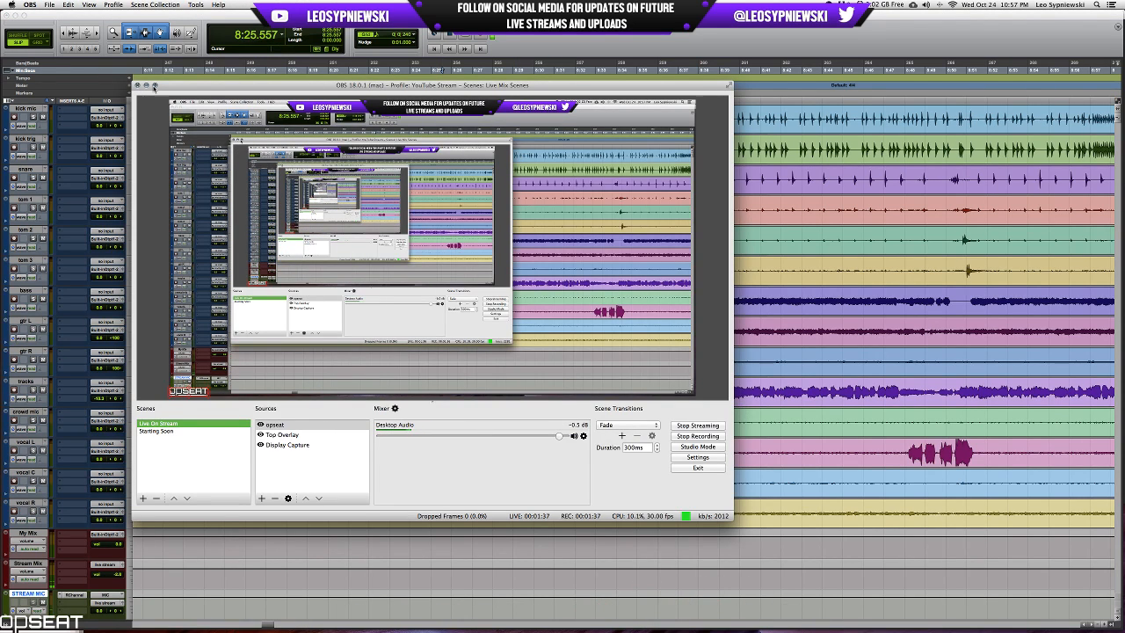
pyautogui.click(146, 85)
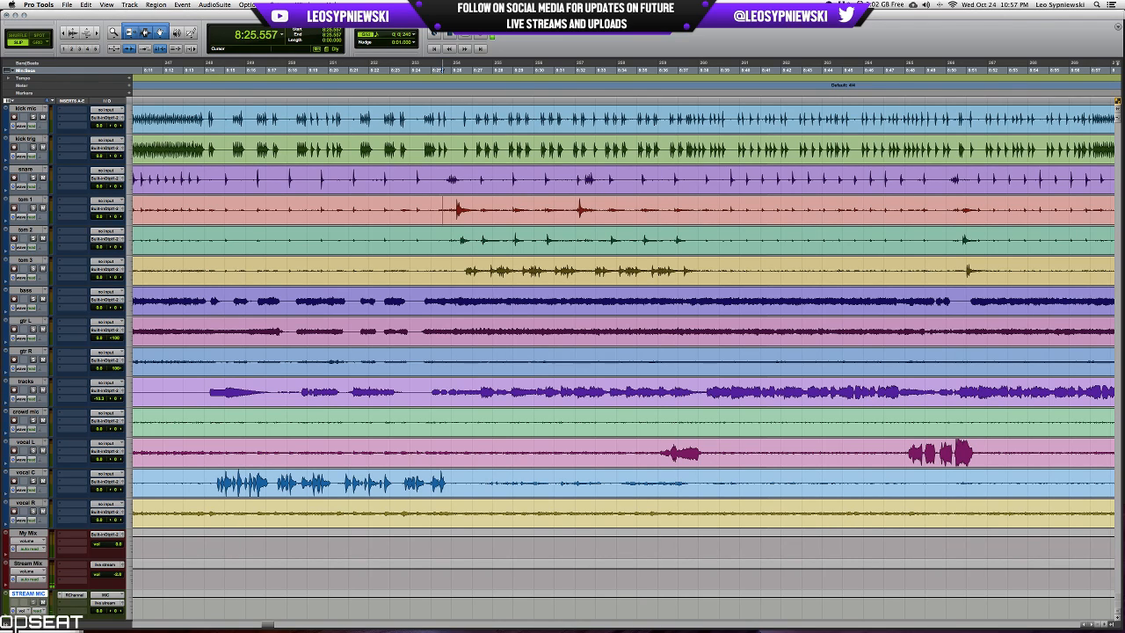
# Take a look at the mixer and play the session from about 8:24.6 for several seconds.
pyautogui.click(423, 176)
pyautogui.press('super+equal')
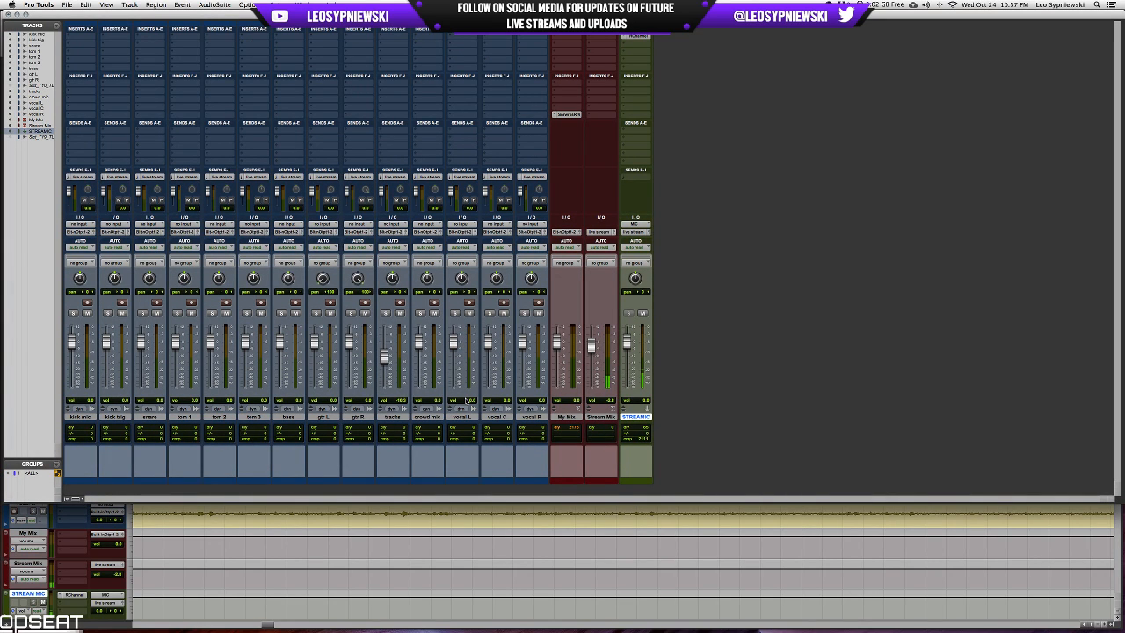
pyautogui.press('super+equal')
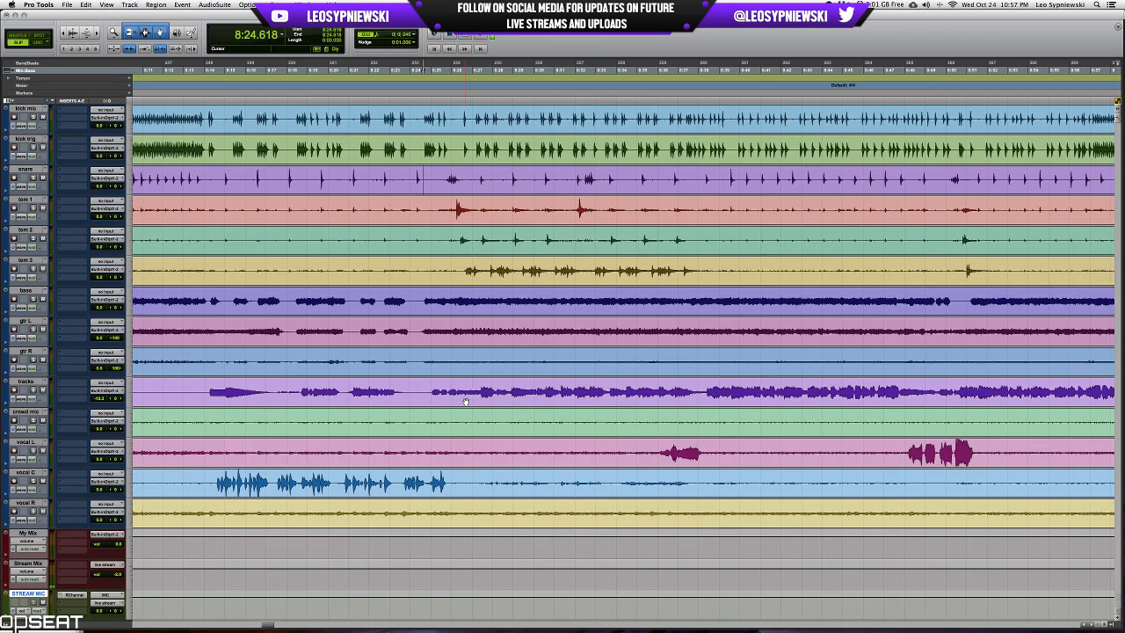
pyautogui.press('space')
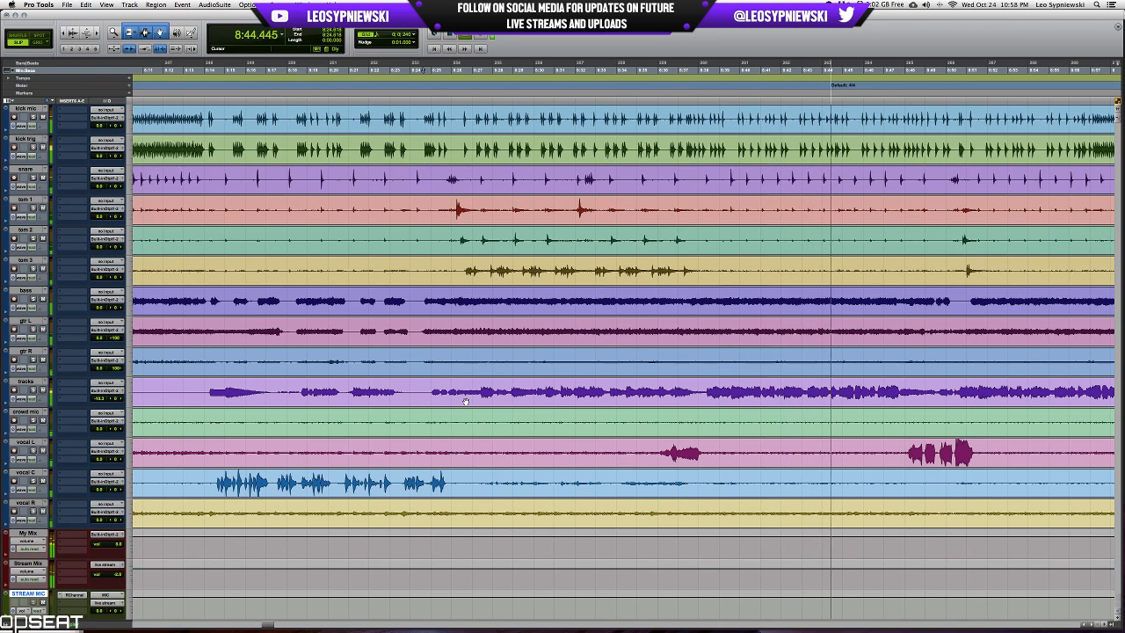
pyautogui.press('space')
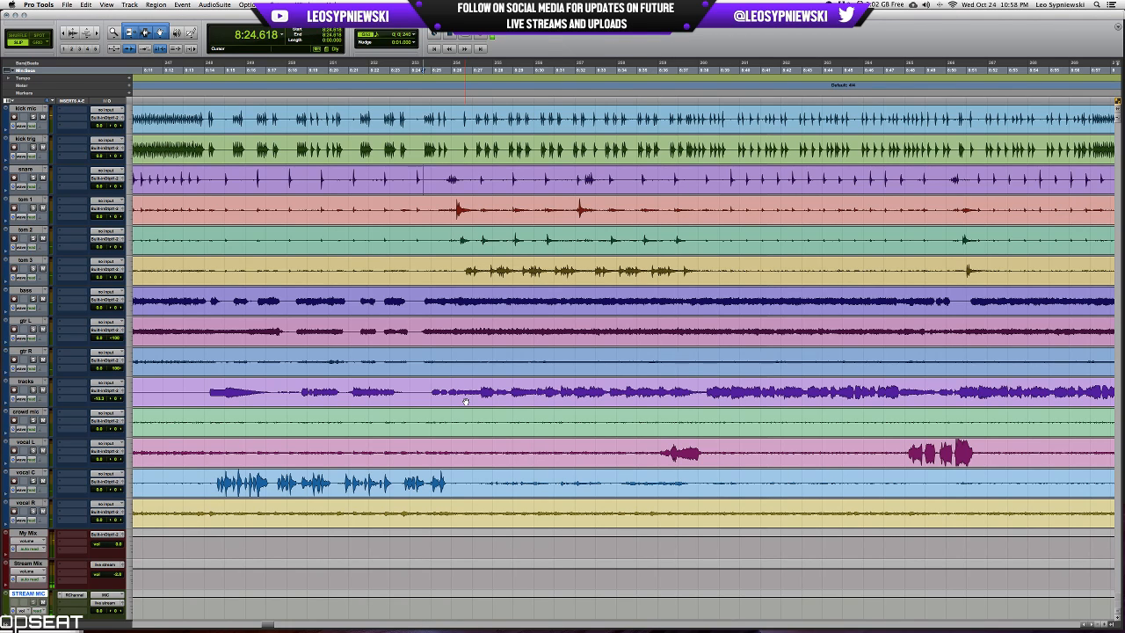
# Go back to the session start and examine the kick mic edit near 0:17.4 up close.
pyautogui.moveTo(512, 392); pyautogui.dragTo(956, 391)
pyautogui.click(504, 392)
pyautogui.hscroll(-10, 654, 150)
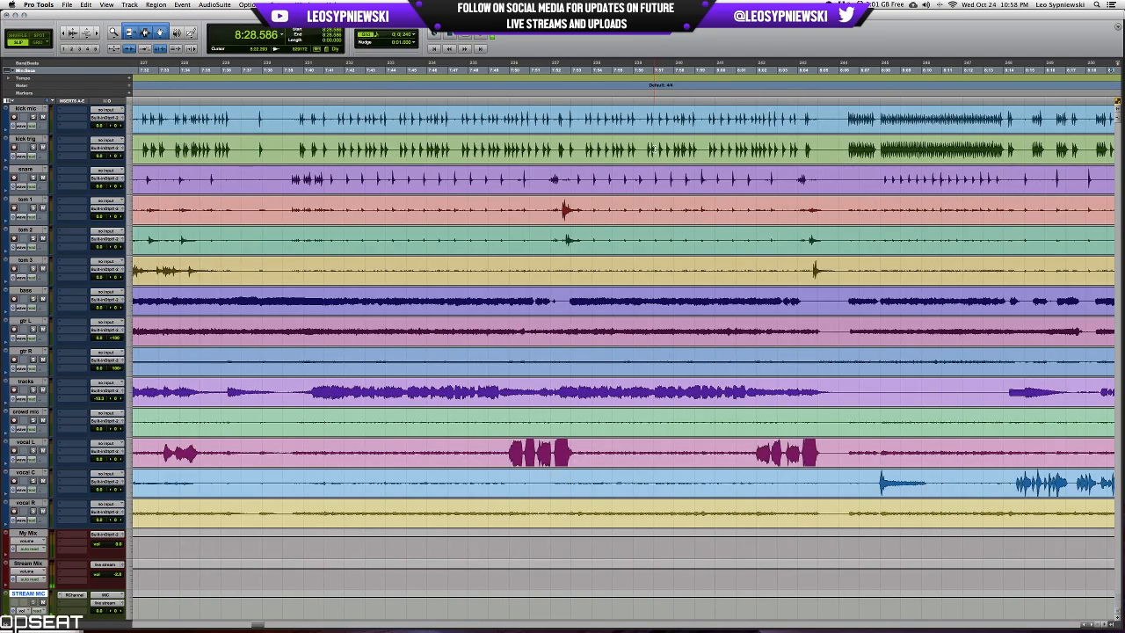
pyautogui.hscroll(-20, 655, 150)
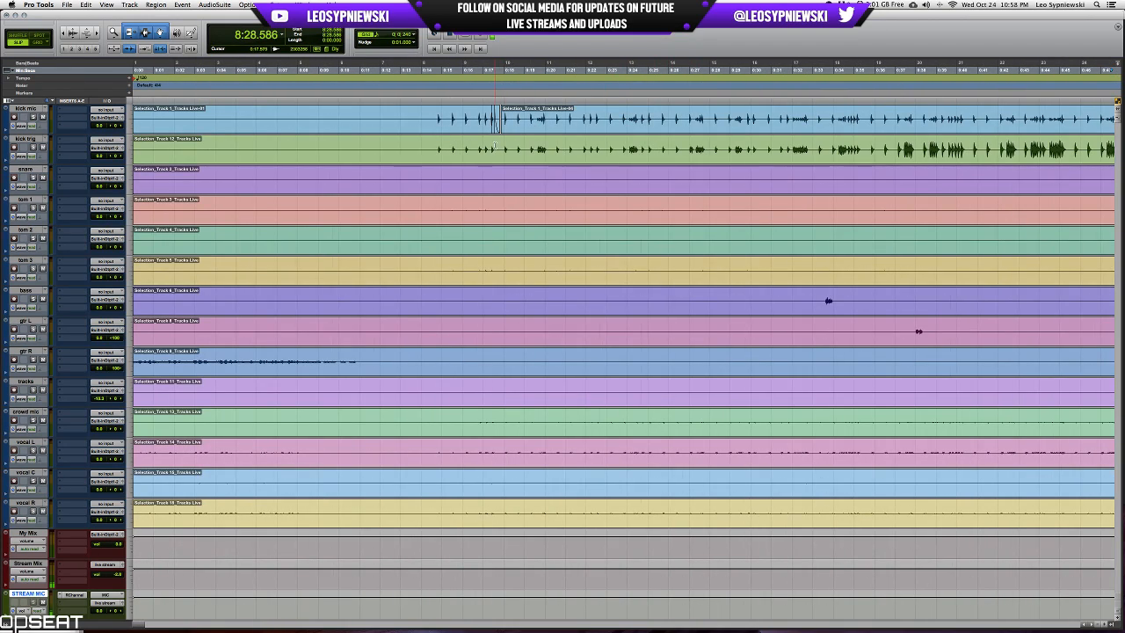
pyautogui.click(495, 146)
pyautogui.scroll(10, 528, 148)
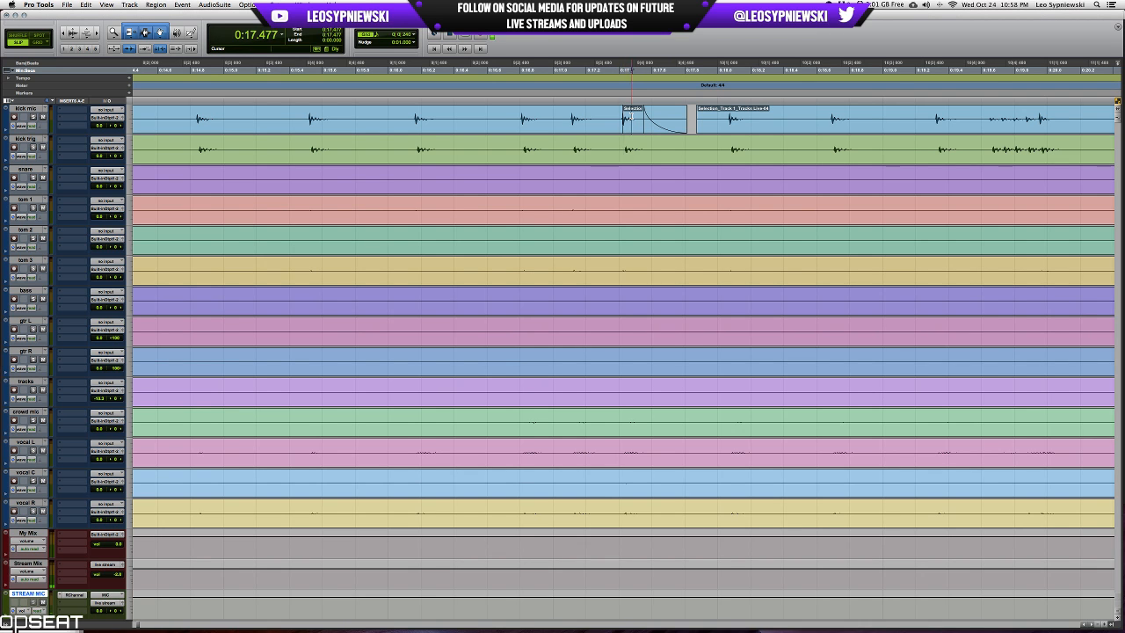
pyautogui.scroll(-10, 630, 115)
pyautogui.scroll(10, 472, 133)
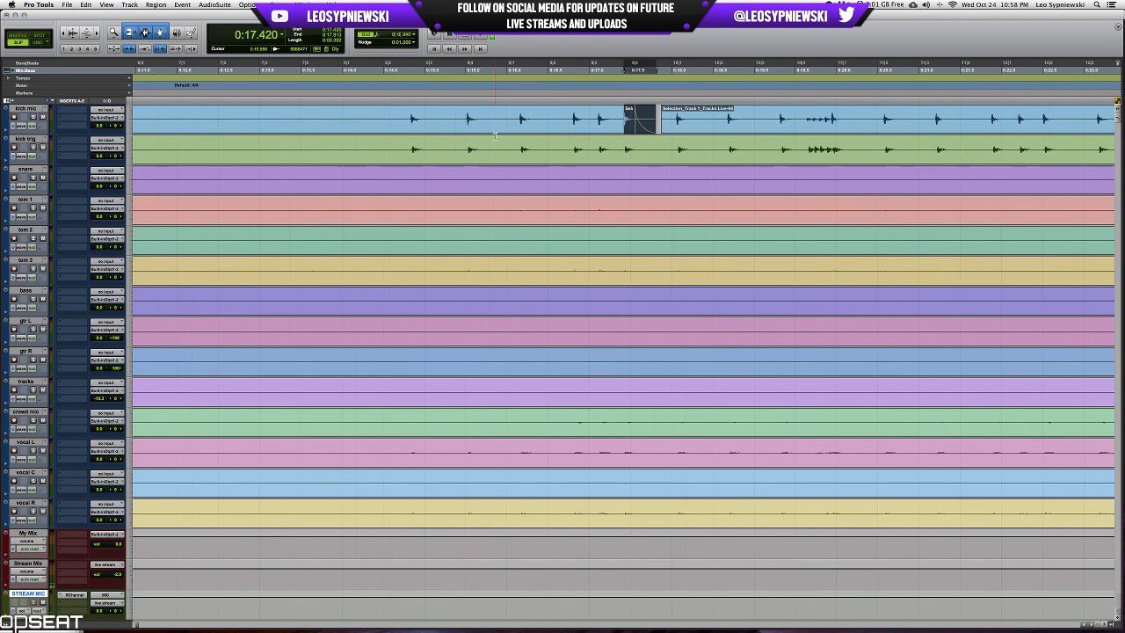
pyautogui.scroll(-4, 596, 147)
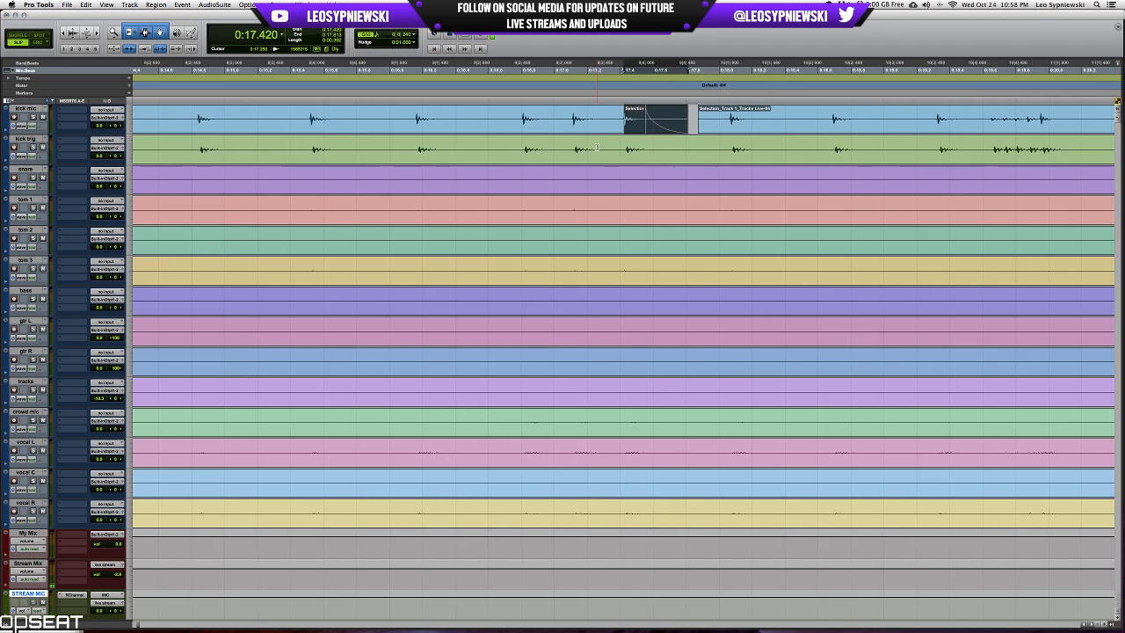
pyautogui.scroll(4, 597, 146)
pyautogui.scroll(3, 597, 146)
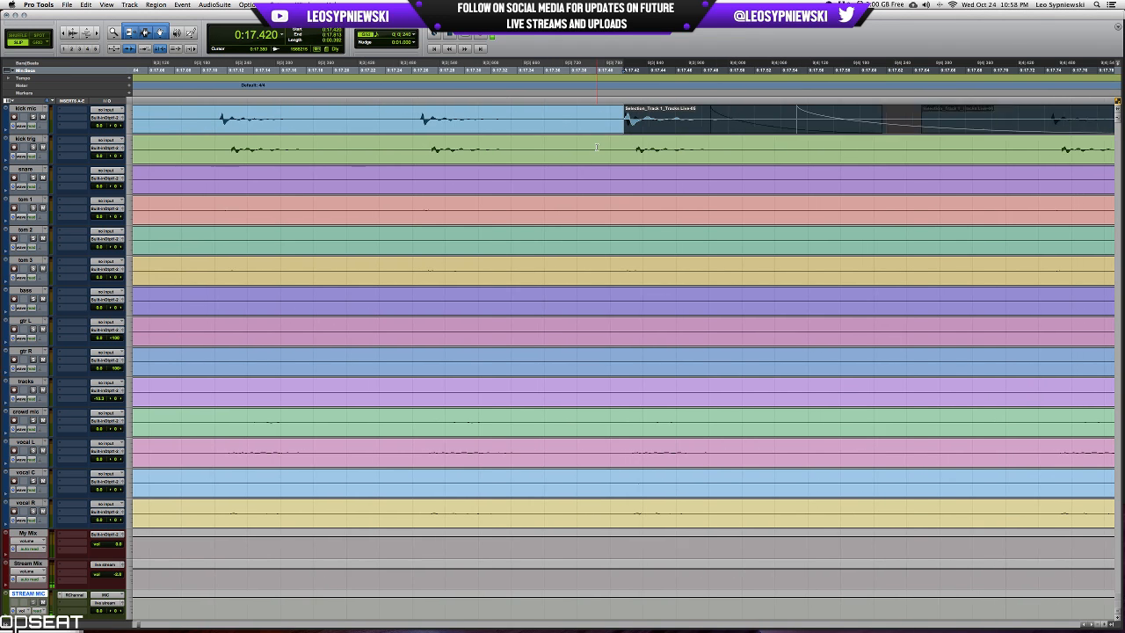
# Measure the delay between the kick mic and kick trig hits near 0:17.42 with a selection on the kick trig track.
pyautogui.moveTo(650, 145); pyautogui.dragTo(623, 144)
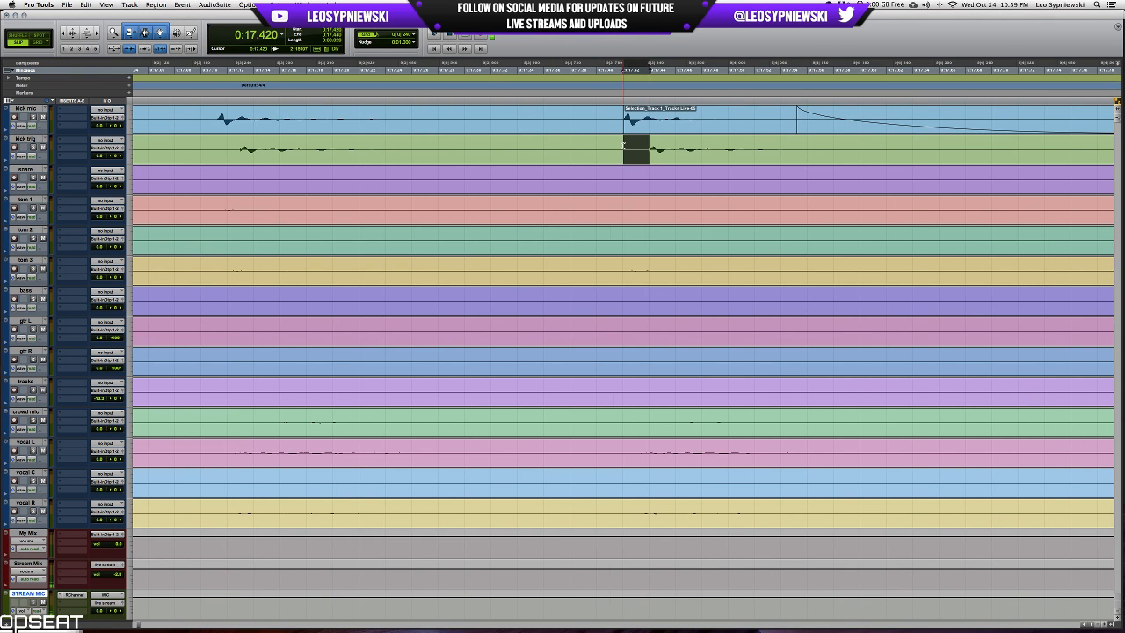
pyautogui.click(652, 146)
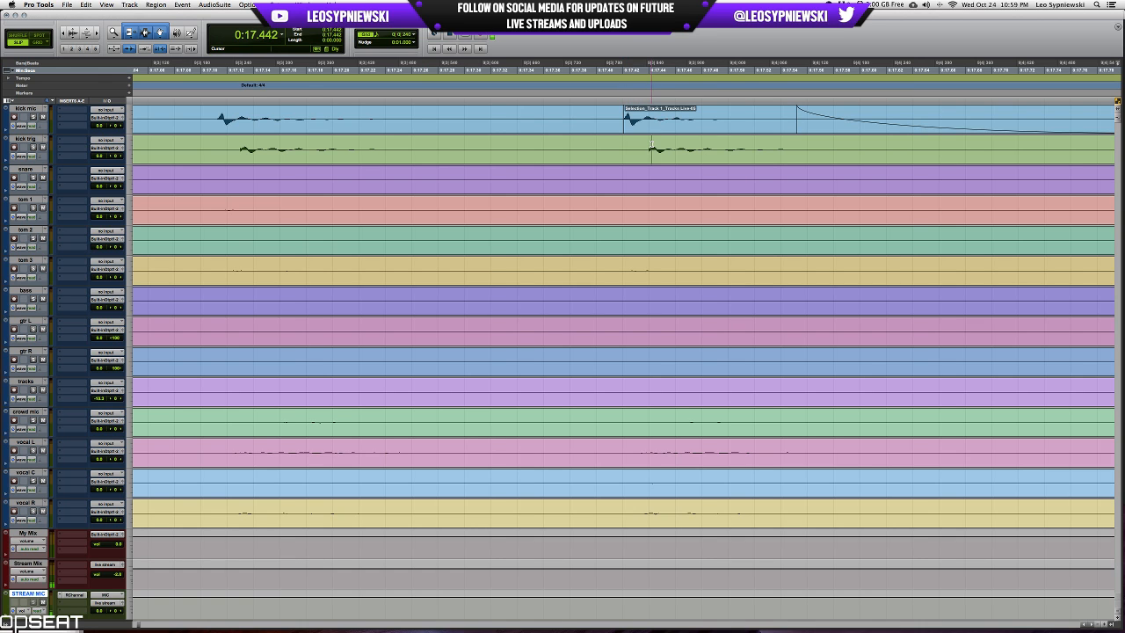
pyautogui.click(650, 146)
pyautogui.moveTo(648, 146); pyautogui.dragTo(623, 148)
pyautogui.press('r')
pyautogui.press('r')
pyautogui.press('r')
pyautogui.press('r')
pyautogui.press('r')
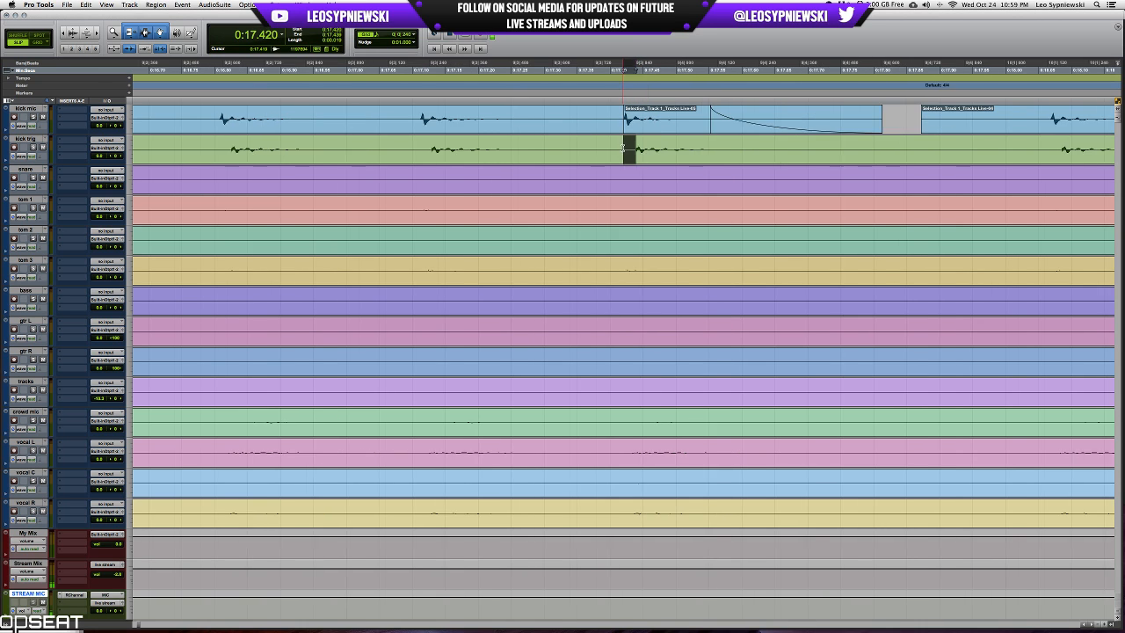
# Solo the kick mic track and play its opening hits from about 0:14.6.
pyautogui.click(507, 122)
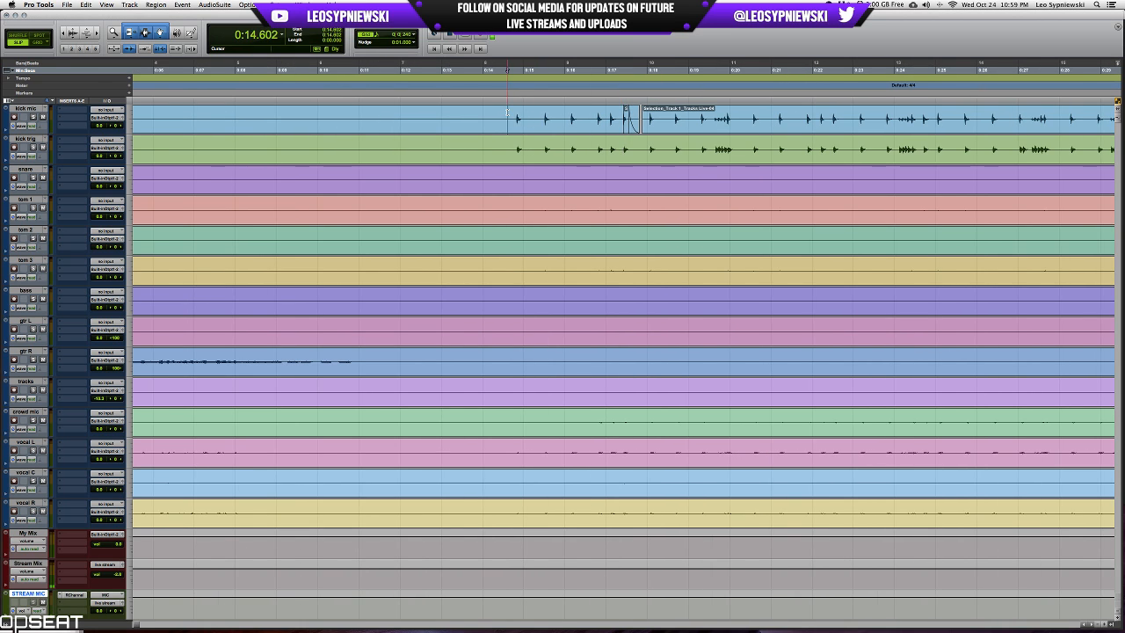
pyautogui.click(34, 117)
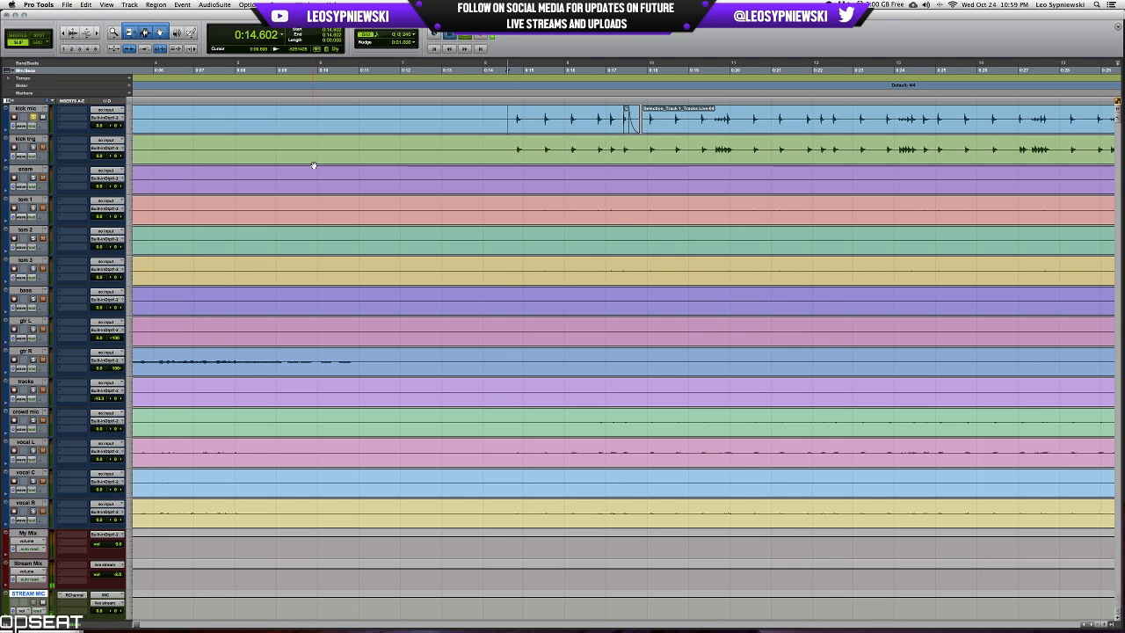
pyautogui.press('space')
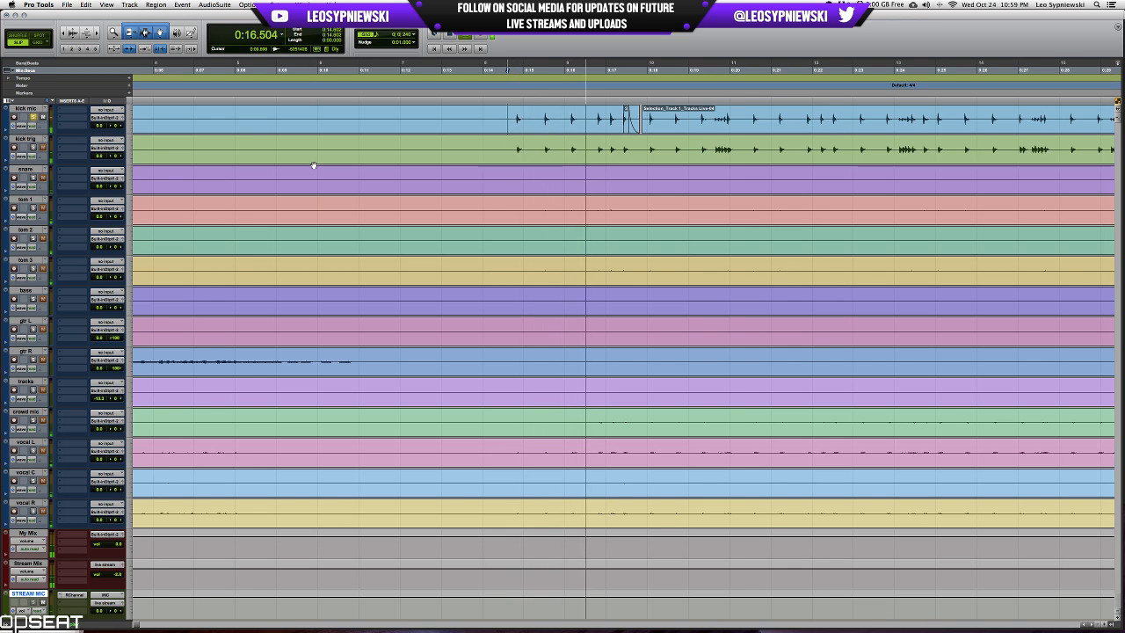
pyautogui.press('space')
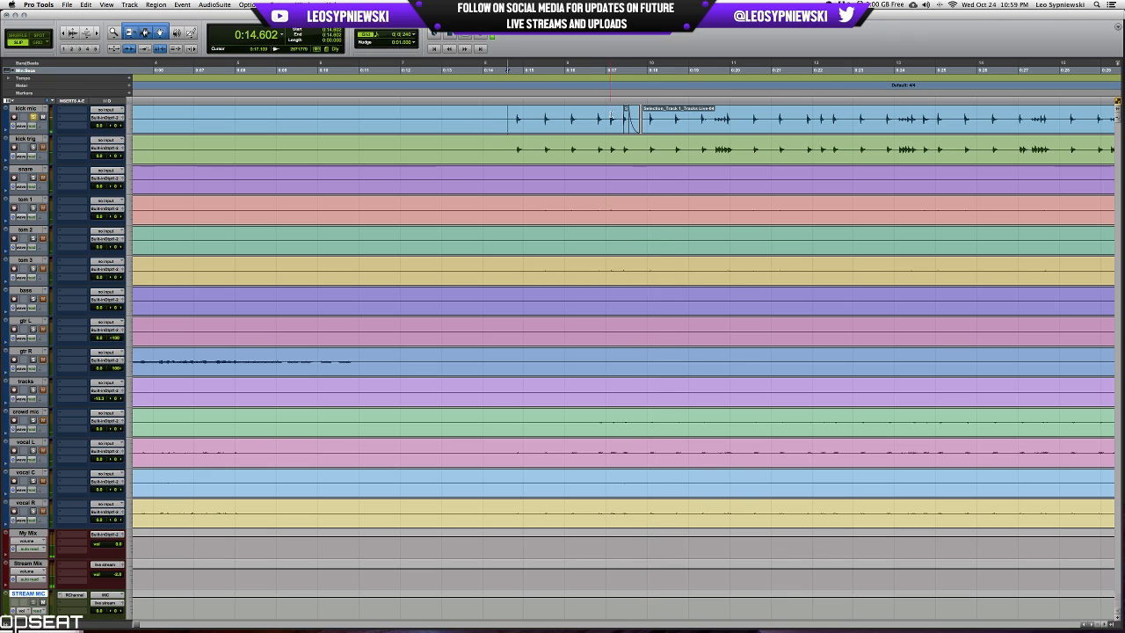
# Trim the start of the kick mic clip after the gap to about 0:18.25 and play the edit from 0:17.420.
pyautogui.moveTo(625, 112); pyautogui.dragTo(657, 113)
pyautogui.press('space')
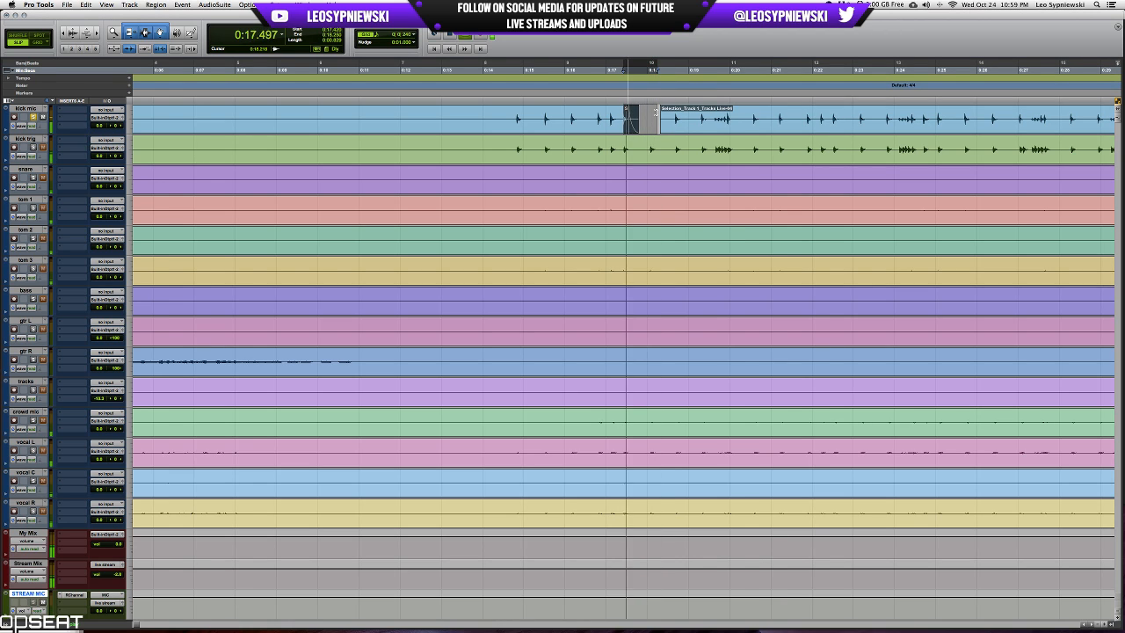
pyautogui.press('space')
# Unsolo the kick mic track and bring the full-band section around 5:00 to 8:00 into view.
pyautogui.press('r')
pyautogui.press('r')
pyautogui.press('r')
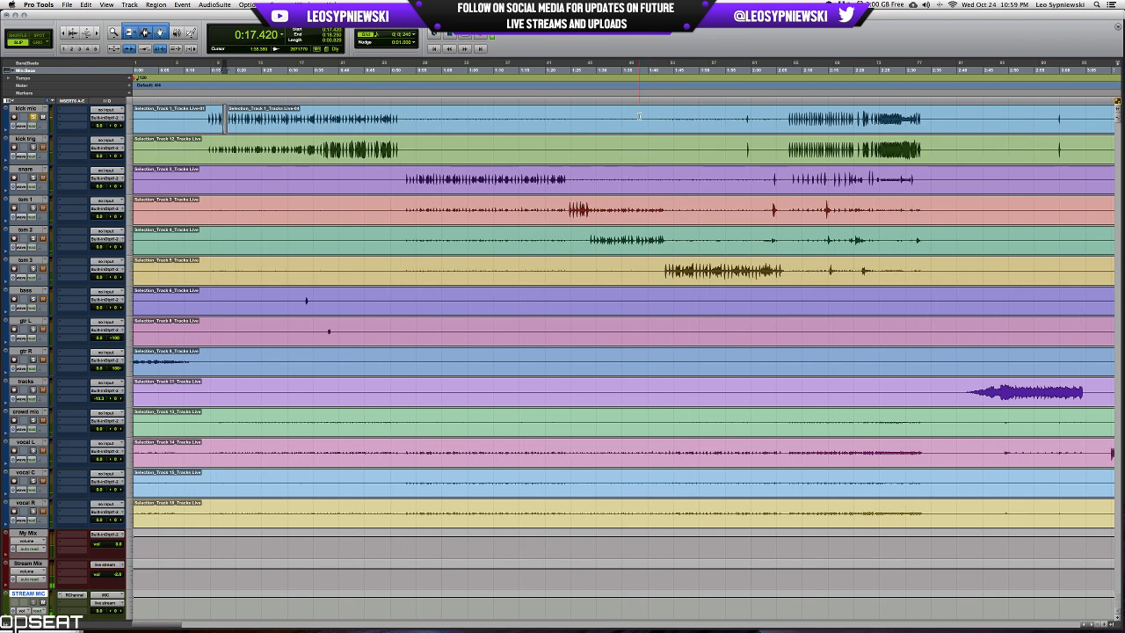
pyautogui.hscroll(5, 638, 116)
pyautogui.hscroll(6, 638, 116)
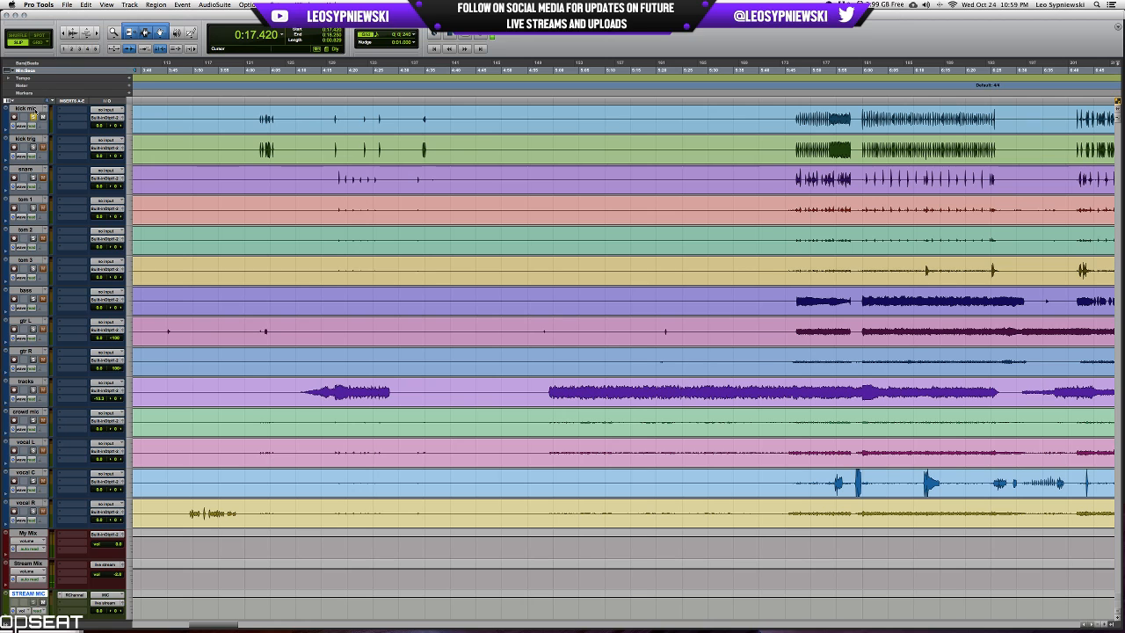
pyautogui.hscroll(2, 592, 122)
pyautogui.hscroll(2, 591, 122)
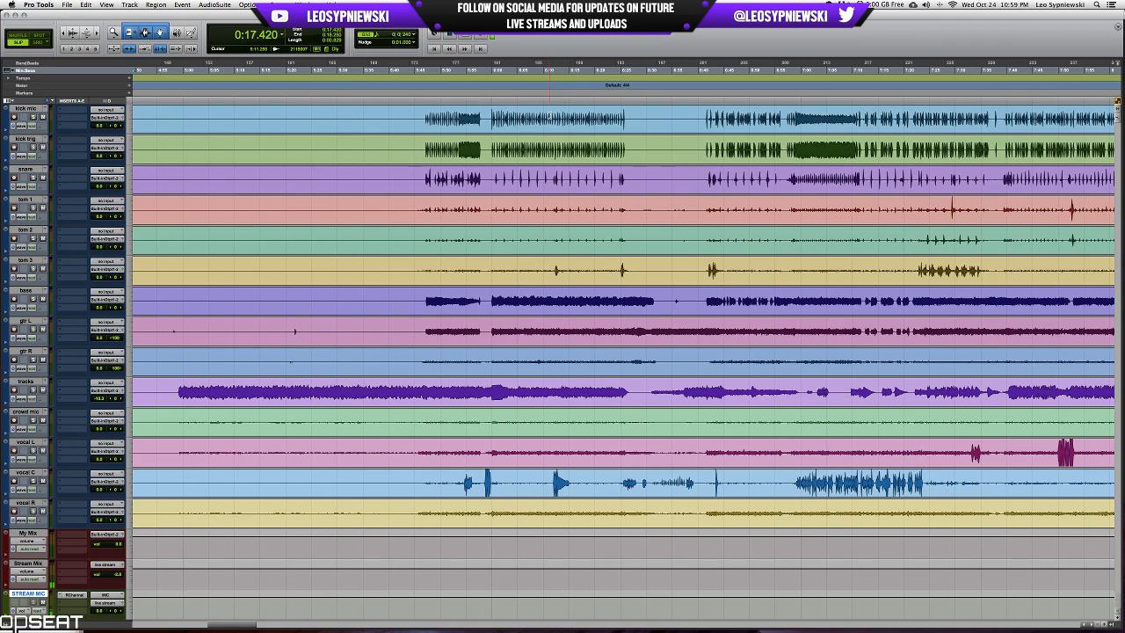
# Examine the kick mic and kick trig tracks from about 6:11 on to find isolated hits near 6:57.45.
pyautogui.click(550, 115)
pyautogui.press('t')
pyautogui.press('t')
pyautogui.press('t')
pyautogui.press('r')
pyautogui.hscroll(10, 550, 115)
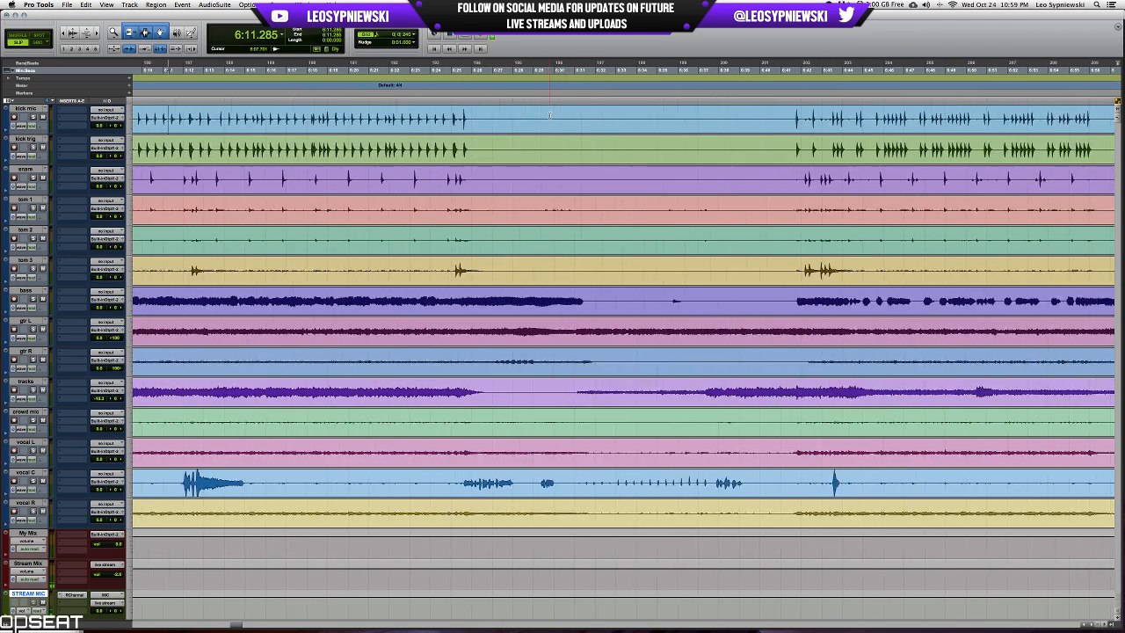
pyautogui.hscroll(2, 550, 115)
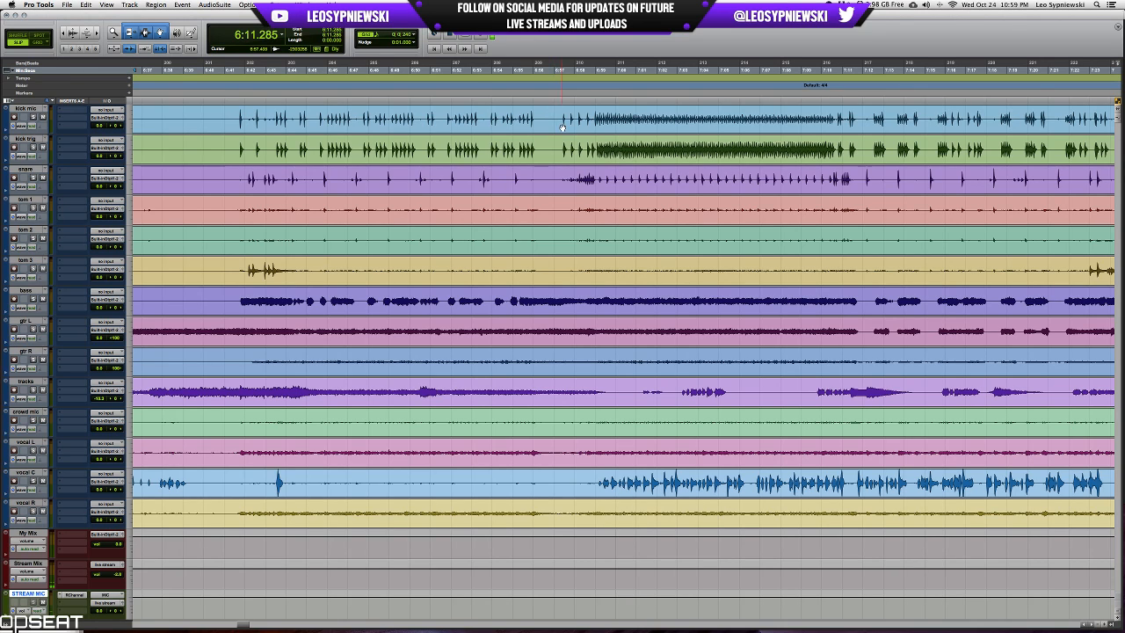
pyautogui.click(593, 114)
pyautogui.moveTo(865, 148); pyautogui.dragTo(569, 147)
pyautogui.click(562, 147)
pyautogui.press('t')
pyautogui.press('t')
pyautogui.press('t')
pyautogui.press('t')
pyautogui.press('r')
pyautogui.press('r')
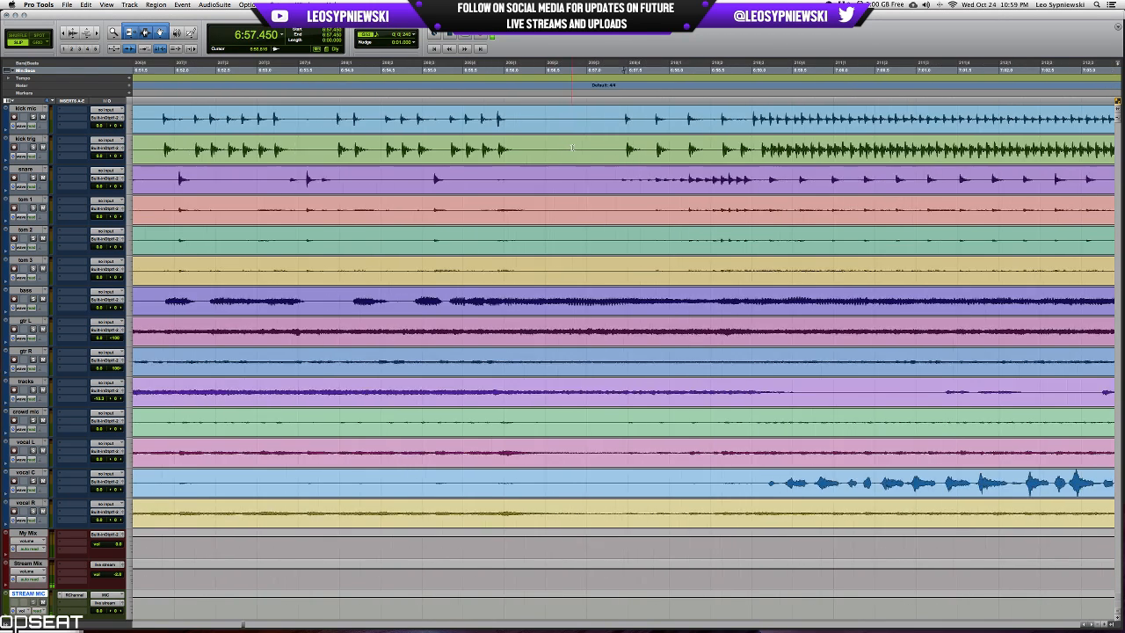
# Select about 0.017 s on the kick trig track, from the kick mic hit's start at 6:57.473 to the trigger hit's start.
pyautogui.click(624, 148)
pyautogui.press('t')
pyautogui.press('t')
pyautogui.press('t')
pyautogui.press('t')
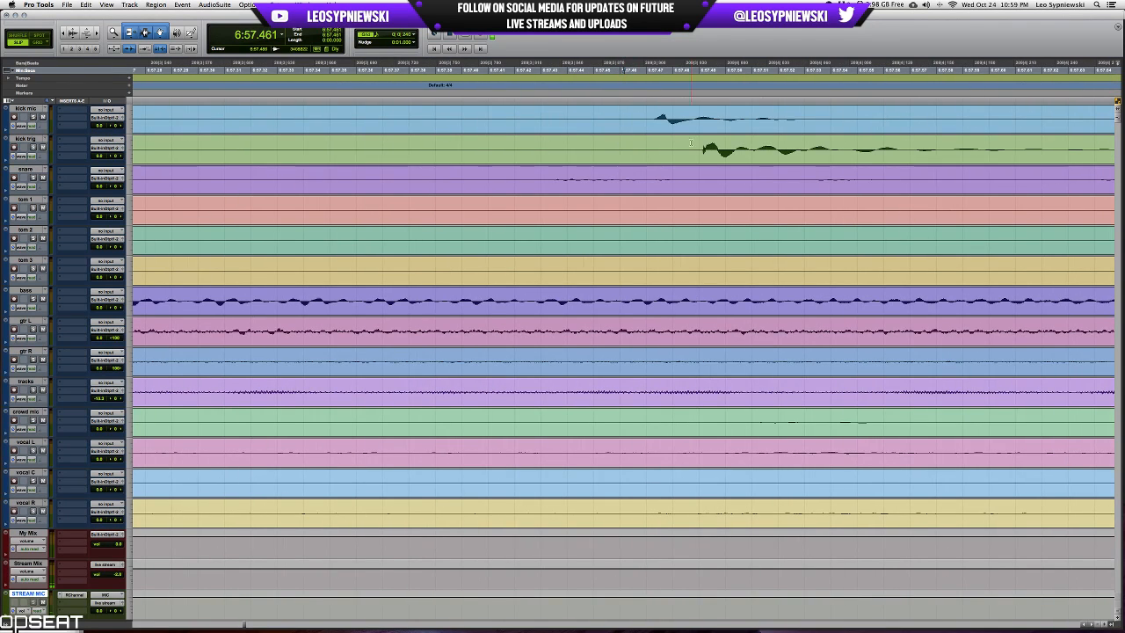
pyautogui.moveTo(701, 148); pyautogui.dragTo(654, 152)
pyautogui.hscroll(2, 654, 152)
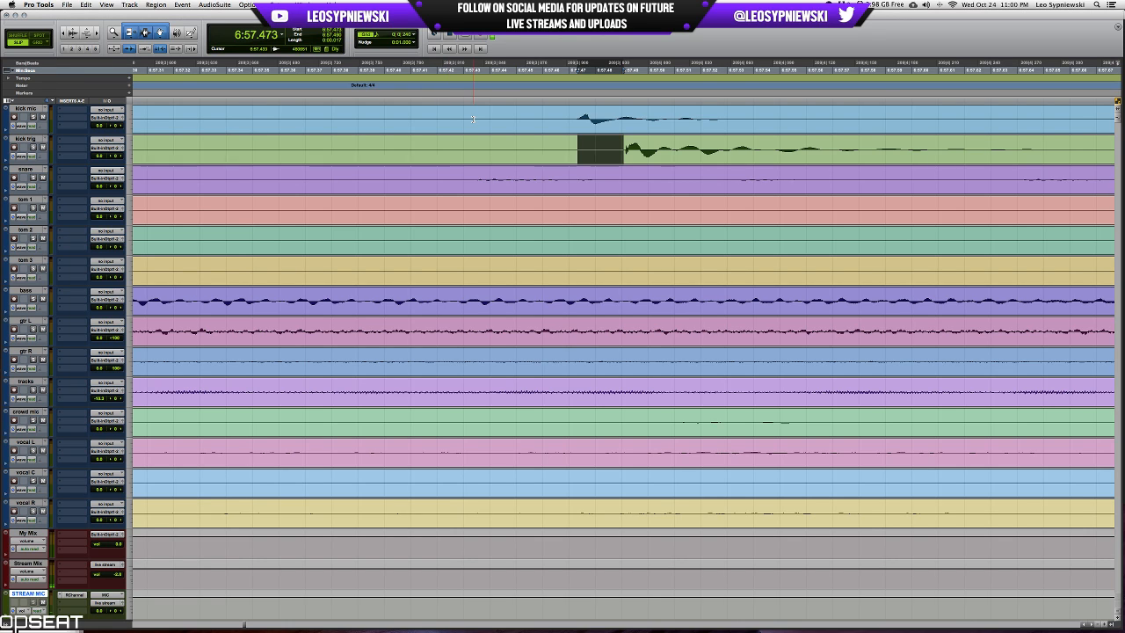
# Delete the first 0.017 s of the kick trig clip at the session start in Shuffle mode and return to Slip mode.
pyautogui.press('Return')
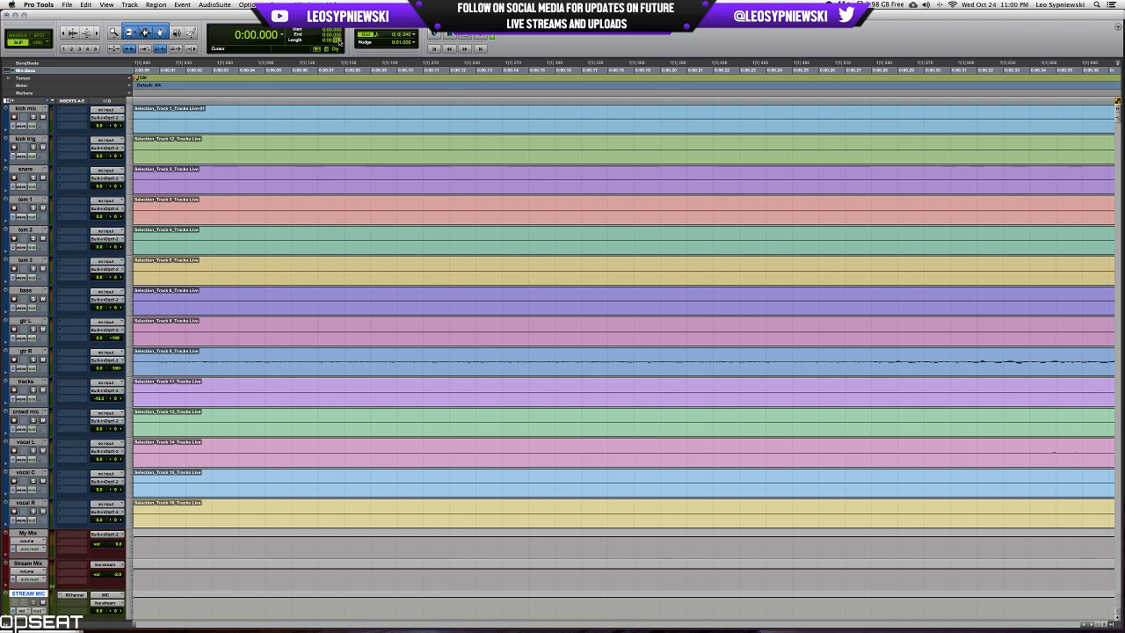
pyautogui.press('Return')
pyautogui.click(26, 36)
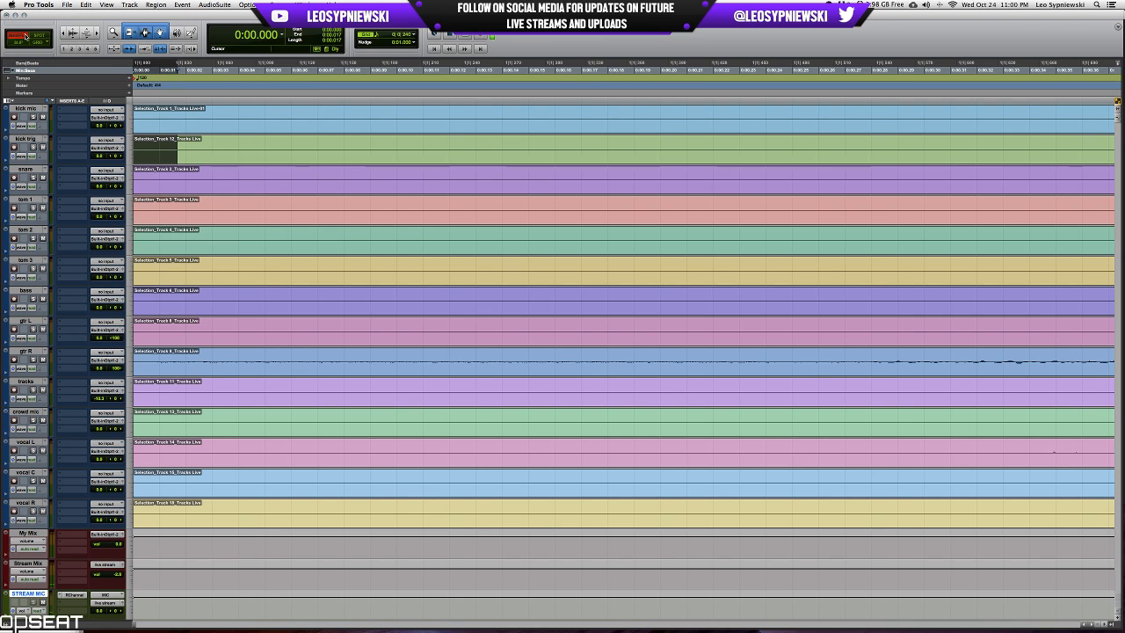
pyautogui.press('Delete')
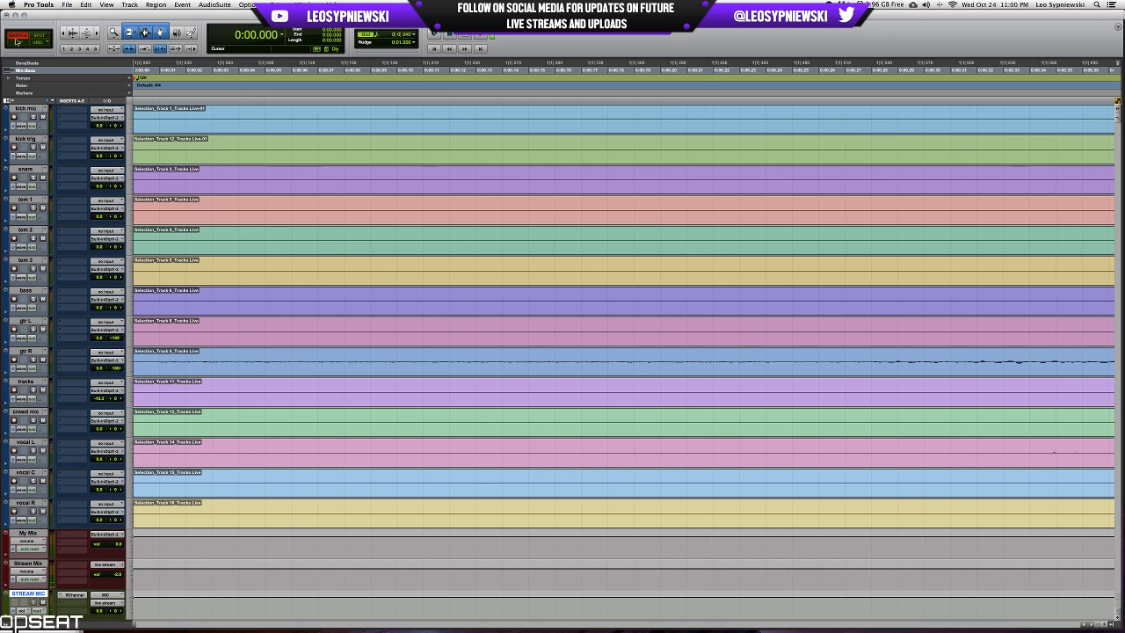
pyautogui.click(17, 43)
# Compare the kick trig and kick mic hits up close around 0:32.533 to check their alignment.
pyautogui.press('r')
pyautogui.press('r')
pyautogui.press('r')
pyautogui.press('r')
pyautogui.press('r')
pyautogui.press('r')
pyautogui.press('r')
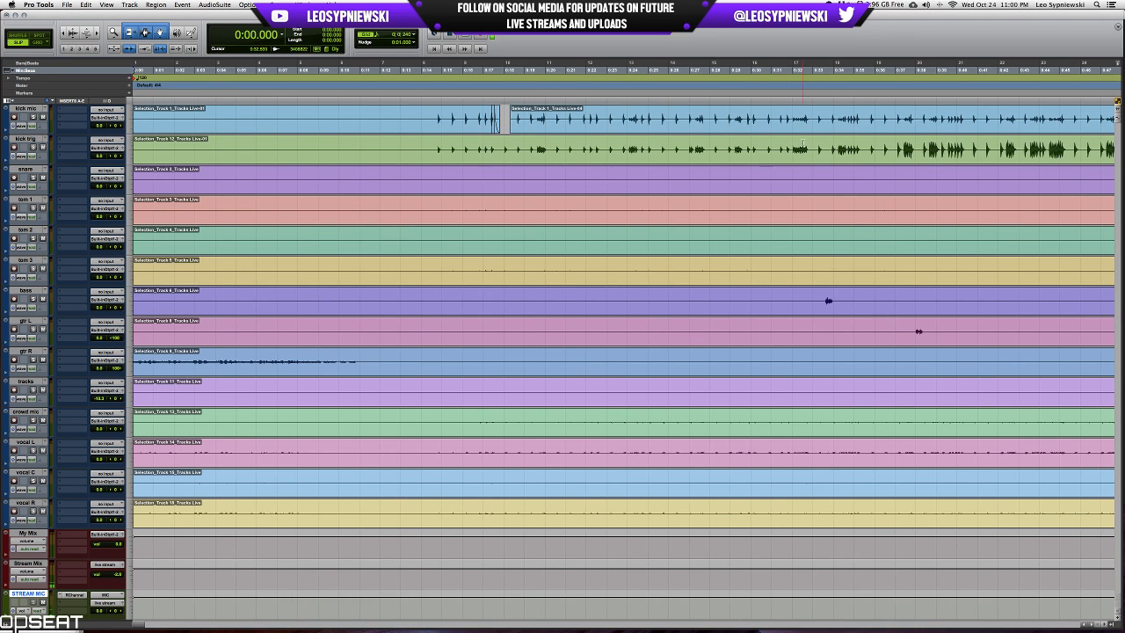
pyautogui.click(802, 145)
pyautogui.press('t')
pyautogui.press('t')
pyautogui.press('t')
pyautogui.press('t')
pyautogui.press('t')
pyautogui.press('t')
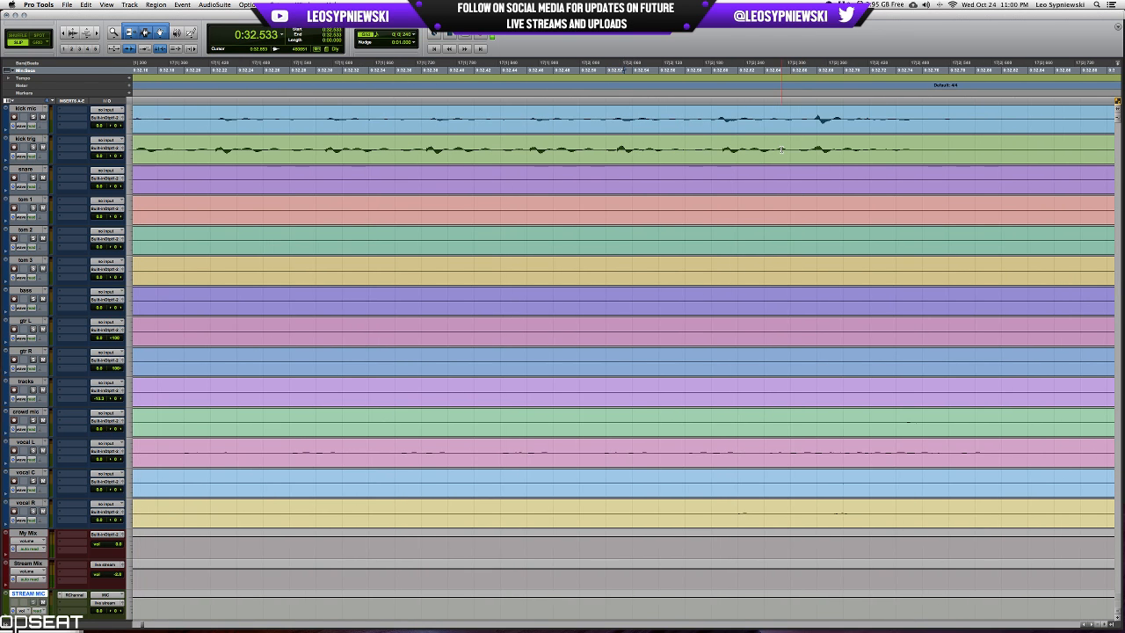
# Find a busy kick section around 12:20 and place the edit cursor on the kick mic track at 12:20.010.
pyautogui.press('r')
pyautogui.press('r')
pyautogui.press('r')
pyautogui.press('r')
pyautogui.press('r')
pyautogui.press('r')
pyautogui.press('r')
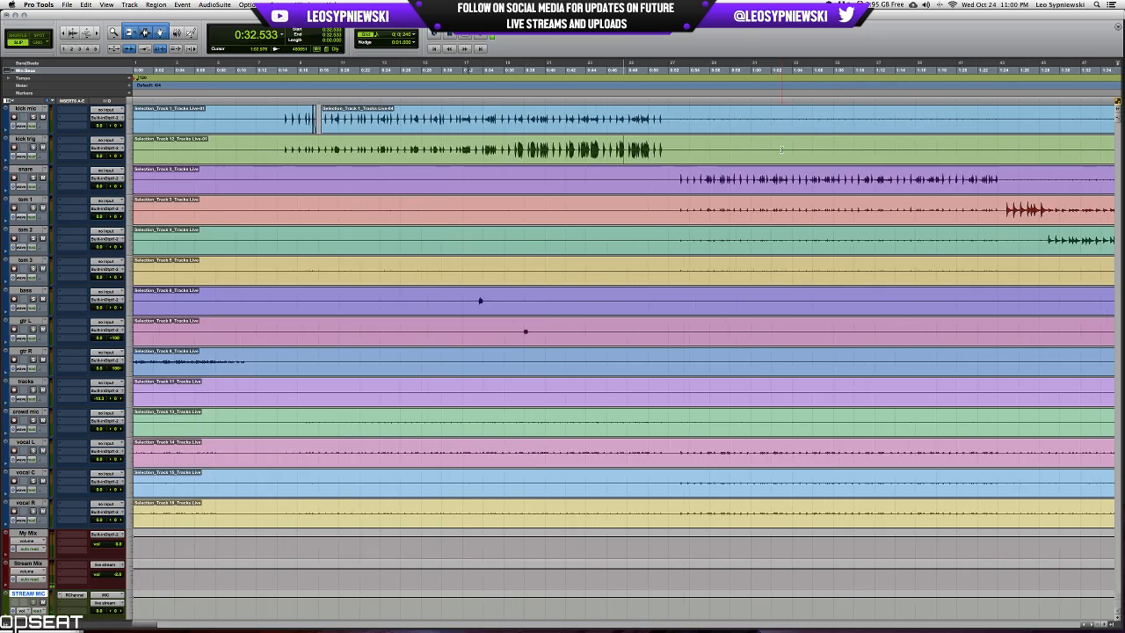
pyautogui.hscroll(5, 781, 149)
pyautogui.hscroll(5, 781, 149)
pyautogui.press('r')
pyautogui.press('r')
pyautogui.press('r')
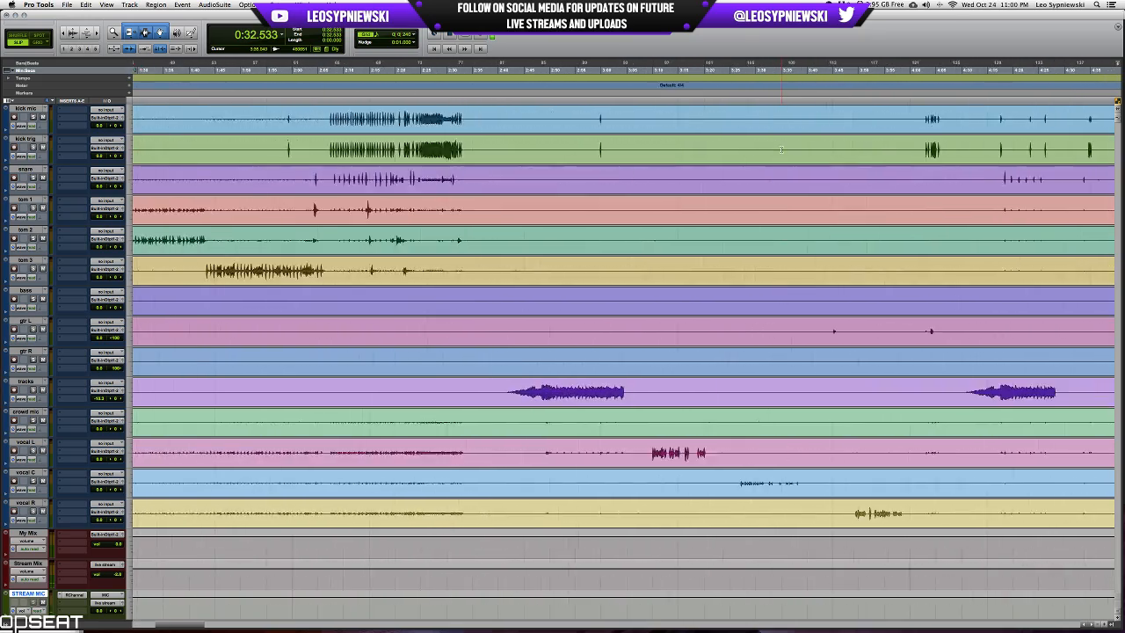
pyautogui.hscroll(10, 781, 149)
pyautogui.click(700, 117)
pyautogui.press('t')
pyautogui.press('t')
pyautogui.press('t')
pyautogui.press('t')
pyautogui.press('t')
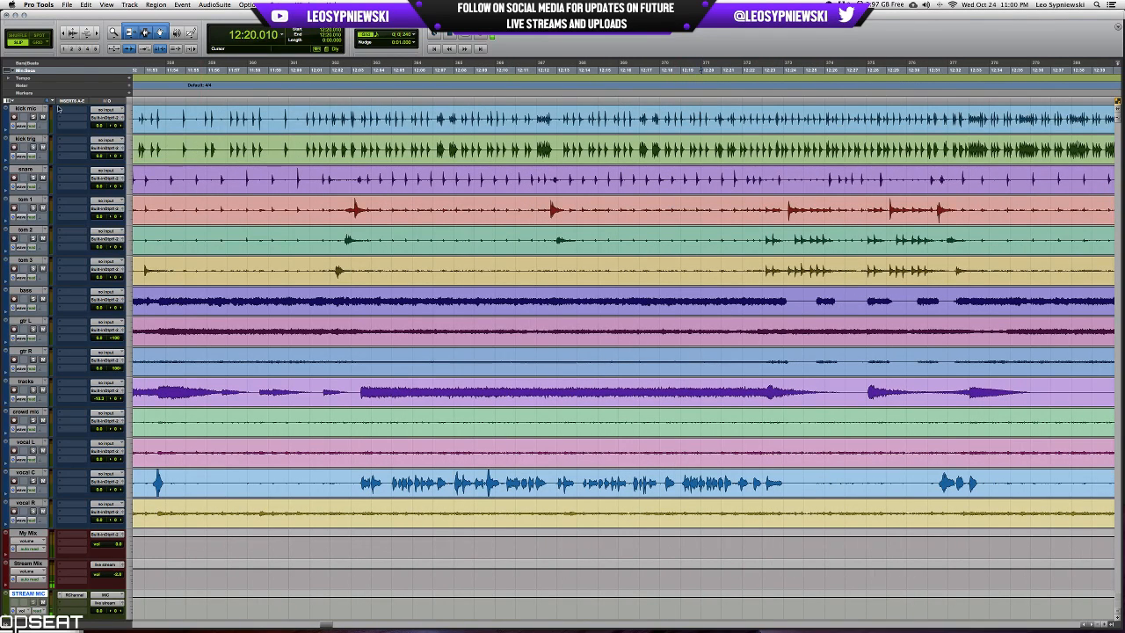
# Insert Drumagog on the kick mic track and load the War of Ages Kick.wav sample from the Kicks folder.
pyautogui.click(60, 110)
pyautogui.click(479, 259)
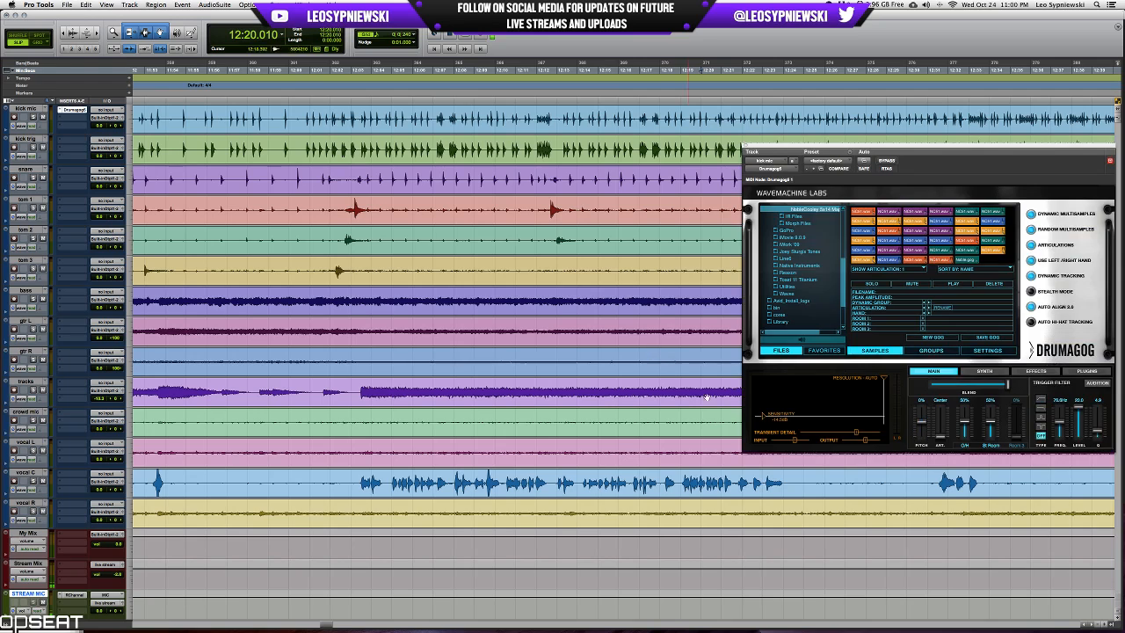
pyautogui.scroll(10, 812, 248)
pyautogui.doubleClick(785, 218)
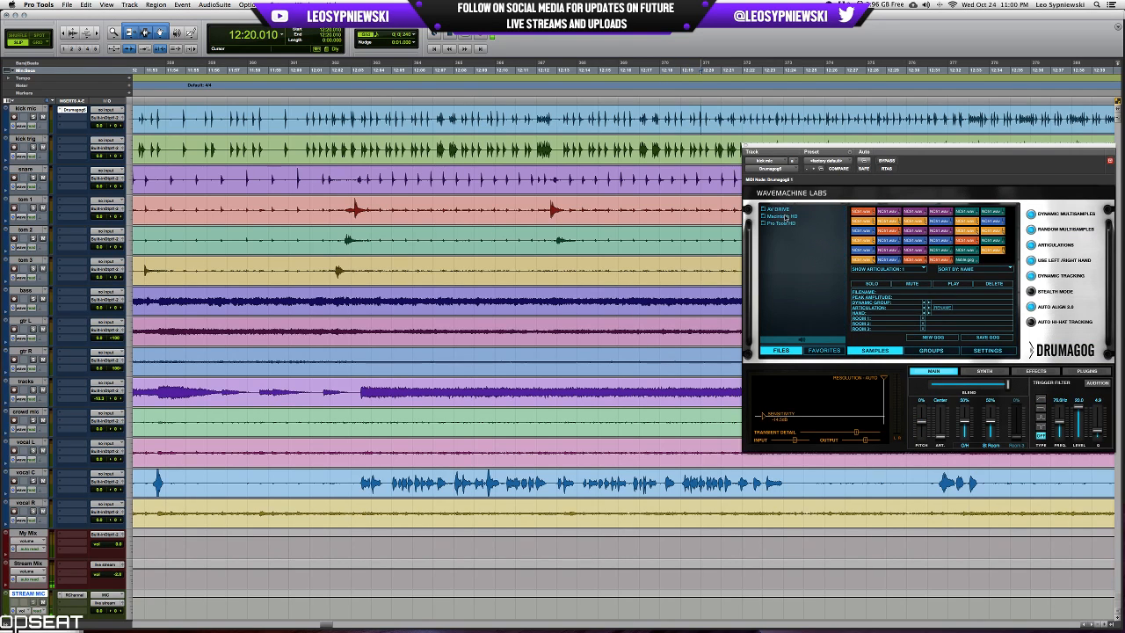
pyautogui.doubleClick(782, 224)
pyautogui.doubleClick(789, 264)
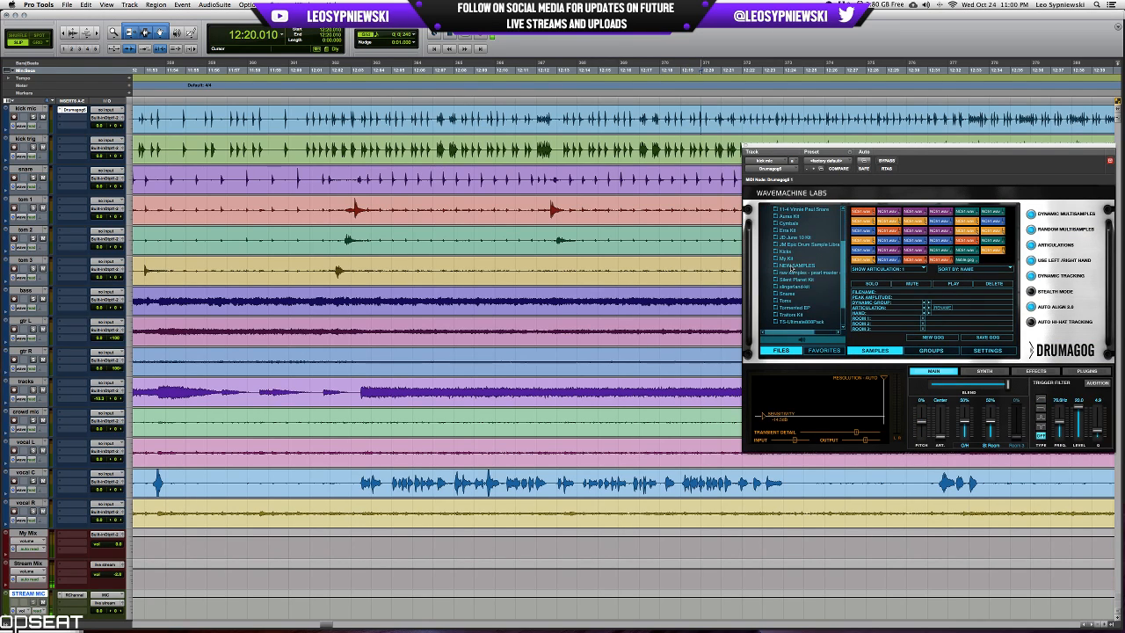
pyautogui.doubleClick(785, 251)
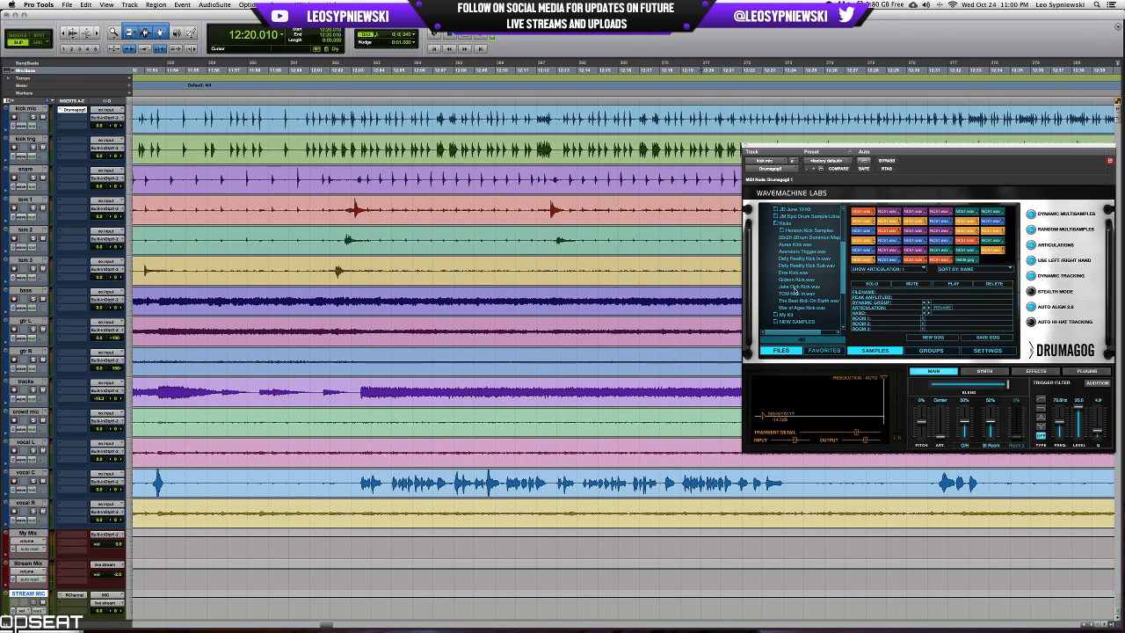
pyautogui.doubleClick(796, 308)
pyautogui.click(745, 147)
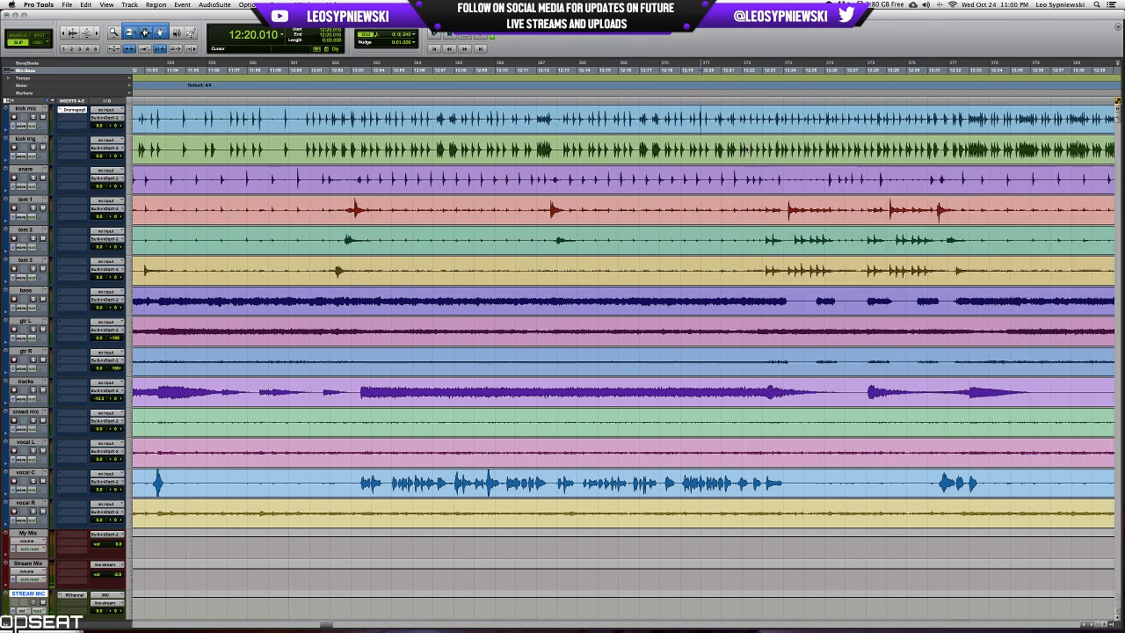
# Solo the kick mic track and play it from 12:00.682 to hear the triggered kick sample.
pyautogui.click(301, 115)
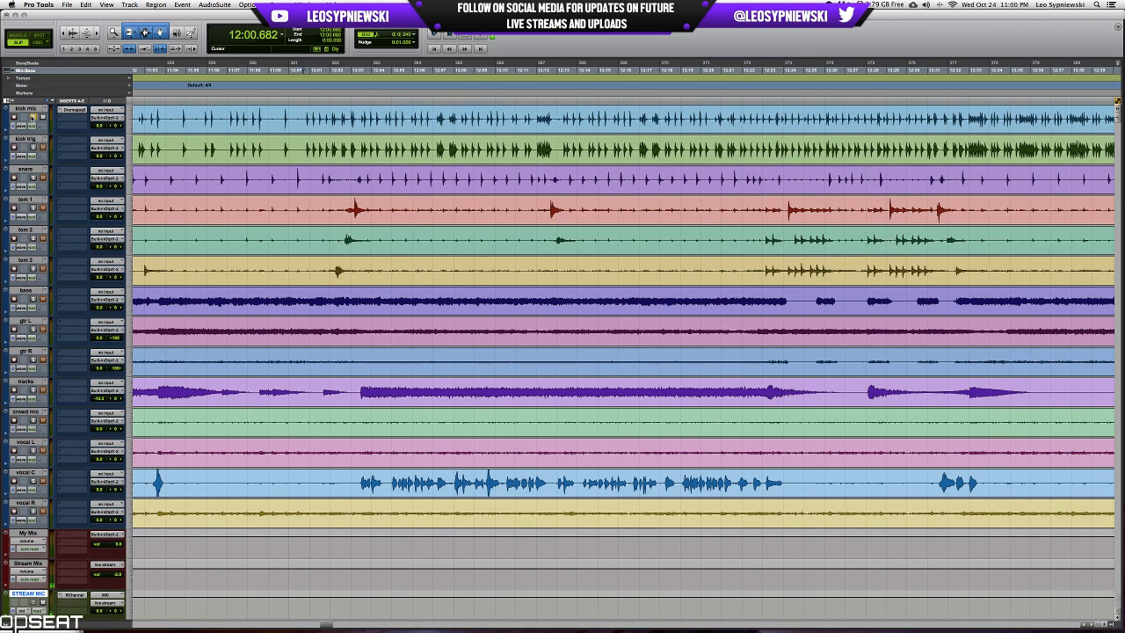
pyautogui.press('space')
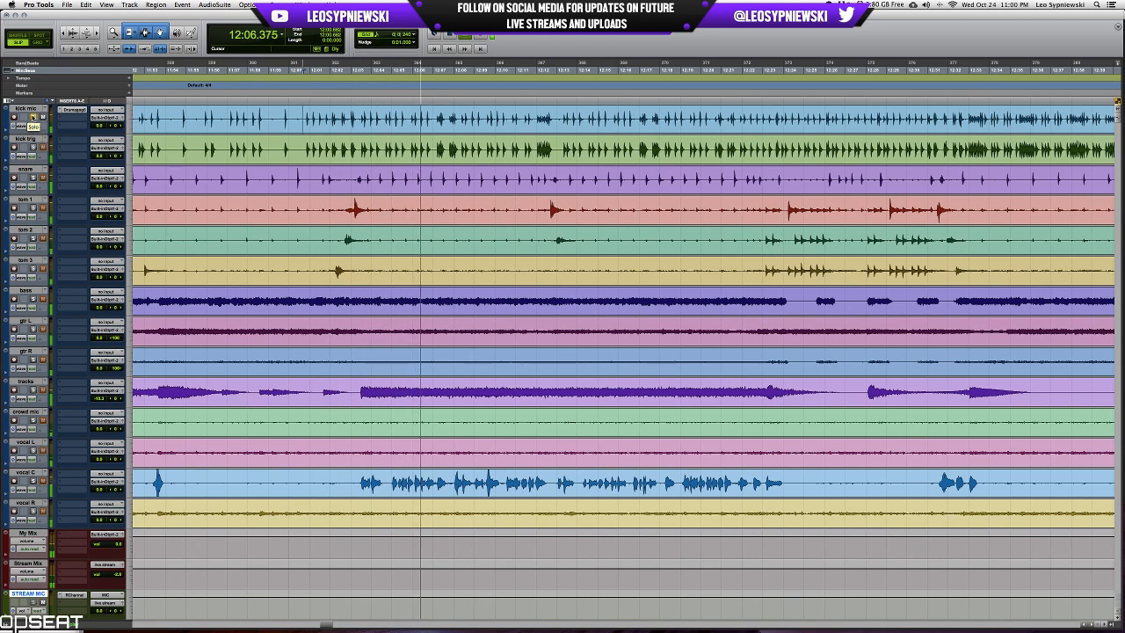
pyautogui.press('space')
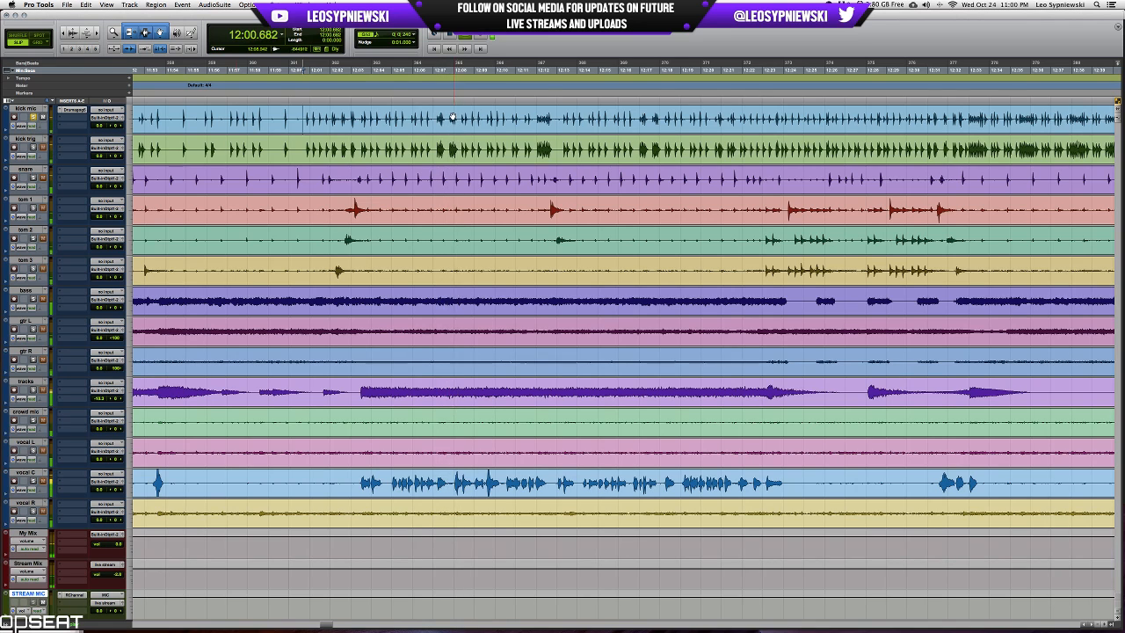
# Lower the Drumagog sensitivity threshold on kick mic and test the triggering from 12:07.181.
pyautogui.click(452, 117)
pyautogui.press('super+bracketright')
pyautogui.press('super+bracketright')
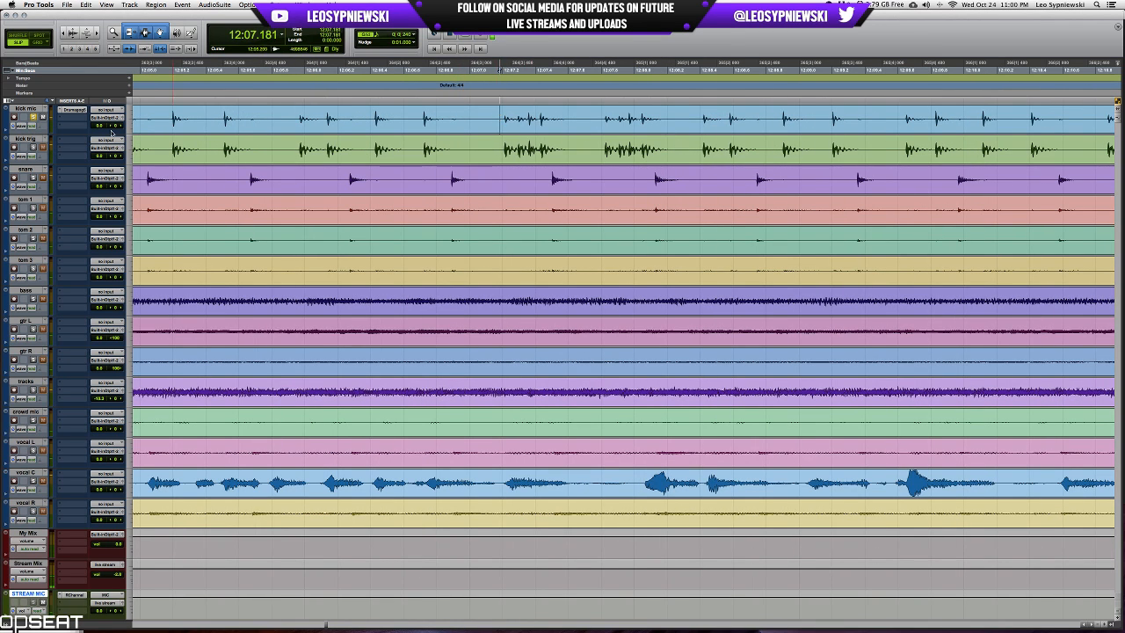
pyautogui.click(69, 110)
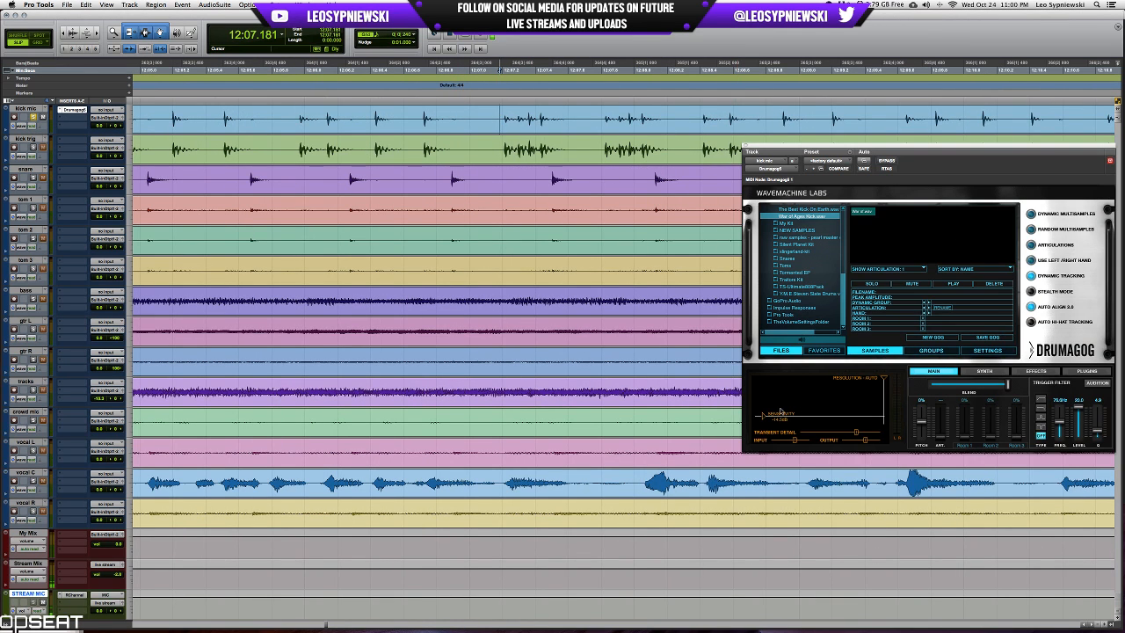
pyautogui.moveTo(763, 419); pyautogui.dragTo(764, 421)
pyautogui.press('space')
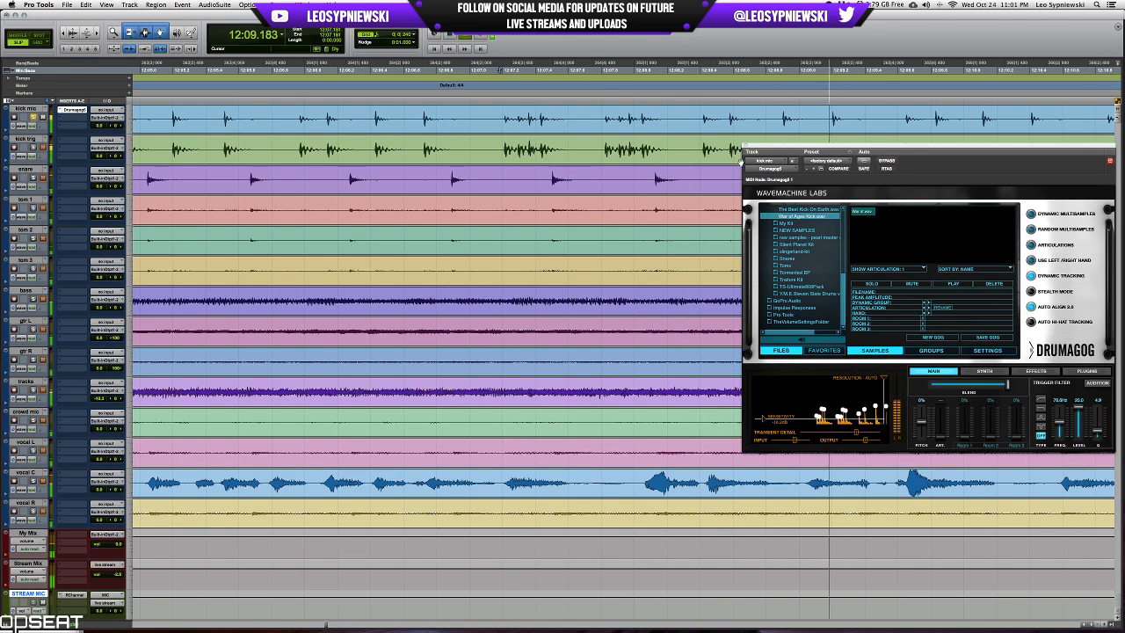
pyautogui.click(746, 145)
# Replay the soloed kick mic passage from 12:07.181 in a wider view to check the sample triggering.
pyautogui.press('r')
pyautogui.press('r')
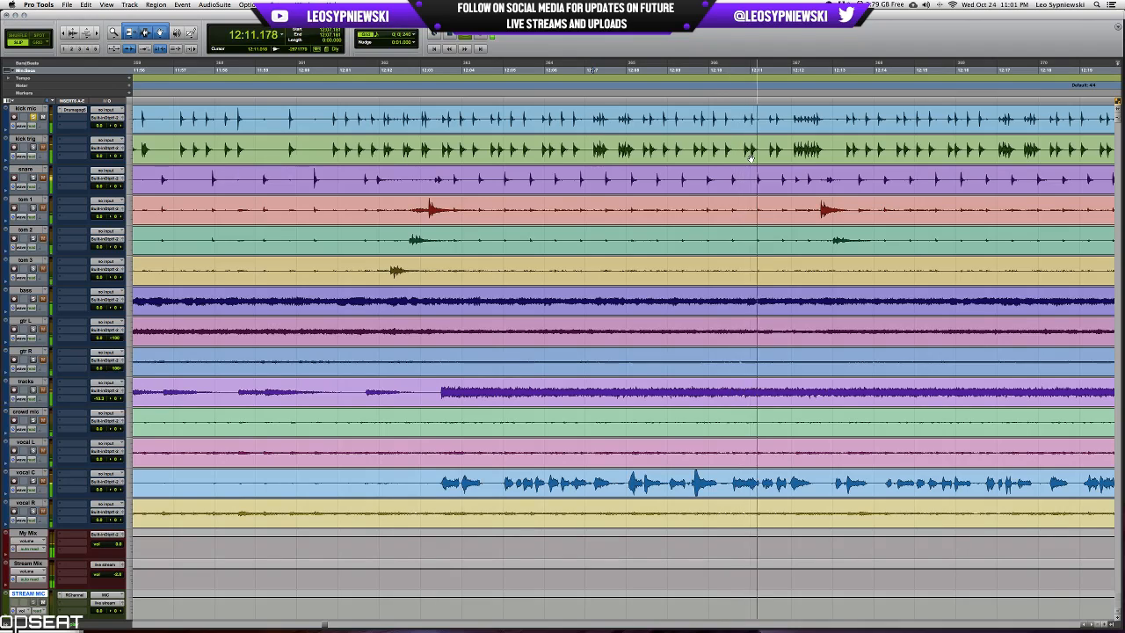
pyautogui.press('space')
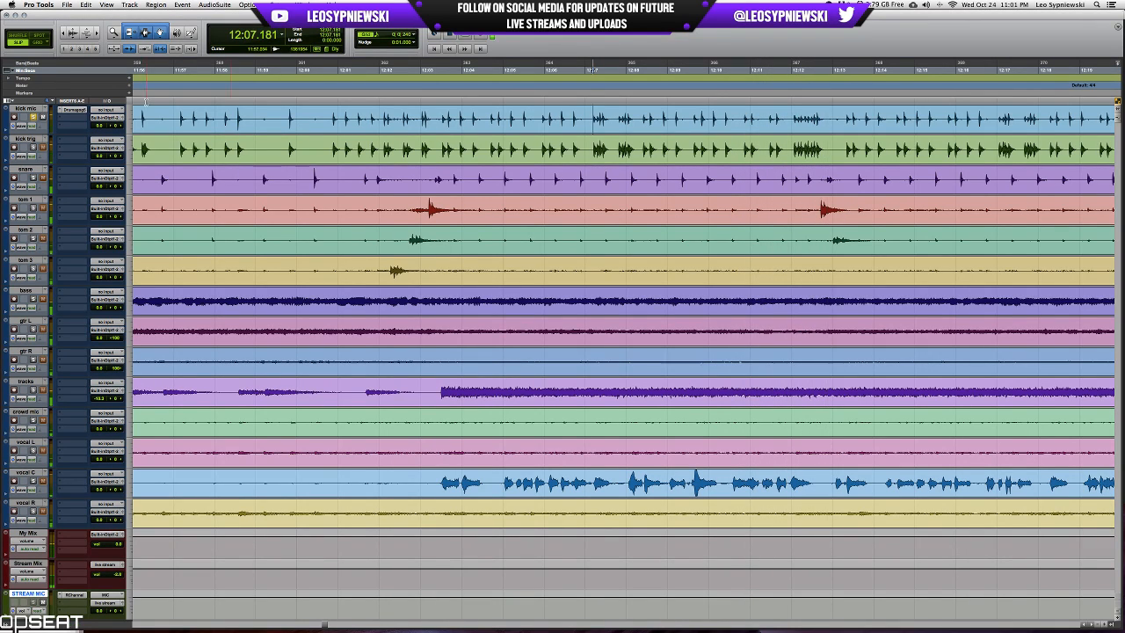
pyautogui.press('space')
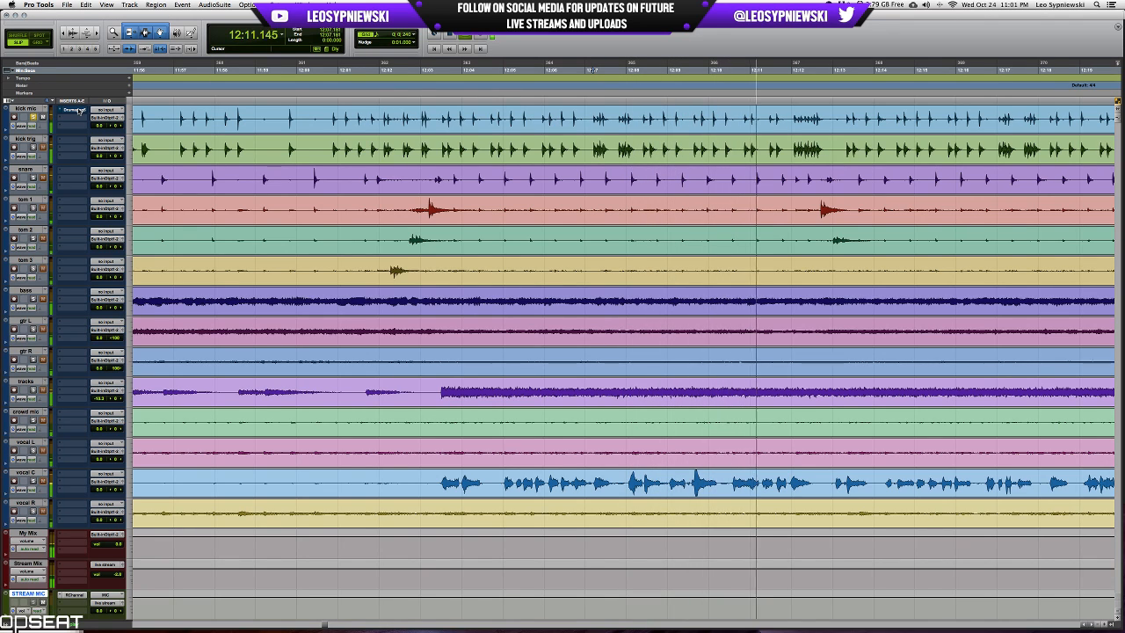
pyautogui.press('space')
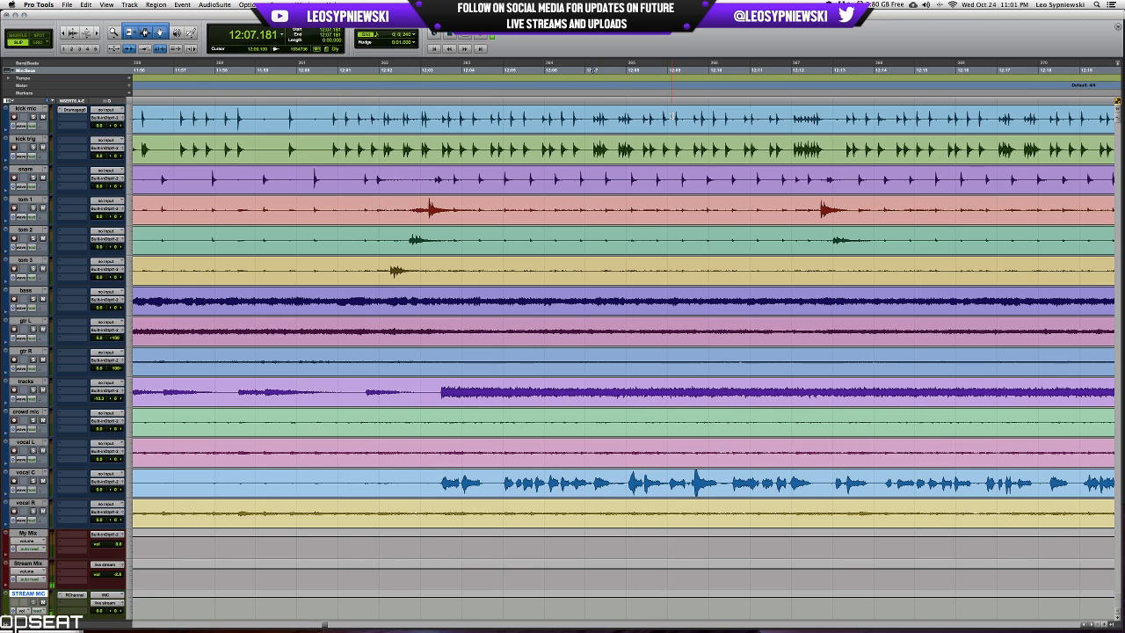
# Select the fast kick run on the kick mic track from 12:37.722, about 2.97 s long.
pyautogui.hscroll(3, 672, 116)
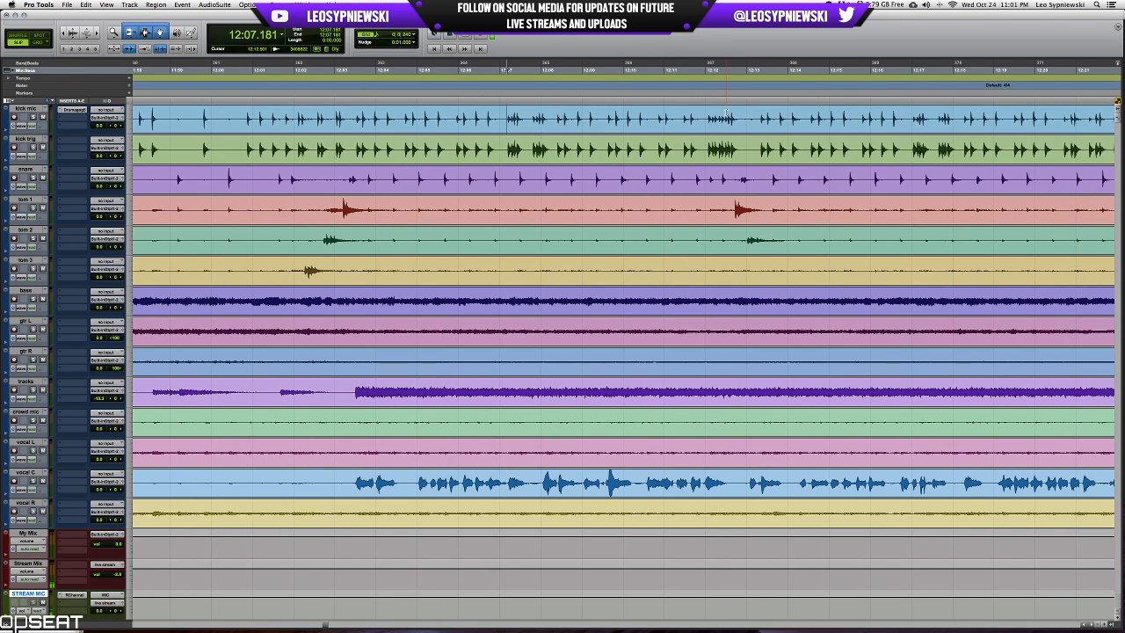
pyautogui.hscroll(20, 725, 113)
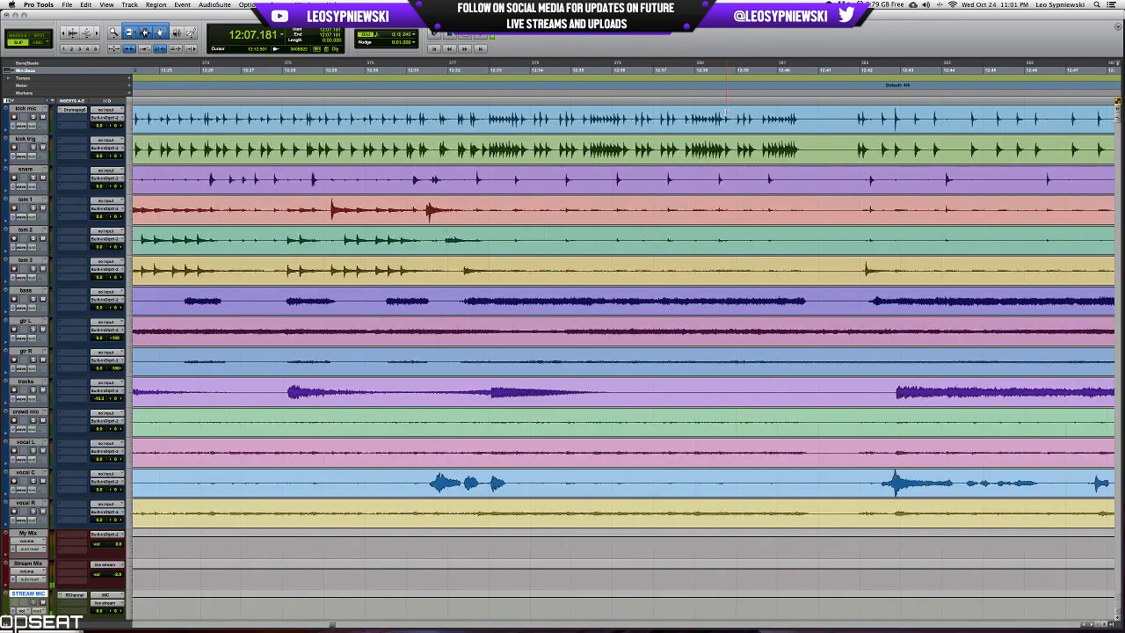
pyautogui.click(726, 113)
pyautogui.press('t')
pyautogui.press('t')
pyautogui.press('r')
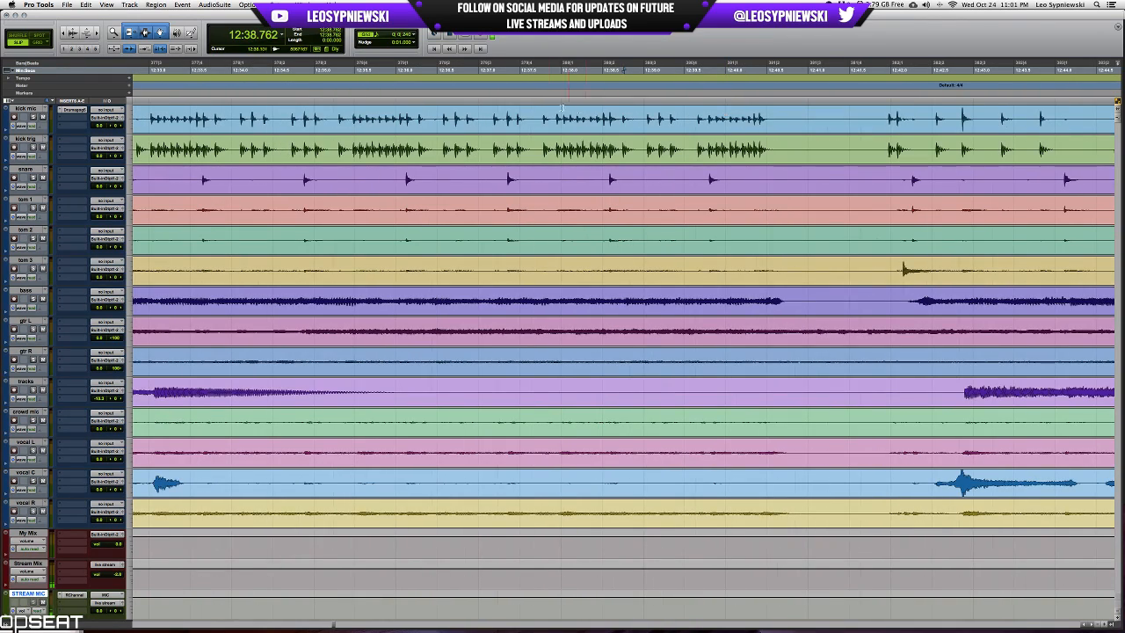
pyautogui.moveTo(537, 115); pyautogui.dragTo(781, 126)
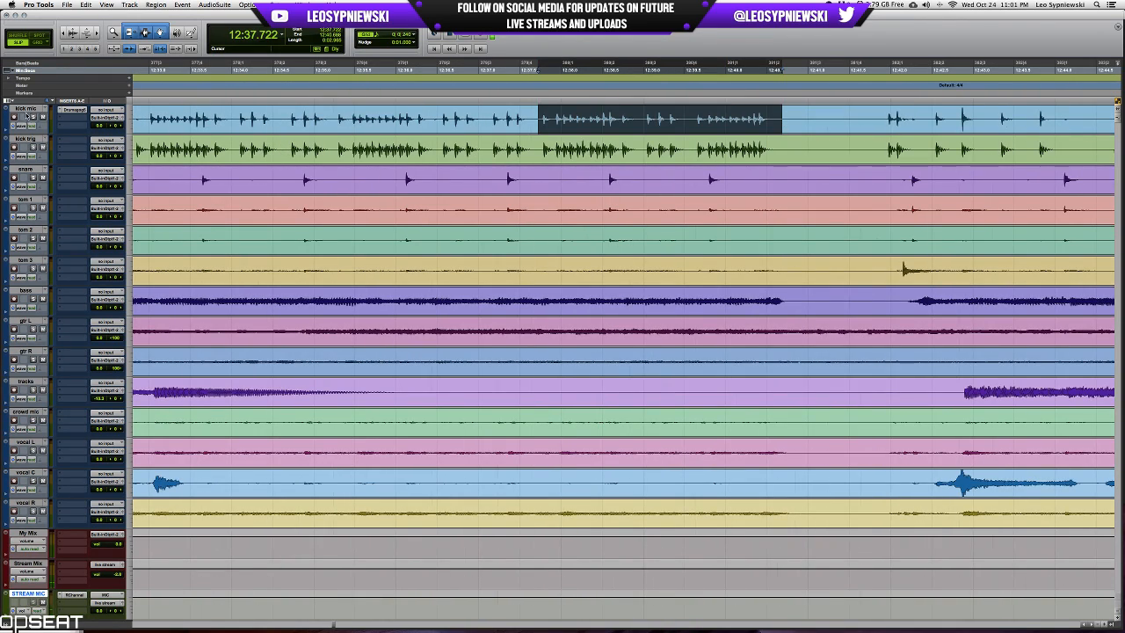
# Audition the selected kick run with only kick mic soloed and with only kick trig soloed to compare them.
pyautogui.click(33, 116)
pyautogui.press('space')
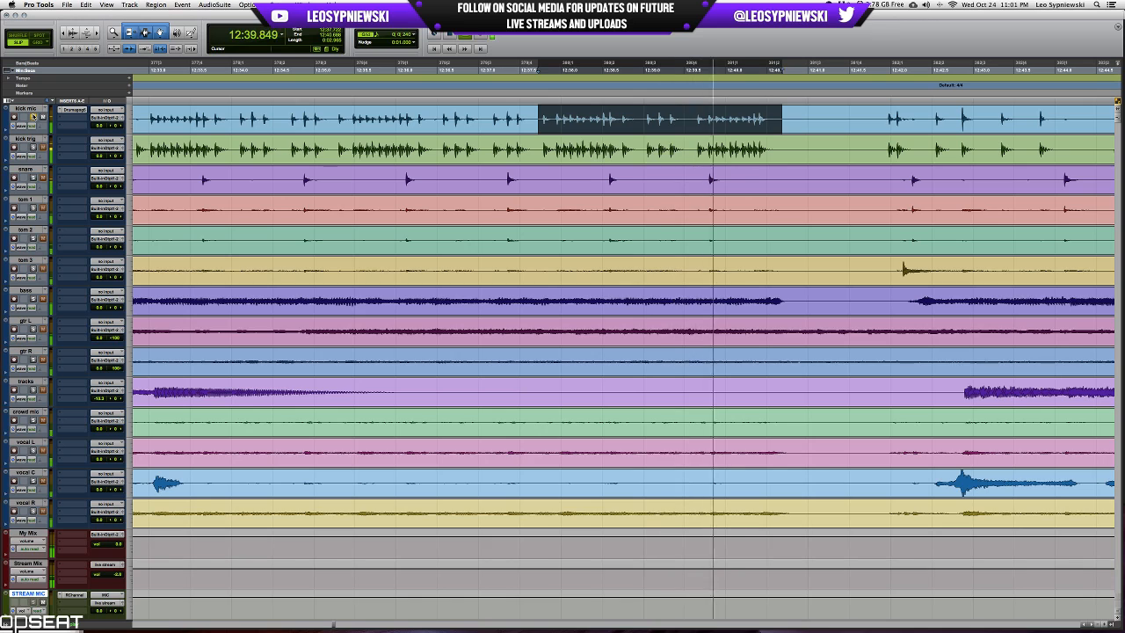
pyautogui.press('space')
pyautogui.click(33, 116)
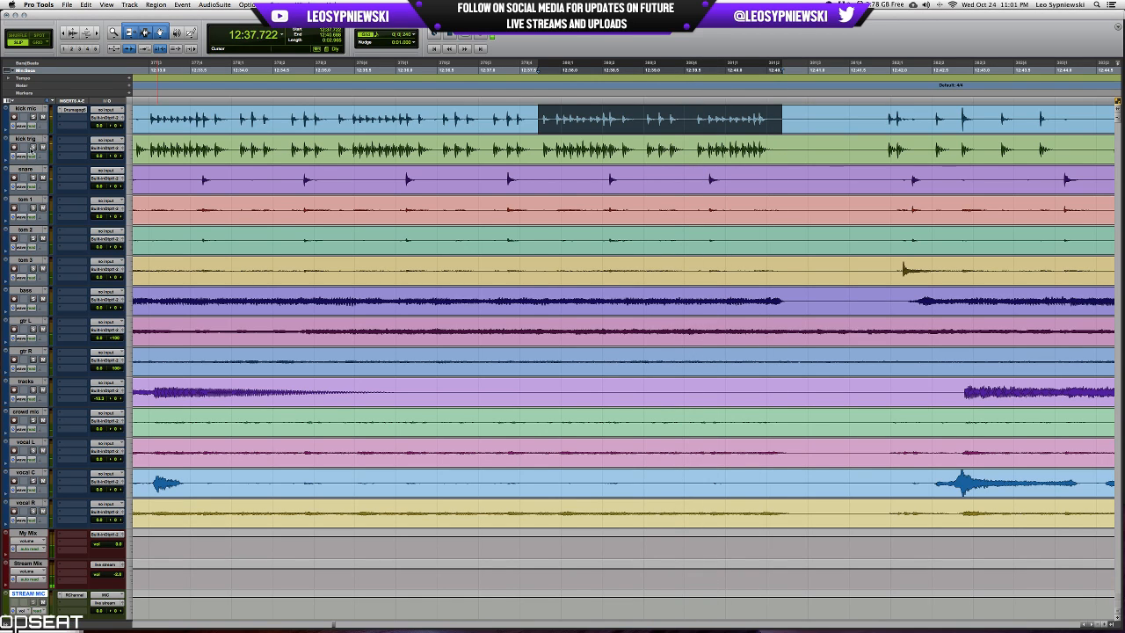
pyautogui.click(32, 147)
pyautogui.press('space')
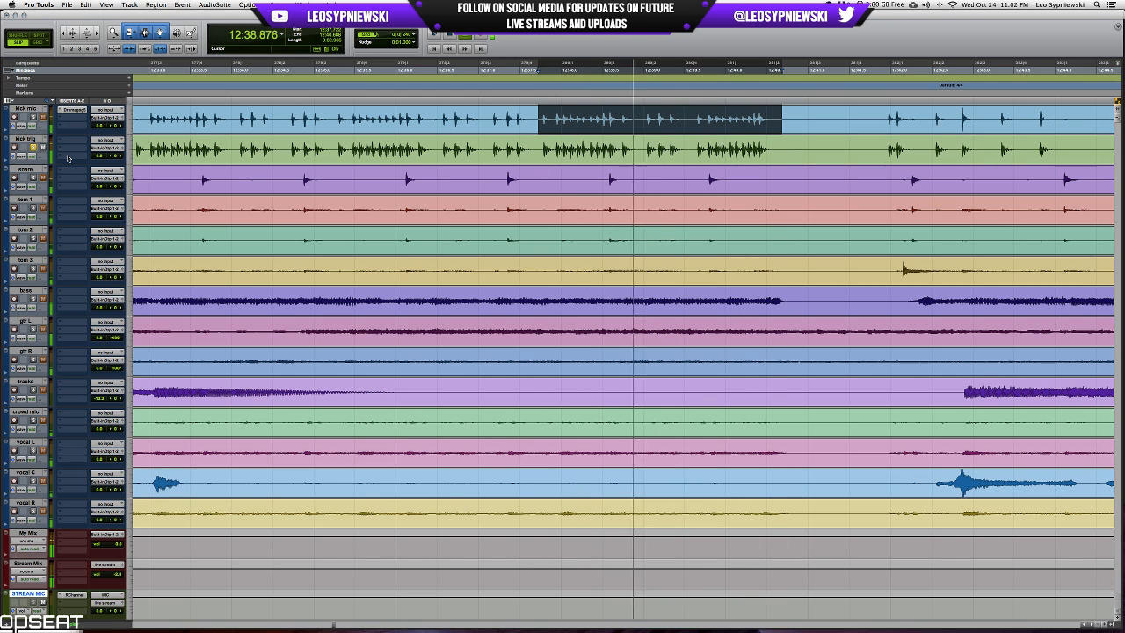
pyautogui.press('space')
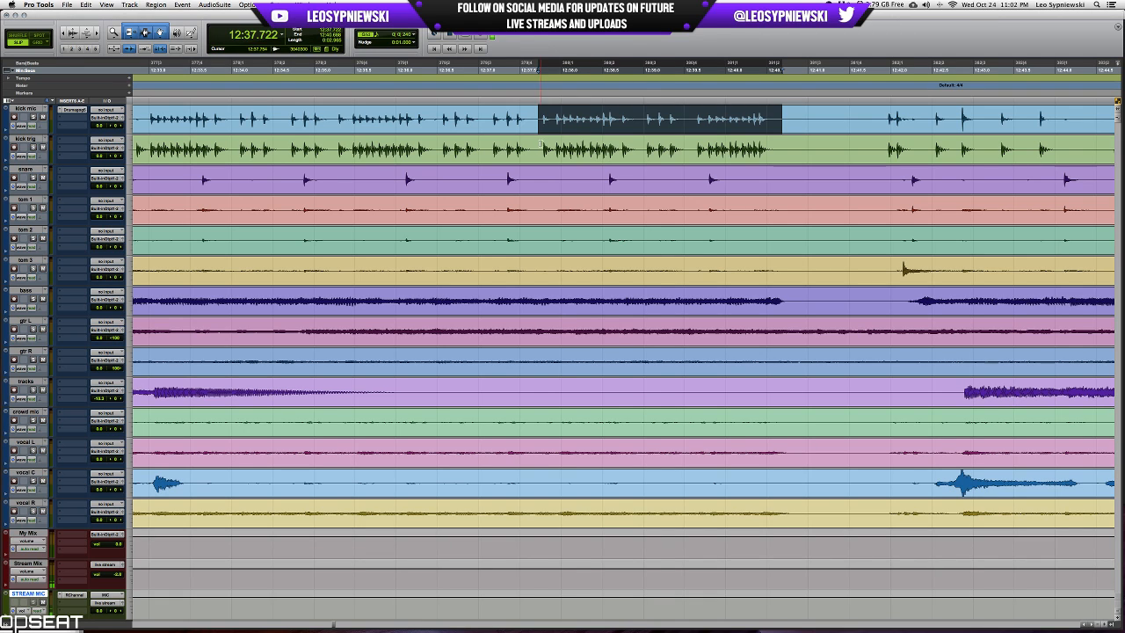
# Compare the fast kick run starting at 12:37.738 by selecting it on kick trig and on kick mic.
pyautogui.moveTo(541, 144)
pyautogui.mouseDown()
pyautogui.moveTo(783, 145)
pyautogui.moveTo(539, 147)
pyautogui.mouseUp()
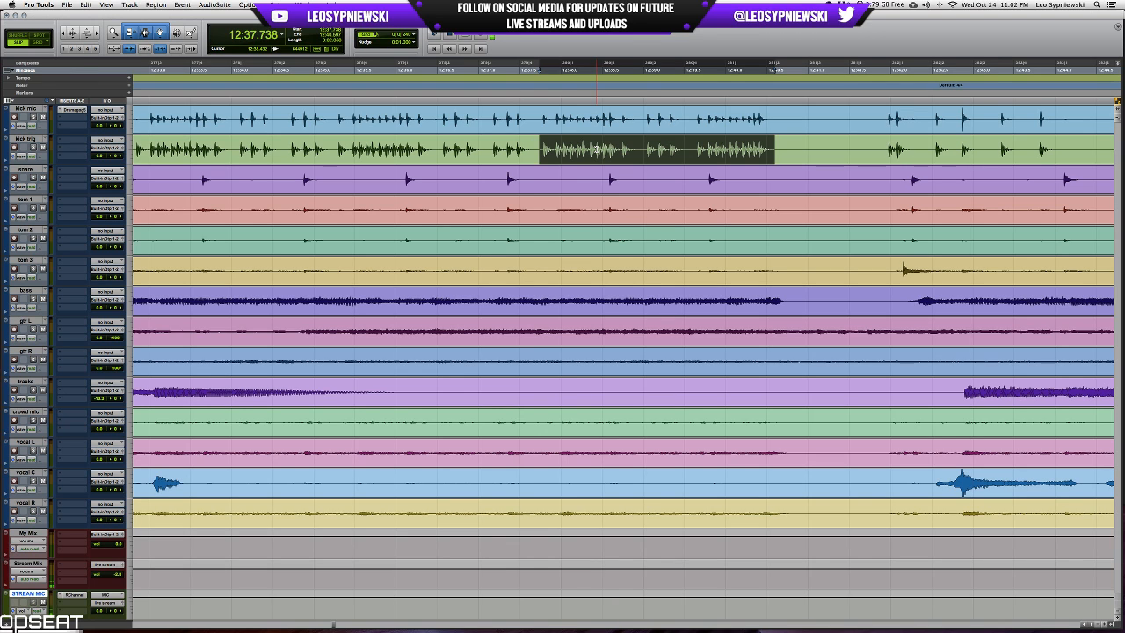
pyautogui.moveTo(539, 111); pyautogui.dragTo(776, 106)
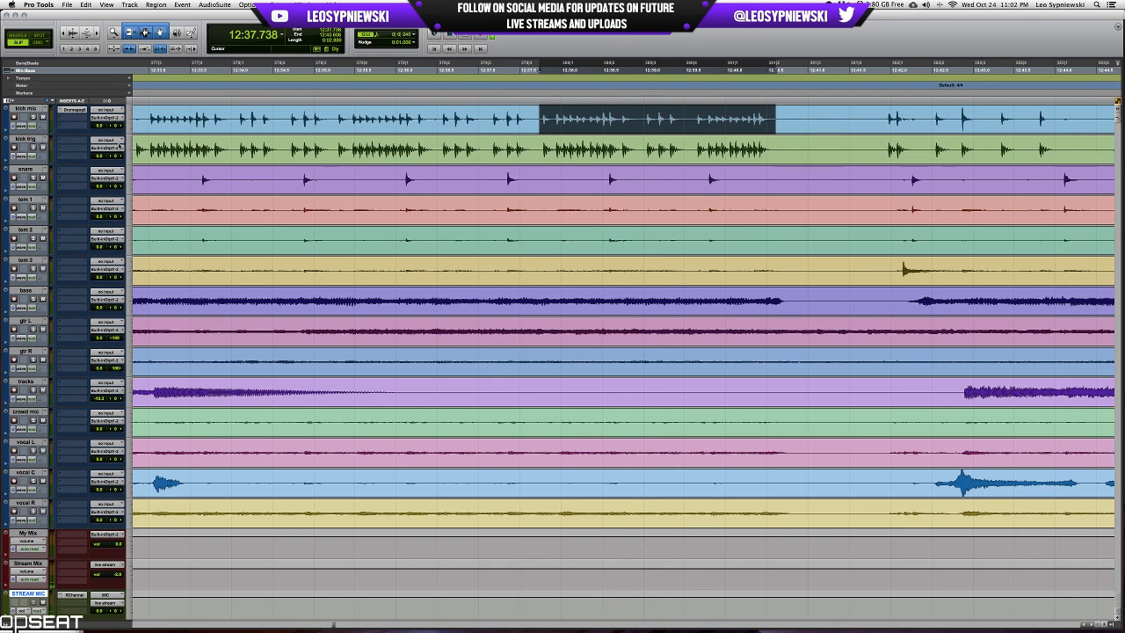
# Set the height of the tracks to large and look back through the kick waveforms toward 12:00.
pyautogui.click(134, 116)
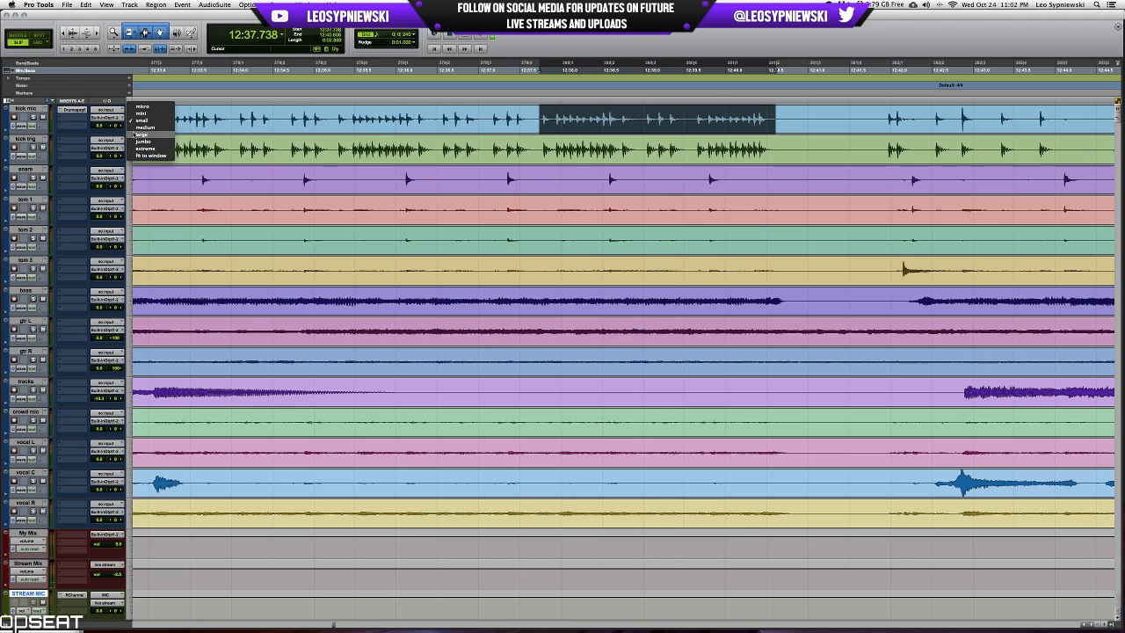
pyautogui.click(139, 132)
pyautogui.hscroll(-10, 217, 134)
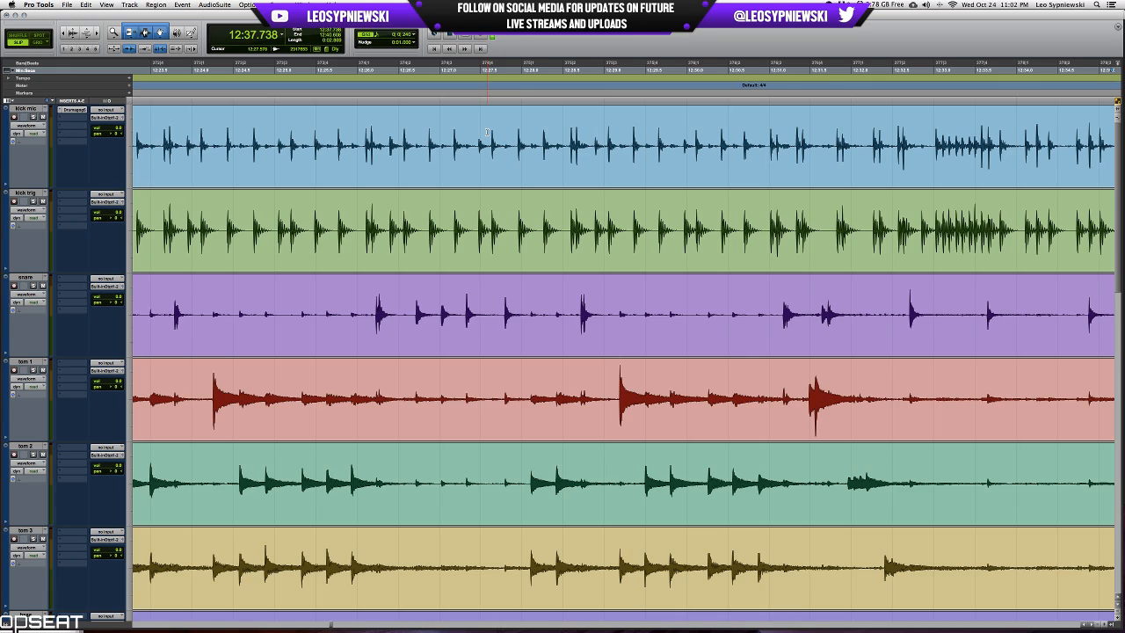
pyautogui.hscroll(-10, 487, 132)
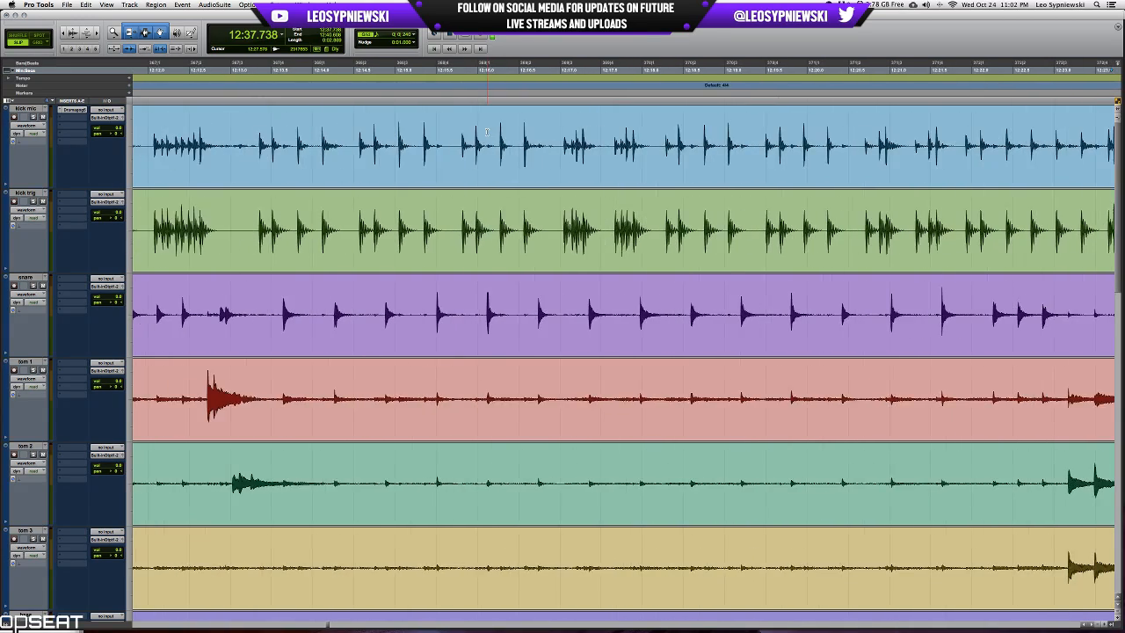
pyautogui.hscroll(-10, 487, 131)
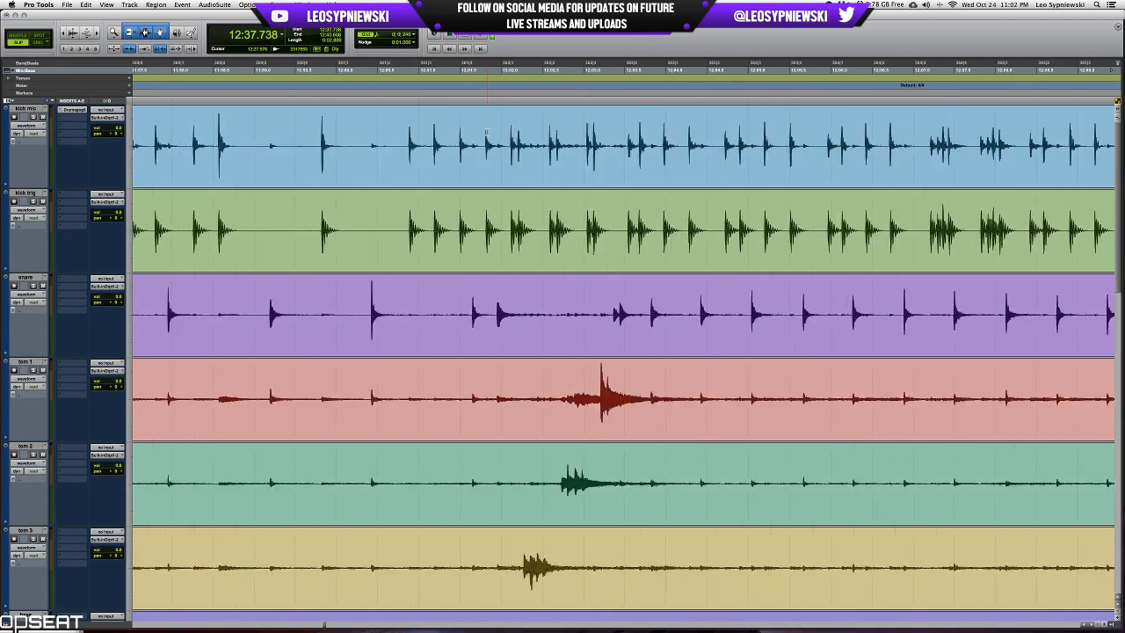
# Select the kick mic passage from 12:08.902 to the end of the fast kick roll, about 3.7 s.
pyautogui.click(509, 130)
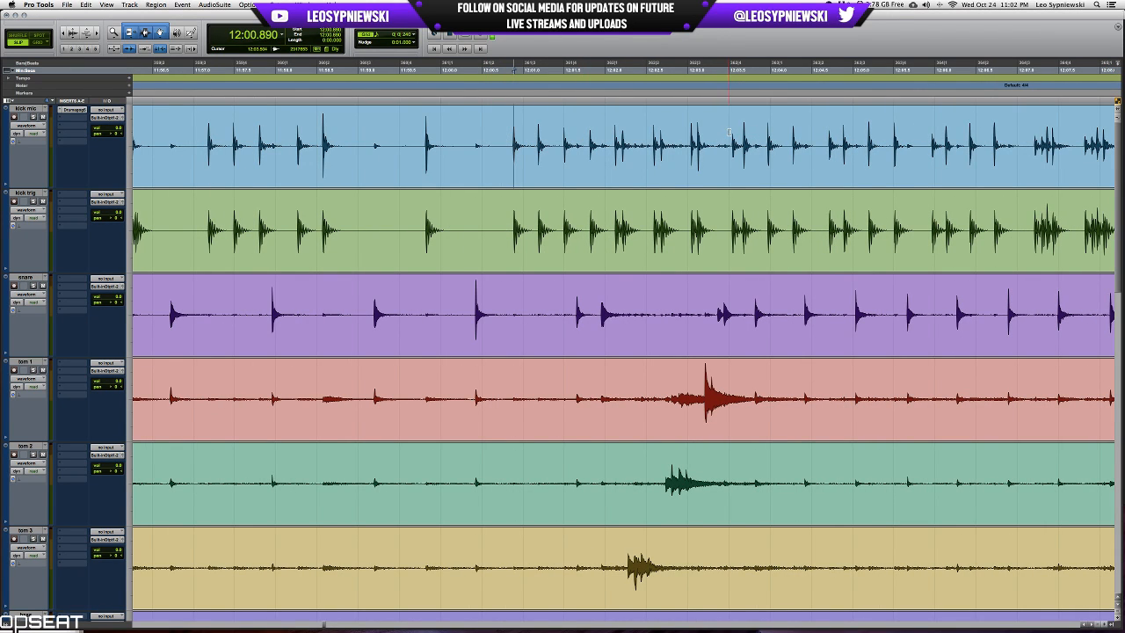
pyautogui.hscroll(8, 728, 131)
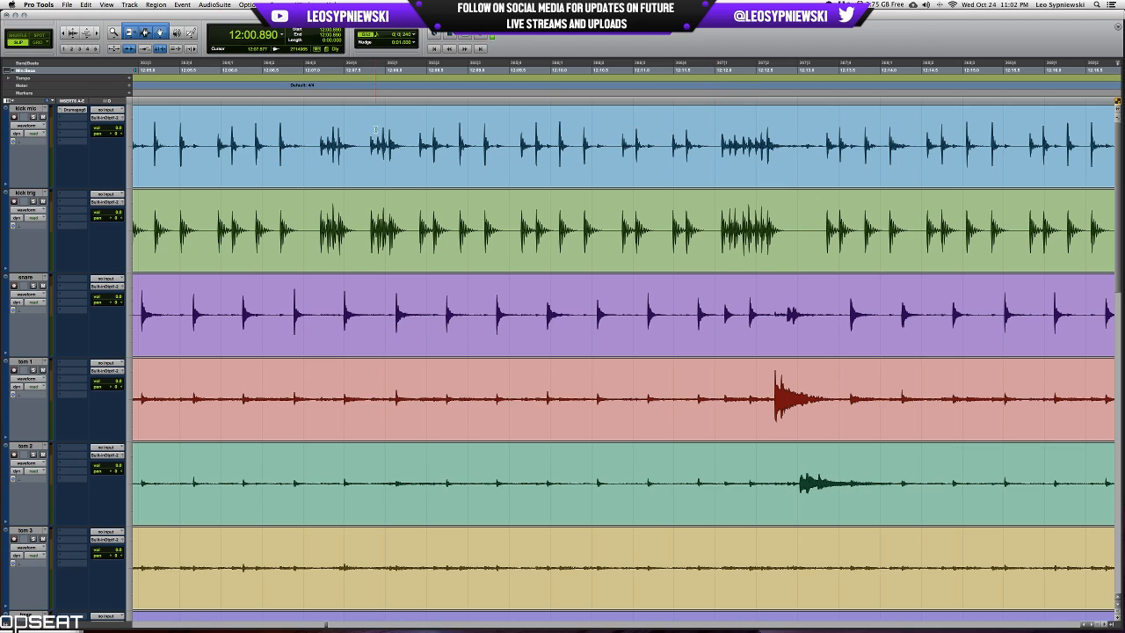
pyautogui.press('space')
pyautogui.keyDown('shift'); pyautogui.click(762, 132); pyautogui.keyUp('shift')
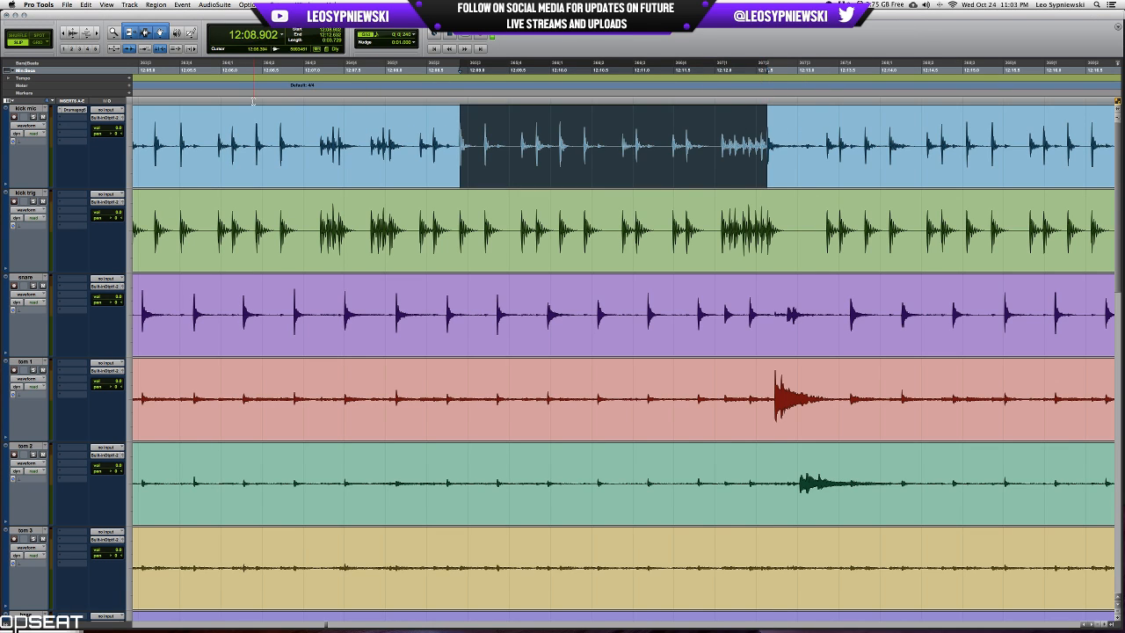
# Solo kick mic and add the SSLChannel plug-in to its second insert slot while playing the selected passage.
pyautogui.click(34, 116)
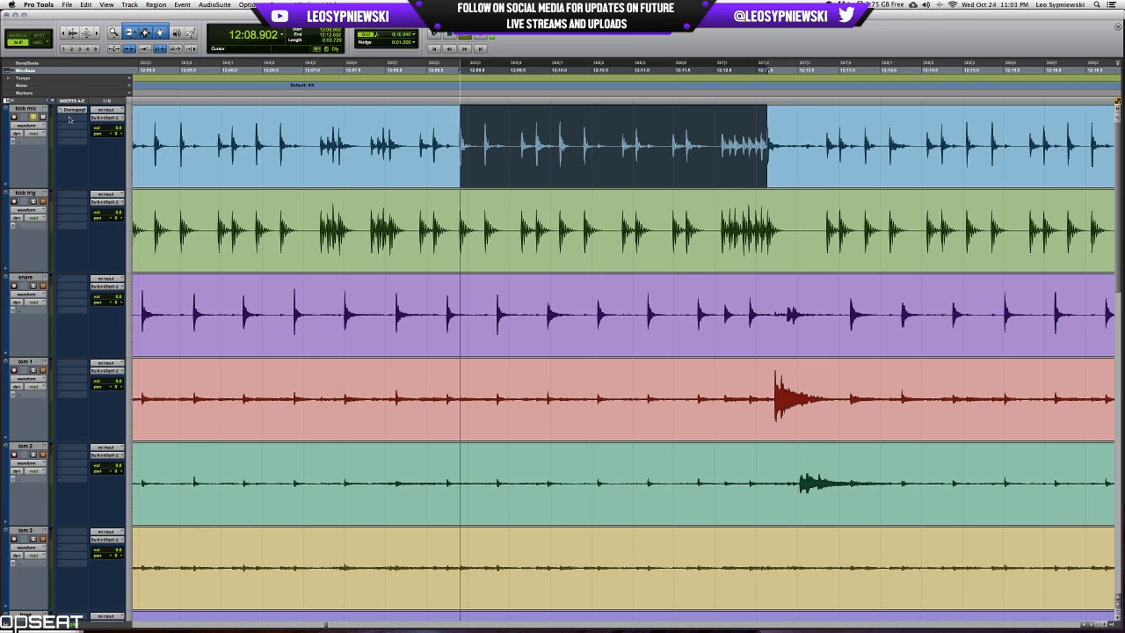
pyautogui.click(74, 110)
pyautogui.moveTo(105, 155)
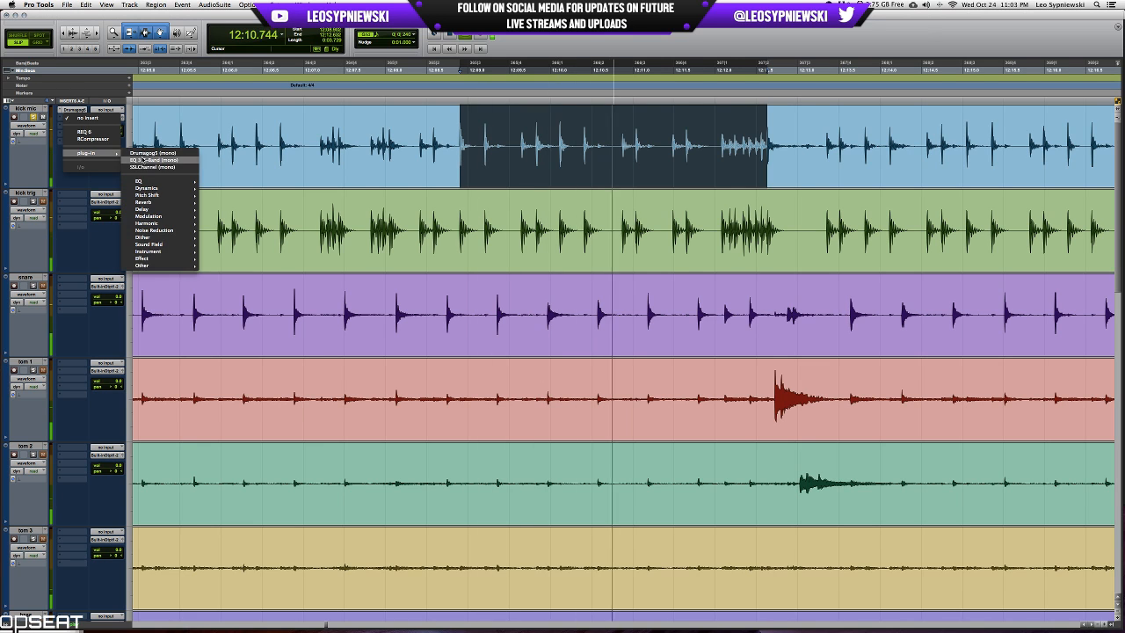
pyautogui.click(148, 167)
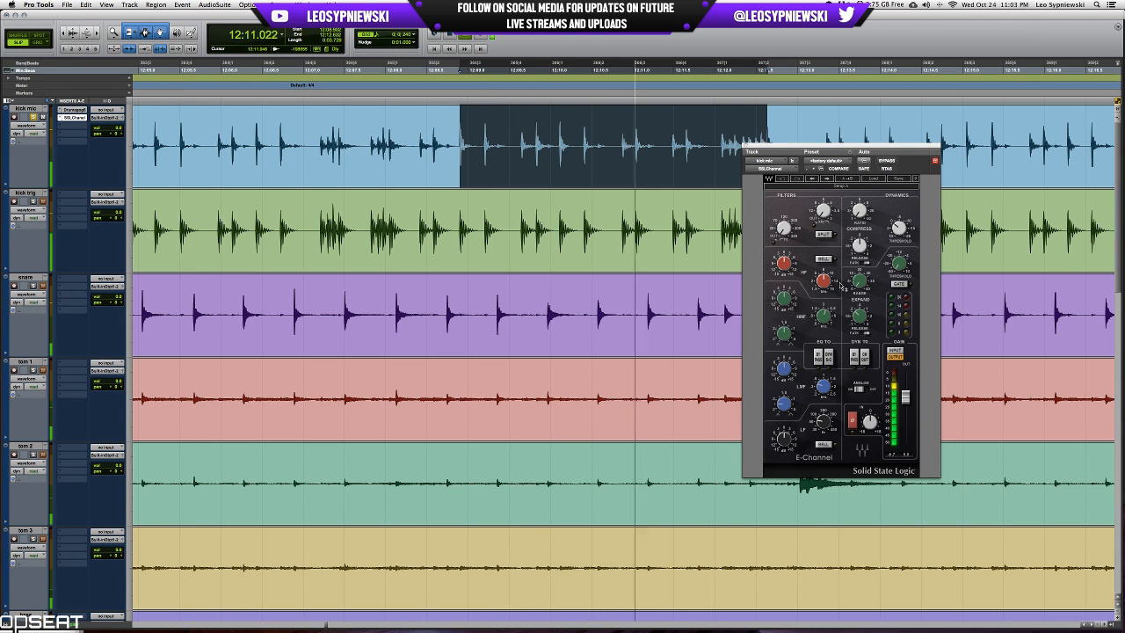
pyautogui.press('XF86AudioRaiseVolume')
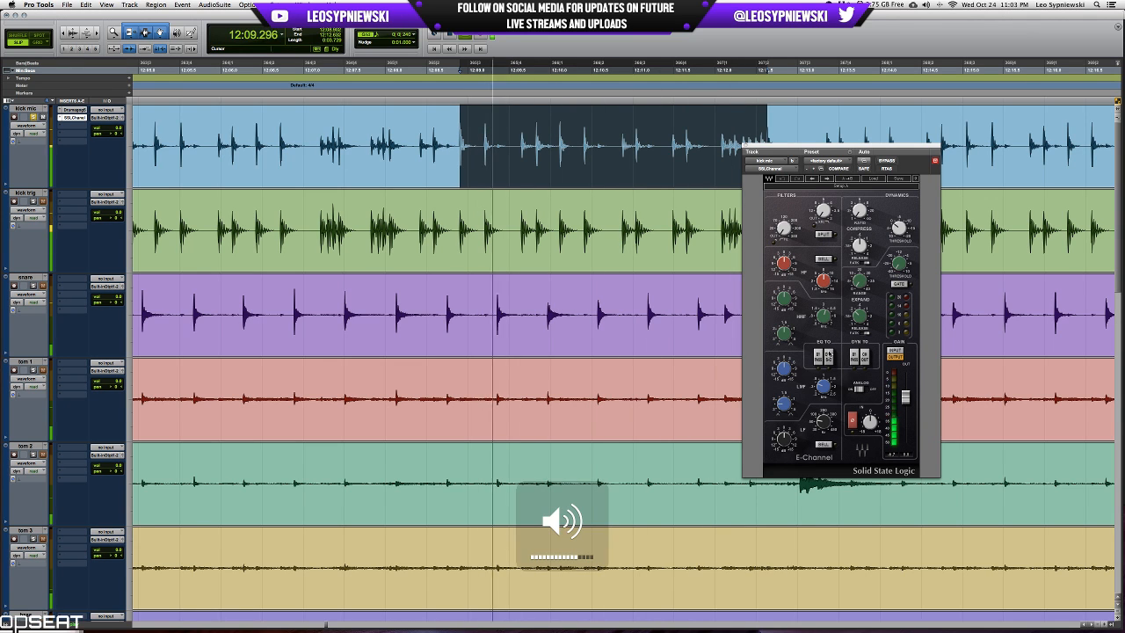
# Equalize kick mic in the SSLChannel by adjusting the low-mid, high-mid and high bands, with the high band set to bell.
pyautogui.moveTo(788, 375); pyautogui.dragTo(789, 339)
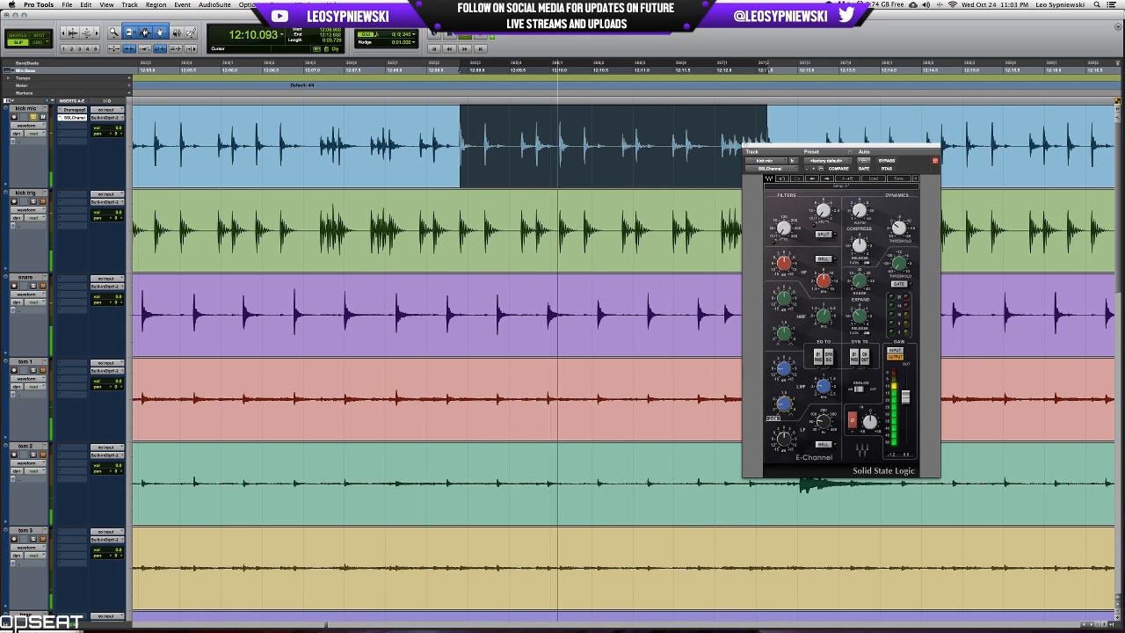
pyautogui.click(819, 356)
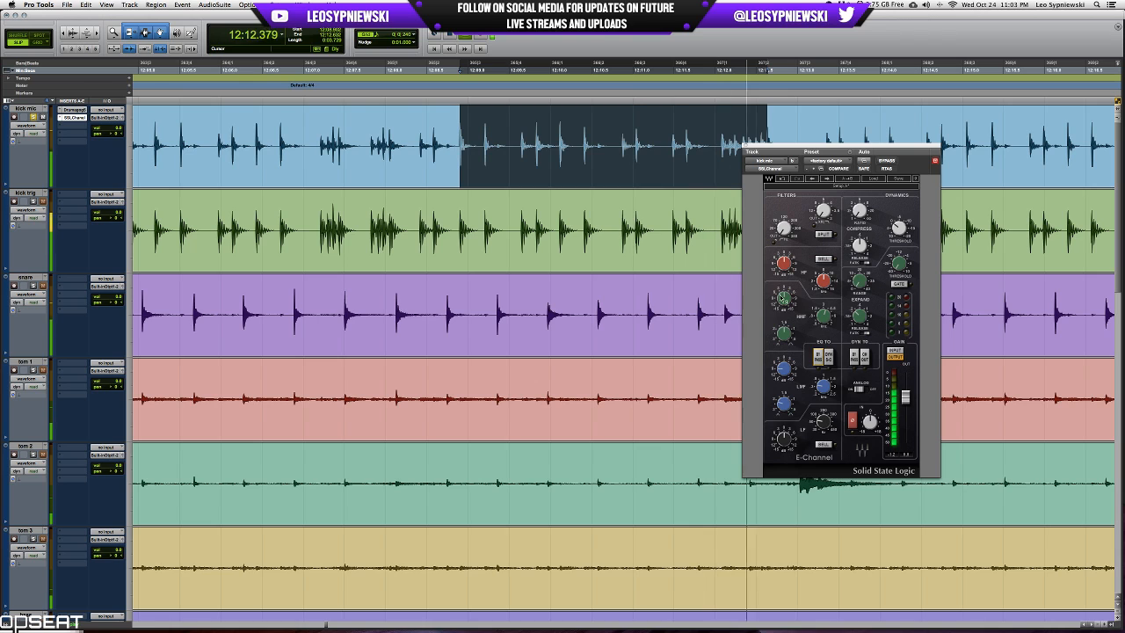
pyautogui.moveTo(821, 317); pyautogui.dragTo(785, 260)
pyautogui.click(823, 261)
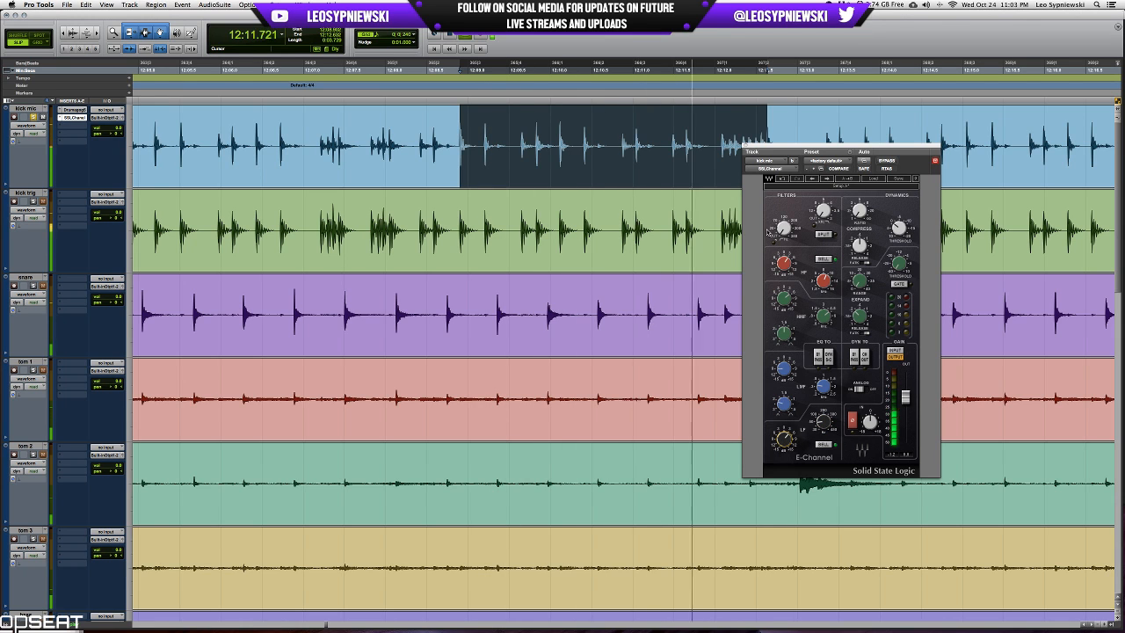
pyautogui.press('space')
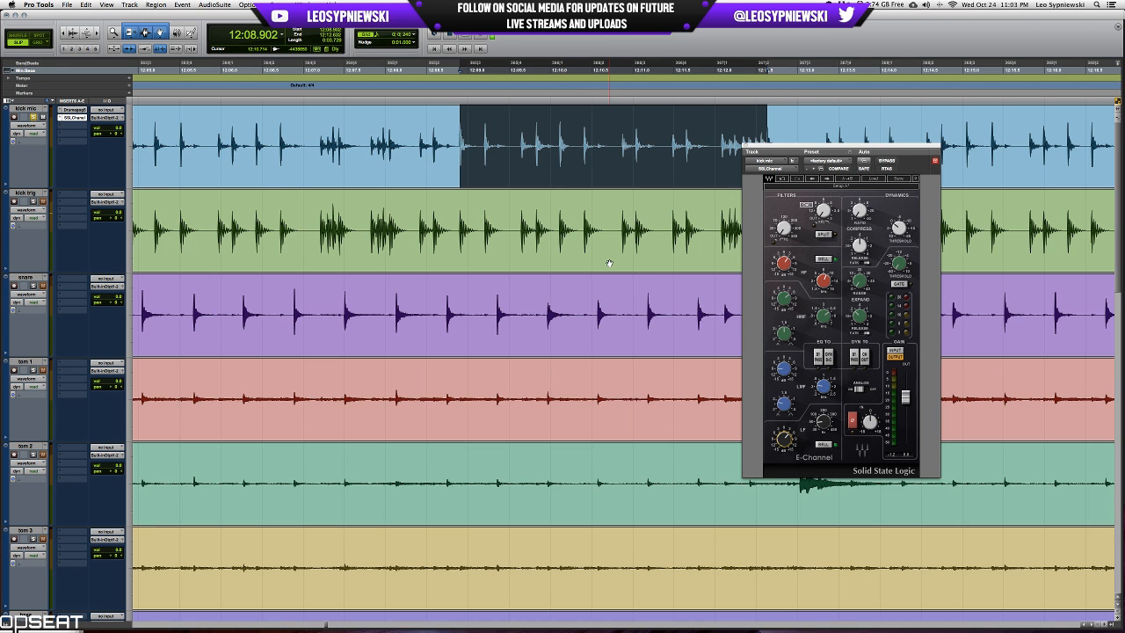
pyautogui.scroll(-10, 609, 263)
pyautogui.scroll(10, 609, 263)
pyautogui.click(746, 146)
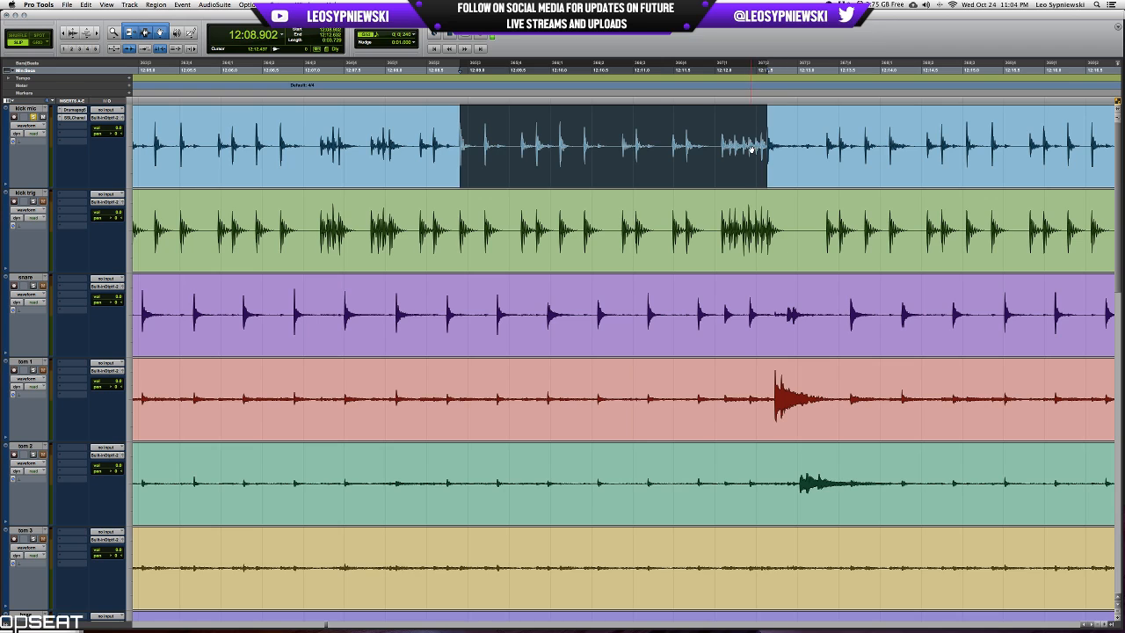
# Audition the selected passage with kick trig soloed instead of kick mic.
pyautogui.press('space')
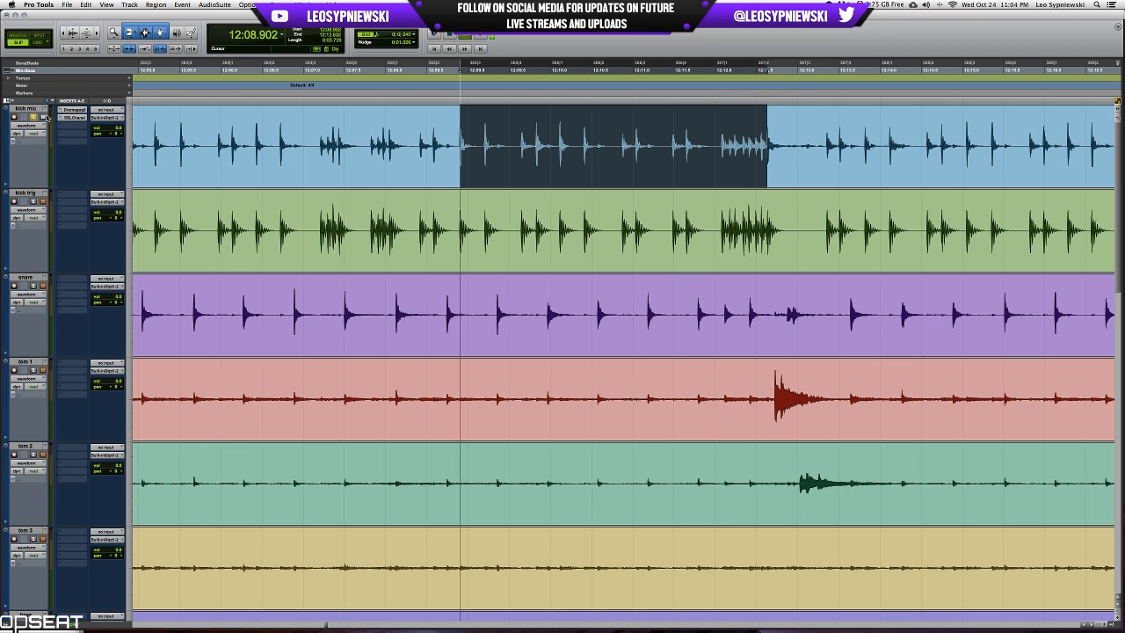
pyautogui.click(34, 117)
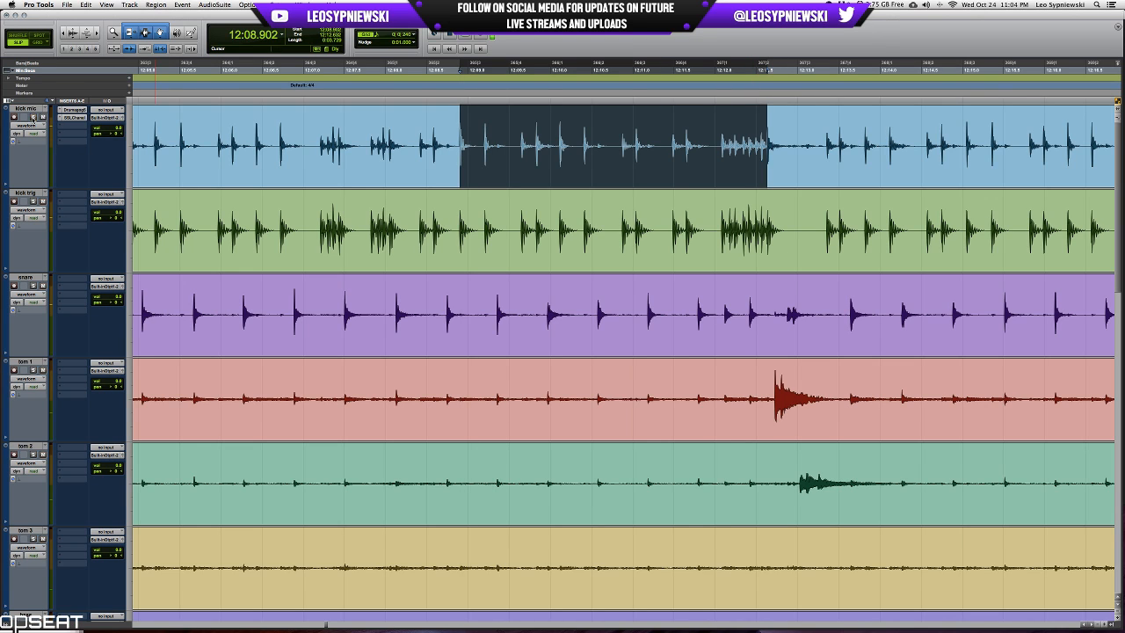
pyautogui.click(33, 201)
pyautogui.press('space')
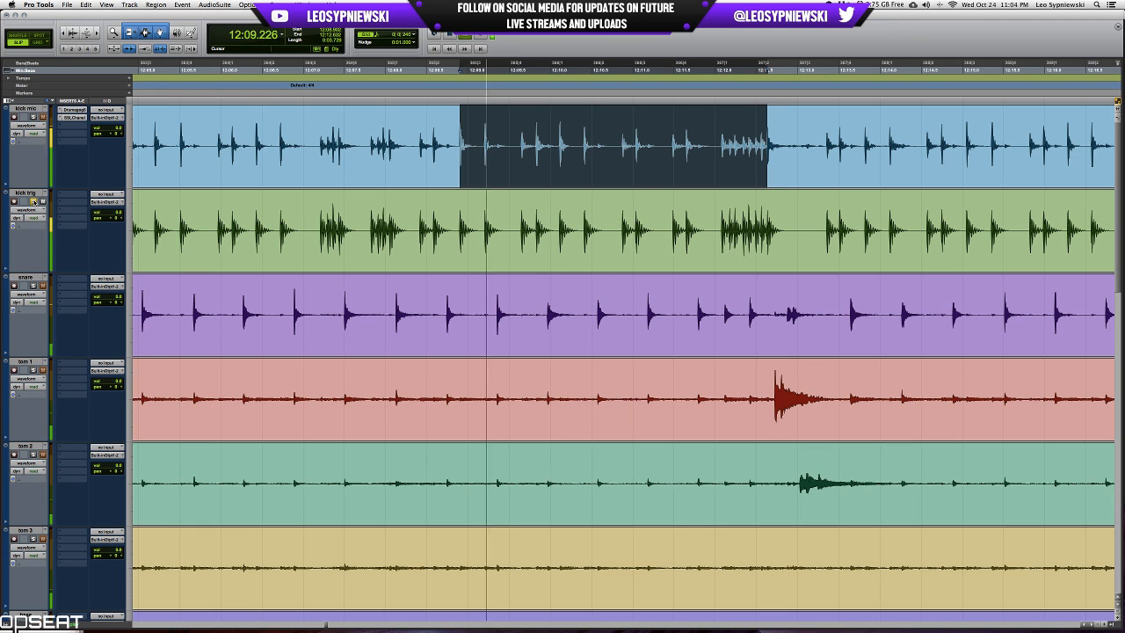
pyautogui.press('space')
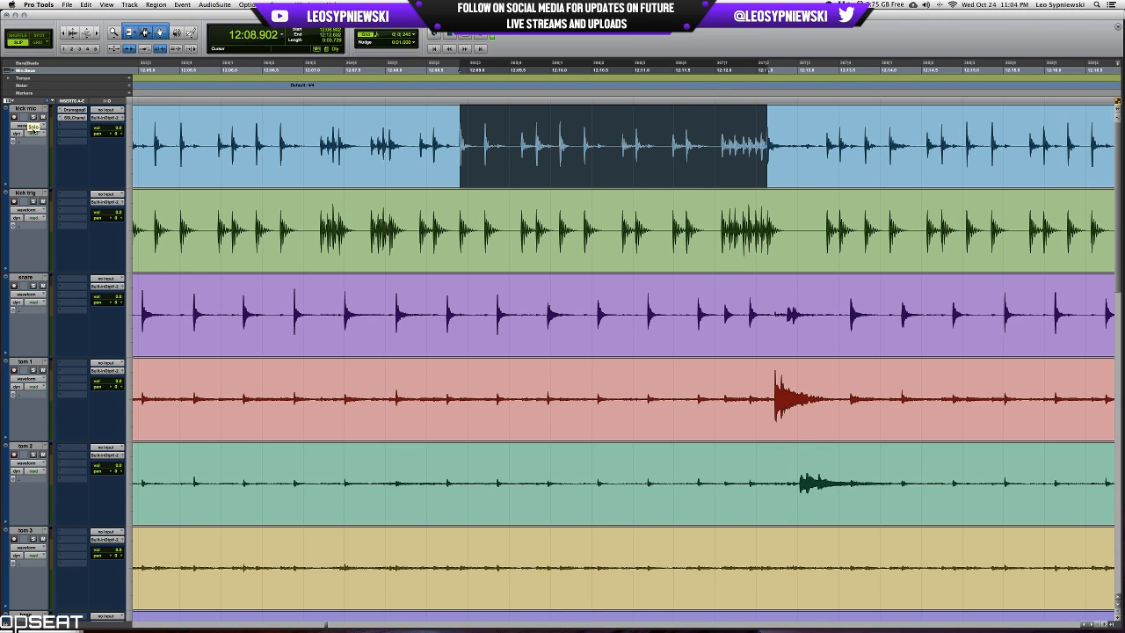
# Engage the high-pass filter in kick mic's SSLChannel and close the plug-in window.
pyautogui.click(76, 117)
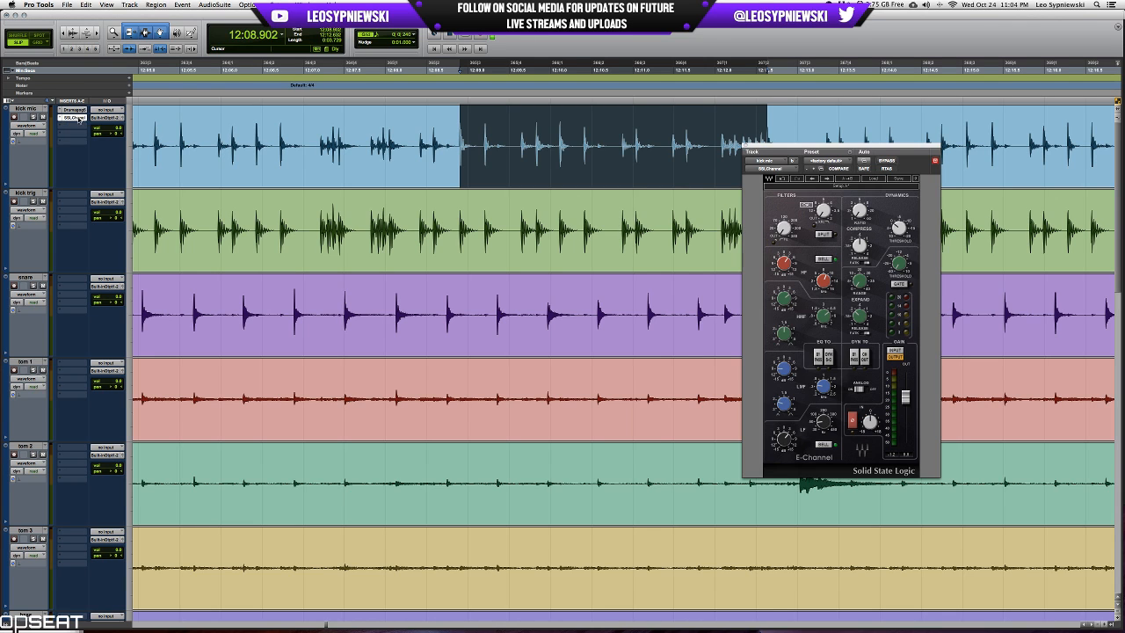
pyautogui.moveTo(785, 230)
pyautogui.click(745, 146)
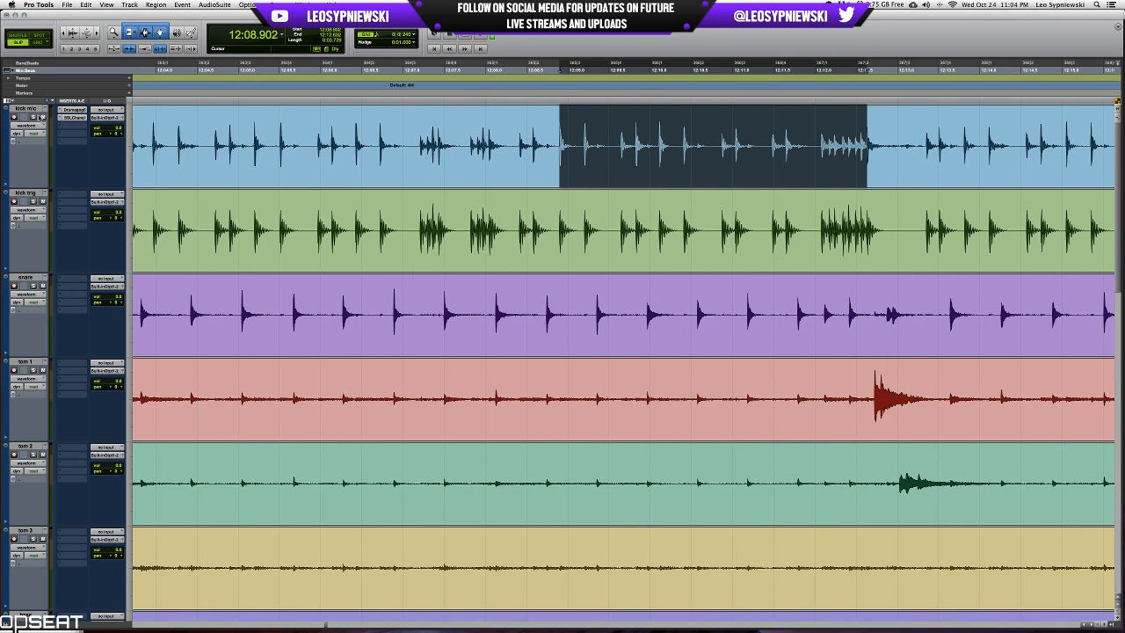
# Reopen kick mic's SSLChannel and adjust its high-mid EQ band while auditioning the passage with kick mic soloed.
pyautogui.click(76, 117)
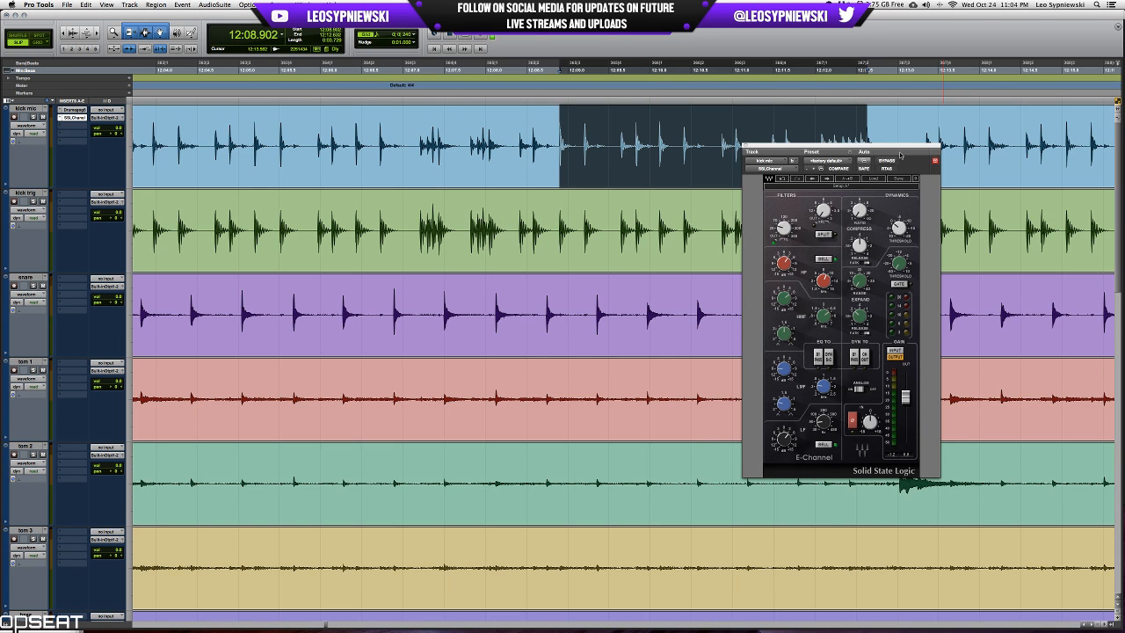
pyautogui.moveTo(900, 154); pyautogui.dragTo(473, 240)
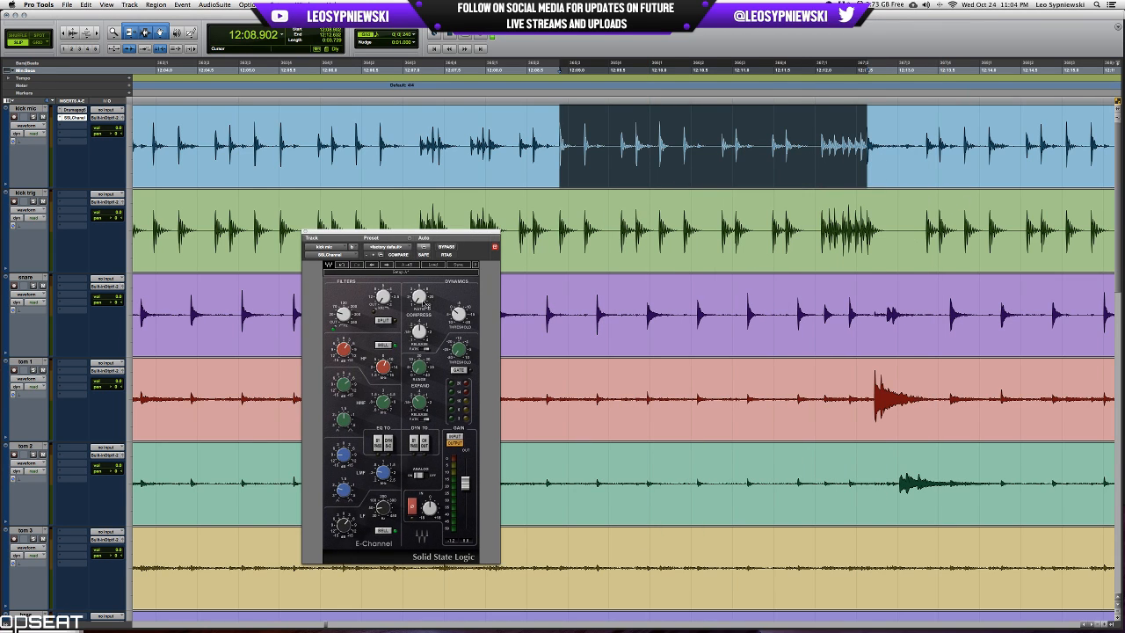
pyautogui.press('space')
pyautogui.press('space')
pyautogui.click(34, 117)
pyautogui.press('space')
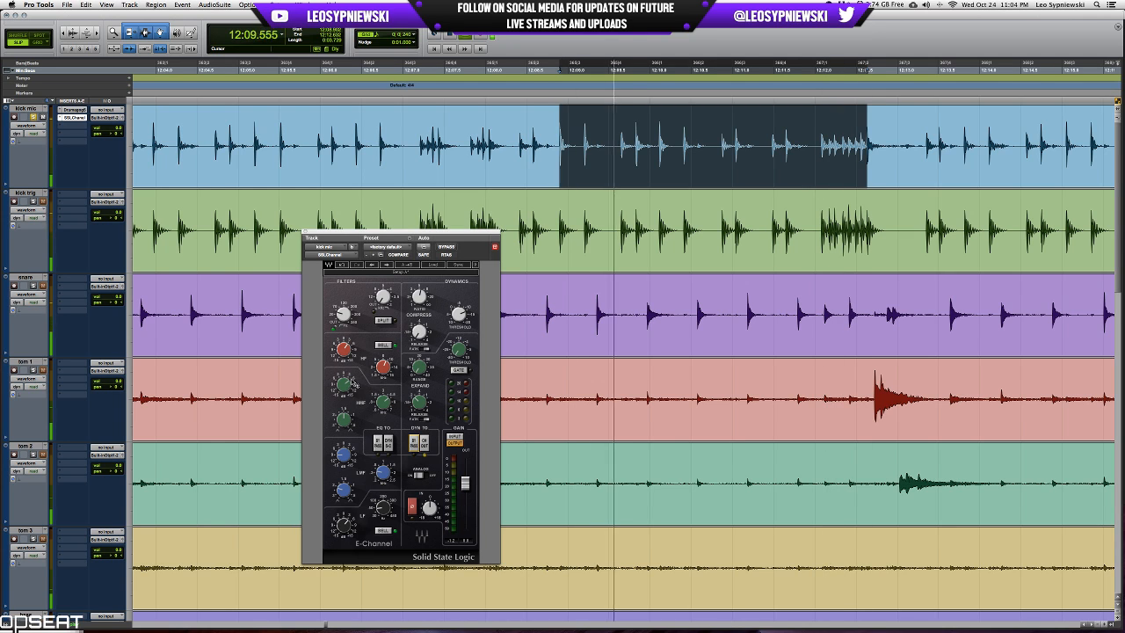
pyautogui.moveTo(345, 385); pyautogui.dragTo(344, 376)
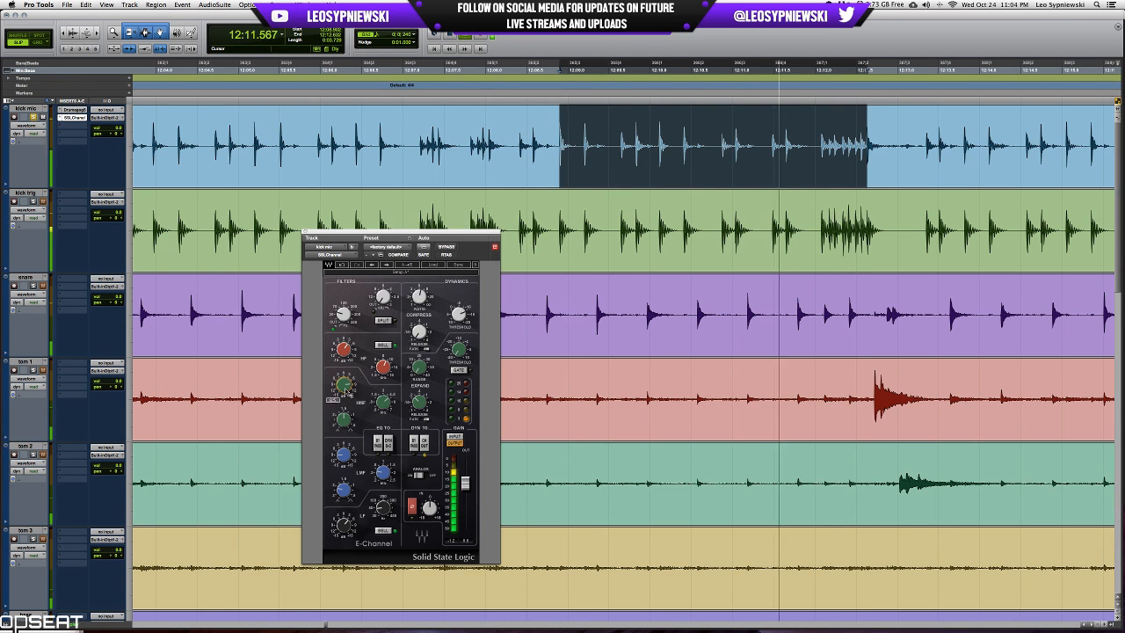
pyautogui.press('space')
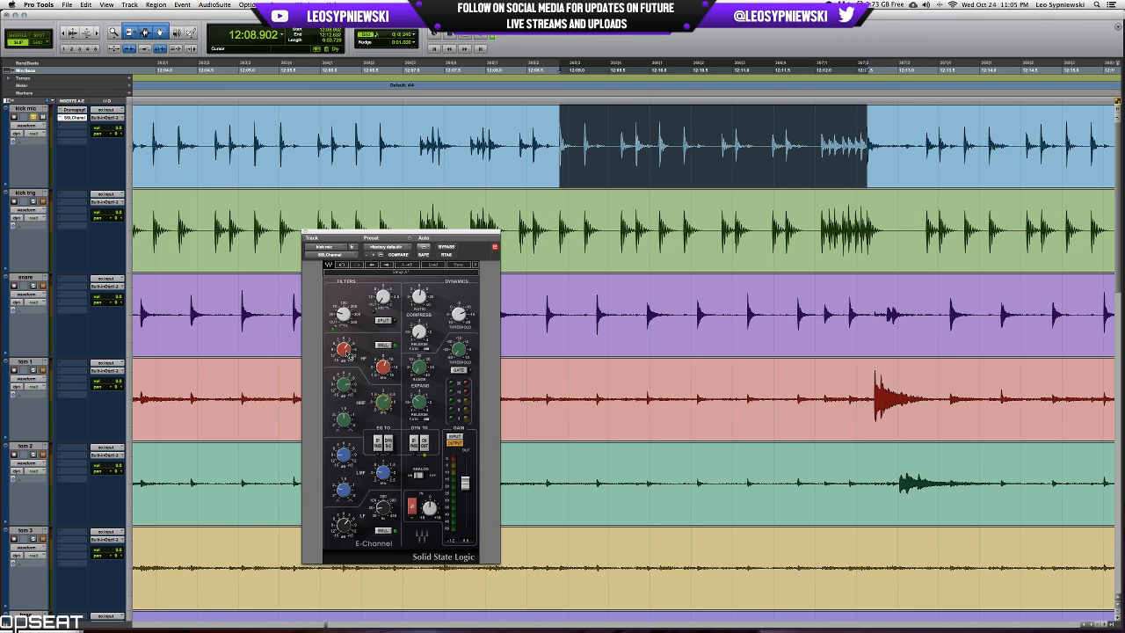
# Review the high, low-mid and low EQ band controls of kick mic's SSLChannel and close the plug-in.
pyautogui.moveTo(385, 375); pyautogui.dragTo(385, 372)
pyautogui.click(343, 455)
pyautogui.click(383, 473)
pyautogui.click(346, 526)
pyautogui.click(383, 508)
pyautogui.click(309, 236)
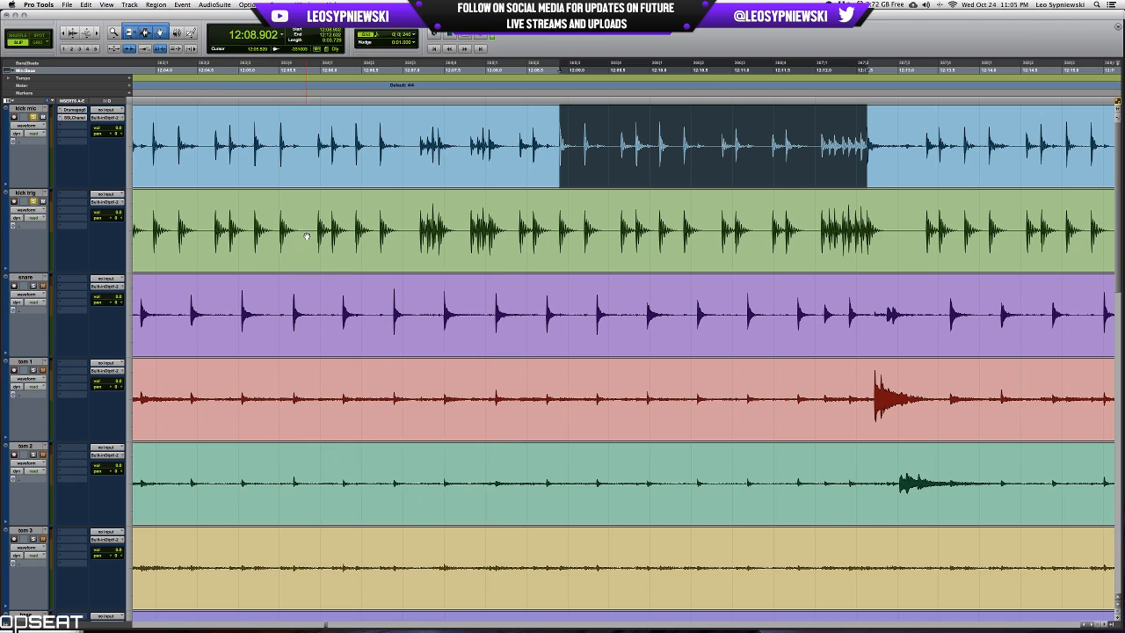
# Balance kick trig's volume against kick mic while playing the passage with both tracks soloed.
pyautogui.moveTo(118, 217); pyautogui.dragTo(119, 249)
pyautogui.press('space')
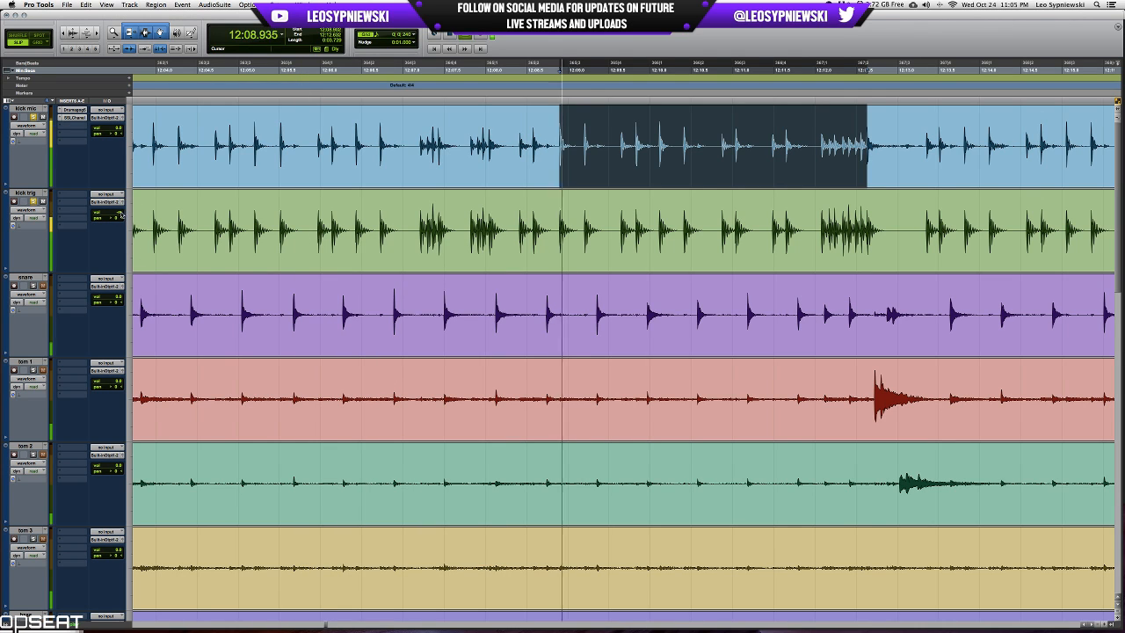
pyautogui.moveTo(119, 214); pyautogui.dragTo(119, 189)
pyautogui.press('space')
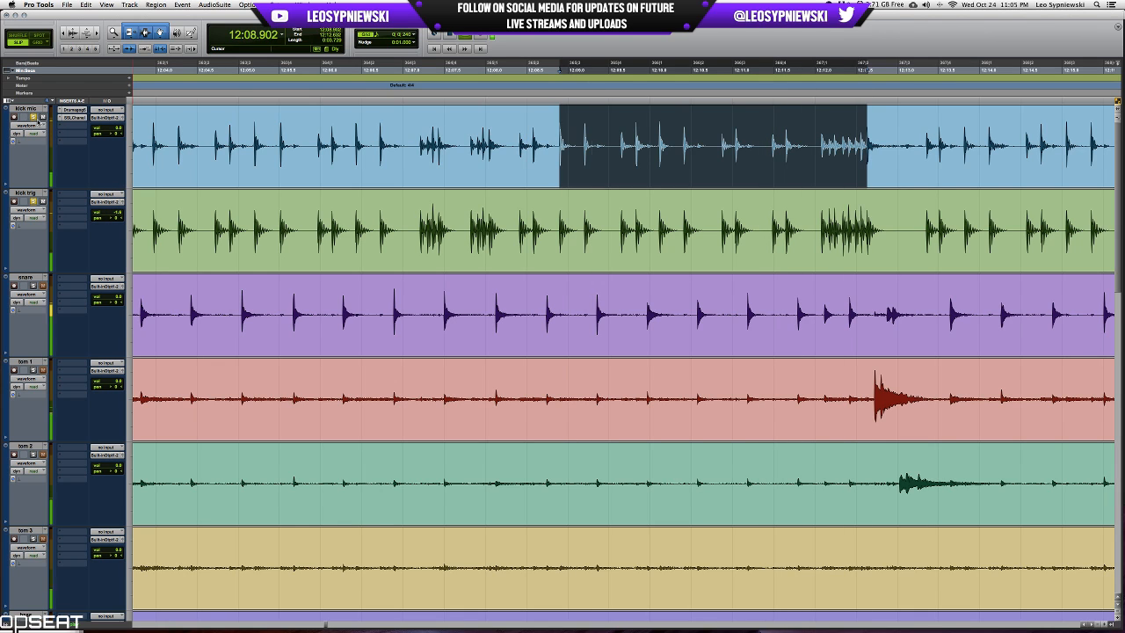
# Add the EQ 3 7-Band plug-in to kick trig's first insert slot.
pyautogui.click(68, 194)
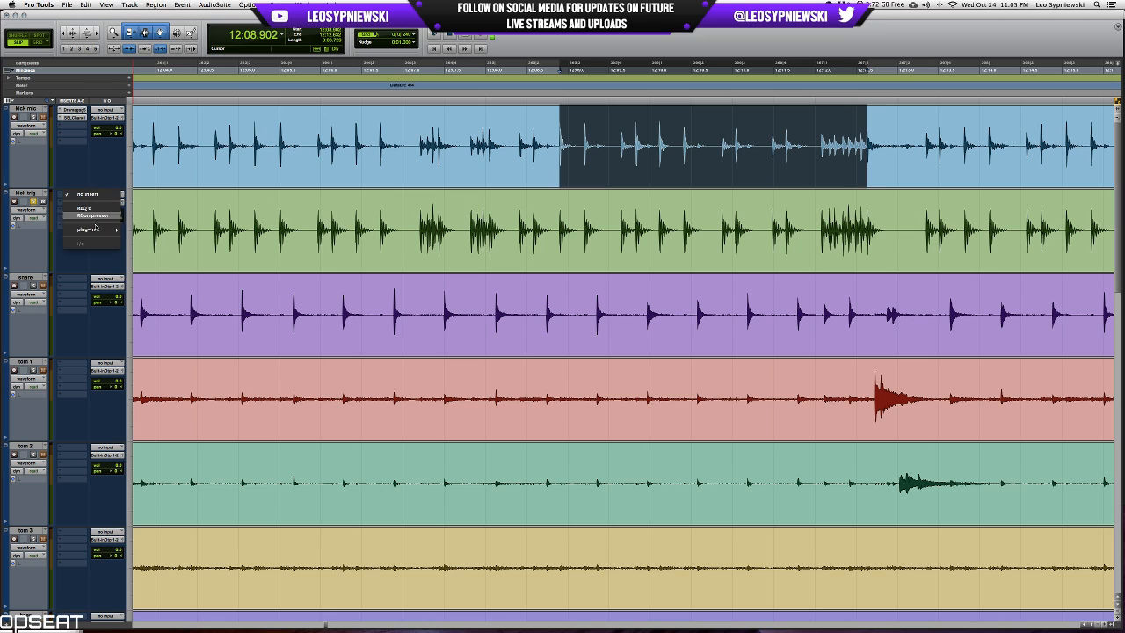
pyautogui.moveTo(96, 230)
pyautogui.click(162, 236)
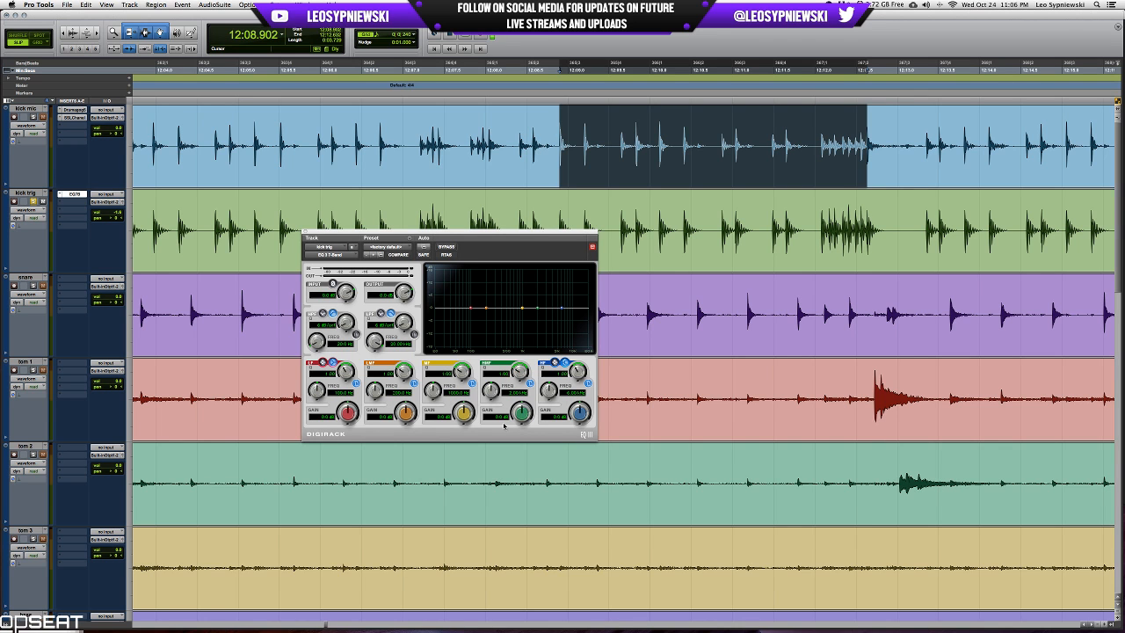
pyautogui.scroll(-6, 632, 419)
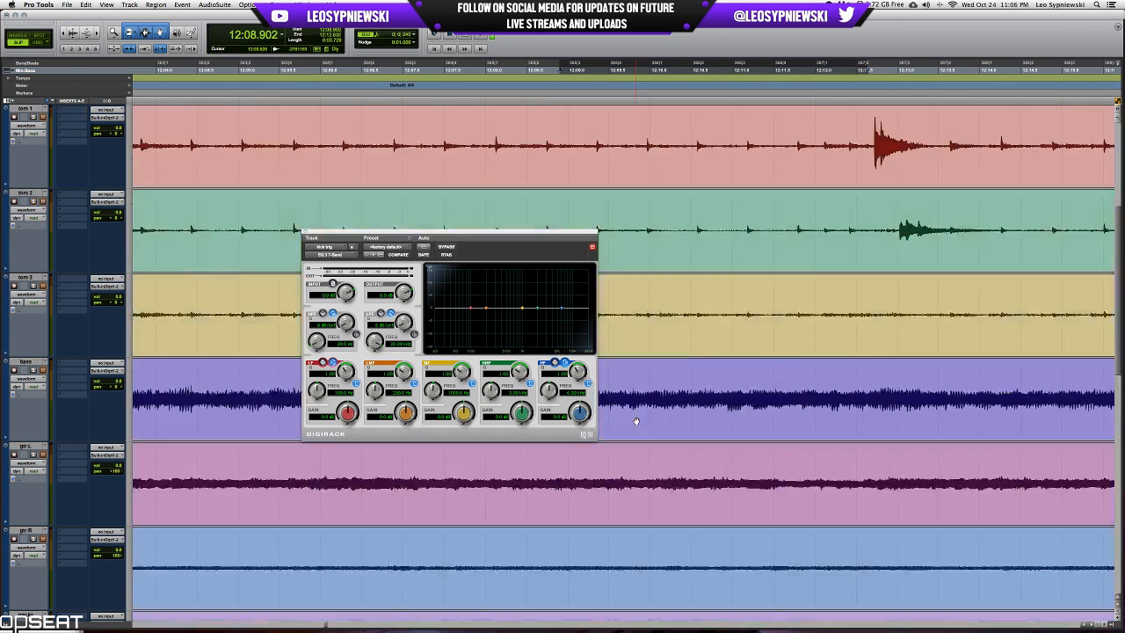
pyautogui.scroll(6, 633, 420)
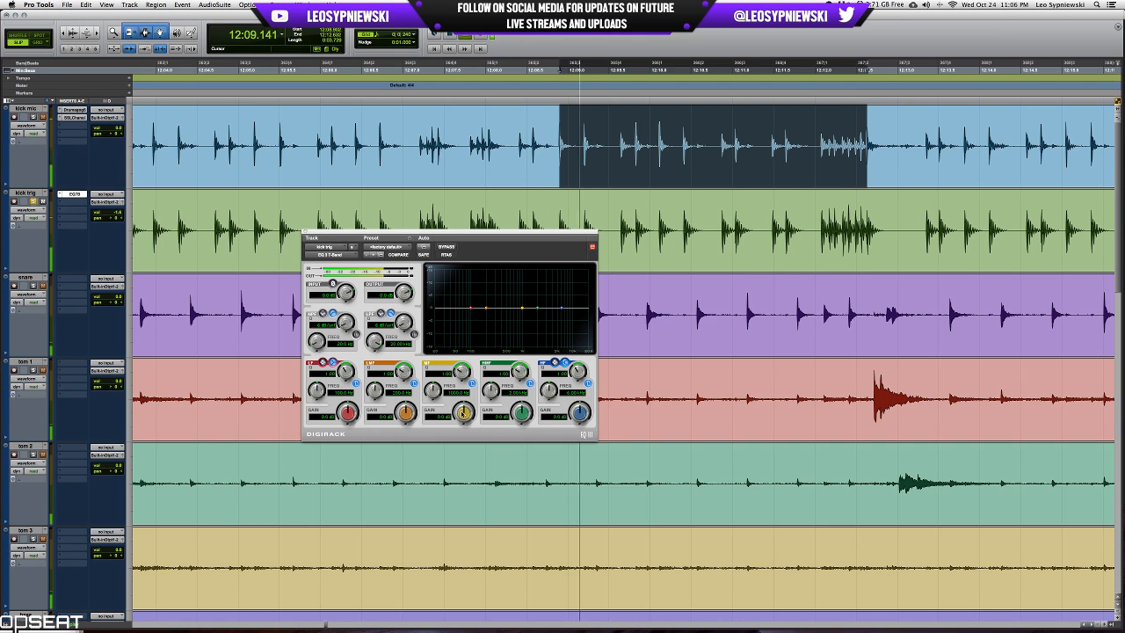
# Cut kick trig's mid band by about 10 dB between 500 and 600 Hz, comparing the sound with the EQ bypassed.
pyautogui.moveTo(464, 413)
pyautogui.mouseDown()
pyautogui.moveTo(444, 389)
pyautogui.moveTo(443, 403)
pyautogui.moveTo(437, 395)
pyautogui.moveTo(447, 393)
pyautogui.moveTo(463, 423)
pyautogui.mouseUp()
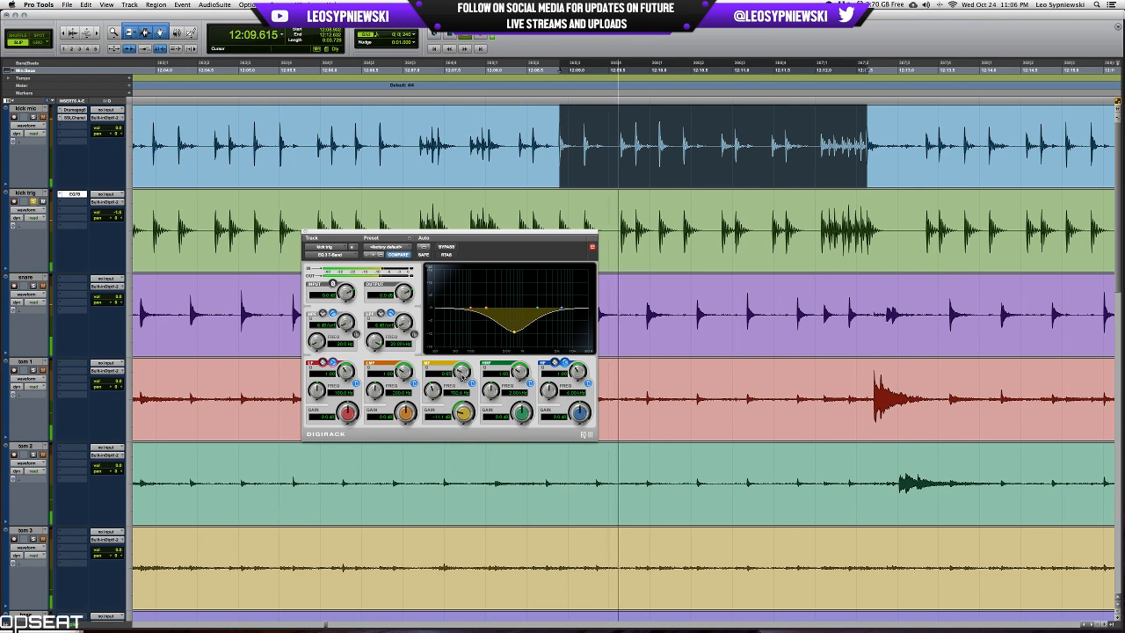
pyautogui.moveTo(461, 372); pyautogui.dragTo(432, 395)
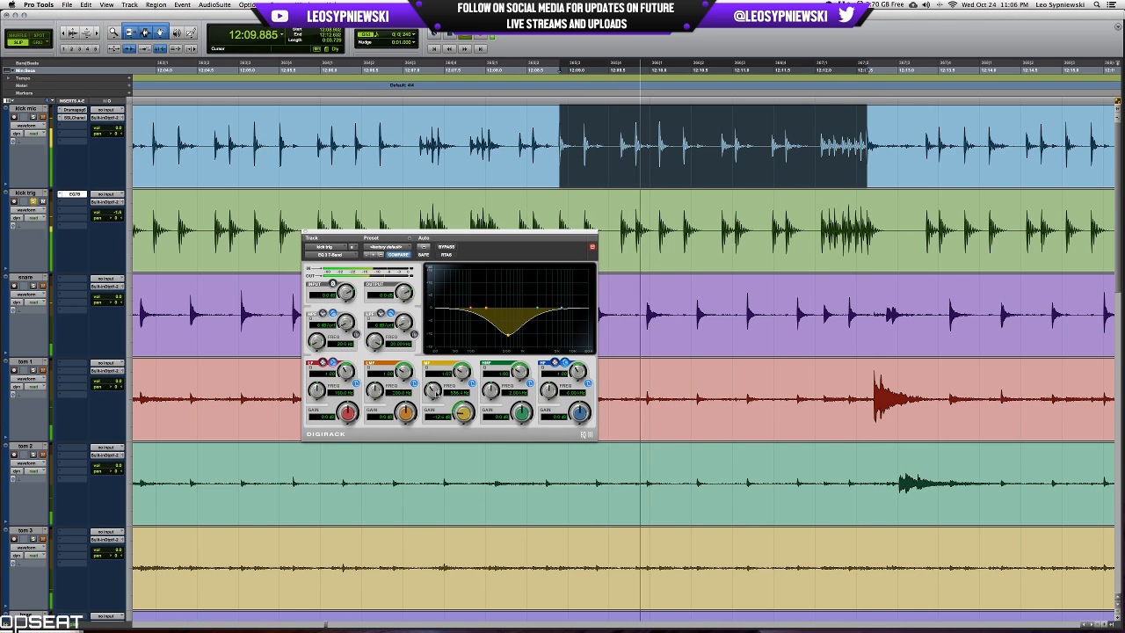
pyautogui.click(447, 247)
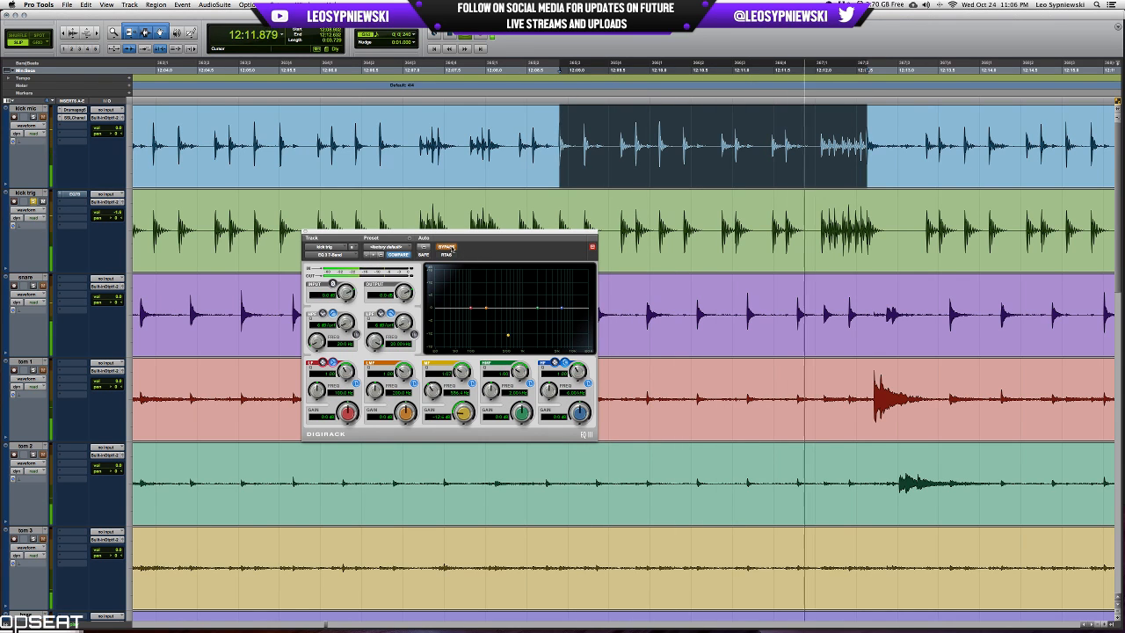
pyautogui.click(451, 249)
pyautogui.moveTo(464, 416); pyautogui.dragTo(465, 411)
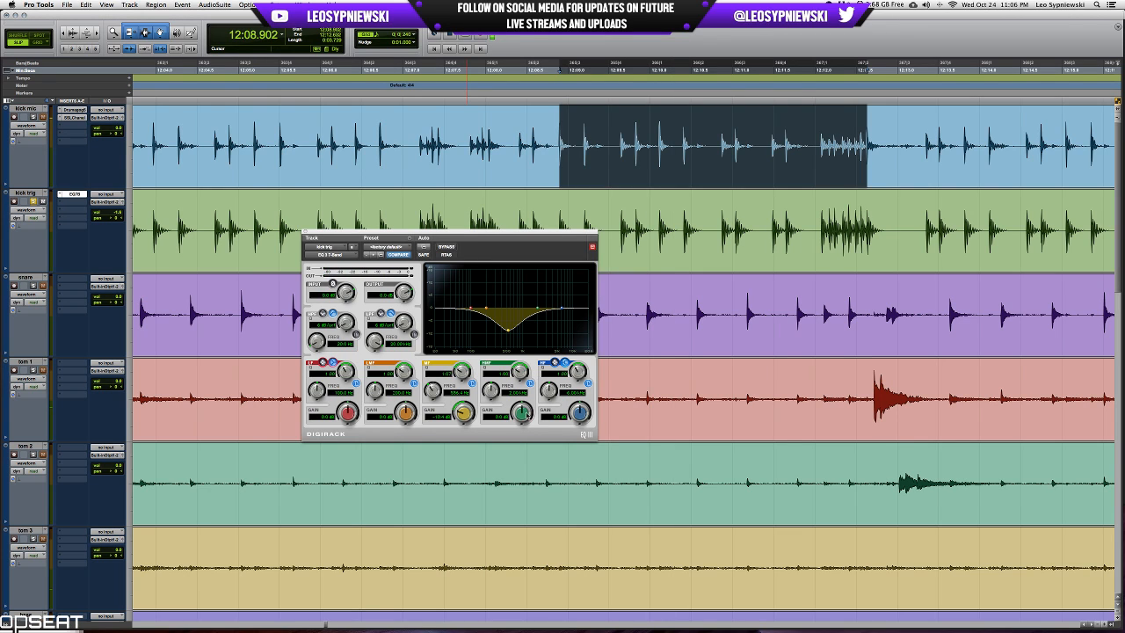
# Boost kick trig's high-mid band about 6 dB near 9 kHz and keep the low band flat after trying a low boost.
pyautogui.moveTo(525, 415); pyautogui.dragTo(497, 384)
pyautogui.moveTo(523, 375); pyautogui.dragTo(528, 415)
pyautogui.press('space')
pyautogui.hscroll(2, 515, 234)
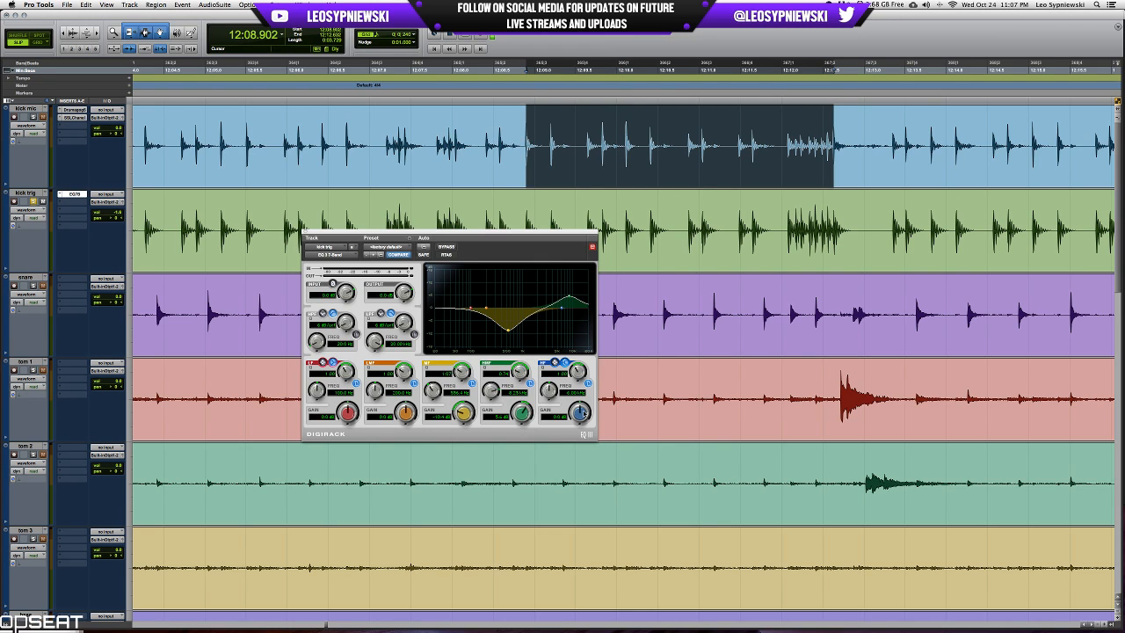
pyautogui.moveTo(527, 415); pyautogui.dragTo(494, 389)
pyautogui.moveTo(348, 410); pyautogui.dragTo(357, 415)
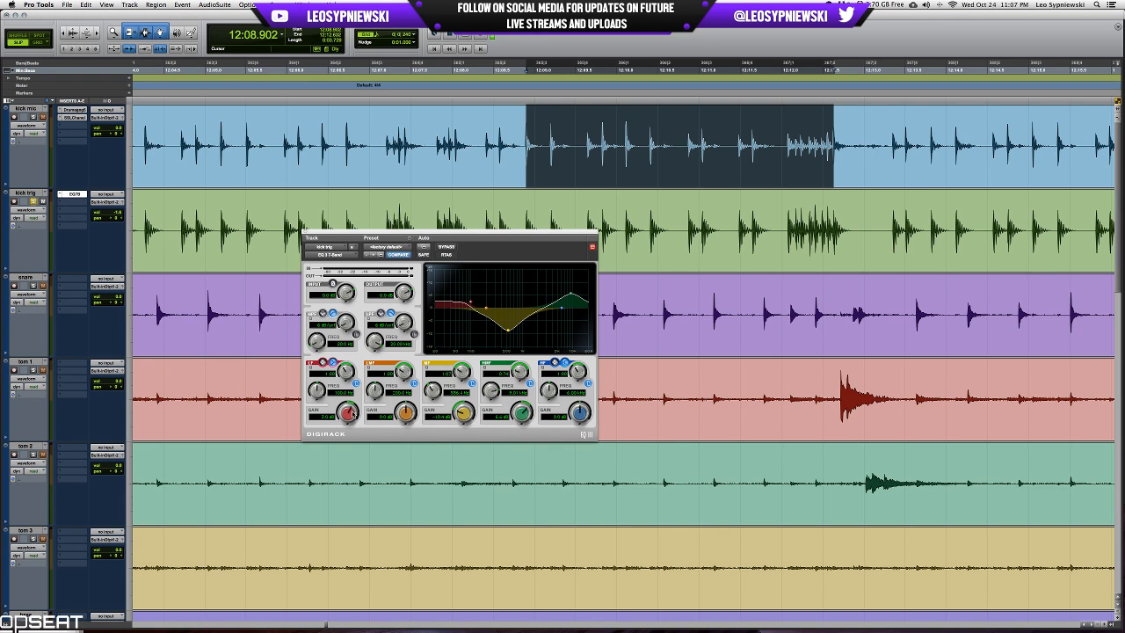
pyautogui.keyDown('alt'); pyautogui.click(350, 413); pyautogui.keyUp('alt')
# Blend the equalized kick trig under kick mic by lowering its volume and bringing it back up during playback.
pyautogui.moveTo(117, 213); pyautogui.dragTo(117, 227)
pyautogui.press('space')
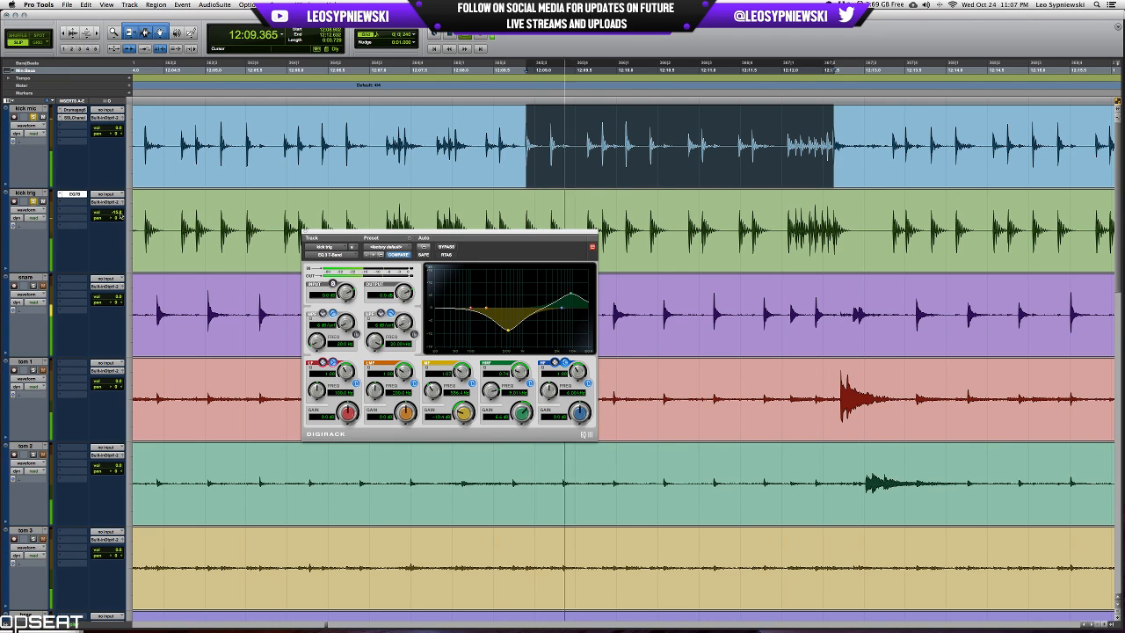
pyautogui.moveTo(117, 214); pyautogui.dragTo(120, 205)
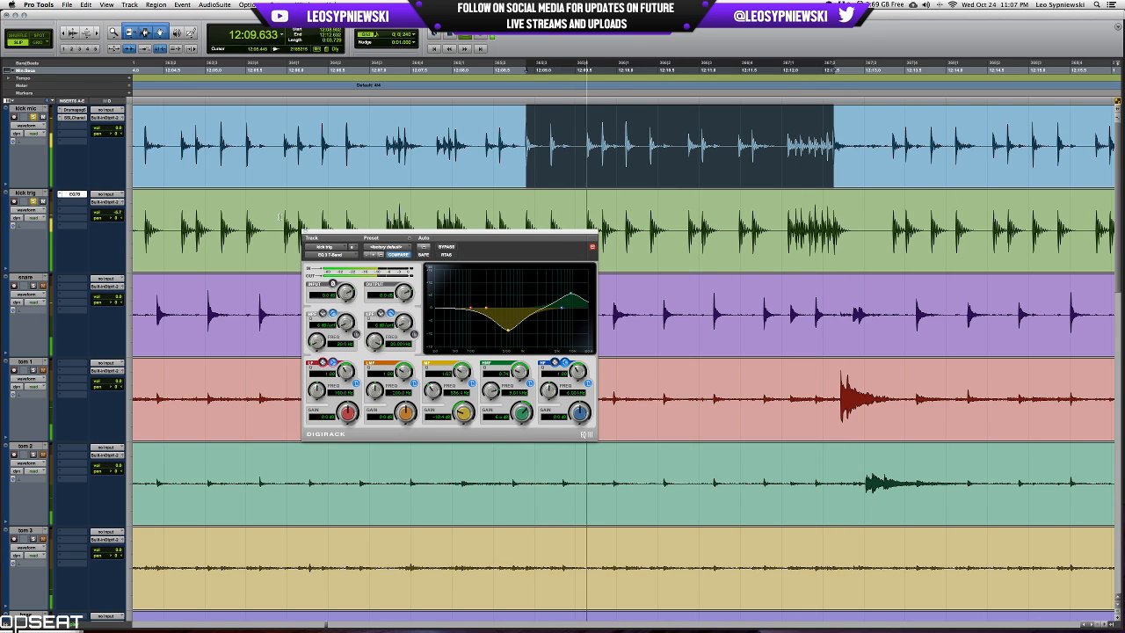
# Compare the kick blend with kick trig's EQ bypassed and active during playback, and close the EQ with it active.
pyautogui.press('space')
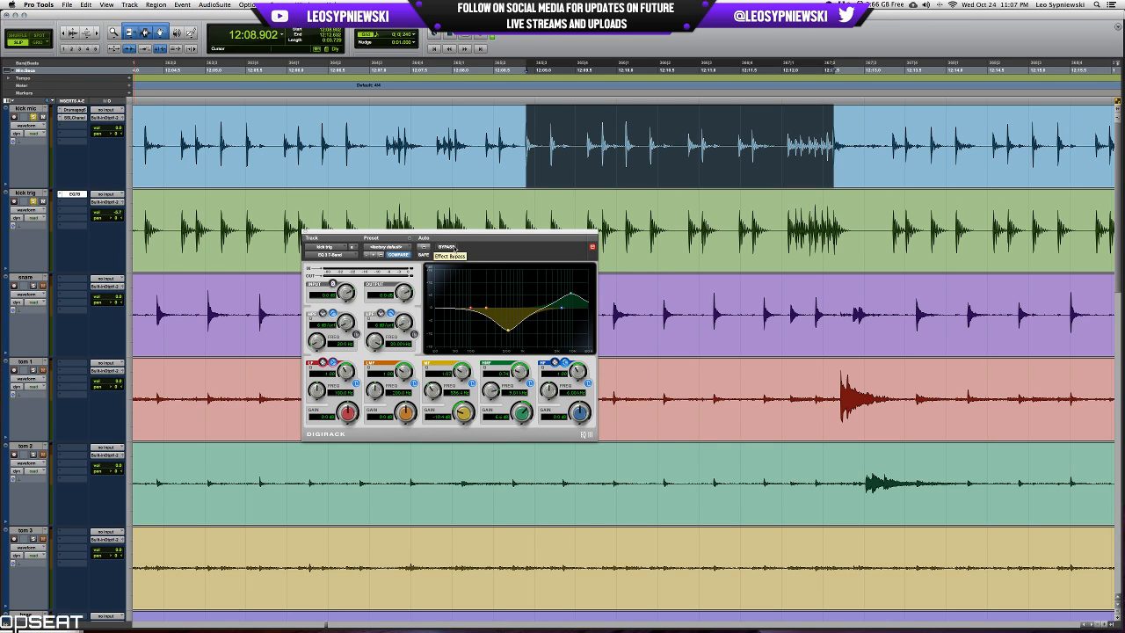
pyautogui.press('space')
pyautogui.click(454, 249)
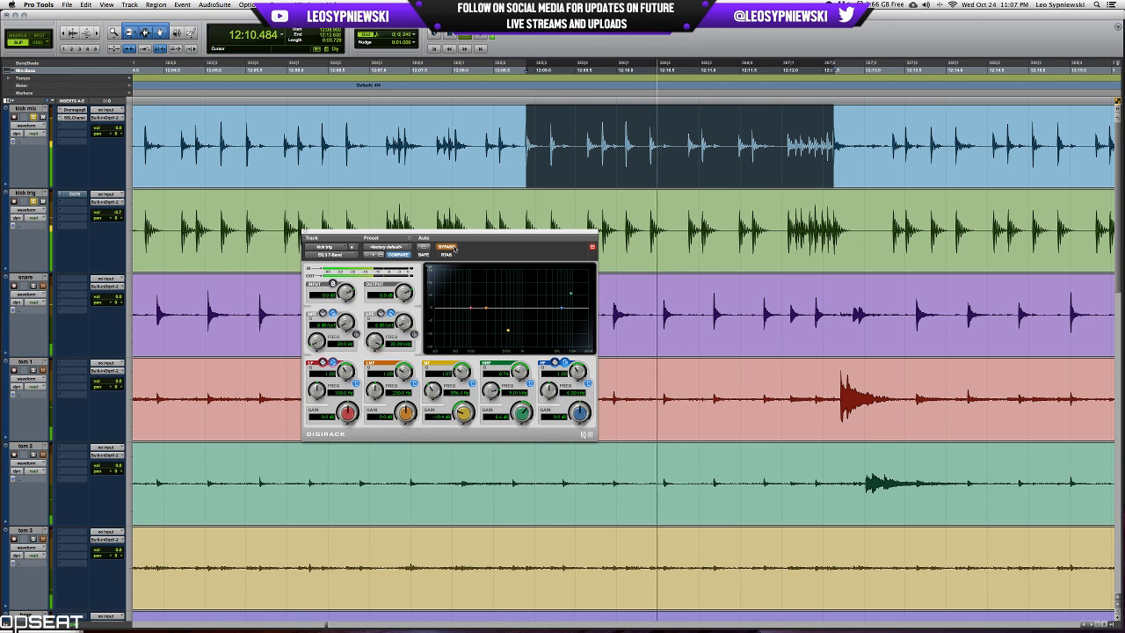
pyautogui.click(454, 249)
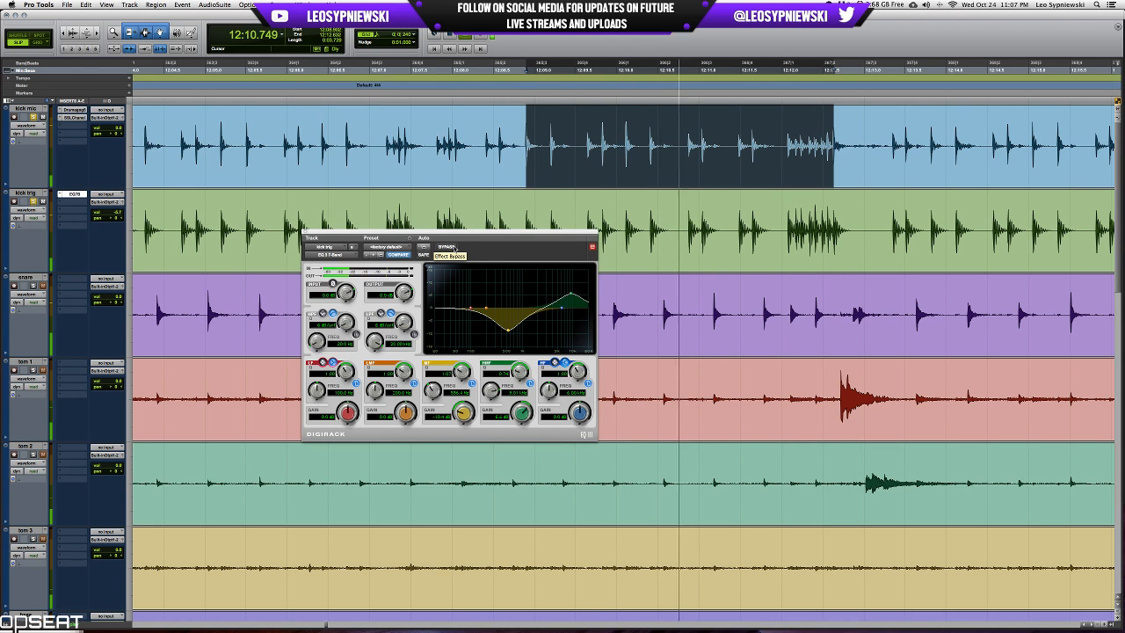
pyautogui.click(455, 250)
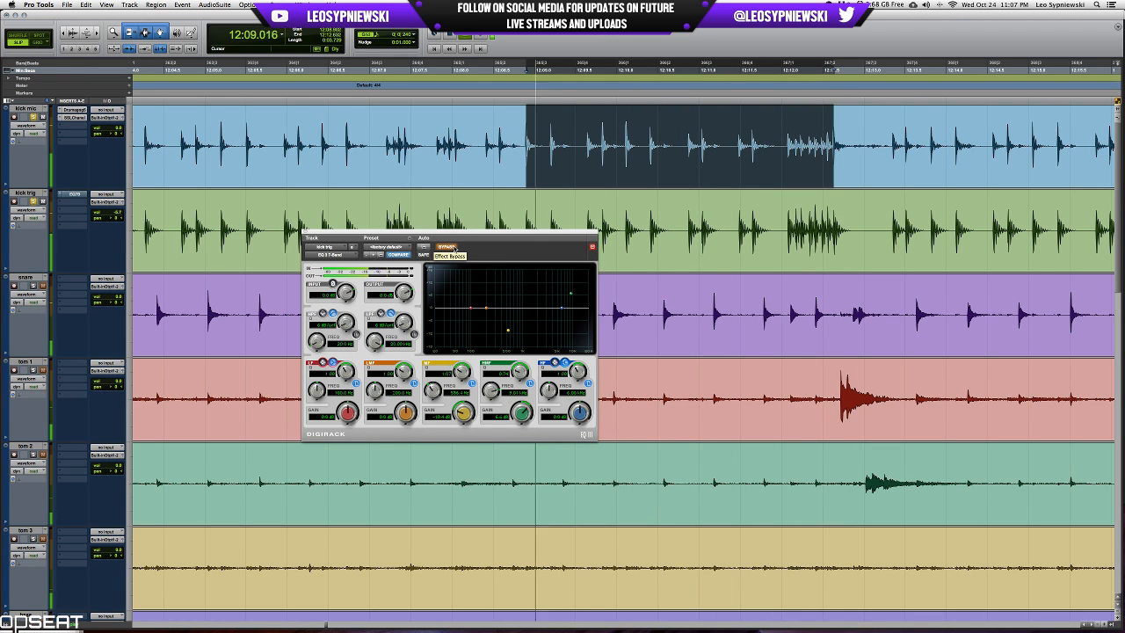
pyautogui.click(454, 249)
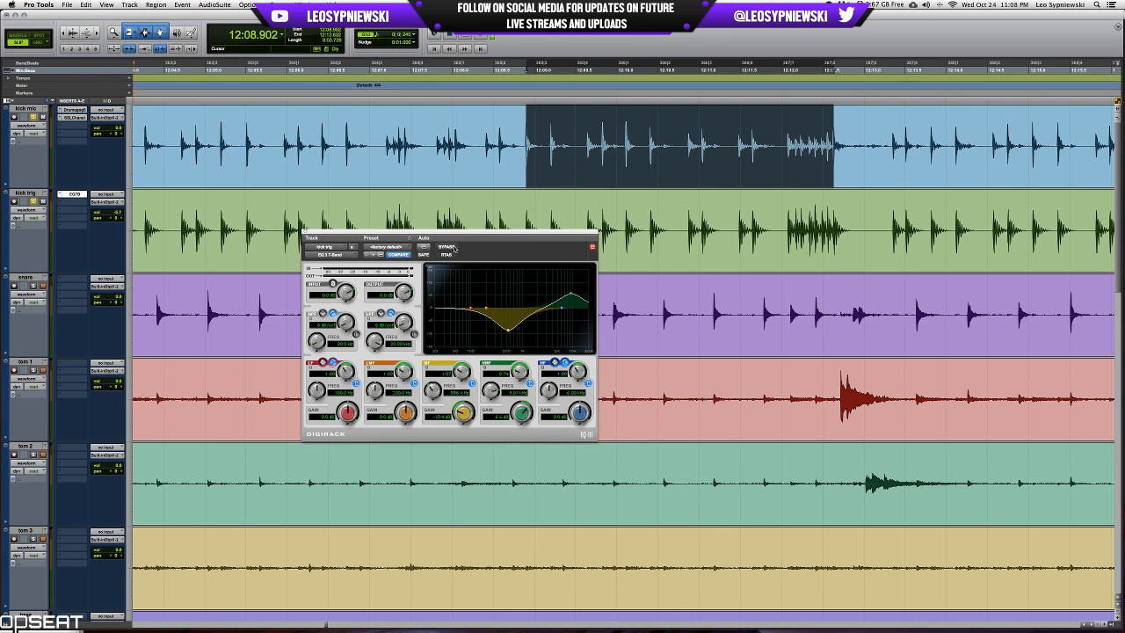
pyautogui.click(304, 233)
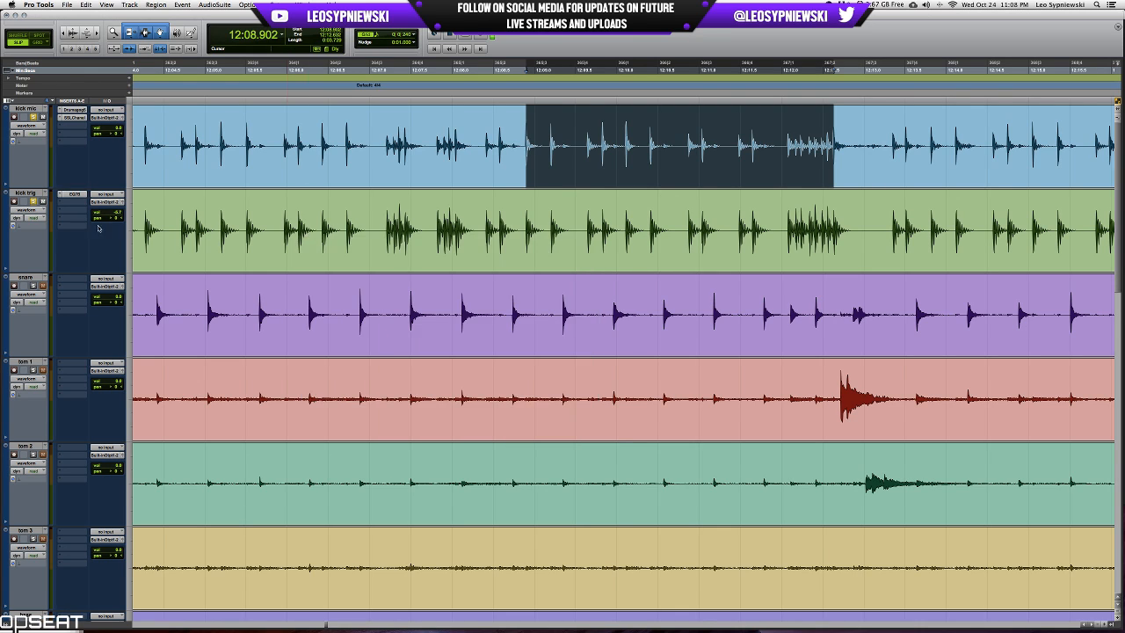
# Route the outputs of both kick mic and kick trig to a new stereo aux input track named KICKS.
pyautogui.click(28, 192)
pyautogui.keyDown('shift'); pyautogui.click(24, 107); pyautogui.keyUp('shift')
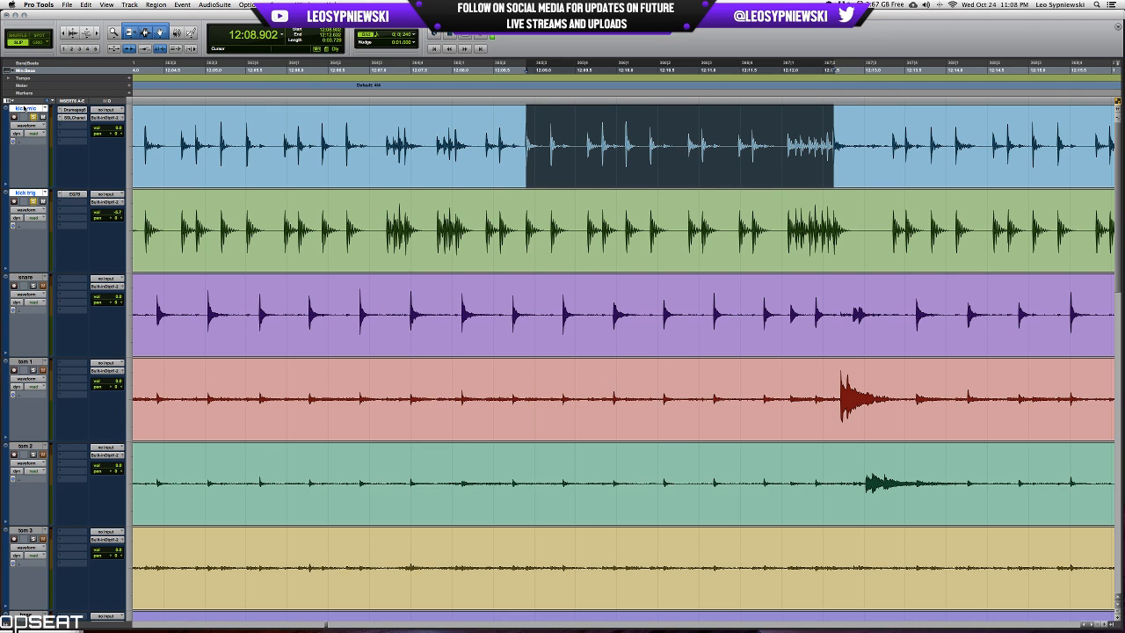
pyautogui.click(111, 201)
pyautogui.moveTo(137, 223)
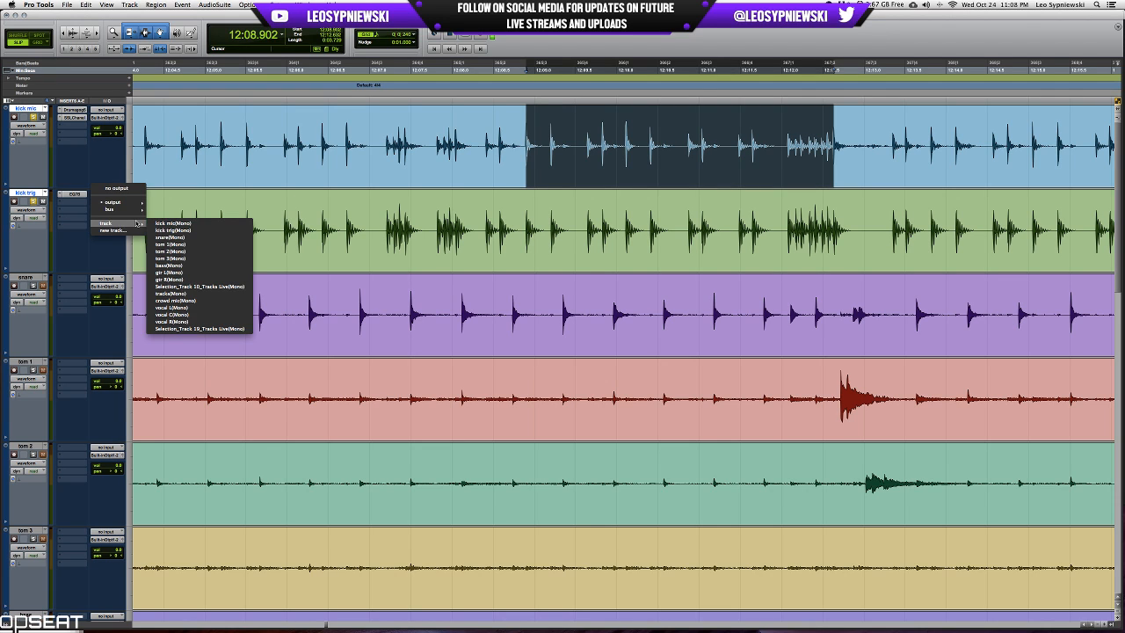
pyautogui.click(132, 230)
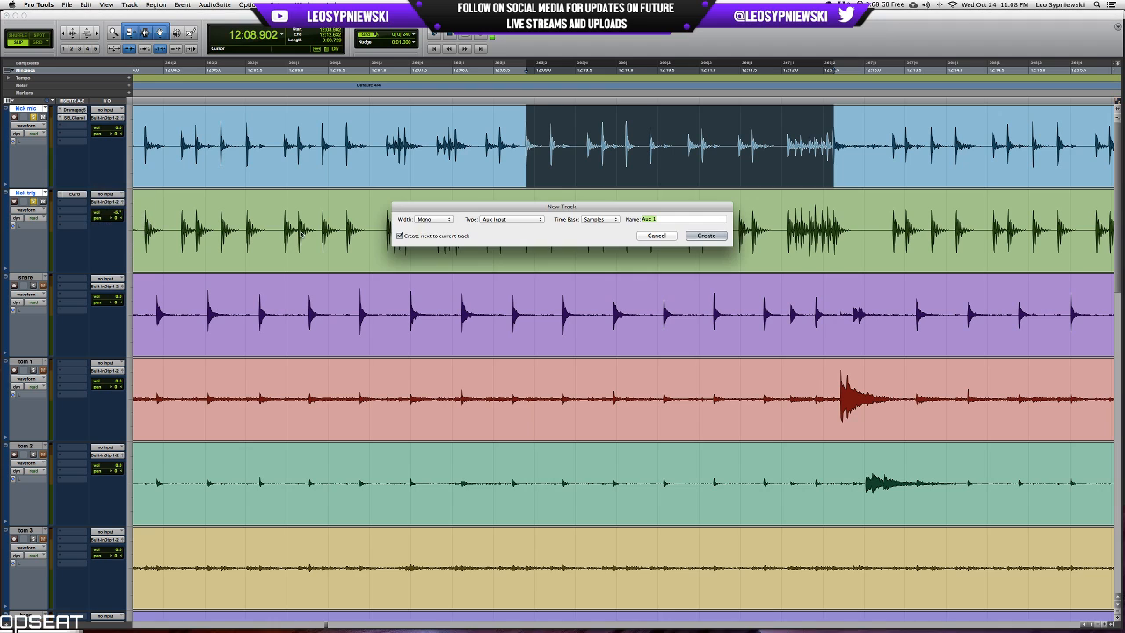
pyautogui.press('super+Right')
pyautogui.write('KICKS')
pyautogui.press('Return')
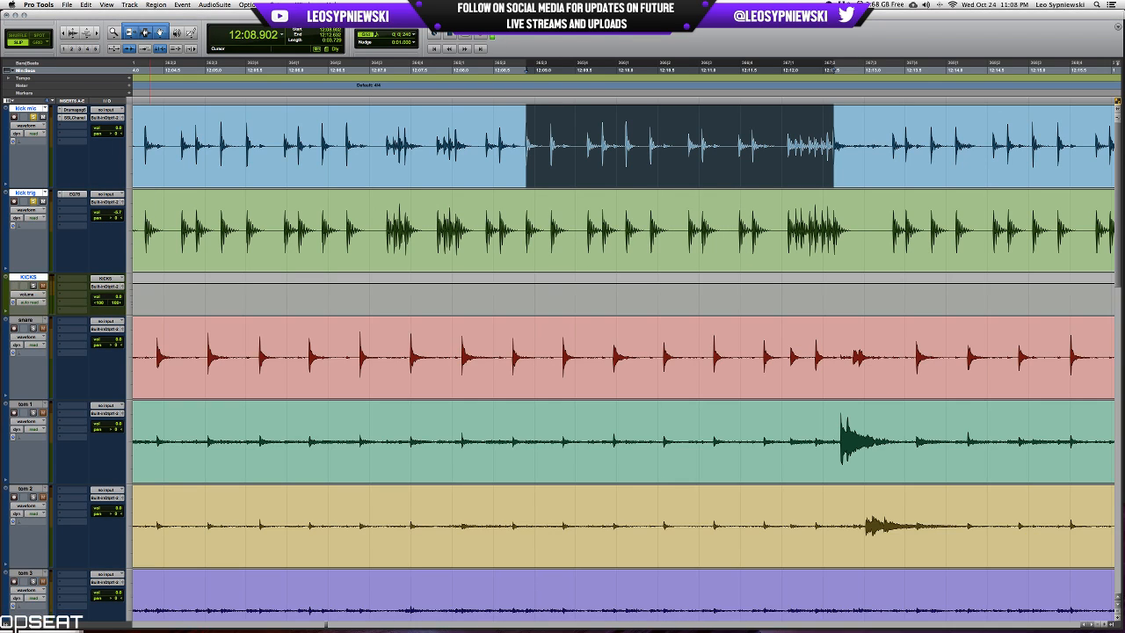
# In the mixer, move kick trig's live stream send to KICKS and remove the live stream send from kick mic.
pyautogui.press('super+equal')
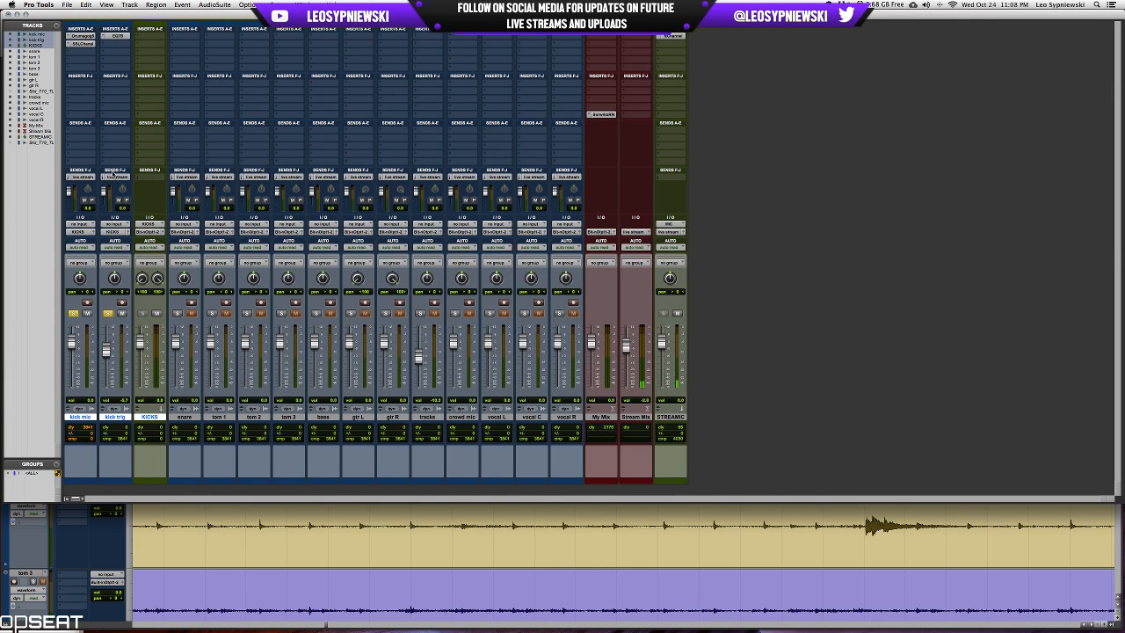
pyautogui.moveTo(115, 176); pyautogui.dragTo(143, 178)
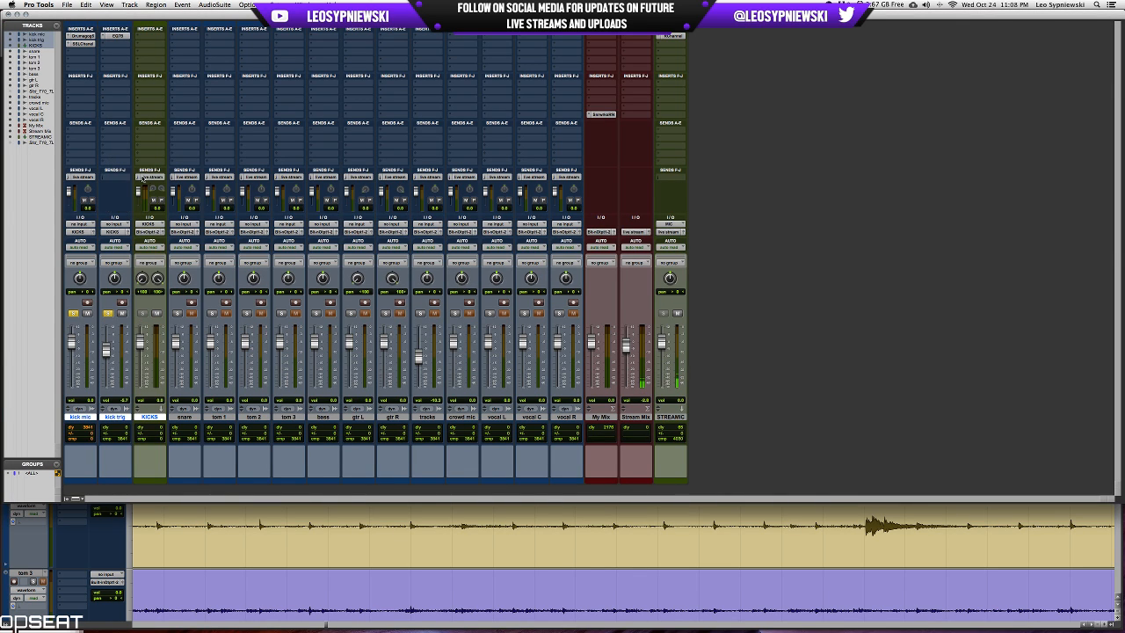
pyautogui.click(71, 178)
pyautogui.click(84, 162)
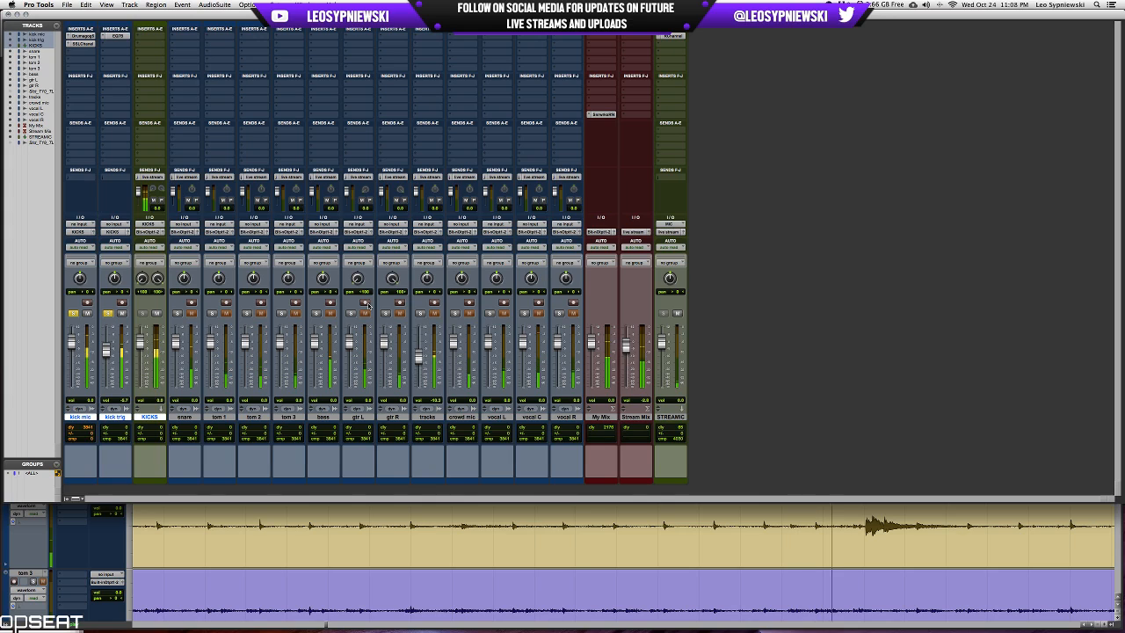
# Stop playback and view the RChannel plug-in's settings on the stream microphone track, closing it unchanged.
pyautogui.press('space')
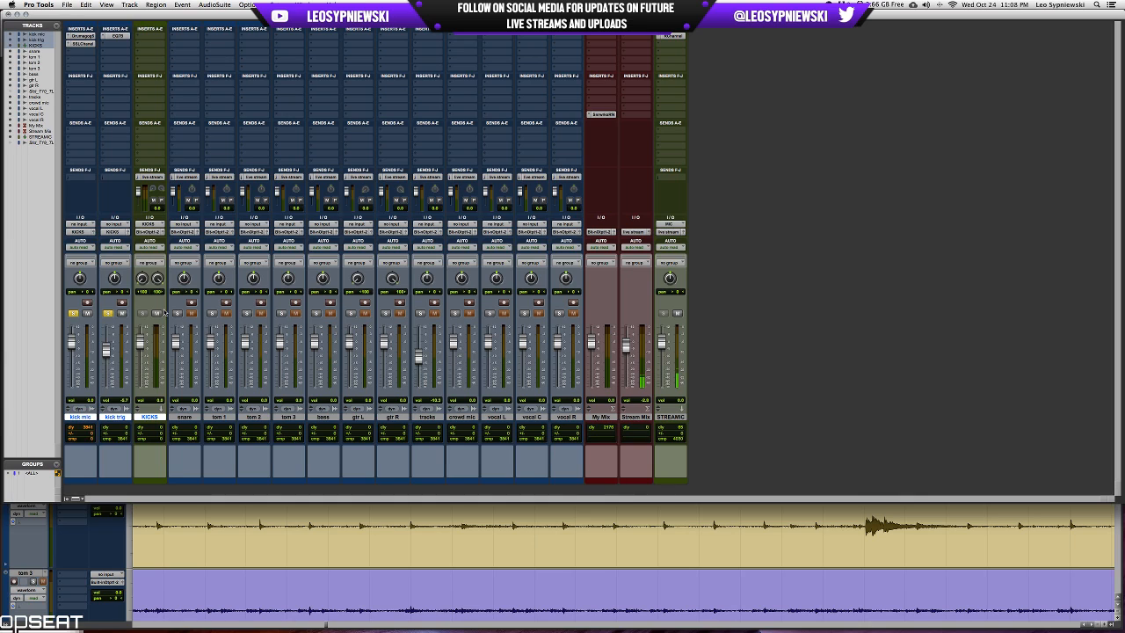
pyautogui.click(672, 35)
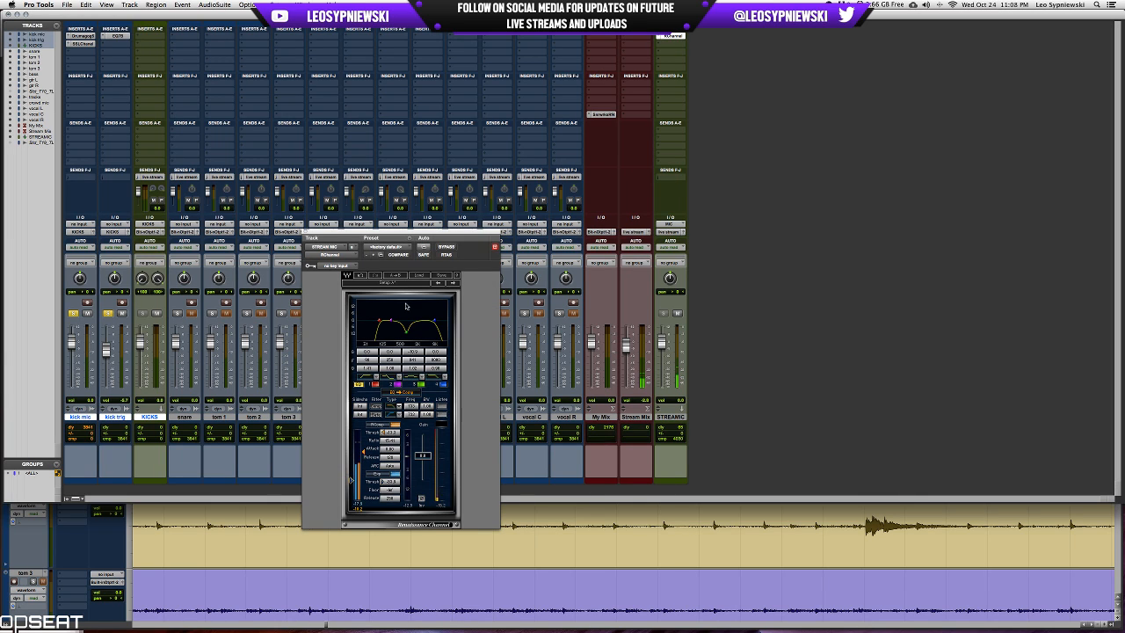
pyautogui.click(305, 238)
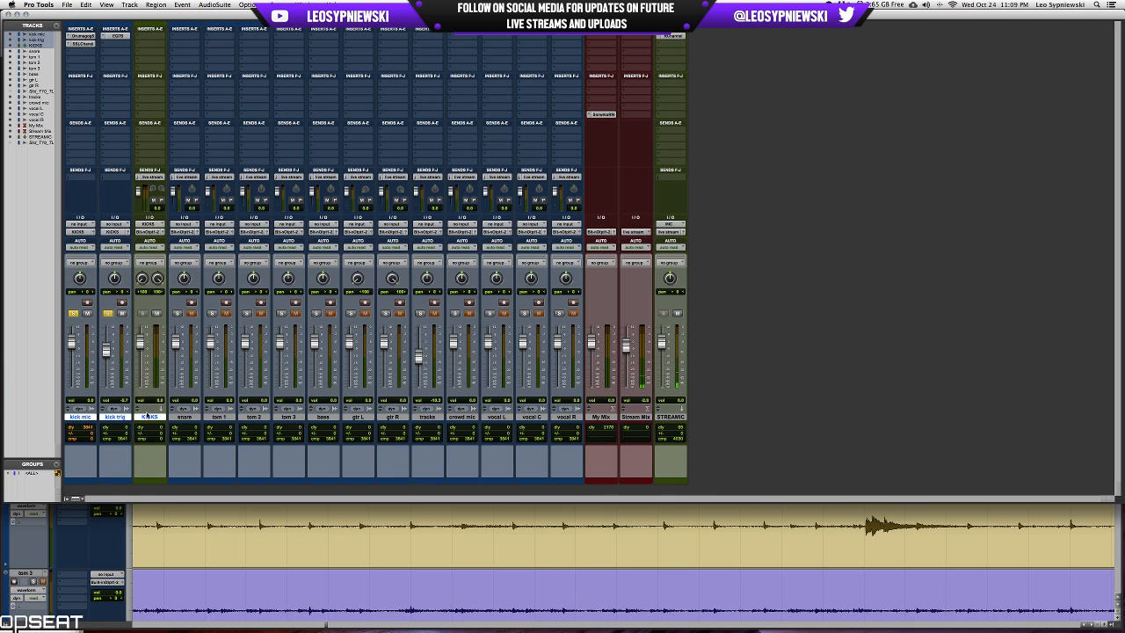
# Add the REQ 6 equalizer to KICKS's first insert slot and place its window clear of the channel strips.
pyautogui.click(145, 36)
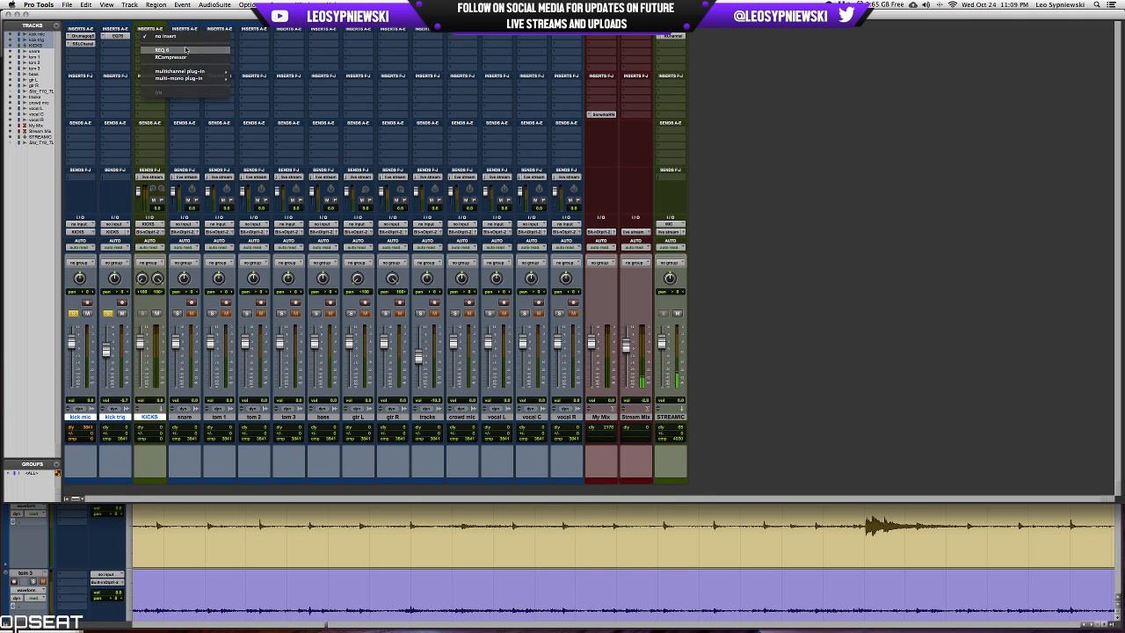
pyautogui.click(171, 51)
pyautogui.moveTo(490, 232); pyautogui.dragTo(849, 213)
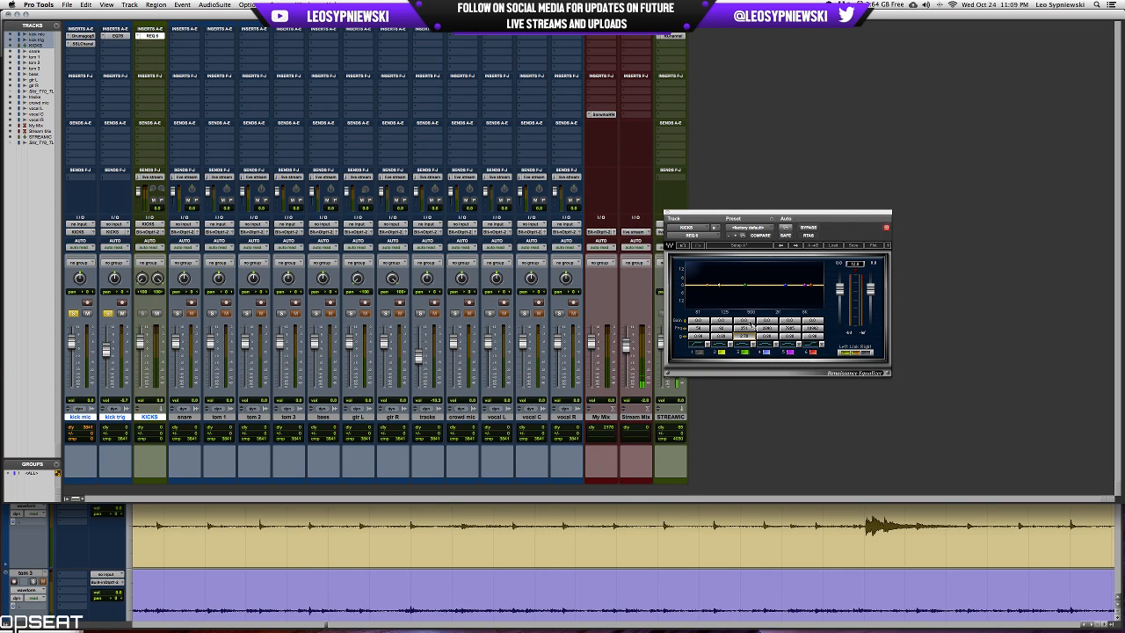
# Try a narrow low-mid cut near 300 Hz with band 3 of the KICKS EQ, compare it switched off, and reset the gain.
pyautogui.moveTo(751, 326); pyautogui.dragTo(745, 339)
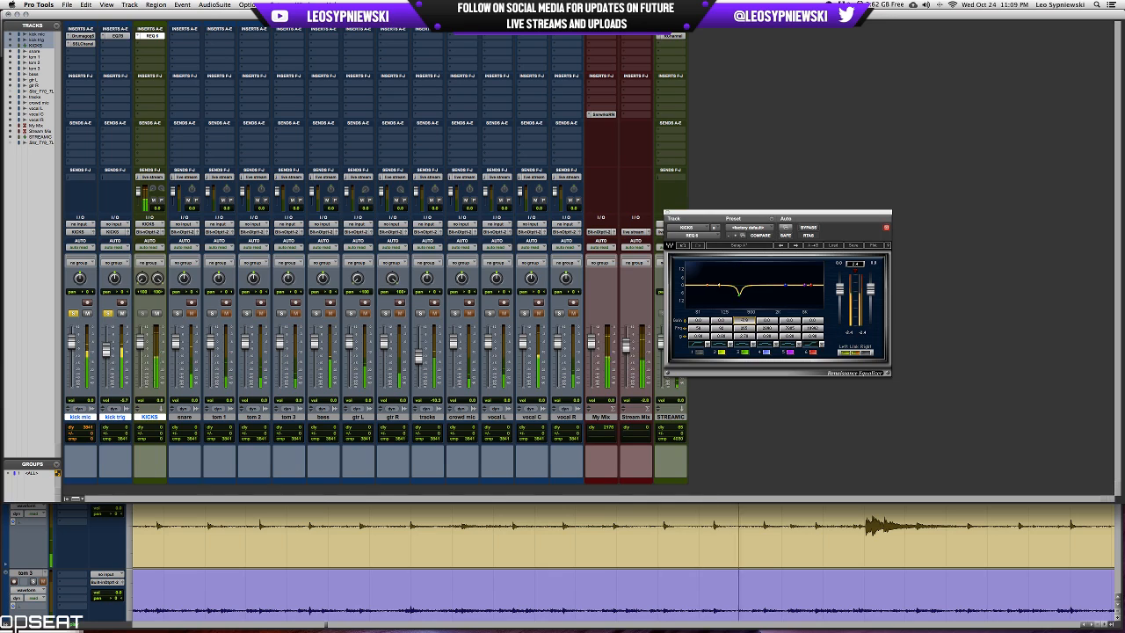
pyautogui.click(745, 353)
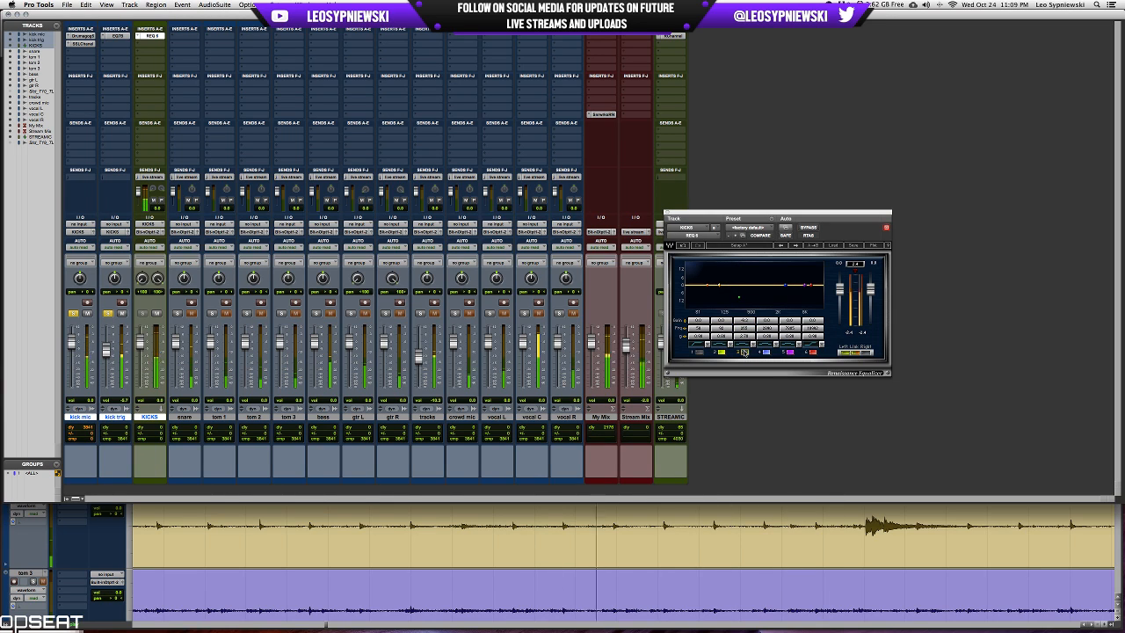
pyautogui.click(744, 352)
pyautogui.click(744, 352)
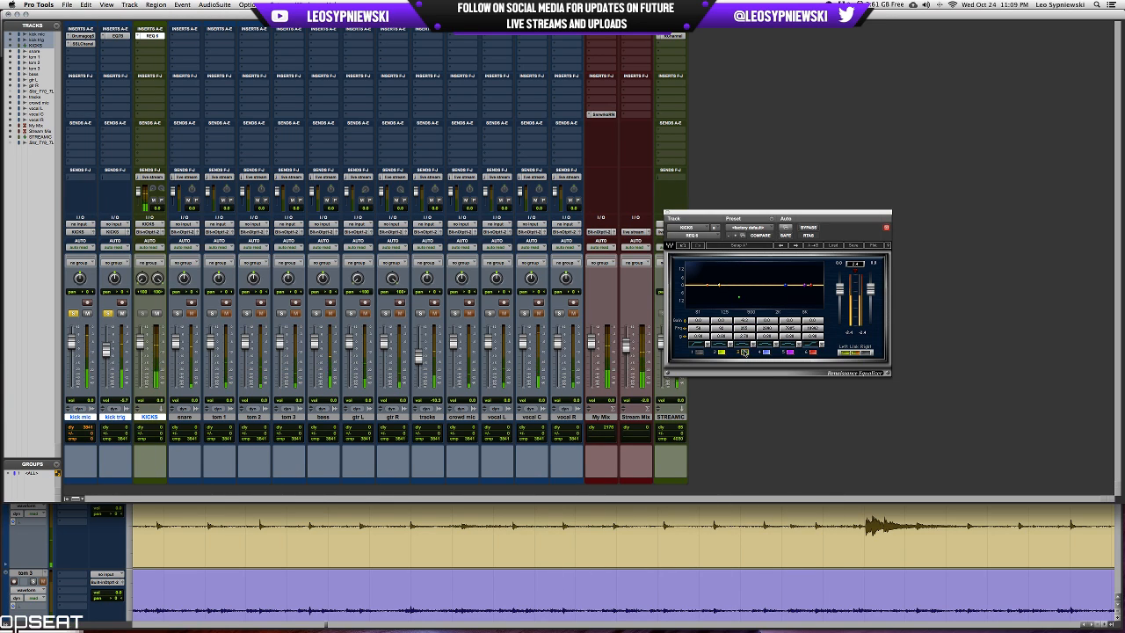
pyautogui.keyDown('alt'); pyautogui.click(748, 321); pyautogui.keyUp('alt')
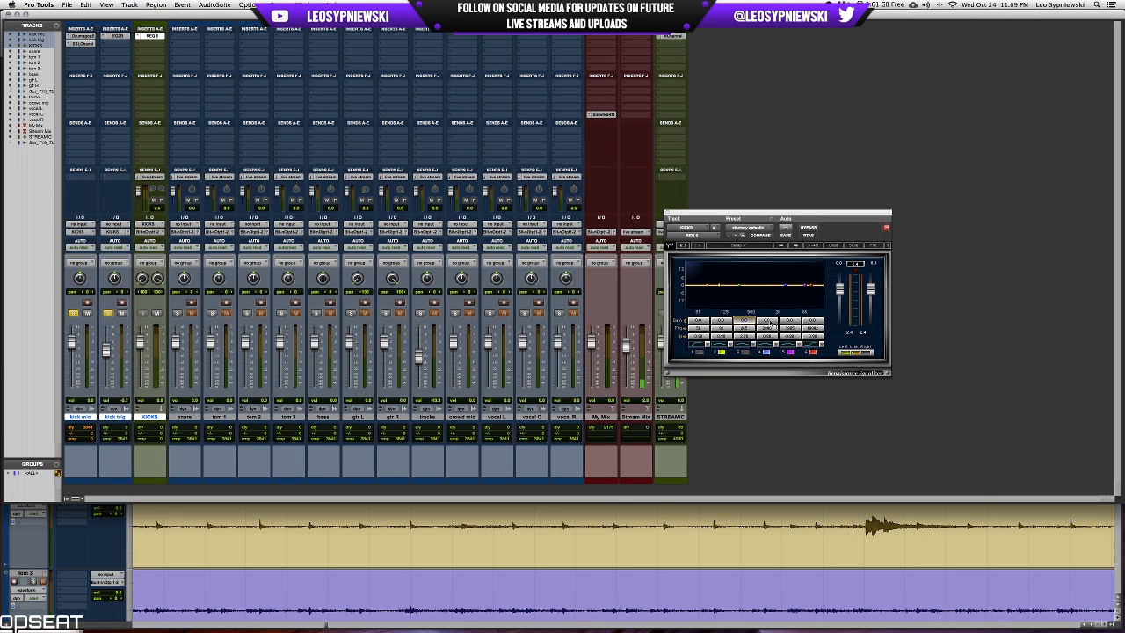
# Cut band 4 of the KICKS EQ near 2 kHz and boost the highs with band 5 while listening.
pyautogui.click(768, 336)
pyautogui.click(769, 322)
pyautogui.moveTo(768, 323)
pyautogui.mouseDown()
pyautogui.moveTo(769, 290)
pyautogui.moveTo(766, 327)
pyautogui.moveTo(752, 328)
pyautogui.moveTo(770, 334)
pyautogui.moveTo(761, 329)
pyautogui.moveTo(767, 369)
pyautogui.moveTo(788, 312)
pyautogui.moveTo(794, 336)
pyautogui.moveTo(781, 329)
pyautogui.mouseUp()
pyautogui.press('space')
# Change band 6 of the KICKS EQ to a bell with a narrow cut around 7 kHz and adjust band 5's frequency.
pyautogui.click(812, 344)
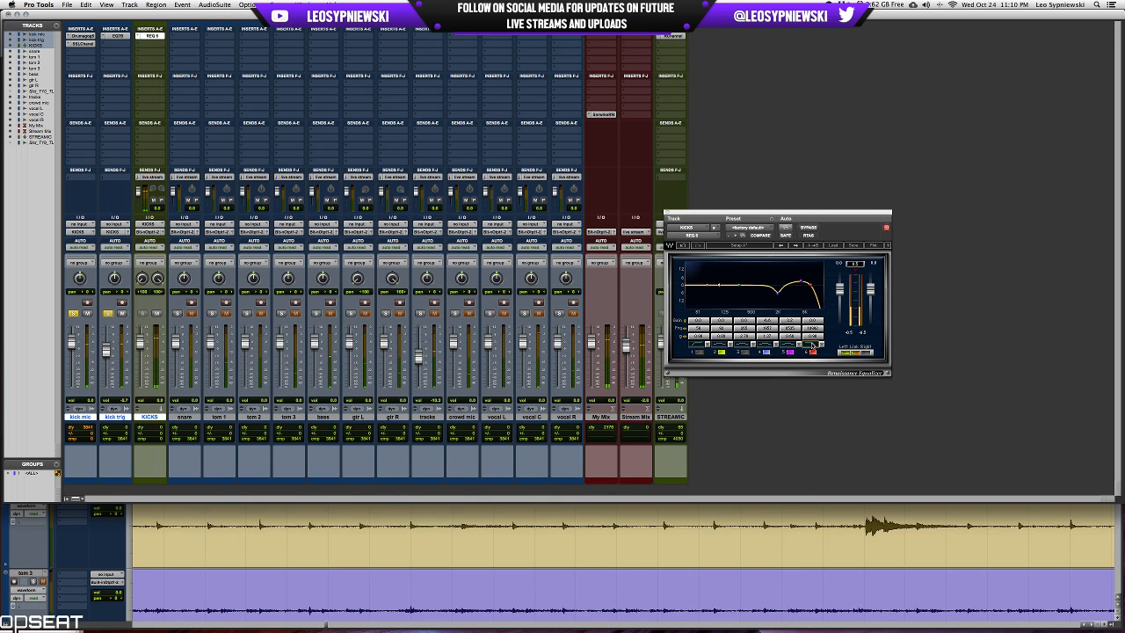
pyautogui.click(811, 344)
pyautogui.click(813, 337)
pyautogui.moveTo(813, 336); pyautogui.dragTo(790, 326)
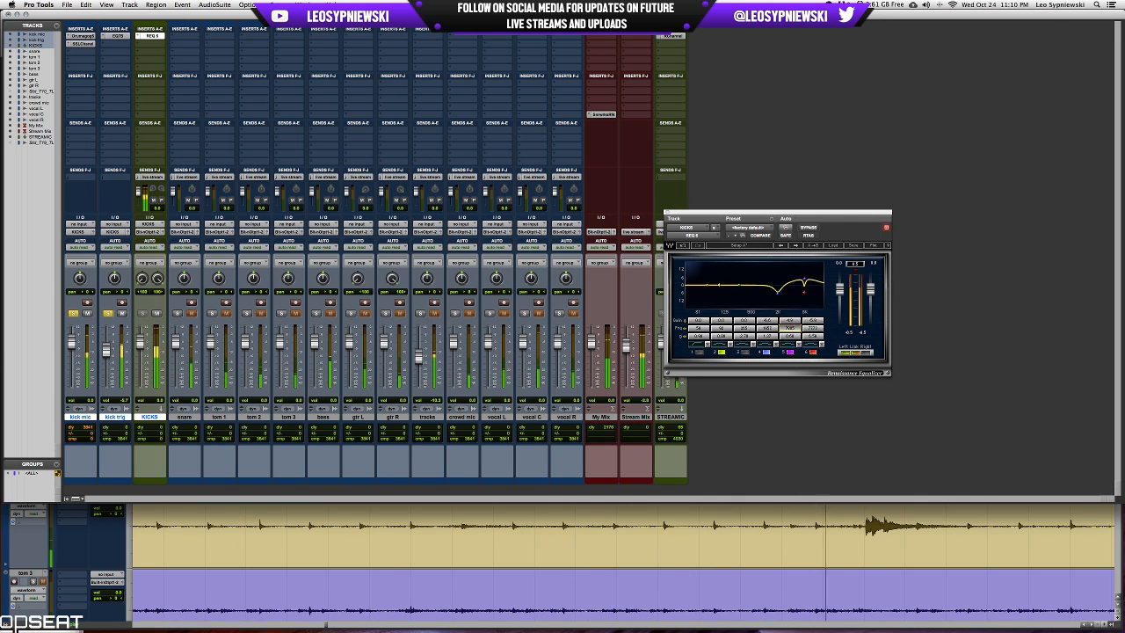
# Compare KICKS with its REQ 6 bypassed and active during playback, and close the equalizer with it active.
pyautogui.click(807, 228)
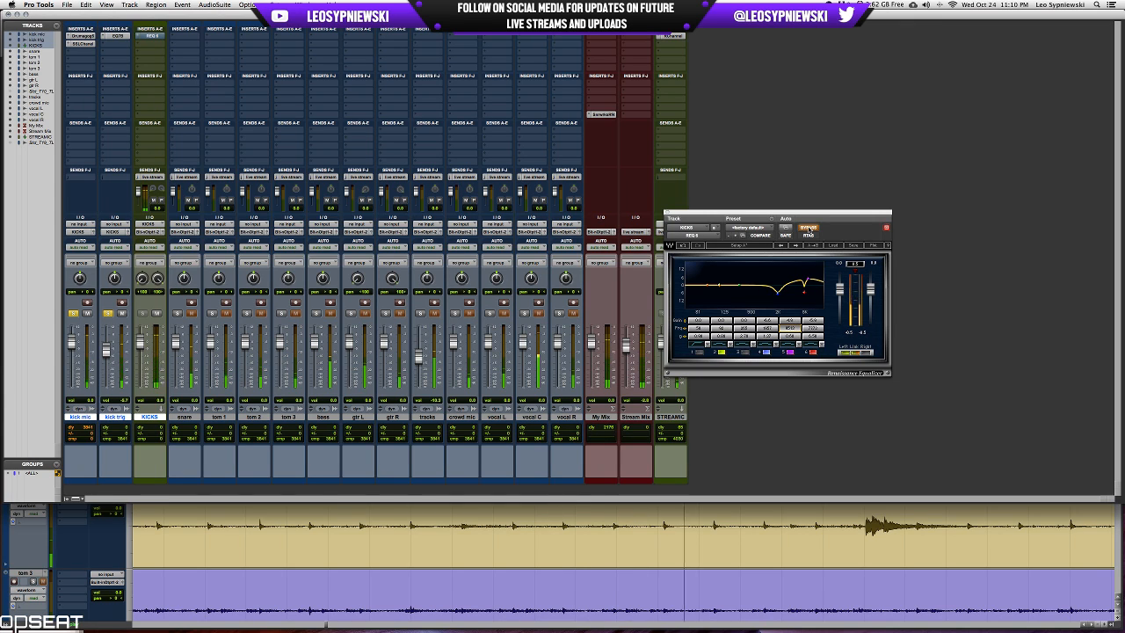
pyautogui.click(809, 229)
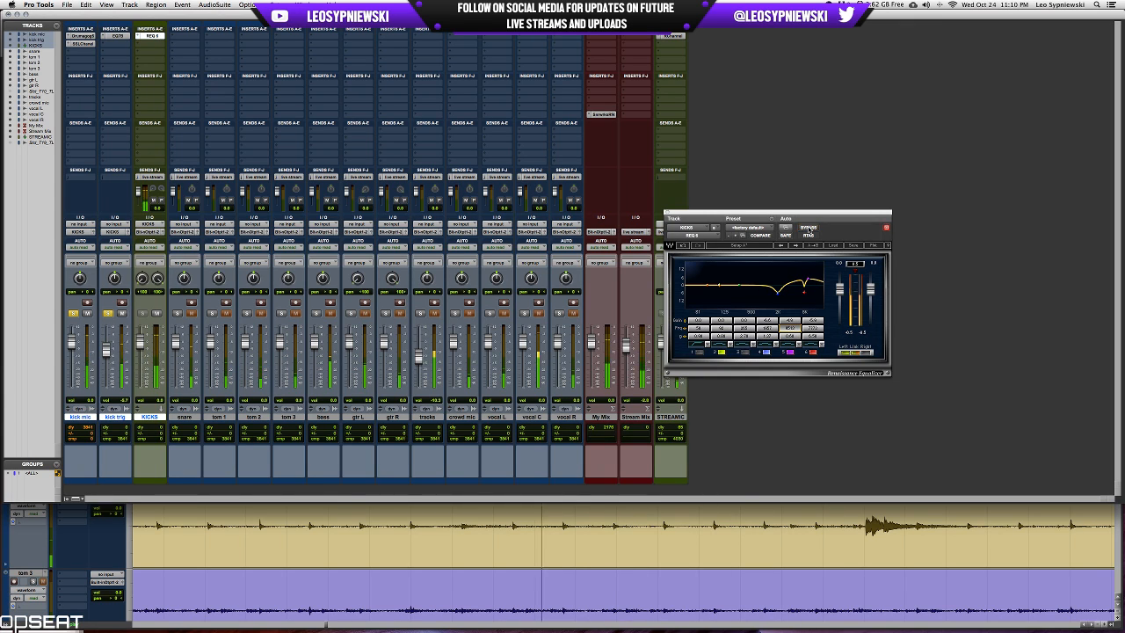
pyautogui.click(810, 230)
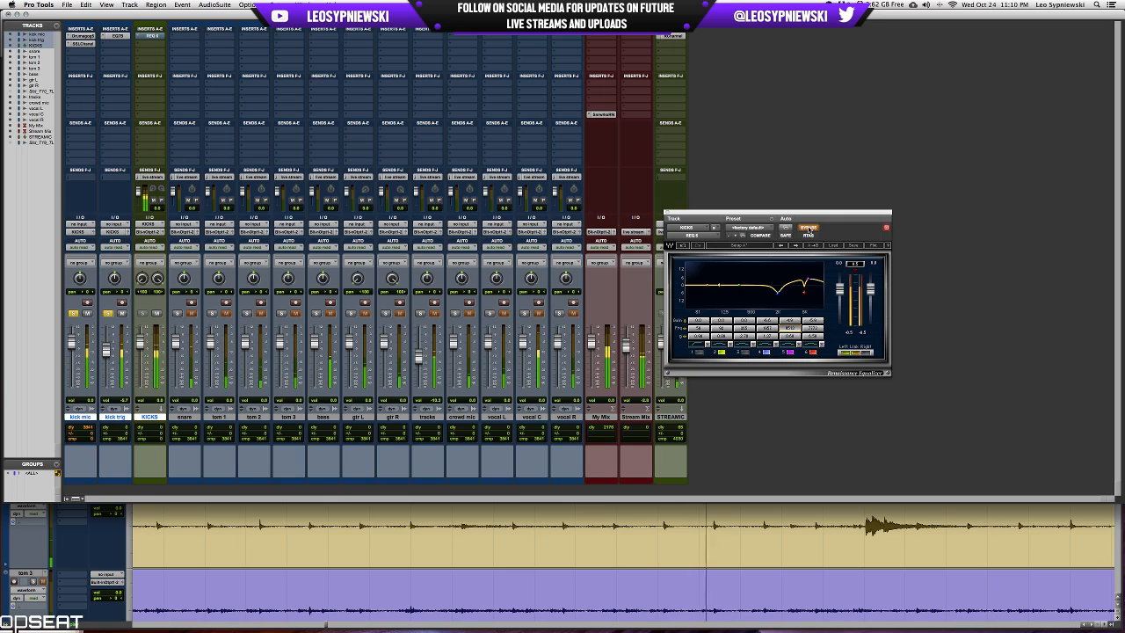
pyautogui.click(809, 229)
pyautogui.click(809, 230)
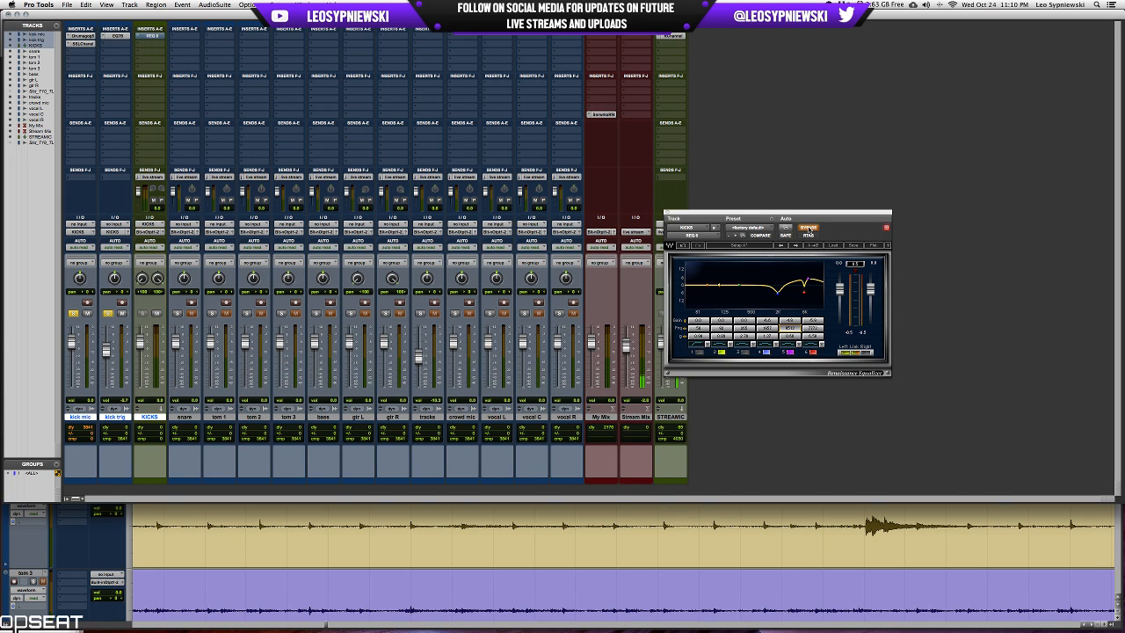
pyautogui.click(809, 229)
pyautogui.moveTo(840, 219); pyautogui.dragTo(884, 218)
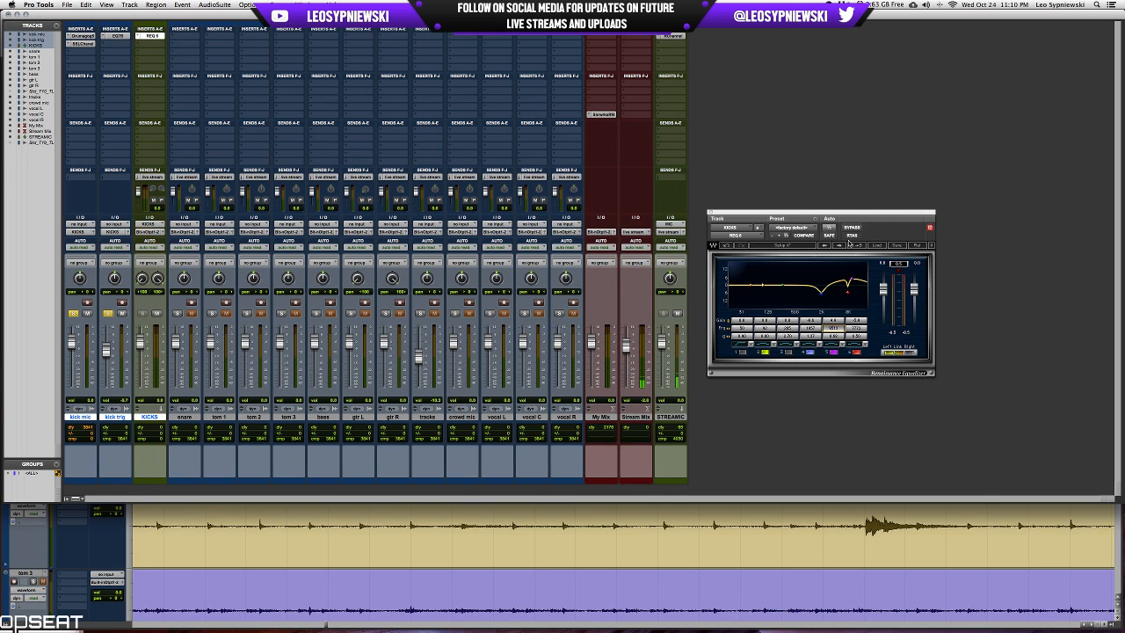
pyautogui.click(710, 214)
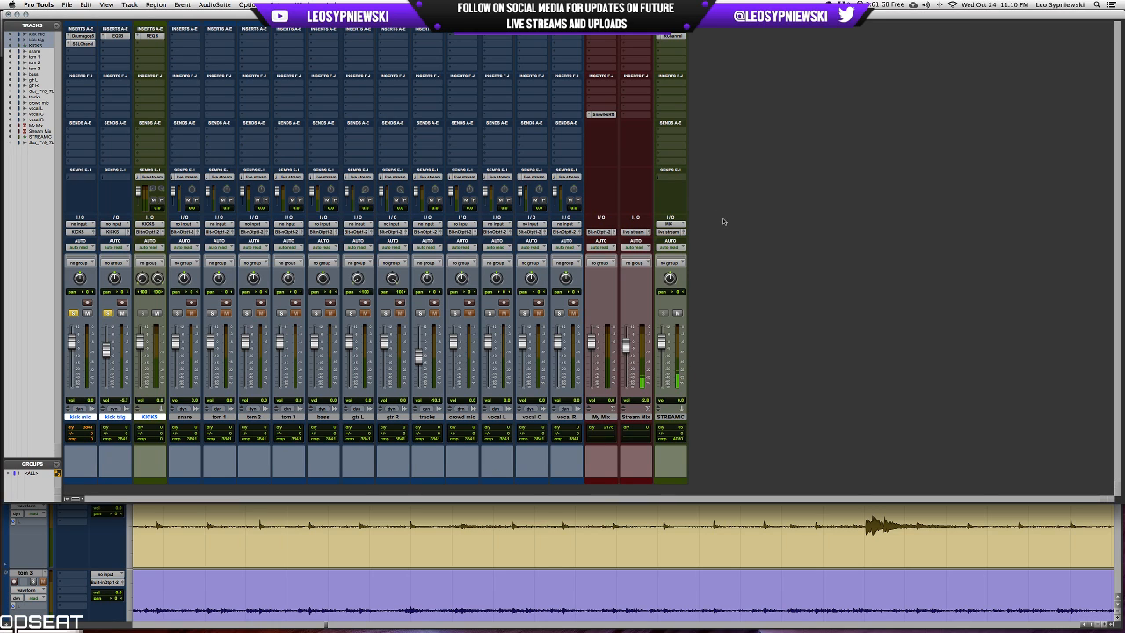
# Add the stereo Compressor/Limiter Dyn 3 plug-in to KICKS's second insert slot.
pyautogui.click(148, 47)
pyautogui.moveTo(185, 79)
pyautogui.moveTo(278, 121)
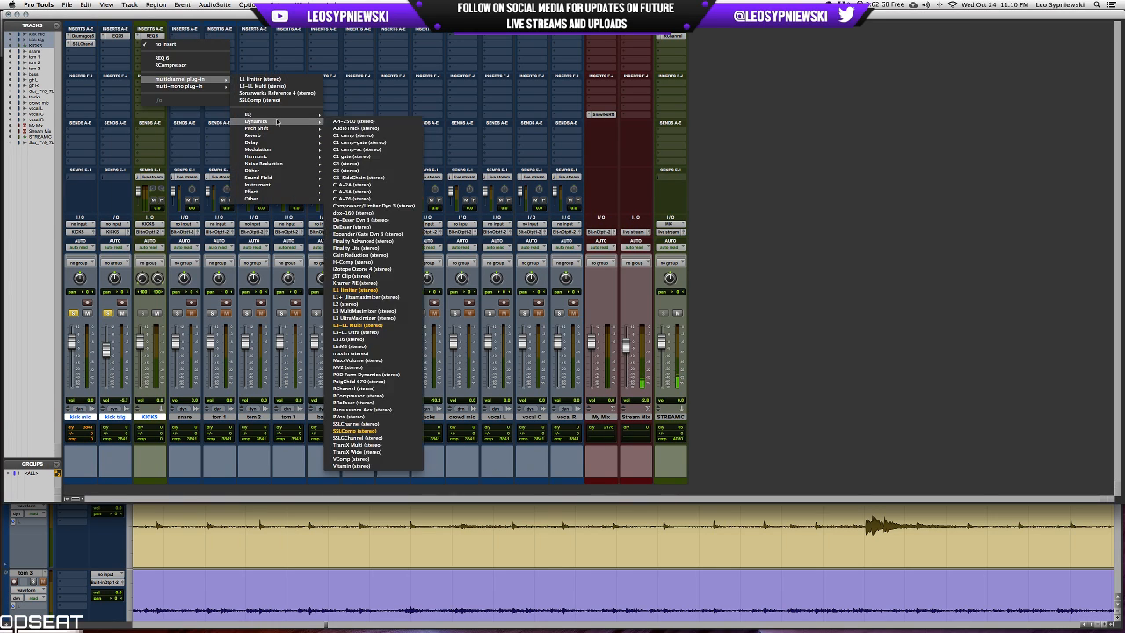
pyautogui.click(370, 206)
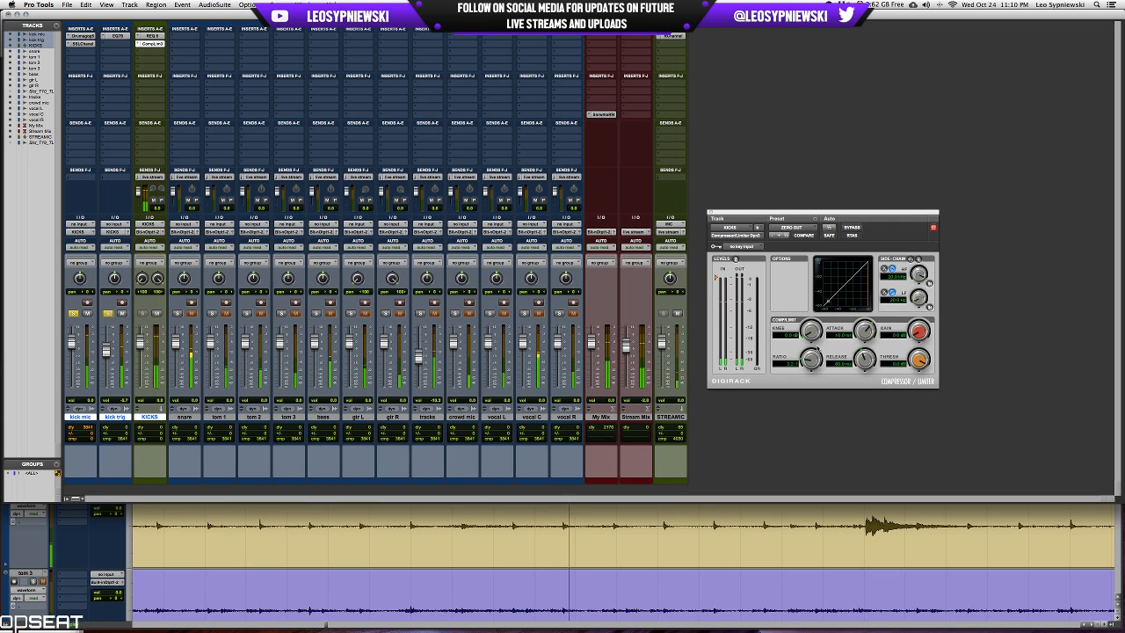
# Shorten the KICKS compressor's attack and release, lower its threshold to about -15 dB, and enable and raise its side-chain LF filter.
pyautogui.moveTo(865, 330)
pyautogui.mouseDown()
pyautogui.moveTo(917, 370)
pyautogui.moveTo(915, 384)
pyautogui.mouseUp()
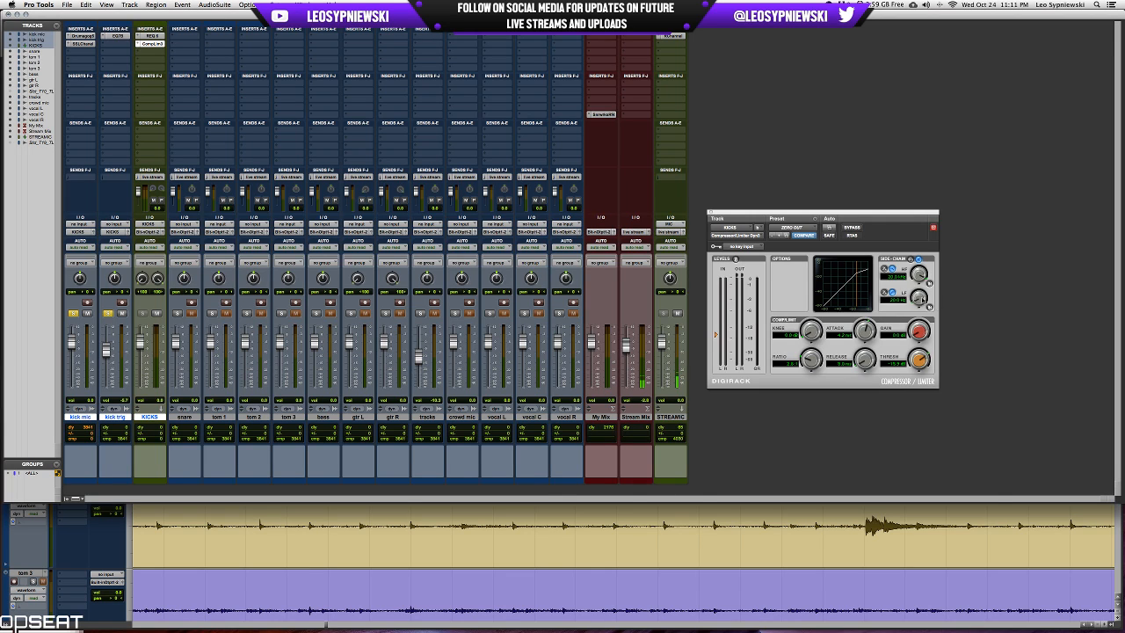
pyautogui.click(929, 307)
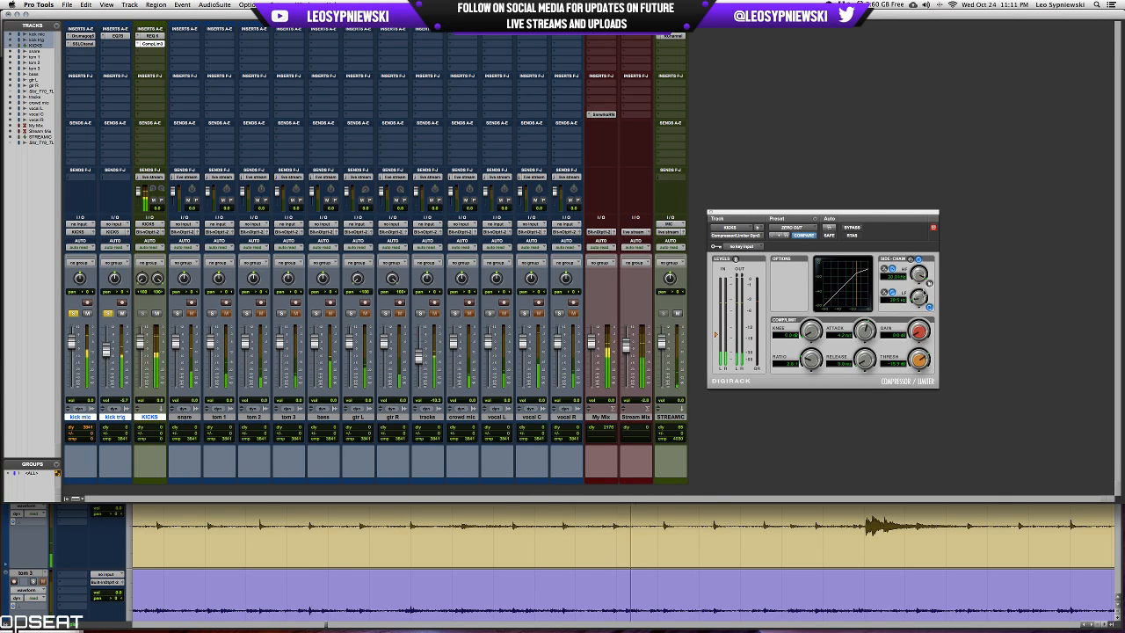
pyautogui.moveTo(920, 299); pyautogui.dragTo(925, 288)
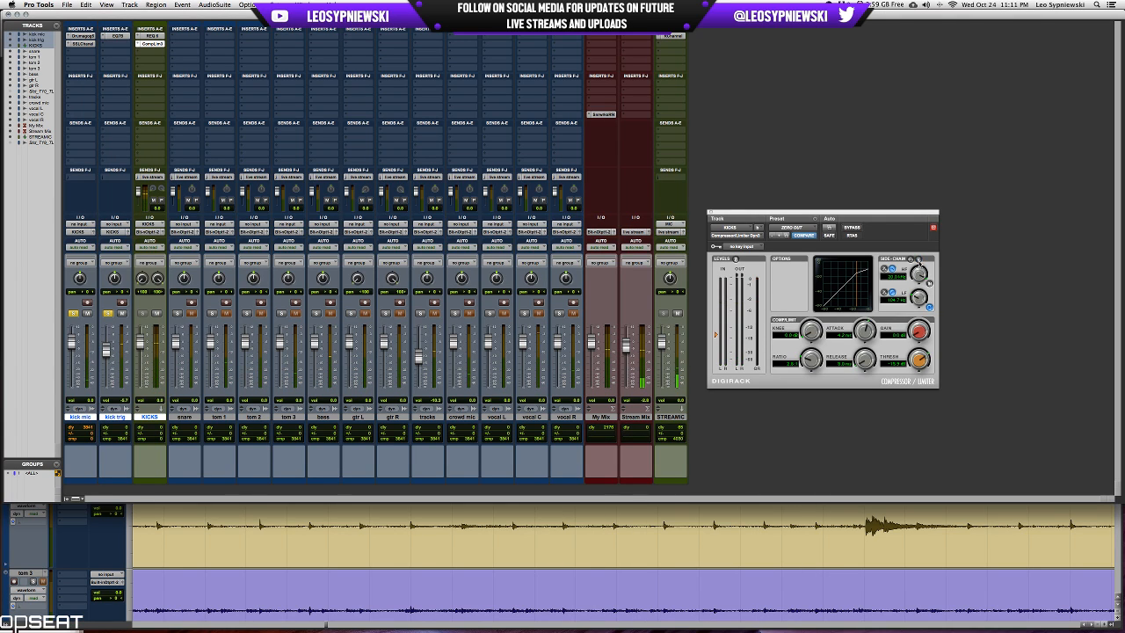
# Shorten the KICKS compressor's attack and raise its ratio, compare the side-chain LF filter off and on, and close the plug-in.
pyautogui.click(918, 260)
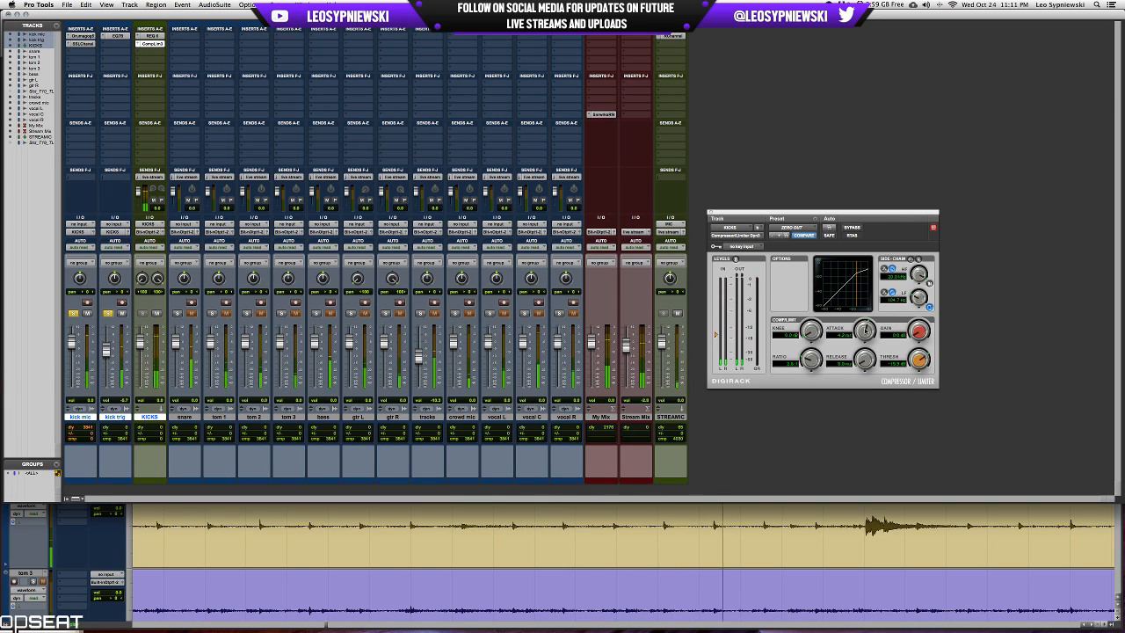
pyautogui.moveTo(865, 331); pyautogui.dragTo(817, 352)
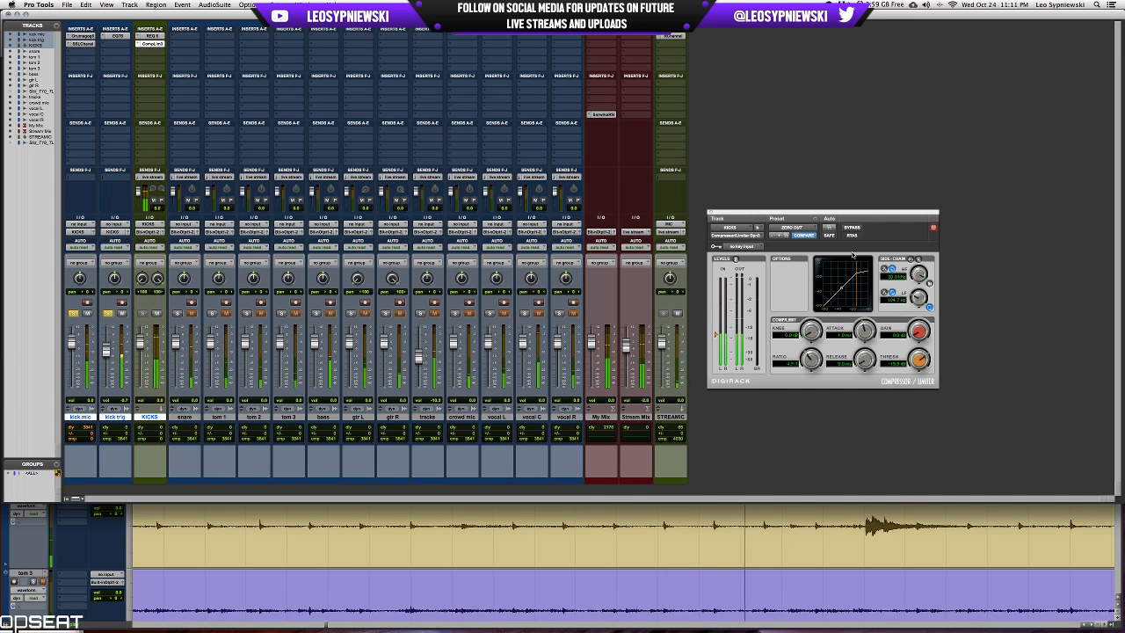
pyautogui.click(929, 305)
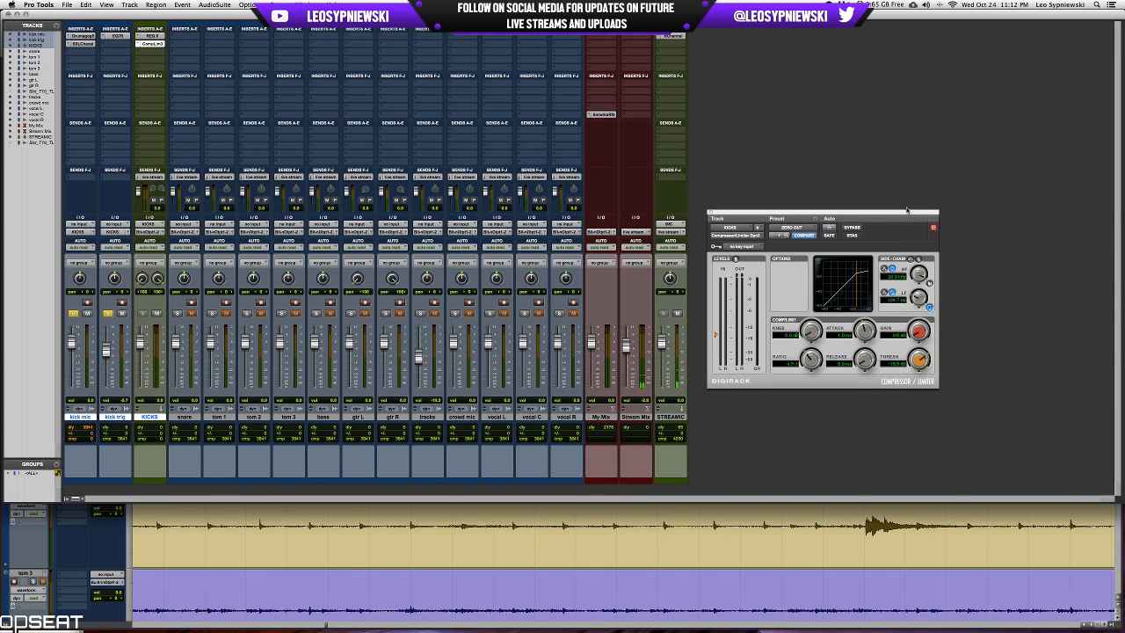
pyautogui.moveTo(907, 209); pyautogui.dragTo(902, 183)
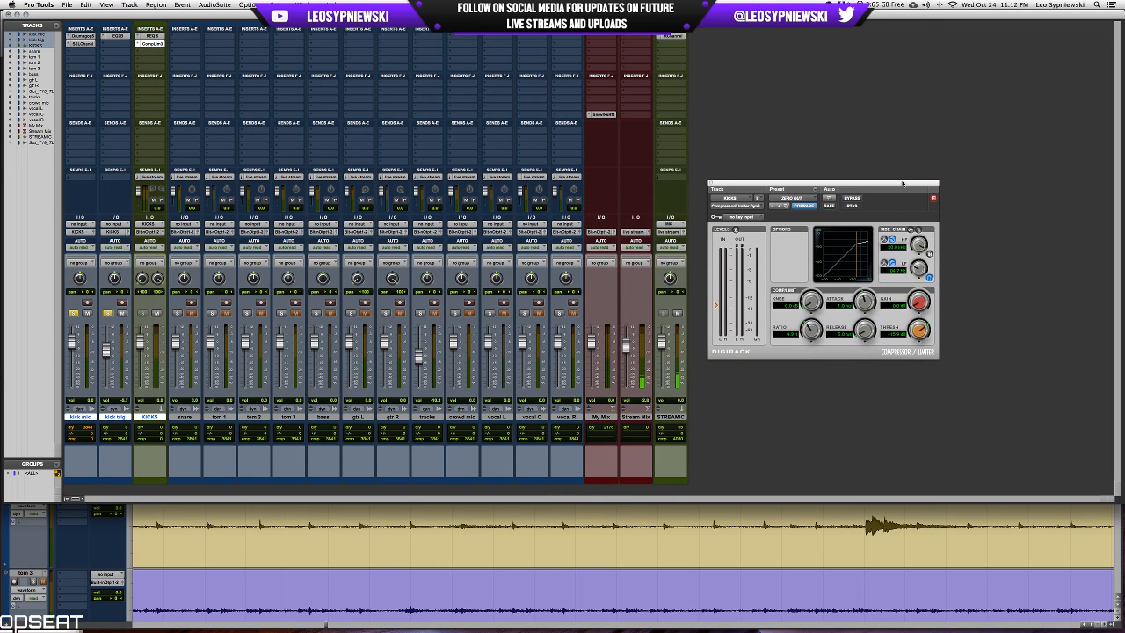
pyautogui.click(712, 184)
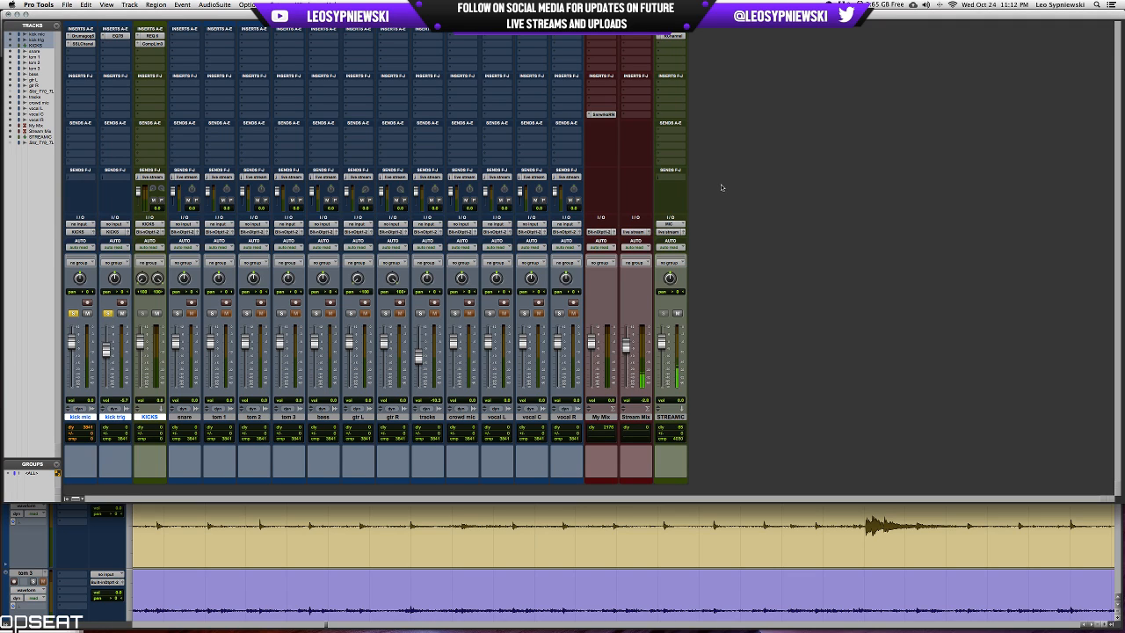
pyautogui.click(152, 43)
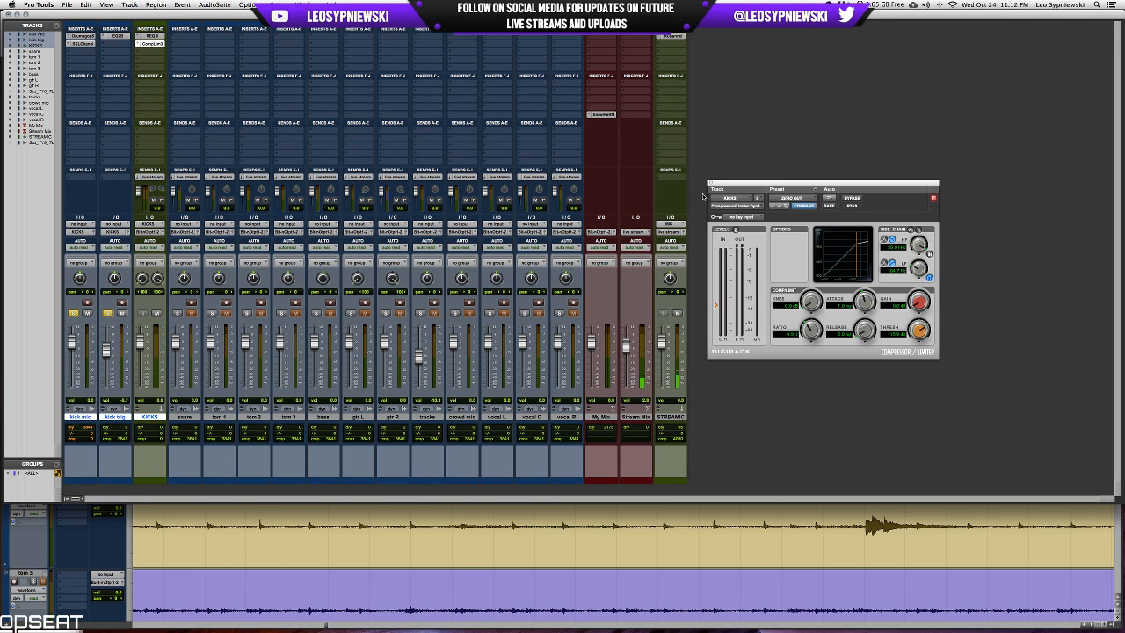
pyautogui.moveTo(890, 186); pyautogui.dragTo(955, 174)
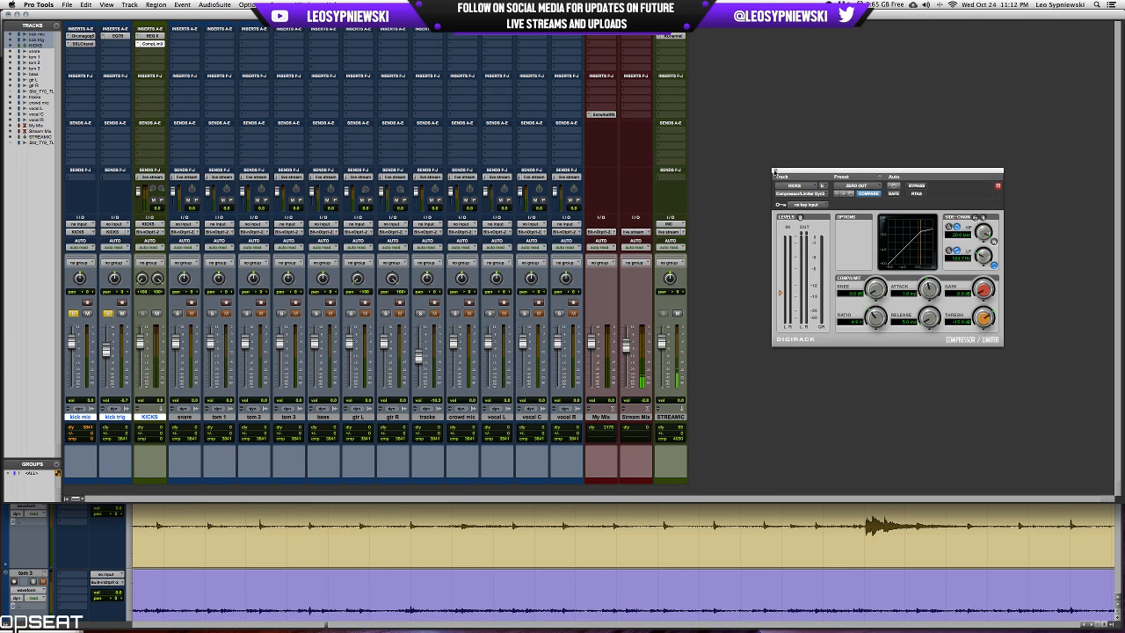
pyautogui.click(773, 171)
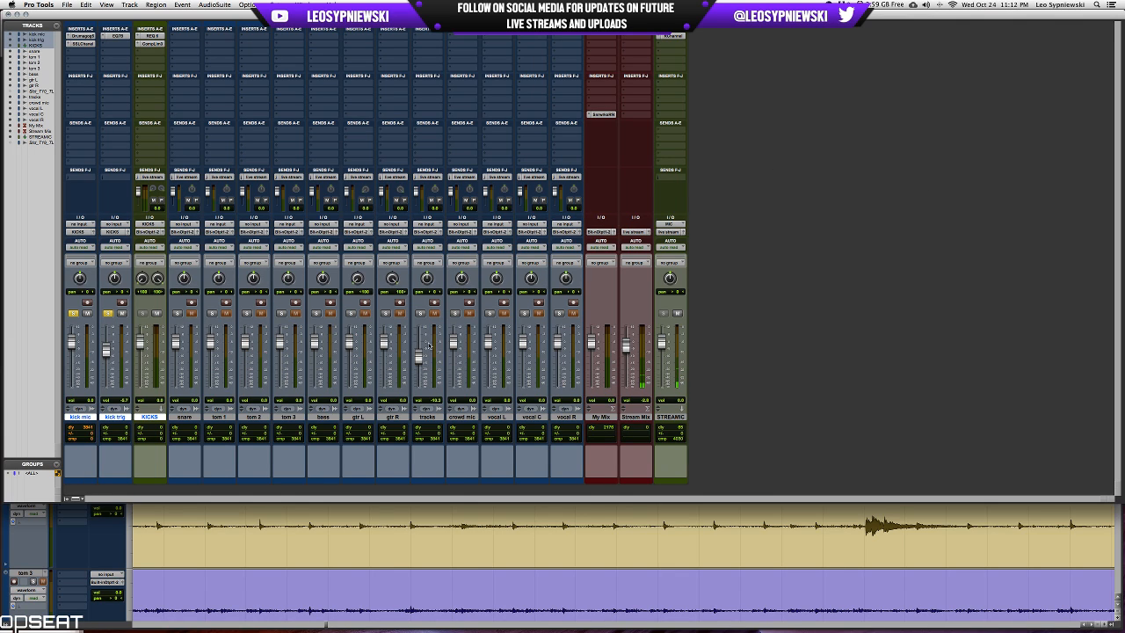
# Play back the blended kicks, and switch the solo from the kick mic and kick trig tracks to the snare.
pyautogui.press('space')
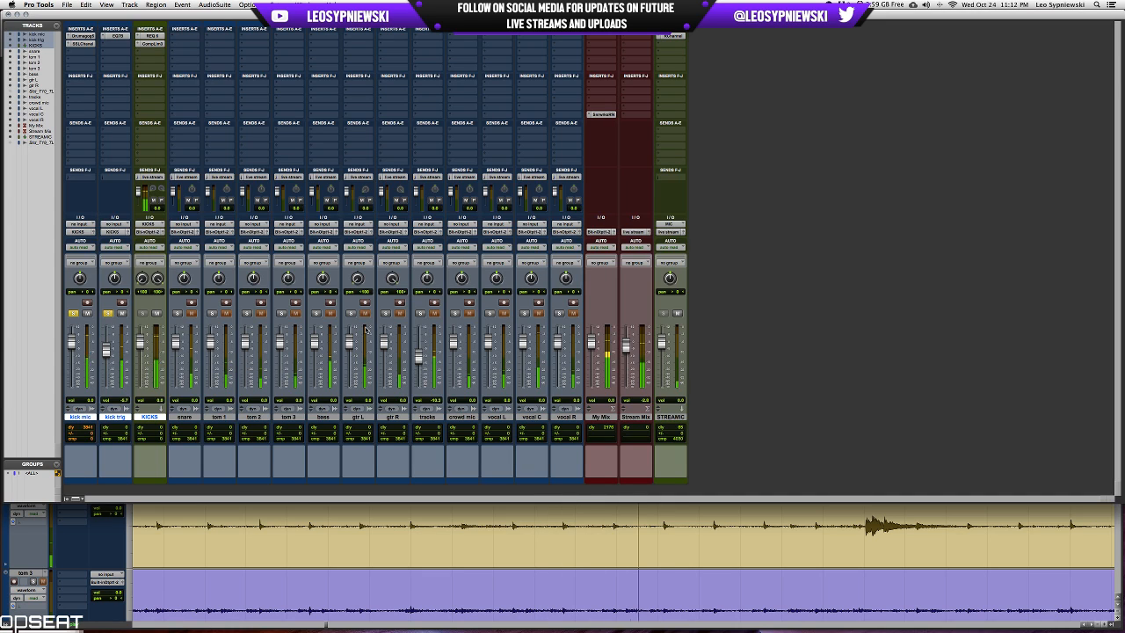
pyautogui.press('super+equal')
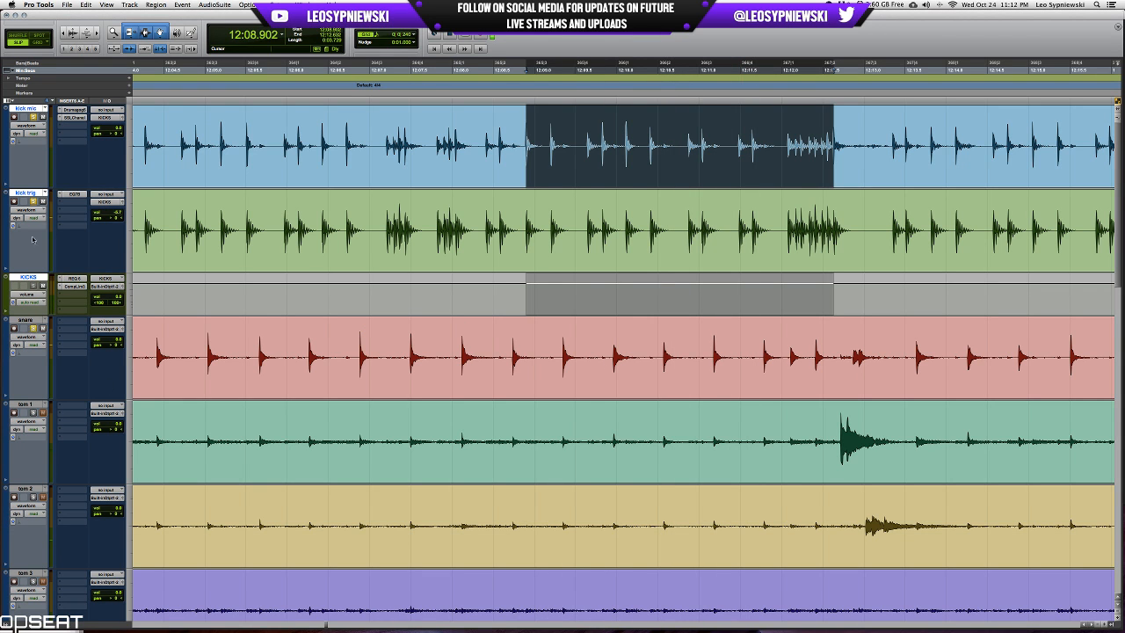
pyautogui.press('space')
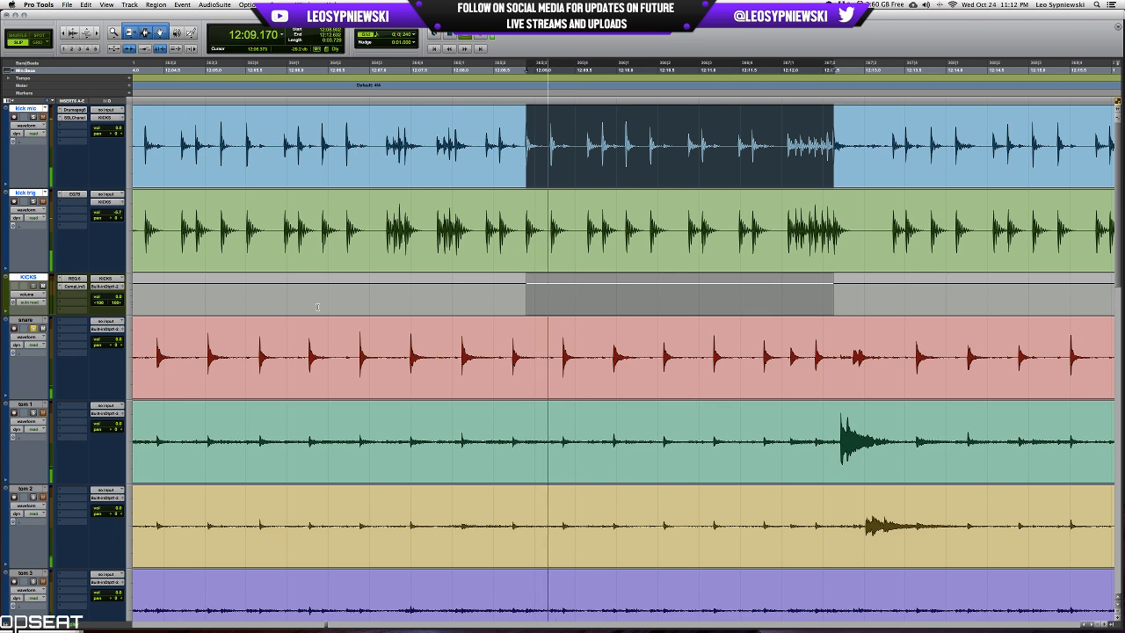
pyautogui.press('super+equal')
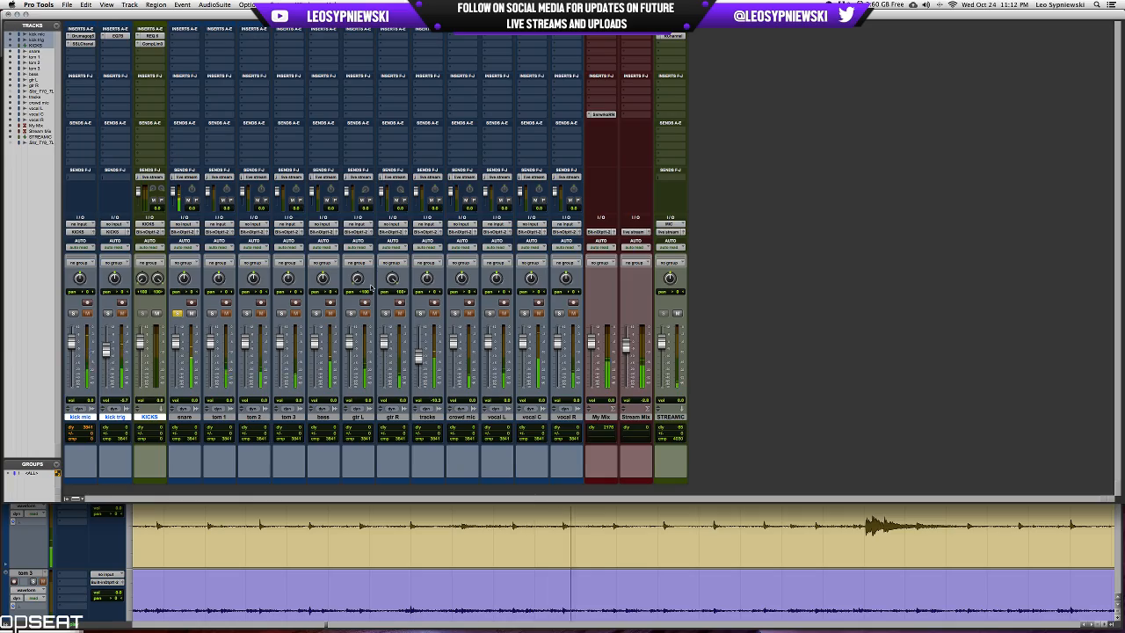
# Zoom out the timeline and look through earlier parts of the recording for a suitable snare passage.
pyautogui.press('super+equal')
pyautogui.press('r')
pyautogui.press('r')
pyautogui.press('r')
pyautogui.press('r')
pyautogui.press('space')
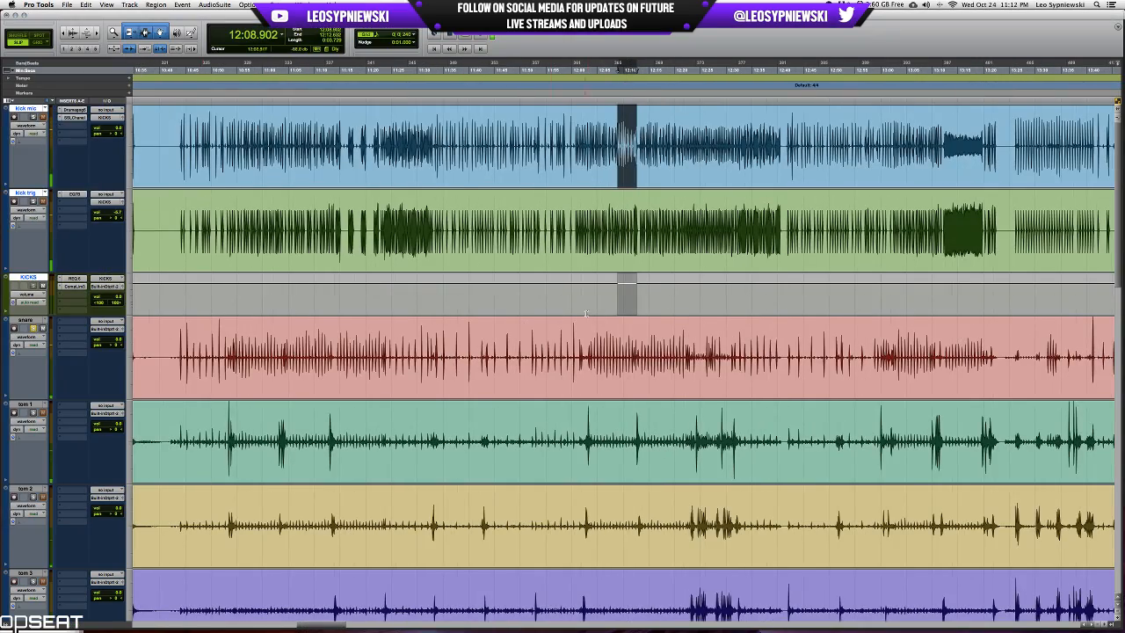
pyautogui.hscroll(-20, 632, 343)
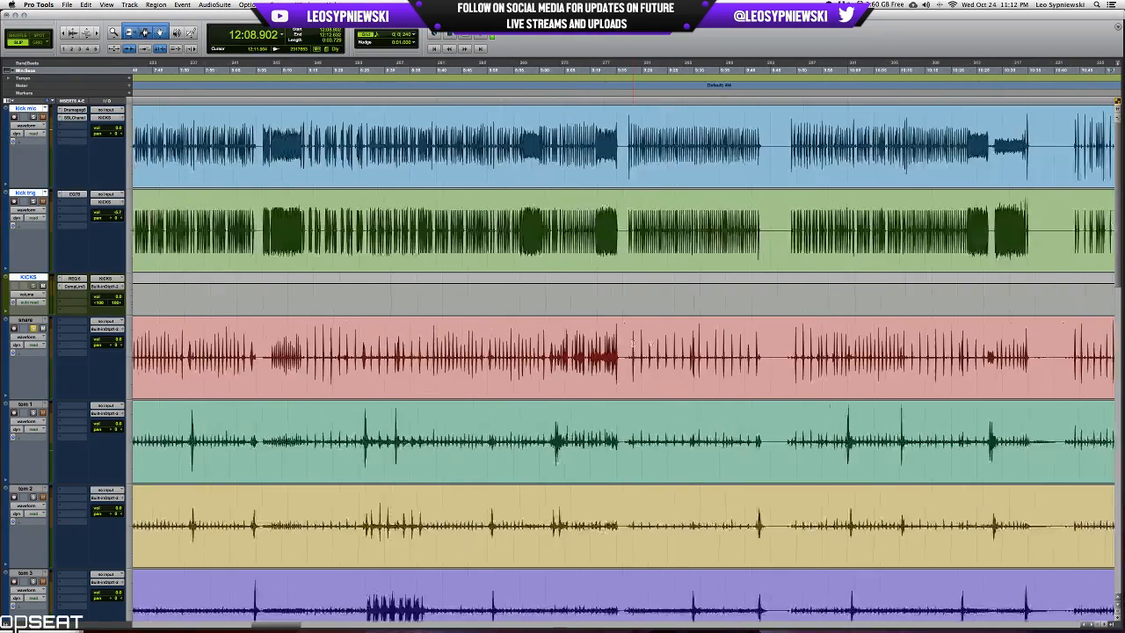
pyautogui.hscroll(9, 632, 343)
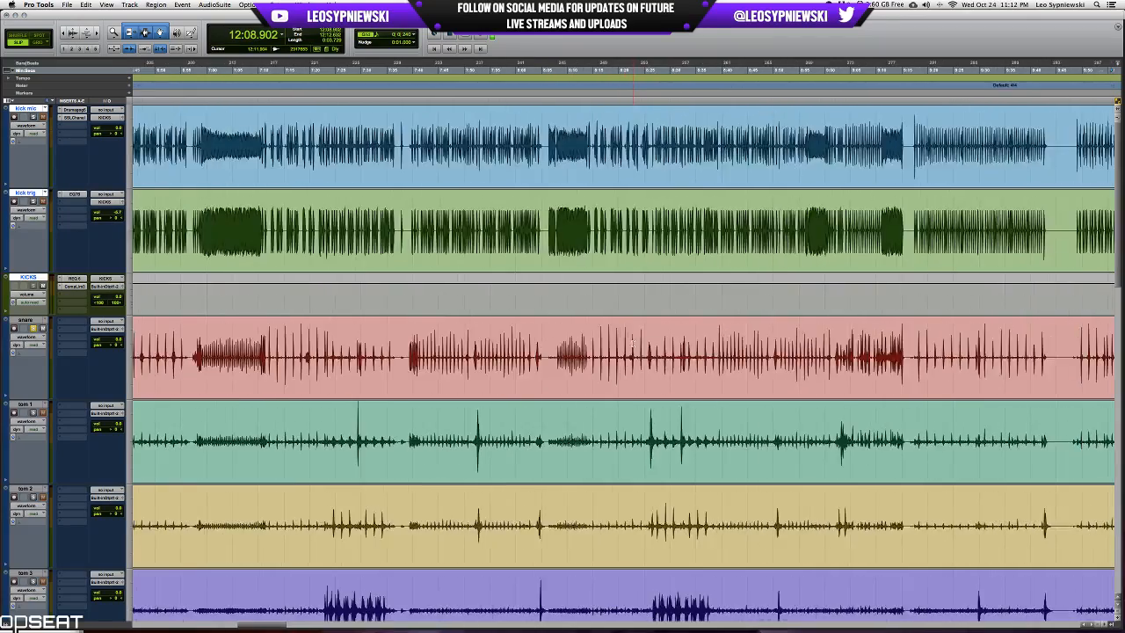
pyautogui.hscroll(-10, 632, 344)
pyautogui.hscroll(5, 632, 344)
pyautogui.hscroll(5, 633, 343)
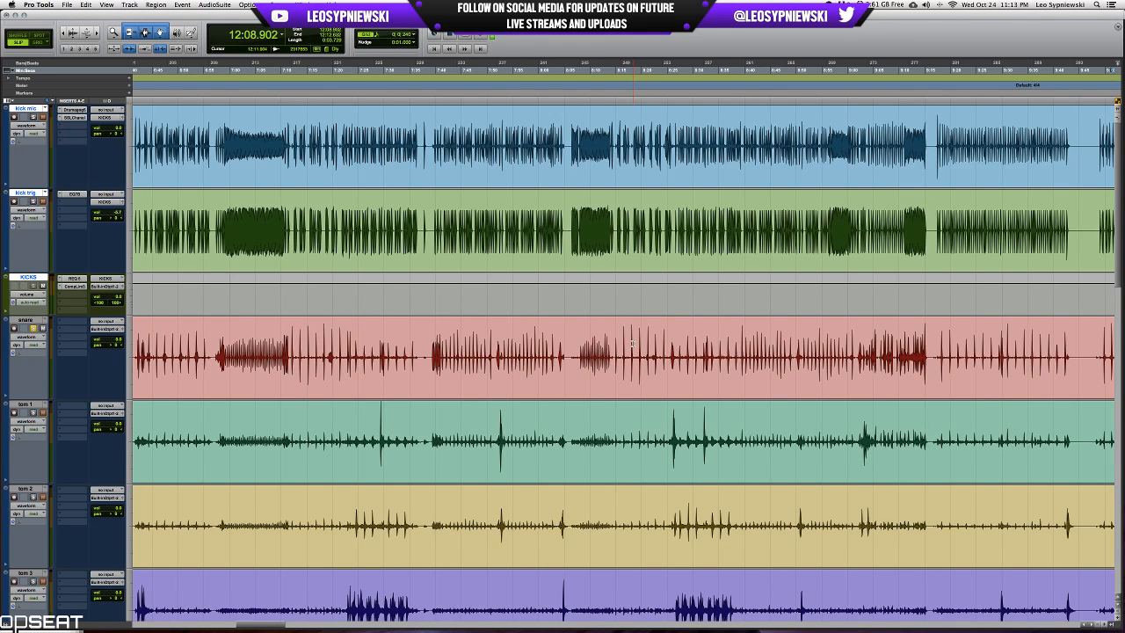
# Save the session and audition the soloed snare from 8:08.032.
pyautogui.press('super+s')
pyautogui.click(632, 344)
pyautogui.press('t')
pyautogui.press('t')
pyautogui.press('t')
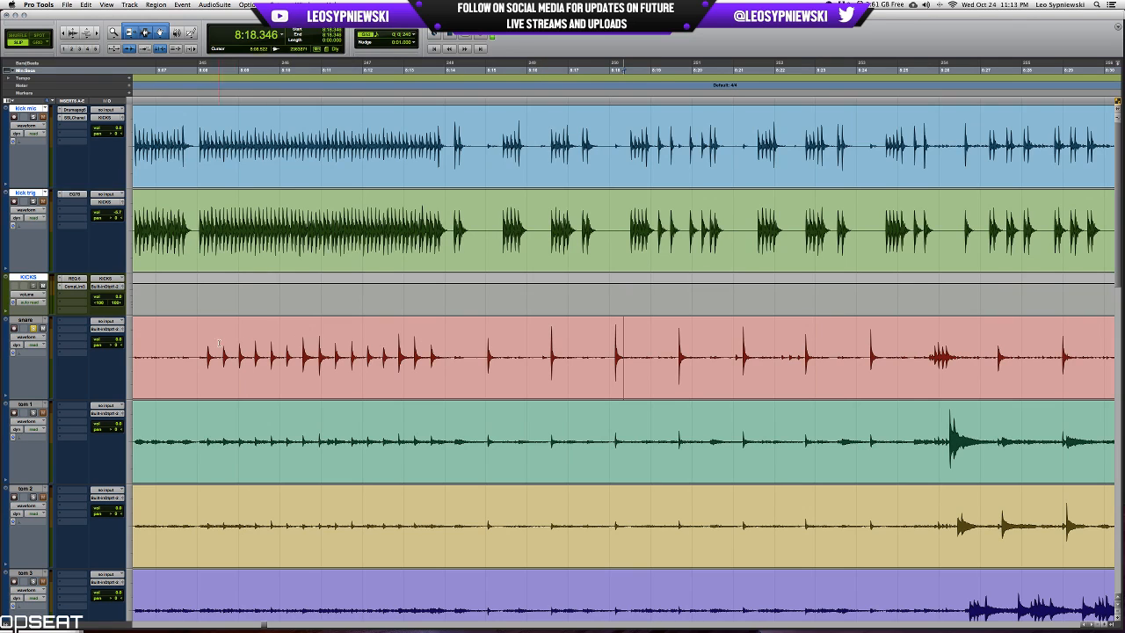
pyautogui.click(199, 343)
pyautogui.press('space')
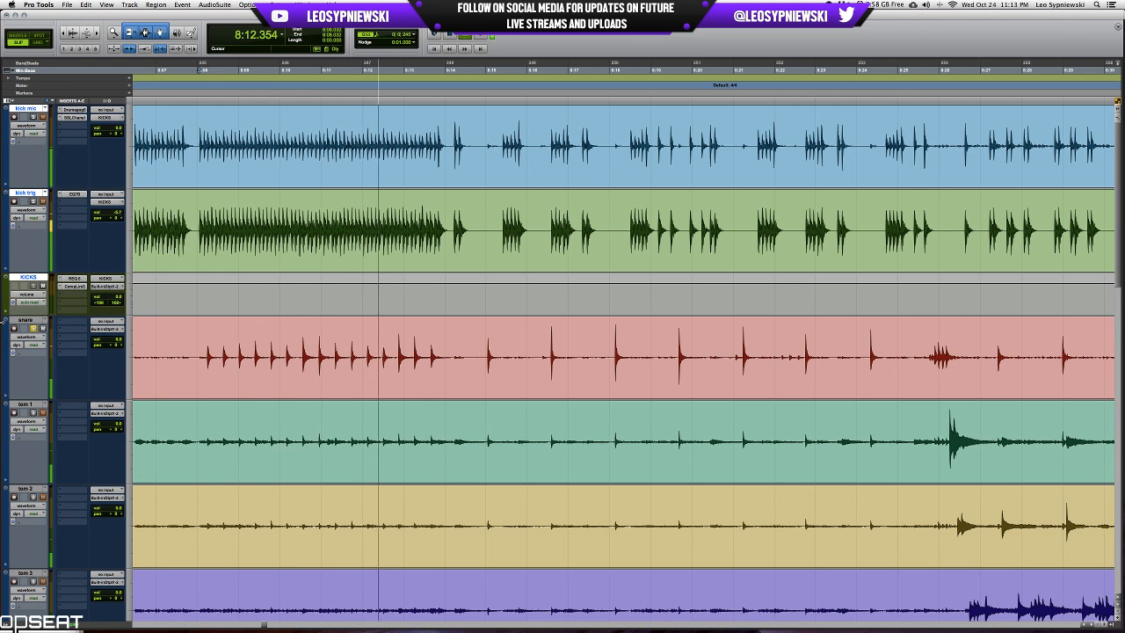
pyautogui.press('space')
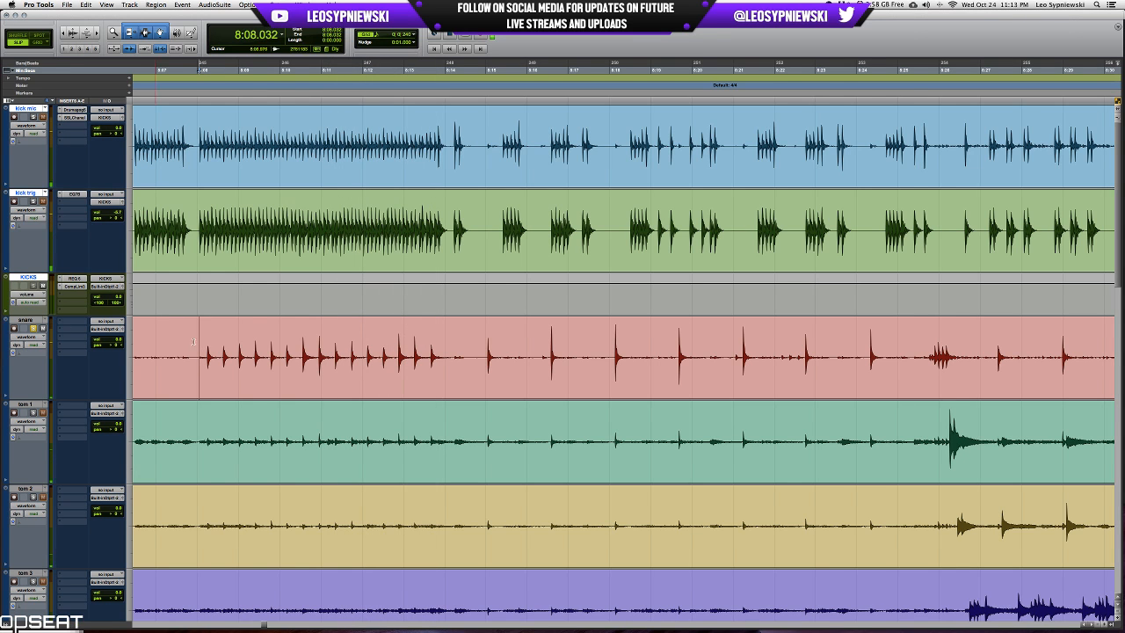
# Select the short snare fill starting at 8:32.137, up to the following snare hit, and play it back.
pyautogui.hscroll(10, 452, 343)
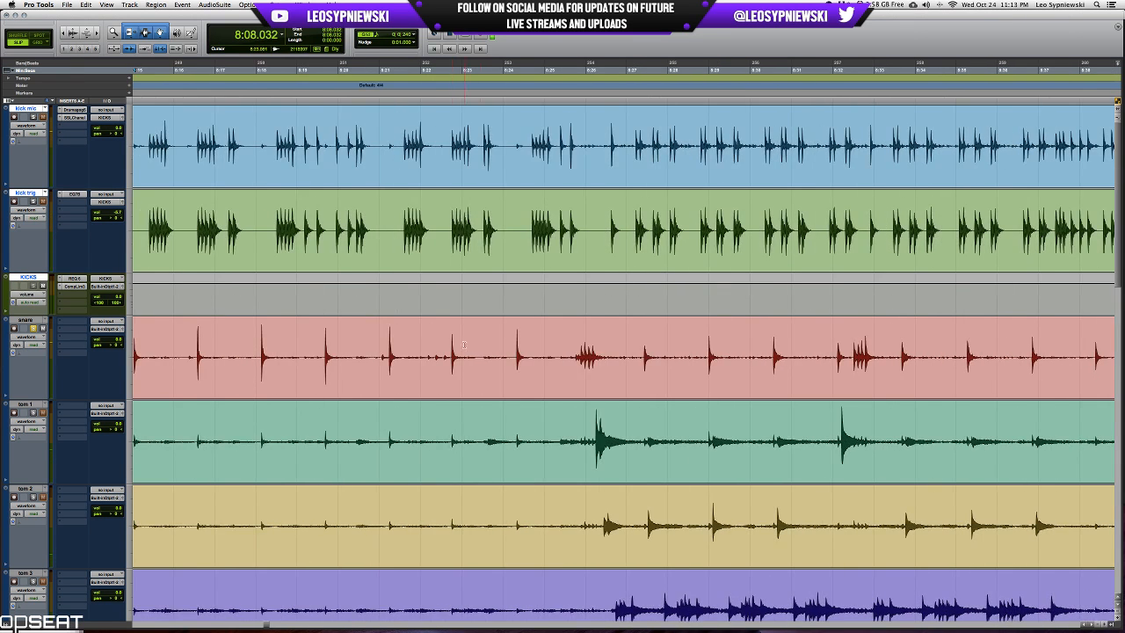
pyautogui.hscroll(4, 463, 344)
pyautogui.click(688, 343)
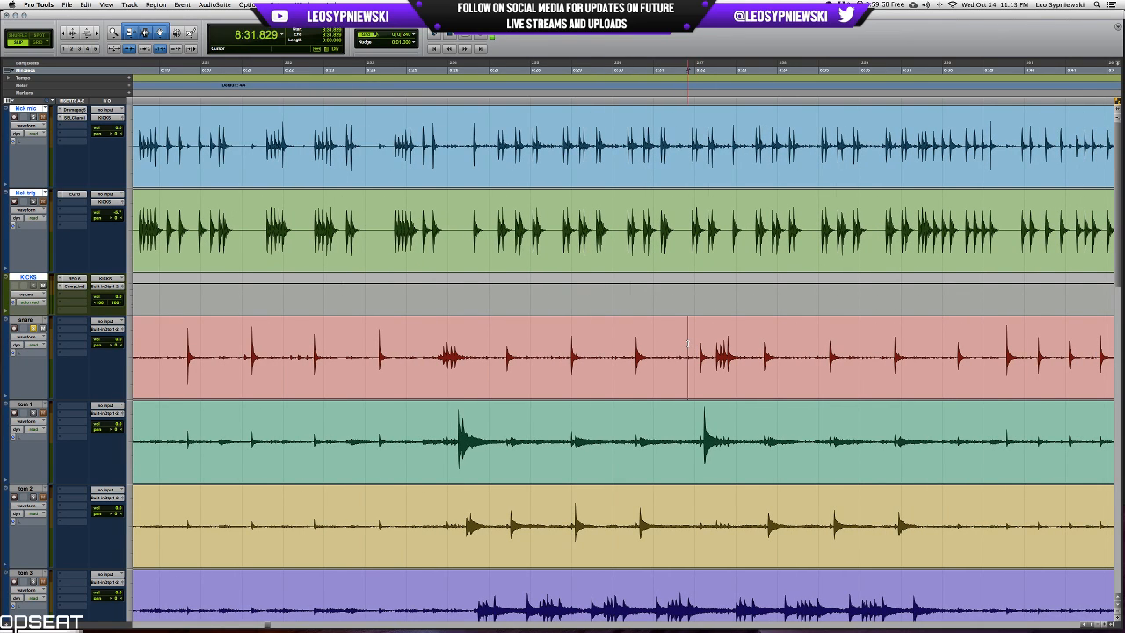
pyautogui.press('Tab')
pyautogui.moveTo(699, 348); pyautogui.dragTo(764, 345)
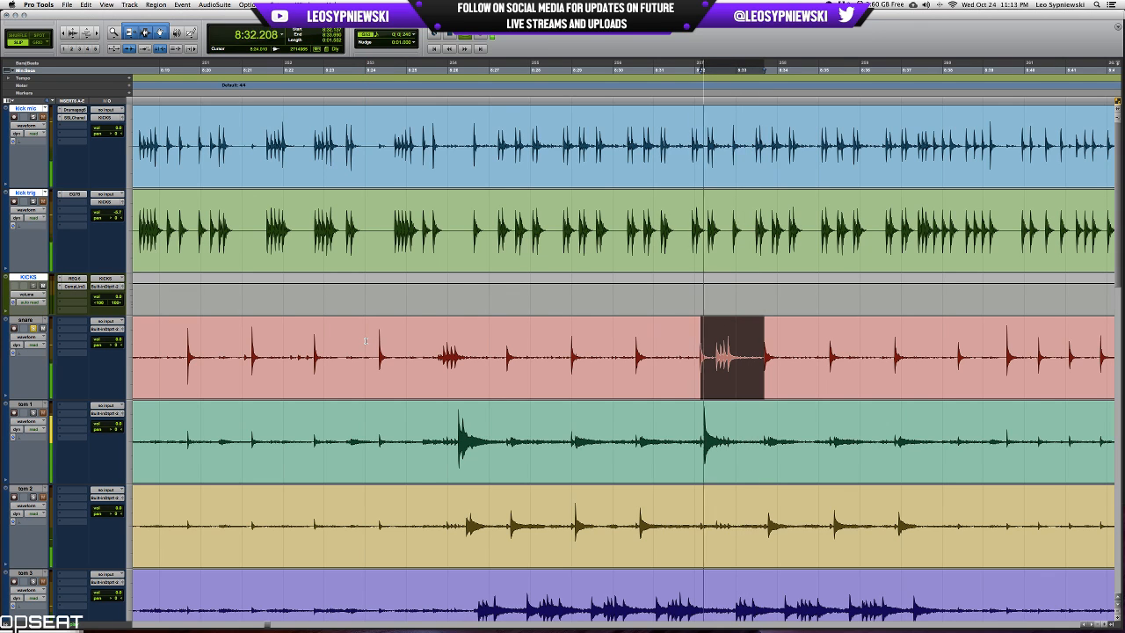
pyautogui.press('space')
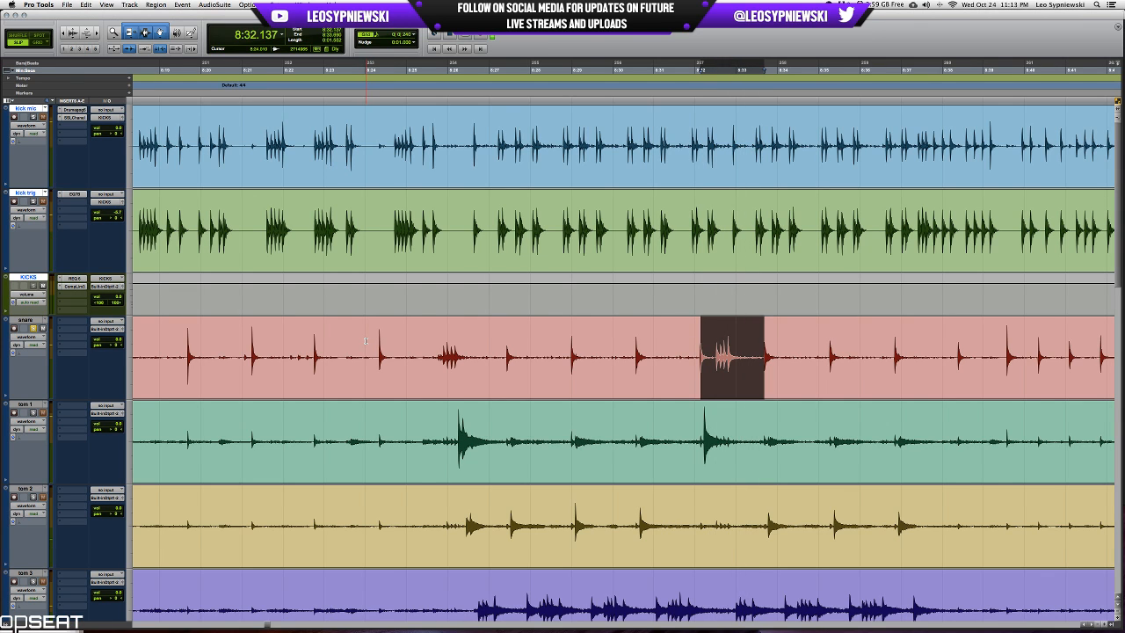
# Add the mono SSLChannel plug-in to the snare's first insert slot and position its window clear of the mixer channels.
pyautogui.press('super+equal')
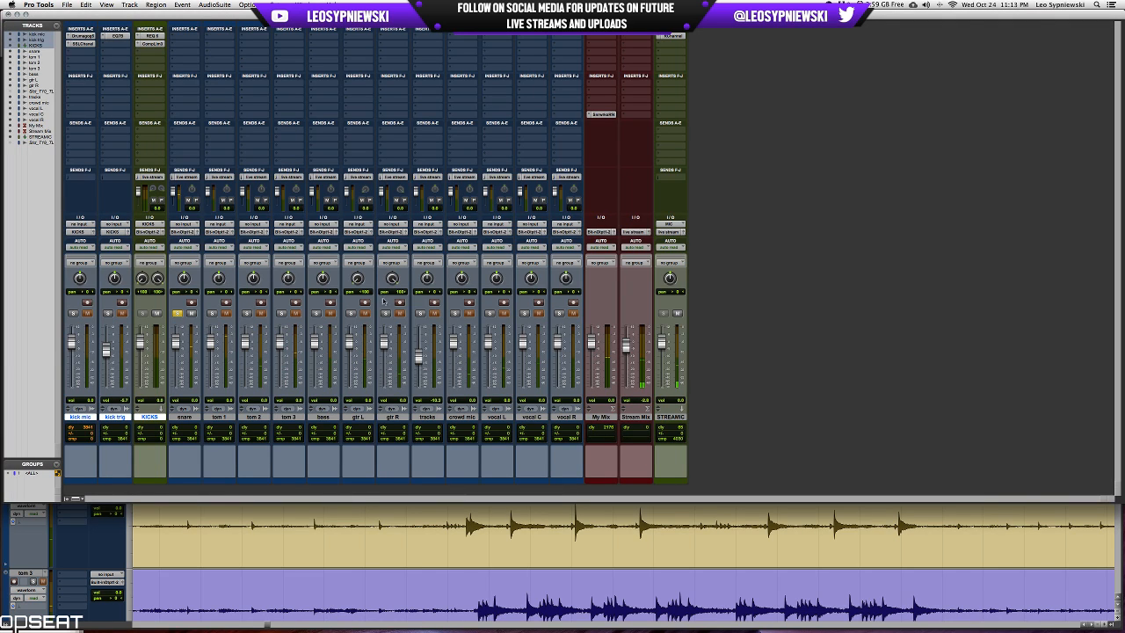
pyautogui.click(199, 37)
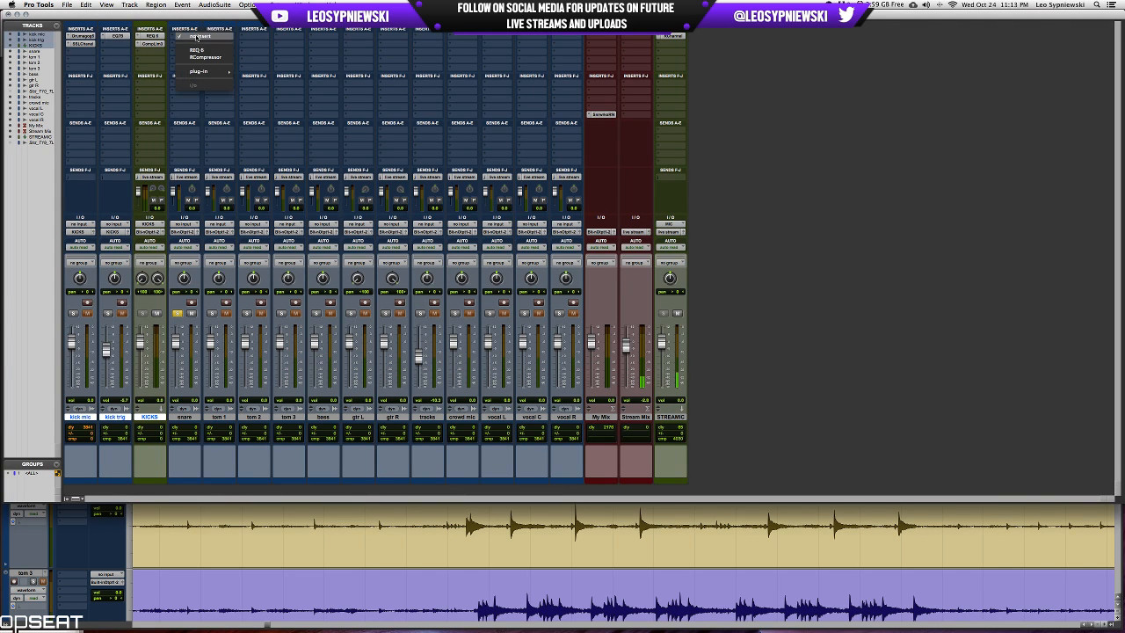
pyautogui.moveTo(213, 71)
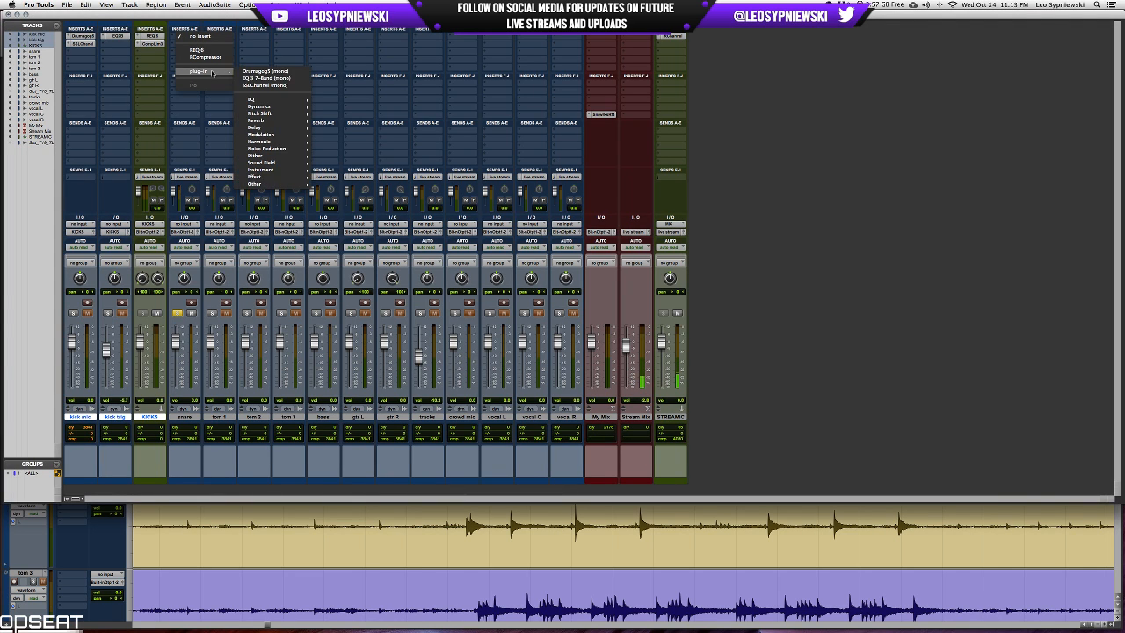
pyautogui.click(265, 85)
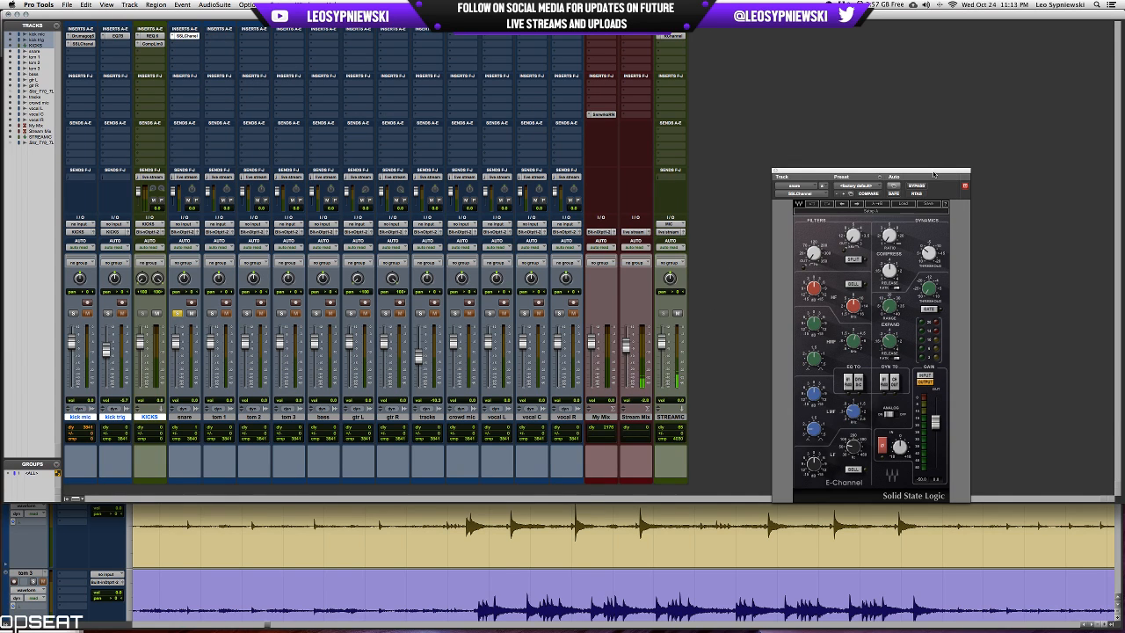
pyautogui.moveTo(933, 176); pyautogui.dragTo(926, 134)
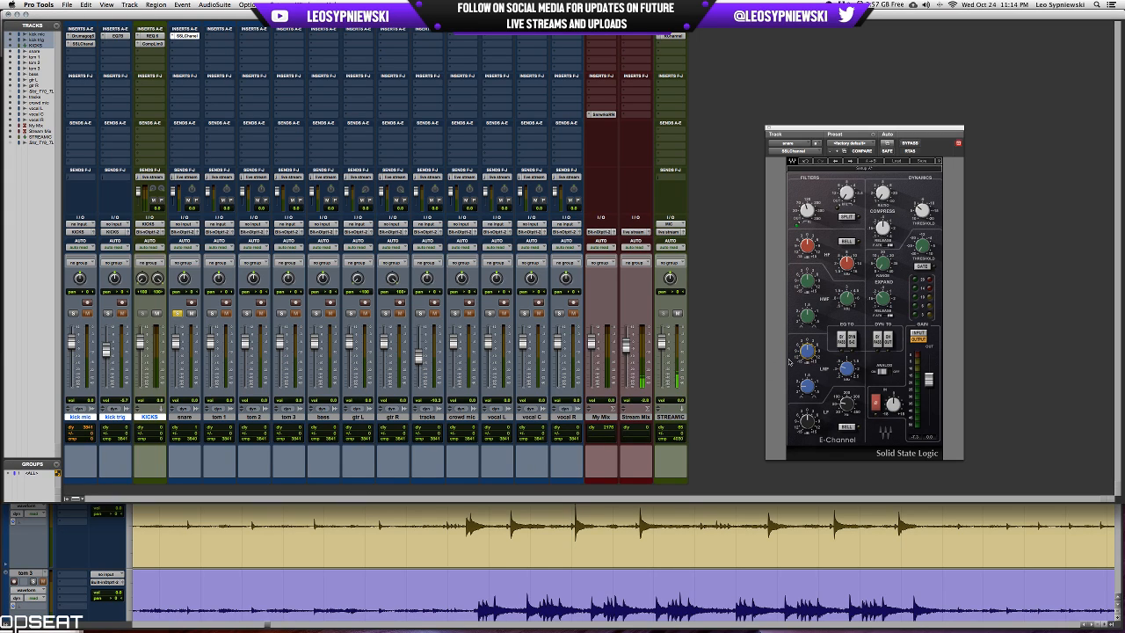
# Spread the panning of toms 1 to 3 across the stereo field and recolour the tracks from kick mic through tom 3 dark teal.
pyautogui.moveTo(801, 360)
pyautogui.moveTo(220, 279); pyautogui.dragTo(291, 290)
pyautogui.click(290, 417)
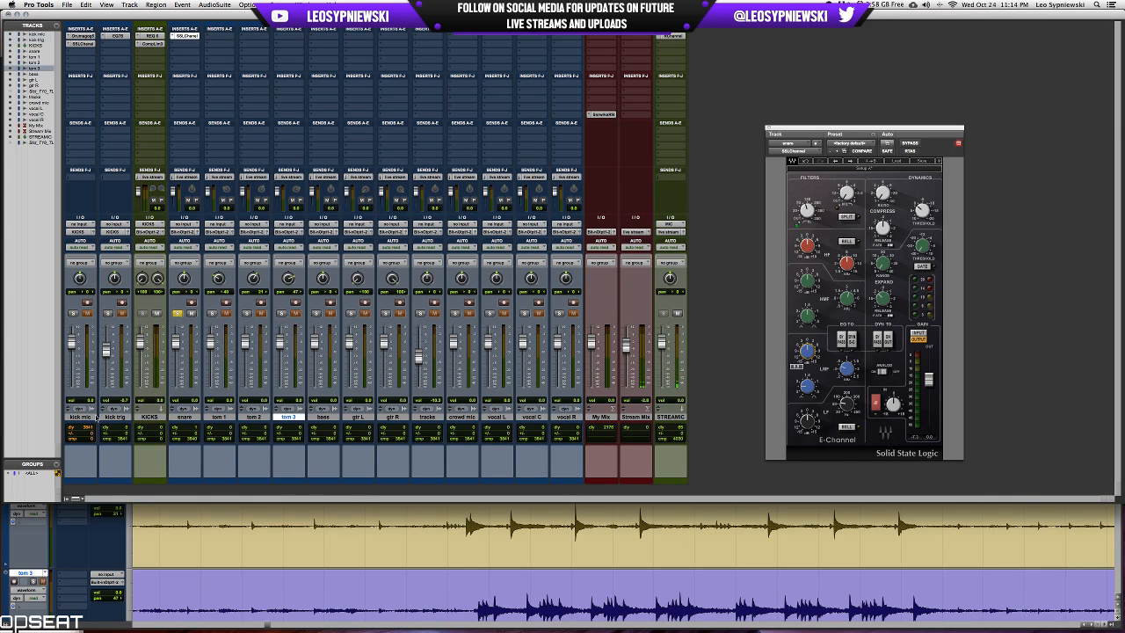
pyautogui.keyDown('shift'); pyautogui.click(91, 418); pyautogui.keyUp('shift')
pyautogui.doubleClick(89, 482)
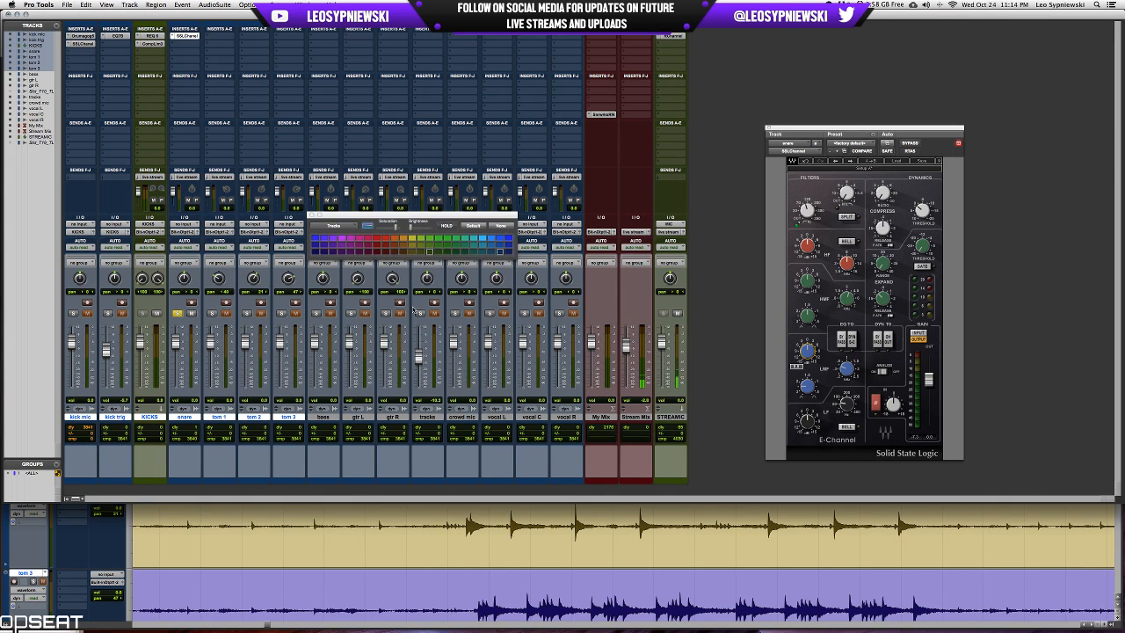
pyautogui.click(473, 253)
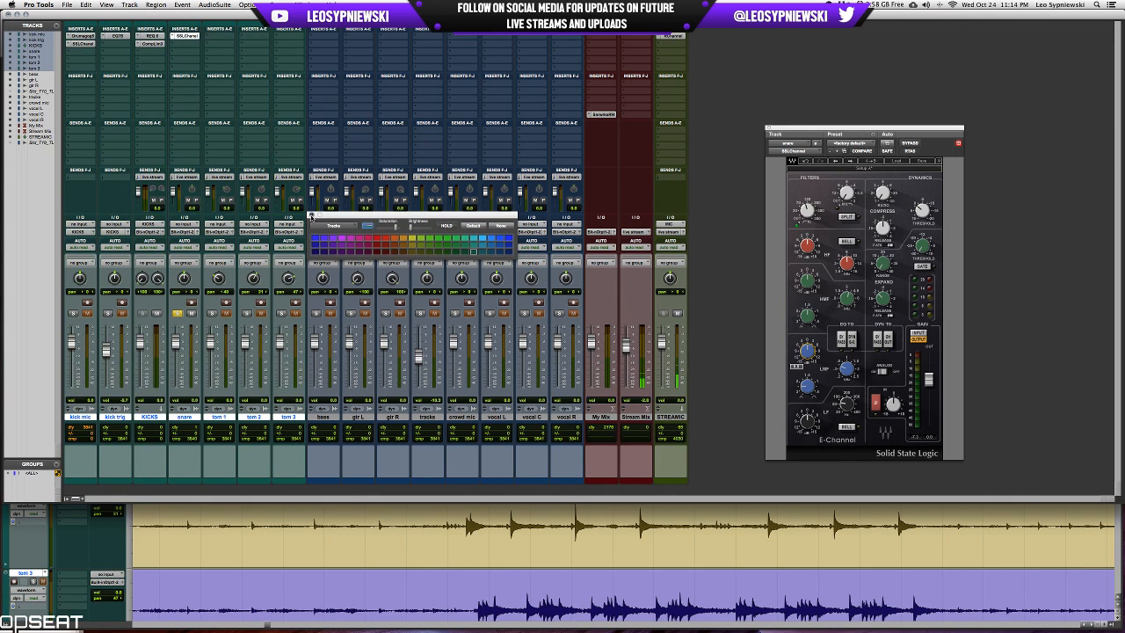
pyautogui.click(311, 215)
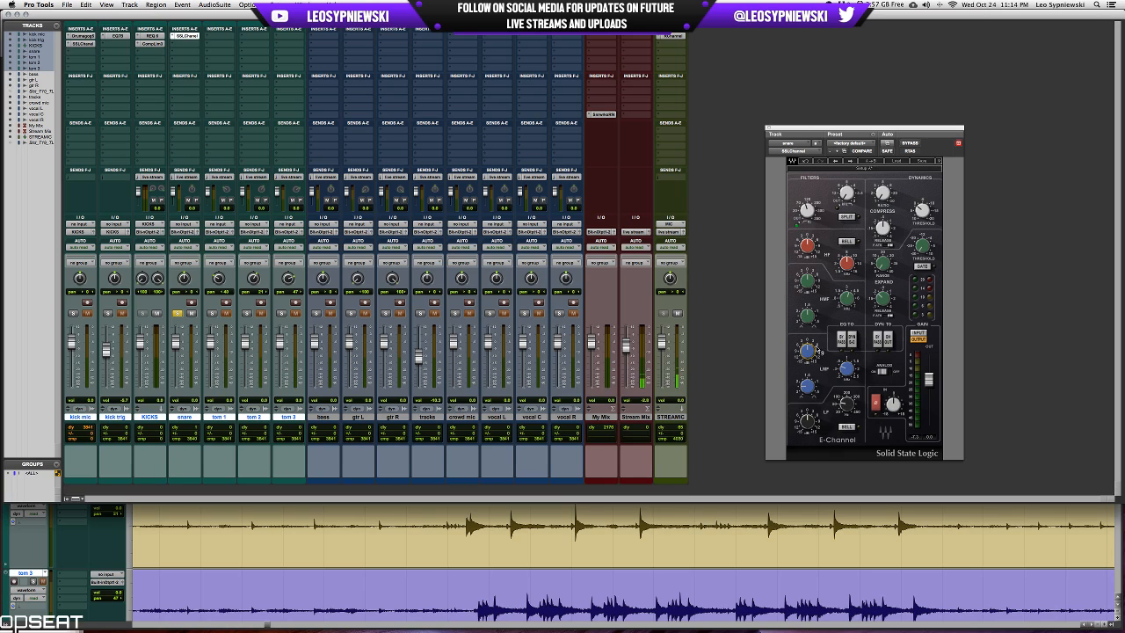
# Shape the snare's SSLChannel EQ during playback: cut the low-mid gain, raise the high-mid gain and frequency, and boost the high band.
pyautogui.moveTo(816, 351)
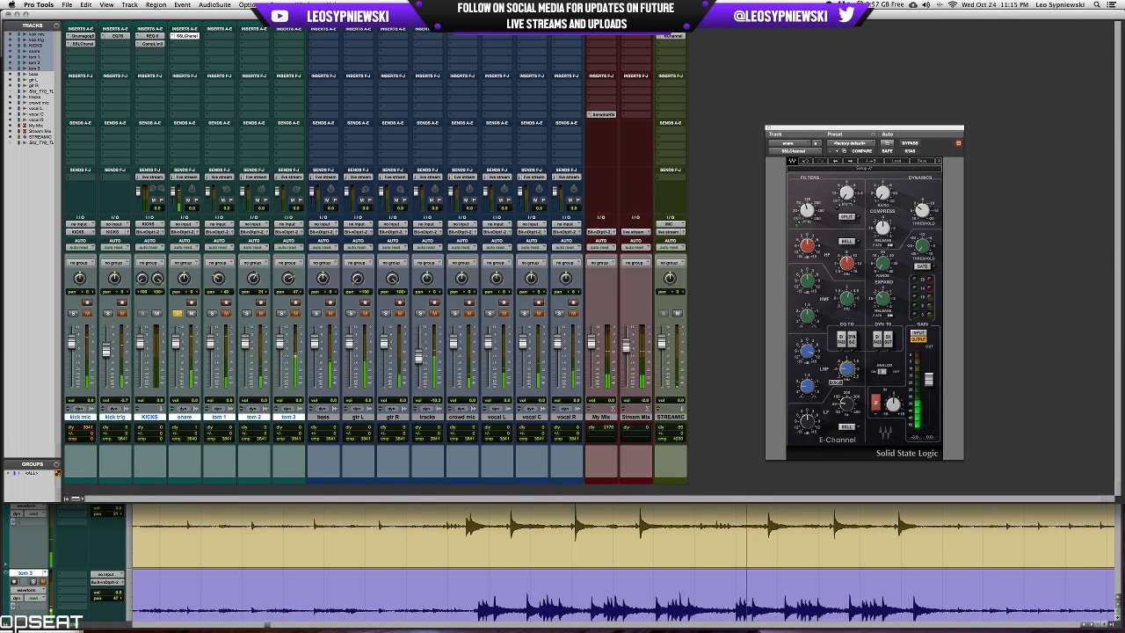
pyautogui.moveTo(815, 359); pyautogui.dragTo(816, 379)
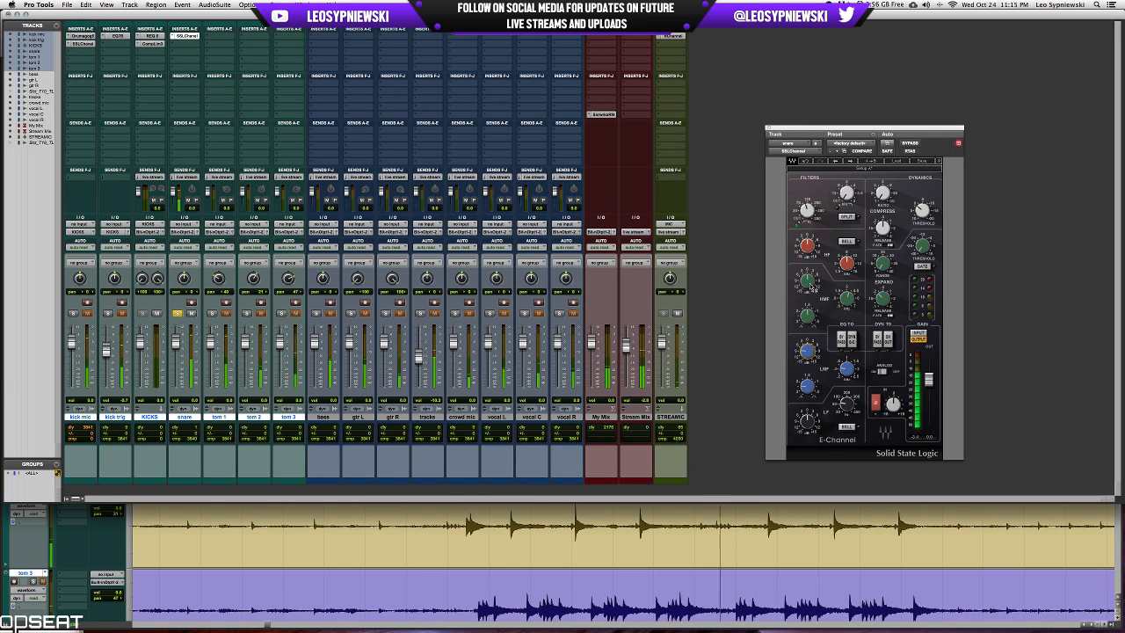
pyautogui.moveTo(809, 281); pyautogui.dragTo(808, 267)
pyautogui.moveTo(846, 299); pyautogui.dragTo(846, 281)
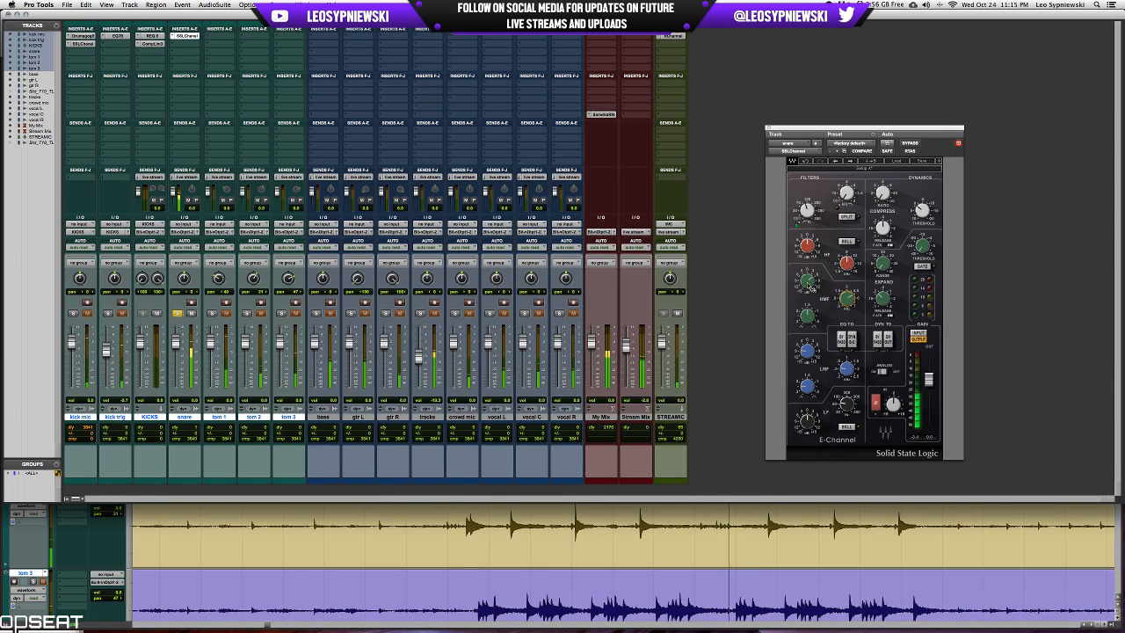
pyautogui.click(810, 281)
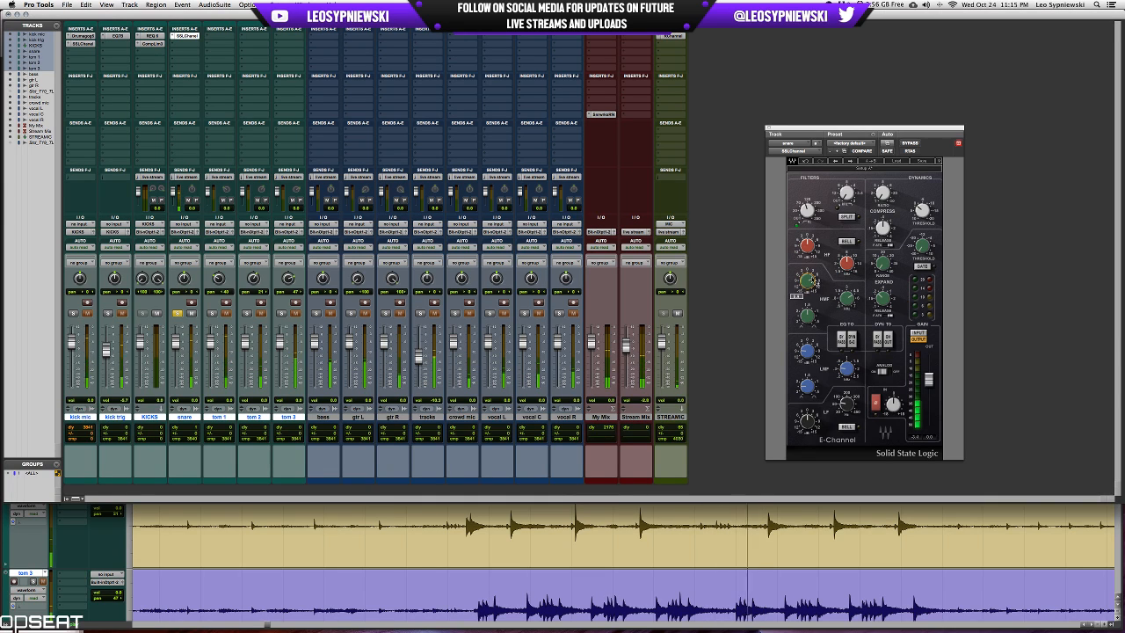
pyautogui.click(810, 249)
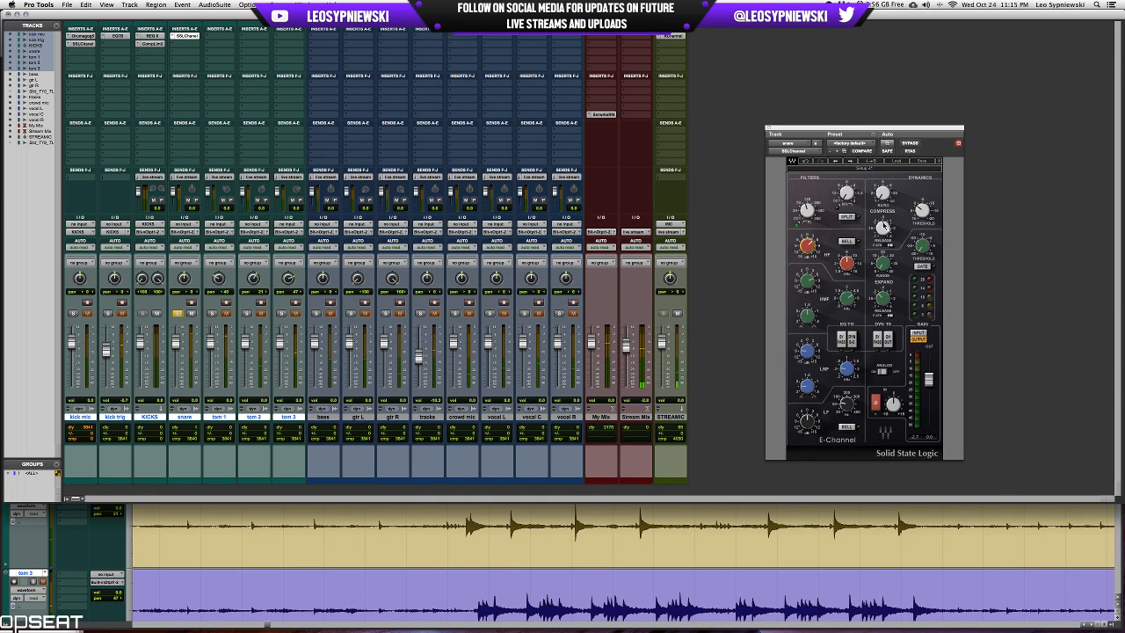
# Adjust the snare channel's compressor and engage the filter beside the dynamics section while the snare plays.
pyautogui.click(882, 193)
pyautogui.click(882, 227)
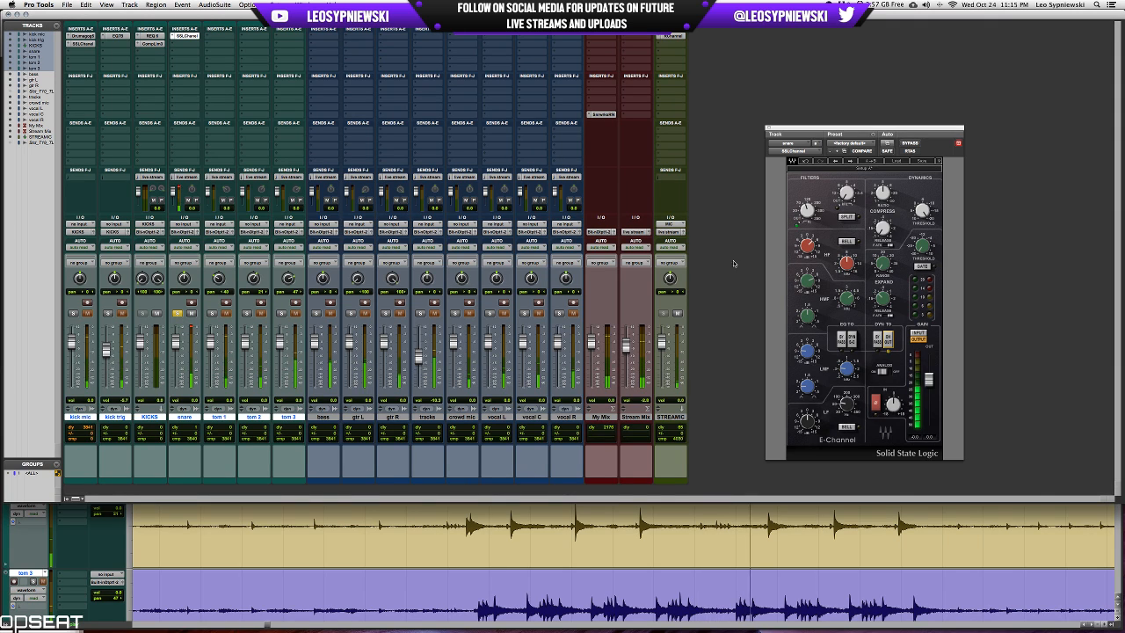
pyautogui.moveTo(848, 196); pyautogui.dragTo(850, 193)
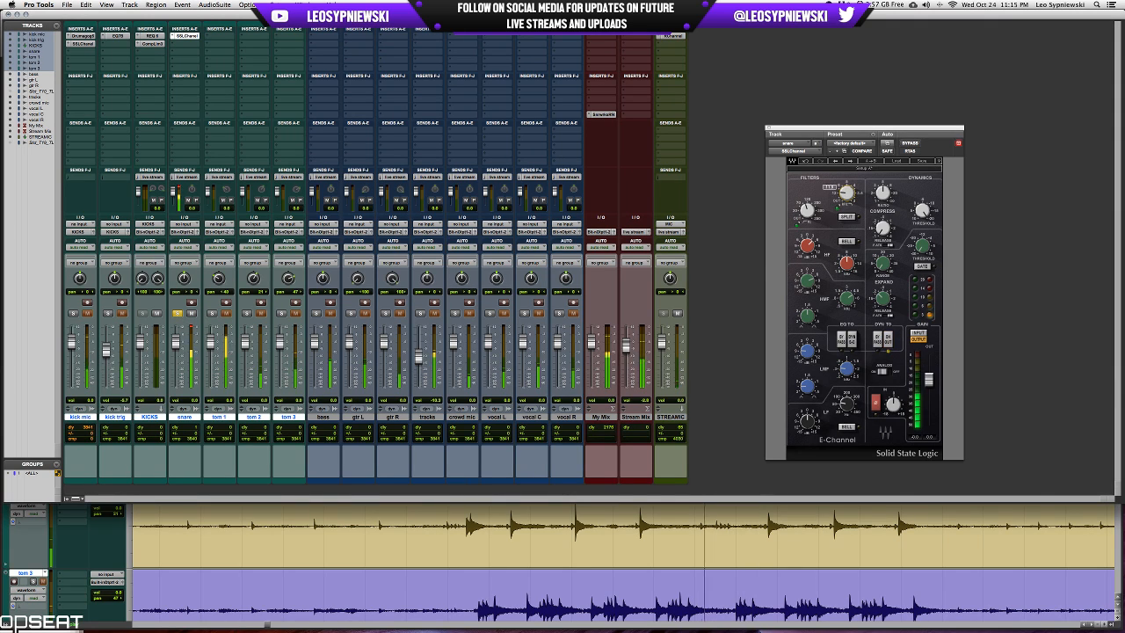
# Compare the snare with SSLChannel bypassed and active, and lower the plug-in's output fader slightly.
pyautogui.click(910, 143)
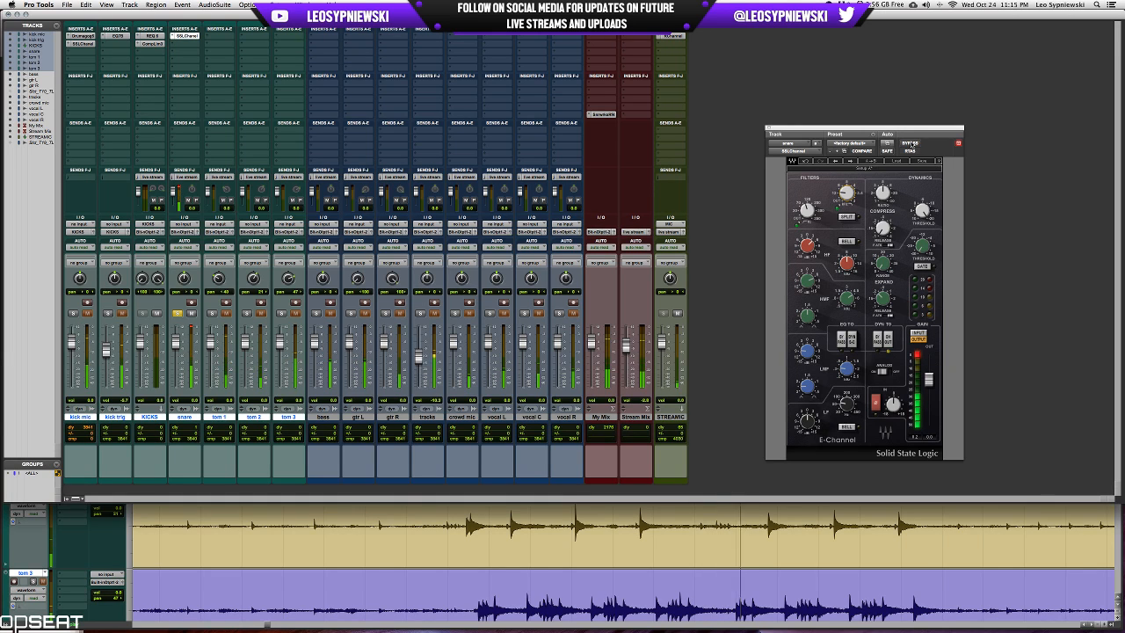
pyautogui.click(910, 143)
pyautogui.click(910, 143)
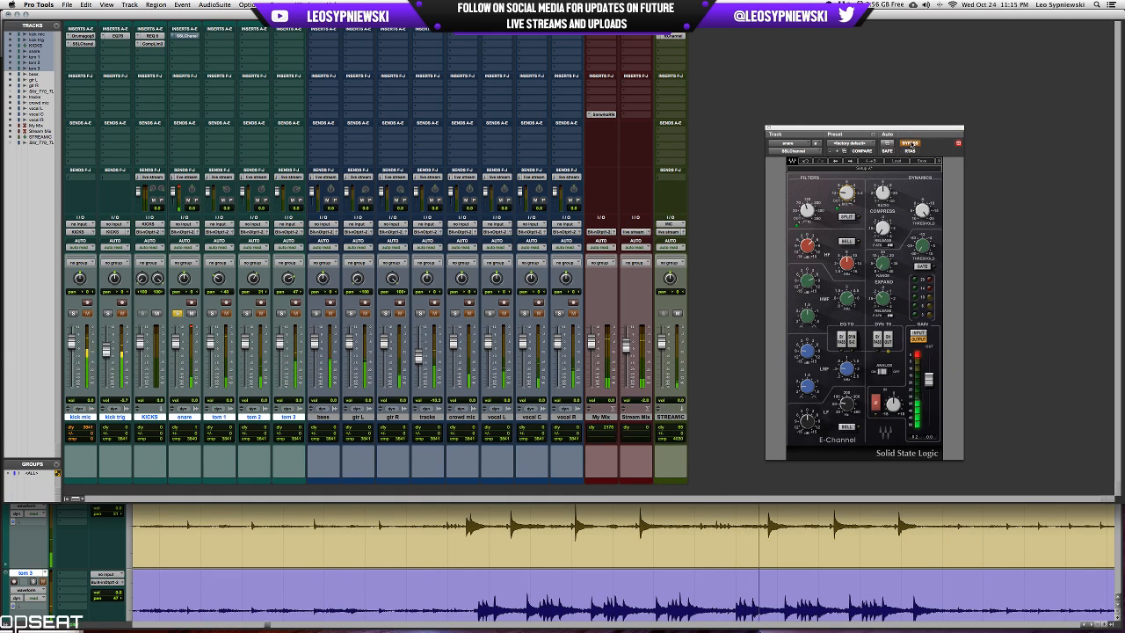
pyautogui.click(910, 143)
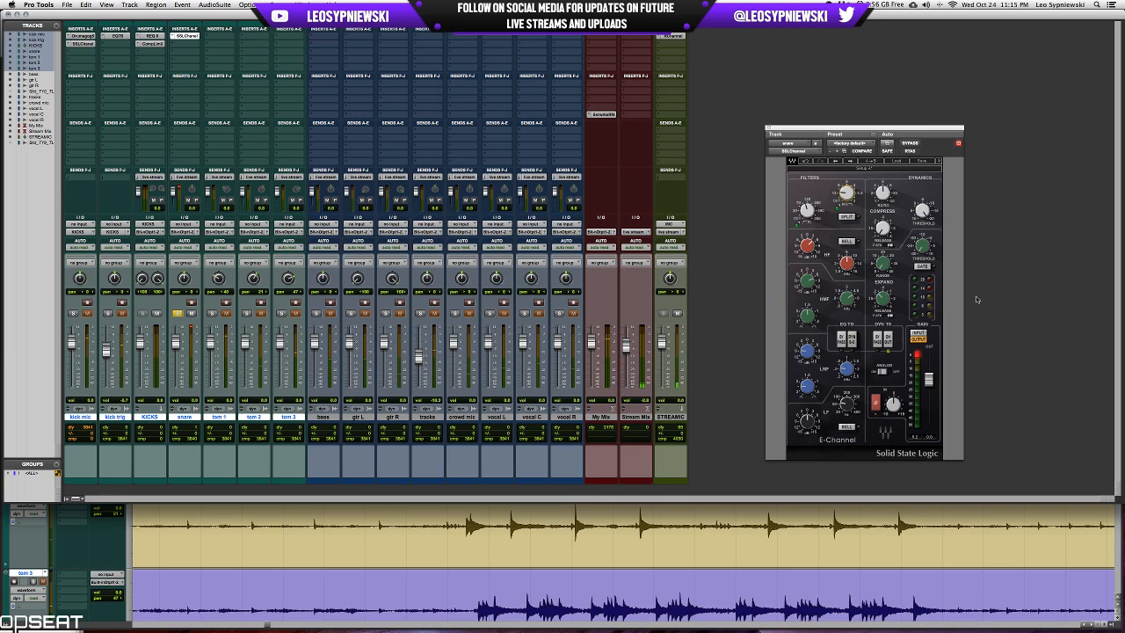
pyautogui.moveTo(928, 378); pyautogui.dragTo(927, 384)
# Add the mono JST Clip plug-in to the snare's second insert slot and dial in its clipping amount and trim.
pyautogui.click(178, 44)
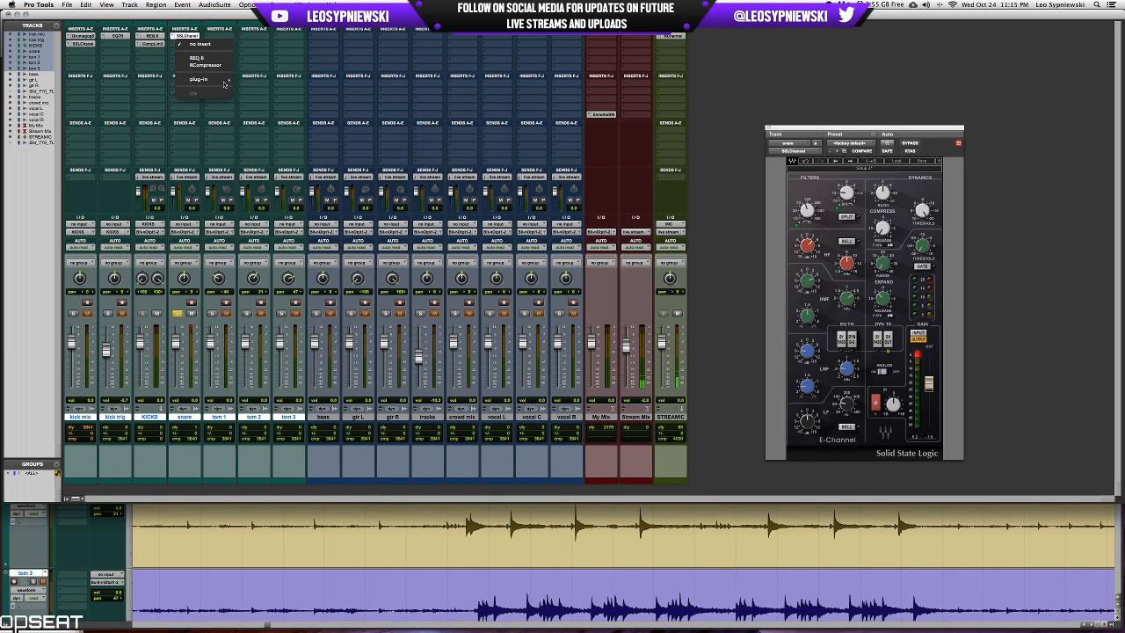
pyautogui.moveTo(225, 81)
pyautogui.moveTo(264, 115)
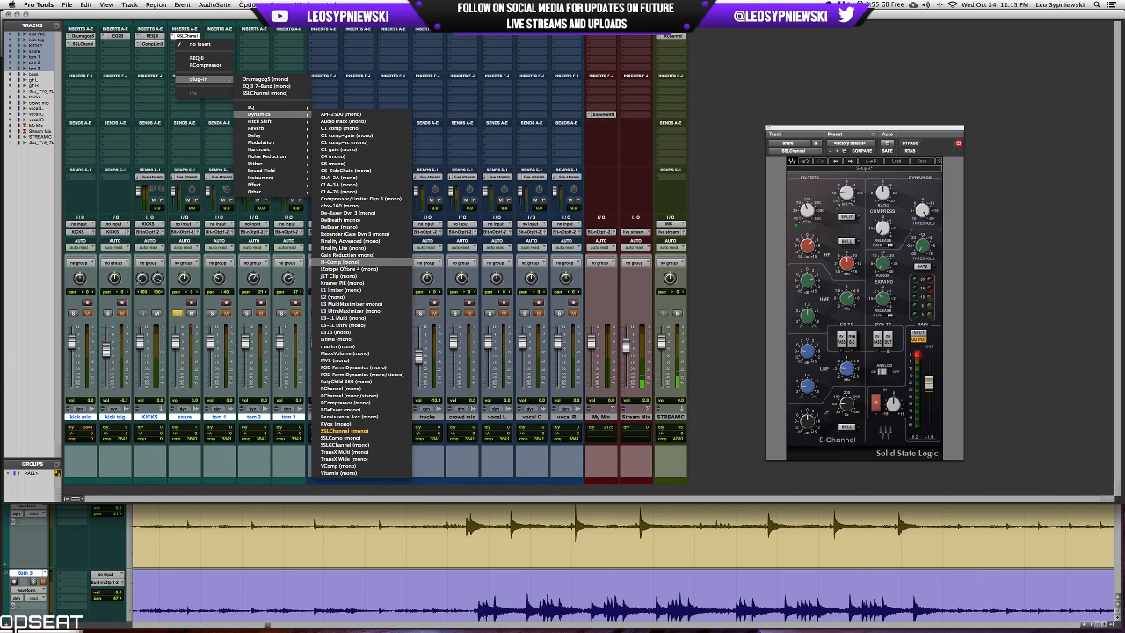
pyautogui.click(338, 276)
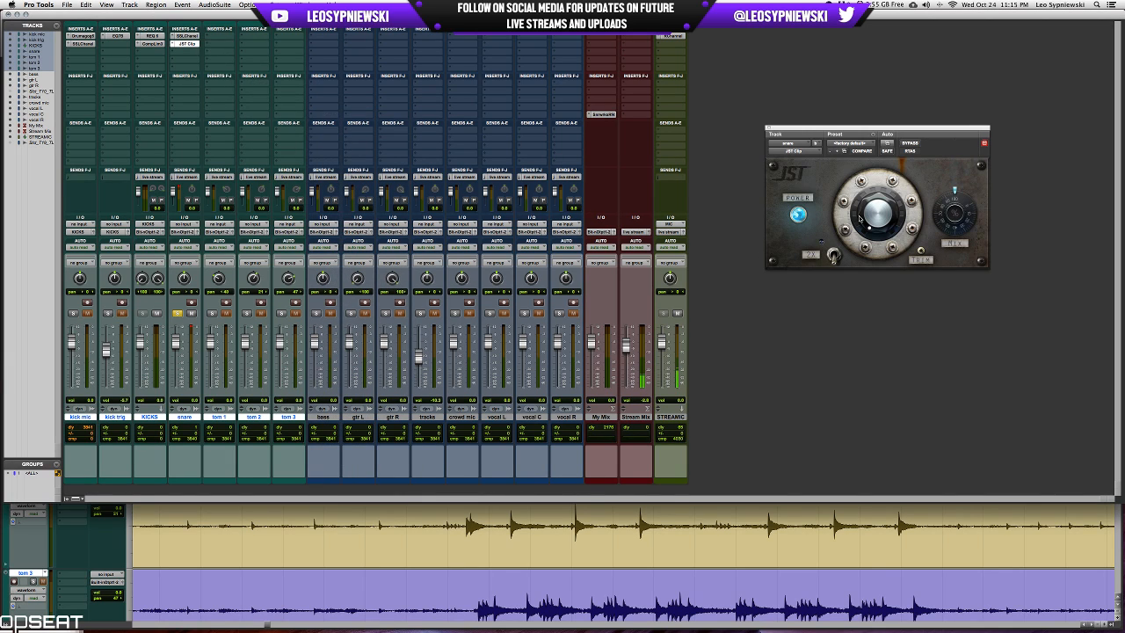
pyautogui.moveTo(873, 209); pyautogui.dragTo(882, 194)
pyautogui.press('space')
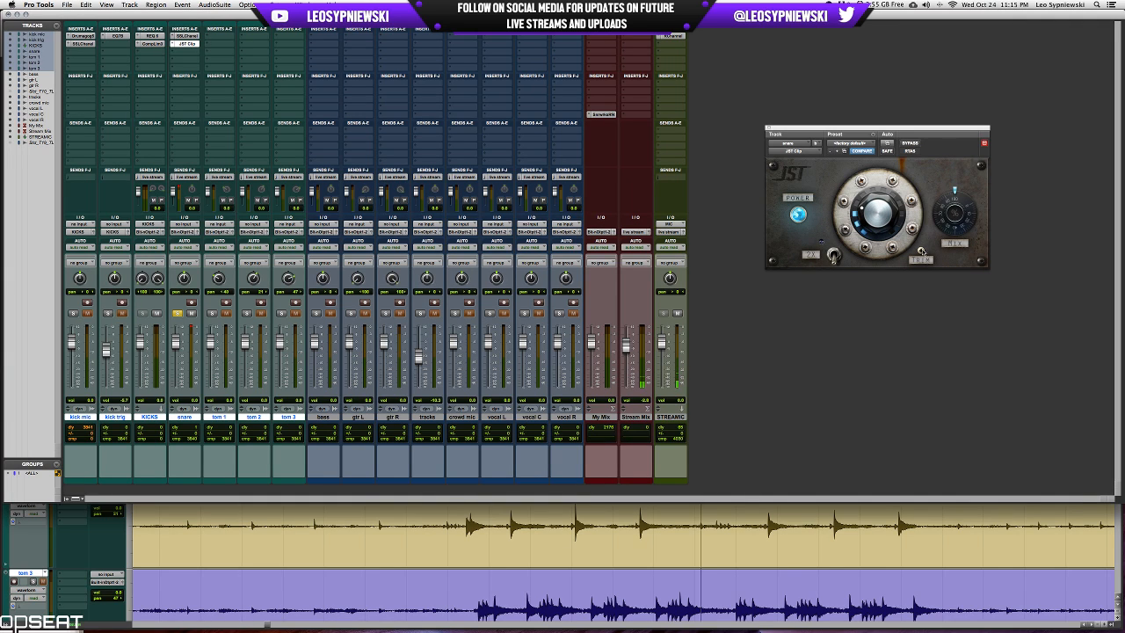
pyautogui.moveTo(921, 252); pyautogui.dragTo(921, 260)
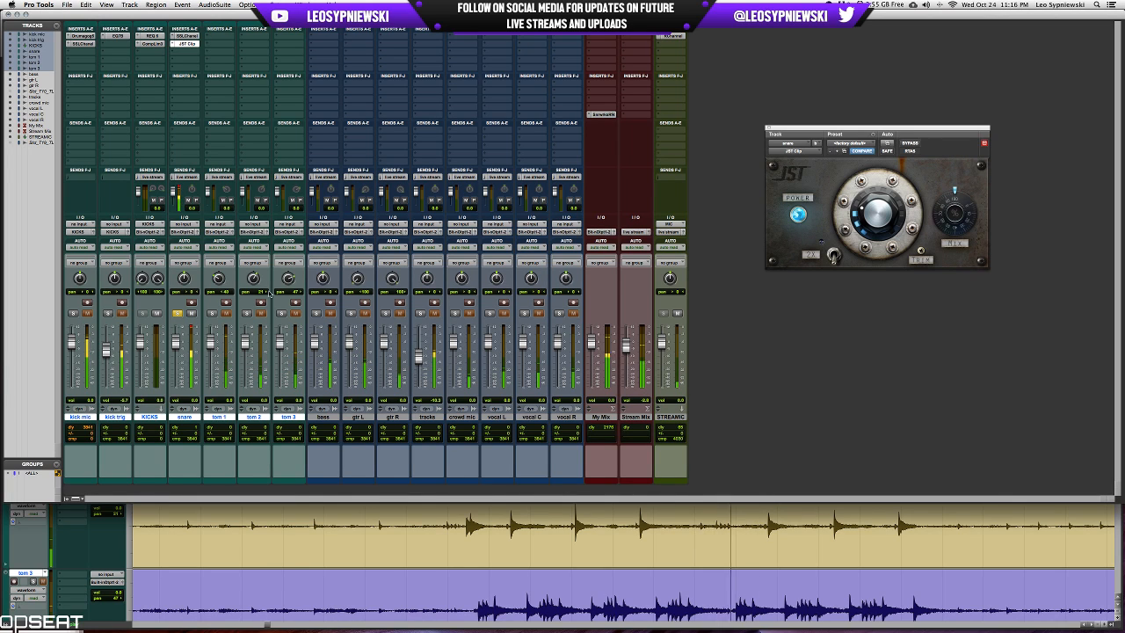
# Compare the snare in and out of solo, and review its SSLChannel before closing the plug-in with the snare unsoloed.
pyautogui.click(179, 313)
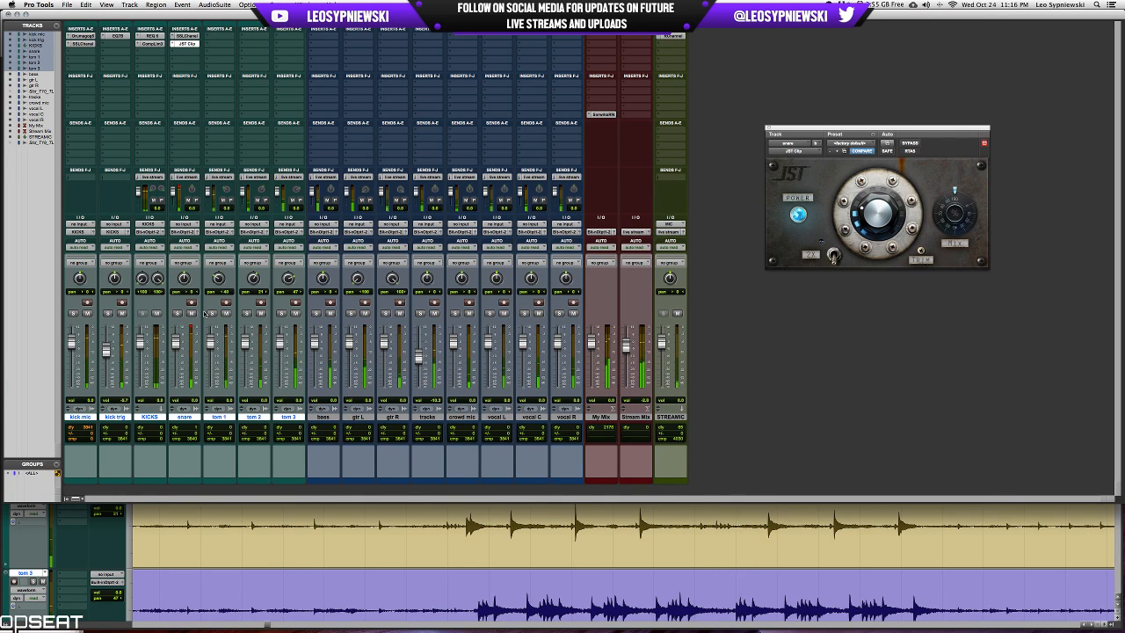
pyautogui.click(178, 312)
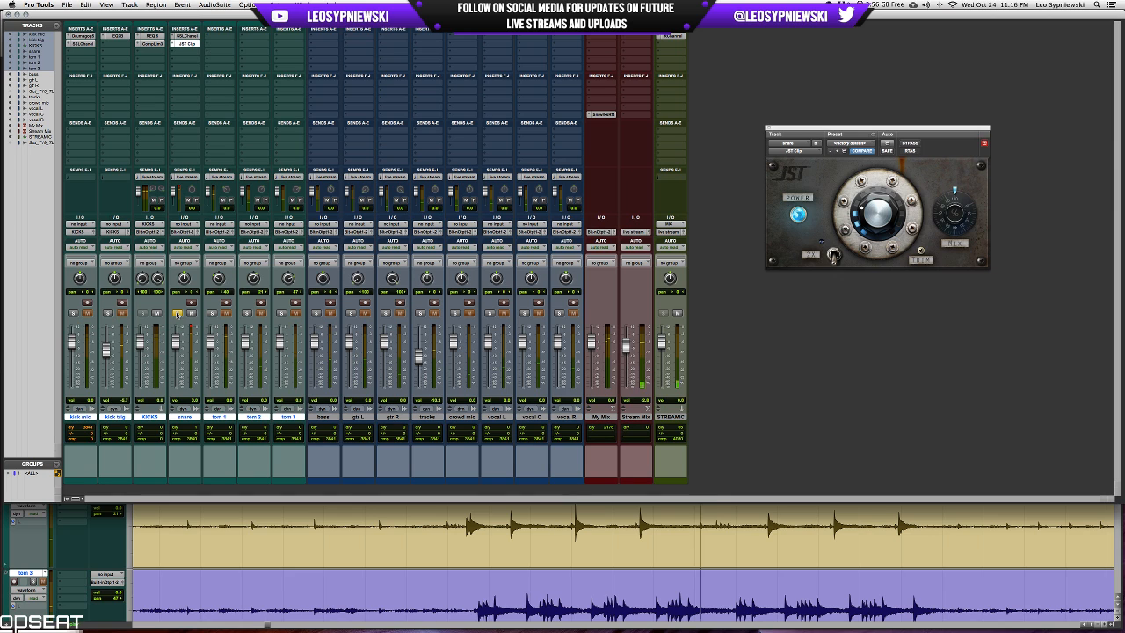
pyautogui.click(186, 36)
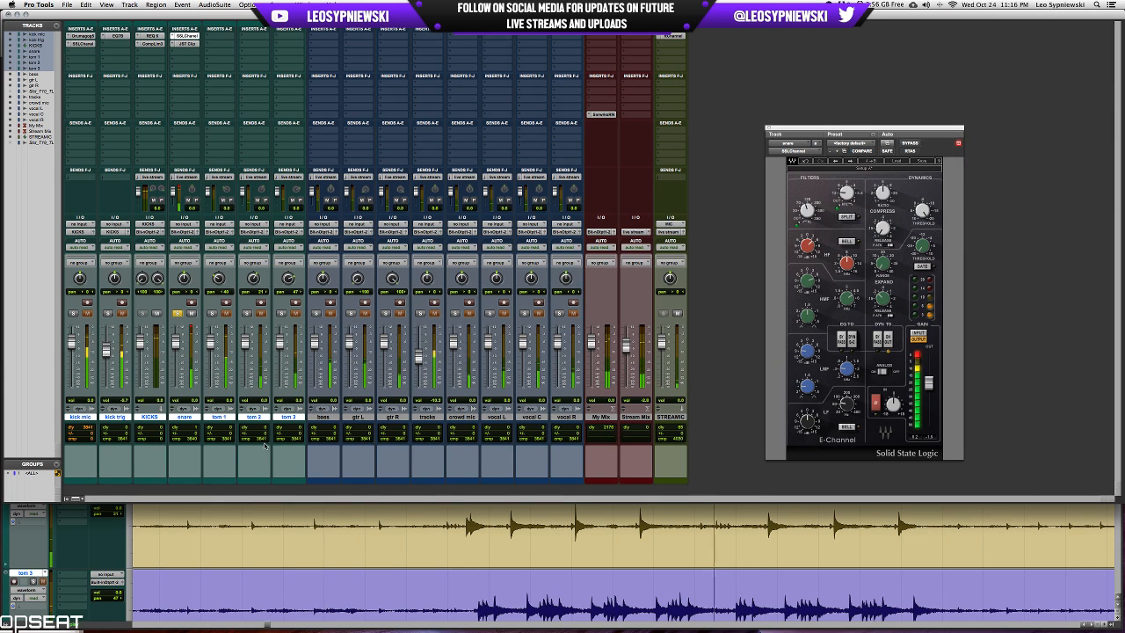
pyautogui.keyDown('alt'); pyautogui.keyDown('shift'); pyautogui.click(247, 313); pyautogui.keyUp('shift'); pyautogui.keyUp('alt')
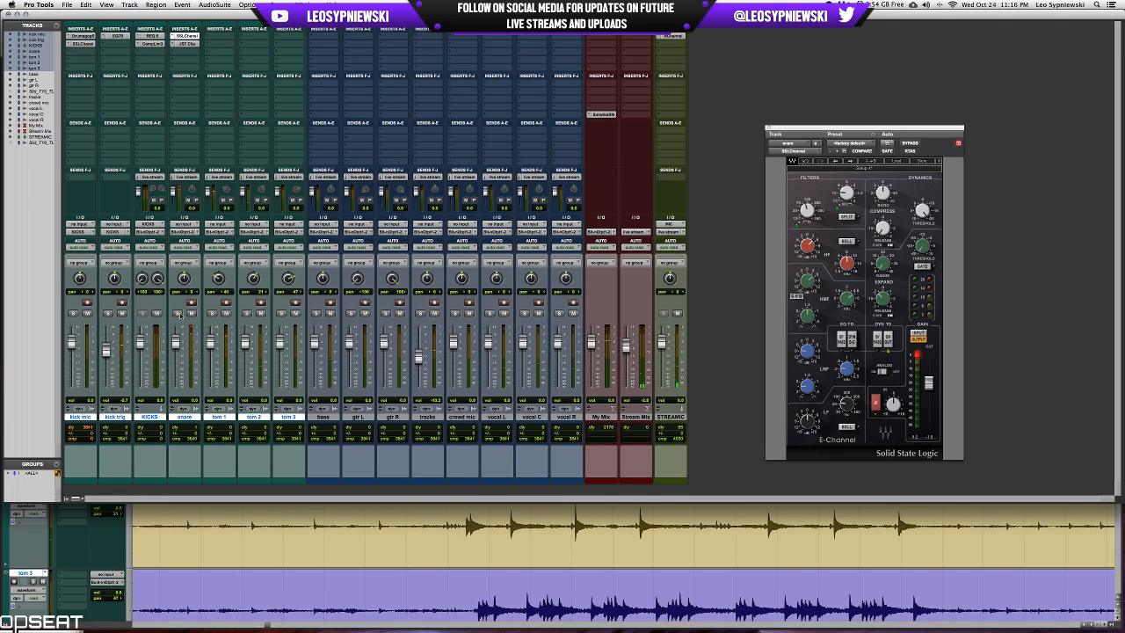
pyautogui.click(769, 130)
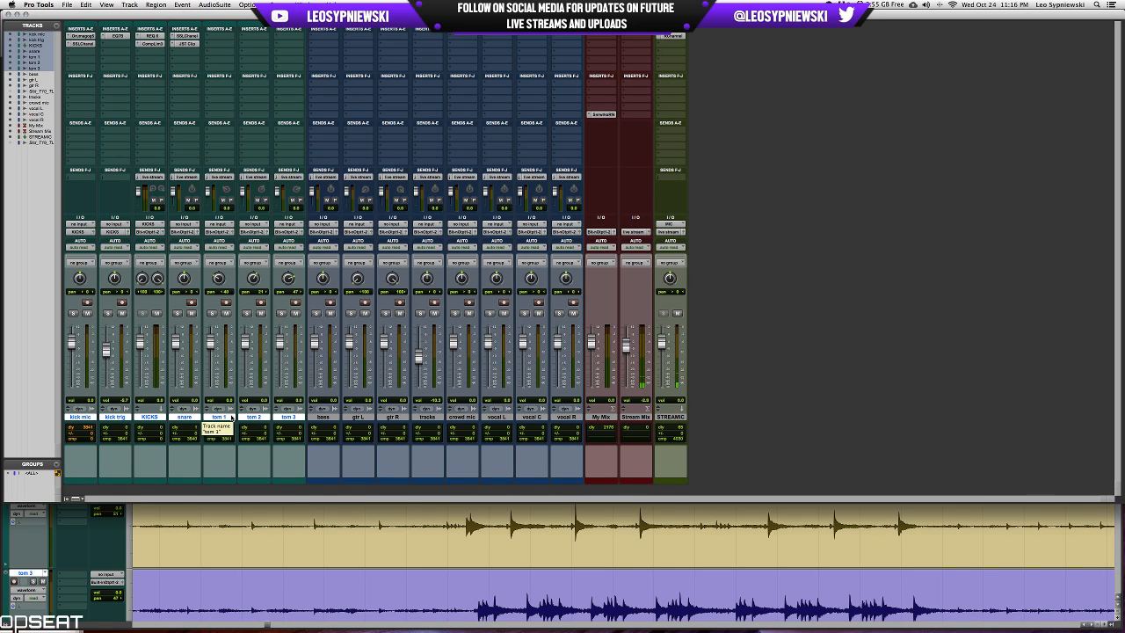
# Solo tom 1 and look along the edit timeline for a clear tom 1 fill.
pyautogui.click(211, 314)
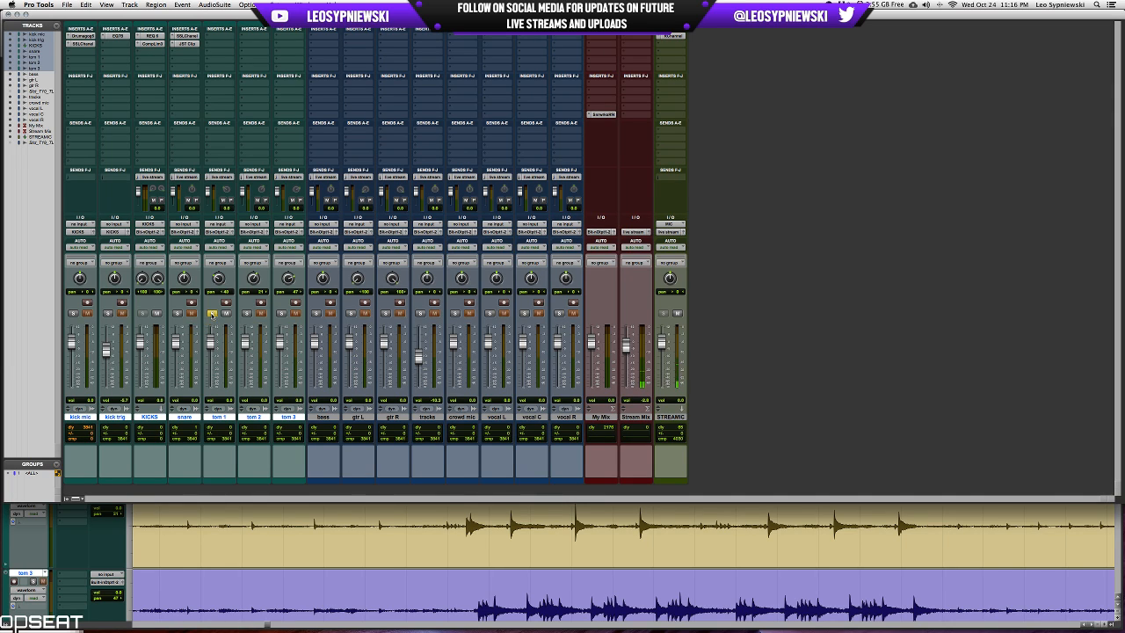
pyautogui.press('super+equal')
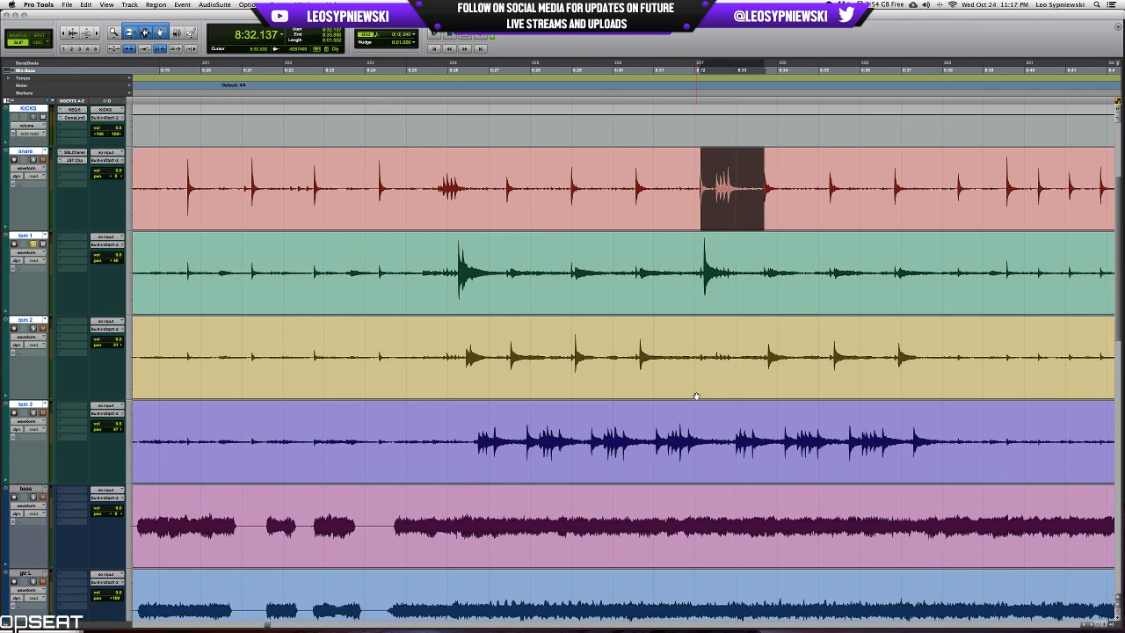
pyautogui.scroll(-3, 694, 395)
pyautogui.click(481, 185)
pyautogui.press('t')
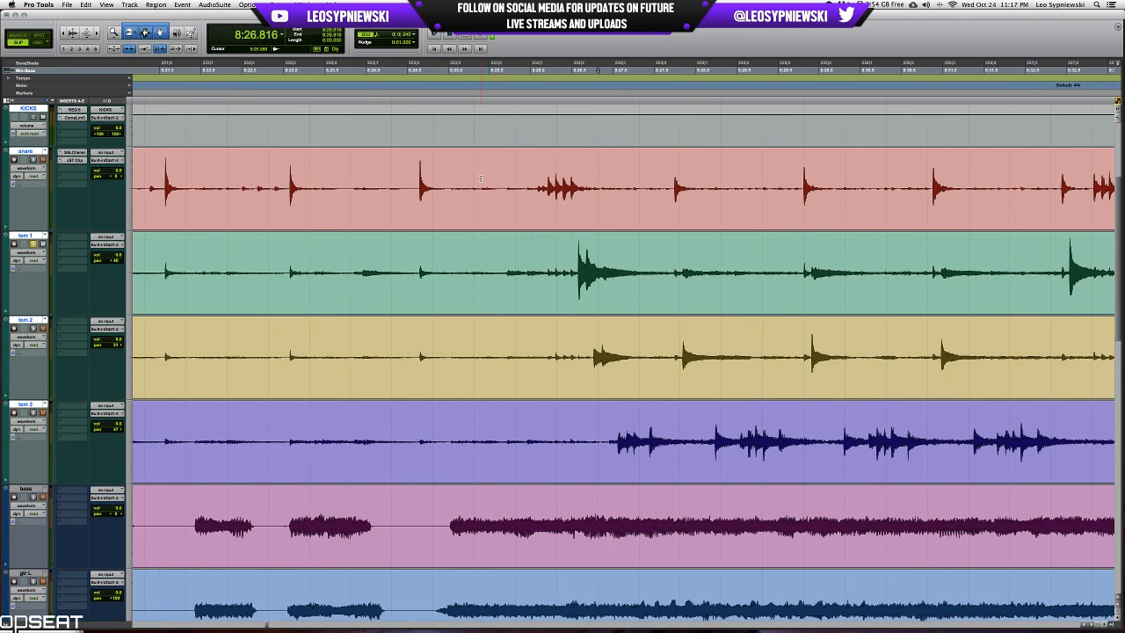
pyautogui.hscroll(2, 506, 211)
pyautogui.press('r')
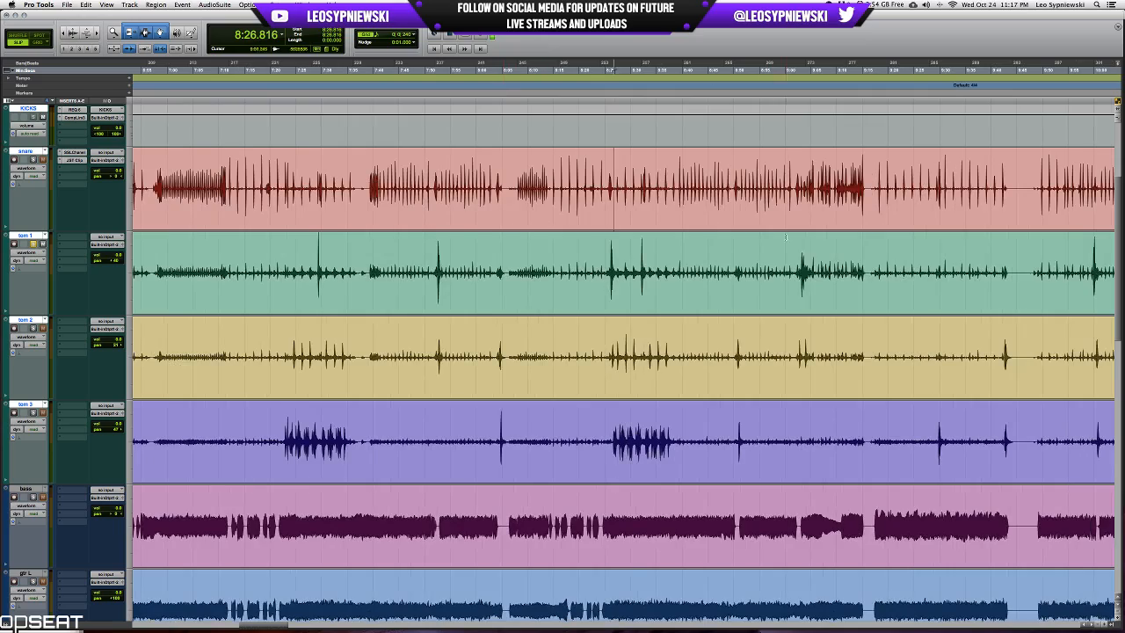
pyautogui.hscroll(10, 813, 257)
pyautogui.hscroll(5, 812, 257)
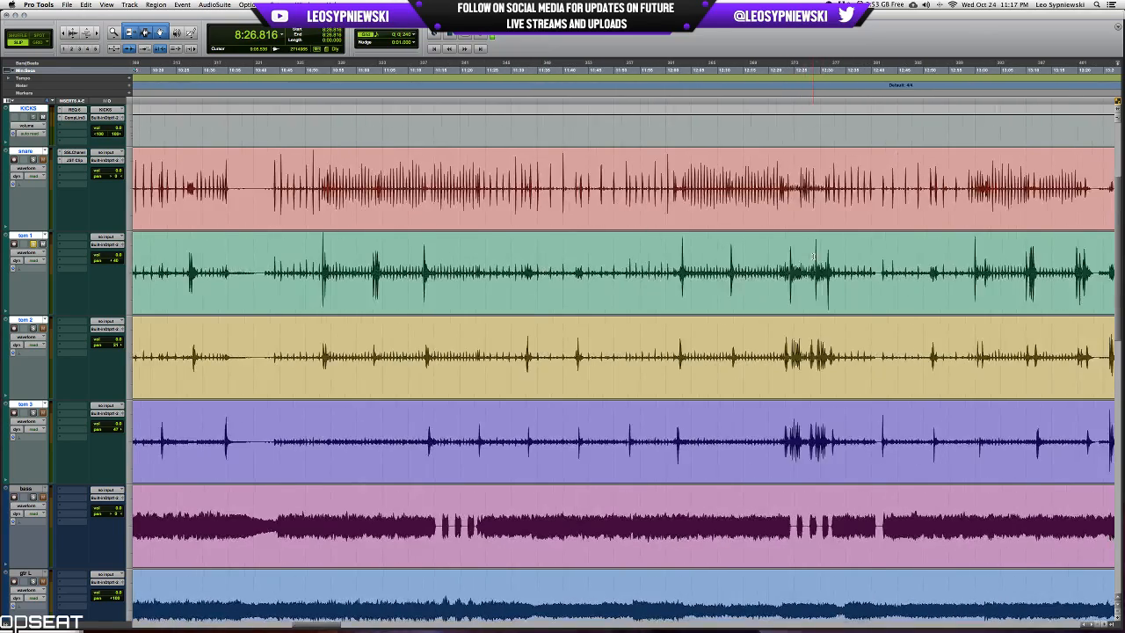
# Select the tom 1 fill starting at 11:02.906, up to the decay of its last hit, and audition it.
pyautogui.click(387, 267)
pyautogui.press('t')
pyautogui.press('t')
pyautogui.press('t')
pyautogui.press('t')
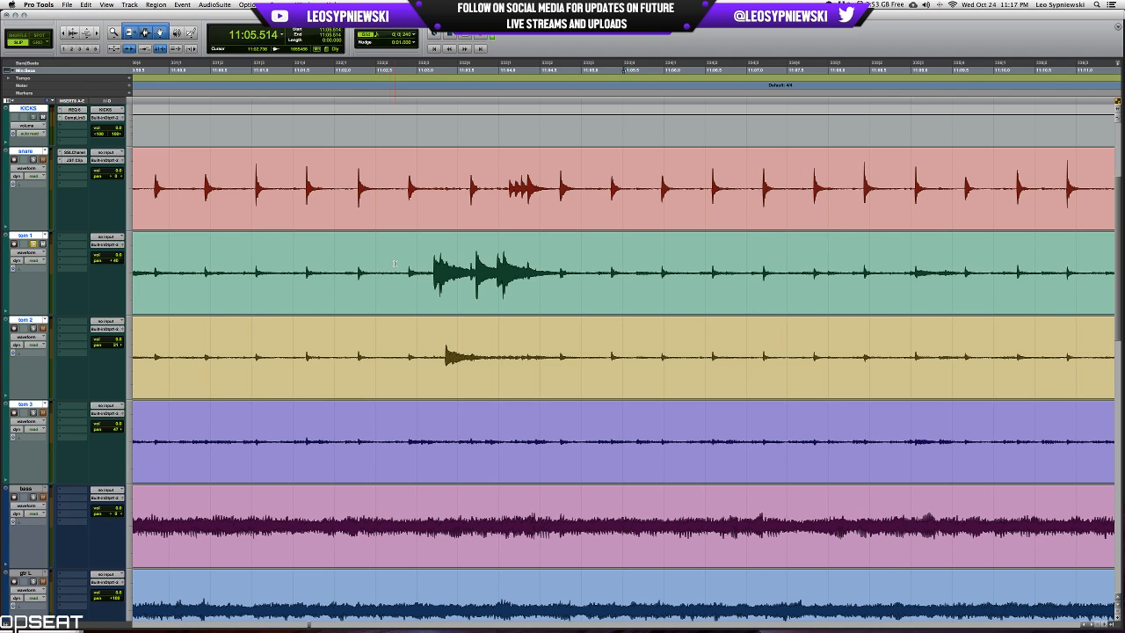
pyautogui.click(591, 249)
pyautogui.doubleClick(591, 249)
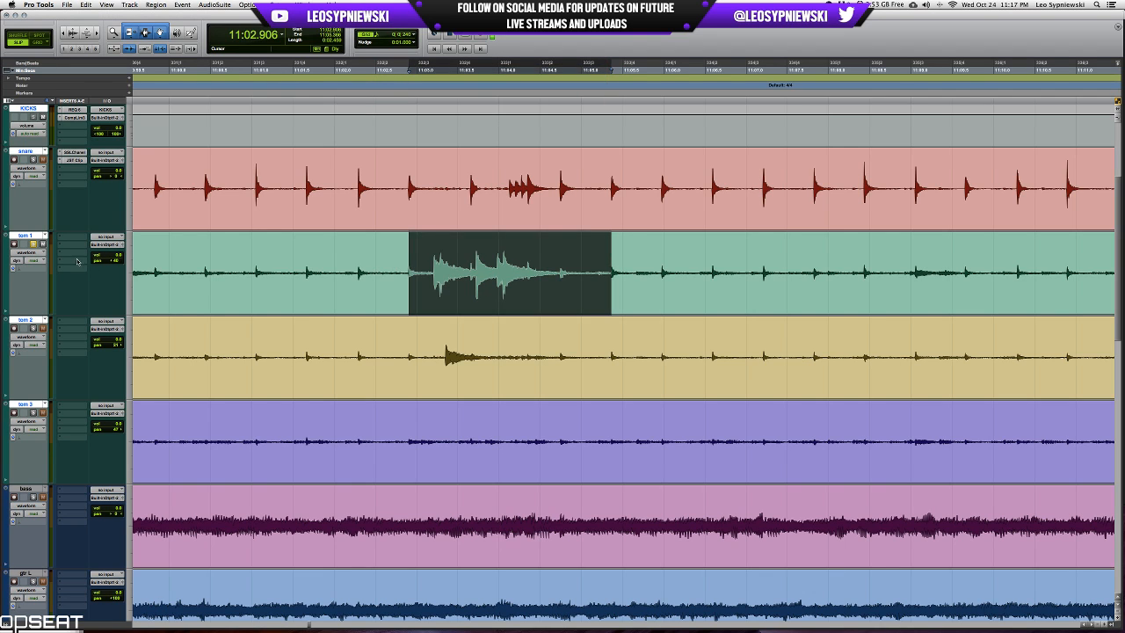
pyautogui.press('space')
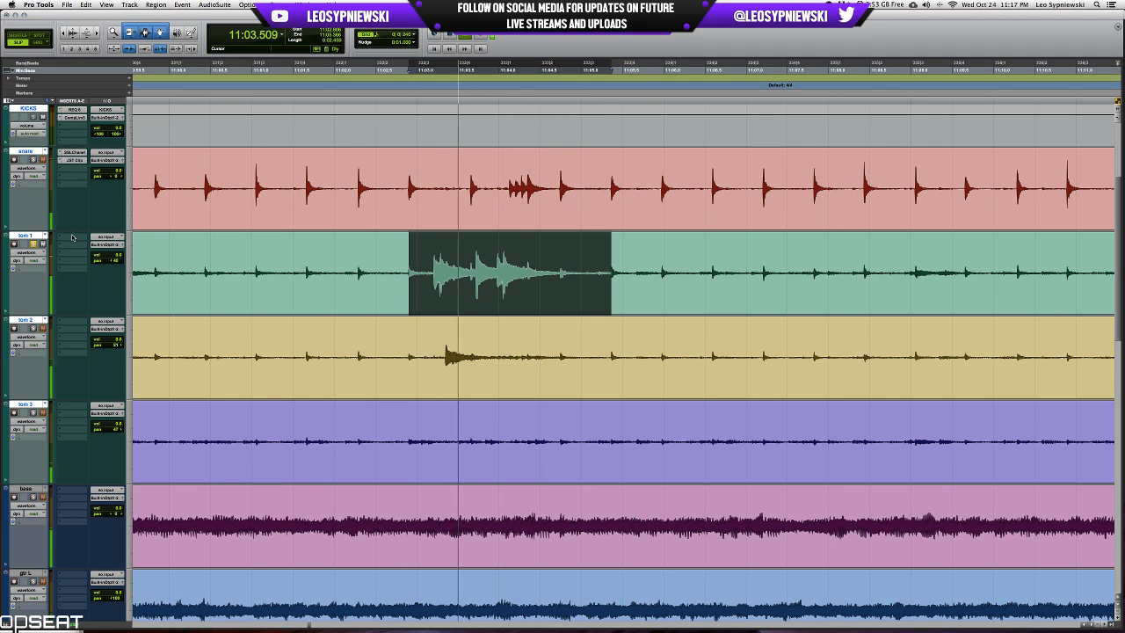
pyautogui.press('space')
# Add REQ 6 to tom 1's first insert slot and make a wide cut with band 3 while the fill plays.
pyautogui.click(71, 237)
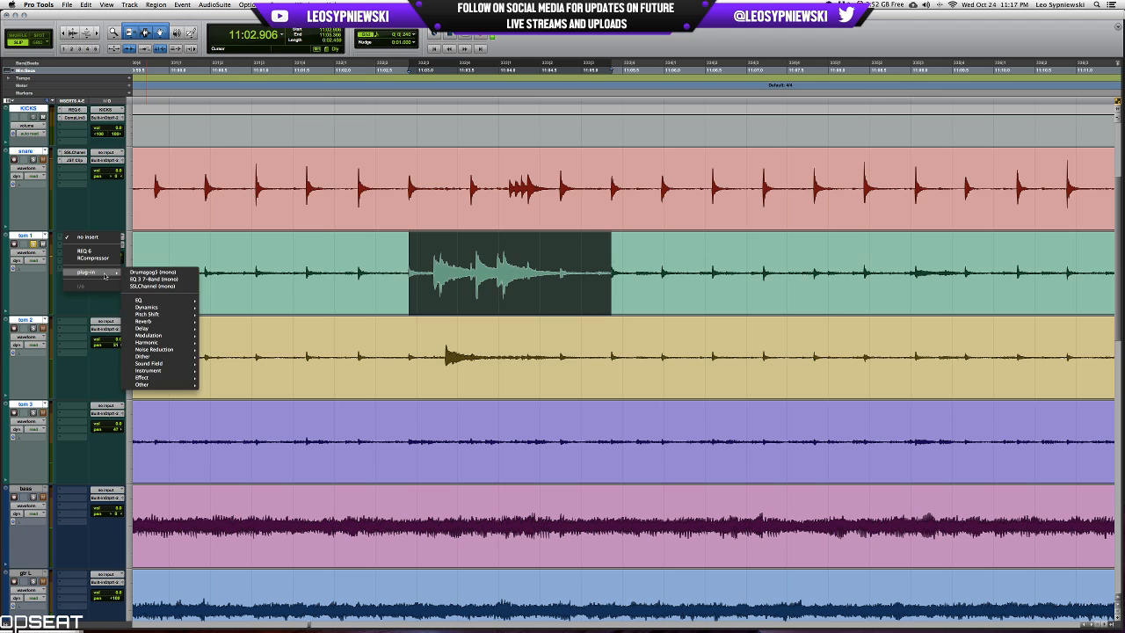
pyautogui.click(103, 251)
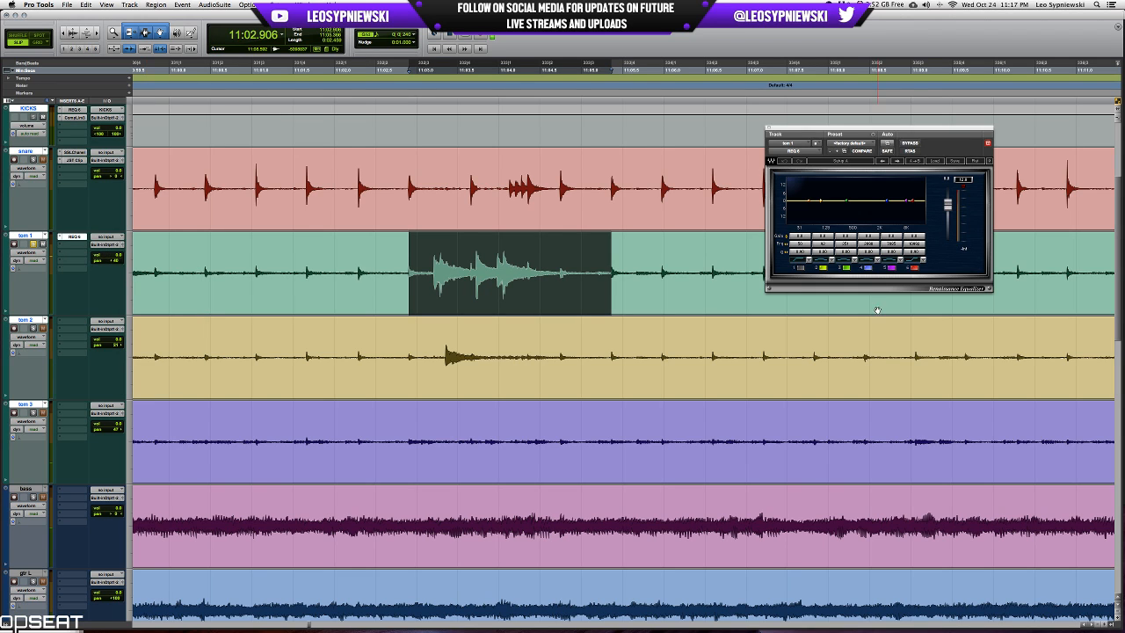
pyautogui.moveTo(846, 236); pyautogui.dragTo(846, 206)
pyautogui.press('space')
pyautogui.moveTo(847, 245)
pyautogui.mouseDown()
pyautogui.moveTo(847, 228)
pyautogui.moveTo(845, 261)
pyautogui.moveTo(845, 245)
pyautogui.mouseUp()
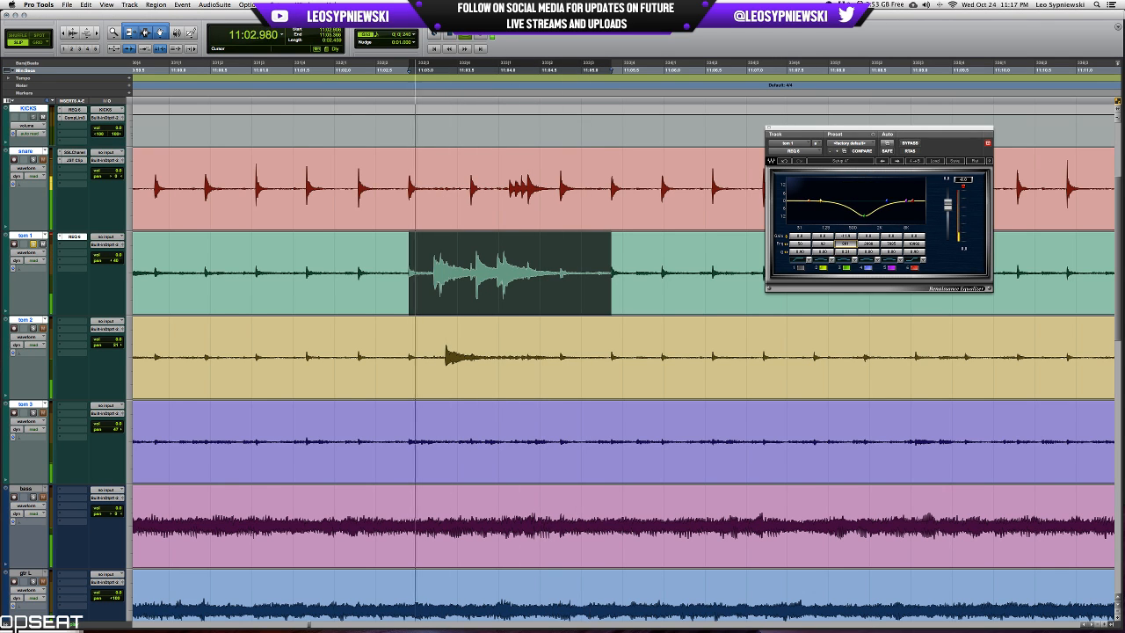
pyautogui.press('space')
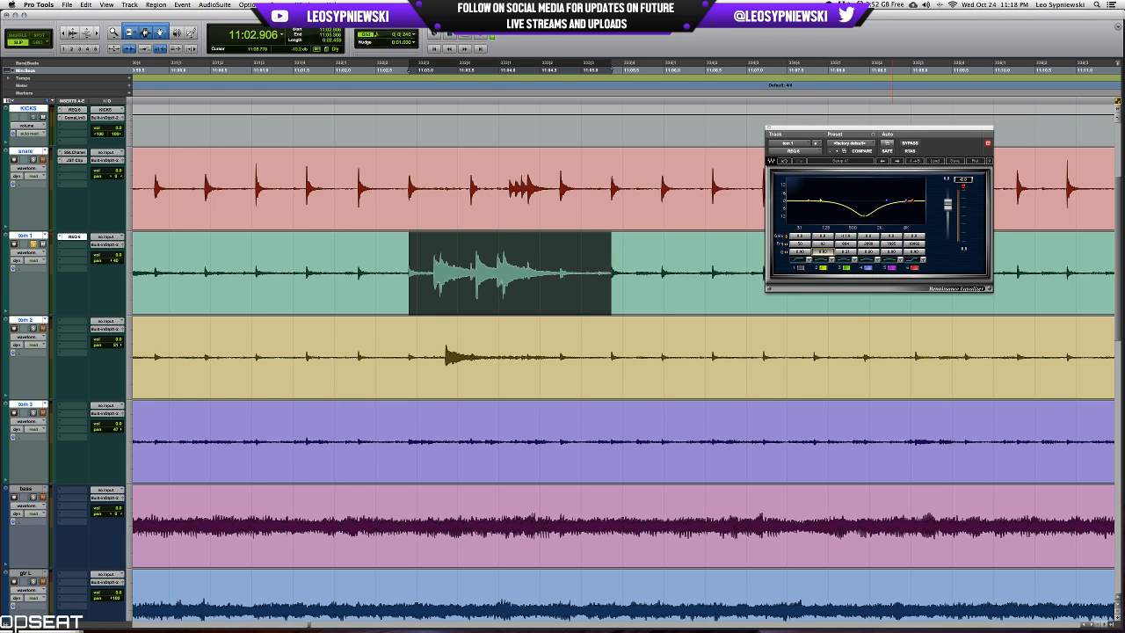
# Narrow band 2 of tom 1's REQ 6, sweep it boosted through the low mids, and turn it into a cut.
pyautogui.moveTo(828, 242)
pyautogui.mouseDown()
pyautogui.moveTo(825, 253)
pyautogui.moveTo(827, 238)
pyautogui.mouseUp()
pyautogui.press('space')
pyautogui.moveTo(849, 187); pyautogui.dragTo(845, 184)
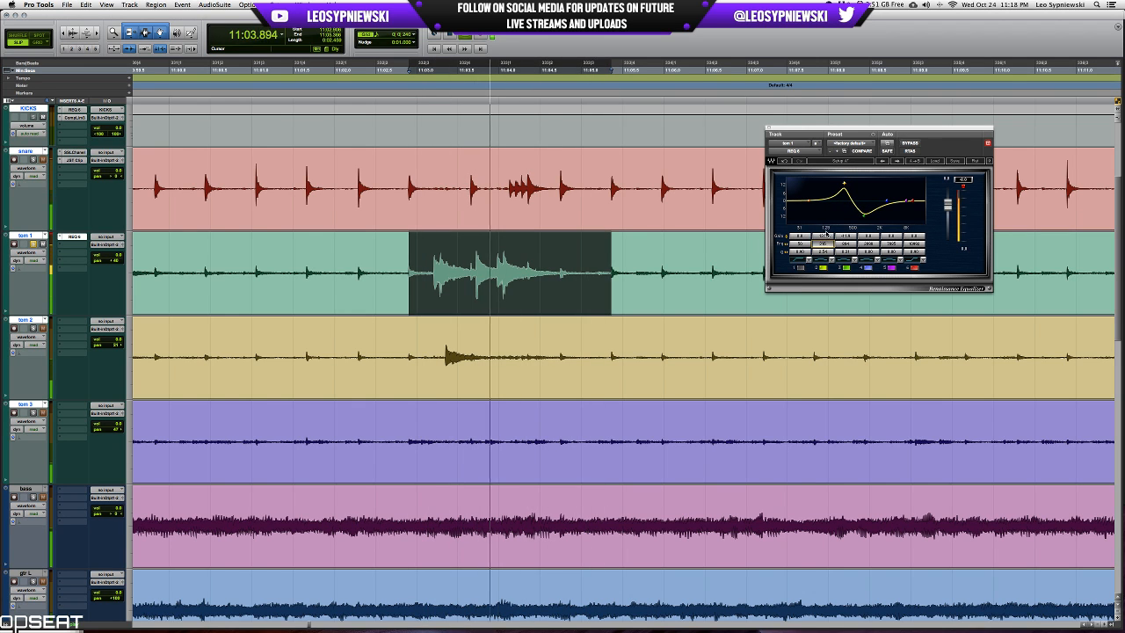
pyautogui.moveTo(830, 237); pyautogui.dragTo(830, 260)
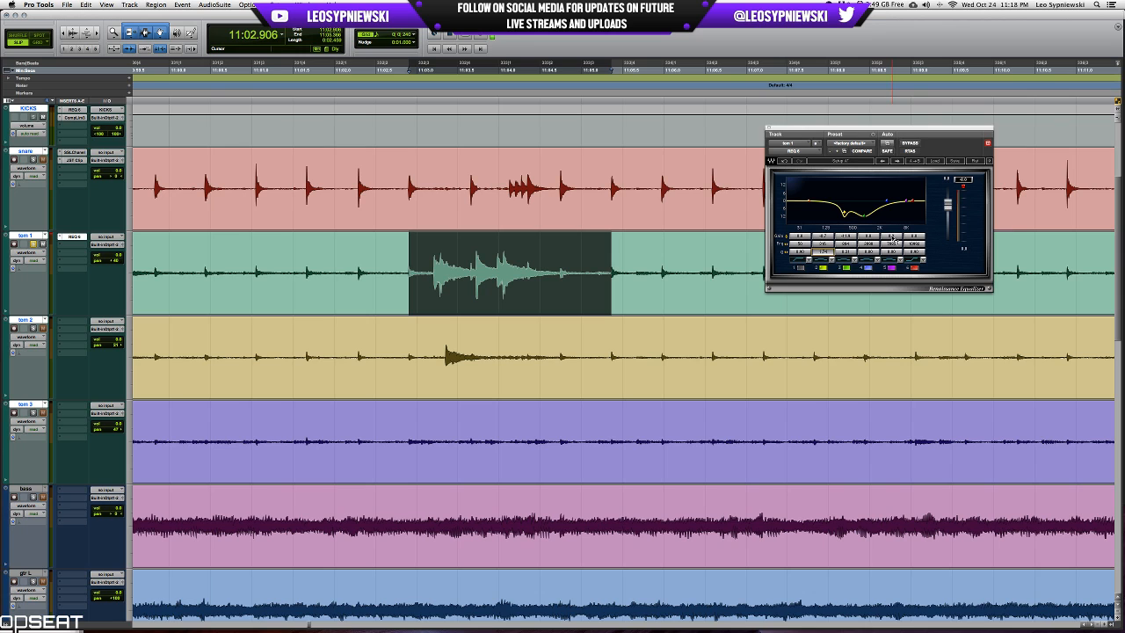
# Boost the upper frequencies of tom 1 with band 5 of REQ 6 while the fill plays.
pyautogui.press('space')
pyautogui.moveTo(891, 237); pyautogui.dragTo(891, 216)
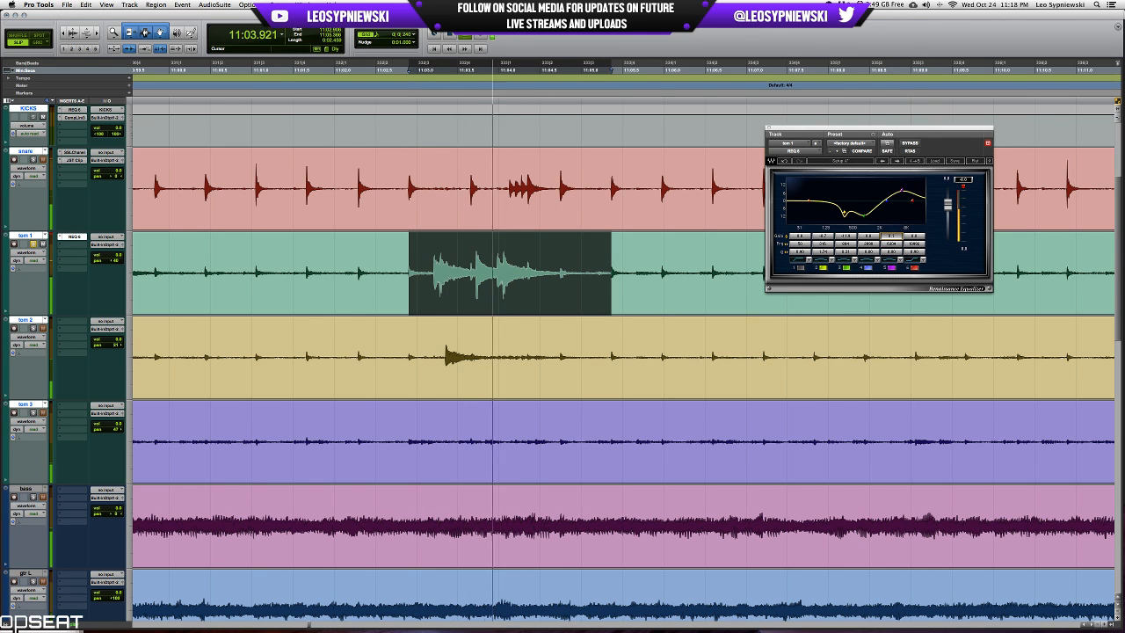
pyautogui.press('space')
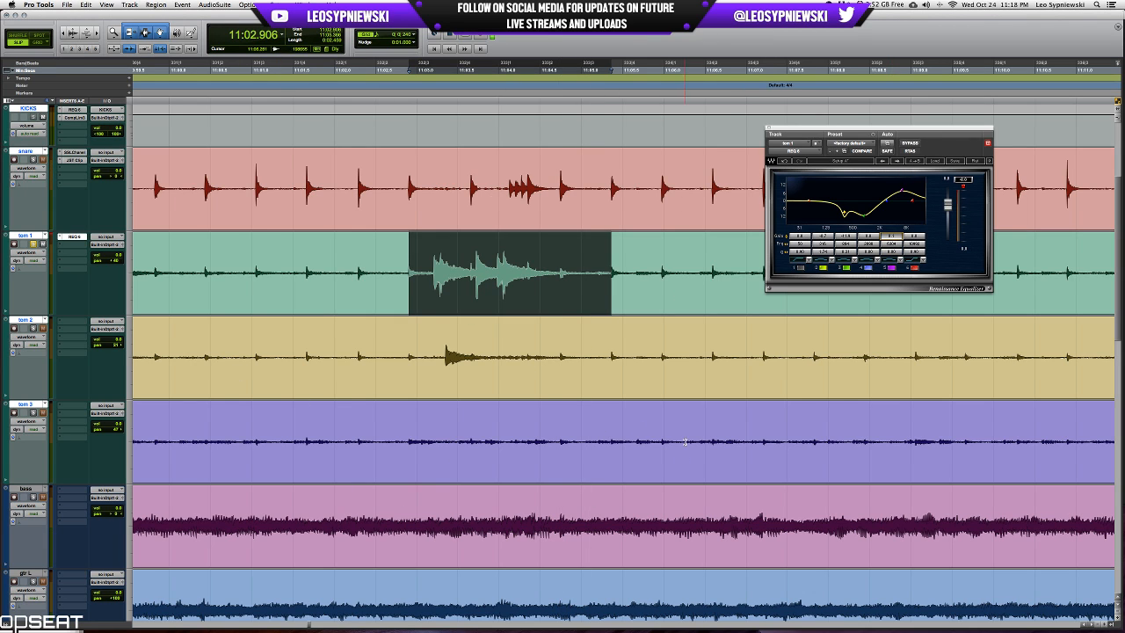
# Add the mono Compressor/Limiter Dyn 3 to tom 1's second insert slot and move its window clear of the fill.
pyautogui.click(74, 243)
pyautogui.moveTo(88, 279)
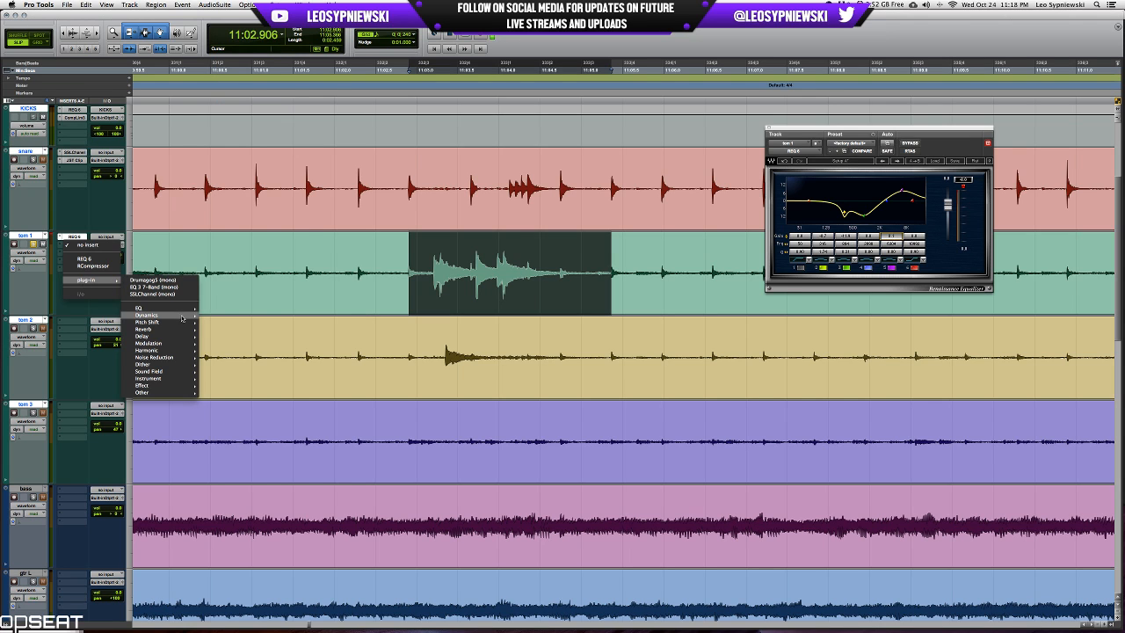
pyautogui.moveTo(182, 318)
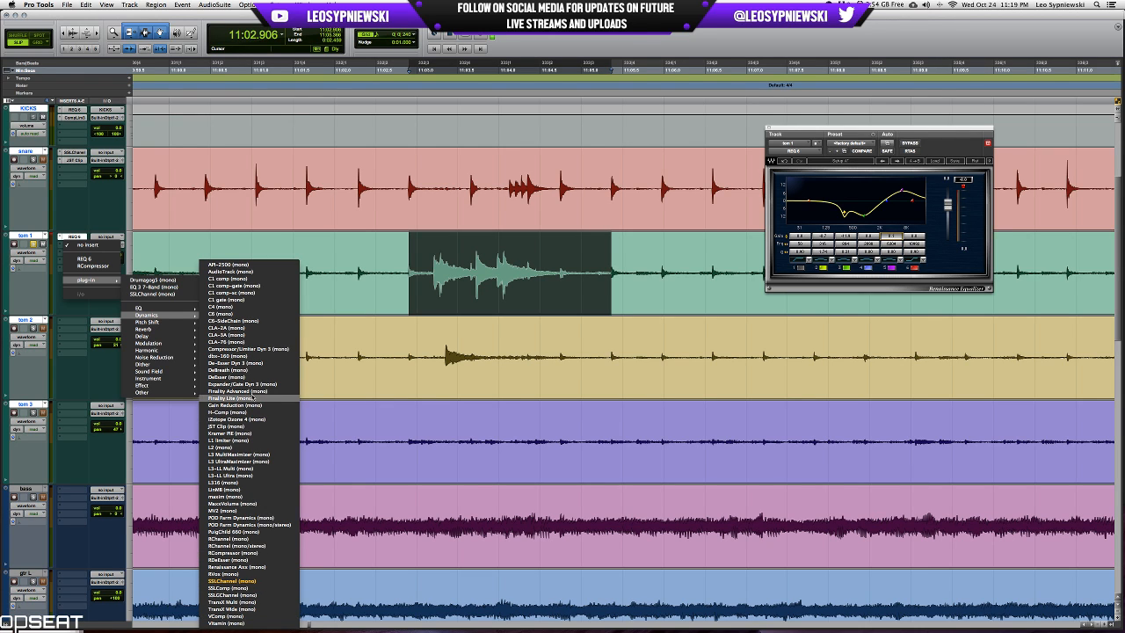
pyautogui.click(275, 349)
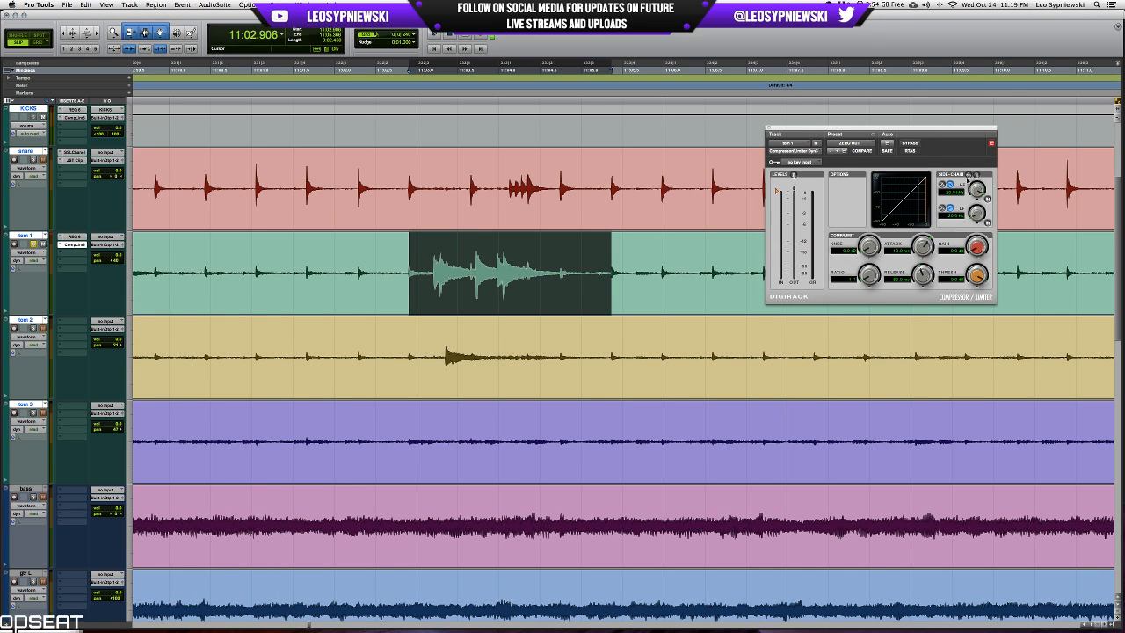
pyautogui.moveTo(970, 132); pyautogui.dragTo(863, 246)
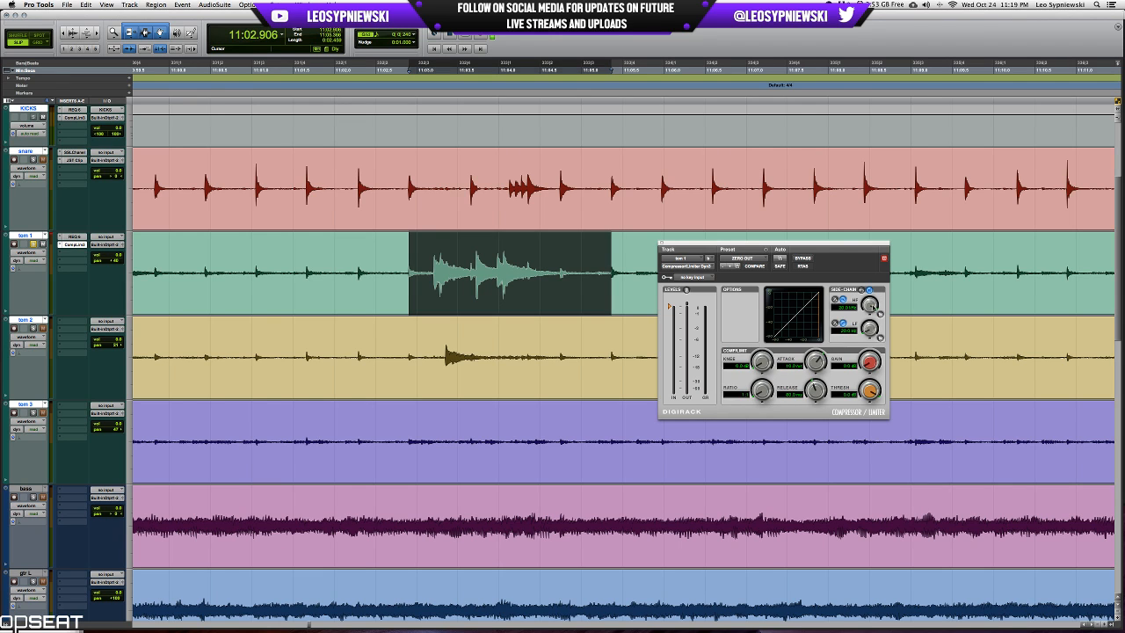
# Enable the compressor's low-frequency side-chain filter and raise its frequency while auditioning the tom 1 fill.
pyautogui.press('space')
pyautogui.click(880, 338)
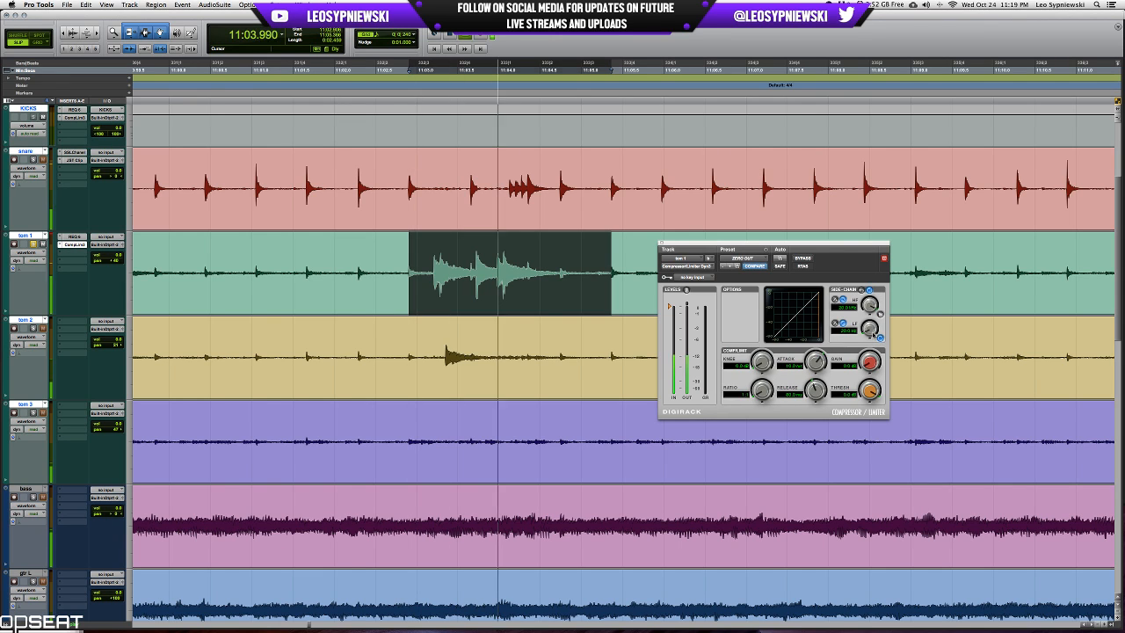
pyautogui.moveTo(868, 330); pyautogui.dragTo(868, 322)
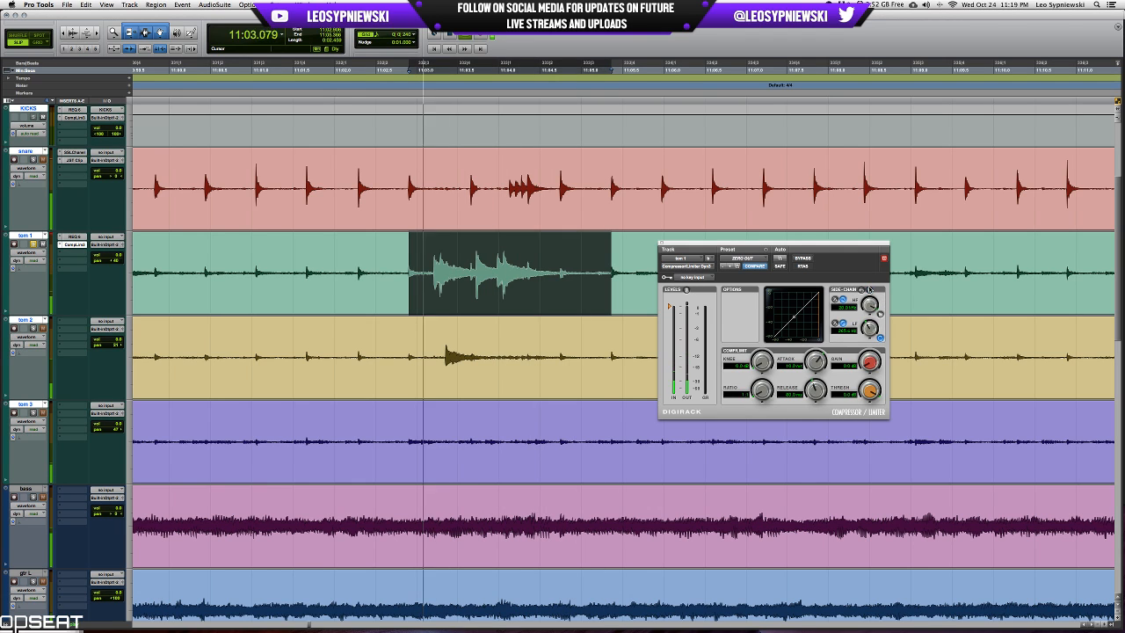
pyautogui.press('space')
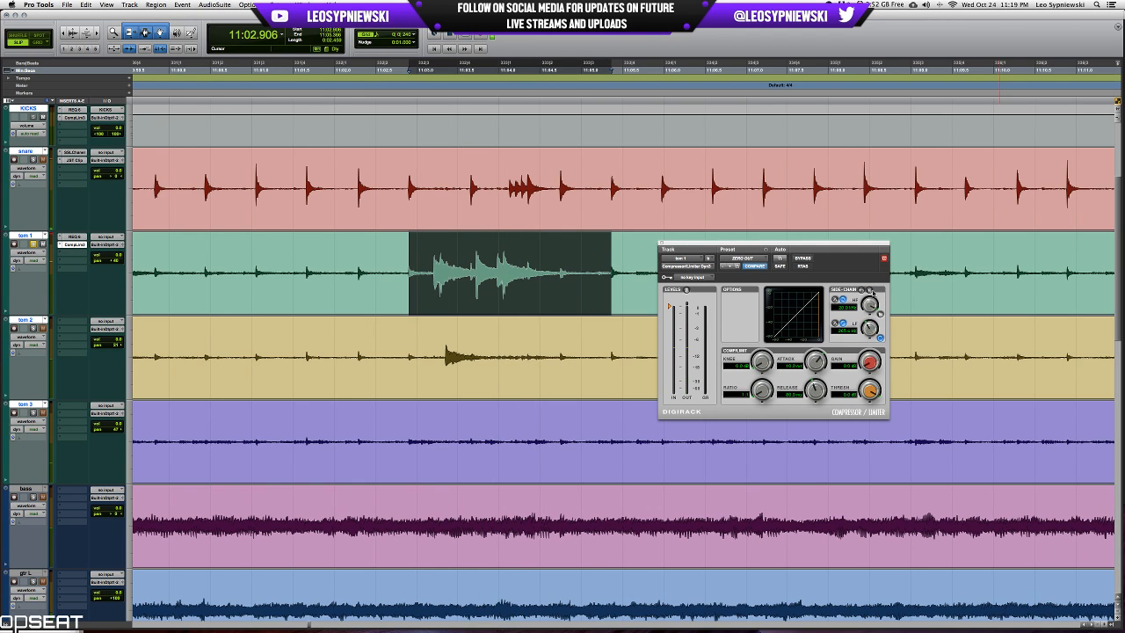
pyautogui.press('space')
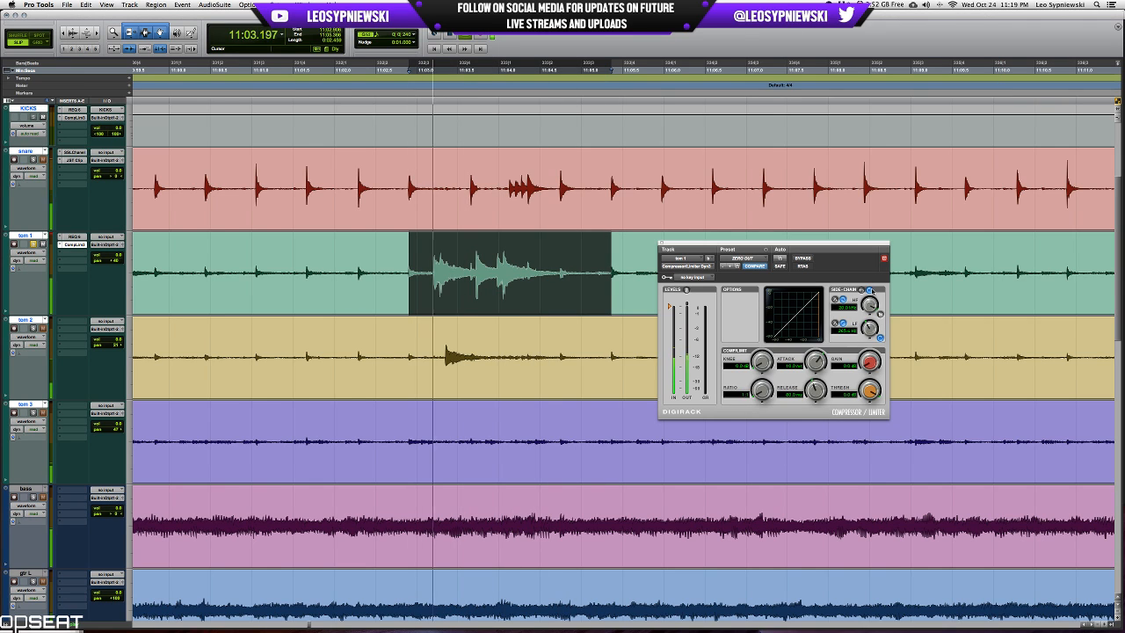
pyautogui.press('space')
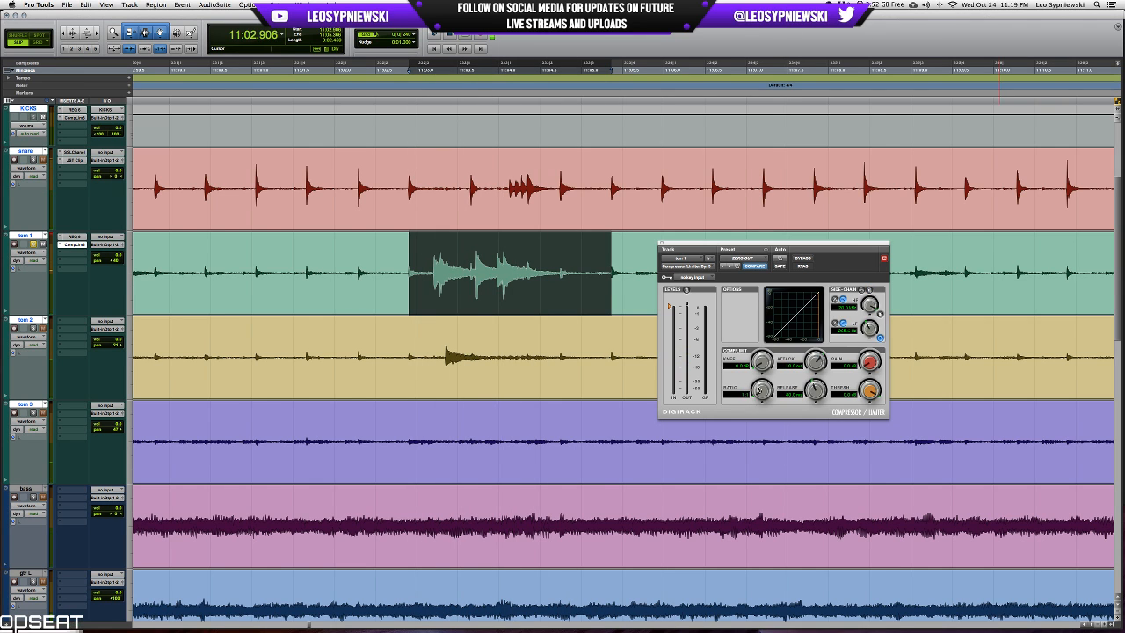
# Set tom 1's compressor to a 3.9:1 ratio, 5.0 ms release and 10.0 us attack, and lower the threshold below the hits.
pyautogui.moveTo(757, 390); pyautogui.dragTo(782, 366)
pyautogui.moveTo(873, 388); pyautogui.dragTo(868, 419)
pyautogui.moveTo(815, 391); pyautogui.dragTo(805, 429)
pyautogui.moveTo(819, 358); pyautogui.dragTo(816, 368)
pyautogui.hscroll(-1, 816, 367)
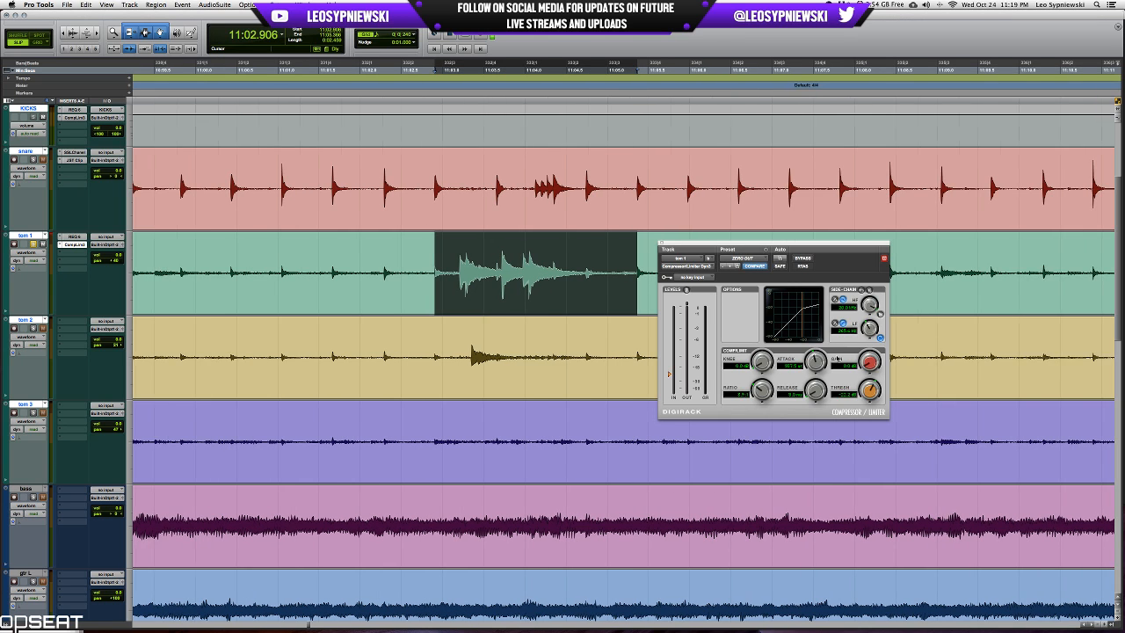
pyautogui.hscroll(2, 838, 359)
pyautogui.scroll(-1, 836, 360)
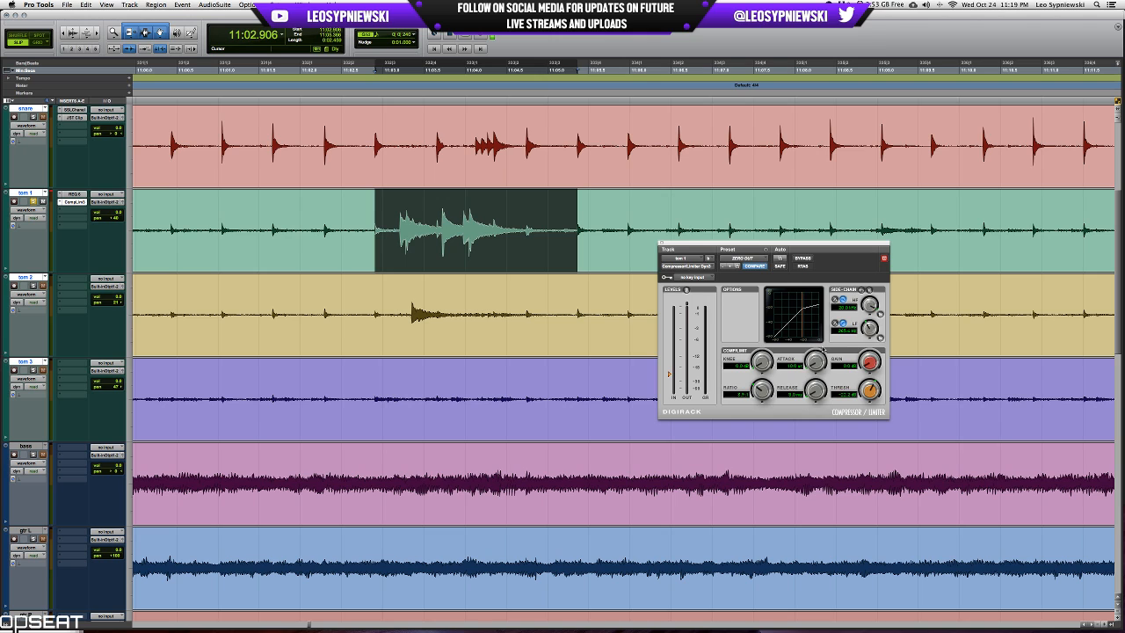
# Raise the compressor's threshold for lighter compression and retune the low-frequency side-chain filter while the tom 1 fill plays.
pyautogui.press('space')
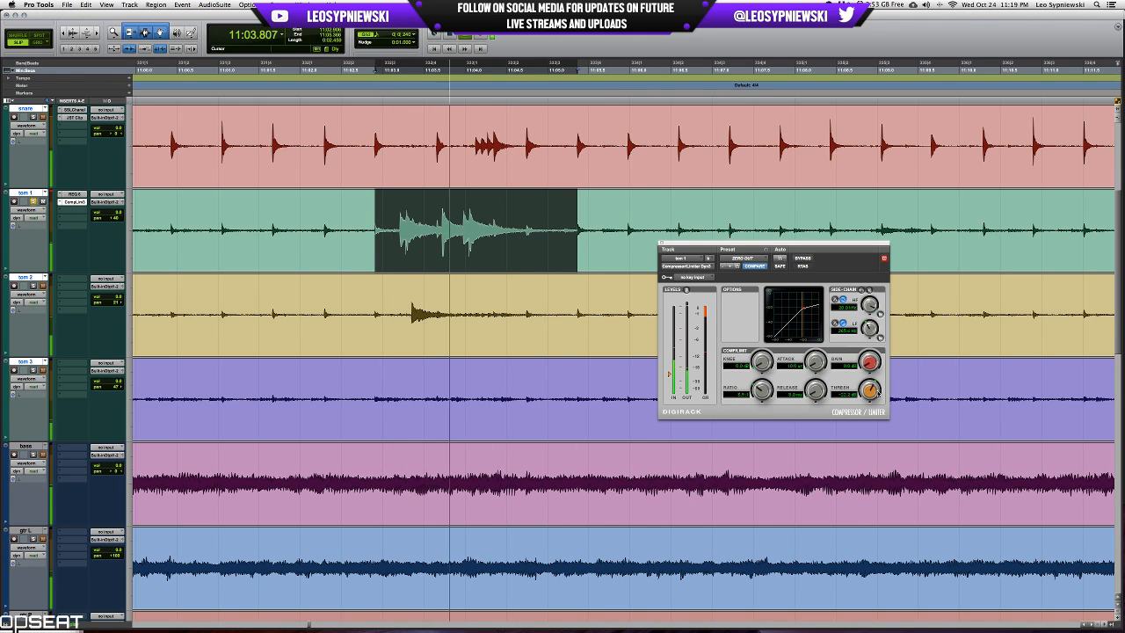
pyautogui.press('space')
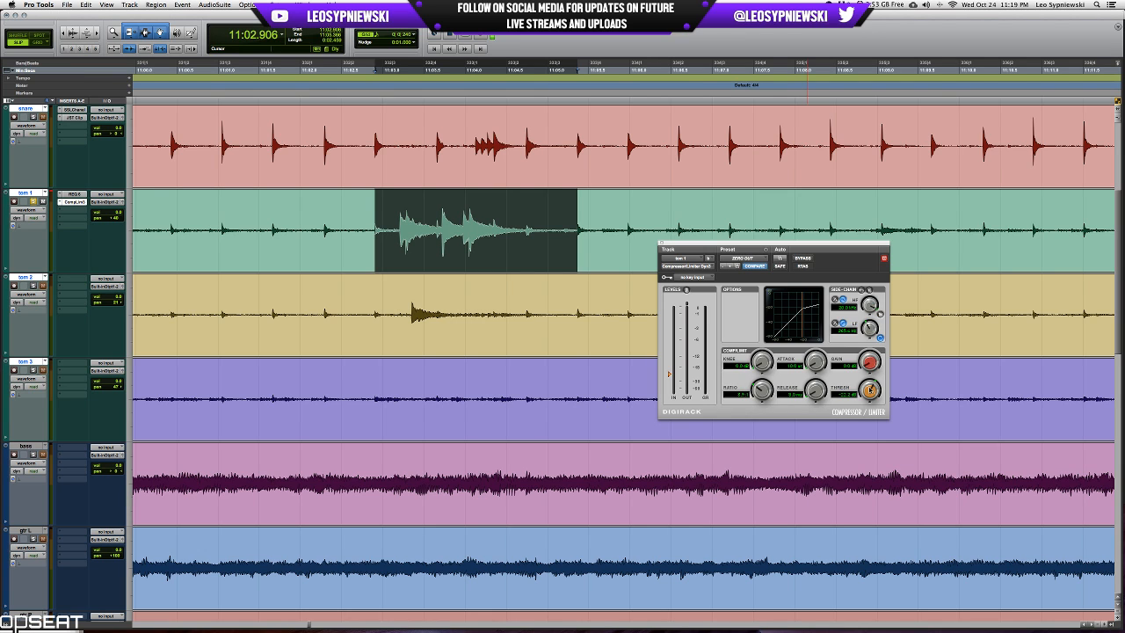
pyautogui.press('space')
pyautogui.moveTo(870, 390); pyautogui.dragTo(872, 387)
pyautogui.press('space')
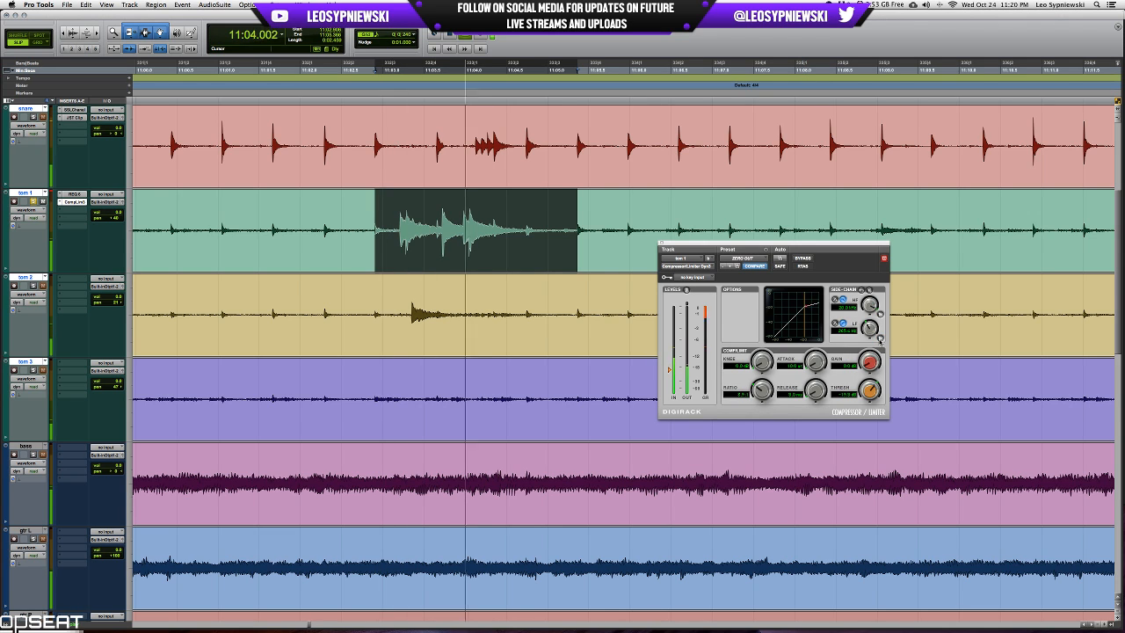
pyautogui.click(880, 340)
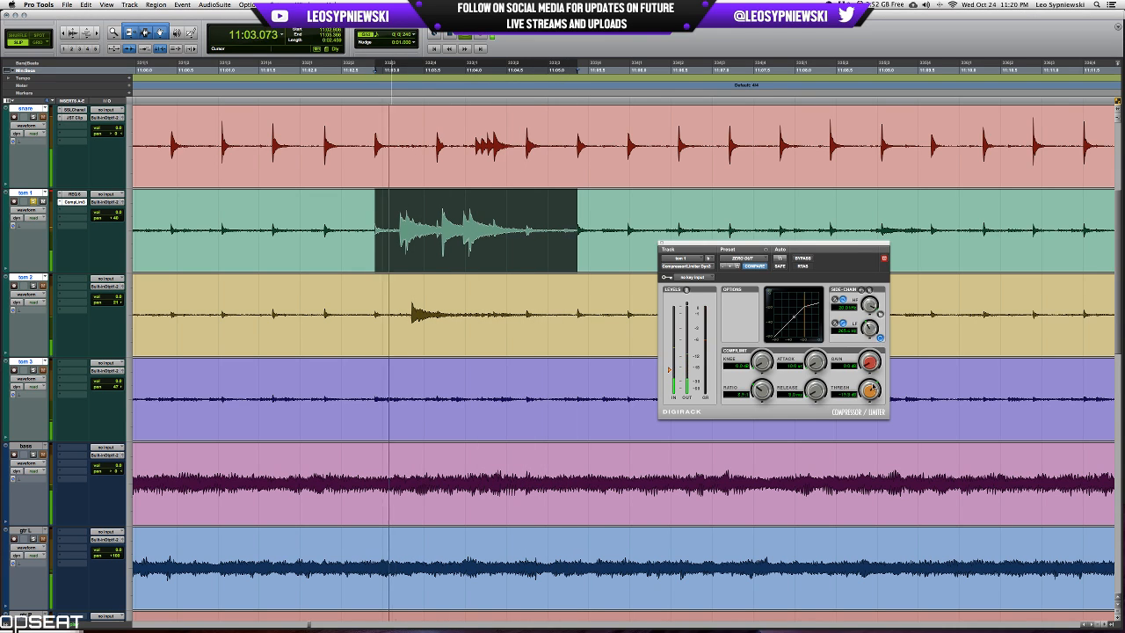
pyautogui.moveTo(871, 395); pyautogui.dragTo(872, 389)
pyautogui.press('space')
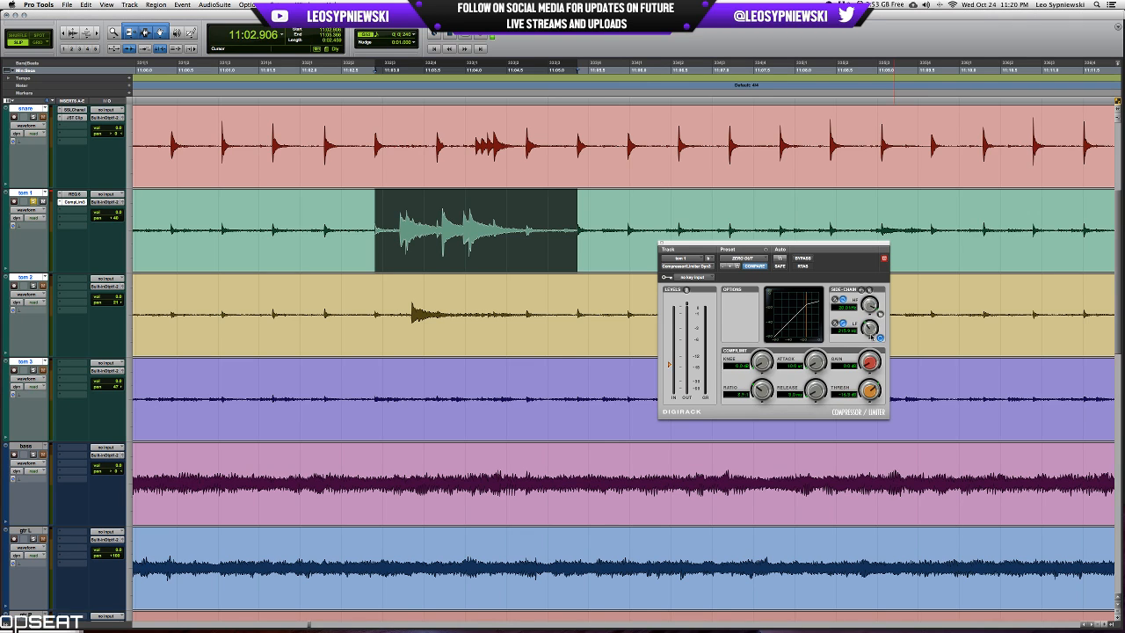
# Compare the tom 1 fill with the compressor bypassed and active during playback, leaving the compressor active.
pyautogui.press('space')
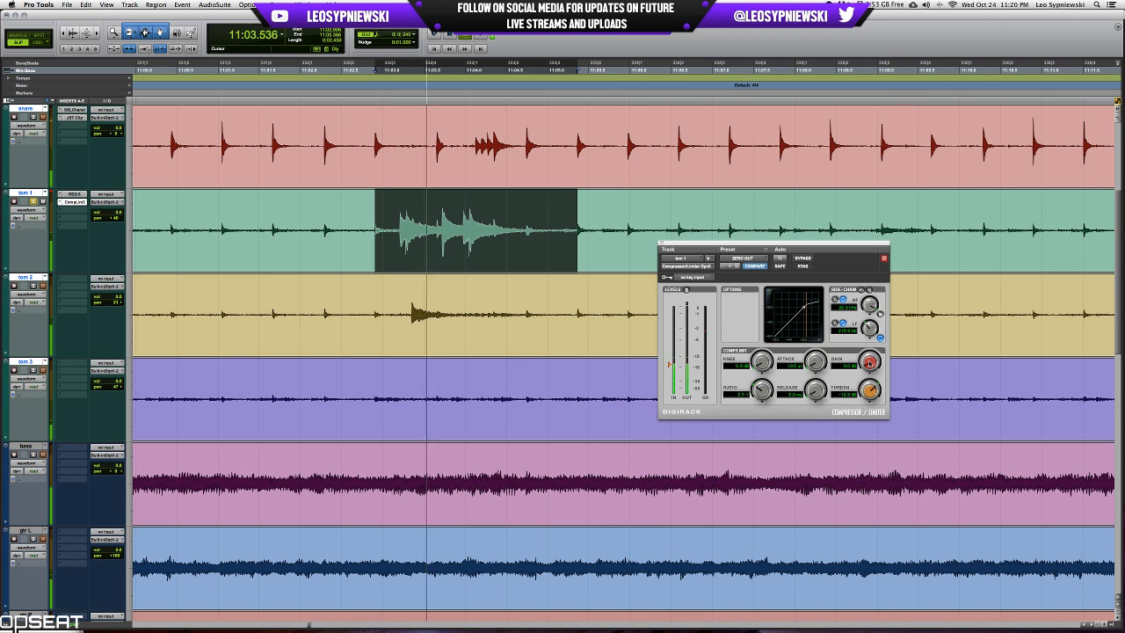
pyautogui.click(802, 259)
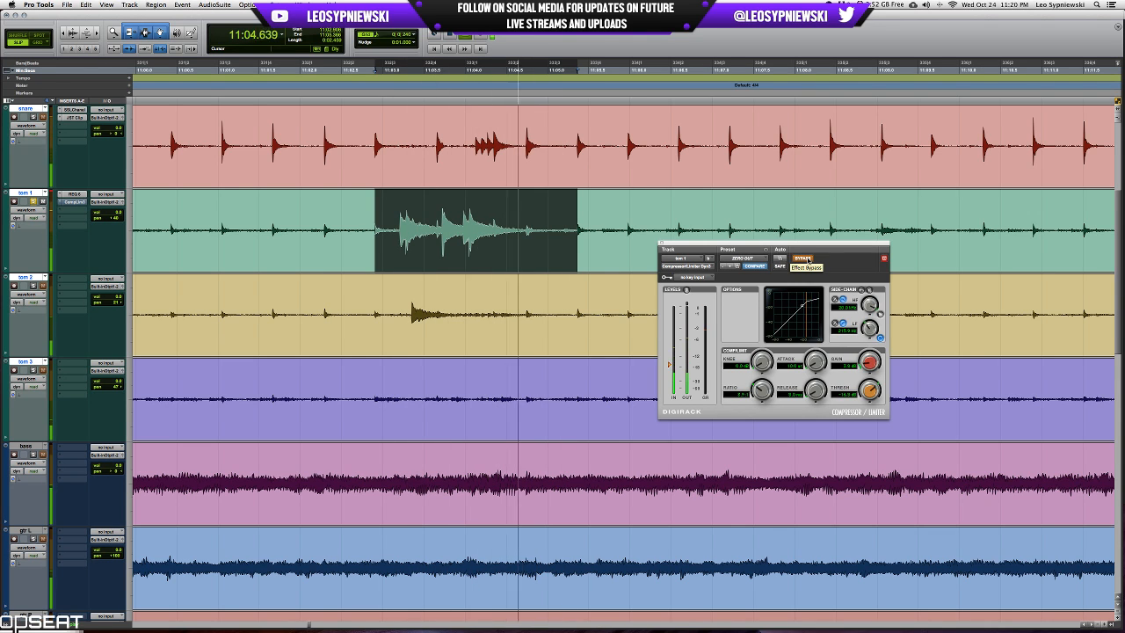
pyautogui.click(804, 258)
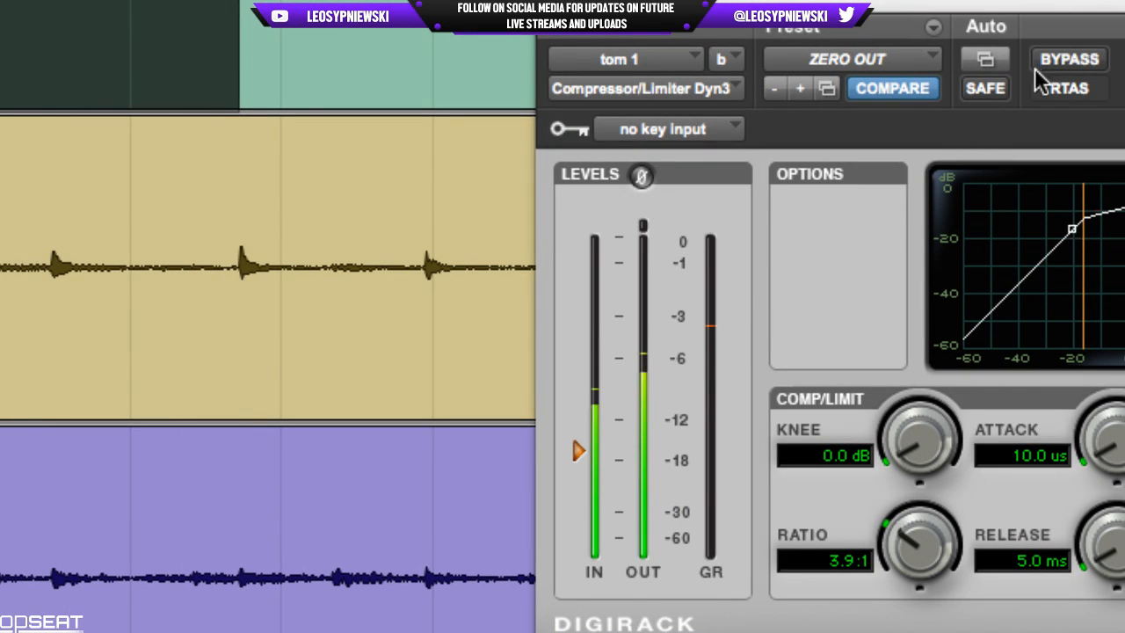
pyautogui.click(1053, 55)
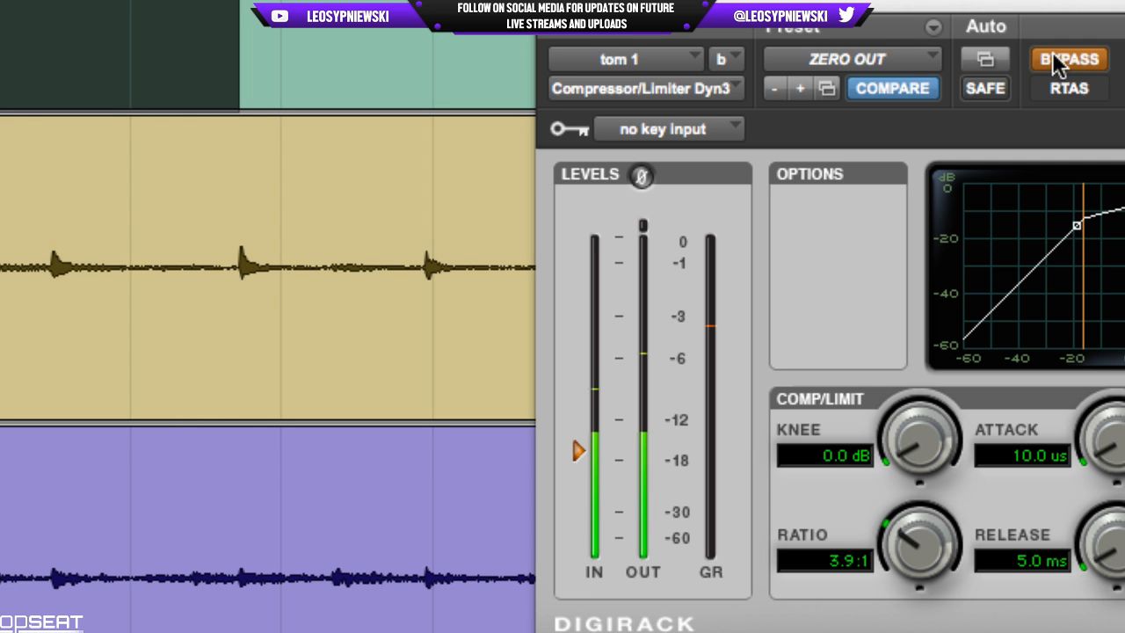
pyautogui.click(1053, 54)
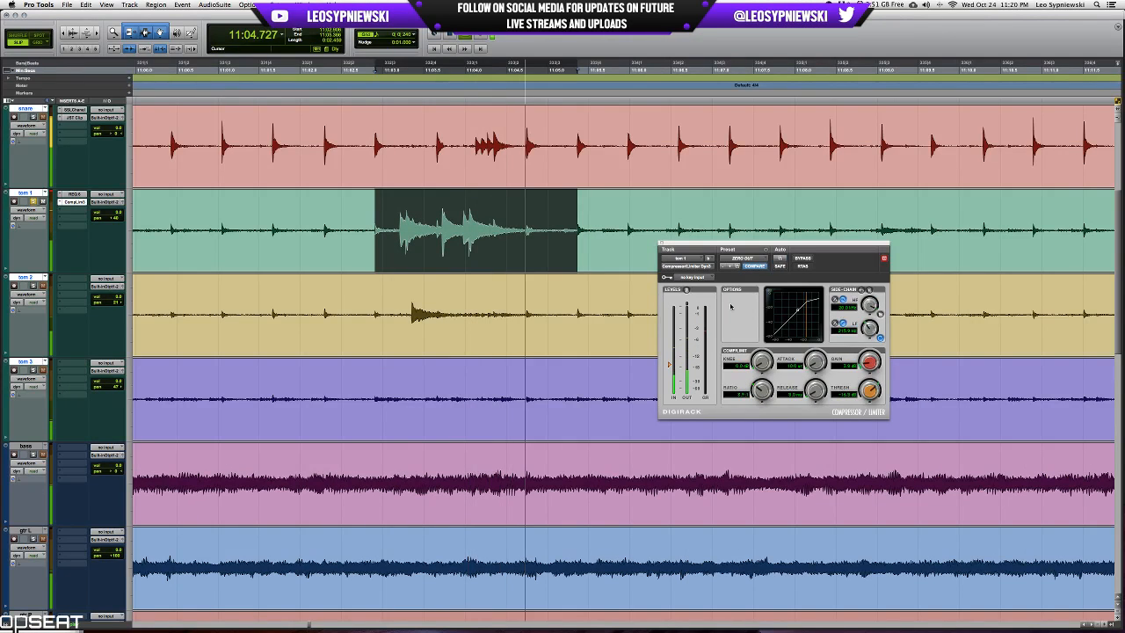
pyautogui.press('space')
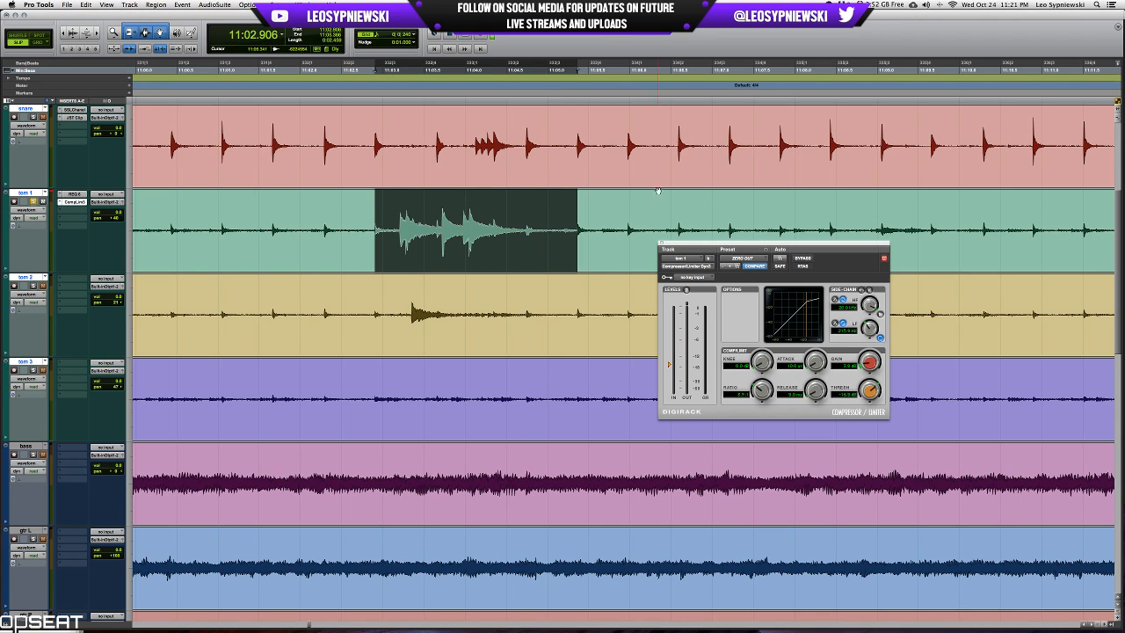
pyautogui.moveTo(712, 246); pyautogui.dragTo(700, 275)
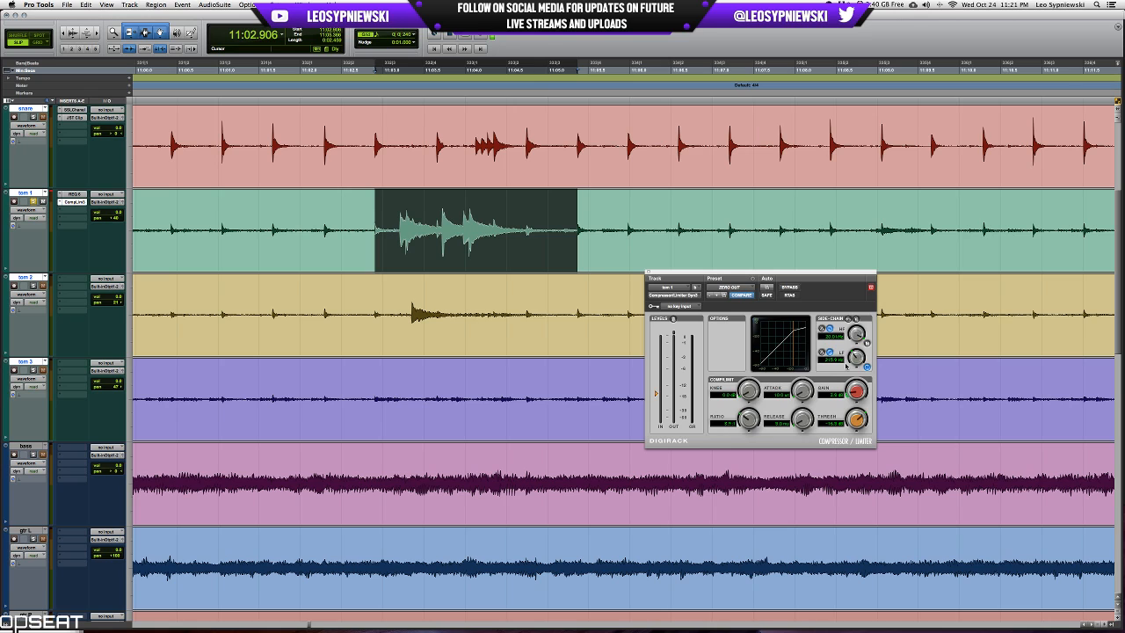
# Enable the lowest band as a low cut in tom 1's REQ 6, set its Q to 1.41 and compare it during playback.
pyautogui.click(74, 193)
pyautogui.press('space')
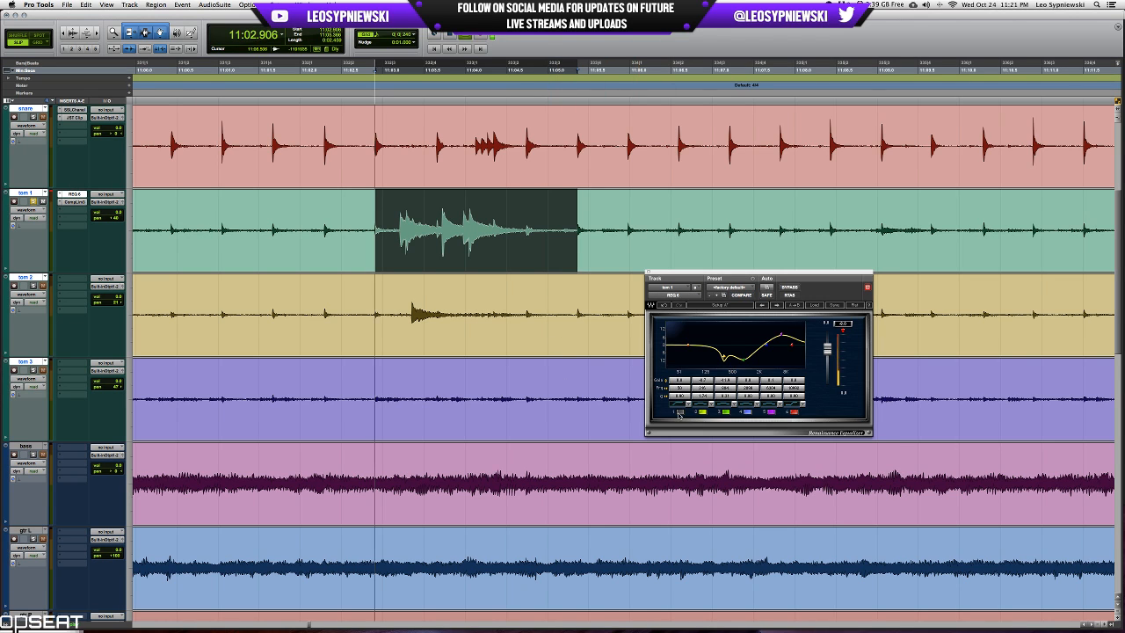
pyautogui.click(679, 412)
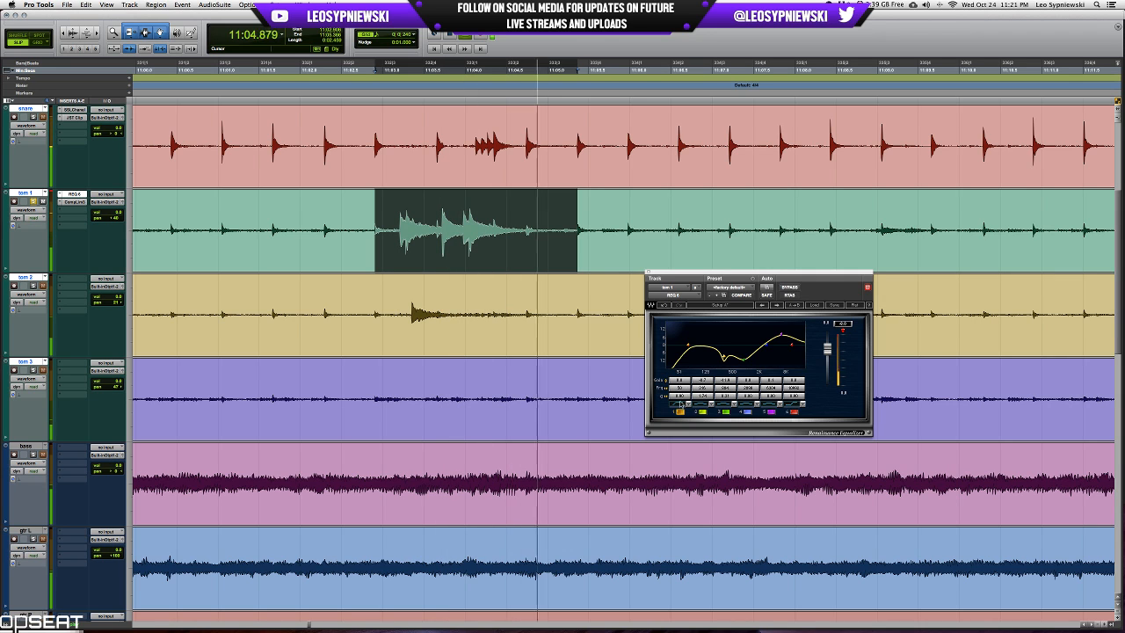
pyautogui.click(682, 396)
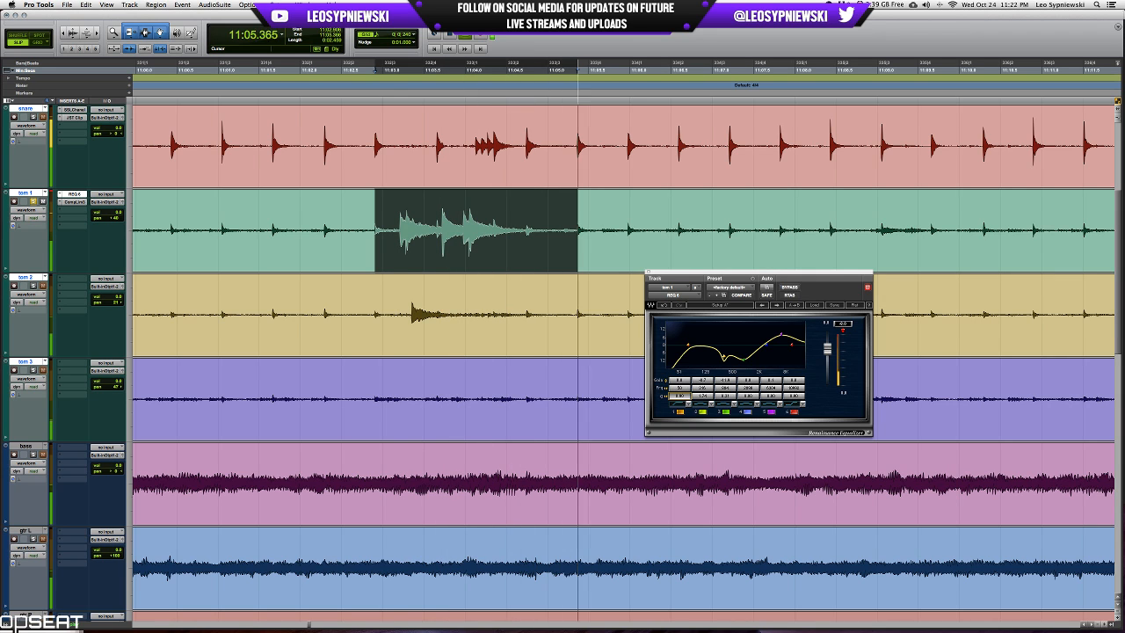
pyautogui.click(680, 412)
pyautogui.click(681, 412)
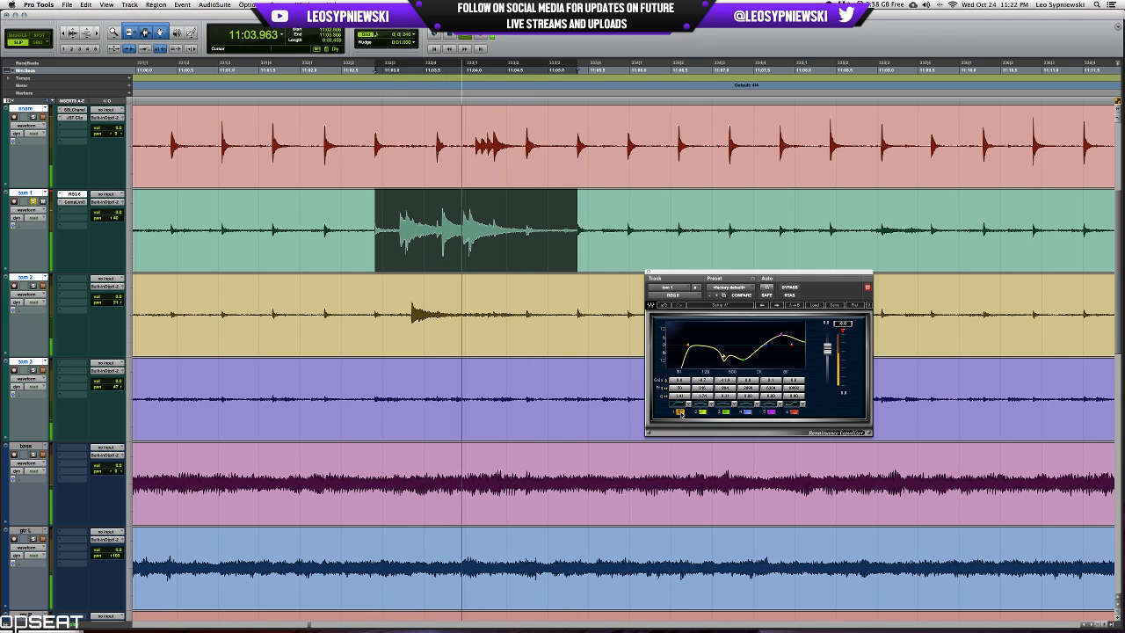
pyautogui.press('space')
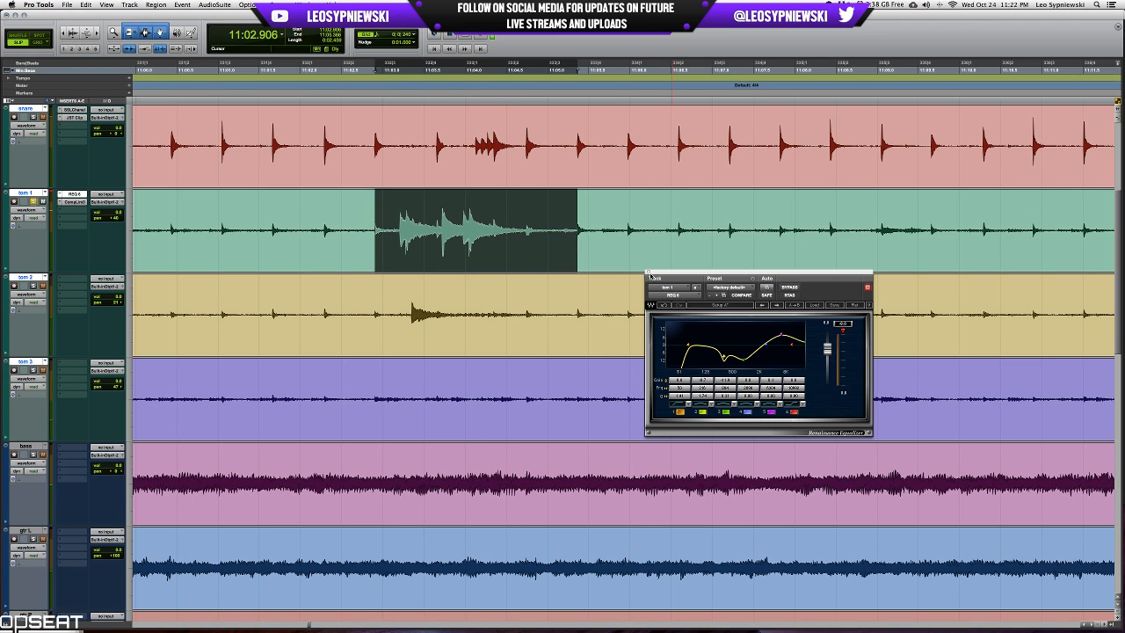
pyautogui.click(649, 274)
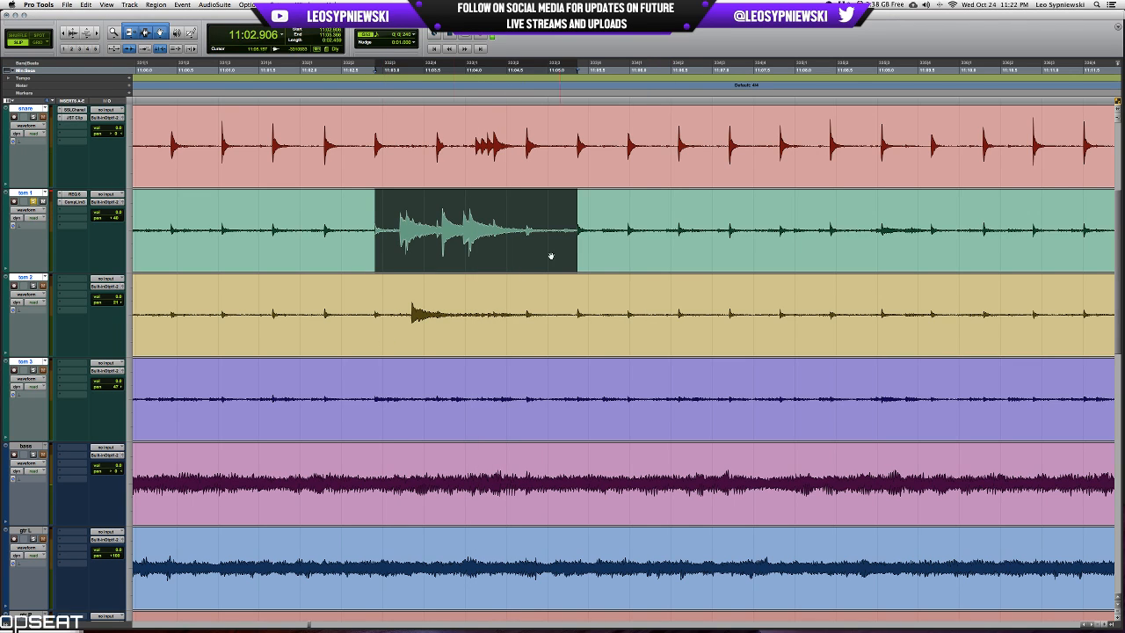
# Raise the low-cut frequency in tom 1's REQ 6 slightly, audition the fill and close the equalizer.
pyautogui.click(73, 194)
pyautogui.moveTo(680, 388); pyautogui.dragTo(688, 388)
pyautogui.press('space')
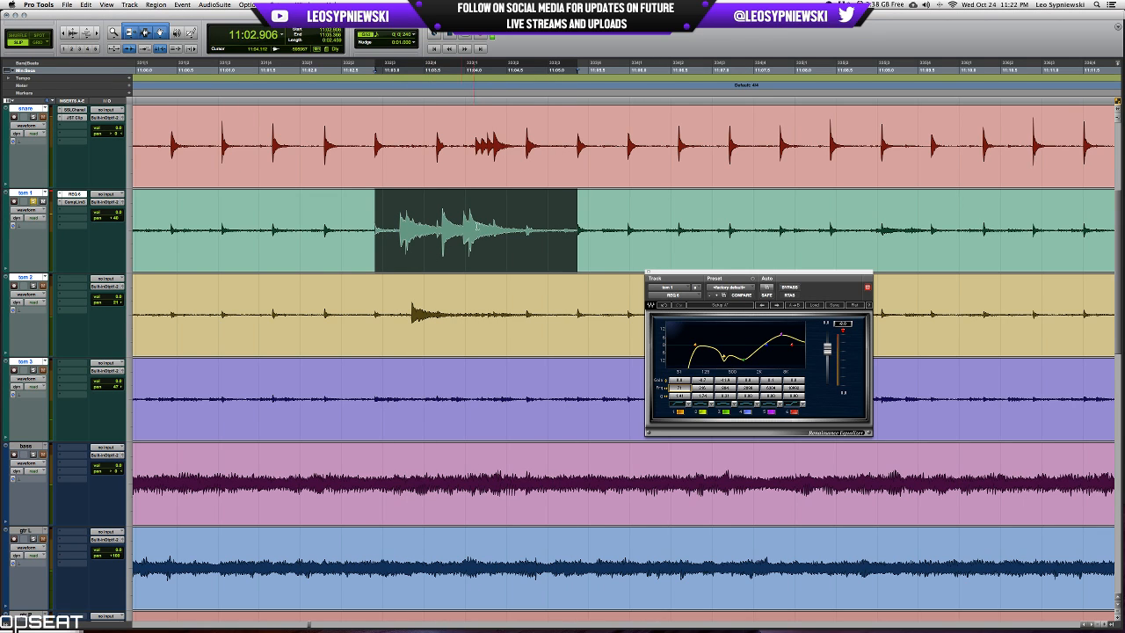
pyautogui.click(649, 273)
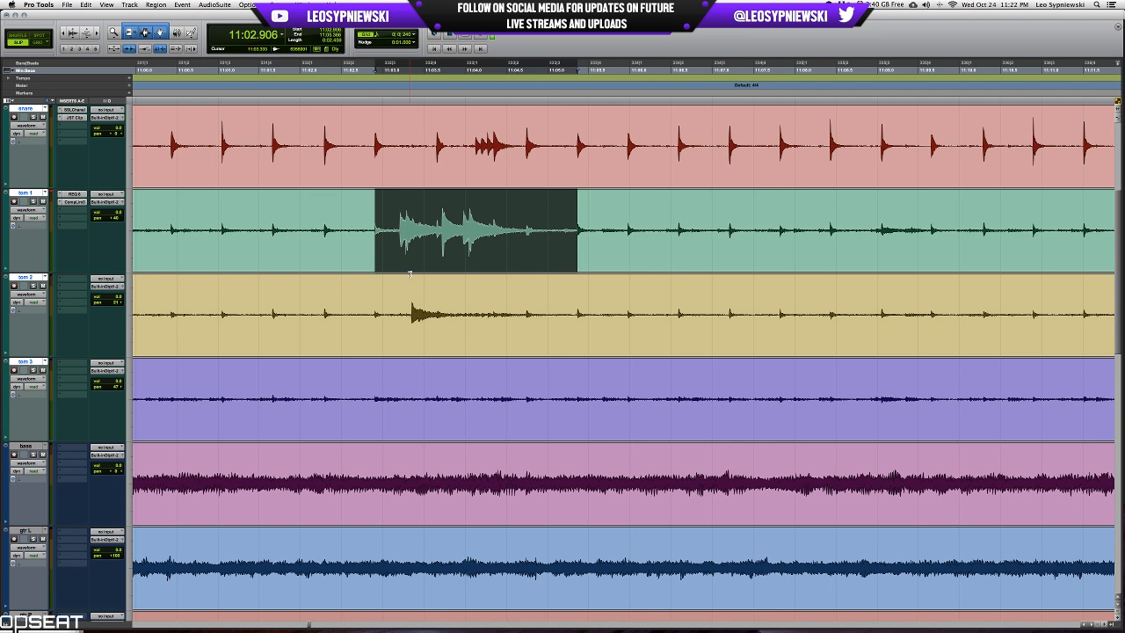
# Select the tom 2 hits in the next drum fill, from 11:13.504 to the following snare hit.
pyautogui.hscroll(3, 410, 273)
pyautogui.scroll(-4, 409, 273)
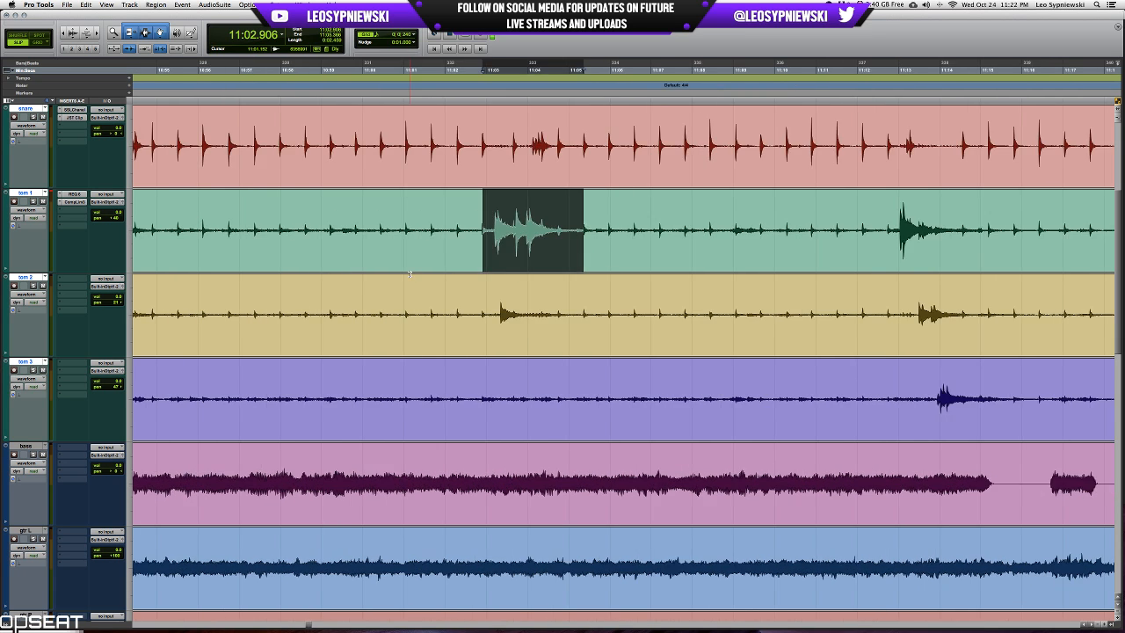
pyautogui.click(766, 297)
pyautogui.scroll(3, 766, 297)
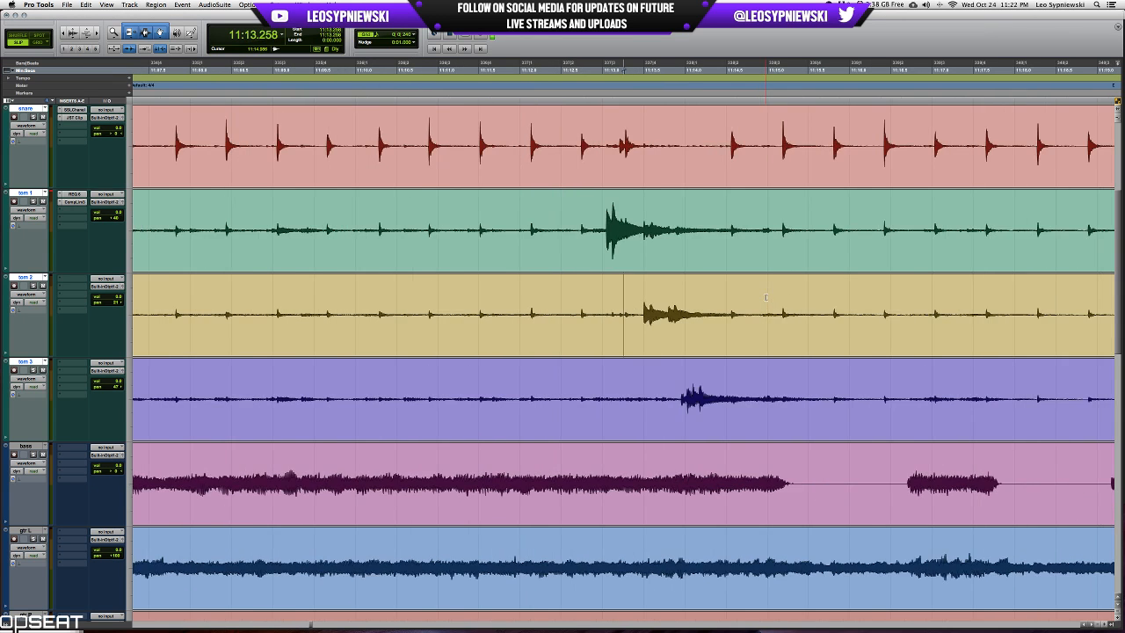
pyautogui.click(644, 299)
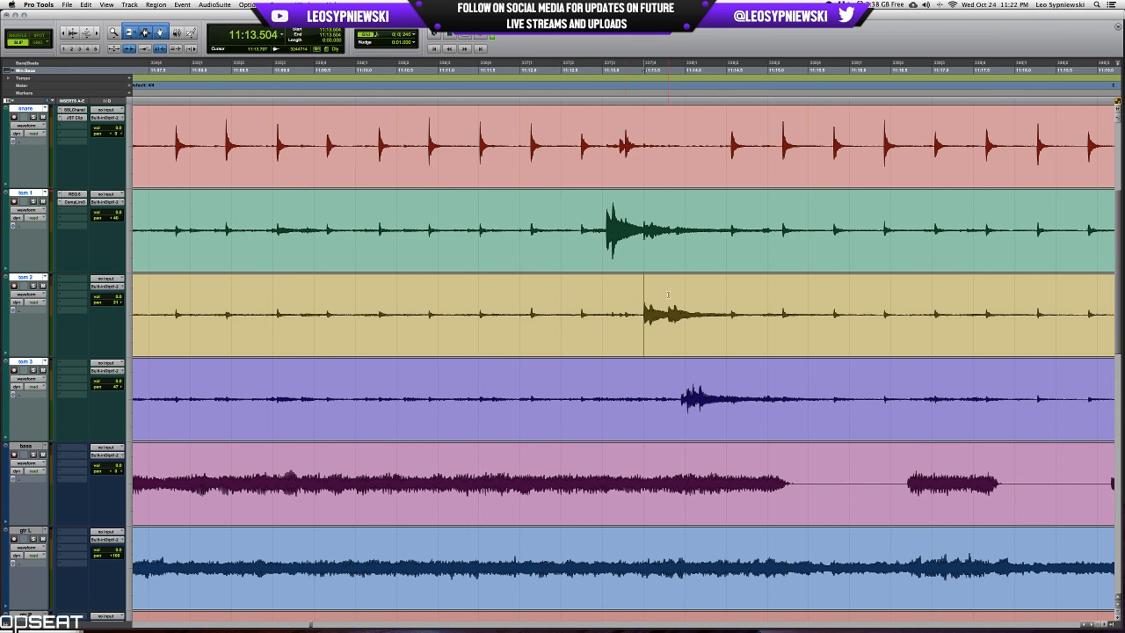
pyautogui.keyDown('shift'); pyautogui.click(731, 300); pyautogui.keyUp('shift')
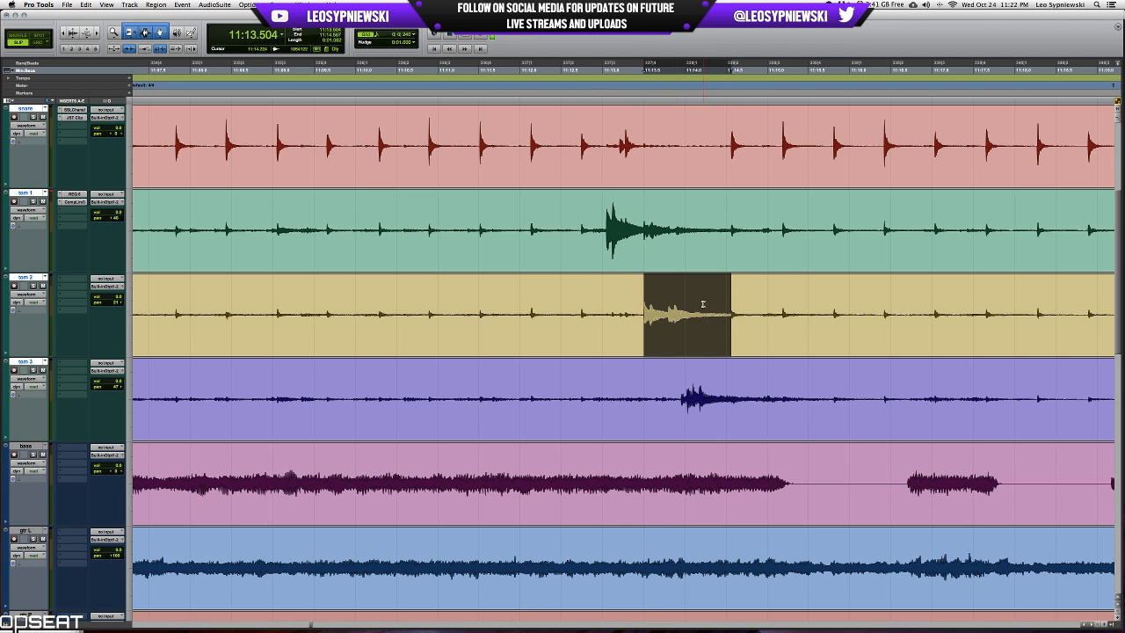
pyautogui.press('super+bracketright')
pyautogui.press('super+bracketright')
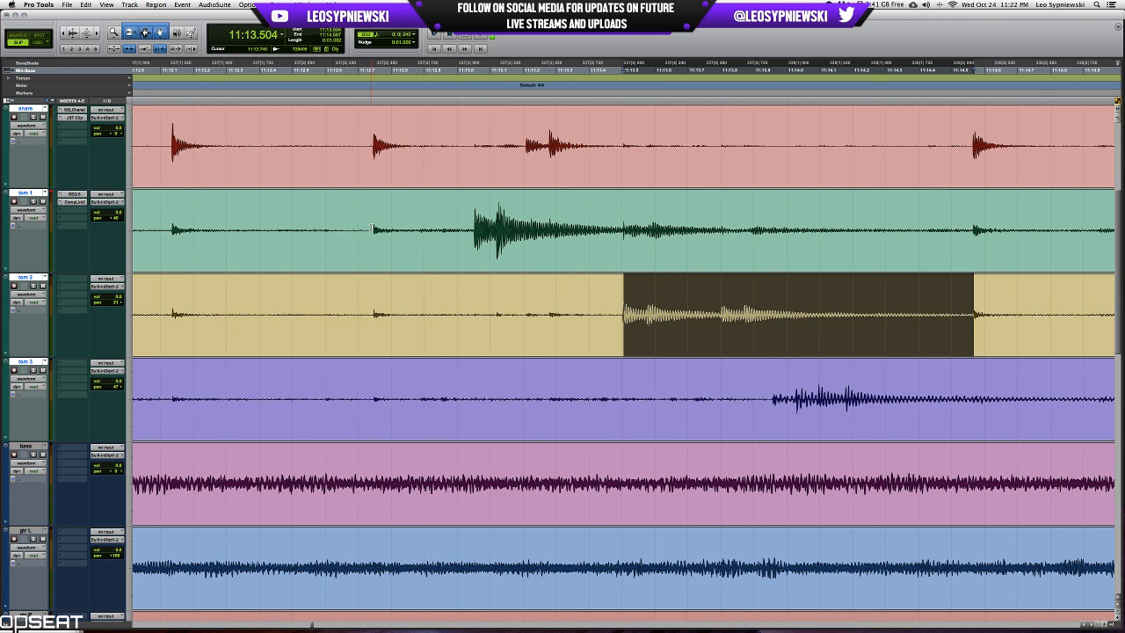
# Try different selection ranges around the tom 1 and tom 2 hits, extending the tom 2 range to the second snare hit after the fill.
pyautogui.moveTo(371, 229); pyautogui.dragTo(697, 230)
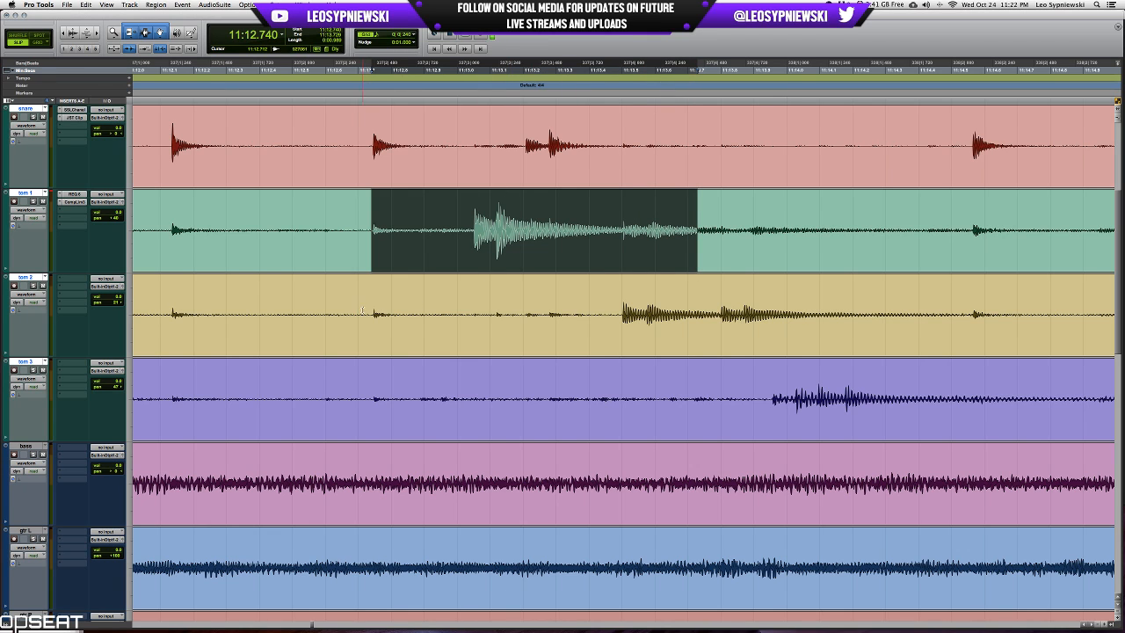
pyautogui.moveTo(370, 309); pyautogui.dragTo(401, 305)
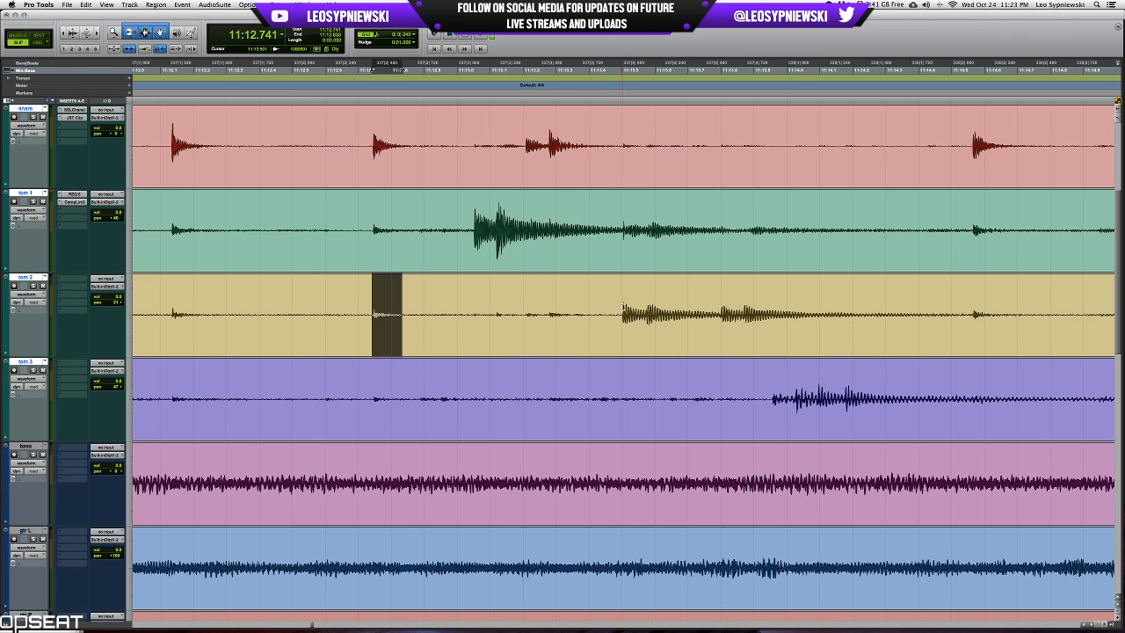
pyautogui.moveTo(622, 307); pyautogui.dragTo(885, 307)
pyautogui.press('r')
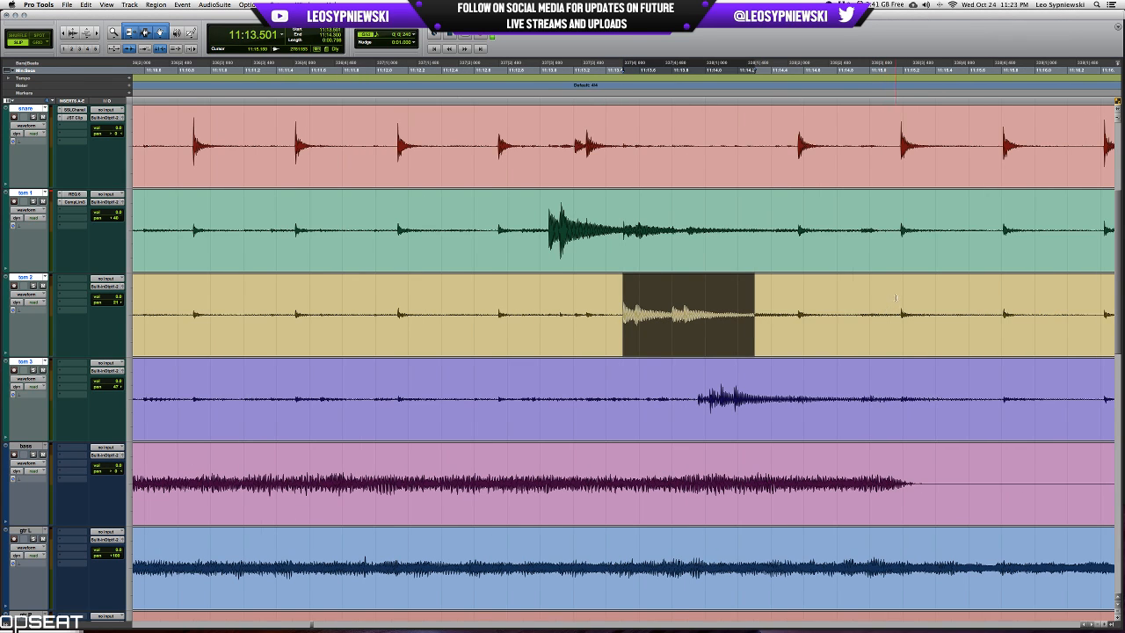
pyautogui.keyDown('shift'); pyautogui.click(899, 298); pyautogui.keyUp('shift')
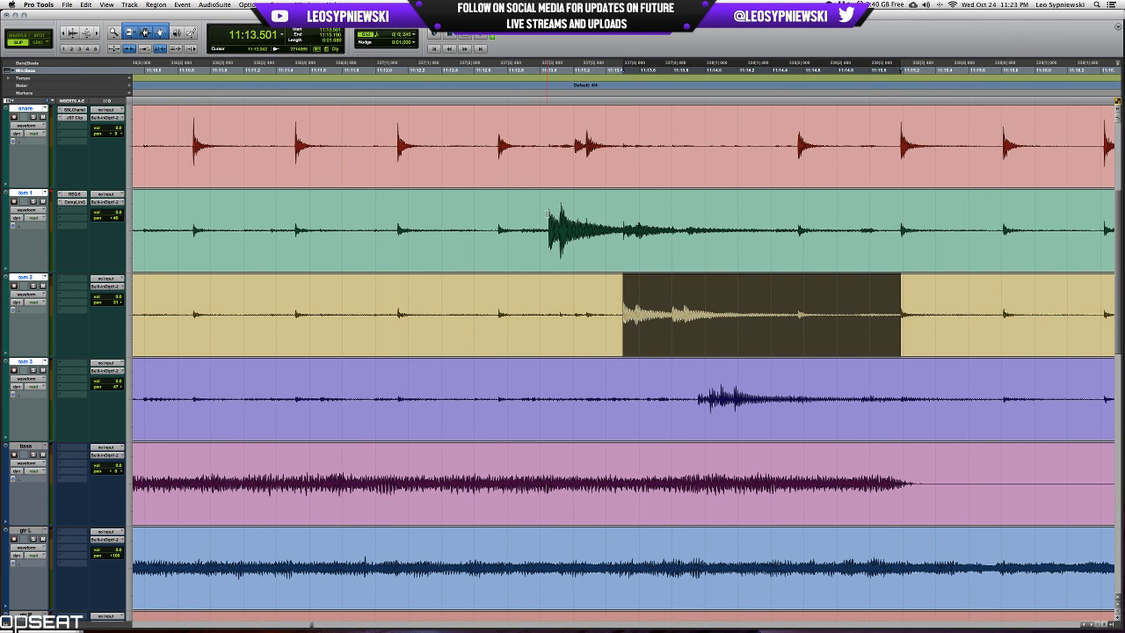
# Select the whole fill on the tom 1 track from the transient at 11:12.748 to the one at 11:15.189.
pyautogui.click(484, 228)
pyautogui.press('Tab')
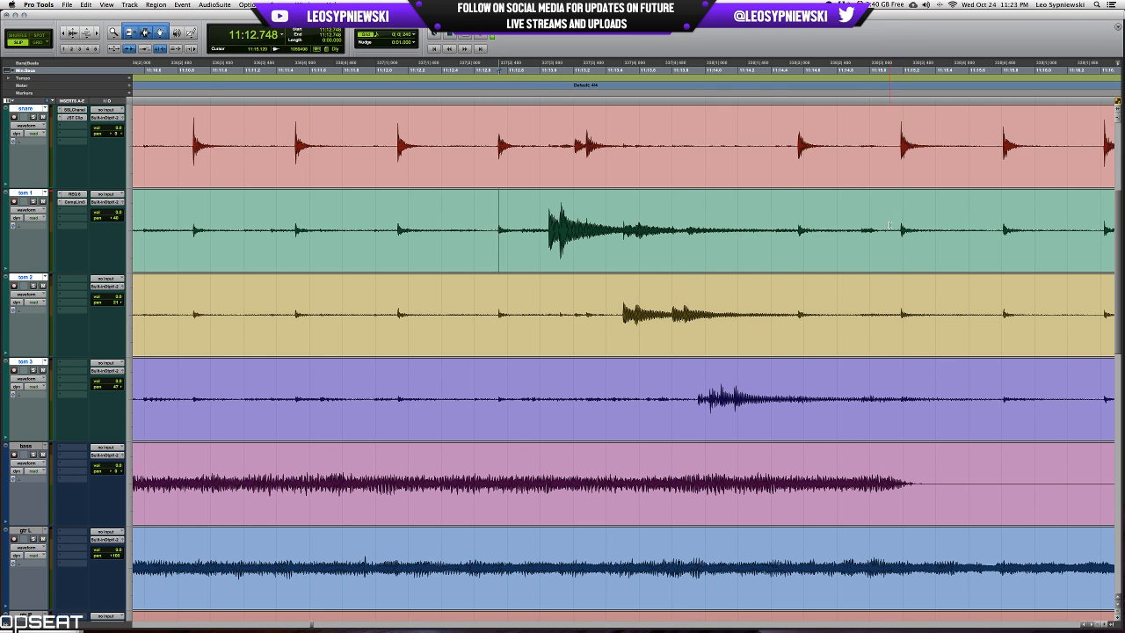
pyautogui.keyDown('shift'); pyautogui.click(899, 243); pyautogui.keyUp('shift')
# Solo tom 2 and adjust its pan position while the selected fill plays.
pyautogui.click(33, 287)
pyautogui.press('space')
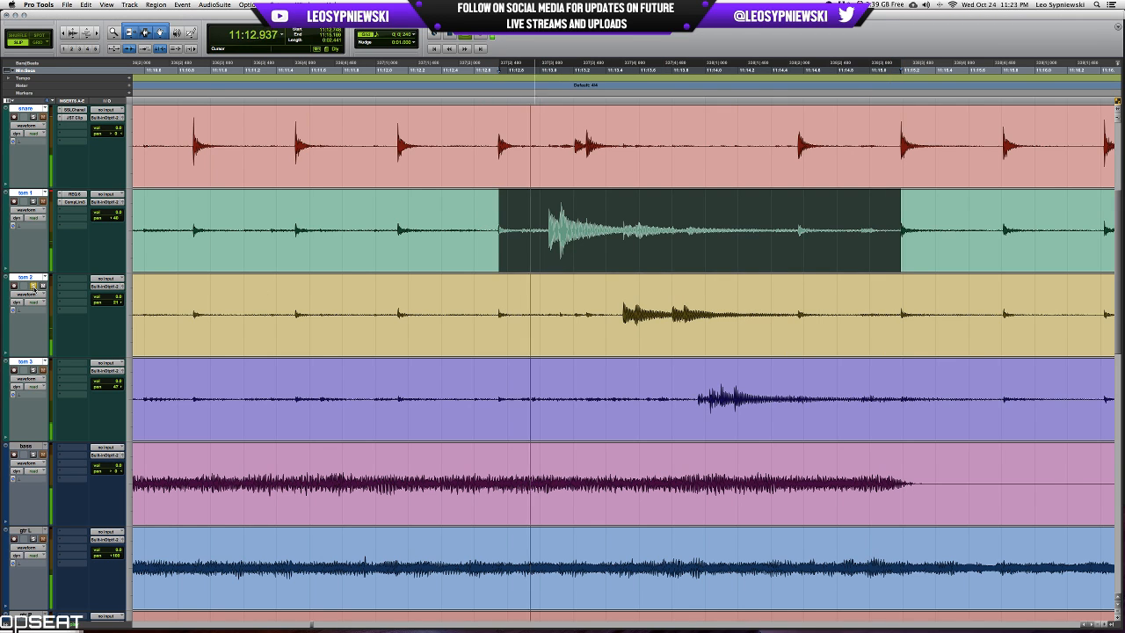
pyautogui.click(116, 303)
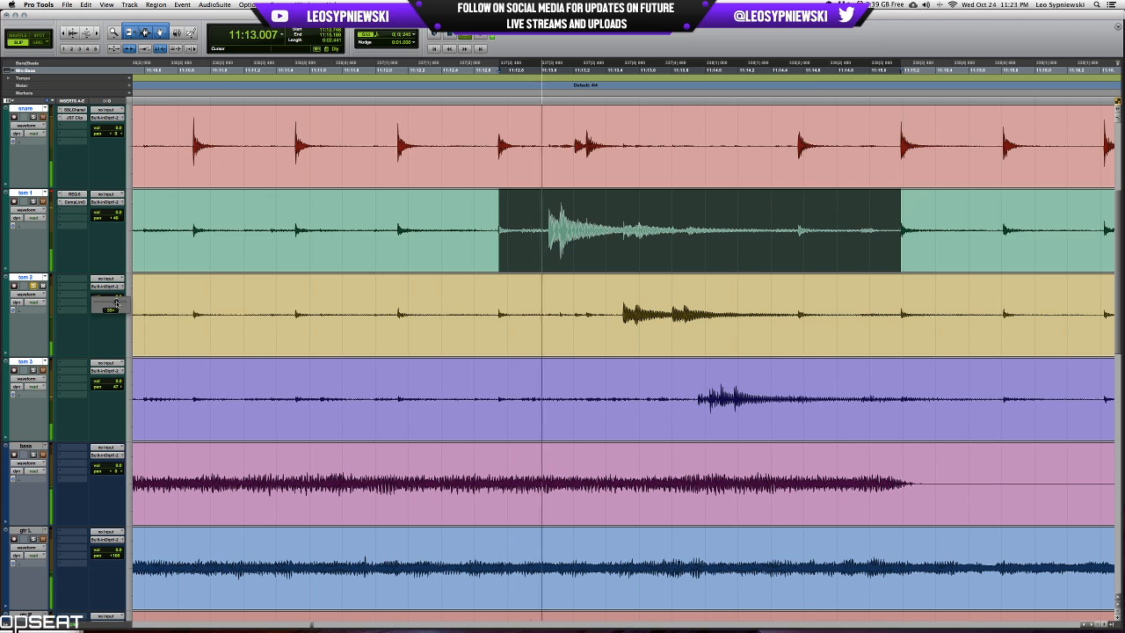
# Insert REQ 6 on tom 2, replace it with EQ 3 7-Band and move the plug-in window to a clear spot.
pyautogui.click(72, 282)
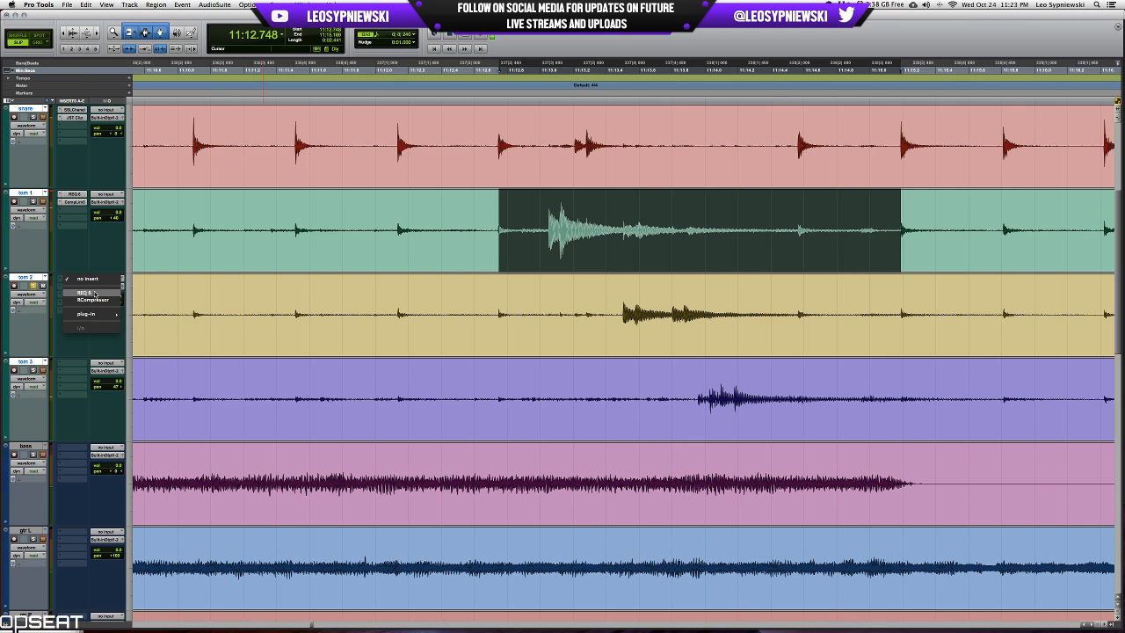
pyautogui.click(85, 292)
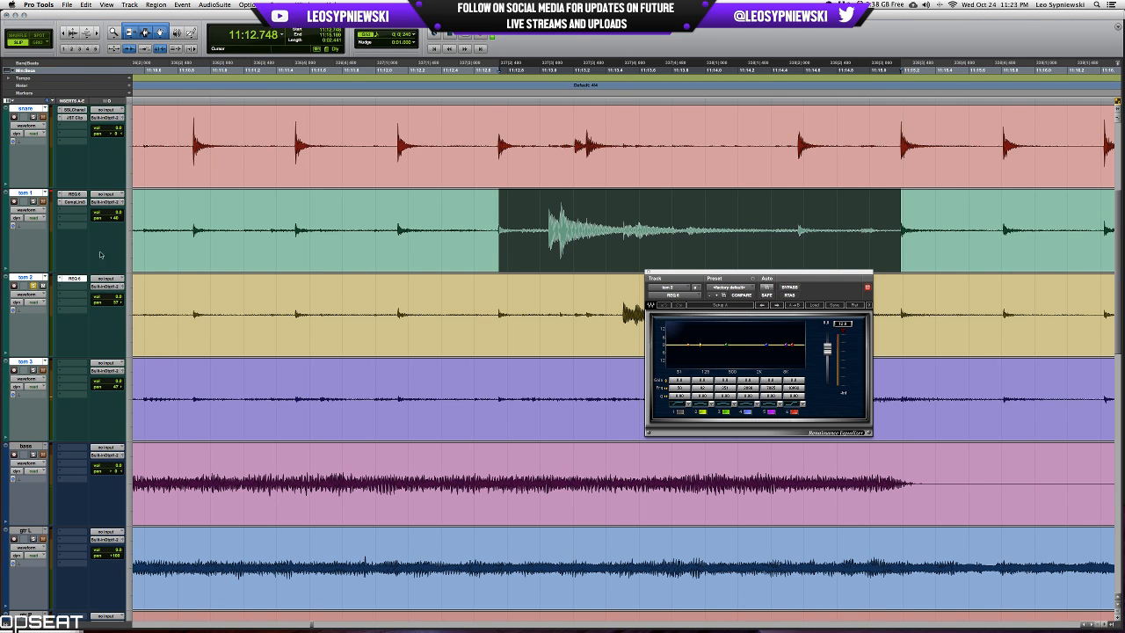
pyautogui.click(70, 286)
pyautogui.moveTo(88, 279)
pyautogui.click(167, 286)
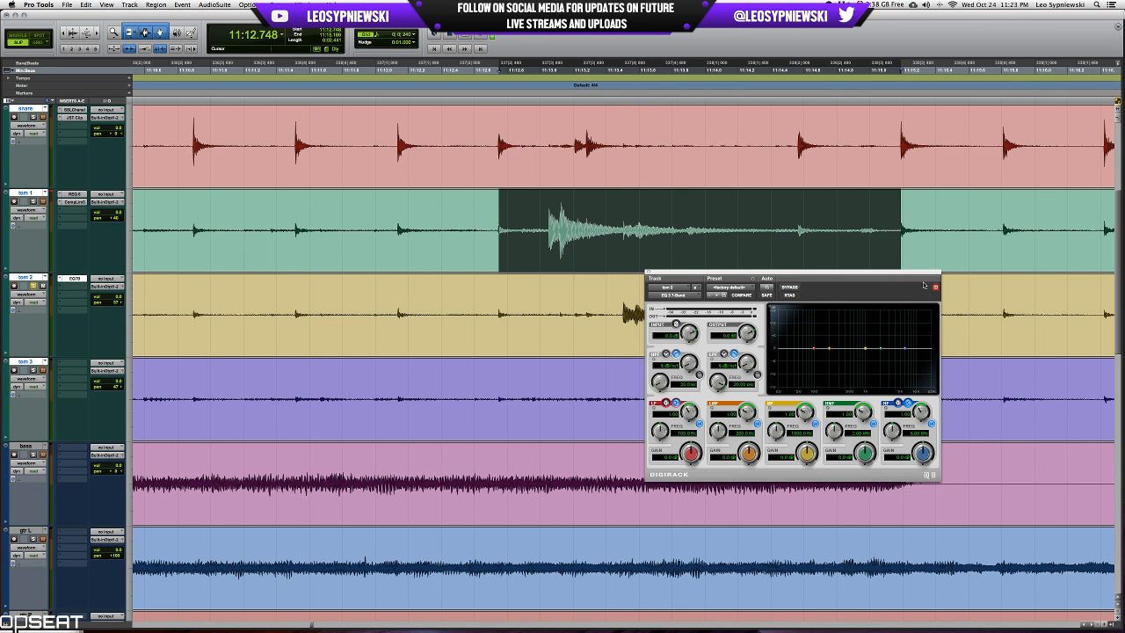
pyautogui.moveTo(927, 273); pyautogui.dragTo(596, 329)
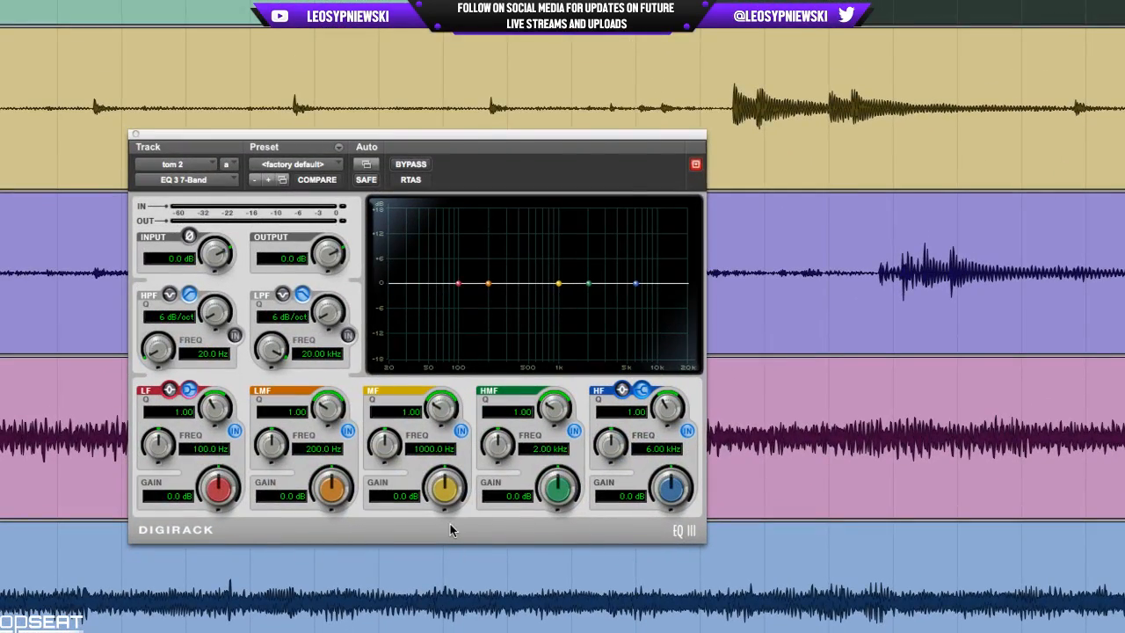
# Switch to OBS to check the live stream and recording status, and hide it again.
pyautogui.press('super+Tab')
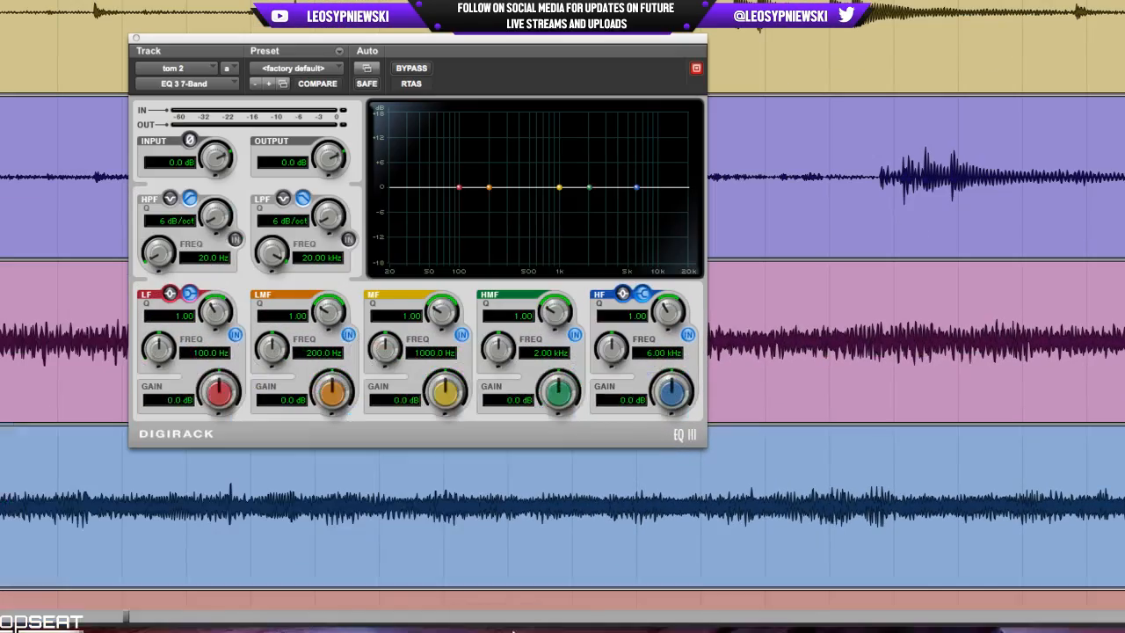
pyautogui.moveTo(703, 623)
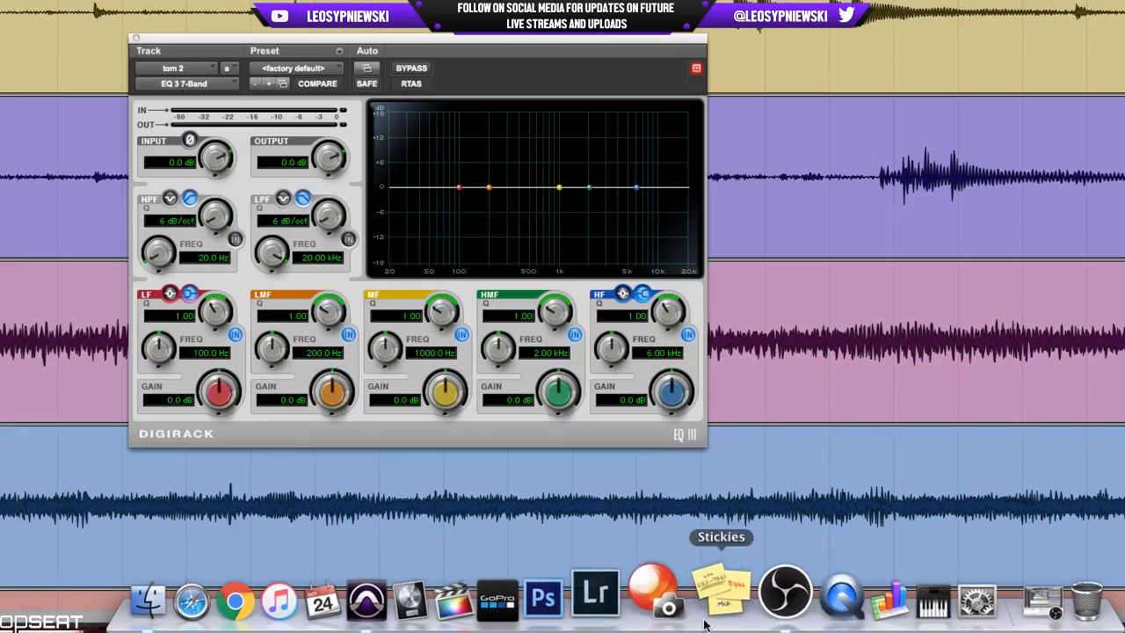
pyautogui.click(785, 595)
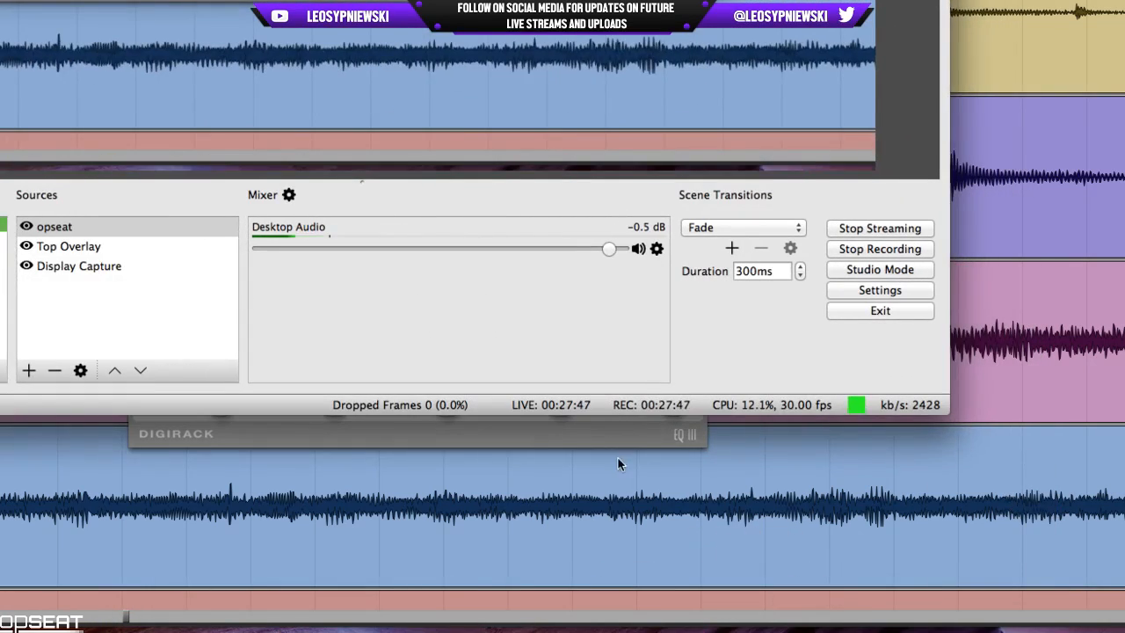
pyautogui.scroll(5, 616, 465)
pyautogui.scroll(-4, 616, 466)
pyautogui.moveTo(694, 629)
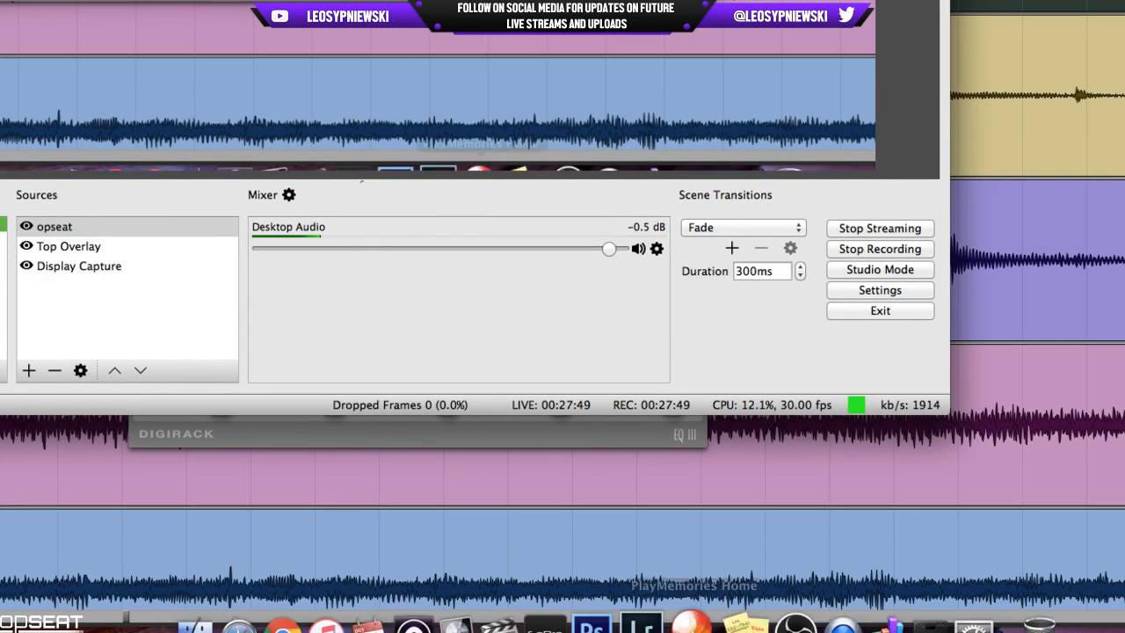
pyautogui.rightClick(788, 589)
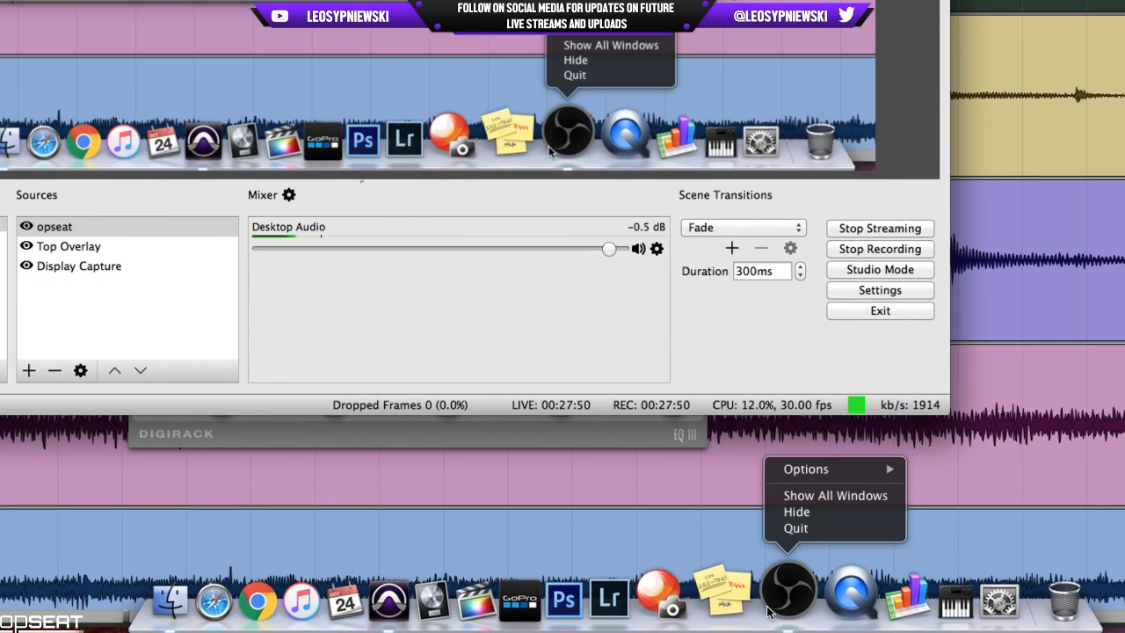
pyautogui.click(801, 516)
# Play the tom 2 fill and boost the EQ's MF band to 11.9 dB with a Q of 0.74.
pyautogui.scroll(3, 615, 463)
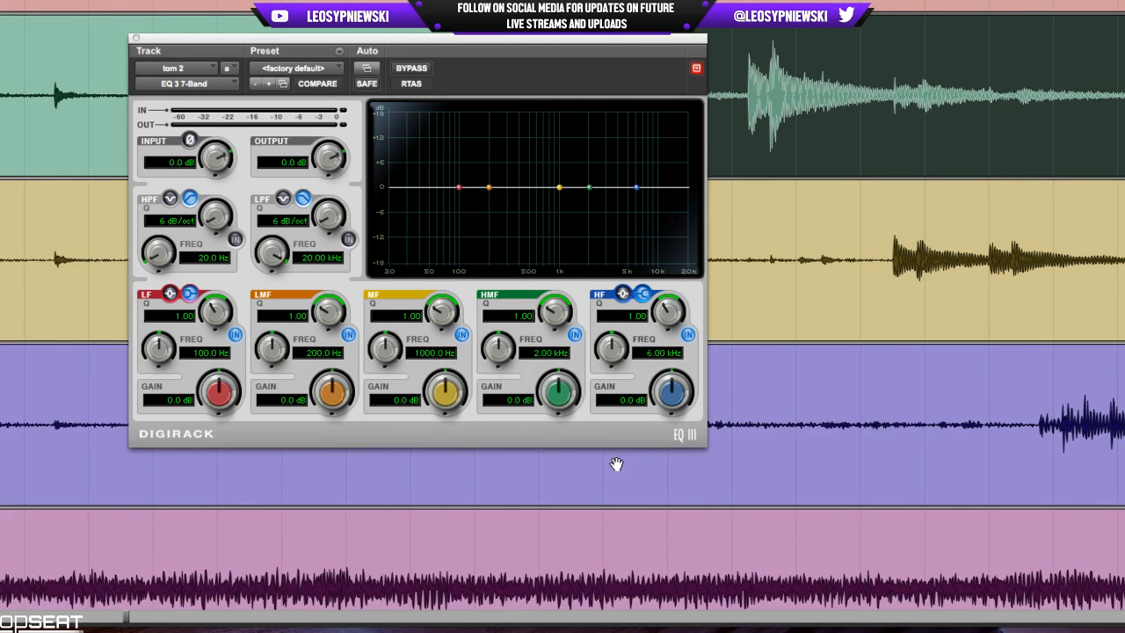
pyautogui.hscroll(3, 764, 481)
pyautogui.press('space')
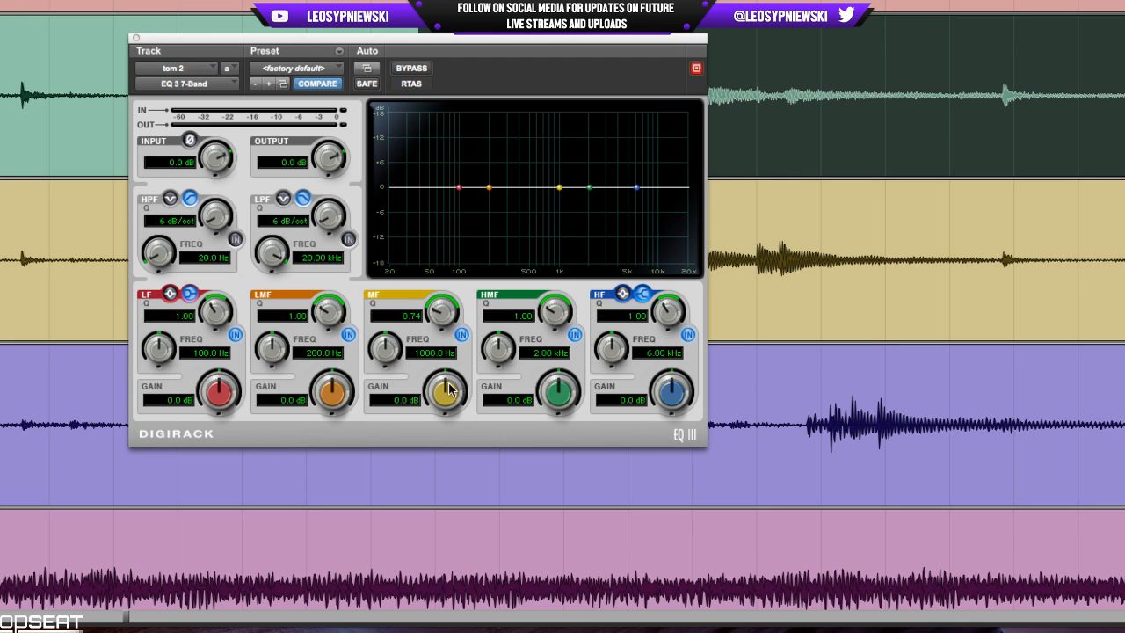
pyautogui.moveTo(453, 378); pyautogui.dragTo(470, 333)
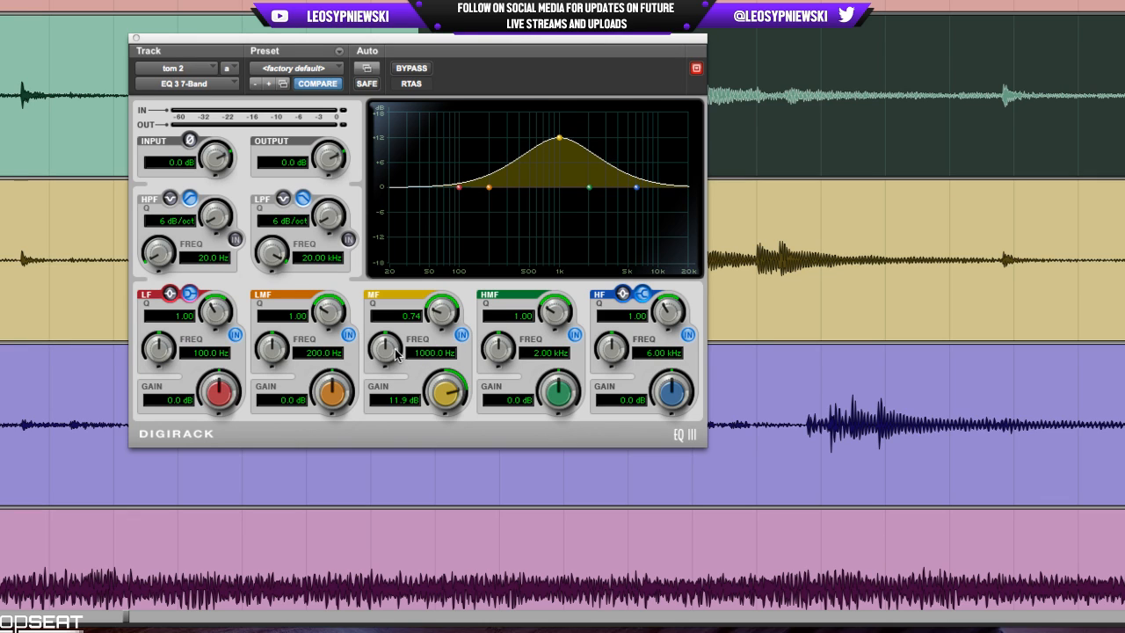
# Sweep the boosted MF band to 392.9 Hz while the fill plays, and cut it to -7.9 dB.
pyautogui.moveTo(395, 354); pyautogui.dragTo(447, 393)
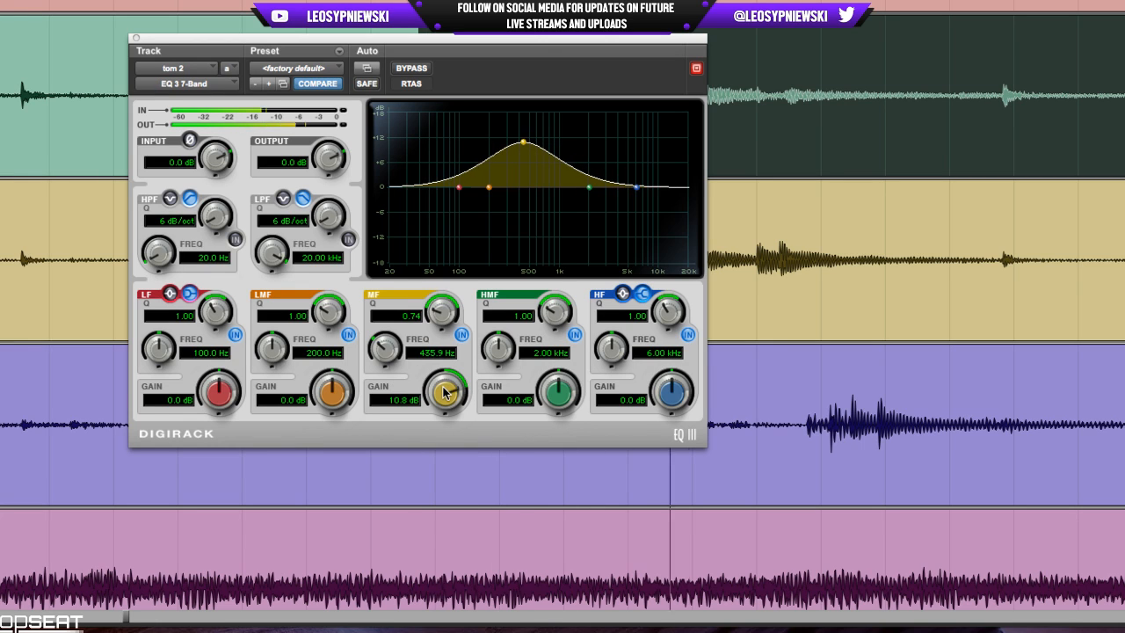
pyautogui.moveTo(397, 357)
pyautogui.mouseDown()
pyautogui.moveTo(391, 367)
pyautogui.moveTo(408, 346)
pyautogui.moveTo(405, 374)
pyautogui.mouseUp()
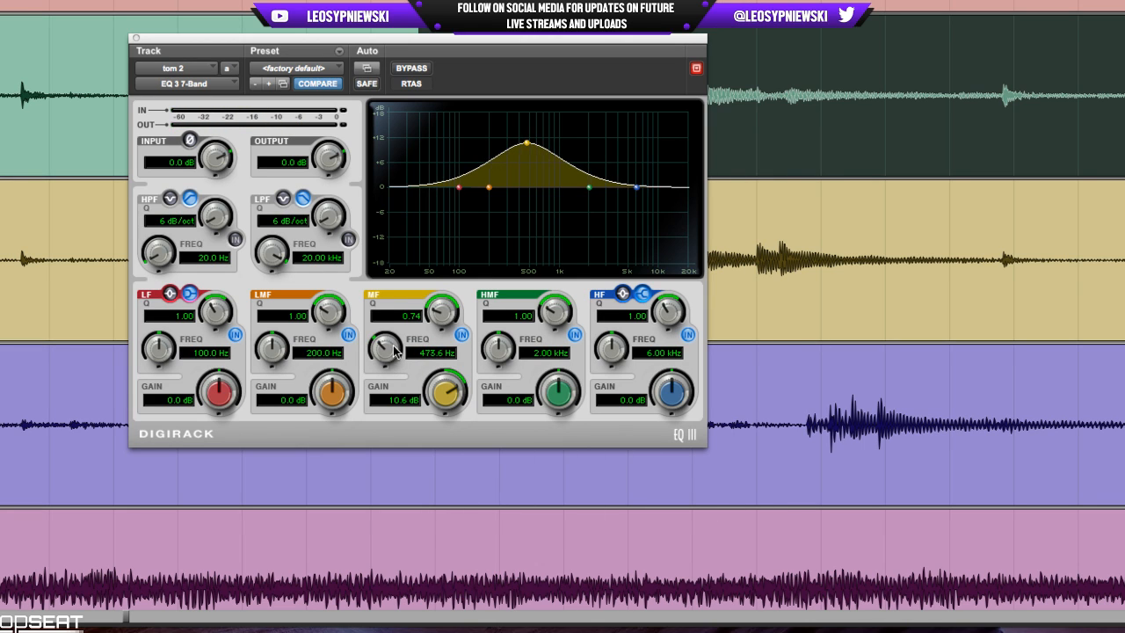
pyautogui.moveTo(394, 352)
pyautogui.mouseDown()
pyautogui.moveTo(391, 367)
pyautogui.moveTo(399, 338)
pyautogui.moveTo(396, 363)
pyautogui.mouseUp()
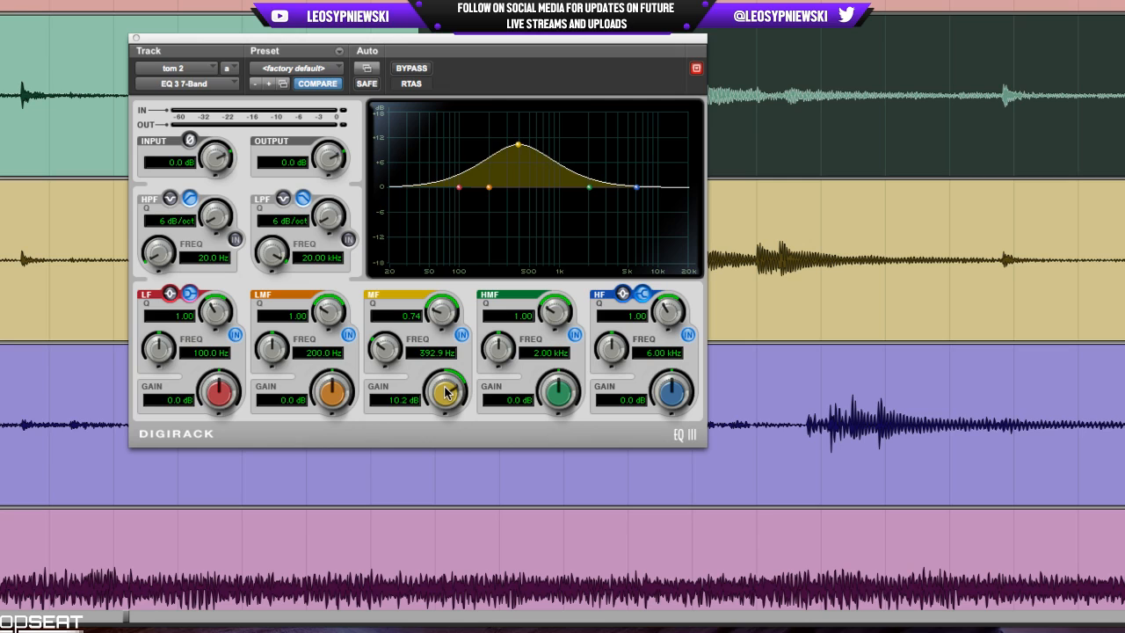
pyautogui.moveTo(446, 393); pyautogui.dragTo(434, 464)
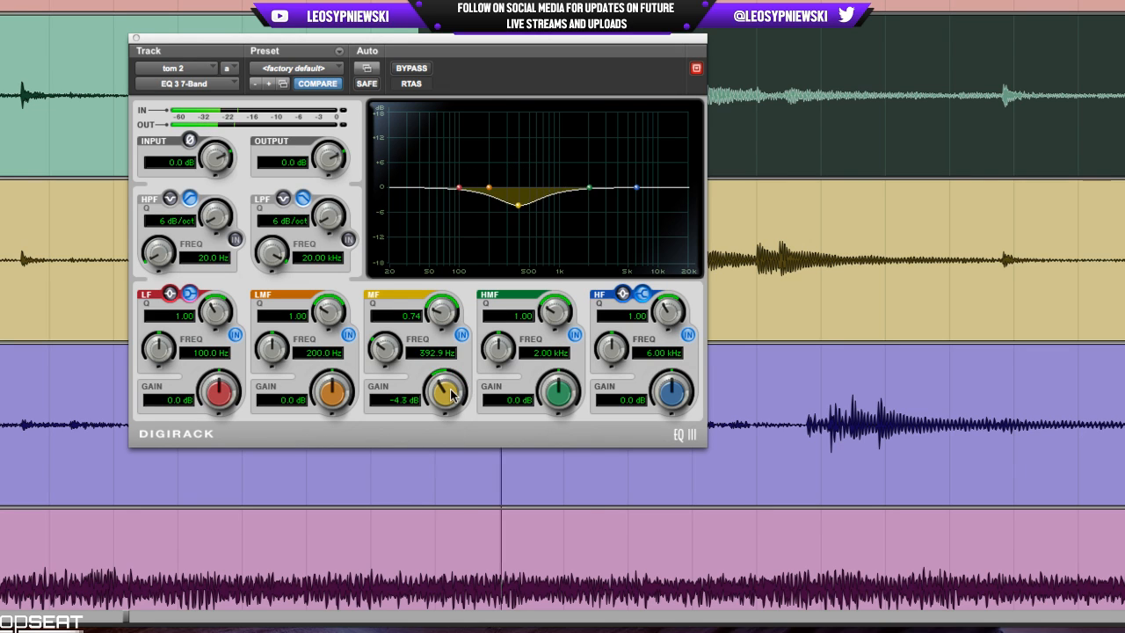
pyautogui.moveTo(452, 395); pyautogui.dragTo(442, 403)
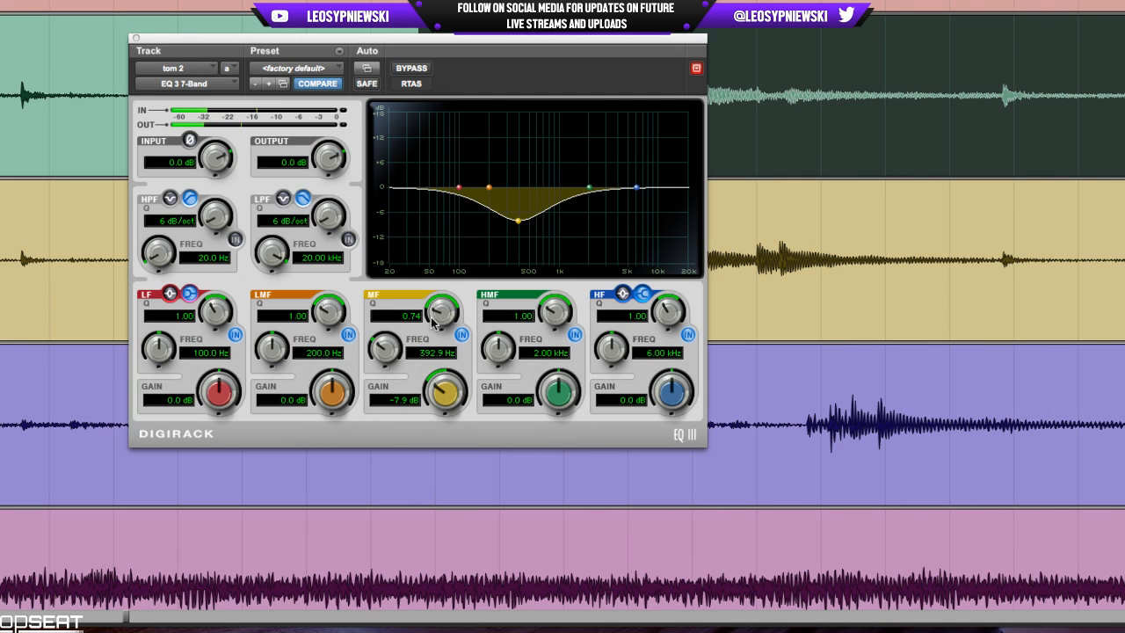
# Set the MF cut to a Q of 0.93 at 418.2 Hz and compare the band switched off and on.
pyautogui.moveTo(431, 317); pyautogui.dragTo(433, 312)
pyautogui.moveTo(388, 353); pyautogui.dragTo(390, 349)
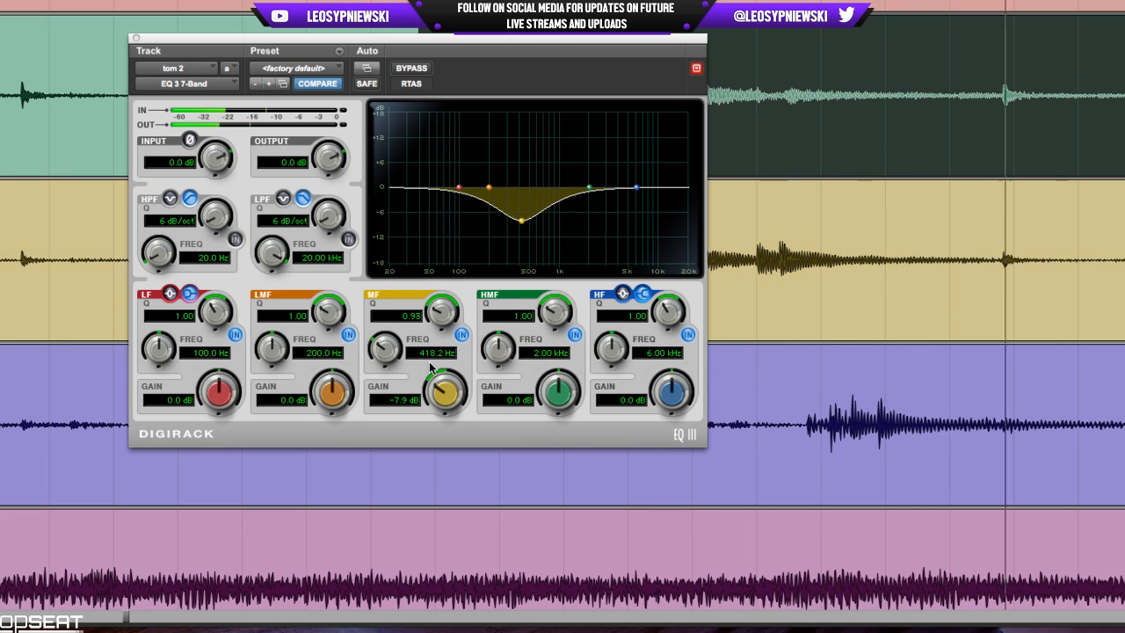
pyautogui.click(459, 329)
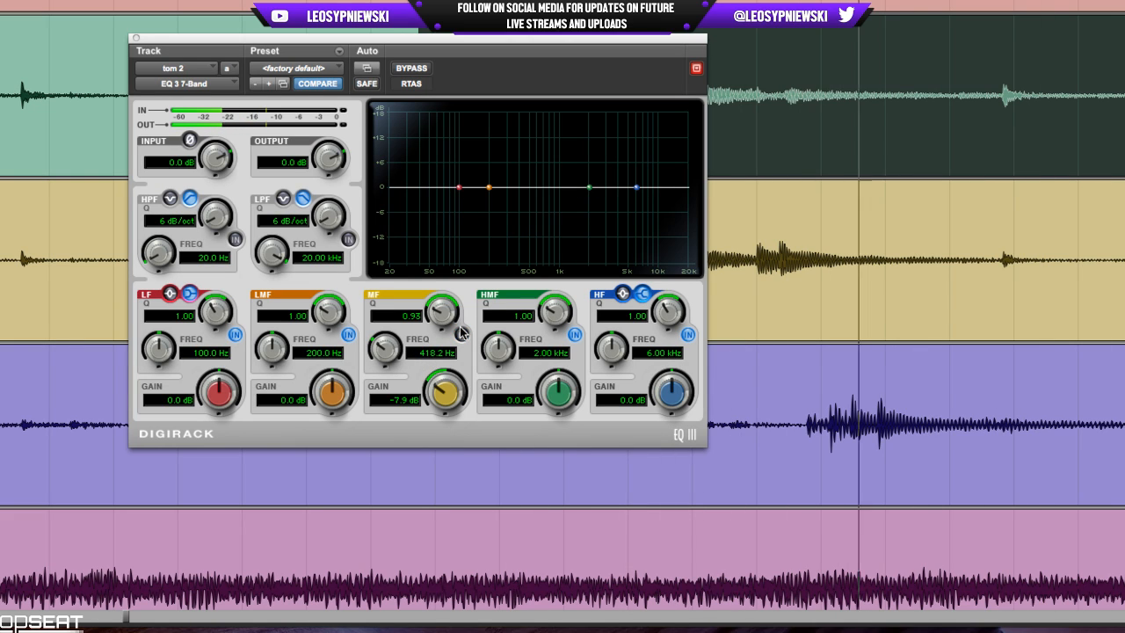
pyautogui.click(460, 332)
# Boost the HMF band 5.6 dB at 5.14 kHz with a Q of 0.69, and compare the EQ against bypass.
pyautogui.moveTo(557, 396); pyautogui.dragTo(557, 387)
pyautogui.moveTo(497, 349); pyautogui.dragTo(551, 322)
pyautogui.moveTo(495, 354); pyautogui.dragTo(494, 347)
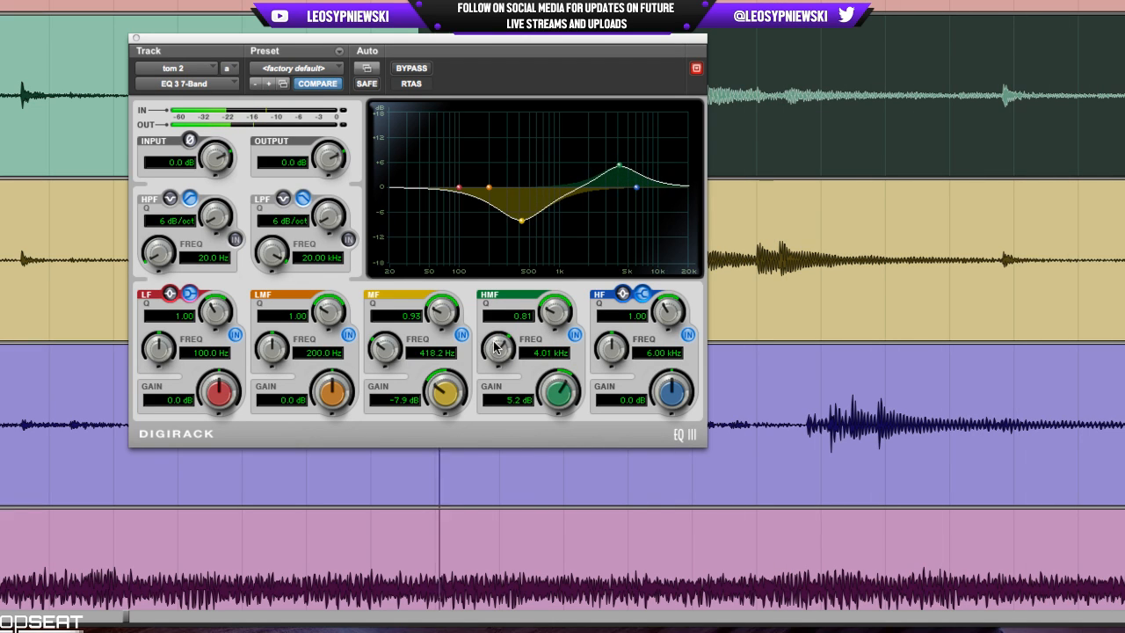
pyautogui.moveTo(560, 394); pyautogui.dragTo(560, 392)
pyautogui.moveTo(554, 308); pyautogui.dragTo(556, 316)
pyautogui.moveTo(498, 352); pyautogui.dragTo(499, 343)
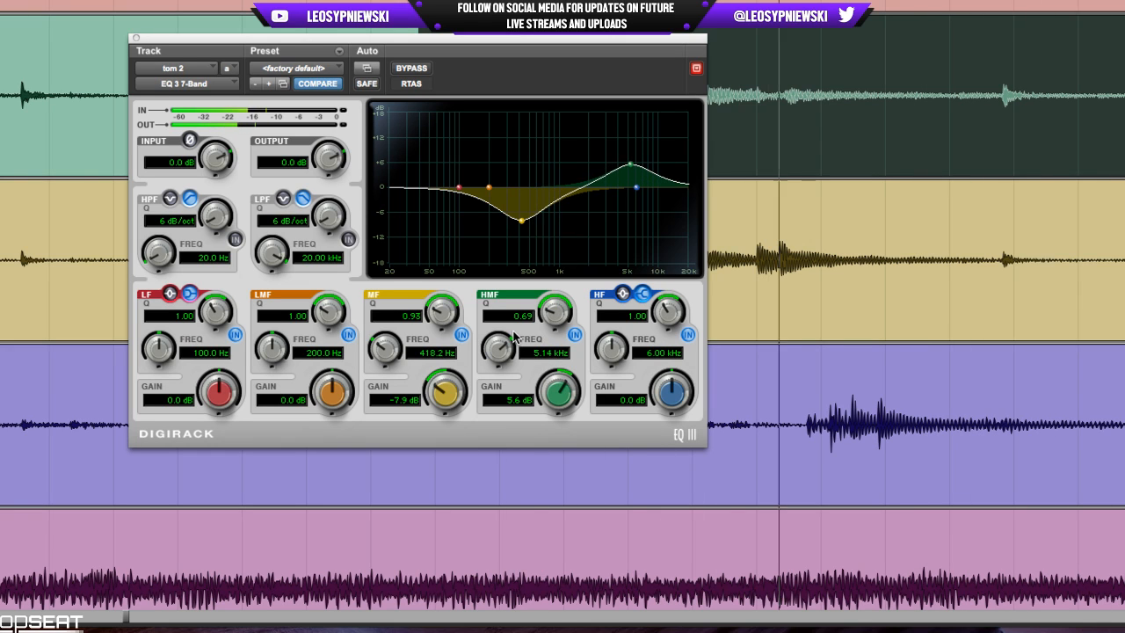
pyautogui.click(411, 67)
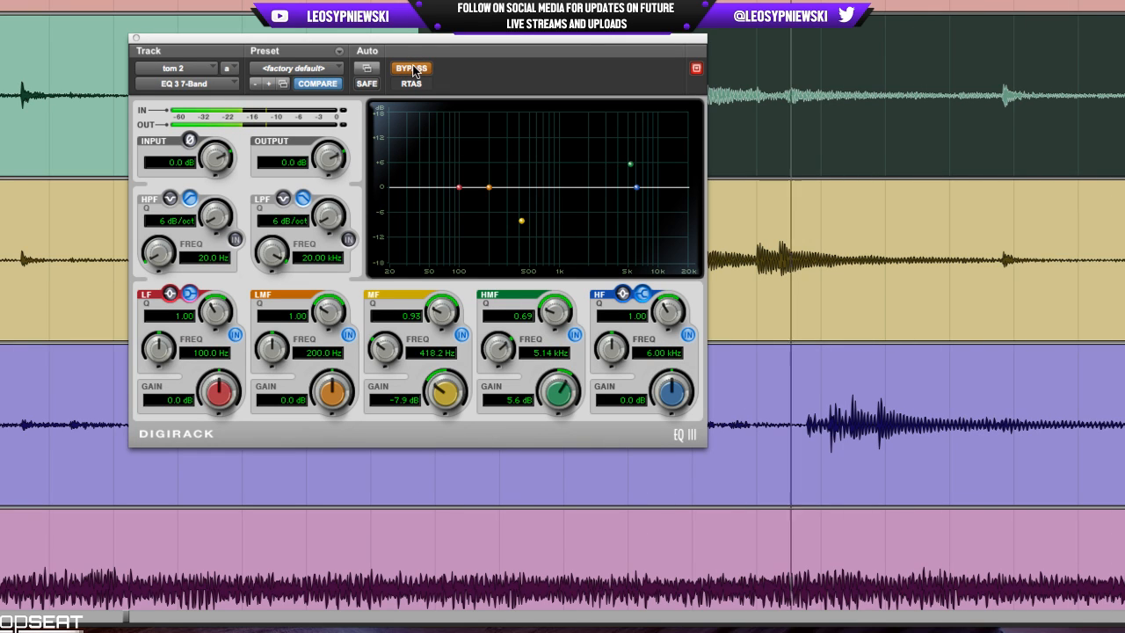
pyautogui.click(411, 68)
# Switch the LF band to a peak, boost it 4.5 dB at 127.3 Hz, and compare the band off and on.
pyautogui.click(170, 293)
pyautogui.moveTo(219, 391); pyautogui.dragTo(221, 368)
pyautogui.moveTo(160, 349); pyautogui.dragTo(162, 356)
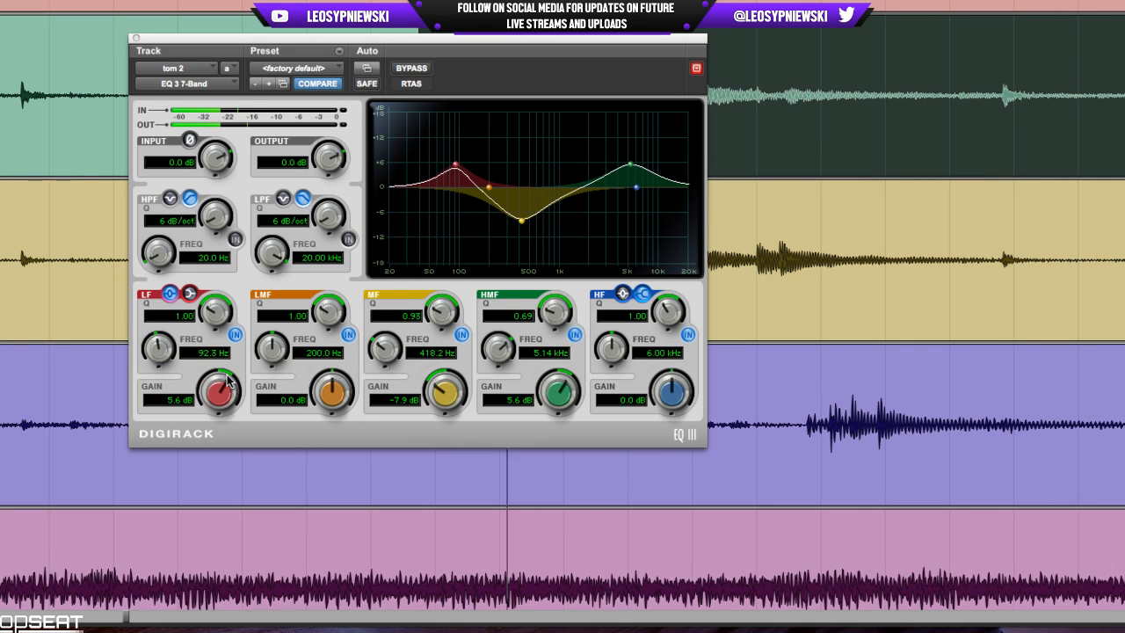
pyautogui.moveTo(227, 376); pyautogui.dragTo(227, 384)
pyautogui.moveTo(165, 347); pyautogui.dragTo(167, 335)
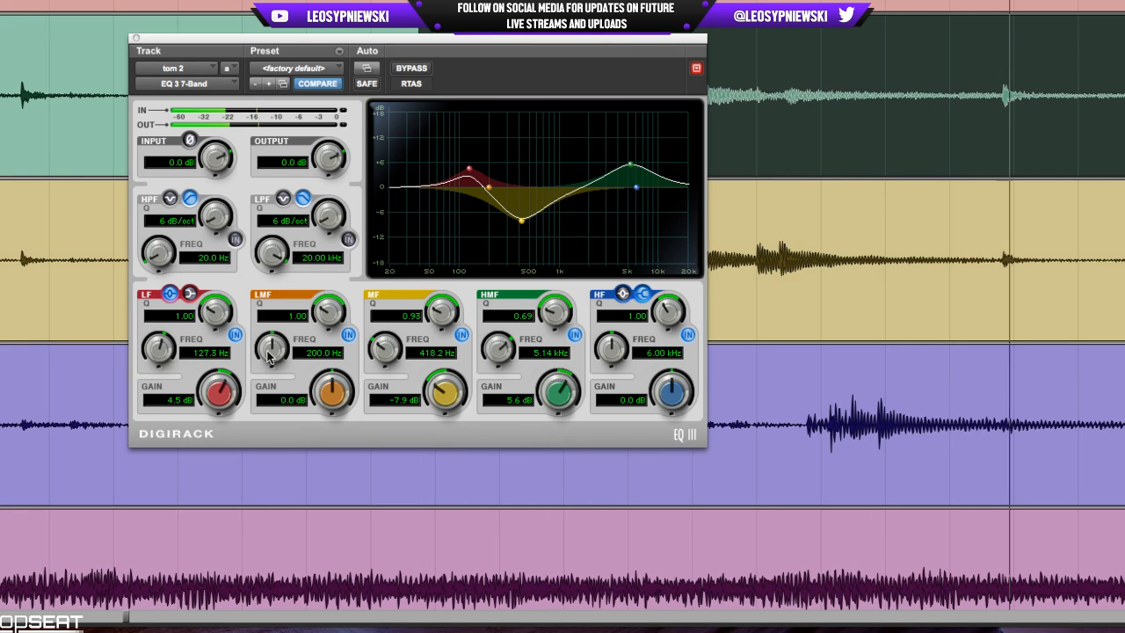
pyautogui.click(236, 335)
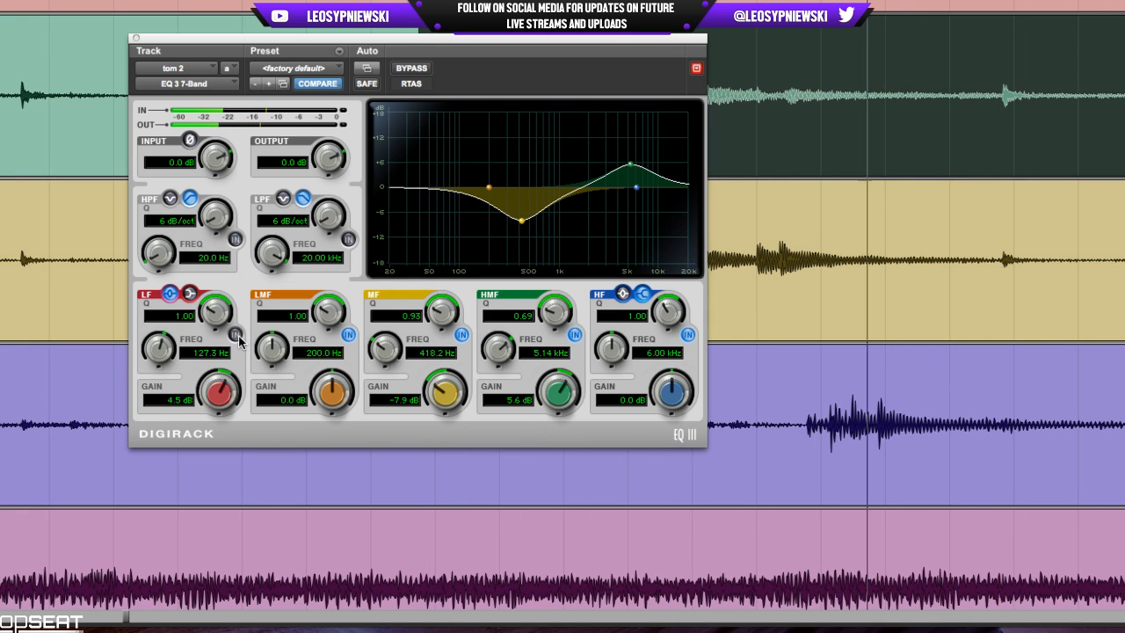
pyautogui.click(236, 335)
# Enable the EQ's high-pass filter with a 12 dB/oct slope at 60.5 Hz.
pyautogui.click(233, 241)
pyautogui.moveTo(215, 217); pyautogui.dragTo(214, 204)
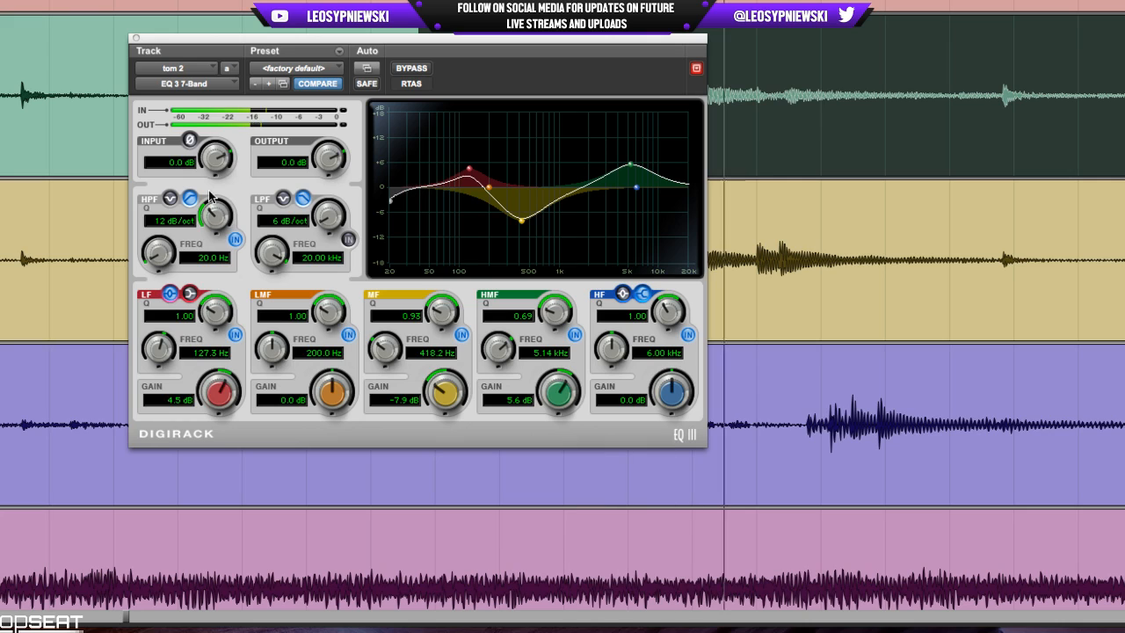
pyautogui.moveTo(168, 254); pyautogui.dragTo(178, 222)
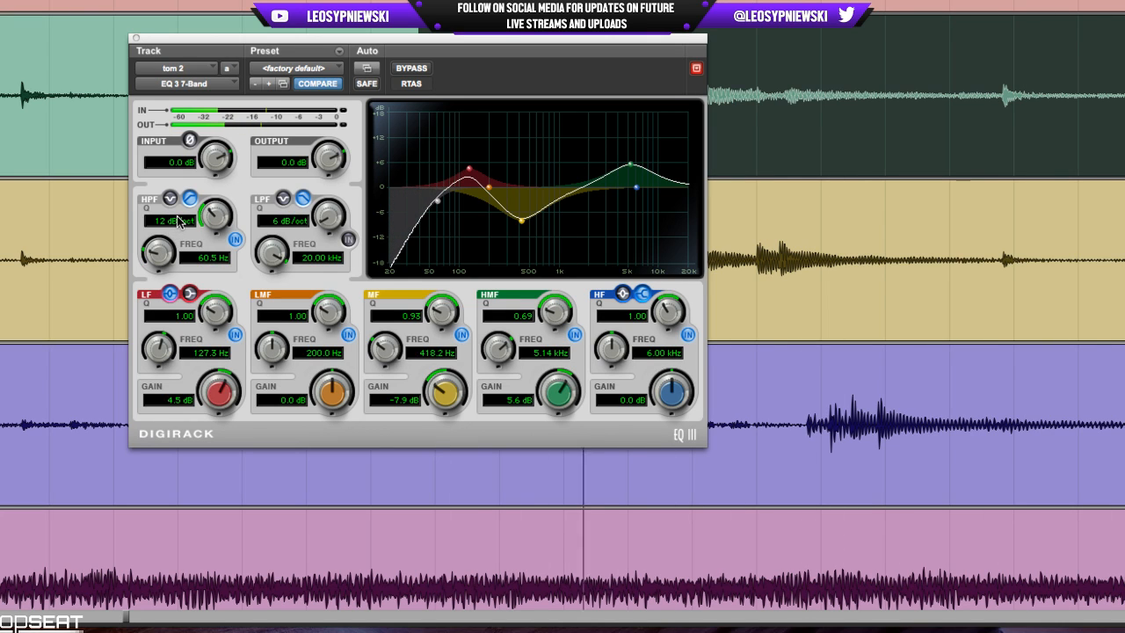
# Compare the complete tom 2 EQ against bypass and raise its output gain.
pyautogui.click(423, 68)
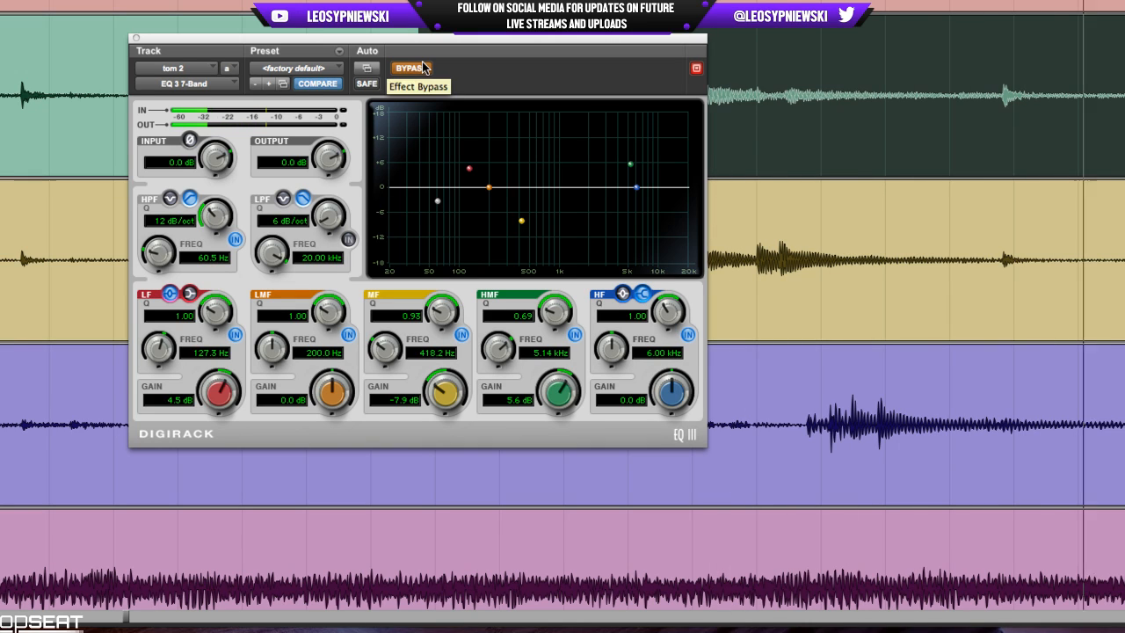
pyautogui.click(422, 68)
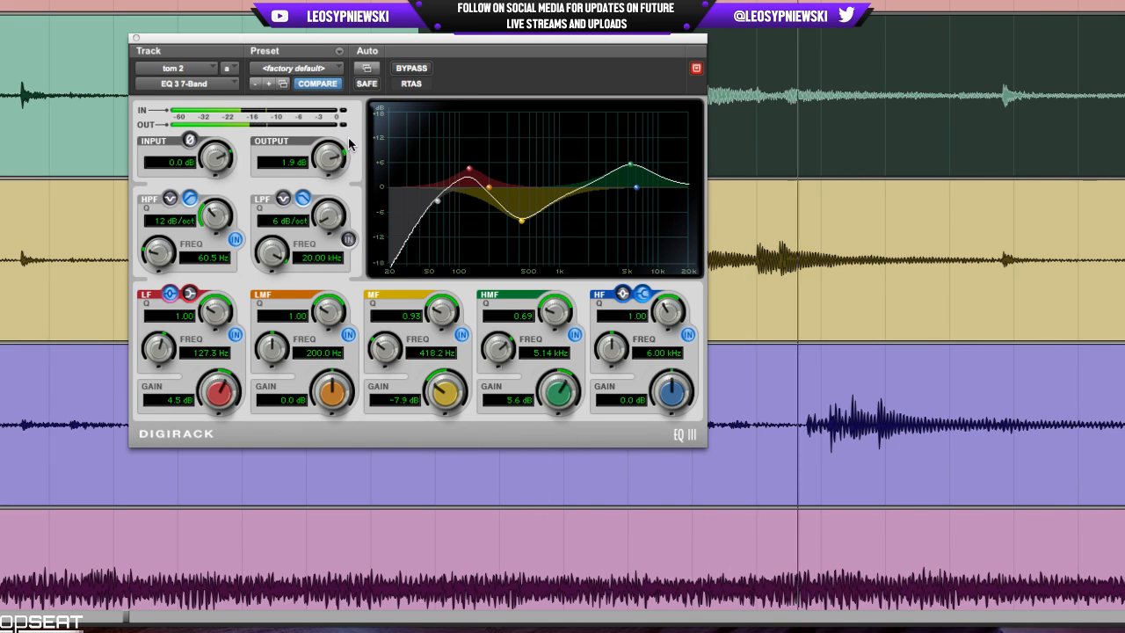
pyautogui.moveTo(335, 158); pyautogui.dragTo(335, 148)
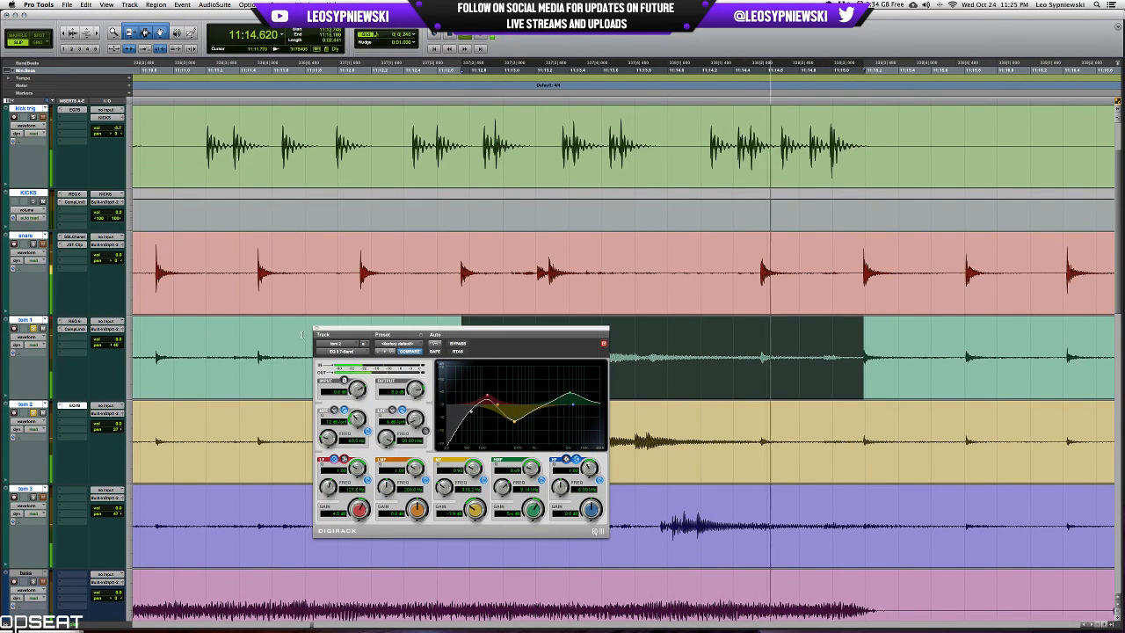
# Close the tom 2 EQ, look at the REQ 6 settings on tom 1 and close that plug-in.
pyautogui.click(74, 405)
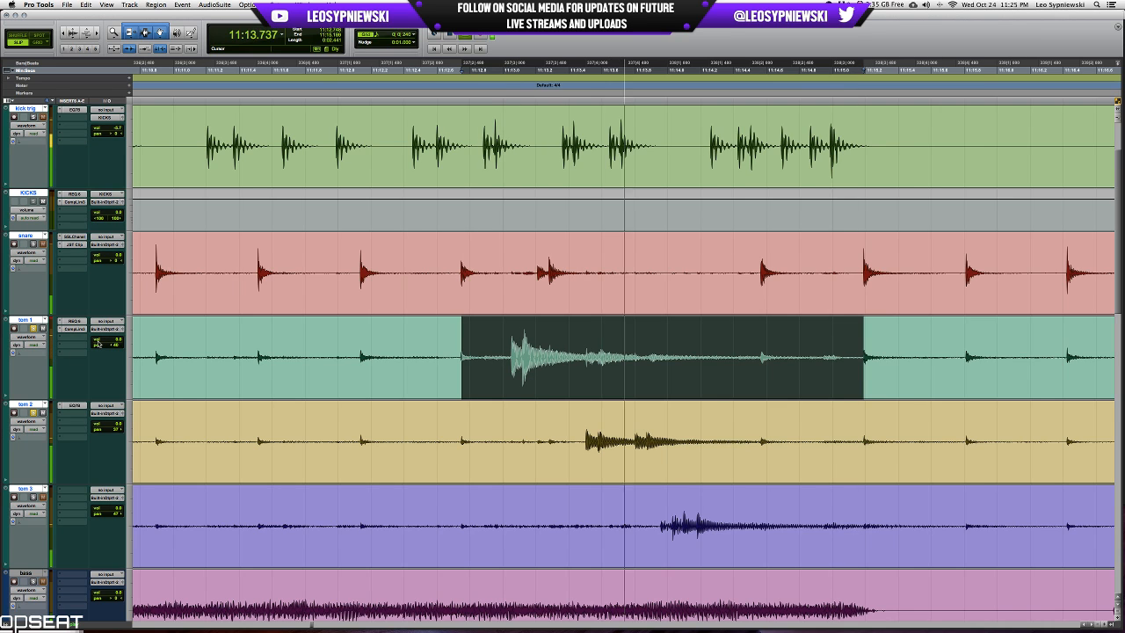
pyautogui.click(74, 322)
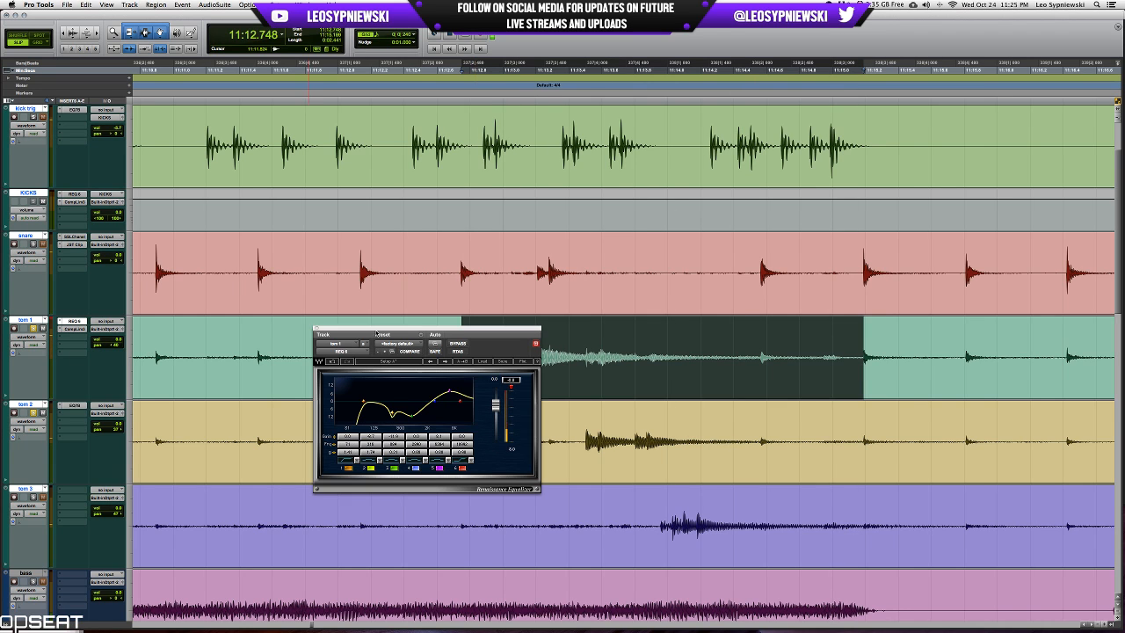
pyautogui.click(317, 328)
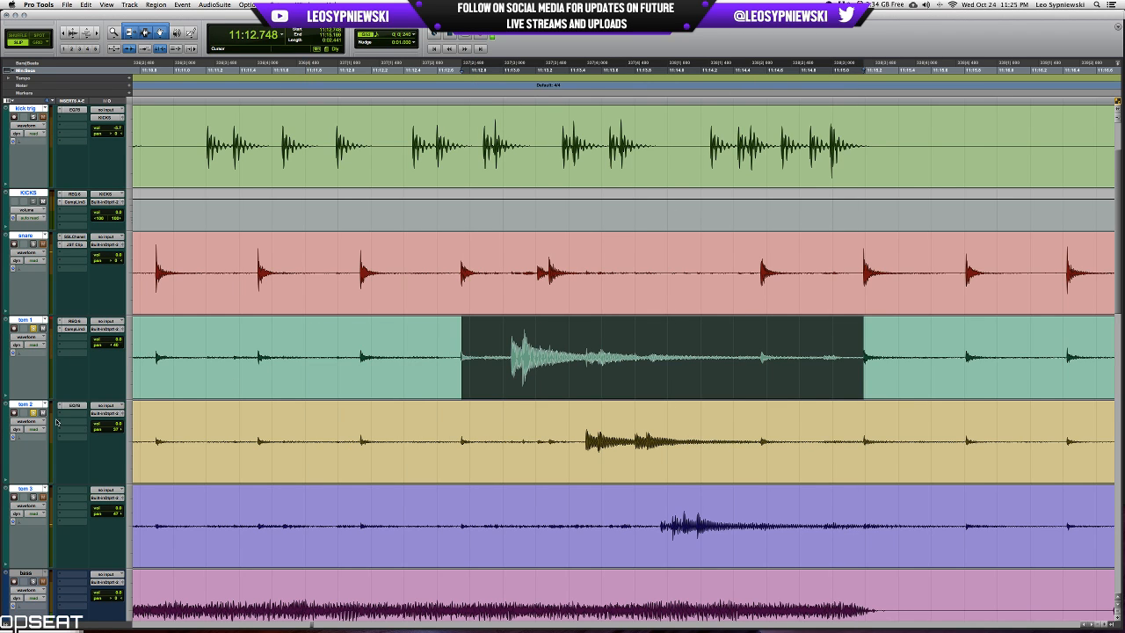
# Enlarge the track waveforms and play the soloed toms from before the fill and again from just after it.
pyautogui.hscroll(4, 34, 415)
pyautogui.press('super+alt+bracketright')
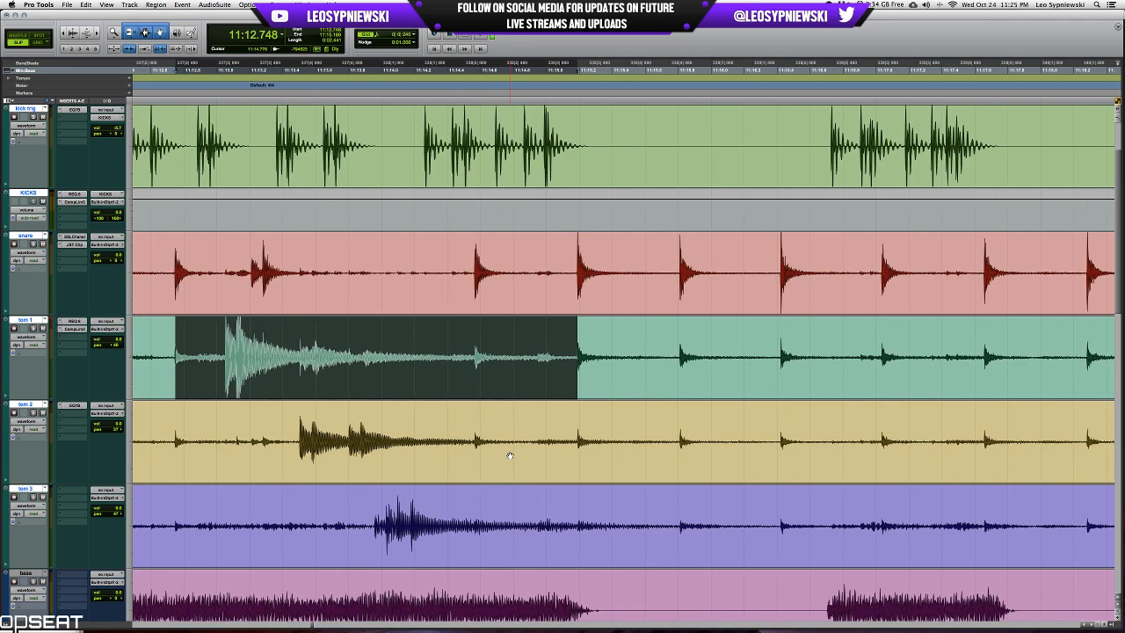
pyautogui.scroll(-4, 510, 455)
pyautogui.scroll(5, 509, 455)
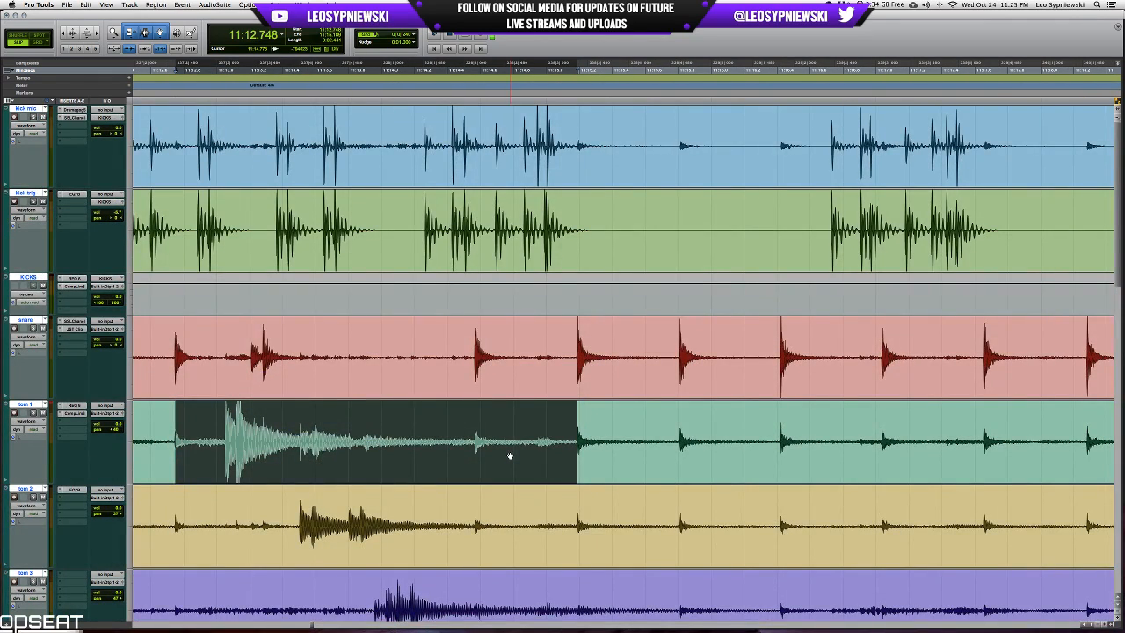
pyautogui.press('super+bracketleft')
pyautogui.scroll(-5, 510, 455)
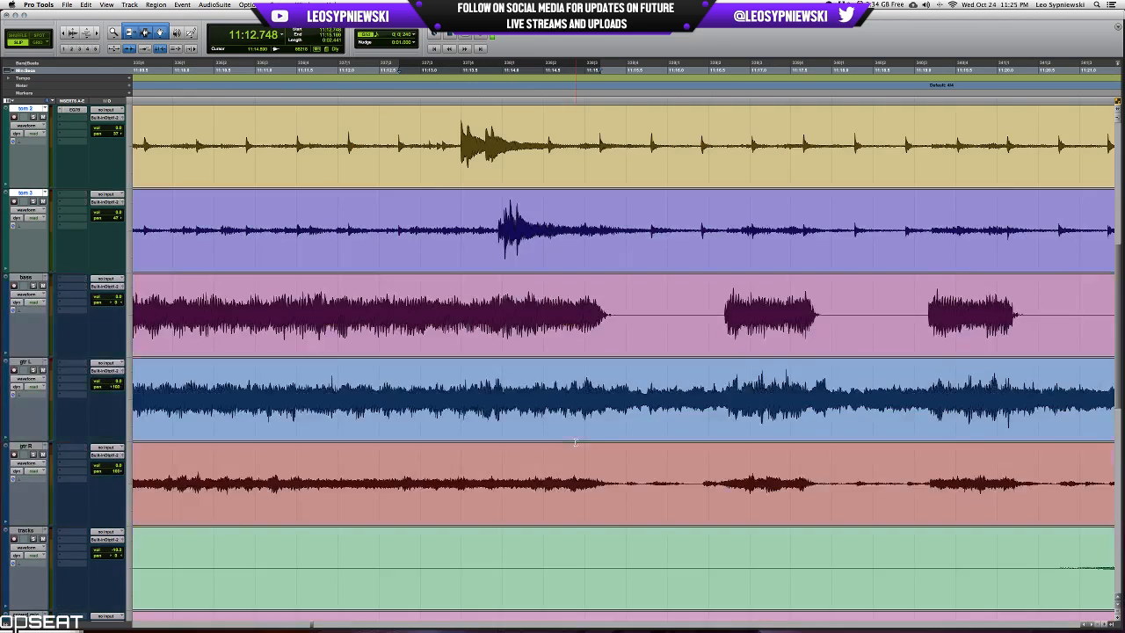
pyautogui.scroll(4, 575, 442)
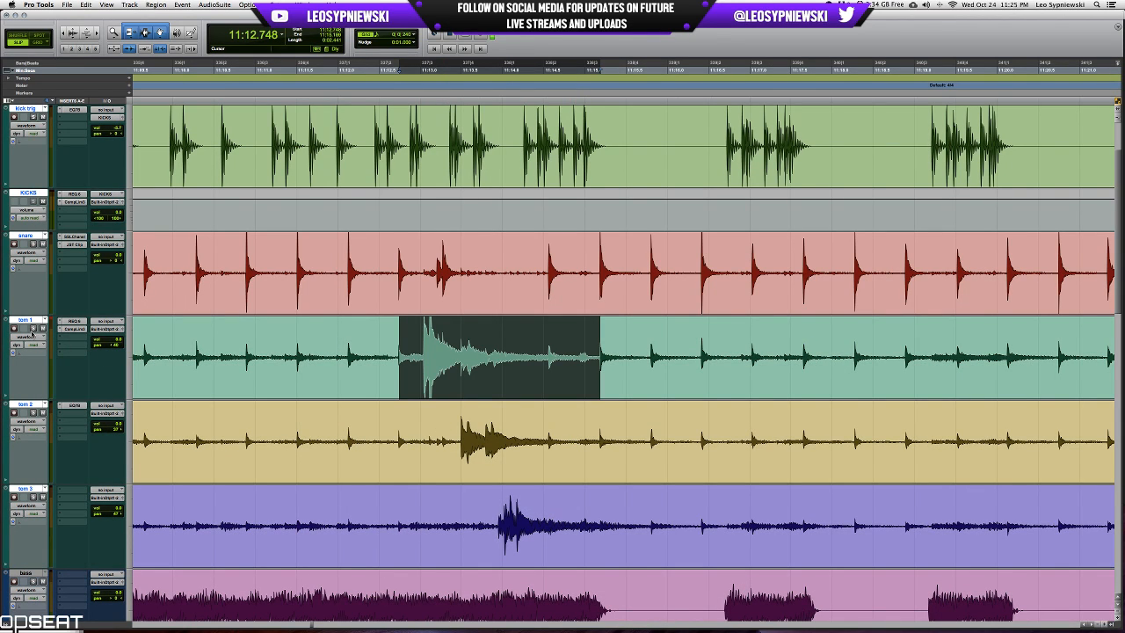
pyautogui.click(139, 339)
pyautogui.press('space')
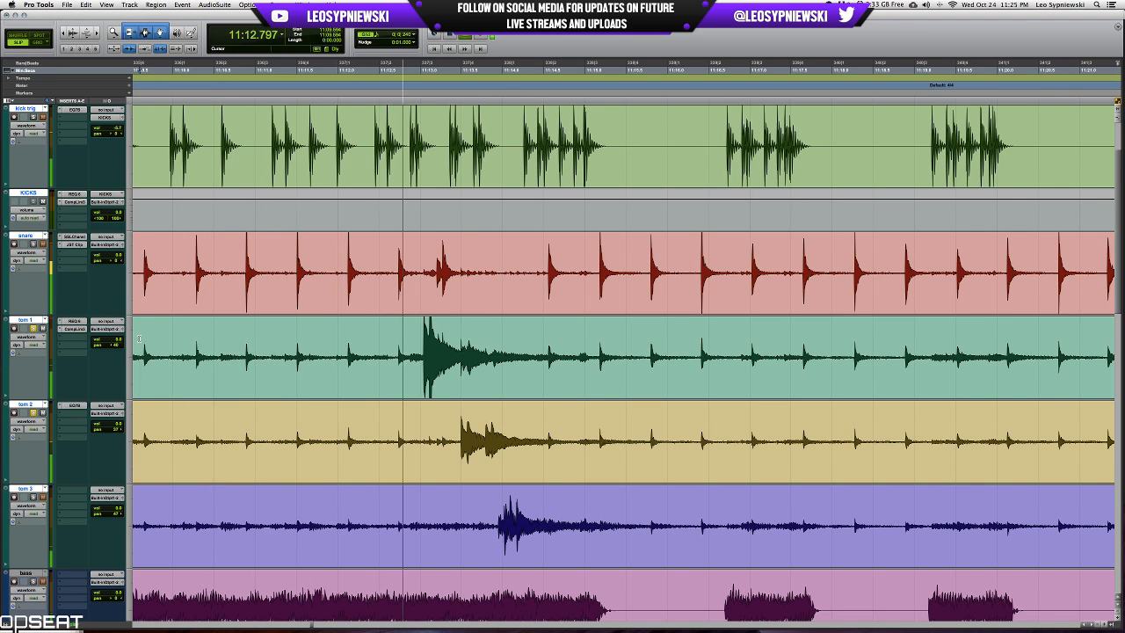
pyautogui.press('space')
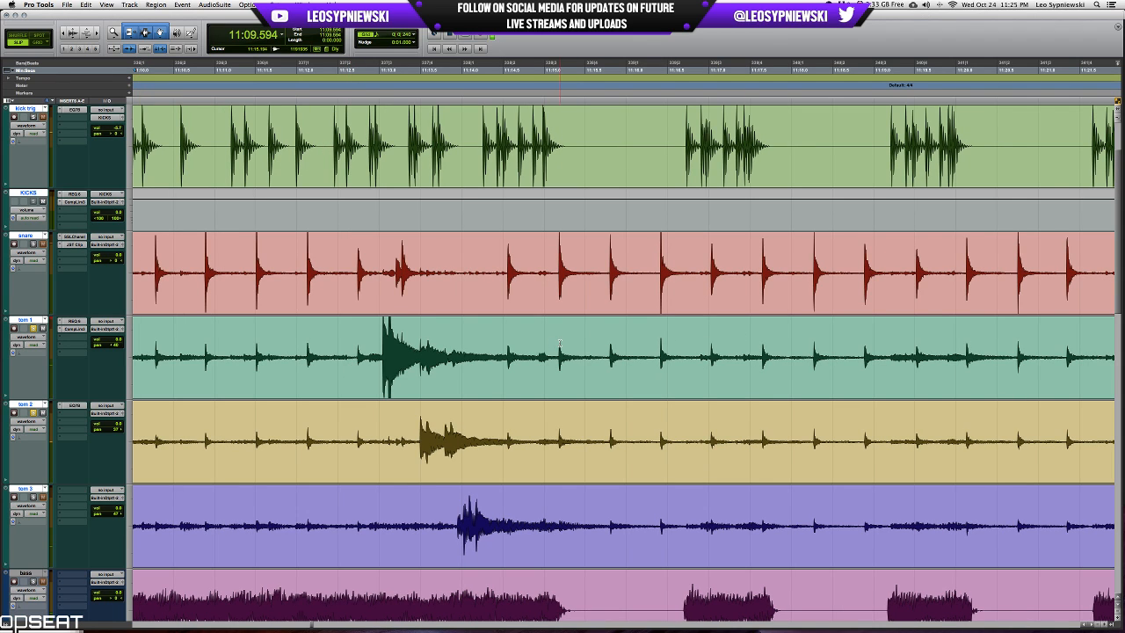
pyautogui.press('space')
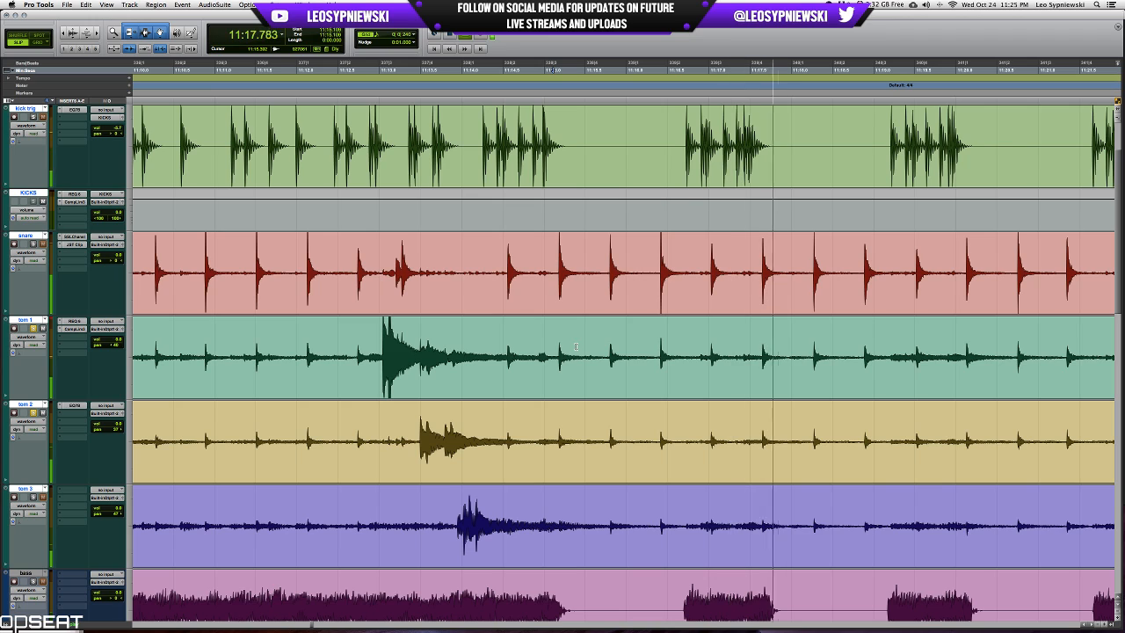
pyautogui.press('space')
# Copy tom 1's Compressor/Limiter to tom 2, move its window clear of the fill, and play the selected tom 2 hits.
pyautogui.moveTo(416, 427); pyautogui.dragTo(521, 422)
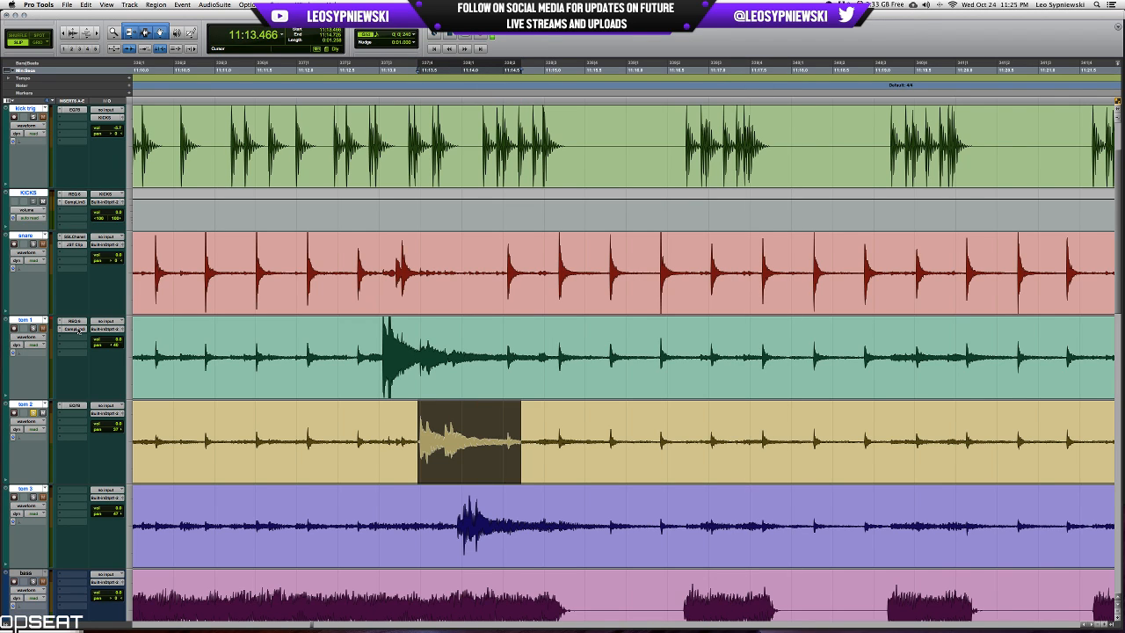
pyautogui.click(84, 414)
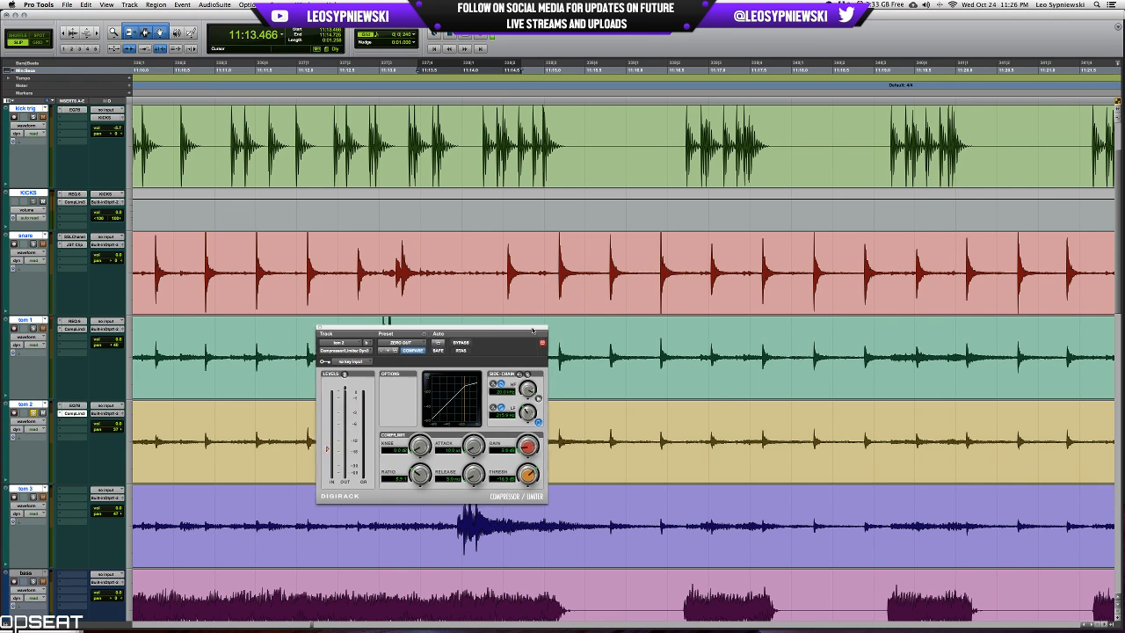
pyautogui.moveTo(527, 333); pyautogui.dragTo(956, 198)
pyautogui.press('space')
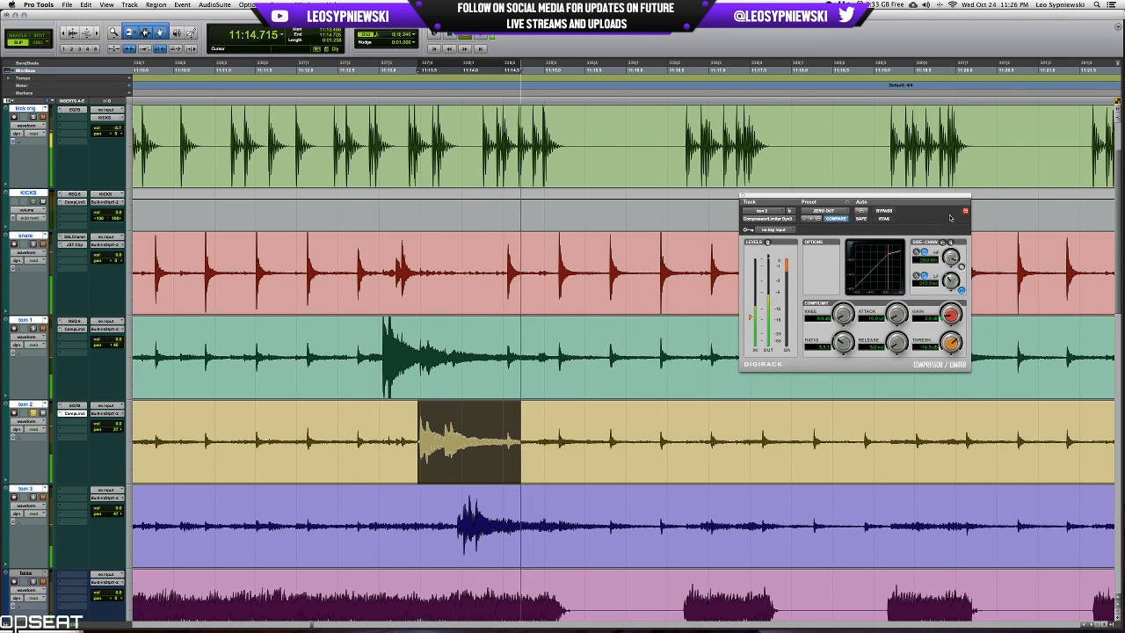
# Compare the tom 2 compressor against bypass and lower its threshold slightly while the hits play.
pyautogui.click(883, 211)
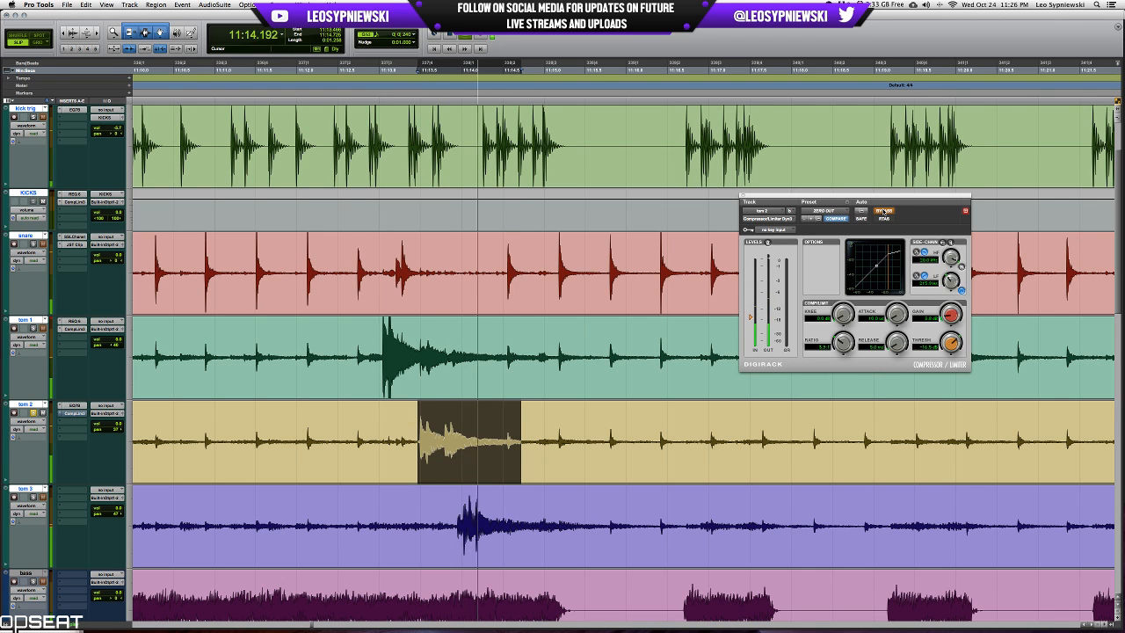
pyautogui.click(883, 211)
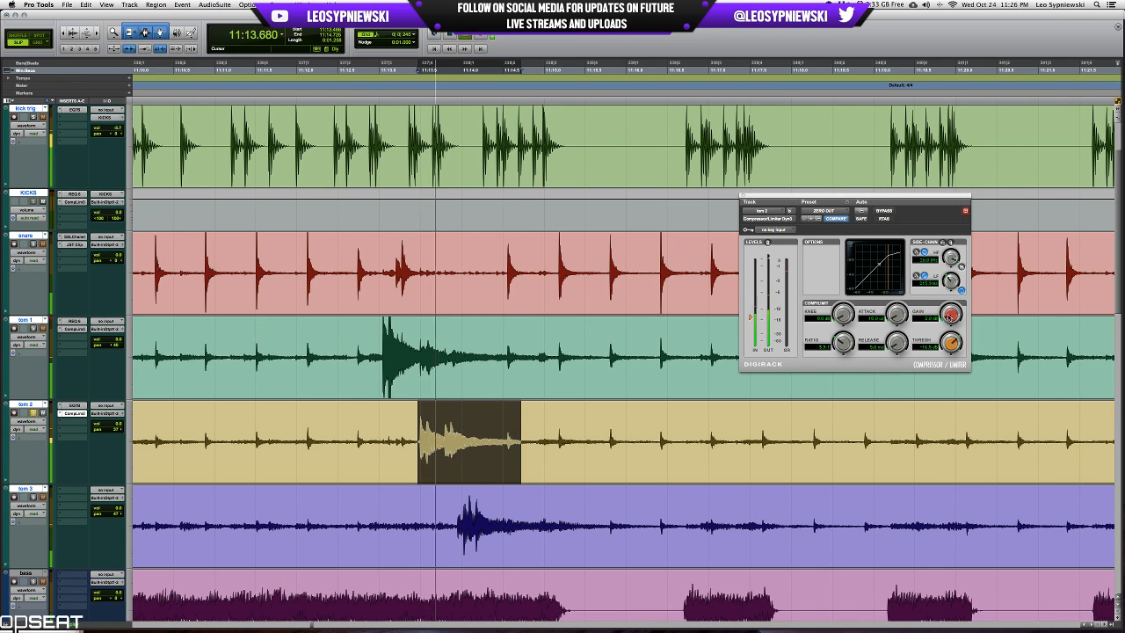
pyautogui.moveTo(950, 342); pyautogui.dragTo(951, 347)
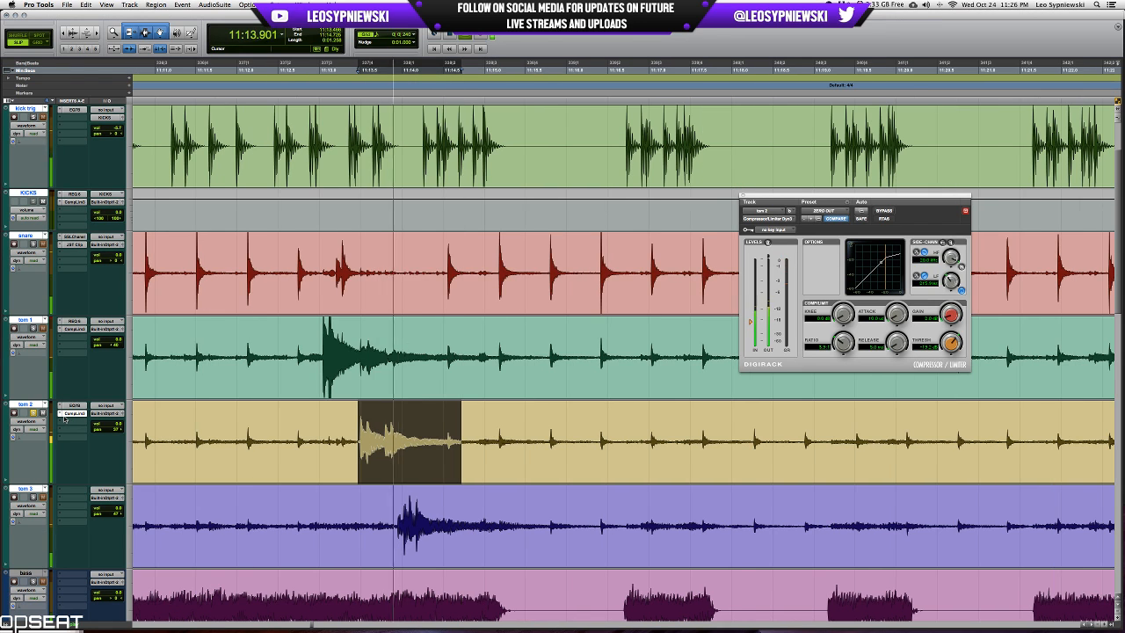
# Play tom 2 from just before the fill to check the compression, and close the compressor window.
pyautogui.click(275, 337)
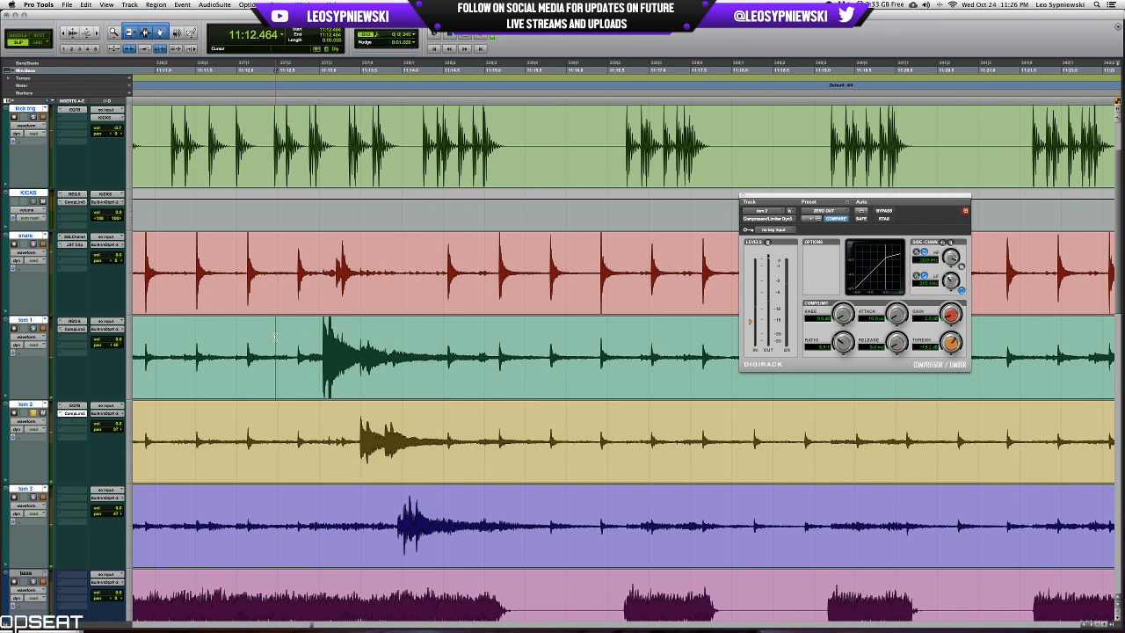
pyautogui.press('space')
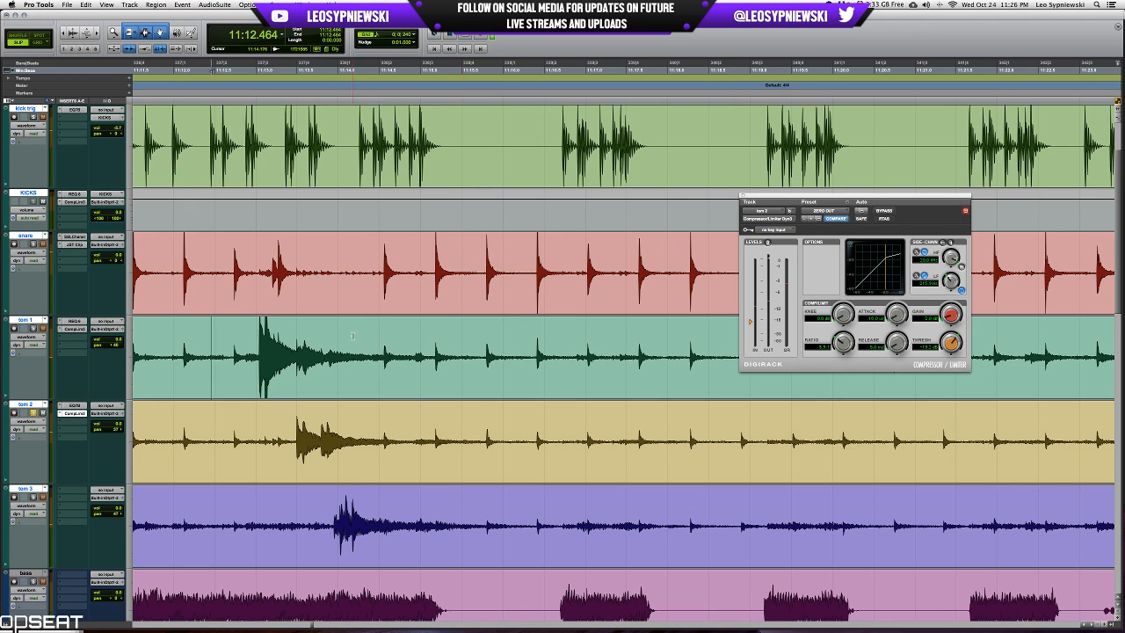
pyautogui.hscroll(-3, 413, 320)
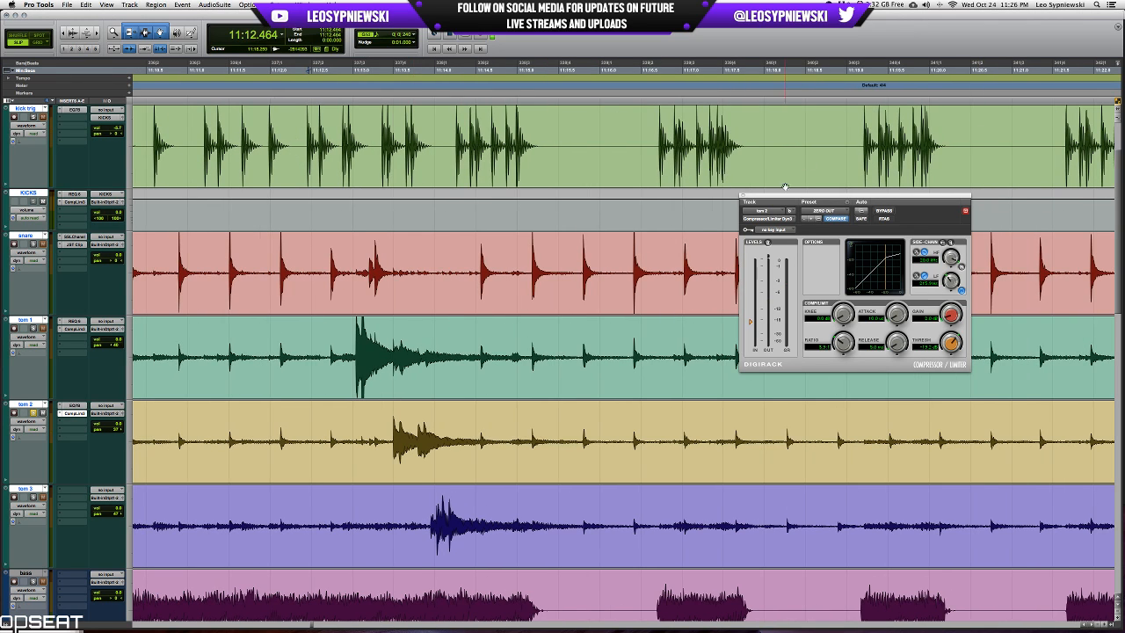
pyautogui.click(742, 195)
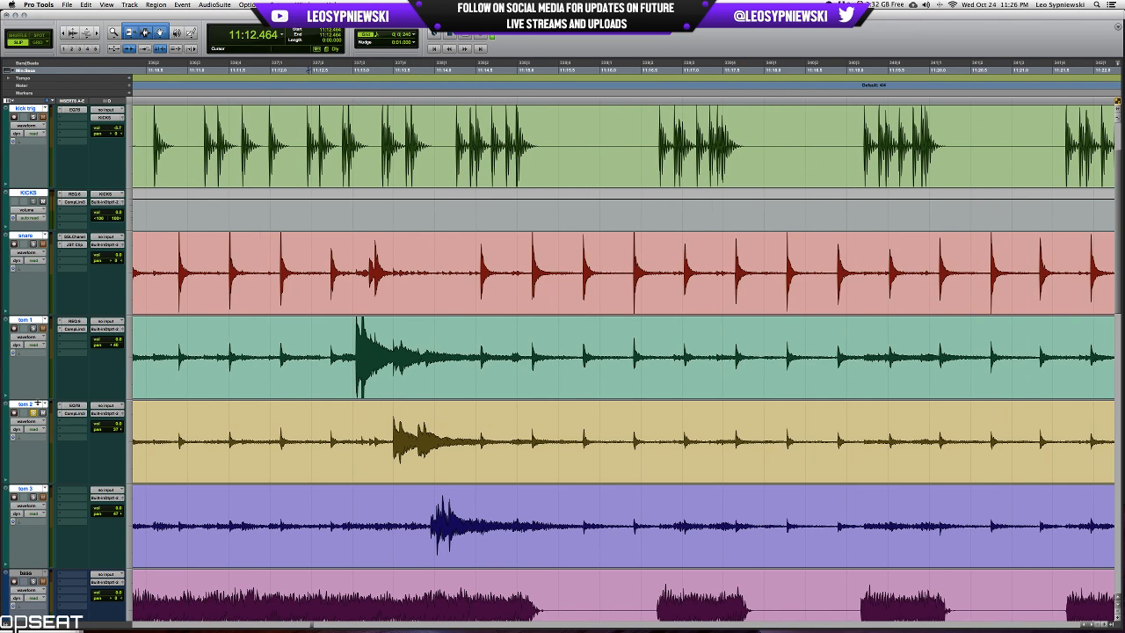
# Unsolo tom 2 and play the full session from shortly before the tom fill.
pyautogui.press('r')
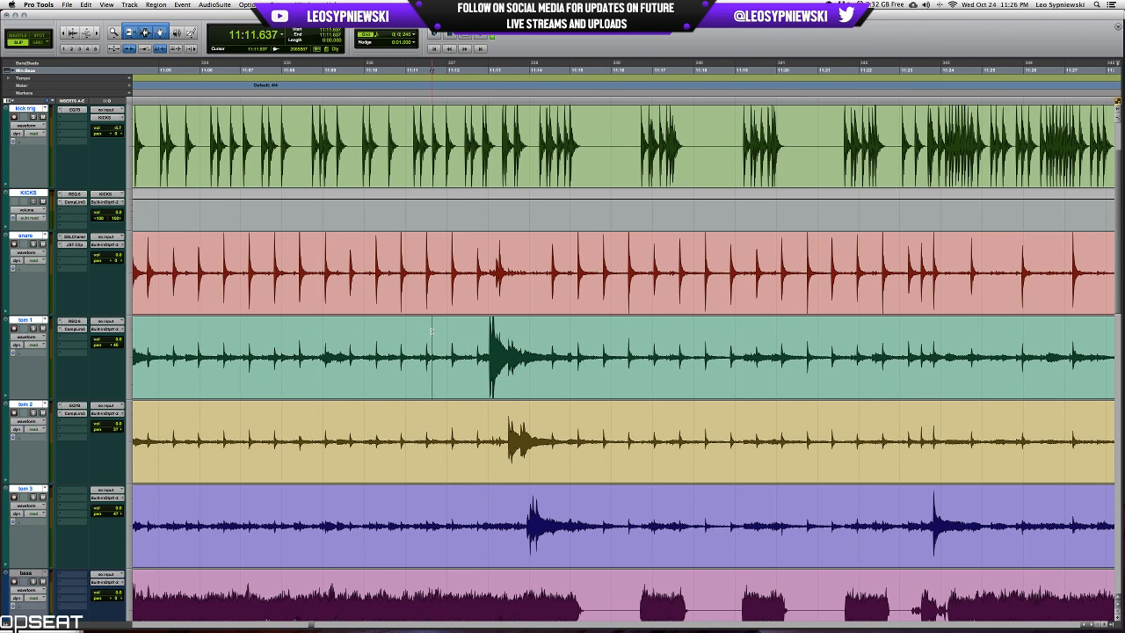
pyautogui.press('space')
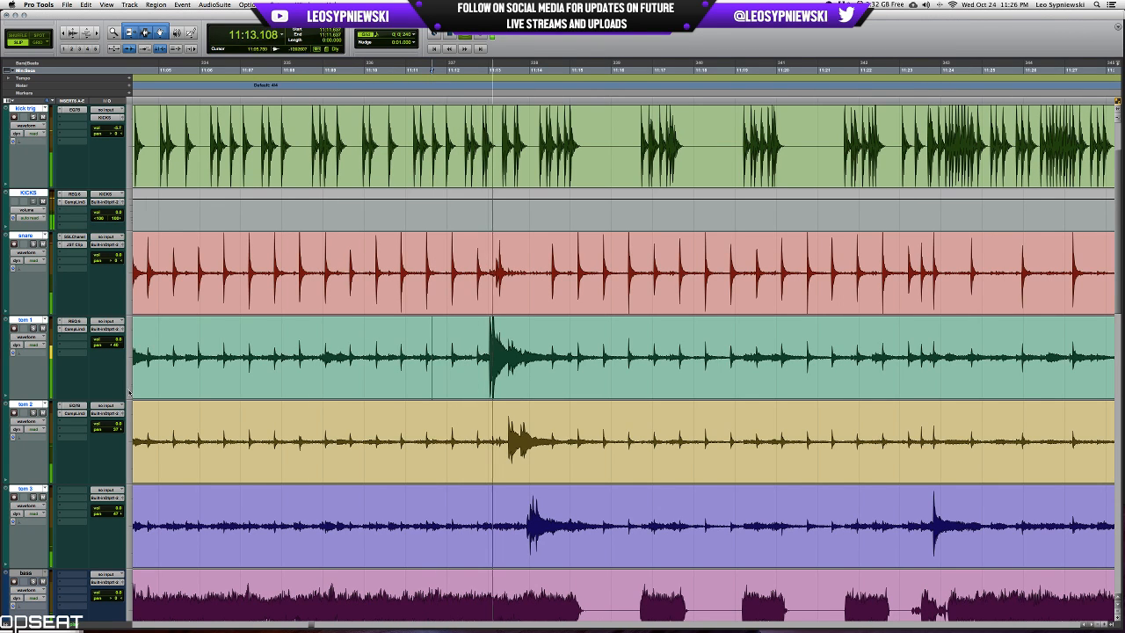
# Stop playback and mute the non-drum tracks: bass, both guitars, tracks, crowd mic and the vocals.
pyautogui.press('space')
pyautogui.scroll(-10, 256, 383)
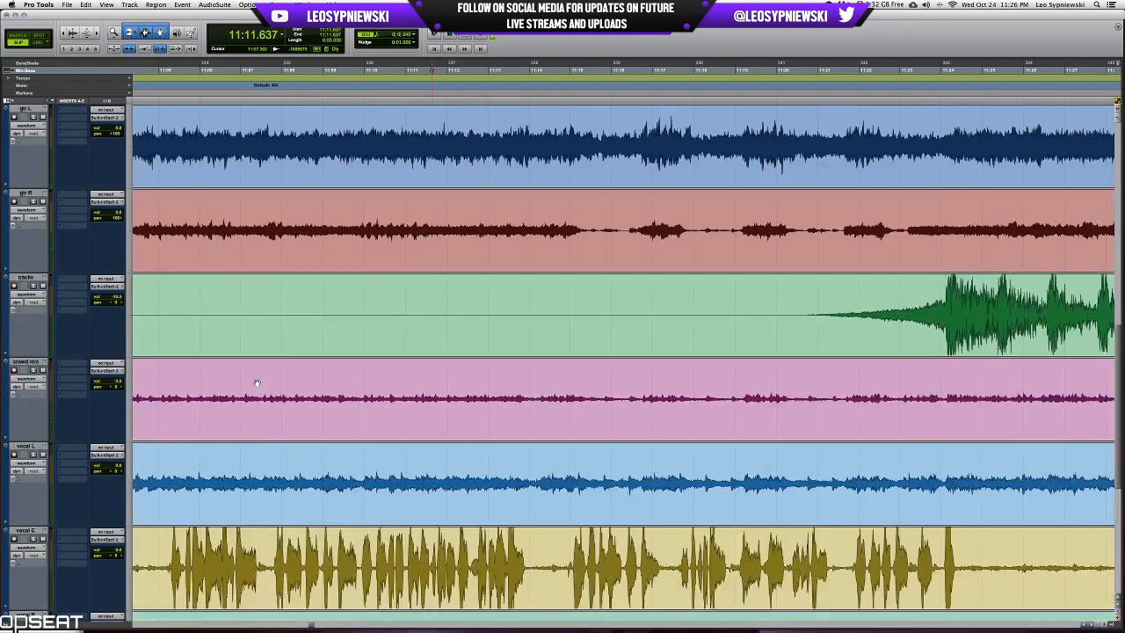
pyautogui.scroll(-4, 256, 383)
pyautogui.scroll(4, 26, 280)
pyautogui.click(33, 362)
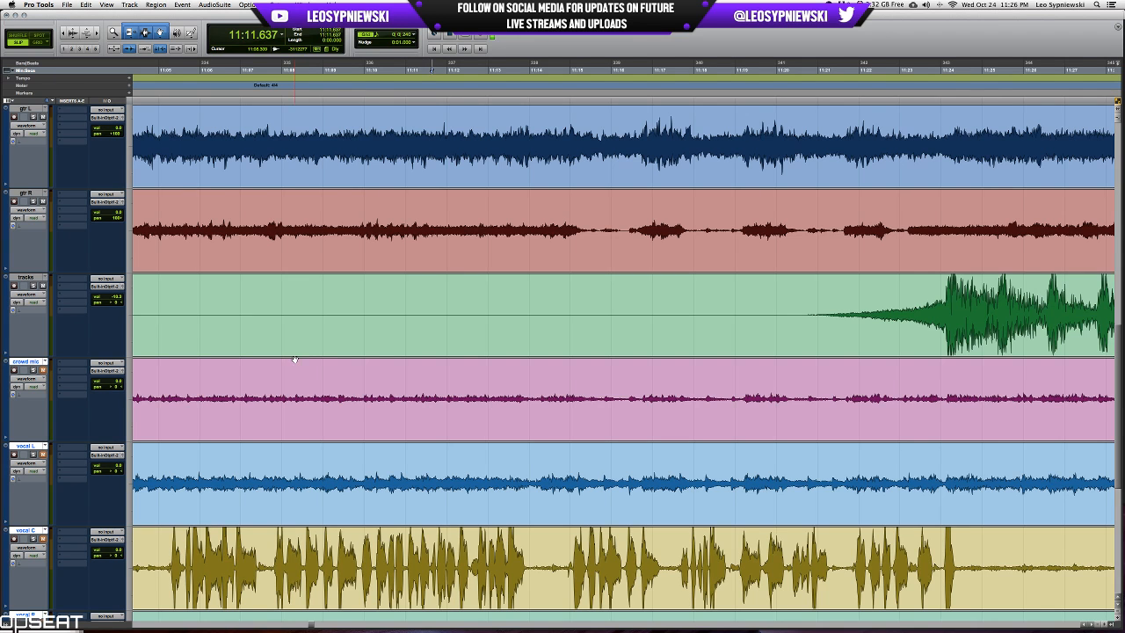
pyautogui.scroll(5, 294, 359)
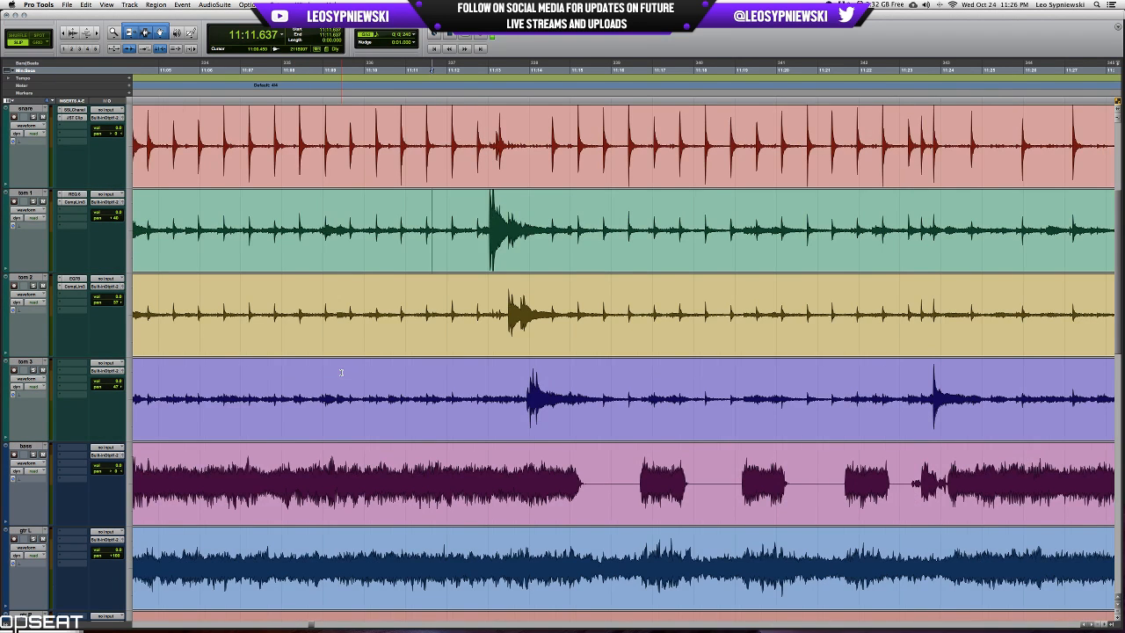
pyautogui.press('r')
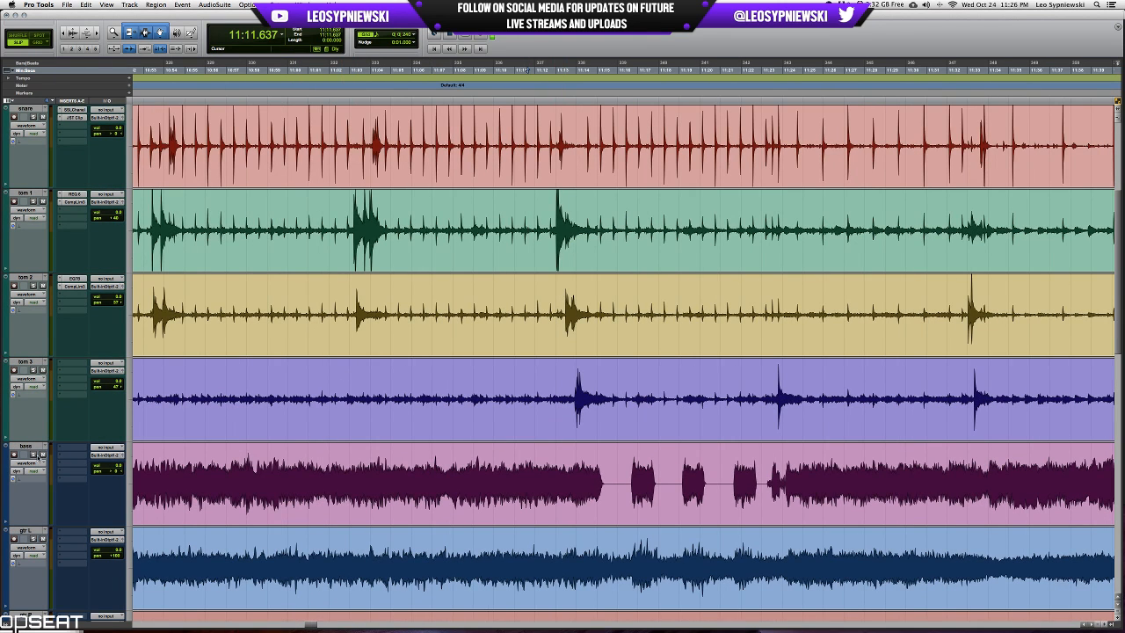
pyautogui.scroll(-4, 41, 455)
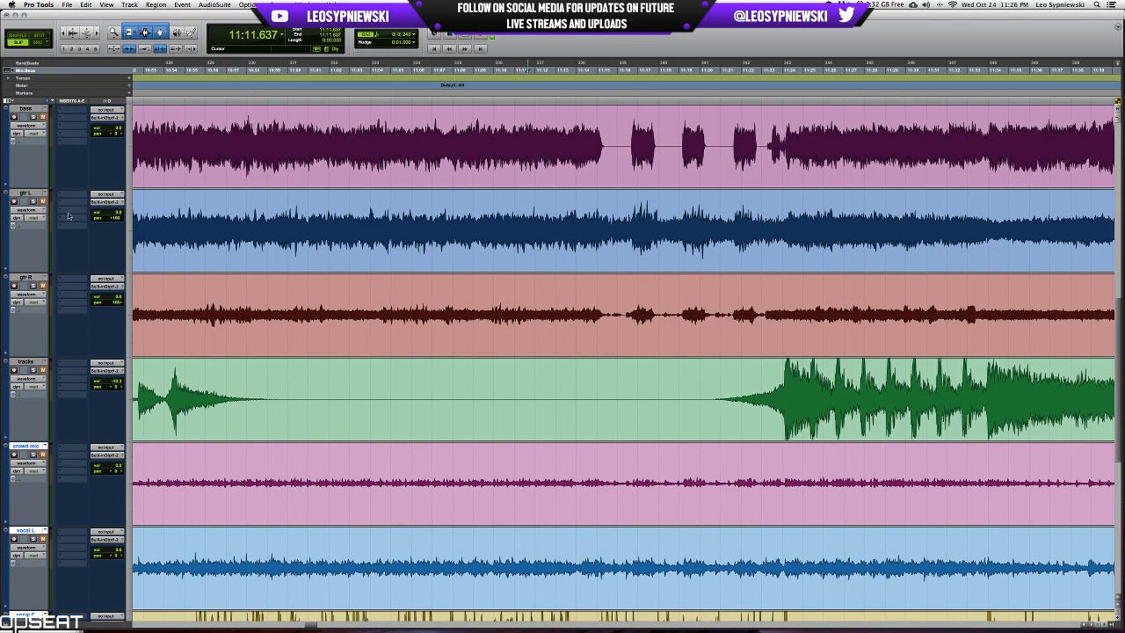
pyautogui.scroll(5, 402, 363)
# Select the tom fill on tom 1 up to the following snare hit, solo tom 3 and play the selection.
pyautogui.press('t')
pyautogui.press('t')
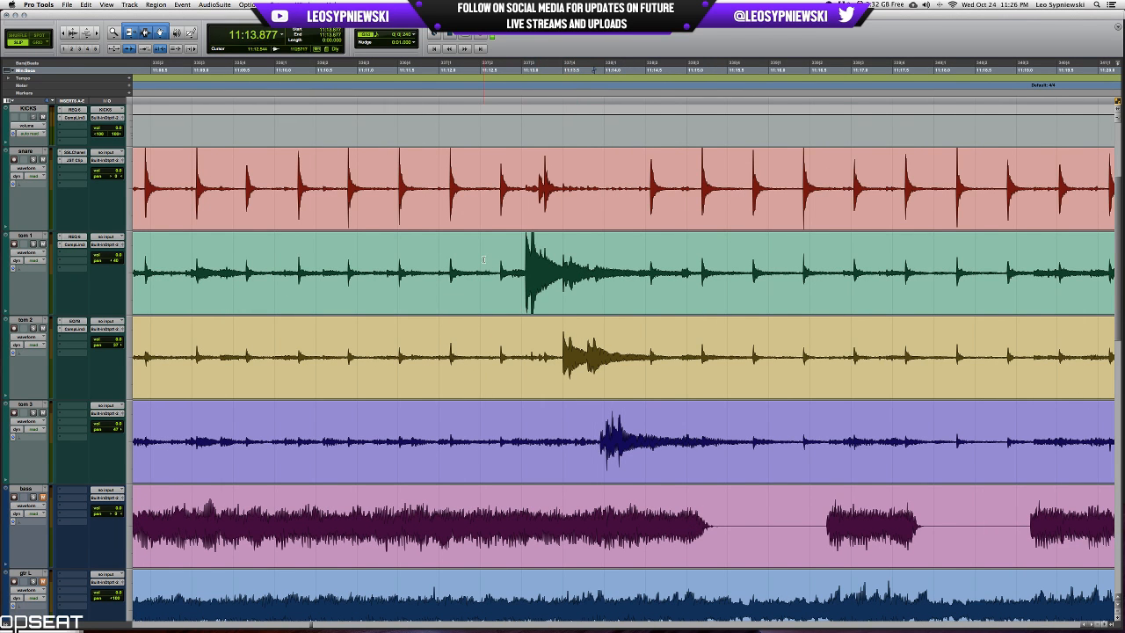
pyautogui.keyDown('shift'); pyautogui.click(673, 257); pyautogui.keyUp('shift')
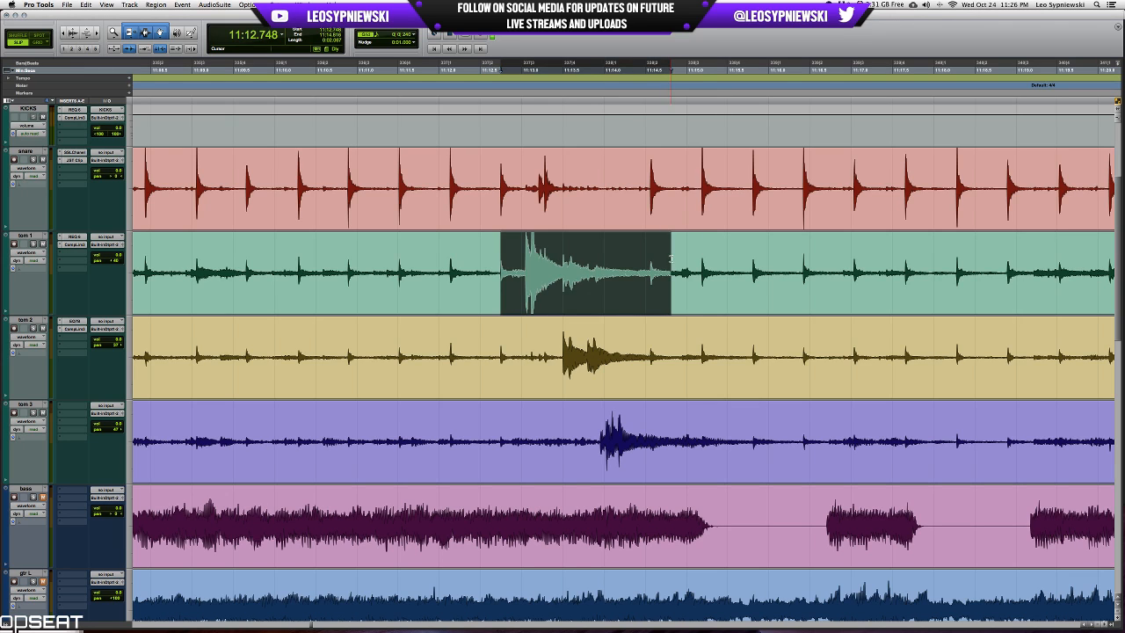
pyautogui.hotkey('shift', 'Tab')
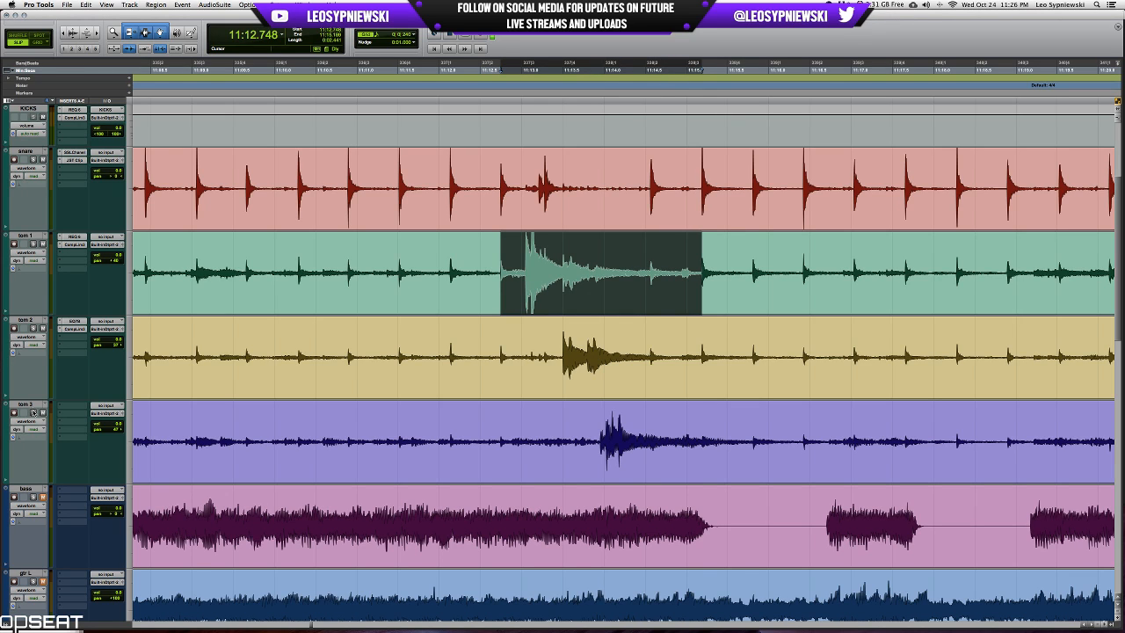
pyautogui.press('space')
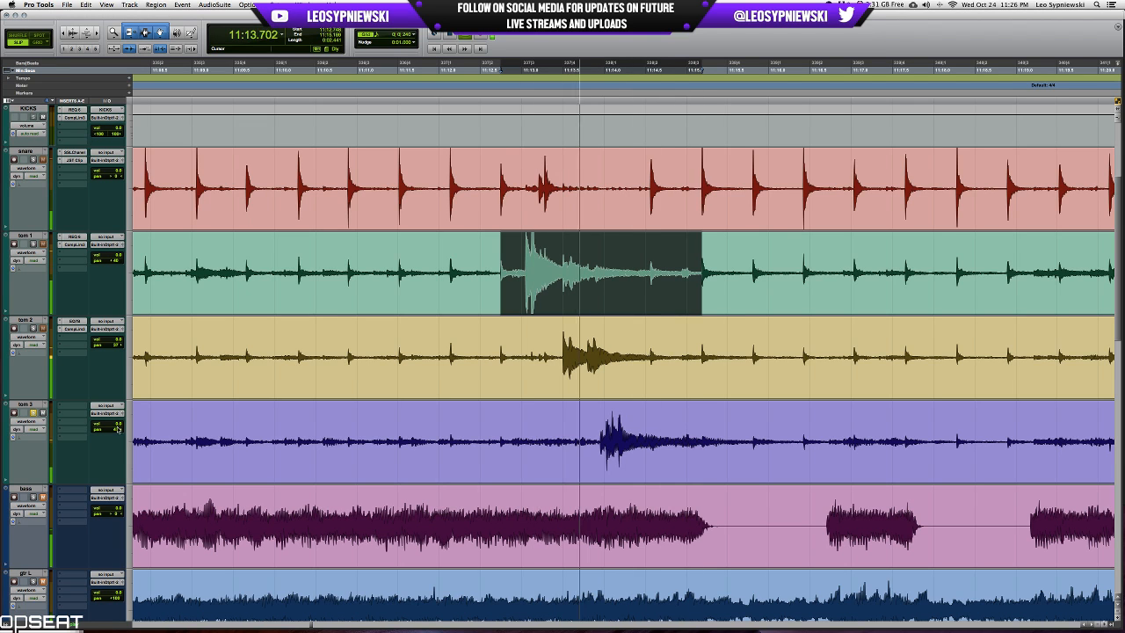
# Insert an SSLChannel plug-in in the first insert slot of tom 3.
pyautogui.click(73, 406)
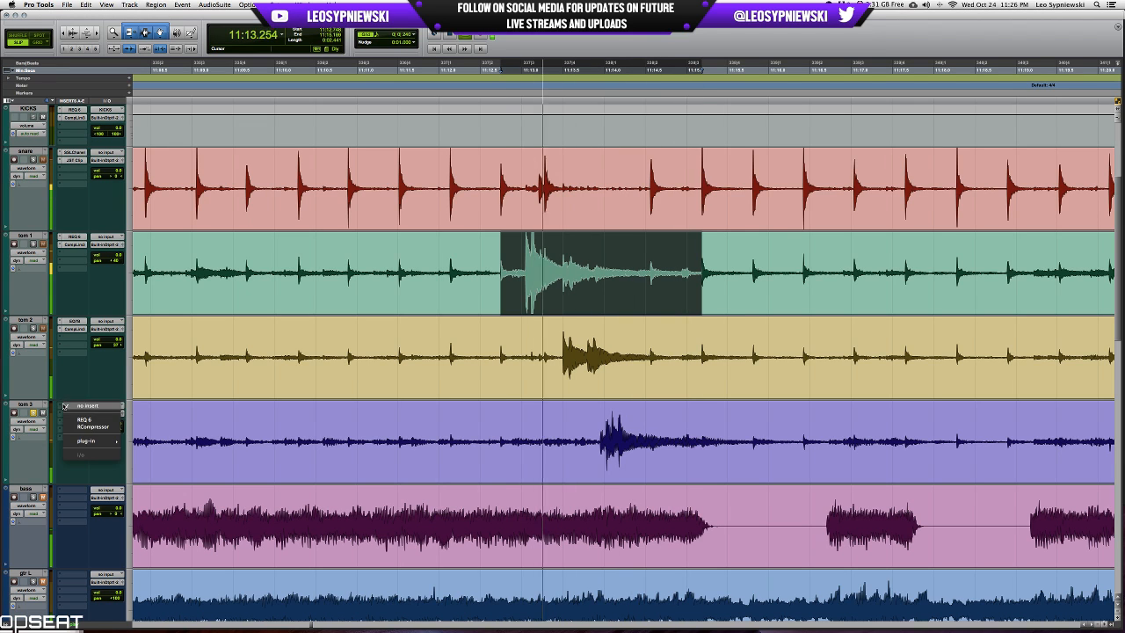
pyautogui.moveTo(86, 441)
pyautogui.click(148, 455)
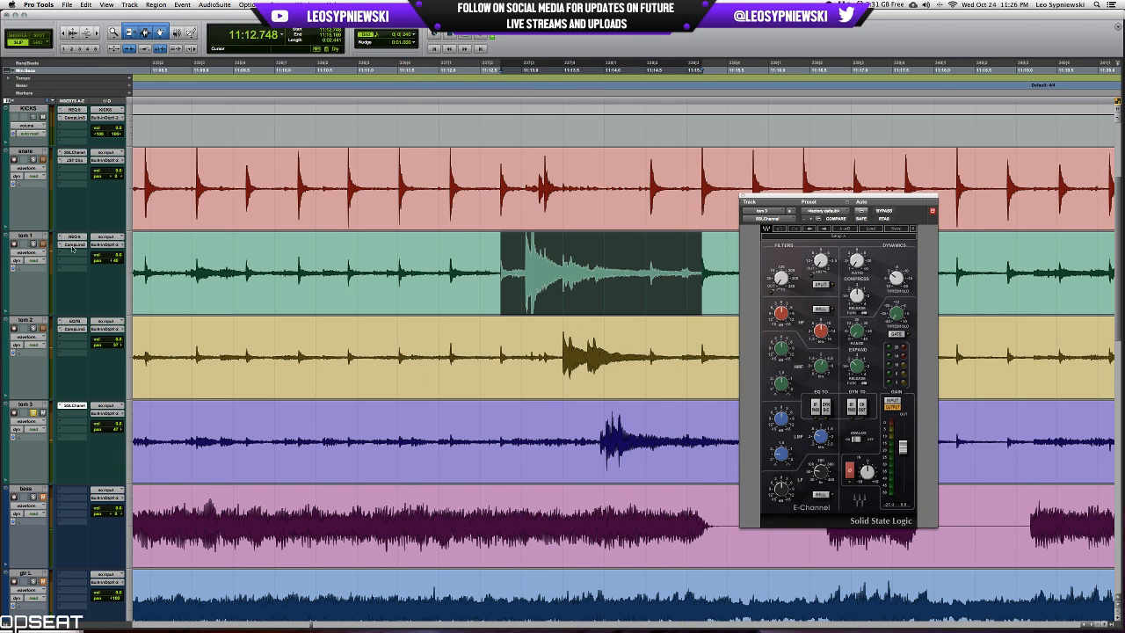
# Review the tom 1 and tom 2 EQs, and shape tom 3 with its SSLChannel while the fill plays.
pyautogui.click(75, 236)
pyautogui.click(75, 322)
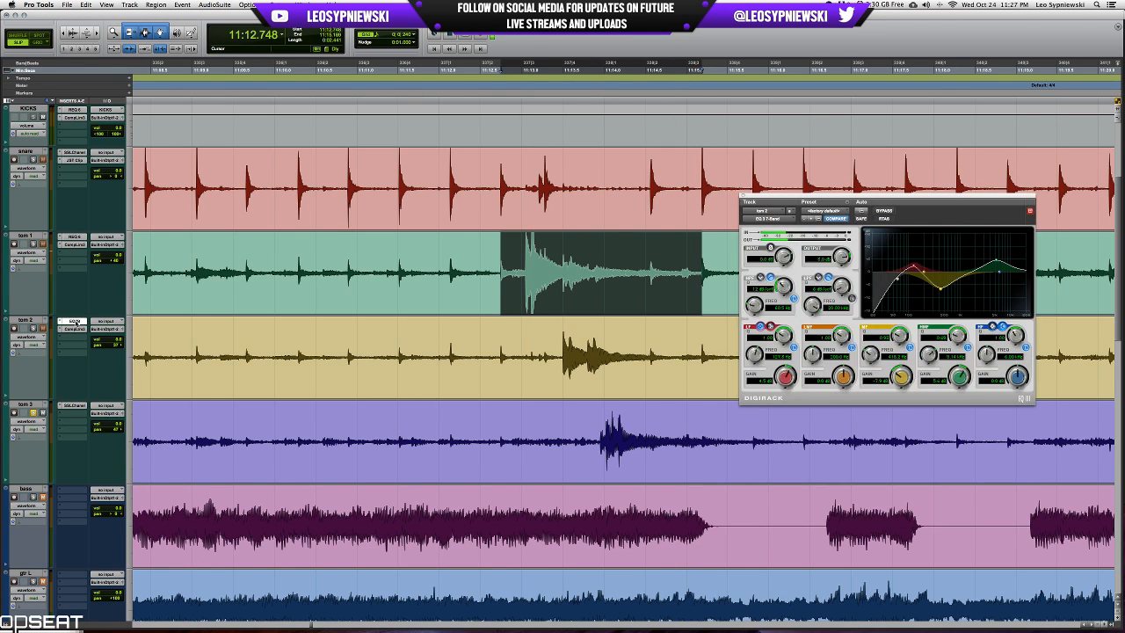
pyautogui.click(74, 405)
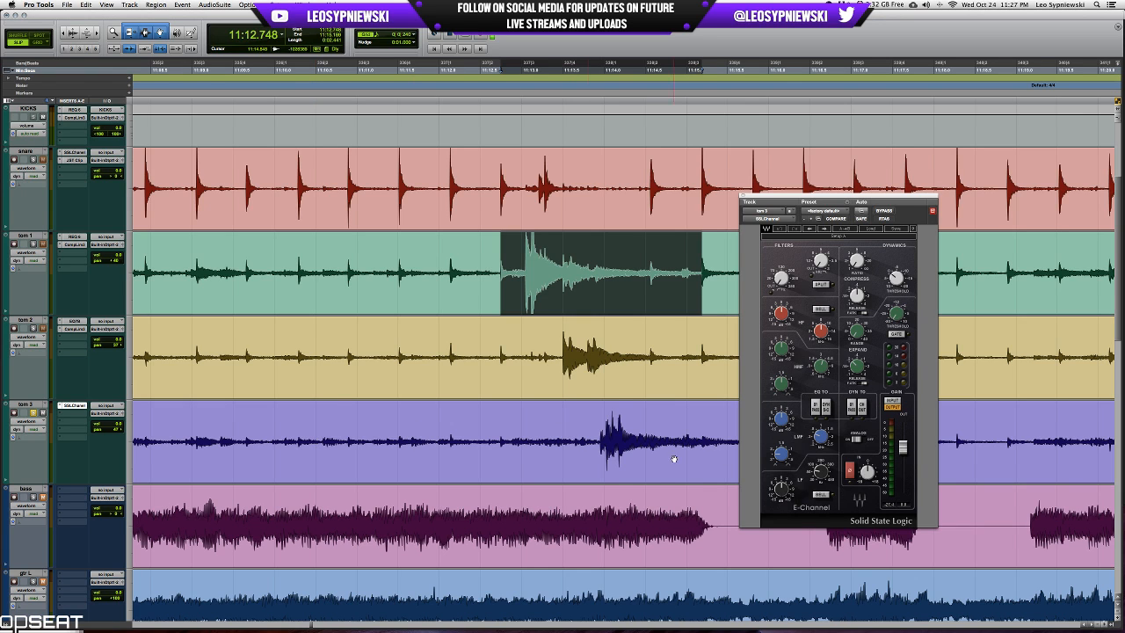
pyautogui.press('space')
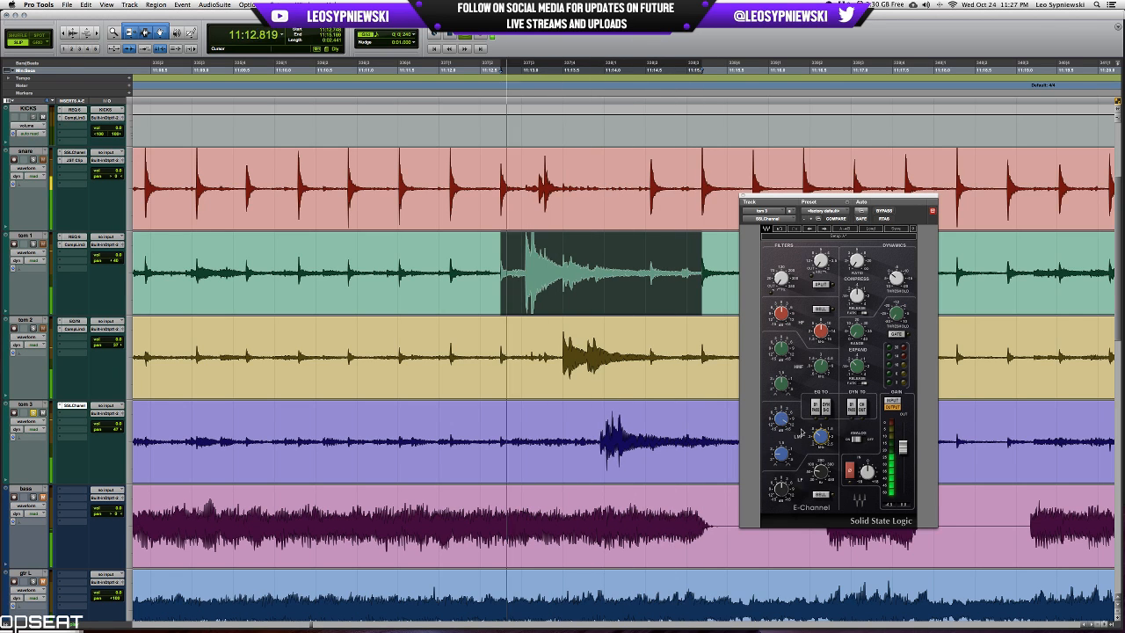
pyautogui.moveTo(821, 437)
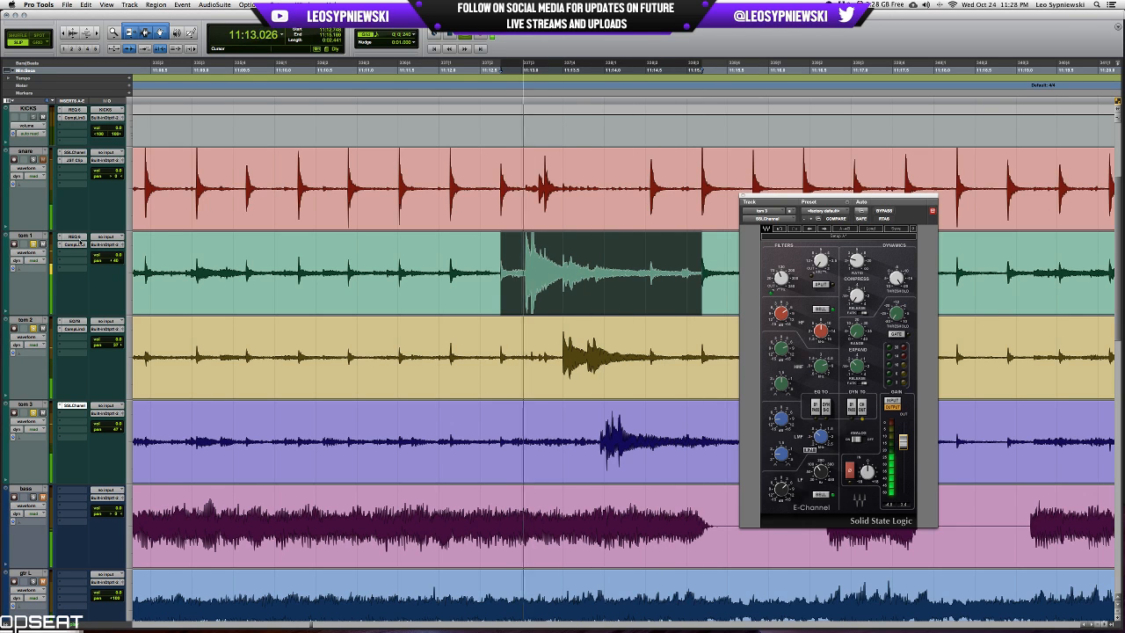
# Add a 7-band EQ 3 after the compressor on tom 1, cut its low mids, and close the plug-in window.
pyautogui.click(75, 237)
pyautogui.click(72, 252)
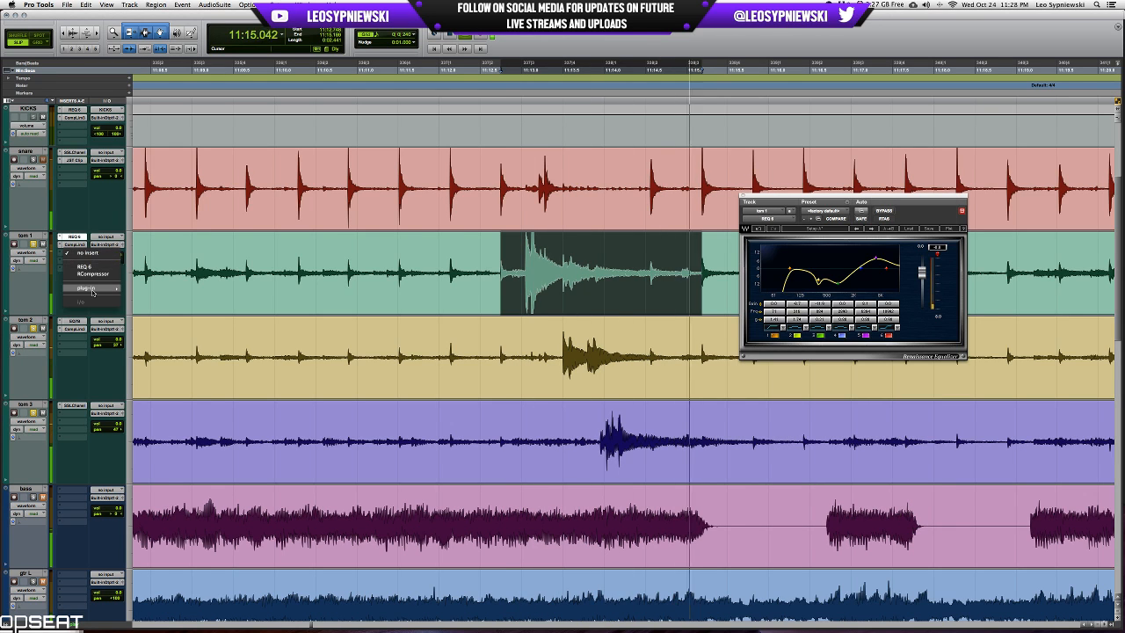
pyautogui.click(157, 296)
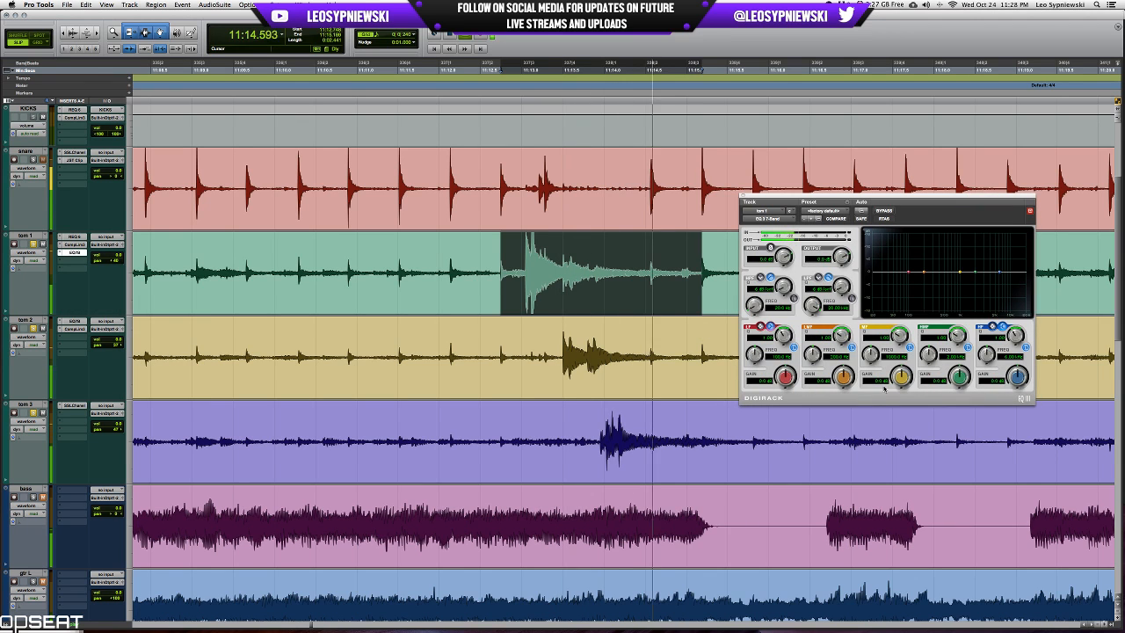
pyautogui.moveTo(842, 336); pyautogui.dragTo(844, 314)
pyautogui.moveTo(843, 377); pyautogui.dragTo(839, 437)
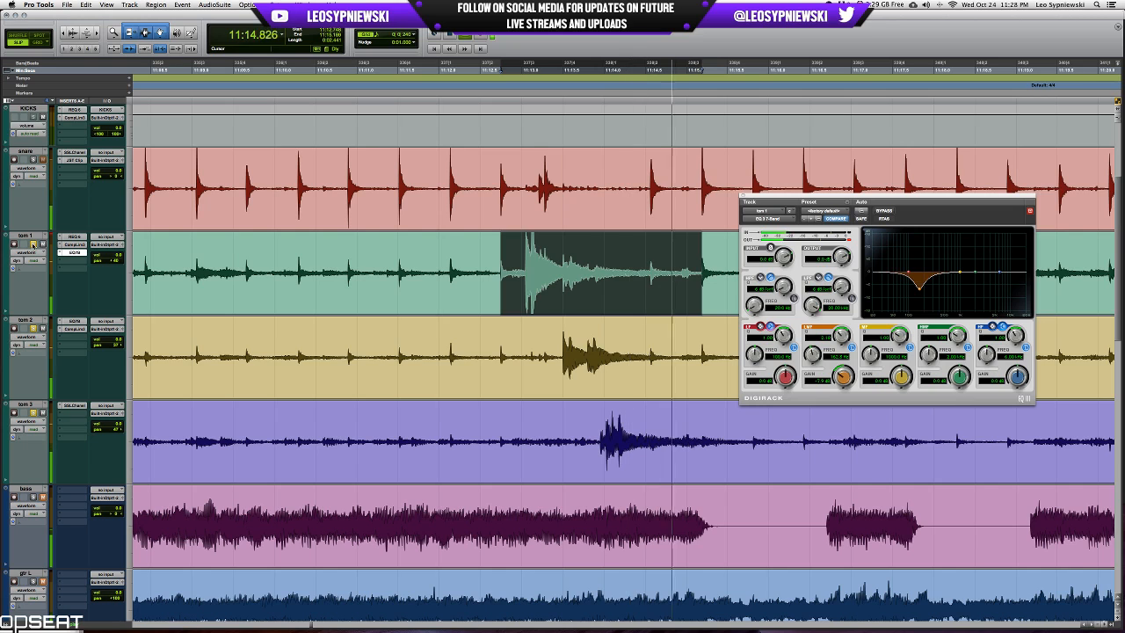
pyautogui.click(741, 195)
# Unsolo the toms, play the drums from just before the tom fill, and mute the snare.
pyautogui.scroll(4, 542, 296)
pyautogui.press('space')
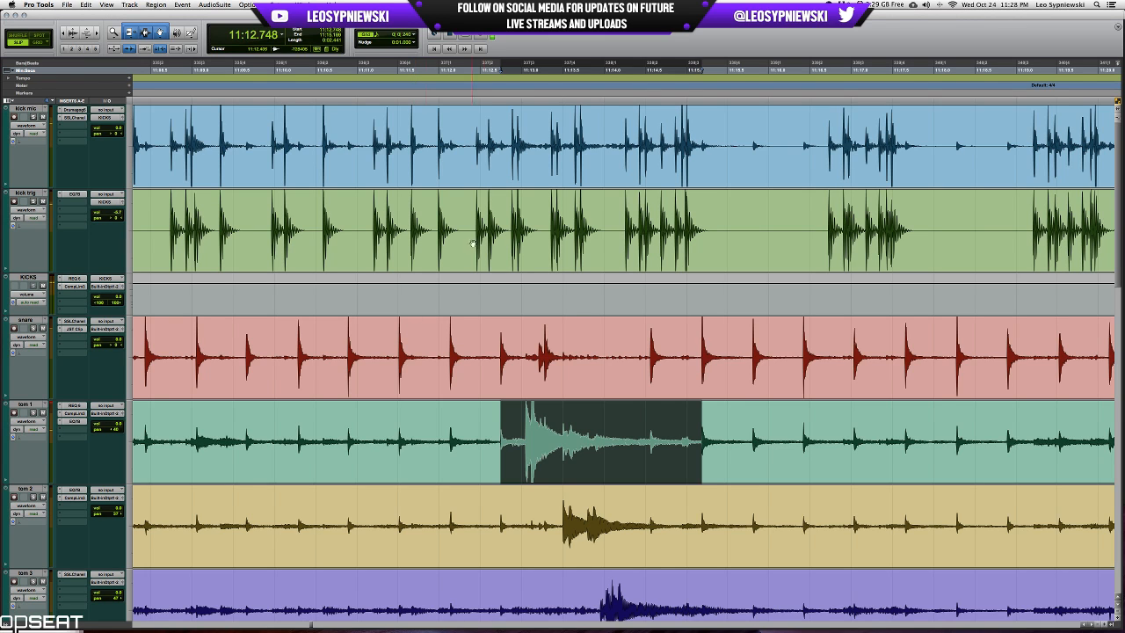
pyautogui.click(461, 206)
pyautogui.press('space')
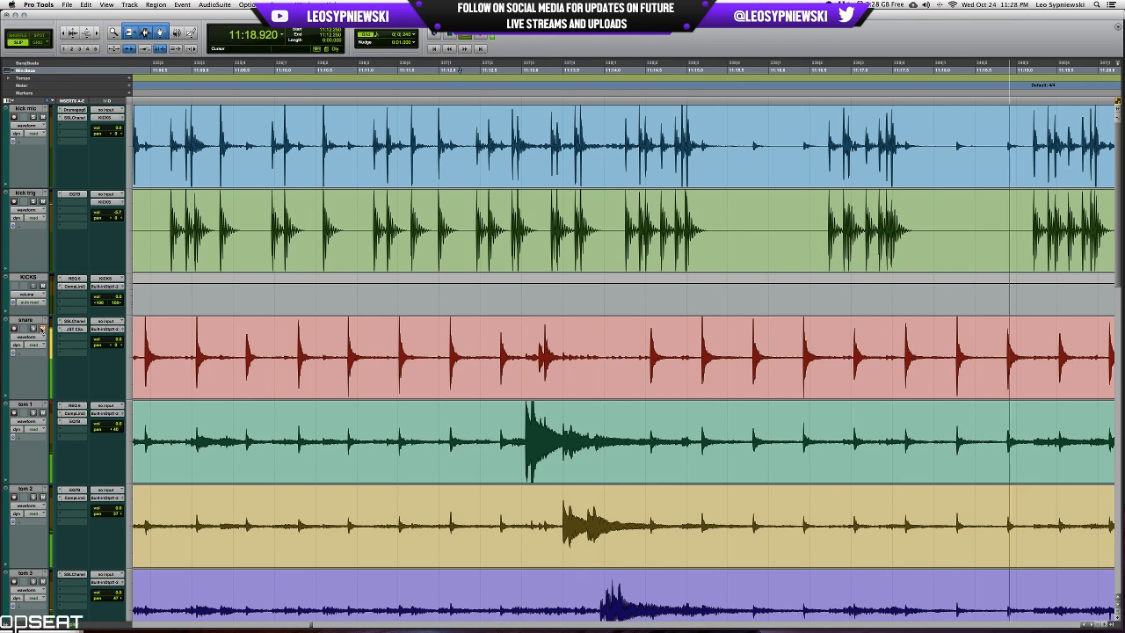
pyautogui.press('space')
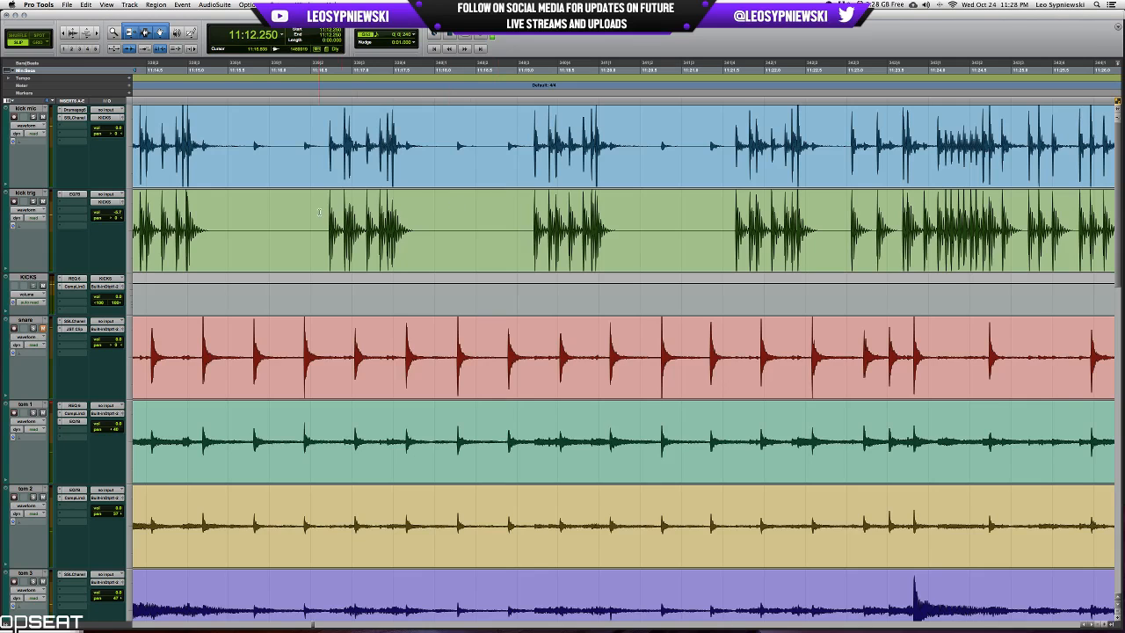
# Play from about 11:11.082 and boost the second low band of the REQ 6 on the KICKS bus.
pyautogui.hscroll(-10, 317, 213)
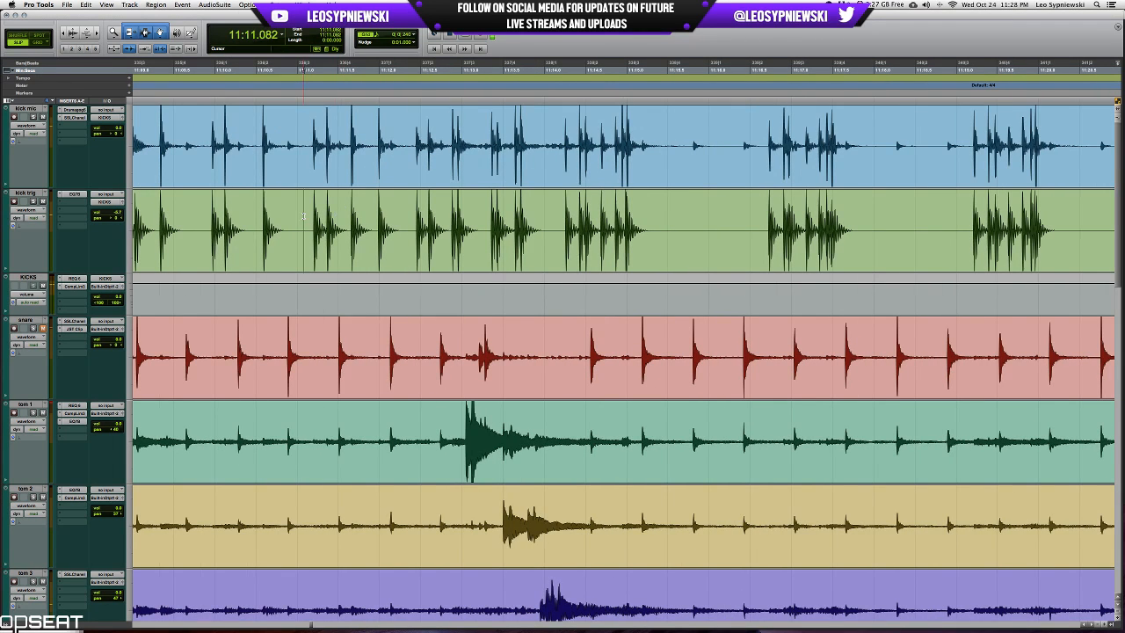
pyautogui.click(75, 278)
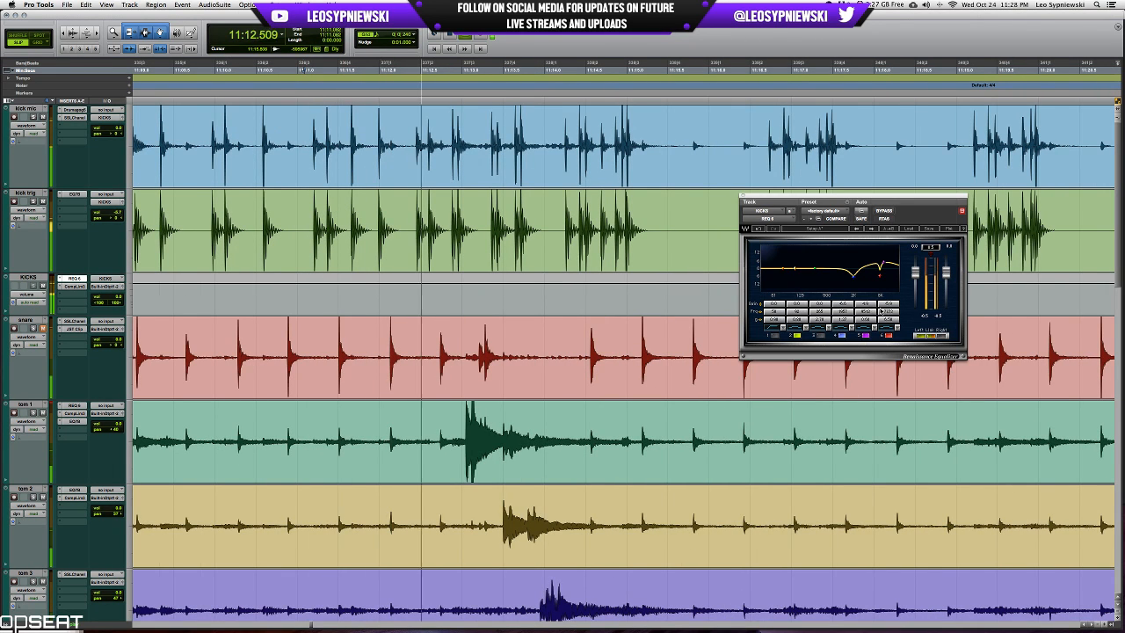
pyautogui.moveTo(796, 303)
pyautogui.mouseDown()
pyautogui.moveTo(796, 274)
pyautogui.moveTo(798, 319)
pyautogui.mouseUp()
pyautogui.click(797, 312)
# Solo kick trig and play it through the tom fill from about 11:11.168.
pyautogui.press('space')
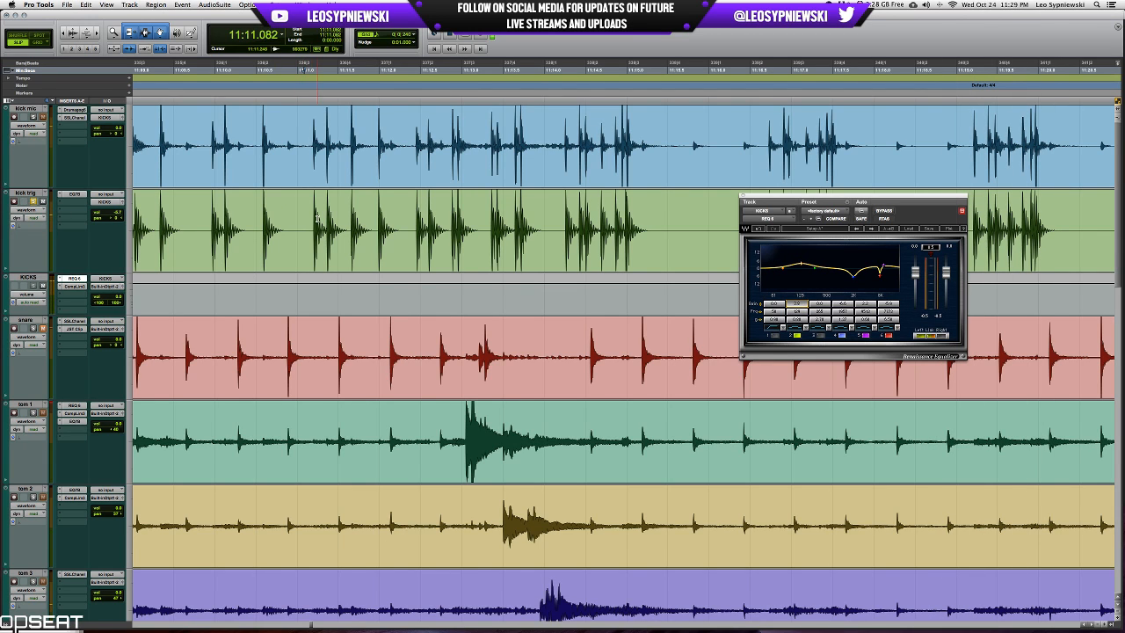
pyautogui.press('space')
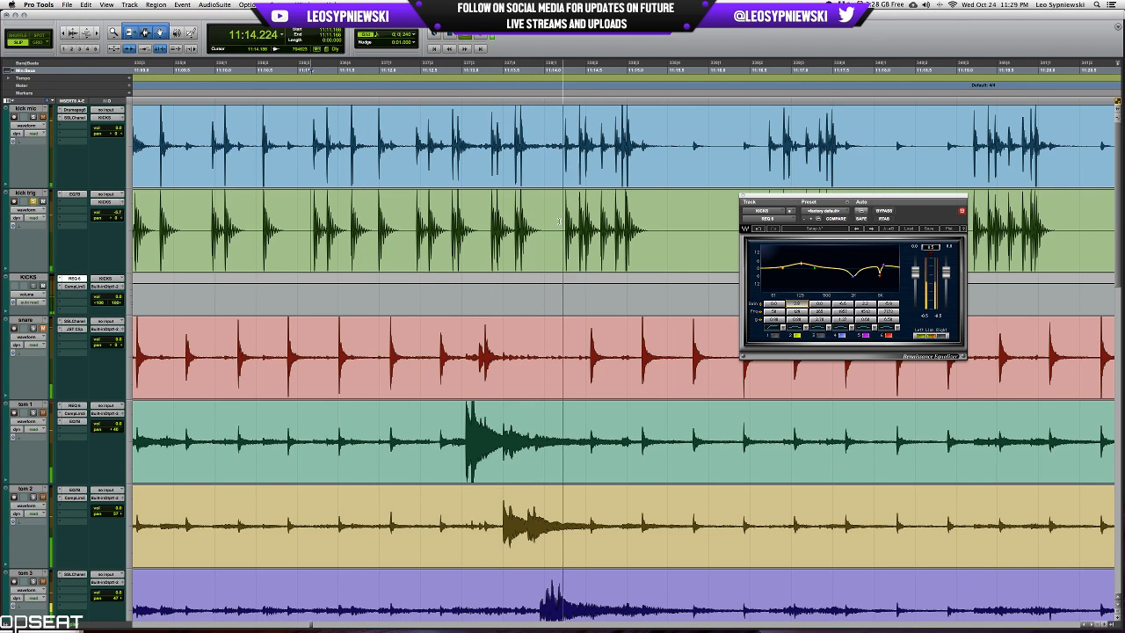
pyautogui.press('space')
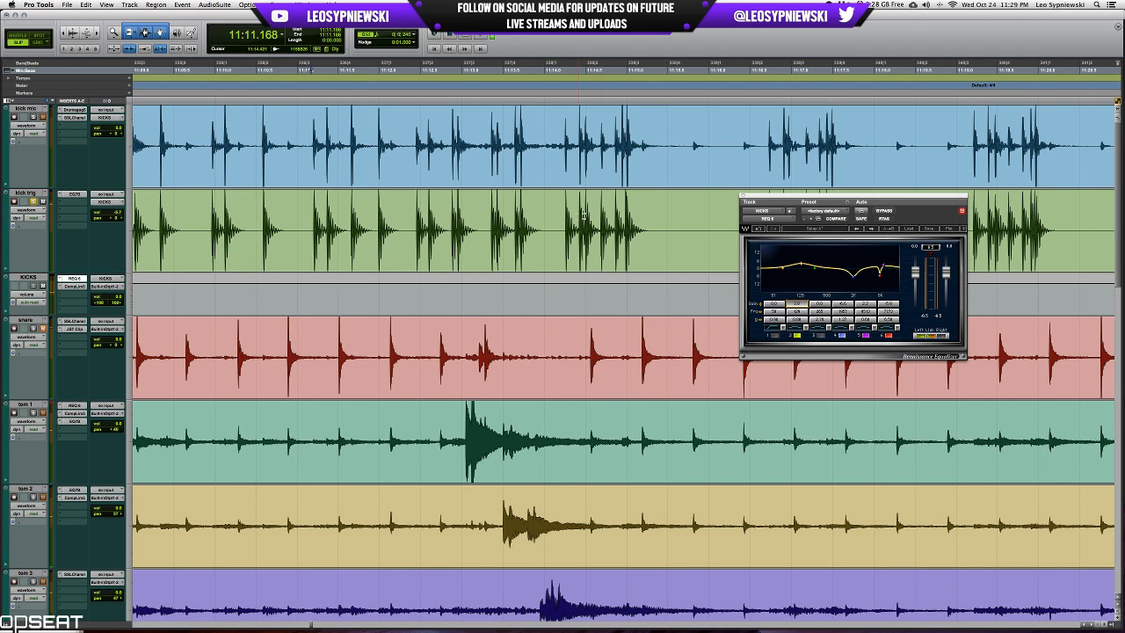
# Close the KICKS EQ and examine how the triggered hits line up with the kick mic hits at the end of the fill.
pyautogui.click(618, 208)
pyautogui.press('t')
pyautogui.press('t')
pyautogui.press('t')
pyautogui.press('t')
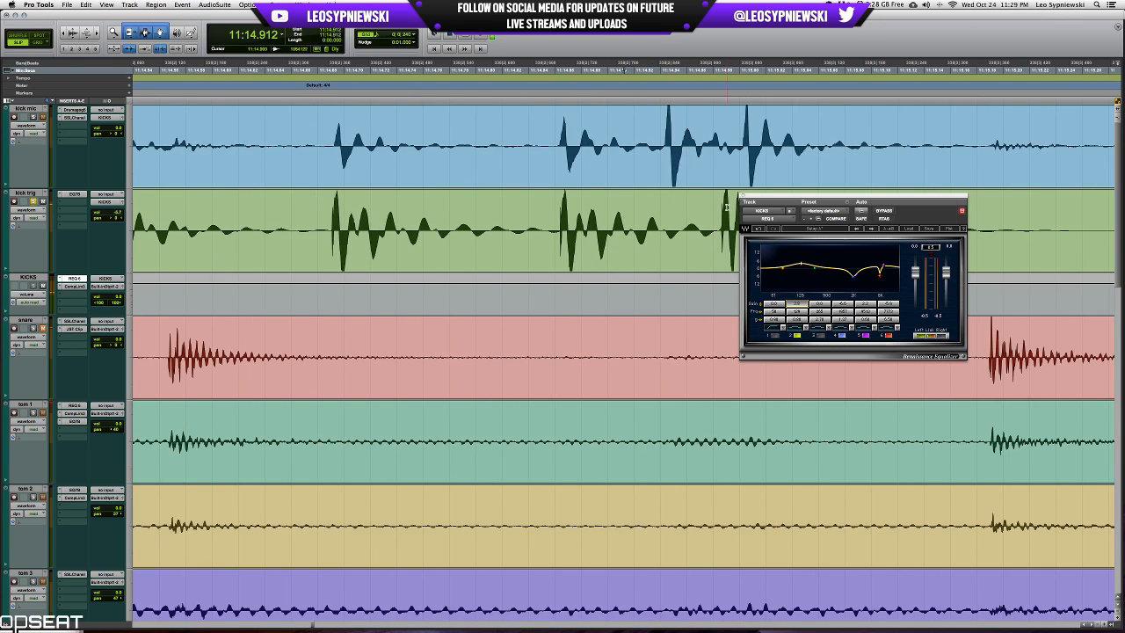
pyautogui.click(744, 199)
pyautogui.press('r')
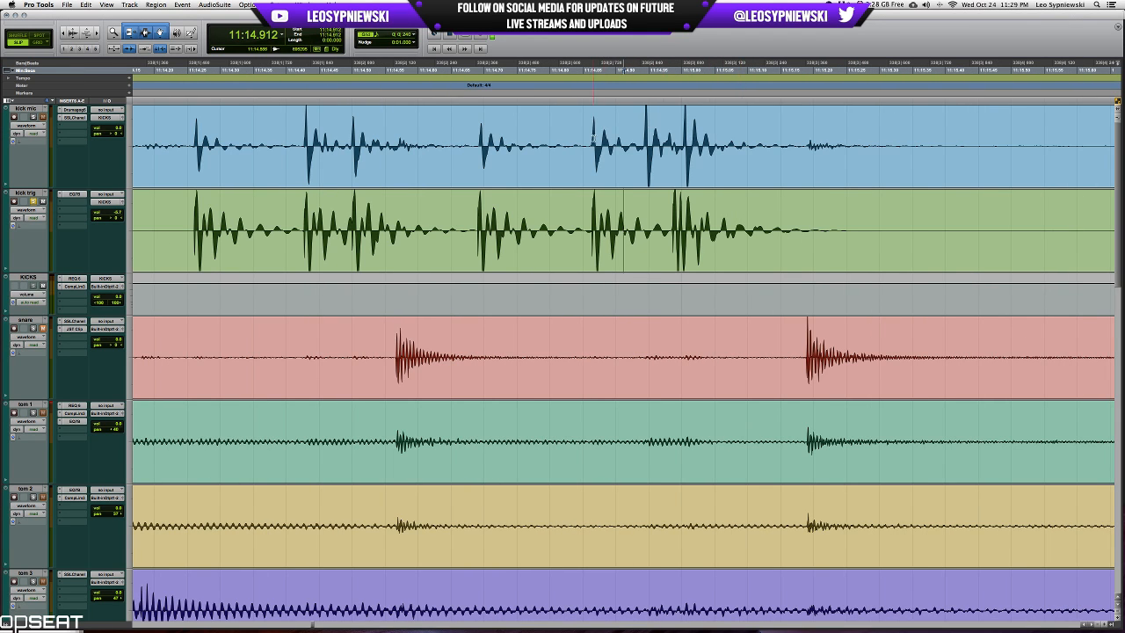
pyautogui.moveTo(585, 138); pyautogui.dragTo(765, 134)
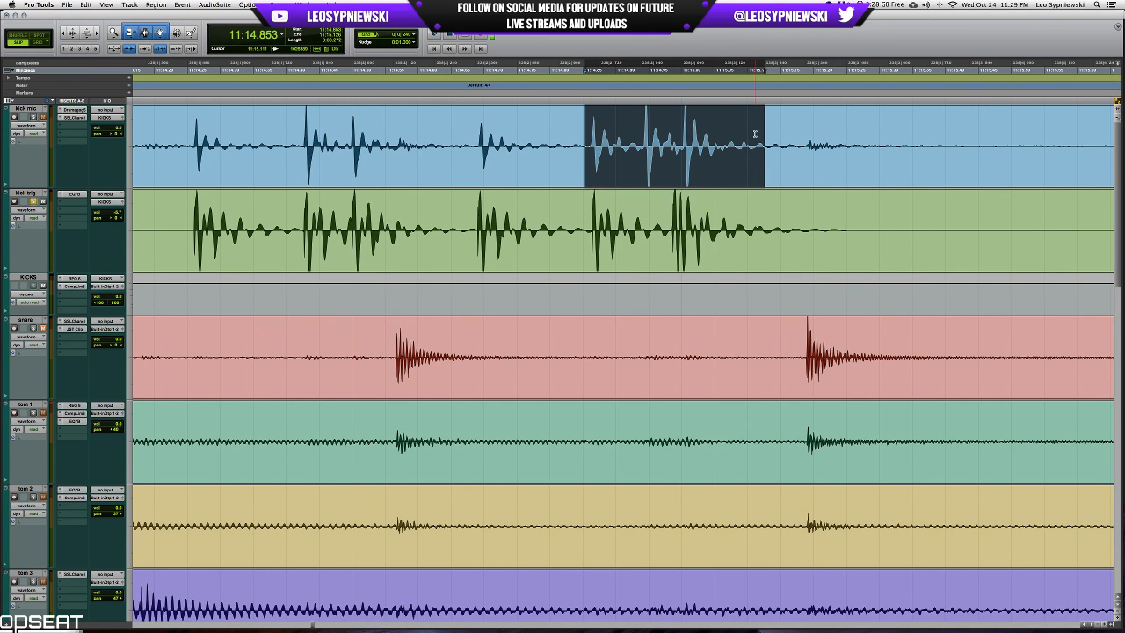
pyautogui.press('r')
pyautogui.moveTo(602, 214); pyautogui.dragTo(718, 220)
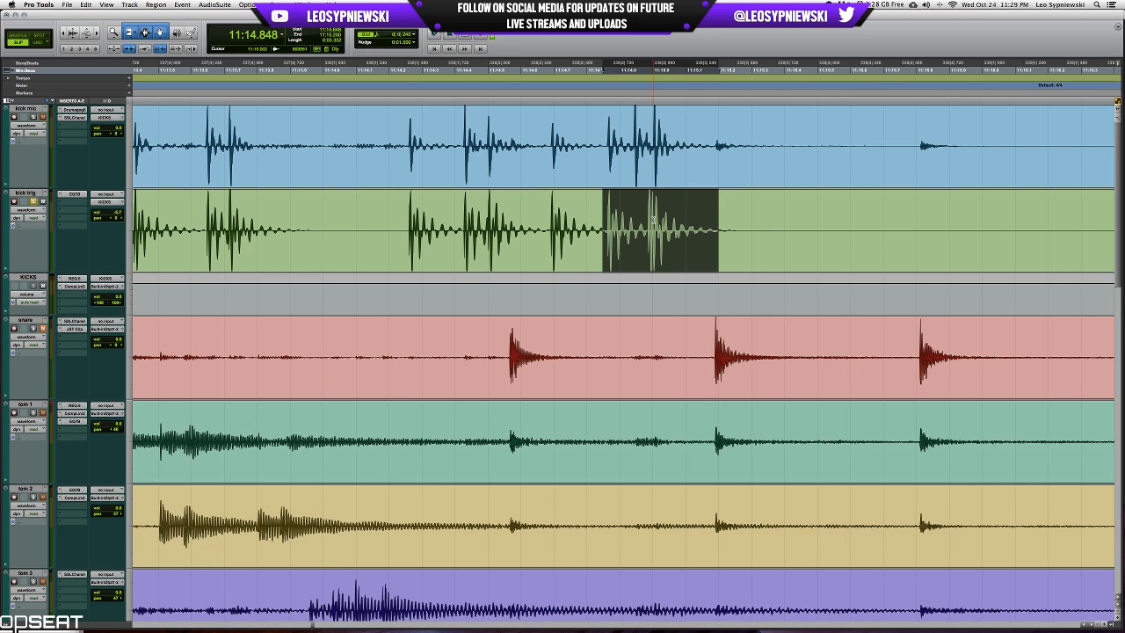
# Unsolo kick trig in the mixer and move the live stream send from KICKS to kick mic.
pyautogui.press('super+equal')
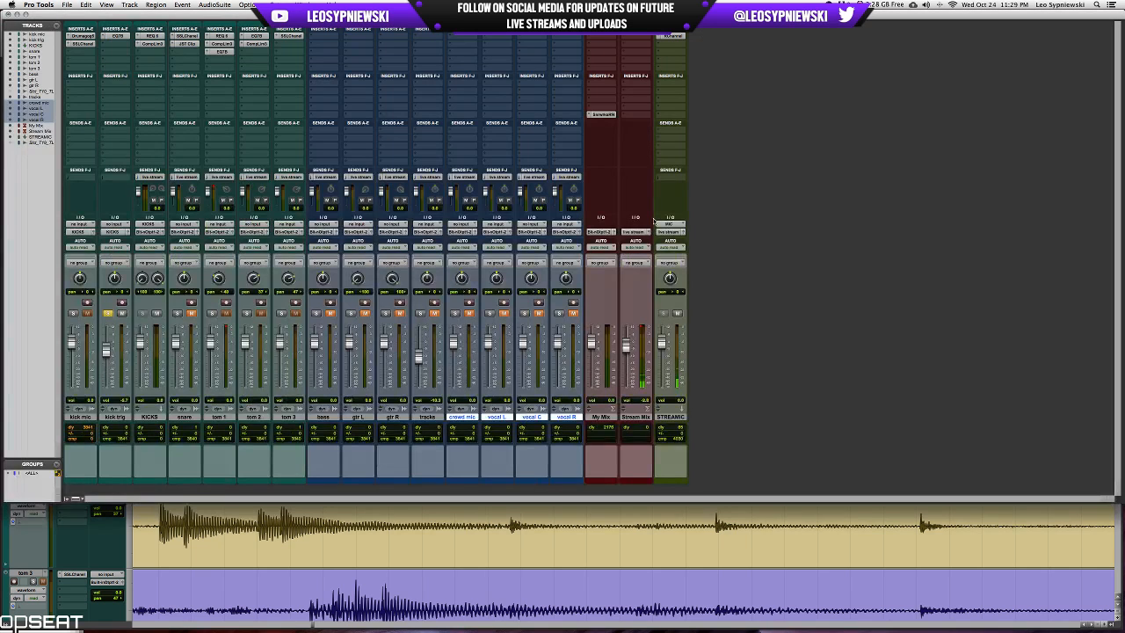
pyautogui.click(105, 36)
pyautogui.click(132, 8)
pyautogui.moveTo(92, 180); pyautogui.dragTo(76, 179)
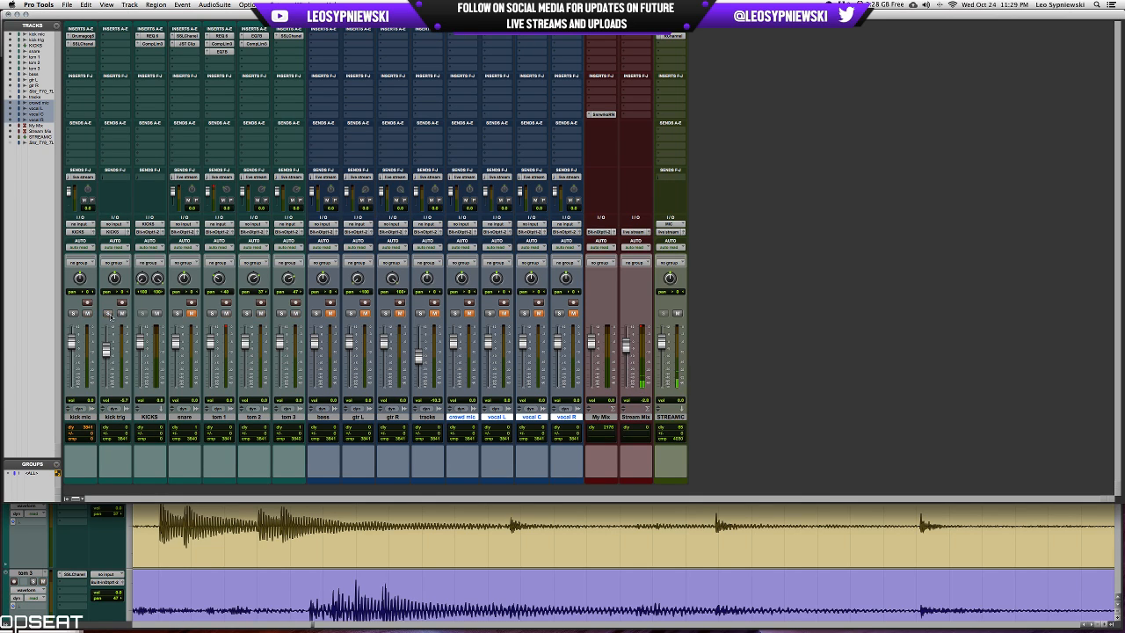
# Hide kick trig and KICKS and make them inactive, solo kick mic, and return to the edit view.
pyautogui.click(125, 418)
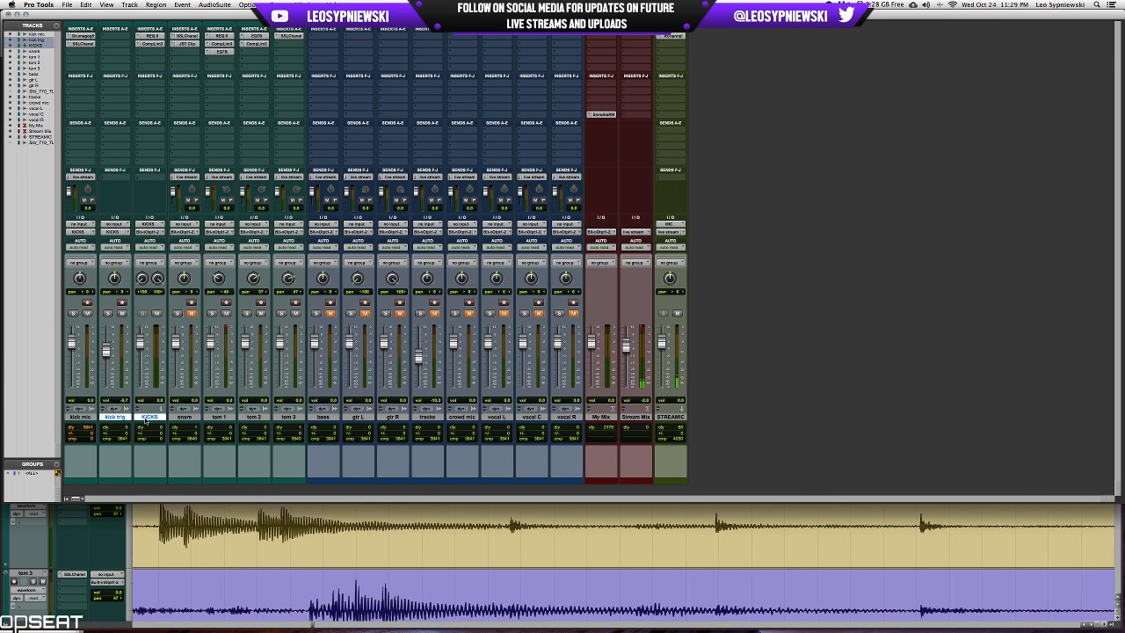
pyautogui.rightClick(145, 418)
pyautogui.click(156, 425)
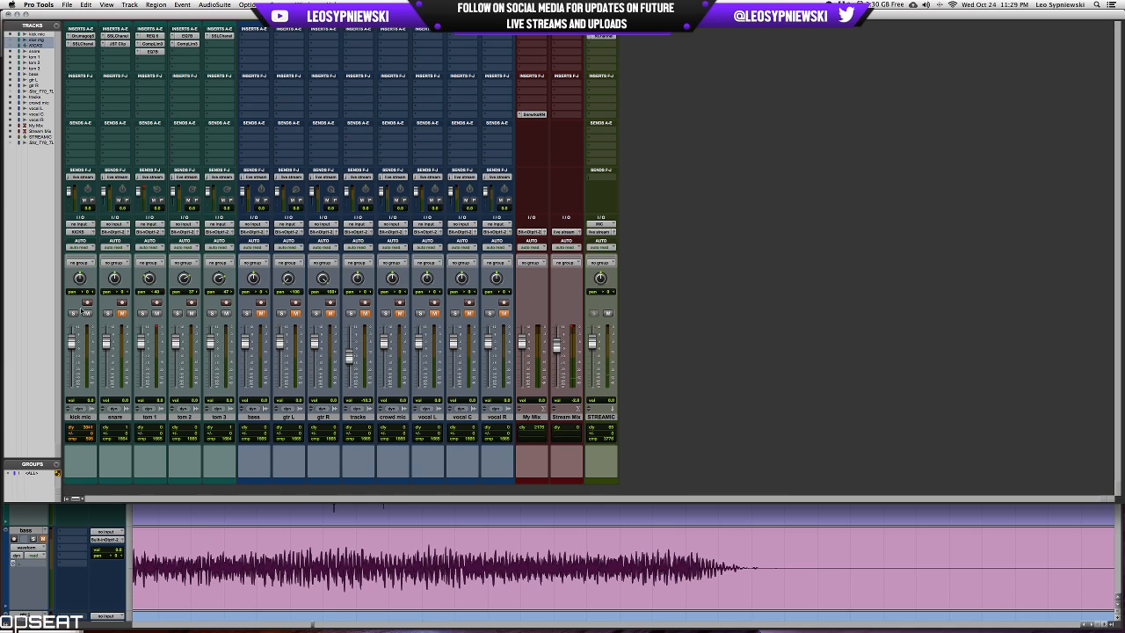
pyautogui.press('super+equal')
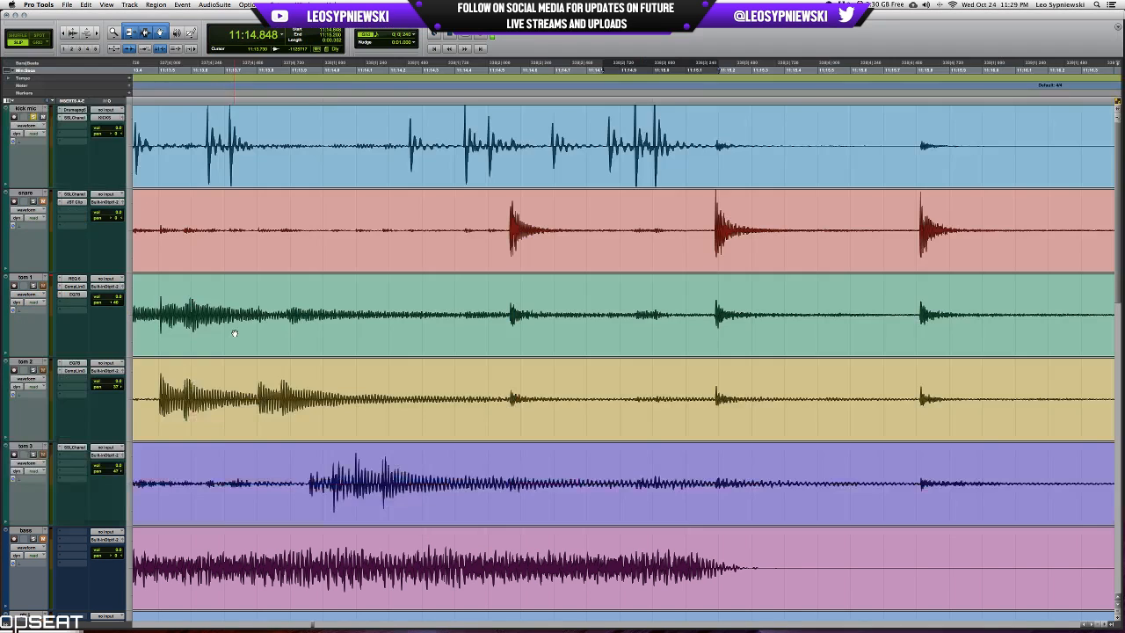
# Select the kick mic passage from 10:55.201 to about 11:03.8 and play it.
pyautogui.press('r')
pyautogui.press('r')
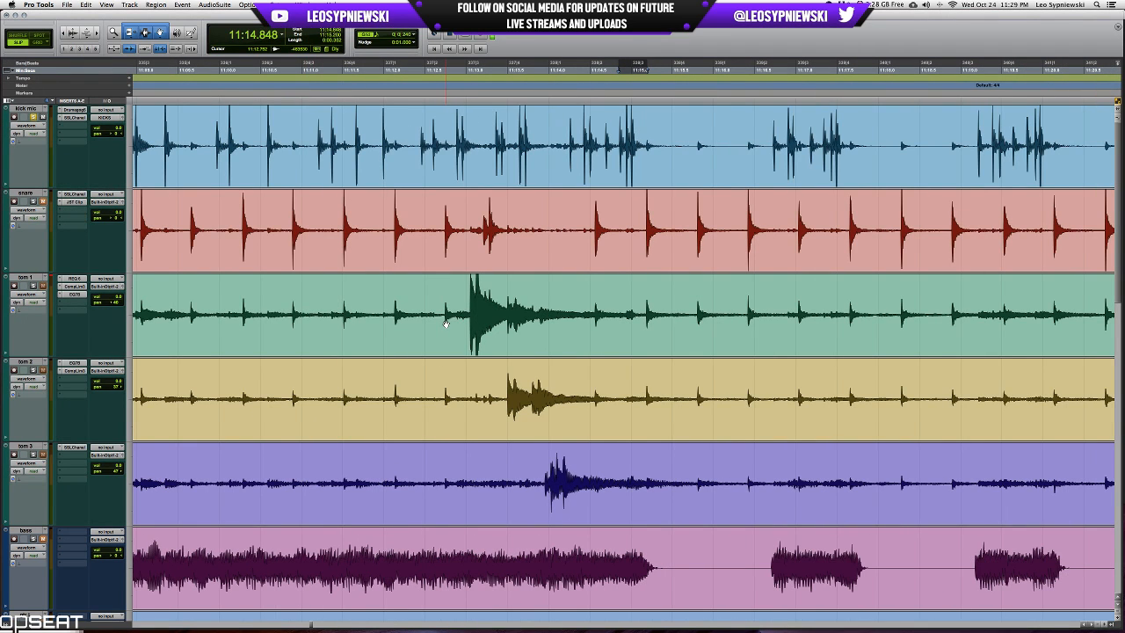
pyautogui.hscroll(-10, 450, 180)
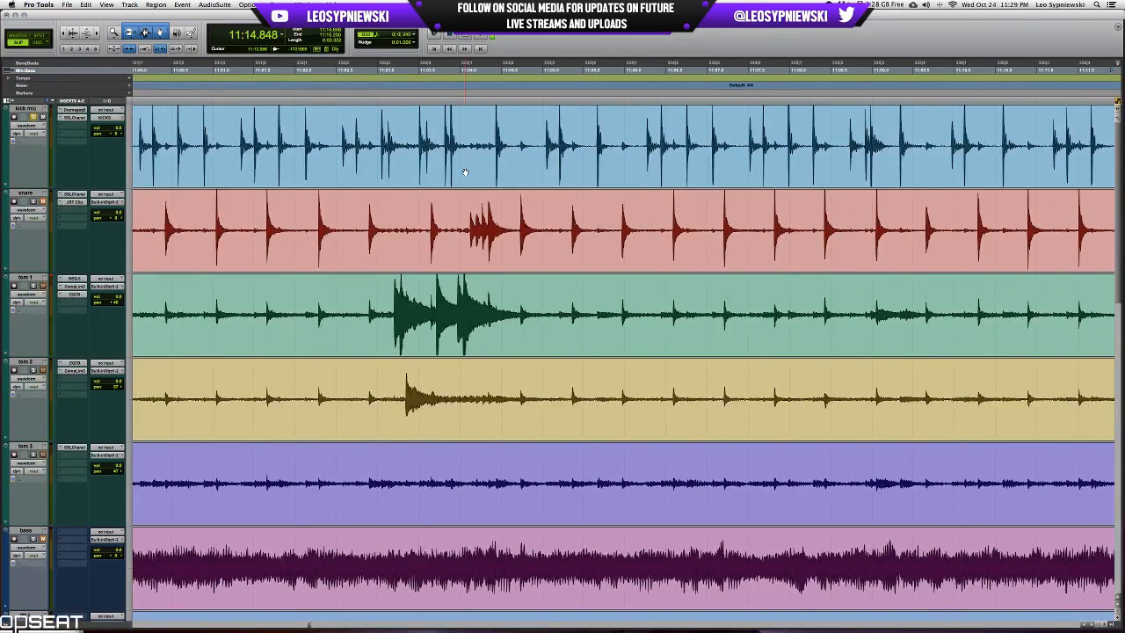
pyautogui.press('r')
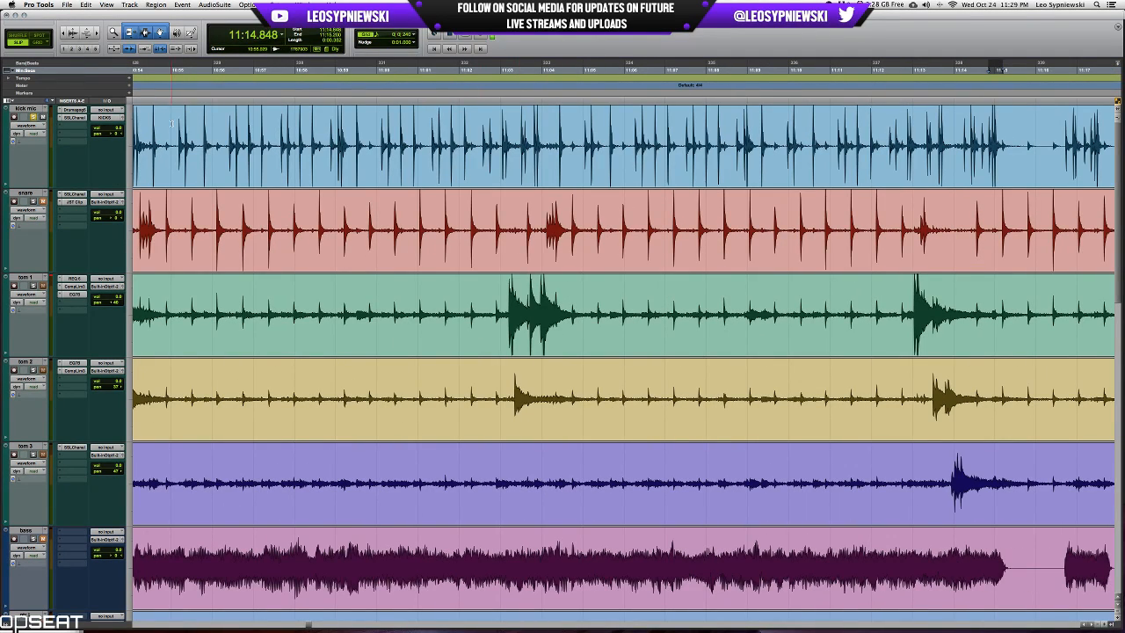
pyautogui.keyDown('shift'); pyautogui.click(533, 130); pyautogui.keyUp('shift')
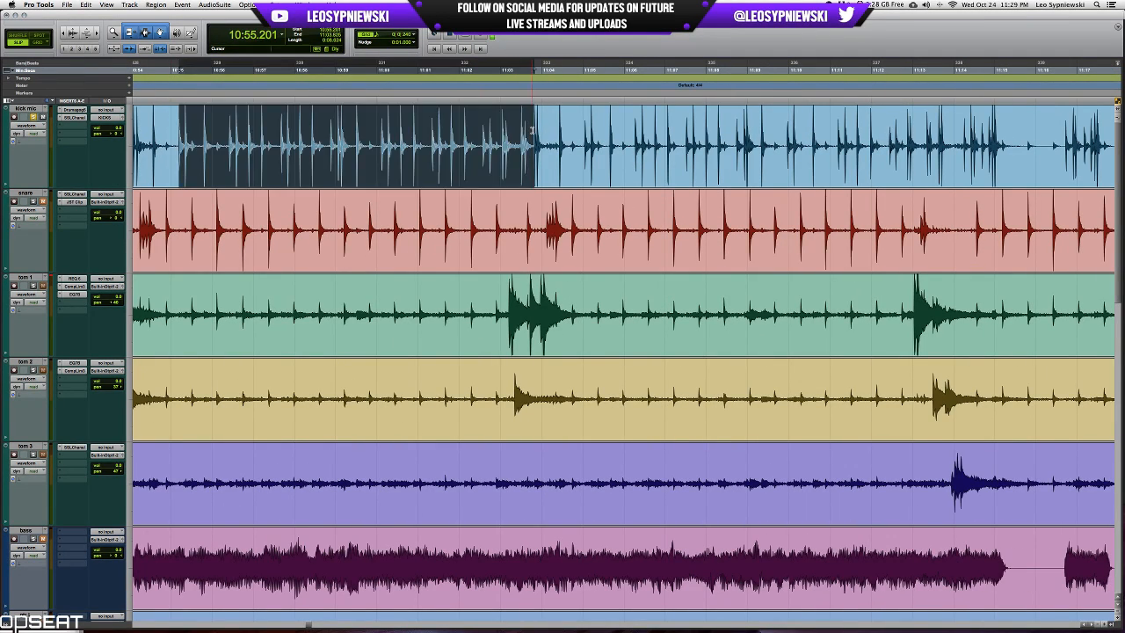
pyautogui.press('space')
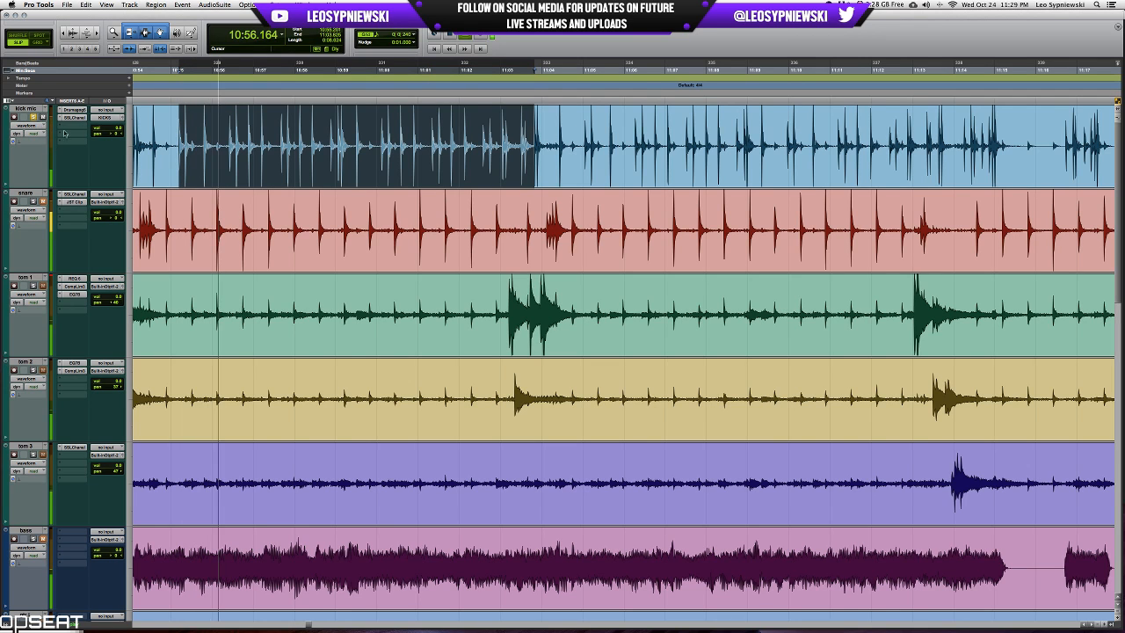
# Stop playback and route kick mic's output to Built-in Output 1-2 in place of the KICKS bus.
pyautogui.press('space')
pyautogui.click(103, 117)
pyautogui.click(202, 119)
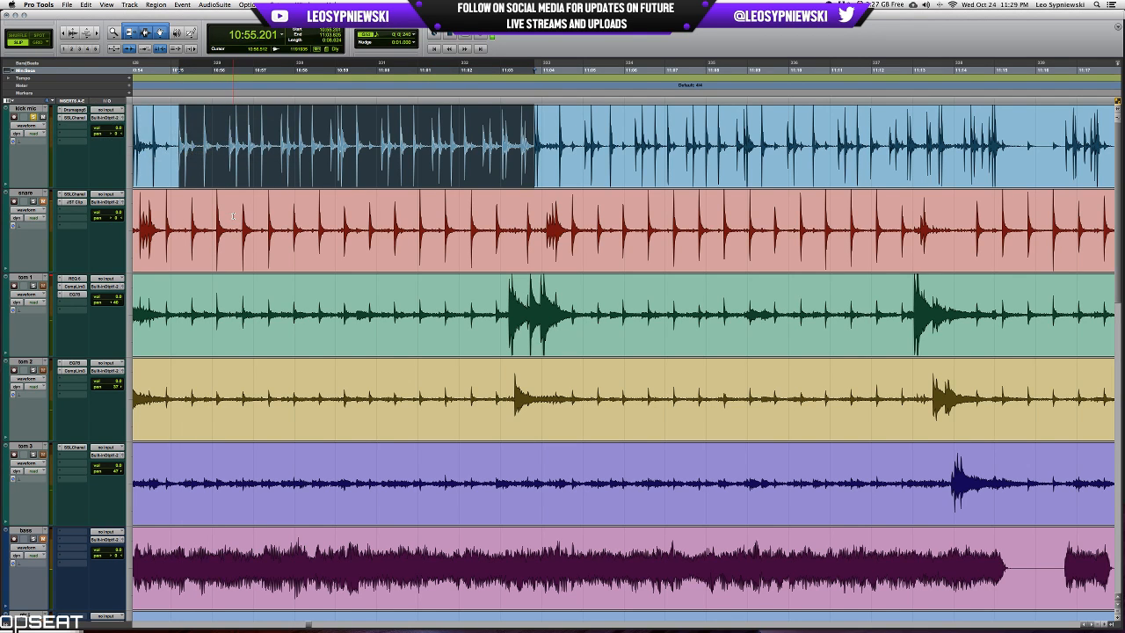
# Insert EQ 3 7-Band on kick mic, cutting the mids and high mids and boosting around 100 Hz and in the highs.
pyautogui.press('super+equal')
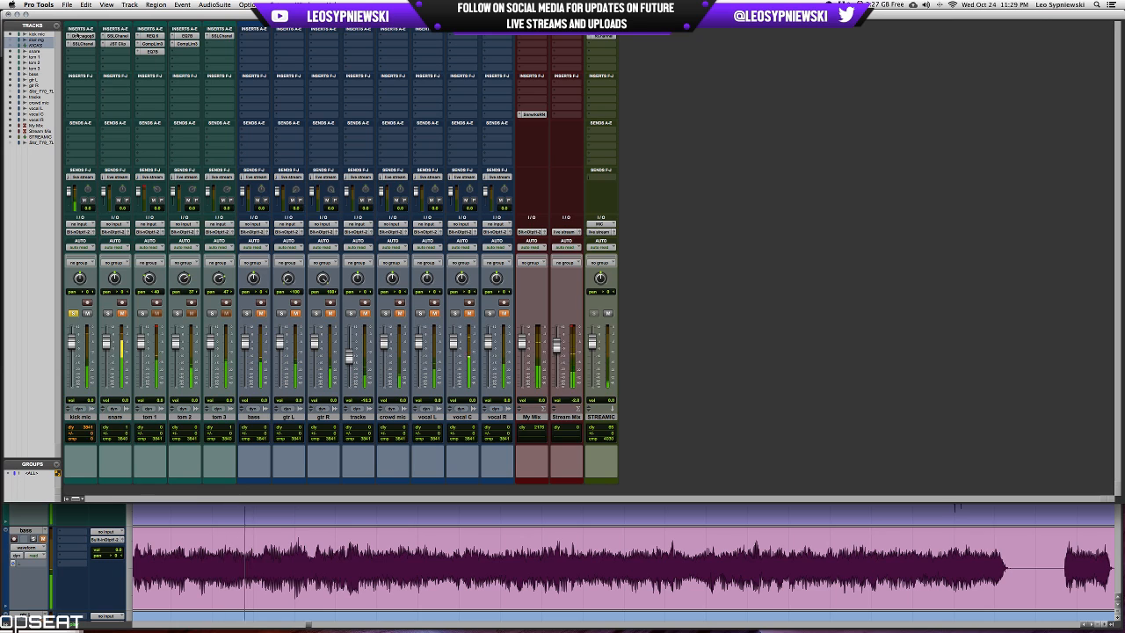
pyautogui.click(79, 51)
pyautogui.moveTo(106, 84)
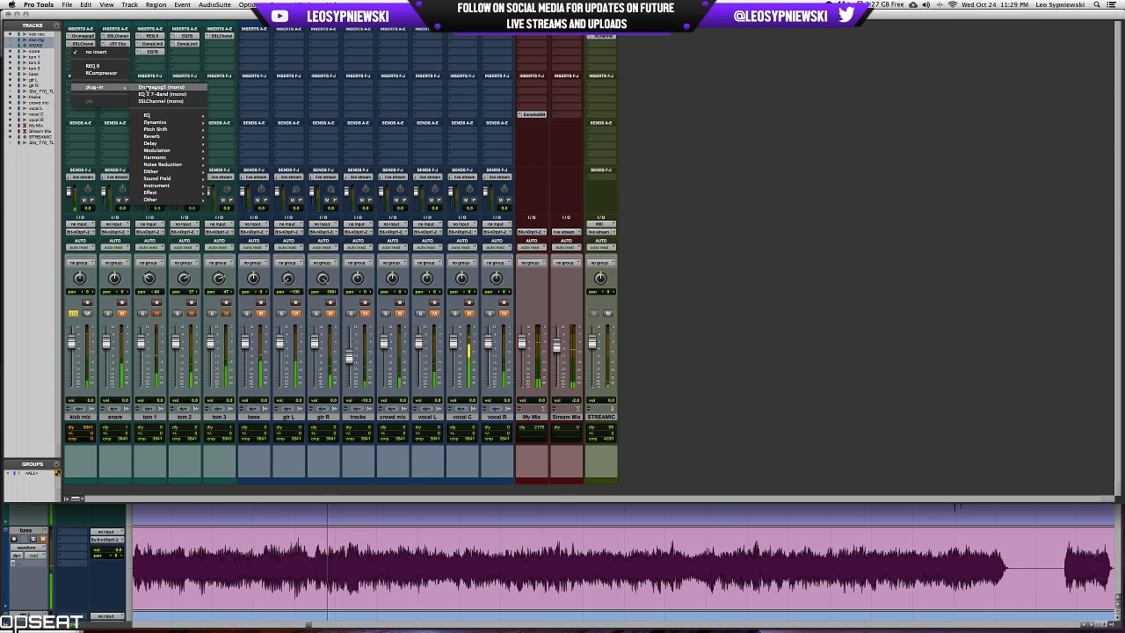
pyautogui.click(167, 95)
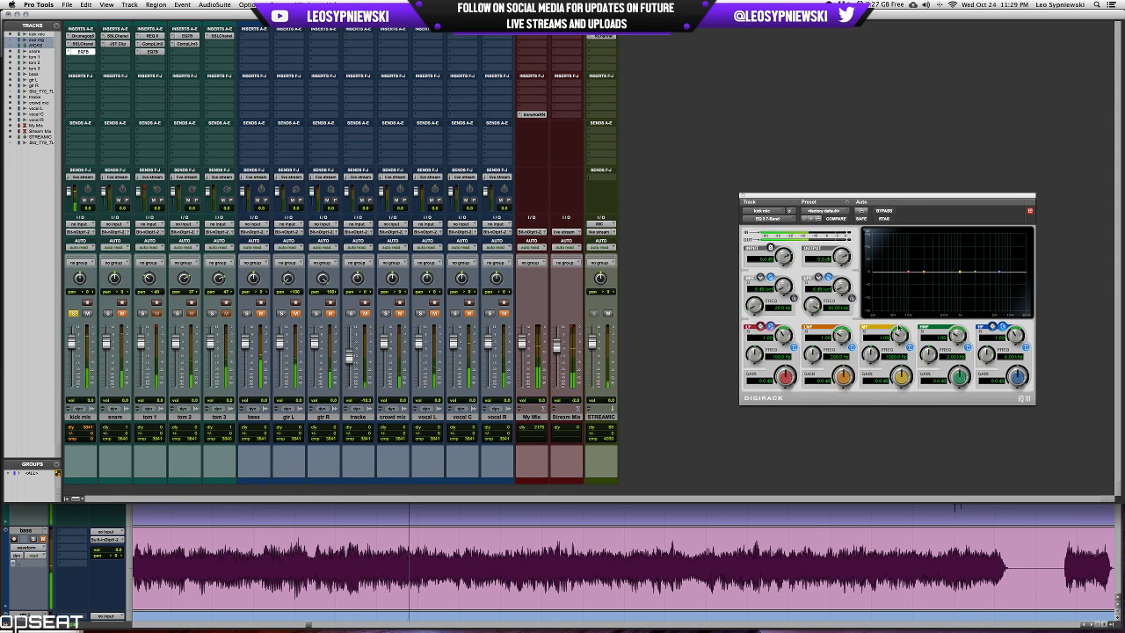
pyautogui.moveTo(902, 376); pyautogui.dragTo(868, 362)
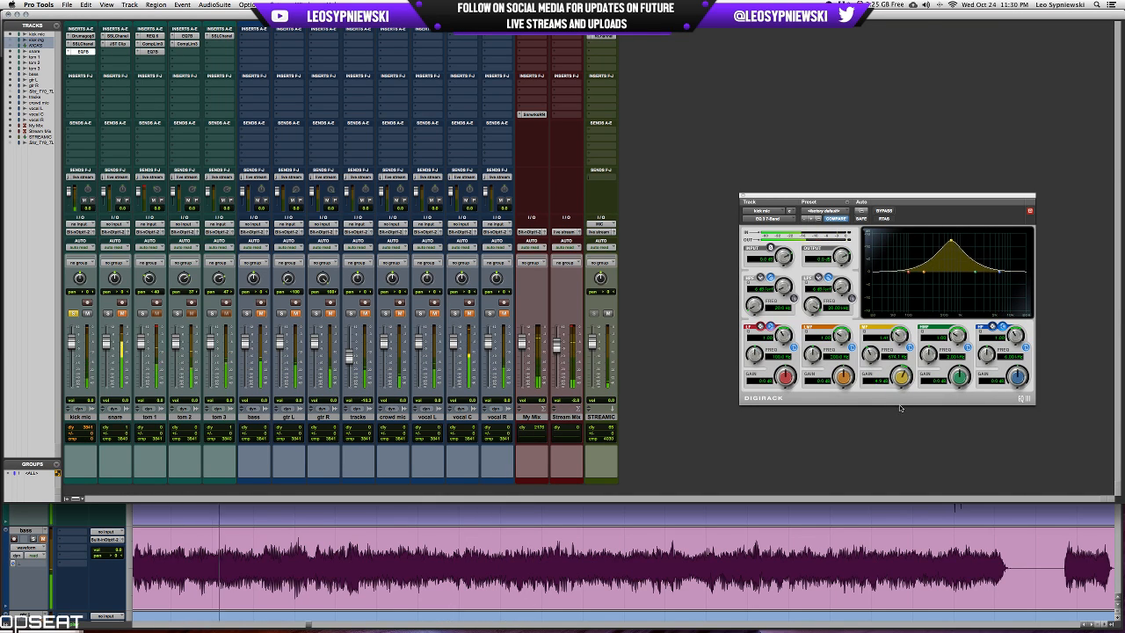
pyautogui.moveTo(900, 408); pyautogui.dragTo(900, 432)
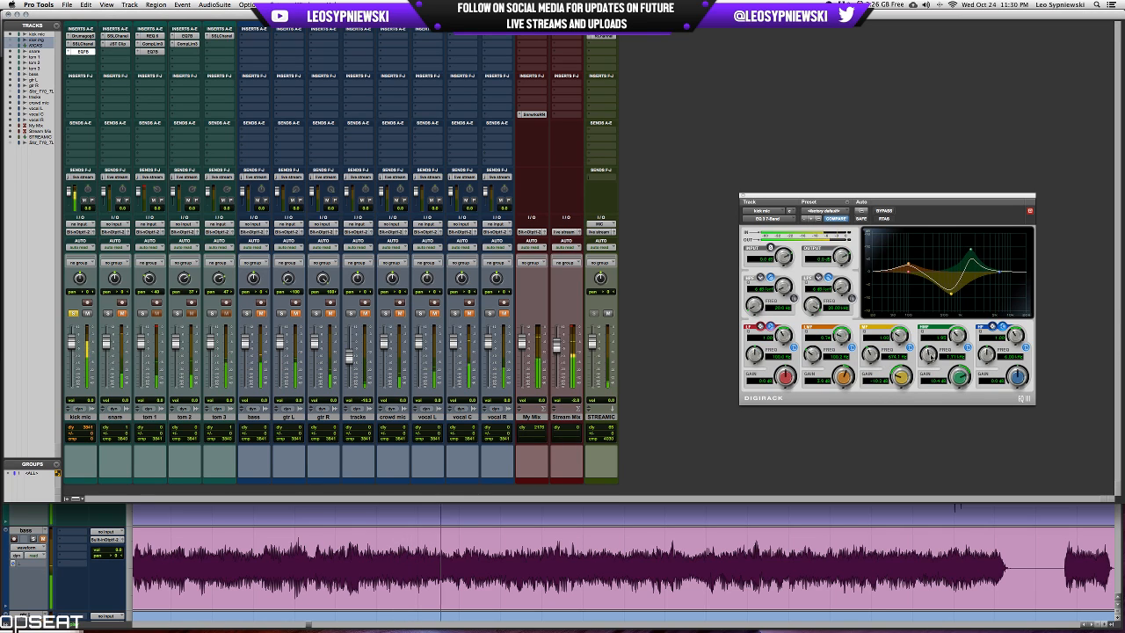
pyautogui.moveTo(959, 377); pyautogui.dragTo(953, 401)
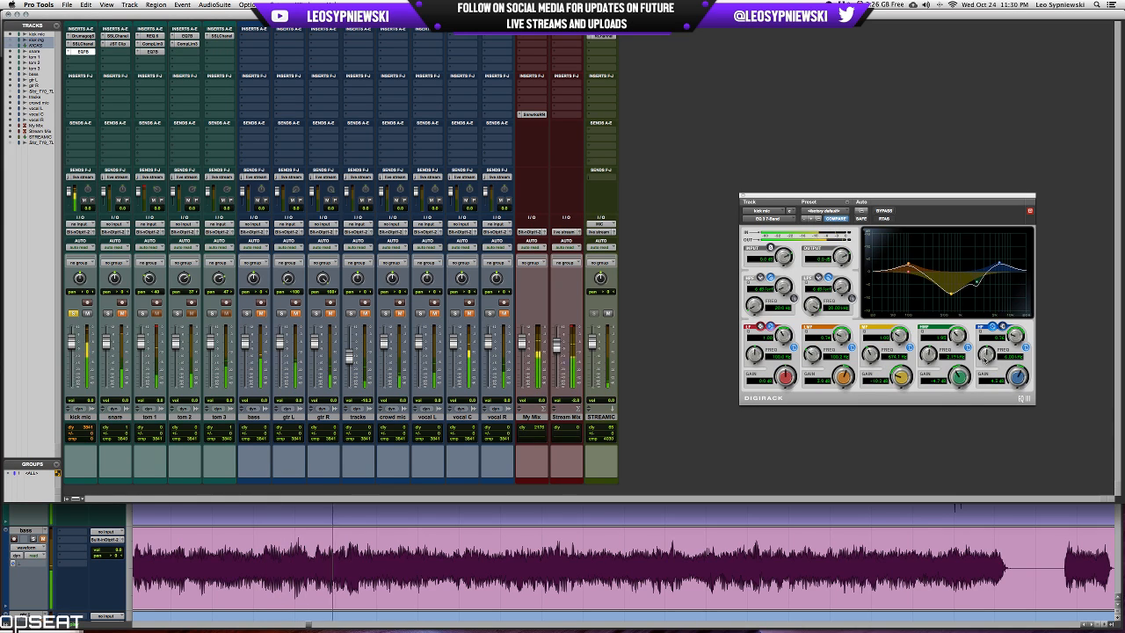
# Compare kick mic with its EQ 3 7-Band bypassed and active, and check the SSLChannel settings against the EQ.
pyautogui.click(886, 212)
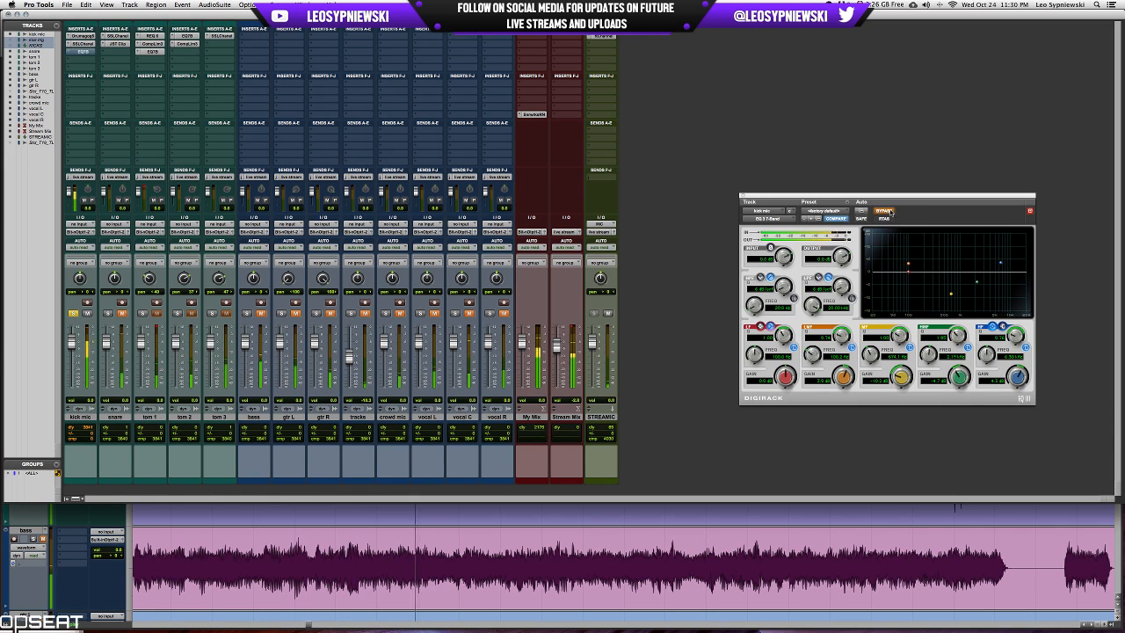
pyautogui.click(886, 212)
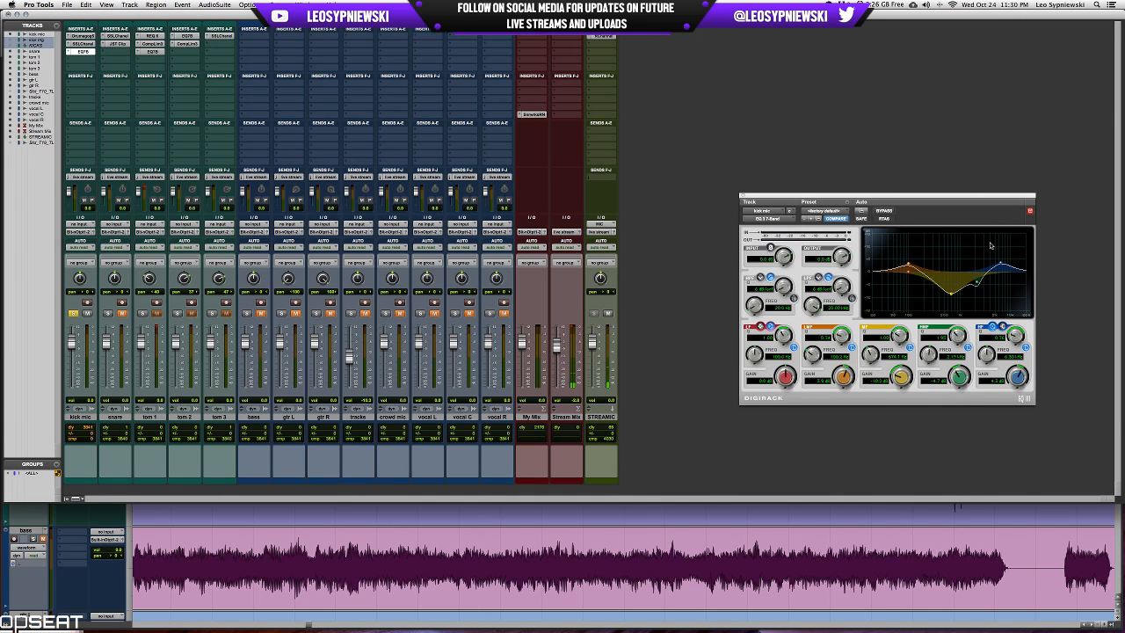
pyautogui.moveTo(978, 199); pyautogui.dragTo(950, 231)
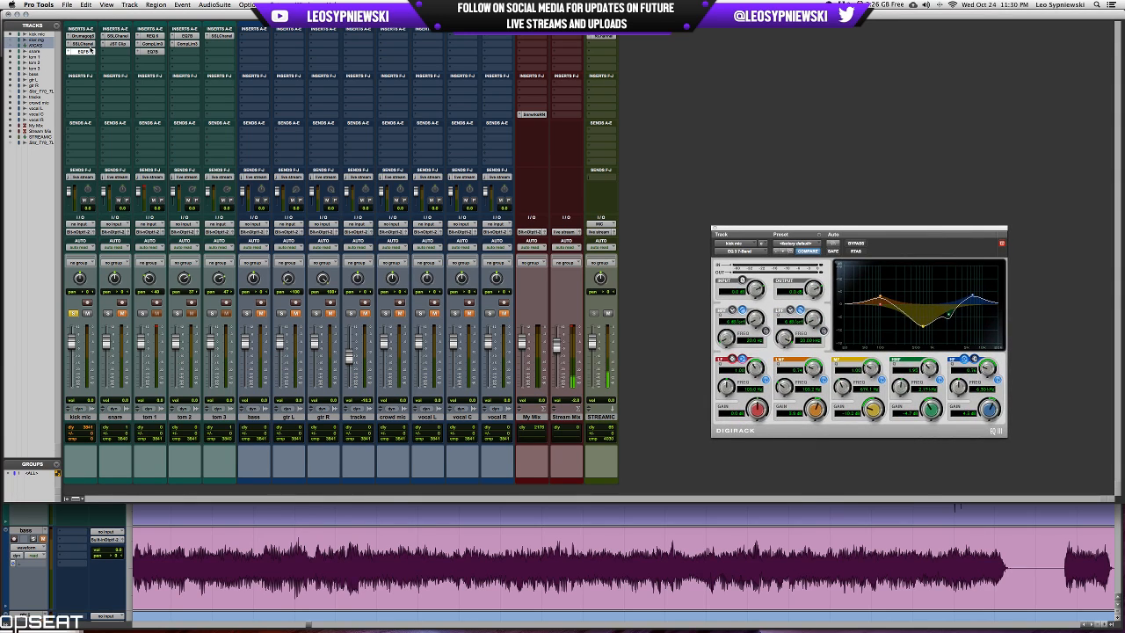
pyautogui.click(84, 43)
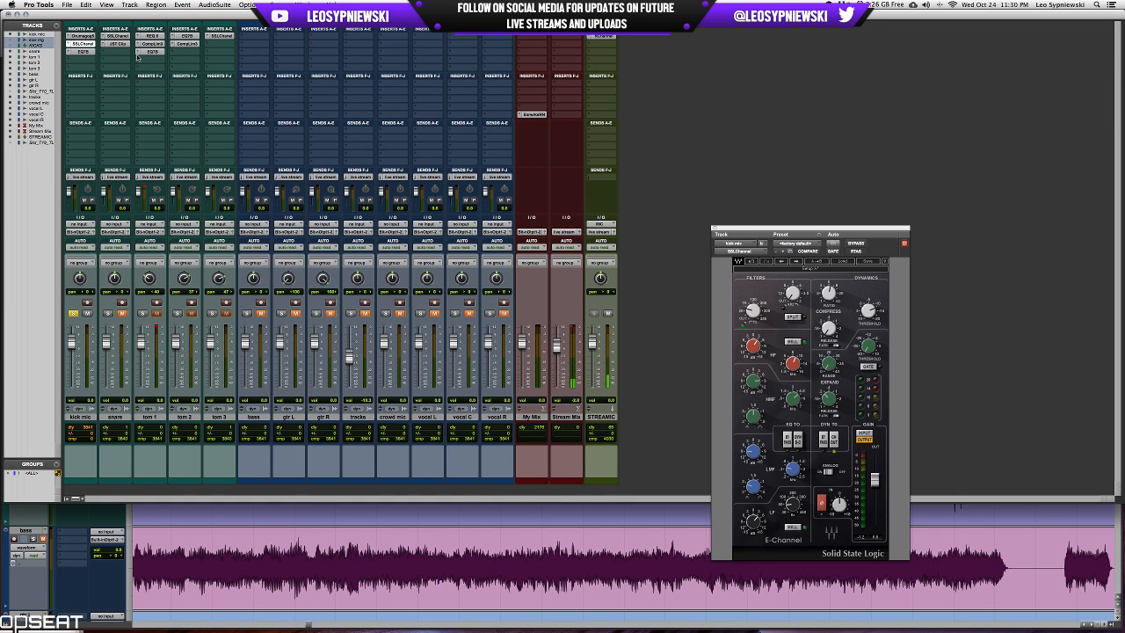
pyautogui.click(83, 51)
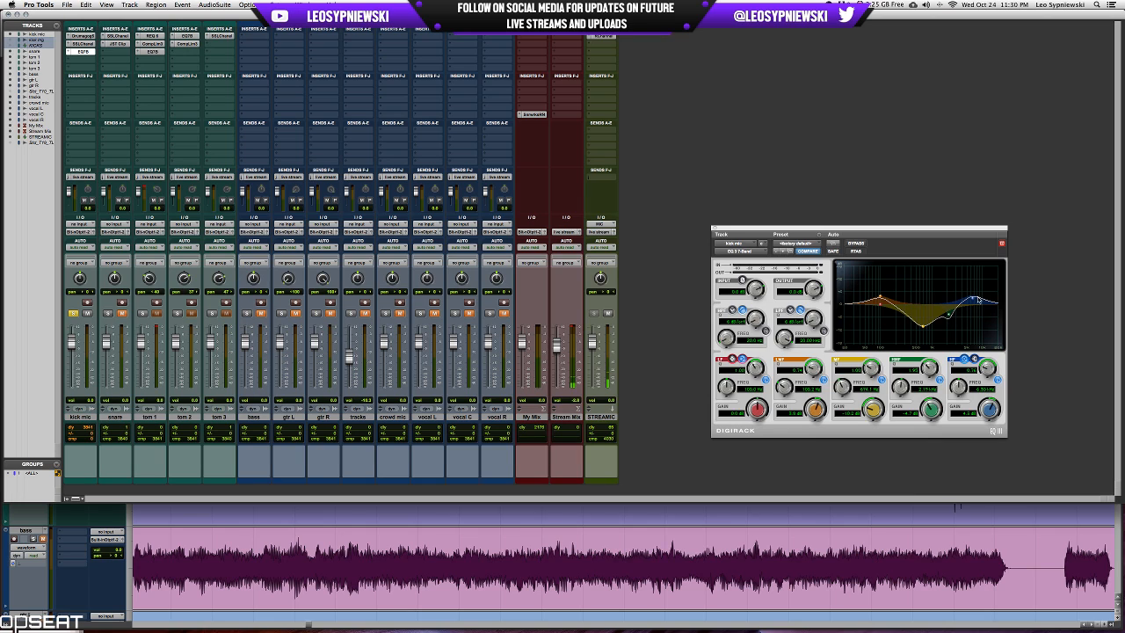
# Insert the JST Clip plug-in after the EQ on kick mic and turn up its clipping slightly.
pyautogui.click(79, 58)
pyautogui.moveTo(105, 94)
pyautogui.moveTo(158, 131)
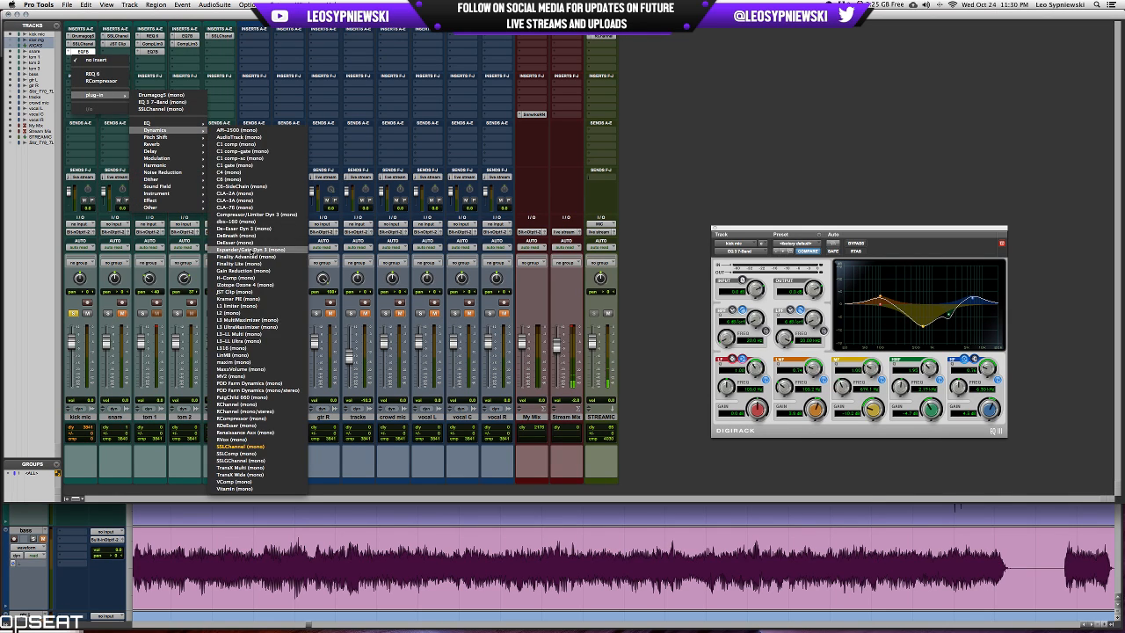
pyautogui.click(235, 292)
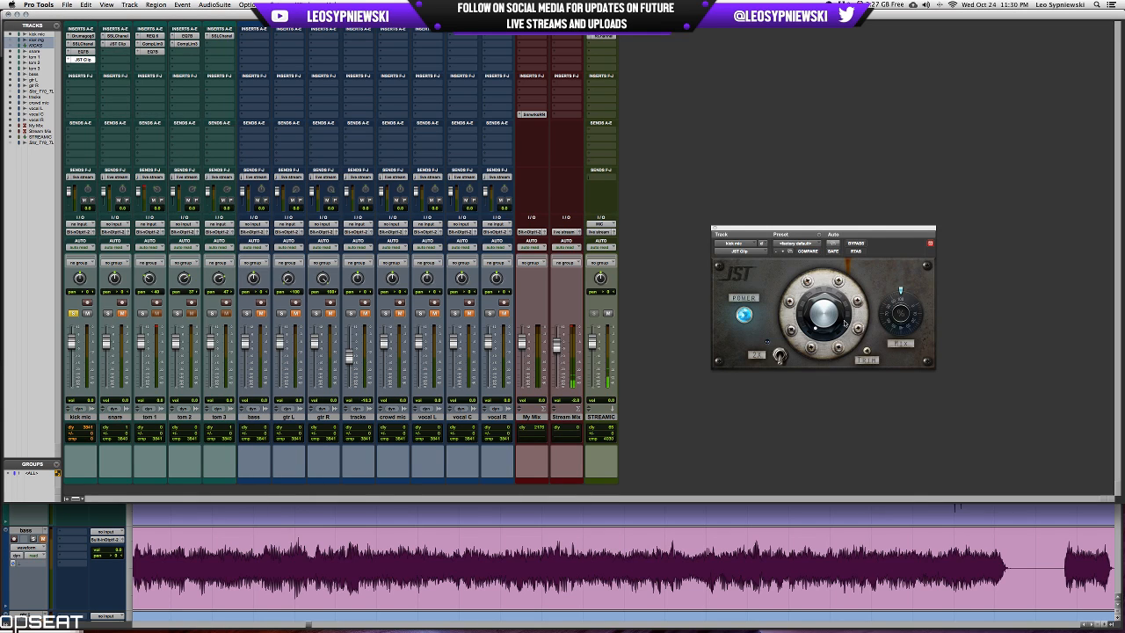
pyautogui.moveTo(844, 323); pyautogui.dragTo(843, 309)
# Solo snare, tom 1, tom 2 and tom 3 alongside kick mic.
pyautogui.click(108, 312)
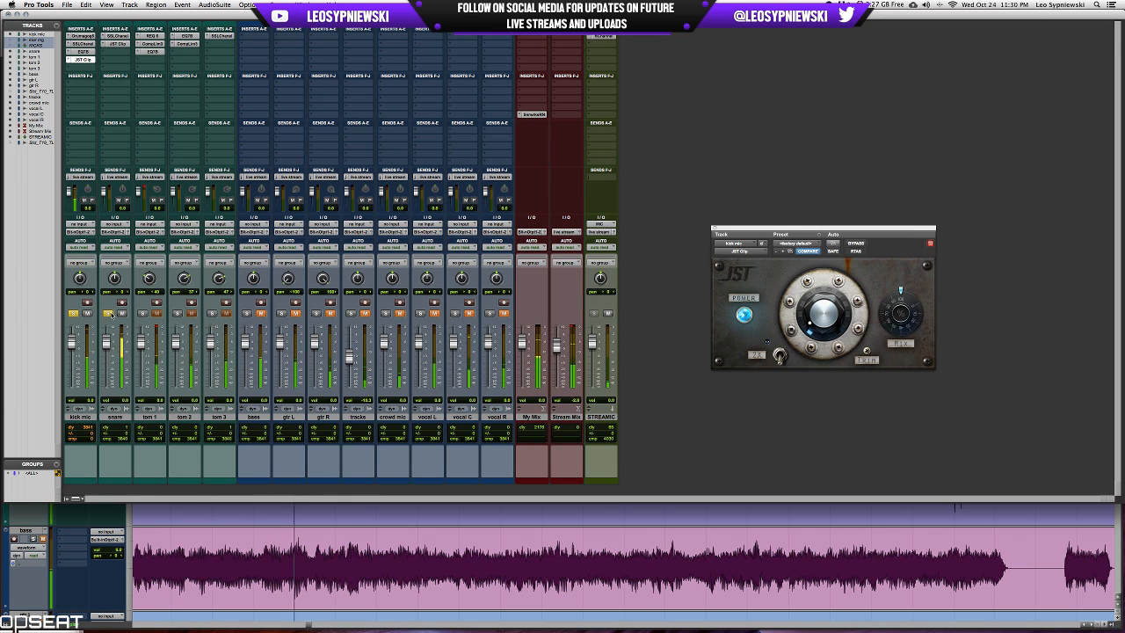
pyautogui.click(143, 312)
pyautogui.click(178, 312)
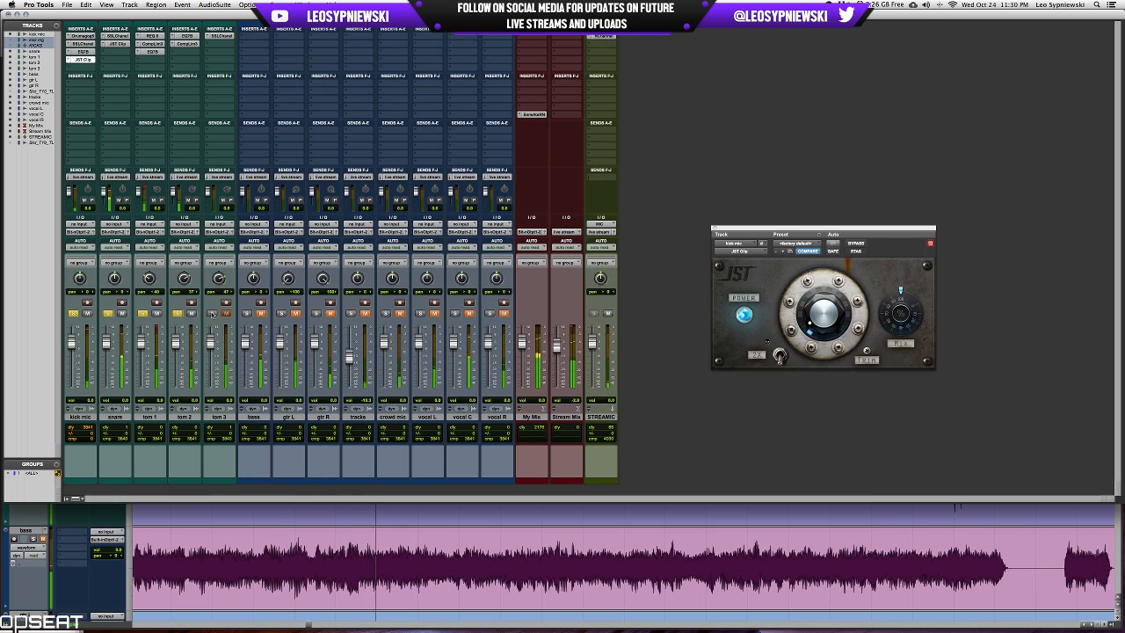
pyautogui.click(211, 313)
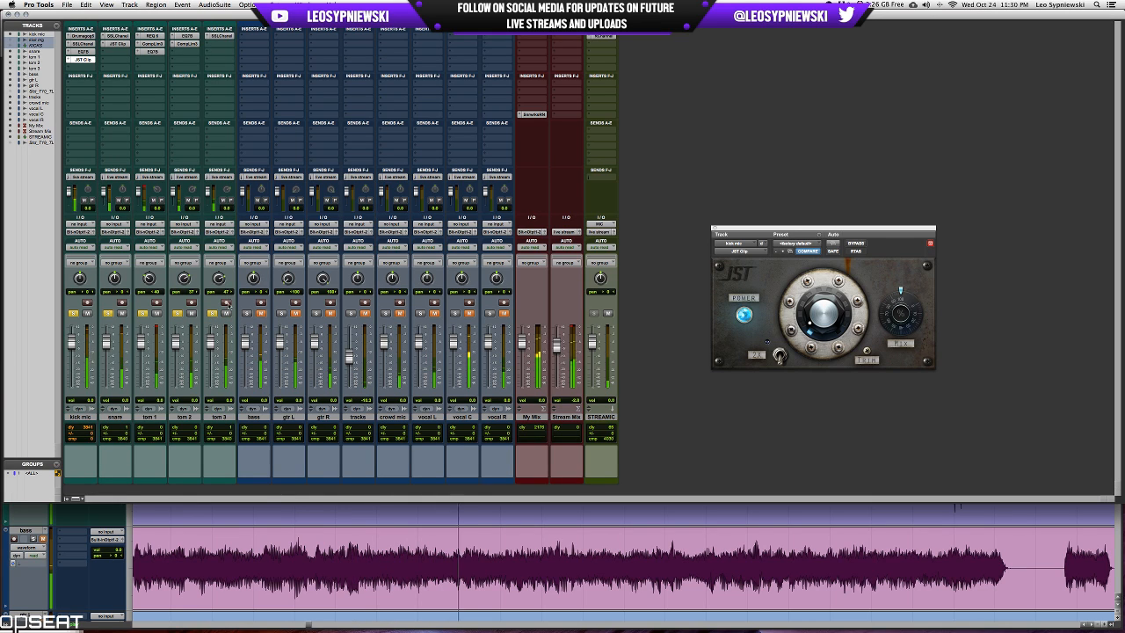
# Insert REQ 6 on tom 3 and make a narrow low-frequency cut with band 2 during playback.
pyautogui.click(218, 44)
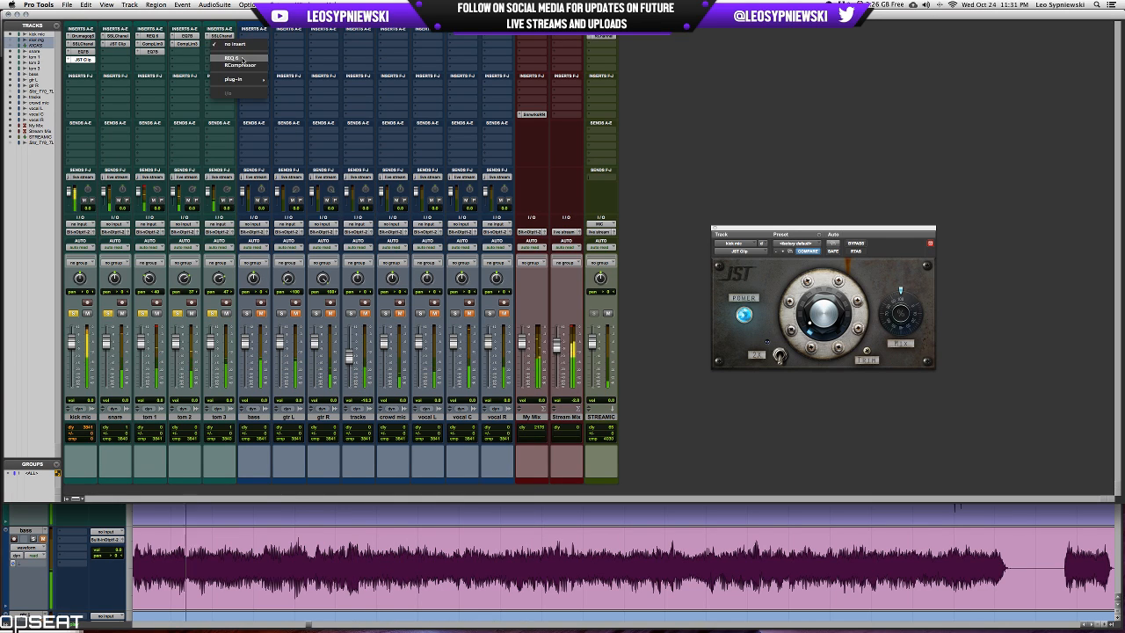
pyautogui.click(237, 63)
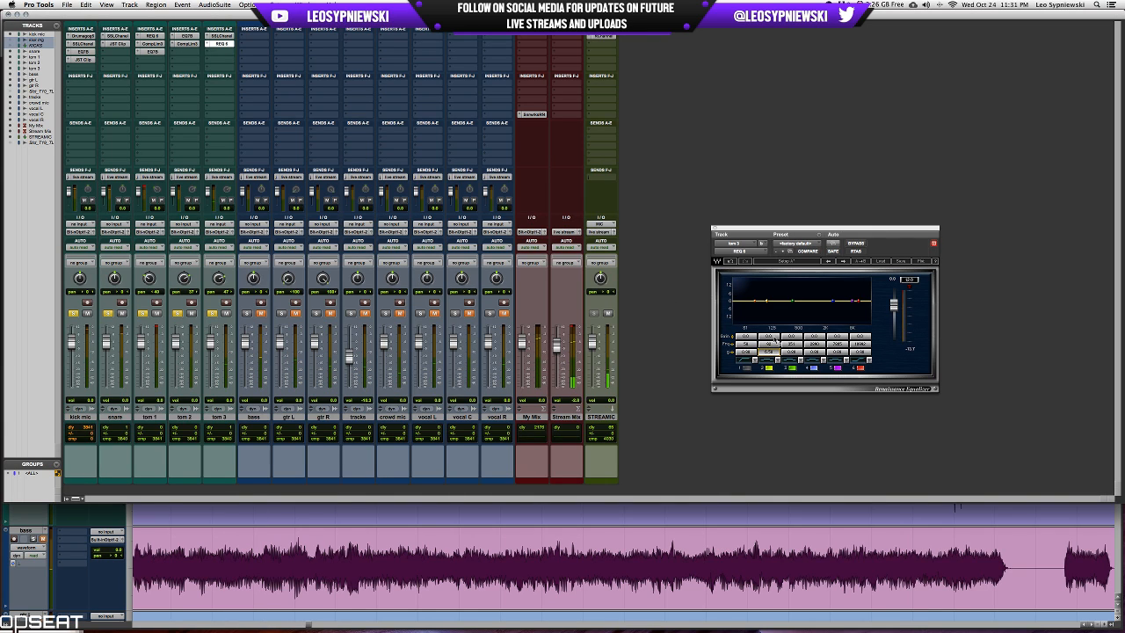
pyautogui.press('space')
pyautogui.moveTo(768, 338); pyautogui.dragTo(769, 369)
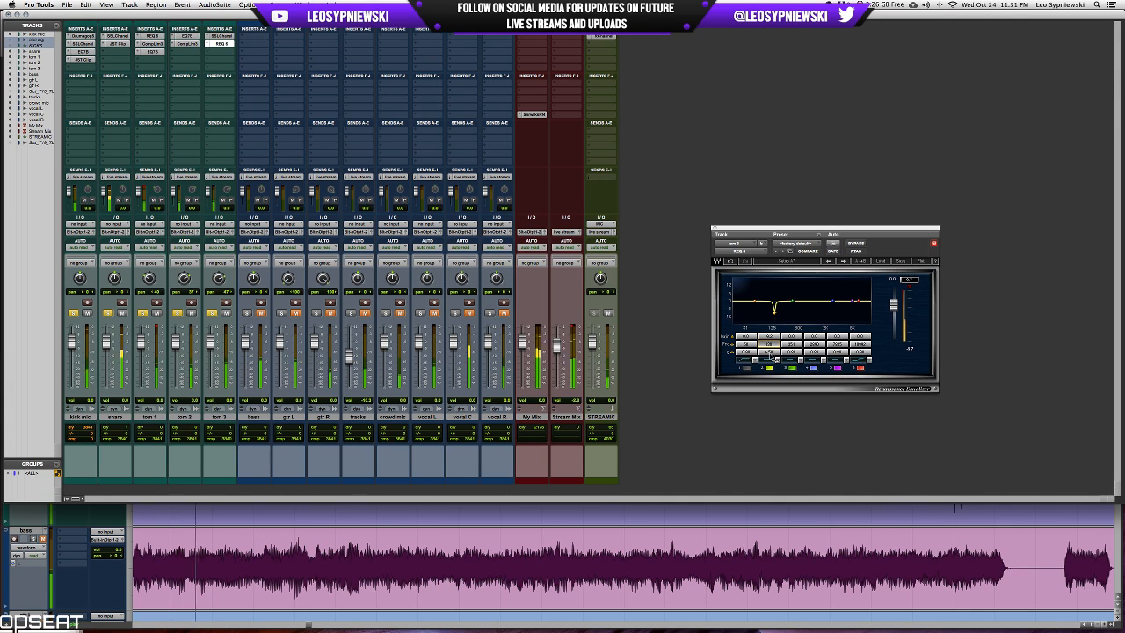
# Compare tom 3 with the REQ 6 band 2 cut switched off and on, and close the plug-in window.
pyautogui.click(767, 367)
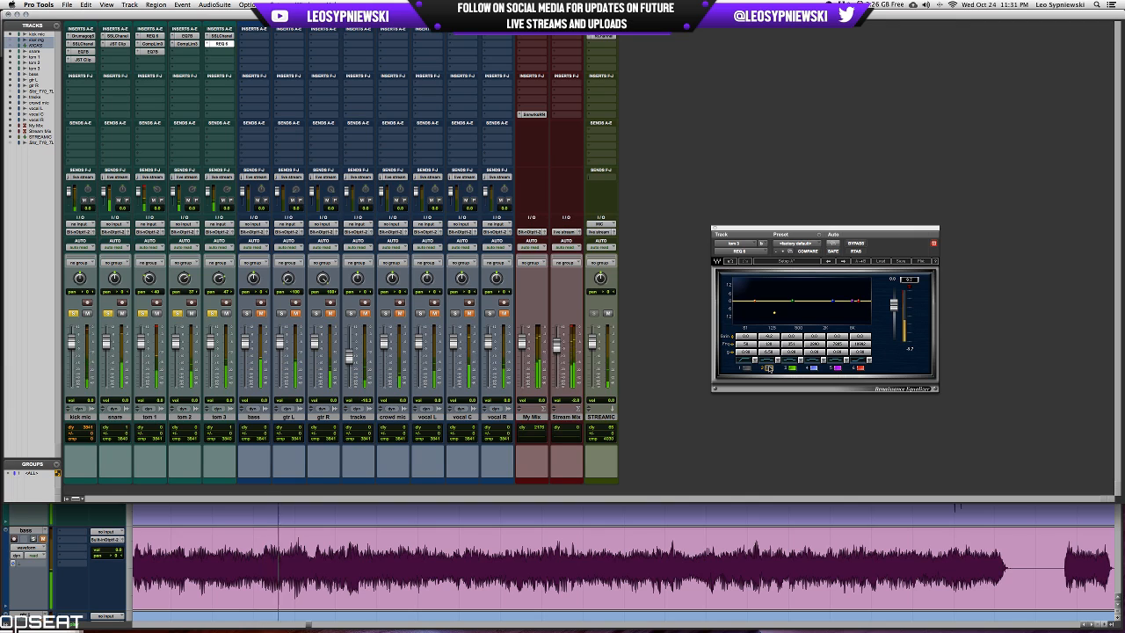
pyautogui.click(768, 367)
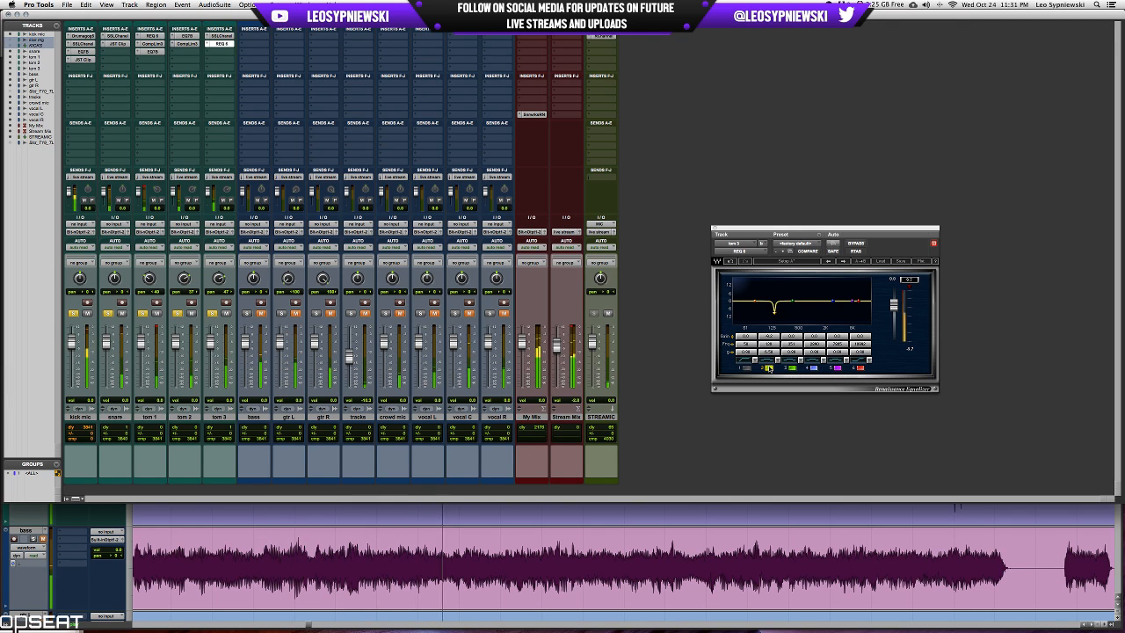
pyautogui.click(768, 368)
pyautogui.click(768, 367)
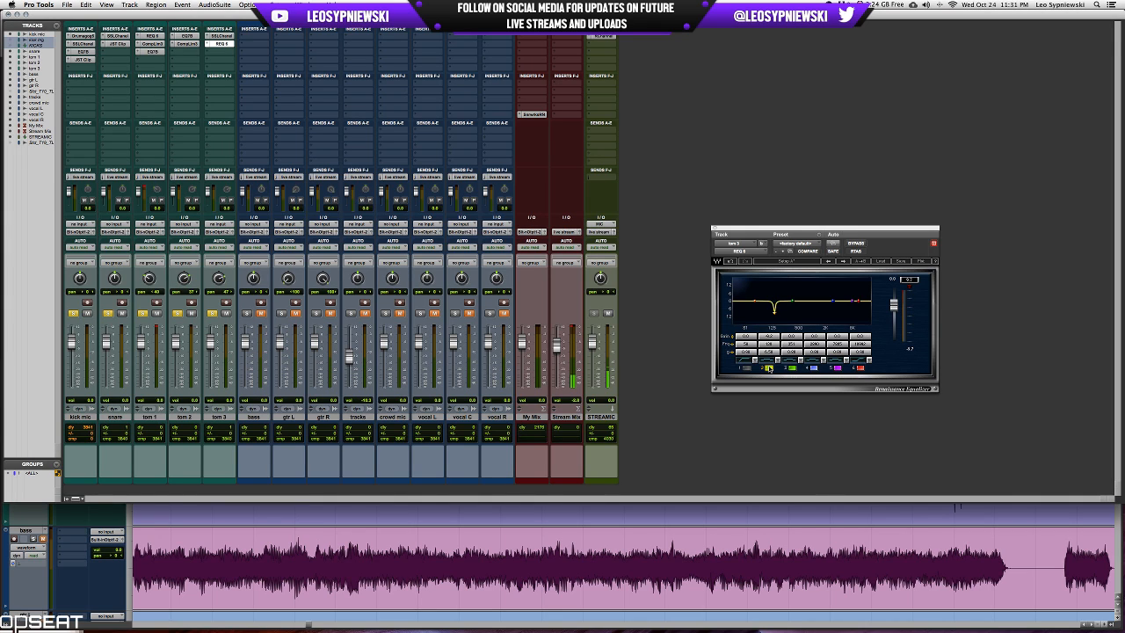
pyautogui.click(714, 229)
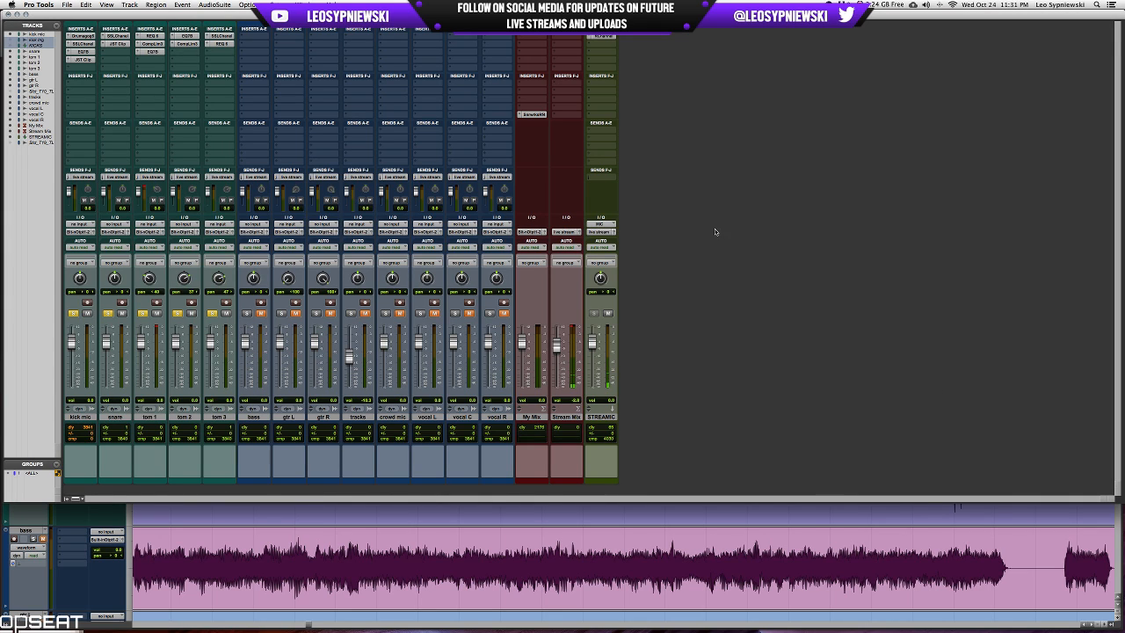
# Route the outputs of kick mic, snare and the three toms to a new stereo aux input track named drums.
pyautogui.click(223, 419)
pyautogui.keyDown('shift'); pyautogui.click(83, 416); pyautogui.keyUp('shift')
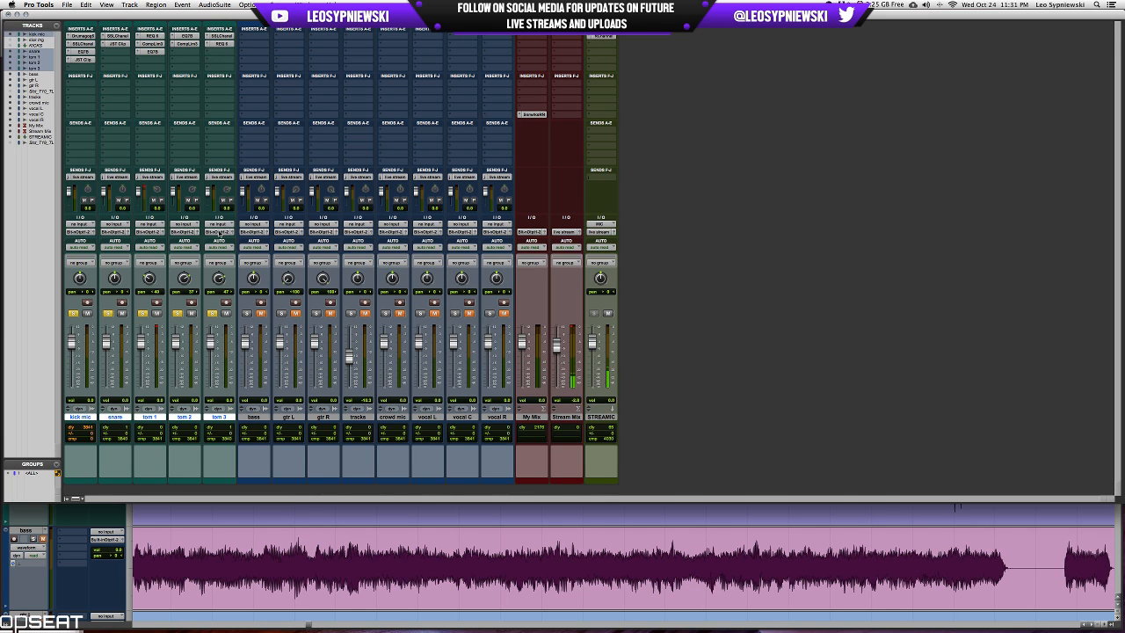
pyautogui.rightClick(219, 233)
pyautogui.click(234, 262)
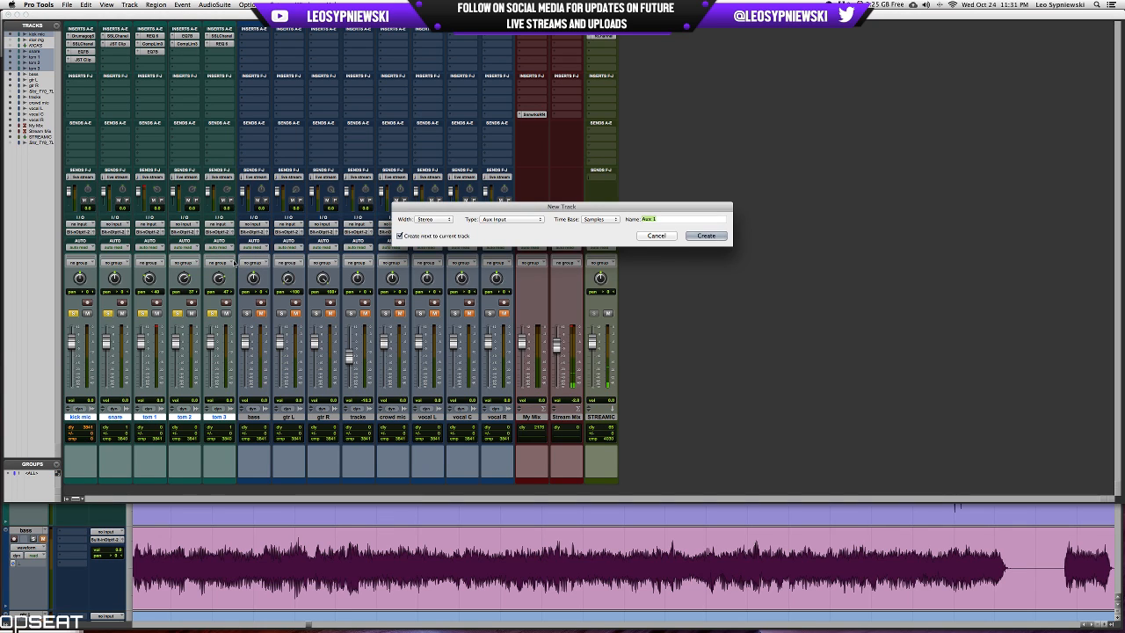
pyautogui.write('drums')
pyautogui.press('Return')
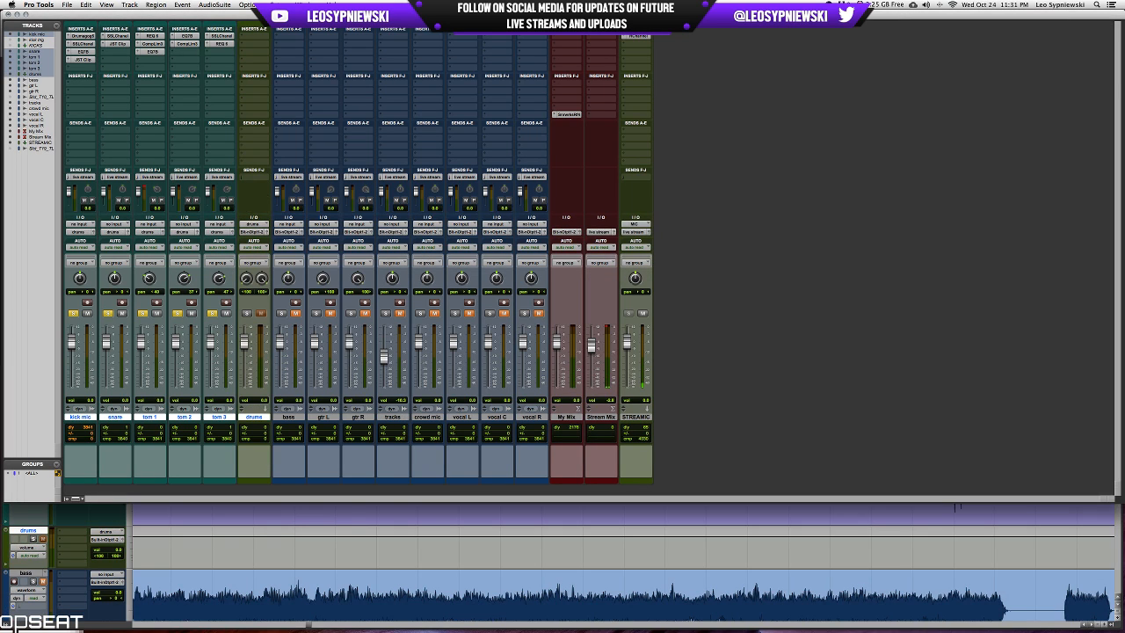
# Solo the drums aux and move tom 3's live stream send onto it, leaving only the five source drum tracks selected.
pyautogui.keyDown('super'); pyautogui.click(246, 315); pyautogui.keyUp('super')
pyautogui.moveTo(225, 176); pyautogui.dragTo(252, 176)
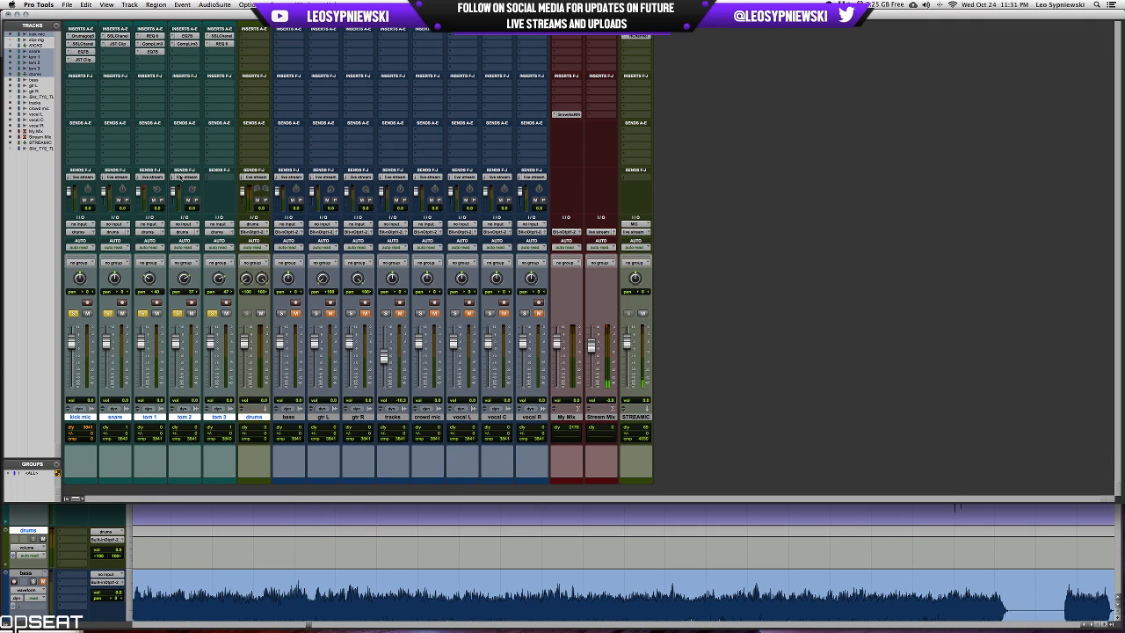
pyautogui.keyDown('super'); pyautogui.click(259, 417); pyautogui.keyUp('super')
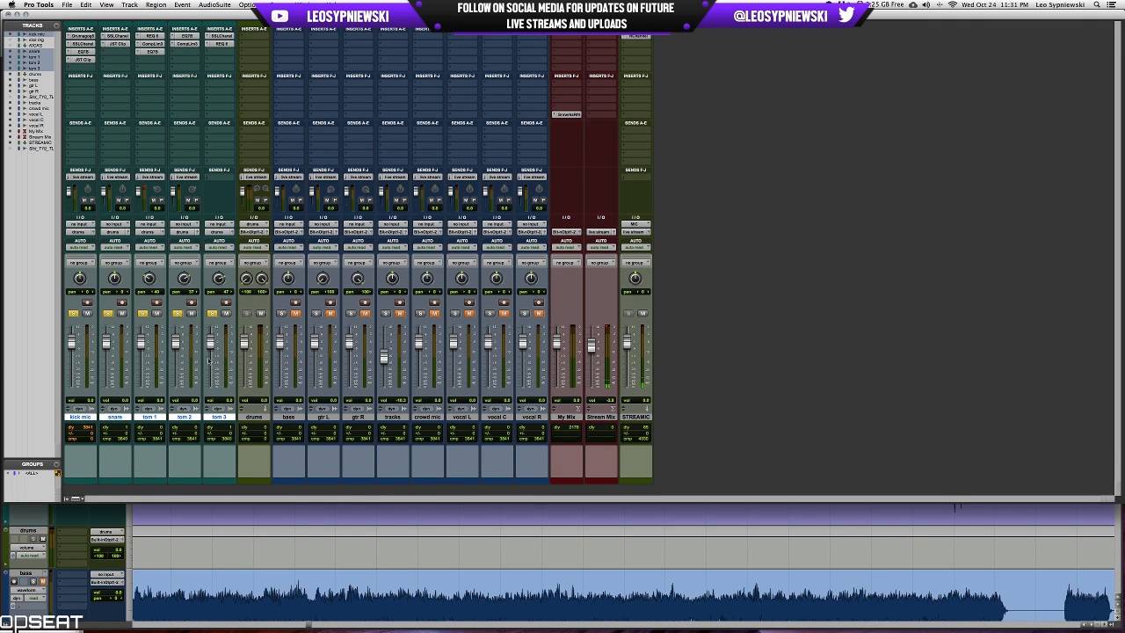
# Remove the live stream sends from kick mic, snare, tom 1 and tom 2.
pyautogui.keyDown('alt'); pyautogui.keyDown('shift'); pyautogui.click(173, 177); pyautogui.keyUp('shift'); pyautogui.keyUp('alt')
pyautogui.click(180, 167)
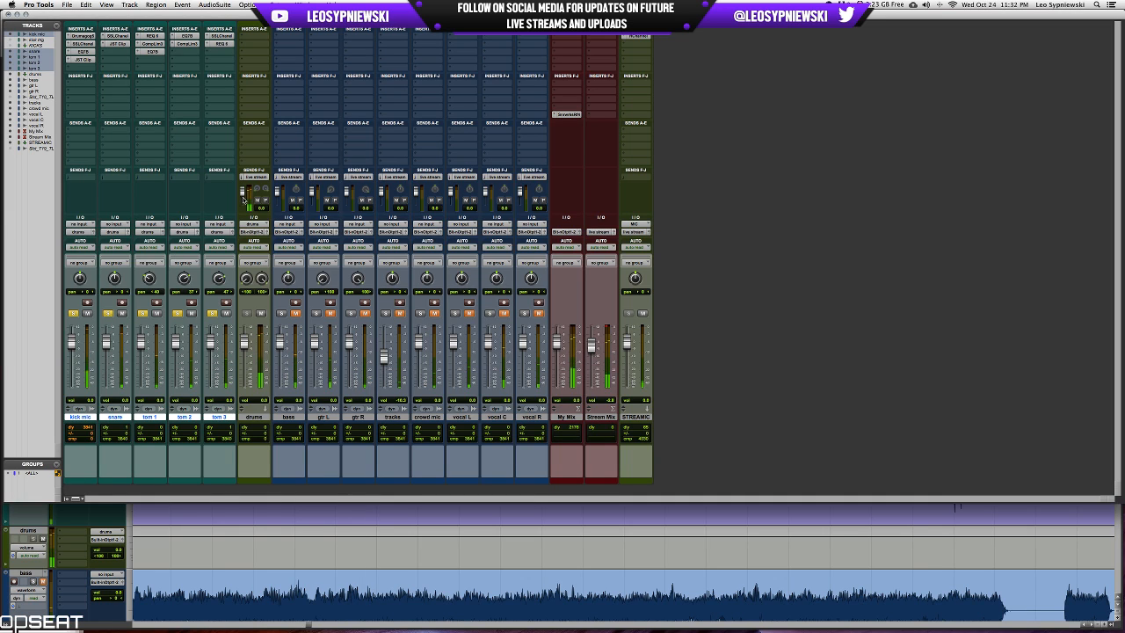
# Insert the stereo JST Clip plug-in on the drums aux and adjust its large clip knob.
pyautogui.click(251, 44)
pyautogui.moveTo(283, 71)
pyautogui.moveTo(362, 114)
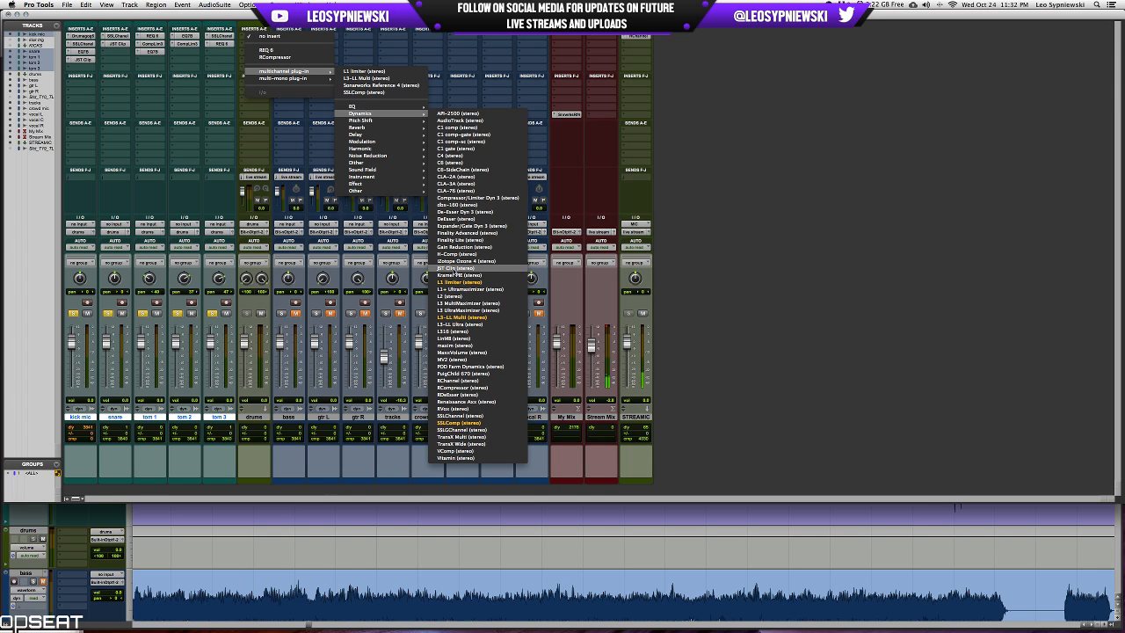
pyautogui.click(461, 268)
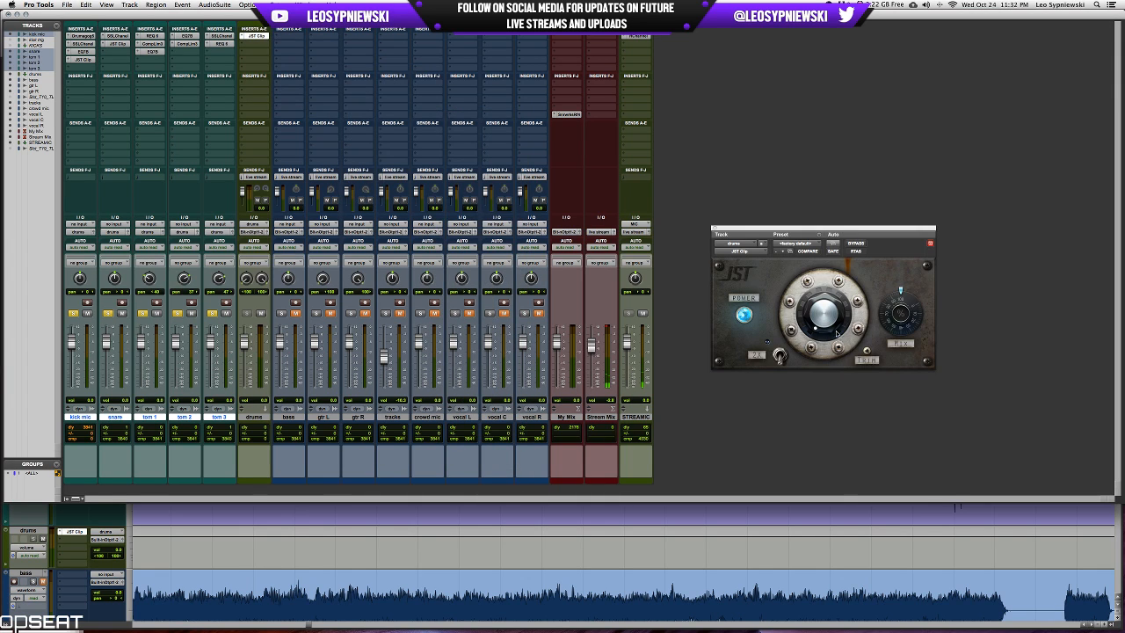
pyautogui.moveTo(828, 320); pyautogui.dragTo(833, 307)
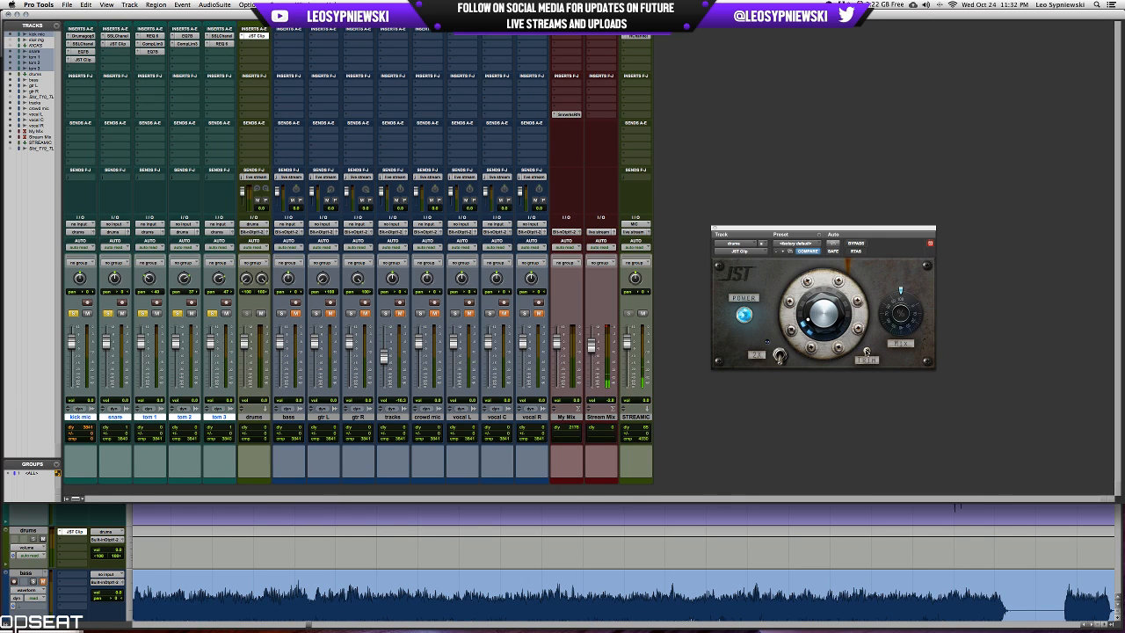
# Compare the drums aux with JST Clip bypassed and active during playback, and close the plug-in window with all tracks deselected.
pyautogui.press('space')
pyautogui.click(855, 244)
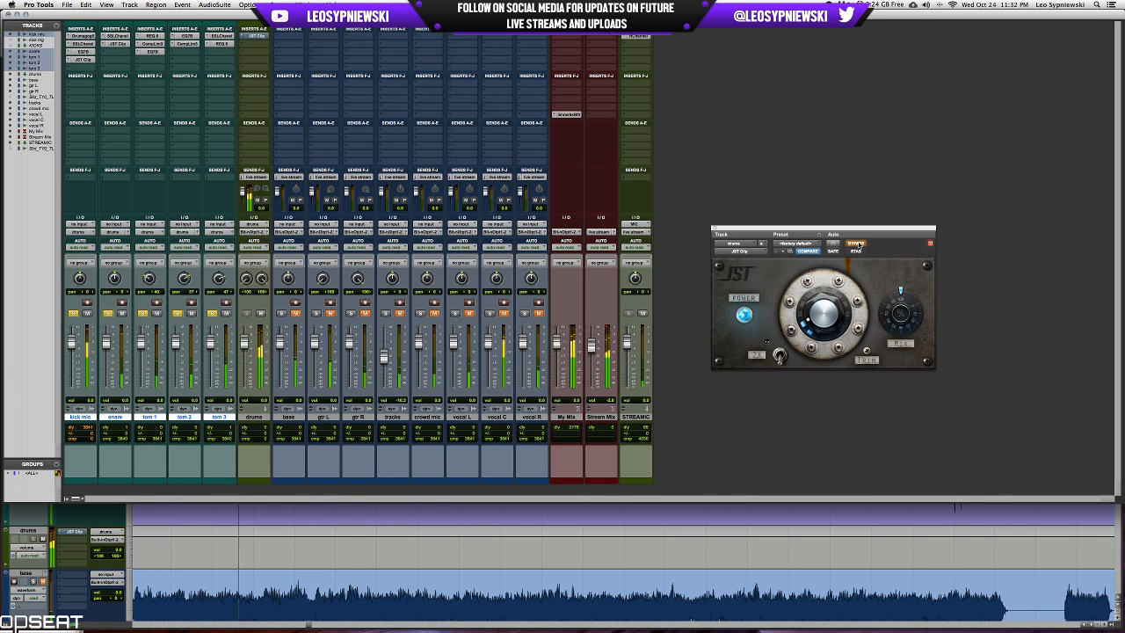
pyautogui.click(855, 245)
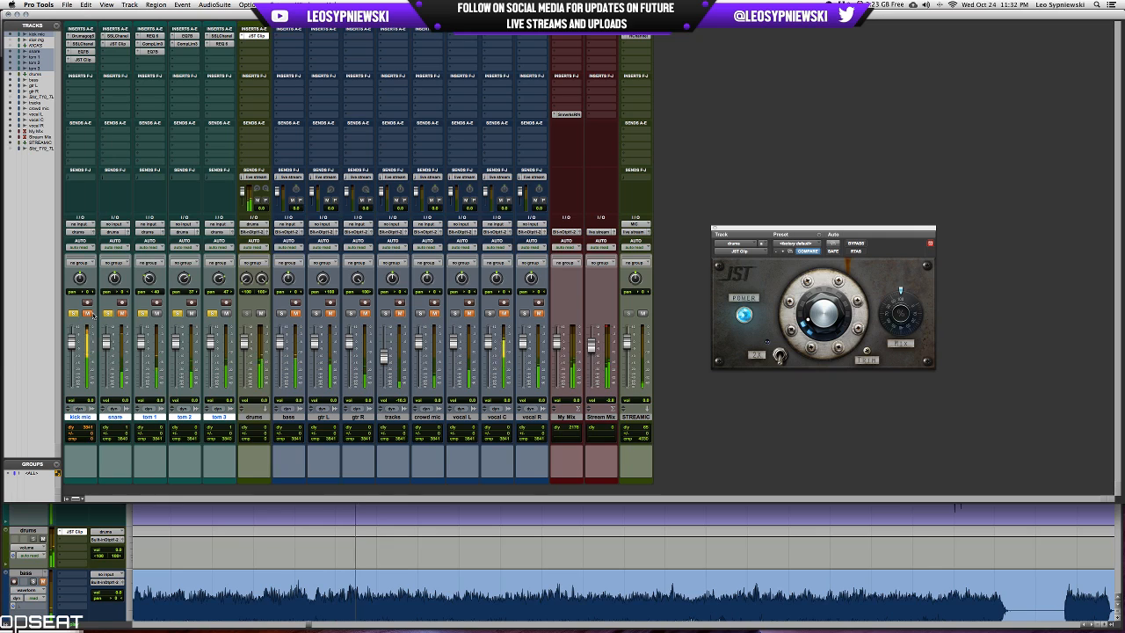
pyautogui.click(86, 313)
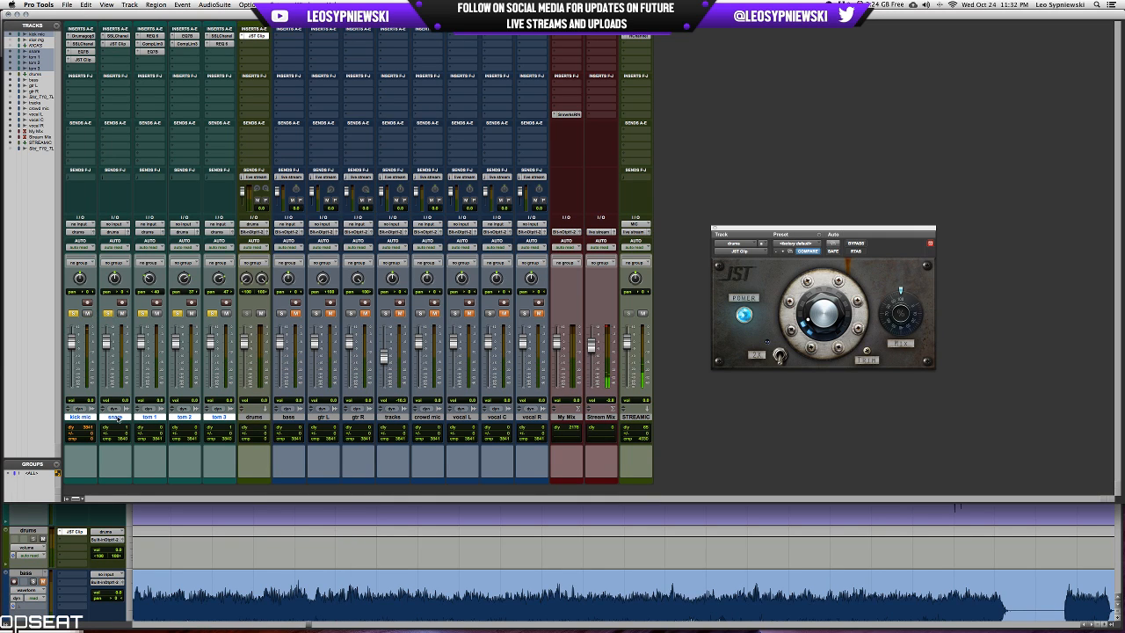
pyautogui.click(115, 417)
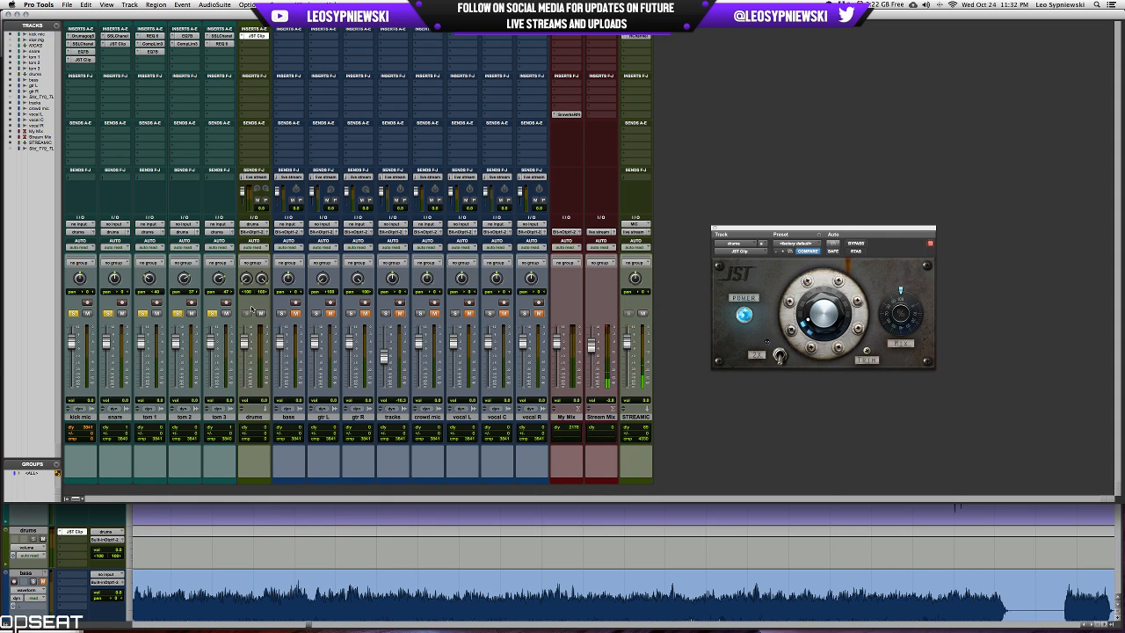
pyautogui.click(715, 230)
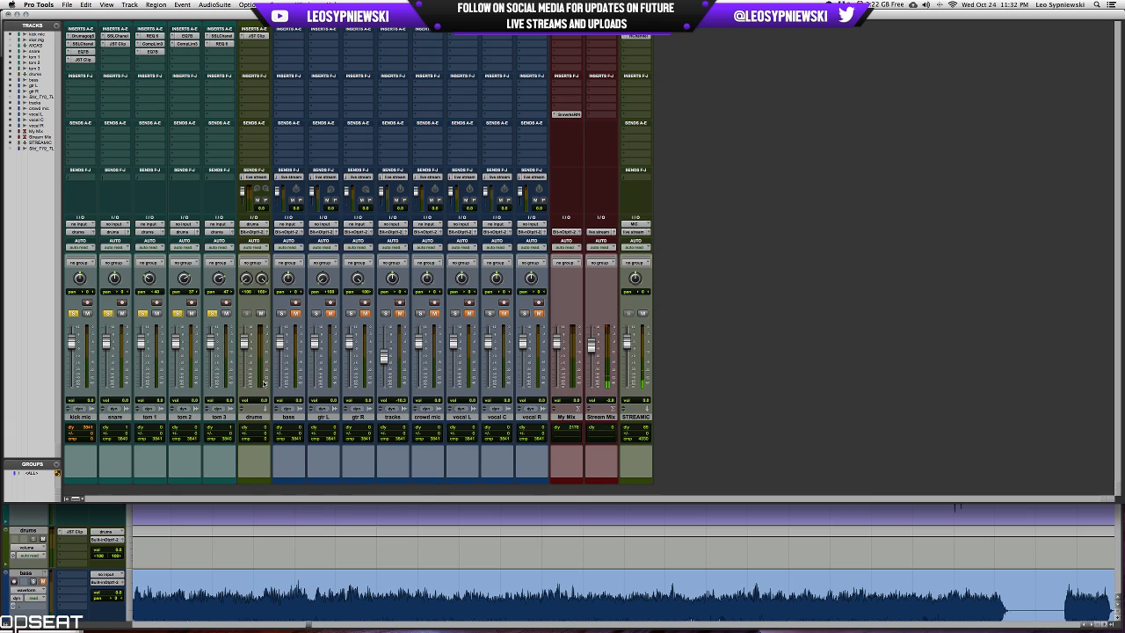
# Clear the solos on the five source drum tracks and unmute the bass track.
pyautogui.keyDown('alt'); pyautogui.click(211, 313); pyautogui.keyUp('alt')
pyautogui.click(296, 314)
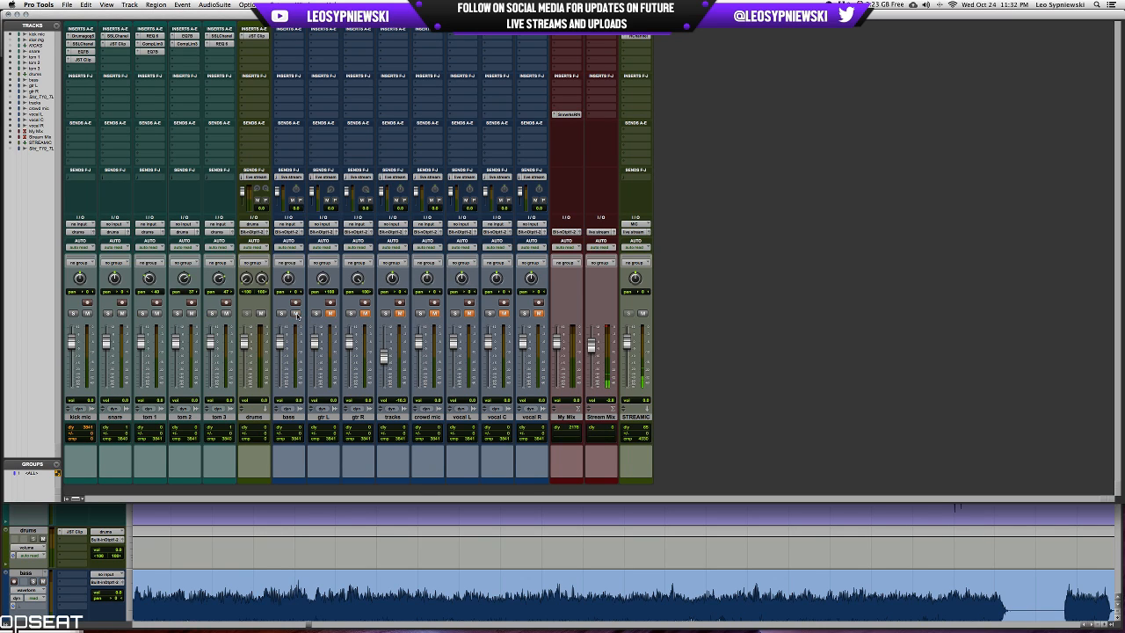
# Color the bass track orange and give the drums aux the same teal as tom 3.
pyautogui.click(293, 417)
pyautogui.doubleClick(296, 480)
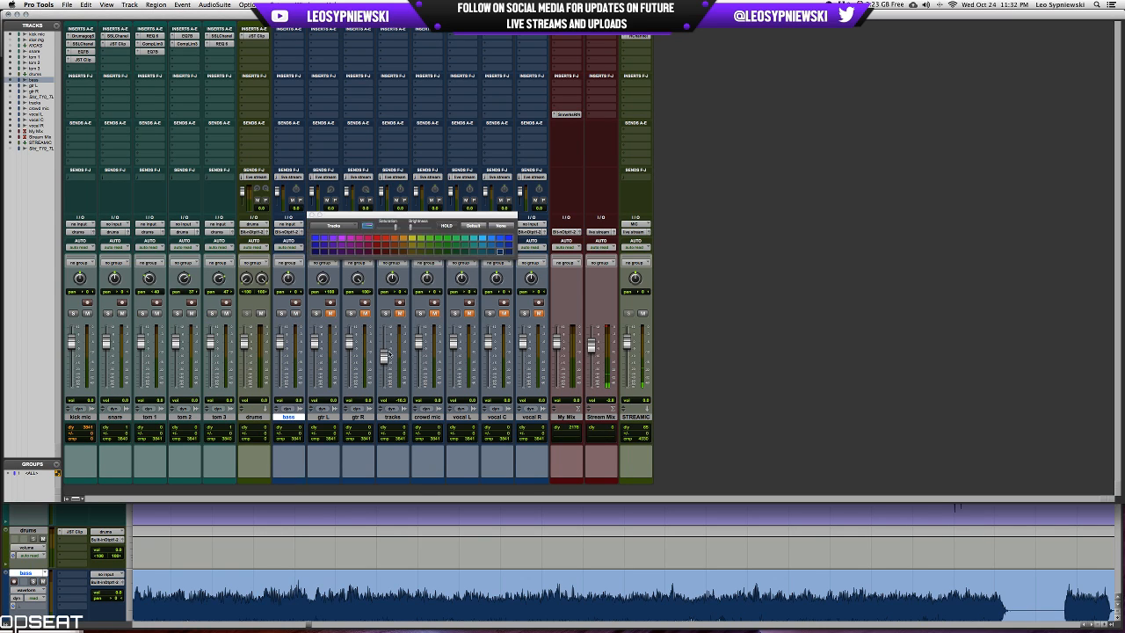
pyautogui.click(406, 246)
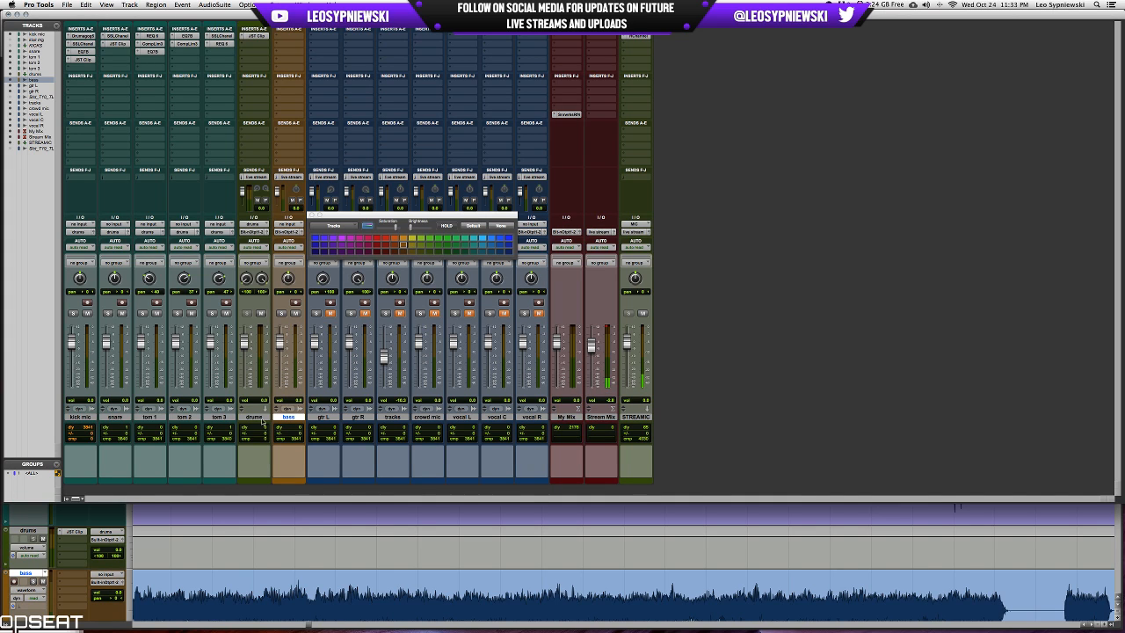
pyautogui.click(254, 416)
pyautogui.keyDown('shift'); pyautogui.click(218, 416); pyautogui.keyUp('shift')
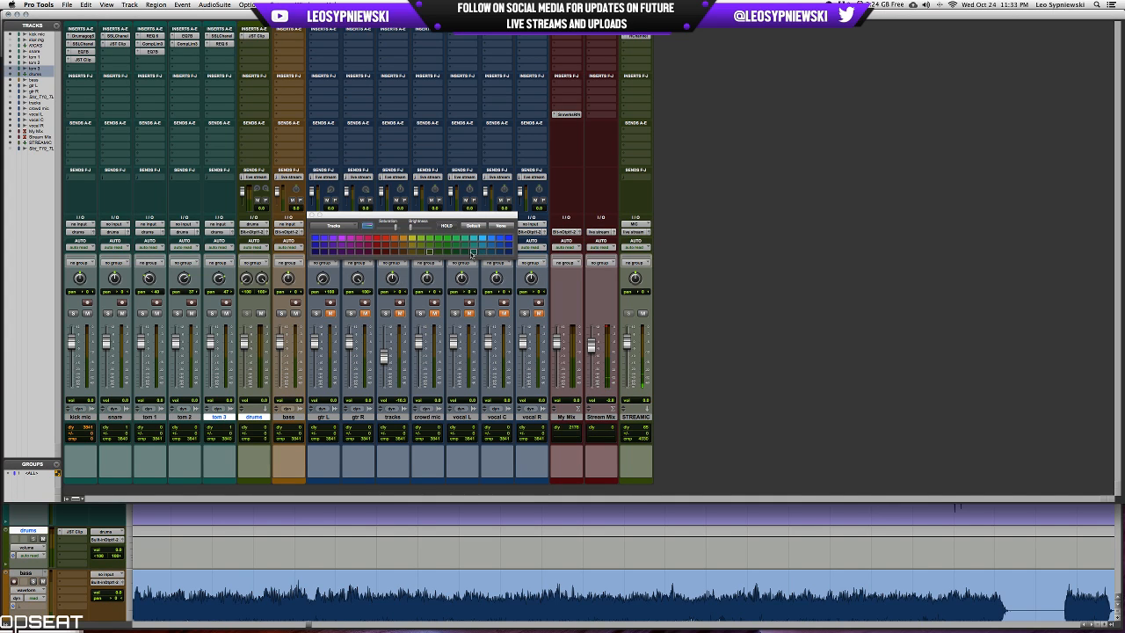
pyautogui.click(472, 253)
pyautogui.click(312, 214)
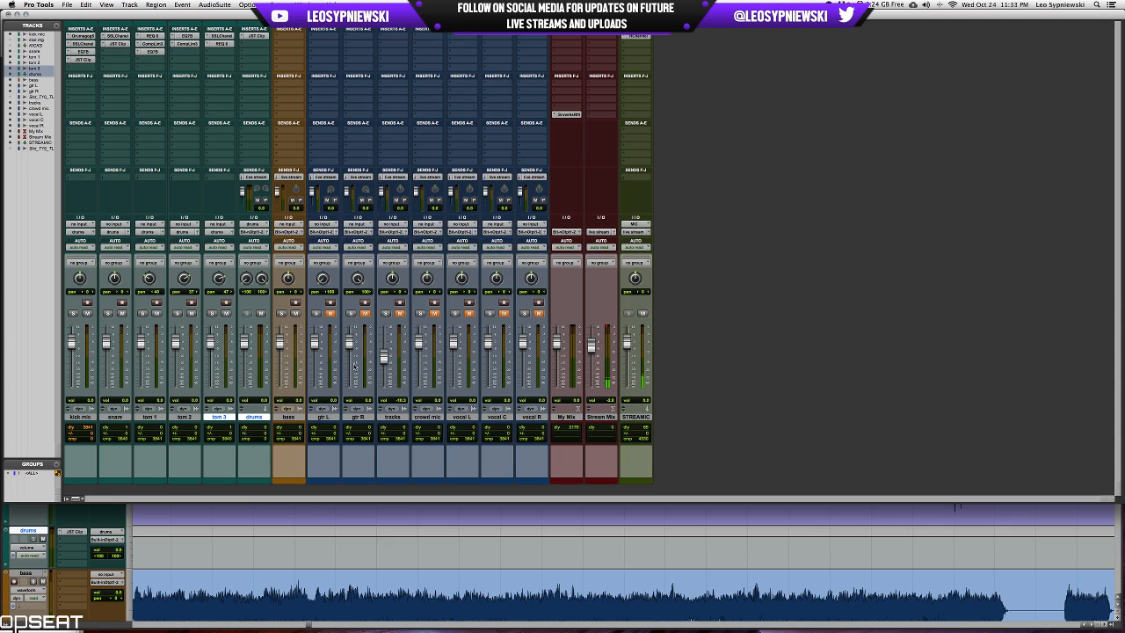
# Color the gtr L and gtr R tracks red.
pyautogui.click(322, 418)
pyautogui.keyDown('shift'); pyautogui.click(356, 417); pyautogui.keyUp('shift')
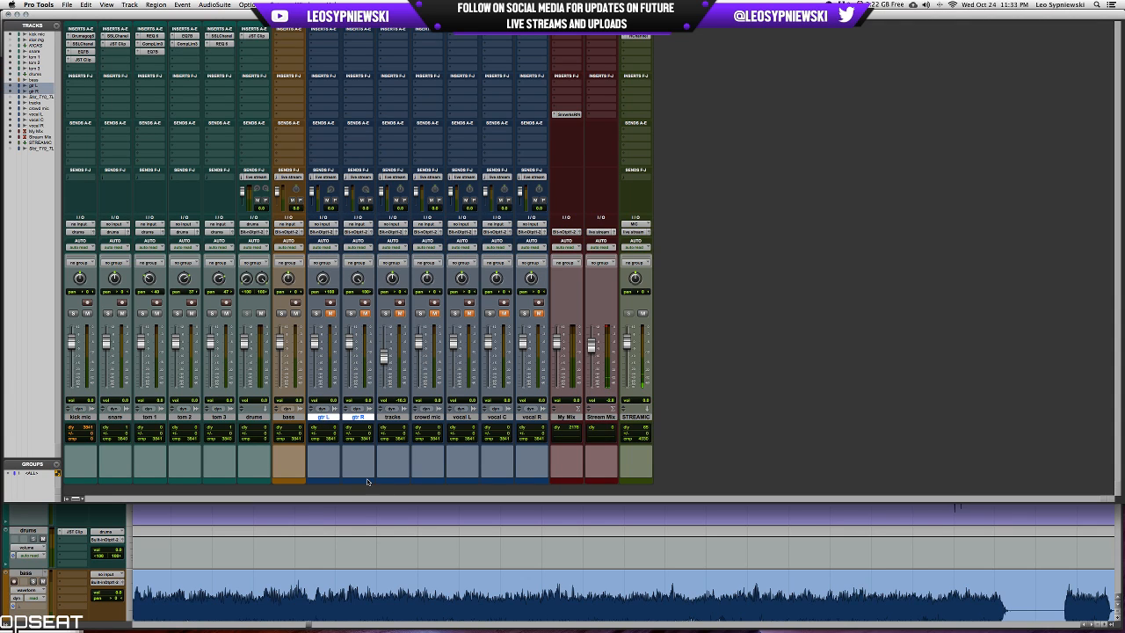
pyautogui.doubleClick(368, 481)
pyautogui.click(386, 245)
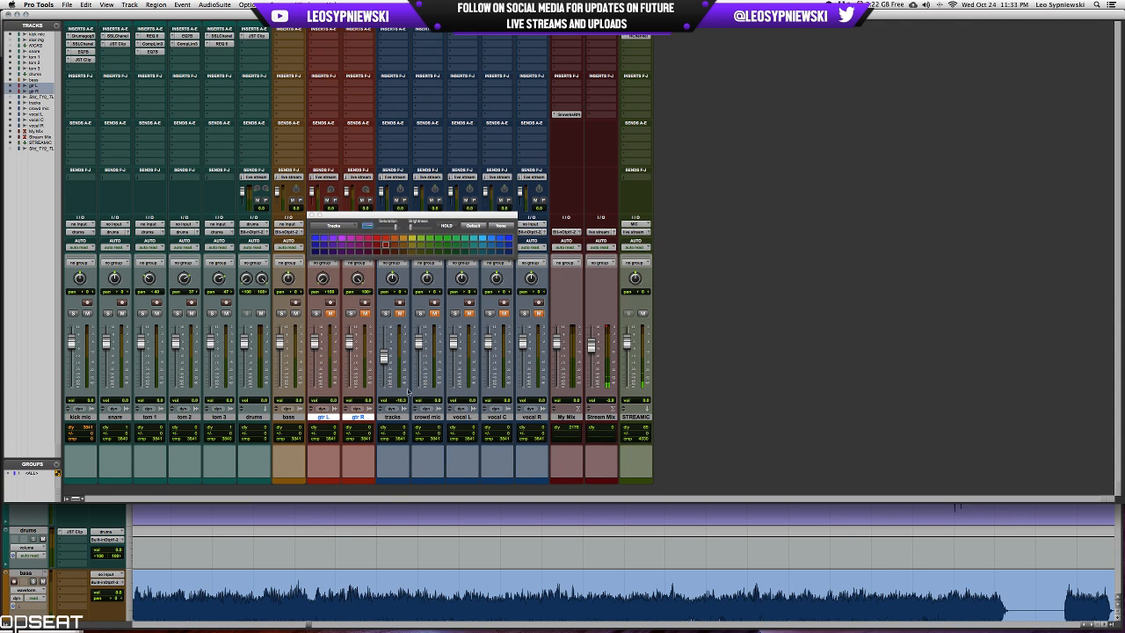
# Color the vocal L, vocal C and vocal R tracks purple.
pyautogui.click(466, 418)
pyautogui.keyDown('shift'); pyautogui.click(532, 418); pyautogui.keyUp('shift')
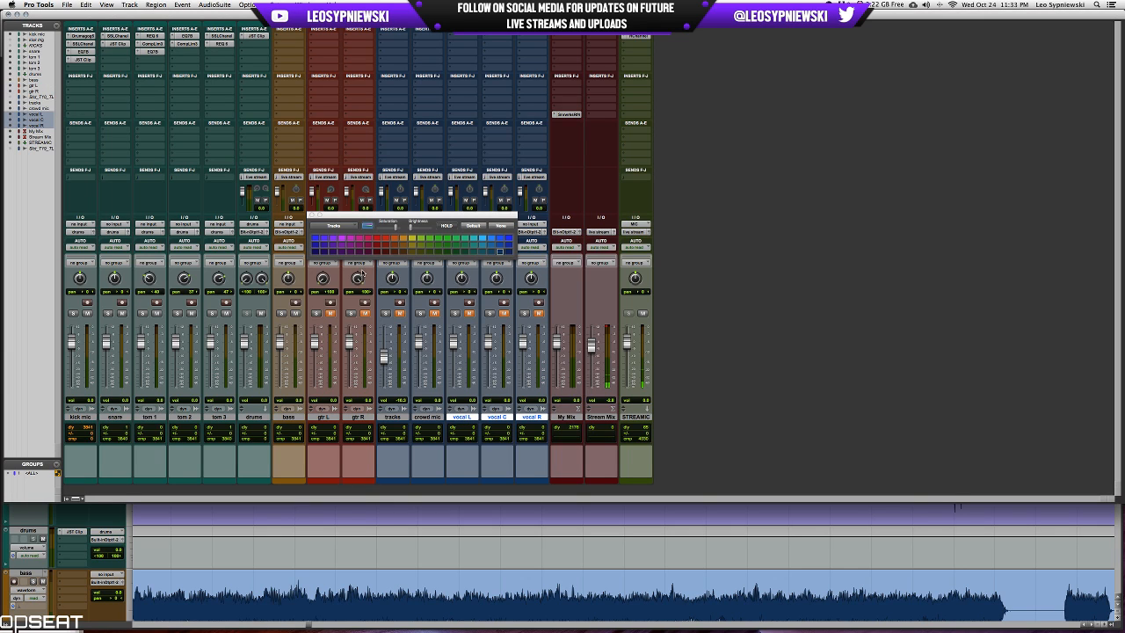
pyautogui.click(342, 247)
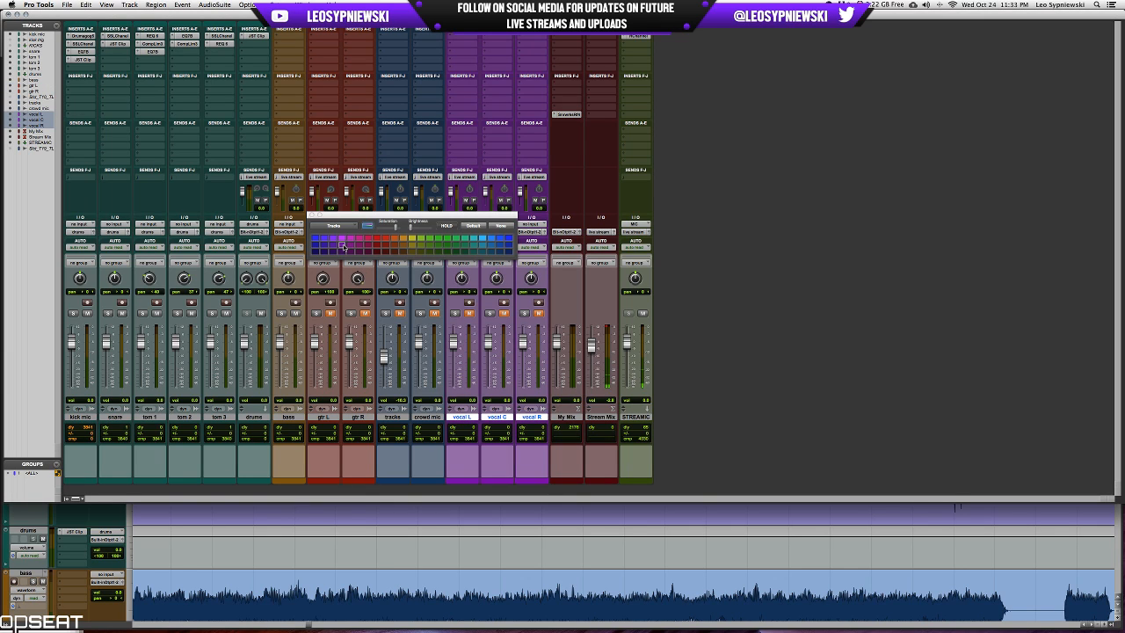
# Set the crowd mic track to no color and the tracks track to green, and close the color palette.
pyautogui.click(431, 417)
pyautogui.click(508, 228)
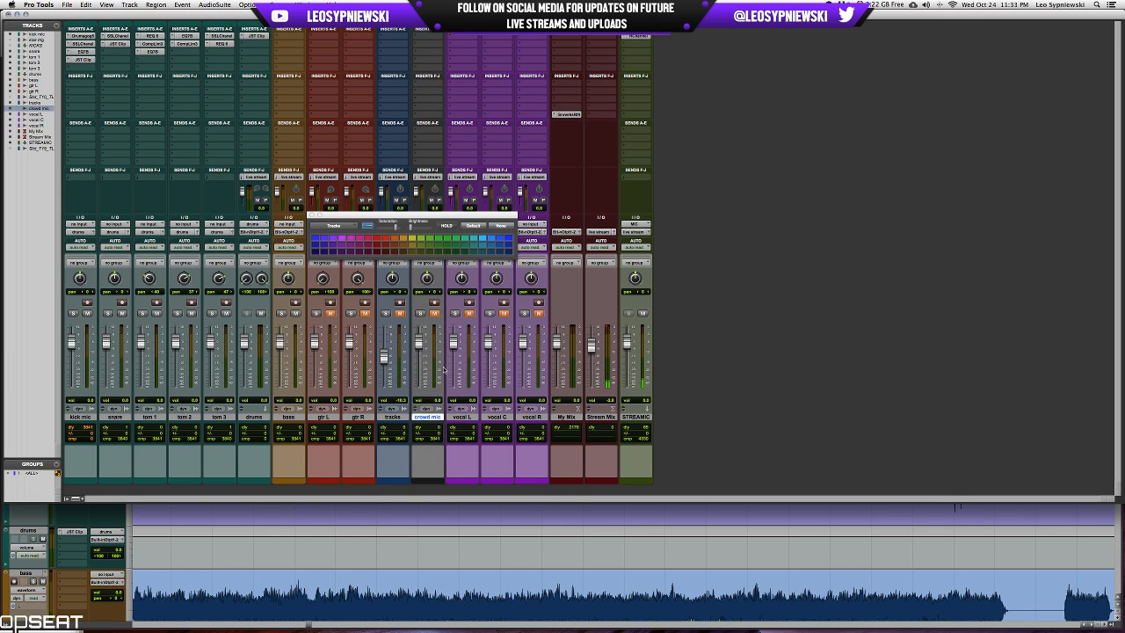
pyautogui.click(391, 417)
pyautogui.click(433, 252)
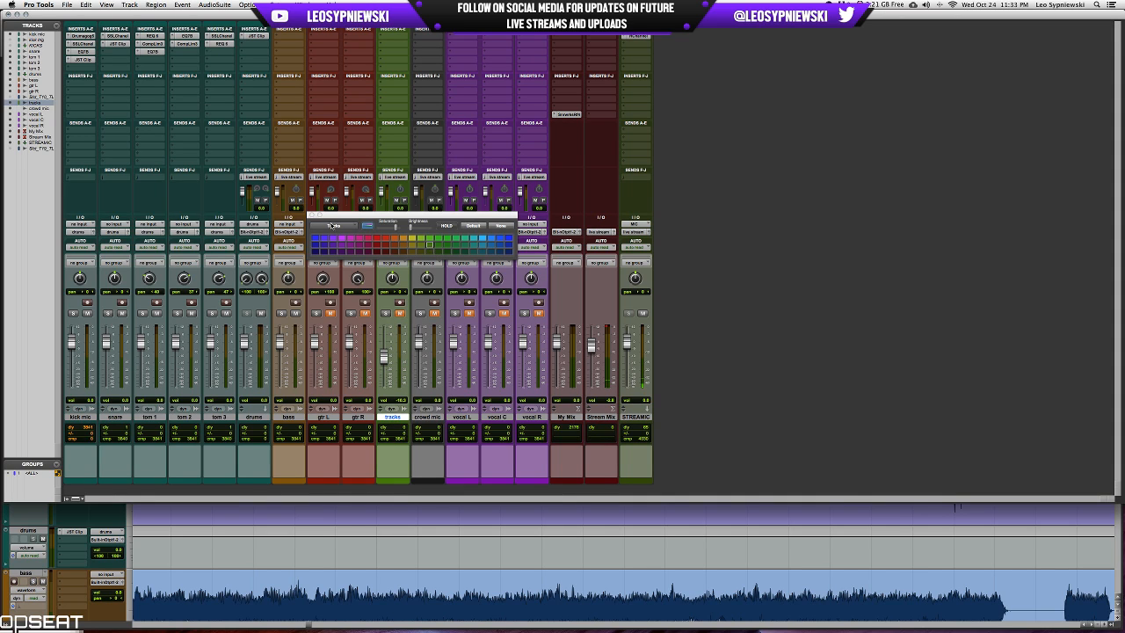
pyautogui.click(310, 215)
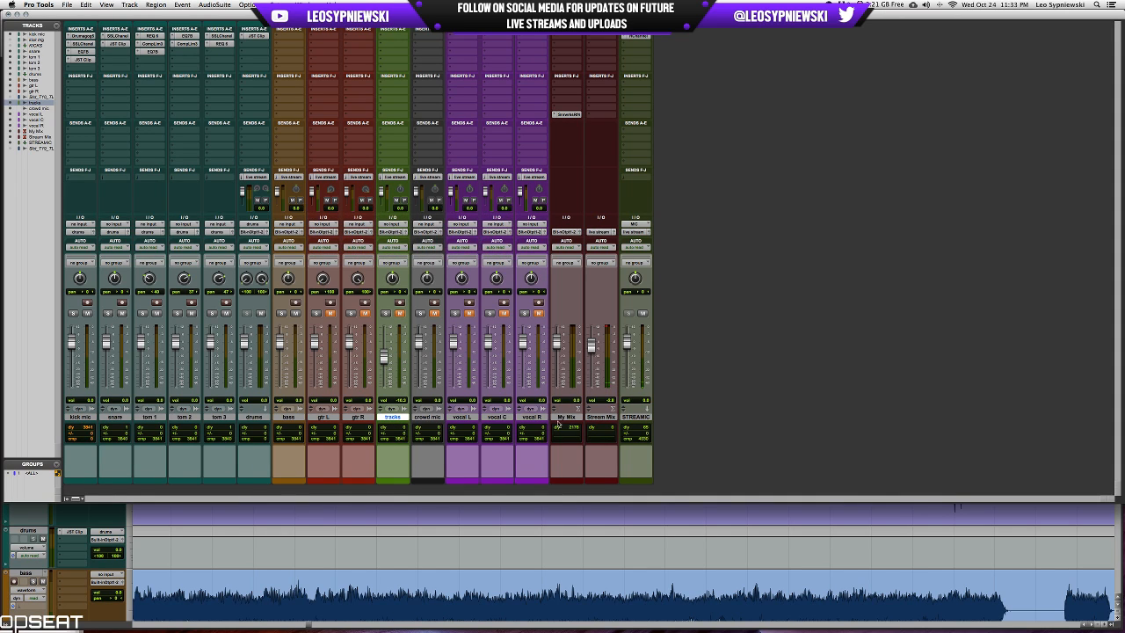
# Solo the bass track and bring up its waveform in the Edit window.
pyautogui.click(282, 315)
pyautogui.press('super+equal')
pyautogui.scroll(-5, 656, 405)
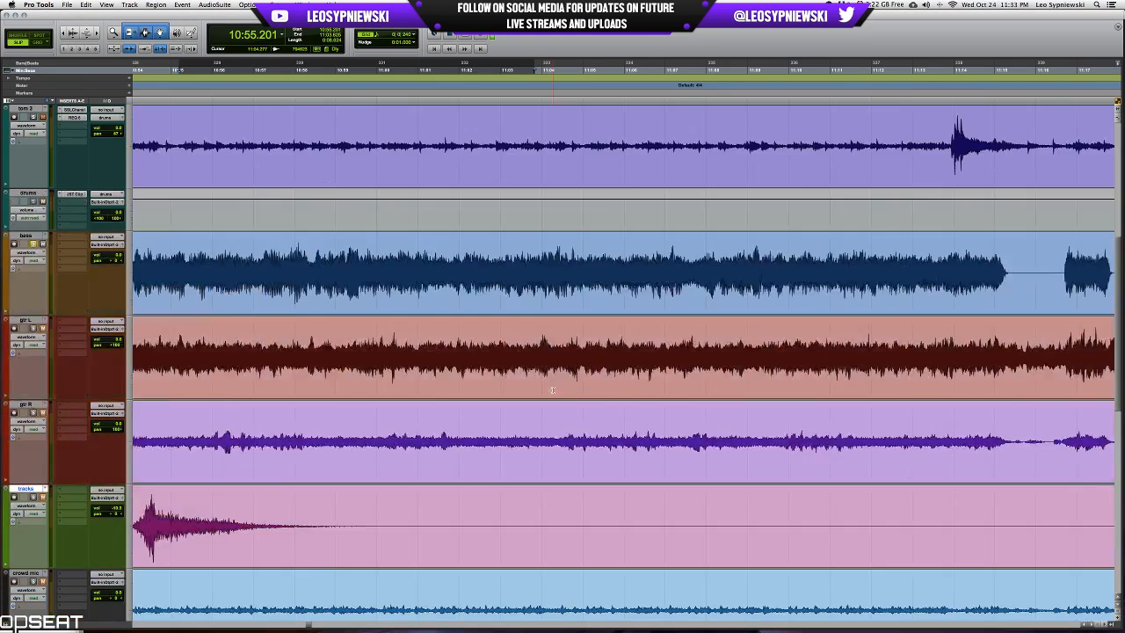
# Examine the bass waveform around 11:15 and its neighbouring sections for a passage suitable for setting the bass sound.
pyautogui.press('r')
pyautogui.press('r')
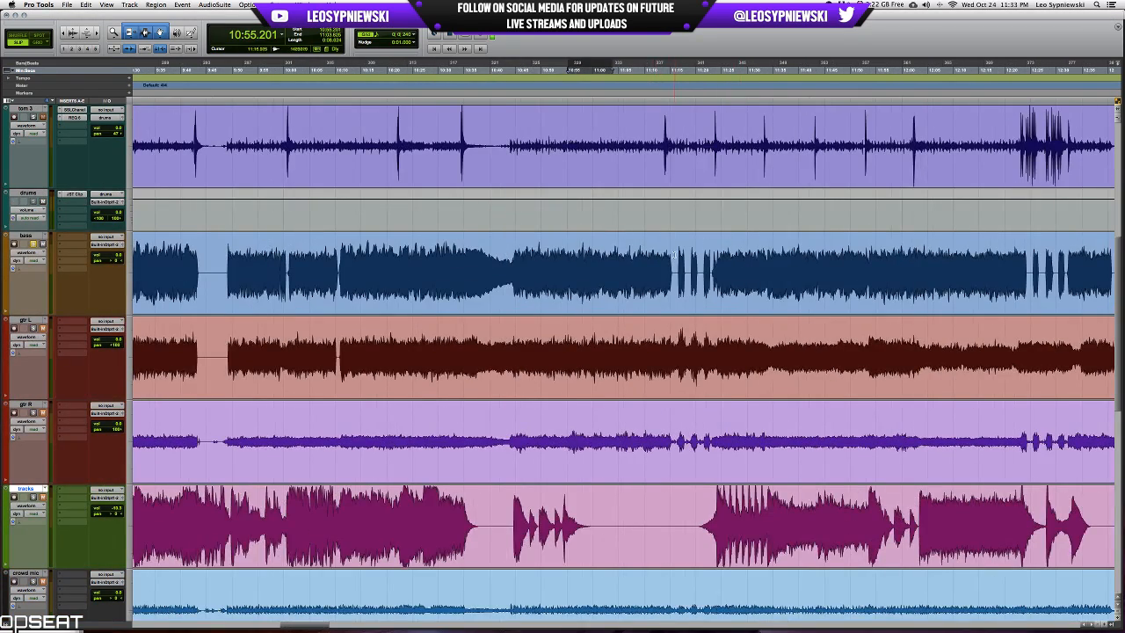
pyautogui.click(674, 255)
pyautogui.press('t')
pyautogui.press('t')
pyautogui.press('t')
pyautogui.press('t')
pyautogui.moveTo(686, 272); pyautogui.dragTo(573, 272)
pyautogui.press('r')
pyautogui.press('r')
pyautogui.press('r')
pyautogui.hscroll(6, 692, 272)
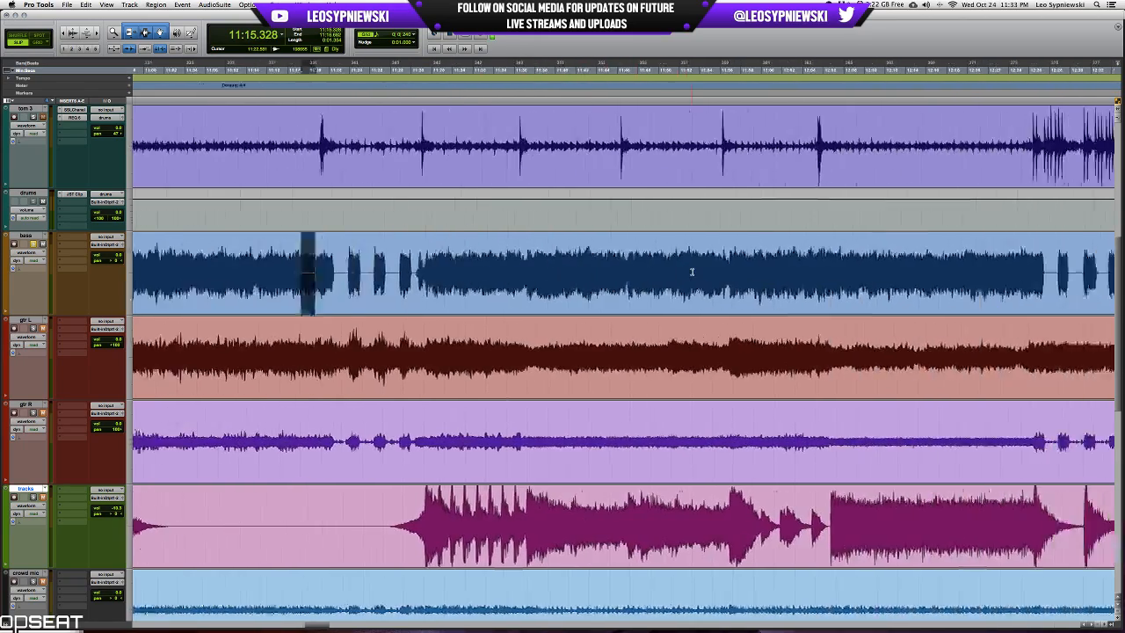
pyautogui.scroll(-1, 692, 272)
pyautogui.hscroll(2, 692, 272)
pyautogui.scroll(2, 692, 273)
pyautogui.hscroll(5, 668, 342)
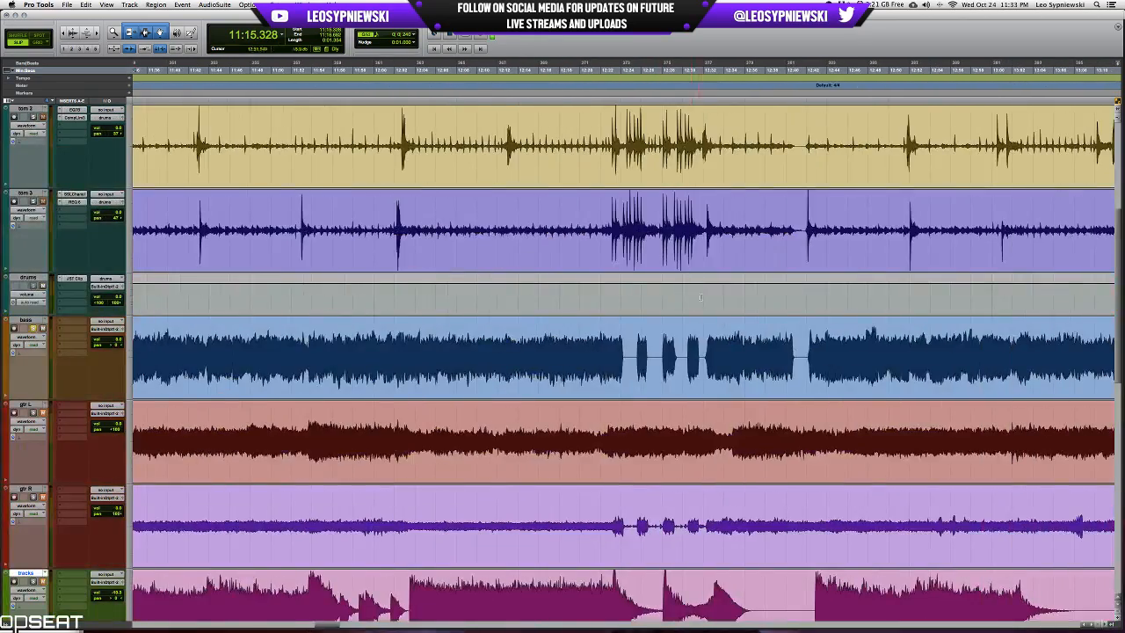
pyautogui.hscroll(-10, 668, 342)
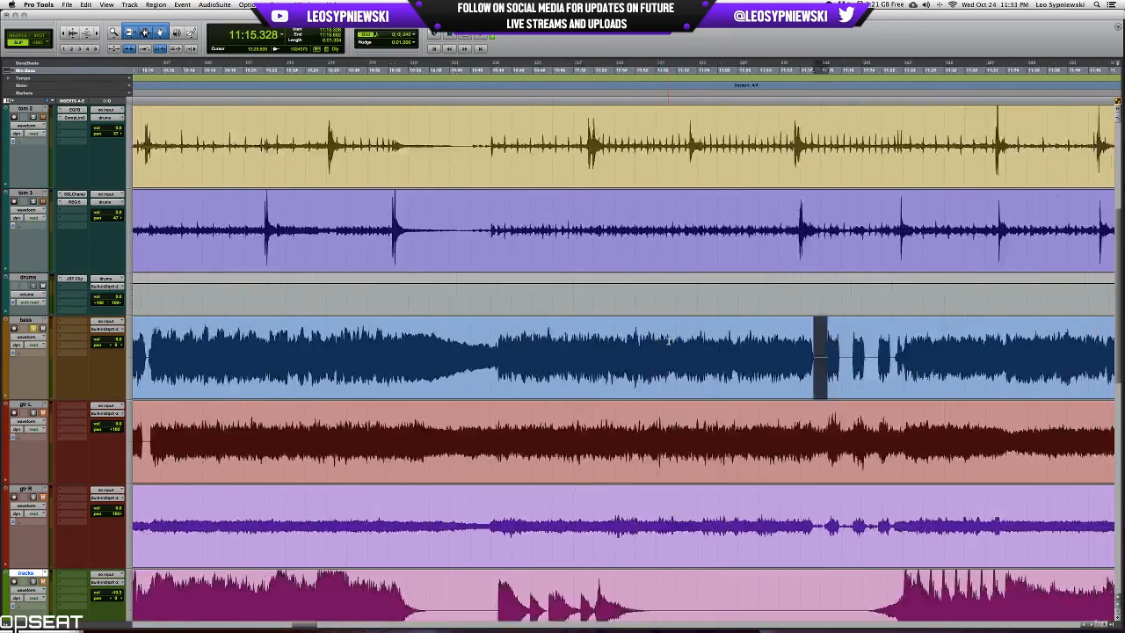
pyautogui.hscroll(-3, 340, 345)
pyautogui.press('r')
pyautogui.press('r')
pyautogui.press('r')
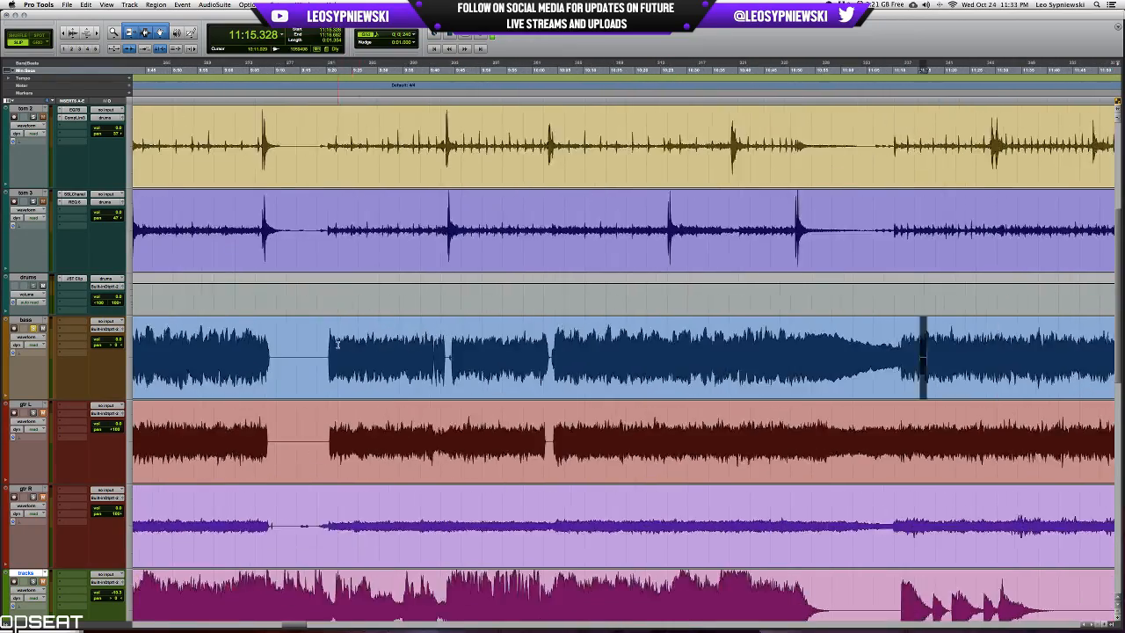
pyautogui.press('r')
pyautogui.press('r')
pyautogui.scroll(5, 591, 369)
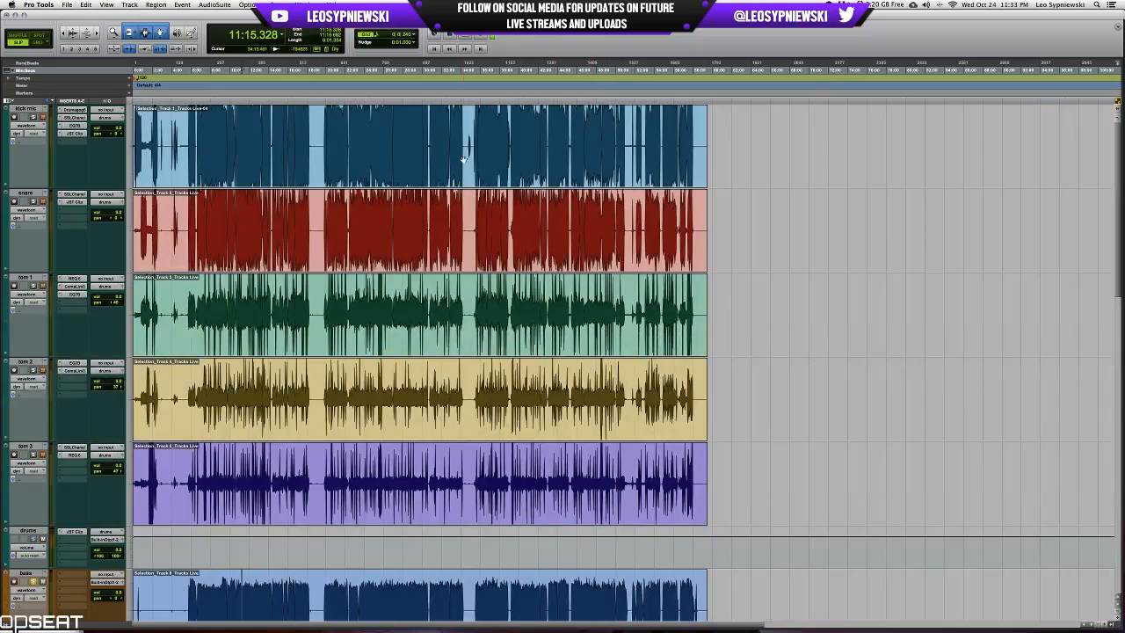
# Examine the bass, guitar and tracks waveforms around 40:46 where the bass plays separate short bursts.
pyautogui.click(532, 118)
pyautogui.press('t')
pyautogui.press('t')
pyautogui.press('t')
pyautogui.press('t')
pyautogui.press('t')
pyautogui.press('t')
pyautogui.press('t')
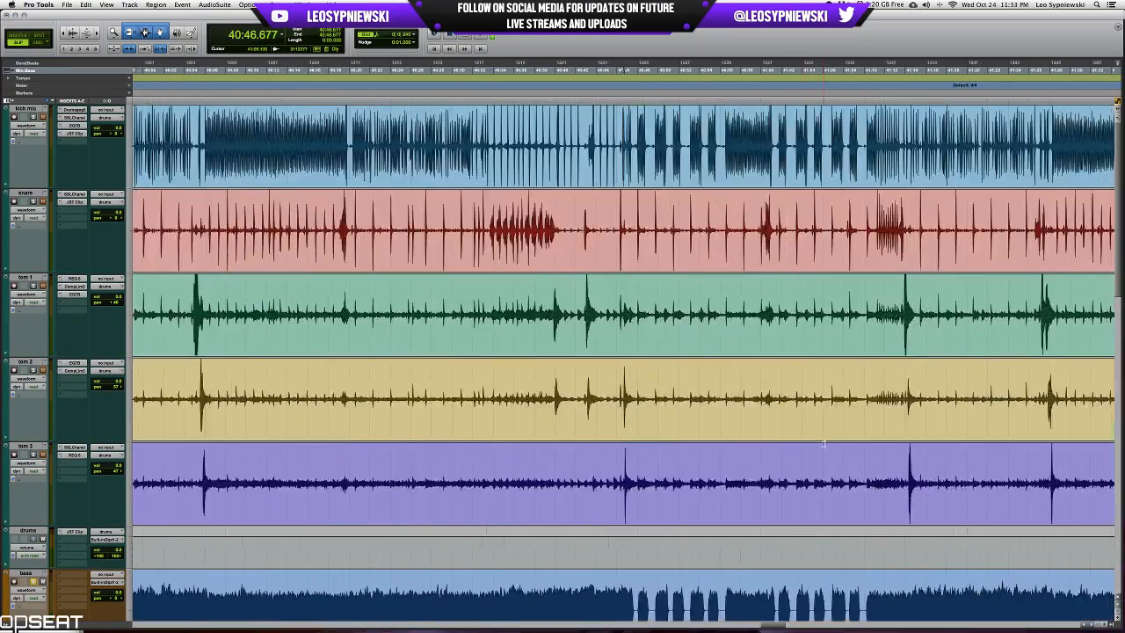
pyautogui.scroll(-5, 823, 441)
pyautogui.scroll(-2, 824, 444)
pyautogui.scroll(2, 824, 444)
pyautogui.hscroll(5, 824, 443)
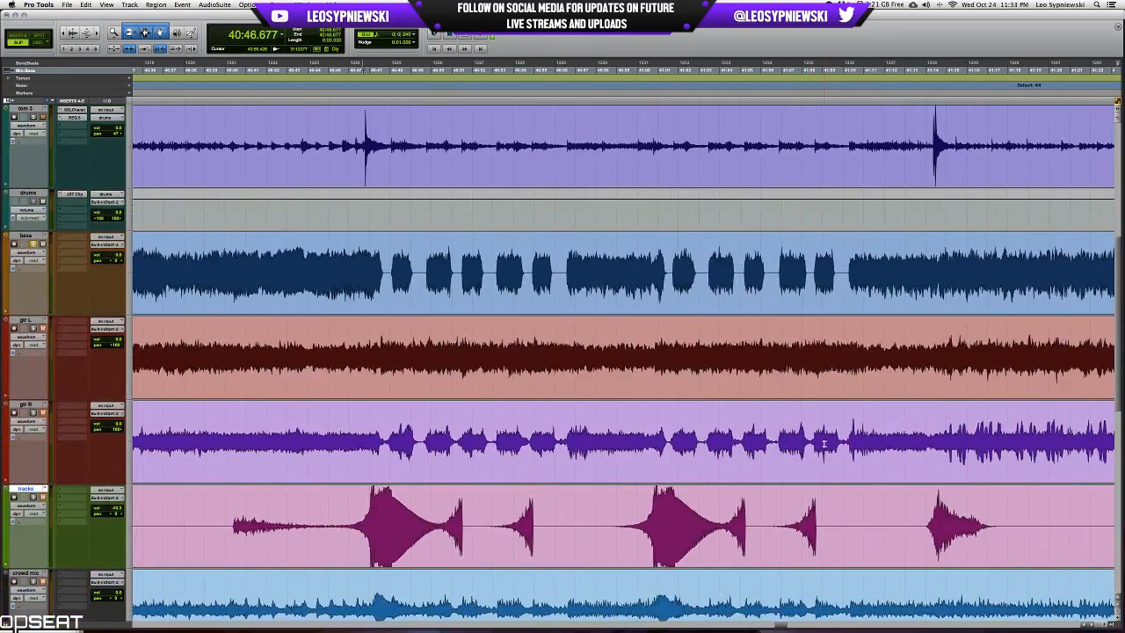
pyautogui.hscroll(-4, 458, 308)
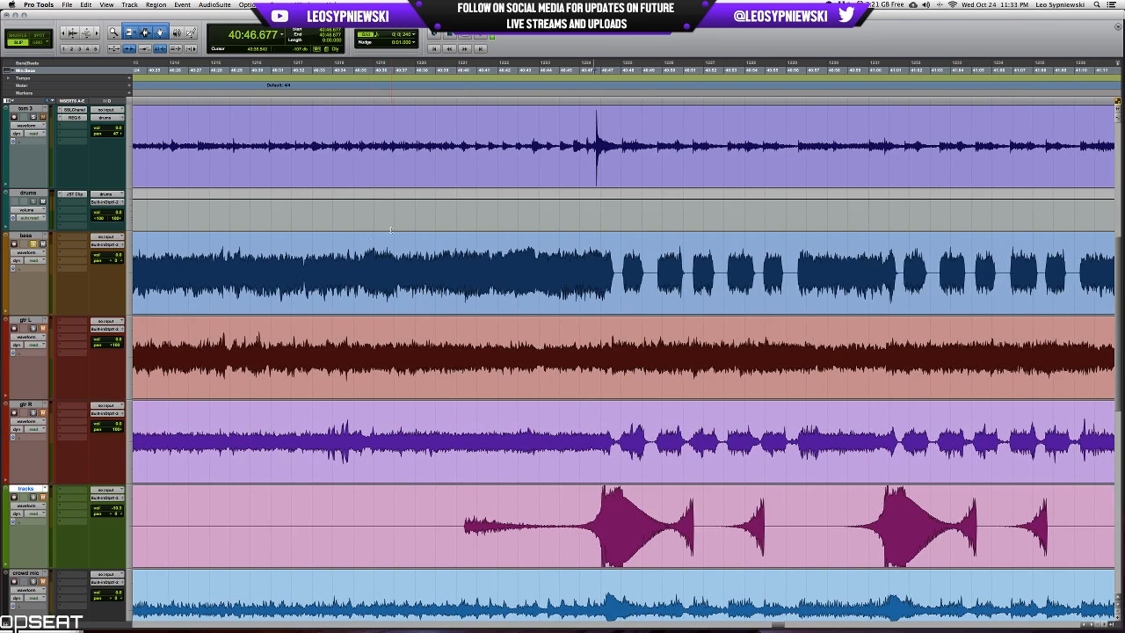
# Play the soloed bass ahead of the short bursts and select the bass passage from 39:24.864 to about 40:47.
pyautogui.click(356, 250)
pyautogui.press('space')
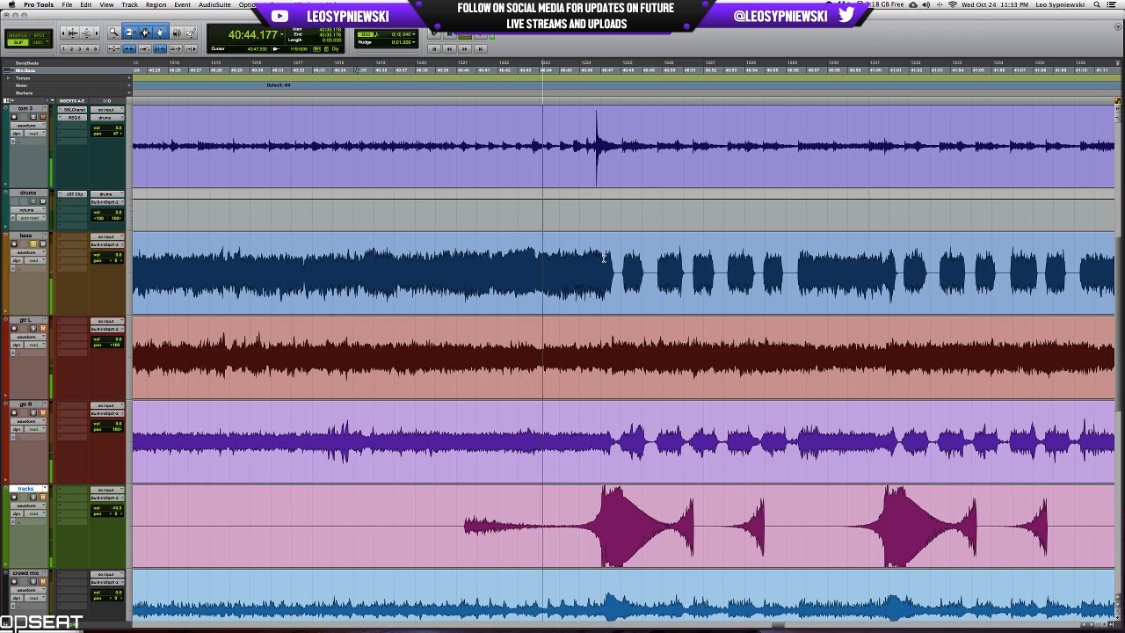
pyautogui.moveTo(603, 251); pyautogui.dragTo(266, 259)
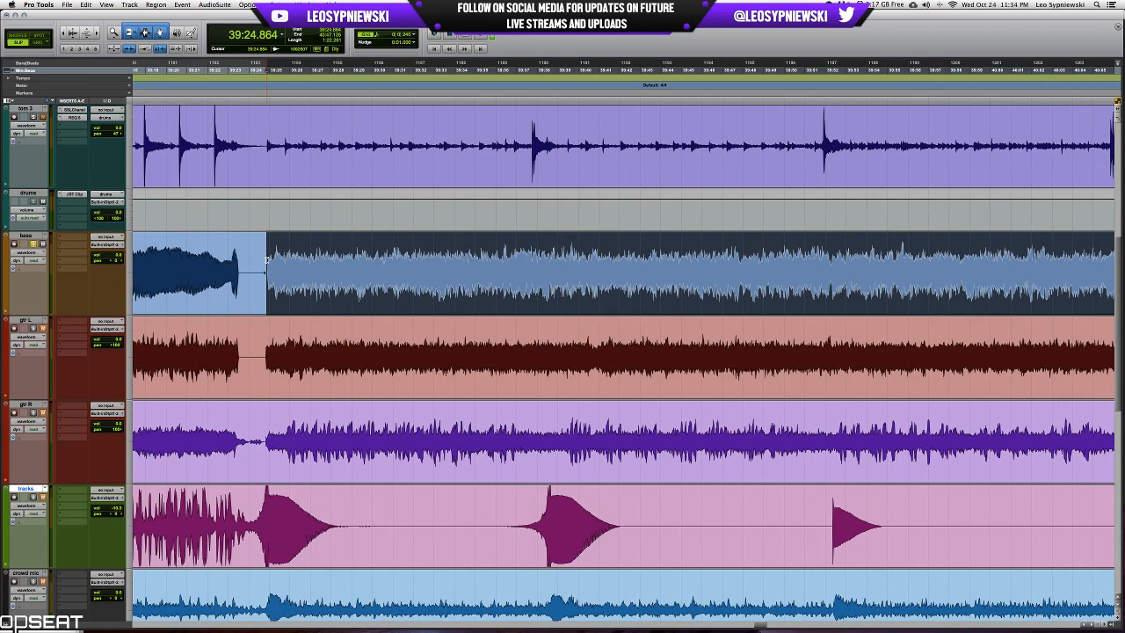
pyautogui.click(74, 238)
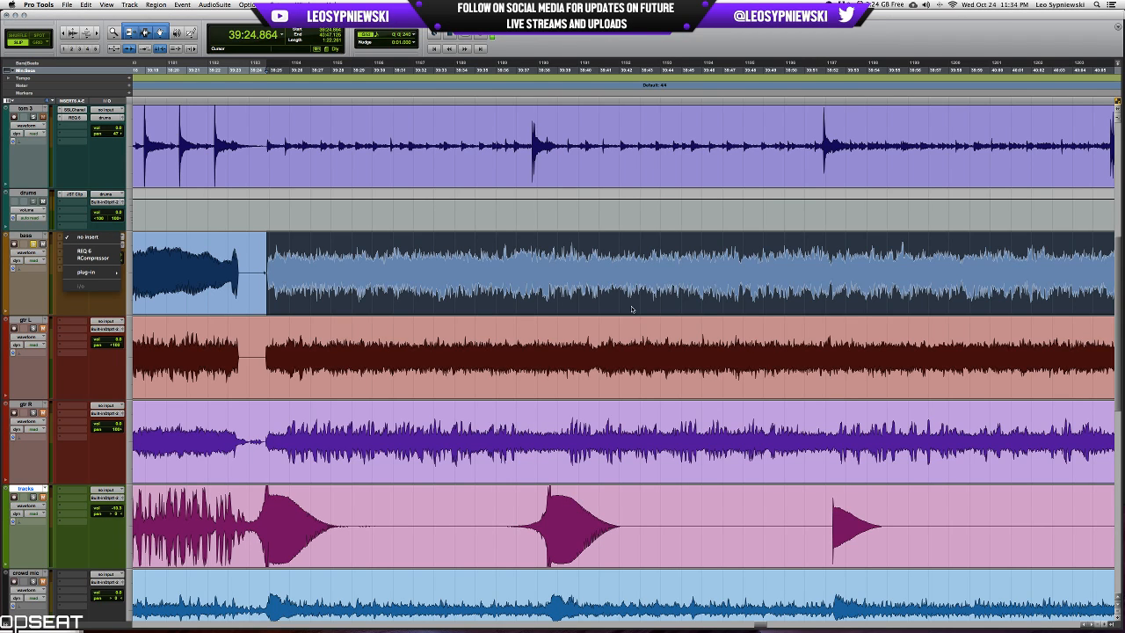
pyautogui.click(651, 37)
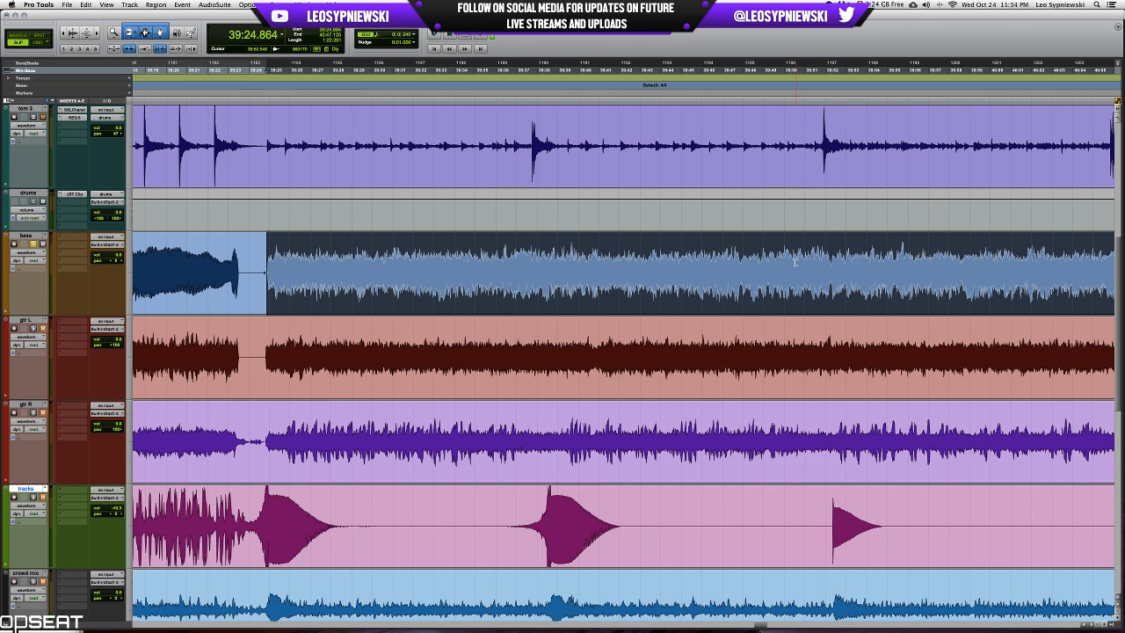
# Insert the EQ 3 7-Band plug-in on the bass track and place its window below the bass waveform.
pyautogui.hscroll(-2, 795, 260)
pyautogui.click(74, 237)
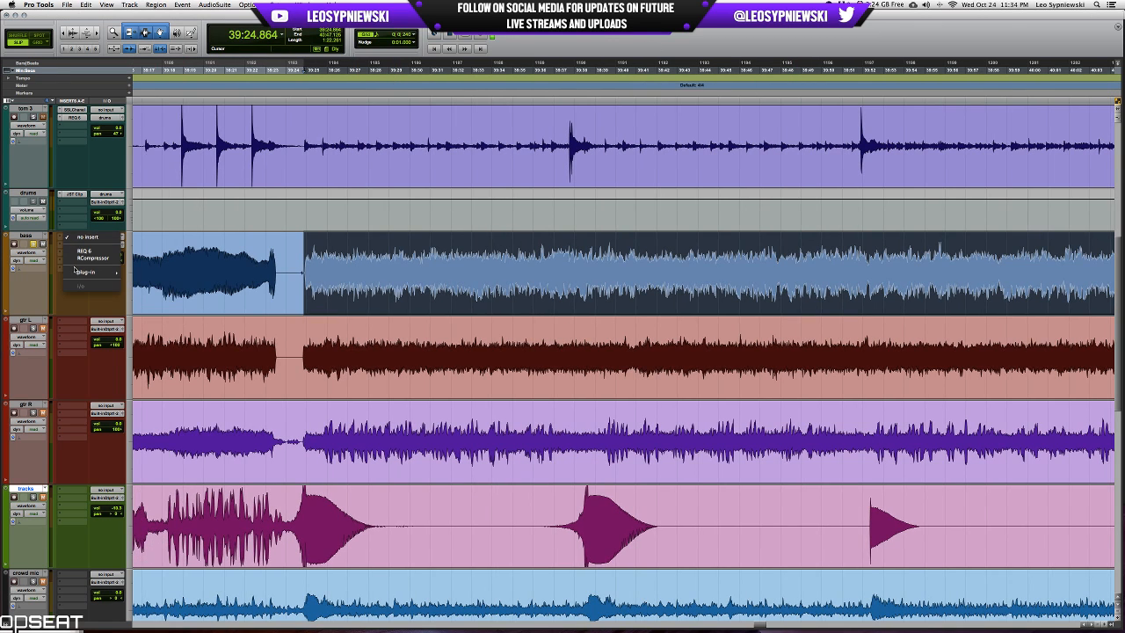
pyautogui.moveTo(75, 270)
pyautogui.click(154, 279)
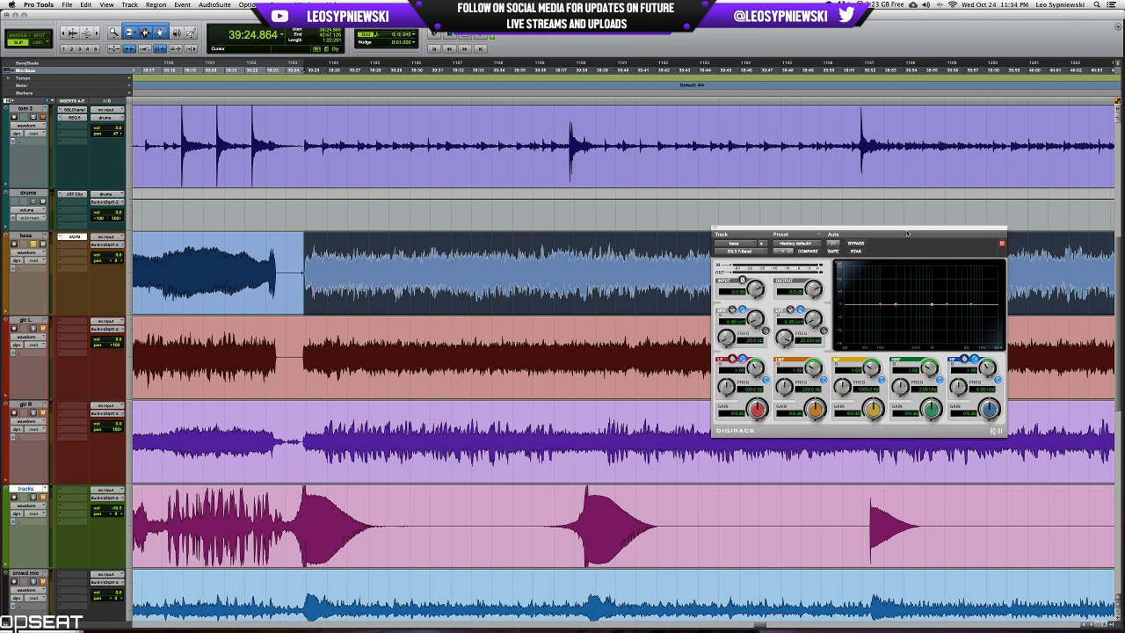
pyautogui.moveTo(911, 232); pyautogui.dragTo(607, 349)
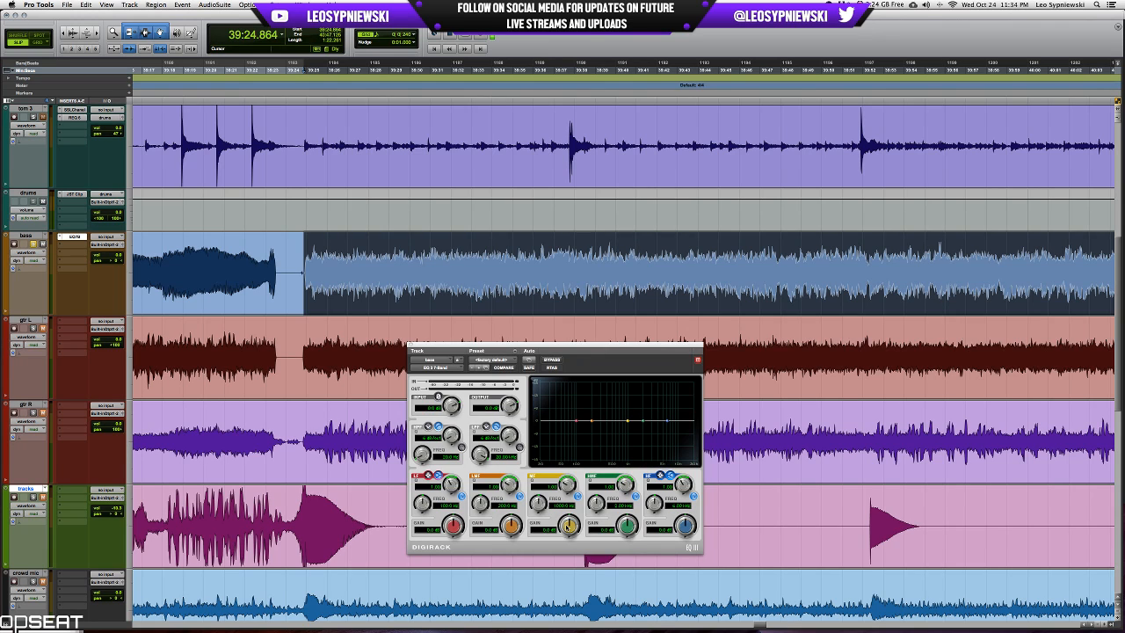
pyautogui.scroll(-10, 765, 454)
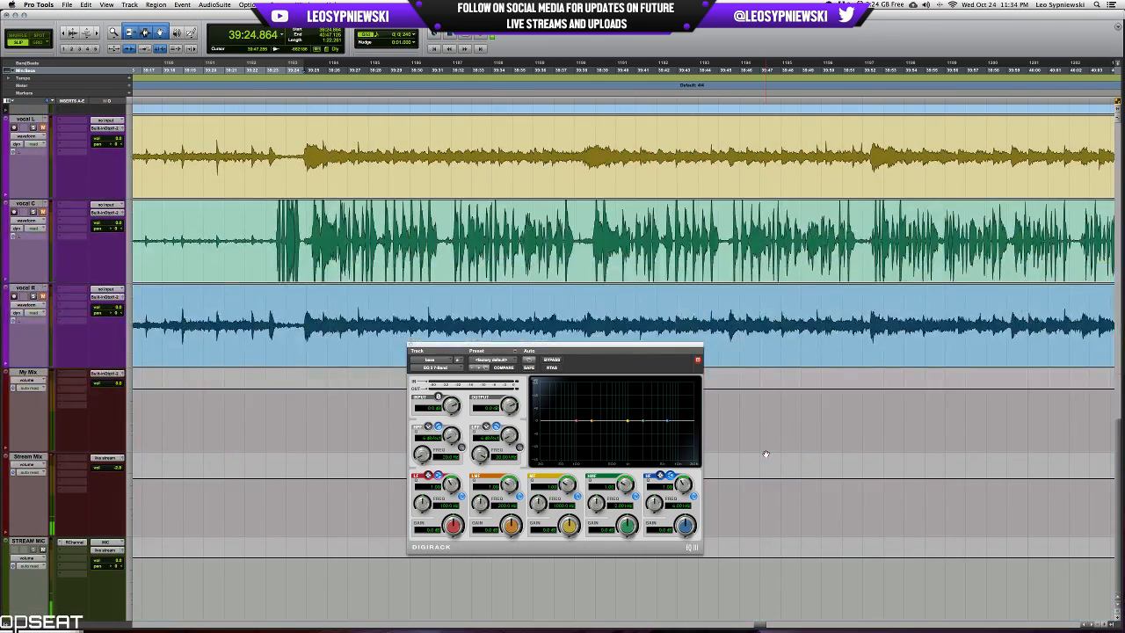
pyautogui.press(';')
pyautogui.scroll(3, 766, 453)
pyautogui.scroll(-5, 766, 454)
pyautogui.scroll(2, 765, 453)
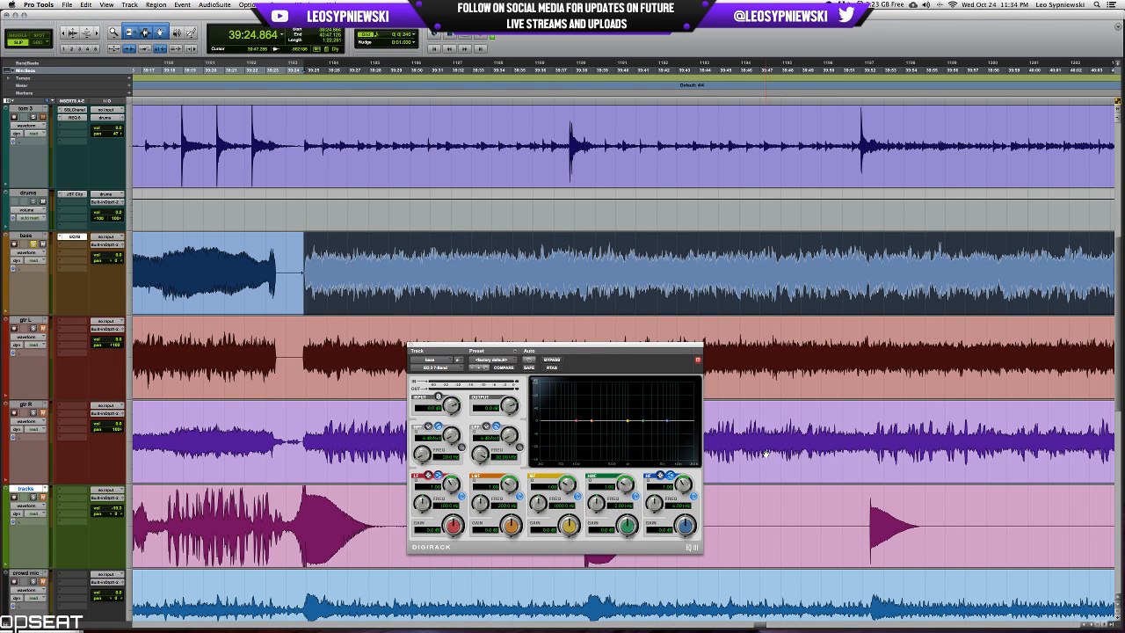
pyautogui.moveTo(668, 347); pyautogui.dragTo(761, 324)
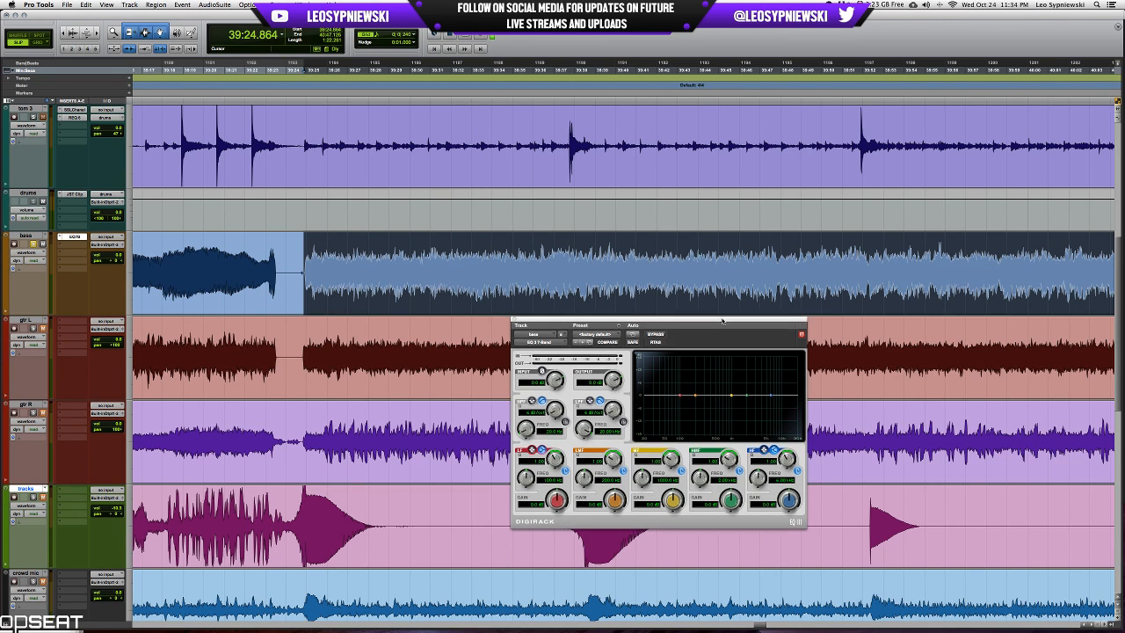
pyautogui.moveTo(720, 320); pyautogui.dragTo(715, 325)
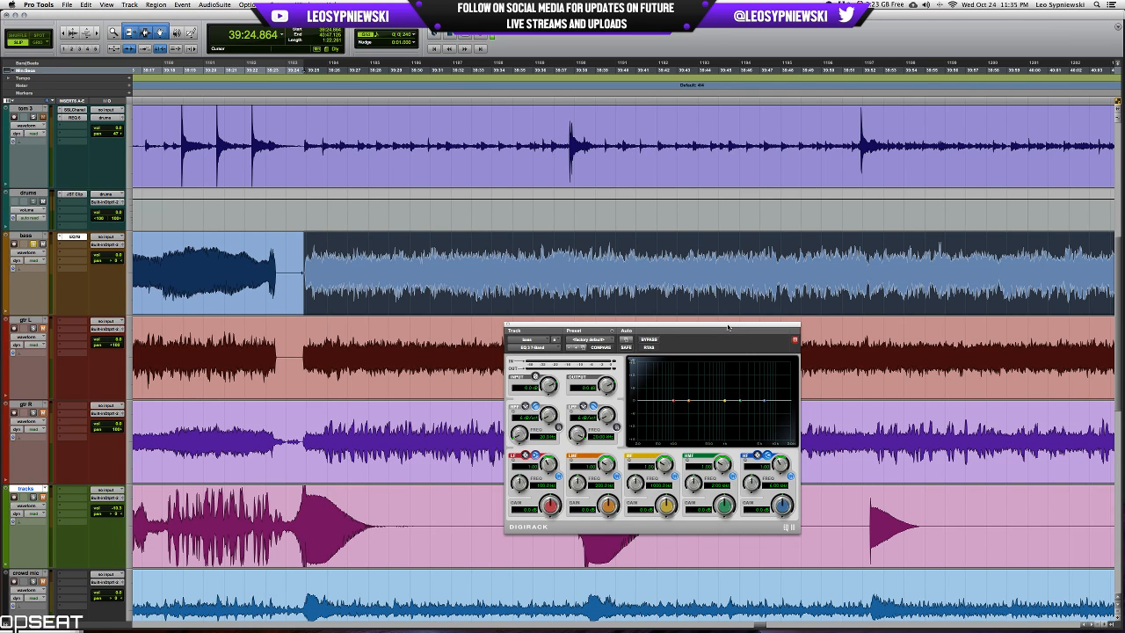
# Boost the bass EQ's mid band by up to 18 dB and sweep its frequency to about 1.5 kHz to find unwanted tones.
pyautogui.moveTo(671, 454); pyautogui.dragTo(673, 449)
pyautogui.moveTo(665, 506); pyautogui.dragTo(681, 472)
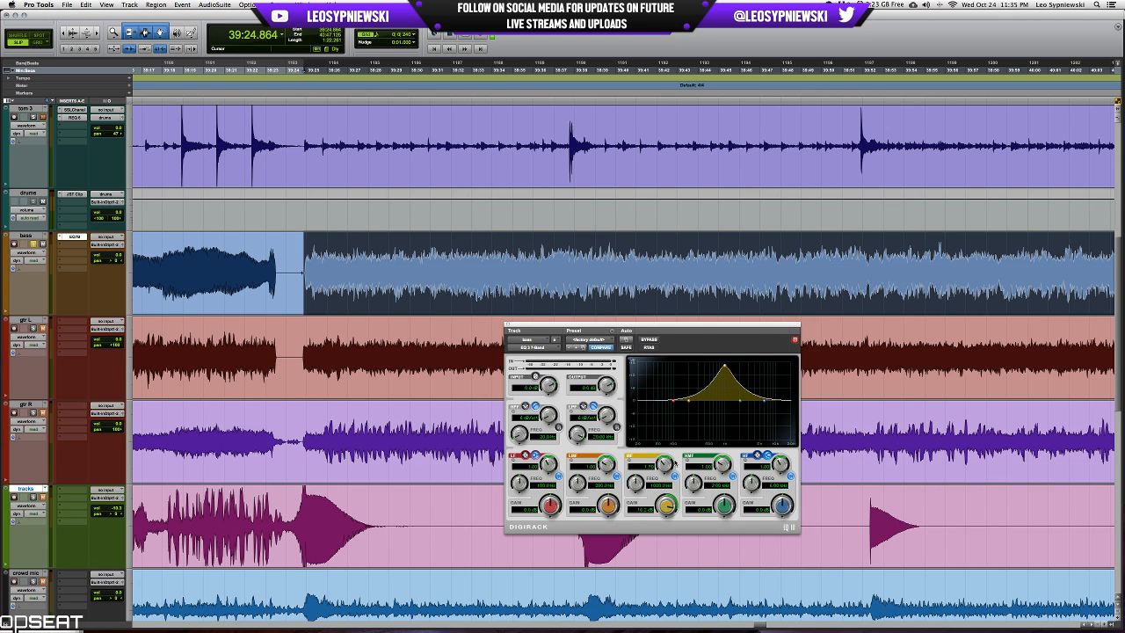
pyautogui.moveTo(634, 480); pyautogui.dragTo(637, 485)
pyautogui.moveTo(770, 325); pyautogui.dragTo(785, 320)
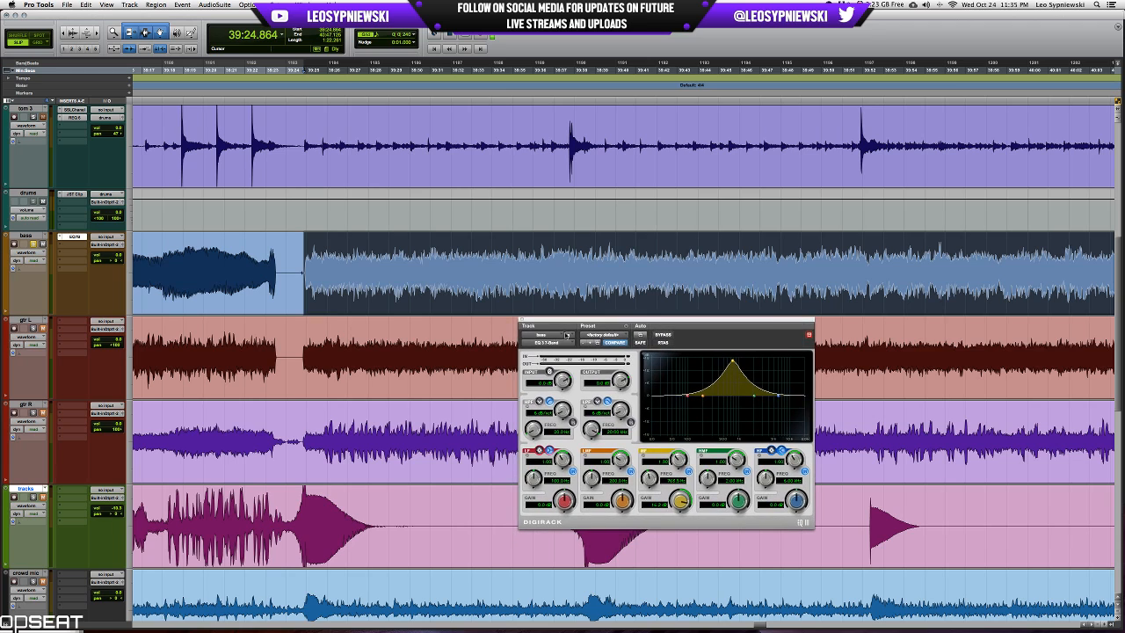
pyautogui.moveTo(683, 500); pyautogui.dragTo(683, 471)
pyautogui.moveTo(777, 324); pyautogui.dragTo(615, 325)
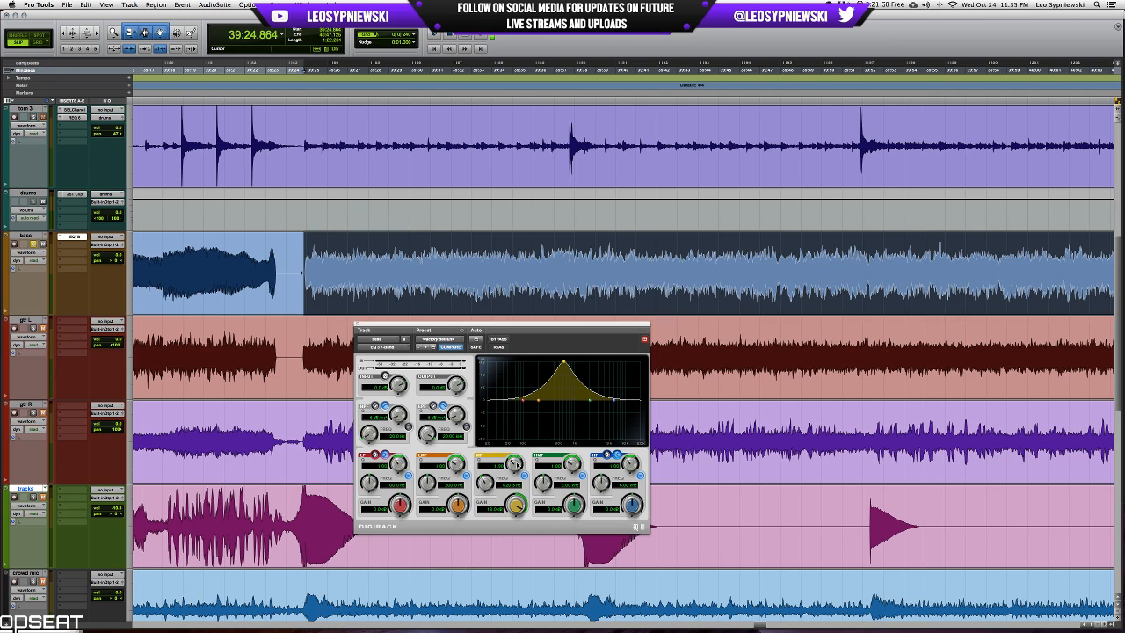
pyautogui.moveTo(484, 482)
pyautogui.mouseDown()
pyautogui.moveTo(521, 510)
pyautogui.moveTo(520, 534)
pyautogui.moveTo(510, 495)
pyautogui.moveTo(495, 489)
pyautogui.moveTo(499, 467)
pyautogui.mouseUp()
pyautogui.press('space')
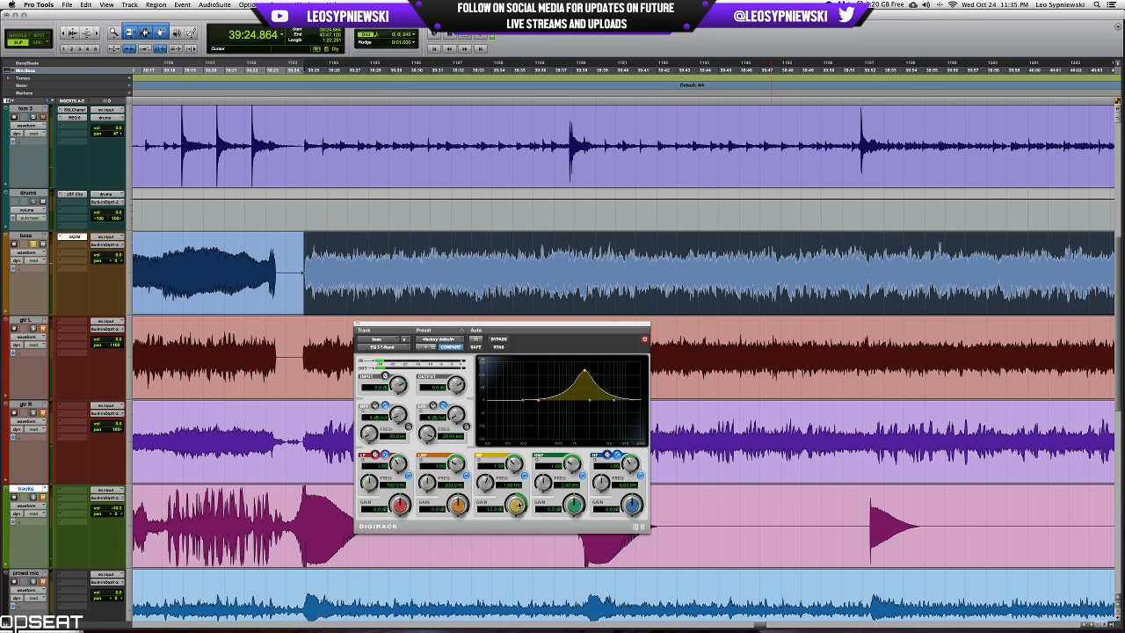
# Cut the EQ's mid and low-mid bands by about 9 dB each and compare the playing bass with the EQ bypassed.
pyautogui.moveTo(519, 504); pyautogui.dragTo(508, 535)
pyautogui.press('space')
pyautogui.moveTo(457, 464); pyautogui.dragTo(456, 569)
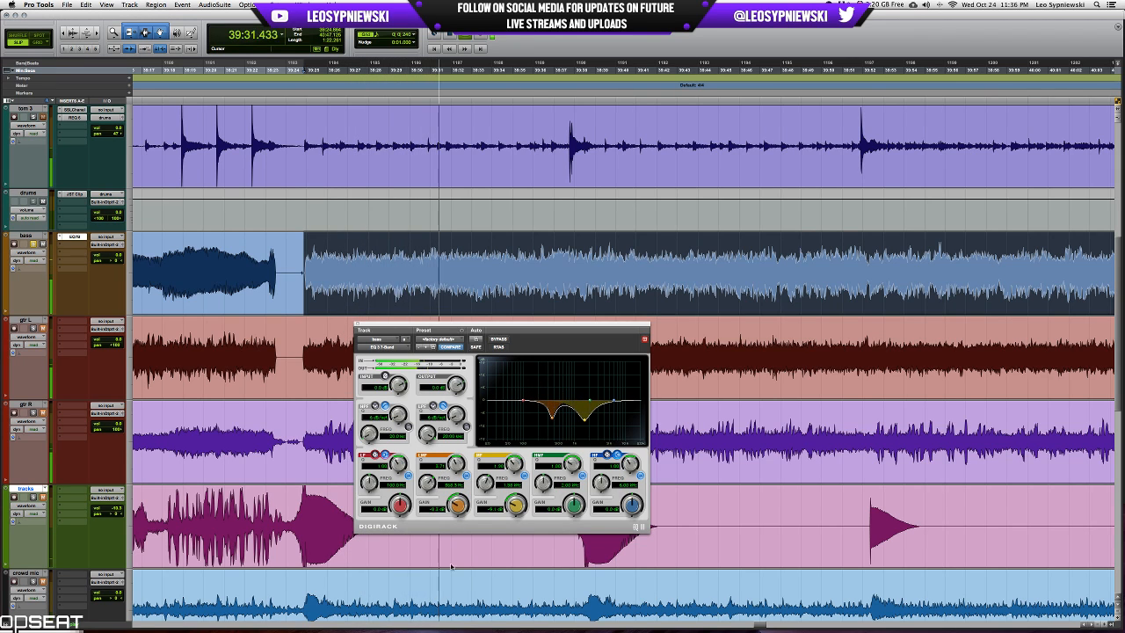
pyautogui.moveTo(457, 464); pyautogui.dragTo(456, 479)
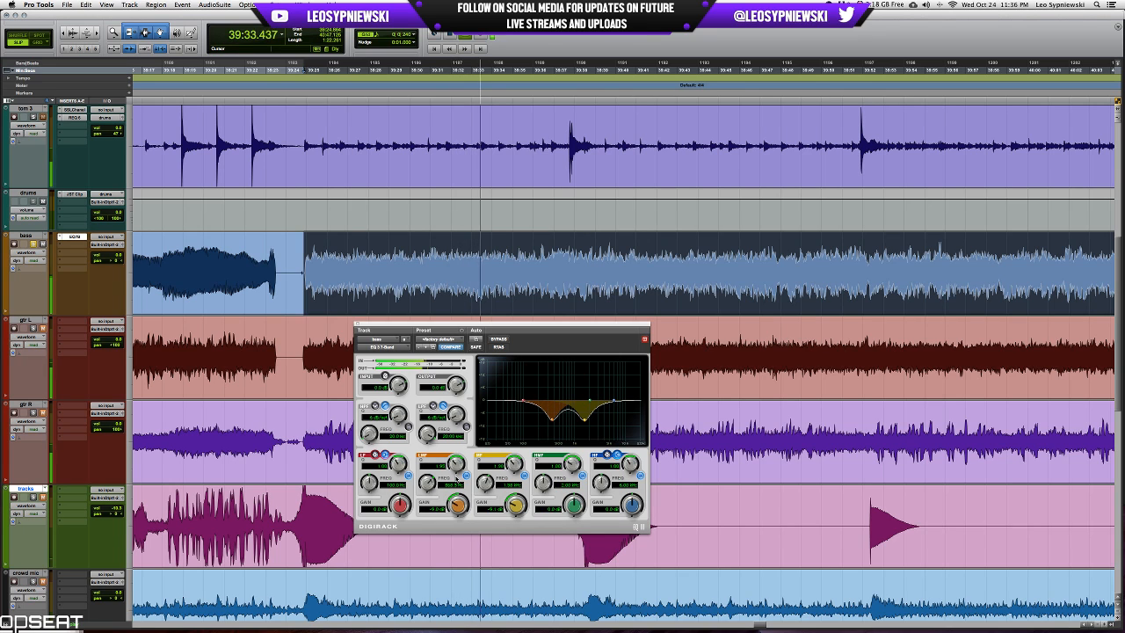
pyautogui.click(499, 338)
pyautogui.click(499, 339)
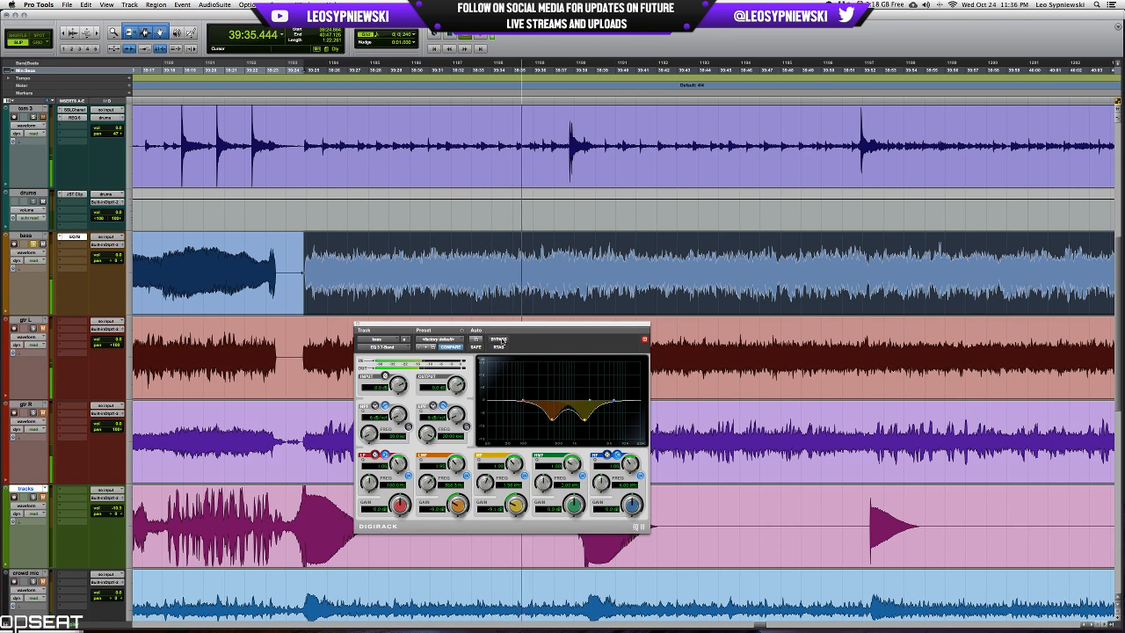
# Boost the EQ's high band as a bell by about 4 dB and enable an 18 dB/oct low-pass filter at about 9.7 kHz.
pyautogui.moveTo(635, 506)
pyautogui.mouseDown()
pyautogui.moveTo(631, 473)
pyautogui.moveTo(604, 491)
pyautogui.moveTo(633, 511)
pyautogui.mouseUp()
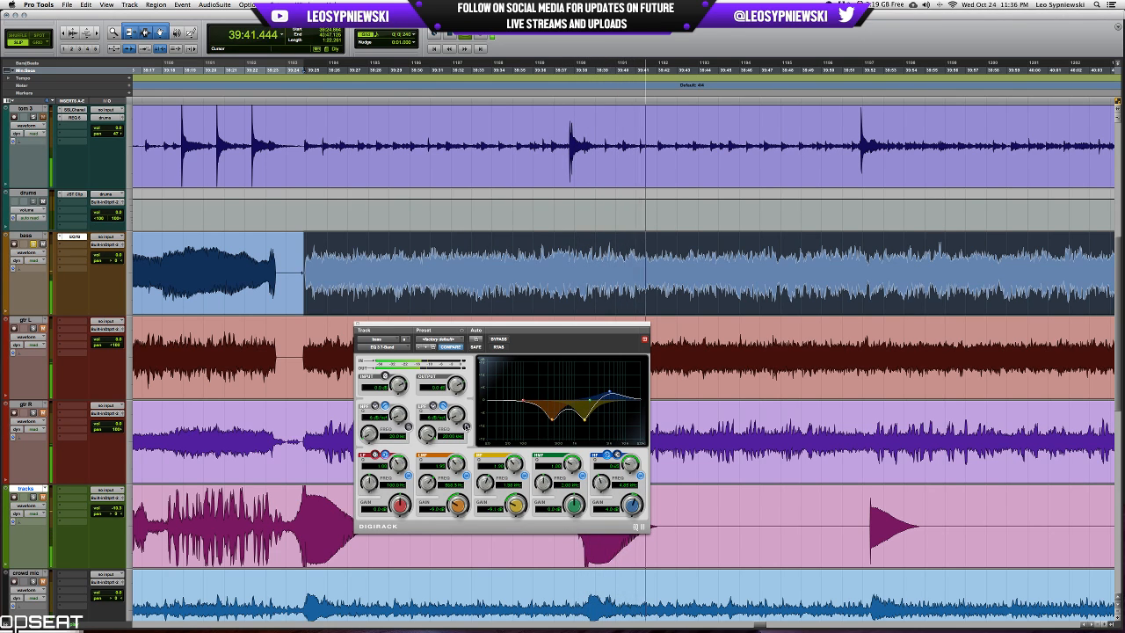
pyautogui.press('space')
pyautogui.click(466, 427)
pyautogui.moveTo(458, 413); pyautogui.dragTo(472, 388)
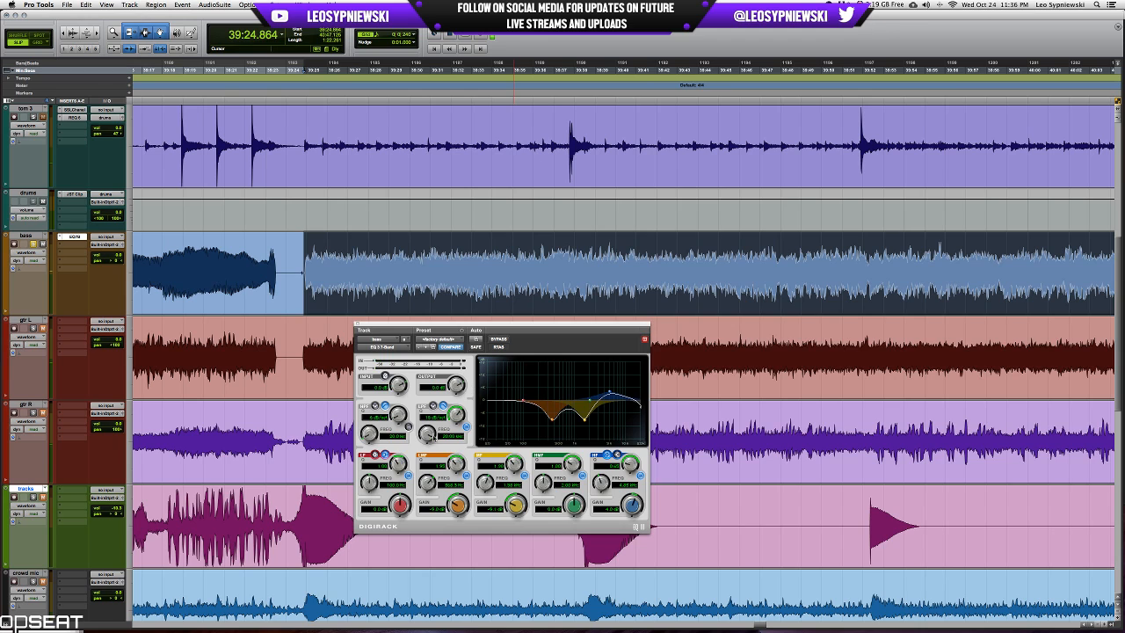
pyautogui.moveTo(429, 433); pyautogui.dragTo(432, 447)
pyautogui.press('space')
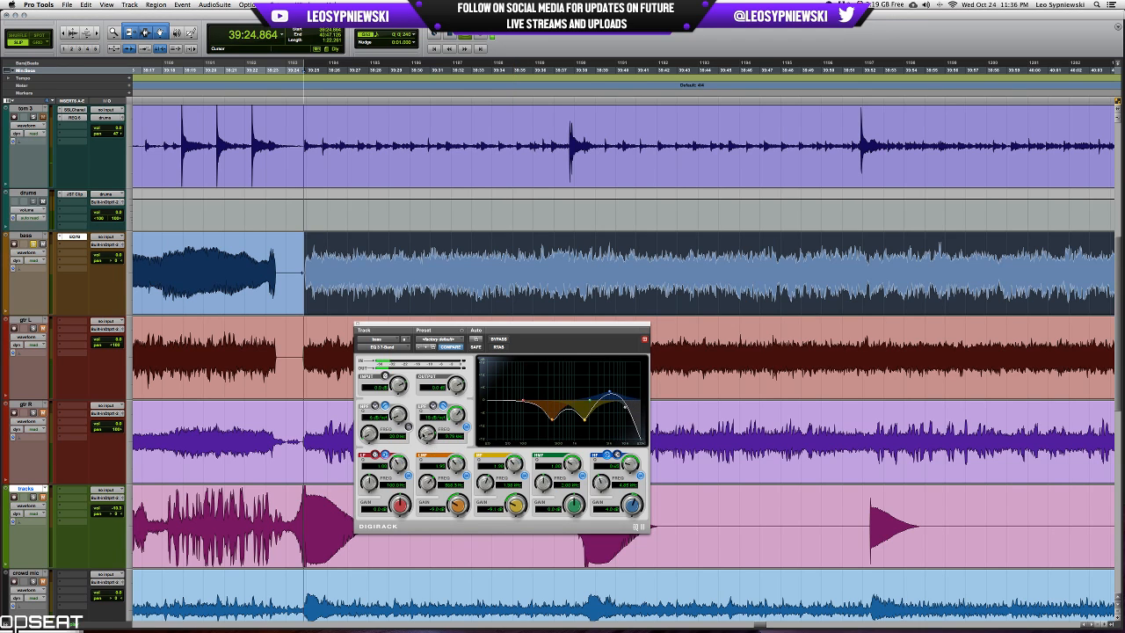
# Ease the low-mid cut to about -5 dB and the mid cut to about -6 dB, comparing against the bypassed EQ.
pyautogui.click(498, 339)
pyautogui.click(498, 339)
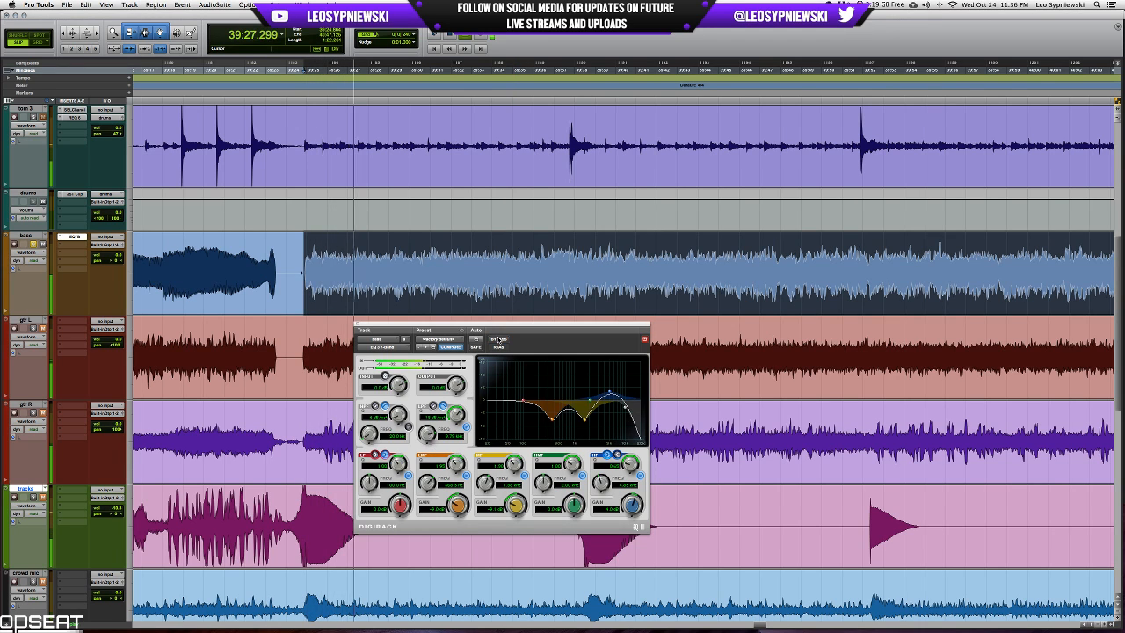
pyautogui.moveTo(516, 508); pyautogui.dragTo(458, 504)
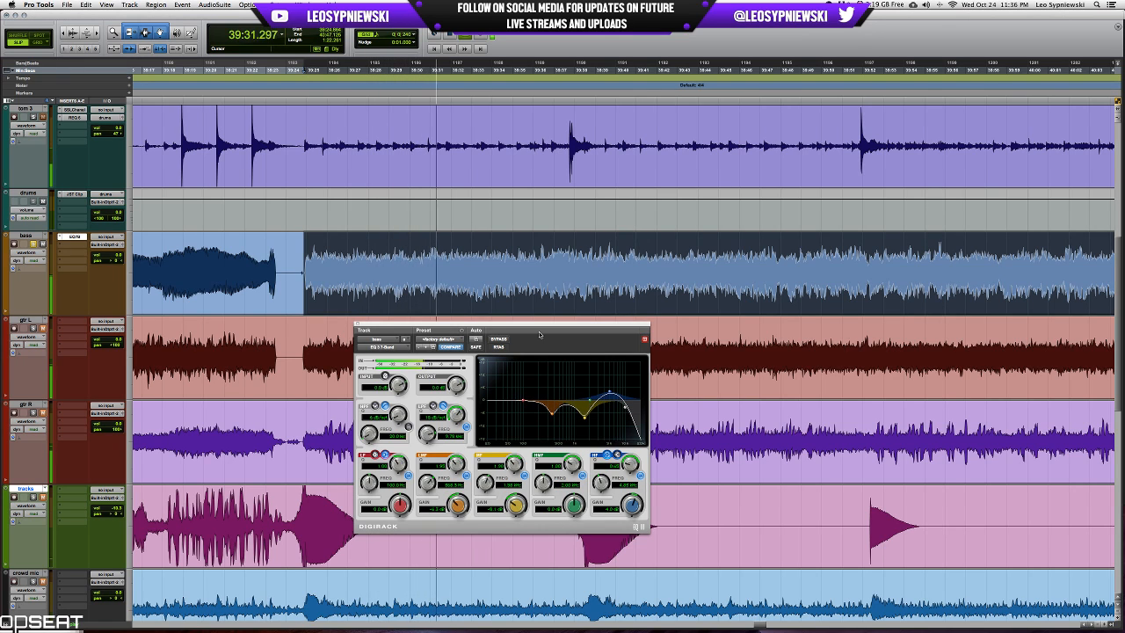
pyautogui.click(498, 339)
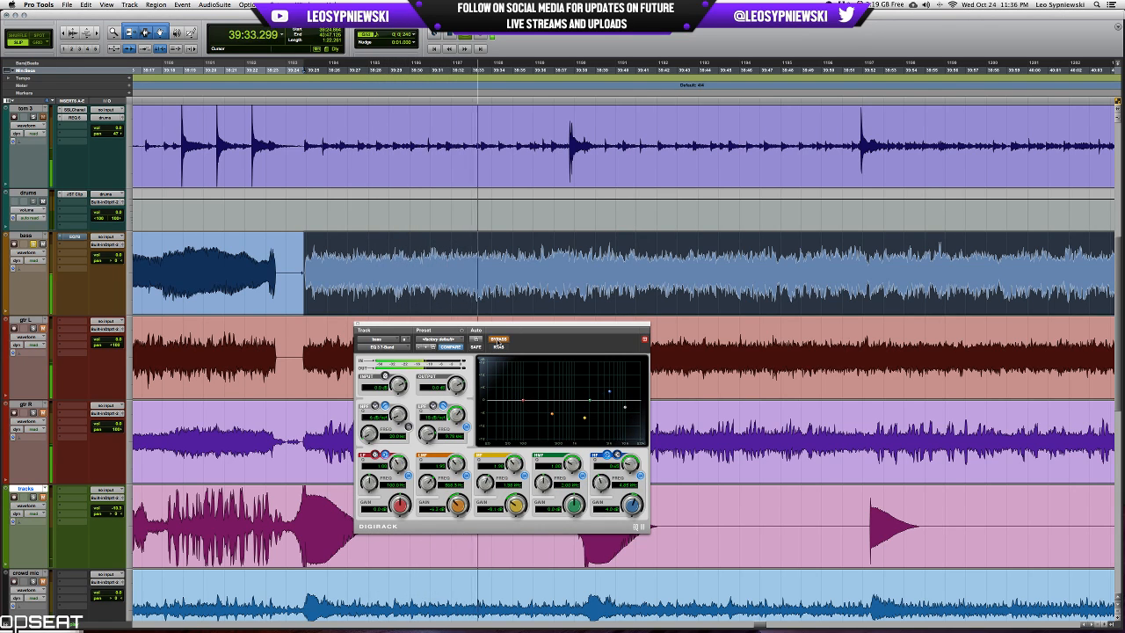
pyautogui.click(499, 339)
pyautogui.moveTo(500, 496); pyautogui.dragTo(500, 489)
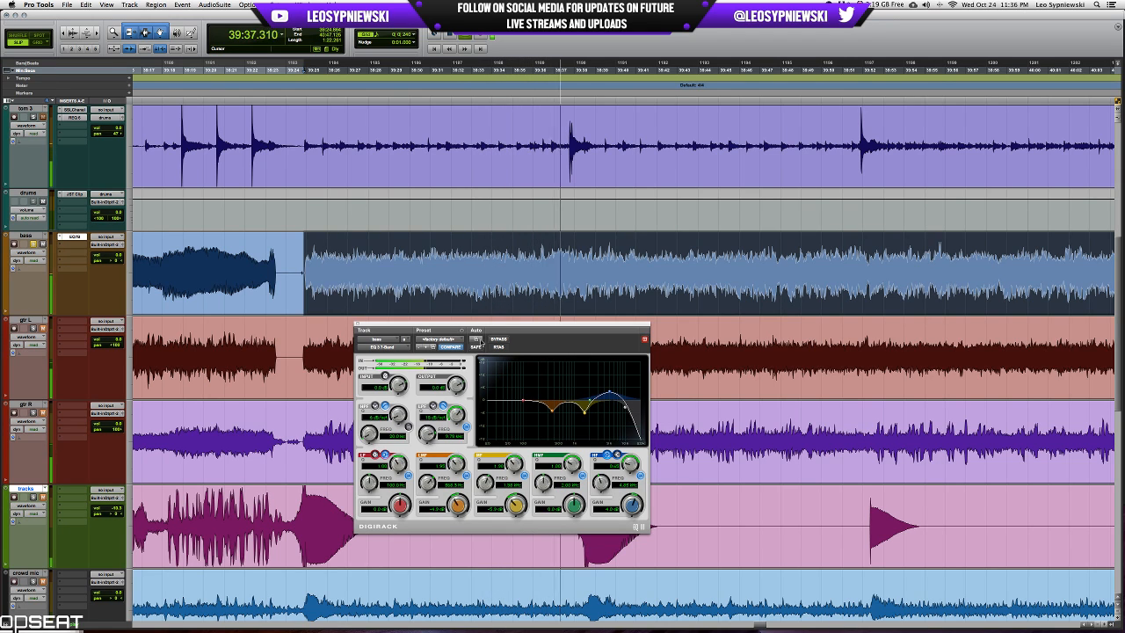
pyautogui.click(498, 339)
pyautogui.click(498, 339)
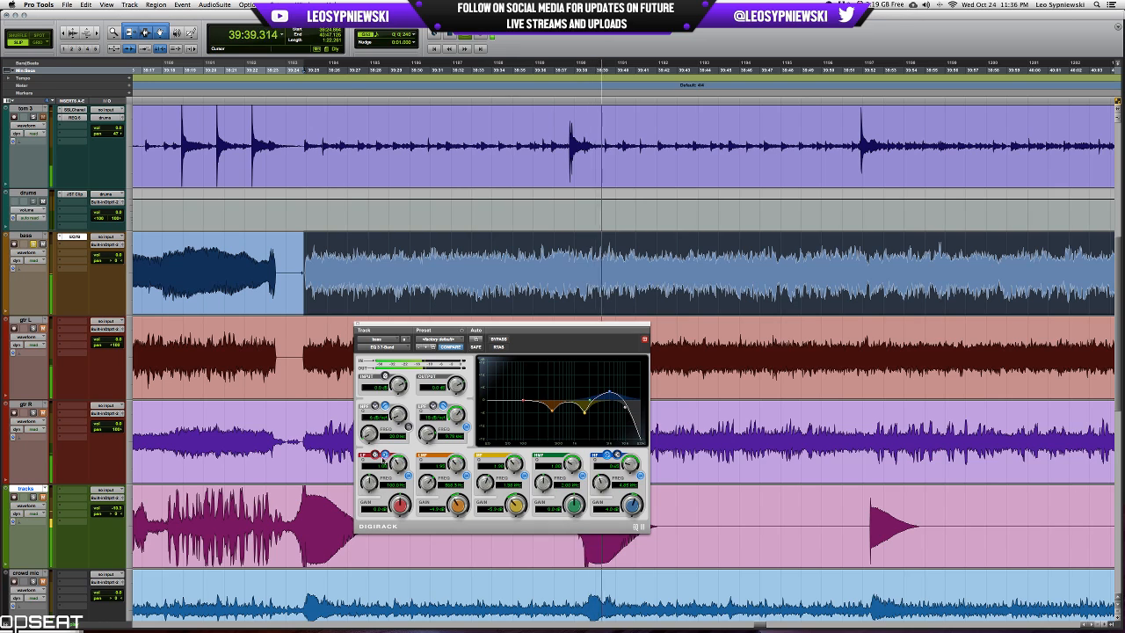
# Raise the EQ's low shelf by about 5 dB near 150 Hz and close the plug-in window.
pyautogui.moveTo(400, 506)
pyautogui.mouseDown()
pyautogui.moveTo(367, 478)
pyautogui.moveTo(401, 503)
pyautogui.mouseUp()
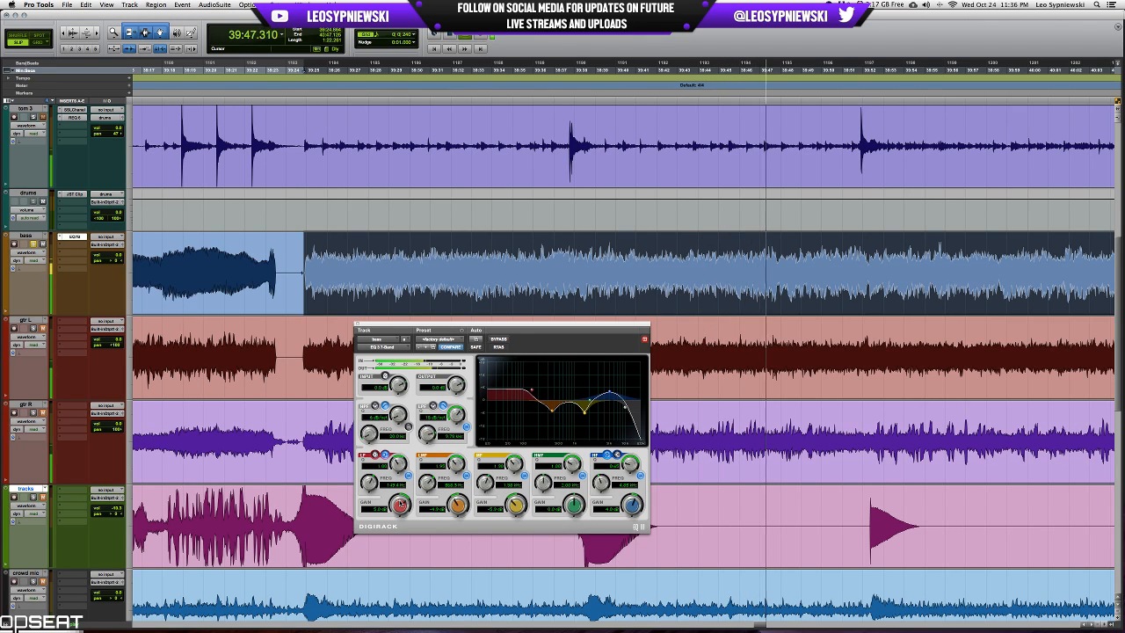
pyautogui.press('space')
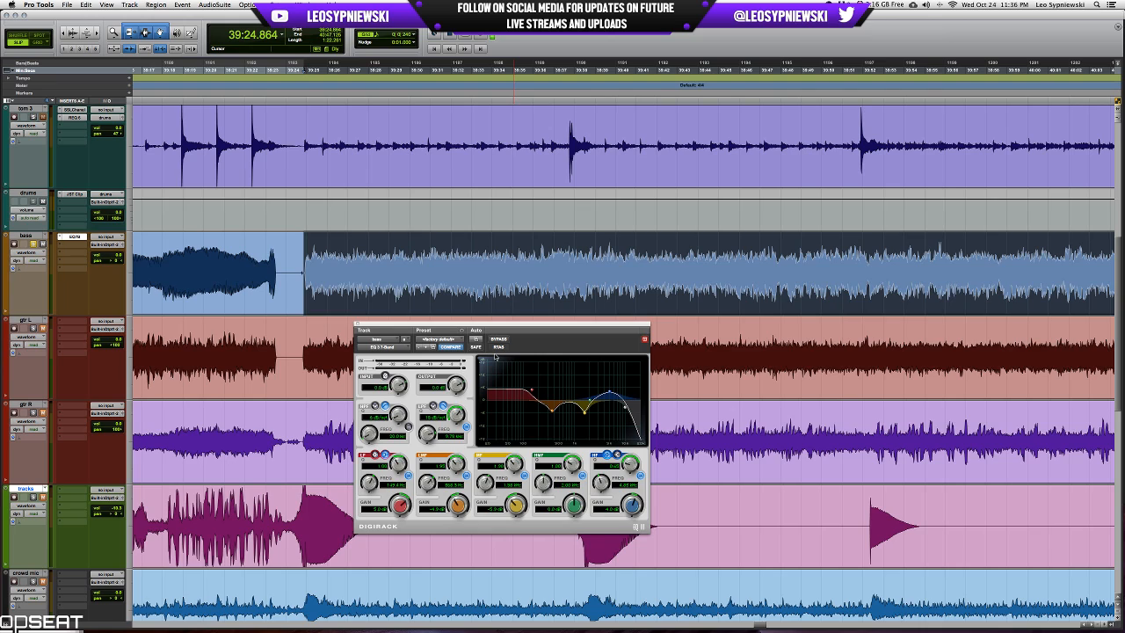
pyautogui.hscroll(1, 572, 296)
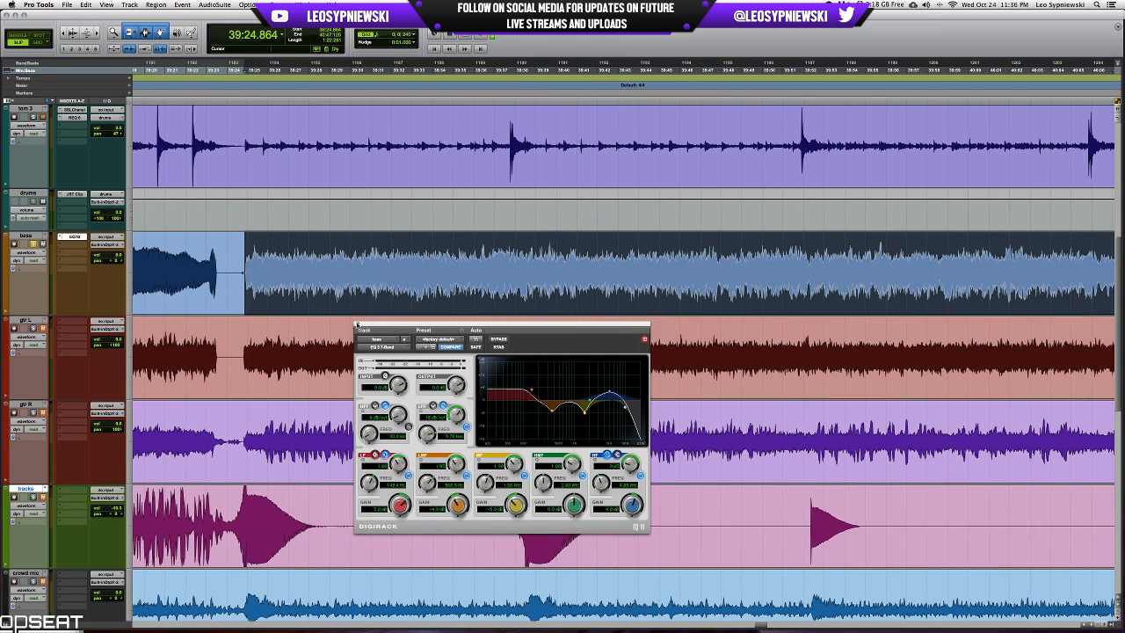
pyautogui.click(357, 325)
pyautogui.hscroll(10, 569, 207)
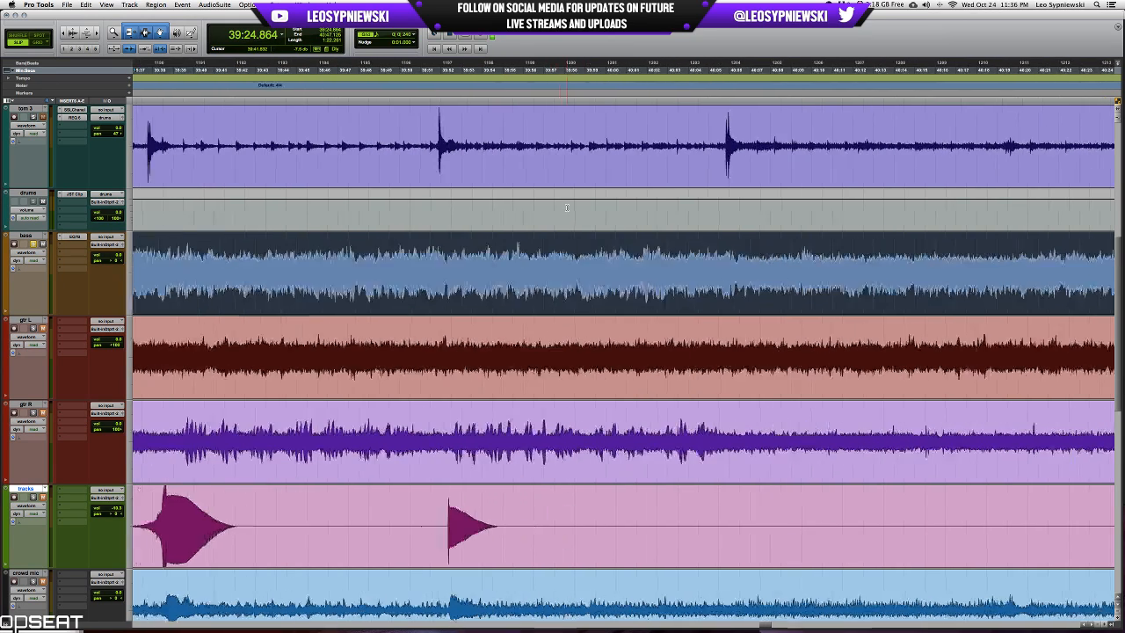
# Reopen the bass track's EQ, fine-tune the low-mid band's gain and close the plug-in.
pyautogui.hscroll(-12, 567, 207)
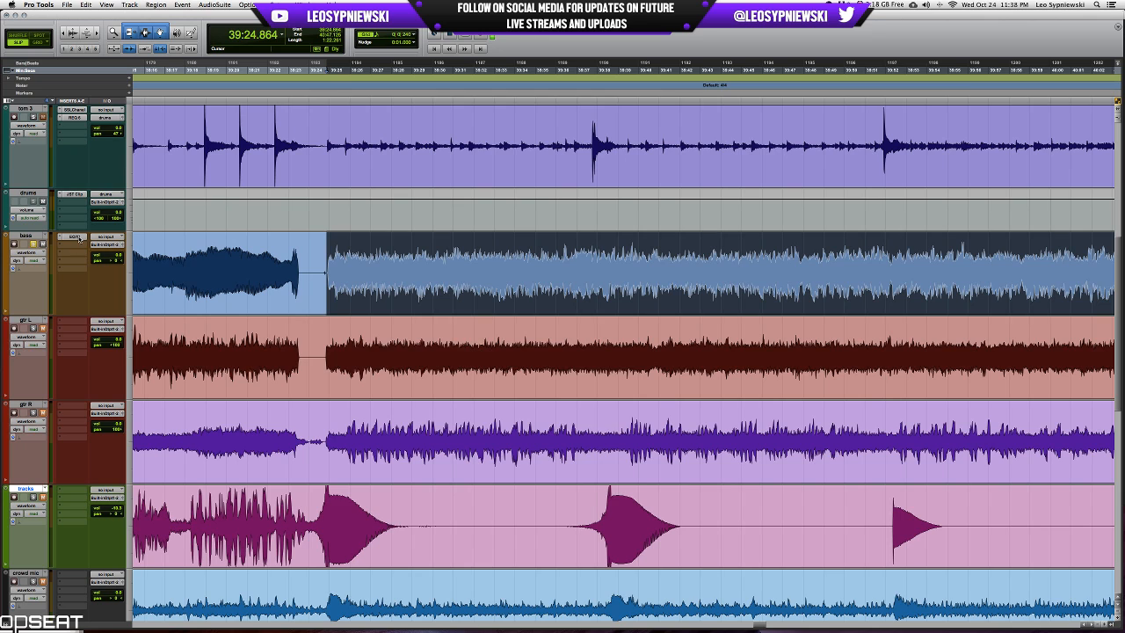
pyautogui.click(74, 238)
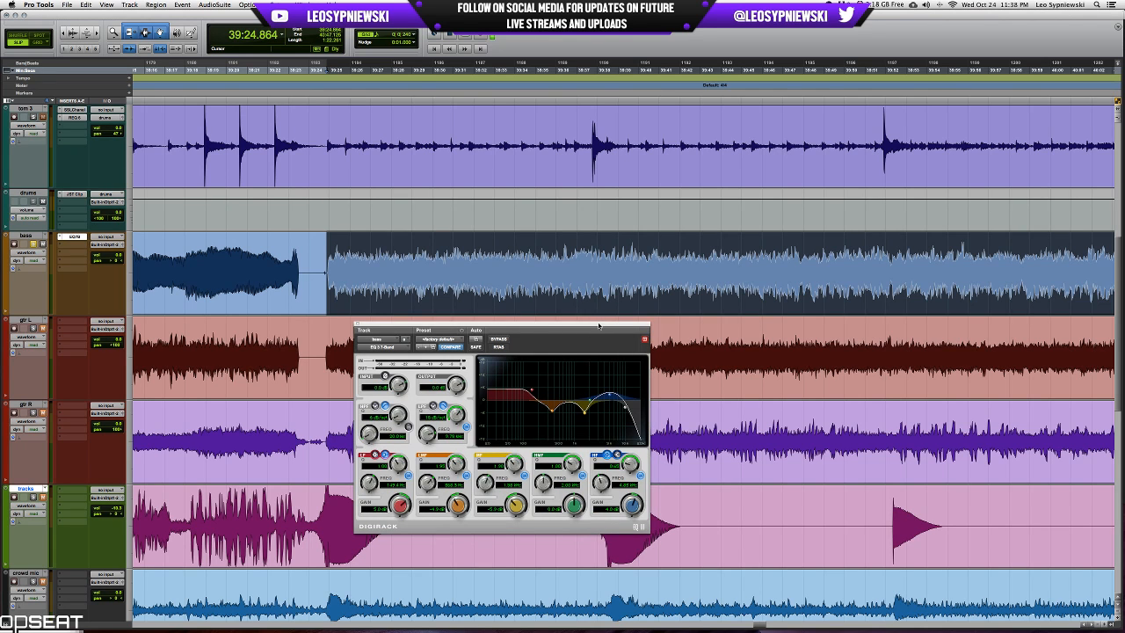
pyautogui.moveTo(601, 326); pyautogui.dragTo(714, 254)
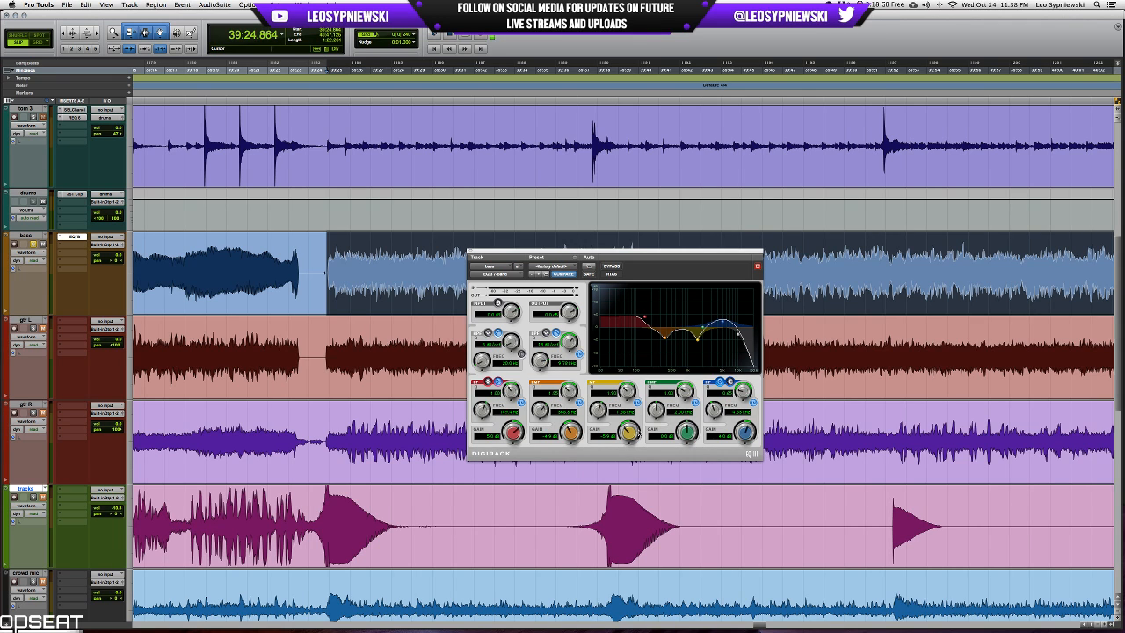
pyautogui.moveTo(715, 251); pyautogui.dragTo(664, 319)
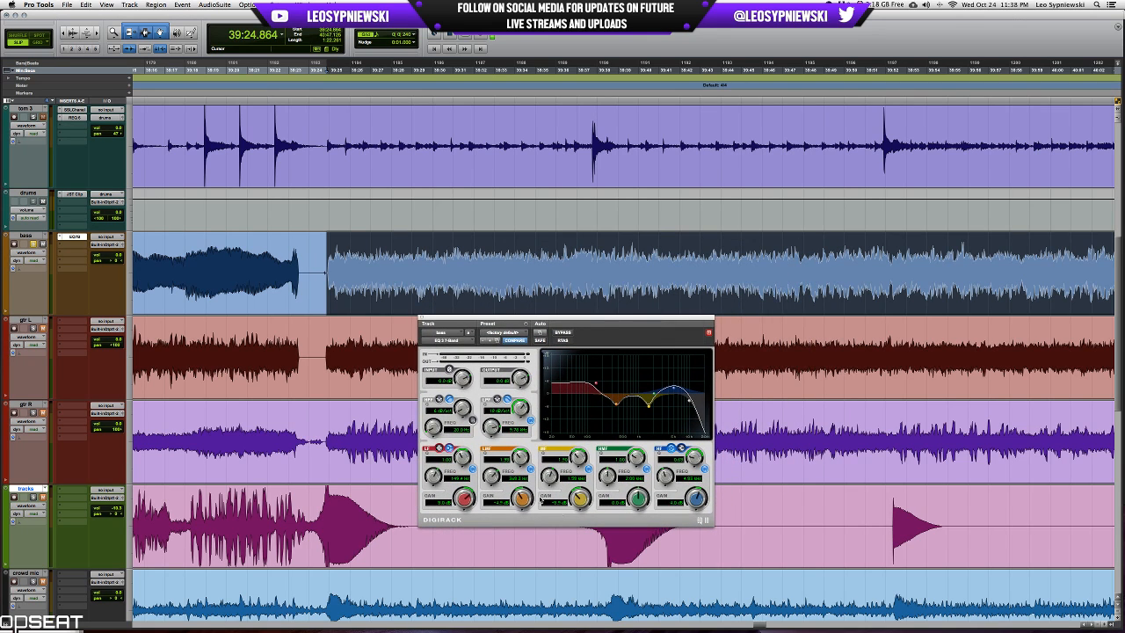
pyautogui.moveTo(520, 500)
pyautogui.mouseDown()
pyautogui.moveTo(589, 498)
pyautogui.moveTo(524, 503)
pyautogui.mouseUp()
pyautogui.click(422, 318)
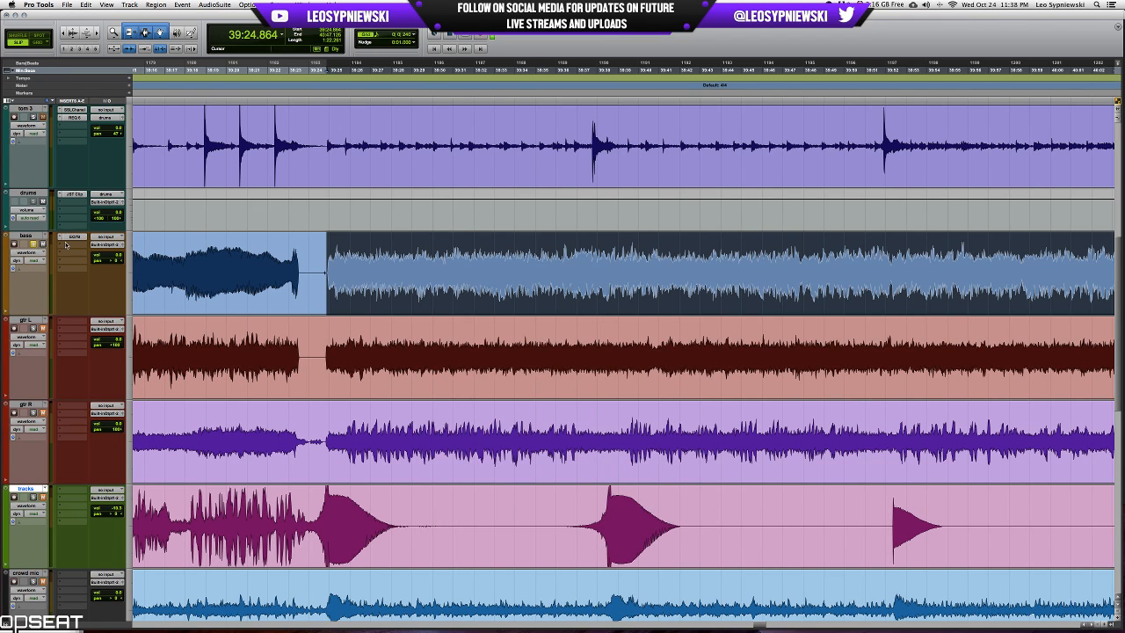
# Insert the mono Compressor/Limiter Dyn 3 after the EQ on the bass track and move its window over the waveforms.
pyautogui.click(66, 245)
pyautogui.moveTo(85, 279)
pyautogui.moveTo(145, 315)
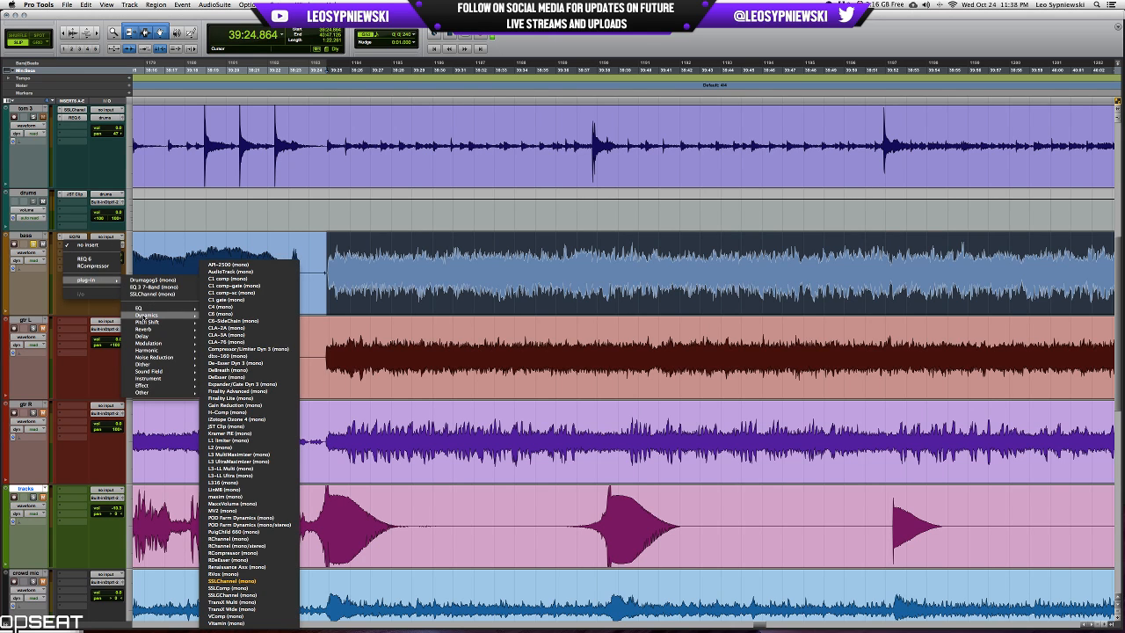
pyautogui.click(248, 349)
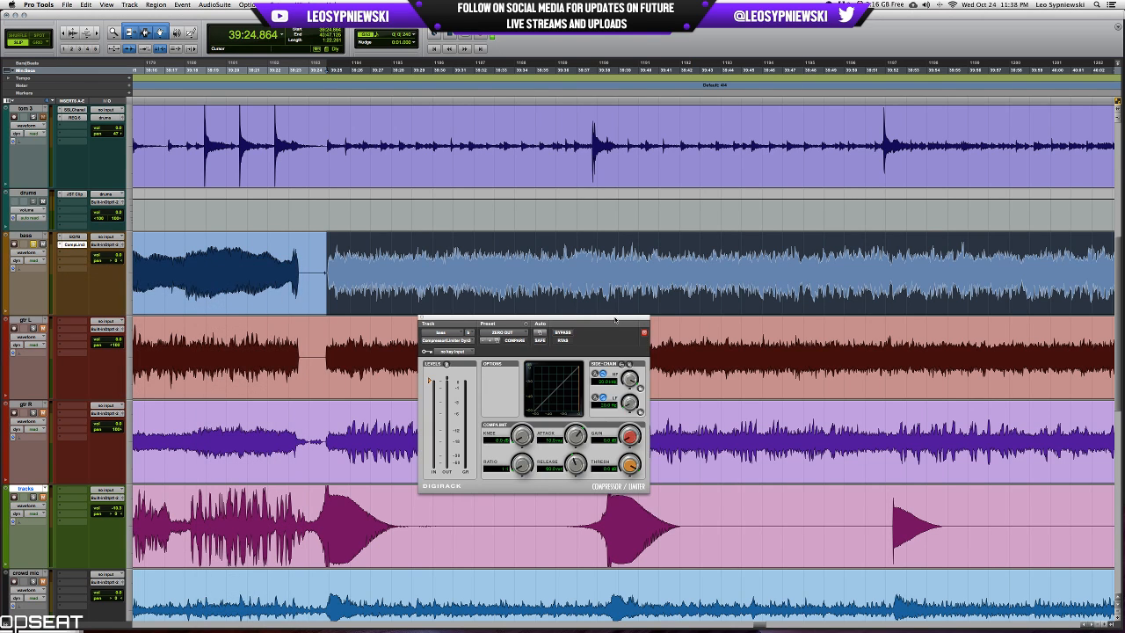
pyautogui.moveTo(615, 320); pyautogui.dragTo(715, 224)
# Enable the compressor's side-chain and its HF filter, lower the filter frequency and play the selected bass passage.
pyautogui.click(741, 293)
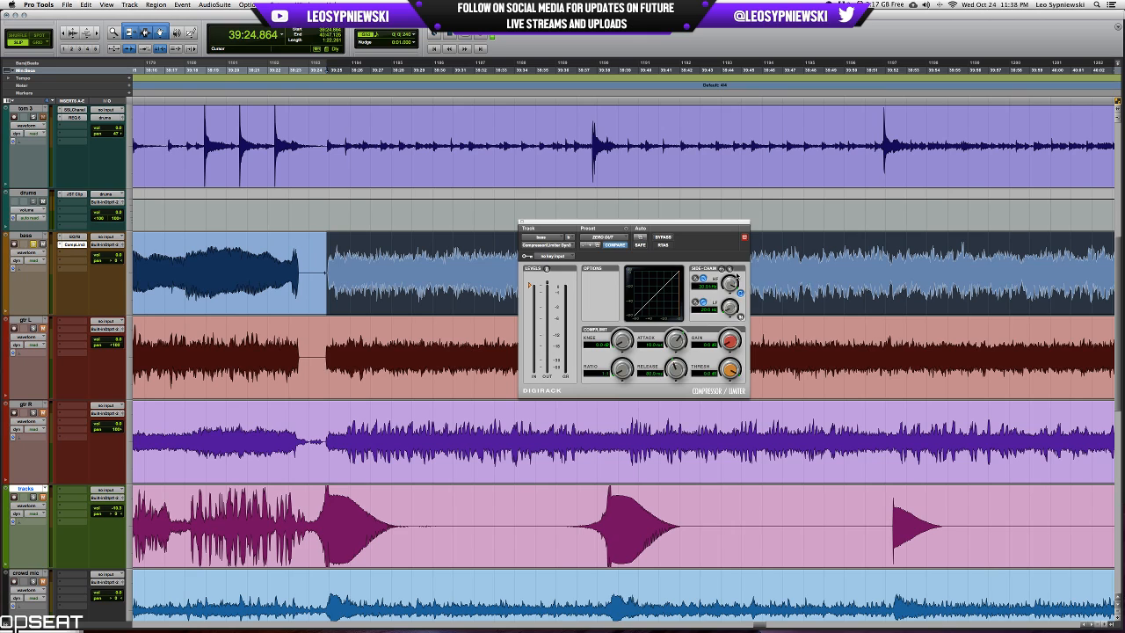
pyautogui.click(729, 269)
pyautogui.moveTo(731, 287); pyautogui.dragTo(730, 345)
pyautogui.moveTo(732, 286); pyautogui.dragTo(731, 282)
pyautogui.press('space')
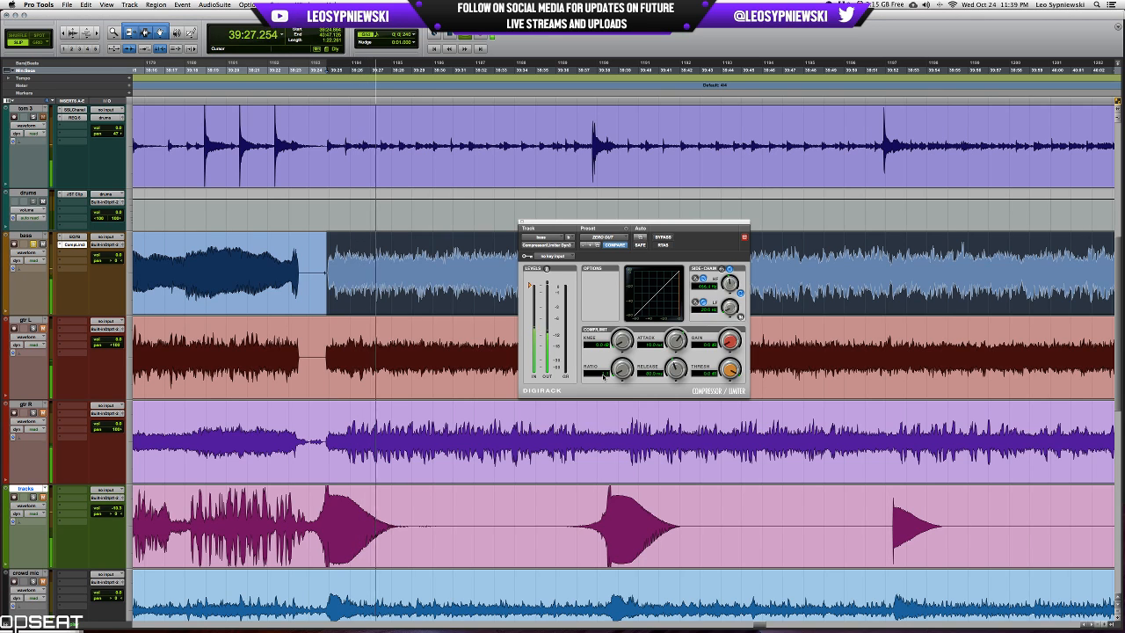
# Raise the bass compressor's ratio while the passage plays, and stop playback.
pyautogui.moveTo(630, 353); pyautogui.dragTo(630, 355)
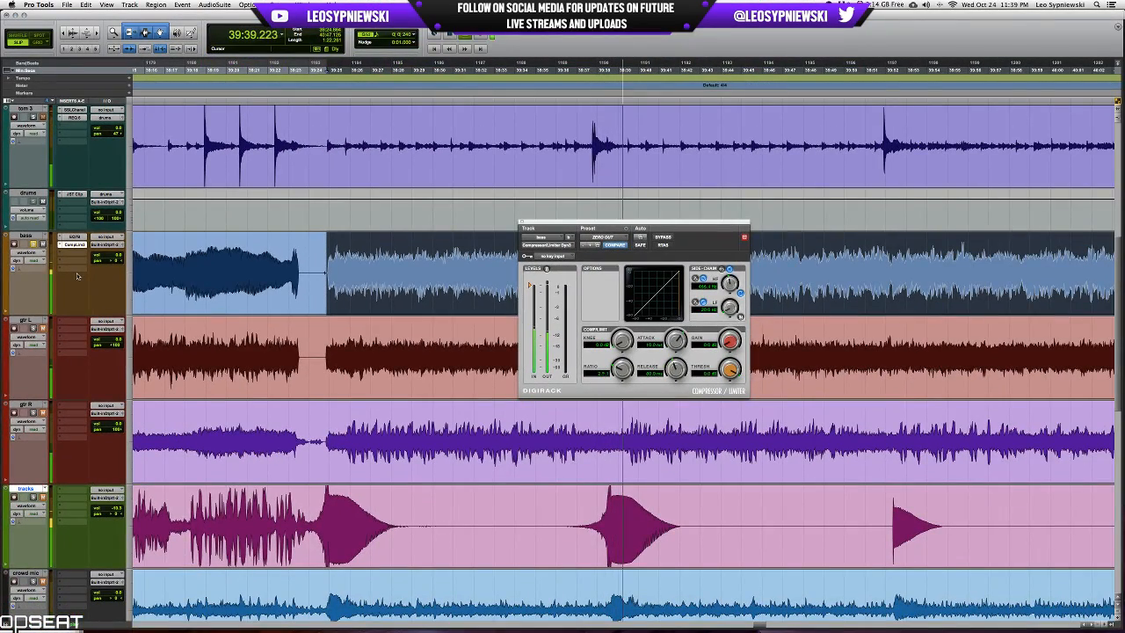
pyautogui.press('space')
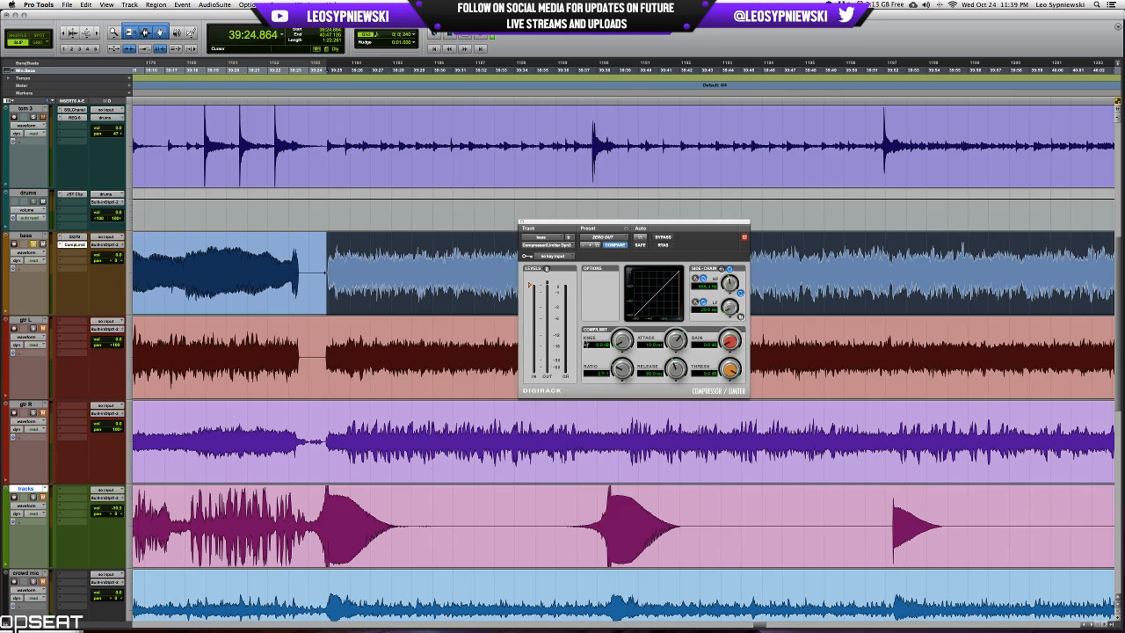
pyautogui.scroll(-10, 409, 423)
pyautogui.scroll(15, 409, 422)
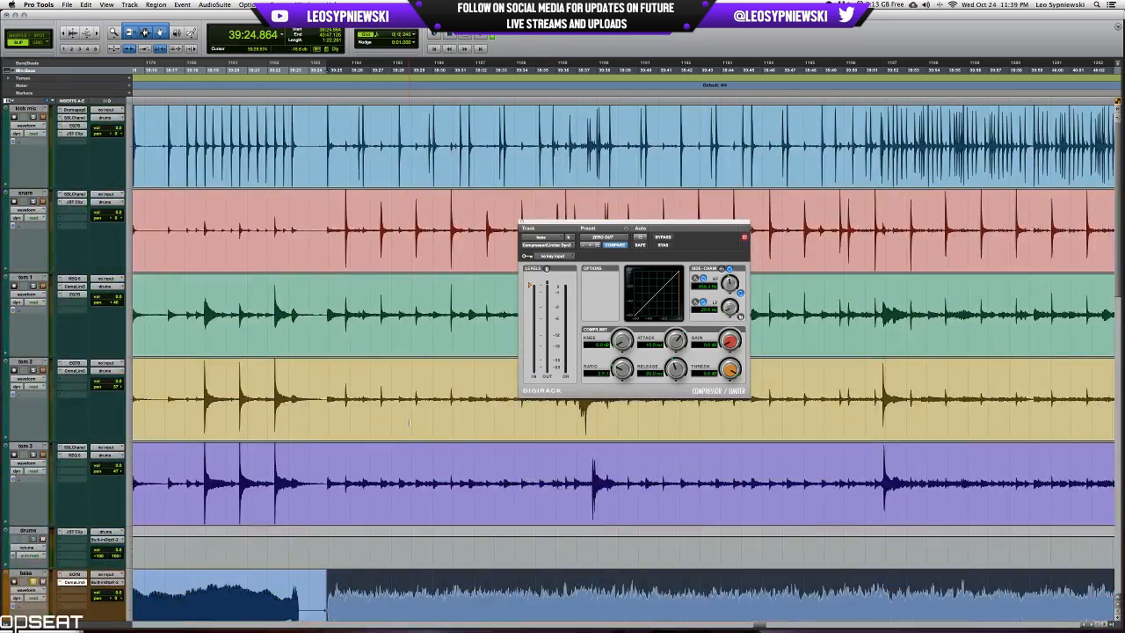
pyautogui.scroll(-5, 409, 423)
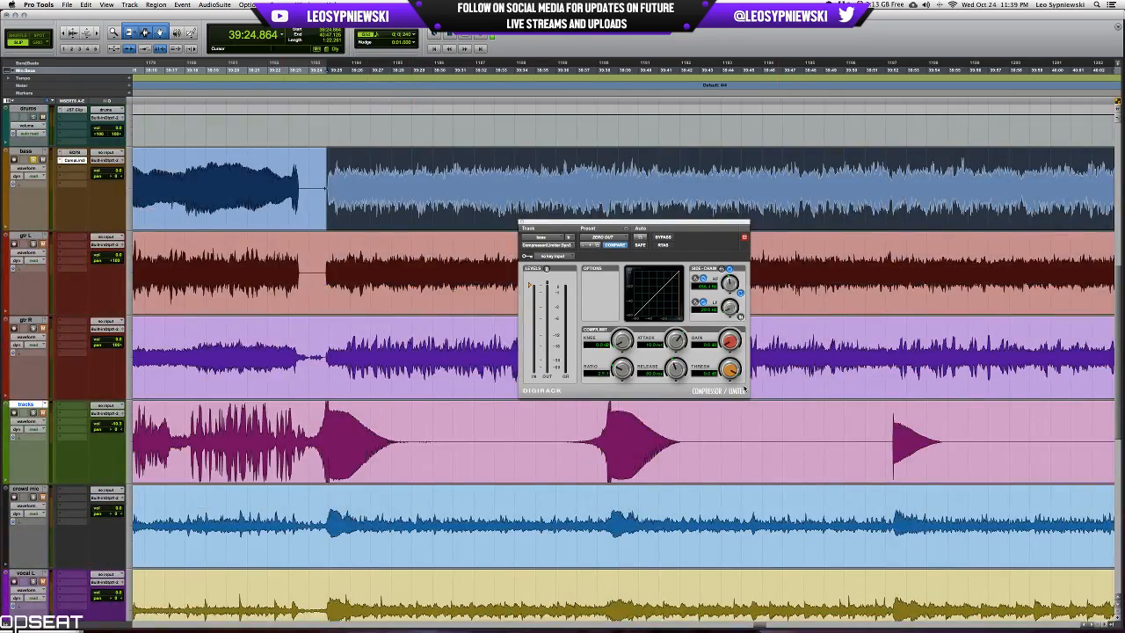
# Lower the bass compressor's threshold to about -18 dB and play the selected passage.
pyautogui.moveTo(732, 372); pyautogui.dragTo(728, 388)
pyautogui.moveTo(732, 369); pyautogui.dragTo(736, 376)
pyautogui.press('space')
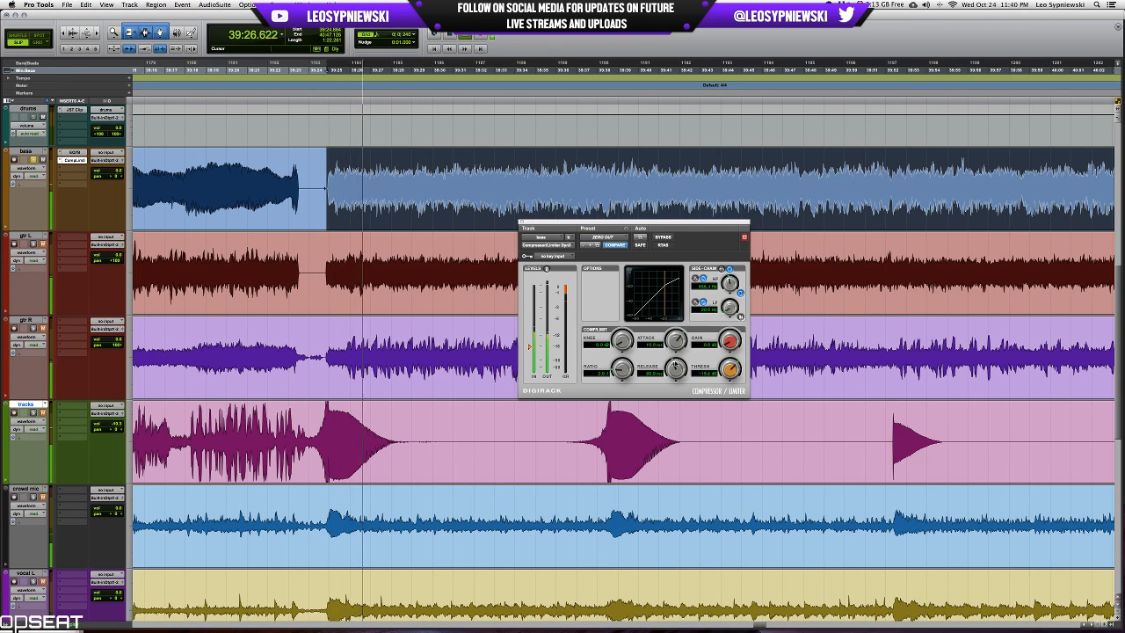
# Soften the compressor's knee, add slight make-up gain and replay the bass with the side-chain listen off.
pyautogui.moveTo(623, 341); pyautogui.dragTo(627, 336)
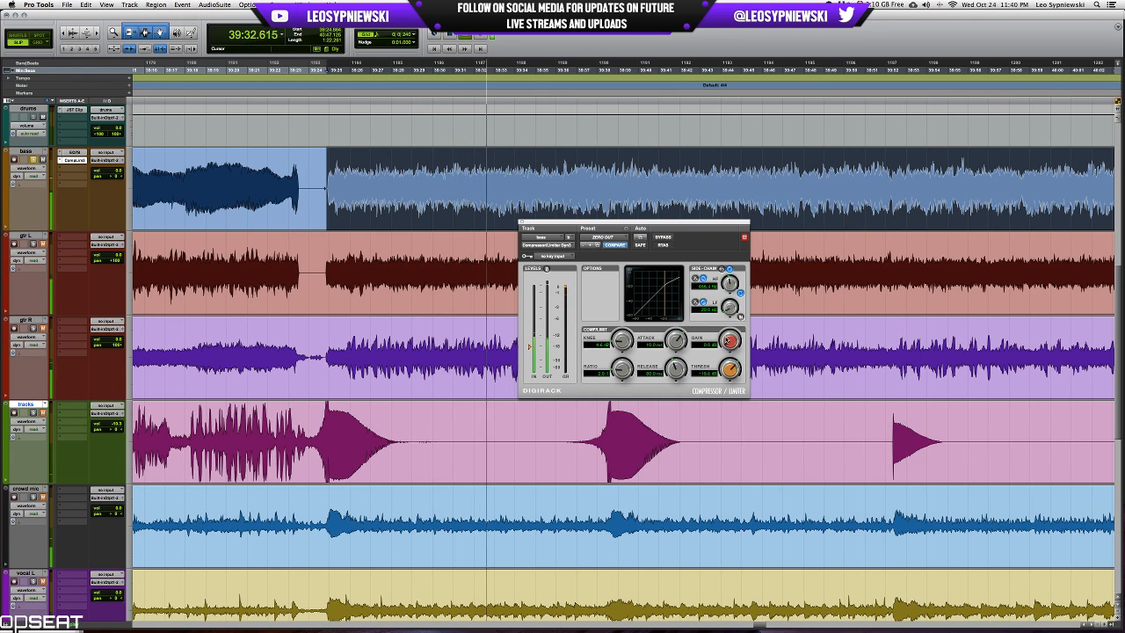
pyautogui.moveTo(728, 341); pyautogui.dragTo(730, 337)
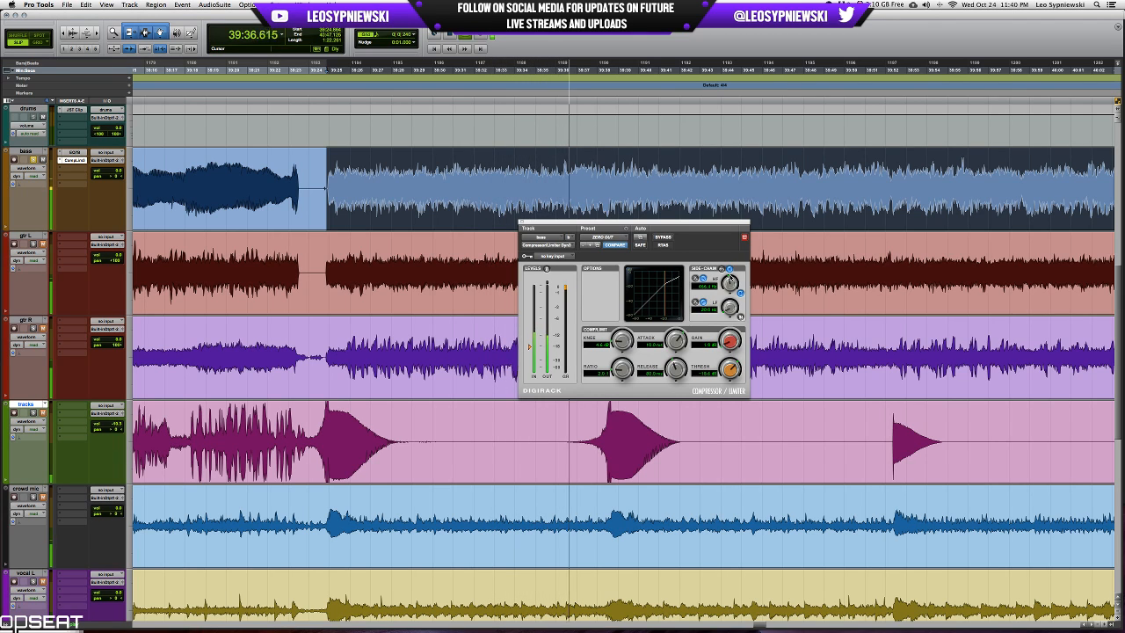
pyautogui.press('space')
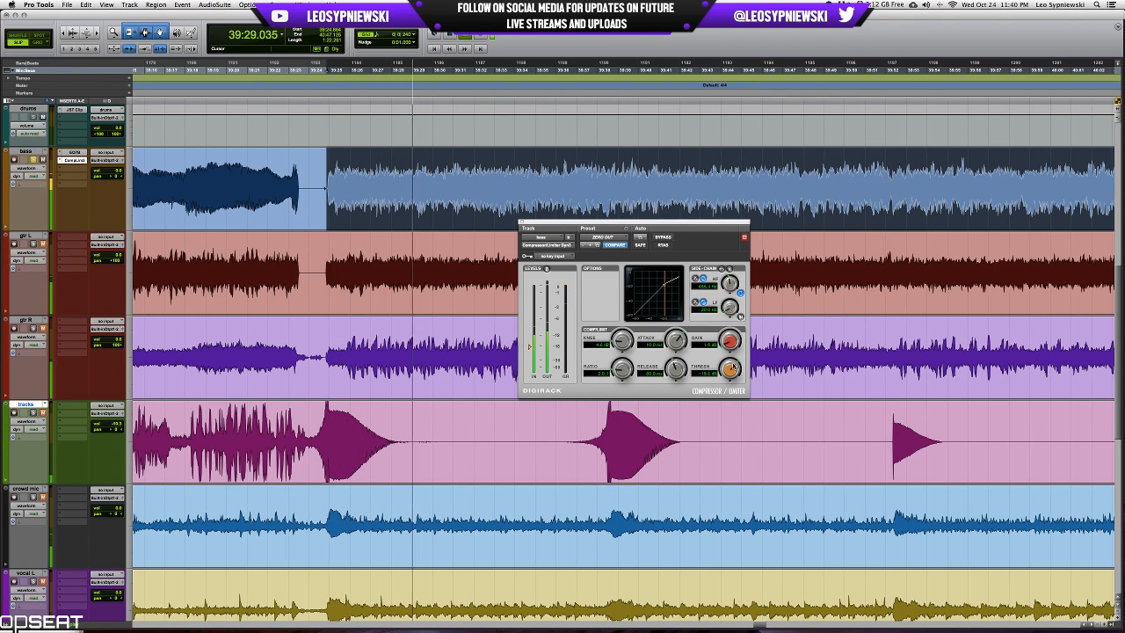
# Compare the bass with the compressor bypassed and active during playback, and stop.
pyautogui.click(663, 237)
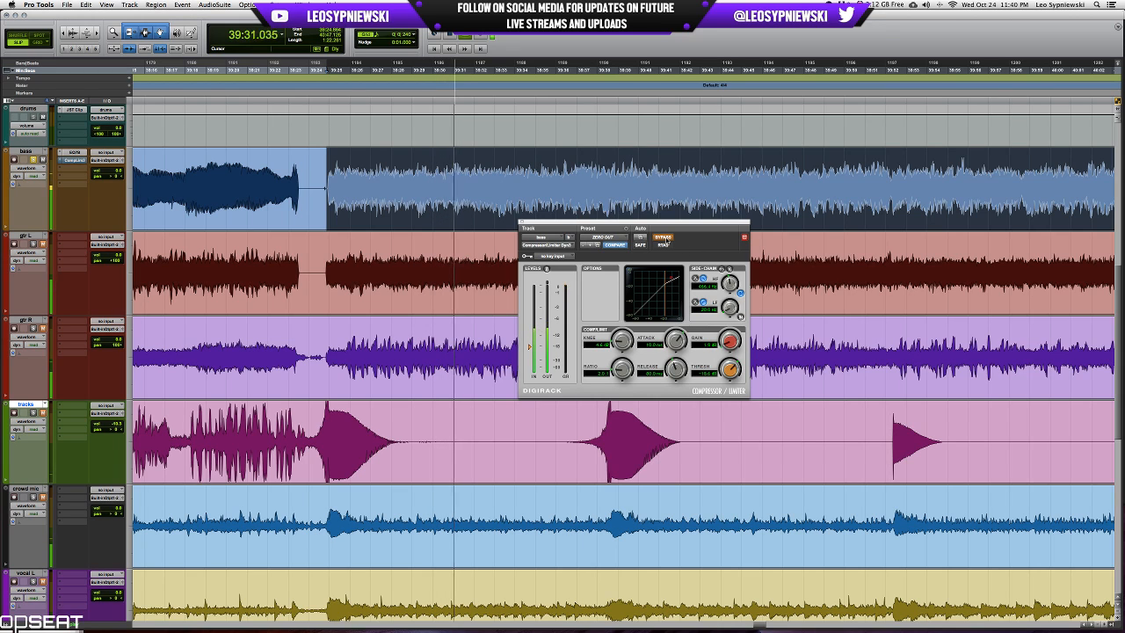
pyautogui.click(663, 239)
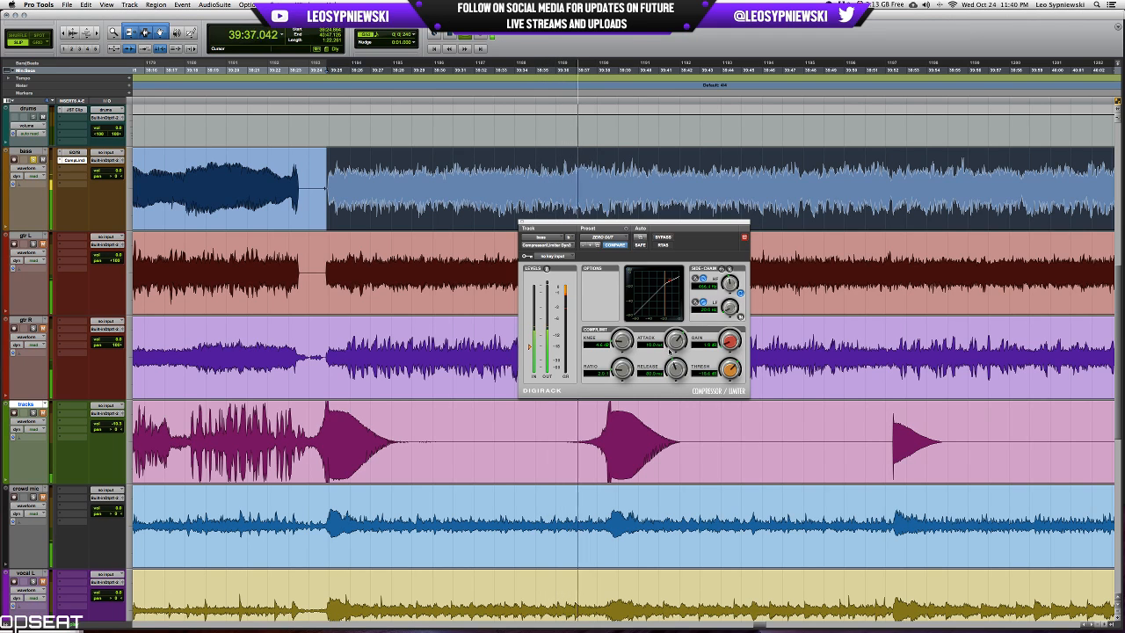
pyautogui.press('space')
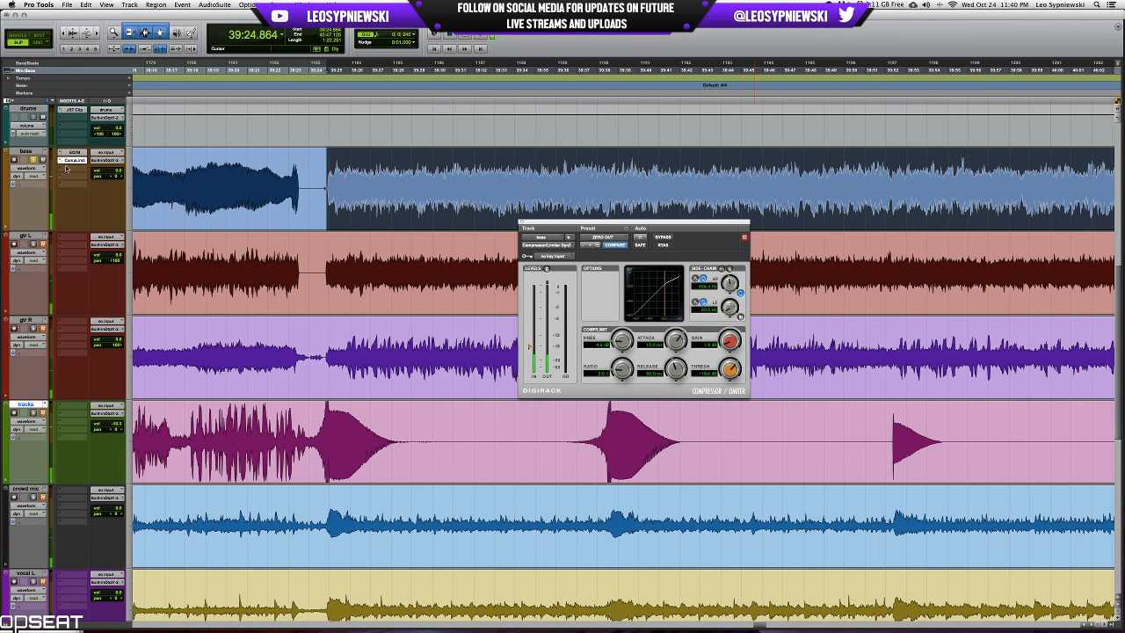
# Insert a second mono Compressor/Limiter Dyn 3 below the first on the bass track and move its window lower over the waveforms.
pyautogui.click(81, 176)
pyautogui.moveTo(87, 203)
pyautogui.moveTo(151, 238)
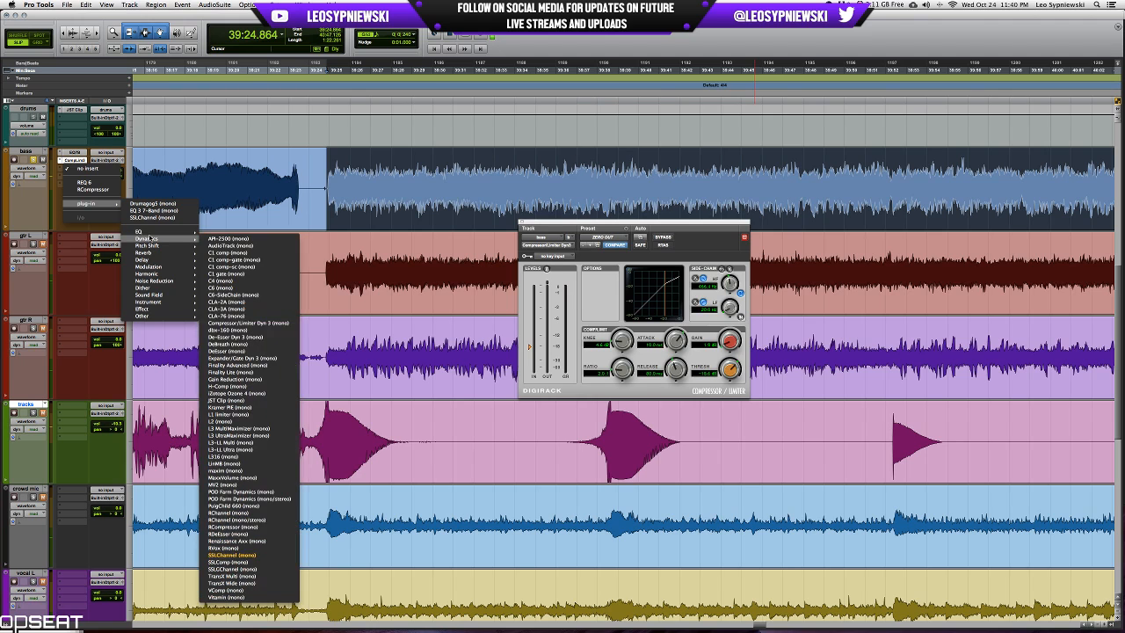
pyautogui.click(255, 323)
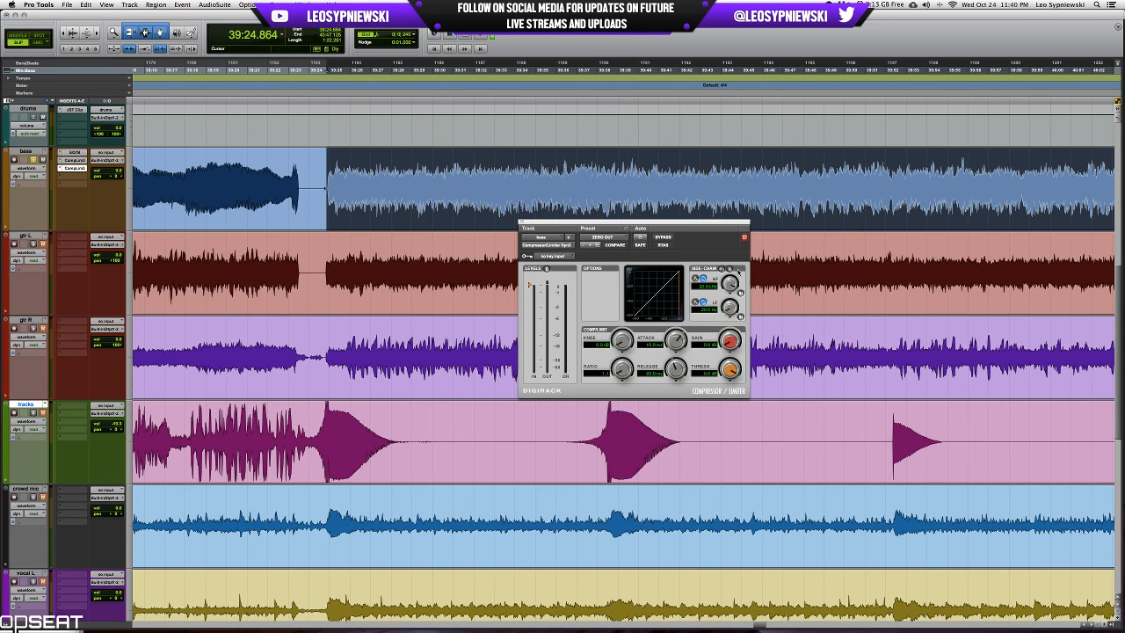
pyautogui.moveTo(742, 225); pyautogui.dragTo(750, 299)
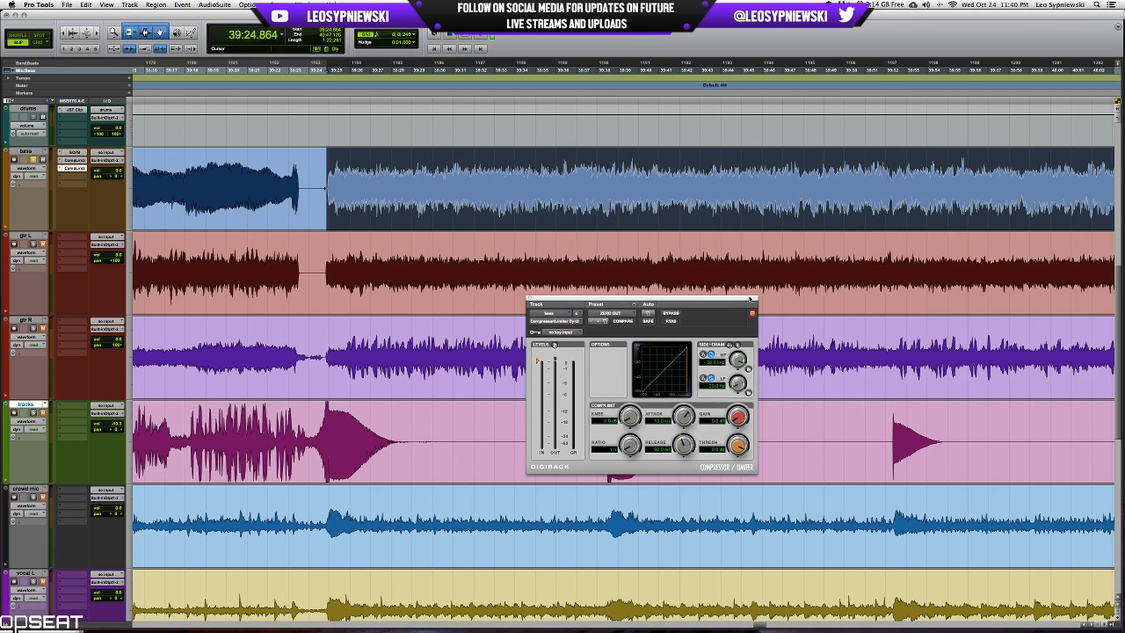
pyautogui.moveTo(750, 298); pyautogui.dragTo(803, 265)
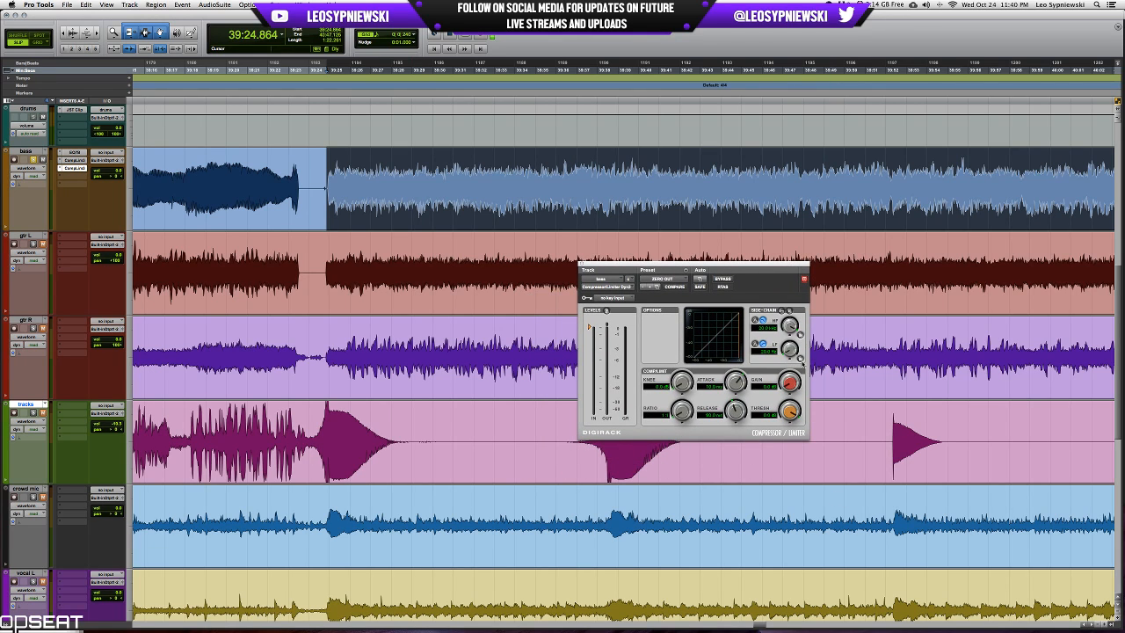
# Enable the second compressor's side-chain LF filter, adjust its frequency and play the bass with the side-chain listen on.
pyautogui.moveTo(802, 360); pyautogui.dragTo(801, 339)
pyautogui.click(77, 161)
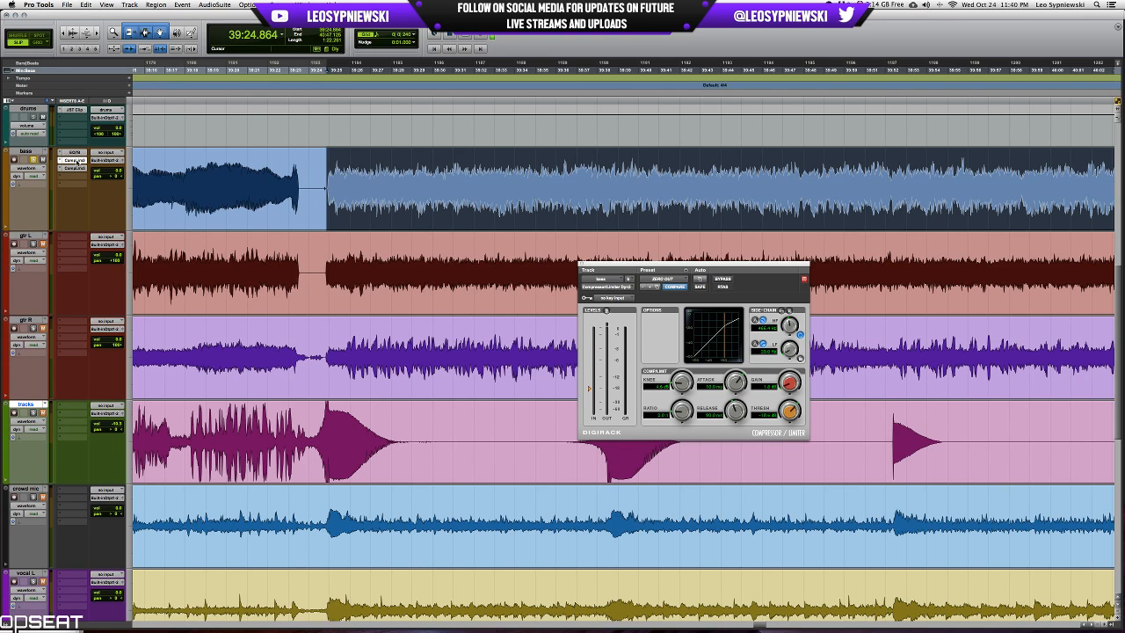
pyautogui.click(76, 167)
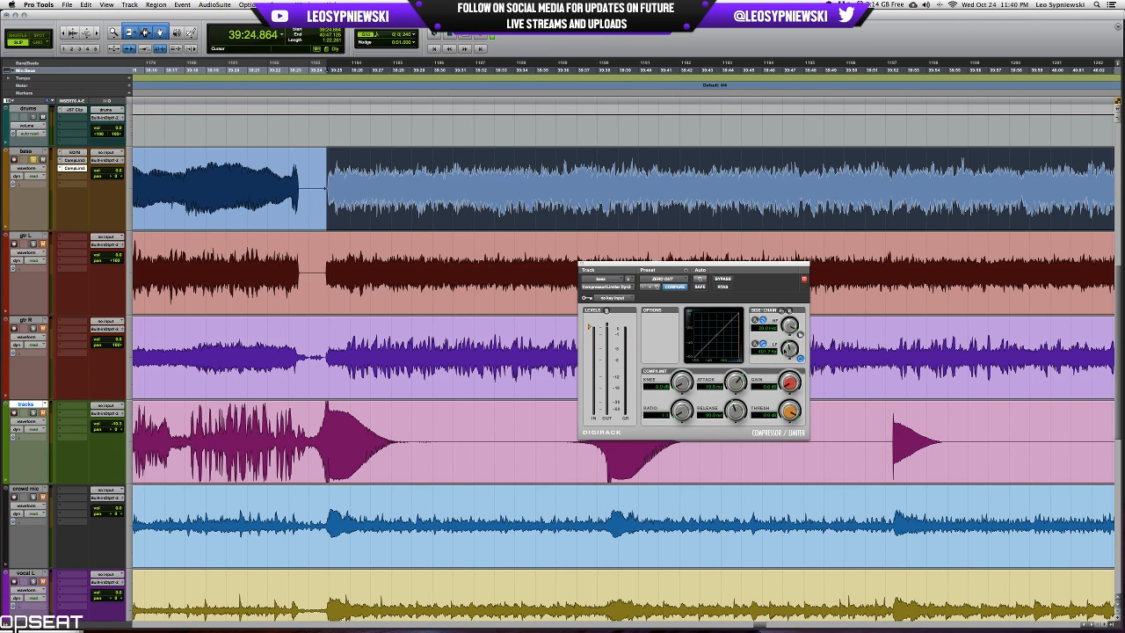
pyautogui.moveTo(797, 348); pyautogui.dragTo(797, 353)
pyautogui.click(788, 311)
pyautogui.press('space')
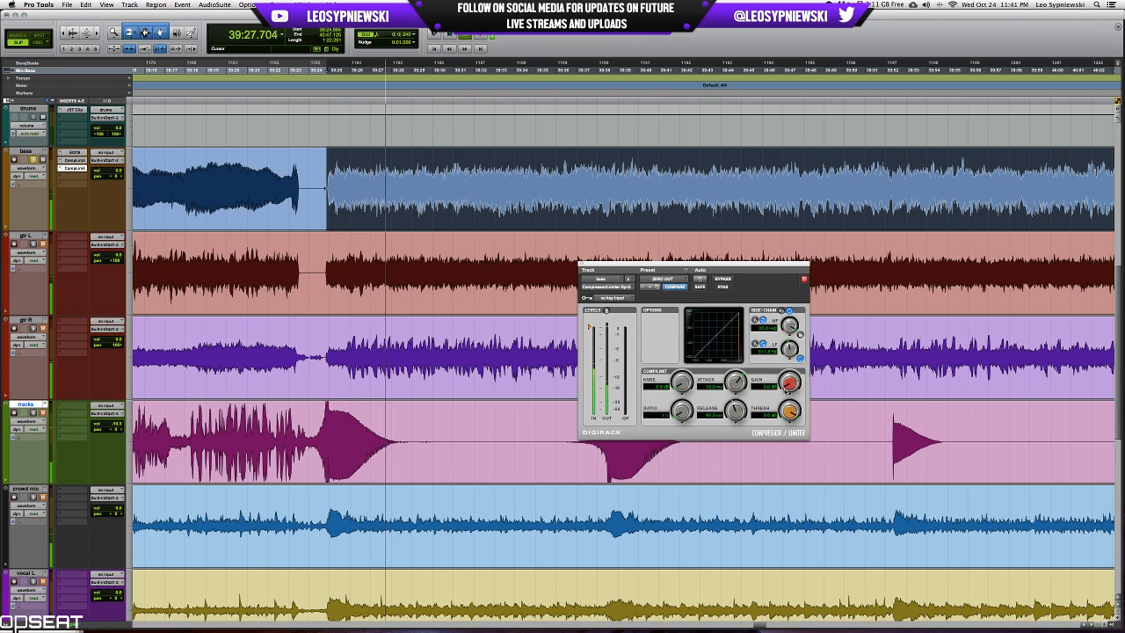
# Raise the second compressor's ratio, shorten its release and lower its threshold, auditioning the bass with the side-chain listen off.
pyautogui.press('space')
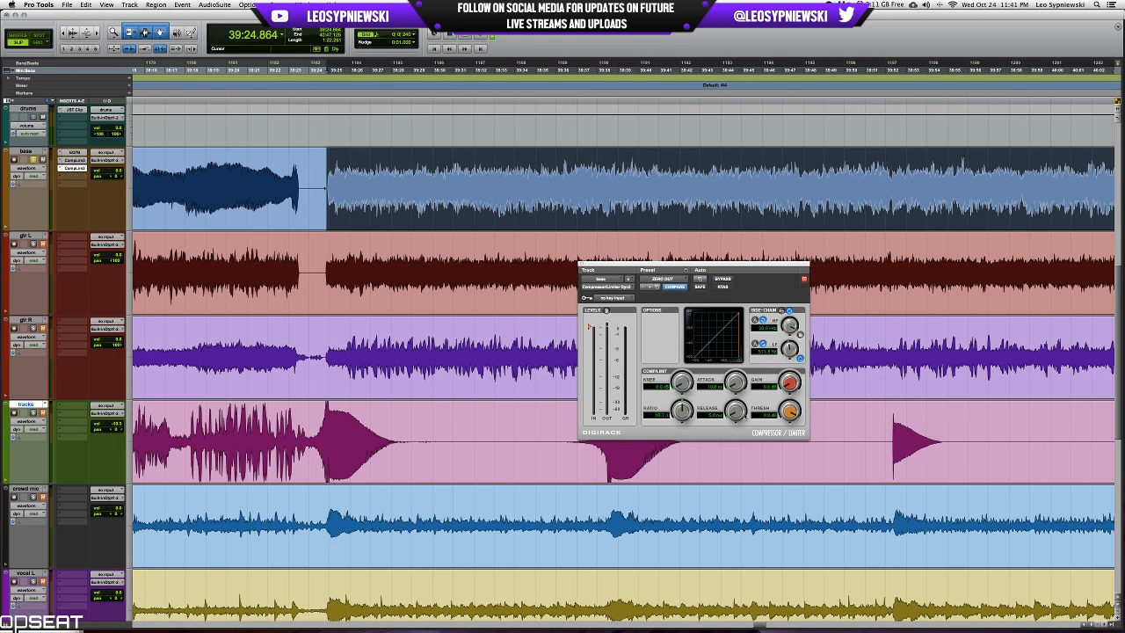
pyautogui.press('space')
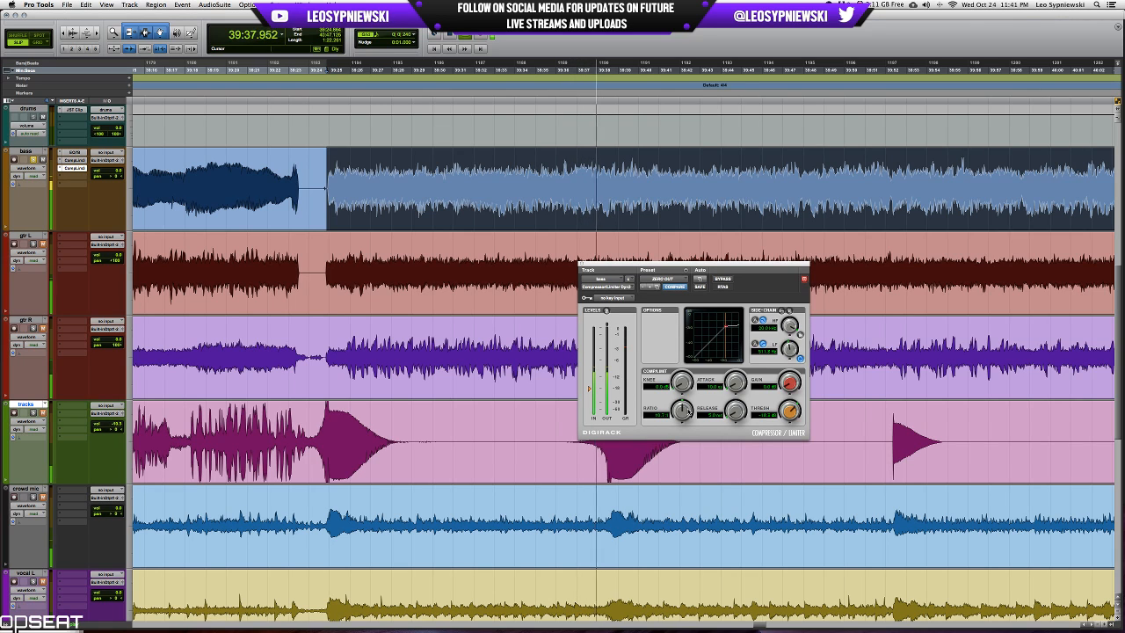
pyautogui.press('space')
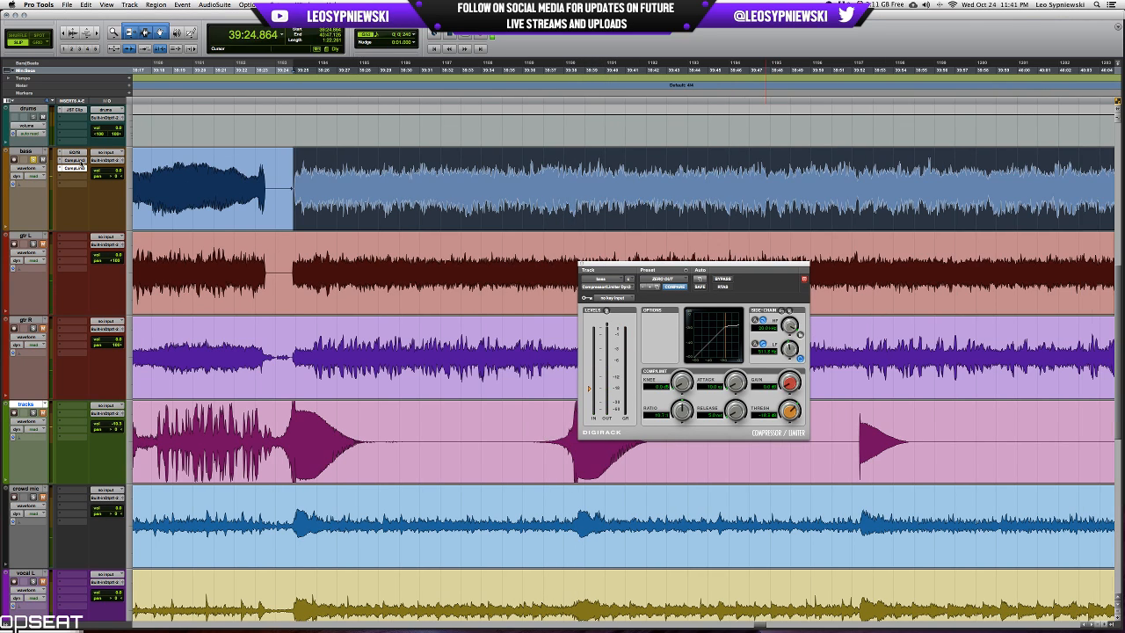
# Bypass both bass compressors and play the passage to hear the uncompressed sound.
pyautogui.keyDown('super'); pyautogui.click(80, 167); pyautogui.keyUp('super')
pyautogui.press('space')
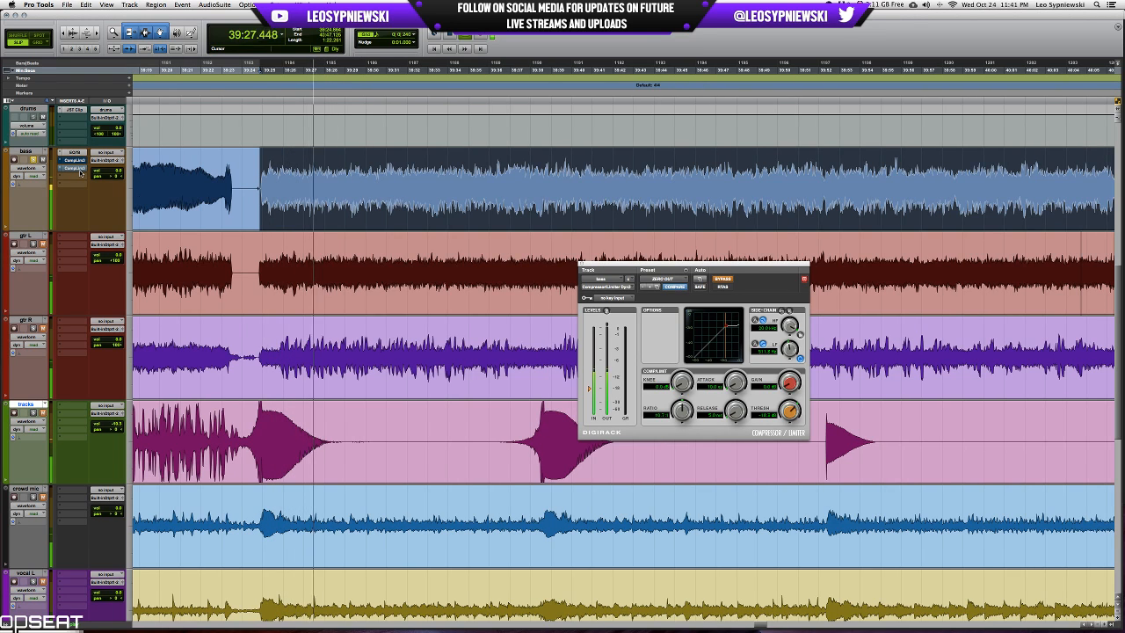
pyautogui.press('space')
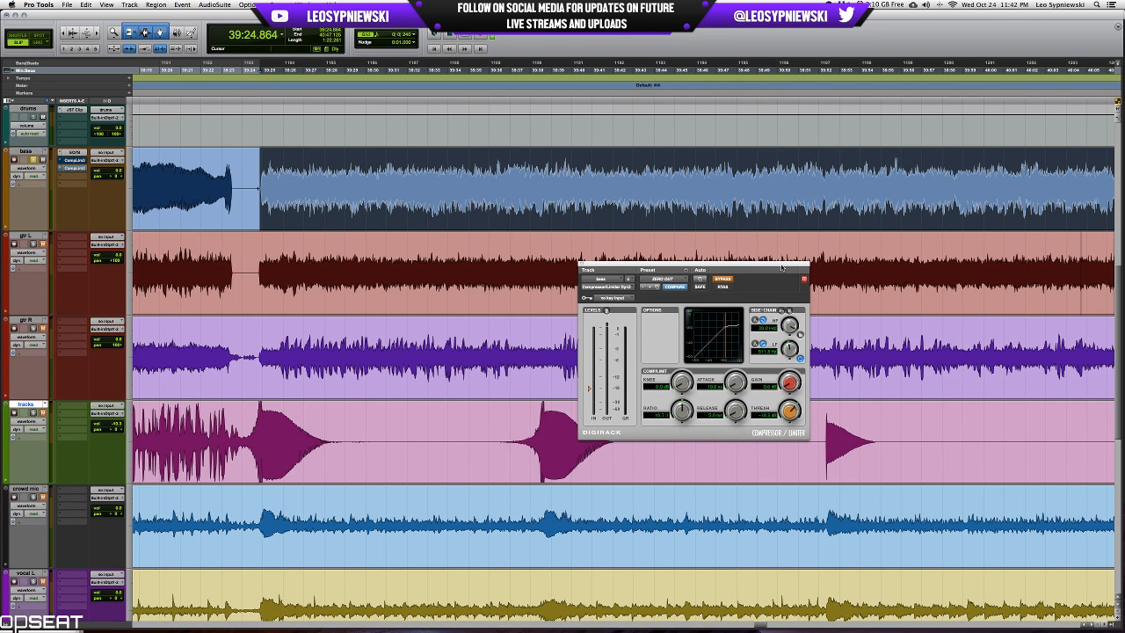
# Reopen the first bass compressor and arrange both compressor windows side by side over the upper tracks.
pyautogui.moveTo(787, 268); pyautogui.dragTo(561, 247)
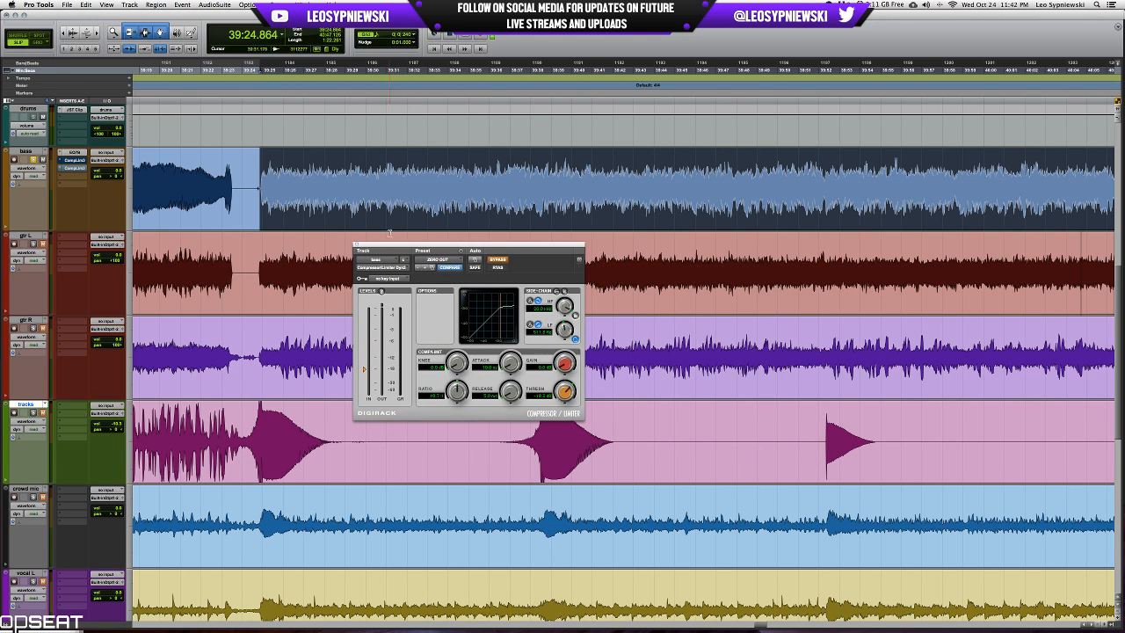
pyautogui.click(77, 161)
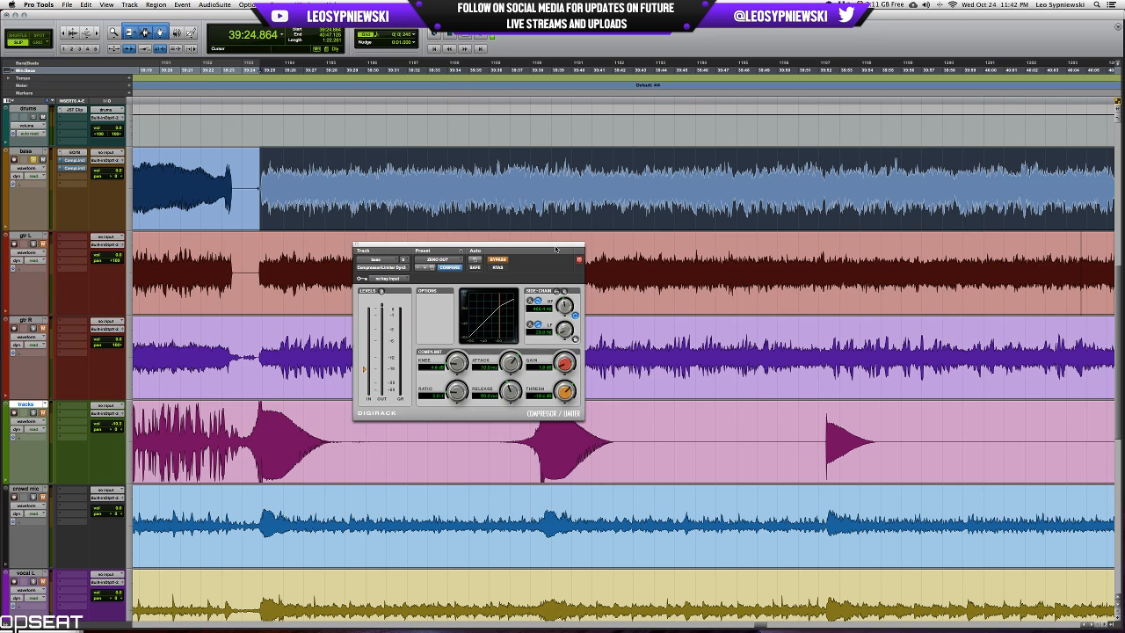
pyautogui.moveTo(557, 246); pyautogui.dragTo(559, 68)
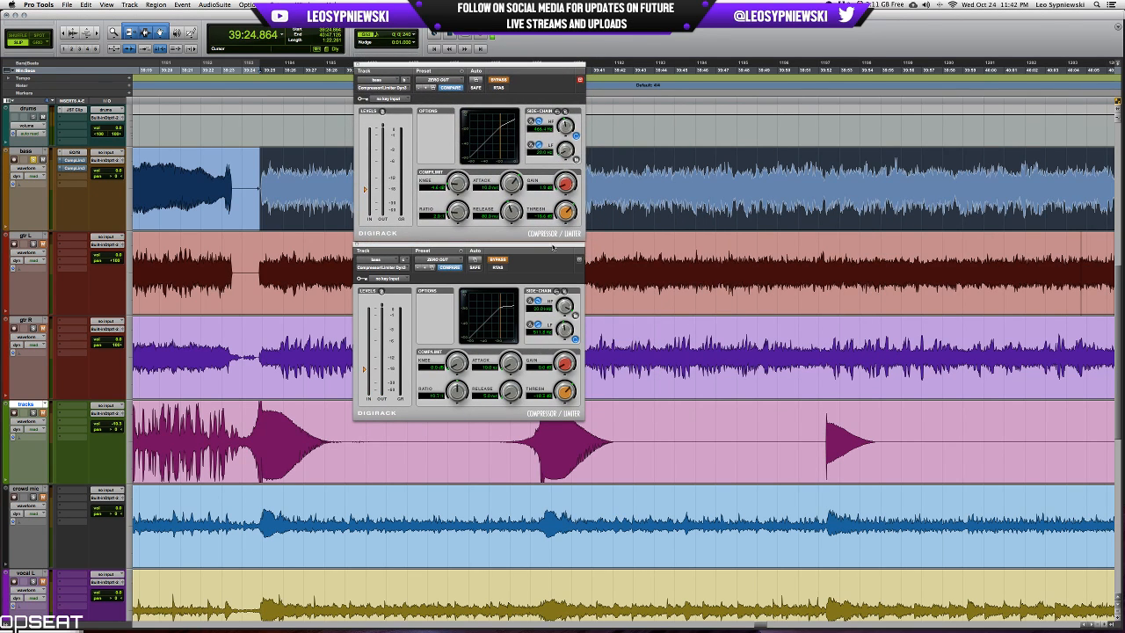
pyautogui.moveTo(552, 249); pyautogui.dragTo(836, 91)
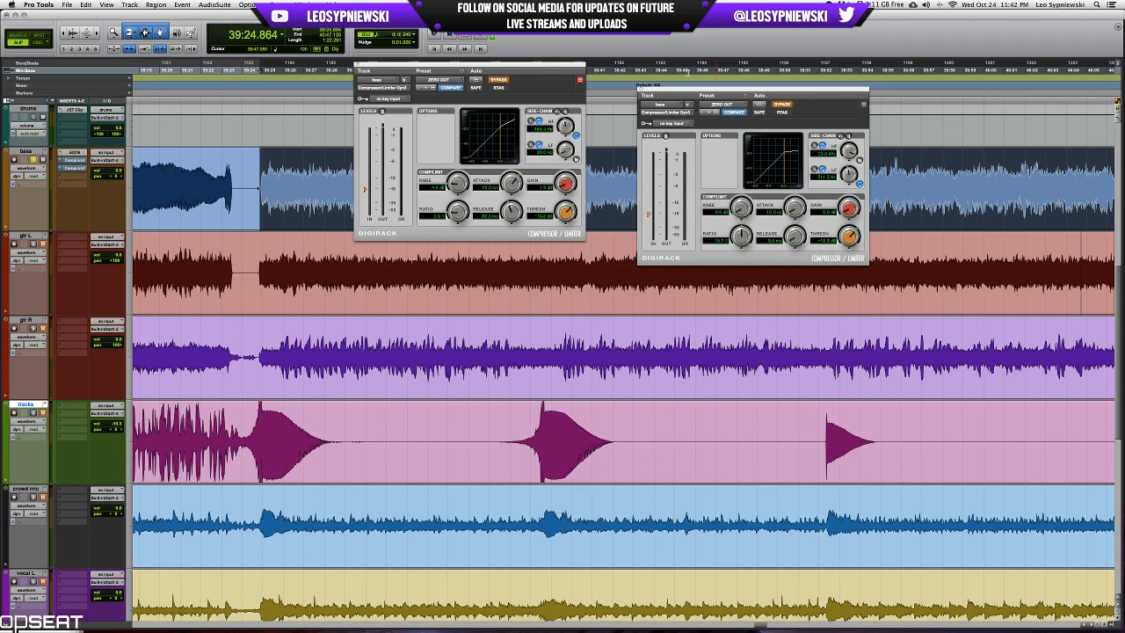
pyautogui.moveTo(573, 67); pyautogui.dragTo(575, 96)
# Take both bass compressors out of bypass while playing the passage, raise the second one's knee, and close both plug-in windows.
pyautogui.press('space')
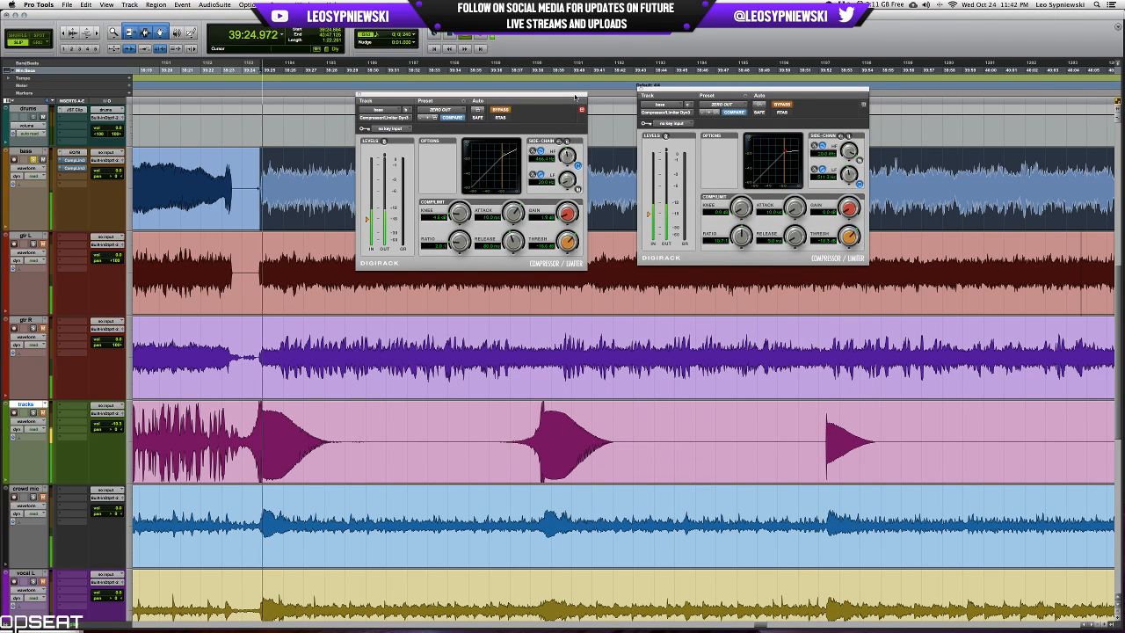
pyautogui.click(786, 104)
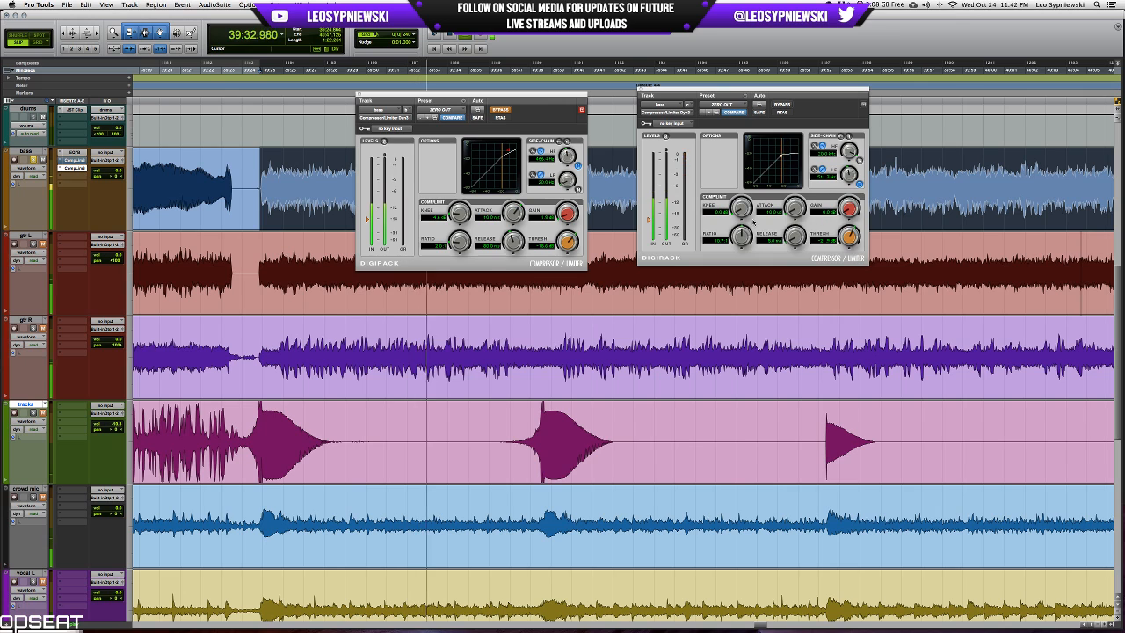
pyautogui.moveTo(745, 210); pyautogui.dragTo(751, 191)
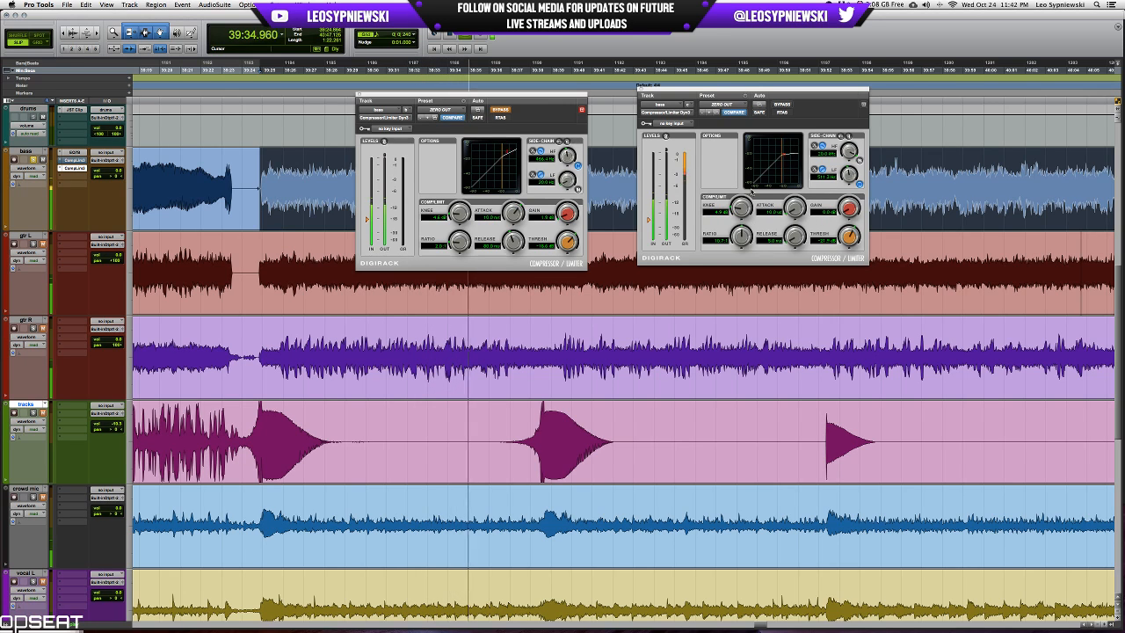
pyautogui.click(498, 110)
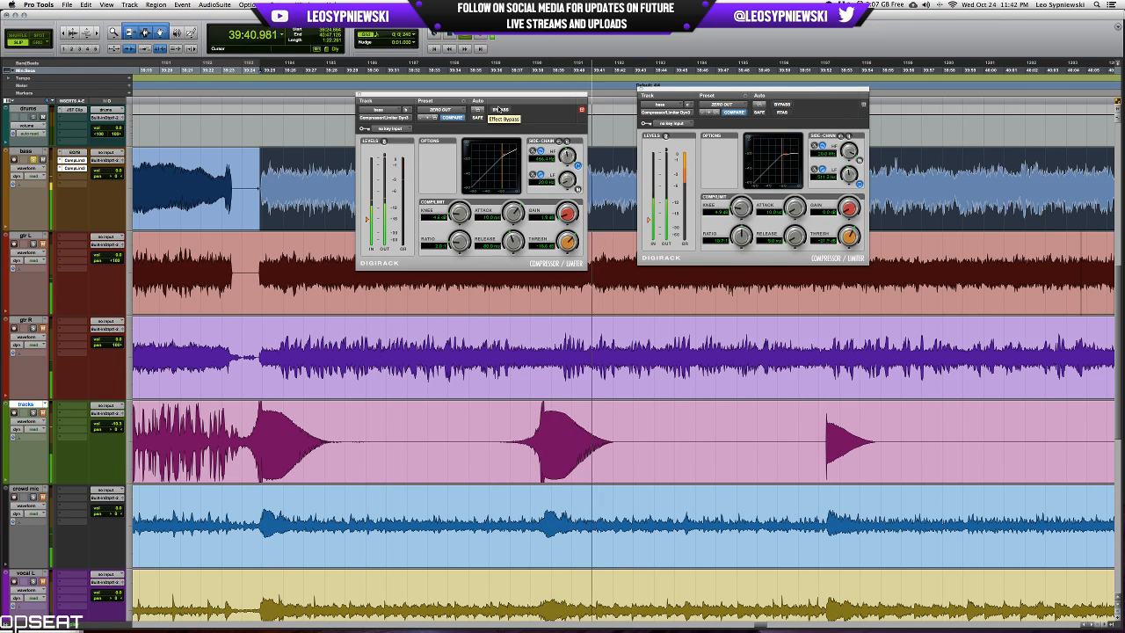
pyautogui.press('space')
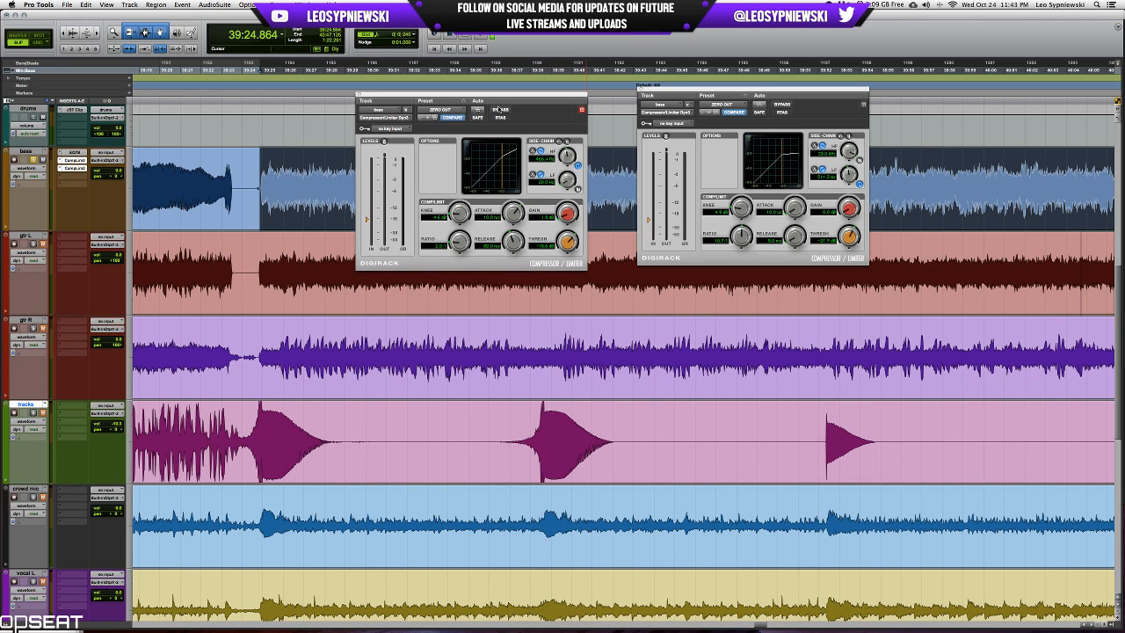
pyautogui.click(360, 94)
pyautogui.click(641, 90)
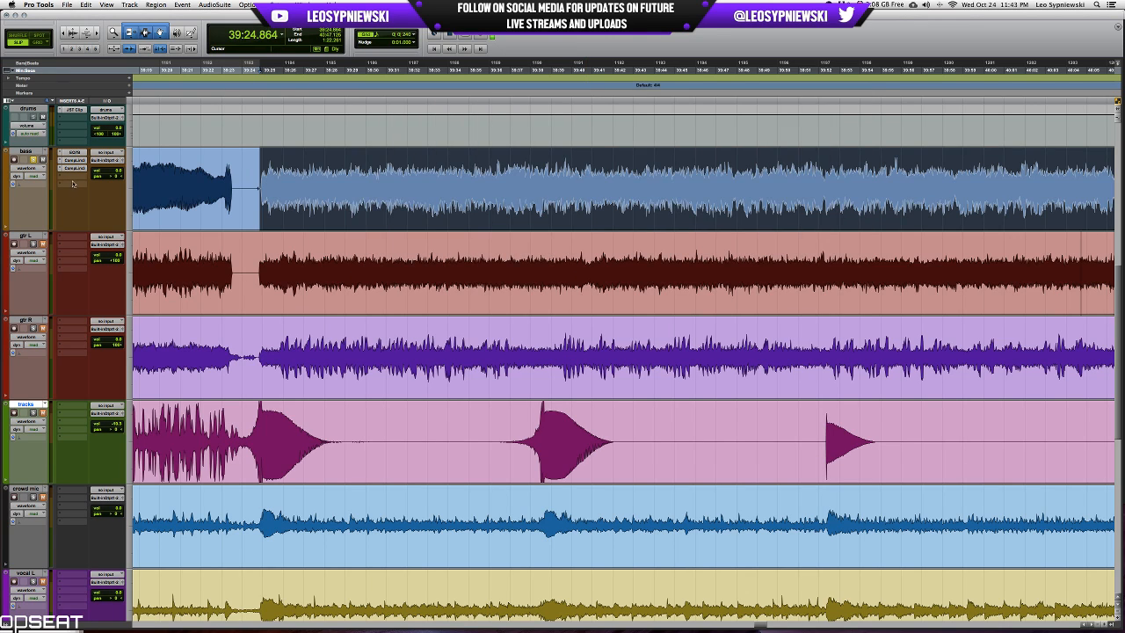
# Unsolo the bass, select all tracks from kick mic through bass, and solo them together.
pyautogui.click(33, 160)
pyautogui.press('r')
pyautogui.press('r')
pyautogui.scroll(5, 494, 225)
pyautogui.scroll(-3, 494, 224)
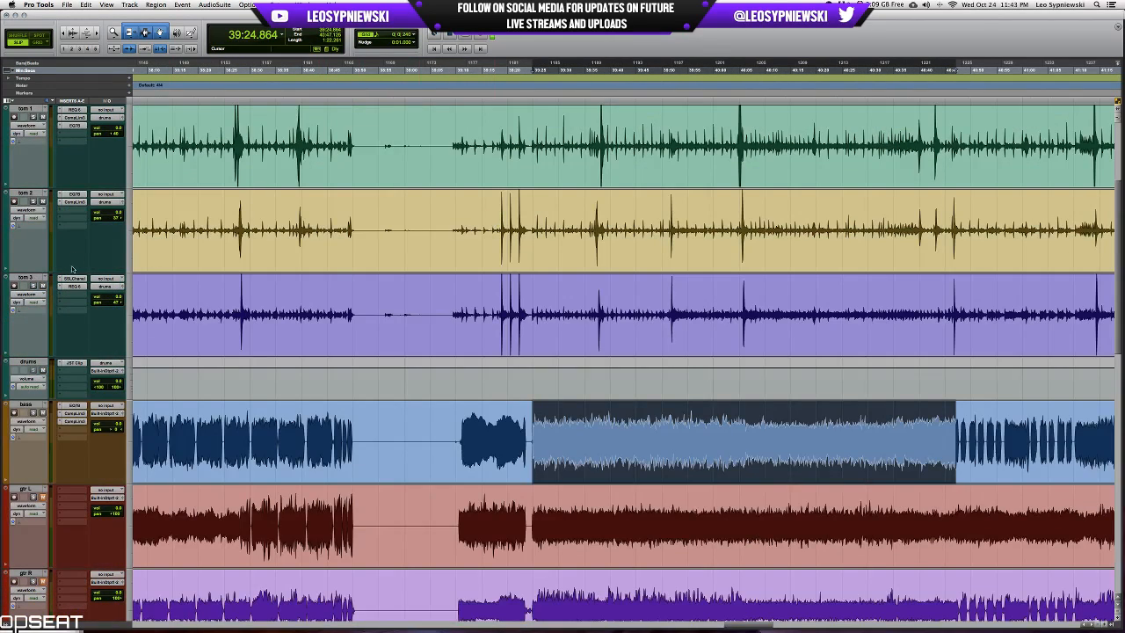
pyautogui.click(27, 405)
pyautogui.scroll(3, 26, 405)
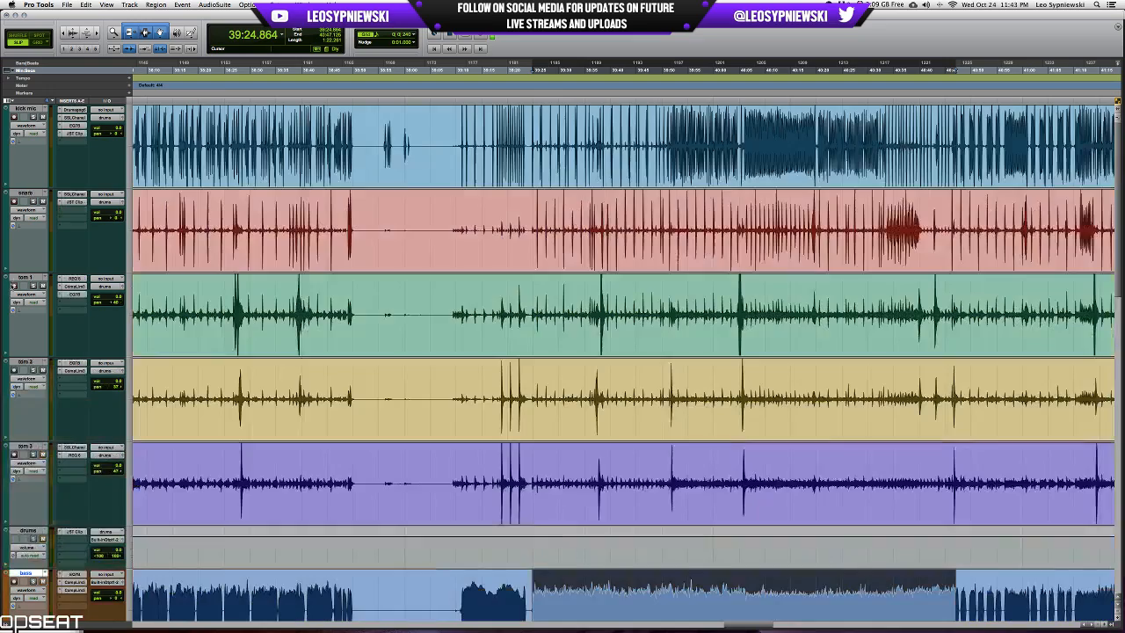
pyautogui.keyDown('shift'); pyautogui.click(39, 110); pyautogui.keyUp('shift')
pyautogui.keyDown('alt'); pyautogui.keyDown('shift'); pyautogui.click(34, 117); pyautogui.keyUp('shift'); pyautogui.keyUp('alt')
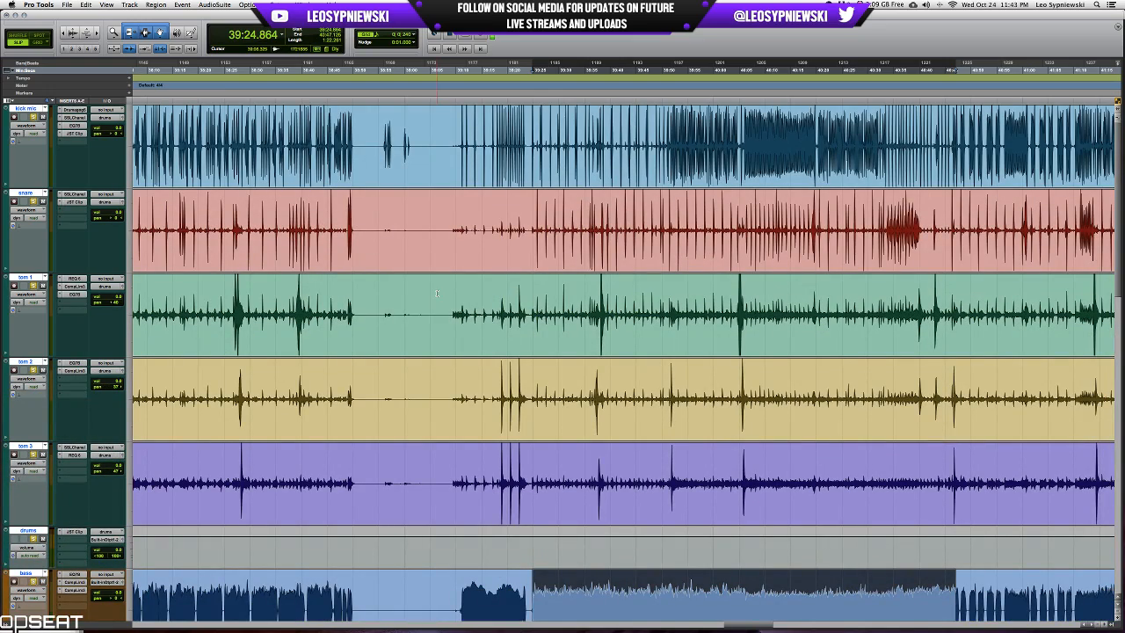
# Play the soloed drums and bass together, check their channels in the mixer, and return to the waveform view.
pyautogui.press('space')
pyautogui.press('t')
pyautogui.press('t')
pyautogui.scroll(-7, 455, 289)
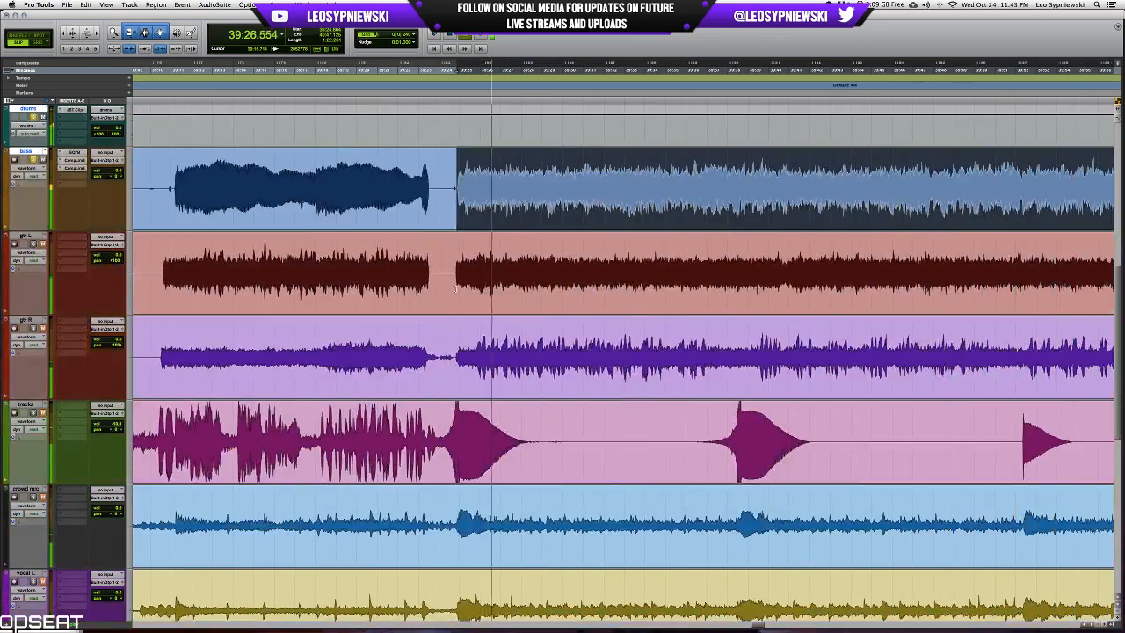
pyautogui.press('super+equal')
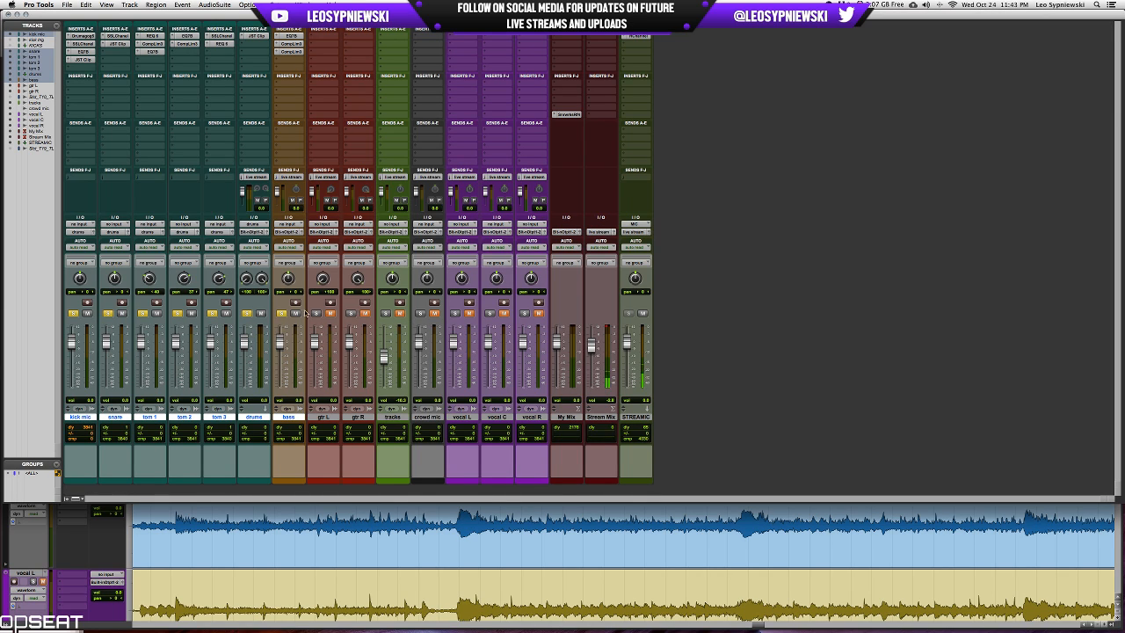
pyautogui.press('super+equal')
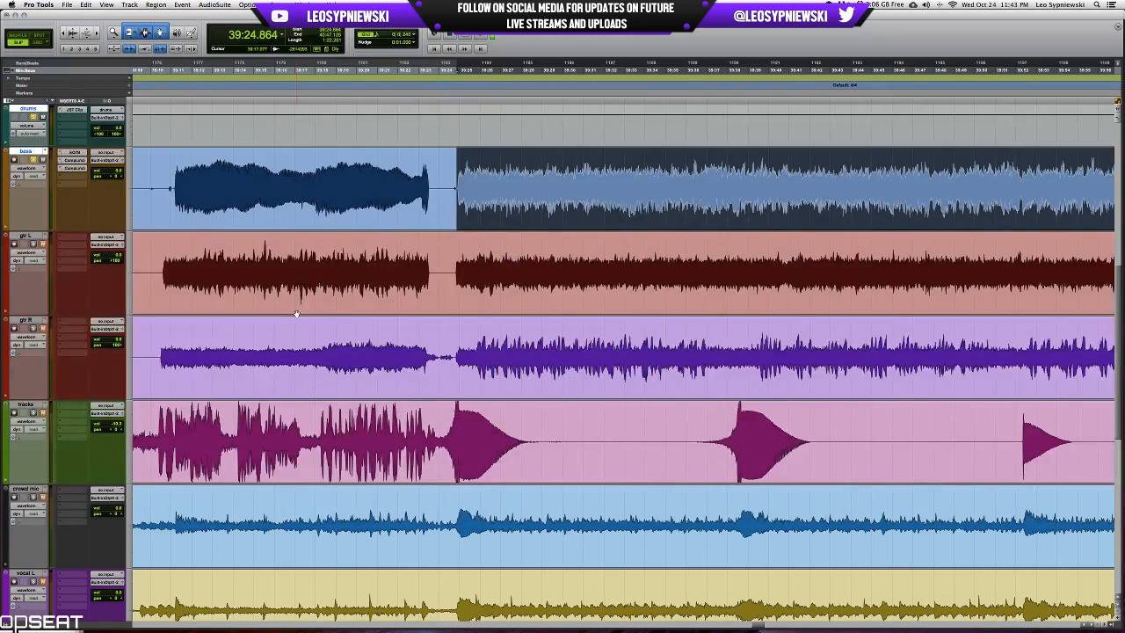
# Examine the waveforms around 38:23 and 37:12 for a passage suited to auditioning the guitars.
pyautogui.hscroll(-3, 703, 420)
pyautogui.scroll(5, 712, 431)
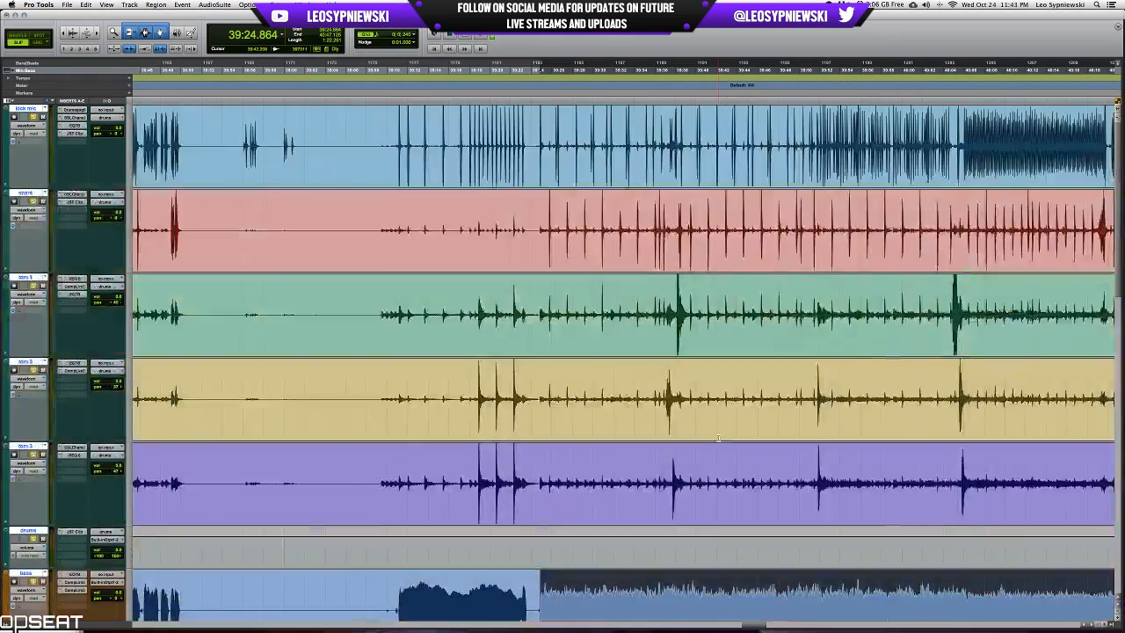
pyautogui.hscroll(3, 720, 439)
pyautogui.scroll(-5, 720, 439)
pyautogui.hscroll(-3, 766, 441)
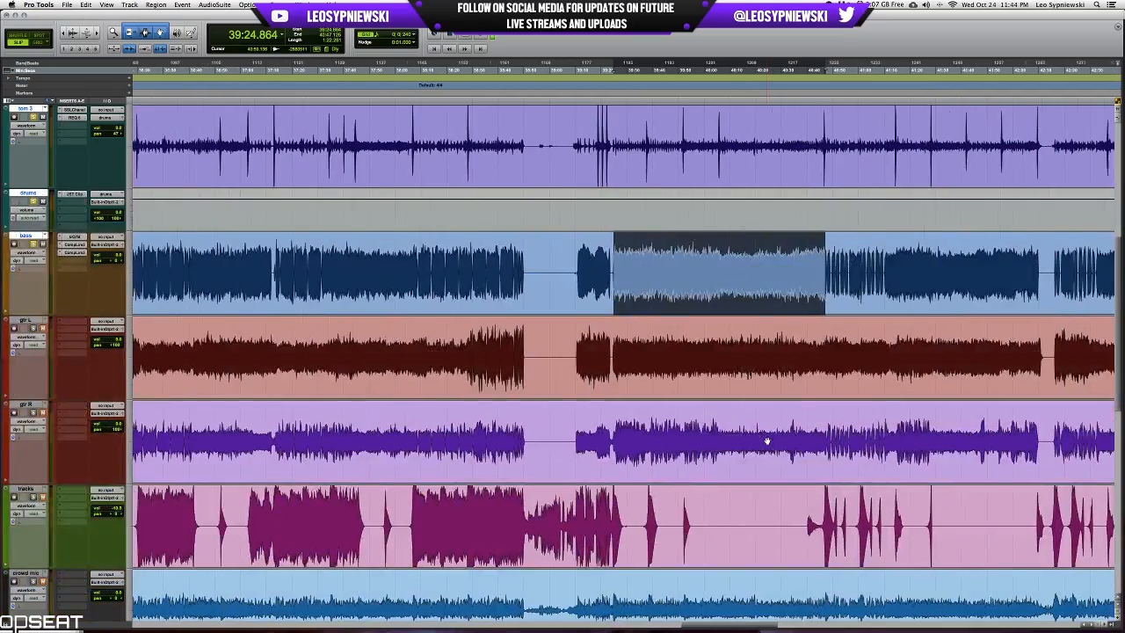
pyautogui.click(456, 258)
pyautogui.press('t')
pyautogui.press('t')
pyautogui.press('t')
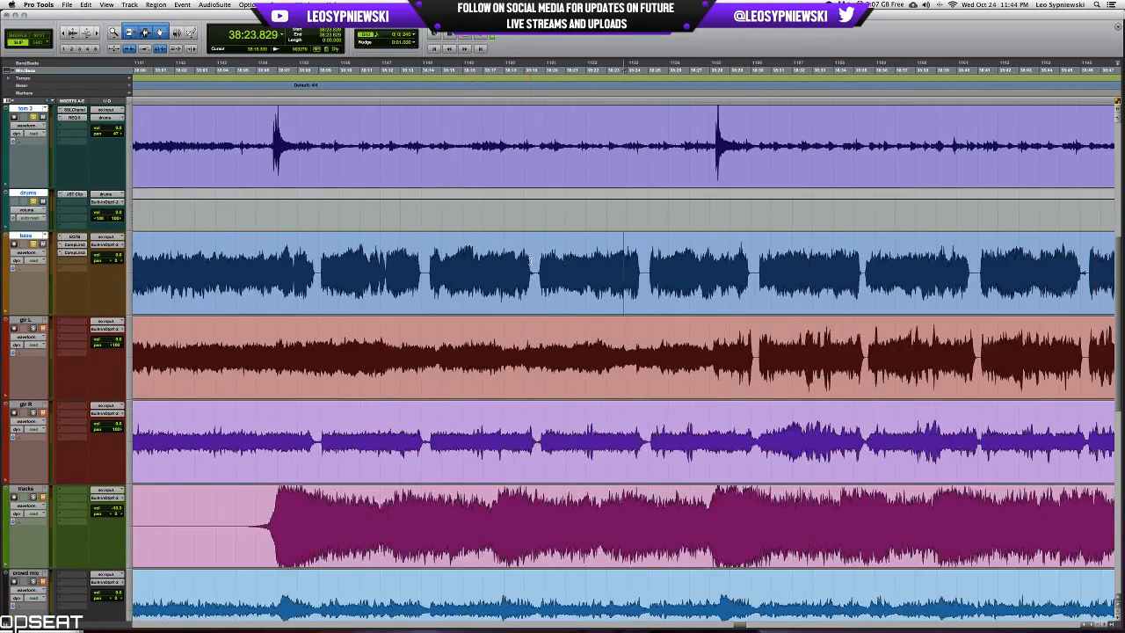
pyautogui.press('r')
pyautogui.press('r')
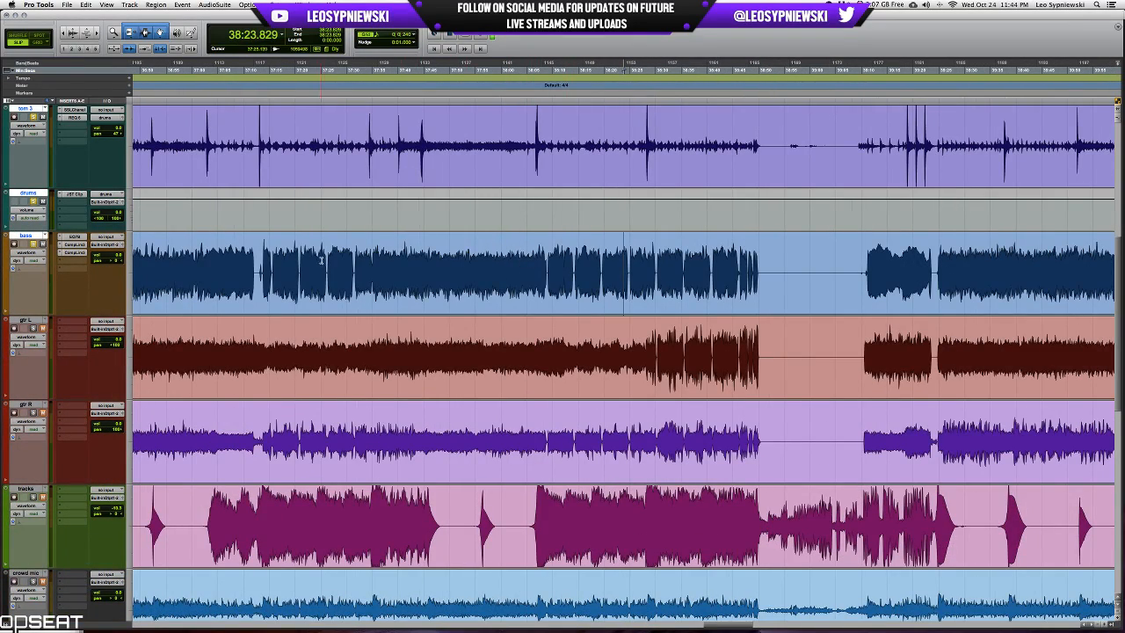
pyautogui.click(258, 265)
# Look over the full session, examining the waveforms around 14:28 and 16:07 for a suitable guitar passage.
pyautogui.scroll(-5, 627, 417)
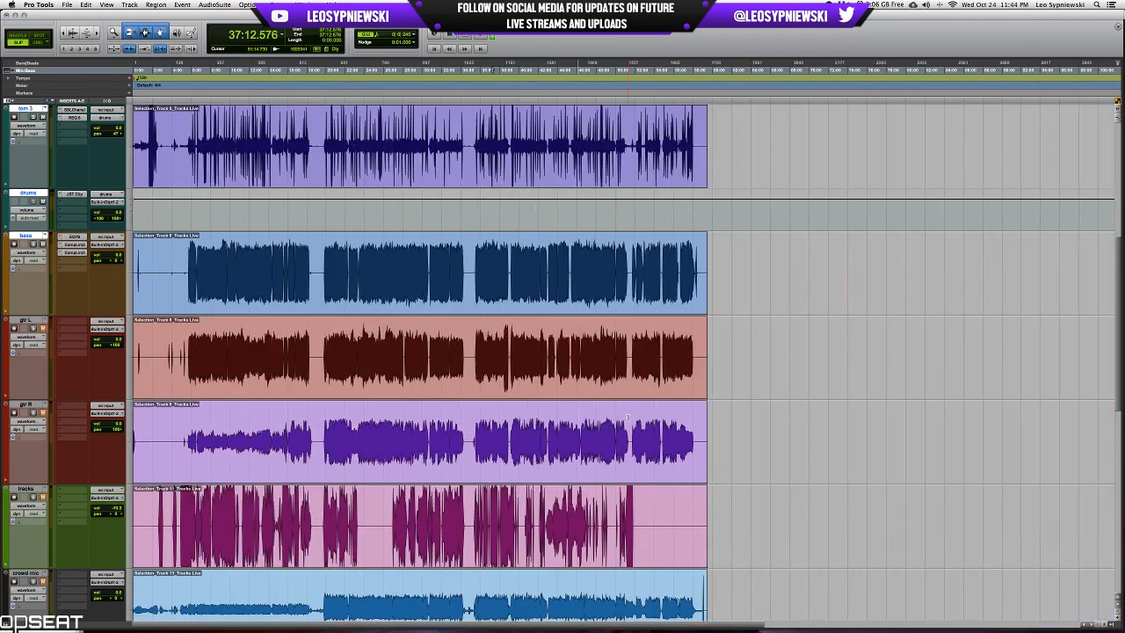
pyautogui.click(271, 422)
pyautogui.press('t')
pyautogui.press('t')
pyautogui.press('t')
pyautogui.press('t')
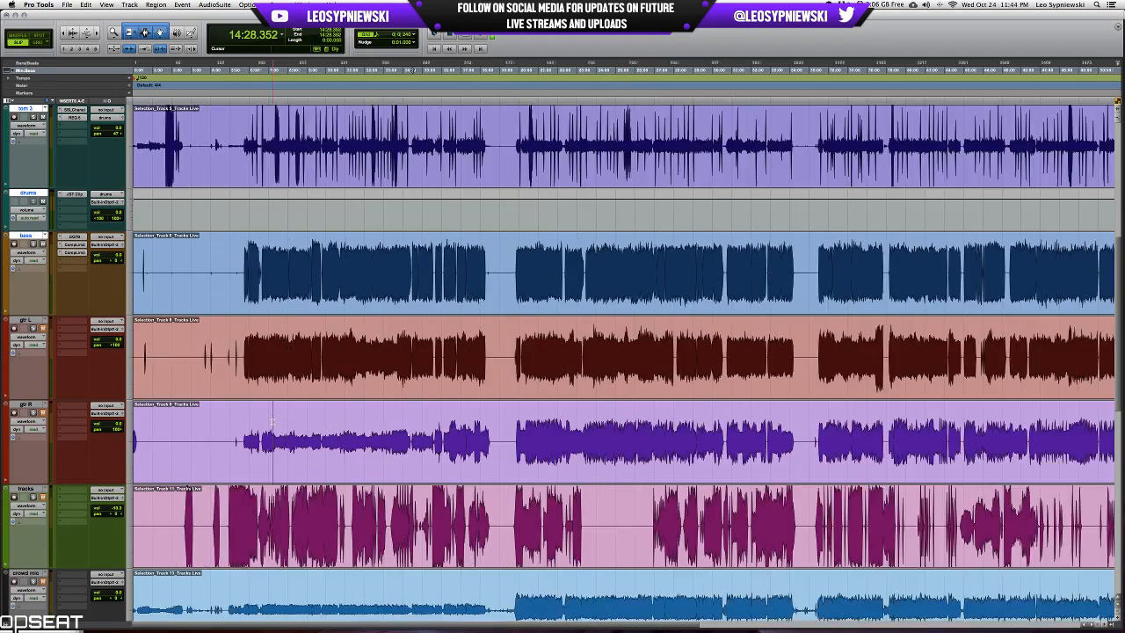
pyautogui.hscroll(5, 394, 423)
pyautogui.hscroll(8, 394, 424)
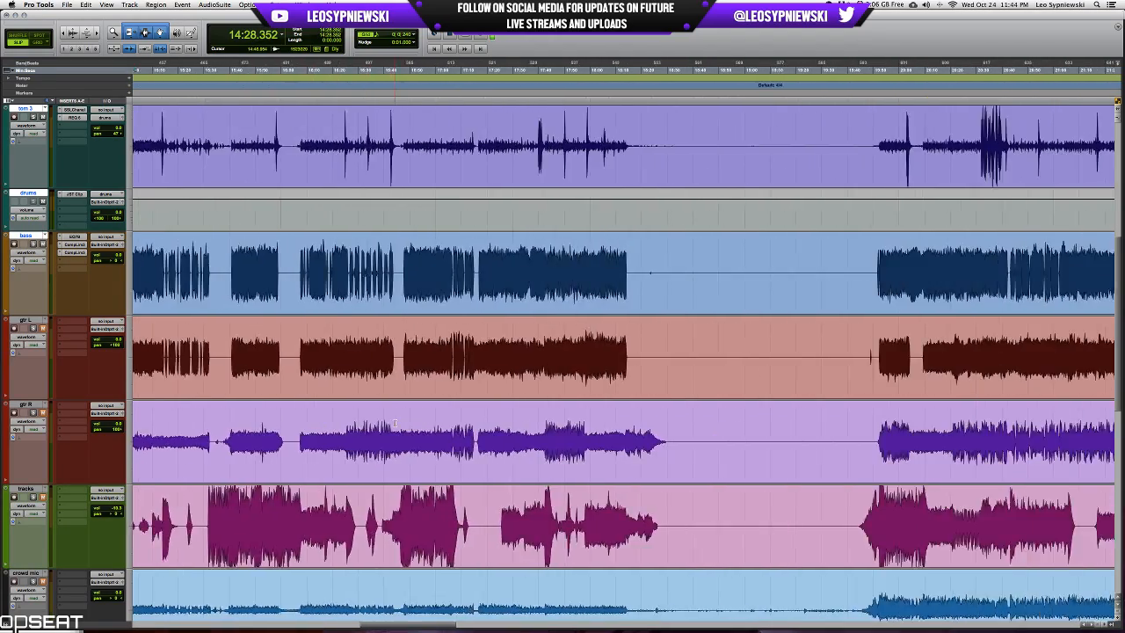
pyautogui.hscroll(-8, 395, 423)
pyautogui.hscroll(-3, 395, 424)
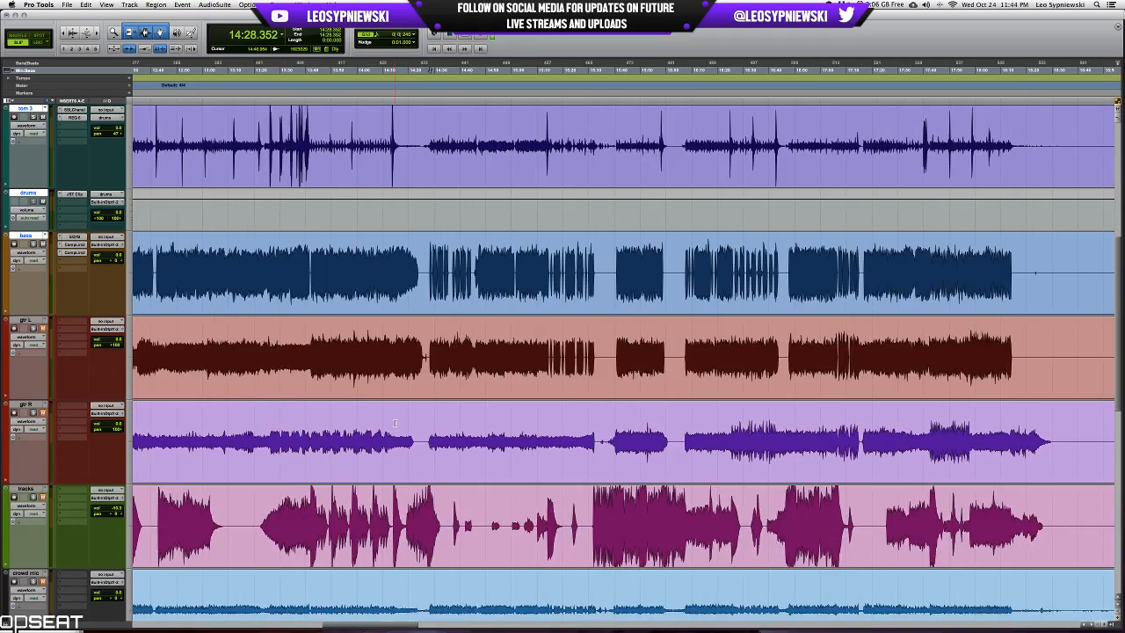
pyautogui.click(685, 421)
pyautogui.press('t')
pyautogui.press('t')
pyautogui.press('t')
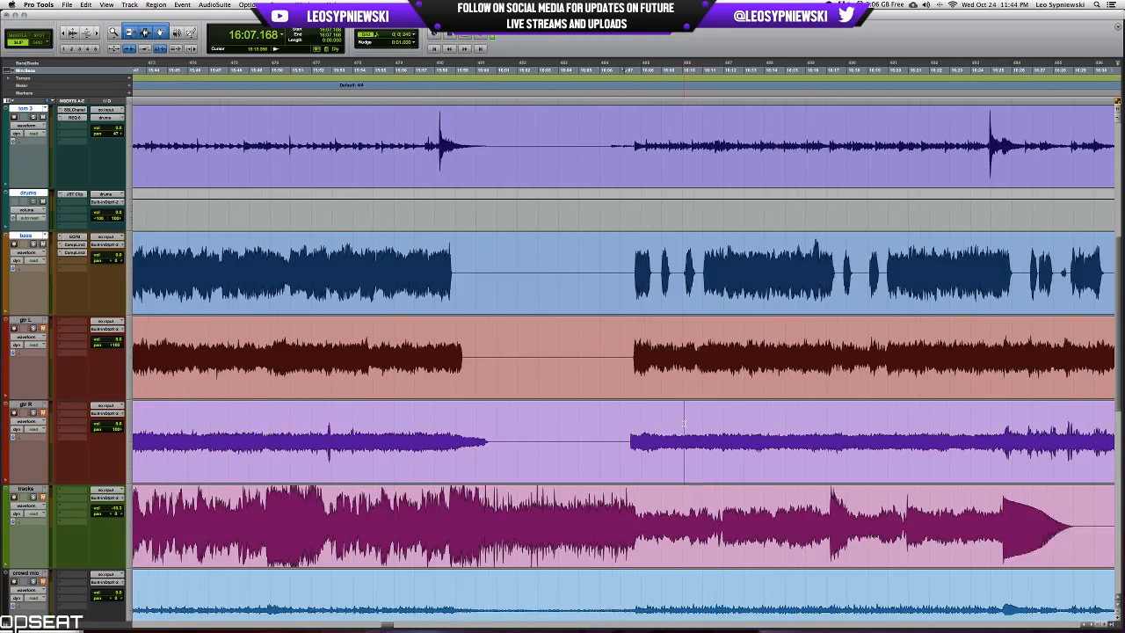
pyautogui.press('r')
pyautogui.press('r')
pyautogui.hscroll(5, 685, 423)
pyautogui.hscroll(12, 684, 423)
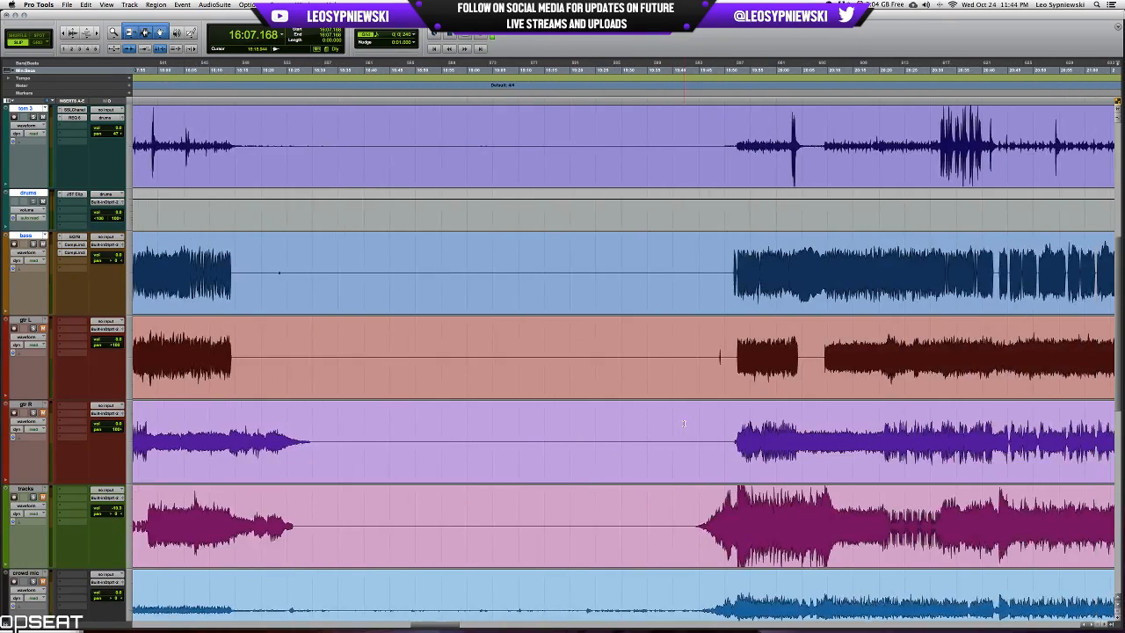
pyautogui.hscroll(4, 684, 423)
# Solo gtr L and gtr R with the drums and bass and play from about 19:52 and 20:03.
pyautogui.click(560, 341)
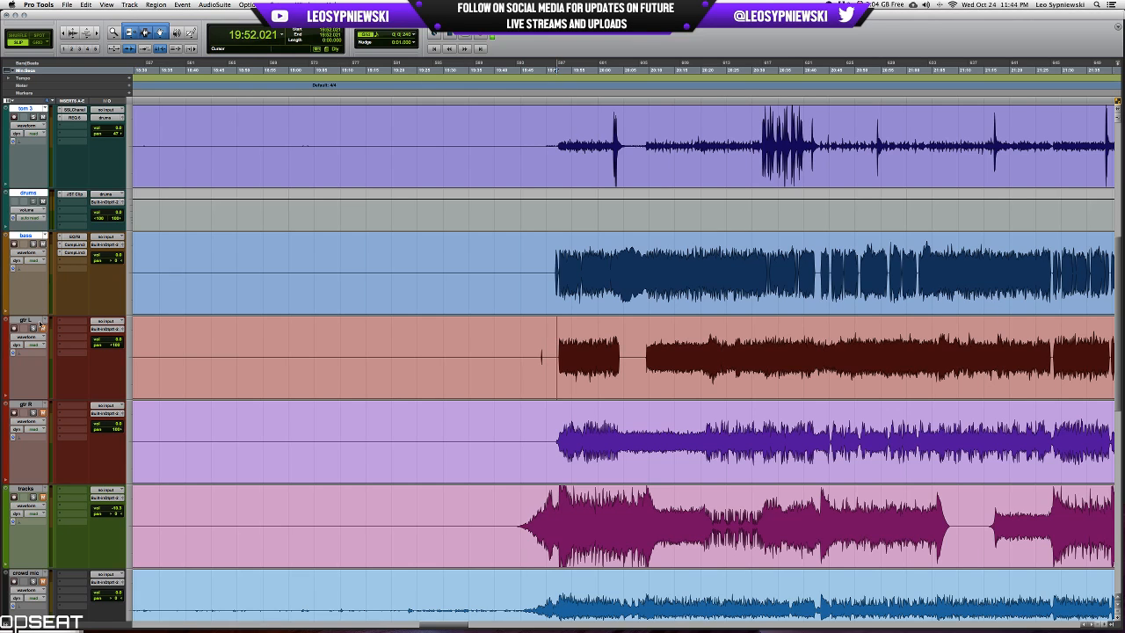
pyautogui.click(38, 413)
pyautogui.press('space')
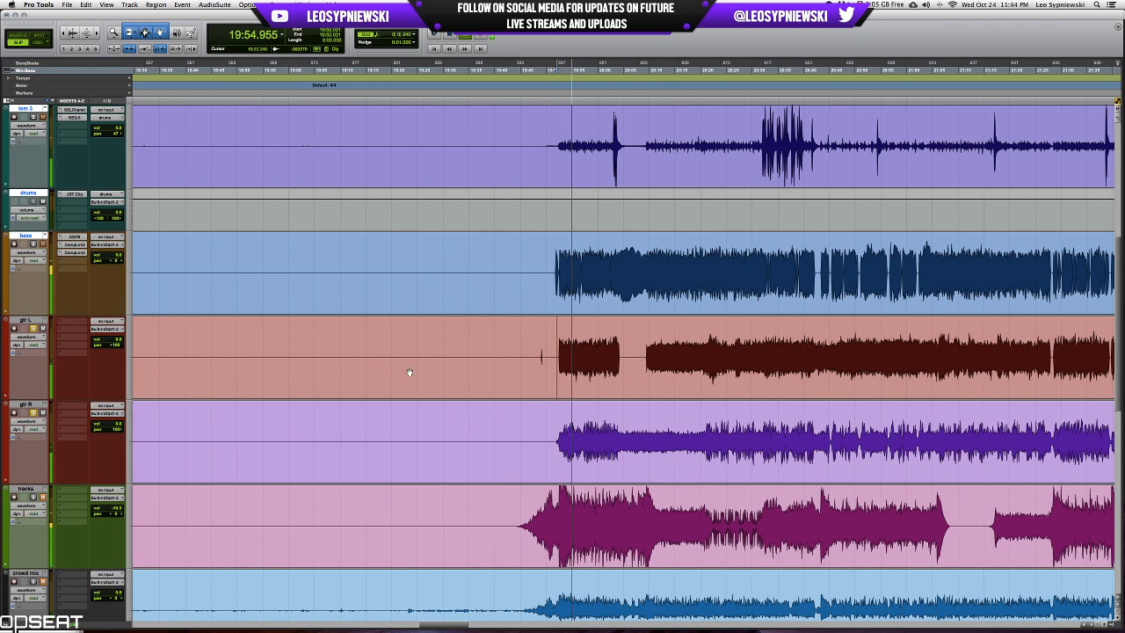
pyautogui.press('space')
pyautogui.click(616, 345)
pyautogui.press('space')
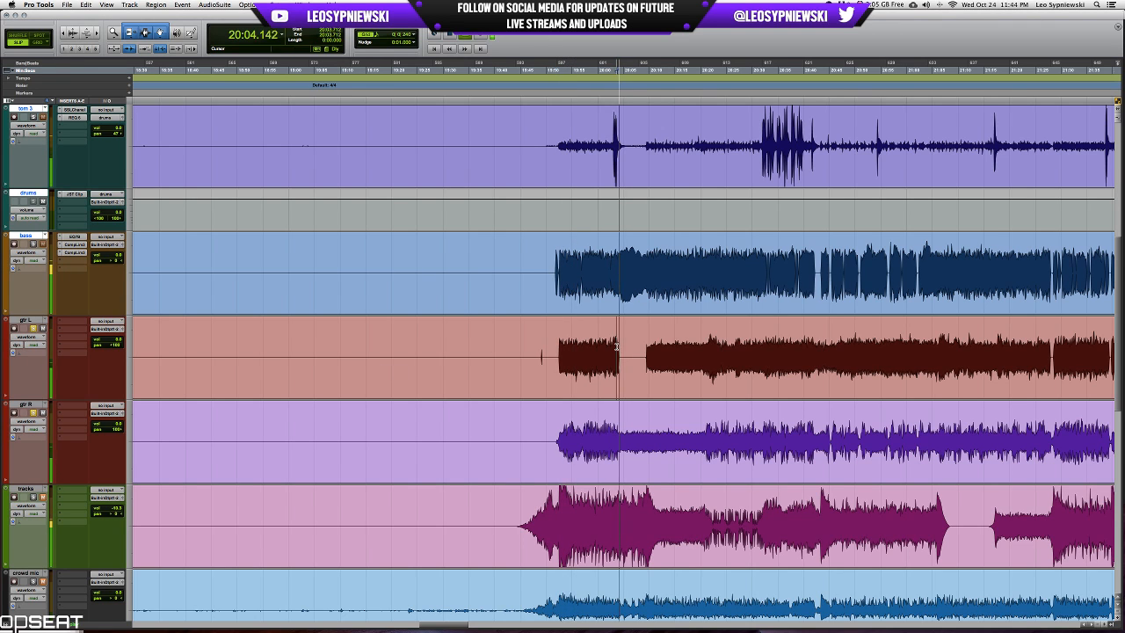
pyautogui.press('space')
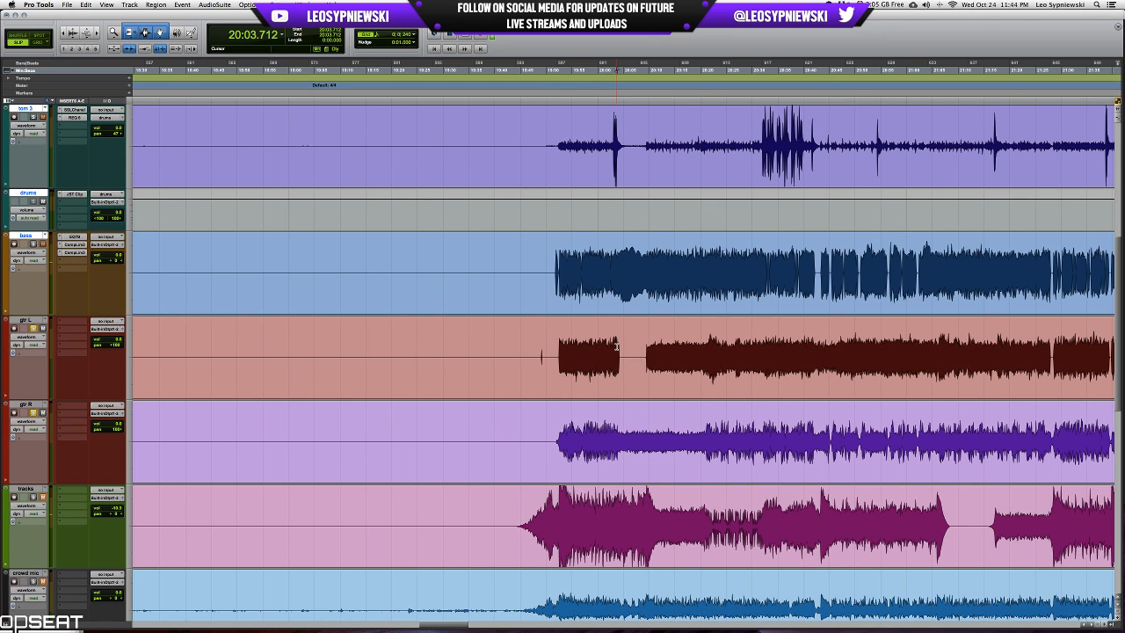
# Examine the guitar waveforms around 17:39 to find where the level of gtr R changes.
pyautogui.hscroll(15, 617, 345)
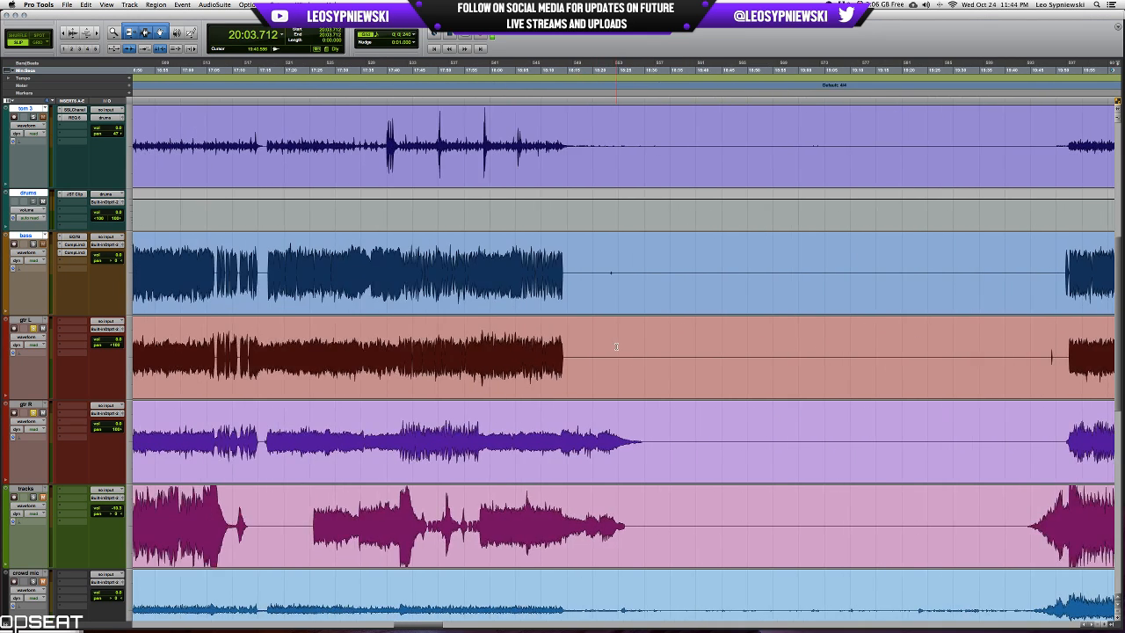
pyautogui.press('r')
pyautogui.press('r')
pyautogui.press('r')
pyautogui.press('r')
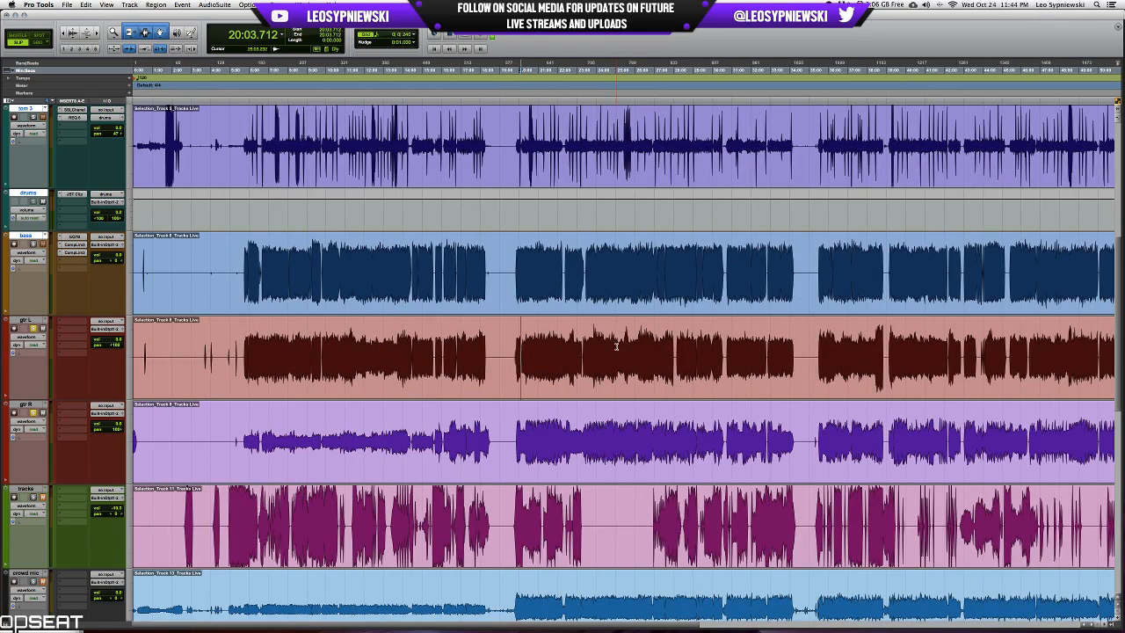
pyautogui.click(476, 429)
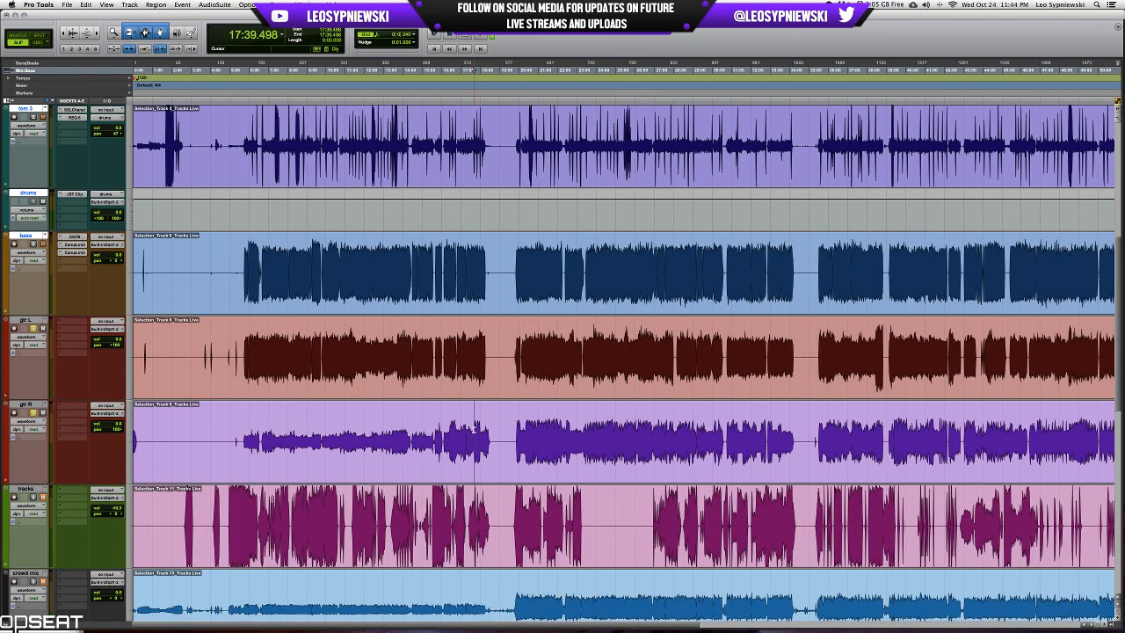
pyautogui.press('t')
pyautogui.press('t')
pyautogui.press('t')
pyautogui.press('t')
pyautogui.press('t')
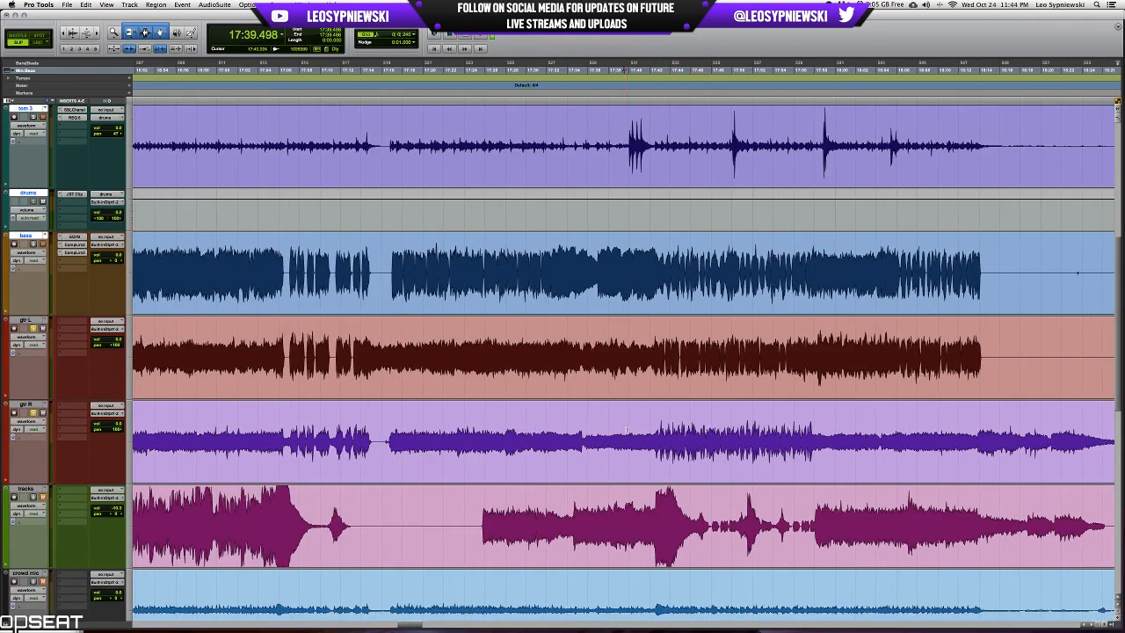
pyautogui.hscroll(-5, 420, 429)
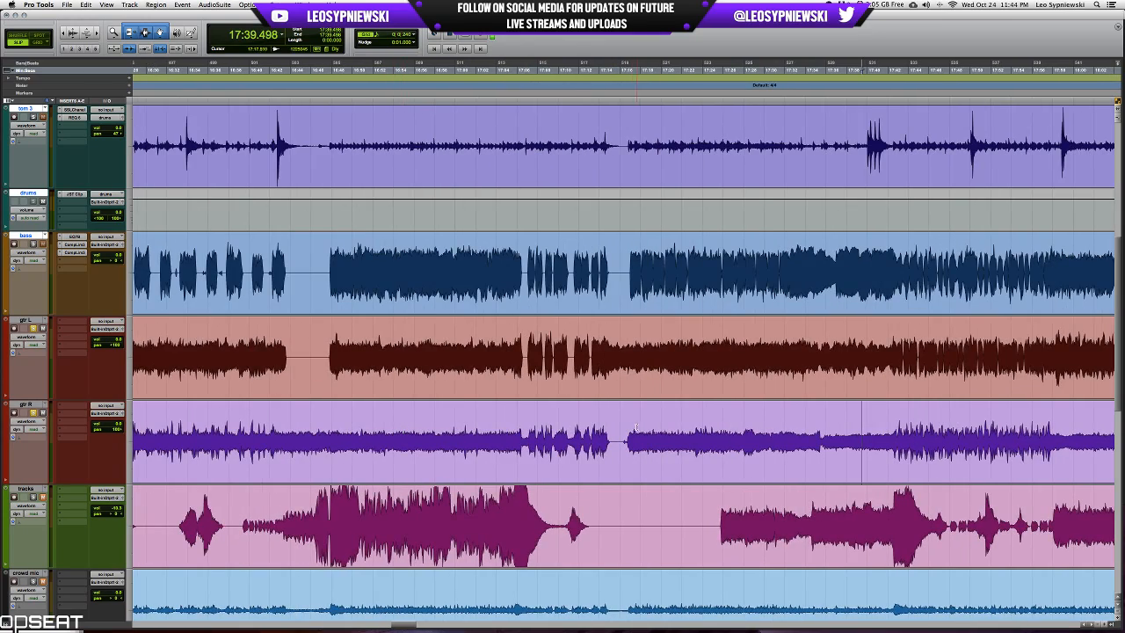
# Try splitting the gtr R clip at 17:15.818 and 5:41.333 to isolate its quieter section.
pyautogui.click(618, 430)
pyautogui.press('r')
pyautogui.press('r')
pyautogui.press('r')
pyautogui.press('r')
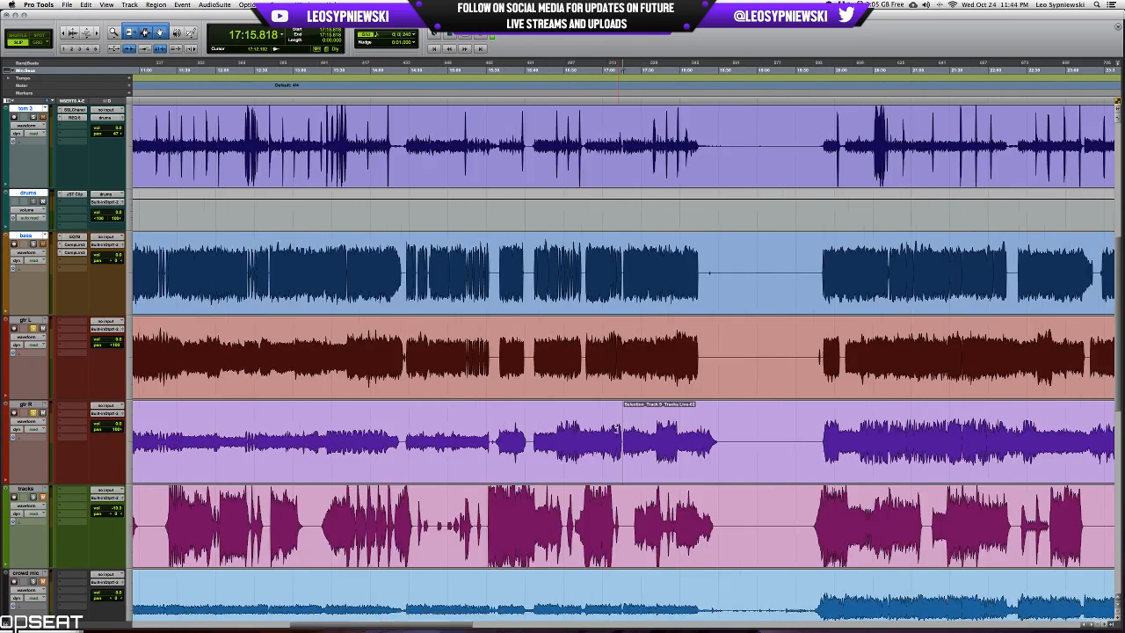
pyautogui.hscroll(-4, 464, 422)
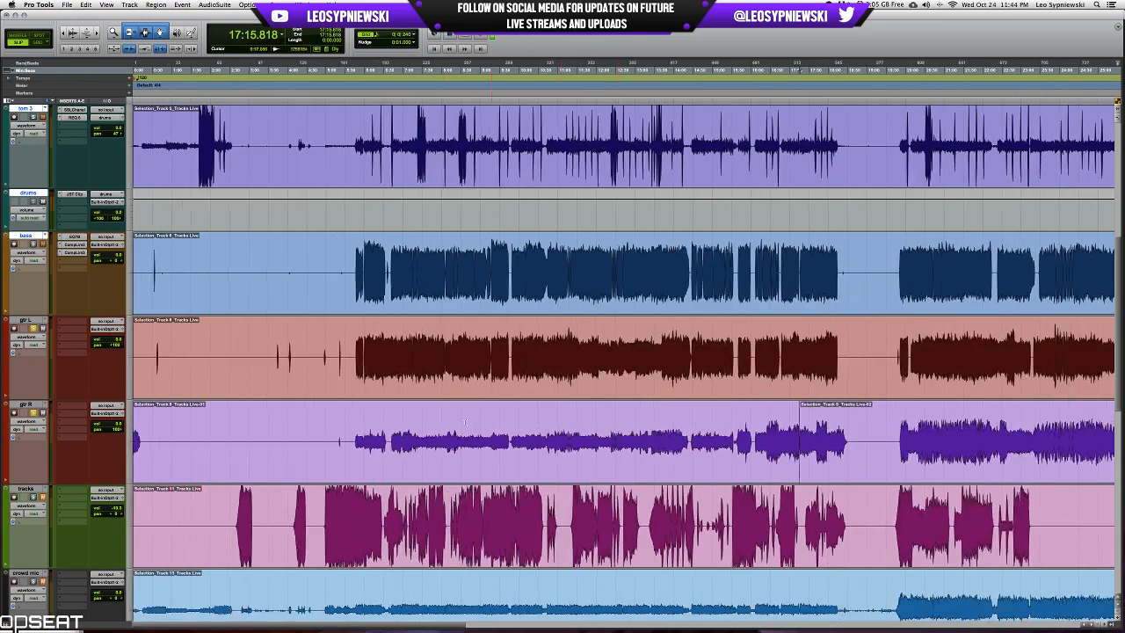
pyautogui.click(352, 425)
pyautogui.press('b')
# Select the gtr R section between the two splits and inspect the waveform near both of its ends.
pyautogui.doubleClick(502, 422)
pyautogui.press('t')
pyautogui.press('t')
pyautogui.press('t')
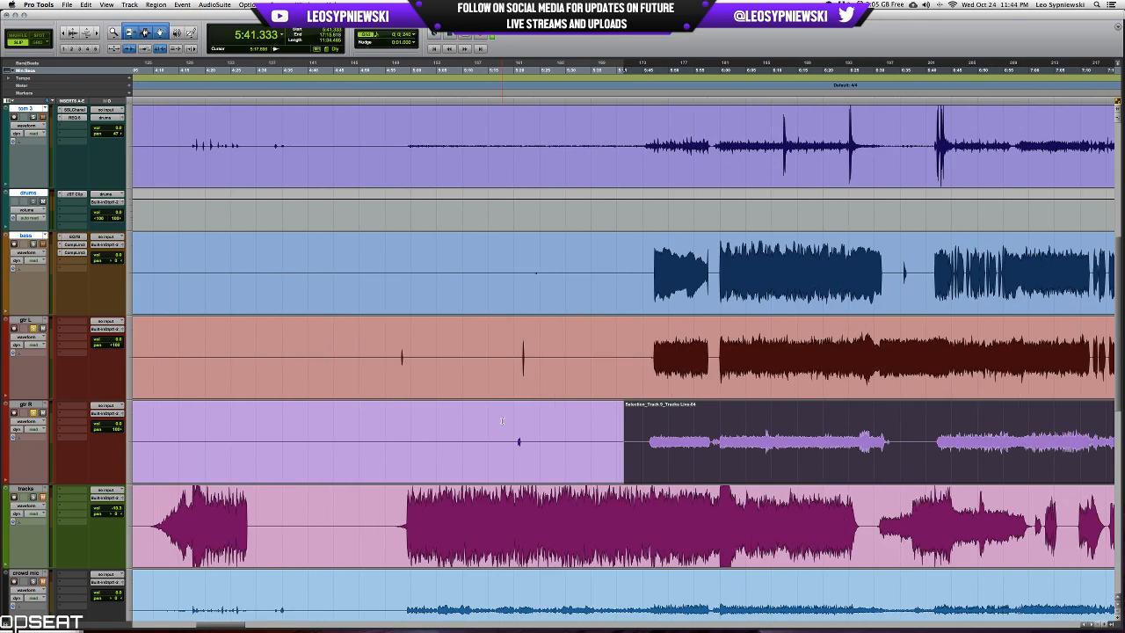
pyautogui.press('r')
pyautogui.press('r')
pyautogui.press('r')
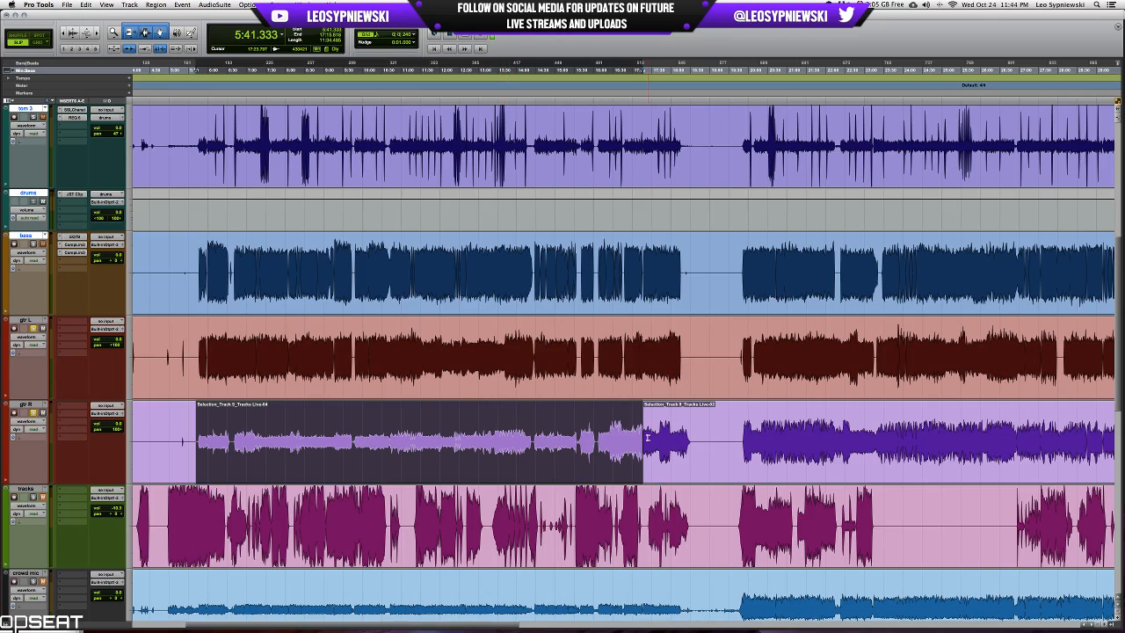
pyautogui.press('t')
pyautogui.press('t')
pyautogui.hscroll(15, 647, 437)
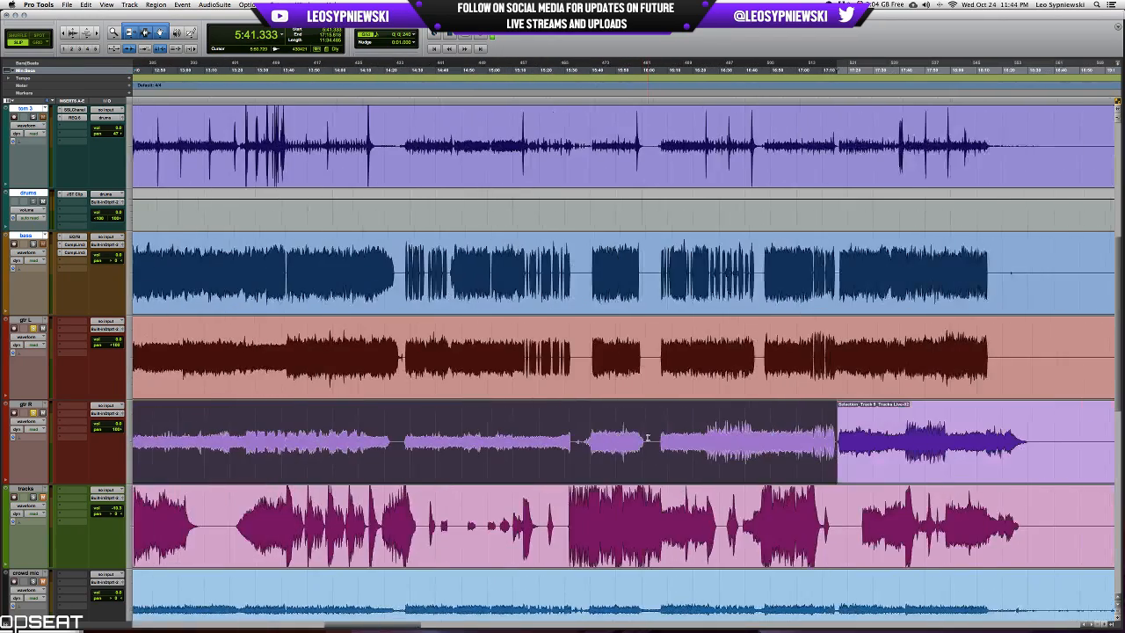
# Undo the two gtr R splits.
pyautogui.press('super+z')
pyautogui.press('super+z')
pyautogui.press('super+z')
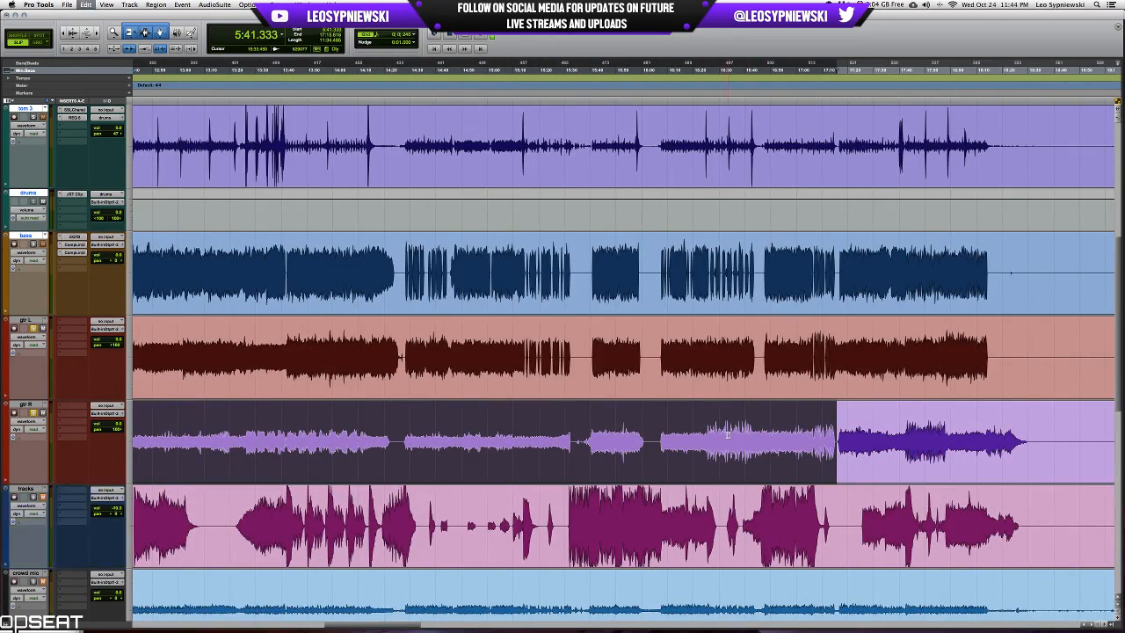
# Split the gtr R clip at 15:34.400, in the gap where the quieter section ends.
pyautogui.click(581, 429)
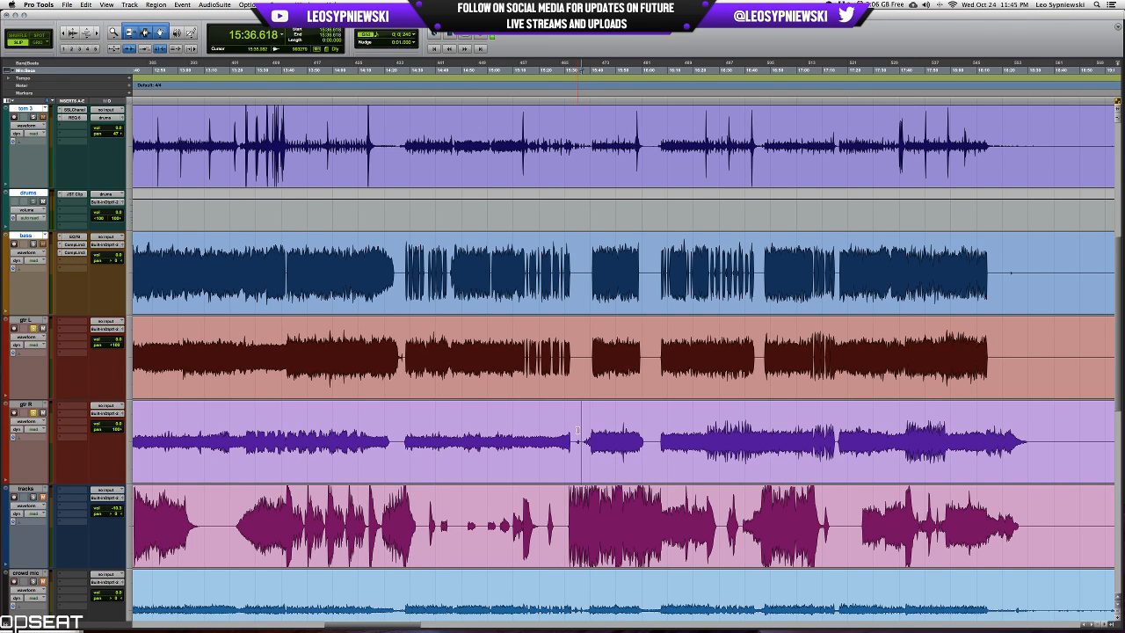
pyautogui.click(575, 431)
pyautogui.press('b')
pyautogui.press('r')
pyautogui.hscroll(-2, 575, 430)
pyautogui.press('r')
pyautogui.press('r')
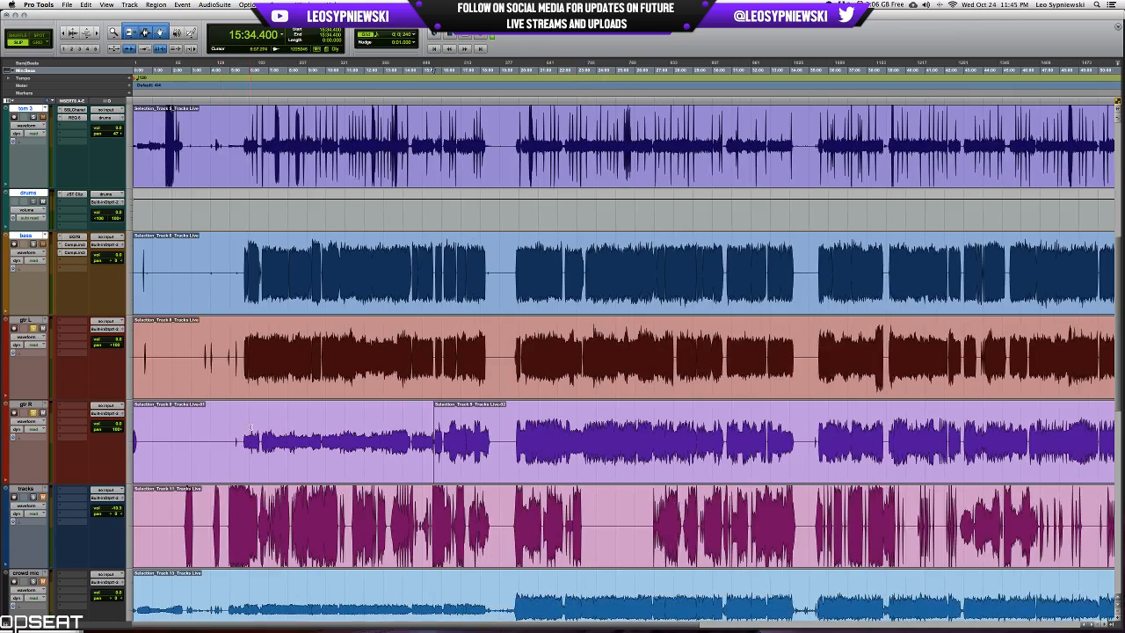
# Split the gtr R clip at 5:46.154, just before the quieter section begins.
pyautogui.click(250, 428)
pyautogui.press('t')
pyautogui.press('t')
pyautogui.press('t')
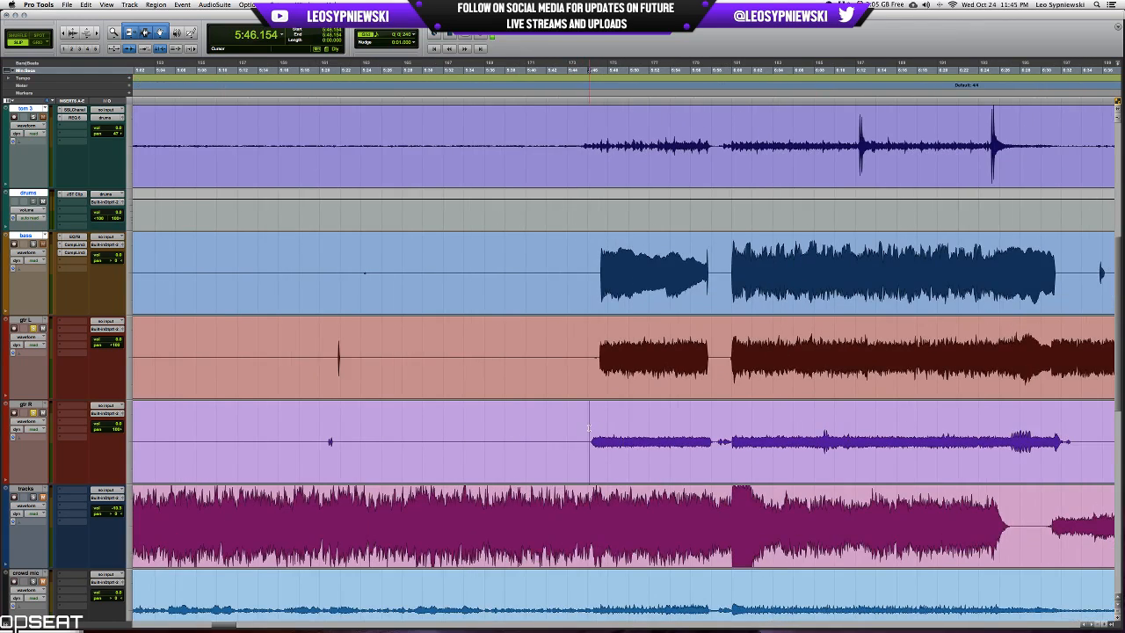
pyautogui.press('r')
pyautogui.press('r')
pyautogui.press('r')
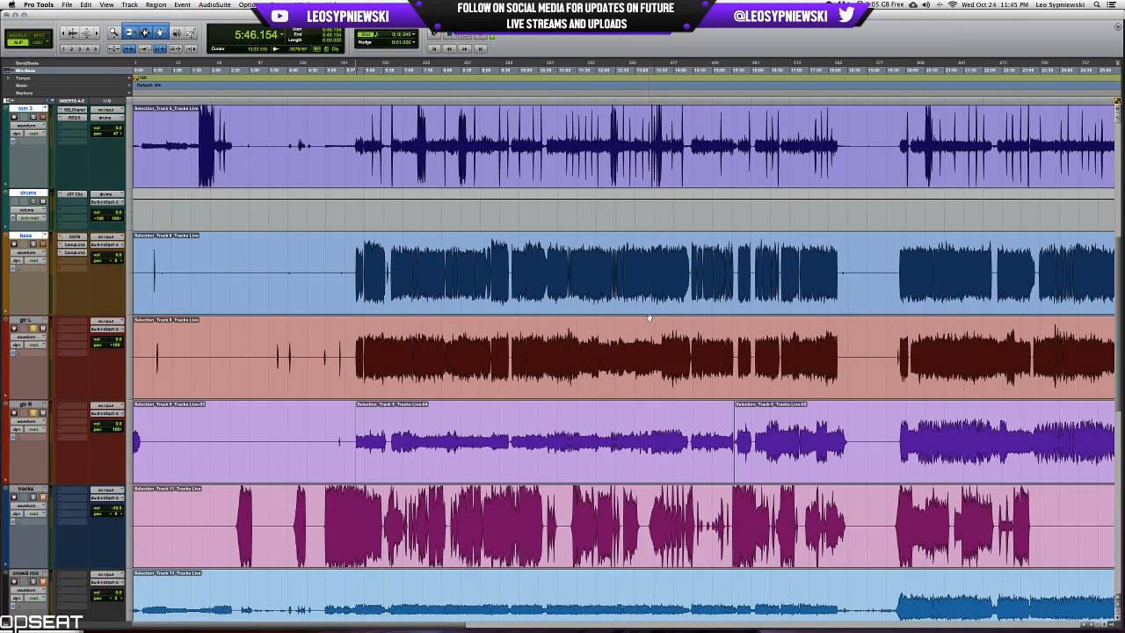
# Play the mix from about 13:42, check the guitar channels in the mixer, and return to the waveform view.
pyautogui.click(665, 352)
pyautogui.press('t')
pyautogui.press('t')
pyautogui.press('t')
pyautogui.press('t')
pyautogui.press('t')
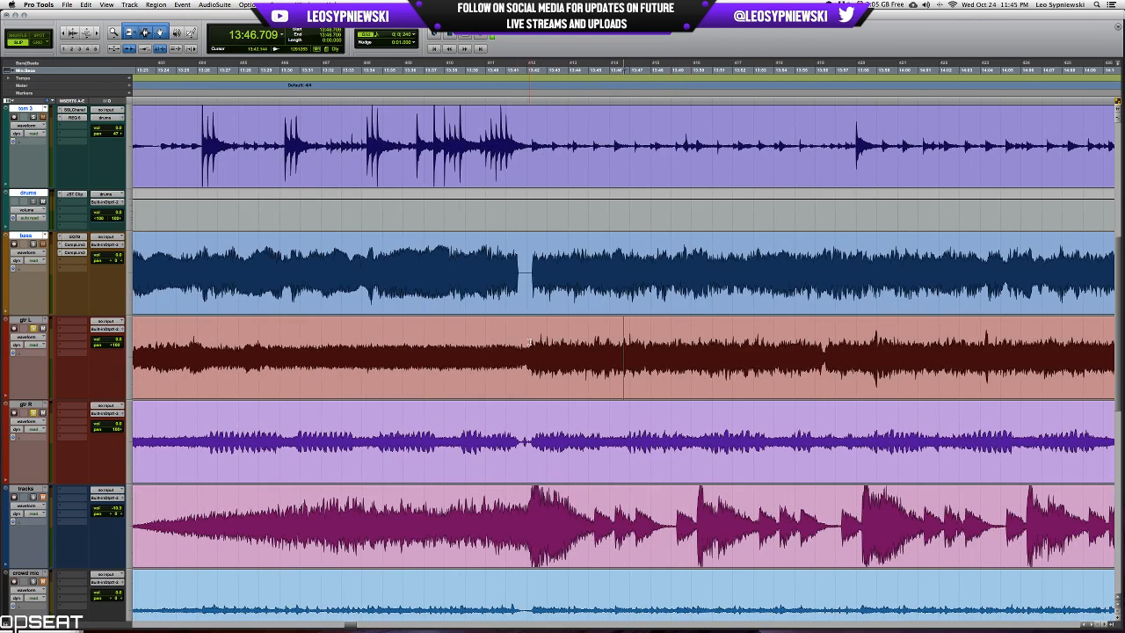
pyautogui.click(529, 341)
pyautogui.press('space')
pyautogui.press('super+equal')
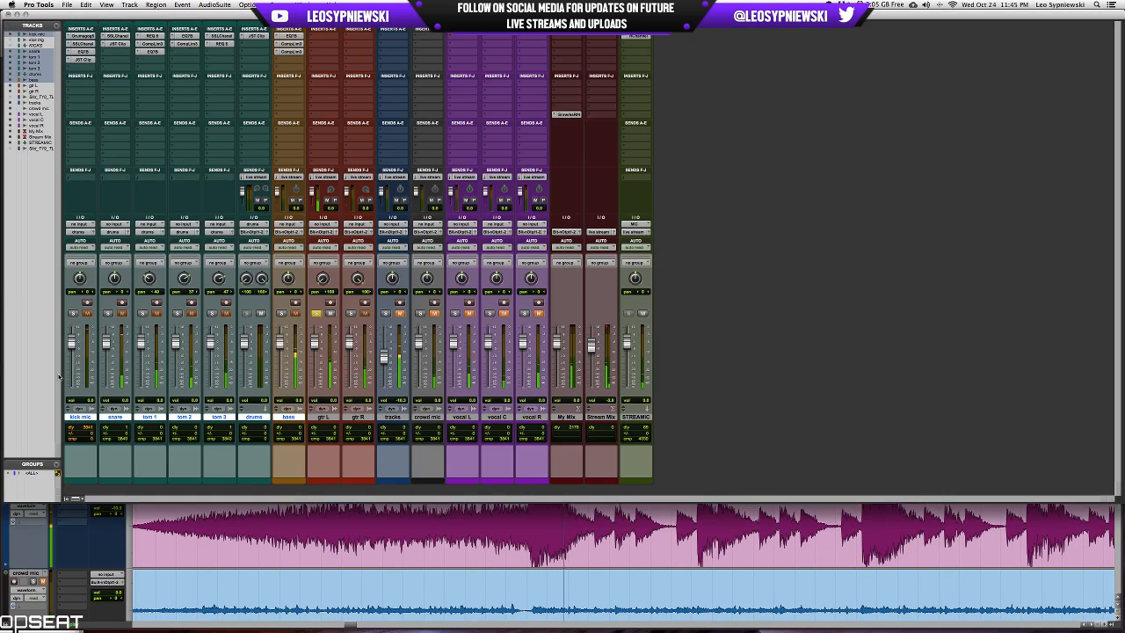
pyautogui.press('super+equal')
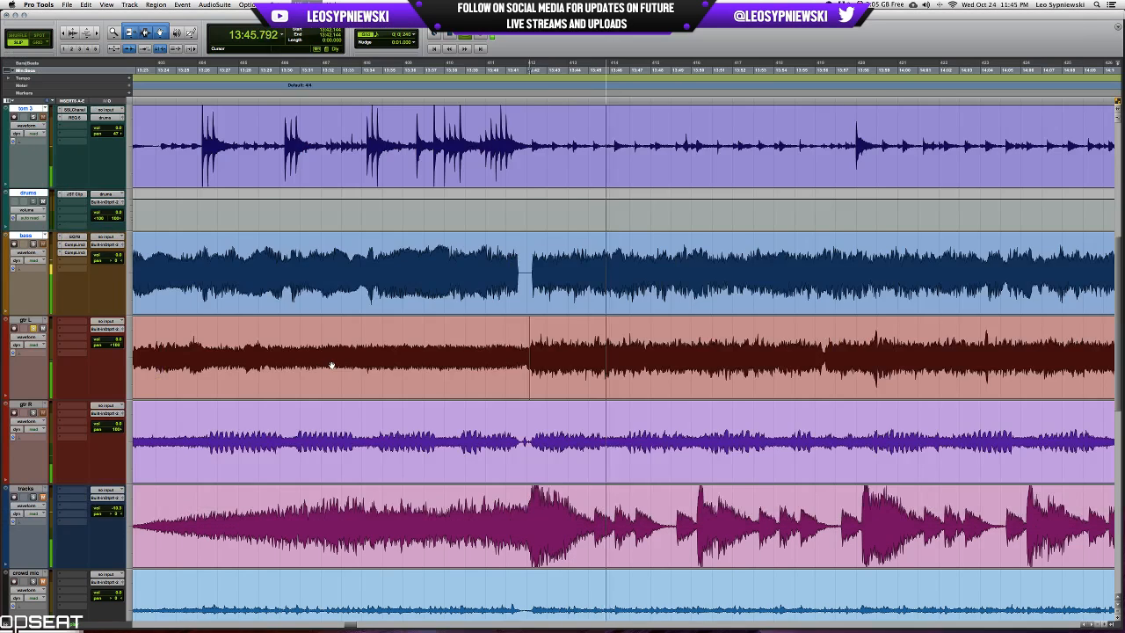
# Play the guitars from about 14:06 and 14:31 to compare their levels, then stop playback.
pyautogui.press('r')
pyautogui.press('space')
pyautogui.click(827, 341)
pyautogui.press('space')
pyautogui.hscroll(3, 826, 341)
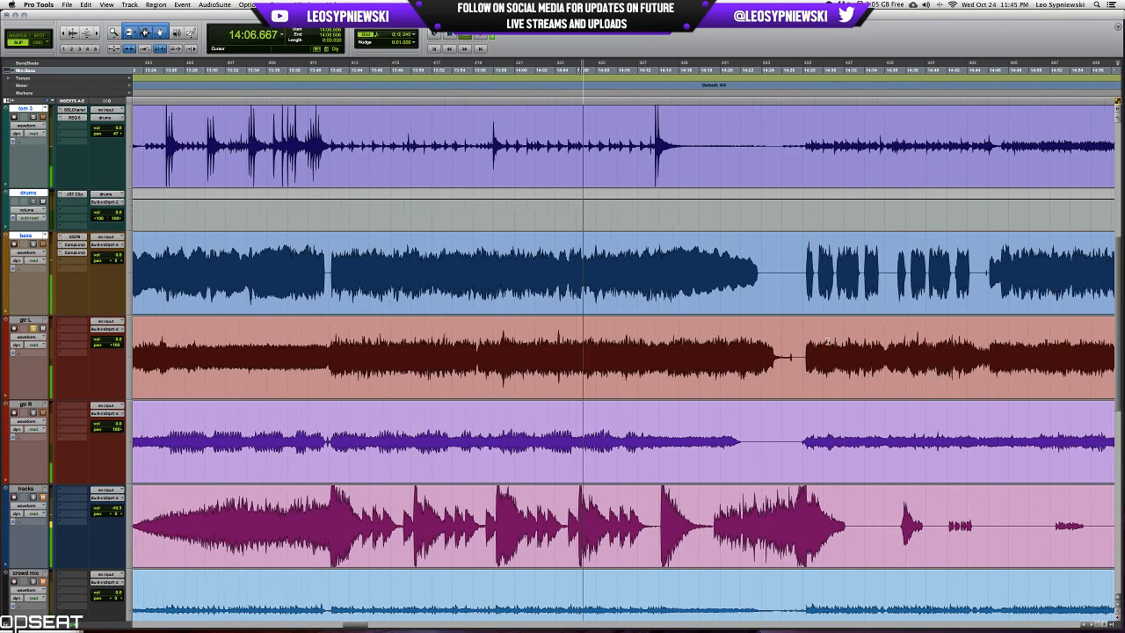
pyautogui.click(833, 342)
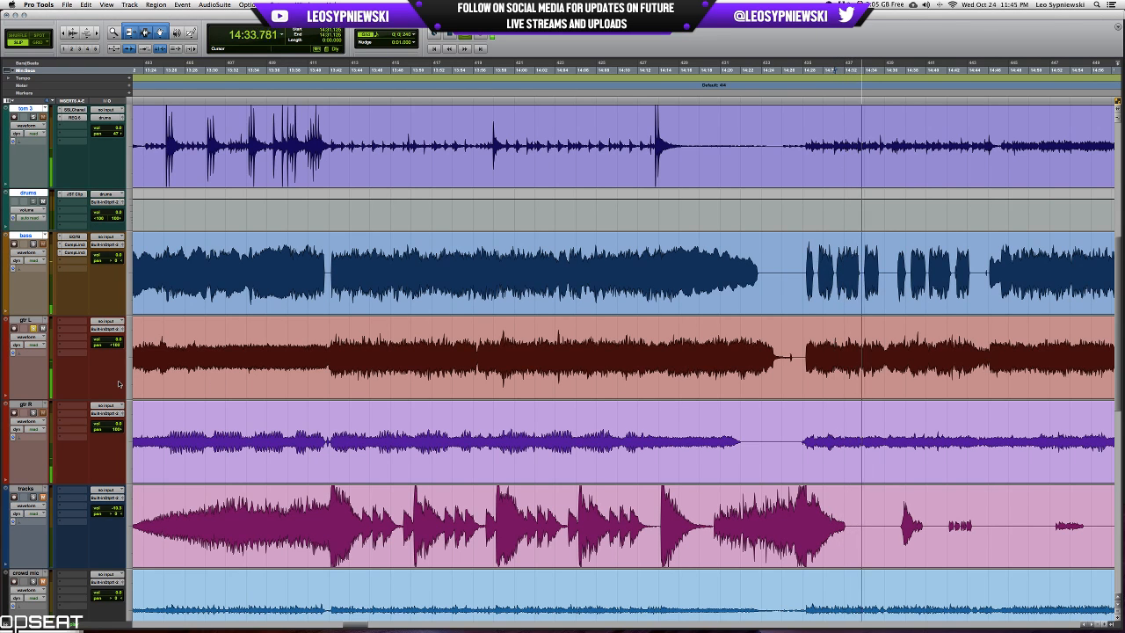
pyautogui.hscroll(5, 119, 383)
pyautogui.press('space')
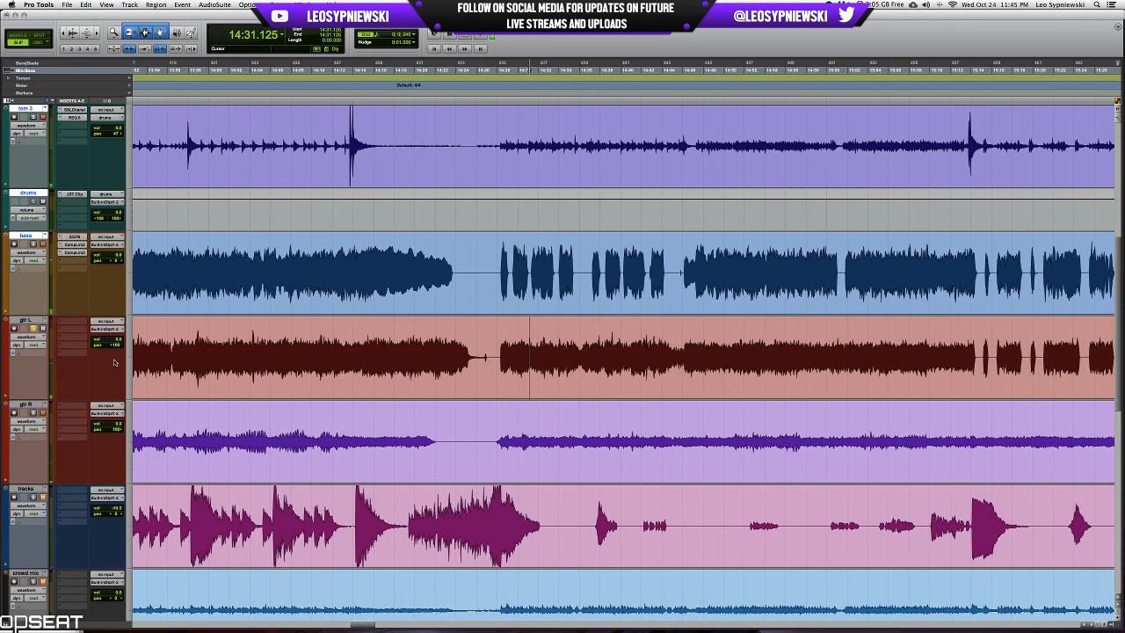
pyautogui.hscroll(-10, 439, 395)
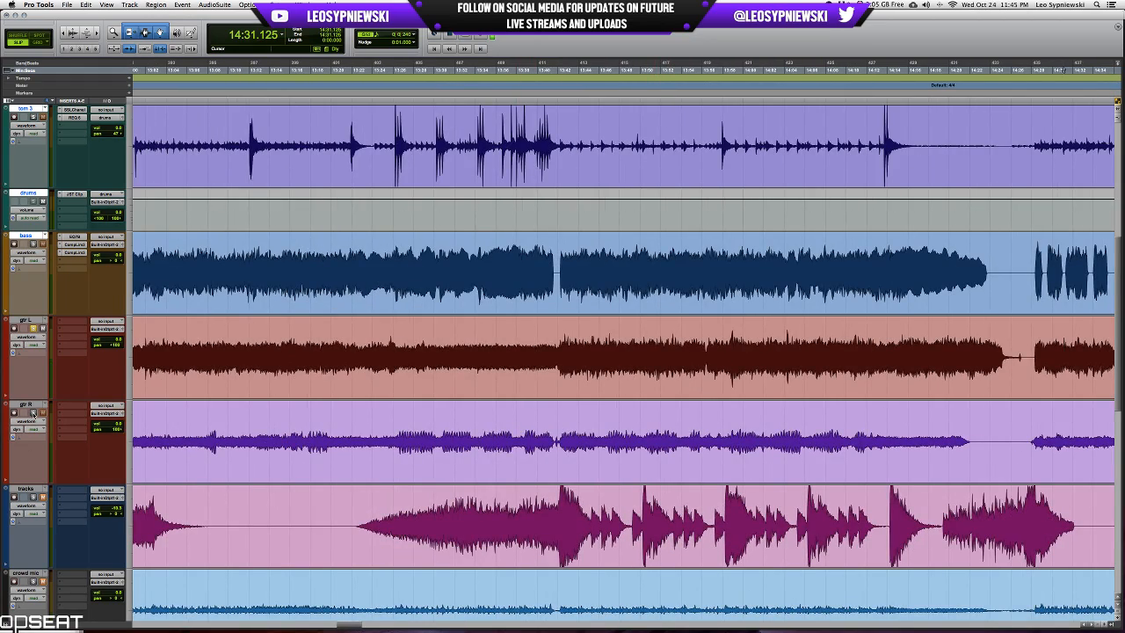
# Select the gtr R section between 5:46.154 and 15:34.400.
pyautogui.press('r')
pyautogui.press('r')
pyautogui.press('r')
pyautogui.press('r')
pyautogui.doubleClick(451, 425)
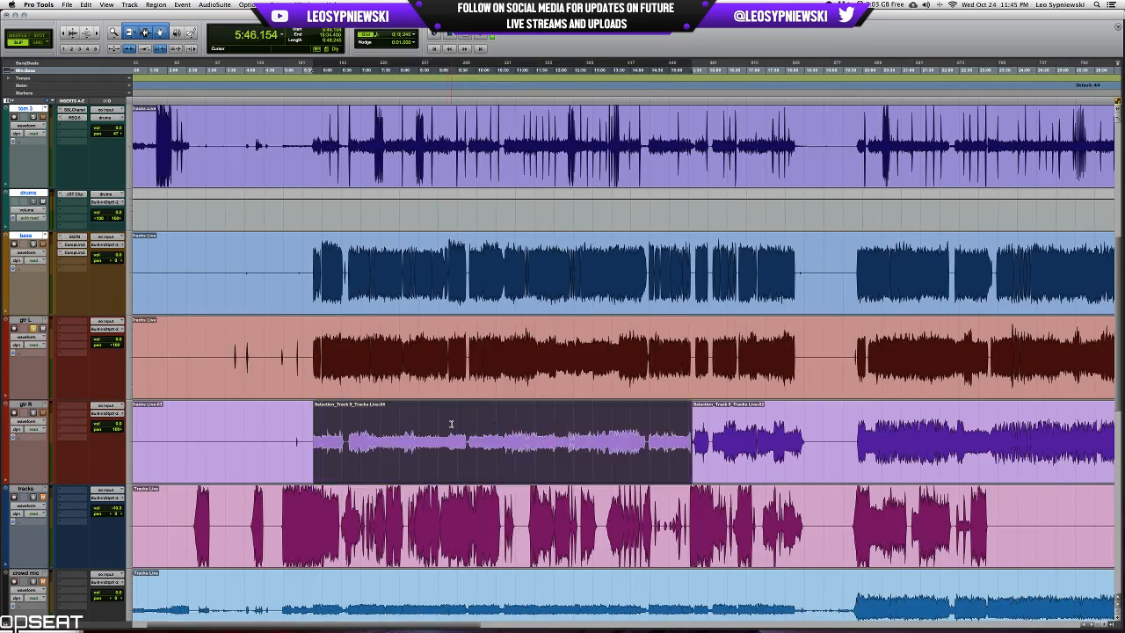
# Set the height of all tracks to medium.
pyautogui.scroll(4, 32, 329)
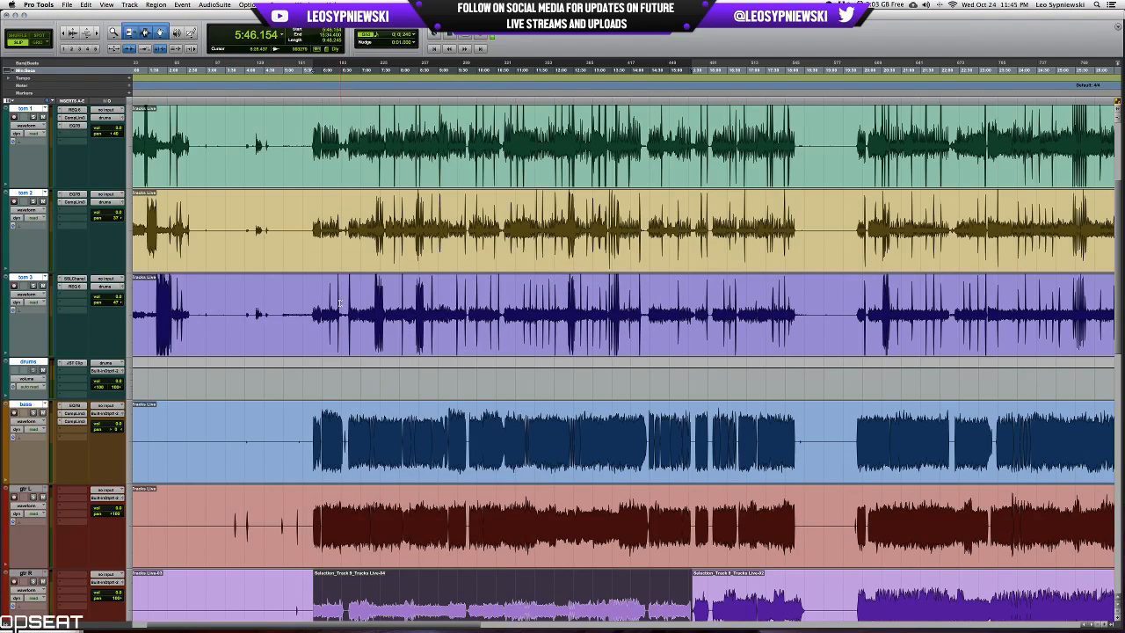
pyautogui.scroll(-10, 340, 304)
pyautogui.scroll(2, 340, 304)
pyautogui.click(127, 204)
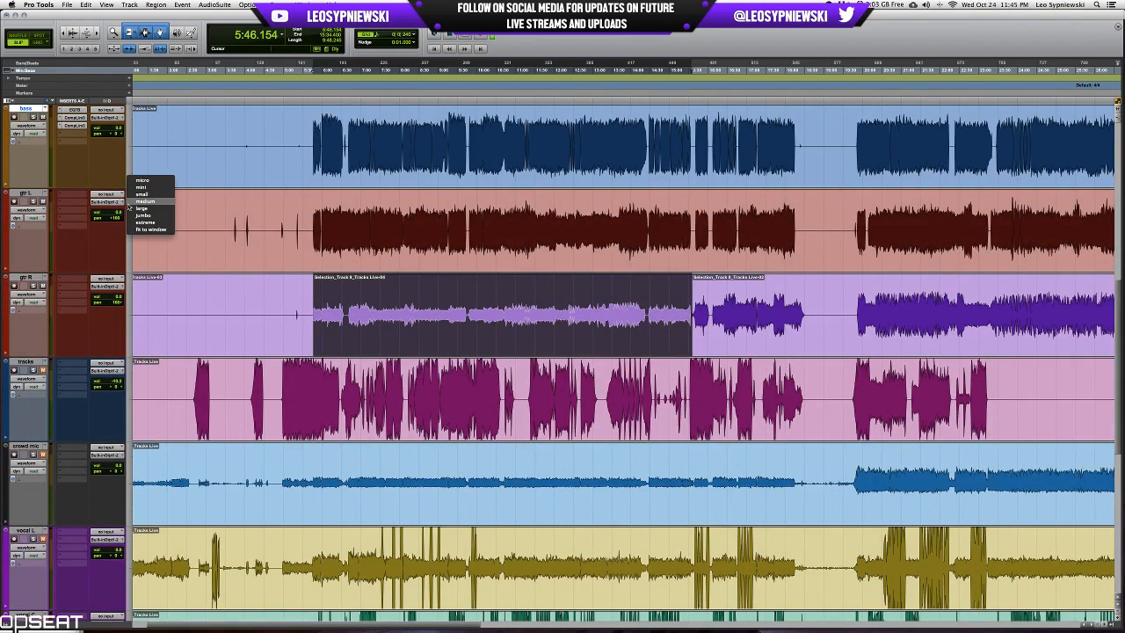
pyautogui.click(138, 203)
# Process the selected quieter section of gtr R with the AudioSuite Gain effect.
pyautogui.click(214, 5)
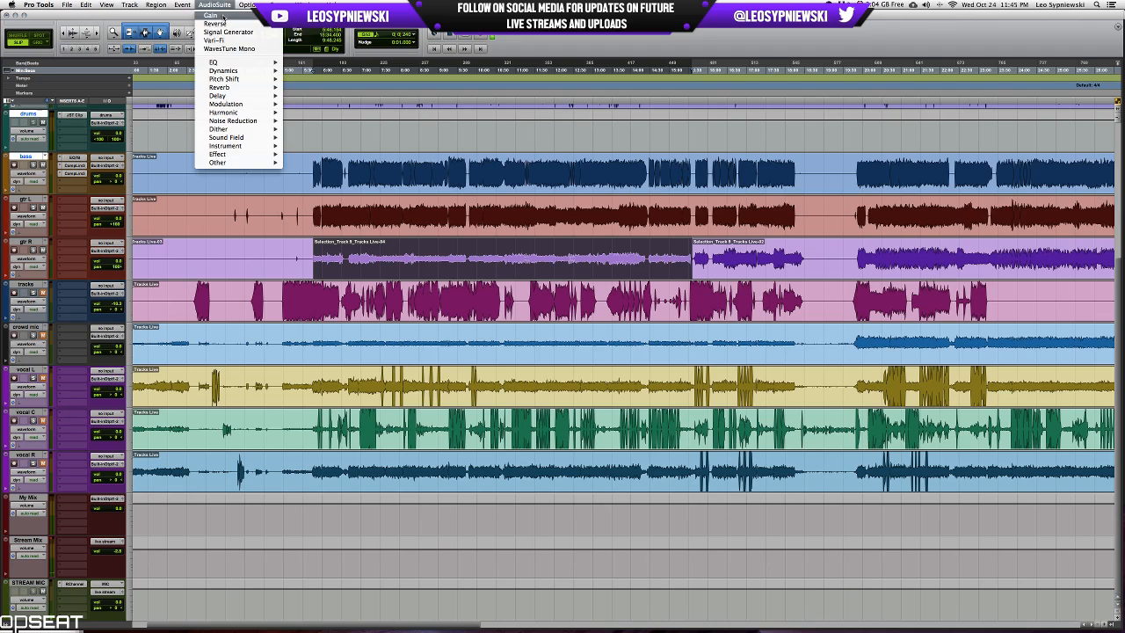
pyautogui.click(211, 16)
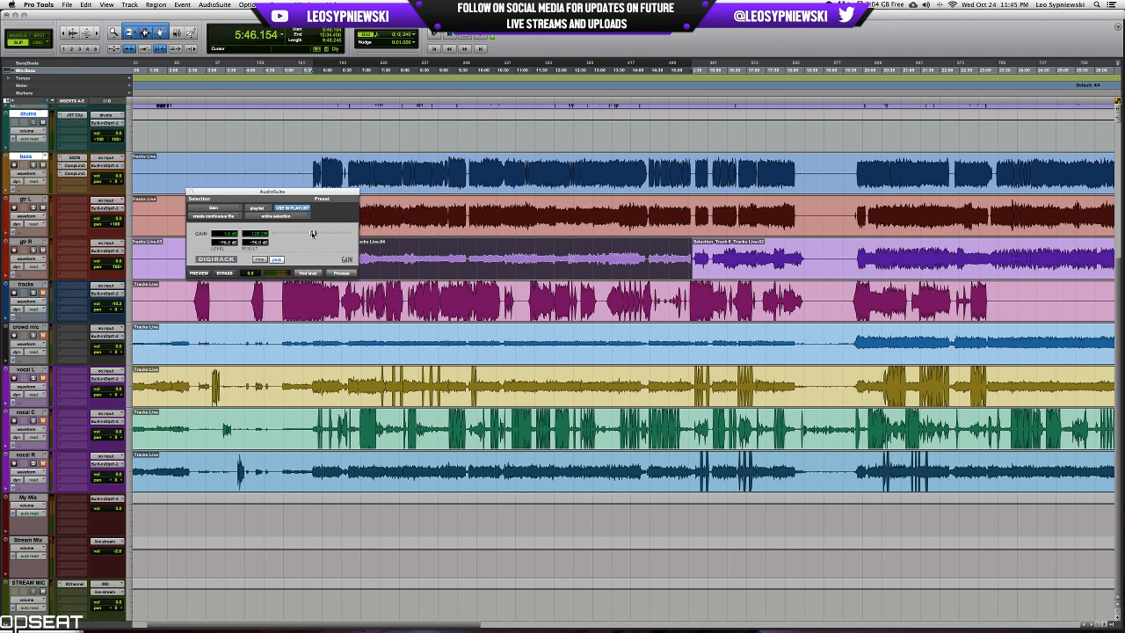
pyautogui.press('t')
pyautogui.press('t')
pyautogui.press('t')
pyautogui.press('t')
pyautogui.press('t')
pyautogui.press('t')
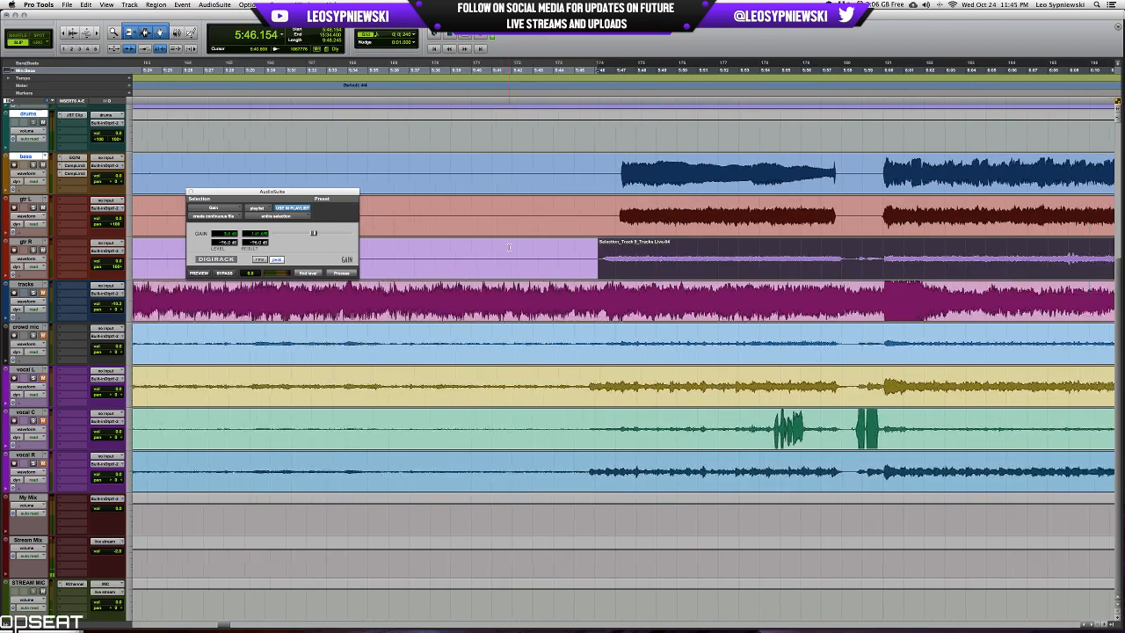
pyautogui.hscroll(5, 508, 247)
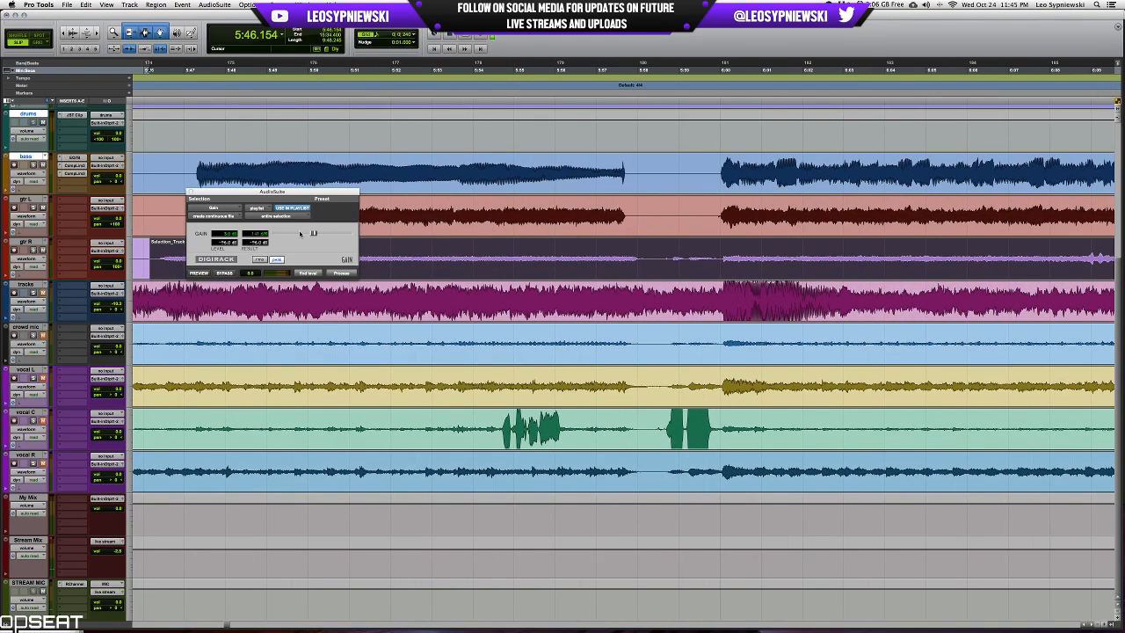
pyautogui.click(342, 273)
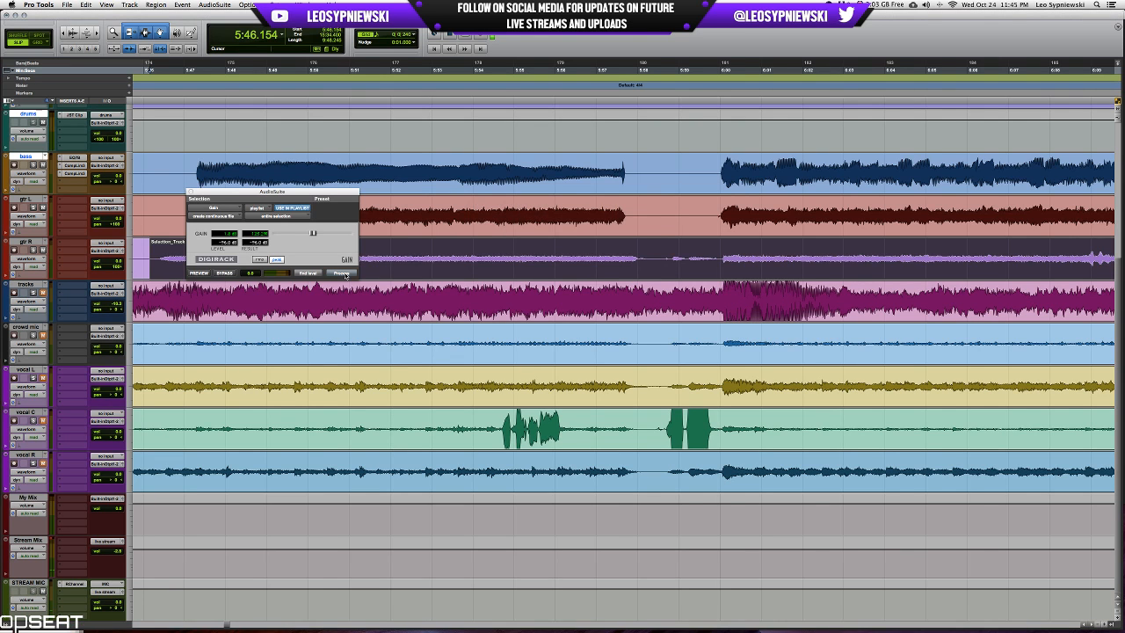
pyautogui.click(342, 273)
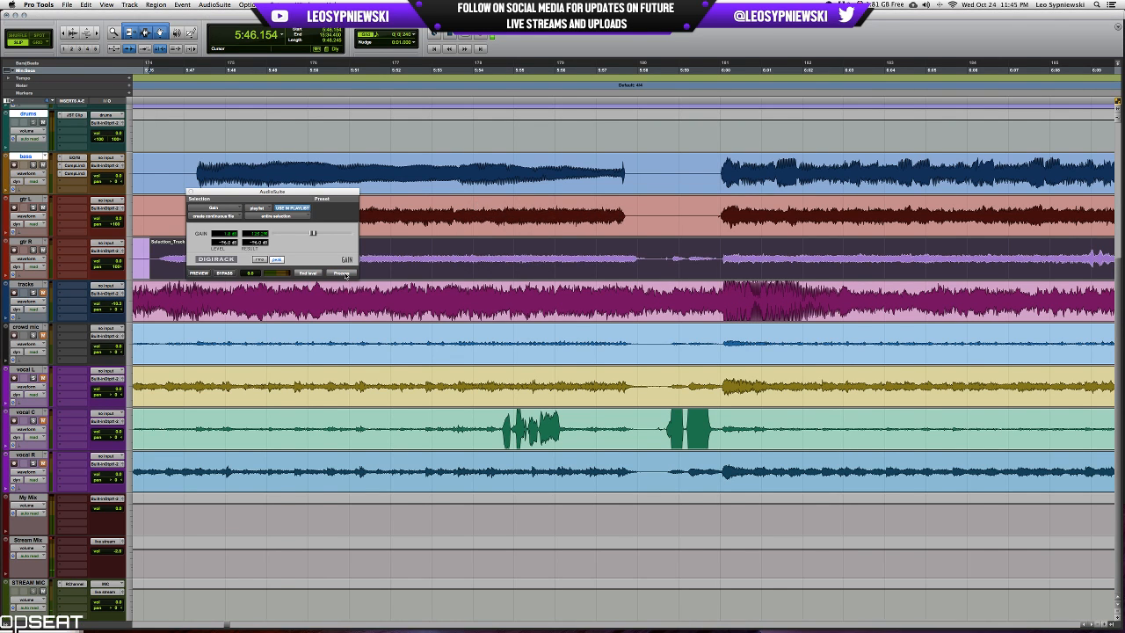
# Examine the processed gtr R waveform through to the end of the section near 15:34.
pyautogui.press('r')
pyautogui.press('r')
pyautogui.hscroll(12, 571, 249)
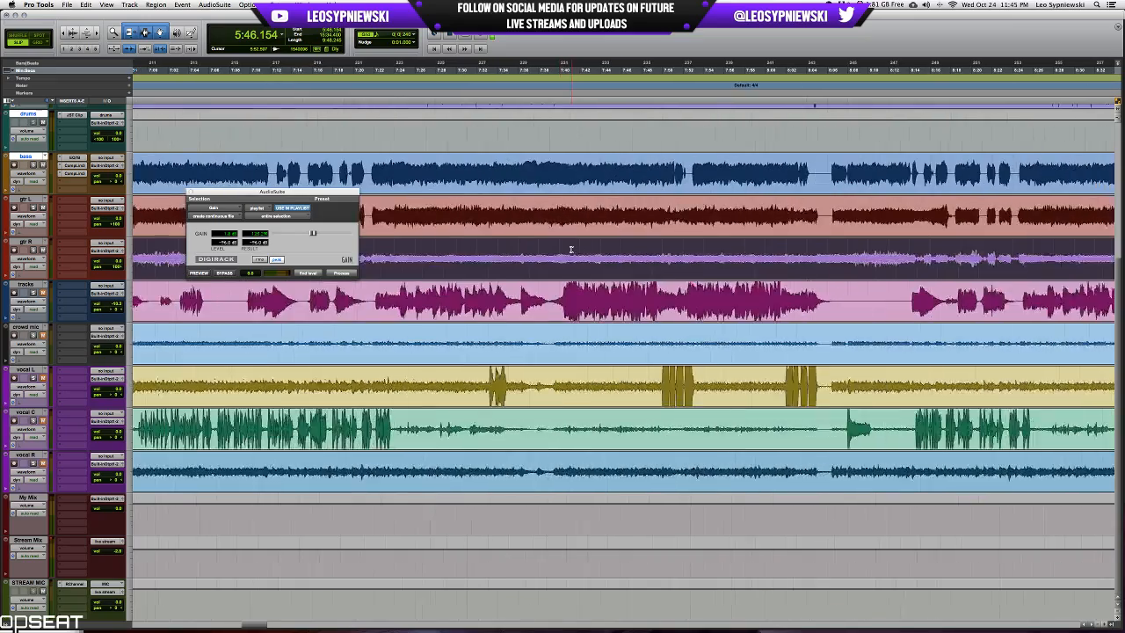
pyautogui.hscroll(20, 570, 249)
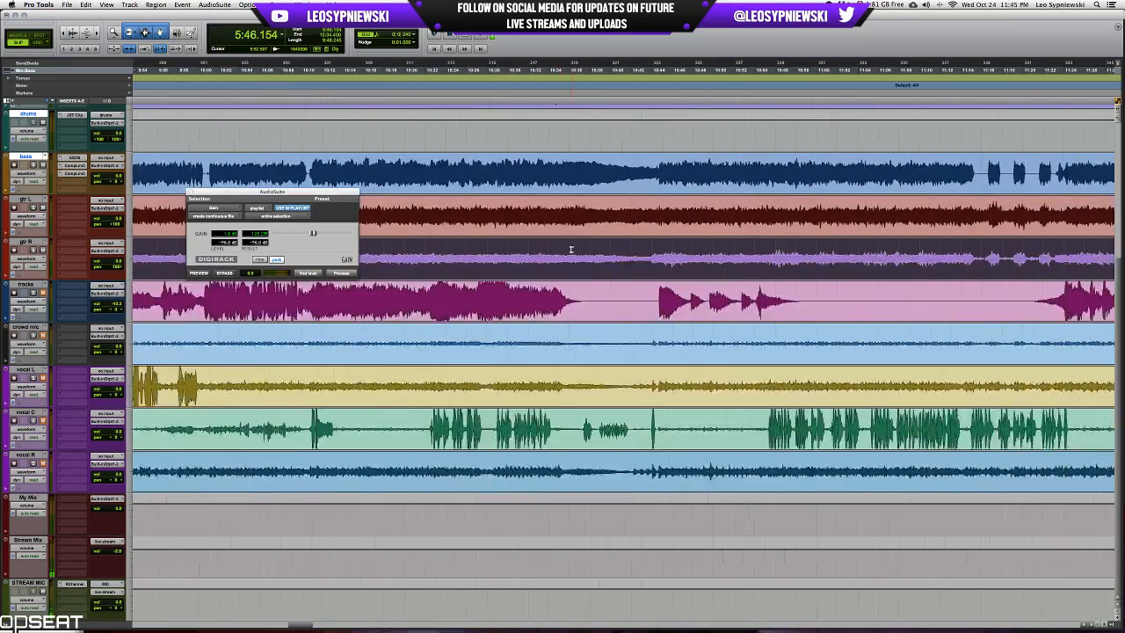
pyautogui.hscroll(20, 571, 249)
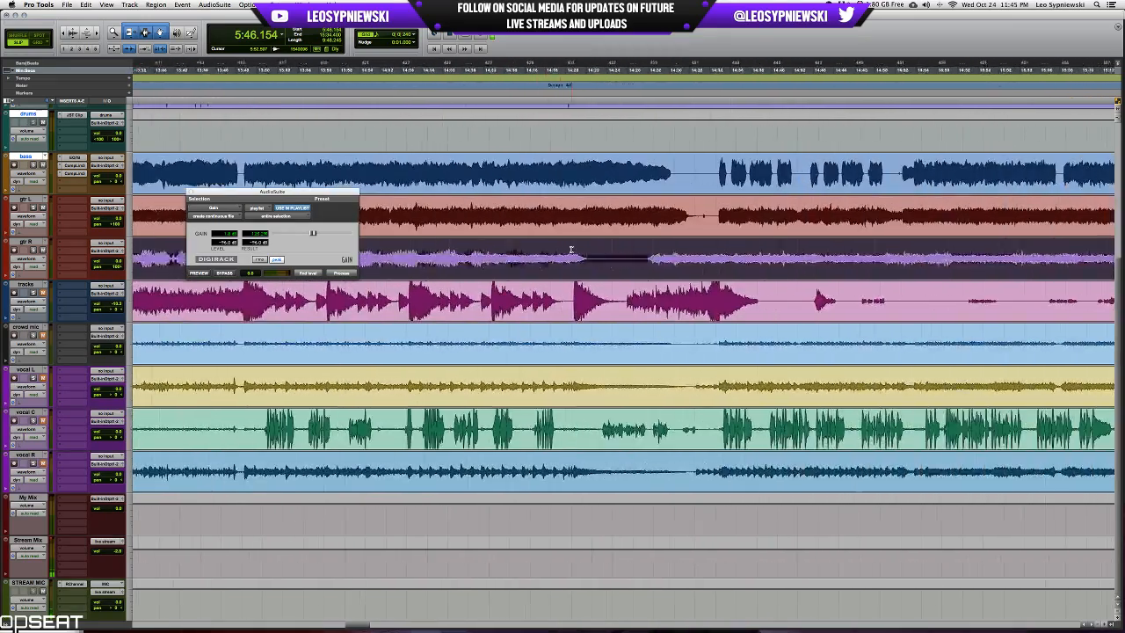
pyautogui.hscroll(10, 570, 249)
pyautogui.press('r')
pyautogui.press('r')
pyautogui.press('r')
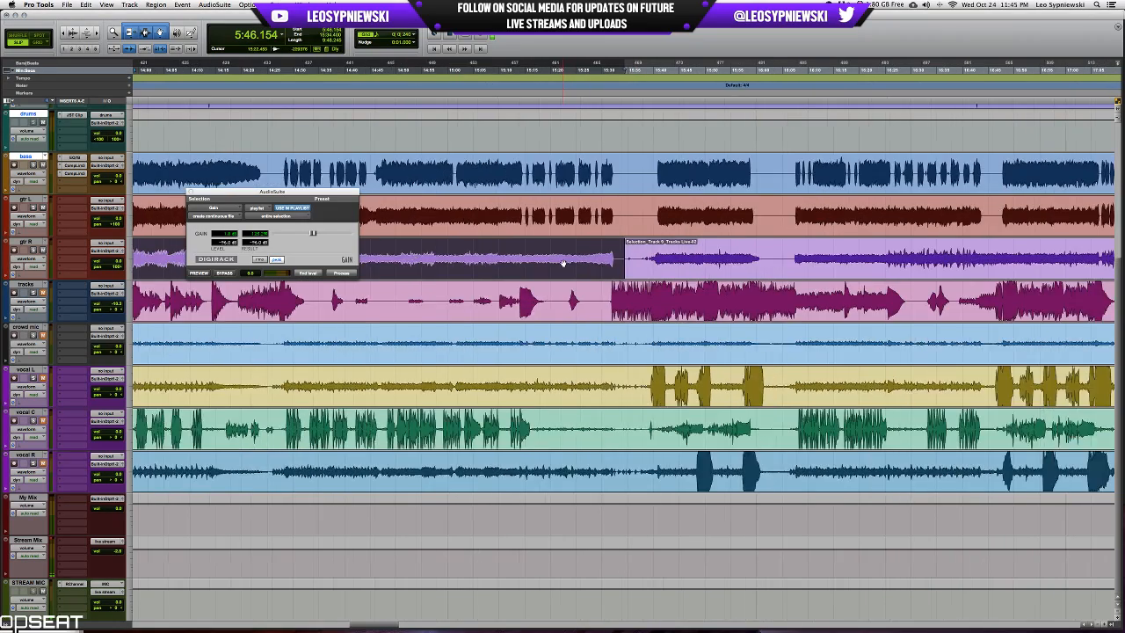
# Close the AudioSuite Gain window to uncover the processed gtr R section.
pyautogui.press('r')
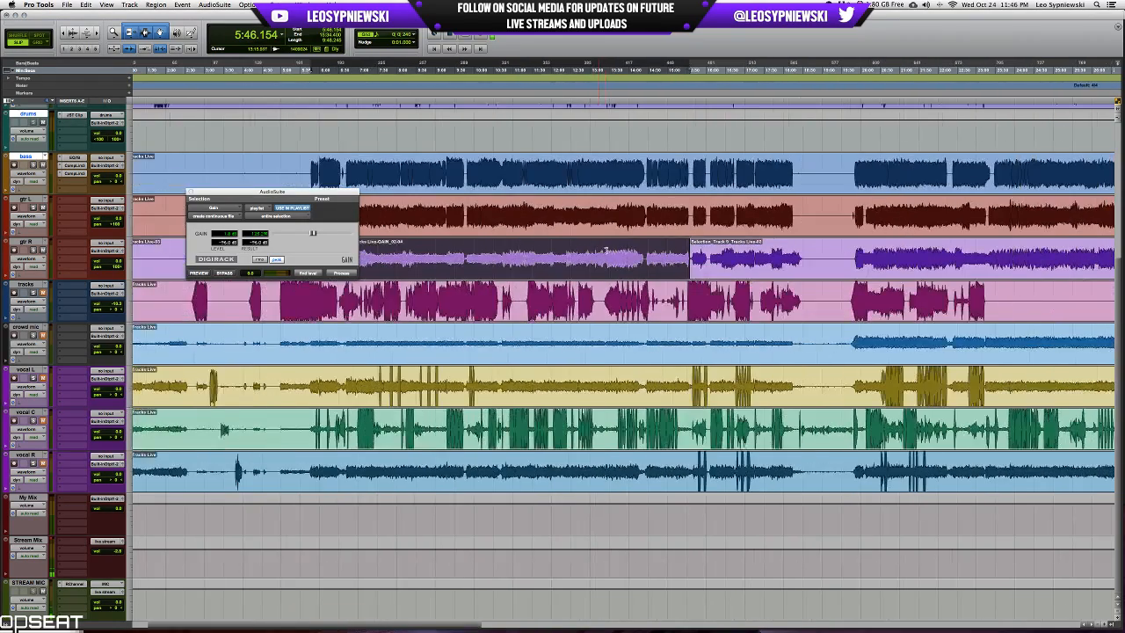
pyautogui.click(190, 193)
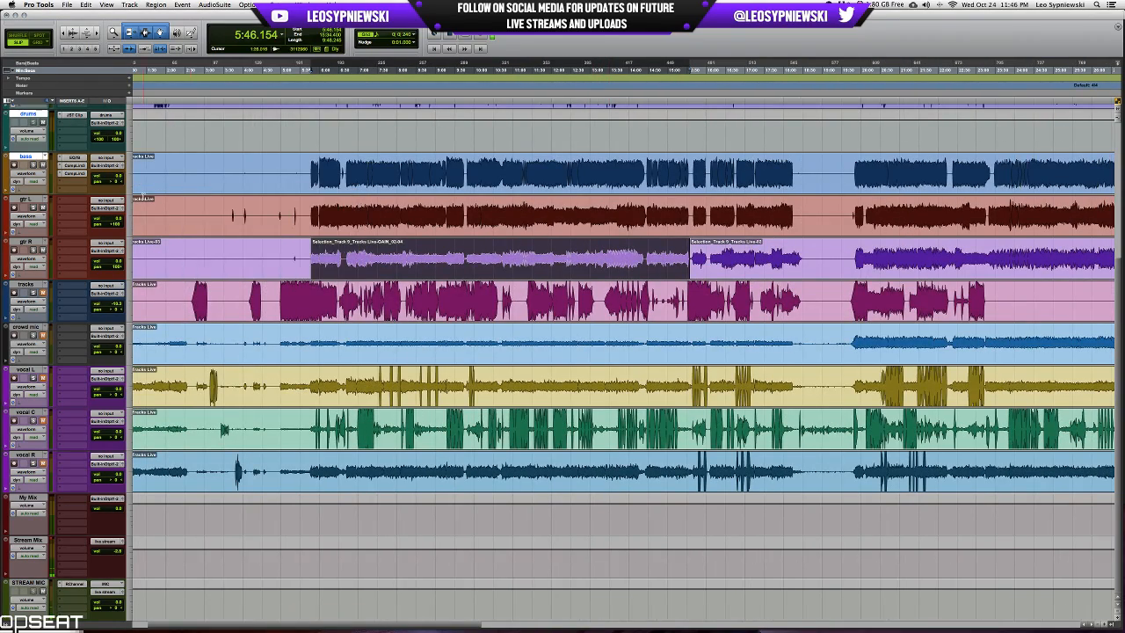
pyautogui.hscroll(3, 142, 195)
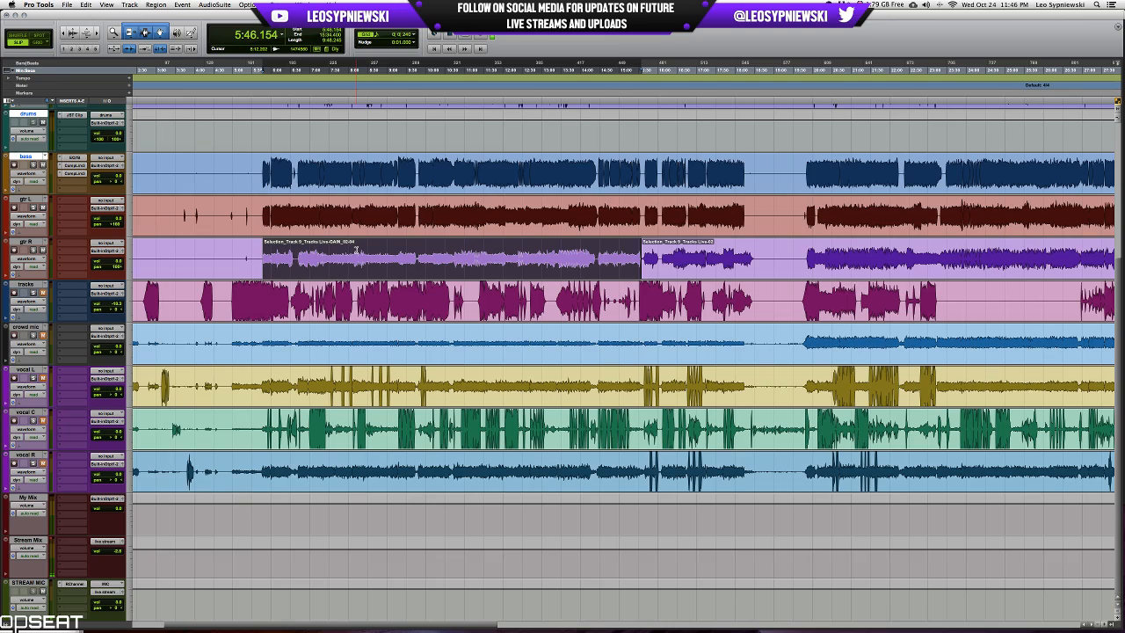
# Examine the gtr R waveform from the start of the processed section through to the end of the recording.
pyautogui.press('t')
pyautogui.press('t')
pyautogui.press('t')
pyautogui.press('t')
pyautogui.press('t')
pyautogui.press('t')
pyautogui.press('t')
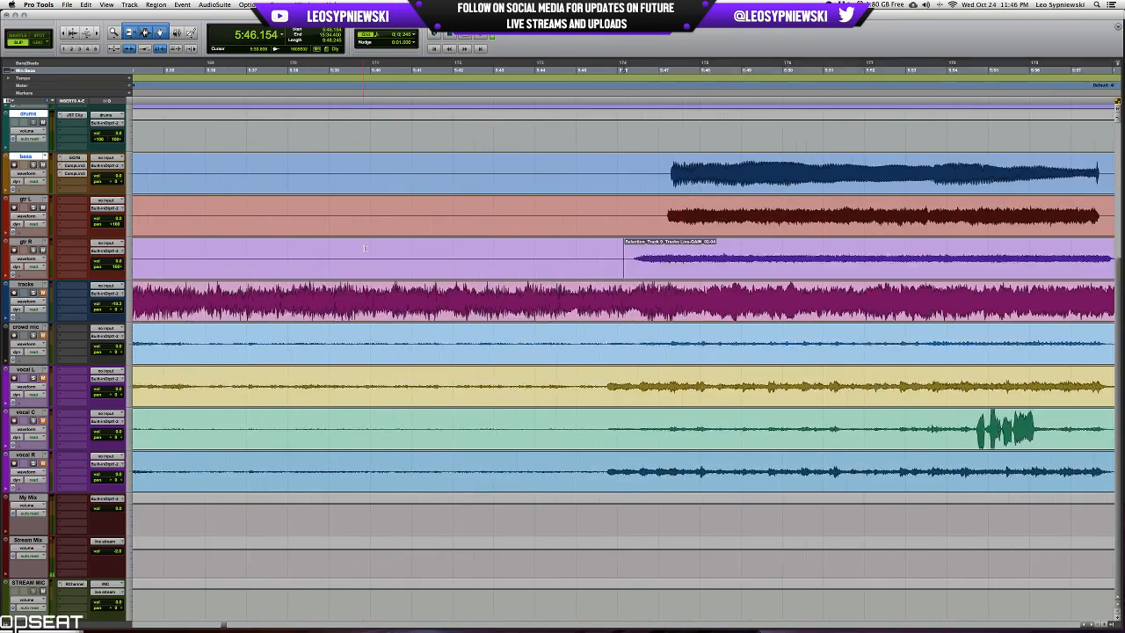
pyautogui.press('r')
pyautogui.press('r')
pyautogui.press('r')
pyautogui.press('r')
pyautogui.press('r')
pyautogui.press('r')
pyautogui.press('r')
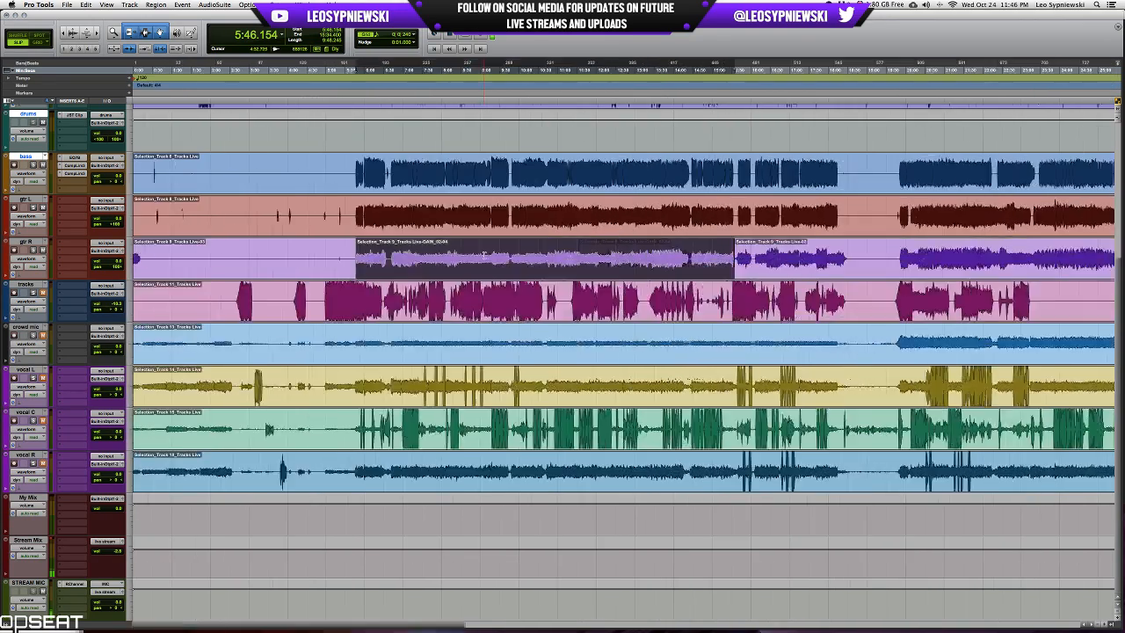
pyautogui.press('r')
pyautogui.press('r')
pyautogui.press('r')
pyautogui.press('r')
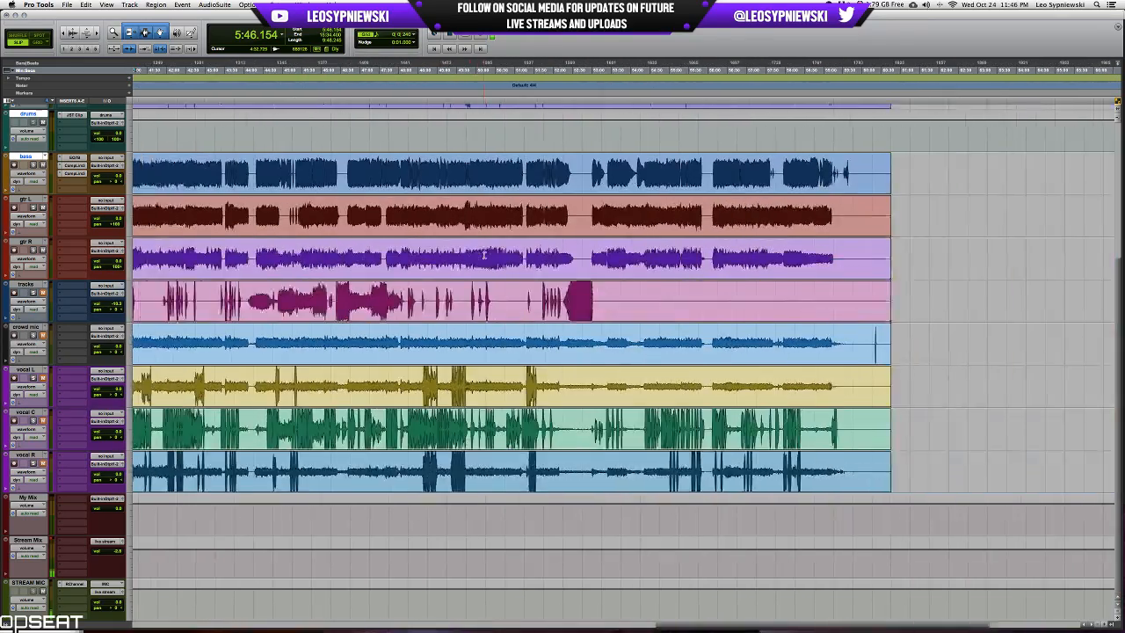
pyautogui.hscroll(-8, 483, 256)
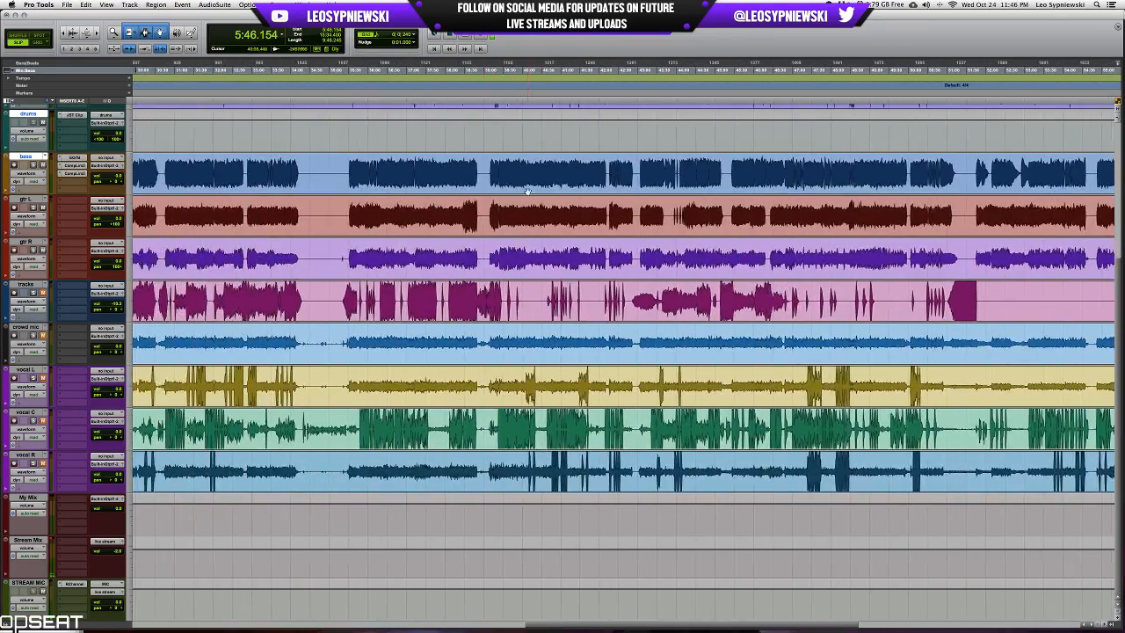
# Solo gtr L and gtr R and listen to the passage from 39:51.125.
pyautogui.click(519, 201)
pyautogui.press('t')
pyautogui.press('t')
pyautogui.press('t')
pyautogui.press('t')
pyautogui.press('t')
pyautogui.press('t')
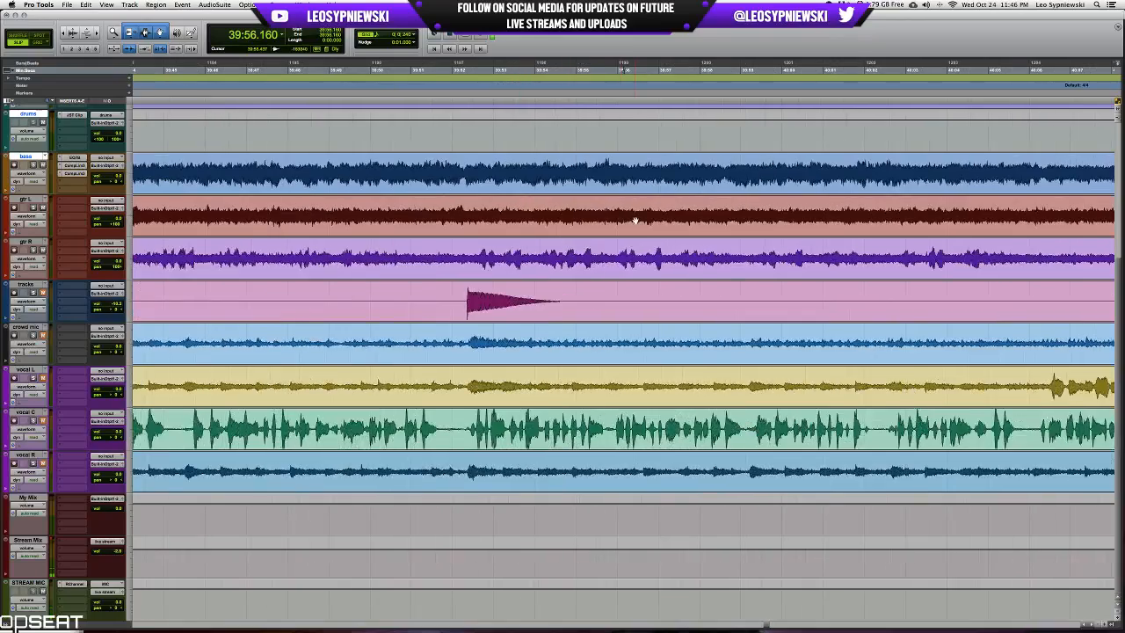
pyautogui.scroll(5, 634, 220)
pyautogui.hscroll(1, 525, 414)
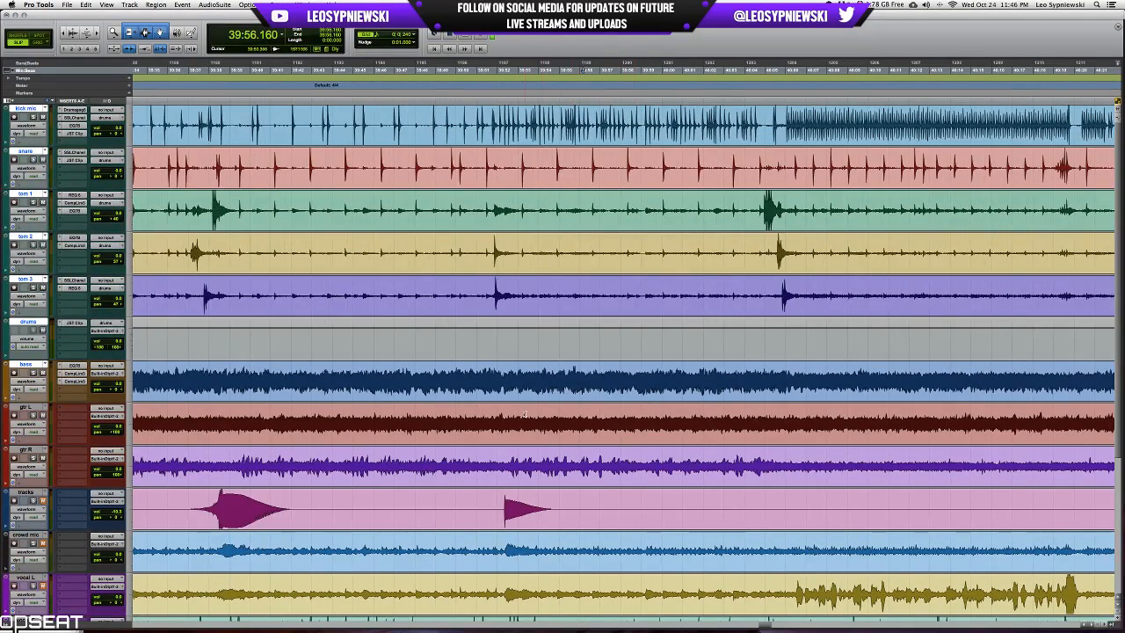
pyautogui.click(479, 376)
pyautogui.press('space')
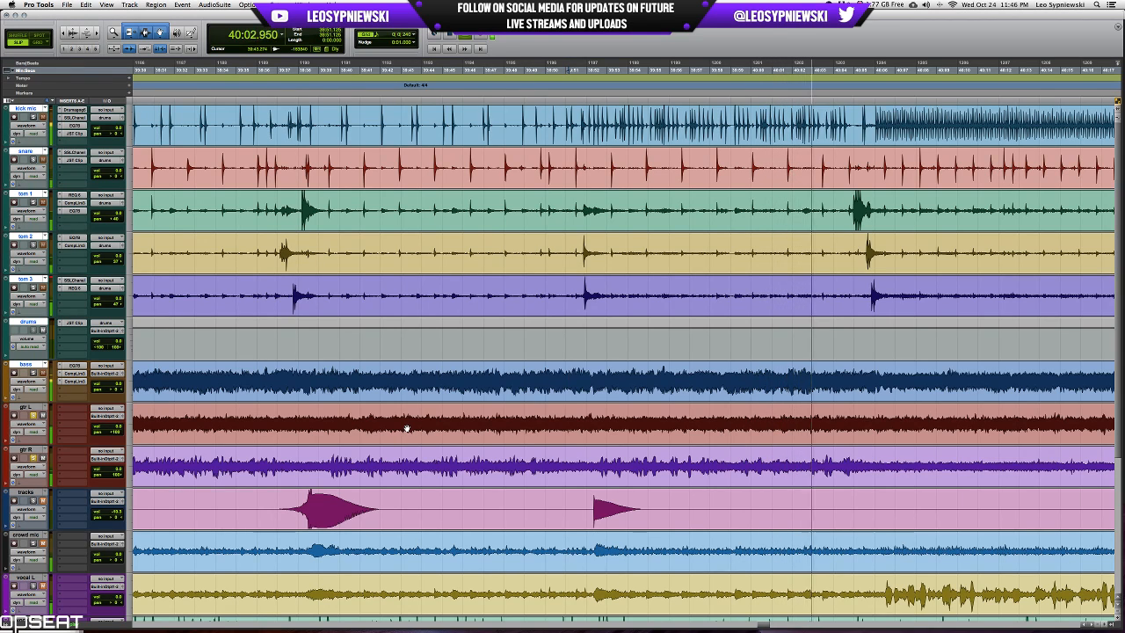
pyautogui.hscroll(5, 407, 428)
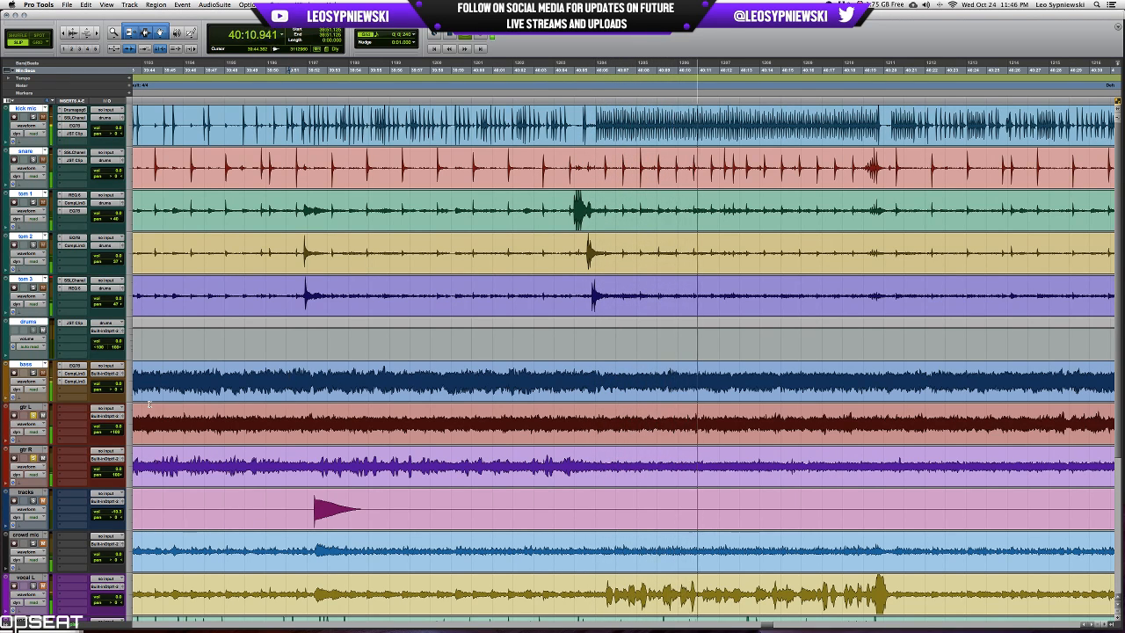
pyautogui.press('space')
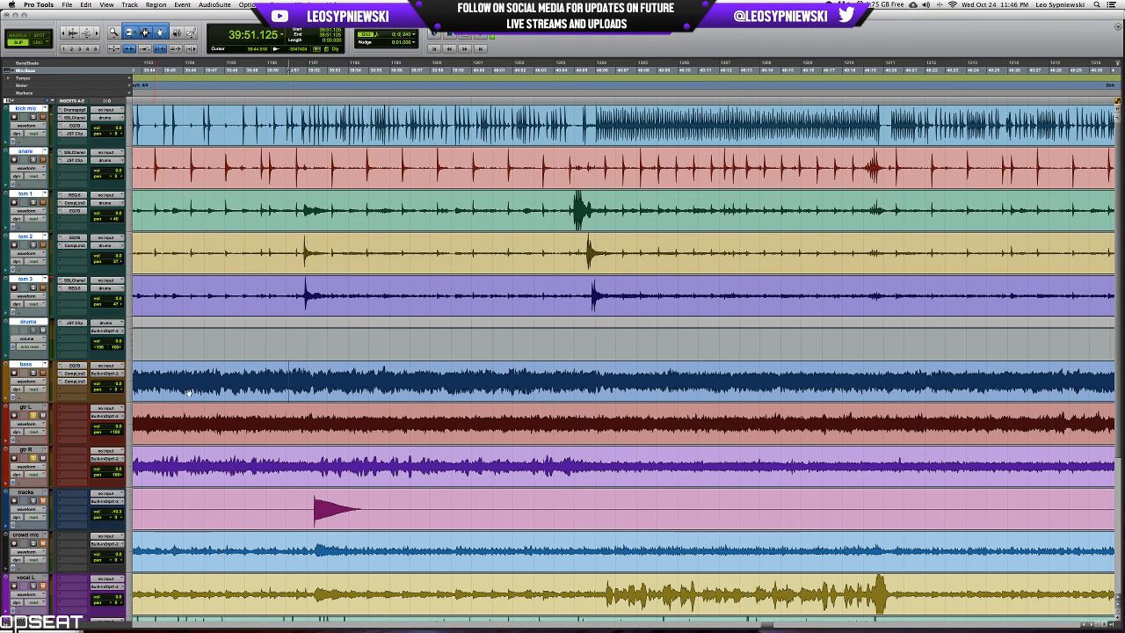
# Solo the bass with the guitars, replay from 39:51.125 and open the compressor in the bass track's third insert.
pyautogui.scroll(-5, 446, 430)
pyautogui.scroll(5, 446, 431)
pyautogui.press('space')
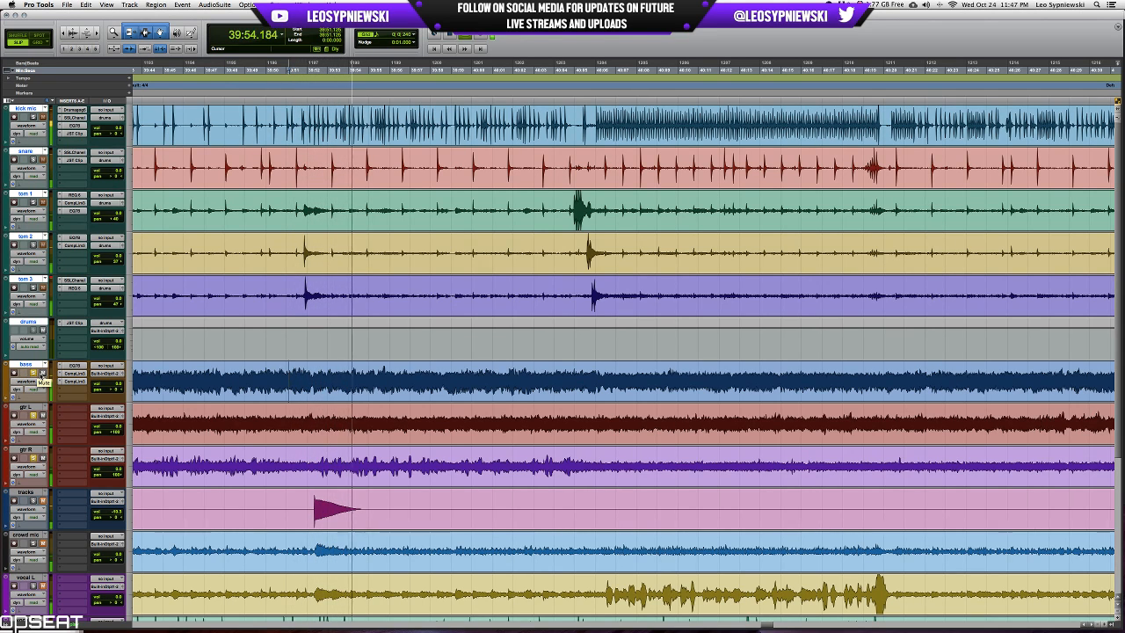
pyautogui.click(81, 382)
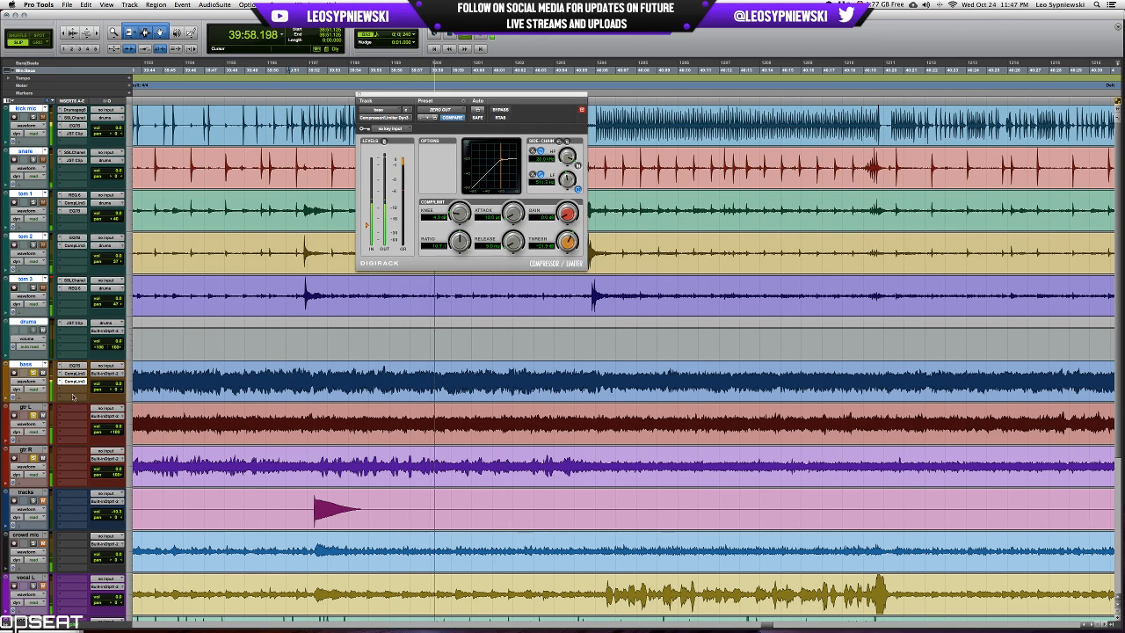
# Insert an L1 limiter in the bass track's fourth insert slot, with its threshold and output ceiling lowered, and close its window.
pyautogui.click(73, 390)
pyautogui.moveTo(87, 425)
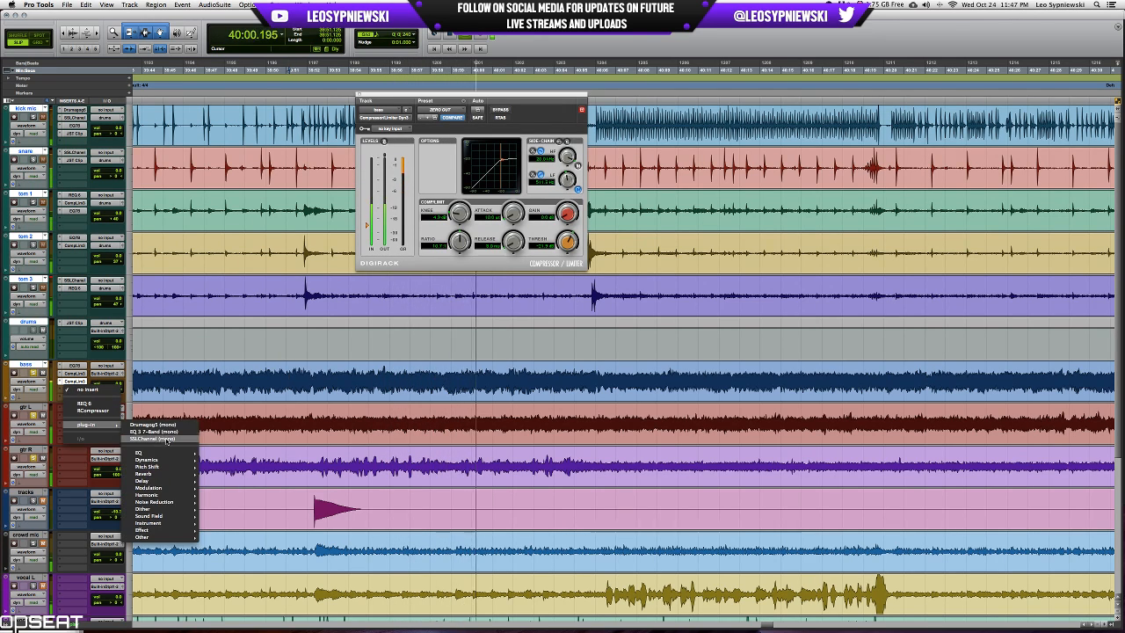
pyautogui.moveTo(167, 460)
pyautogui.click(235, 441)
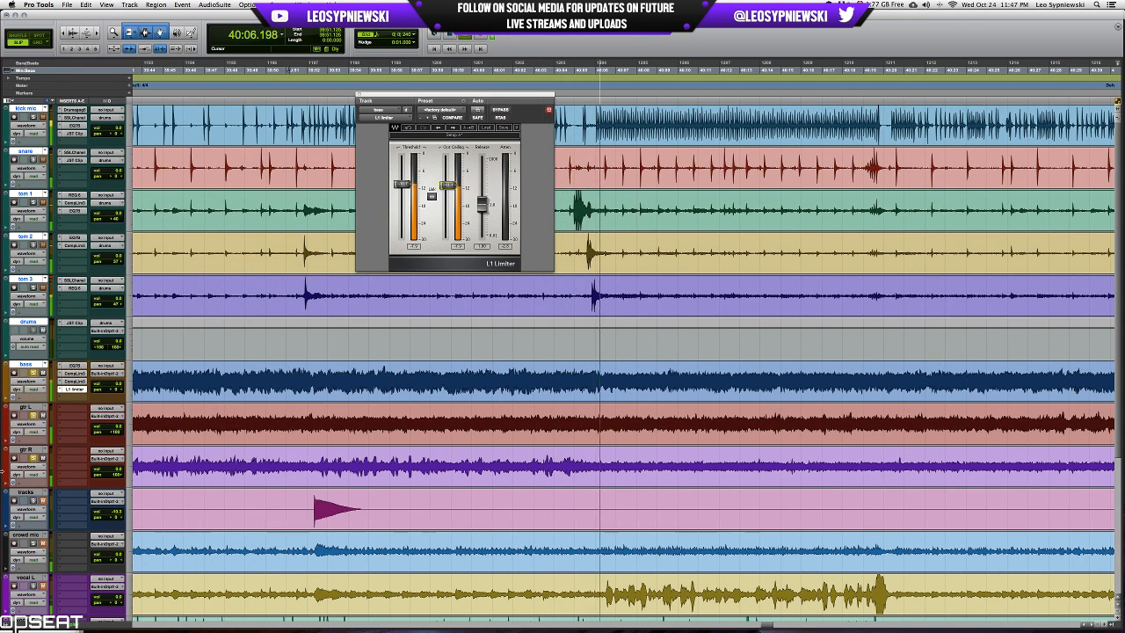
pyautogui.press('space')
pyautogui.click(75, 389)
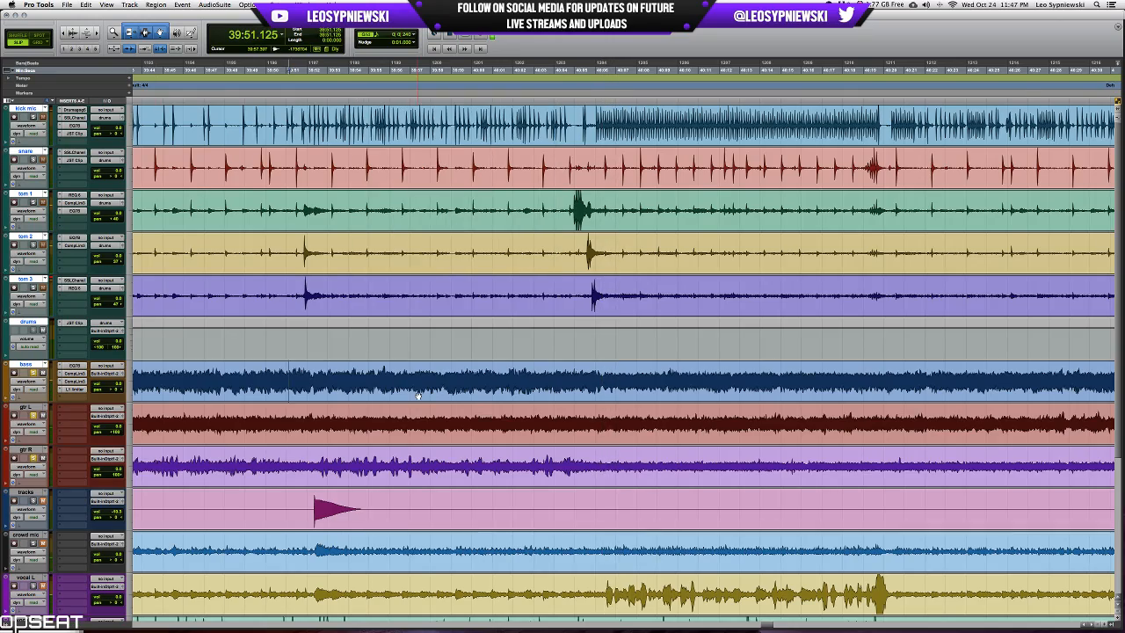
# Play the passage from 39:24.626 and take the bass out of solo.
pyautogui.hscroll(3, 418, 396)
pyautogui.hscroll(-4, 422, 394)
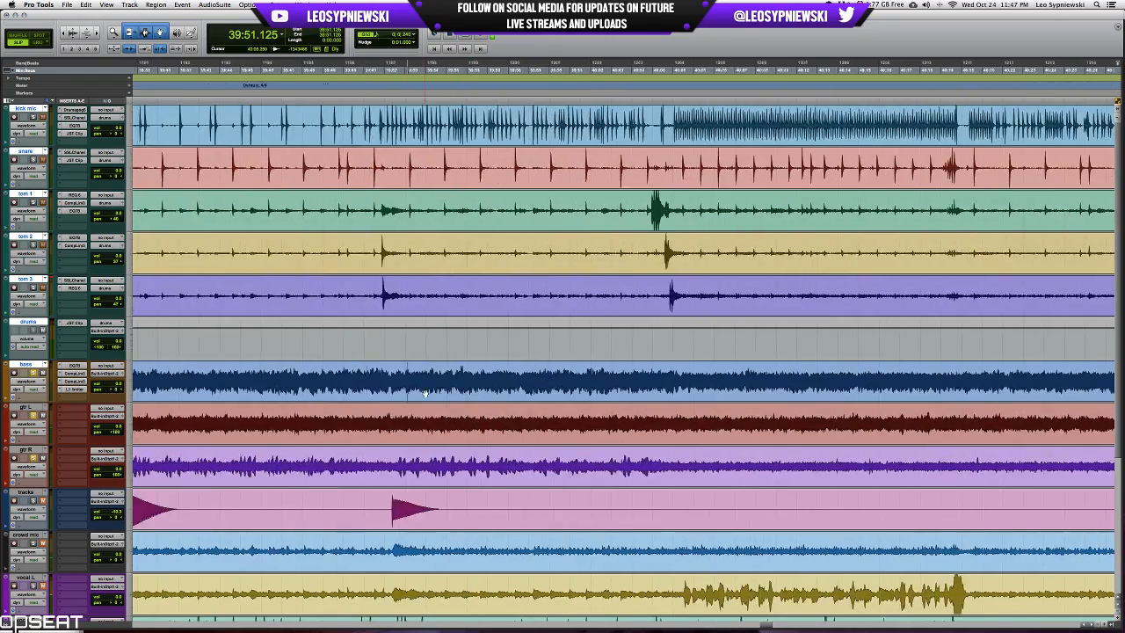
pyautogui.hscroll(-5, 425, 394)
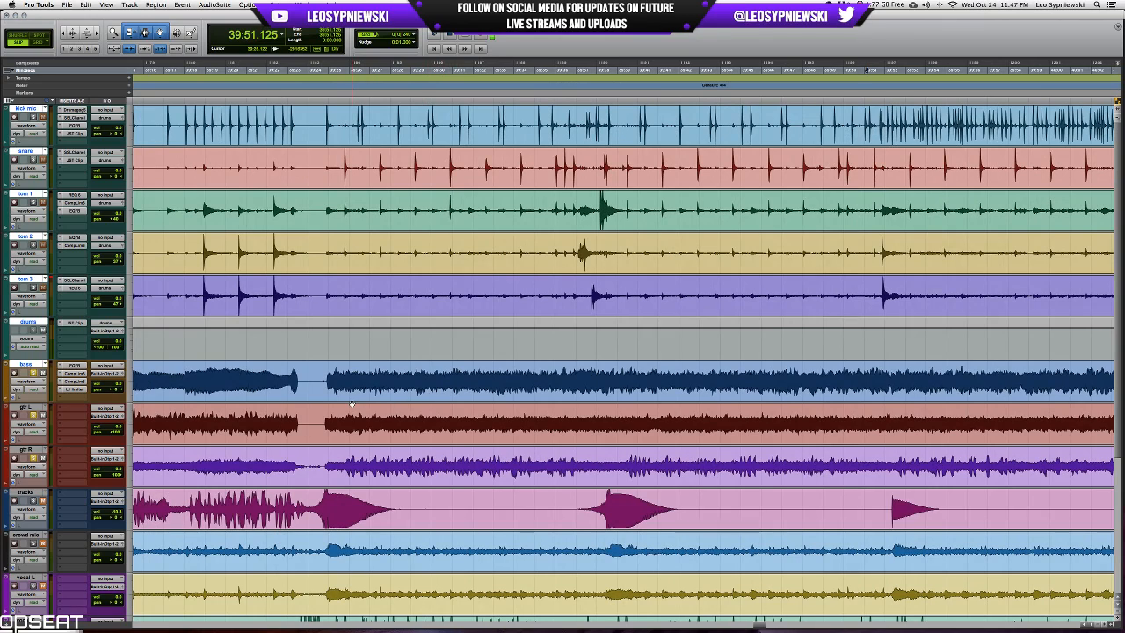
pyautogui.click(325, 413)
pyautogui.press('space')
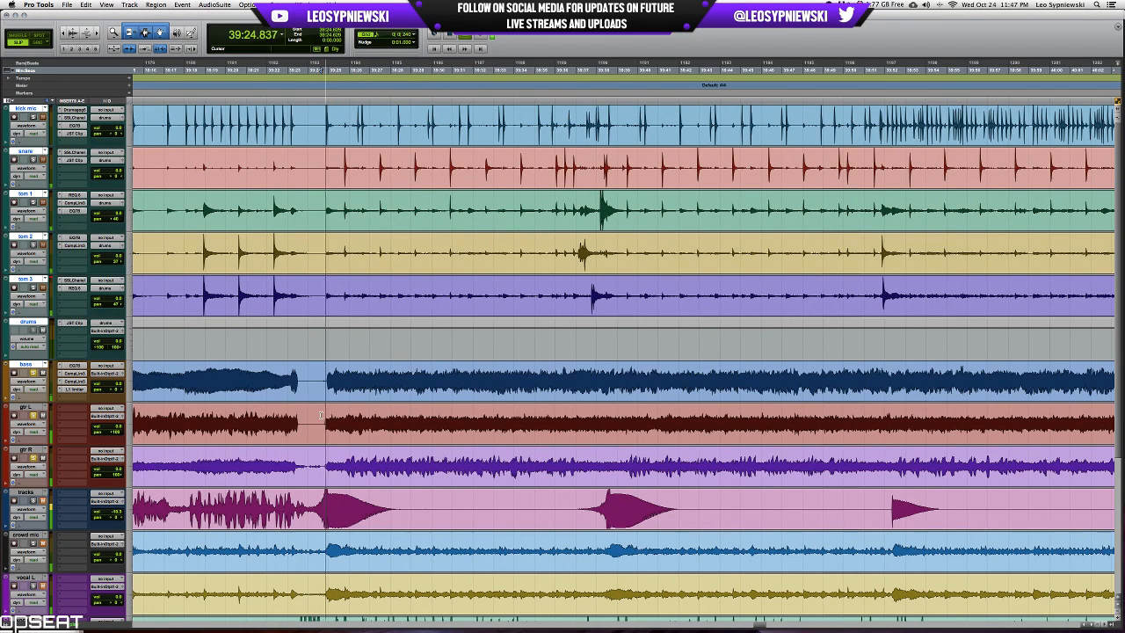
pyautogui.hscroll(-3, 322, 414)
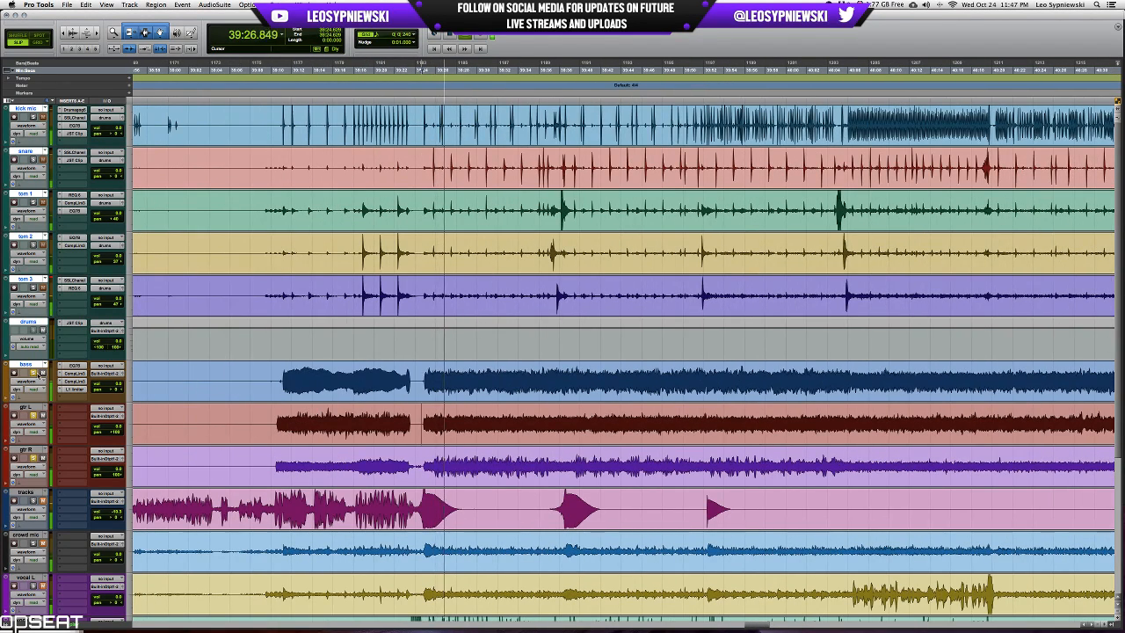
pyautogui.press('r')
pyautogui.press('r')
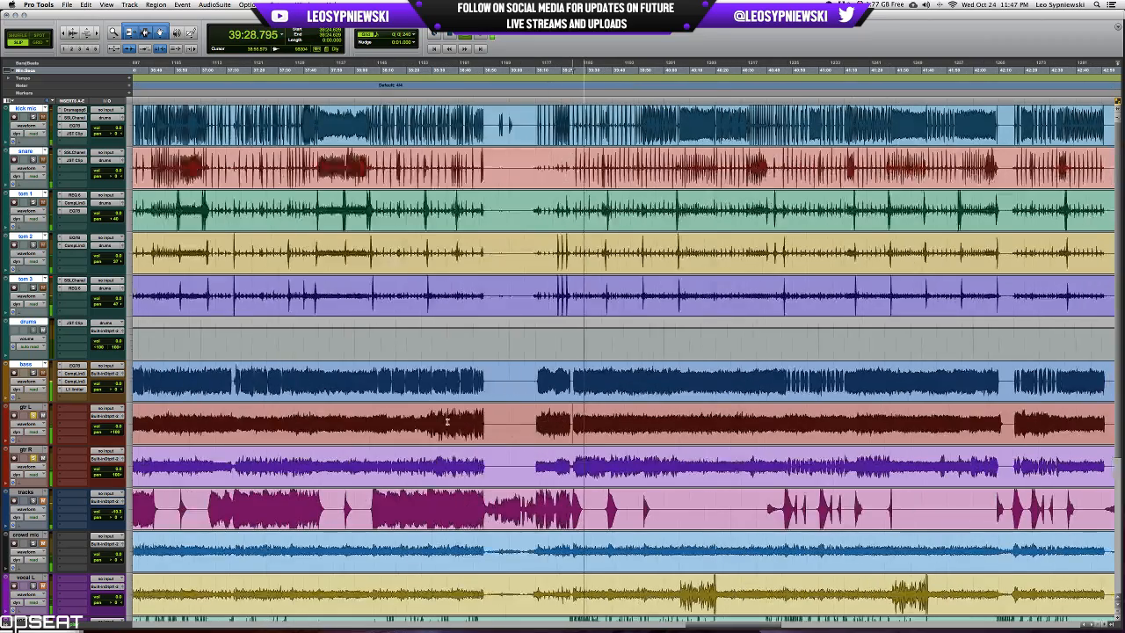
# Listen to the soloed guitars from 38:28.949, where the gtr L waveform gets larger.
pyautogui.press('space')
pyautogui.press('space')
pyautogui.press('t')
pyautogui.press('t')
pyautogui.press('t')
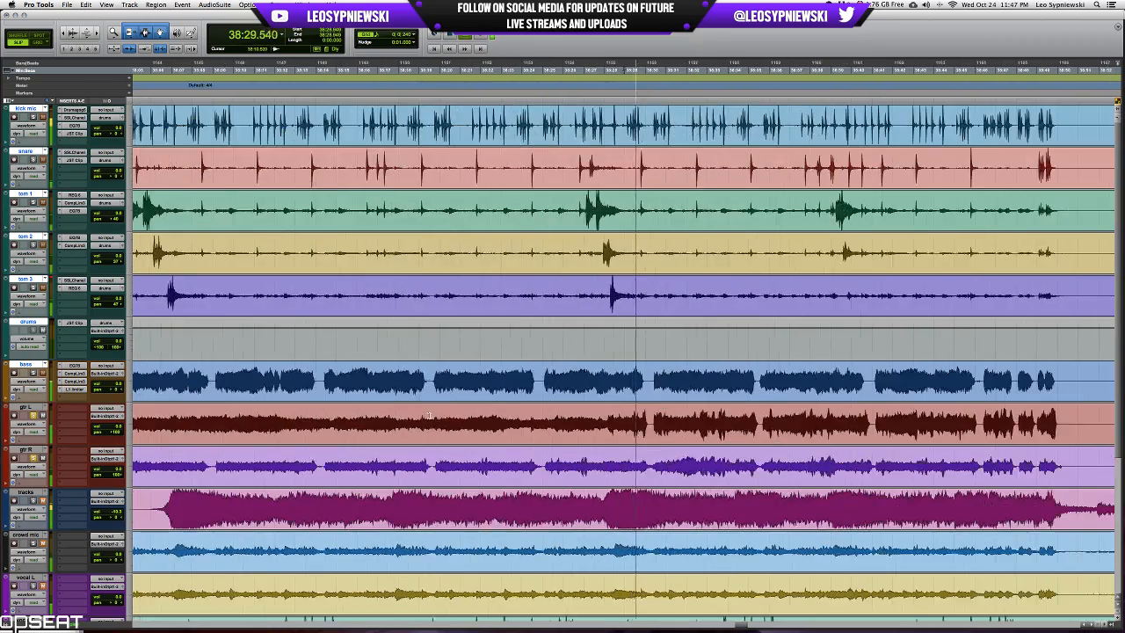
pyautogui.hscroll(3, 461, 417)
pyautogui.press('r')
pyautogui.press('r')
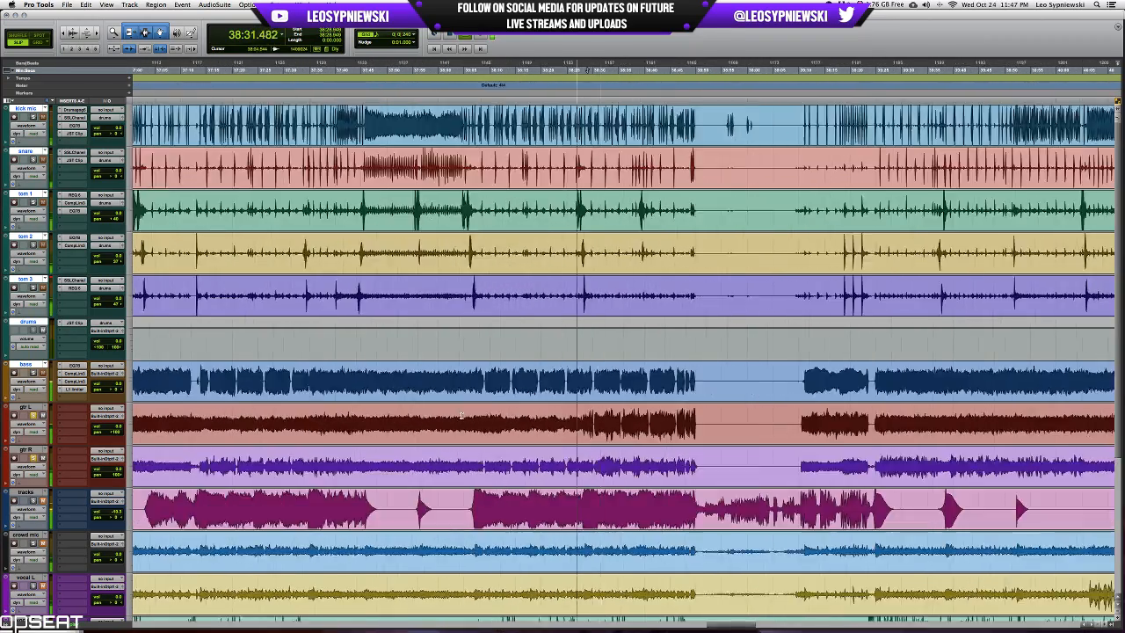
pyautogui.press('space')
# Place the edit cursor on gtr L at 41:10.144 and save the session.
pyautogui.hscroll(5, 481, 416)
pyautogui.hscroll(4, 481, 416)
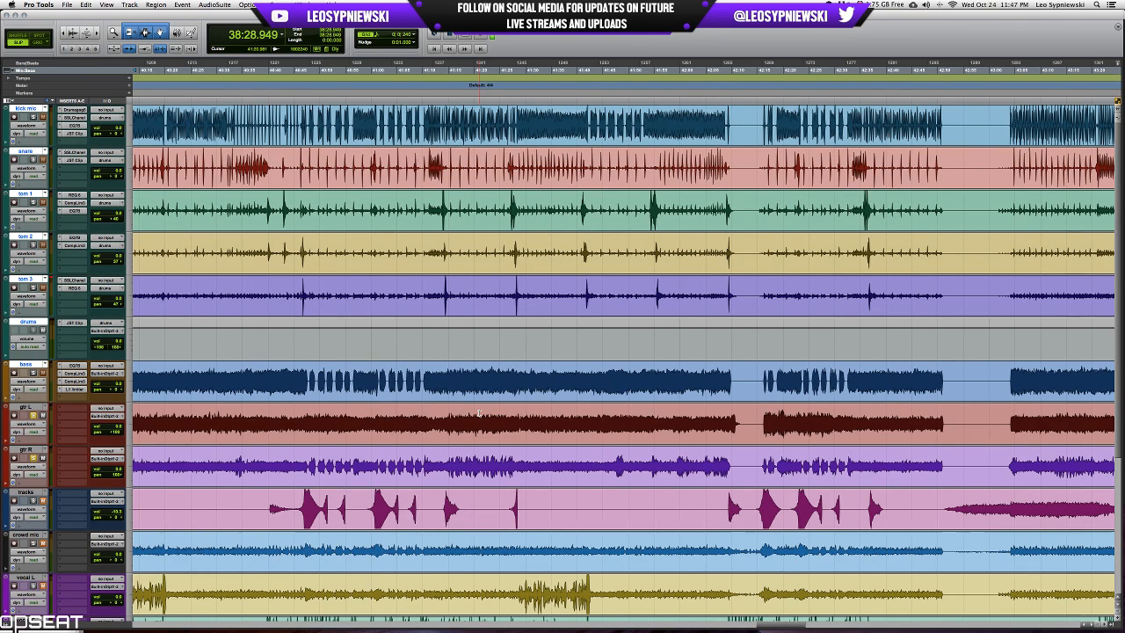
pyautogui.click(423, 412)
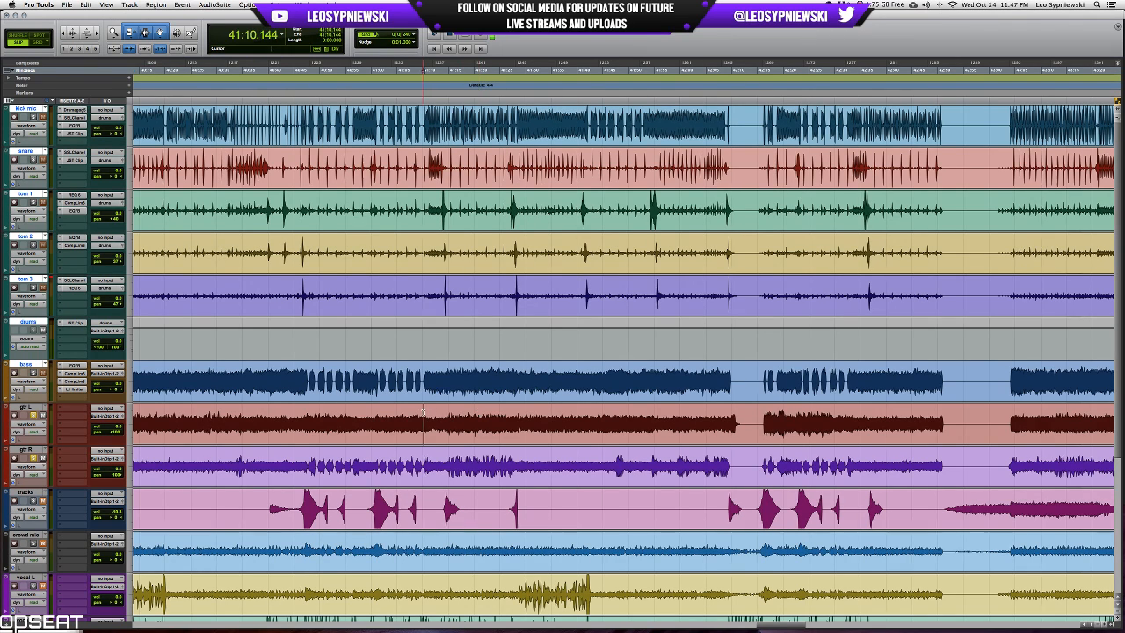
pyautogui.press('t')
pyautogui.press('t')
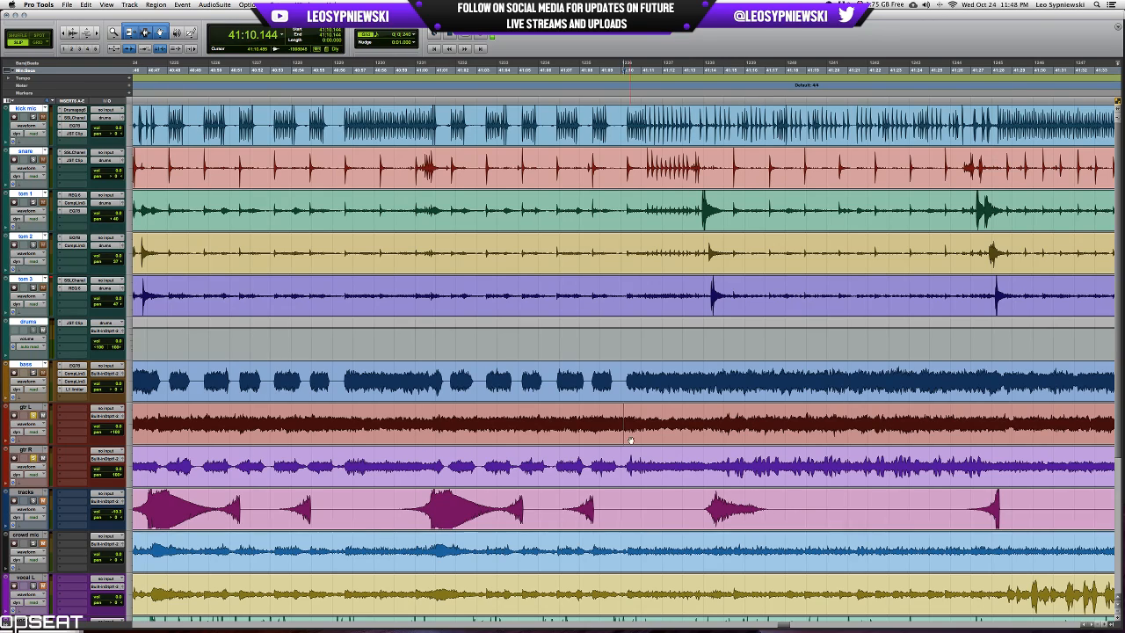
pyautogui.hscroll(10, 527, 437)
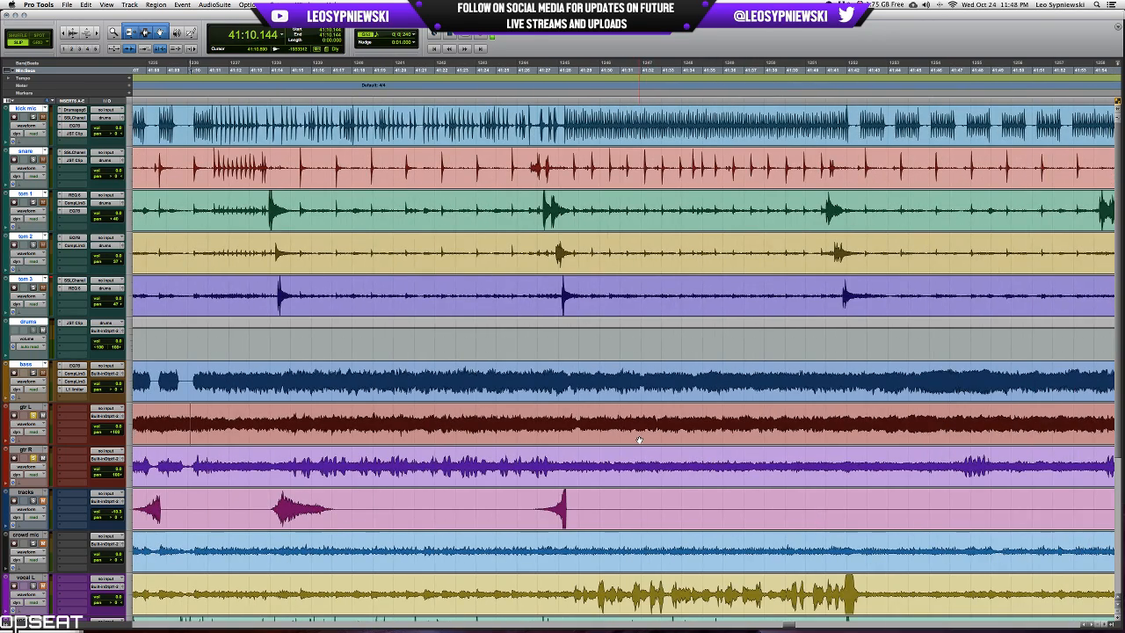
pyautogui.press('super+s')
pyautogui.press('r')
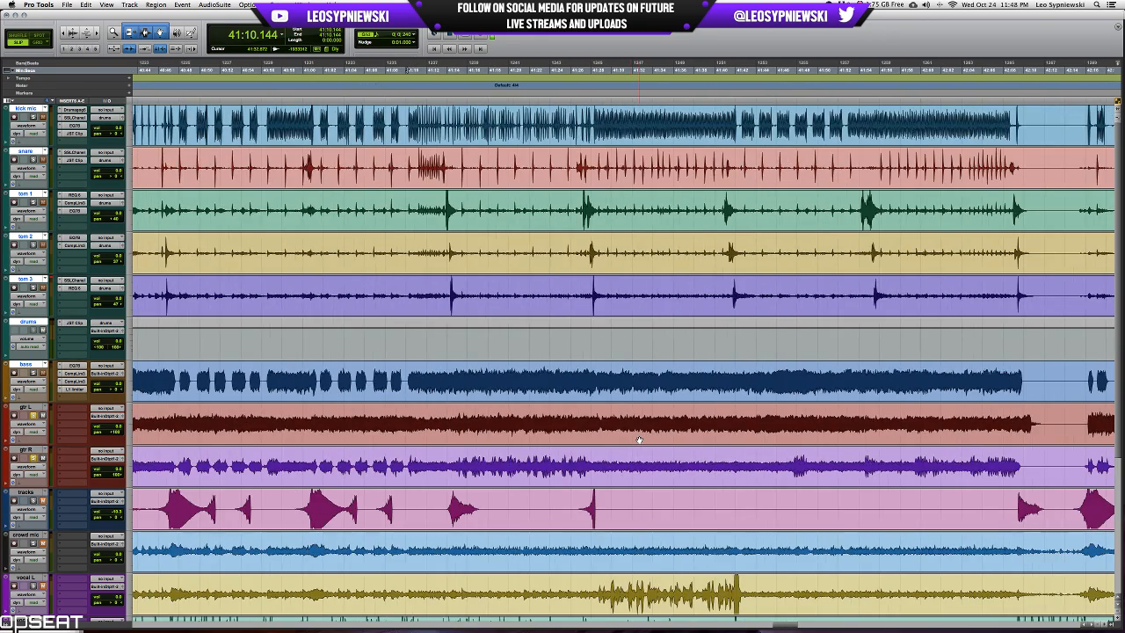
# Route the outputs of gtr L and gtr R to a new stereo aux input track named GUITARS.
pyautogui.hscroll(-3, 413, 433)
pyautogui.click(29, 450)
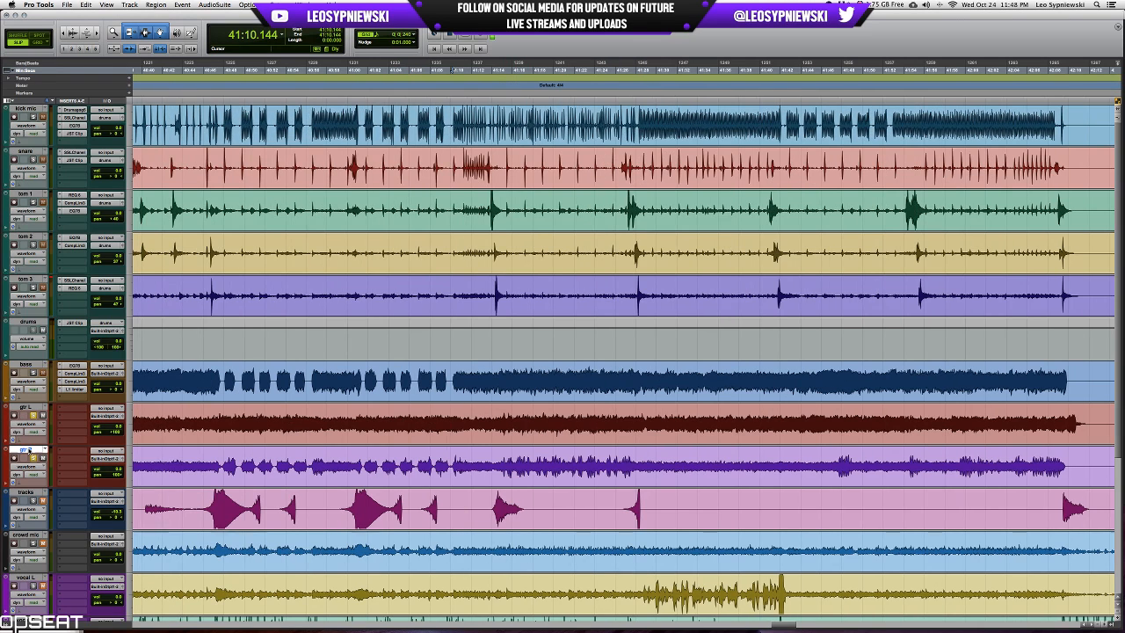
pyautogui.keyDown('shift'); pyautogui.click(25, 407); pyautogui.keyUp('shift')
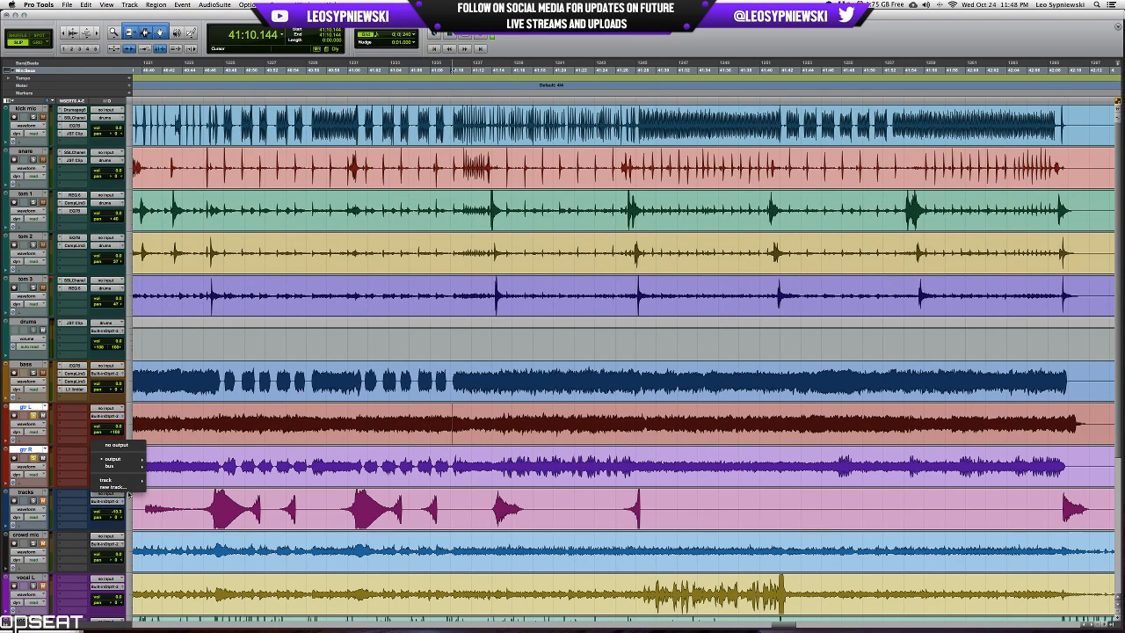
pyautogui.press('shift+super+n')
pyautogui.write('GUITARS')
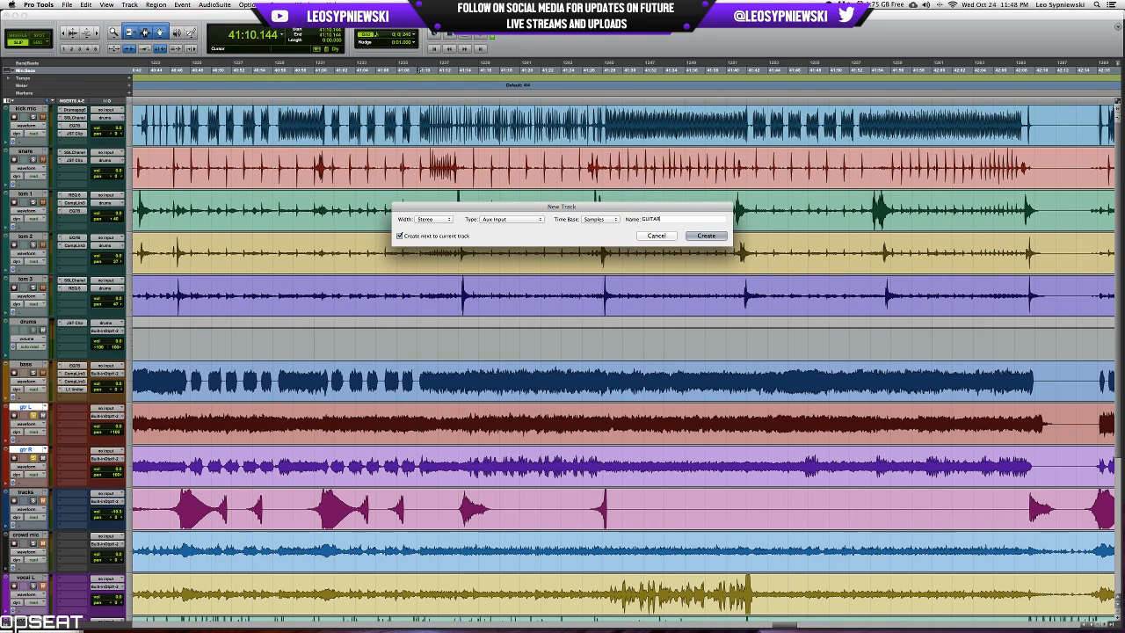
pyautogui.press('Return')
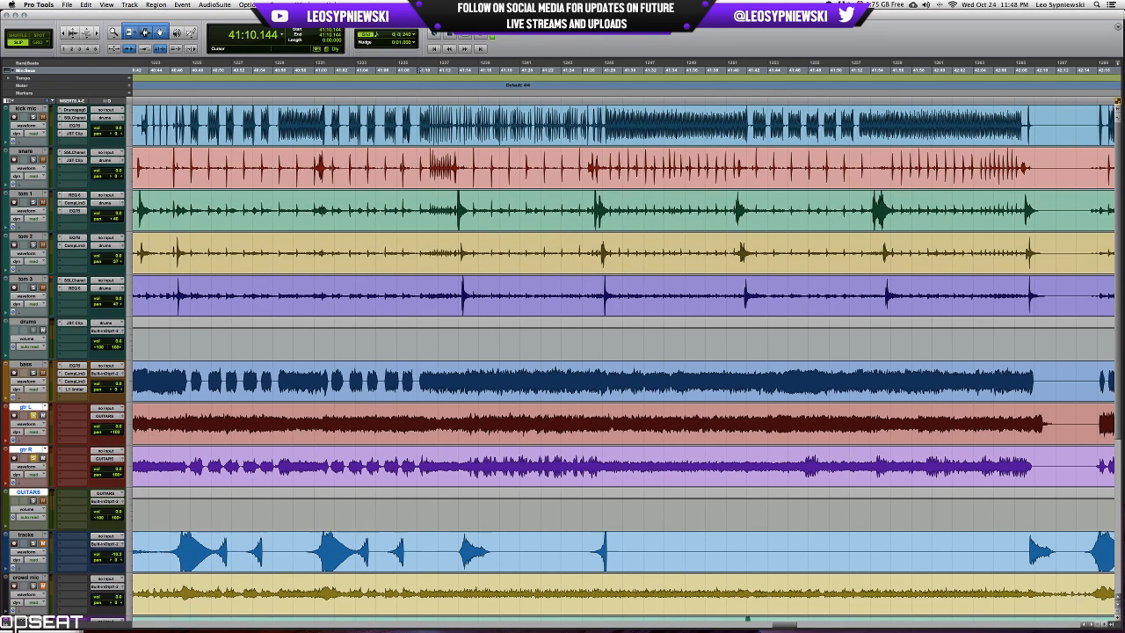
# Colour the GUITARS aux track the same red as the gtr L and gtr R tracks.
pyautogui.press('super+equal')
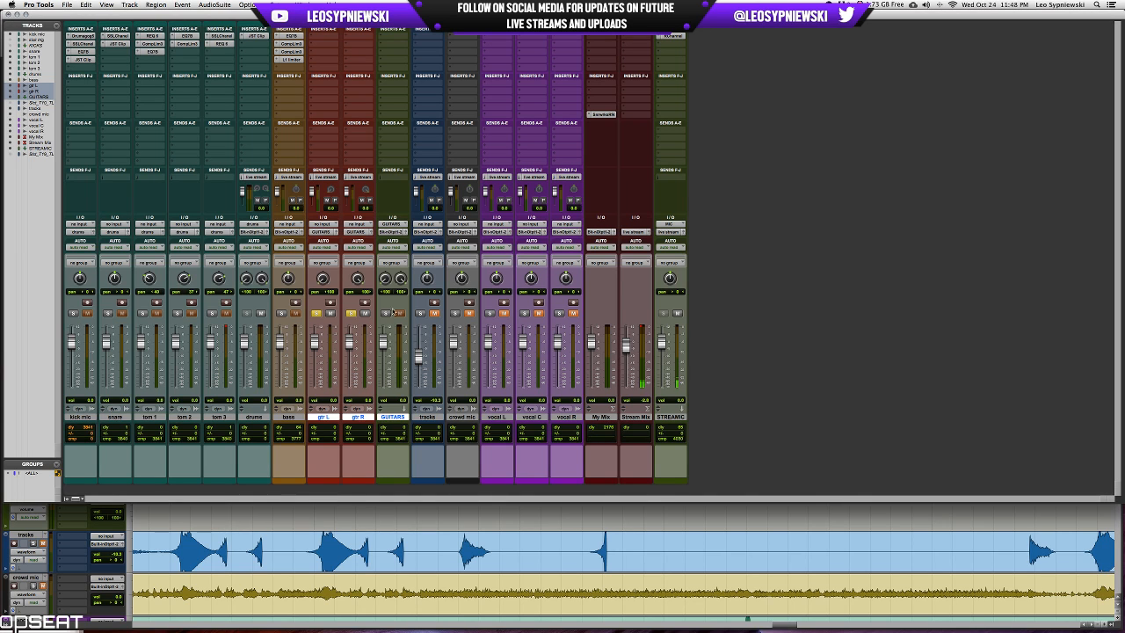
pyautogui.doubleClick(386, 479)
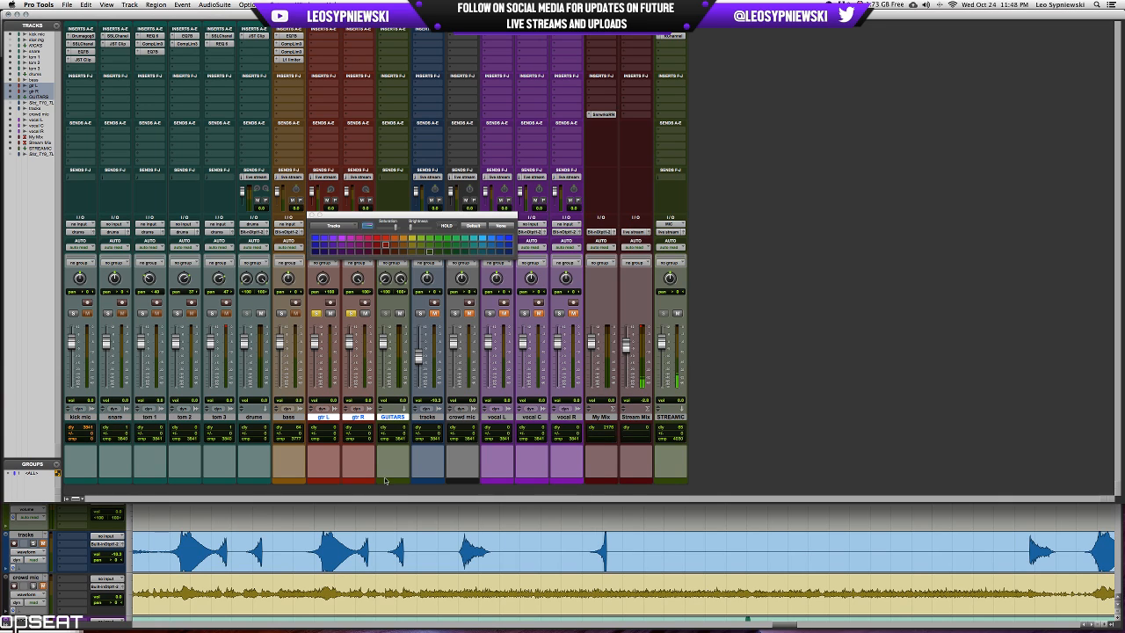
pyautogui.click(385, 246)
pyautogui.click(310, 215)
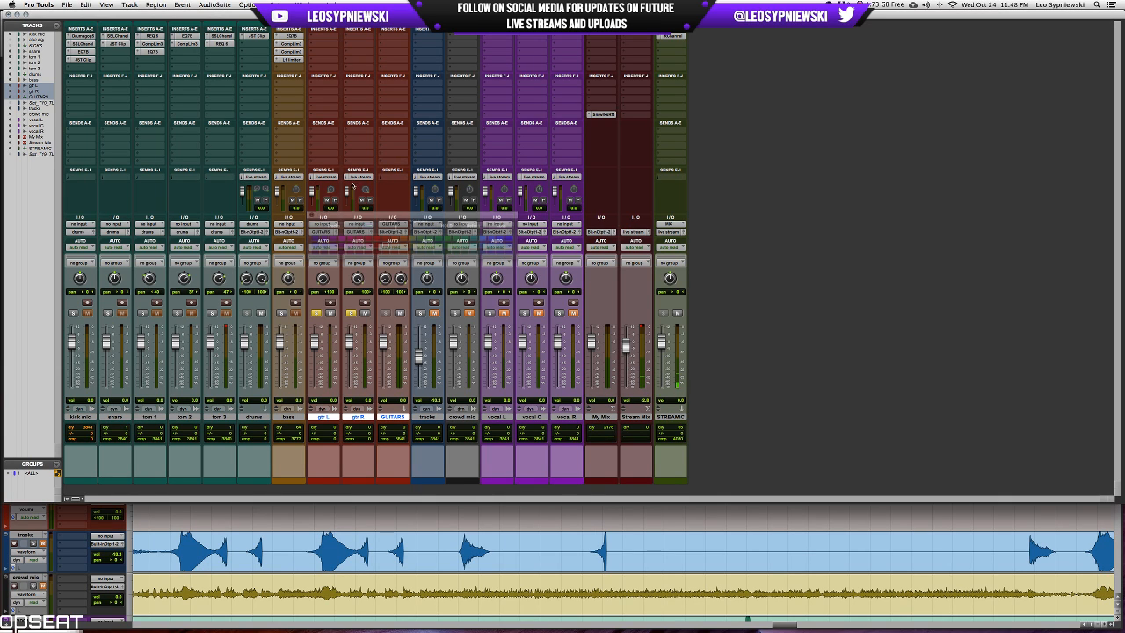
# Move the live stream send from gtr R to GUITARS and remove the live stream send from gtr L.
pyautogui.moveTo(358, 177); pyautogui.dragTo(405, 179)
pyautogui.click(317, 178)
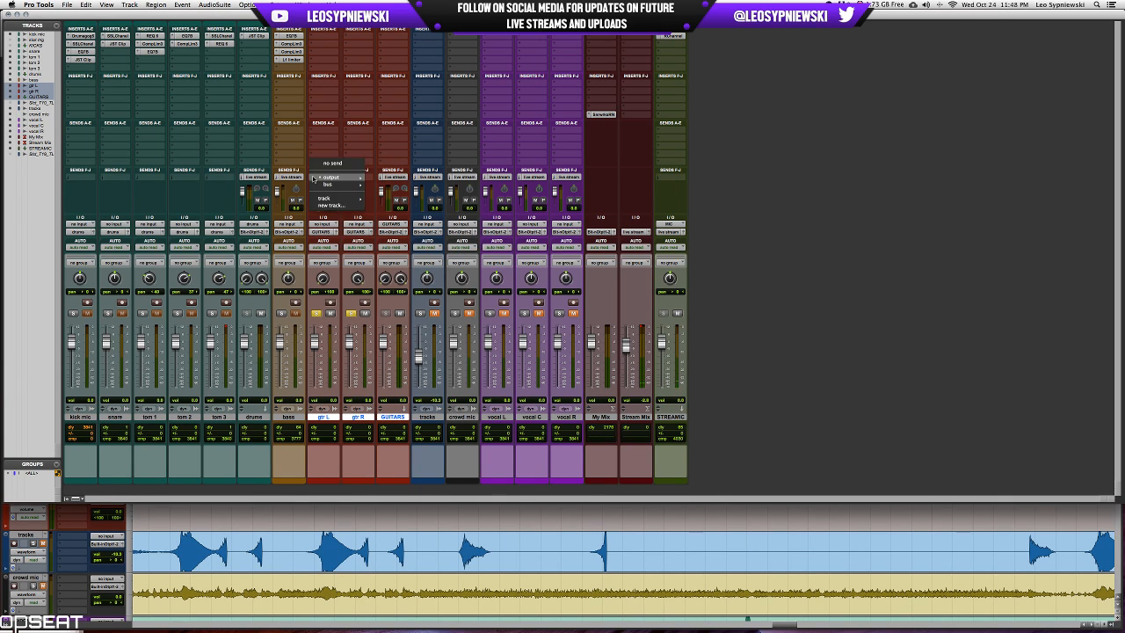
pyautogui.click(326, 167)
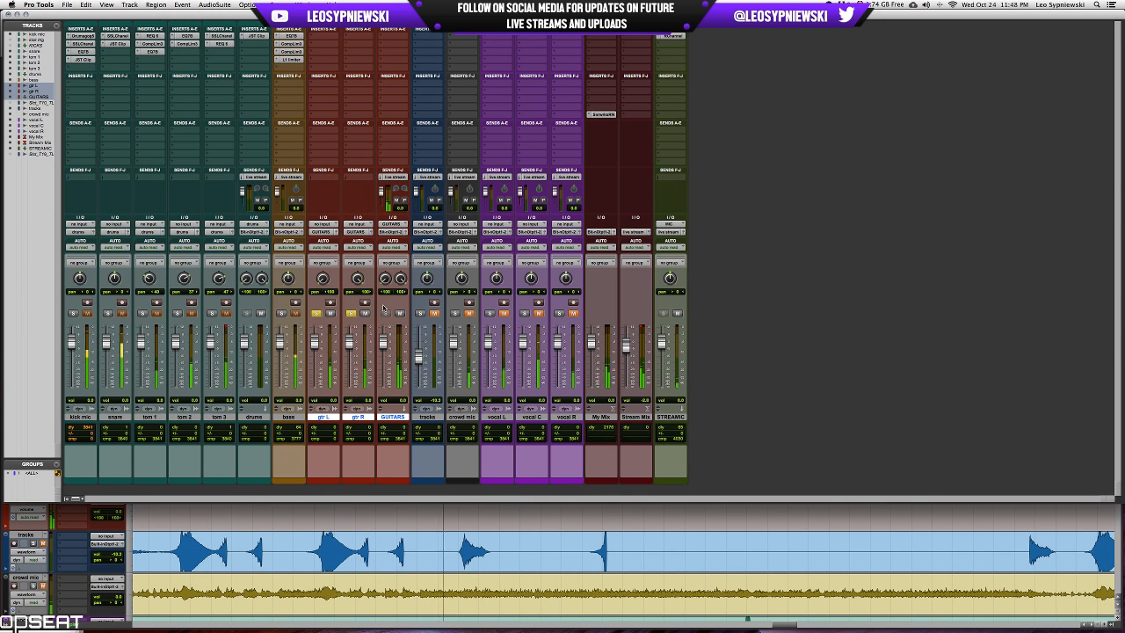
# Start playback on gtr L from 41:28.789, where the section with the even kick pattern begins.
pyautogui.press('super+equal')
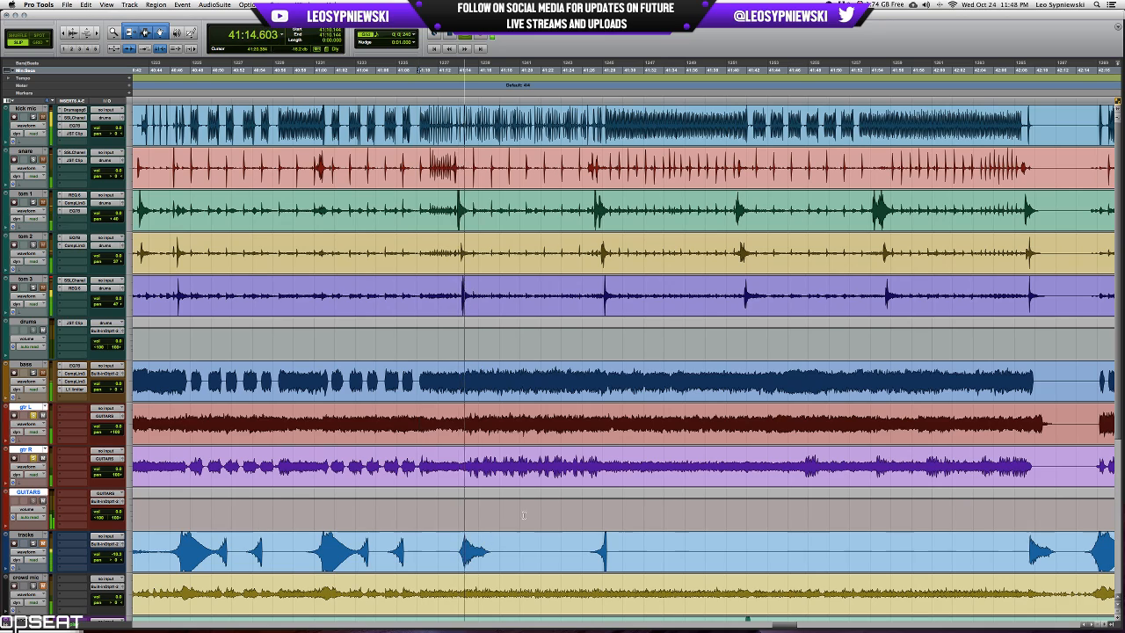
pyautogui.click(610, 410)
pyautogui.press('t')
pyautogui.press('t')
pyautogui.press('r')
pyautogui.press('r')
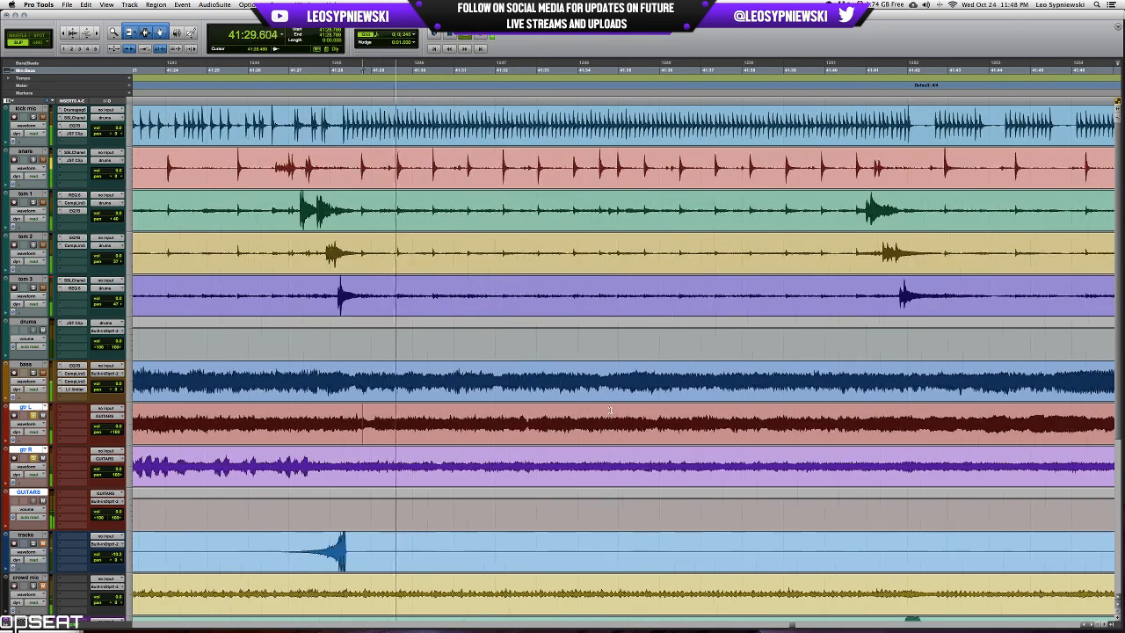
pyautogui.scroll(-3, 610, 410)
pyautogui.hscroll(1, 610, 410)
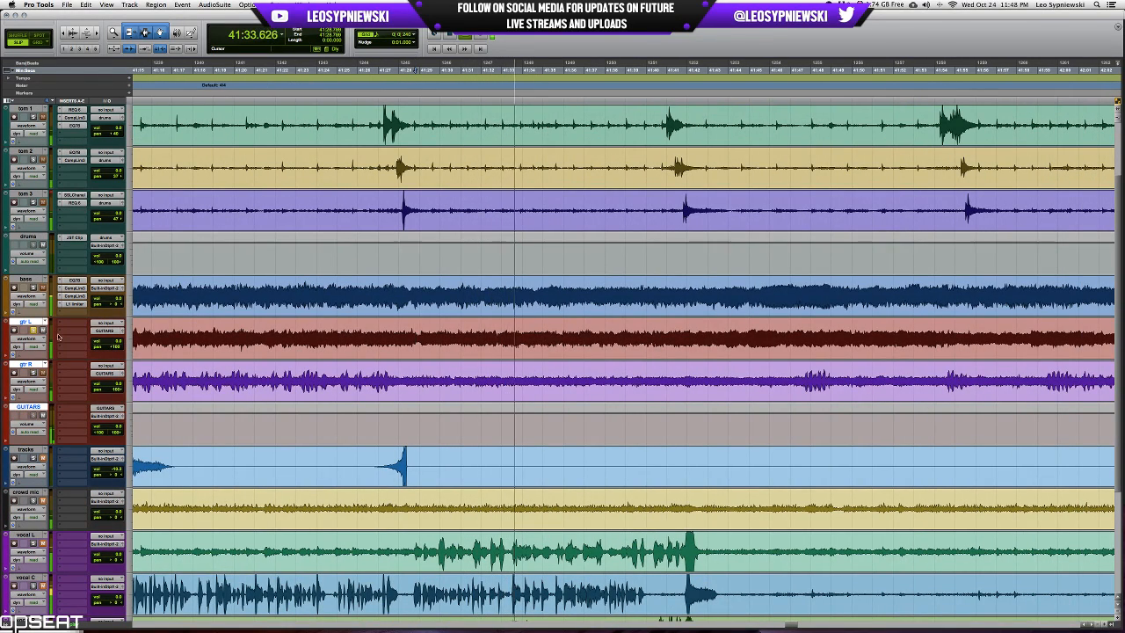
# Insert the mono SSLChannel plug-in on gtr L and audition it from 41:28.789.
pyautogui.click(65, 325)
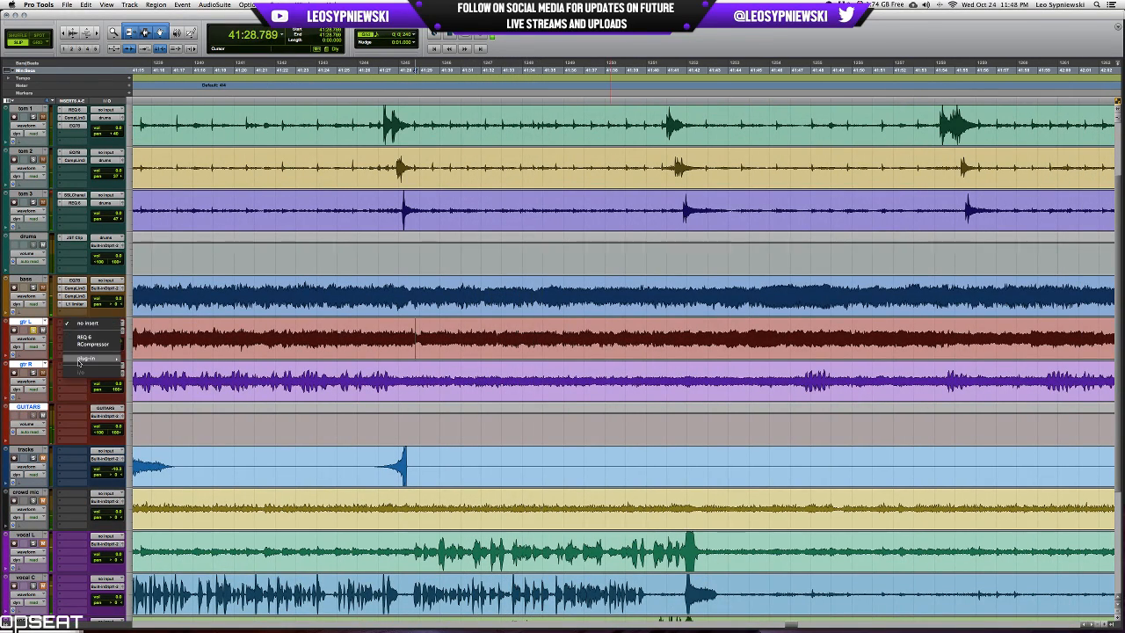
pyautogui.moveTo(88, 357)
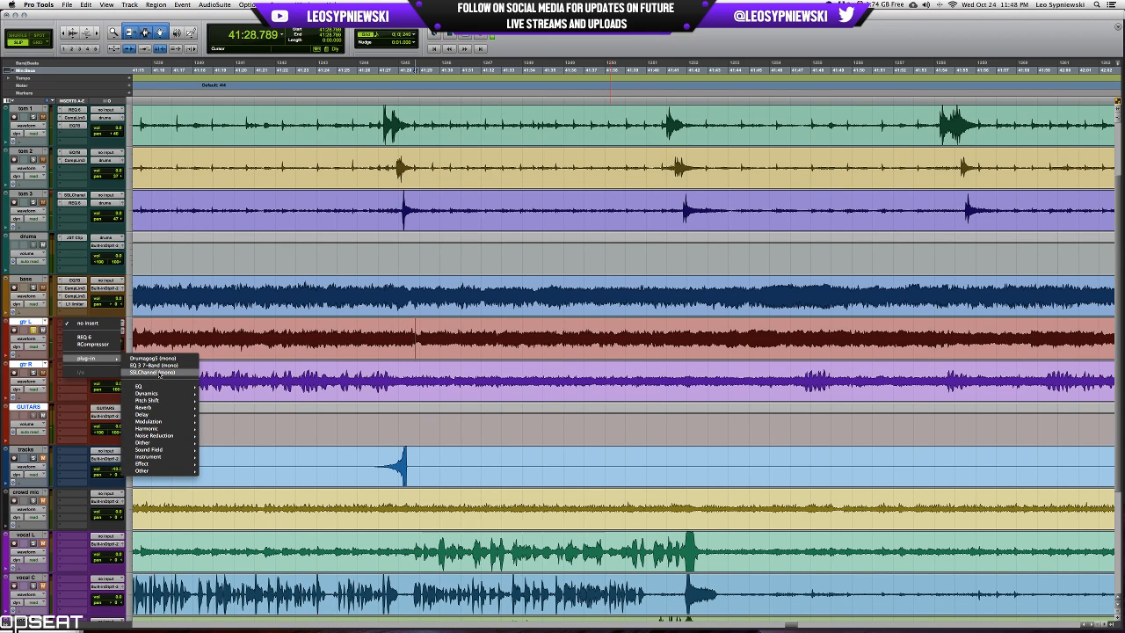
pyautogui.click(154, 372)
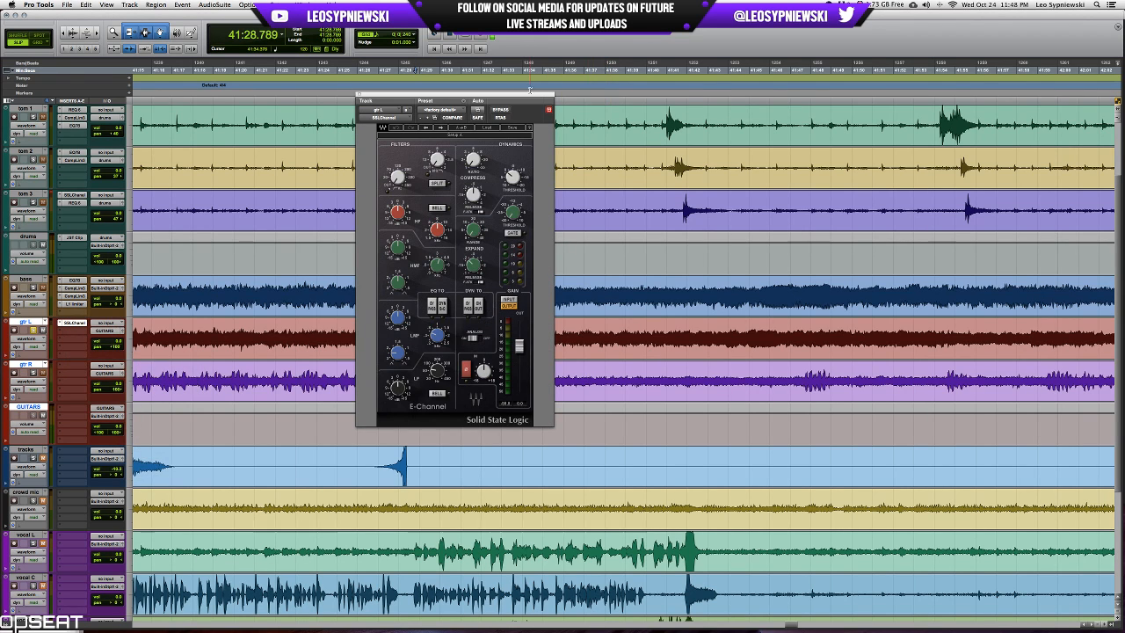
pyautogui.moveTo(529, 91); pyautogui.dragTo(796, 180)
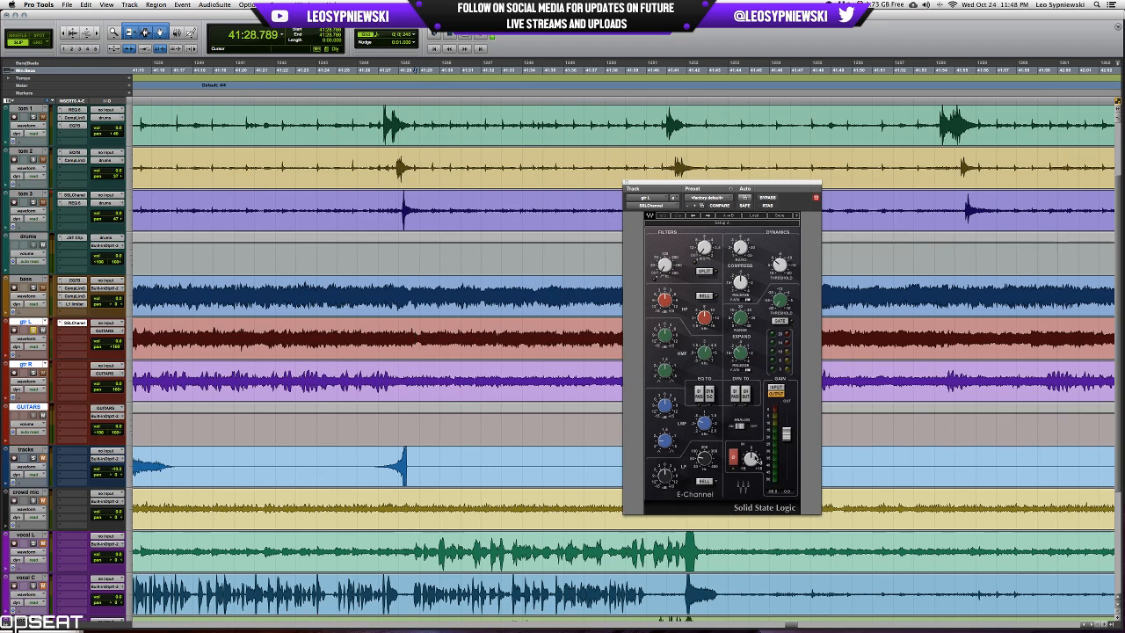
pyautogui.moveTo(753, 460)
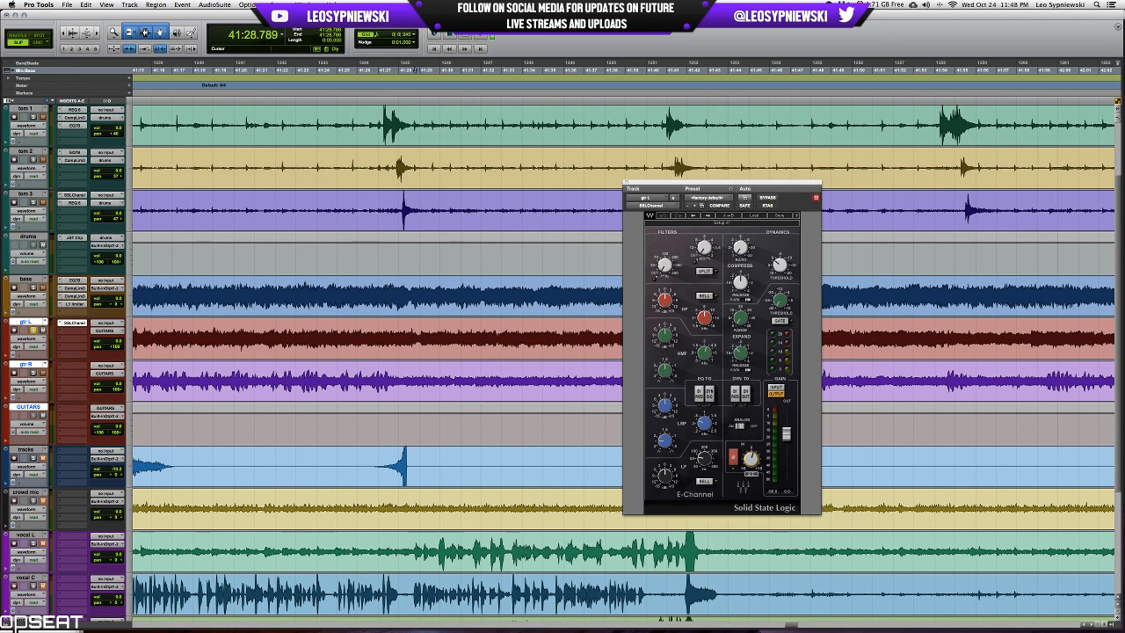
pyautogui.press('space')
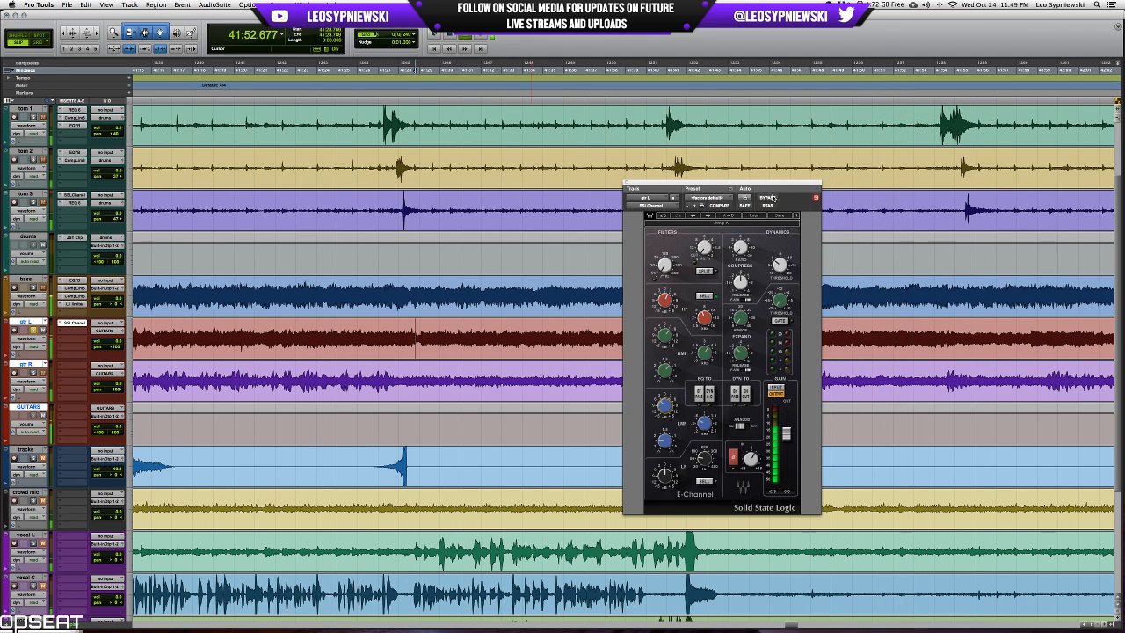
pyautogui.press('space')
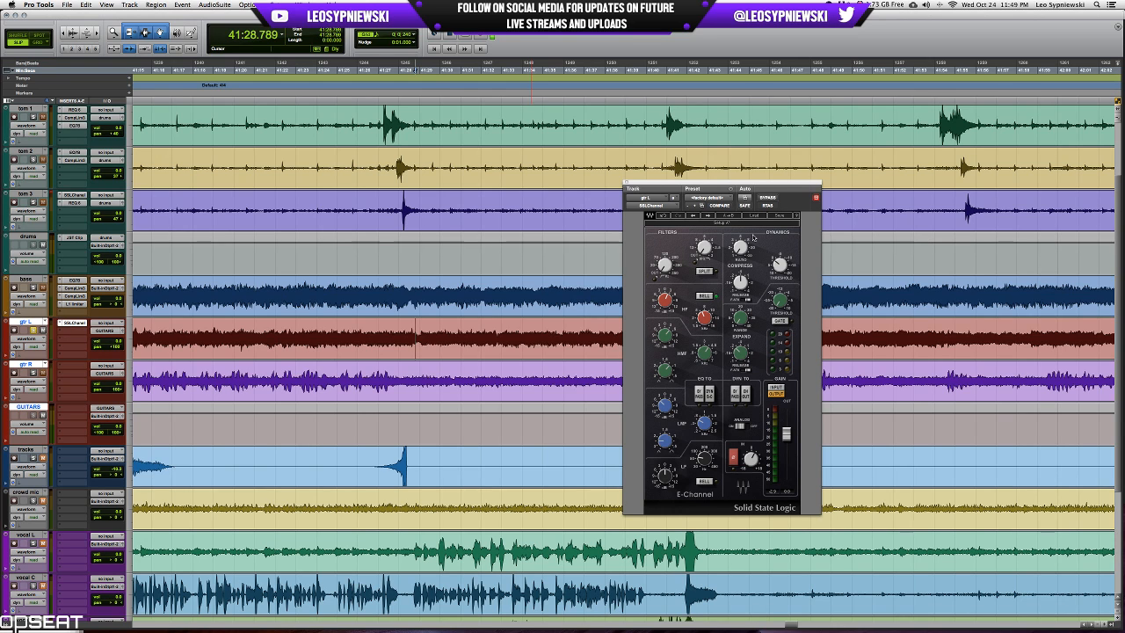
# Raise the STREAMIC track's fader slightly in the mixer.
pyautogui.press('super+equal')
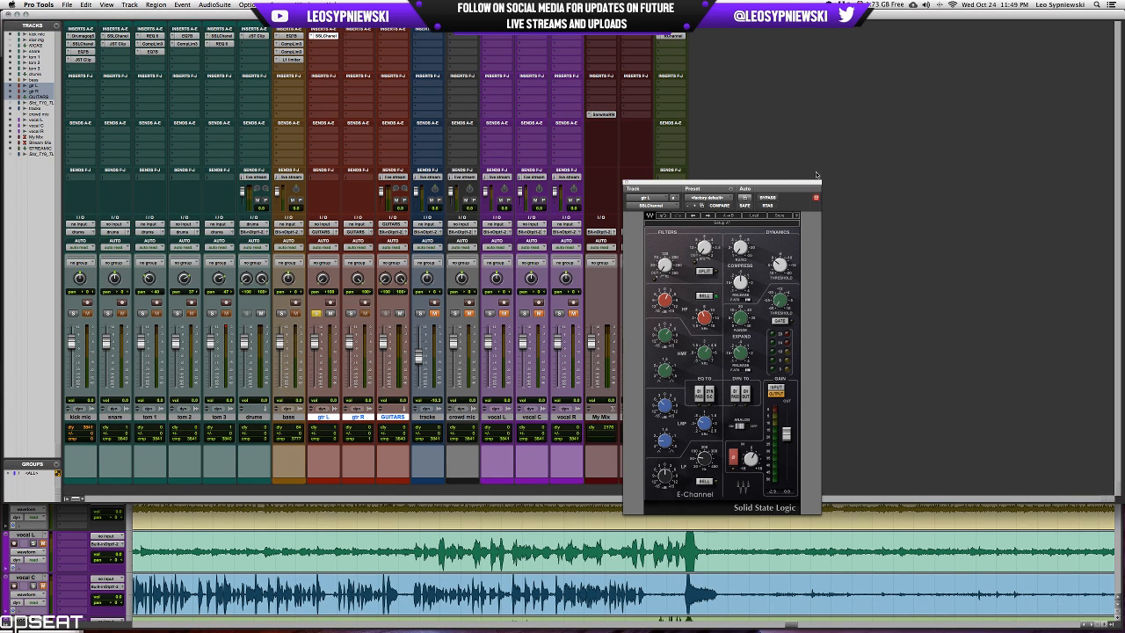
pyautogui.moveTo(816, 181); pyautogui.dragTo(914, 180)
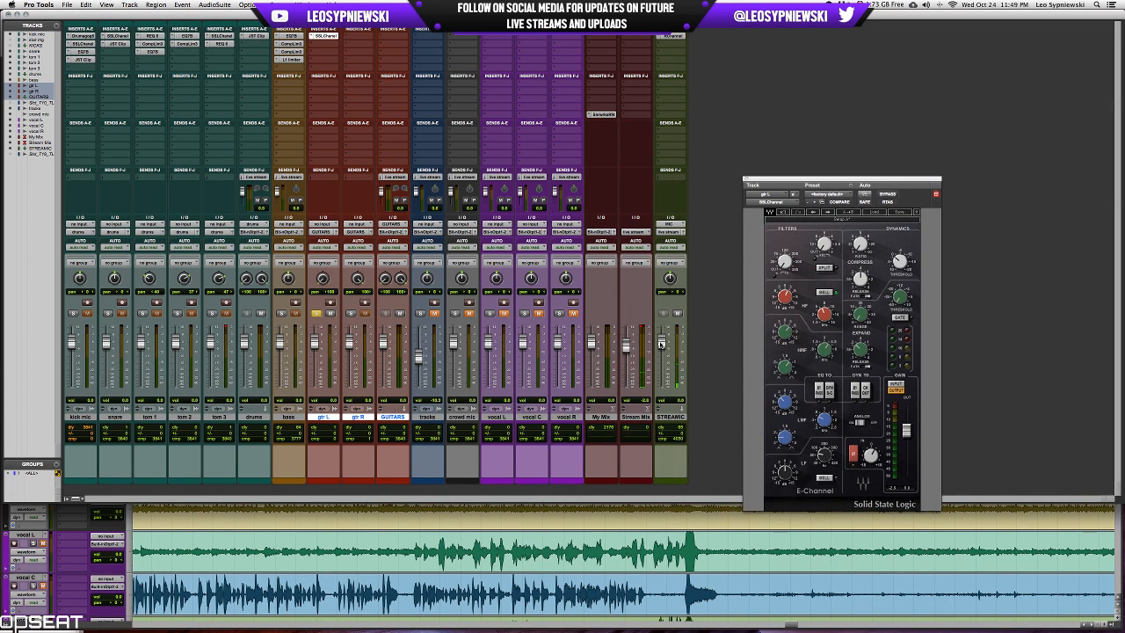
pyautogui.moveTo(661, 344); pyautogui.dragTo(661, 342)
# Examine the EQ and dynamics settings of the RChannel plug-in on the STREAMIC track.
pyautogui.click(681, 36)
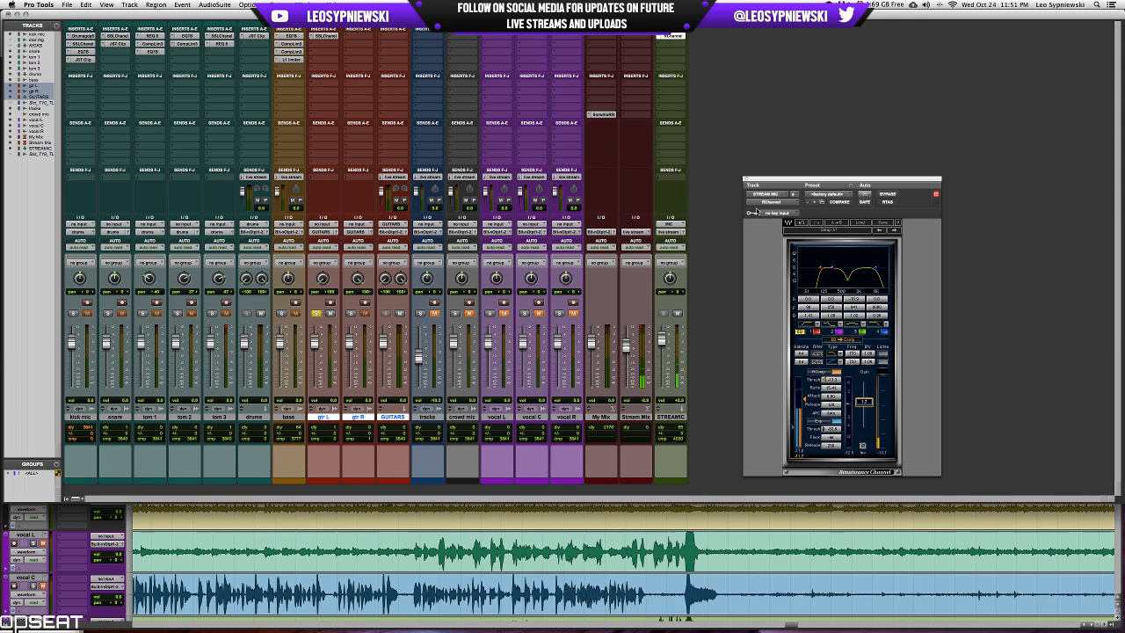
pyautogui.click(745, 181)
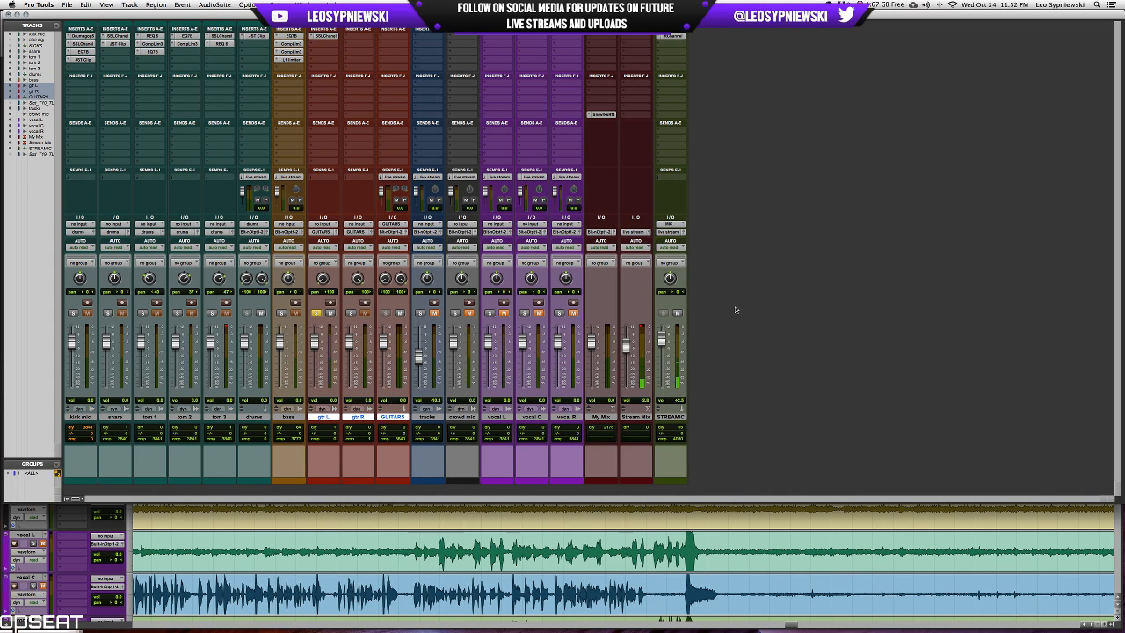
pyautogui.click(671, 36)
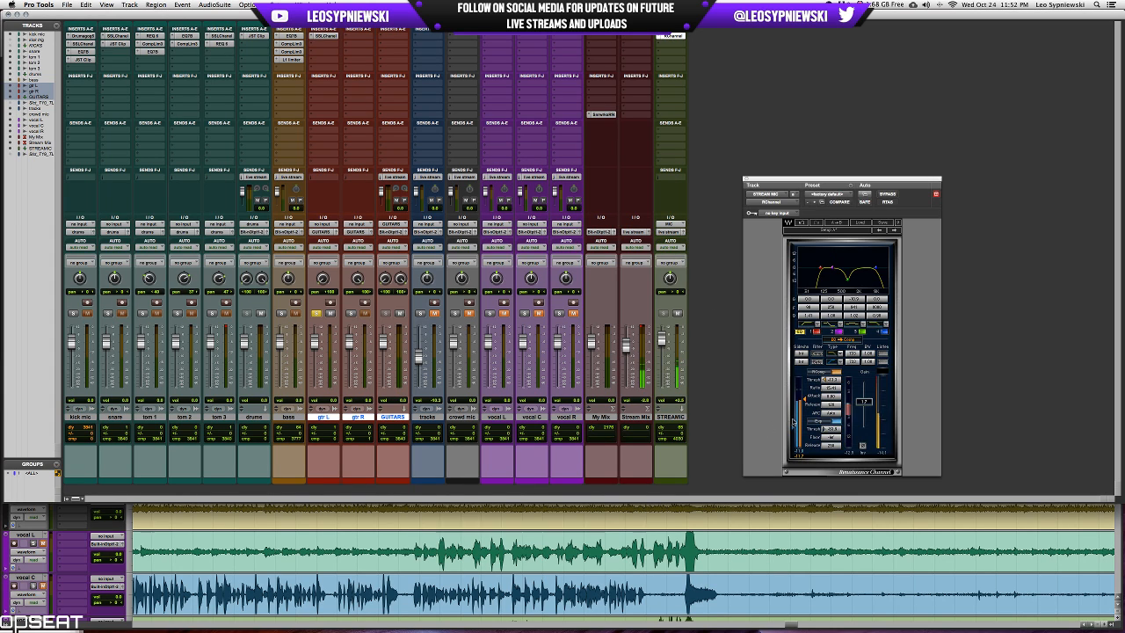
pyautogui.click(746, 179)
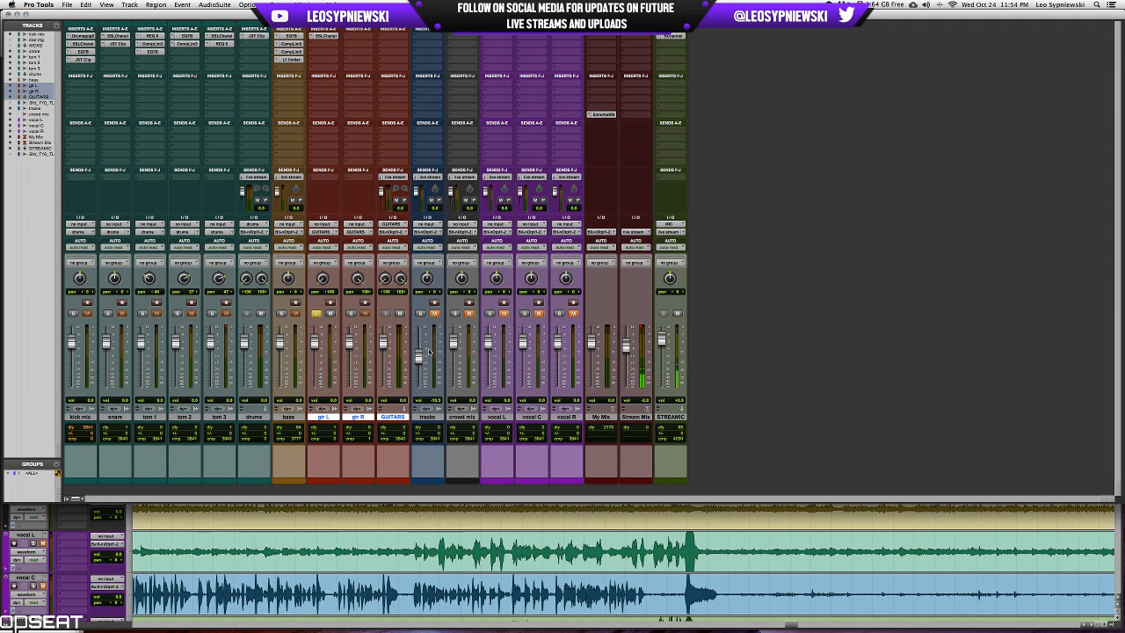
# Examine the Sonarworks Reference 4 headphone calibration on the My Mix track.
pyautogui.click(606, 115)
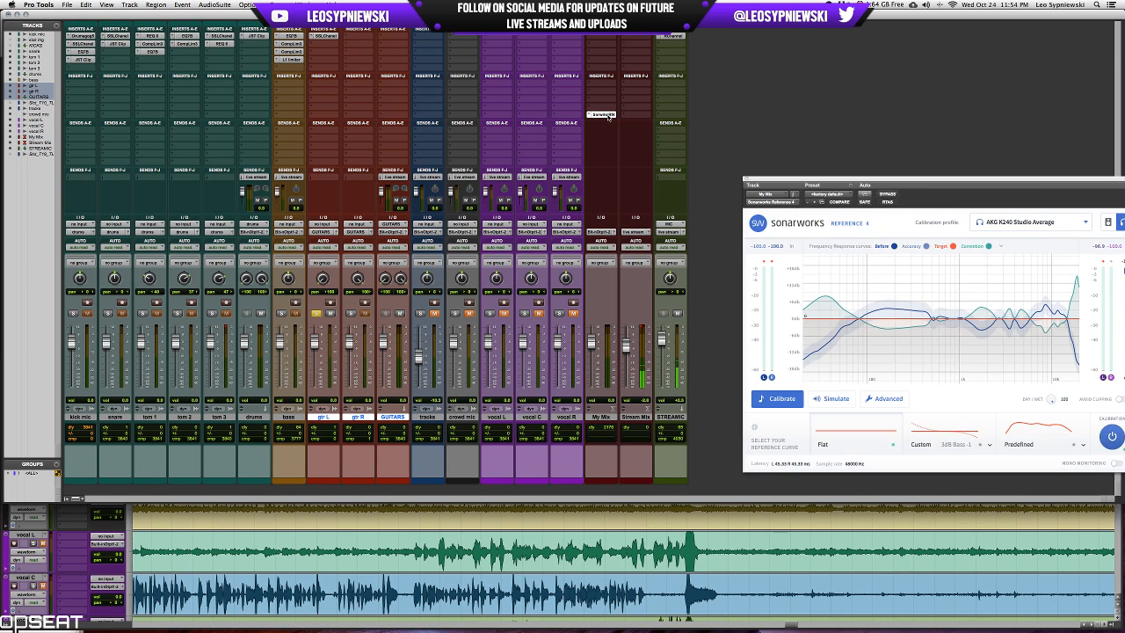
pyautogui.moveTo(1062, 181); pyautogui.dragTo(918, 171)
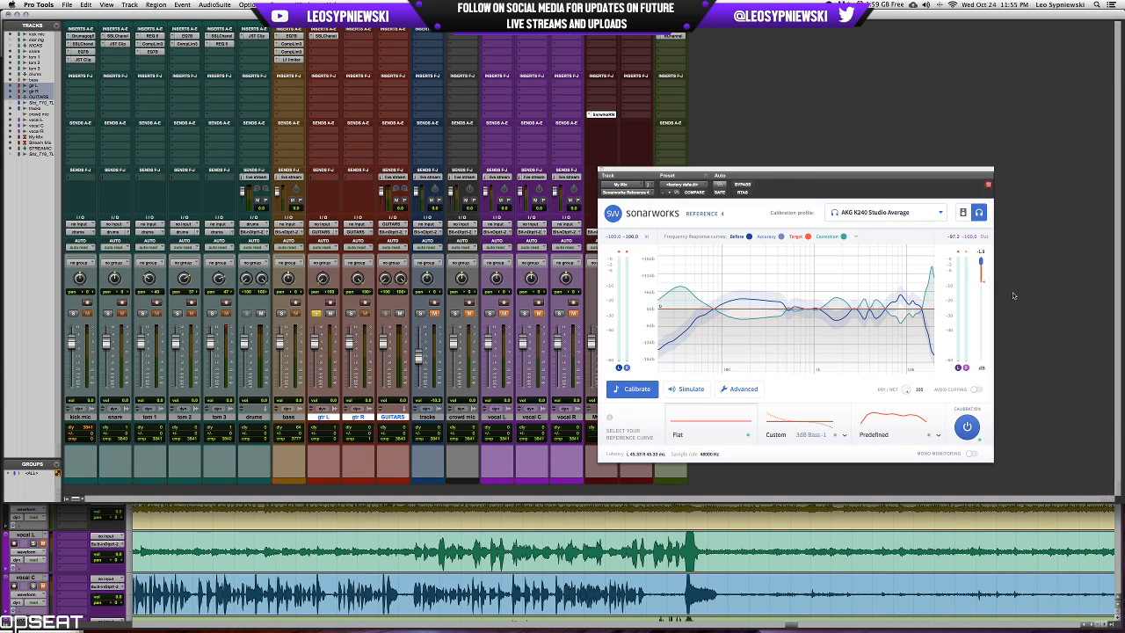
pyautogui.click(603, 171)
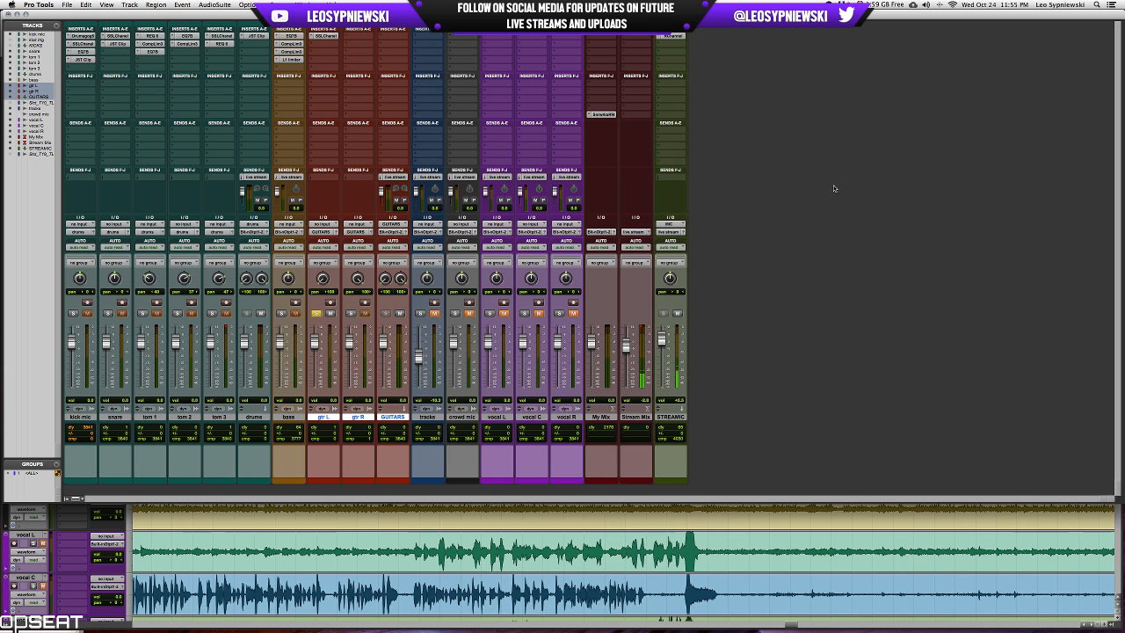
# Insert the SSLChannel plug-in on gtr R during playback, adjust its compression and raise its output gain to 2.7.
pyautogui.press('space')
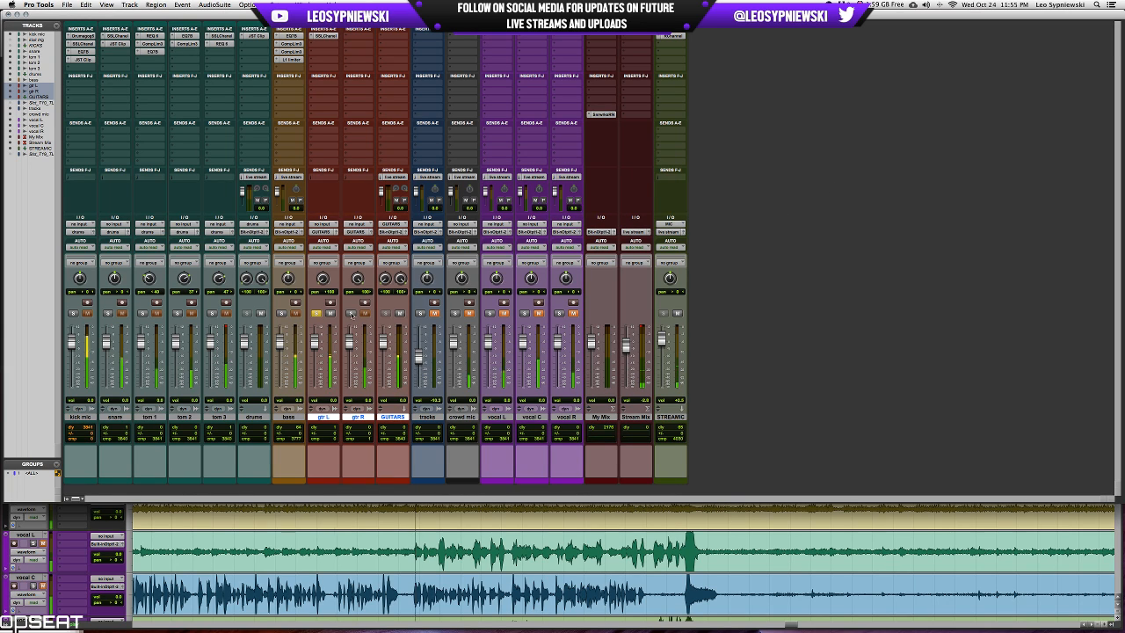
pyautogui.click(357, 36)
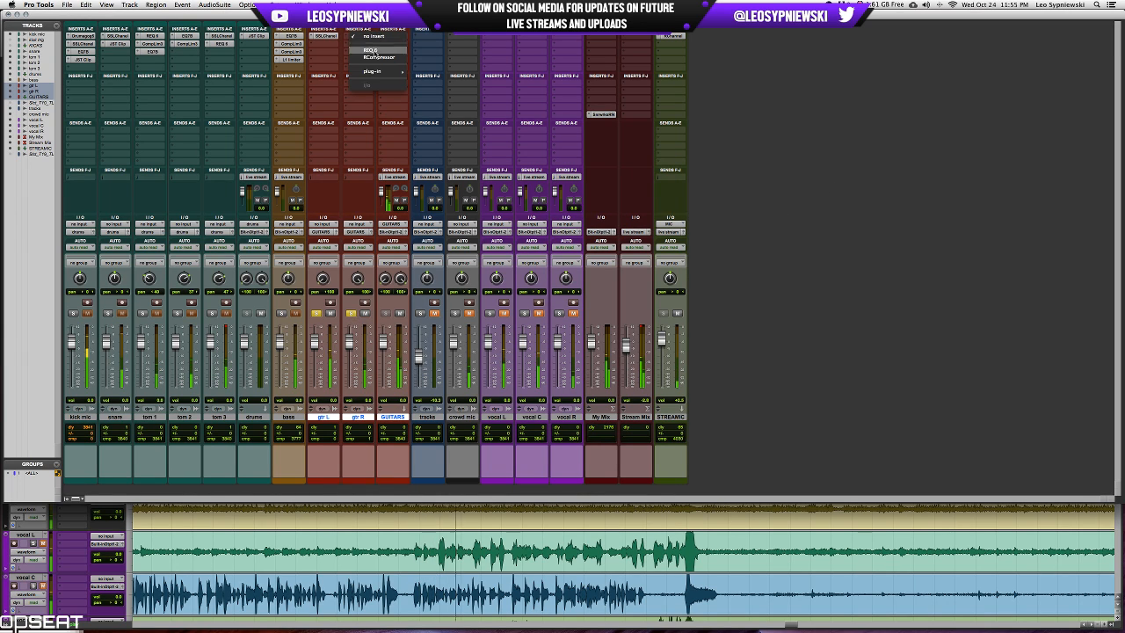
pyautogui.moveTo(380, 71)
pyautogui.click(438, 85)
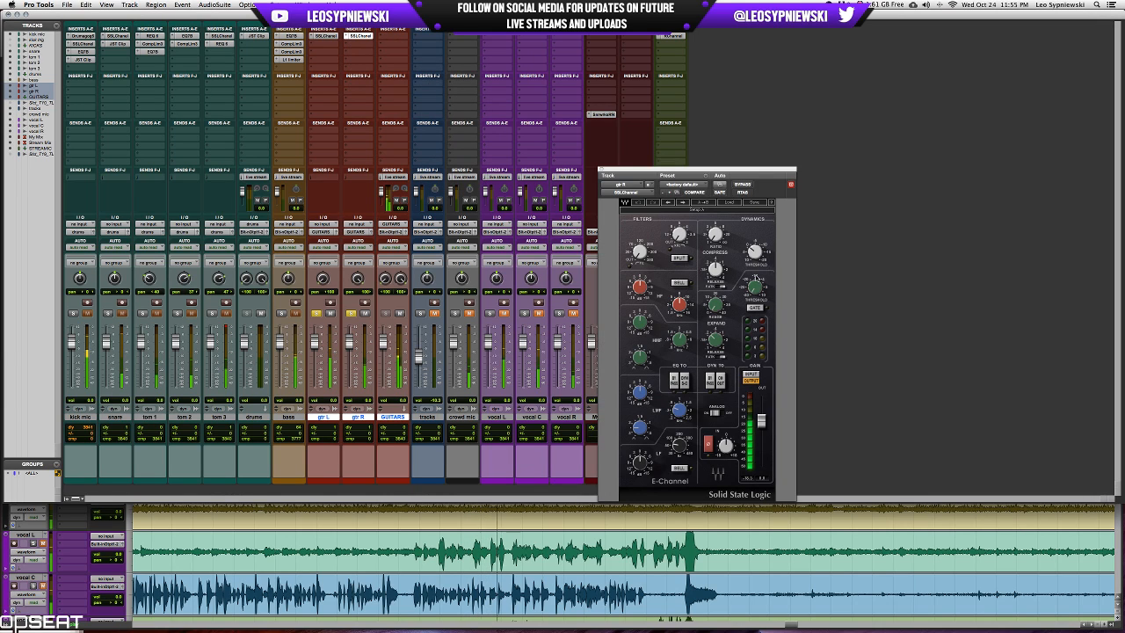
pyautogui.moveTo(725, 446); pyautogui.dragTo(725, 438)
pyautogui.moveTo(640, 323); pyautogui.dragTo(640, 325)
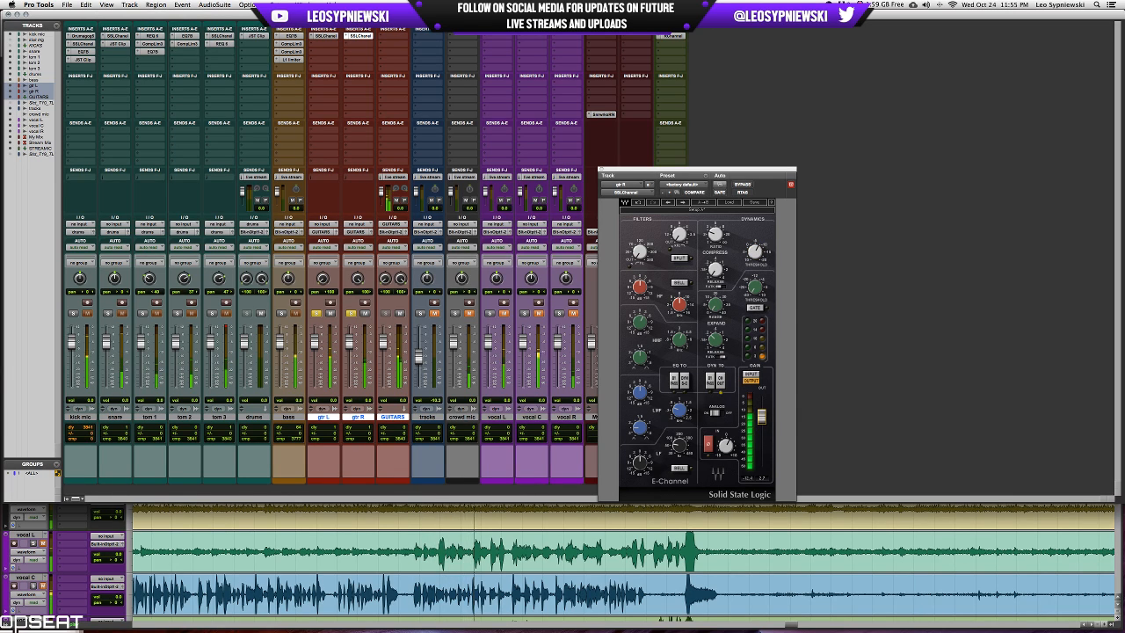
# Adjust the compression in gtr L's SSLChannel, then take the guitars out of solo to hear them in the mix.
pyautogui.click(325, 36)
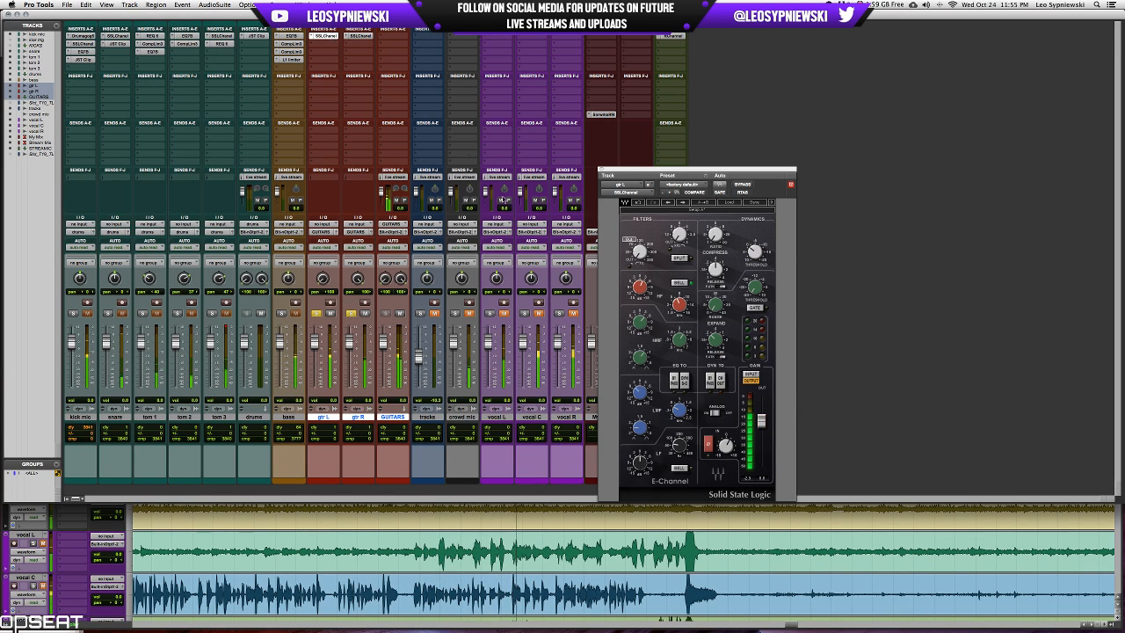
pyautogui.click(716, 235)
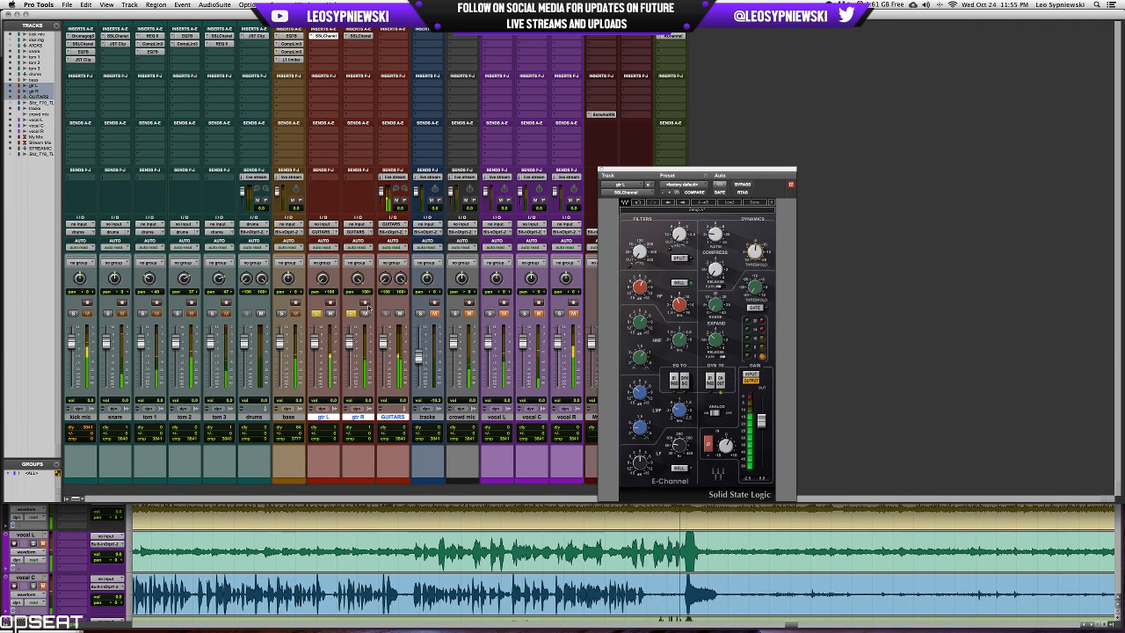
pyautogui.click(351, 313)
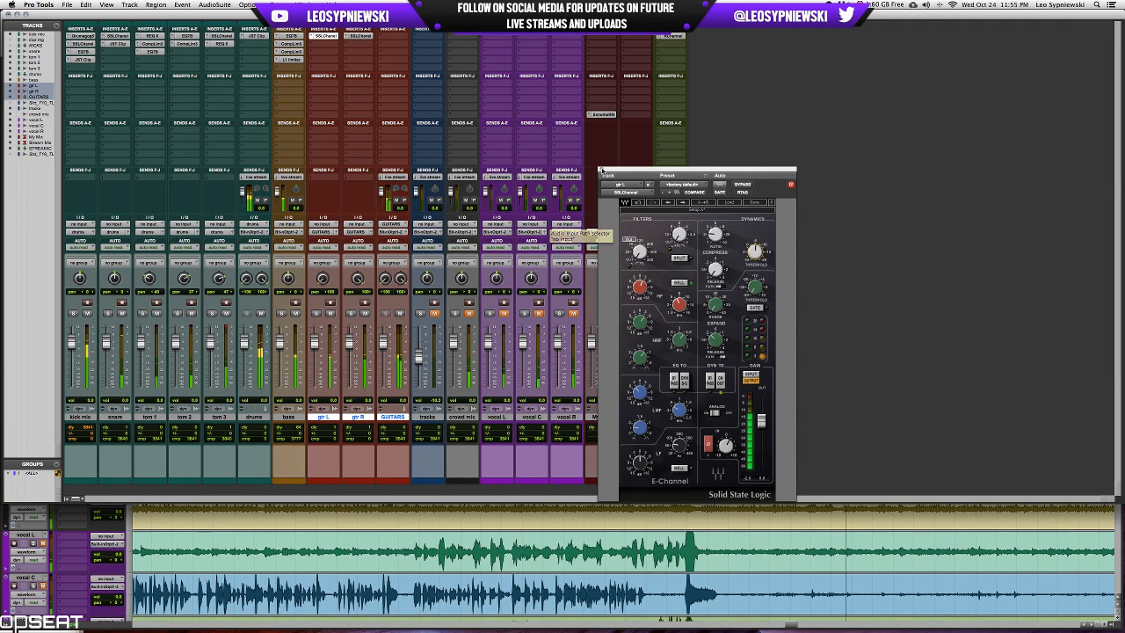
pyautogui.click(602, 170)
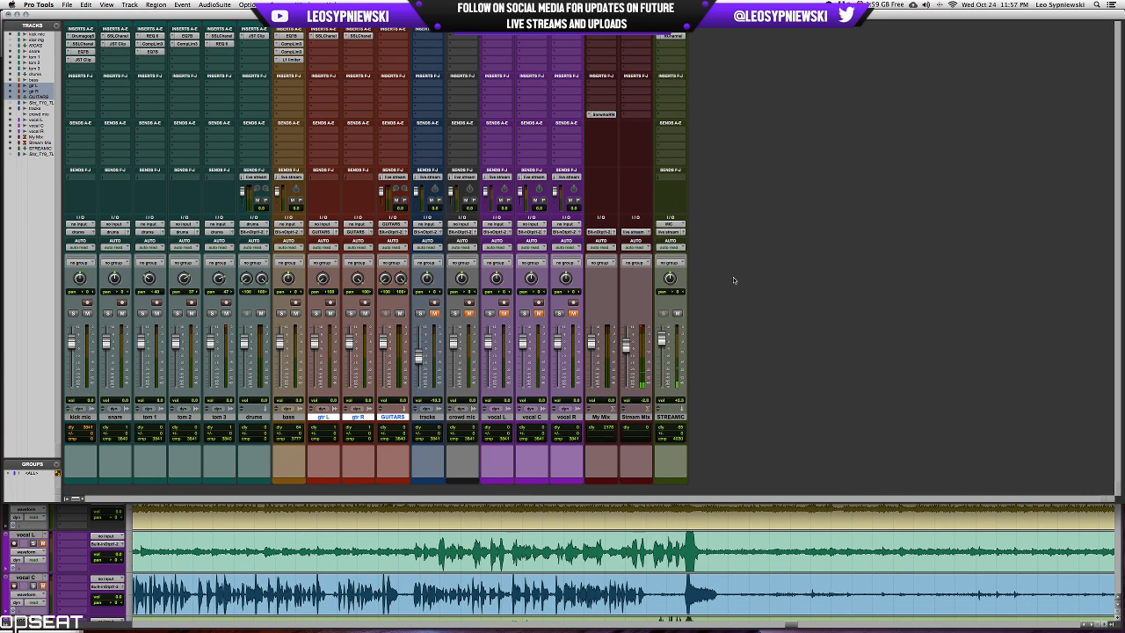
# Solo both guitars, insert the stereo Vitamin plug-in on the GUITARS bus and raise its mid and high-mid bands during playback.
pyautogui.click(349, 313)
pyautogui.click(316, 314)
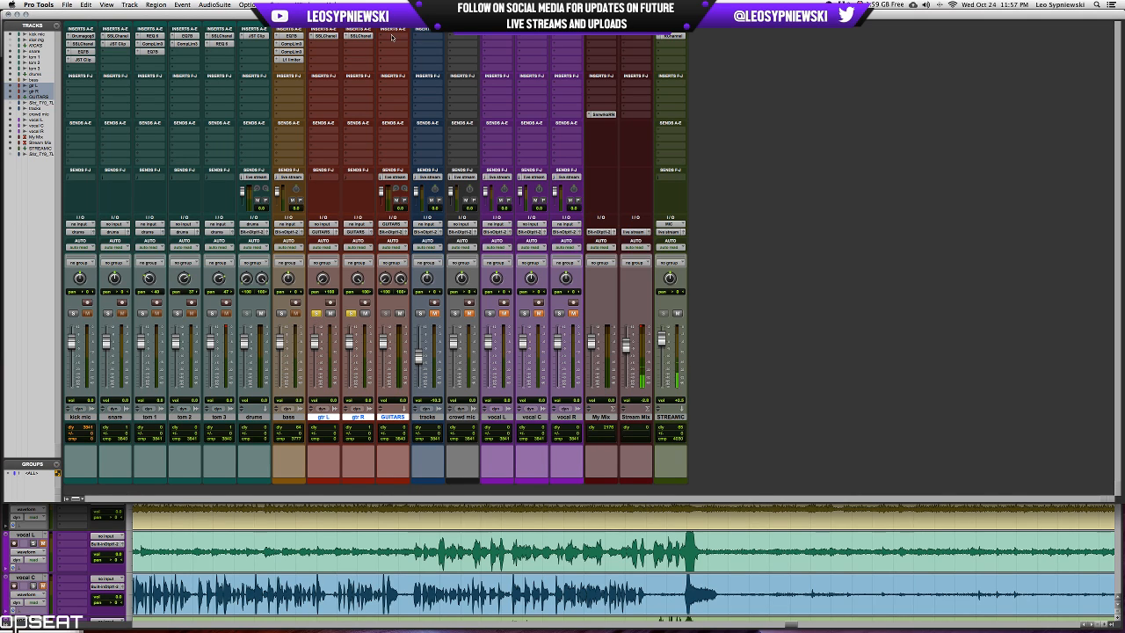
pyautogui.press('space')
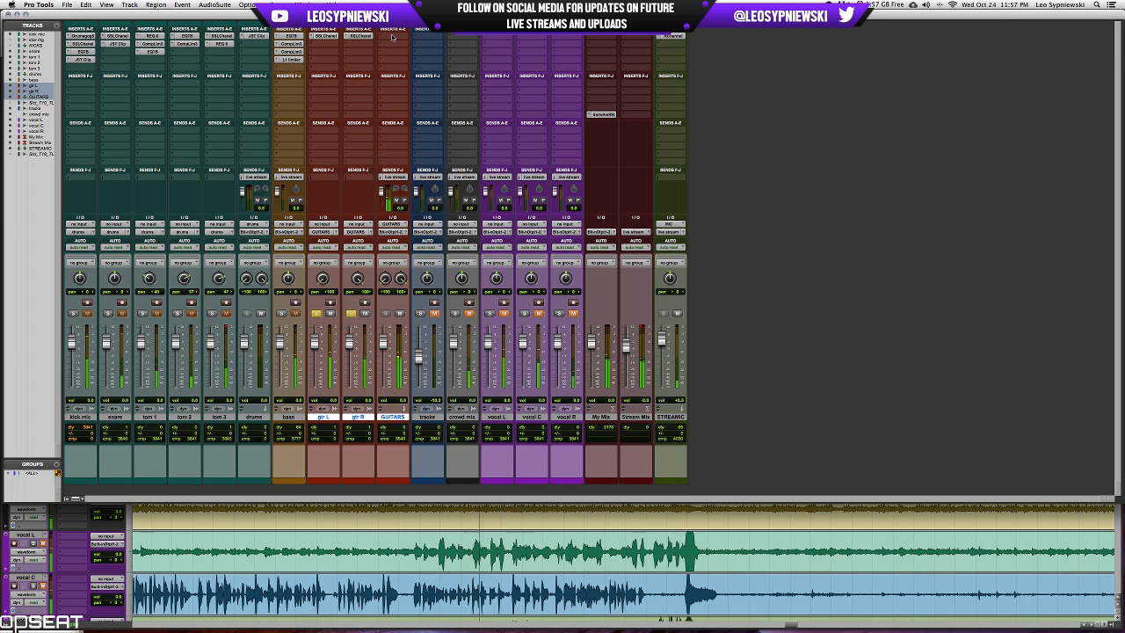
pyautogui.click(392, 37)
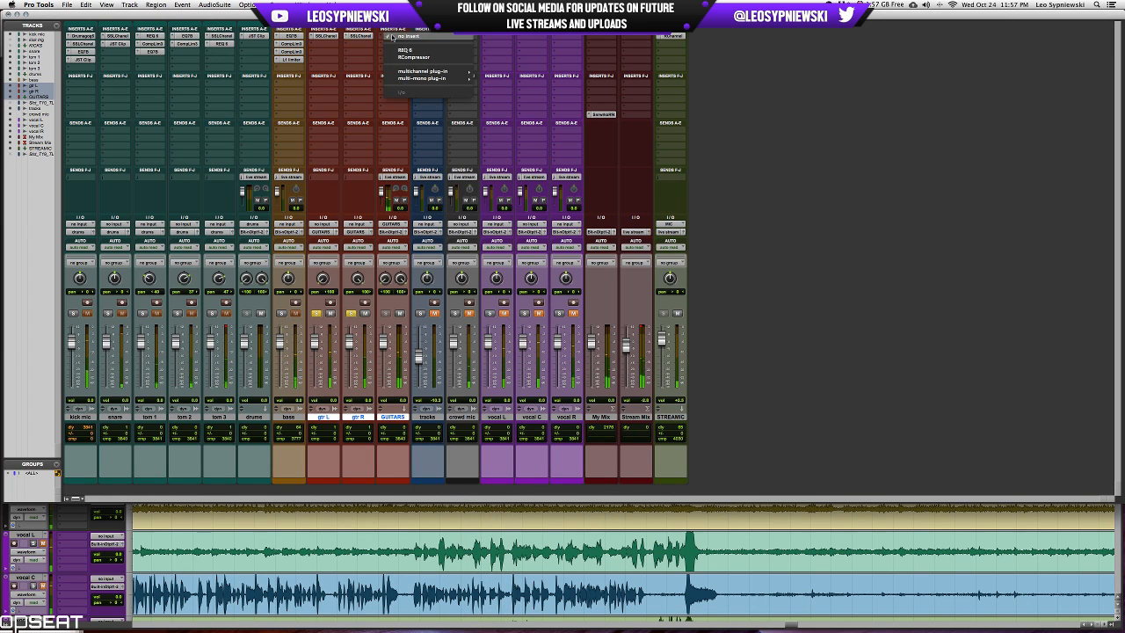
pyautogui.moveTo(426, 71)
pyautogui.moveTo(510, 148)
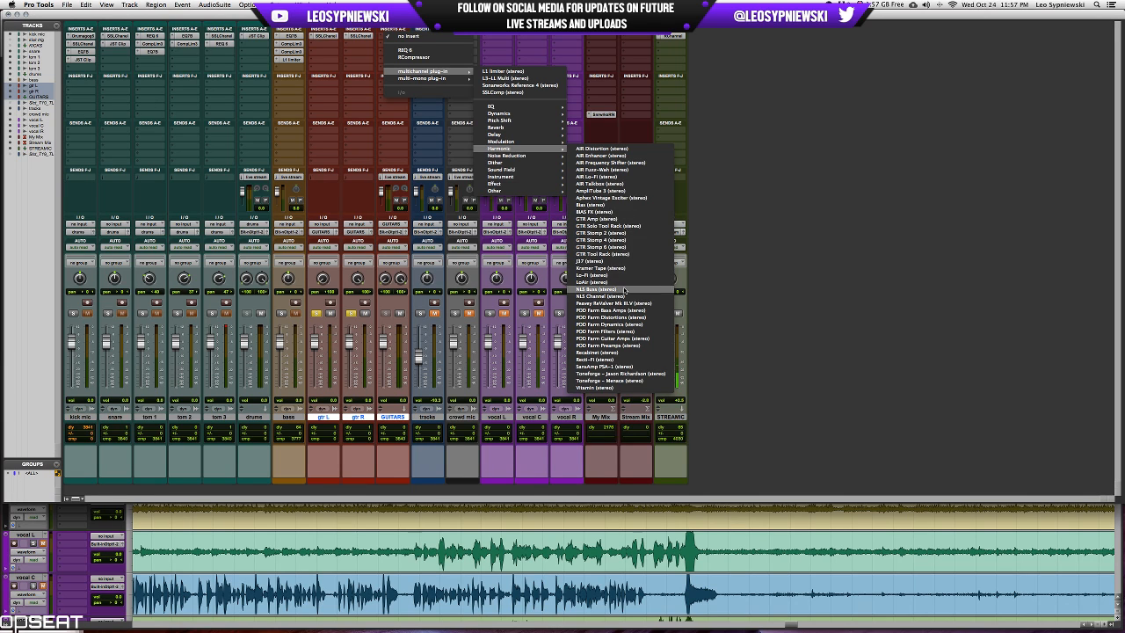
pyautogui.click(631, 388)
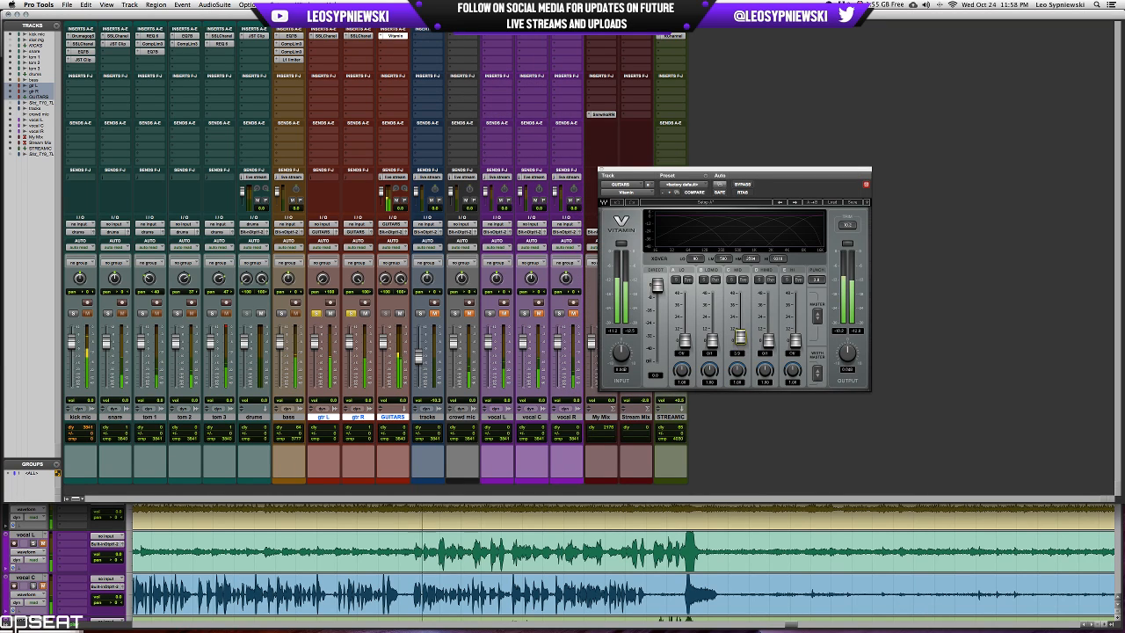
pyautogui.moveTo(741, 337)
pyautogui.mouseDown()
pyautogui.moveTo(741, 326)
pyautogui.moveTo(768, 337)
pyautogui.moveTo(767, 322)
pyautogui.moveTo(741, 325)
pyautogui.mouseUp()
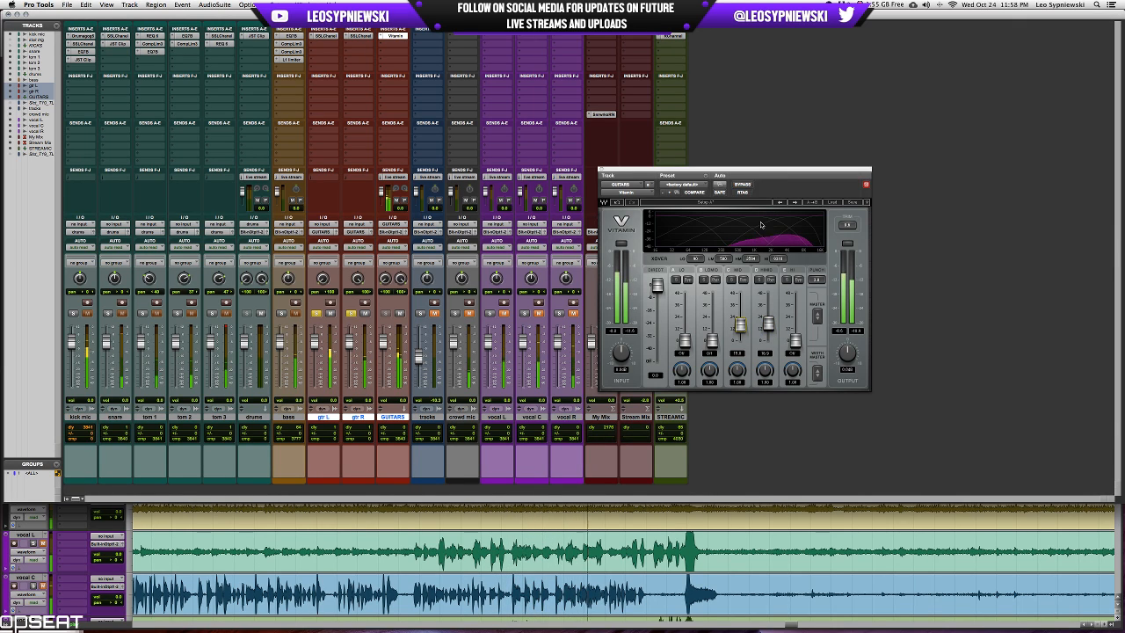
pyautogui.moveTo(768, 325); pyautogui.dragTo(768, 322)
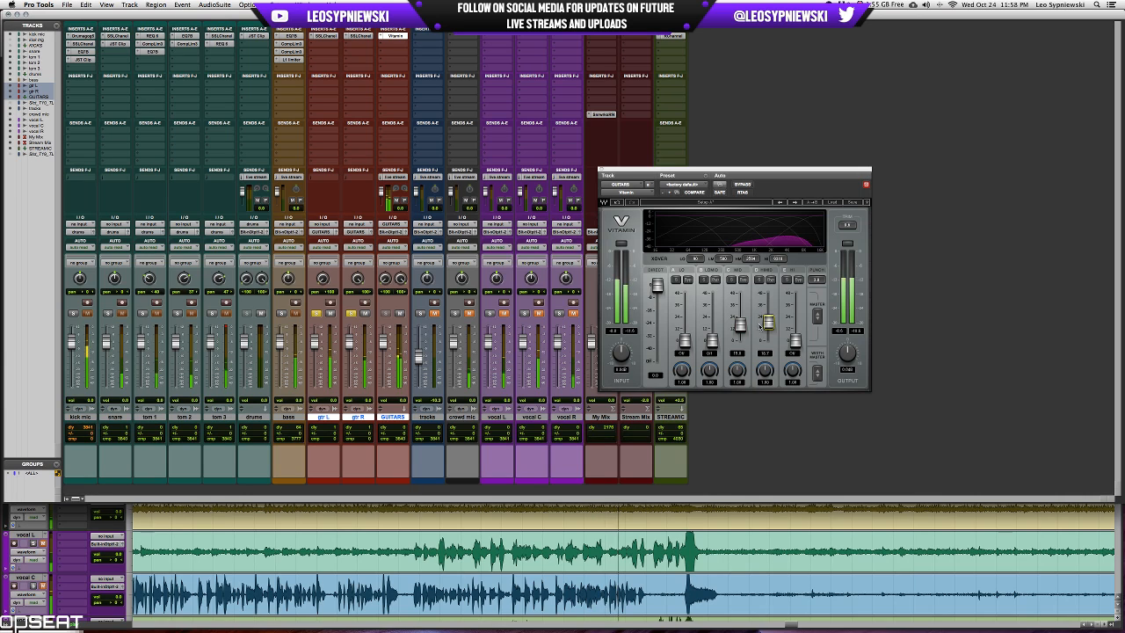
# Insert a multi-mono L1 limiter on the GUITARS bus, lower its threshold and output ceiling, and unsolo the guitars to audition it in the mix.
pyautogui.click(395, 41)
pyautogui.moveTo(498, 122)
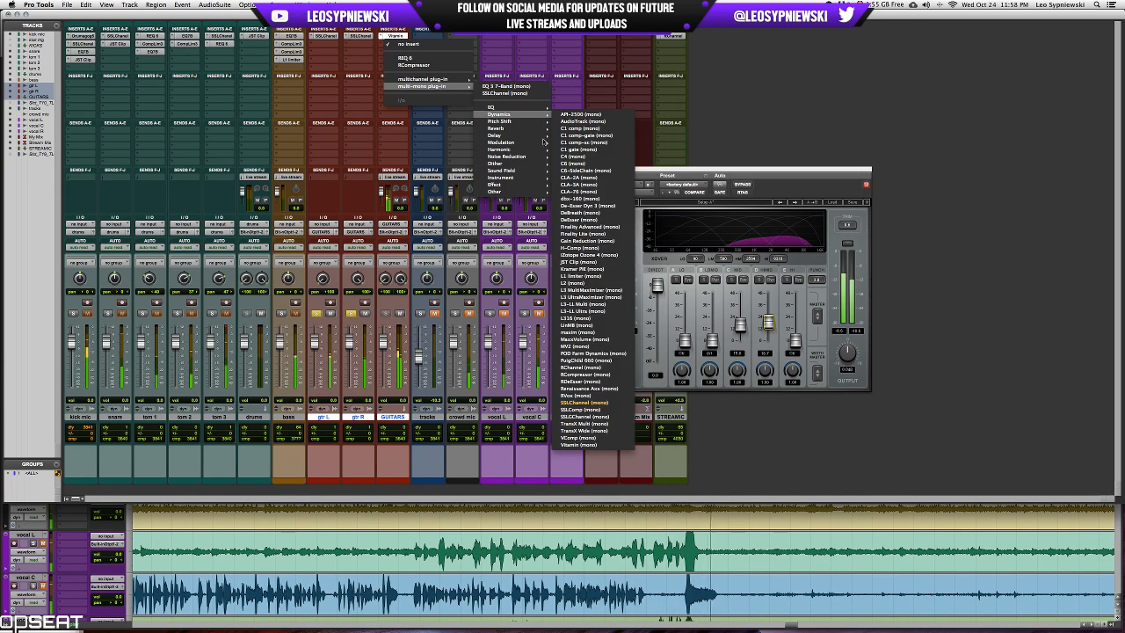
pyautogui.click(580, 276)
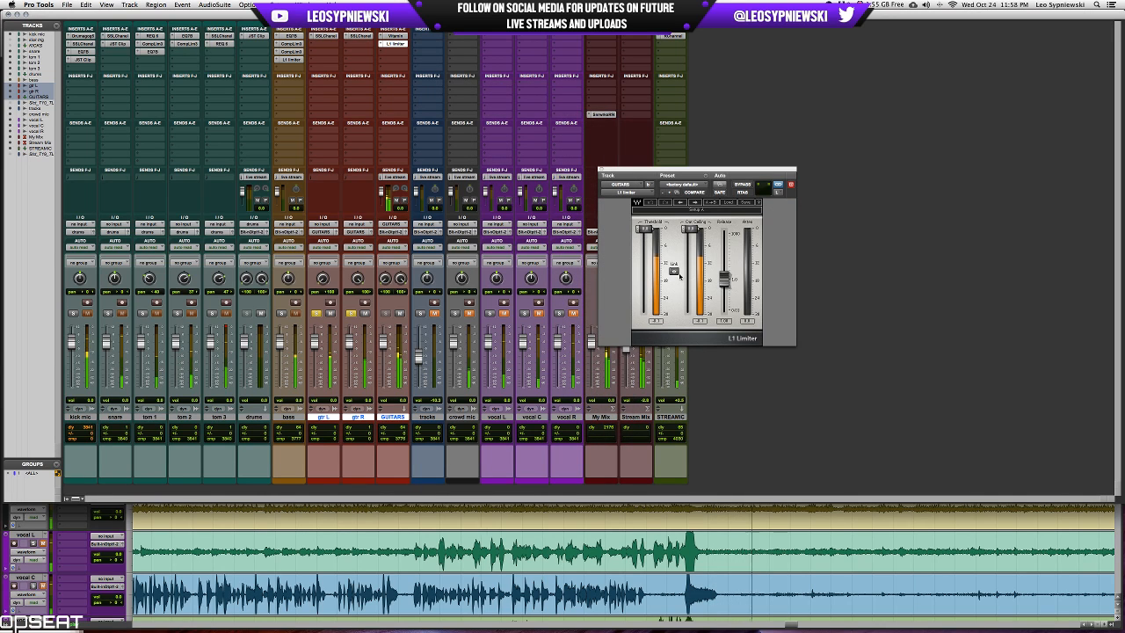
pyautogui.moveTo(679, 276); pyautogui.dragTo(679, 307)
pyautogui.moveTo(691, 261); pyautogui.dragTo(691, 255)
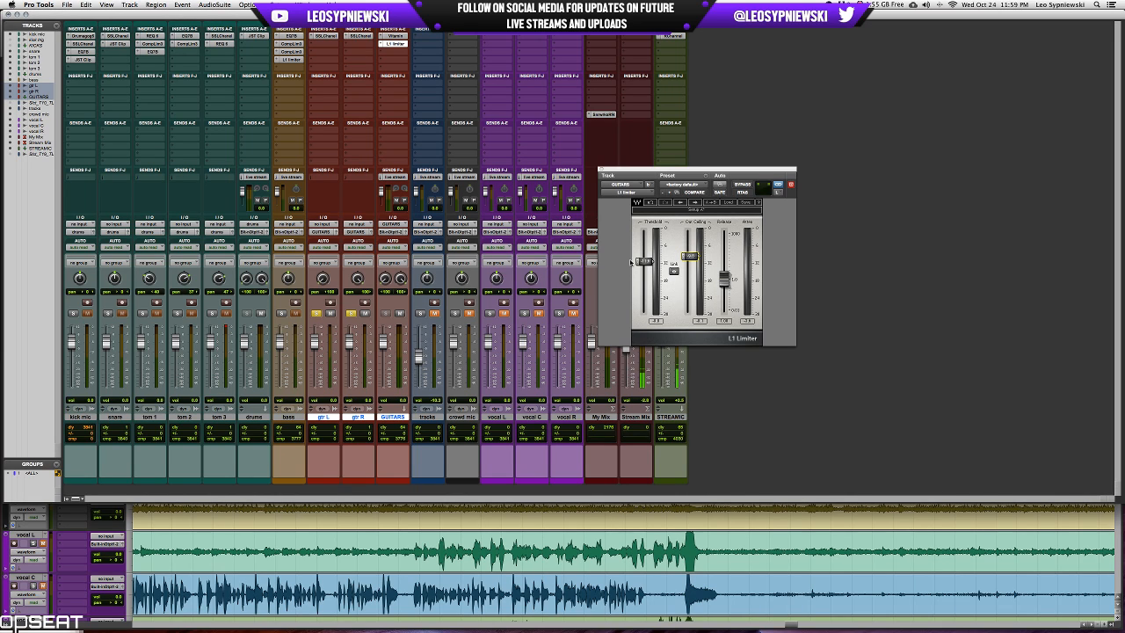
pyautogui.press('space')
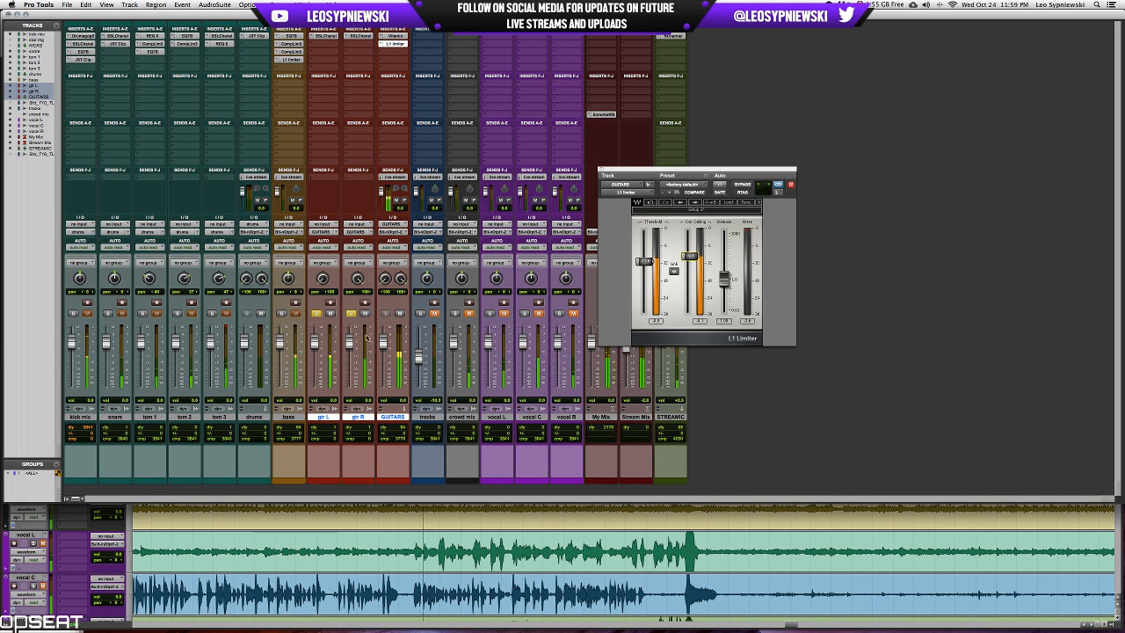
pyautogui.keyDown('alt'); pyautogui.keyDown('shift'); pyautogui.click(352, 315); pyautogui.keyUp('shift'); pyautogui.keyUp('alt')
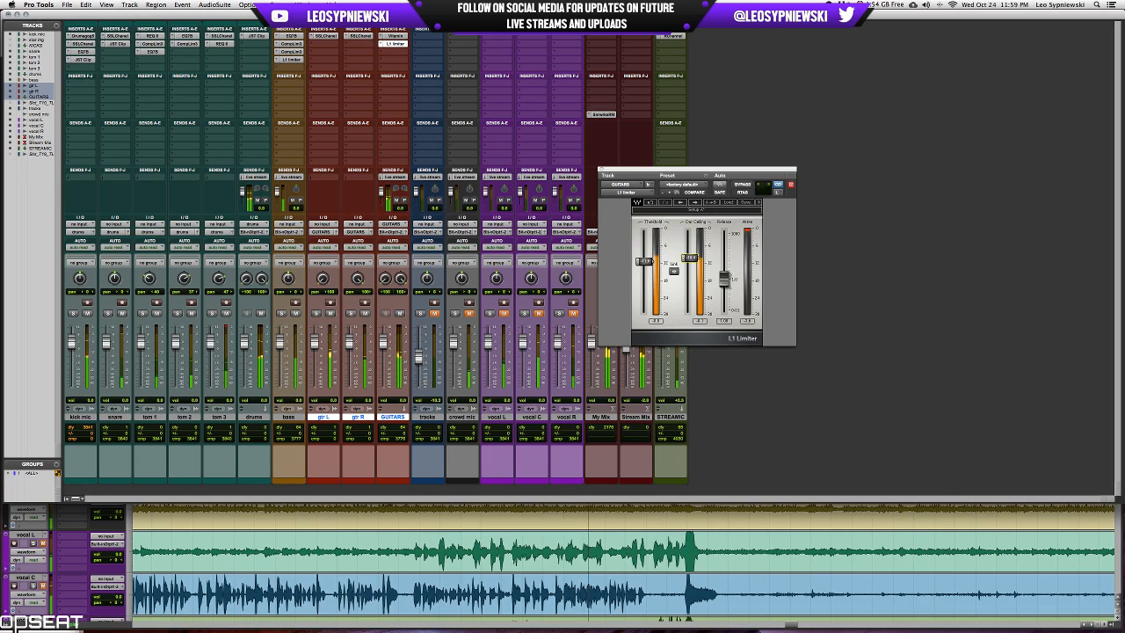
# Audition the limited guitars in the full mix from an earlier section around 31:18, and close the L1 limiter.
pyautogui.press('super+equal')
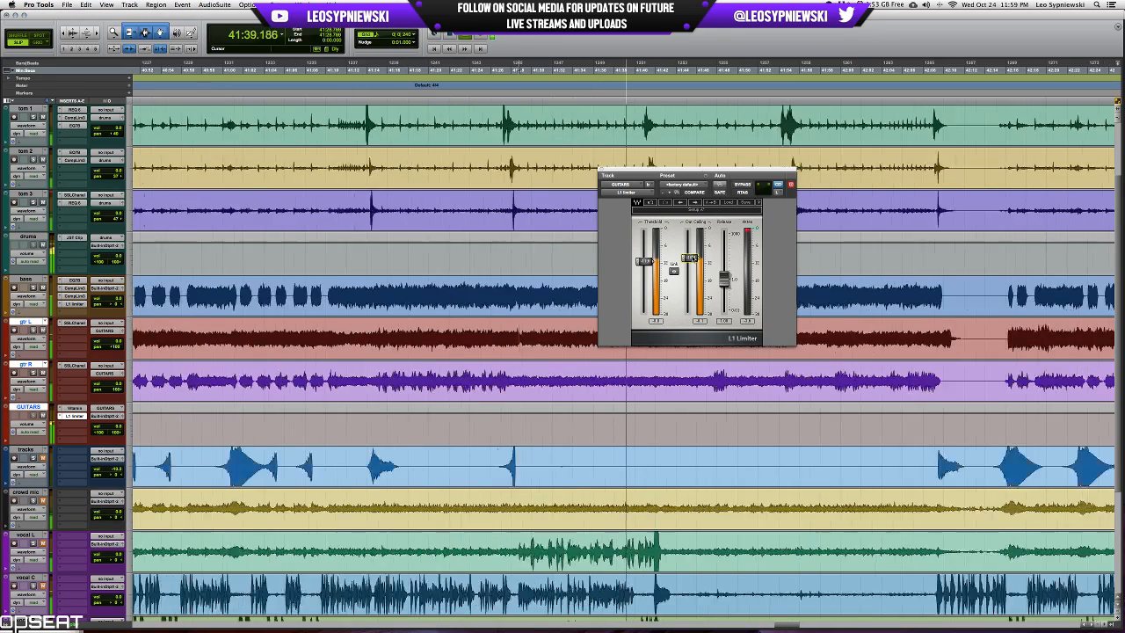
pyautogui.press('space')
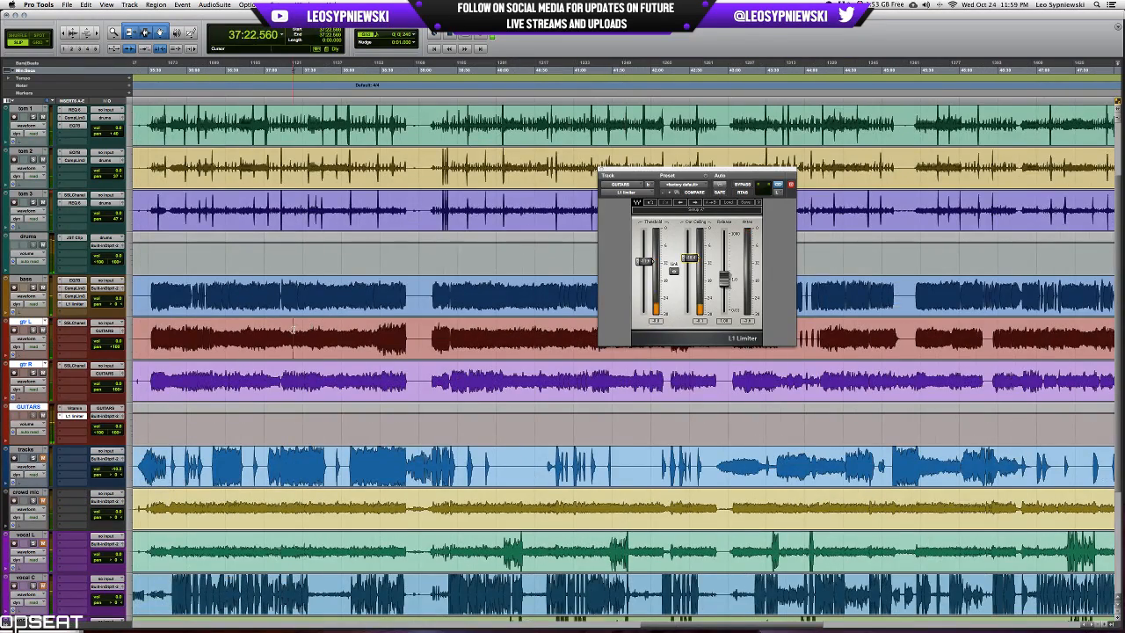
pyautogui.hscroll(-5, 332, 321)
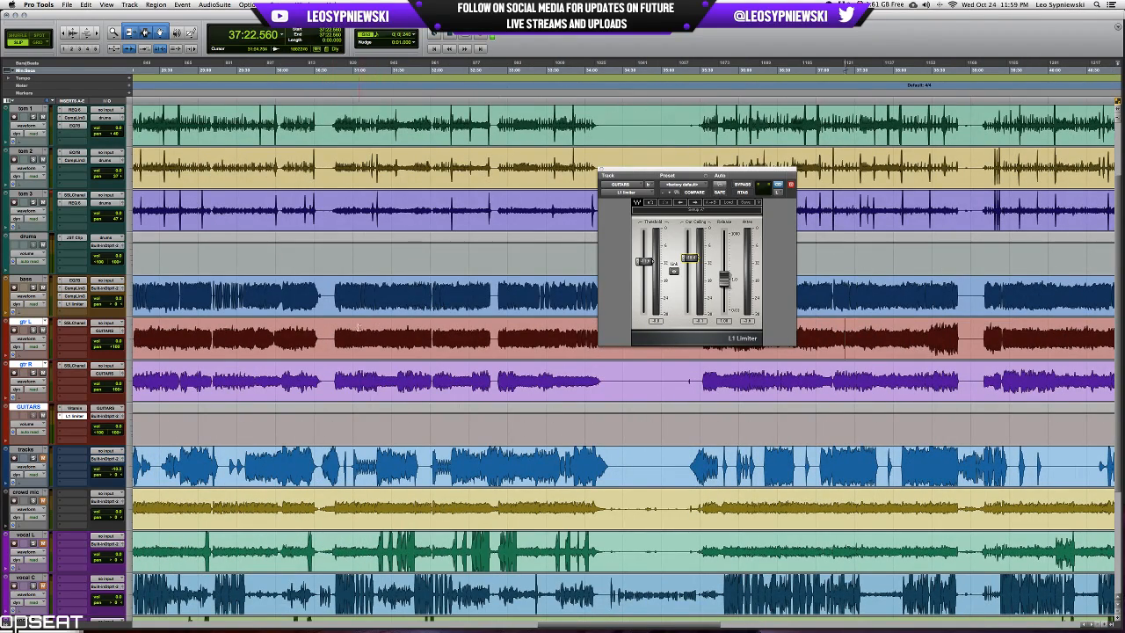
pyautogui.click(386, 332)
pyautogui.press('t')
pyautogui.press('t')
pyautogui.press('t')
pyautogui.press('t')
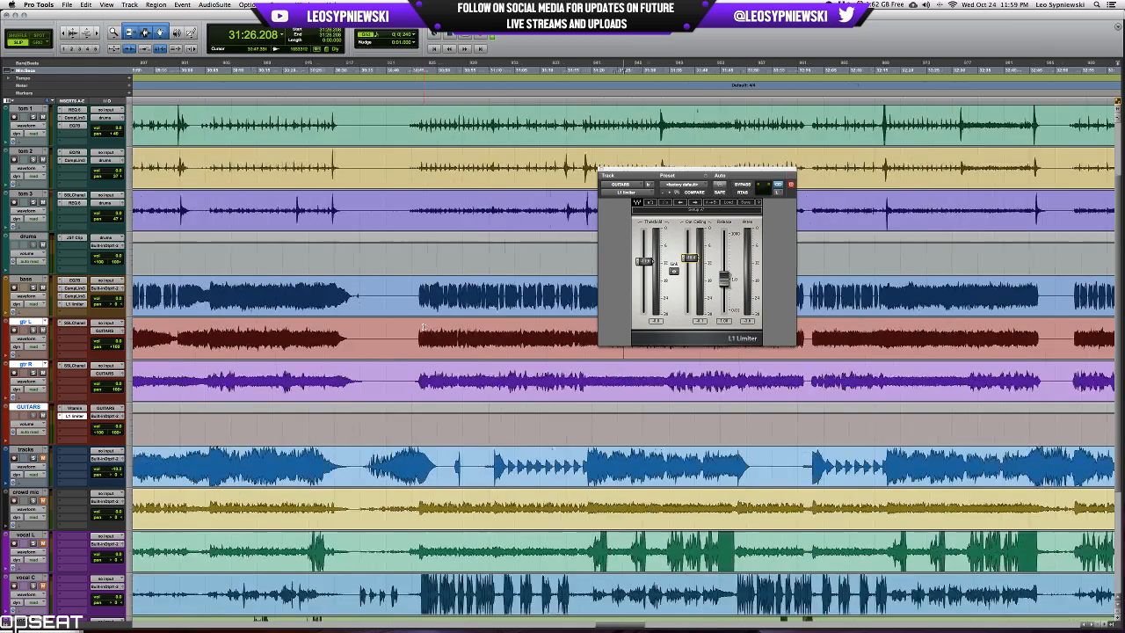
pyautogui.press('space')
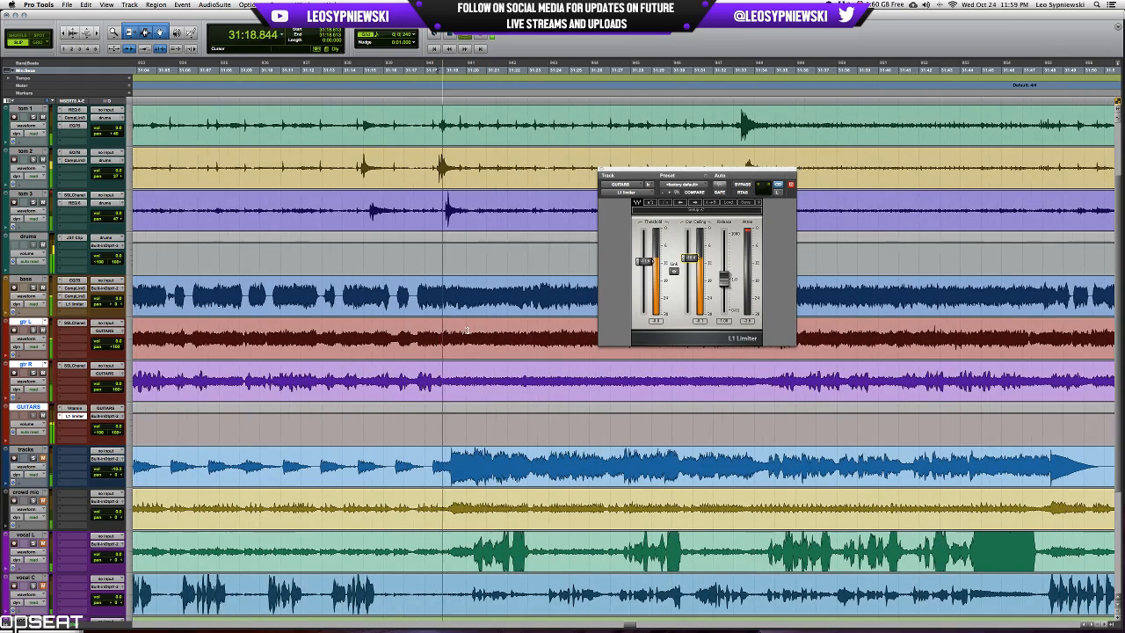
pyautogui.press('super+equal')
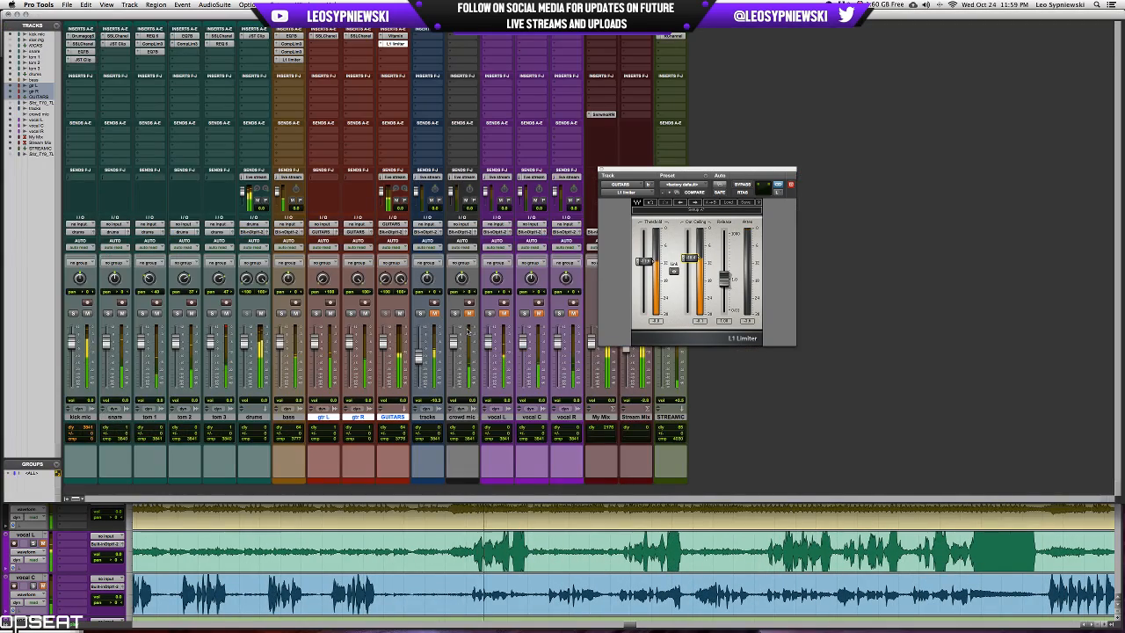
pyautogui.click(603, 171)
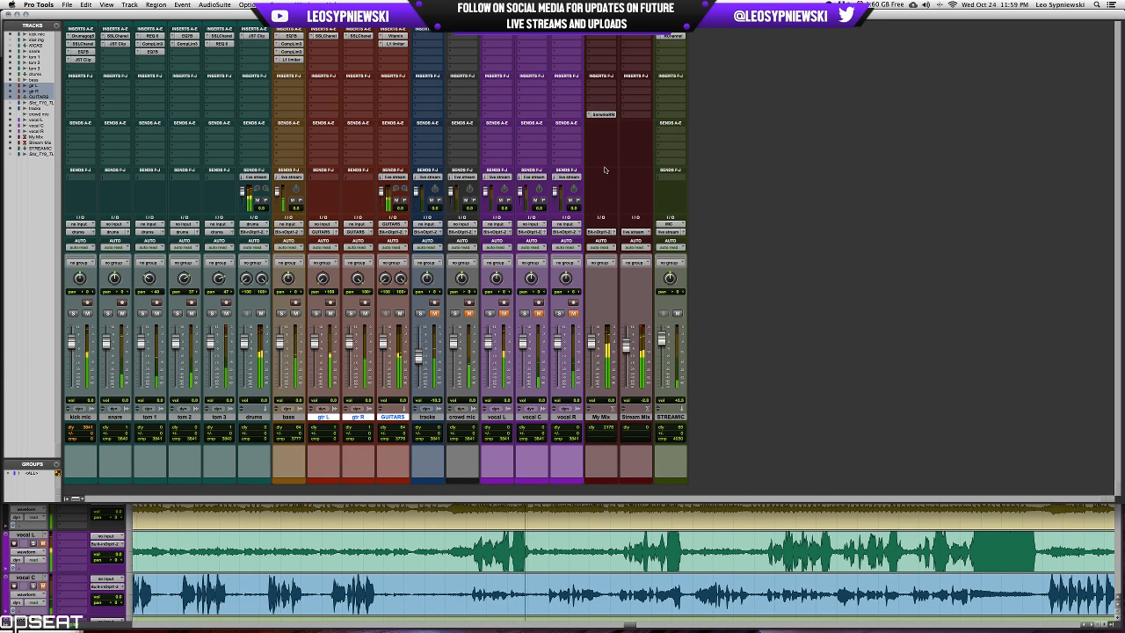
# Solo the snare, insert an EQ 3 7-Band ahead of its JST Clip and boost the low-mid band.
pyautogui.click(107, 312)
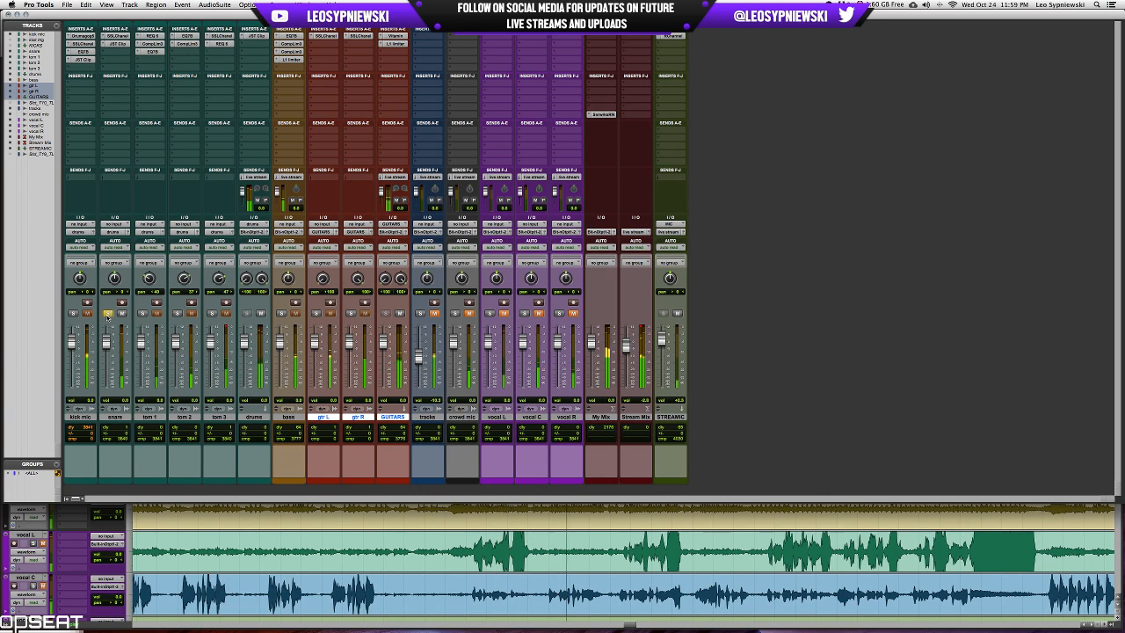
pyautogui.click(118, 49)
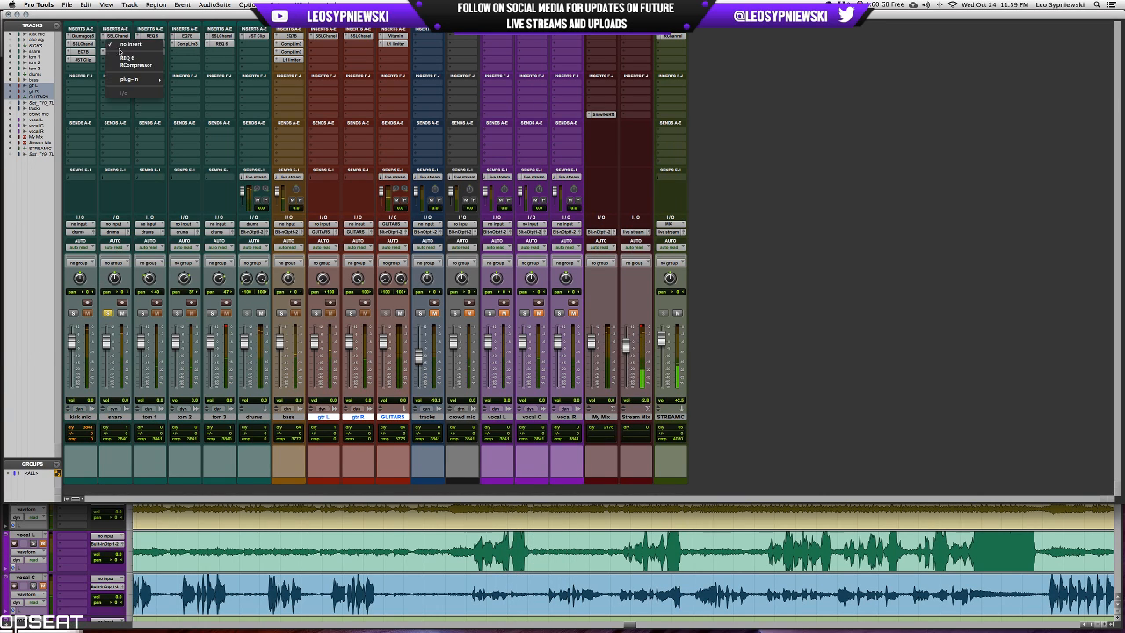
pyautogui.moveTo(161, 81)
pyautogui.click(197, 86)
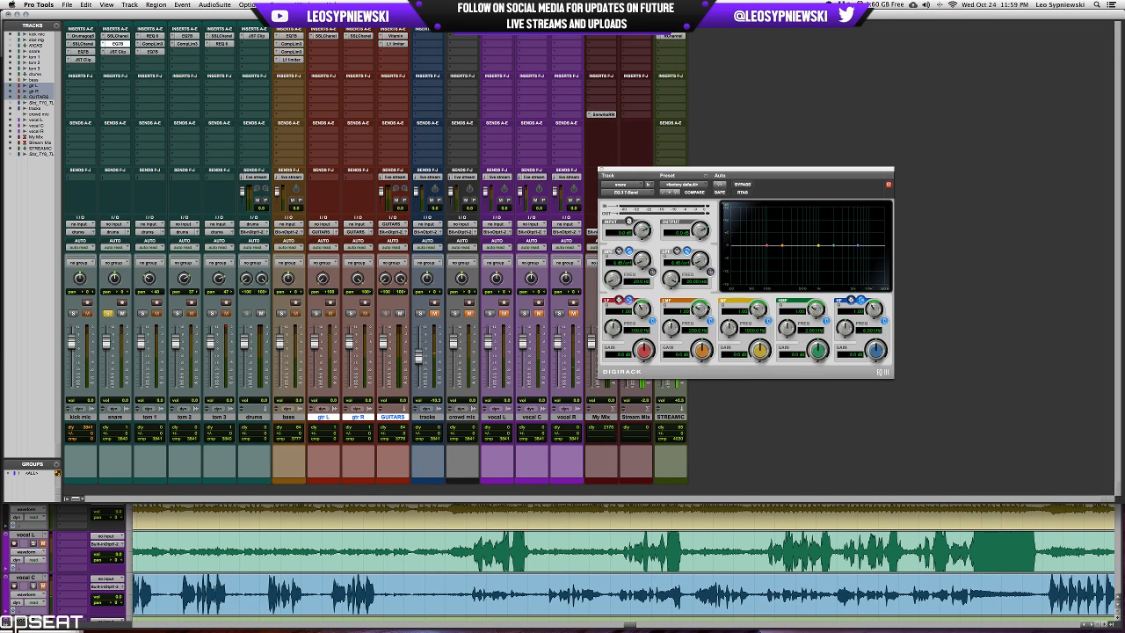
pyautogui.moveTo(708, 334); pyautogui.dragTo(674, 339)
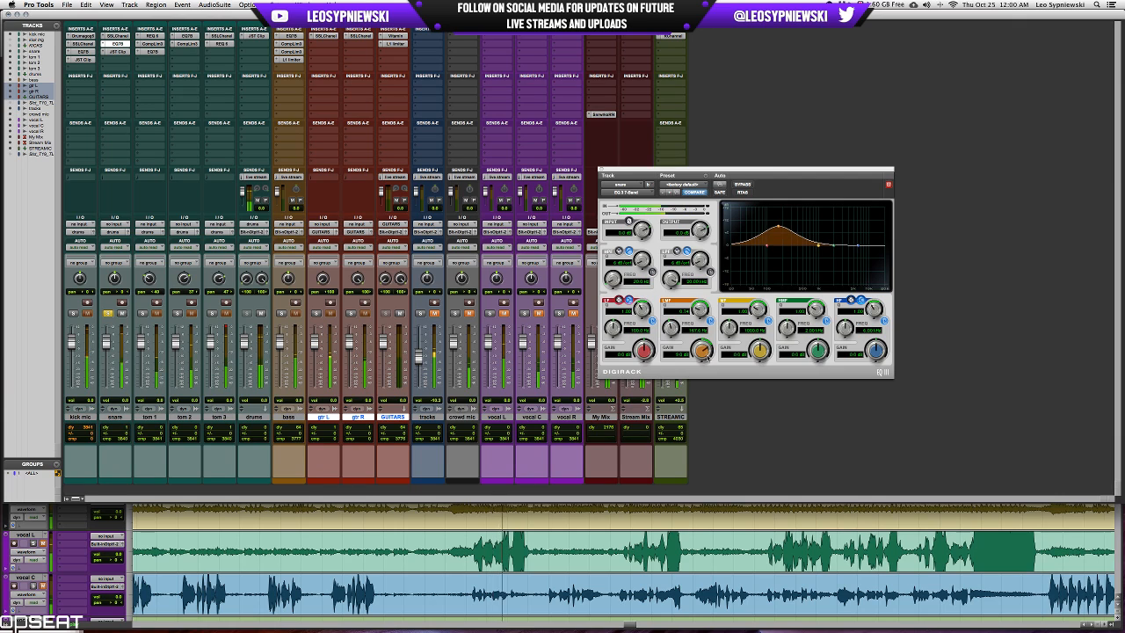
# Compare the snare with its EQ bypassed and active, then close the EQ and take the snare out of solo.
pyautogui.click(743, 186)
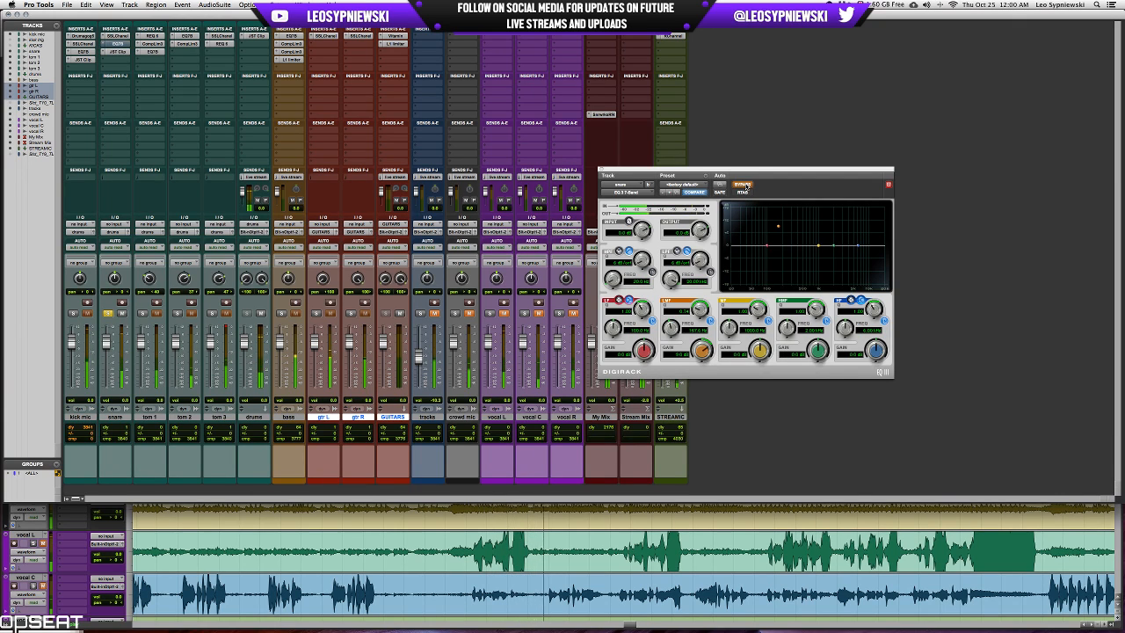
pyautogui.click(743, 185)
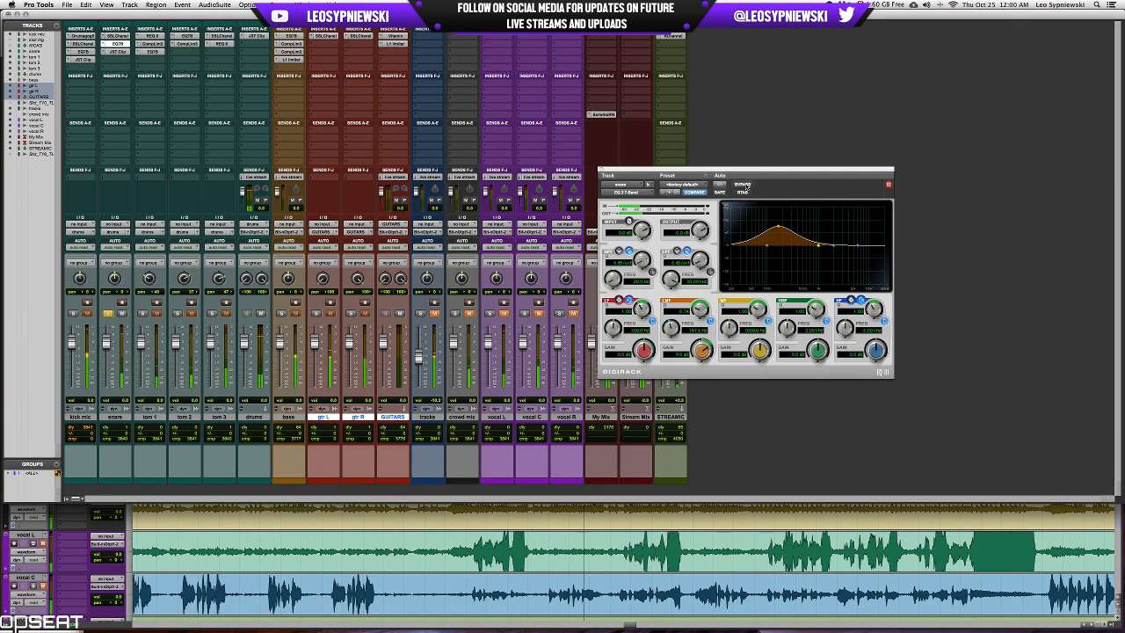
pyautogui.click(743, 186)
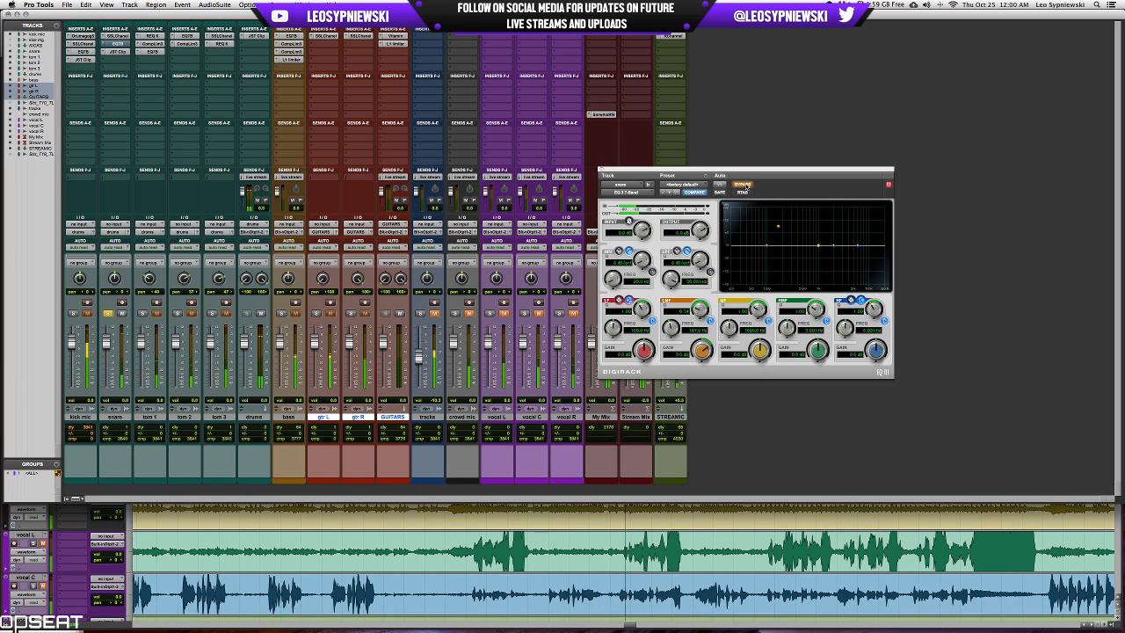
pyautogui.click(743, 185)
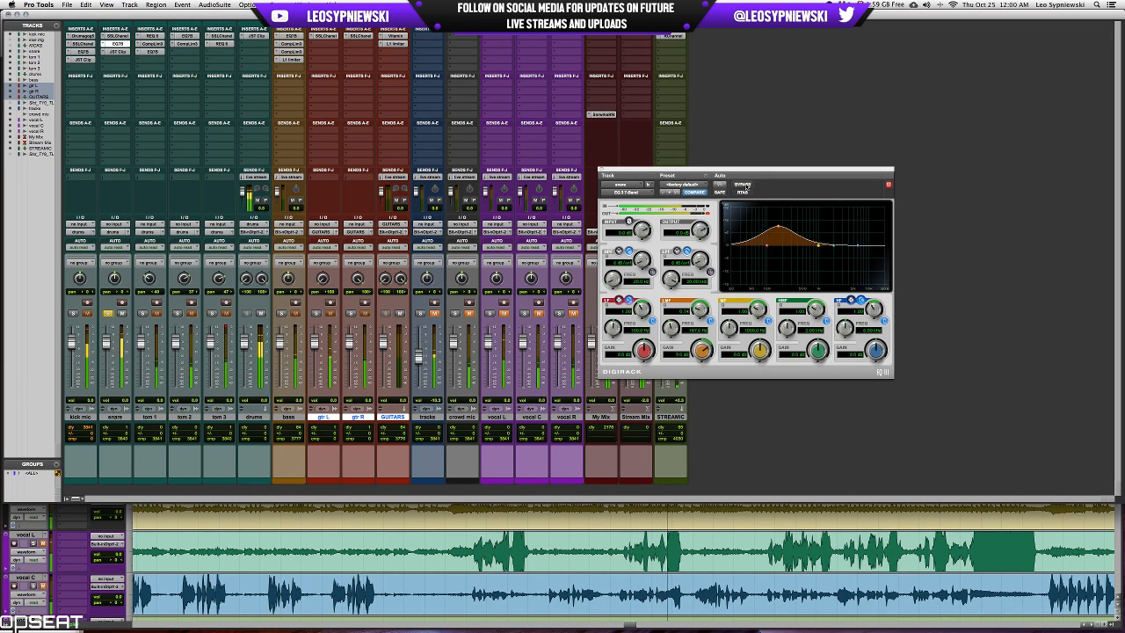
pyautogui.click(743, 186)
pyautogui.click(743, 186)
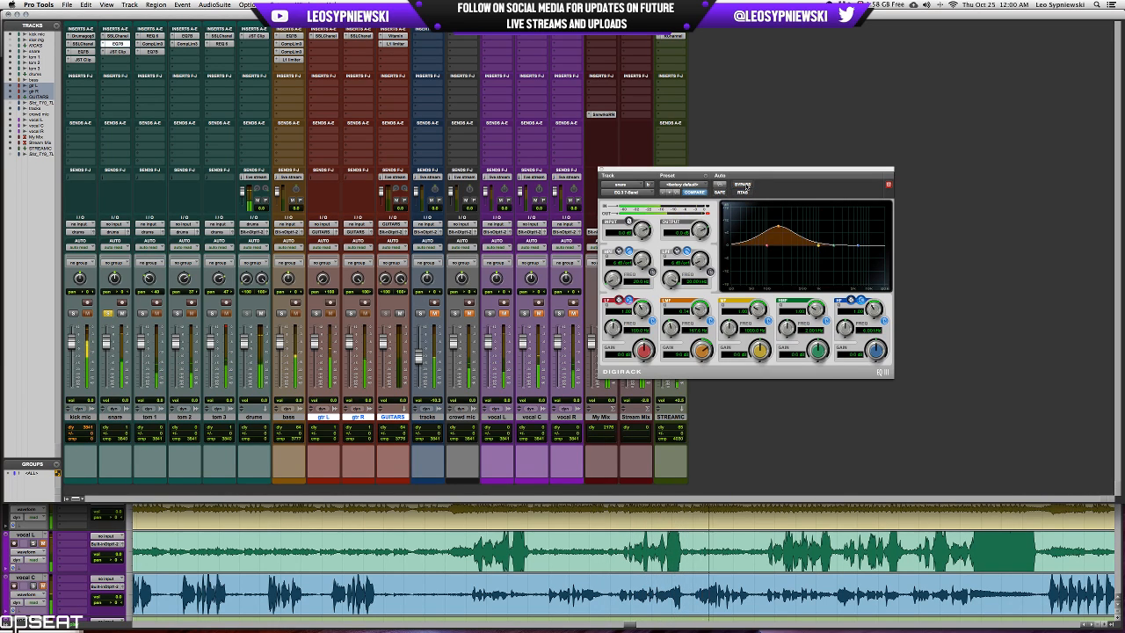
pyautogui.click(603, 171)
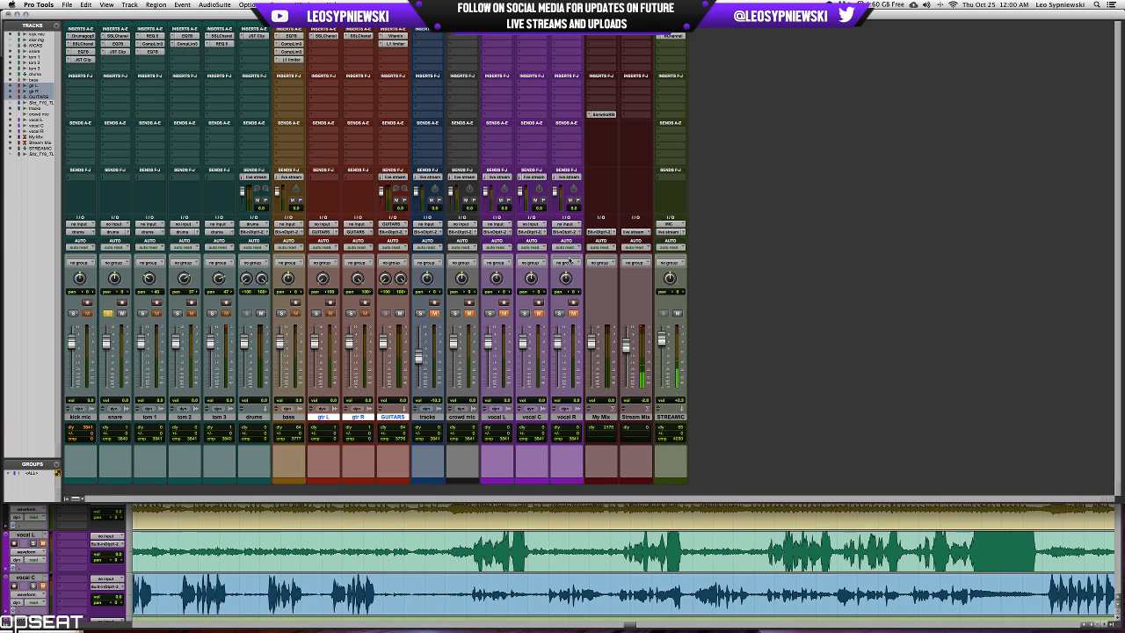
pyautogui.click(107, 313)
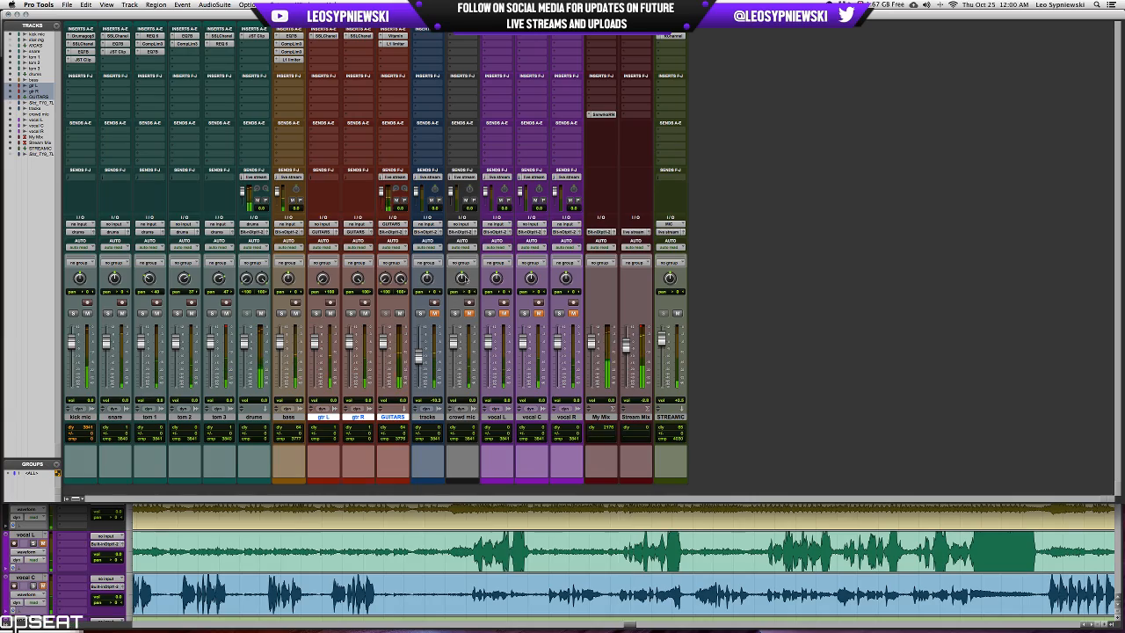
# Audition the full mix from an earlier section starting around 27:34, where the instruments come back in after the break.
pyautogui.press('super+equal')
pyautogui.press('r')
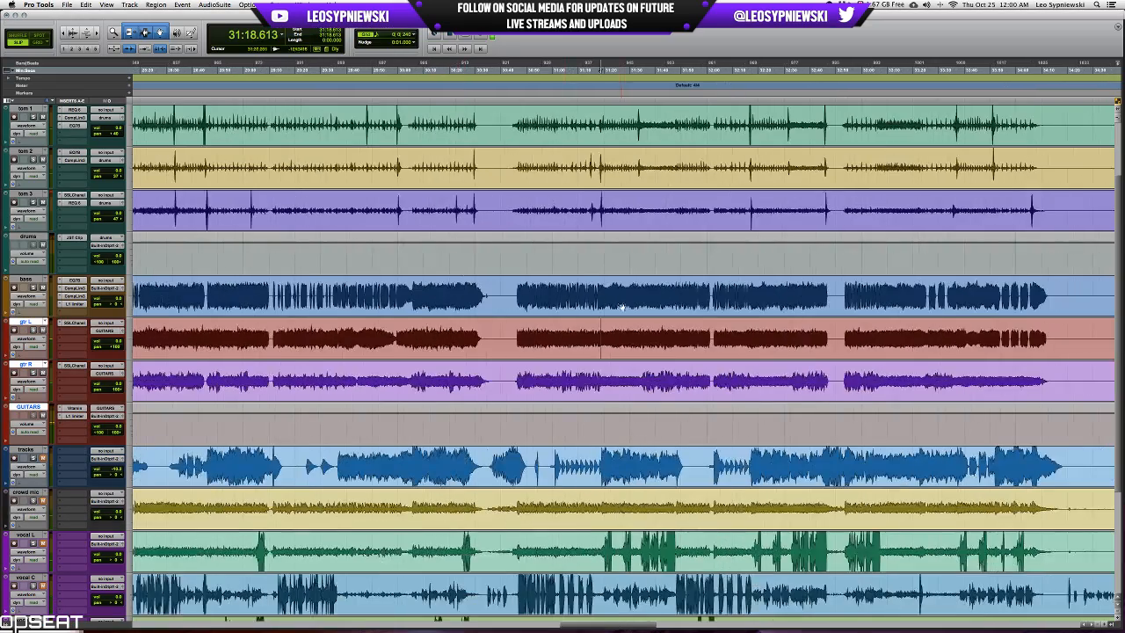
pyautogui.hscroll(-5, 620, 307)
pyautogui.click(359, 291)
pyautogui.press('t')
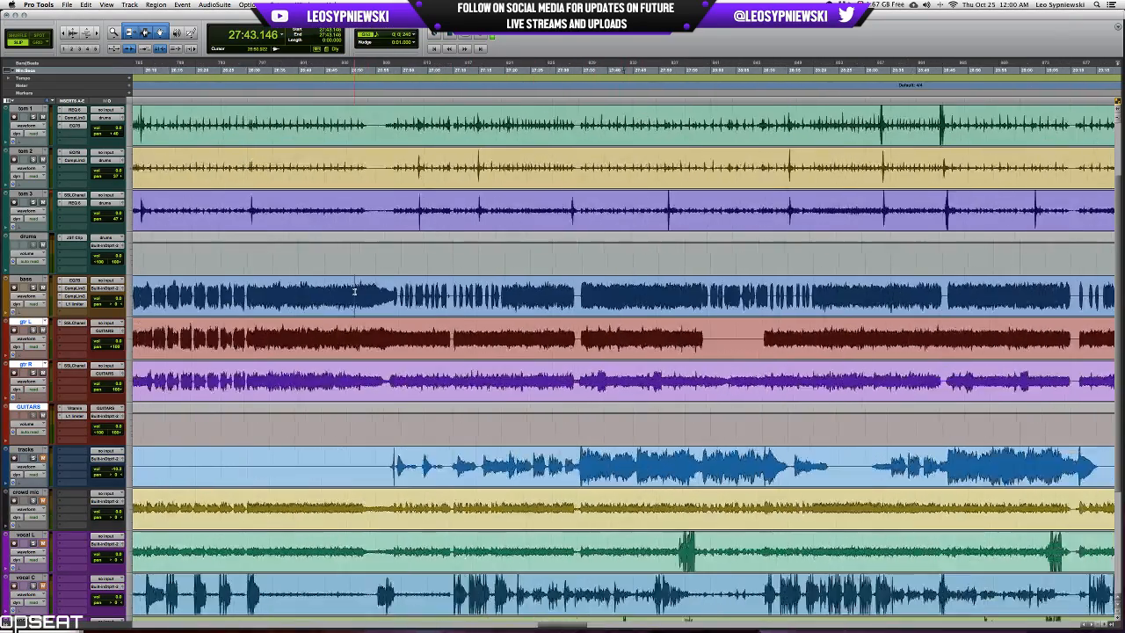
pyautogui.press('t')
pyautogui.click(283, 292)
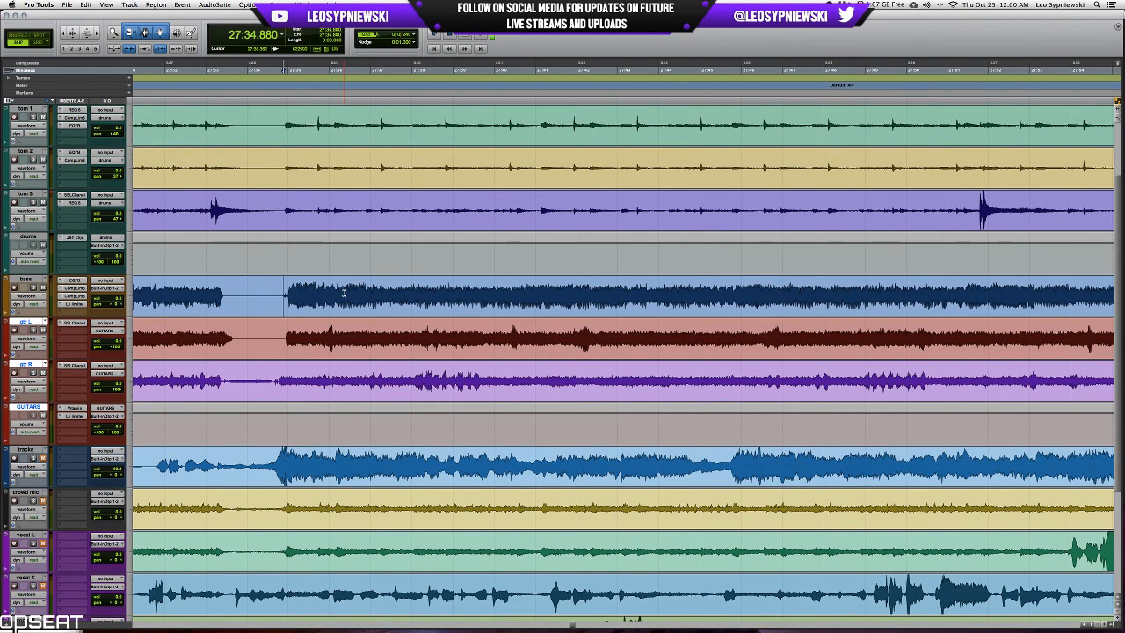
pyautogui.press('space')
pyautogui.press('r')
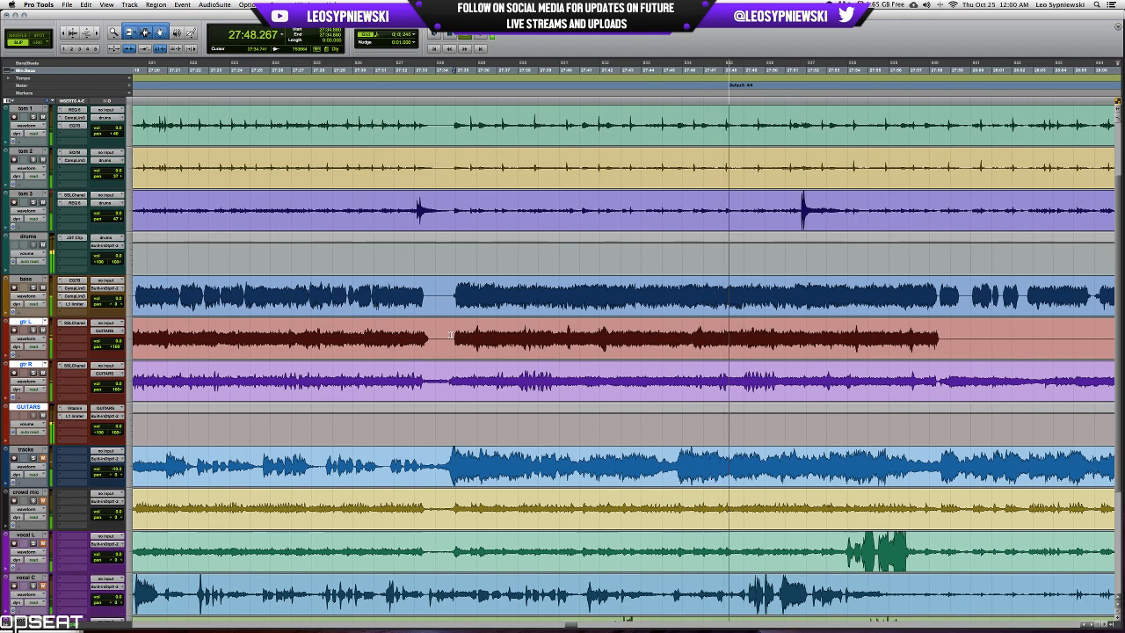
pyautogui.press('space')
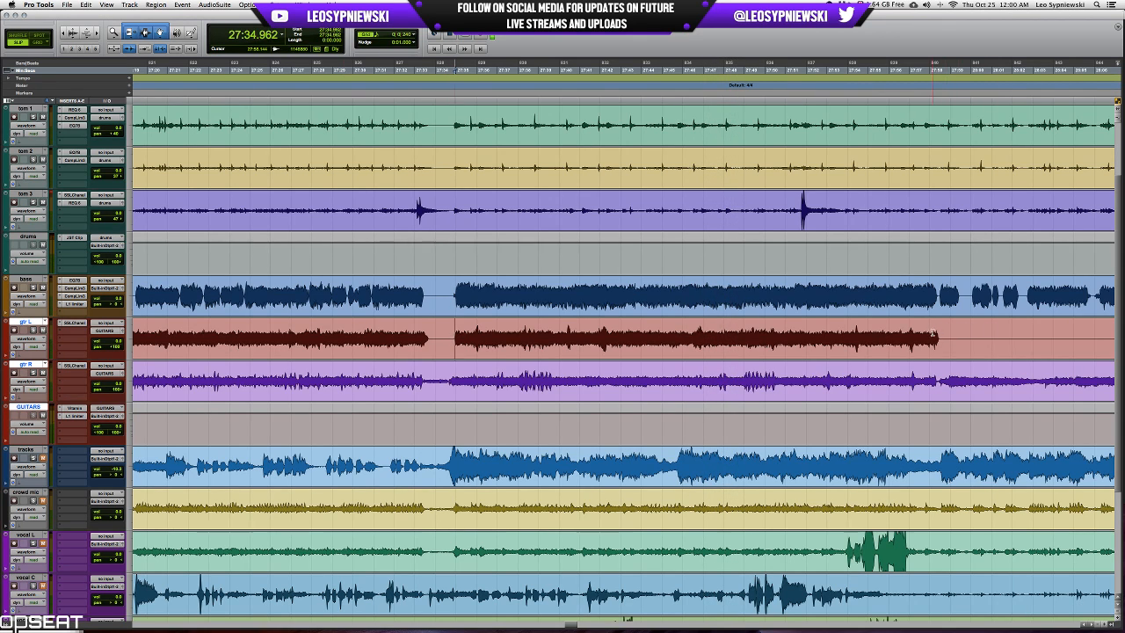
# Select the gtr L passage from 27:34 to 27:58 and inspect the snare hits around 27:39 up close.
pyautogui.click(933, 333)
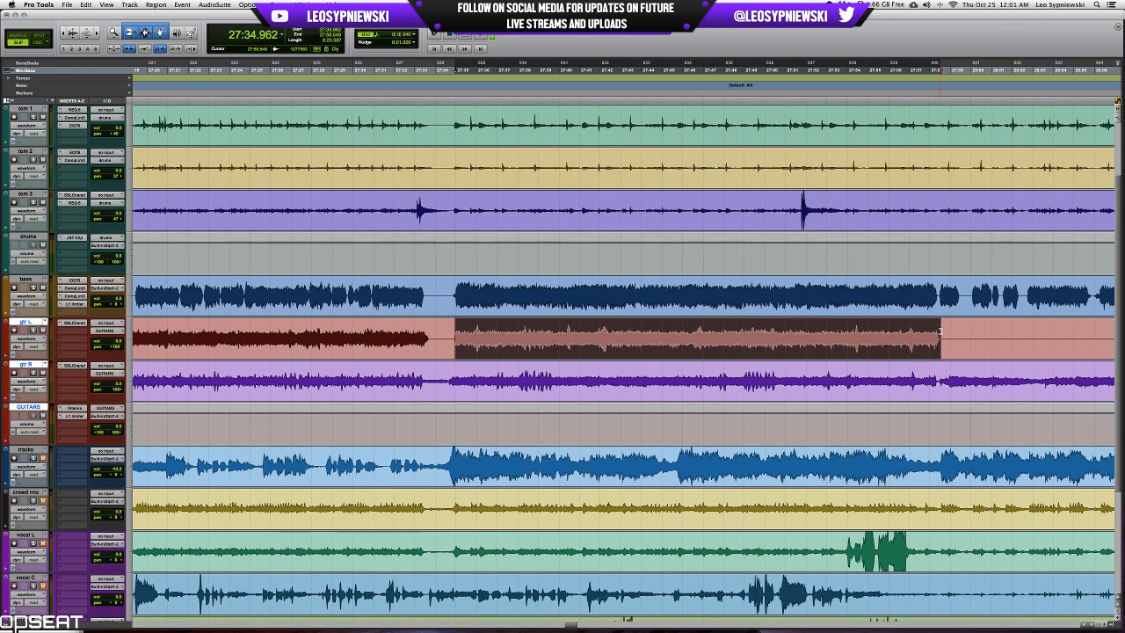
pyautogui.scroll(2, 939, 332)
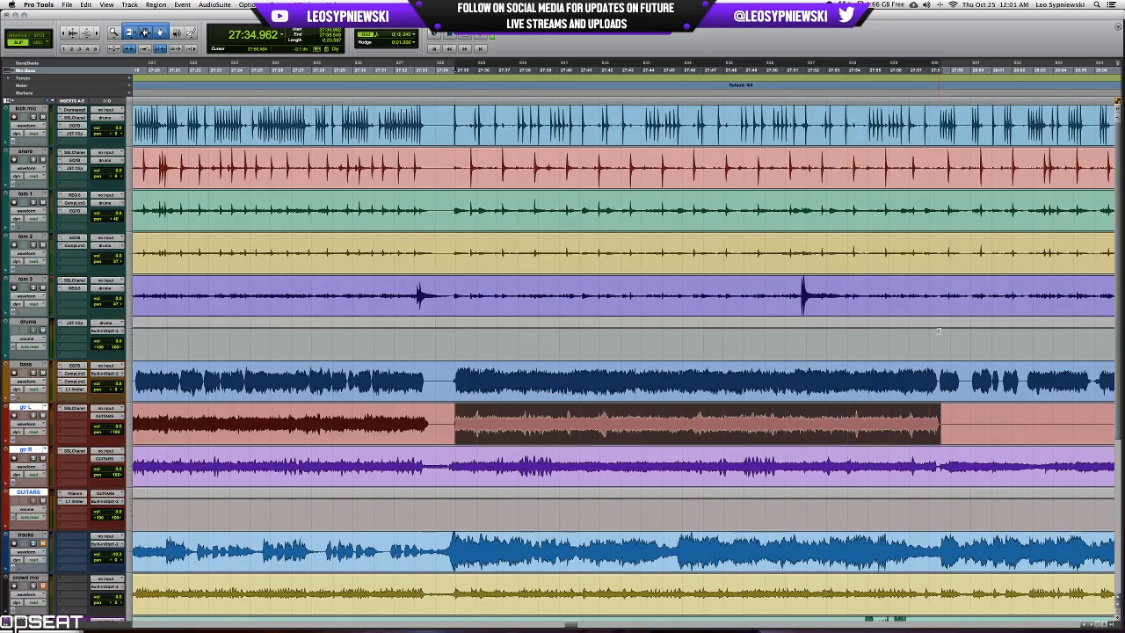
pyautogui.click(545, 159)
pyautogui.press('t')
pyautogui.press('t')
pyautogui.press('t')
pyautogui.press('t')
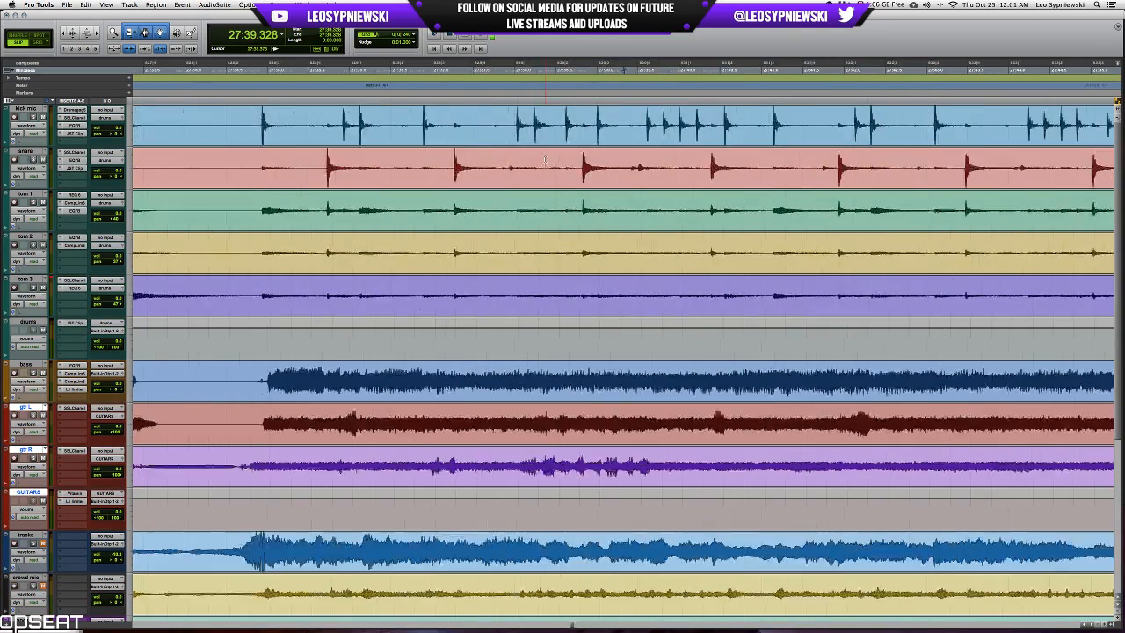
pyautogui.press('r')
pyautogui.press('r')
pyautogui.press('r')
pyautogui.press('r')
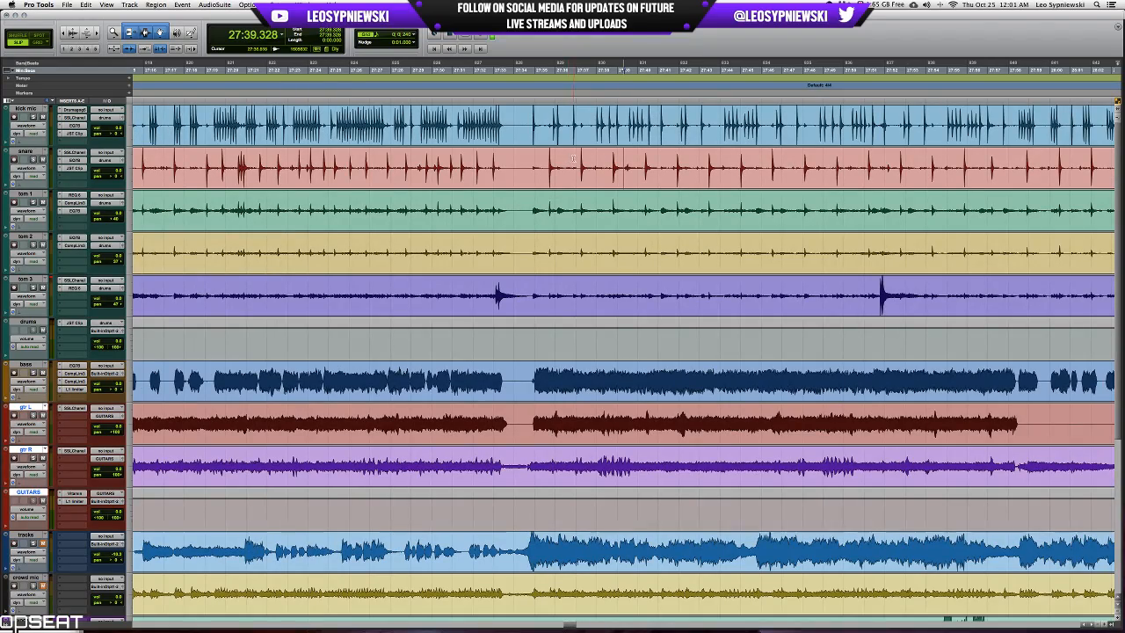
# Find an earlier section around 23:00 and inspect the snare hits there up close.
pyautogui.press('r')
pyautogui.press('r')
pyautogui.press('r')
pyautogui.press('r')
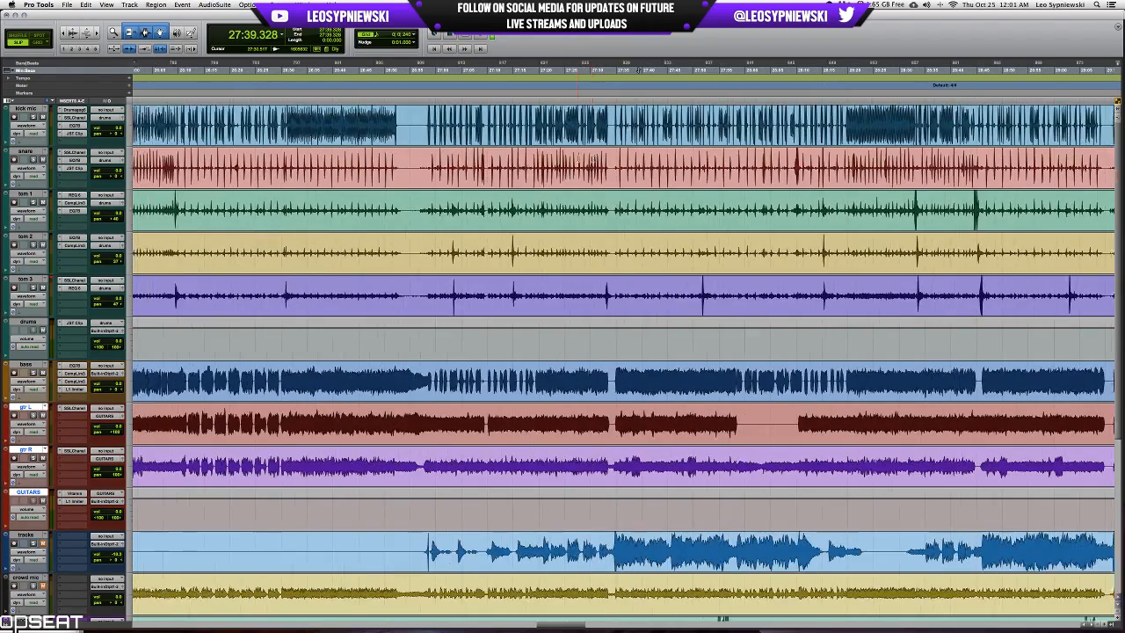
pyautogui.hscroll(-10, 578, 160)
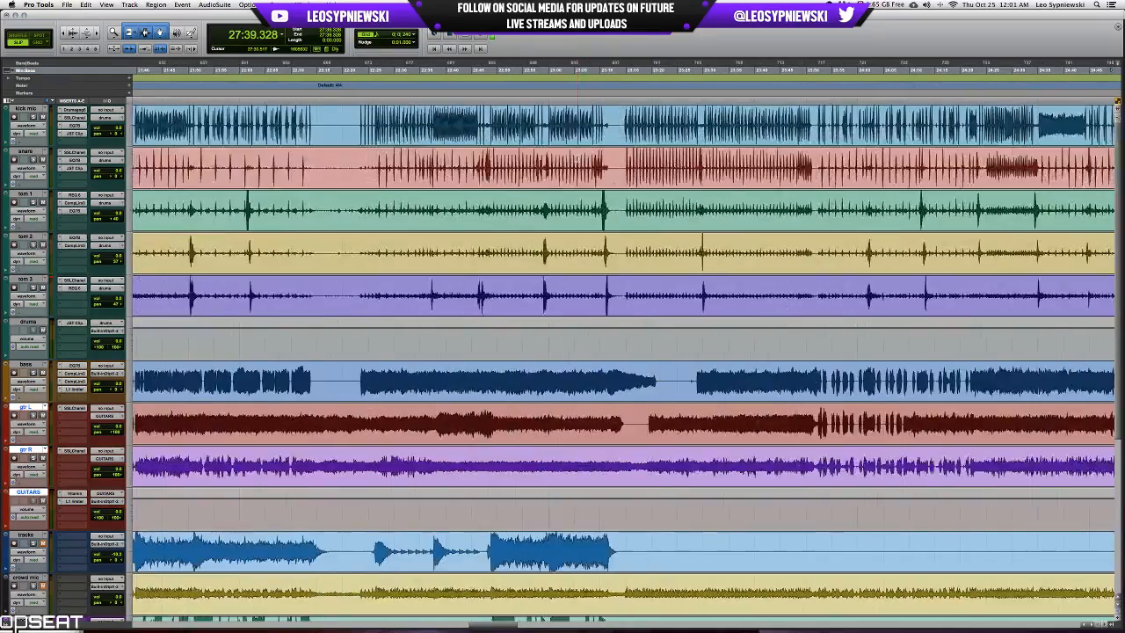
pyautogui.click(618, 158)
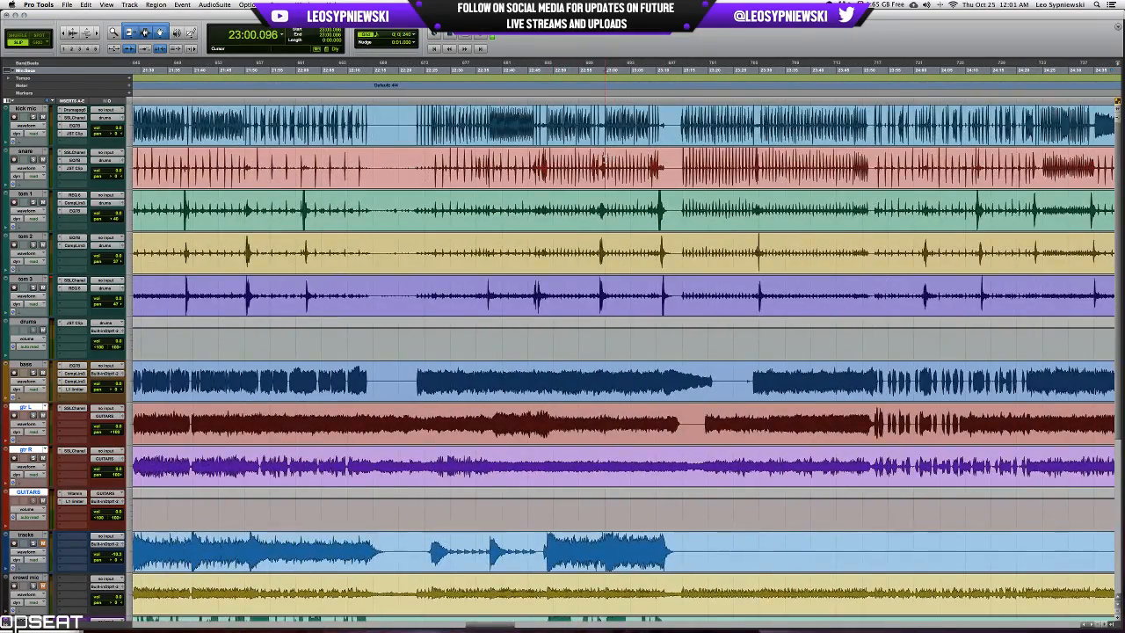
pyautogui.press('t')
pyautogui.press('t')
pyautogui.press('t')
pyautogui.press('r')
pyautogui.press('r')
pyautogui.press('r')
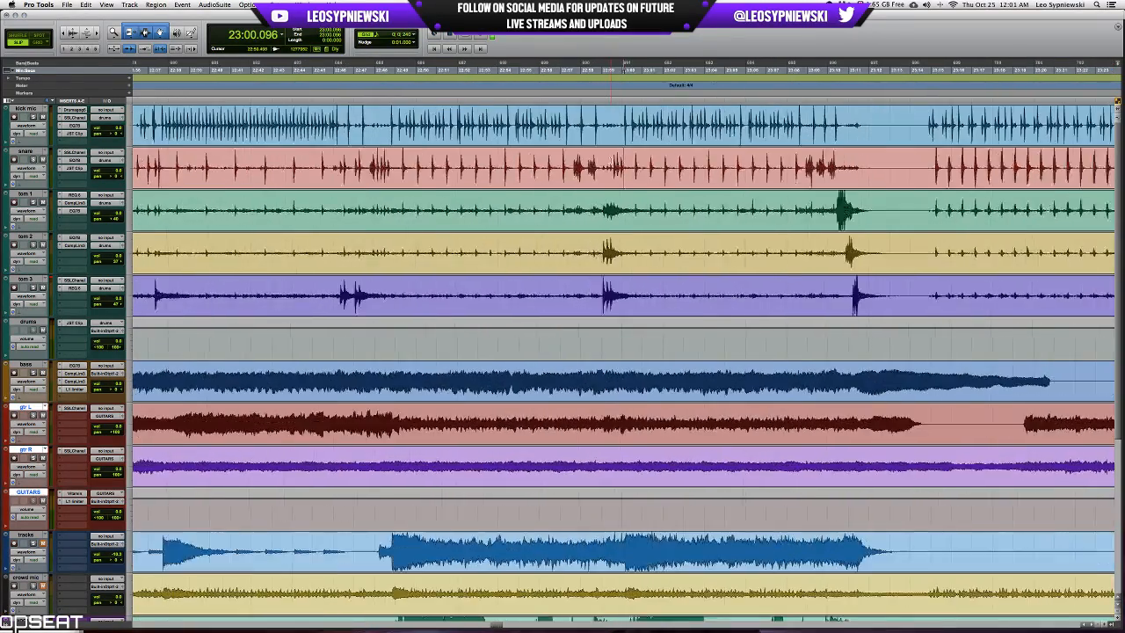
# Solo the snare and audition its roll from around 22:47.
pyautogui.hscroll(-1, 611, 161)
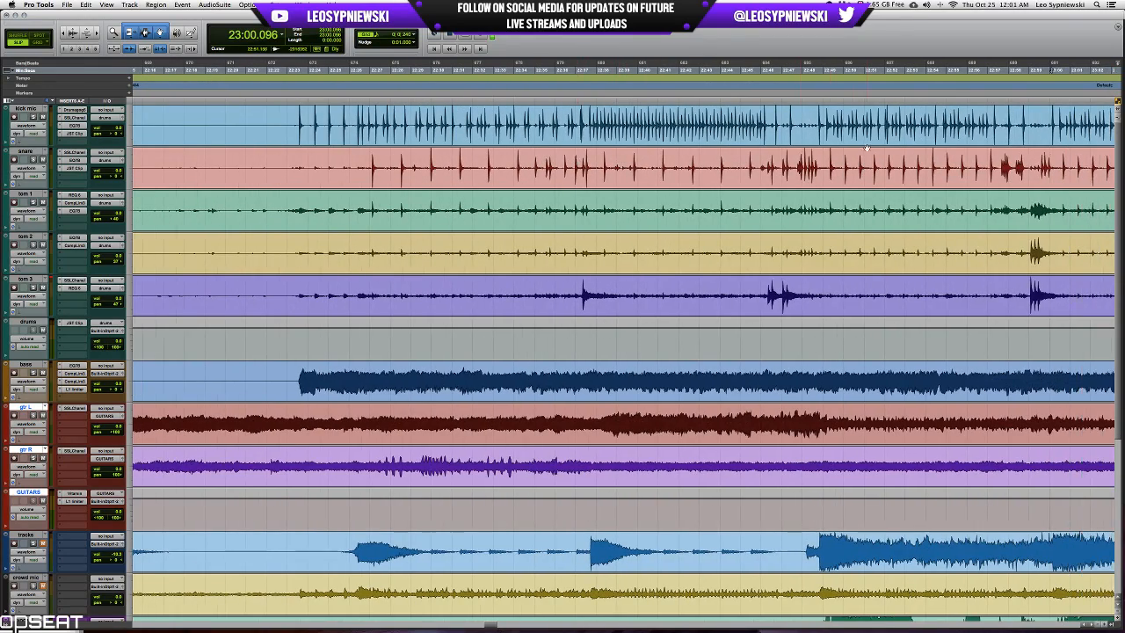
pyautogui.click(809, 158)
pyautogui.press('t')
pyautogui.press('t')
pyautogui.press('t')
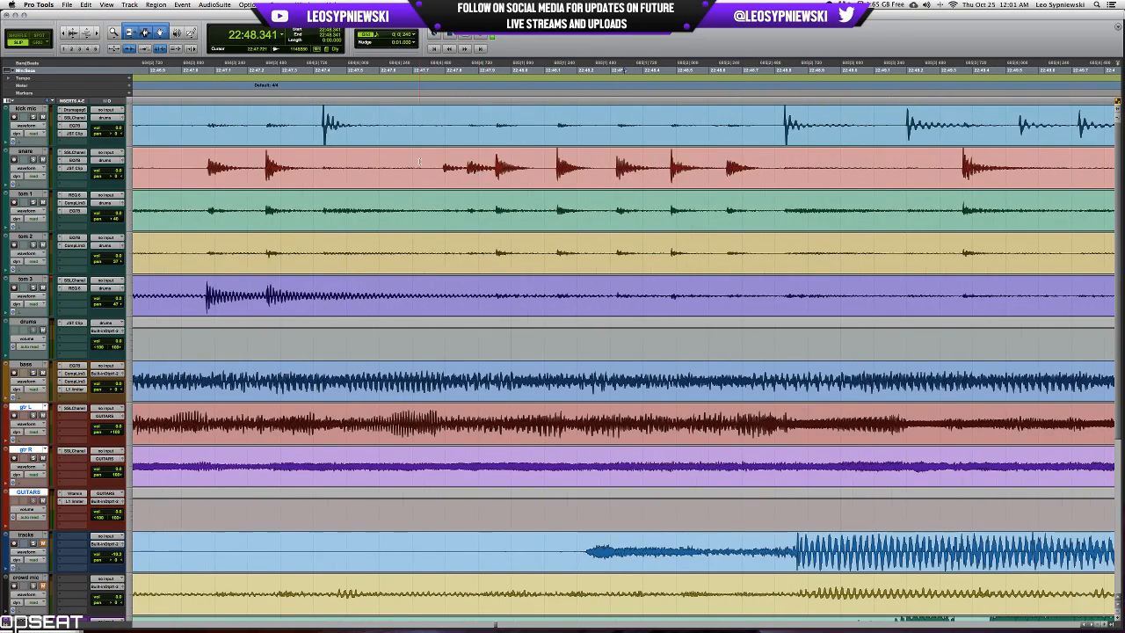
pyautogui.click(419, 161)
pyautogui.click(34, 161)
pyautogui.press('space')
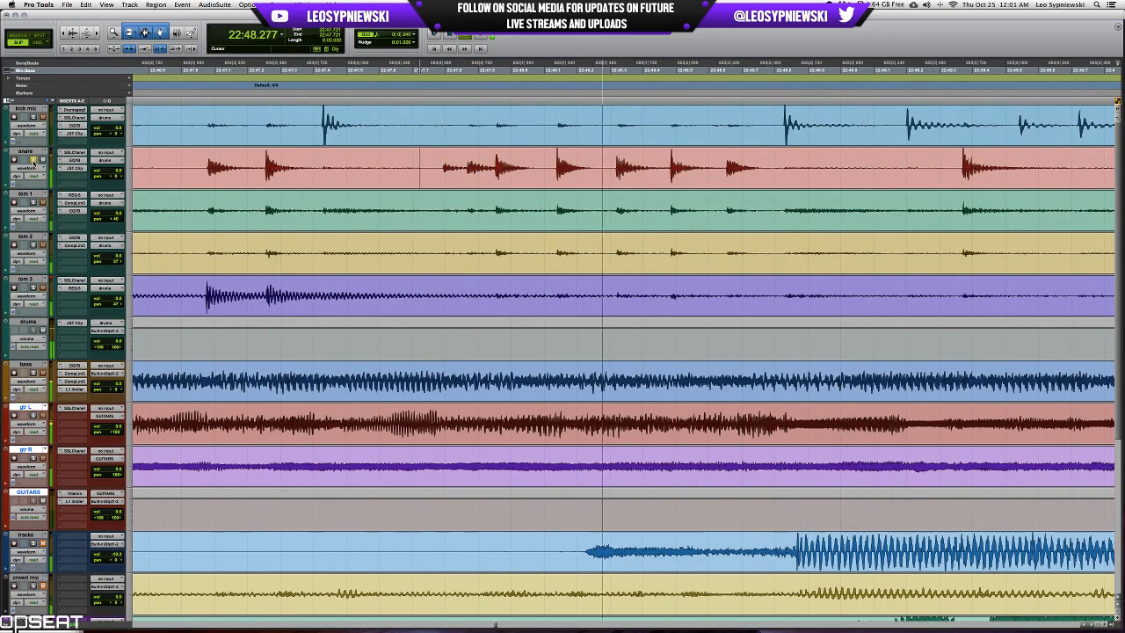
pyautogui.press('r')
pyautogui.press('space')
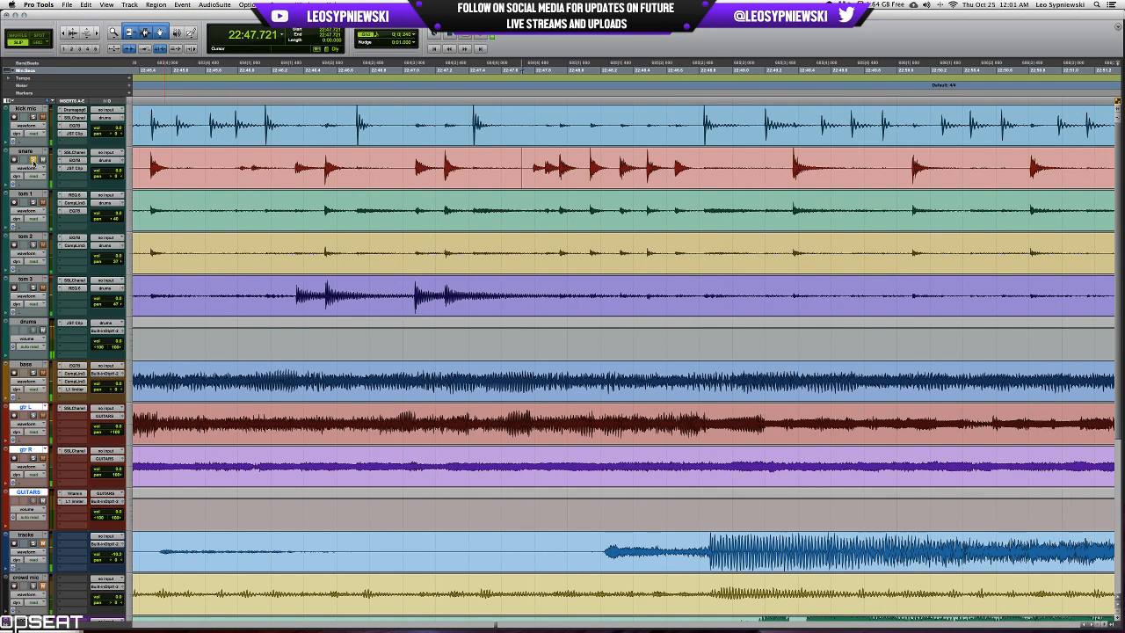
pyautogui.press('r')
pyautogui.press('r')
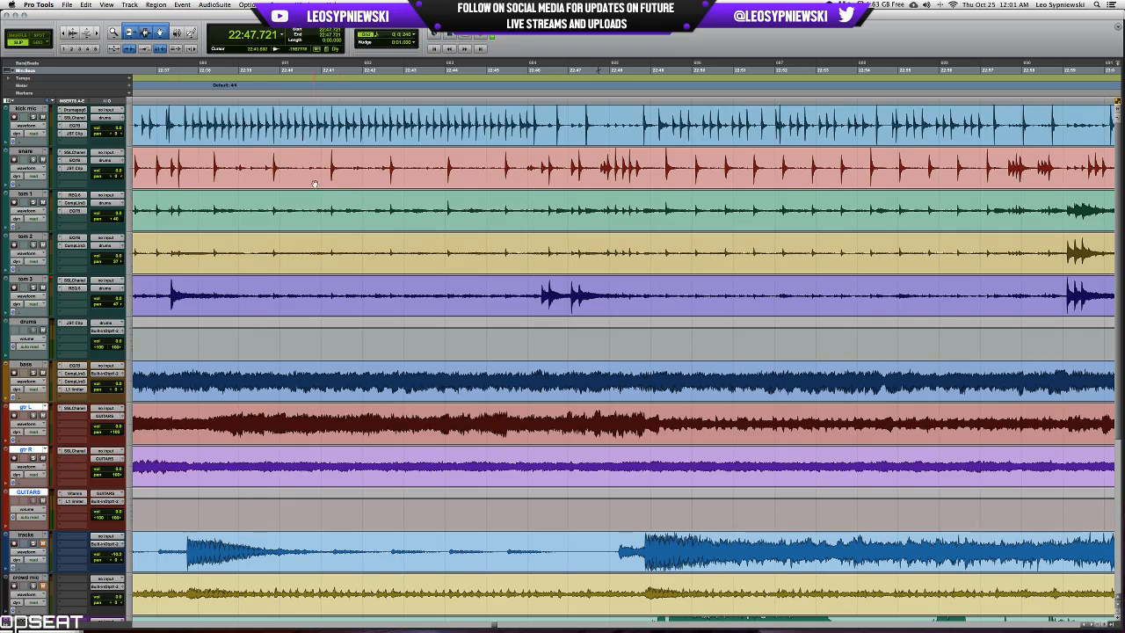
# Look through the later sections across all tracks and audition the full mix from around 31:04.
pyautogui.press('r')
pyautogui.press('r')
pyautogui.press('r')
pyautogui.scroll(-5, 796, 373)
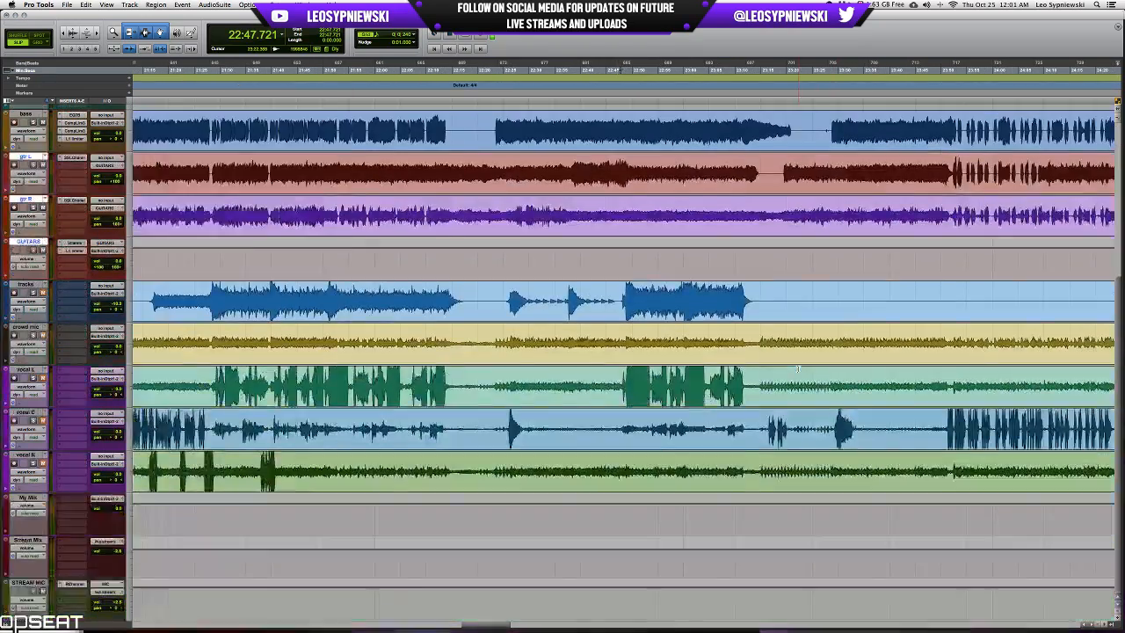
pyautogui.hscroll(10, 796, 370)
pyautogui.hscroll(10, 797, 370)
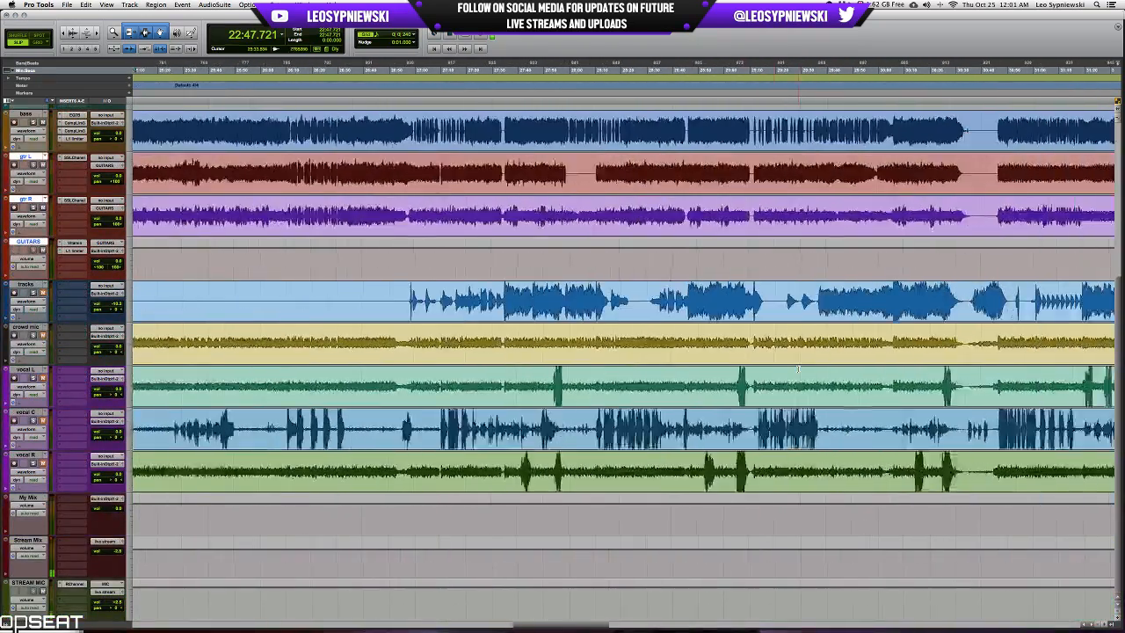
pyautogui.hscroll(5, 813, 363)
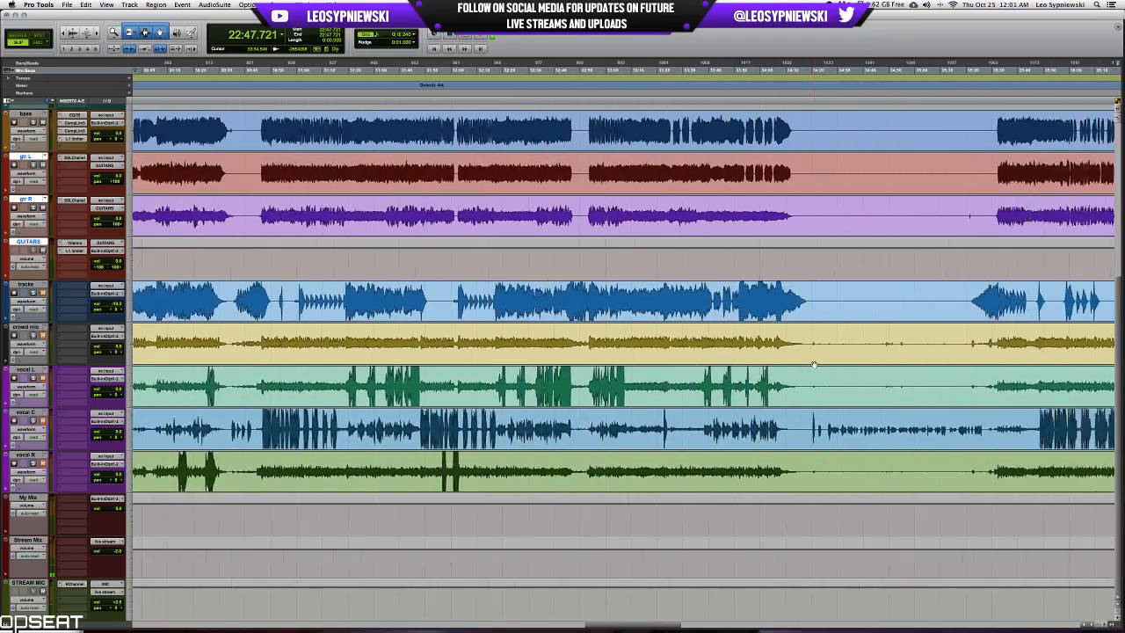
pyautogui.scroll(3, 801, 362)
pyautogui.hscroll(-5, 658, 345)
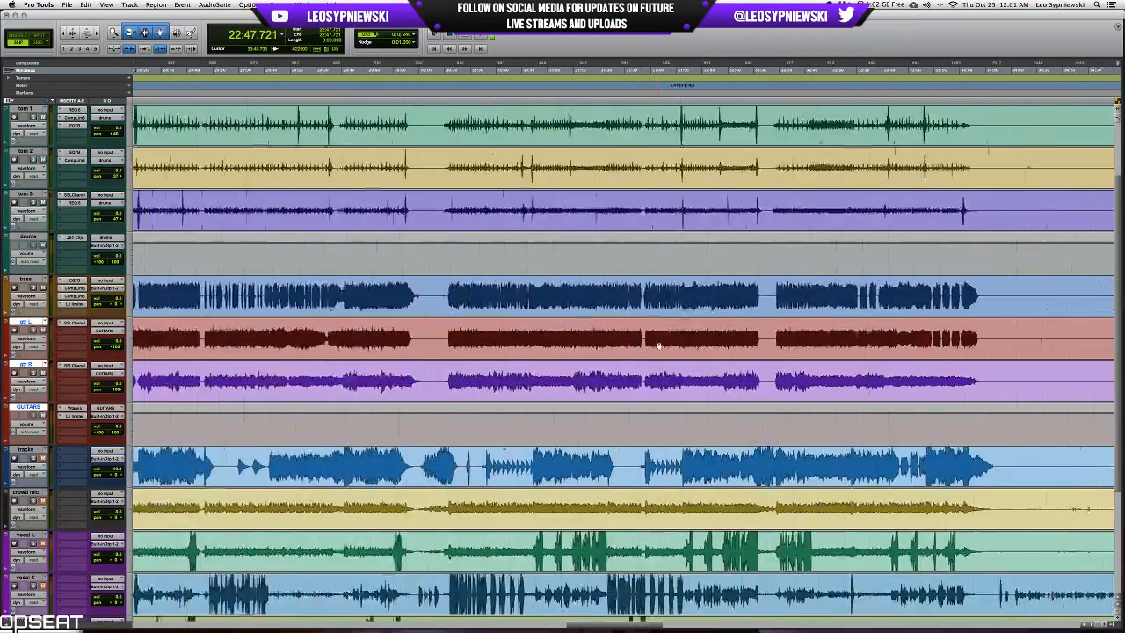
pyautogui.click(621, 371)
pyautogui.press('space')
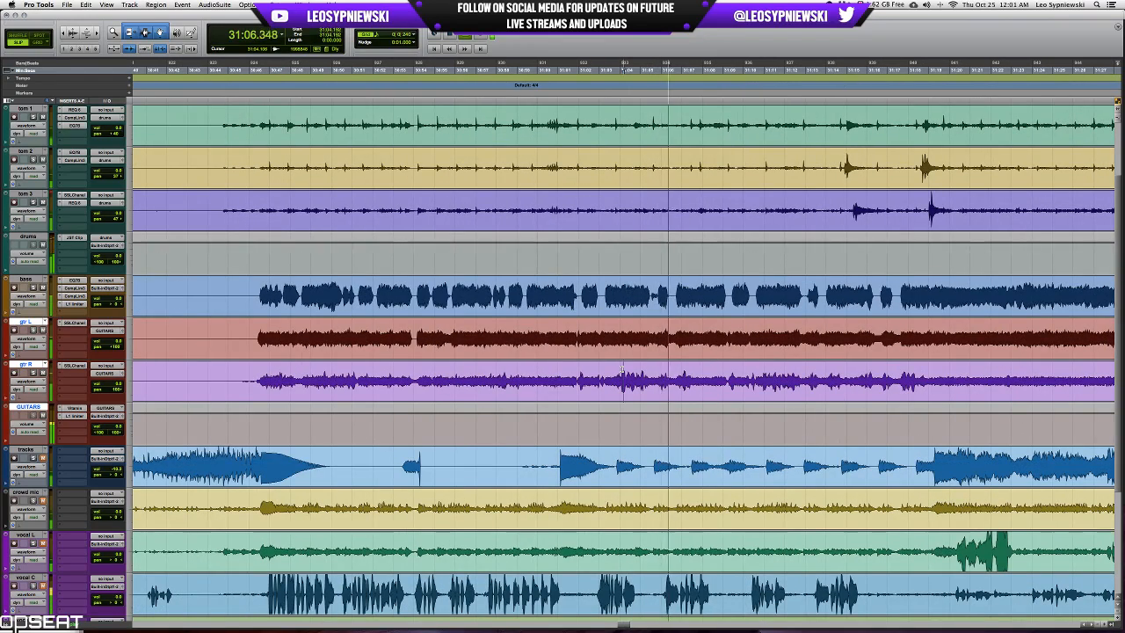
# Solo the crowd mic and audition it from 30:46 and from the quiet break around 30:34.
pyautogui.click(252, 330)
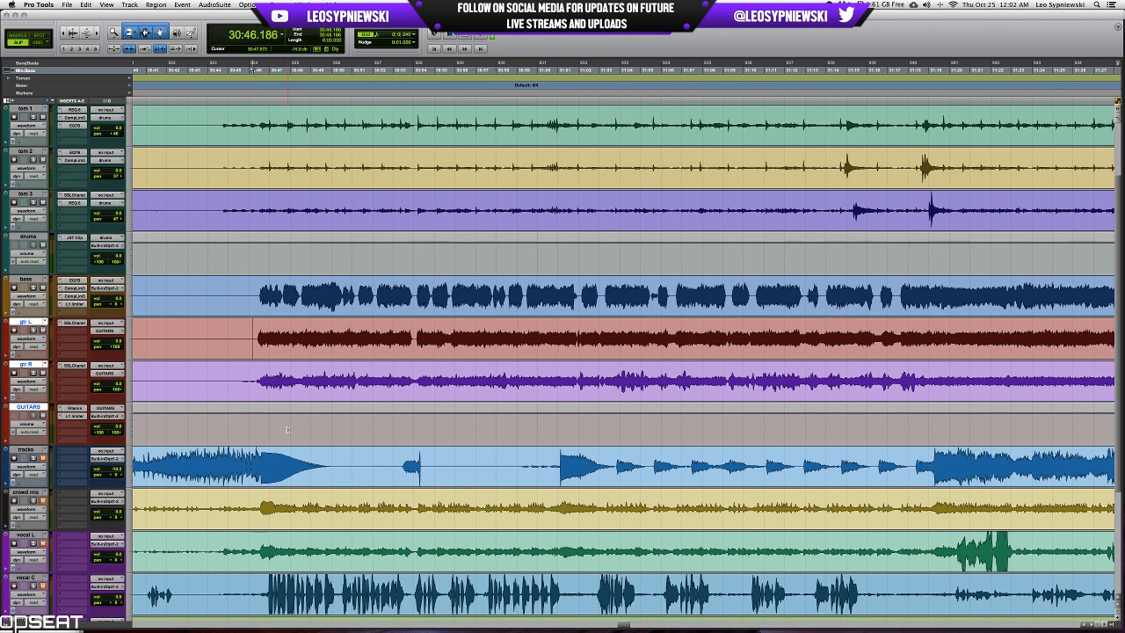
pyautogui.hscroll(-1, 162, 486)
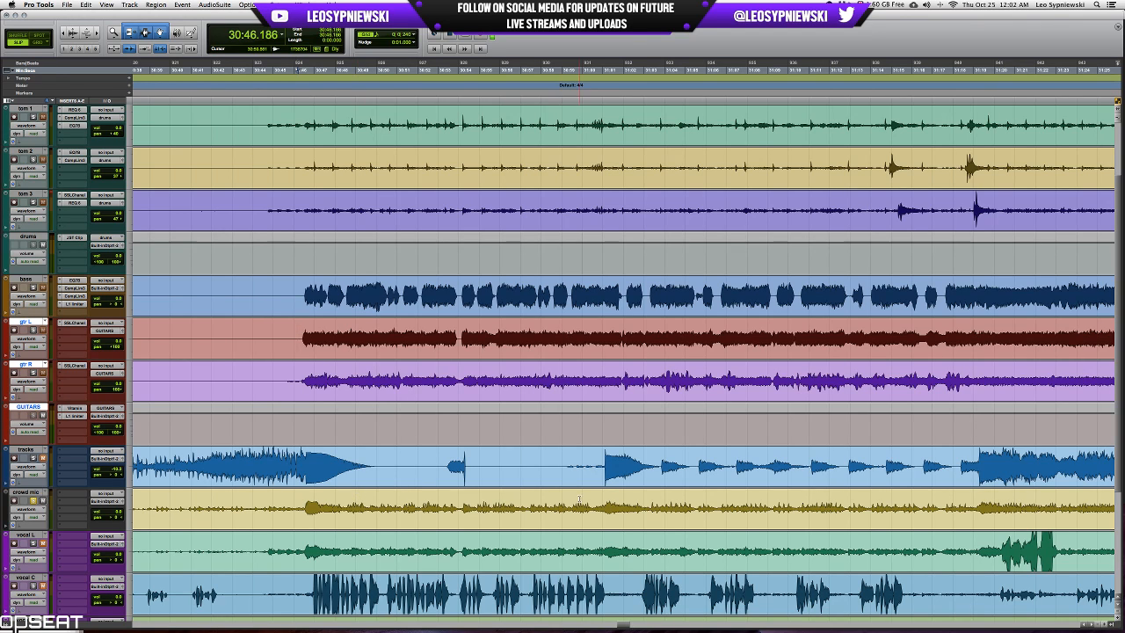
pyautogui.press('space')
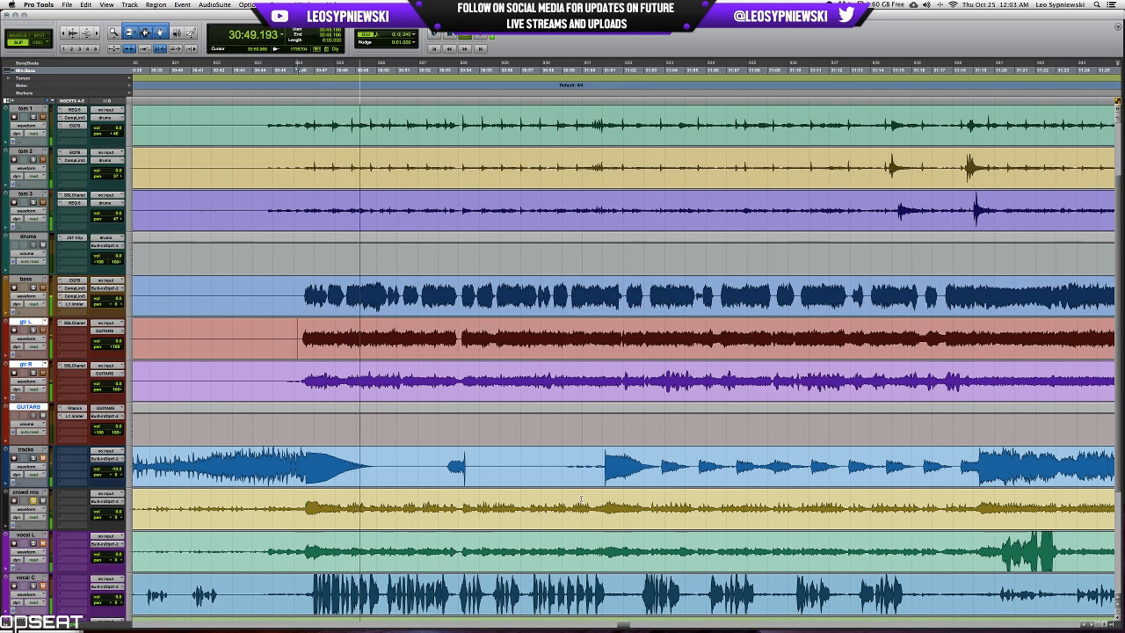
pyautogui.hscroll(-3, 581, 499)
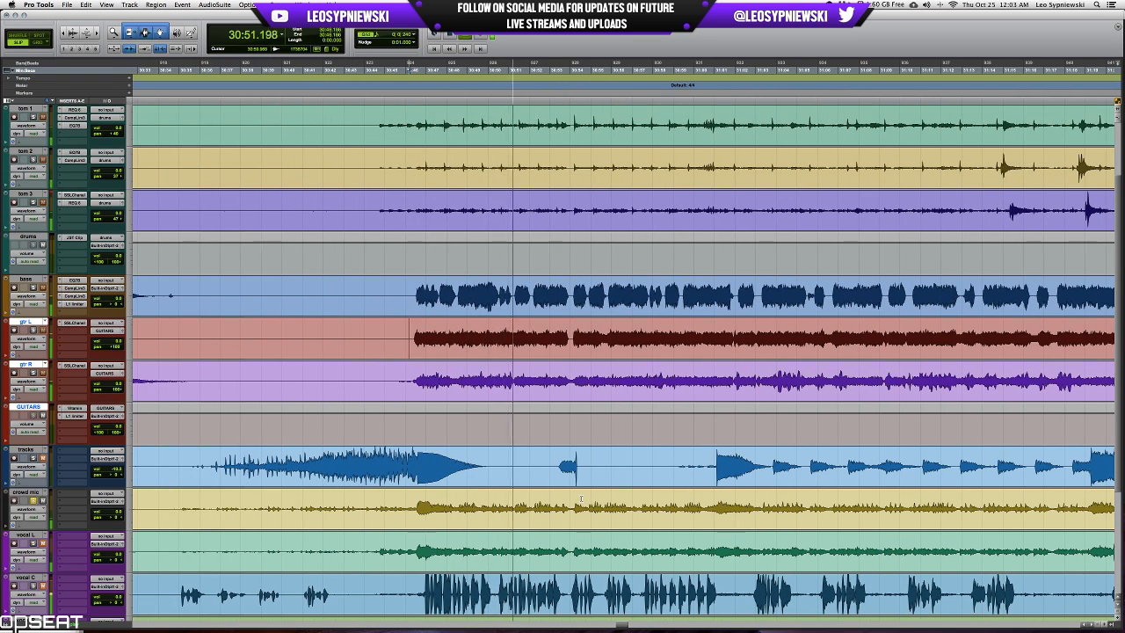
pyautogui.scroll(-1, 581, 499)
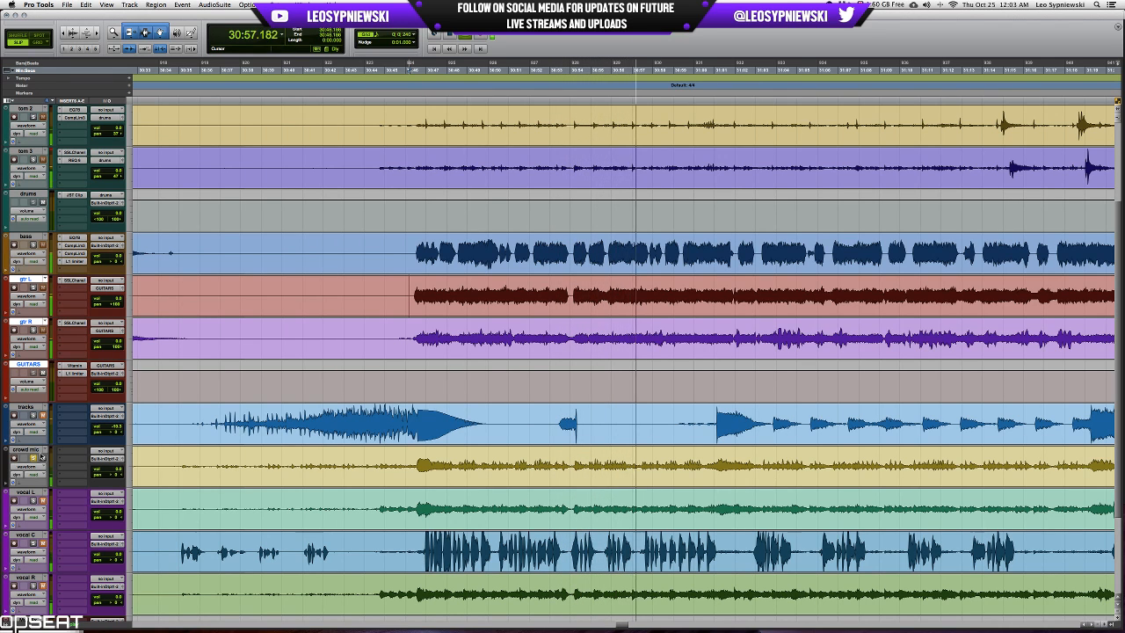
pyautogui.press('space')
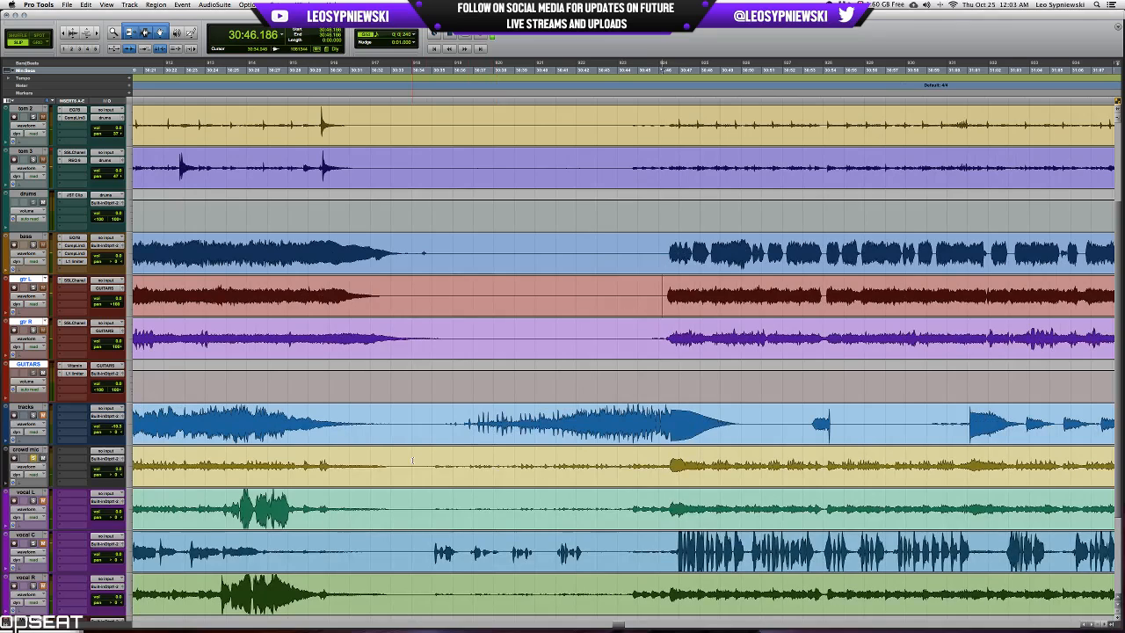
pyautogui.click(412, 460)
pyautogui.press('space')
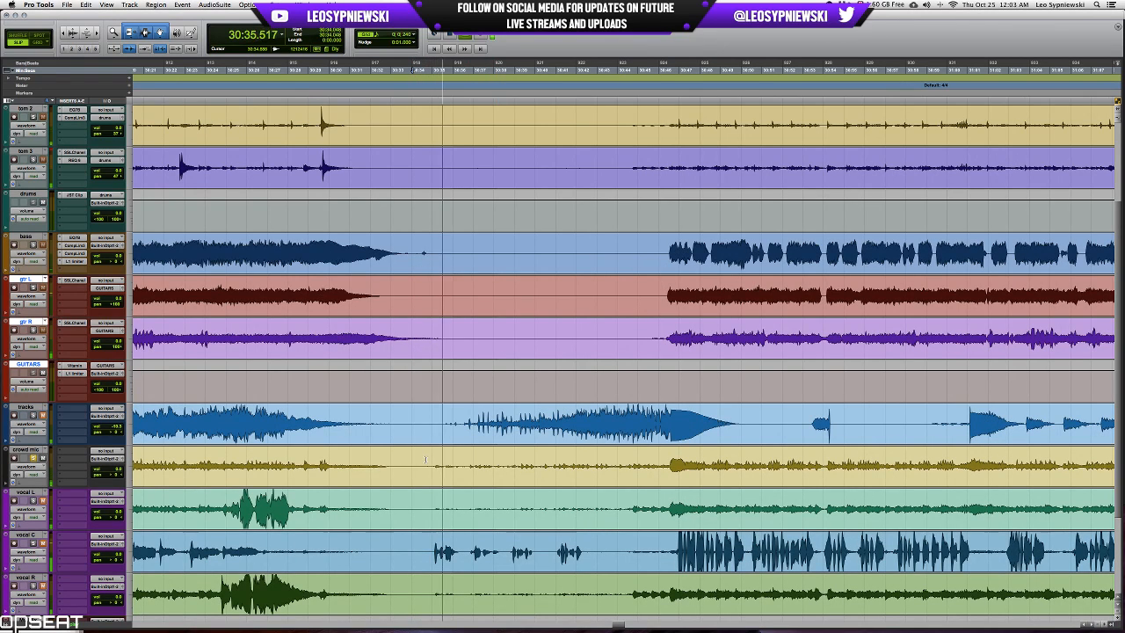
pyautogui.press('space')
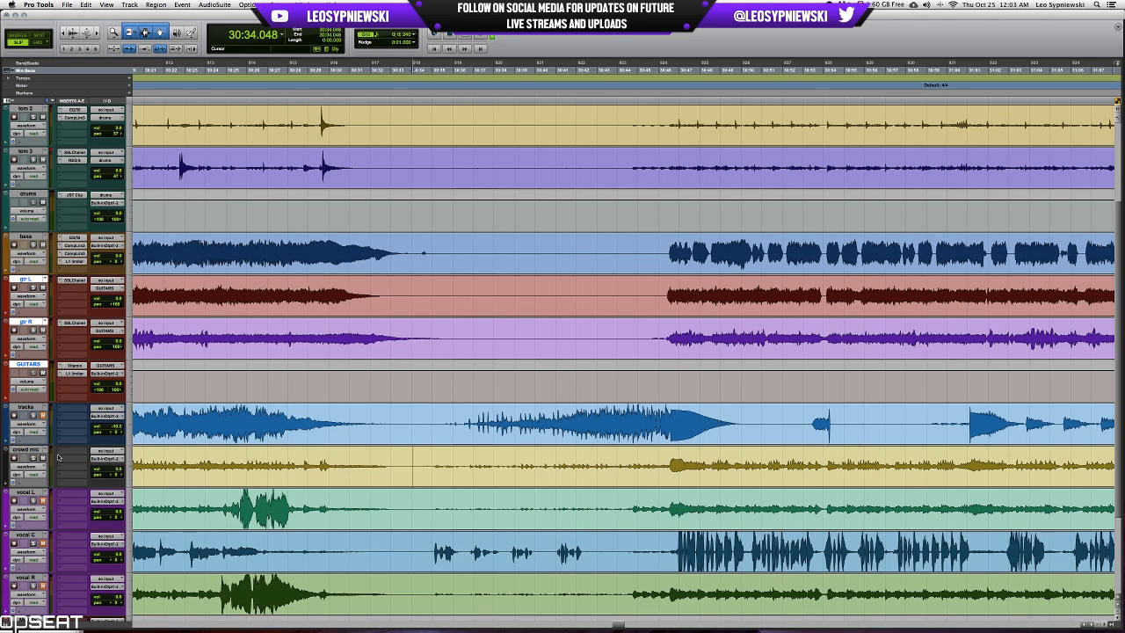
# Select the crowd mic track and mark the quiet passage on vocal R and vocal L between about 30:35 and 30:44.
pyautogui.click(29, 449)
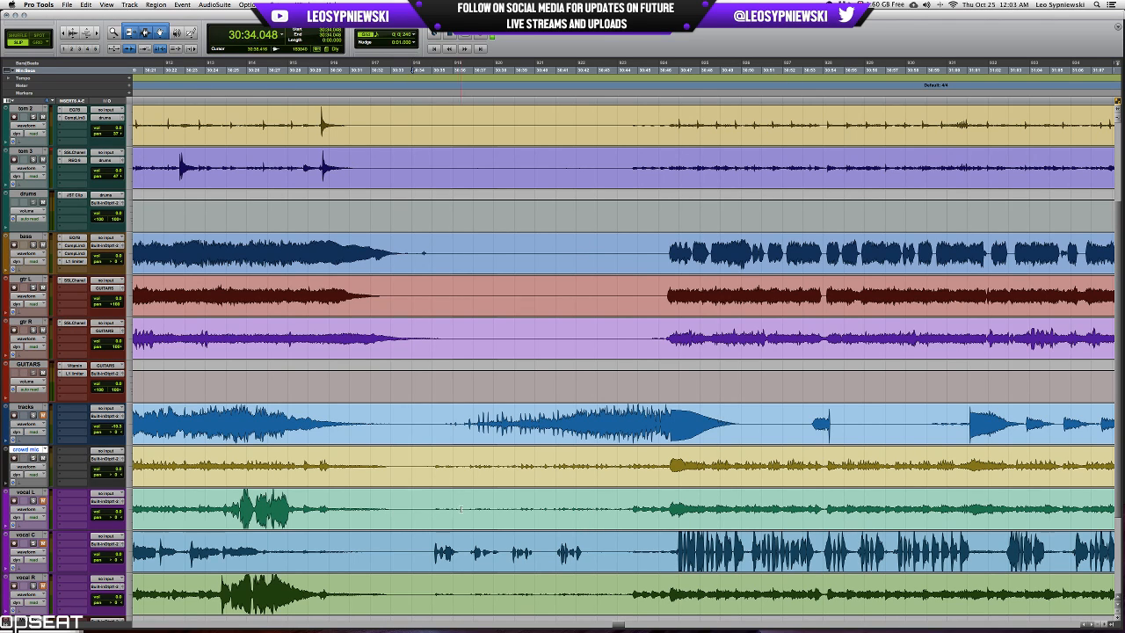
pyautogui.moveTo(431, 506); pyautogui.dragTo(619, 513)
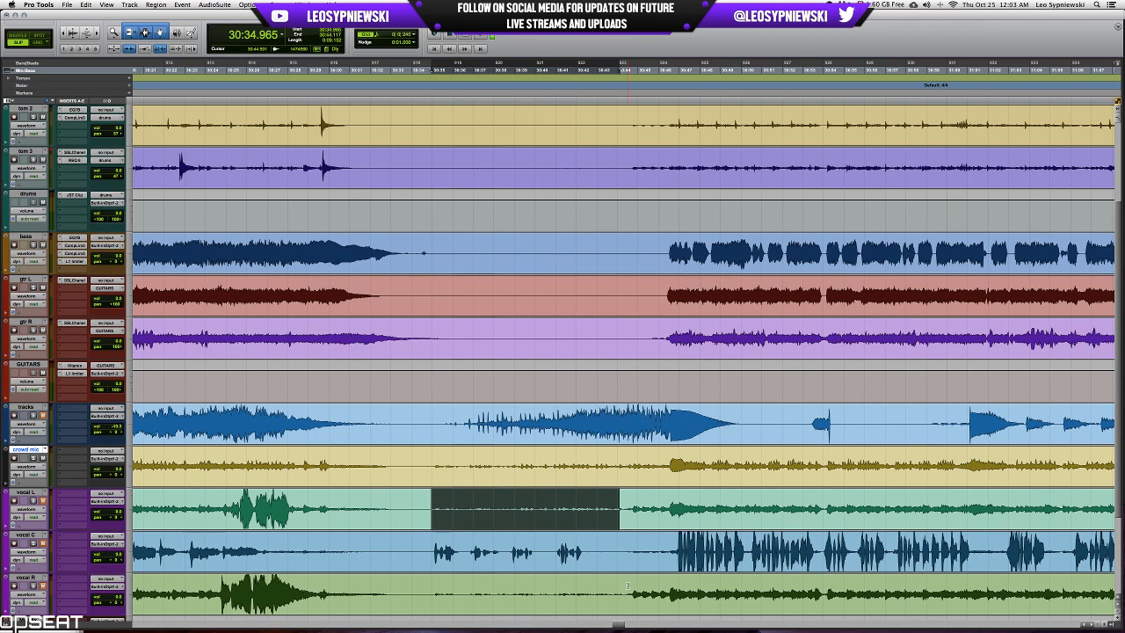
pyautogui.moveTo(628, 586); pyautogui.dragTo(424, 583)
pyautogui.moveTo(428, 510); pyautogui.dragTo(626, 498)
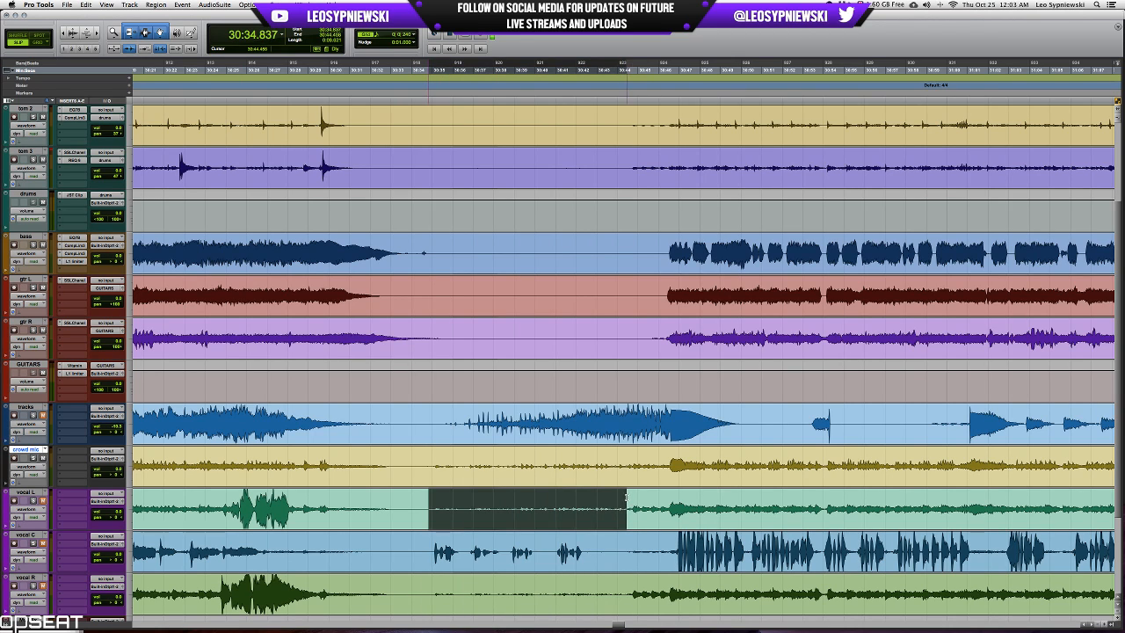
pyautogui.click(633, 497)
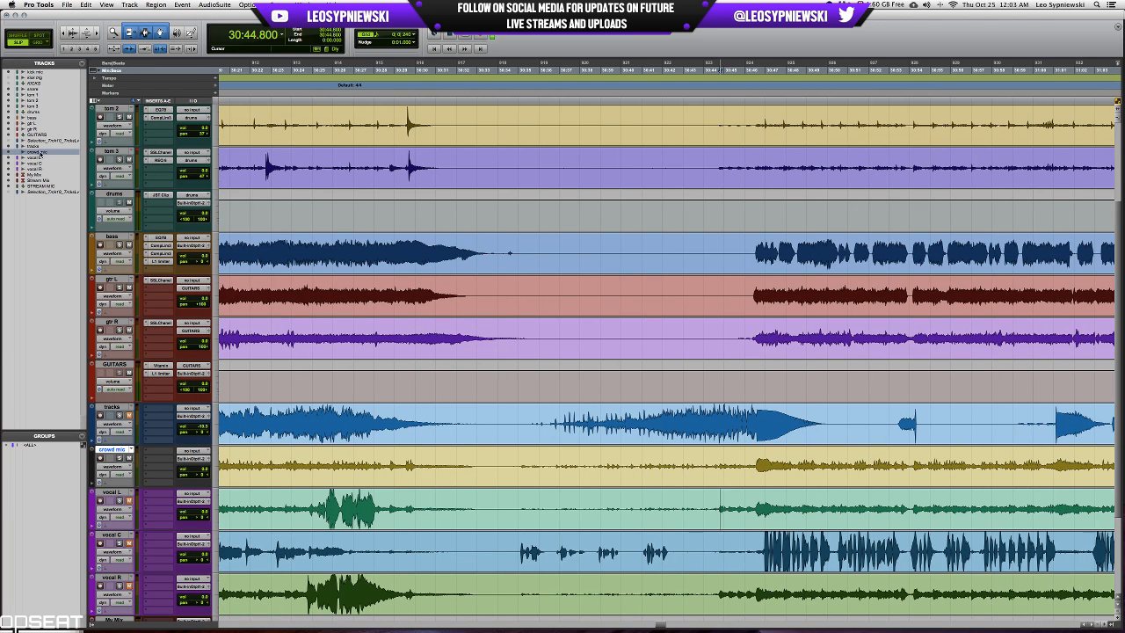
# Show the hidden Selection_Track10 track, examine its waveform around the break at 30:44, and hide it again.
pyautogui.rightClick(44, 141)
pyautogui.click(53, 148)
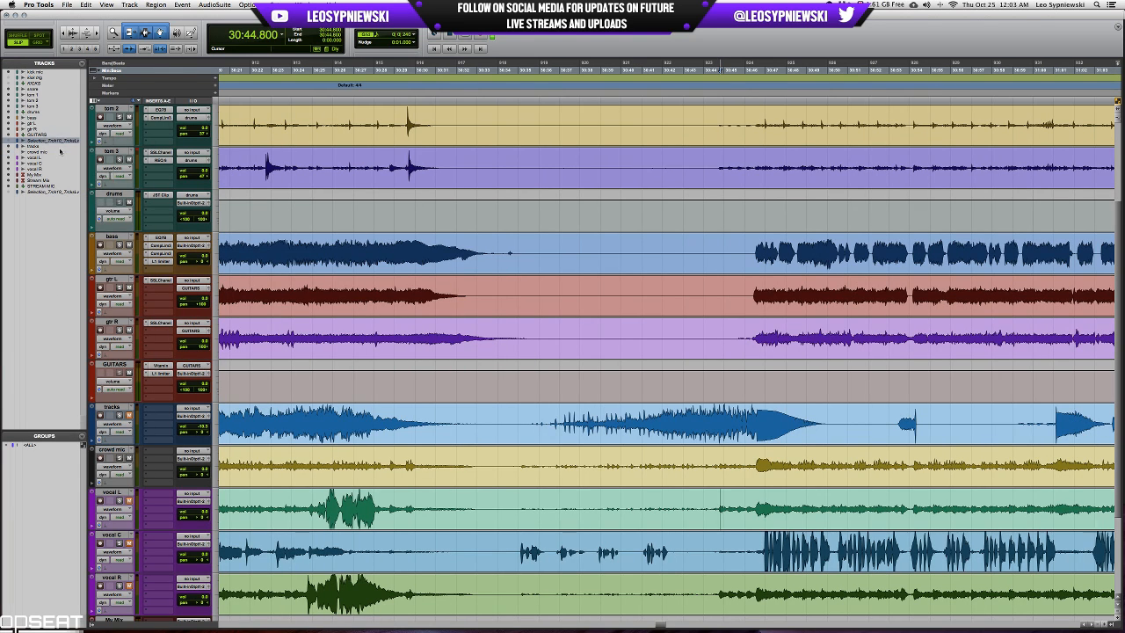
pyautogui.click(717, 413)
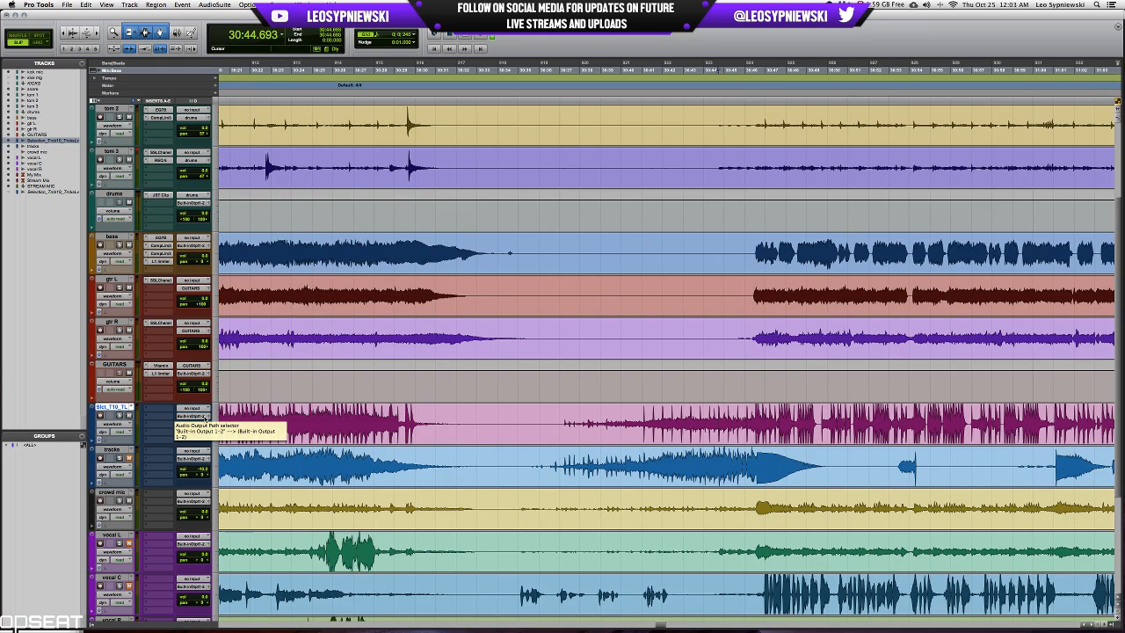
pyautogui.hscroll(-5, 557, 405)
pyautogui.hscroll(7, 557, 405)
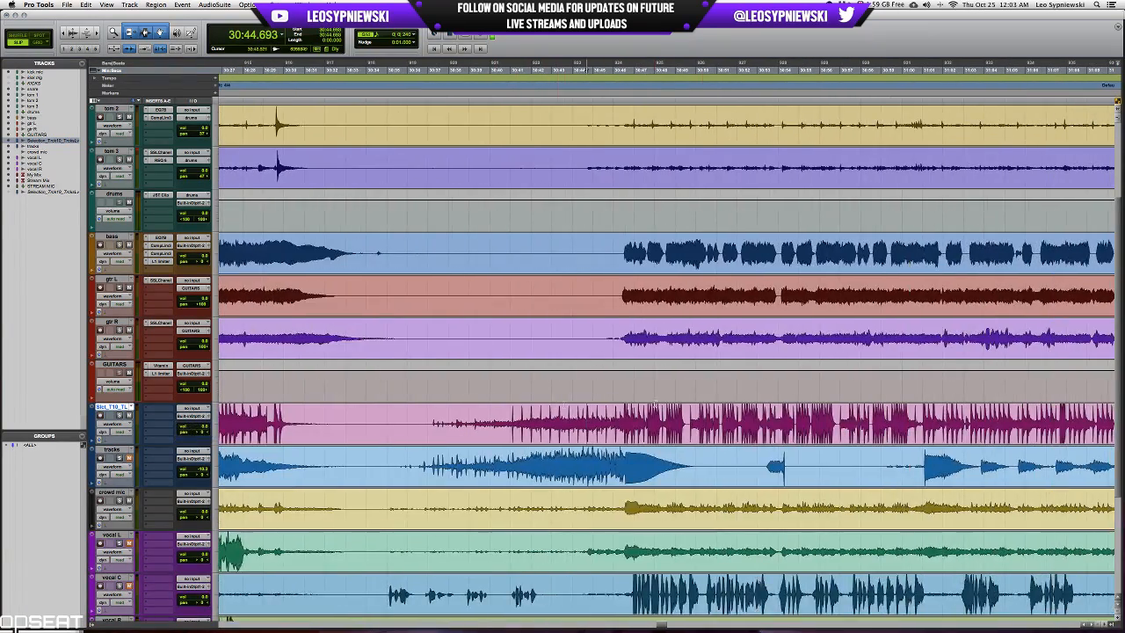
pyautogui.hscroll(6, 766, 418)
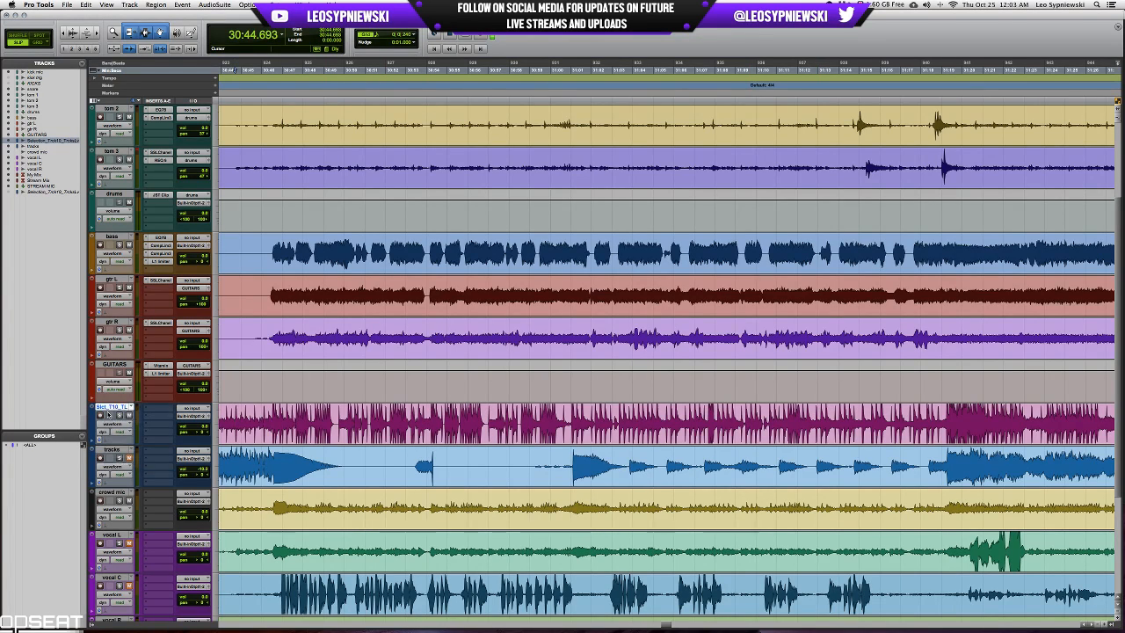
pyautogui.hscroll(-5, 412, 479)
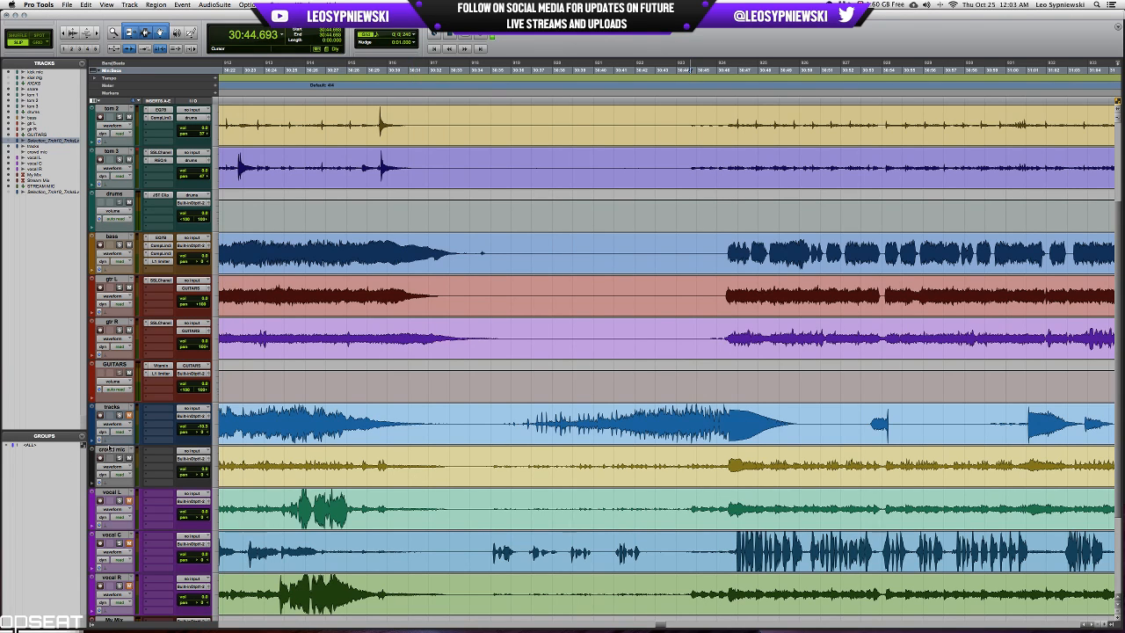
# Hide the crowd mic track.
pyautogui.rightClick(110, 449)
pyautogui.click(131, 456)
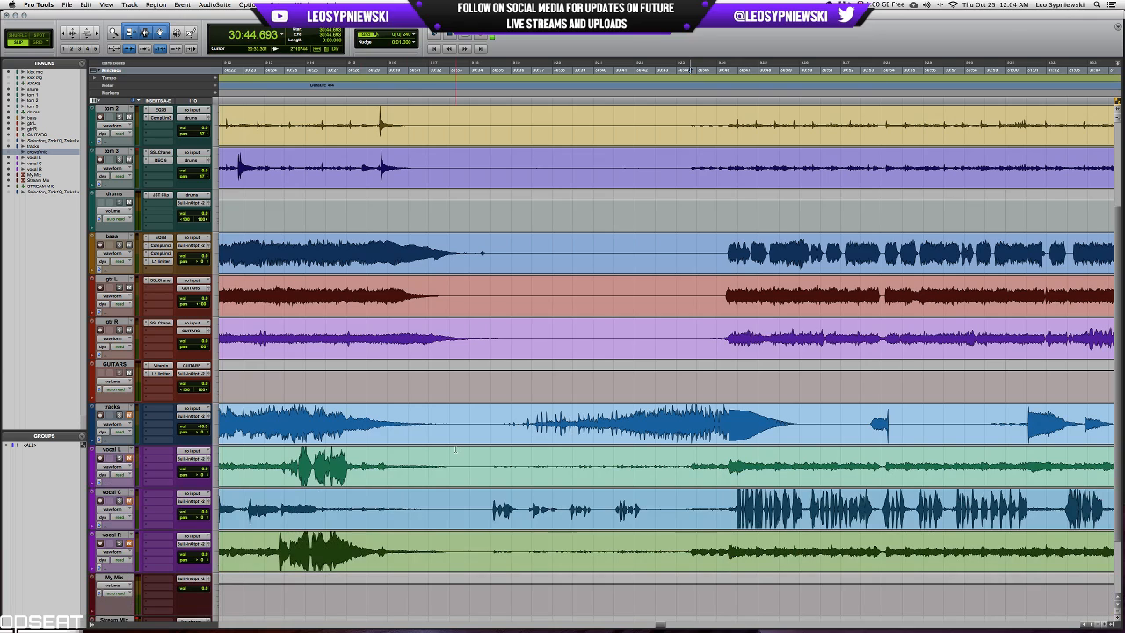
# Solo the tracks track and audition it from 28:45.952, where the section gets louder after the short break.
pyautogui.hscroll(15, 798, 442)
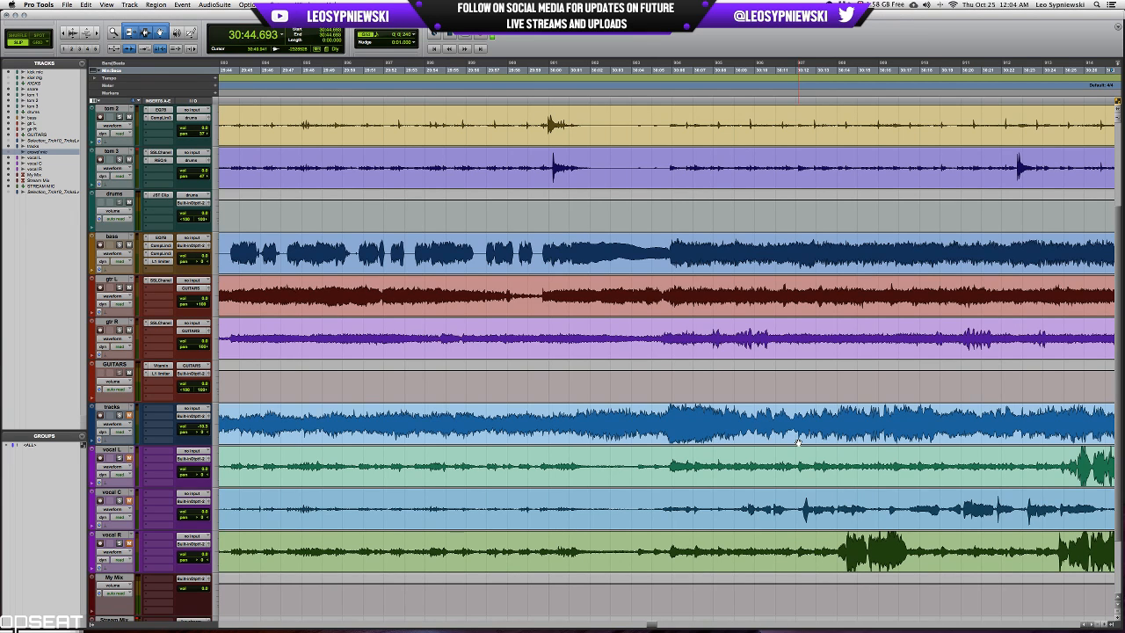
pyautogui.hscroll(-10, 678, 453)
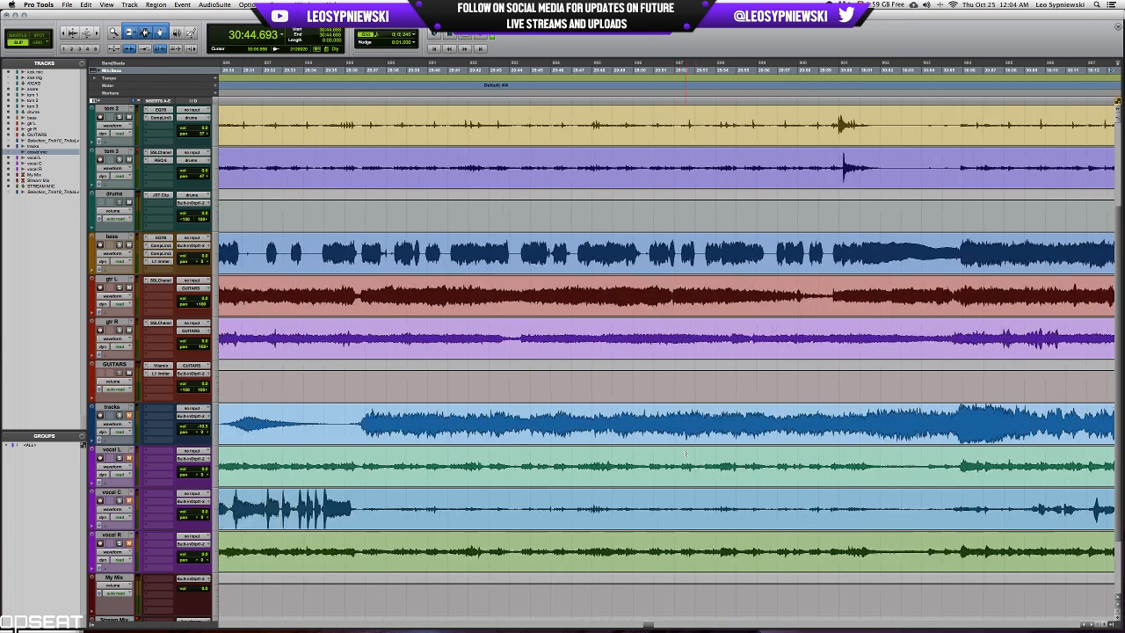
pyautogui.hscroll(15, 685, 454)
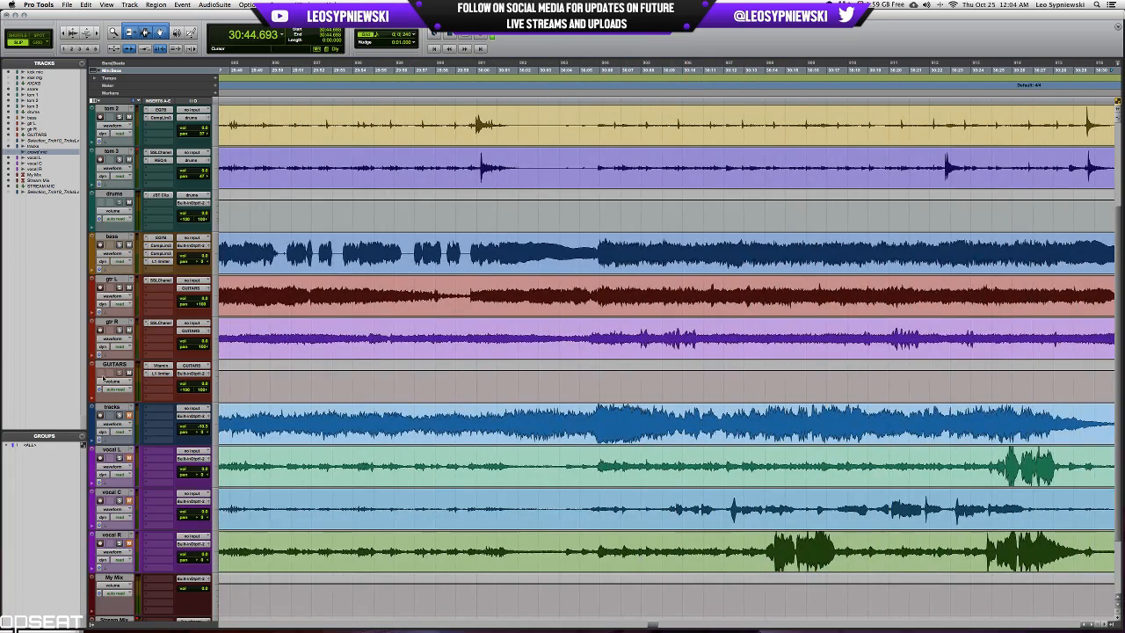
pyautogui.hscroll(-10, 436, 427)
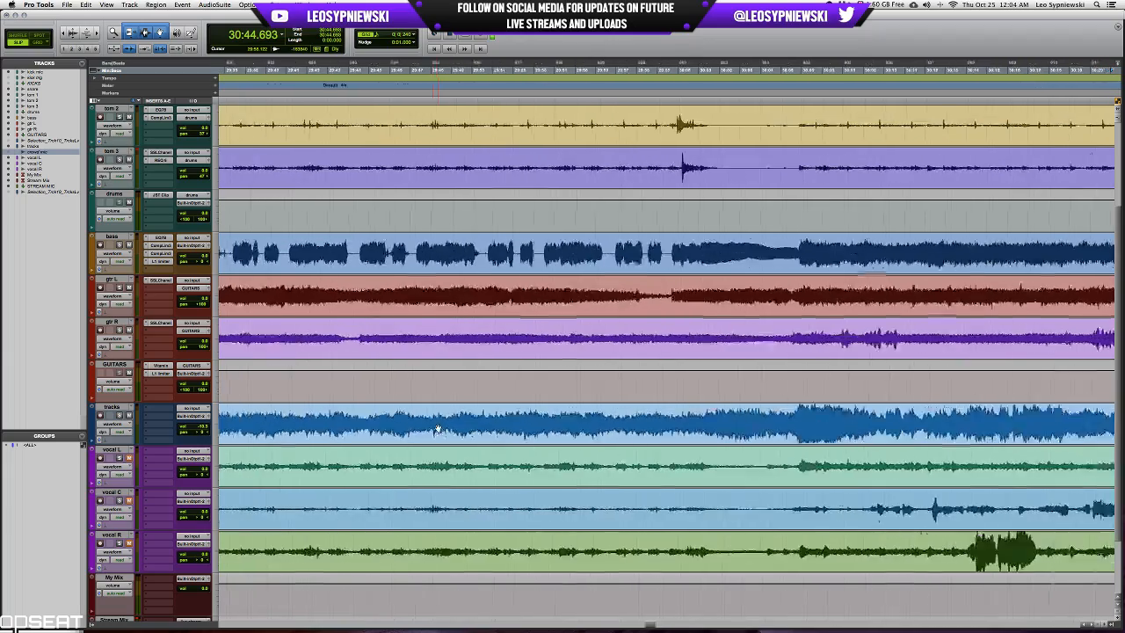
pyautogui.hscroll(-8, 436, 427)
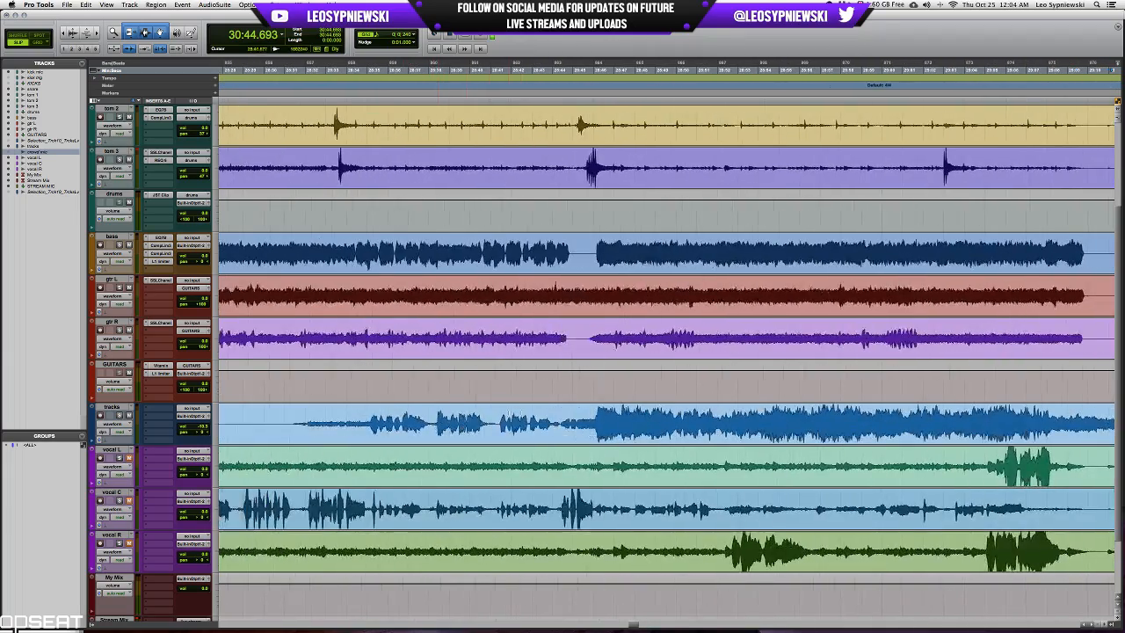
pyautogui.click(600, 413)
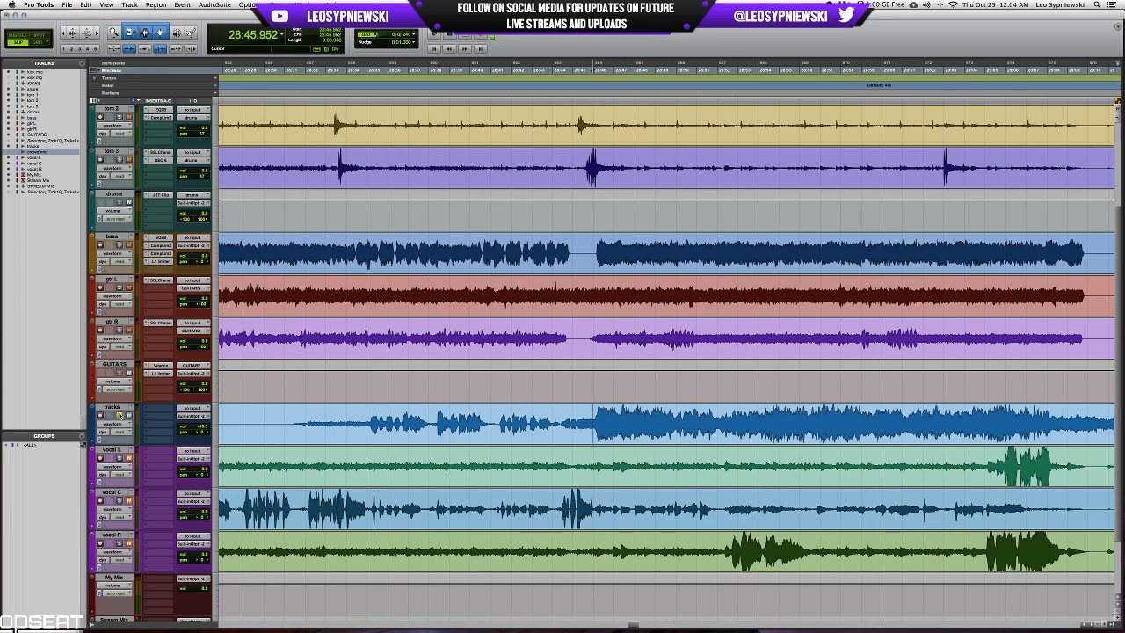
pyautogui.press('space')
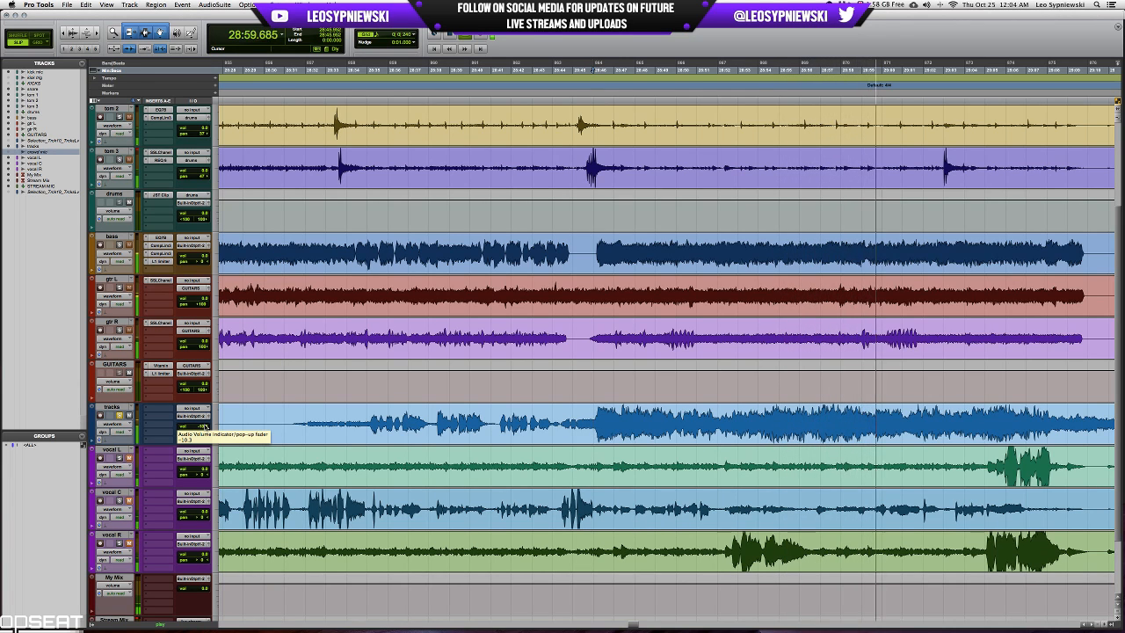
pyautogui.press('space')
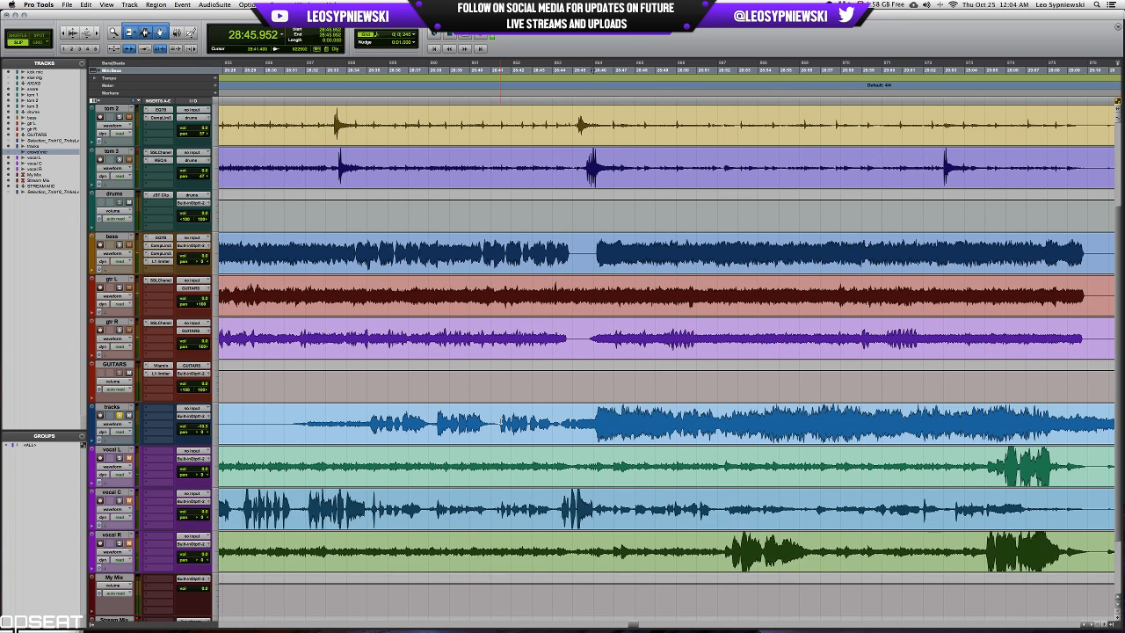
# Solo vocal C instead of the tracks track and audition it from 28:35.072.
pyautogui.scroll(-2, 500, 420)
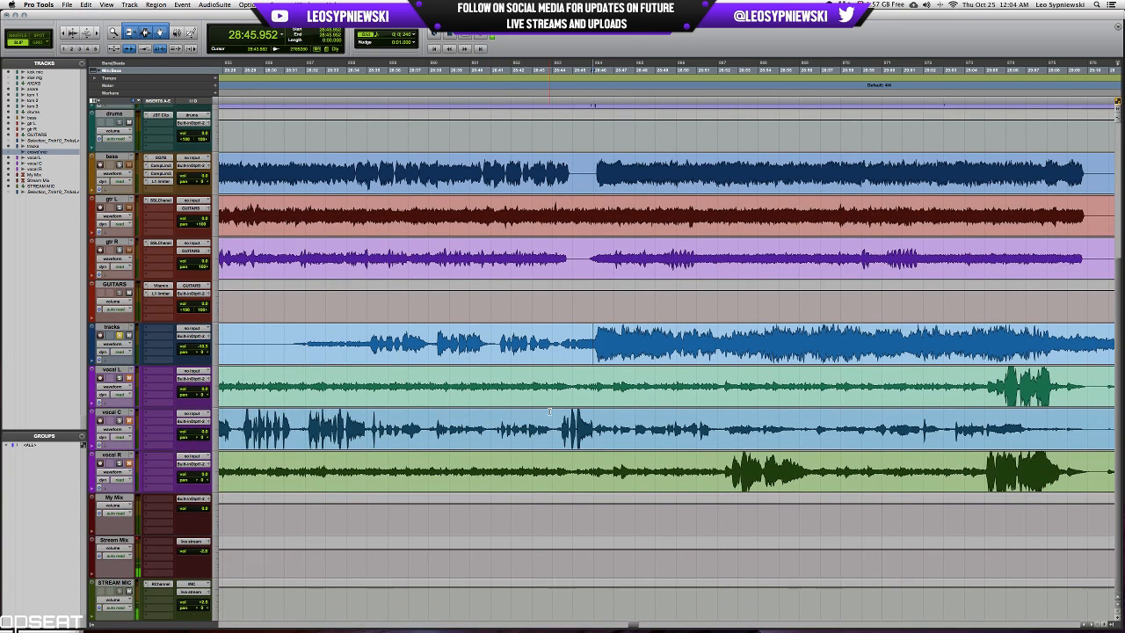
pyautogui.scroll(3, 549, 410)
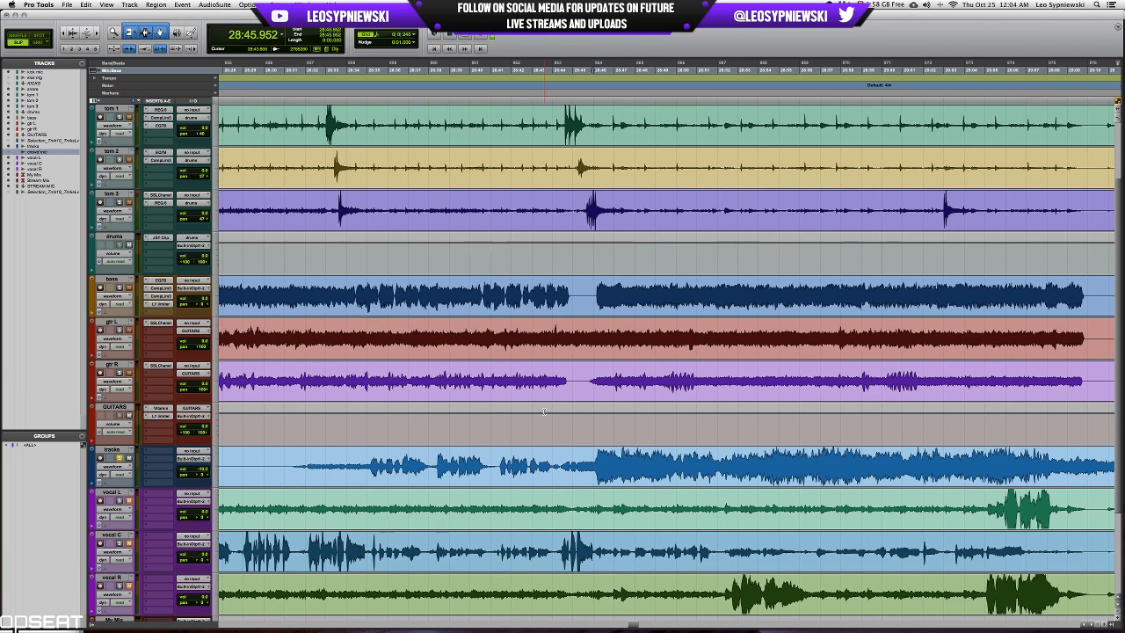
pyautogui.click(368, 459)
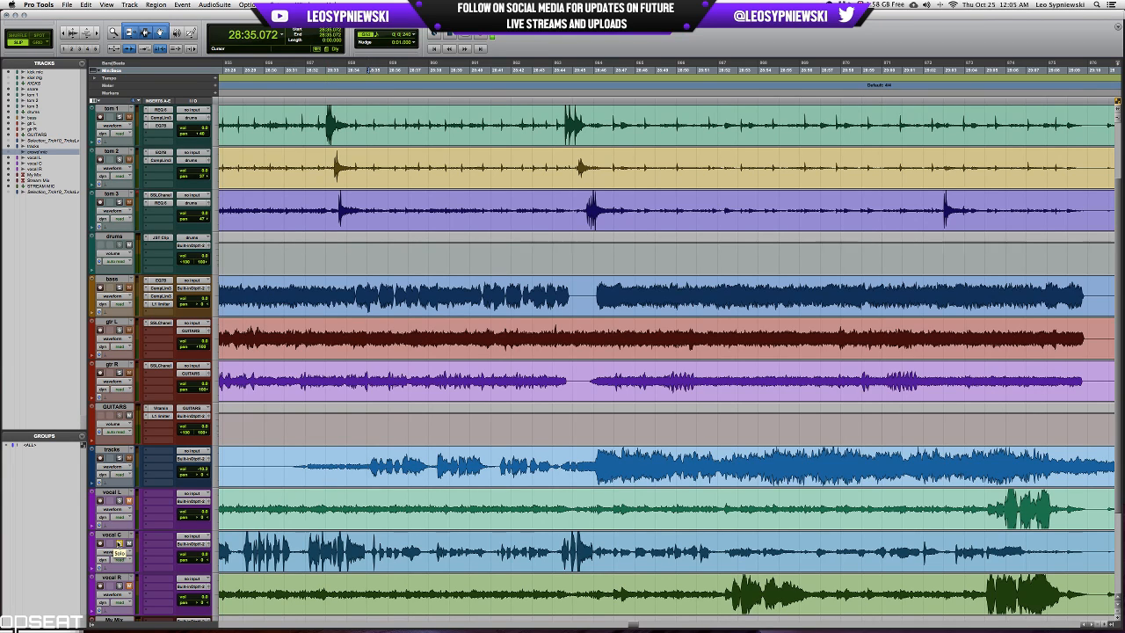
pyautogui.press('space')
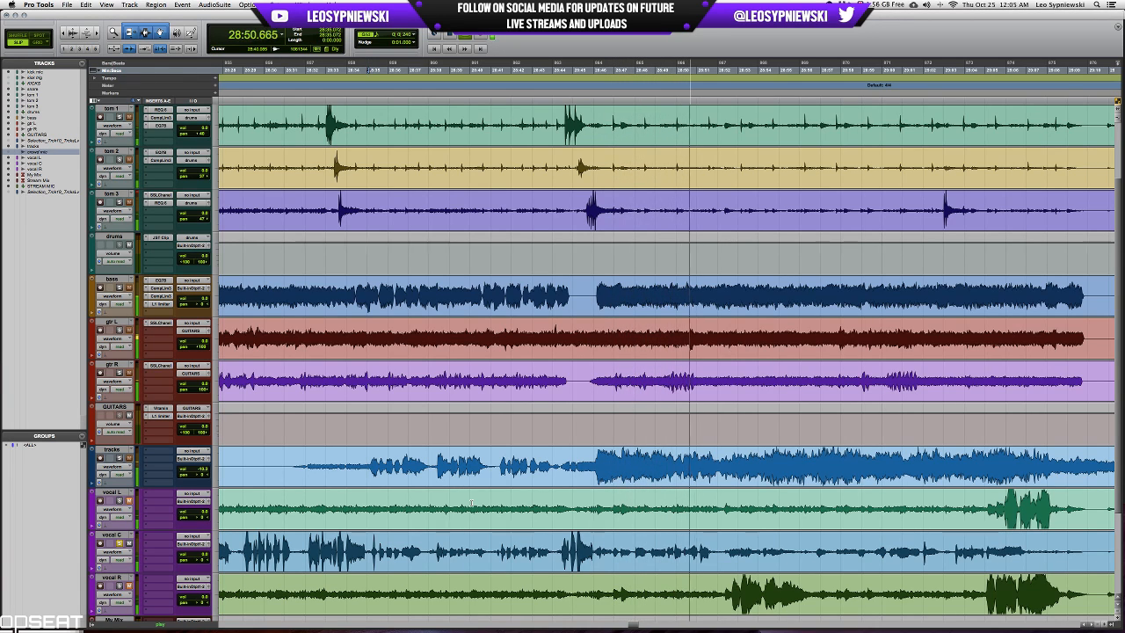
pyautogui.press('space')
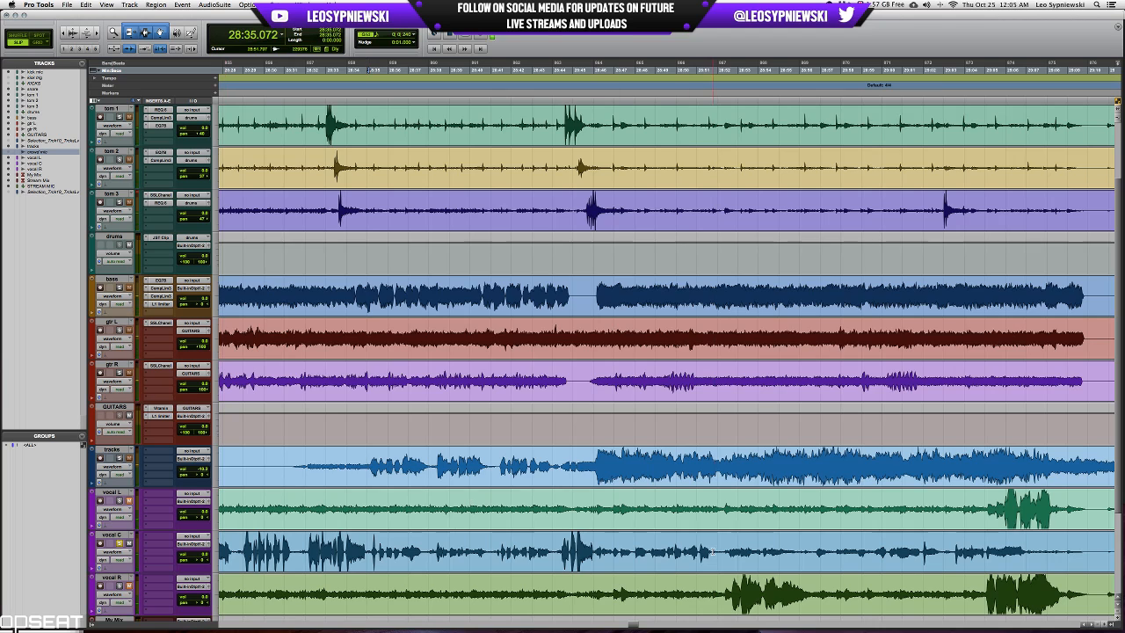
# Mark the tracks passage from 28:35.157 to about 28:46 and the vocal C phrase from 28:44.245 to 28:46.144 to compare their waveforms.
pyautogui.scroll(-3, 712, 552)
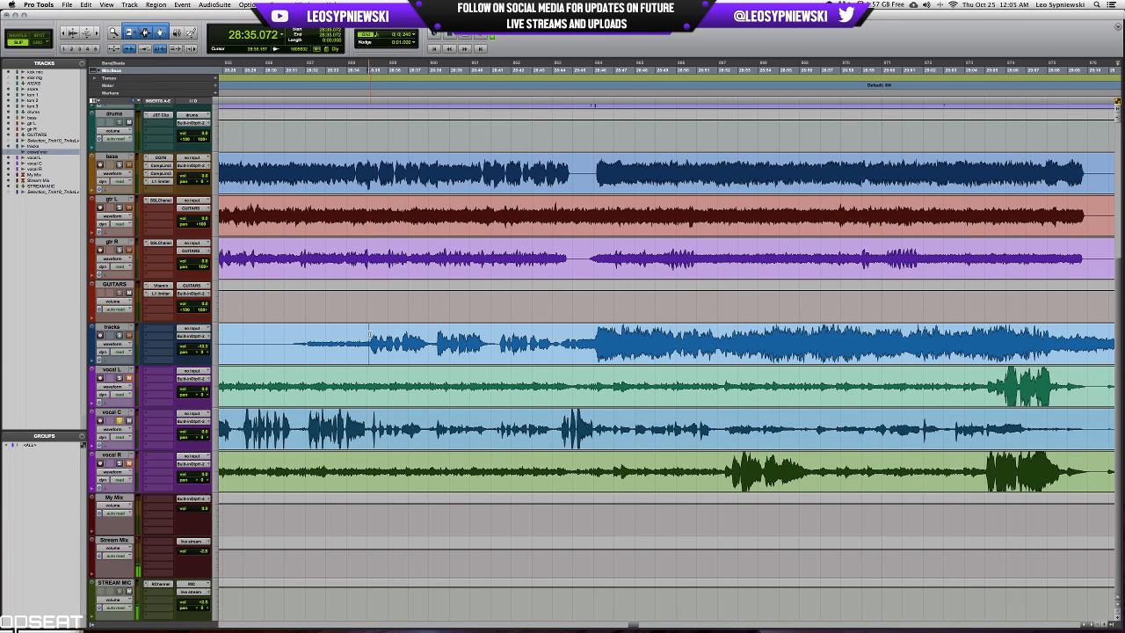
pyautogui.moveTo(369, 334); pyautogui.dragTo(595, 332)
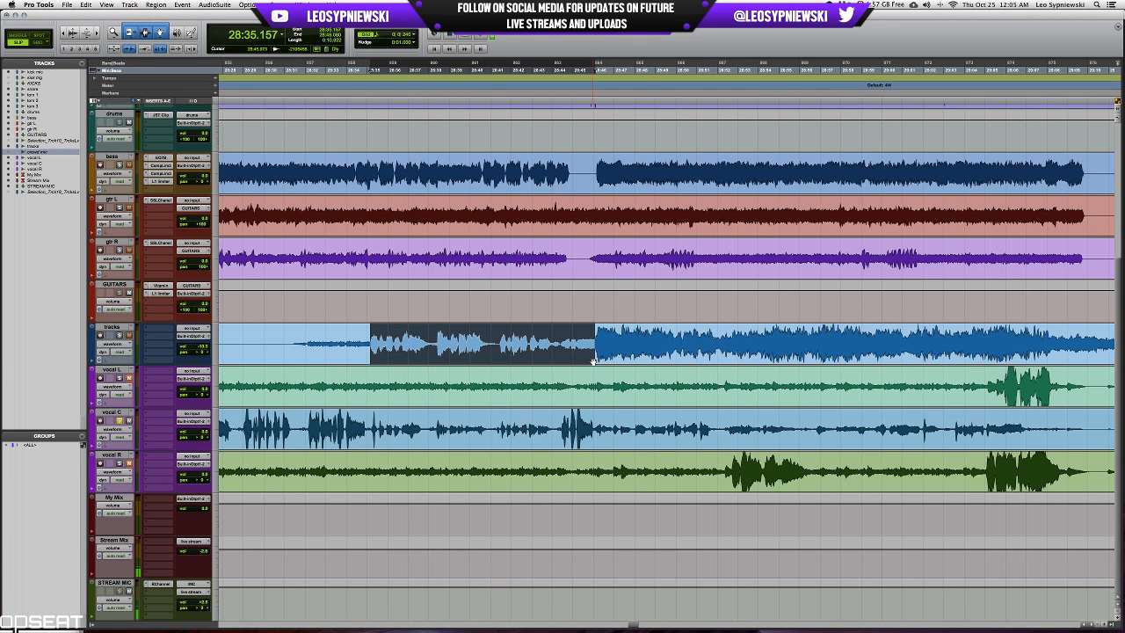
pyautogui.hscroll(-5, 600, 423)
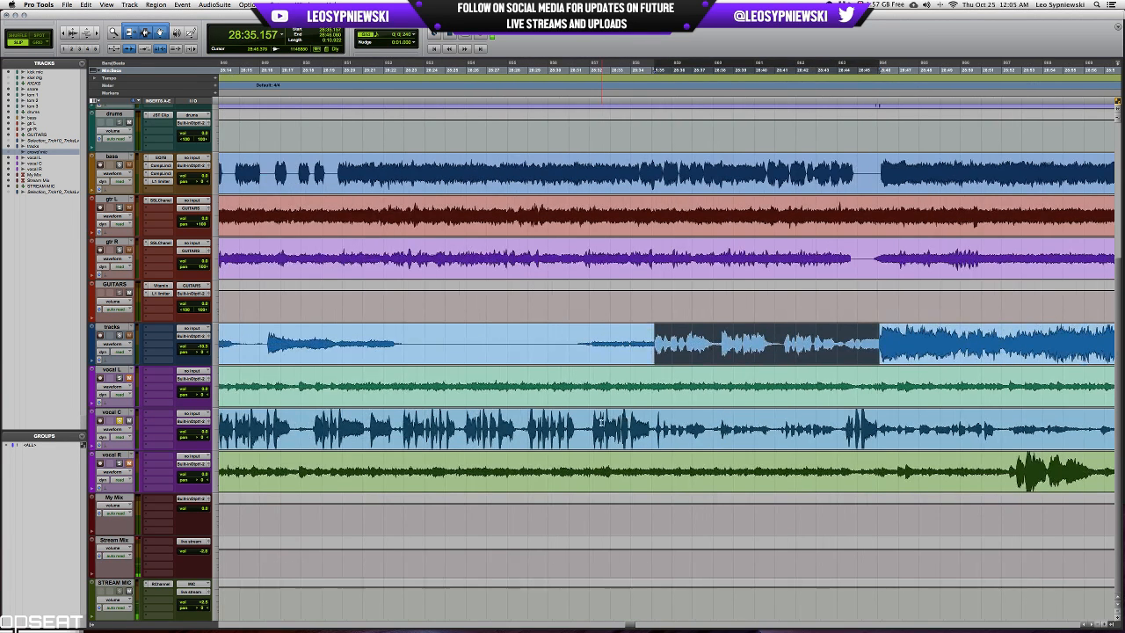
pyautogui.hscroll(-1, 600, 423)
pyautogui.hscroll(5, 605, 422)
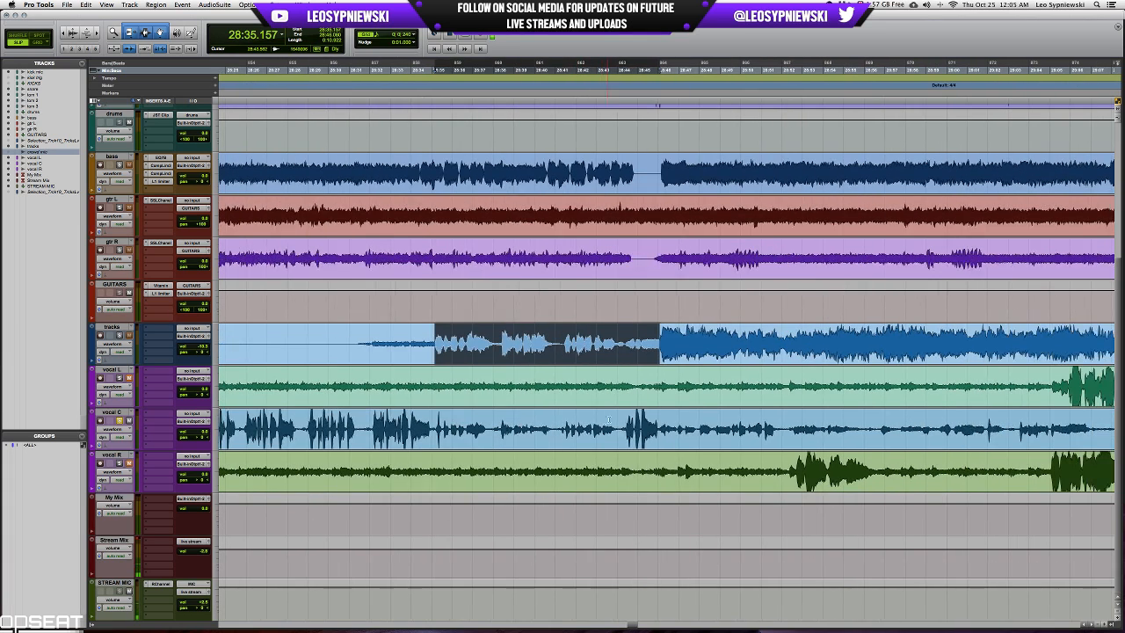
pyautogui.moveTo(622, 420); pyautogui.dragTo(660, 421)
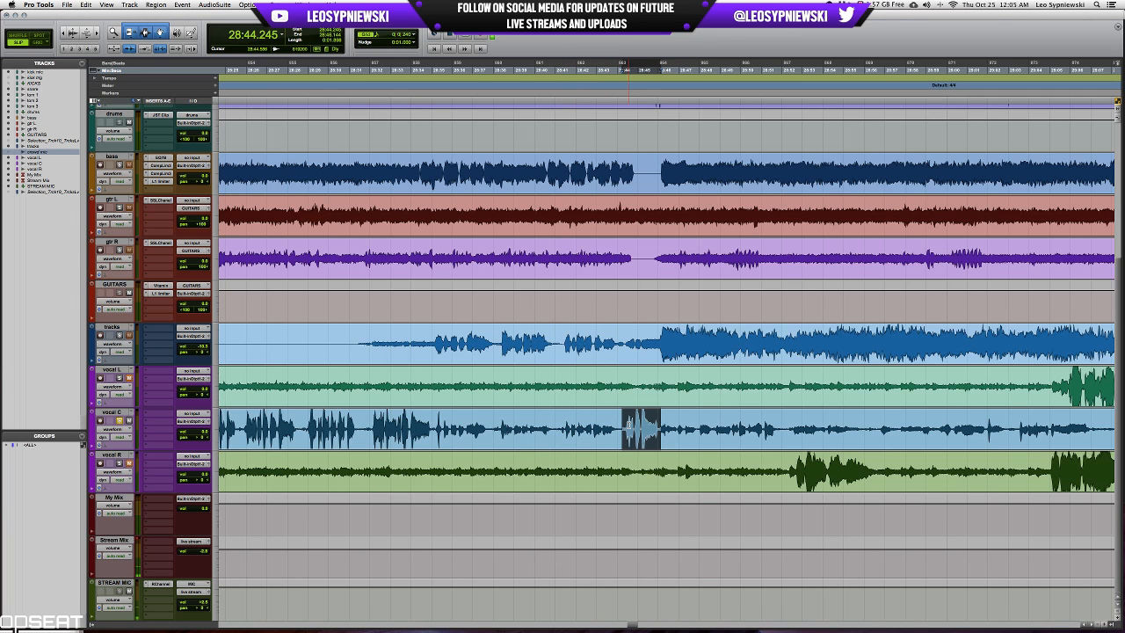
pyautogui.hscroll(3, 634, 425)
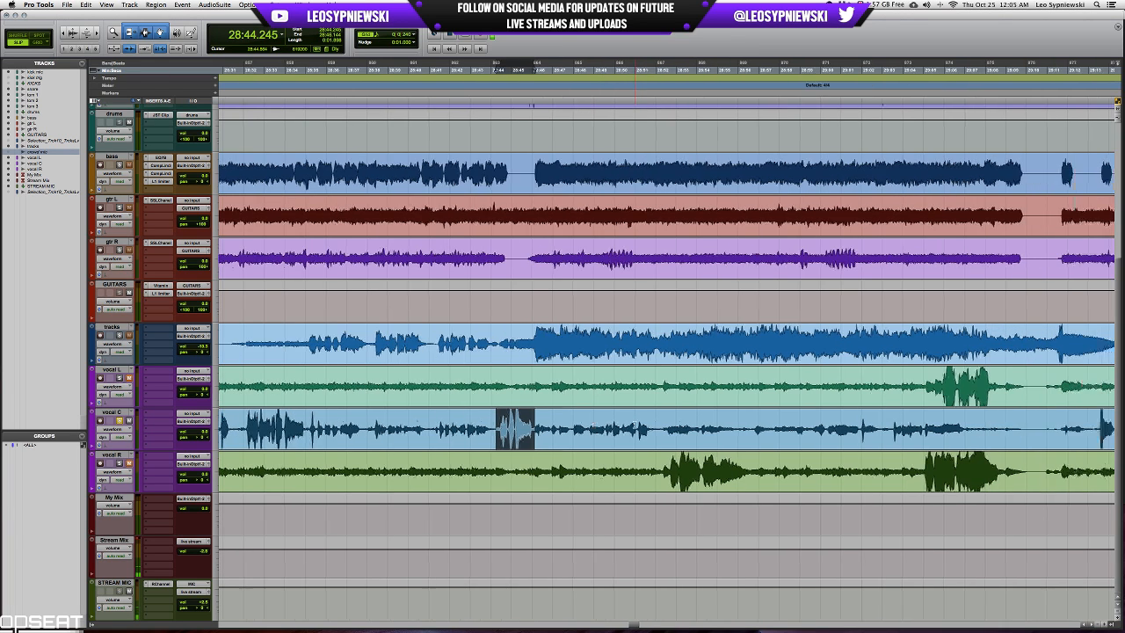
# Solo tracks and vocal C, play from 28:46.058, set the tracks volume to -12.9, and clear the solos.
pyautogui.click(529, 333)
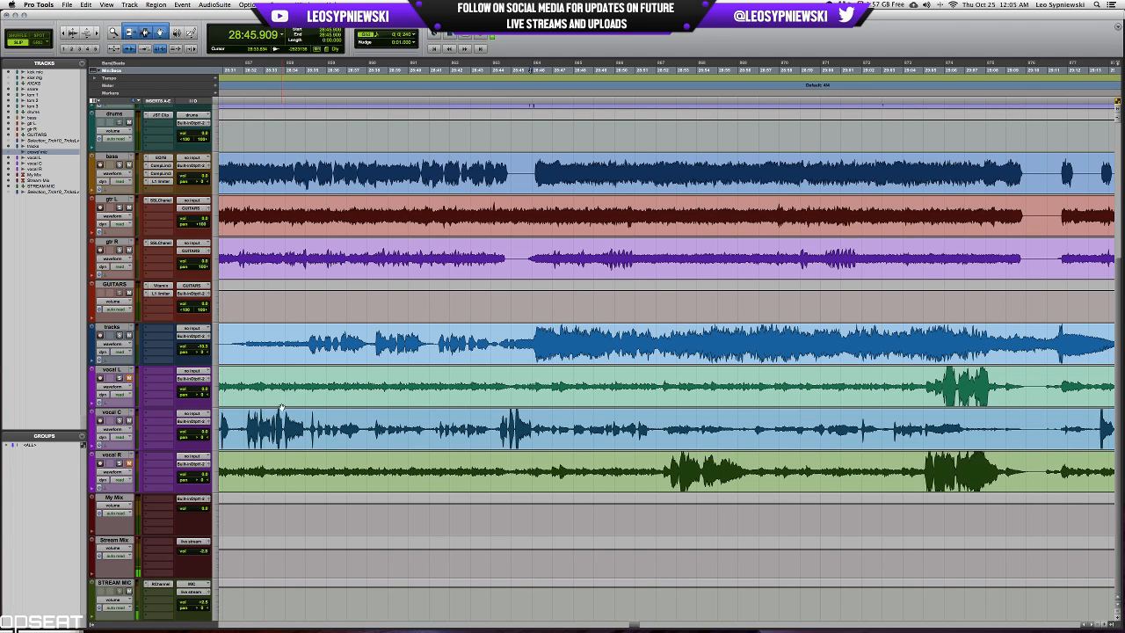
pyautogui.hscroll(3, 561, 409)
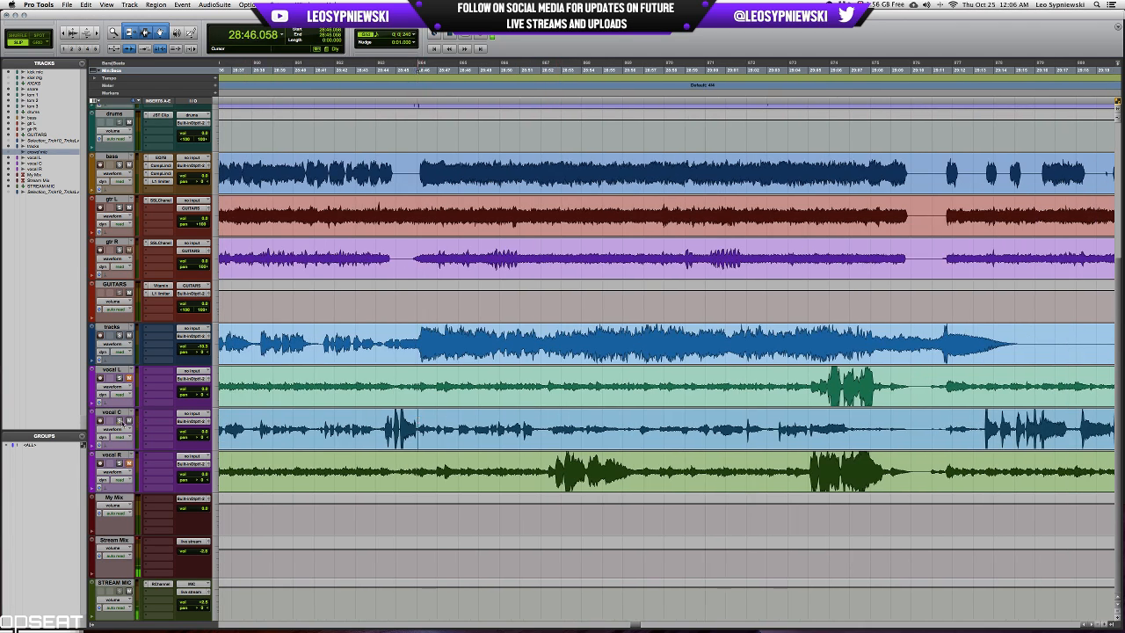
pyautogui.press('space')
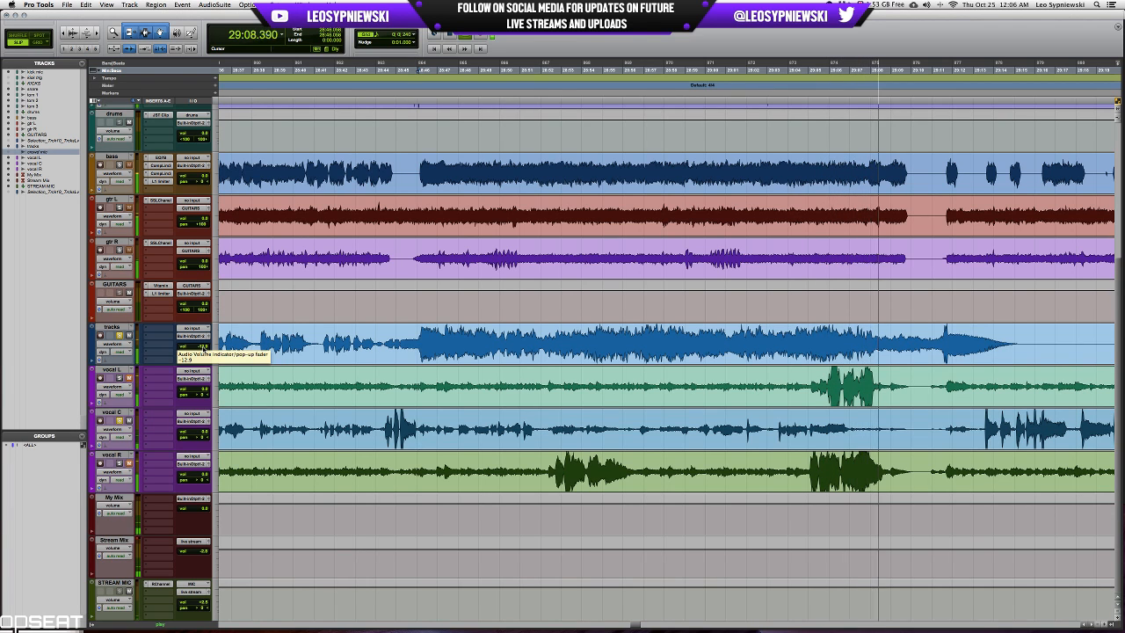
pyautogui.press('space')
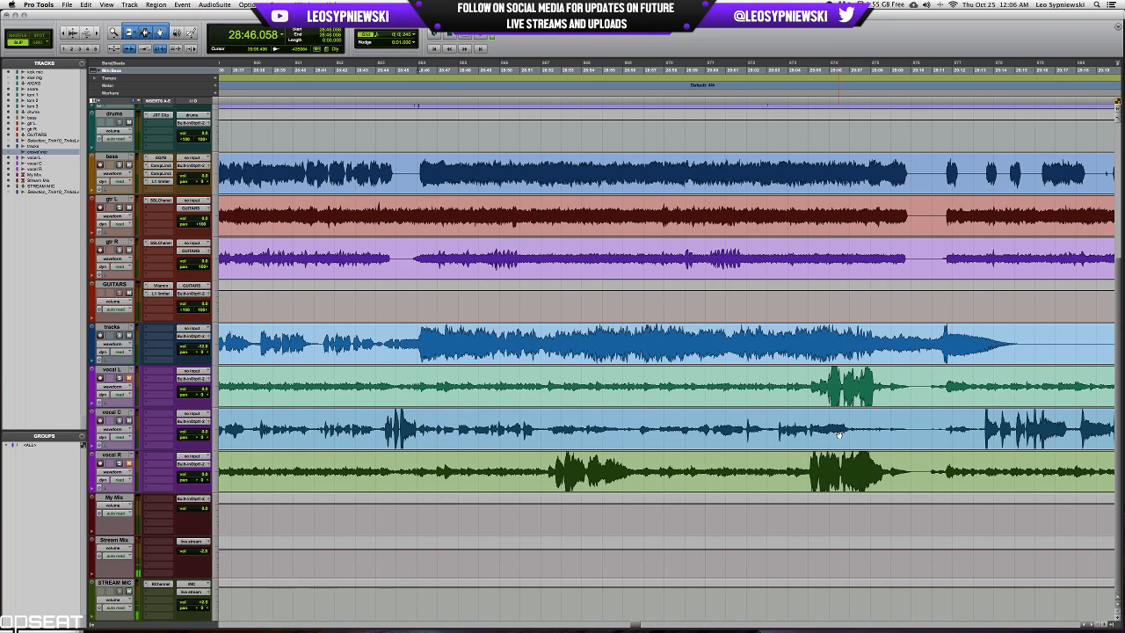
# Select the dense vocal C passage from 28:12.778 to 28:35.093.
pyautogui.hscroll(-10, 839, 434)
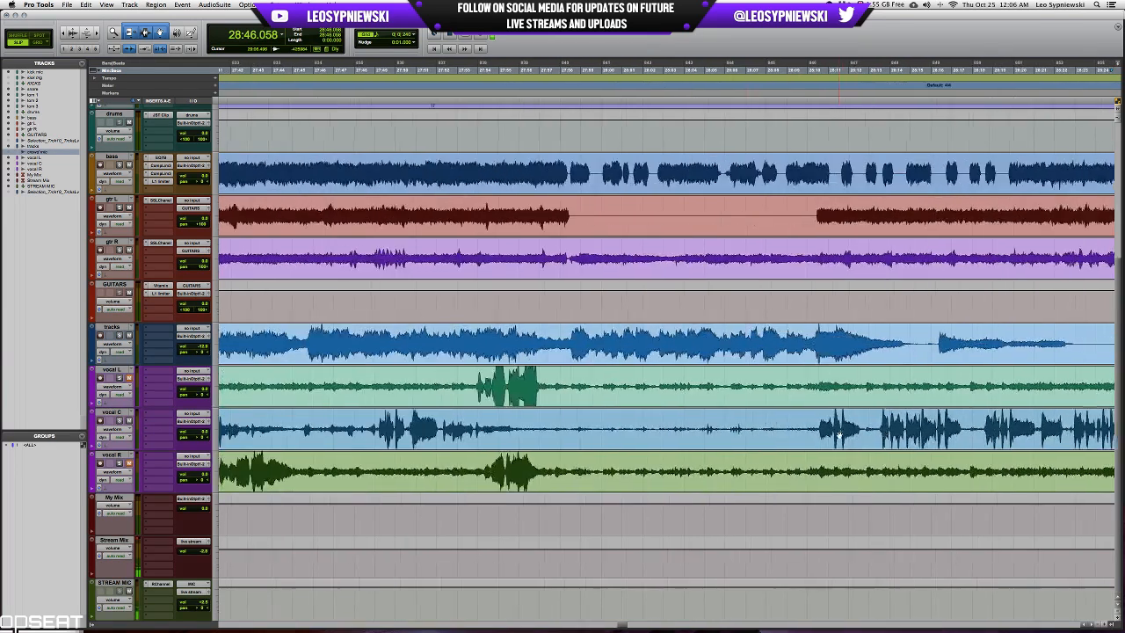
pyautogui.hscroll(-5, 839, 434)
pyautogui.hscroll(10, 839, 434)
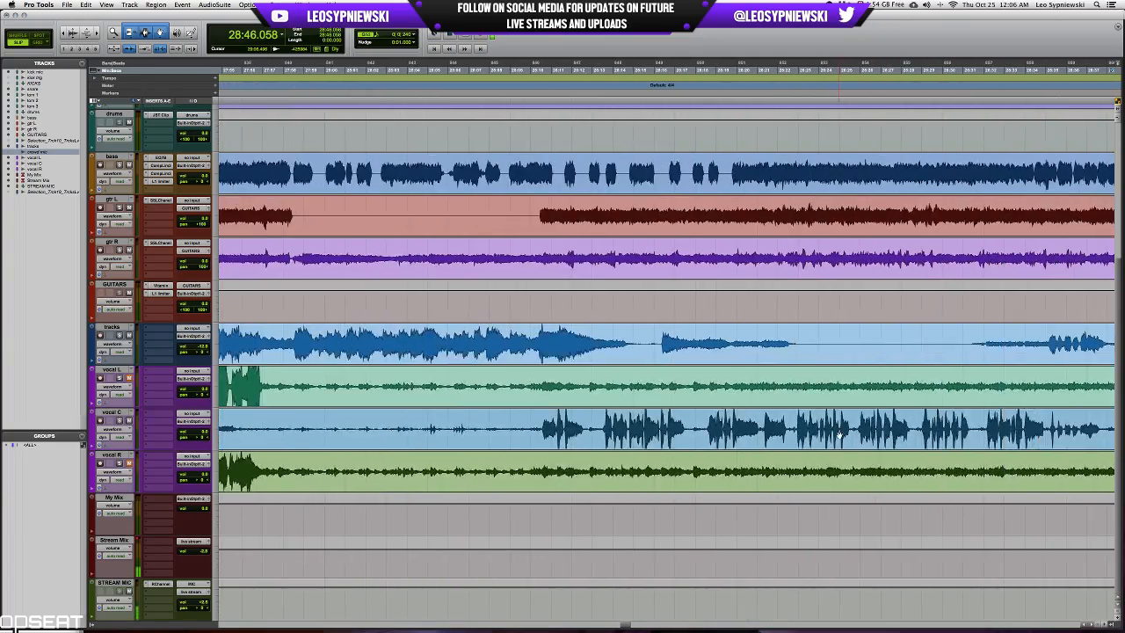
pyautogui.hscroll(10, 839, 434)
pyautogui.hscroll(-3, 839, 434)
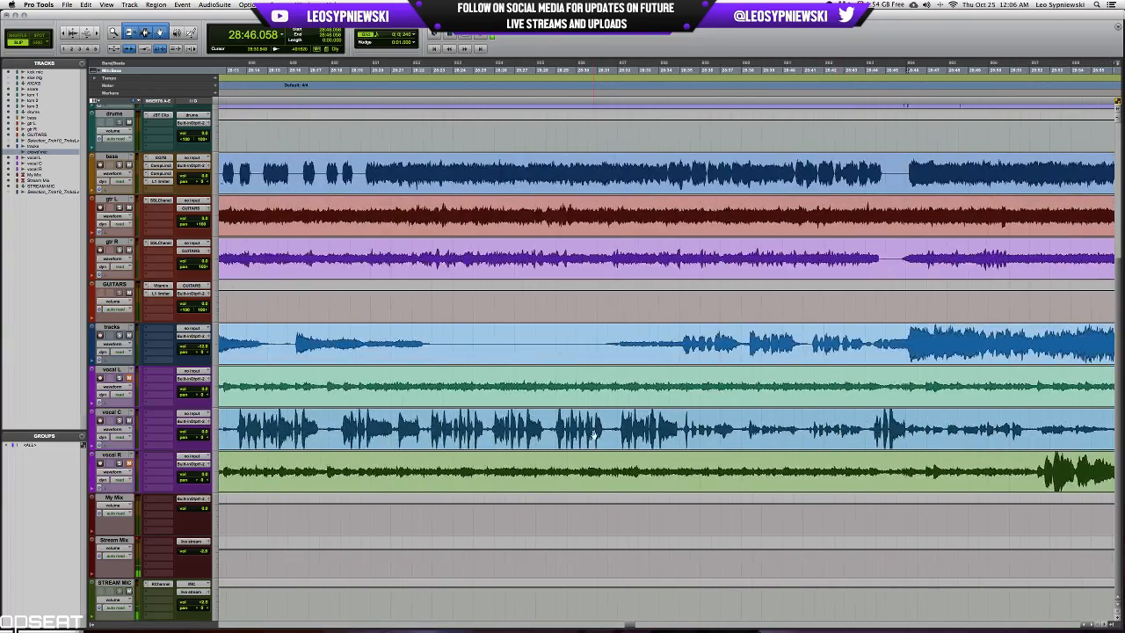
pyautogui.hscroll(-3, 594, 434)
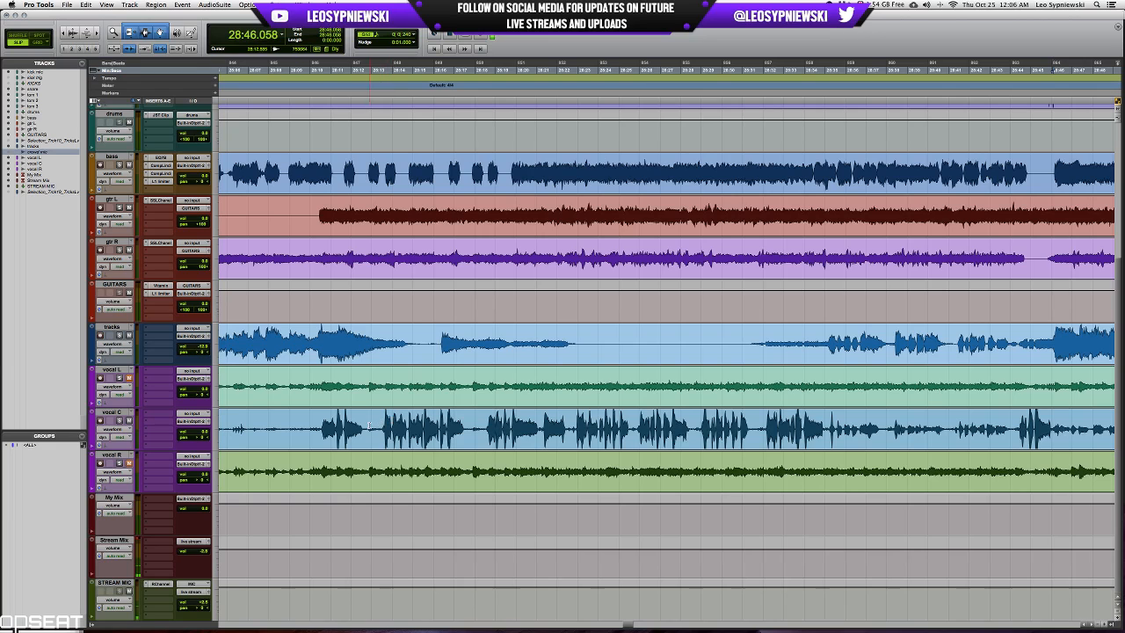
pyautogui.moveTo(369, 428); pyautogui.dragTo(826, 428)
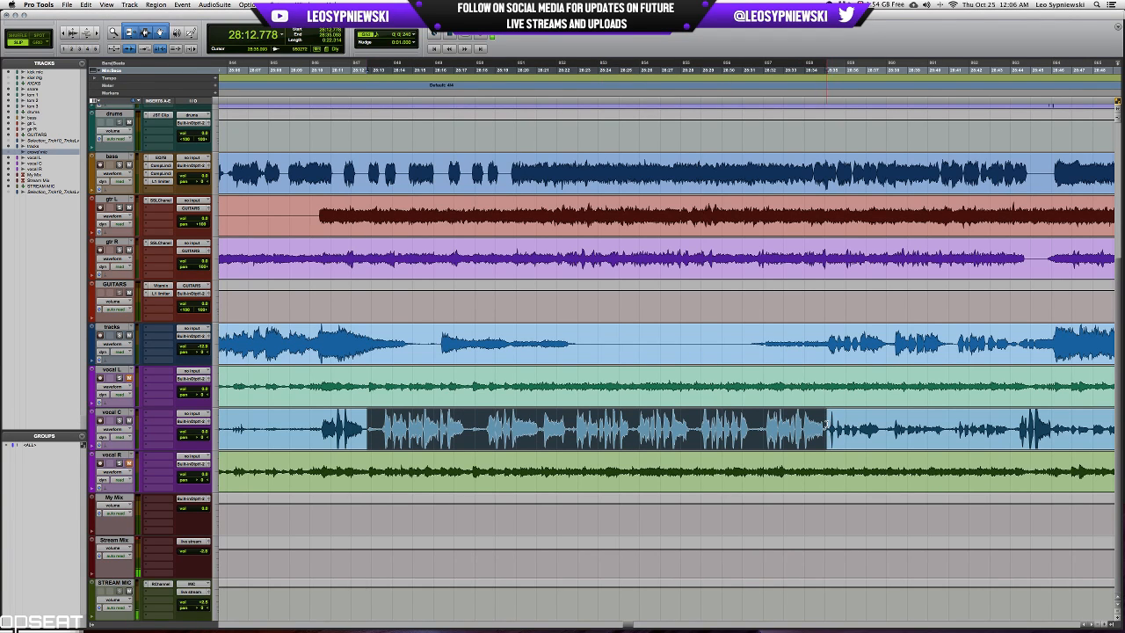
# Solo vocal C and insert the SSLChannel plug-in in its first insert slot.
pyautogui.click(149, 414)
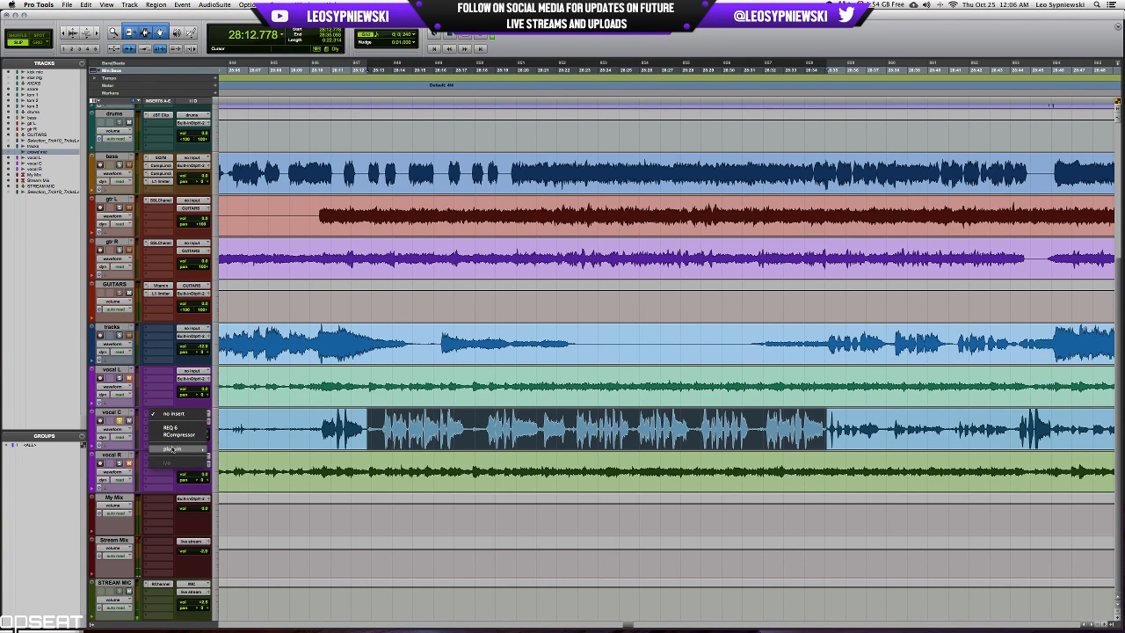
pyautogui.moveTo(193, 448)
pyautogui.click(247, 459)
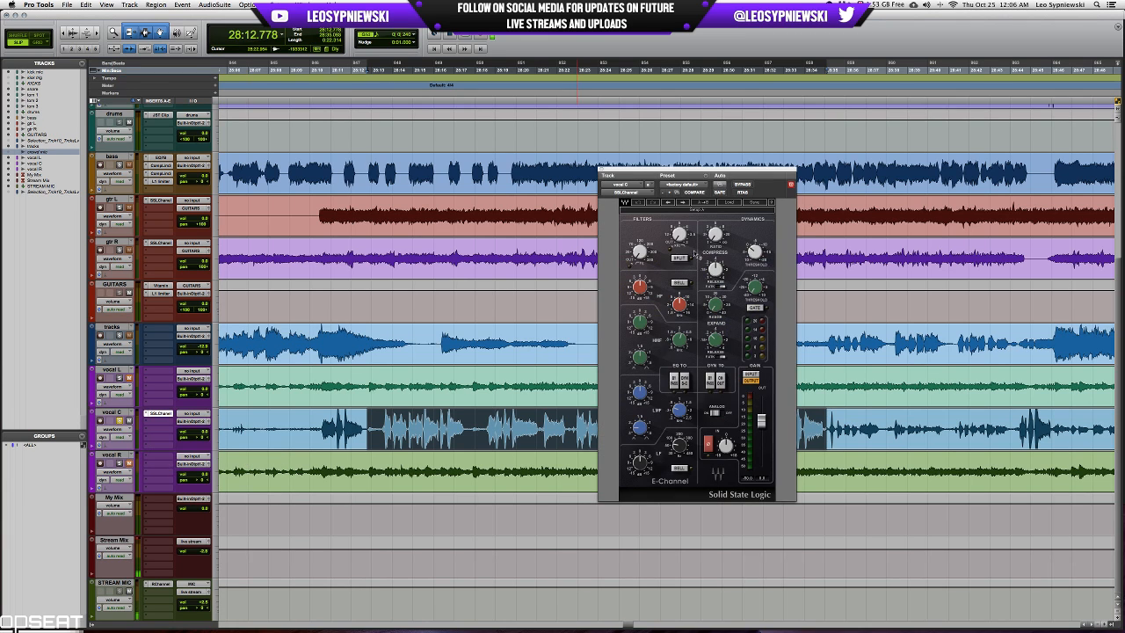
# Play the selected vocal C passage, engage the channel strip's high-pass filter and switch its LF band to bell.
pyautogui.press('space')
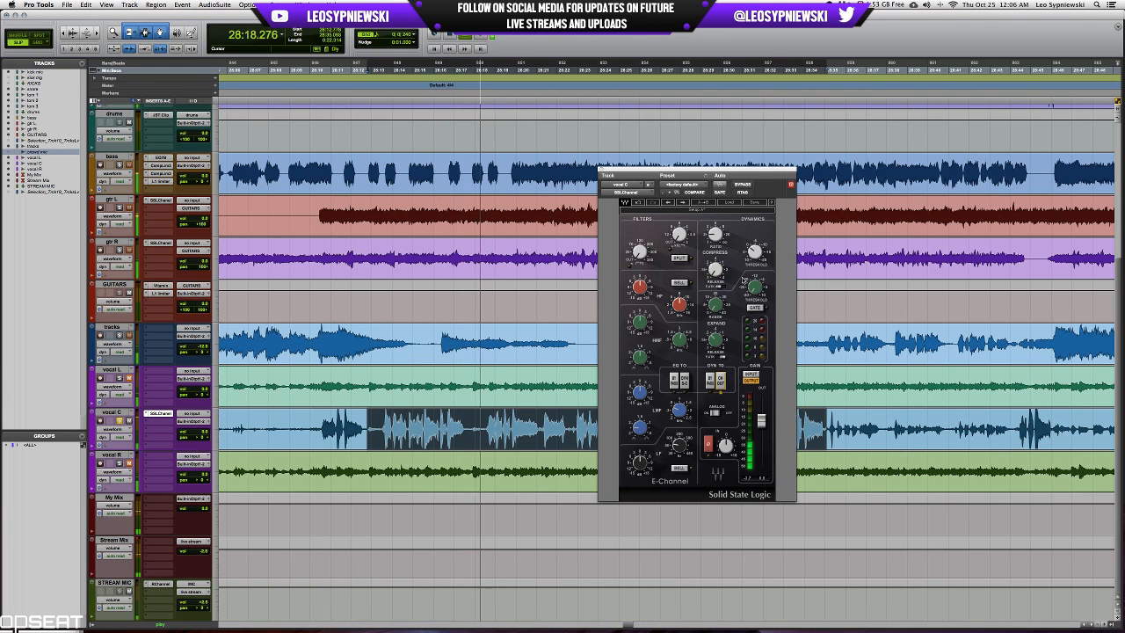
pyautogui.moveTo(715, 234)
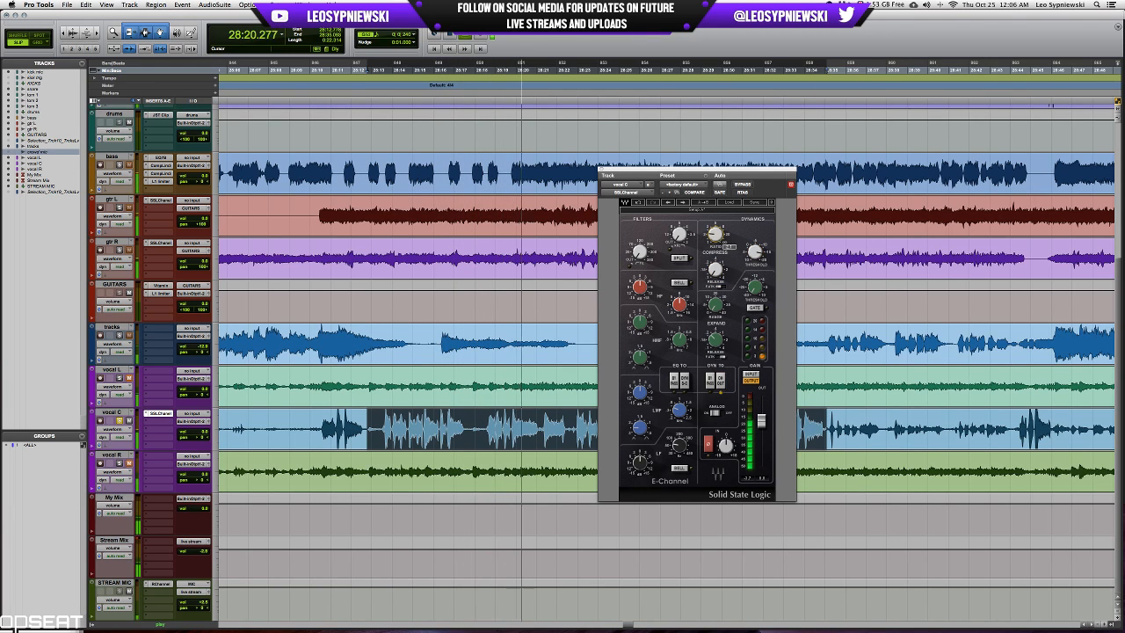
pyautogui.moveTo(639, 253); pyautogui.dragTo(641, 249)
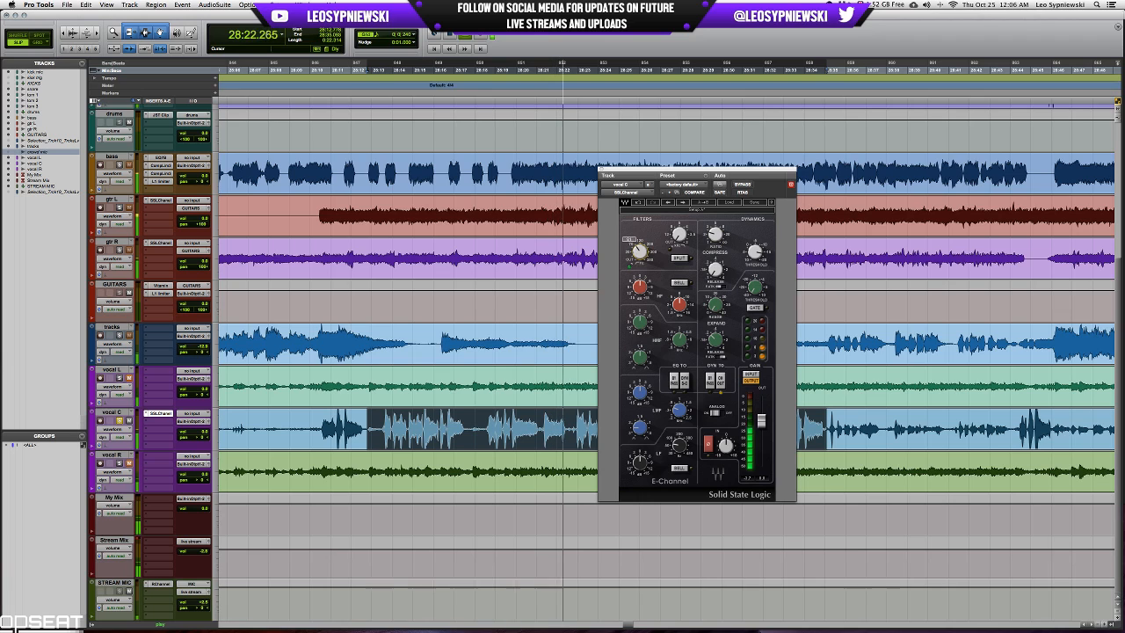
pyautogui.click(676, 468)
pyautogui.press('space')
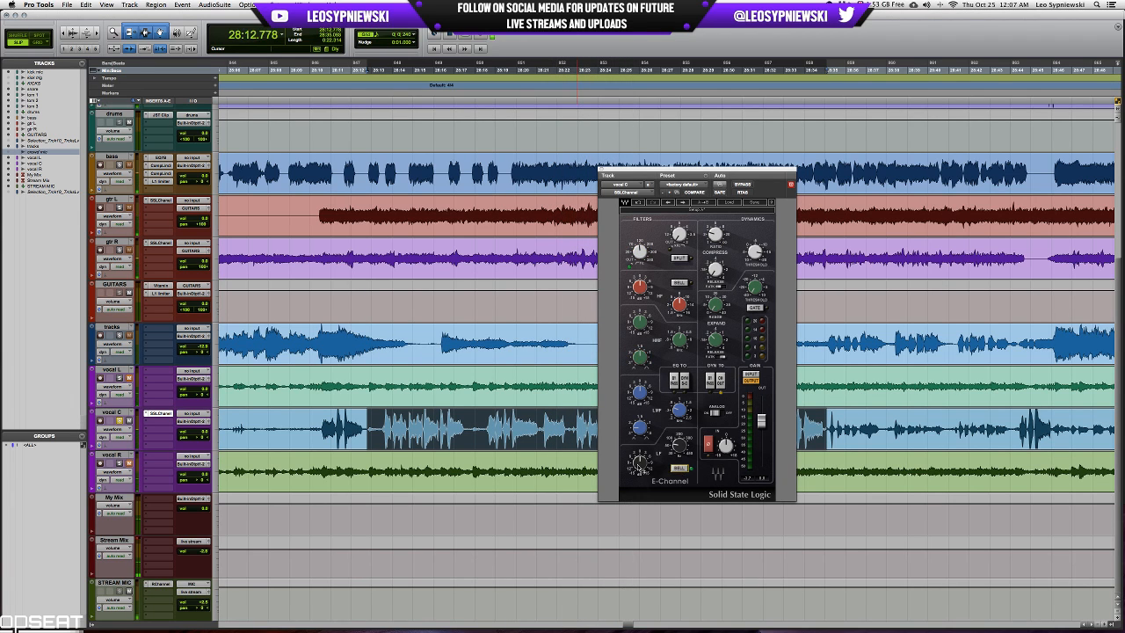
# Lower the LF gain slightly on vocal C's channel strip and play the selected passage to check it.
pyautogui.moveTo(641, 469); pyautogui.dragTo(641, 471)
pyautogui.press('space')
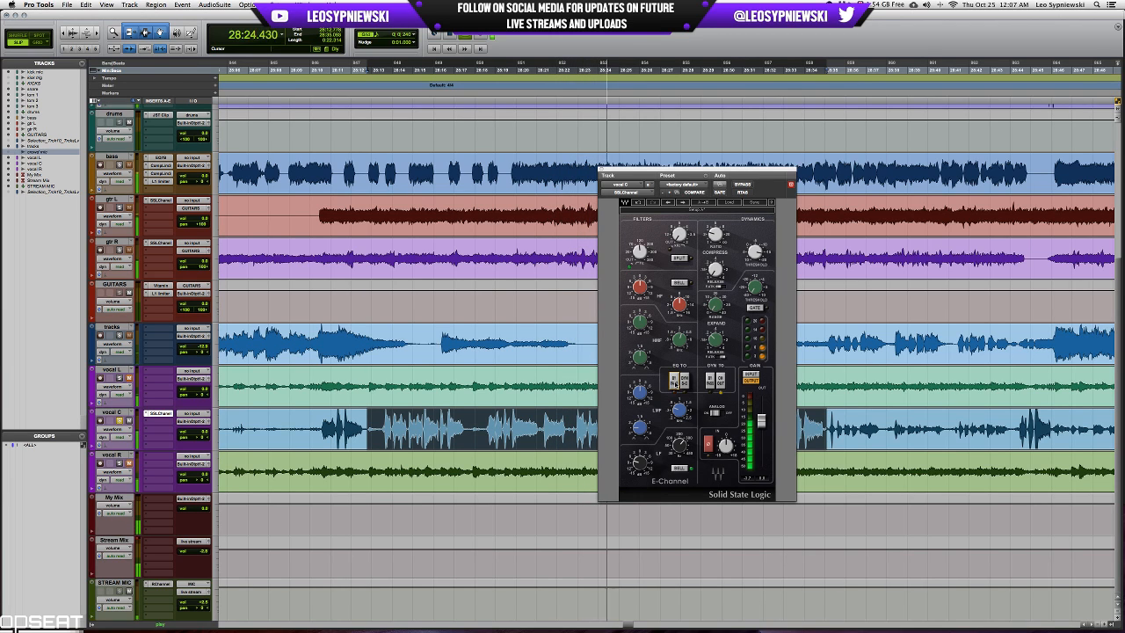
pyautogui.press('space')
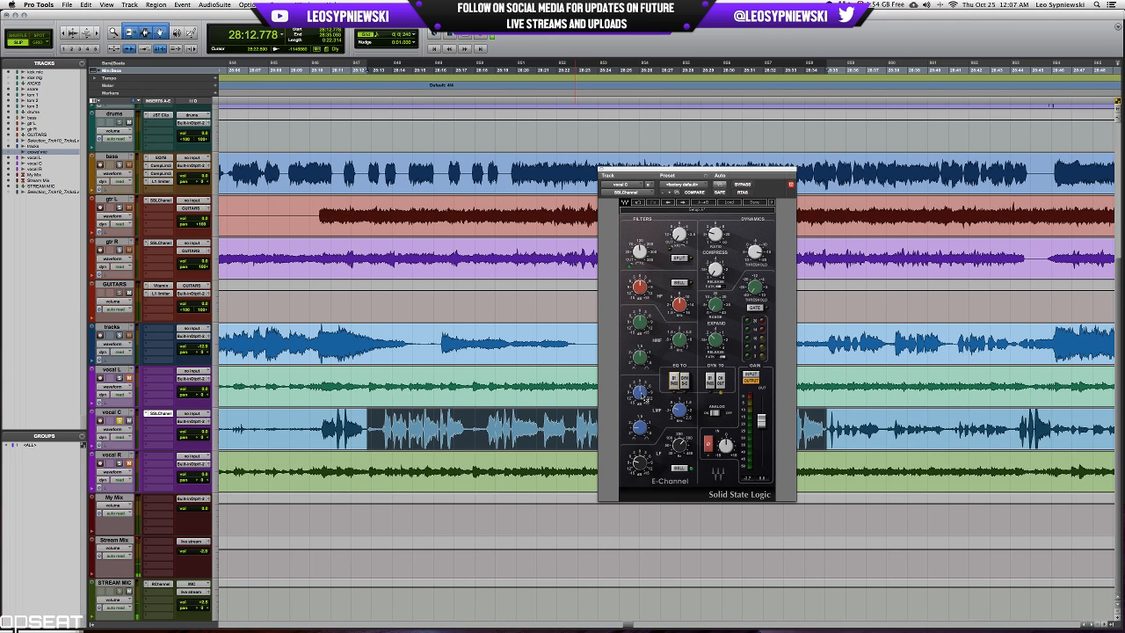
pyautogui.moveTo(643, 398)
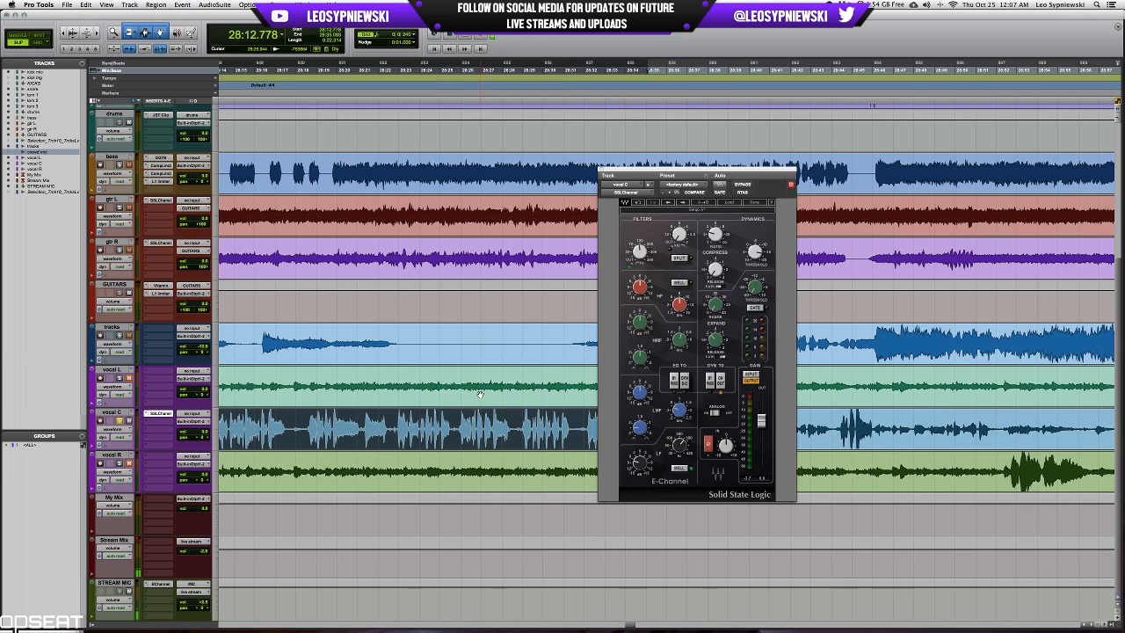
pyautogui.hscroll(-5, 479, 394)
pyautogui.press('space')
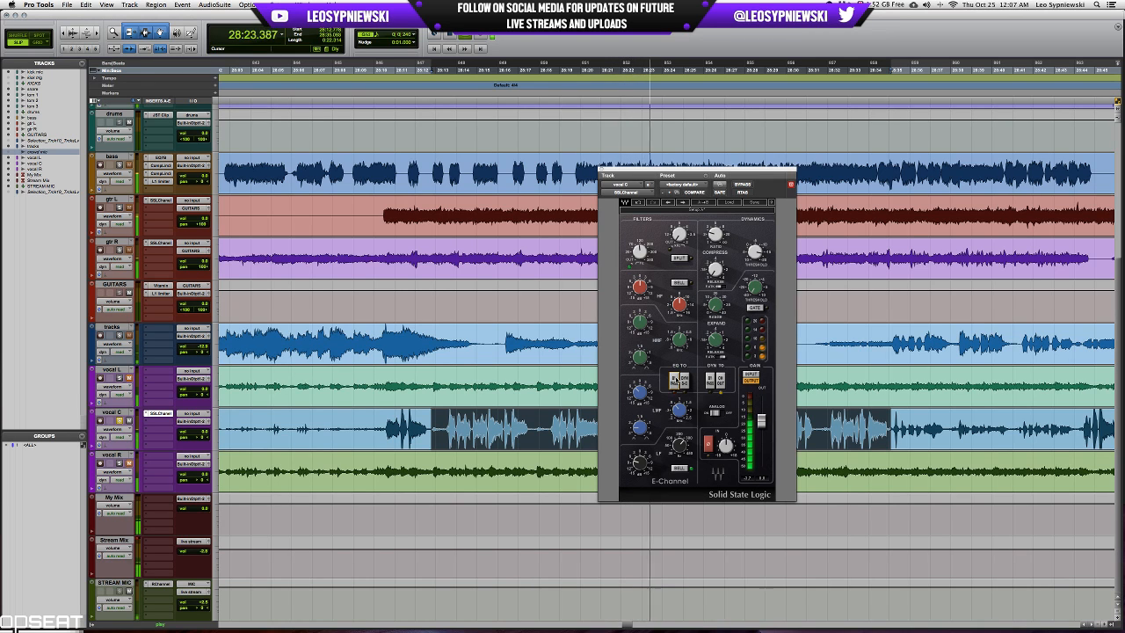
# Replay the selected vocal C passage and fine-tune the HMF band's frequency on its channel strip.
pyautogui.press('space')
pyautogui.press('space')
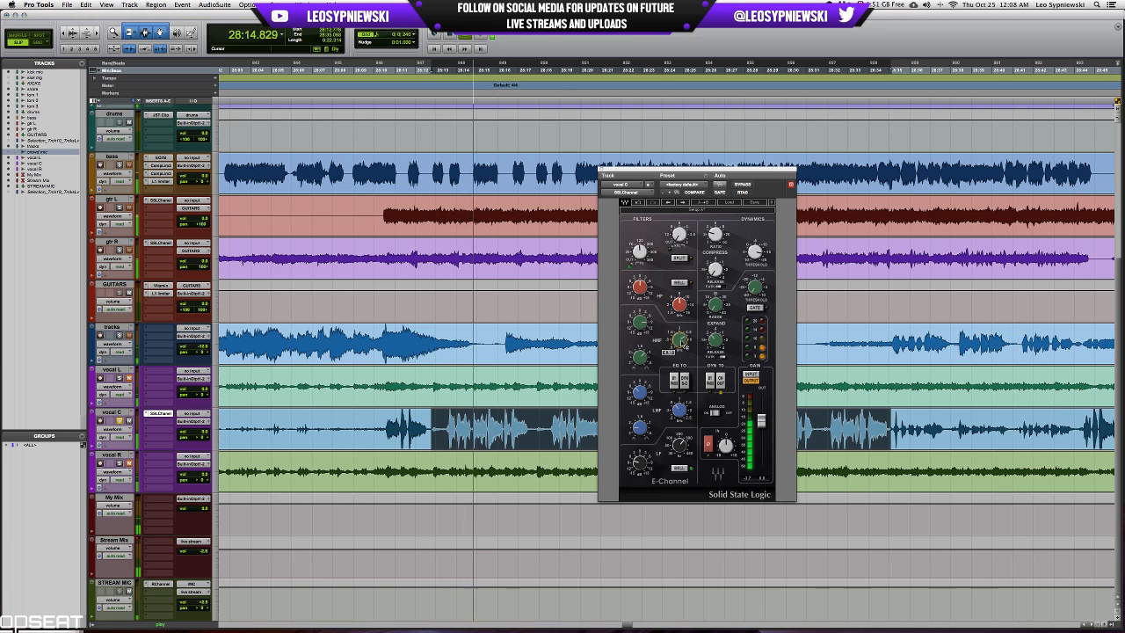
pyautogui.moveTo(679, 340); pyautogui.dragTo(679, 339)
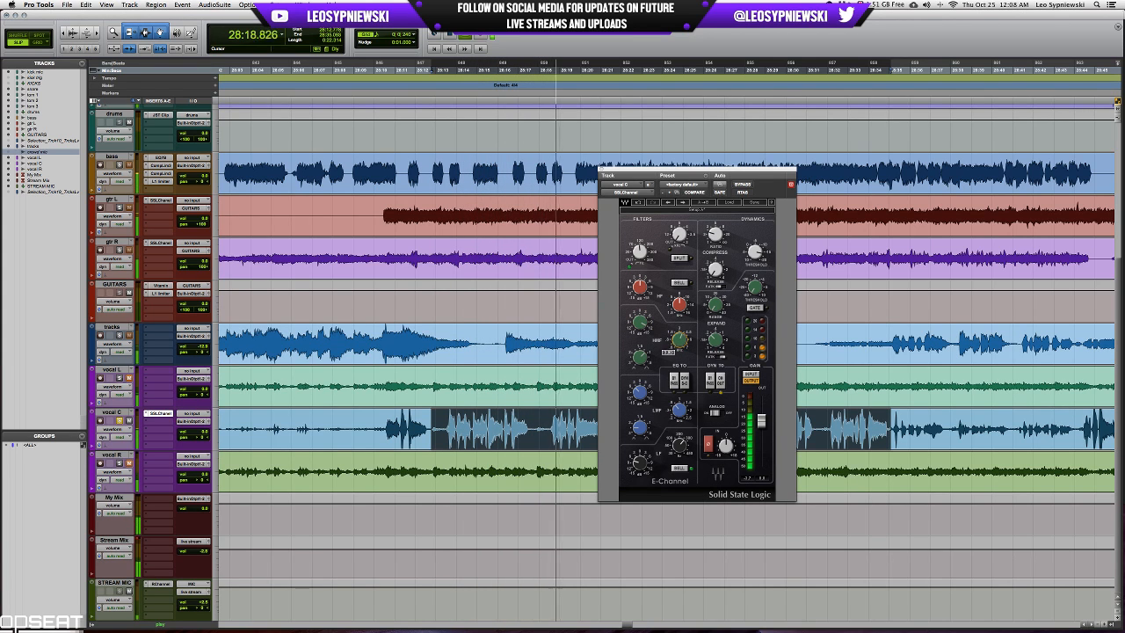
pyautogui.press('space')
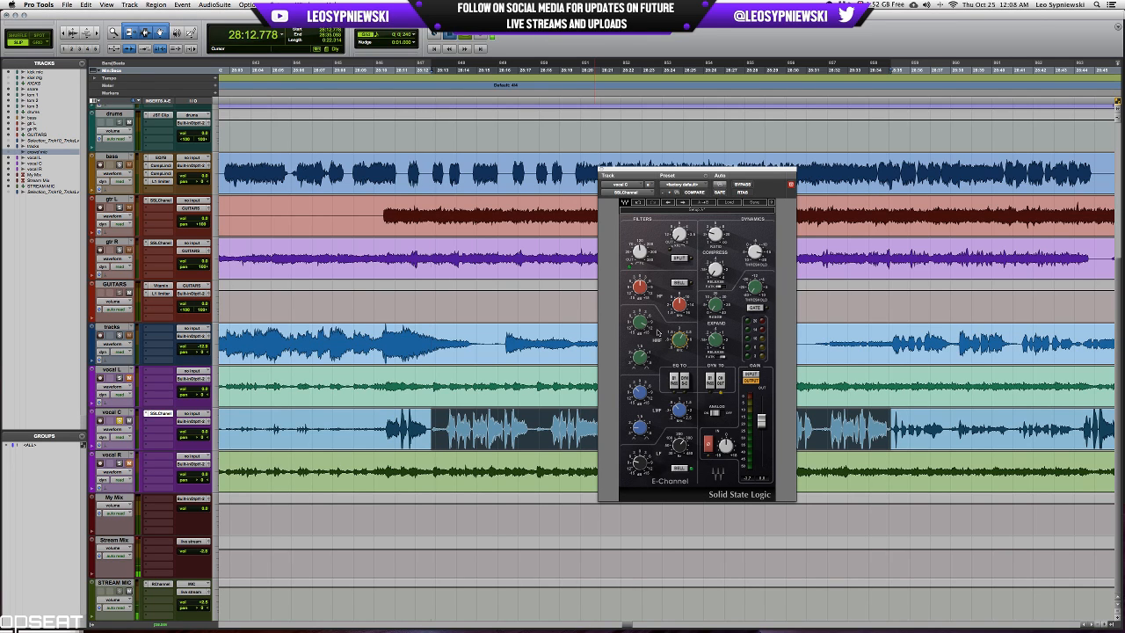
# Play the selected vocal C passage and switch the channel strip's HF band to bell.
pyautogui.press('space')
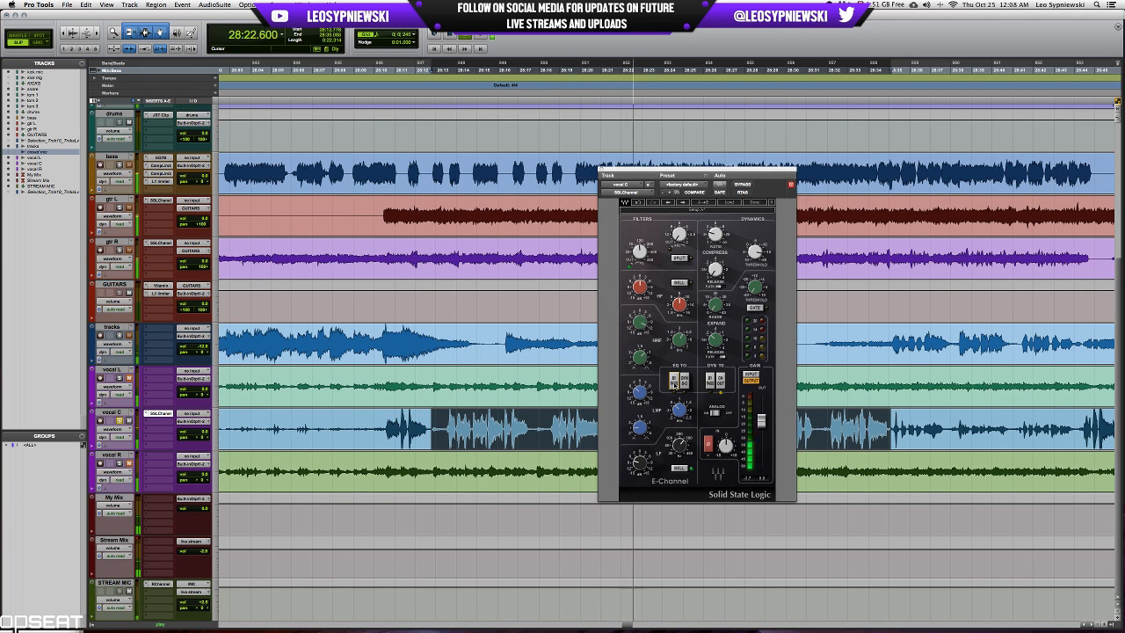
pyautogui.click(678, 284)
pyautogui.press('space')
pyautogui.press('space')
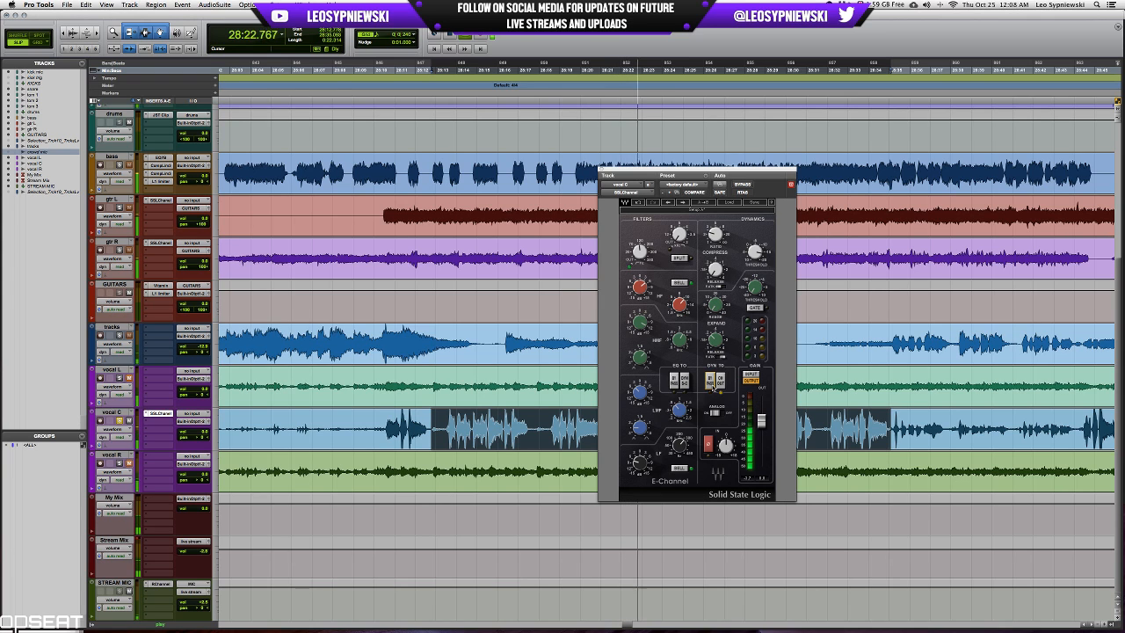
# Compare the selected vocal C passage with its SSLChannel plug-in bypassed and active during playback.
pyautogui.click(742, 184)
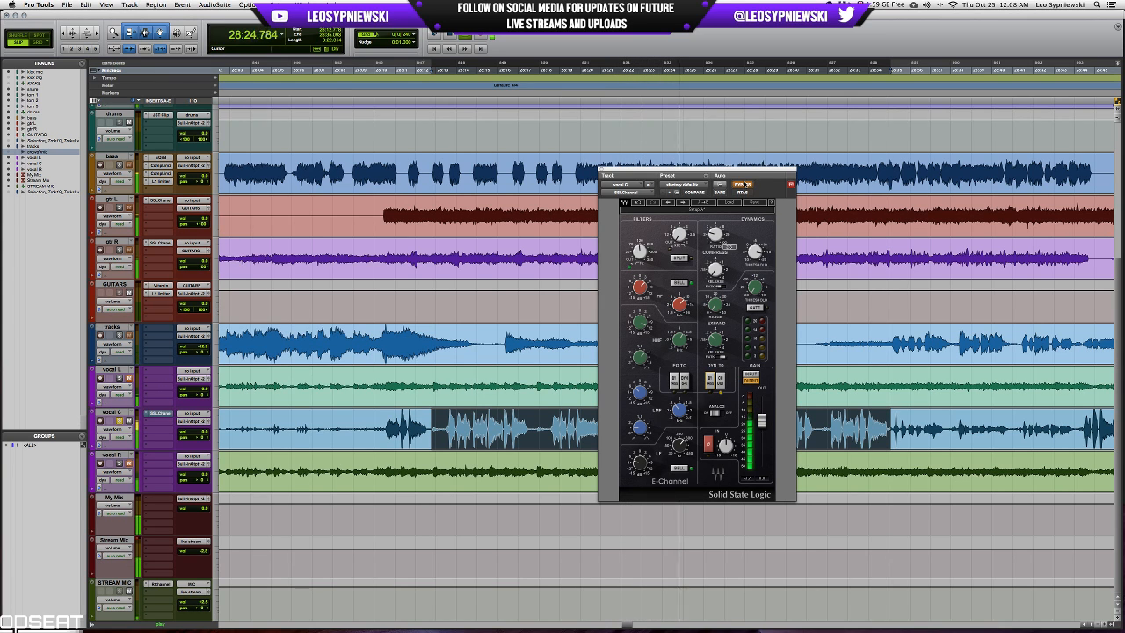
pyautogui.click(742, 185)
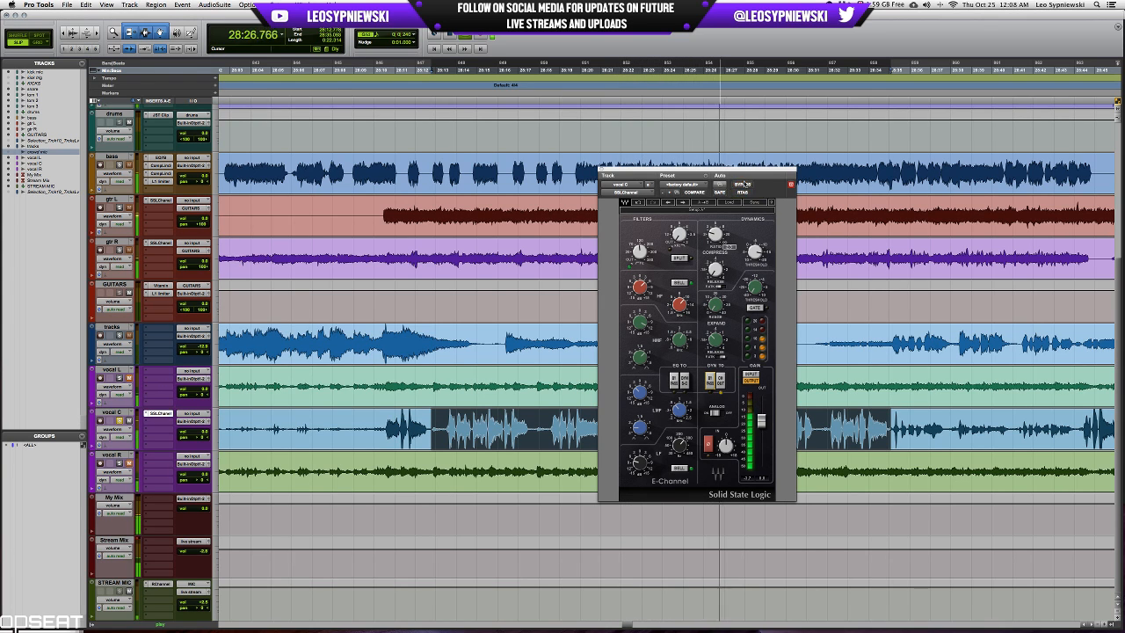
pyautogui.press('space')
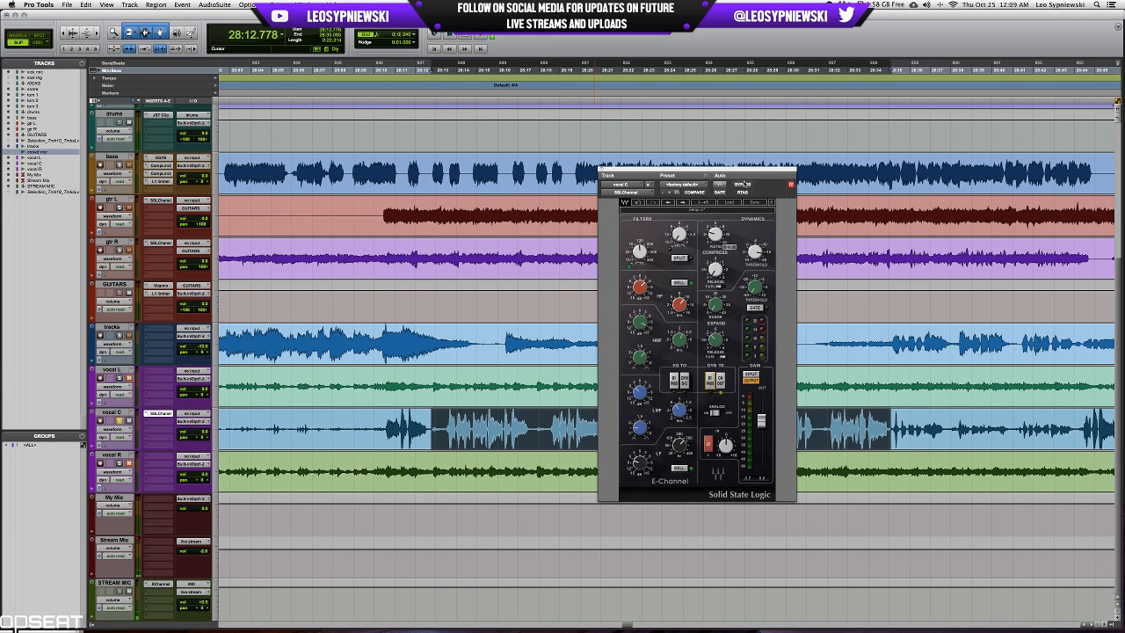
# Show the mixer, view the STREAM MIC track's RChannel settings, close them and reopen vocal C's SSLChannel.
pyautogui.press('super+equal')
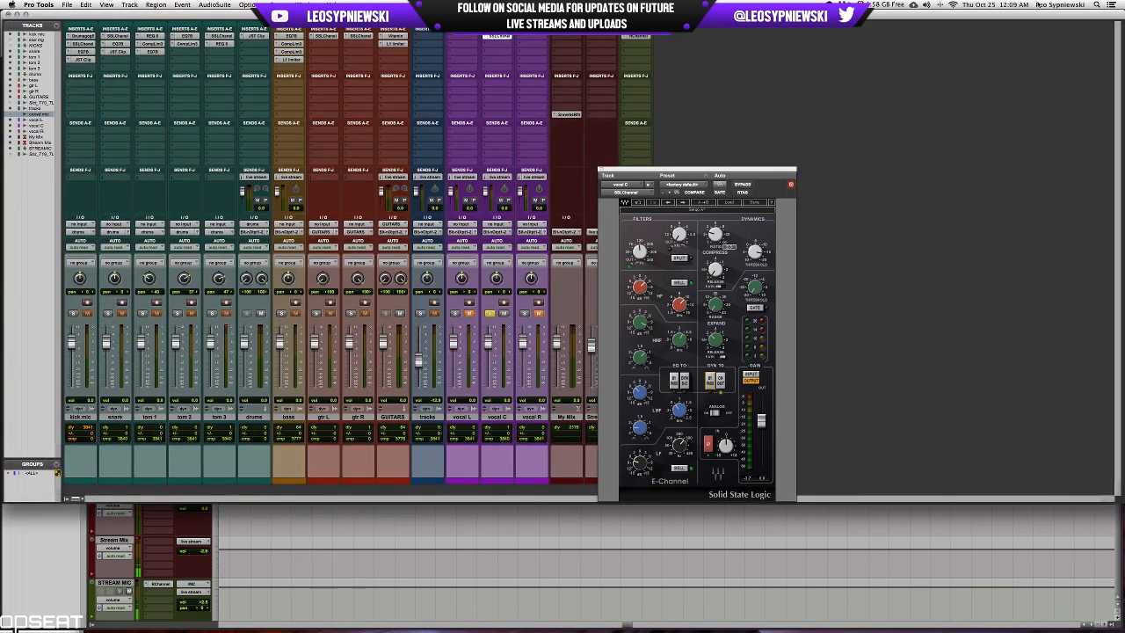
pyautogui.click(640, 36)
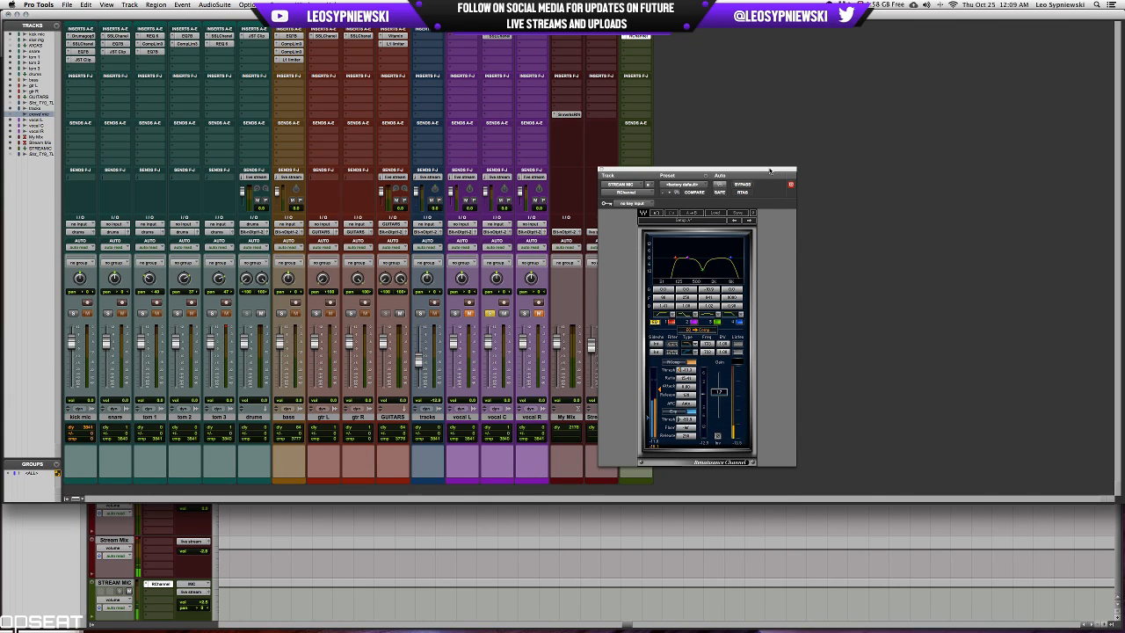
pyautogui.moveTo(769, 171); pyautogui.dragTo(886, 158)
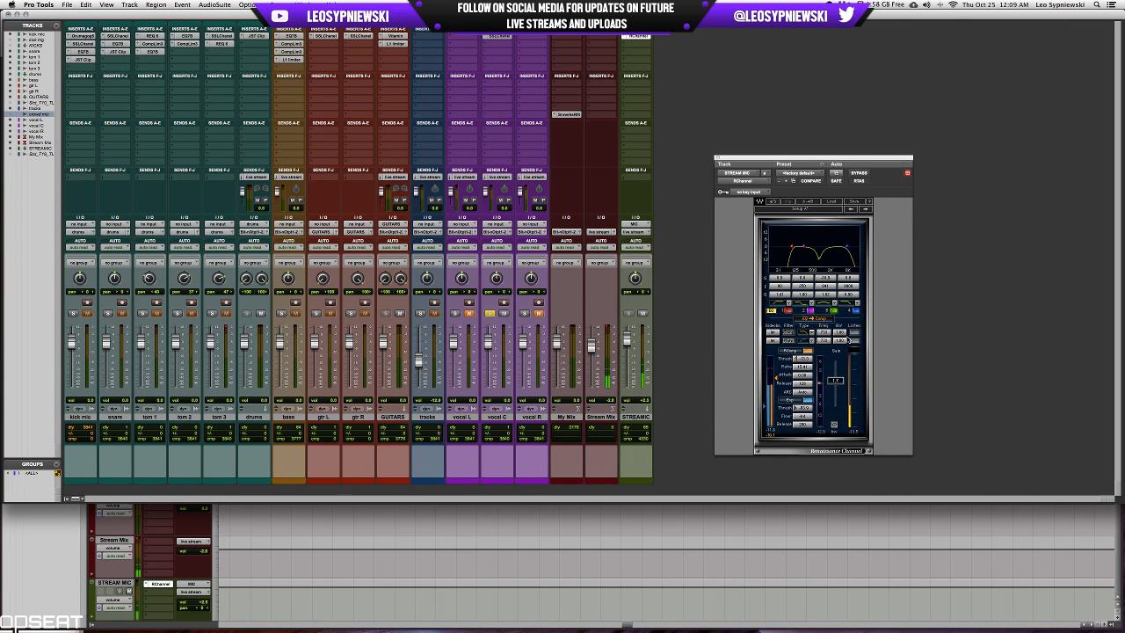
pyautogui.click(717, 159)
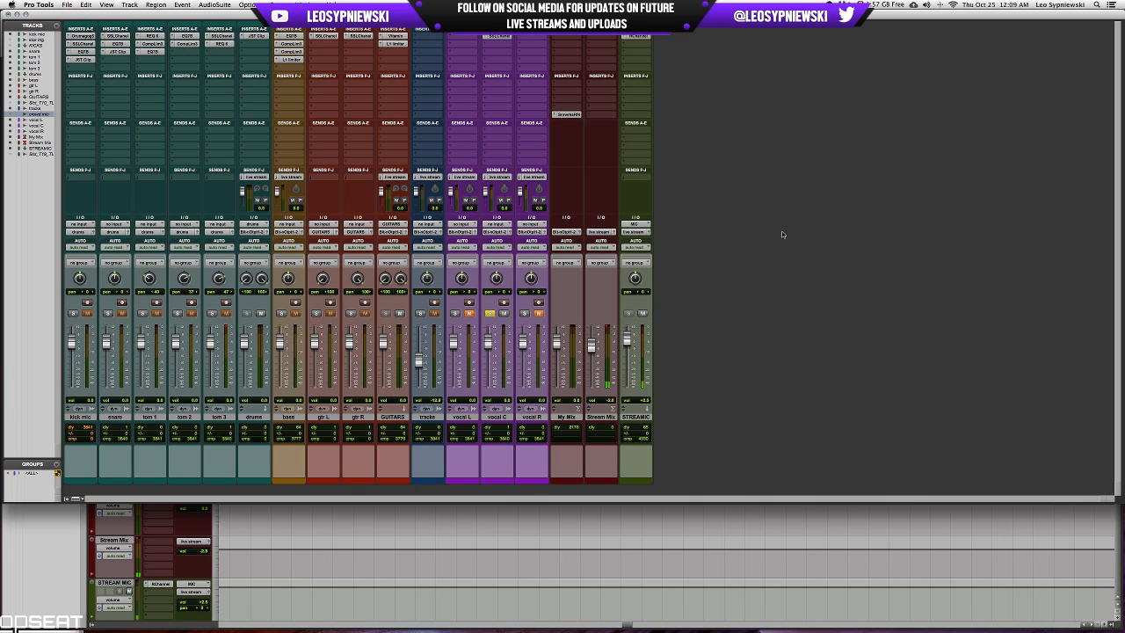
pyautogui.click(494, 37)
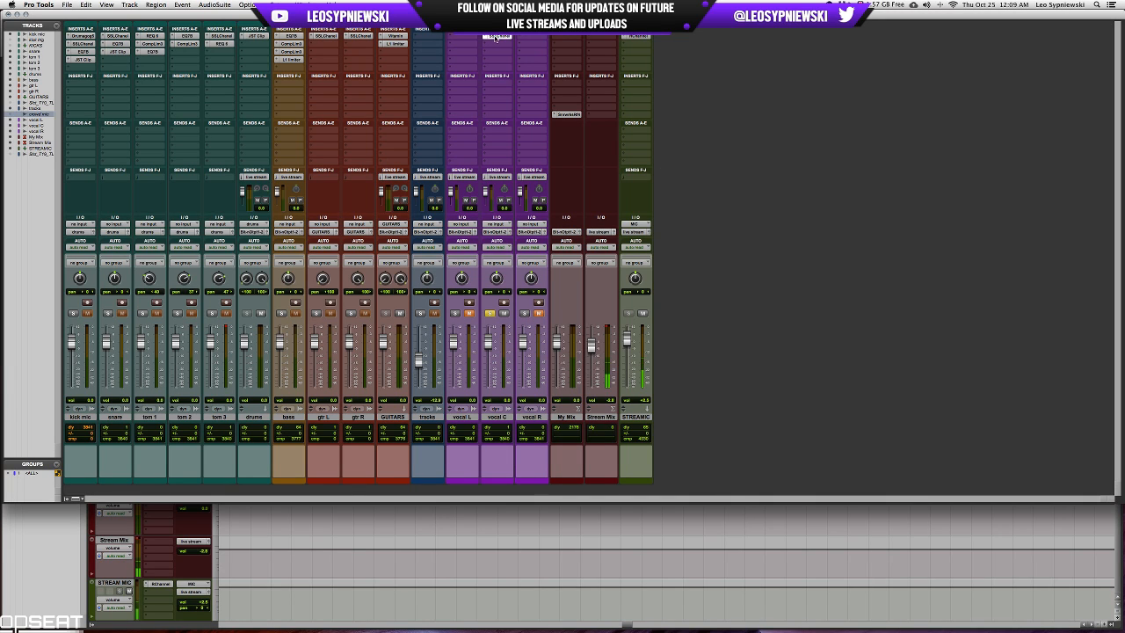
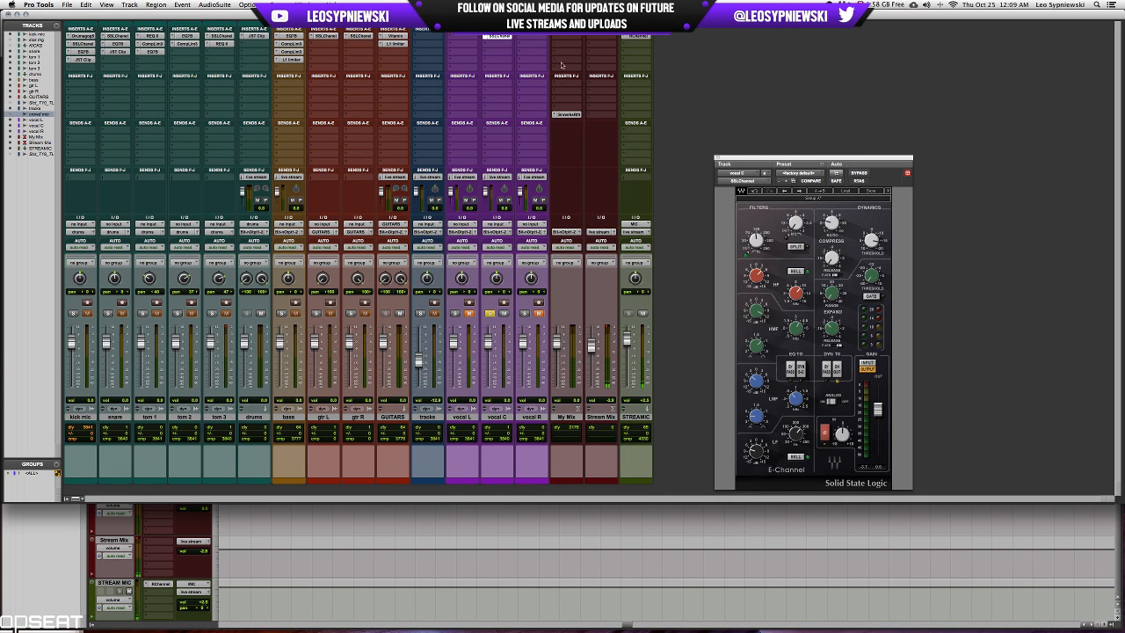
# Insert RCompressor after SSLChannel on vocal C and set its initial attack, release, ratio and threshold during playback.
pyautogui.click(497, 44)
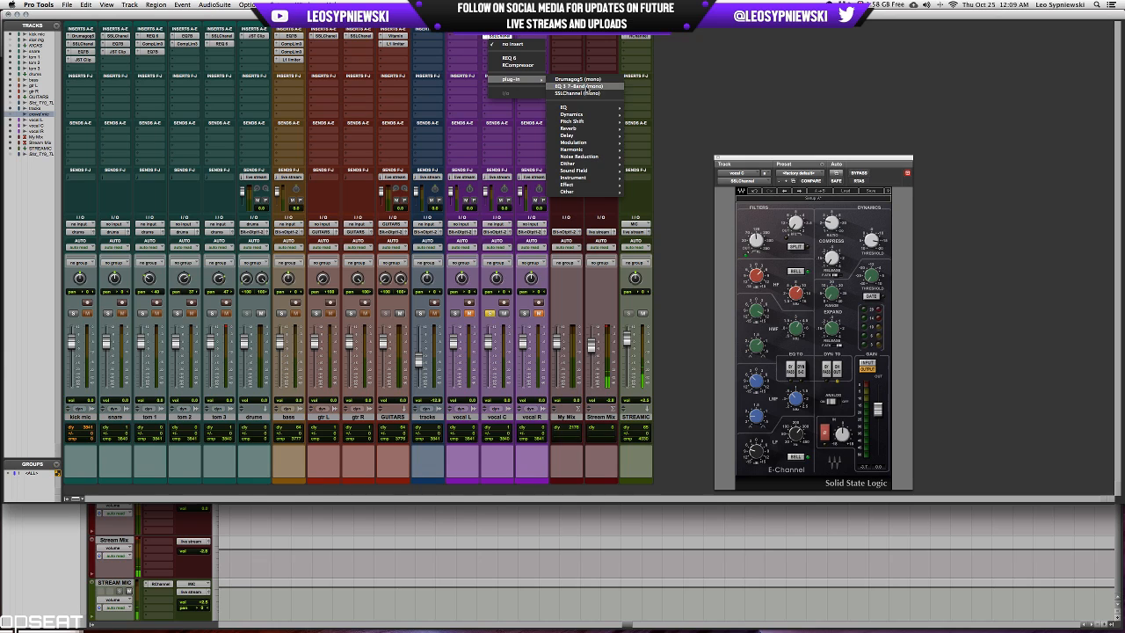
pyautogui.click(517, 65)
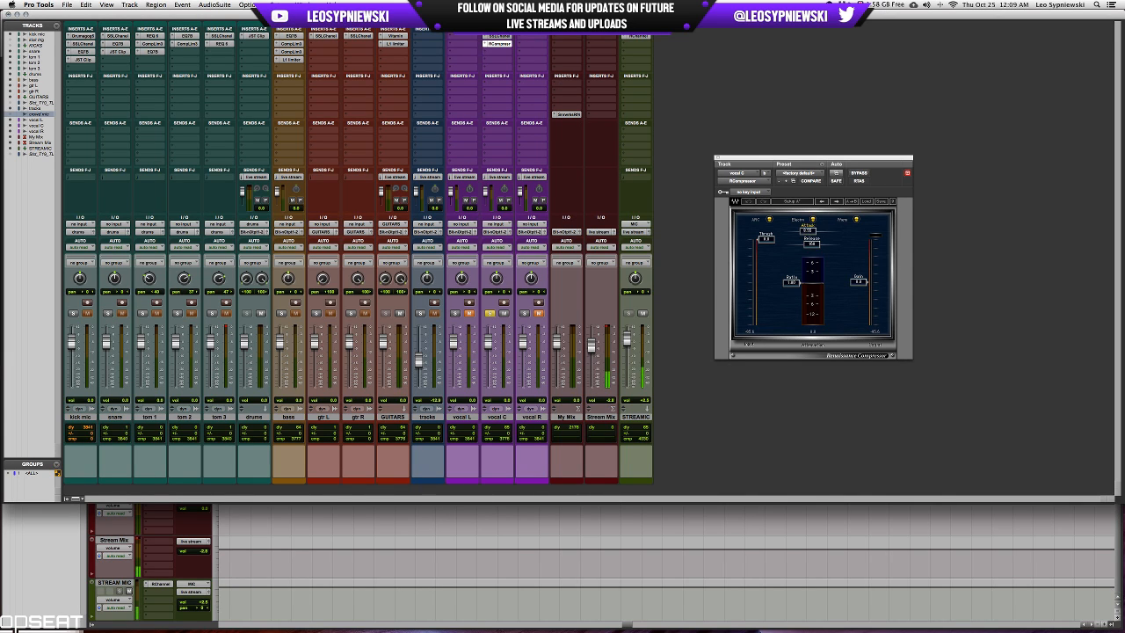
pyautogui.moveTo(807, 230)
pyautogui.mouseDown()
pyautogui.moveTo(801, 244)
pyautogui.moveTo(802, 230)
pyautogui.mouseUp()
pyautogui.press('space')
pyautogui.moveTo(795, 283); pyautogui.dragTo(796, 296)
pyautogui.moveTo(766, 238); pyautogui.dragTo(800, 230)
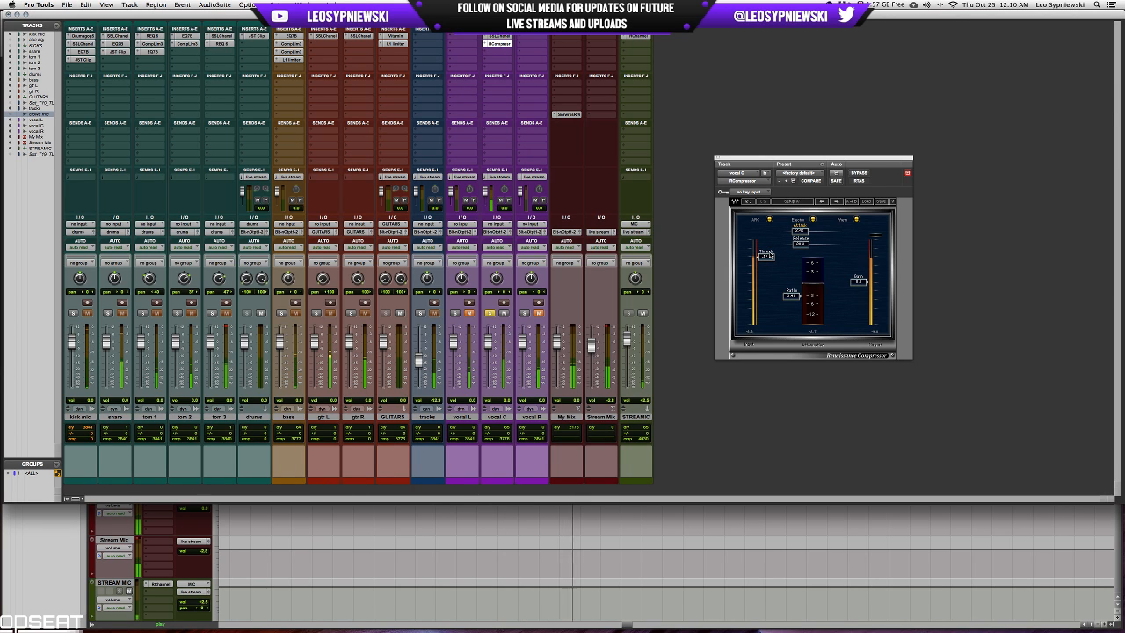
# Show the edit window, stop playback and select the vocal C phrase from 28:22.885 to 28:28.512.
pyautogui.press('super+equal')
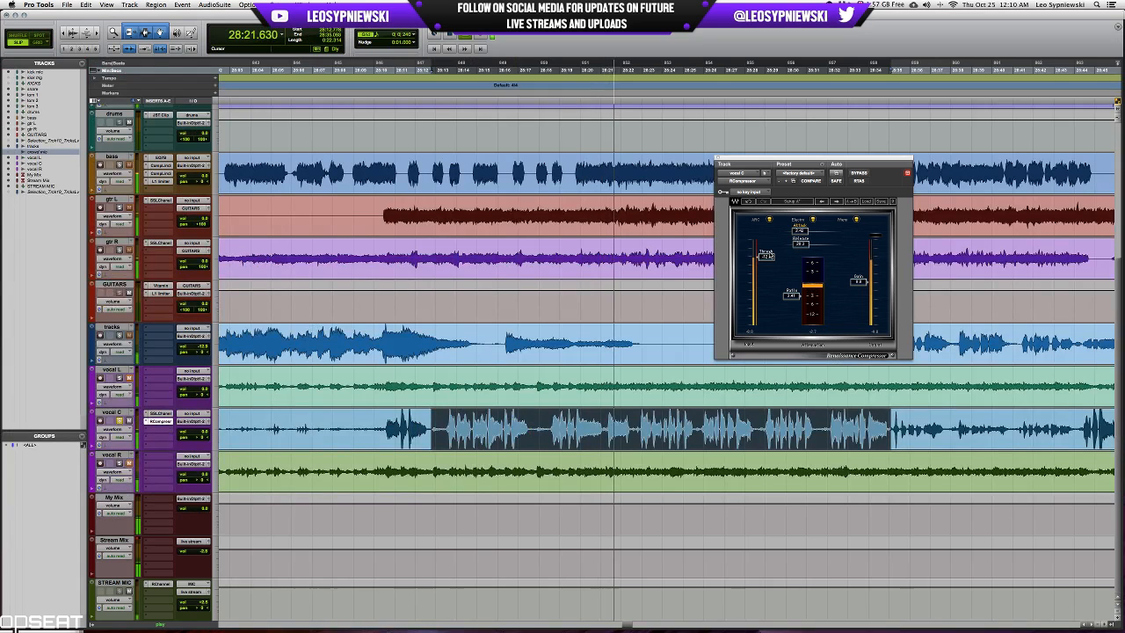
pyautogui.press('space')
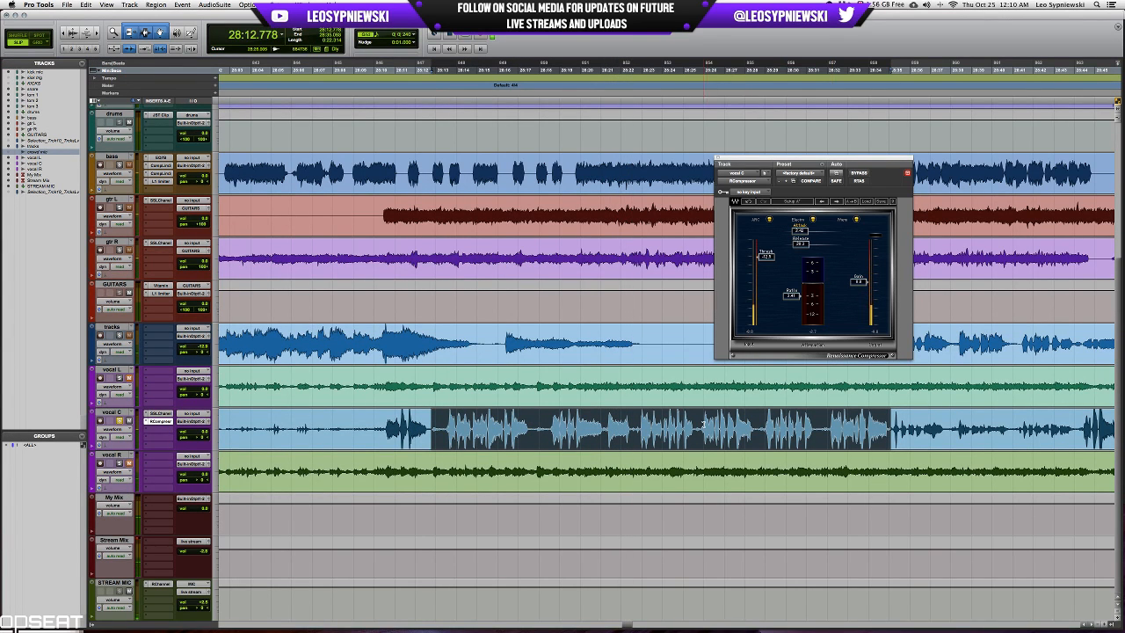
pyautogui.click(692, 424)
pyautogui.press('t')
pyautogui.press('t')
pyautogui.hscroll(-1, 507, 428)
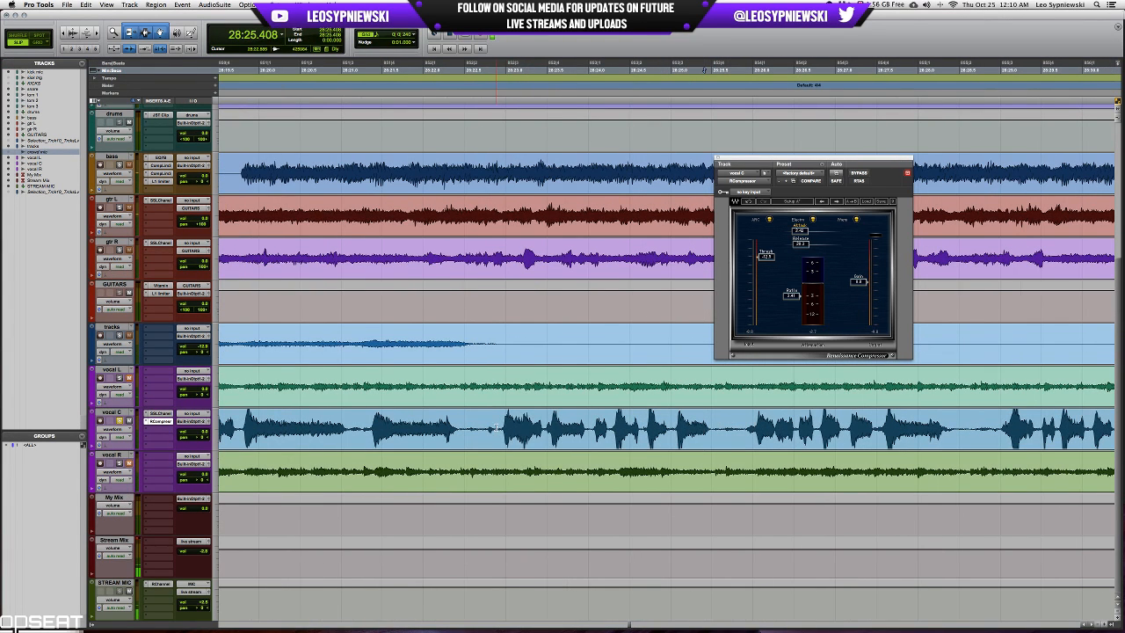
pyautogui.moveTo(497, 428); pyautogui.dragTo(960, 420)
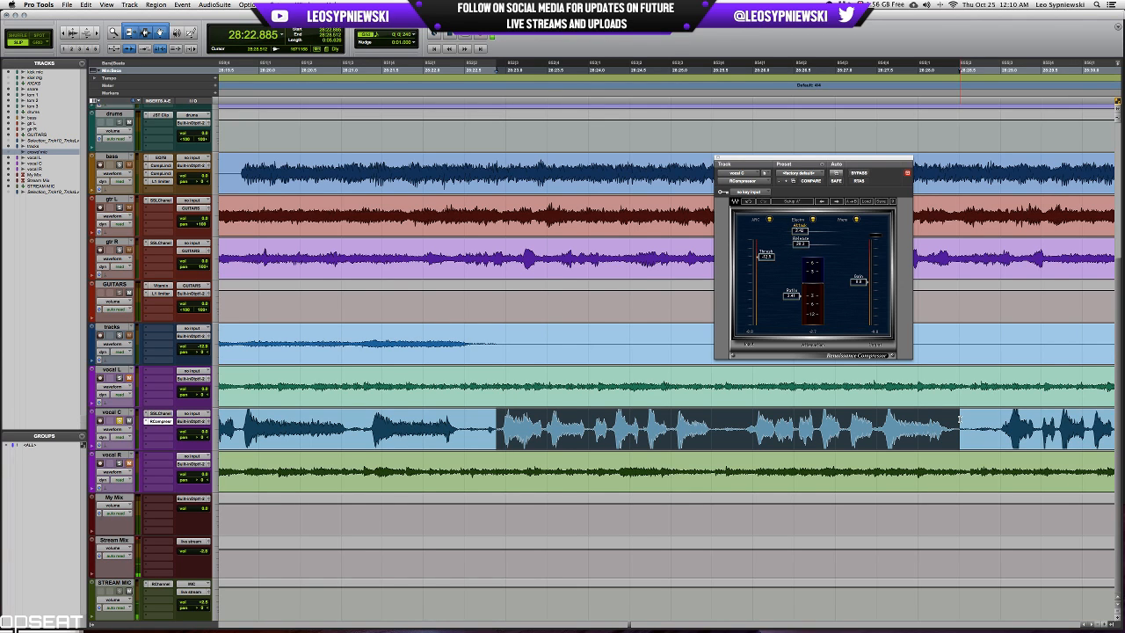
# Play the selected vocal C phrase, lower RCompressor's attack setting and raise its output gain.
pyautogui.press('space')
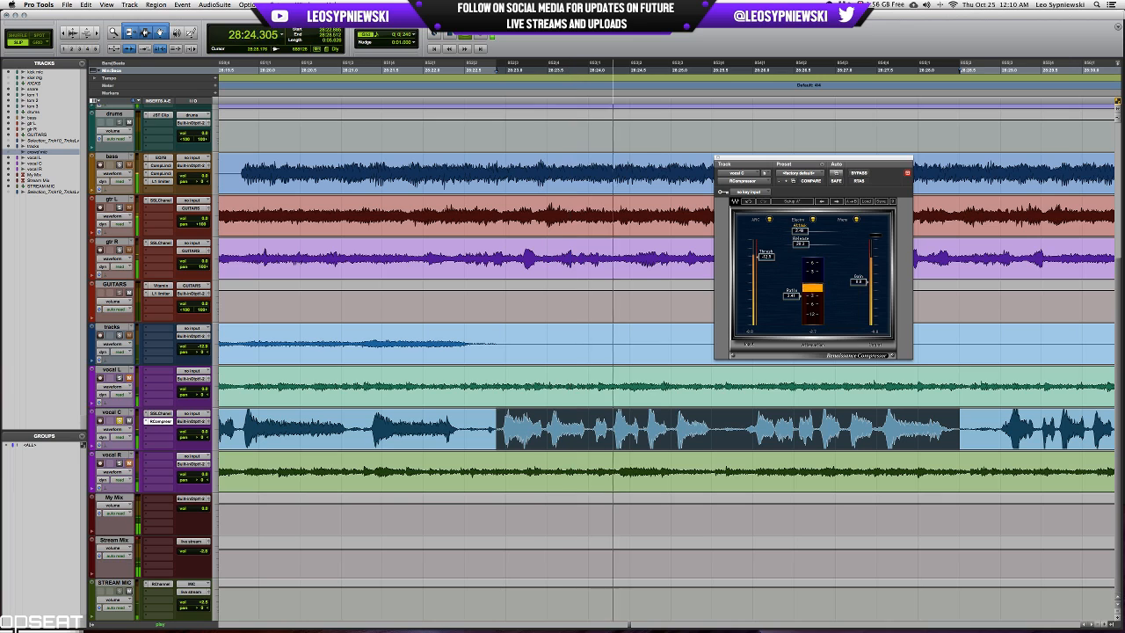
pyautogui.moveTo(799, 231); pyautogui.dragTo(790, 231)
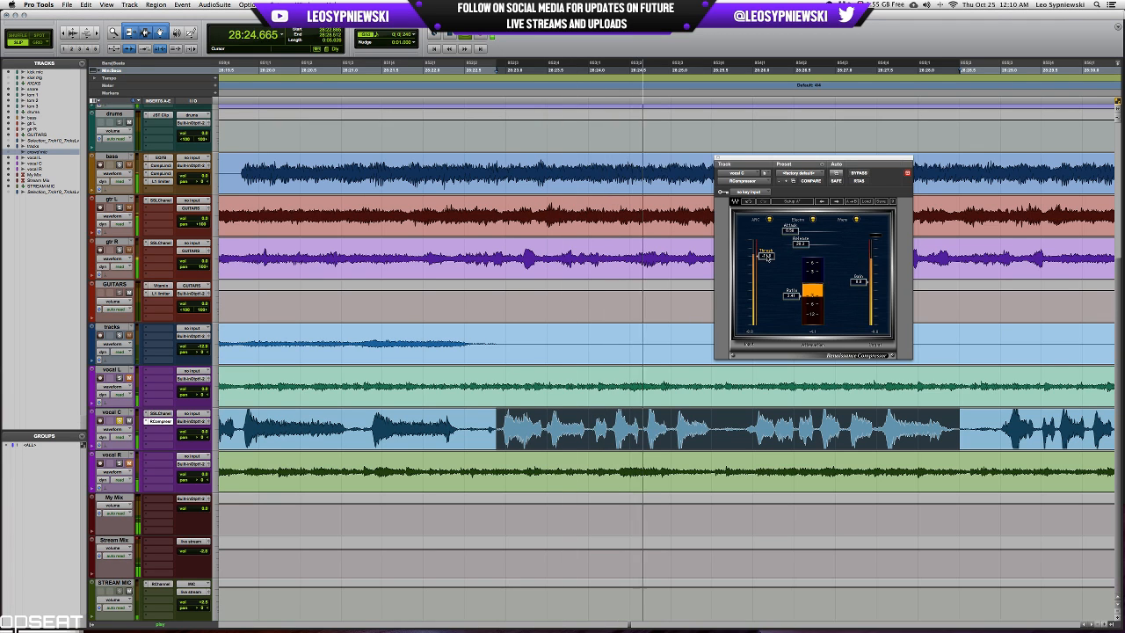
pyautogui.moveTo(859, 282); pyautogui.dragTo(858, 274)
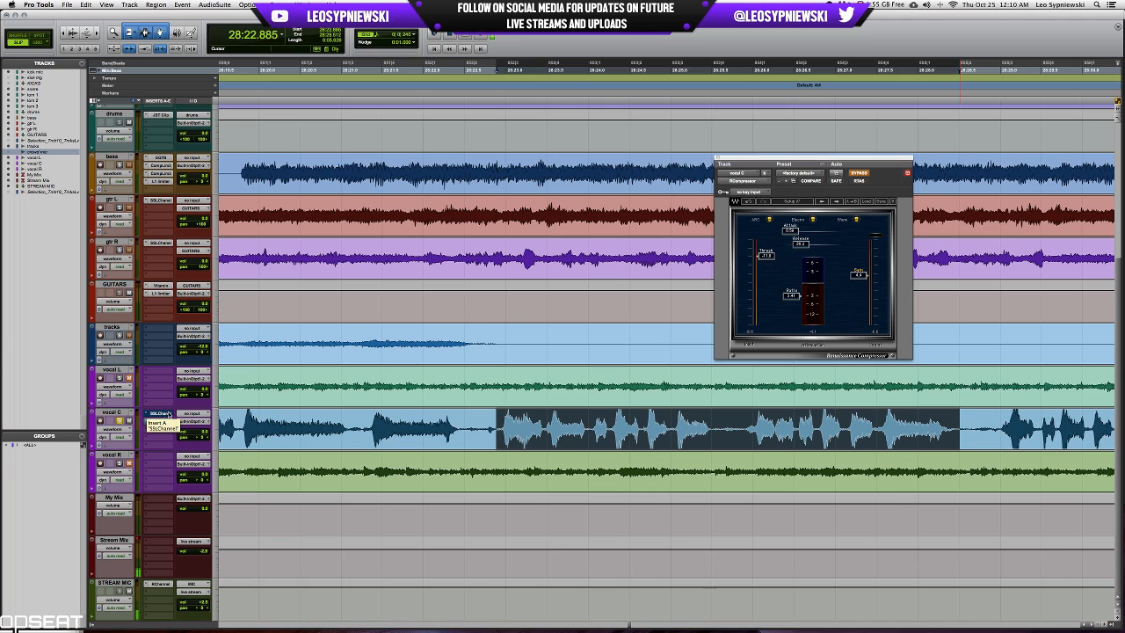
# Compare the selected vocal C phrase with RCompressor bypassed and active during playback.
pyautogui.press('space')
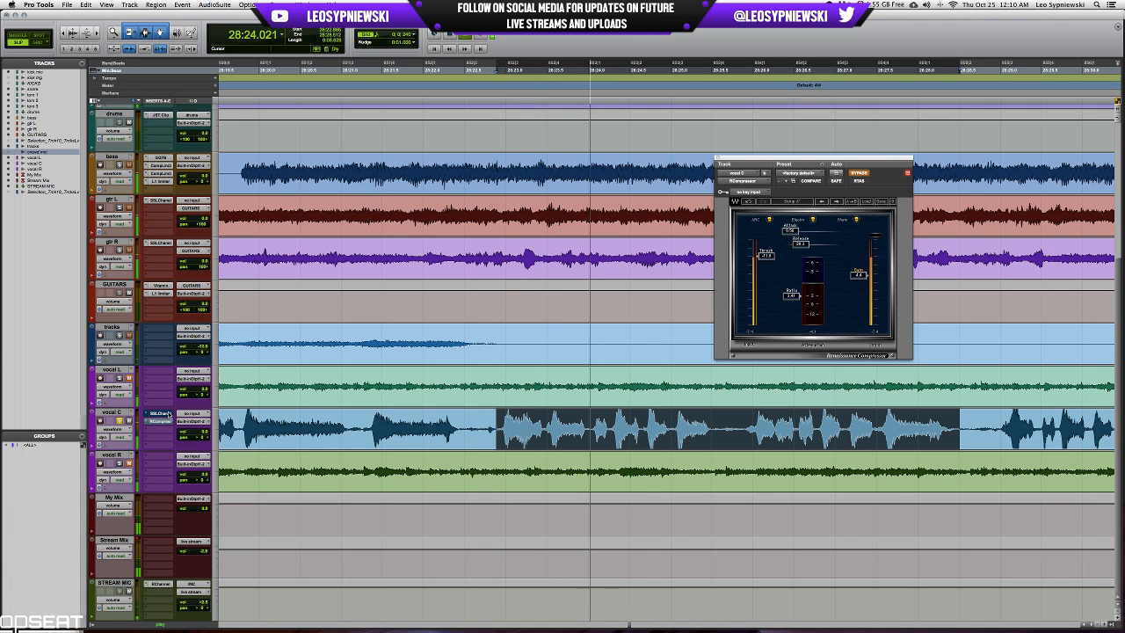
pyautogui.press('space')
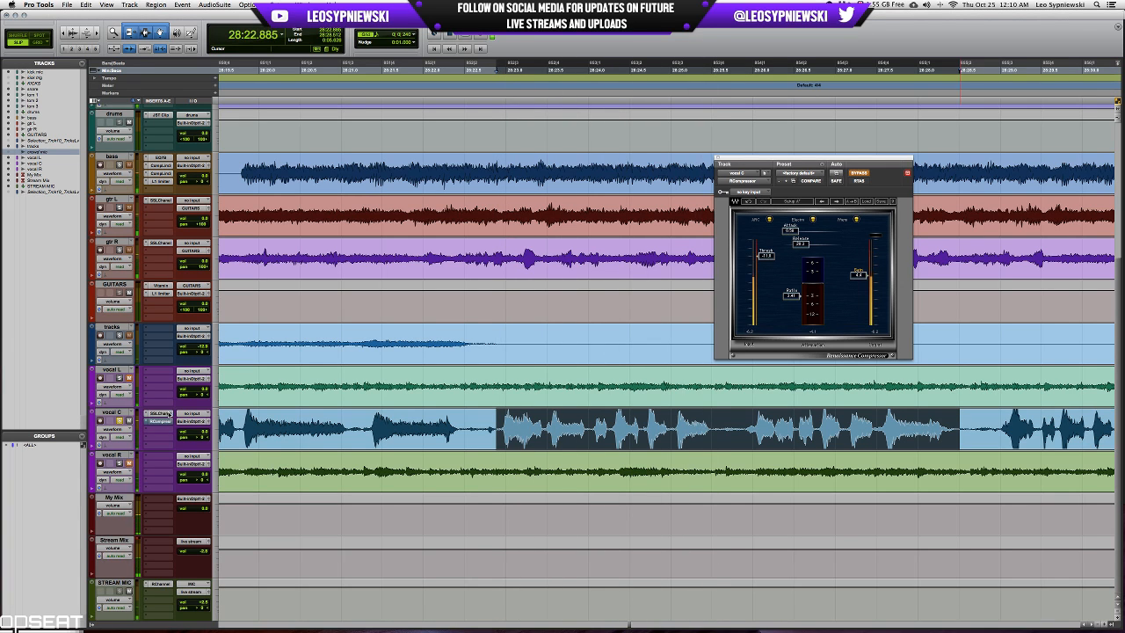
pyautogui.press('space')
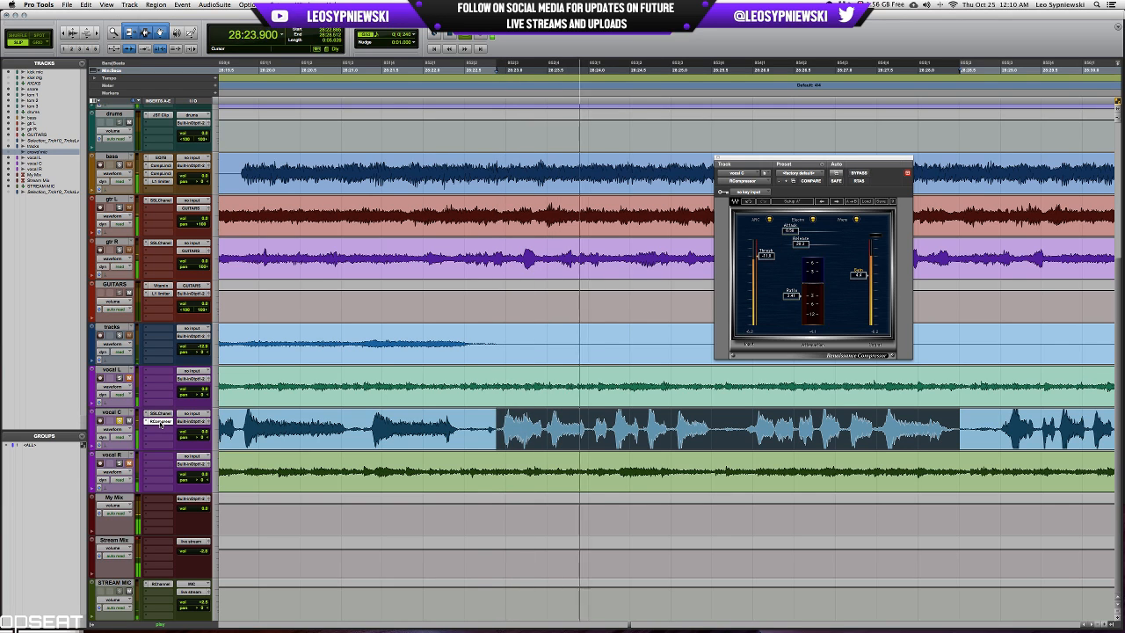
pyautogui.press('space')
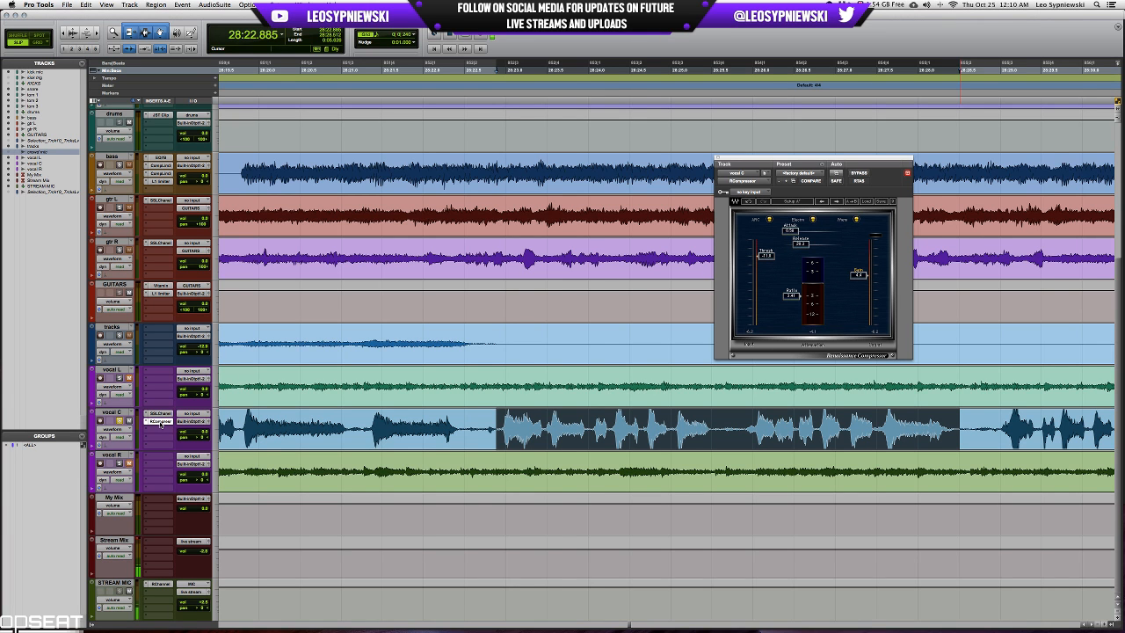
# Place the playback start on vocal C at 28:38.250, in the quieter section after the loud phrases.
pyautogui.press('r')
pyautogui.press('r')
pyautogui.press('r')
pyautogui.hscroll(4, 514, 419)
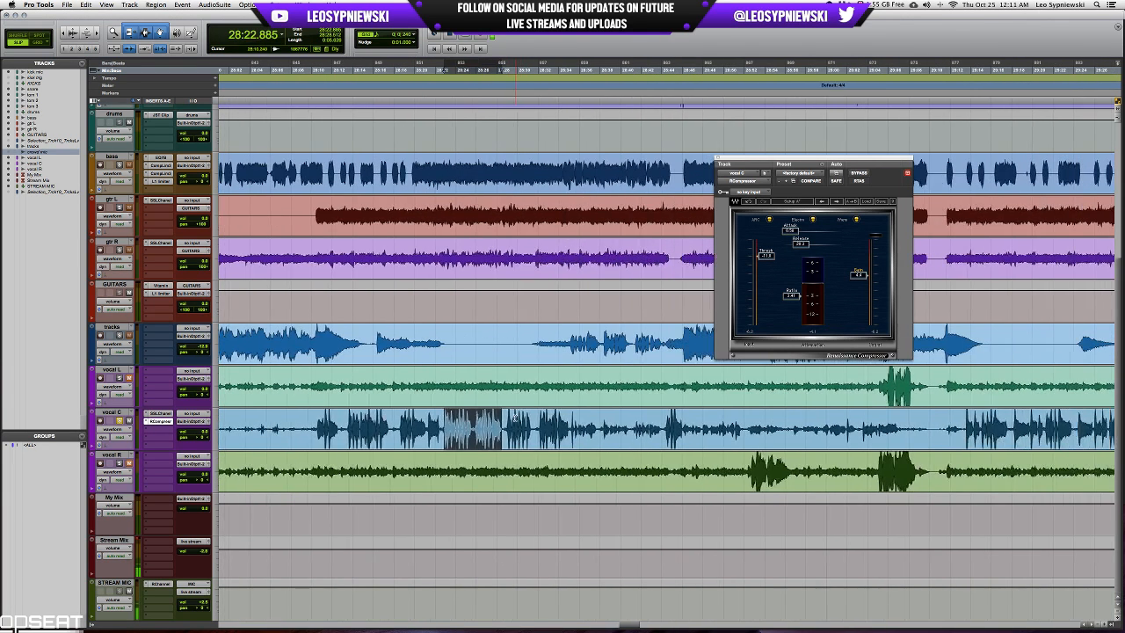
pyautogui.click(583, 423)
pyautogui.press('t')
pyautogui.press('t')
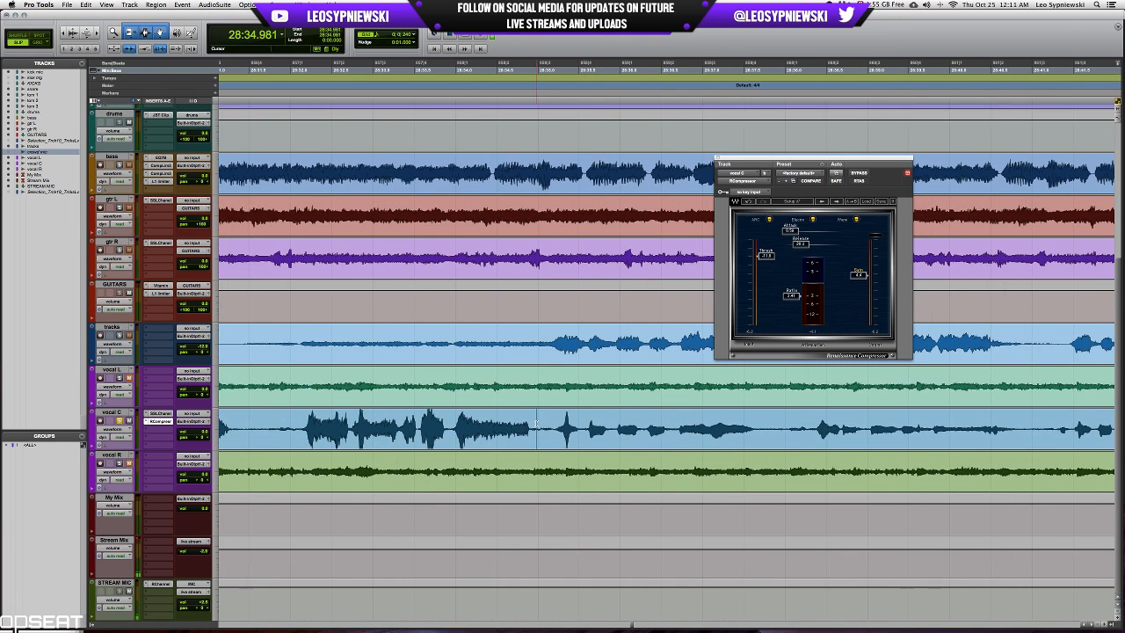
pyautogui.press('r')
pyautogui.press('r')
# Play the quieter vocal C section while raising RCompressor's ratio and fine-tuning its threshold.
pyautogui.press('space')
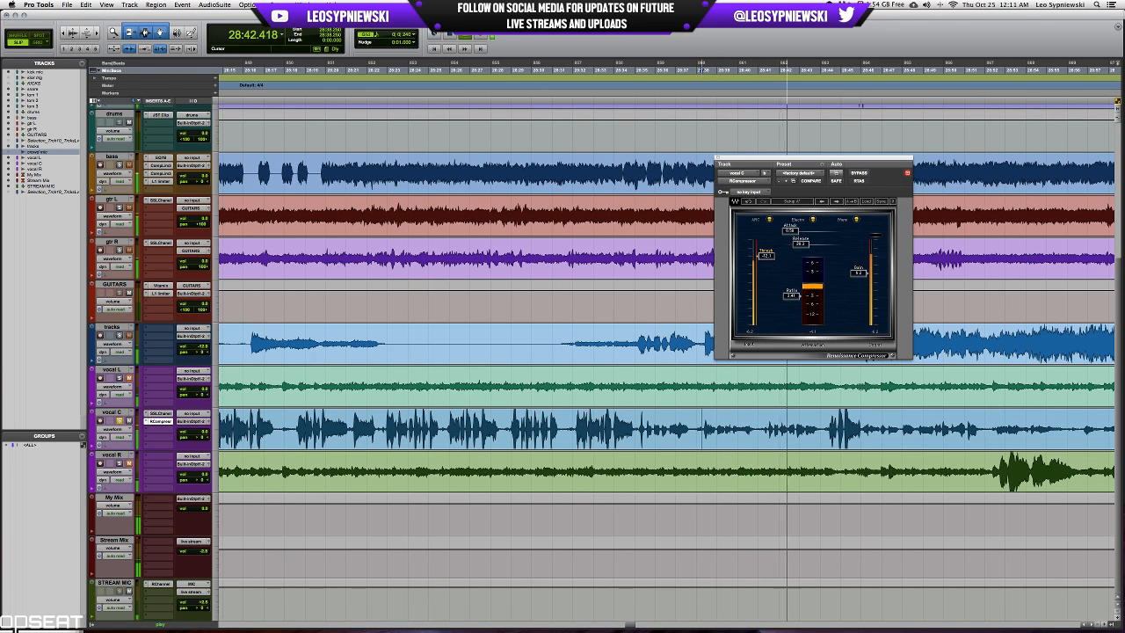
pyautogui.moveTo(766, 256); pyautogui.dragTo(792, 301)
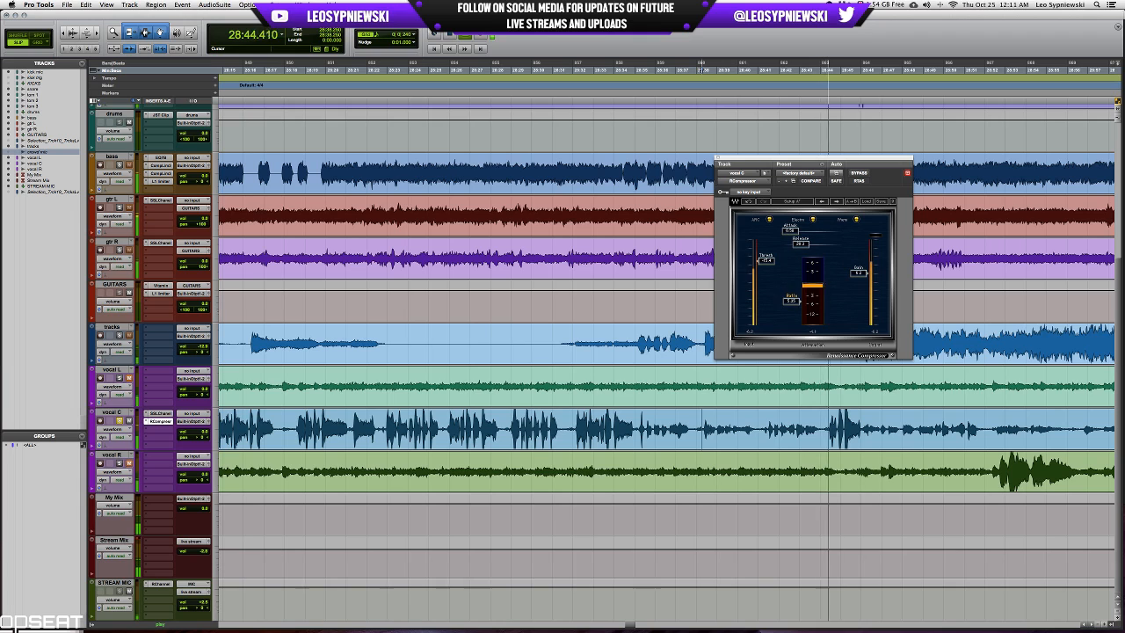
pyautogui.moveTo(766, 261); pyautogui.dragTo(766, 259)
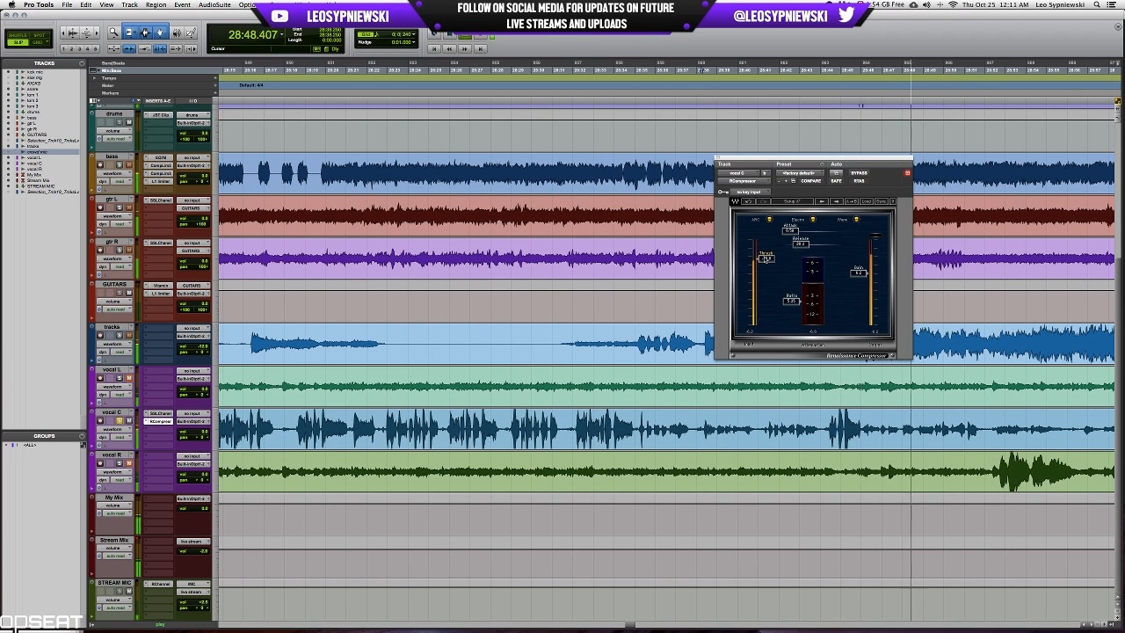
pyautogui.press('space')
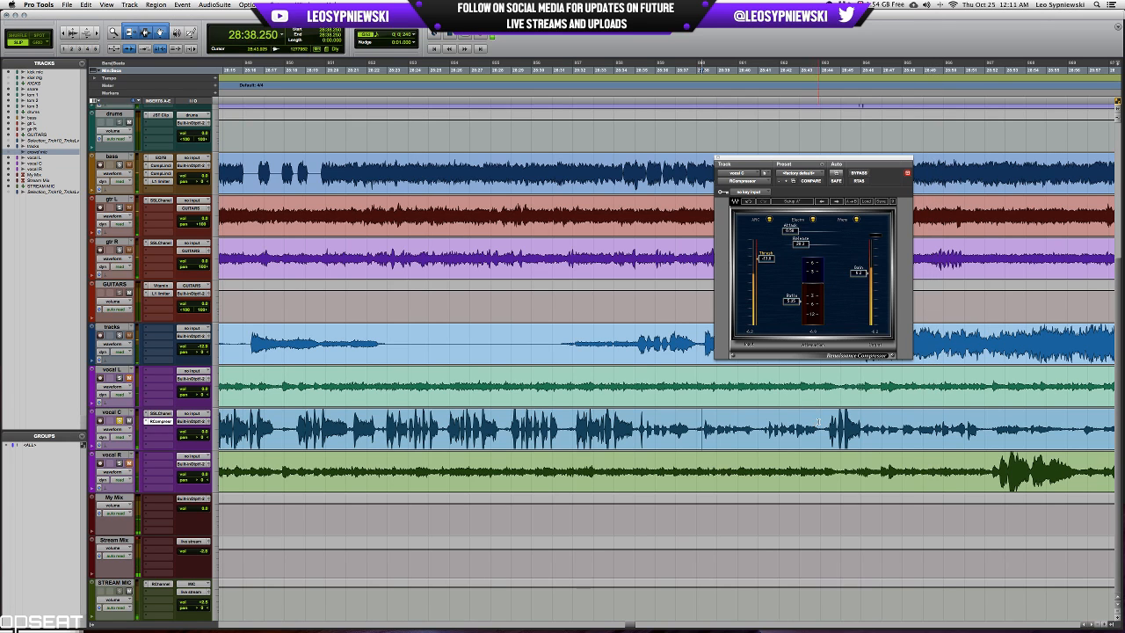
# Select the vocal C passage from 28:44.032 to 28:52.181, covering a loud burst and the quieter part after it.
pyautogui.moveTo(821, 420); pyautogui.dragTo(988, 420)
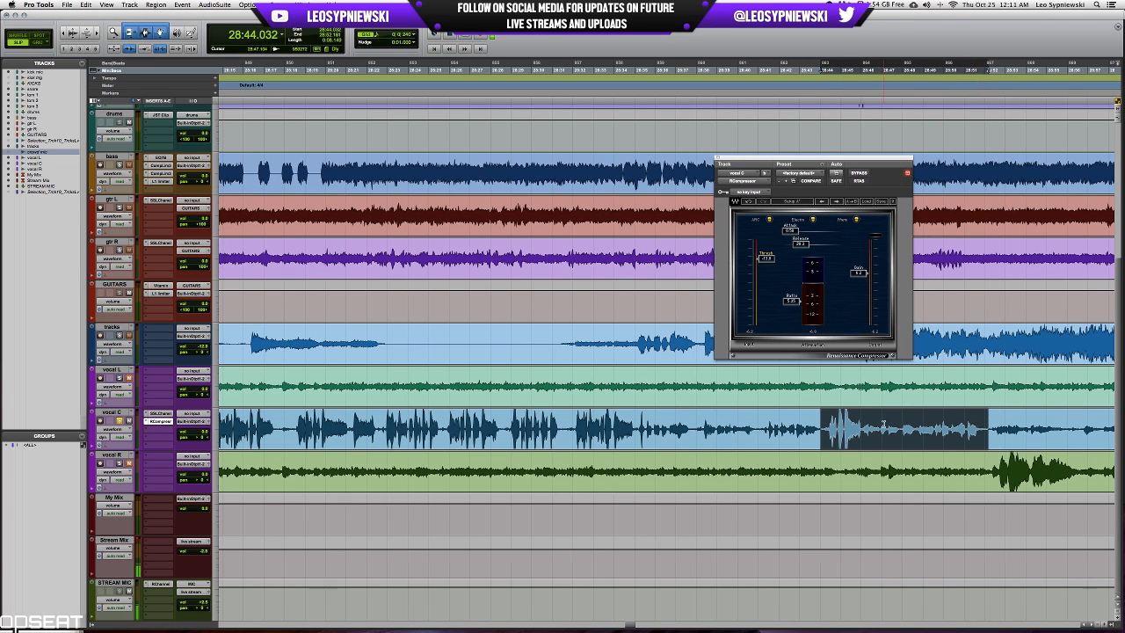
pyautogui.hscroll(5, 883, 425)
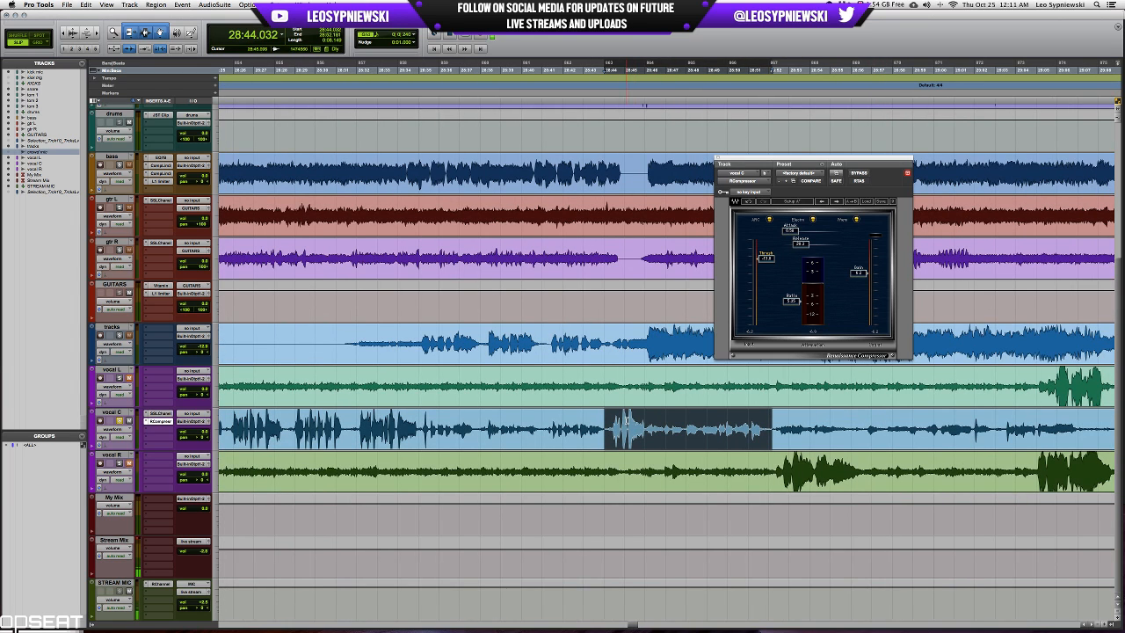
pyautogui.hscroll(1, 725, 424)
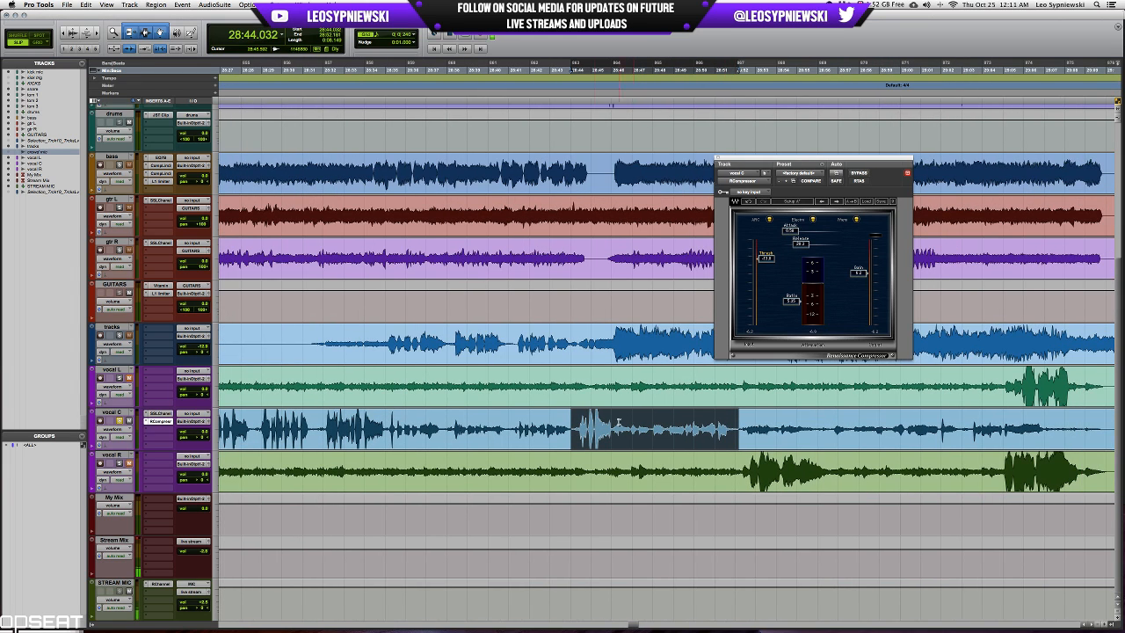
pyautogui.hscroll(2, 601, 437)
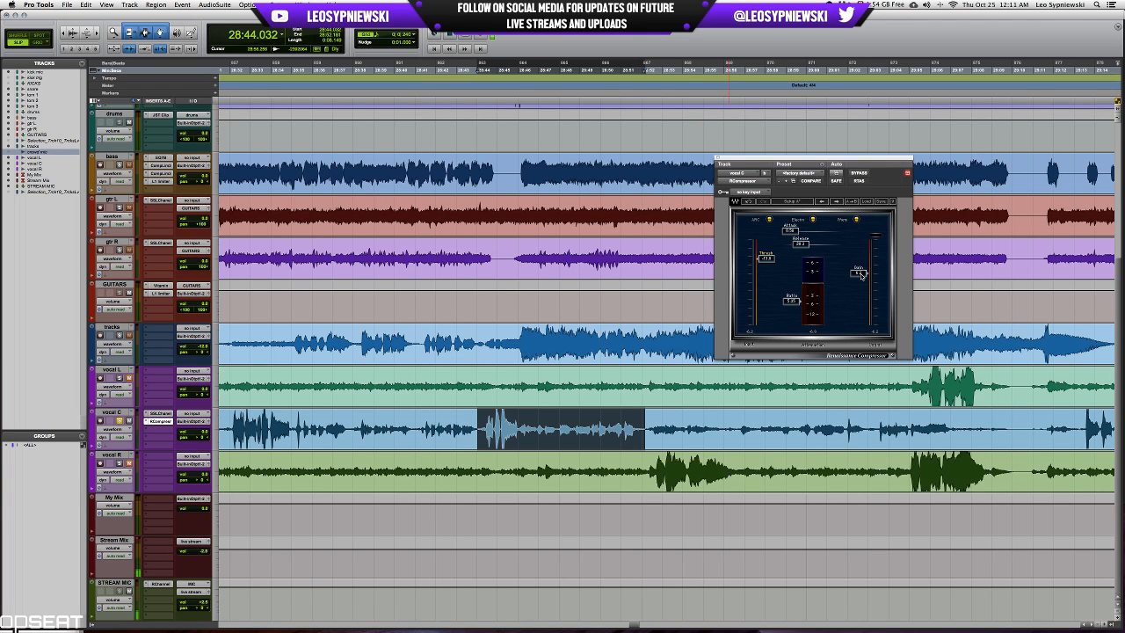
# Compare the passage starting at 28:44.032 with vocal C's RCompressor active and bypassed during playback.
pyautogui.press('space')
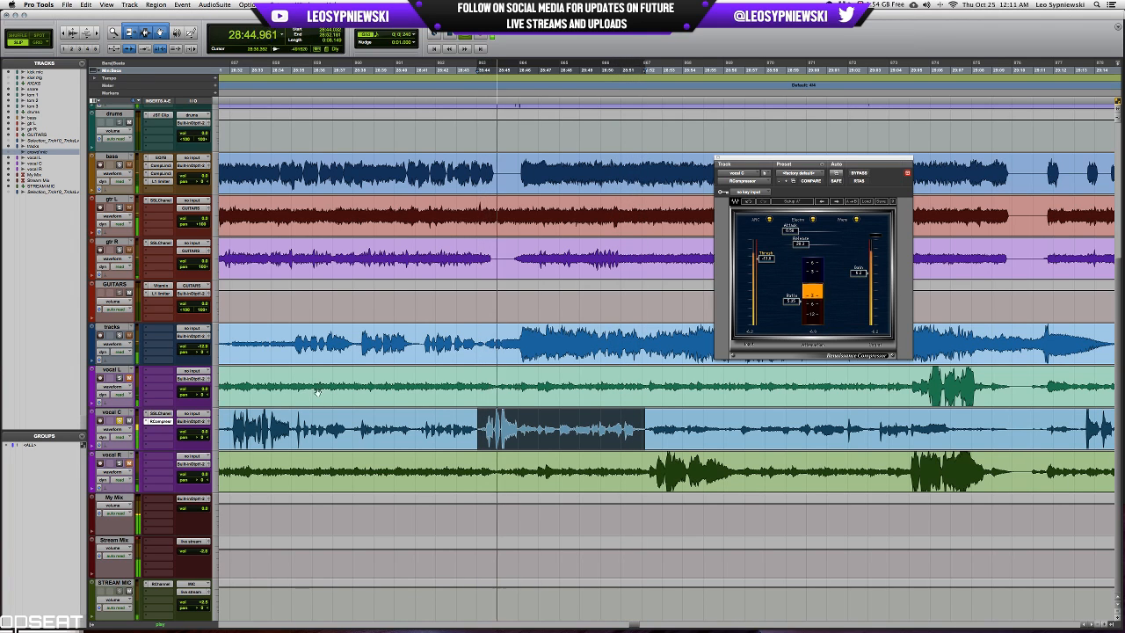
pyautogui.keyDown('super'); pyautogui.click(160, 422); pyautogui.keyUp('super')
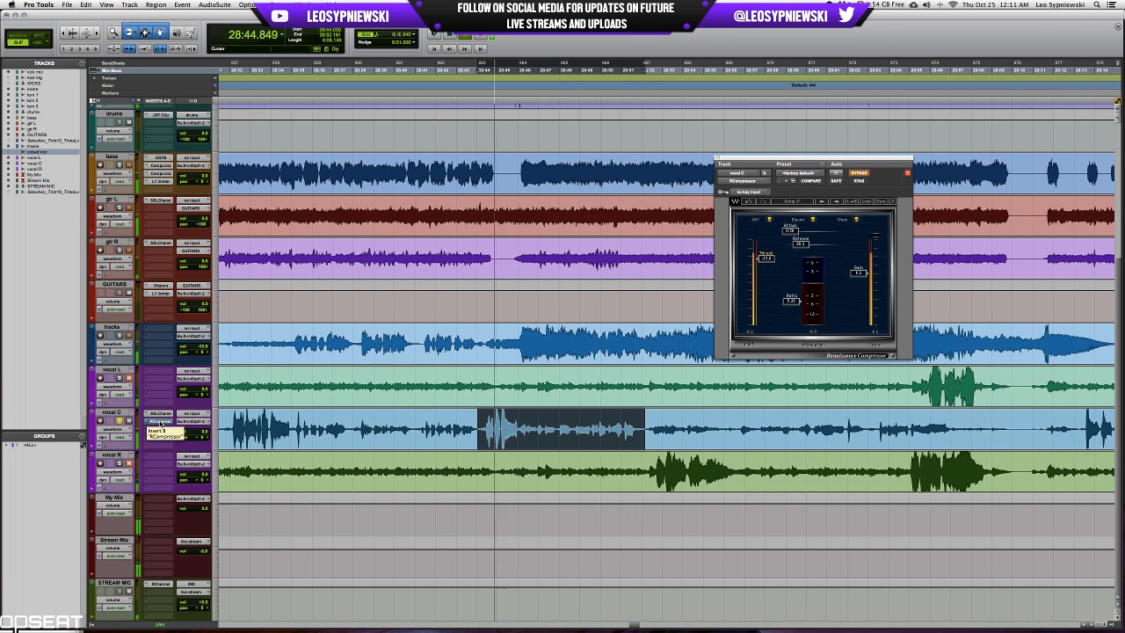
pyautogui.press('space')
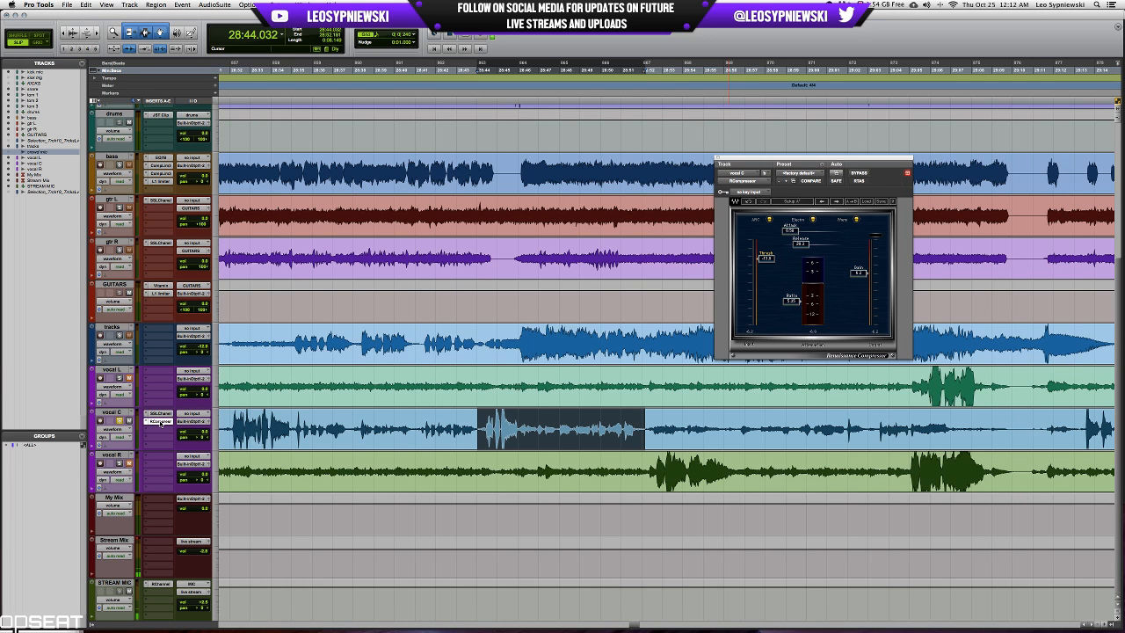
# Insert the mono L1 limiter on vocal C below RCompressor, leaving one empty insert slot between them.
pyautogui.hscroll(-2, 159, 424)
pyautogui.click(151, 422)
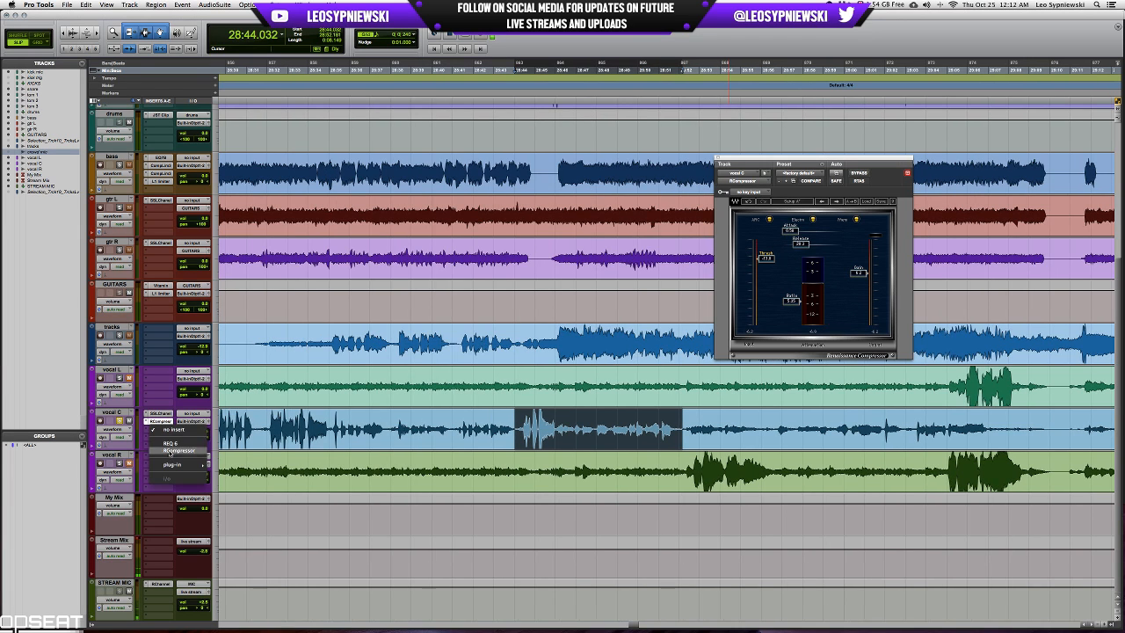
pyautogui.click(224, 442)
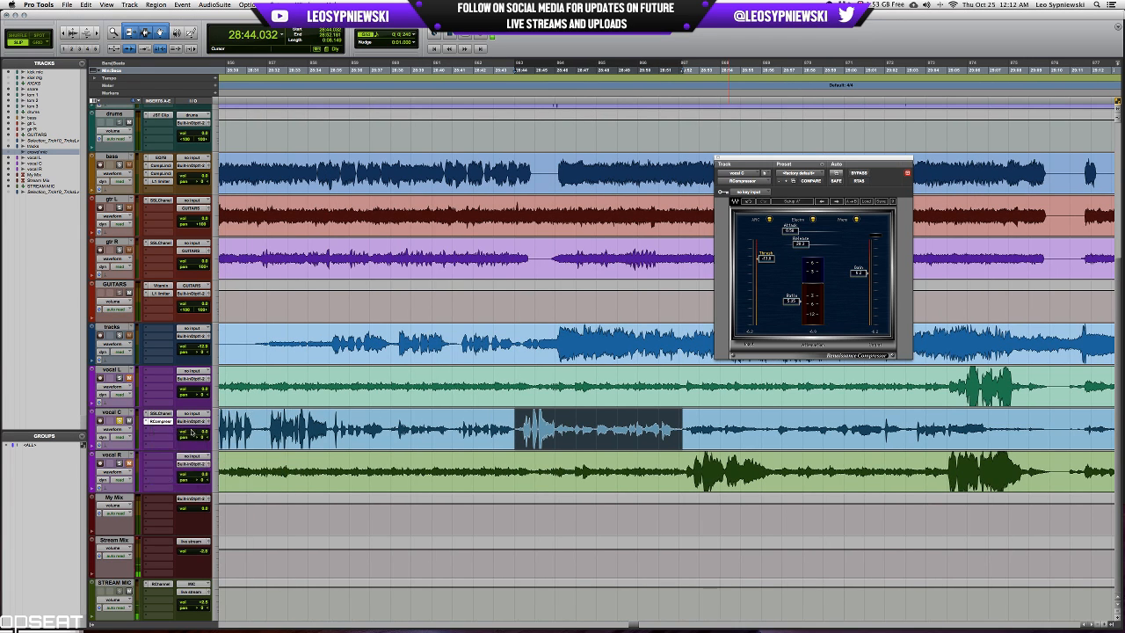
pyautogui.click(162, 439)
pyautogui.moveTo(172, 471)
pyautogui.moveTo(233, 507)
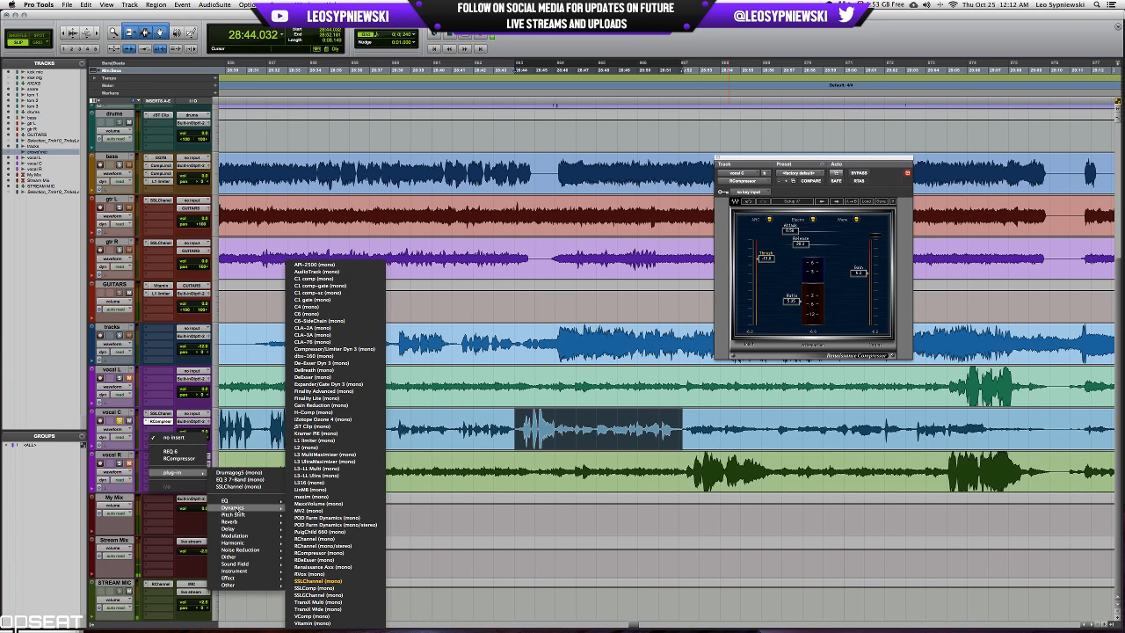
pyautogui.click(315, 440)
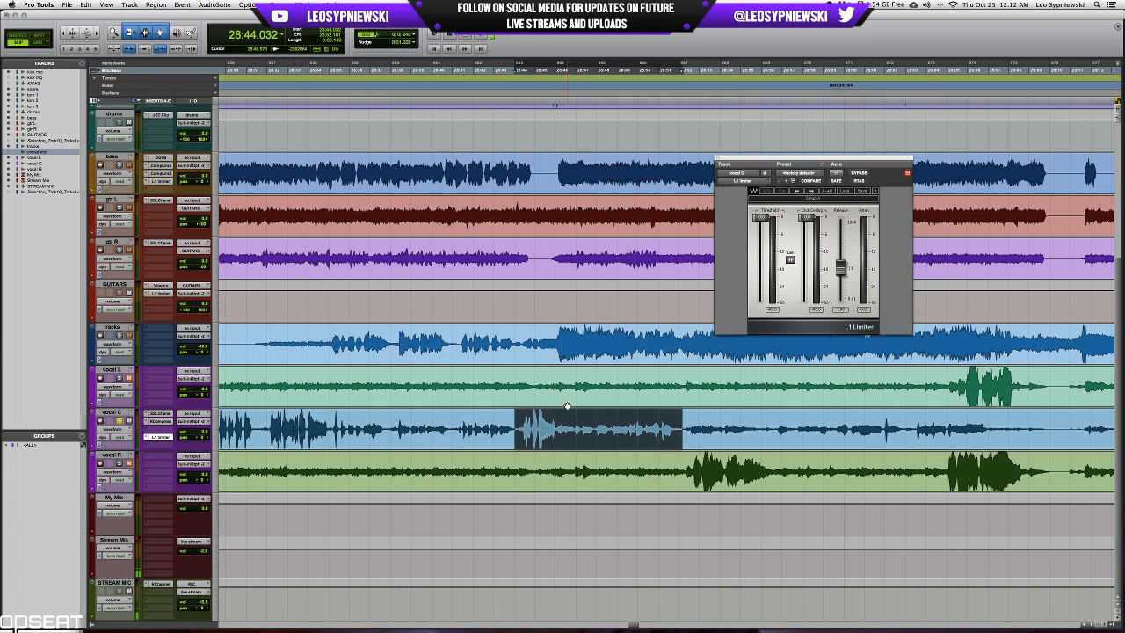
# Play the selected vocal C passage, lower the L1 limiter's threshold and ceiling together, and raise its output ceiling.
pyautogui.press('space')
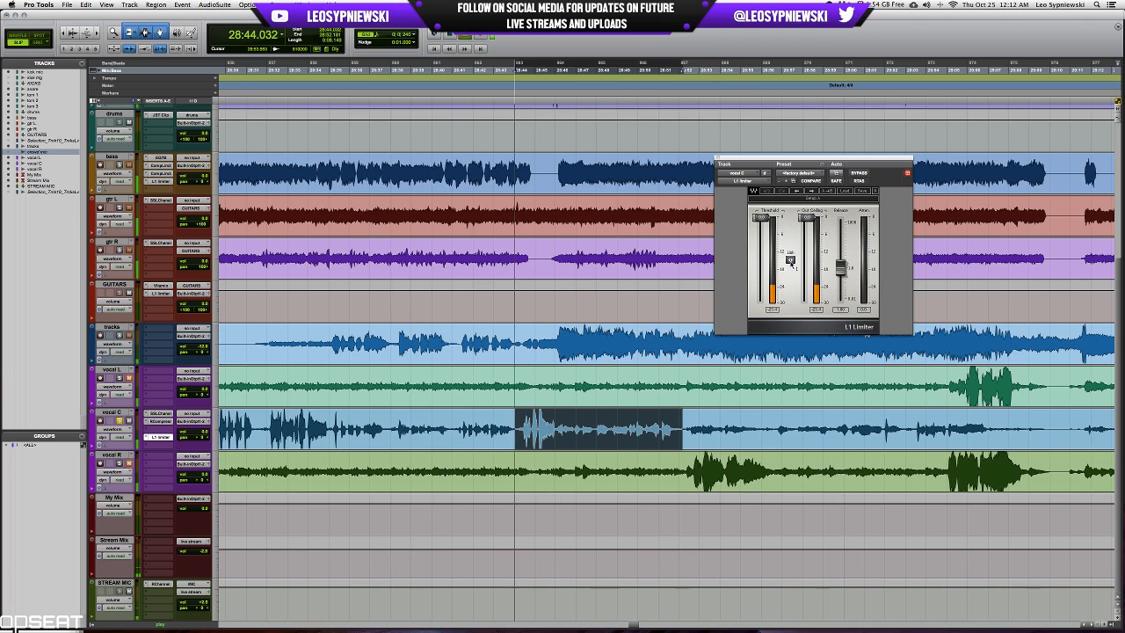
pyautogui.moveTo(790, 262); pyautogui.dragTo(790, 295)
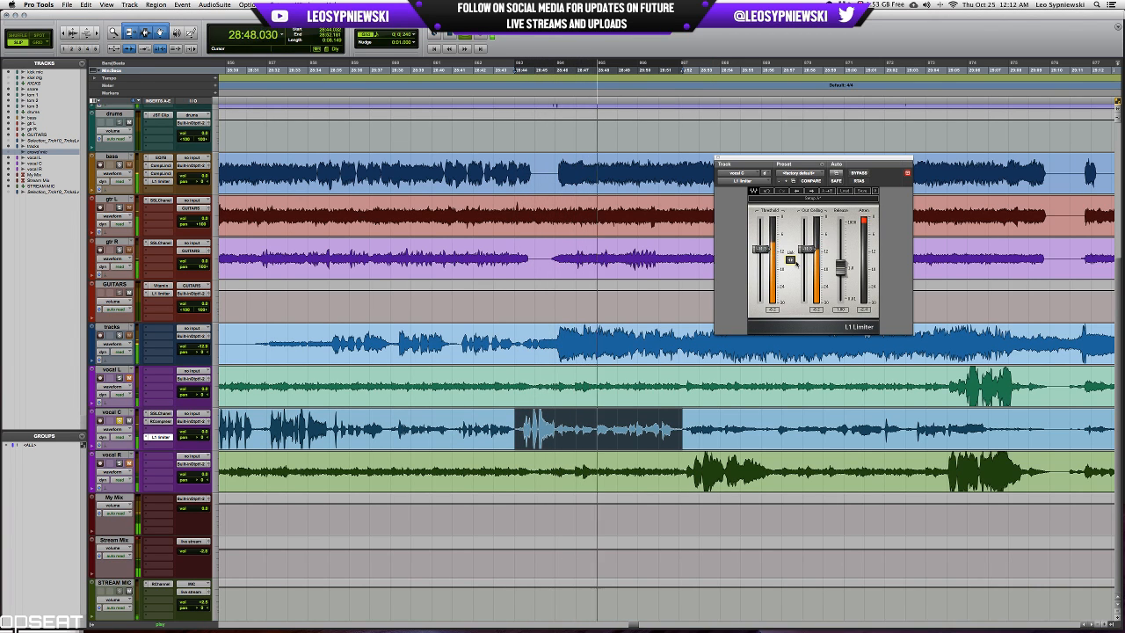
pyautogui.moveTo(808, 250); pyautogui.dragTo(808, 238)
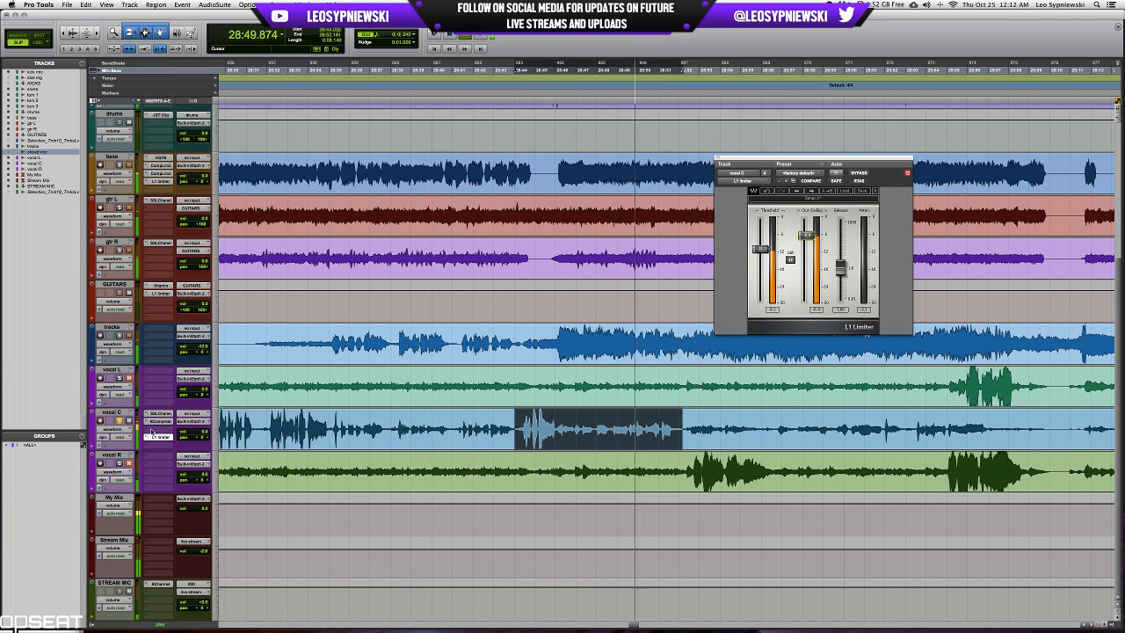
pyautogui.press('space')
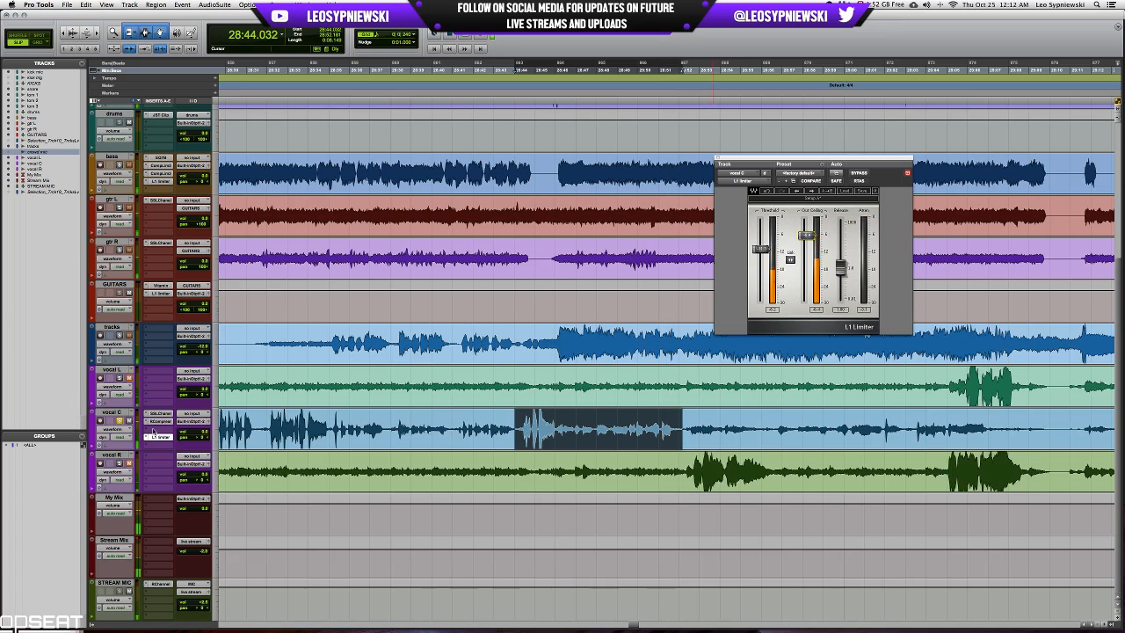
# Insert the mono De-Esser Dyn 3 on vocal C in the empty slot between RCompressor and the L1 limiter.
pyautogui.click(154, 434)
pyautogui.click(268, 469)
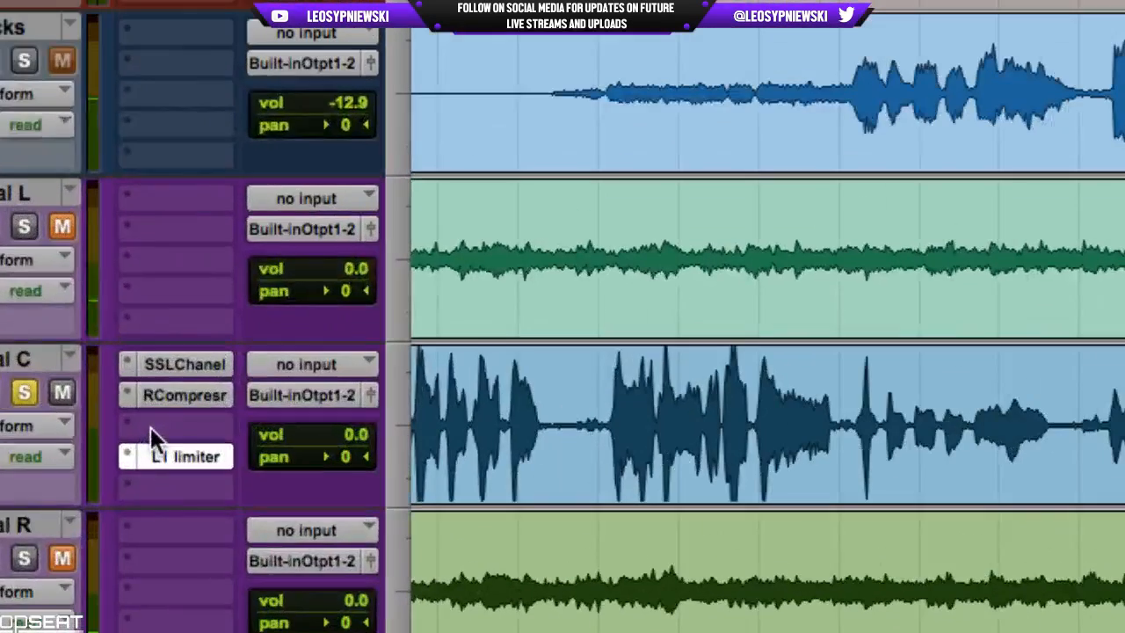
pyautogui.click(154, 434)
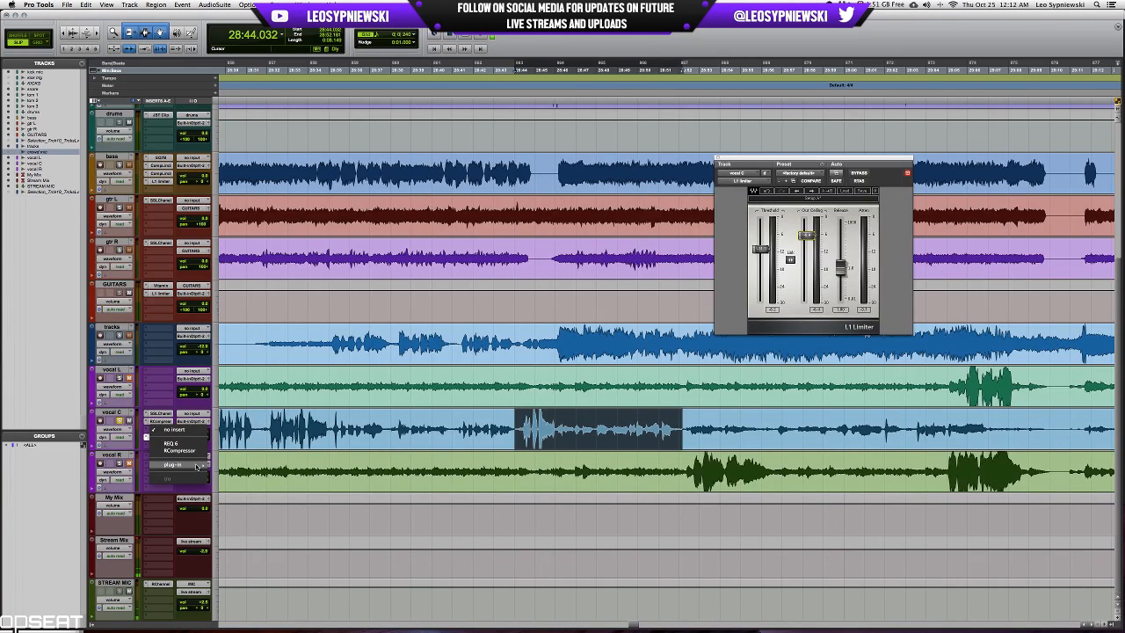
pyautogui.moveTo(197, 466)
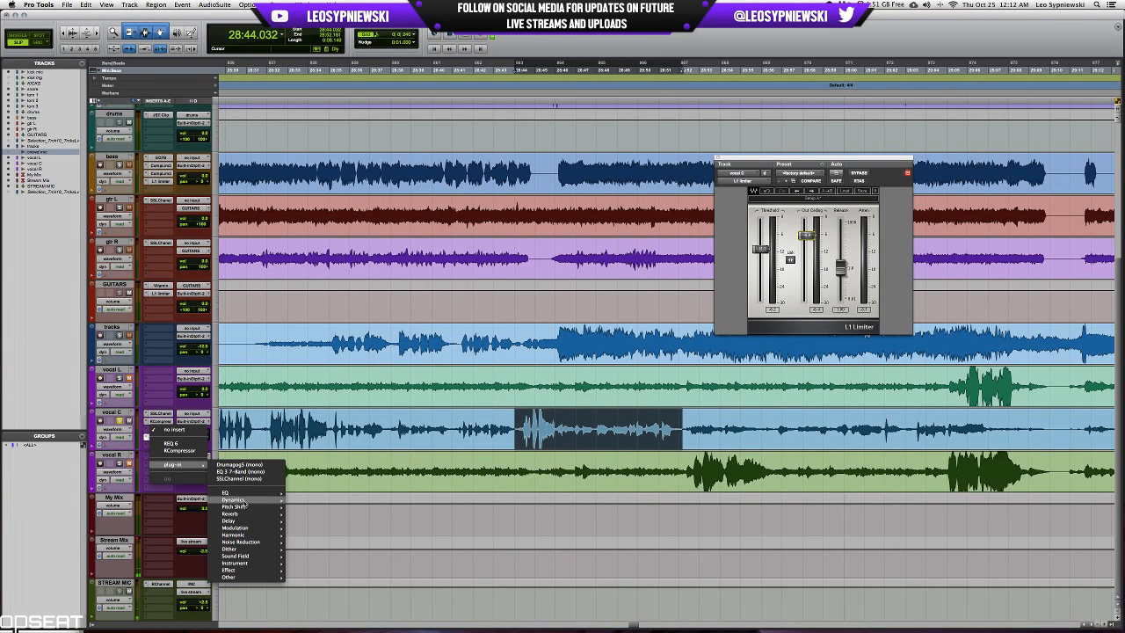
pyautogui.moveTo(235, 499)
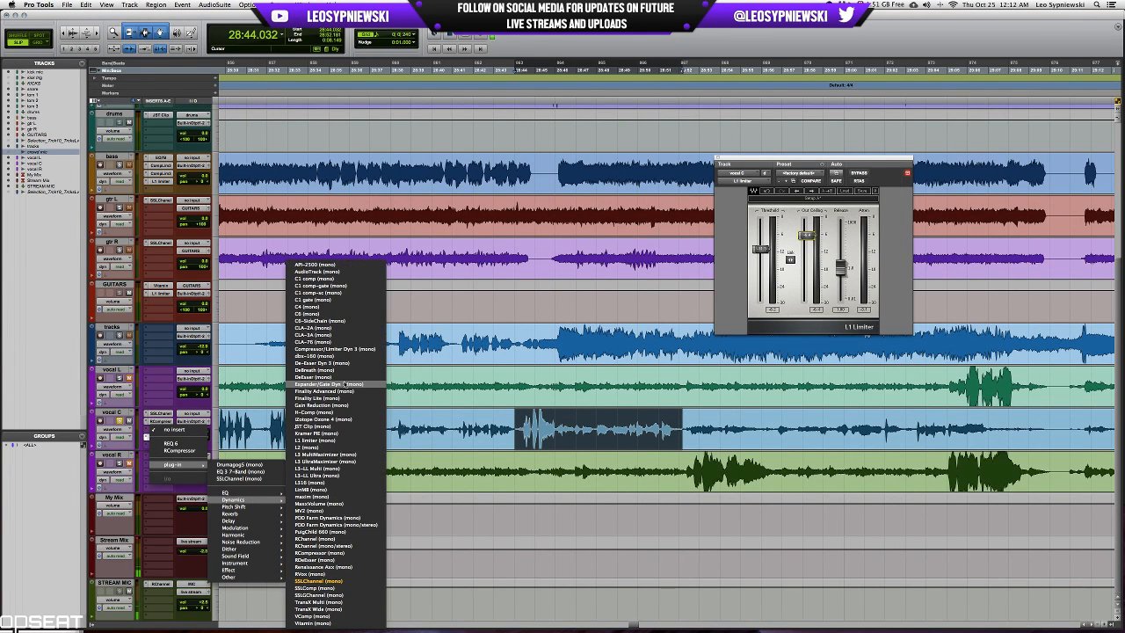
pyautogui.click(342, 363)
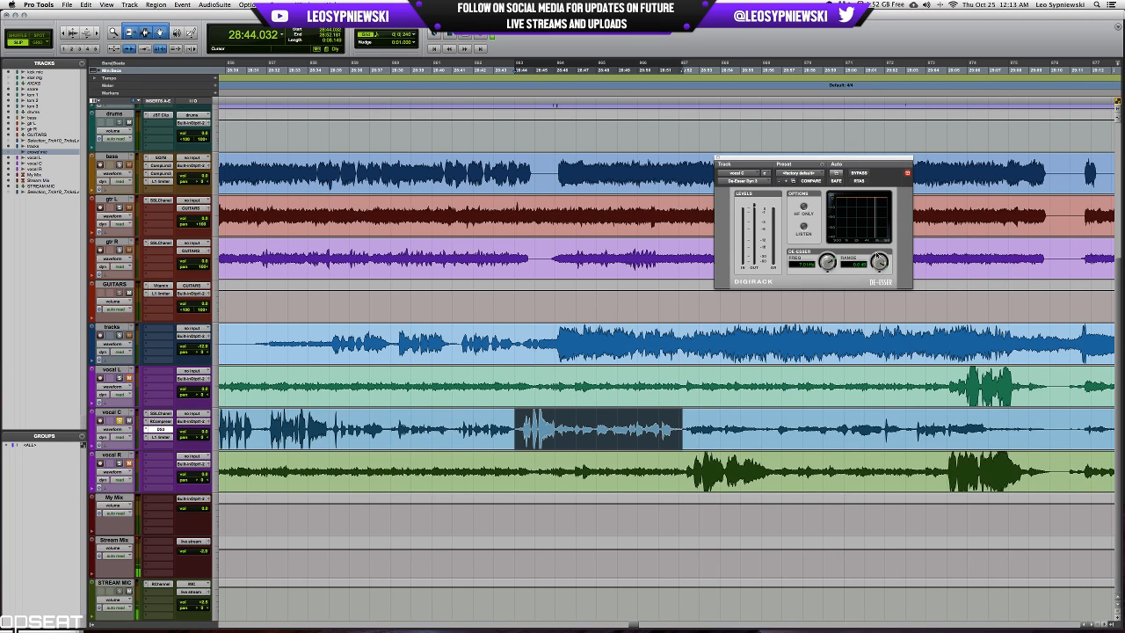
# Select the quiet vocal C passage starting at 27:57.397, play it, and lower the De-Esser's range.
pyautogui.hscroll(6, 791, 415)
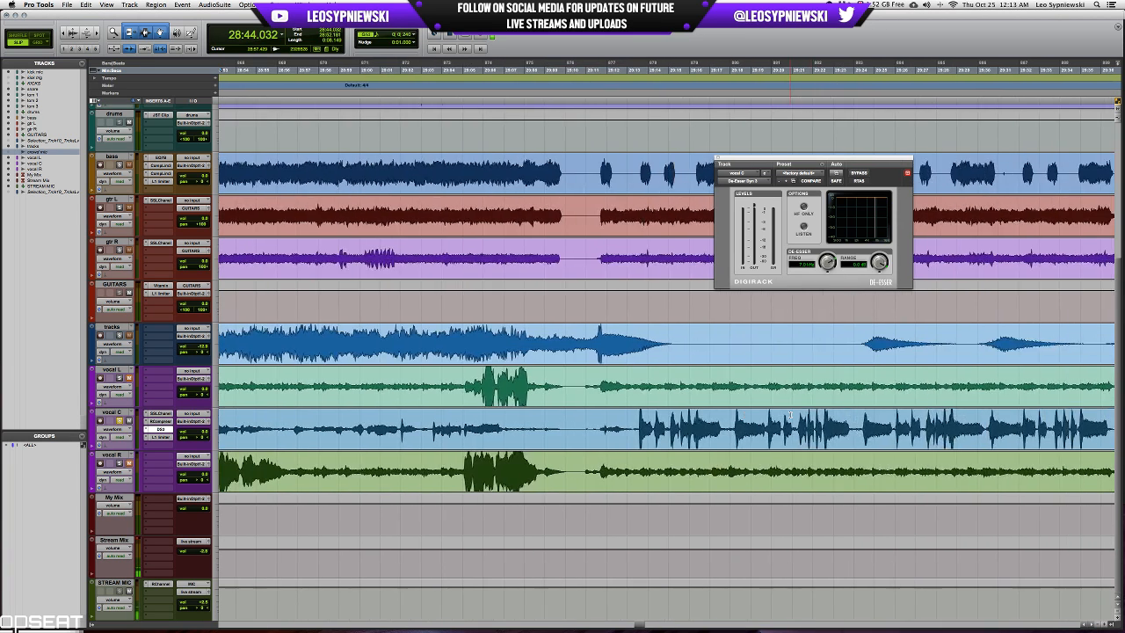
pyautogui.hscroll(-11, 791, 415)
pyautogui.hscroll(-5, 791, 415)
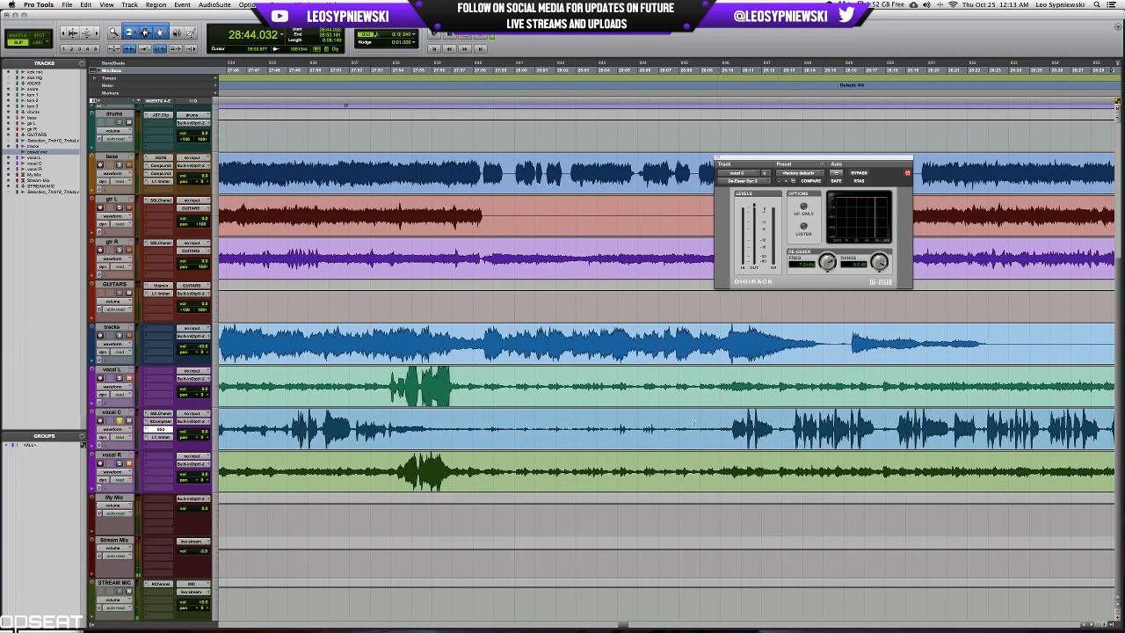
pyautogui.moveTo(461, 422); pyautogui.dragTo(725, 422)
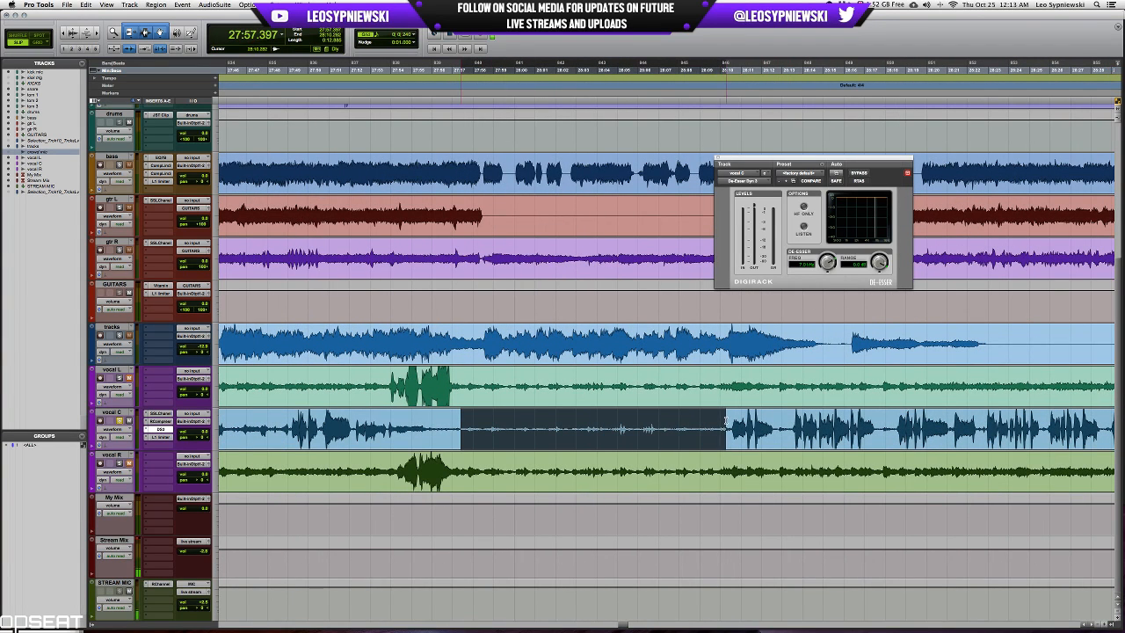
pyautogui.press('space')
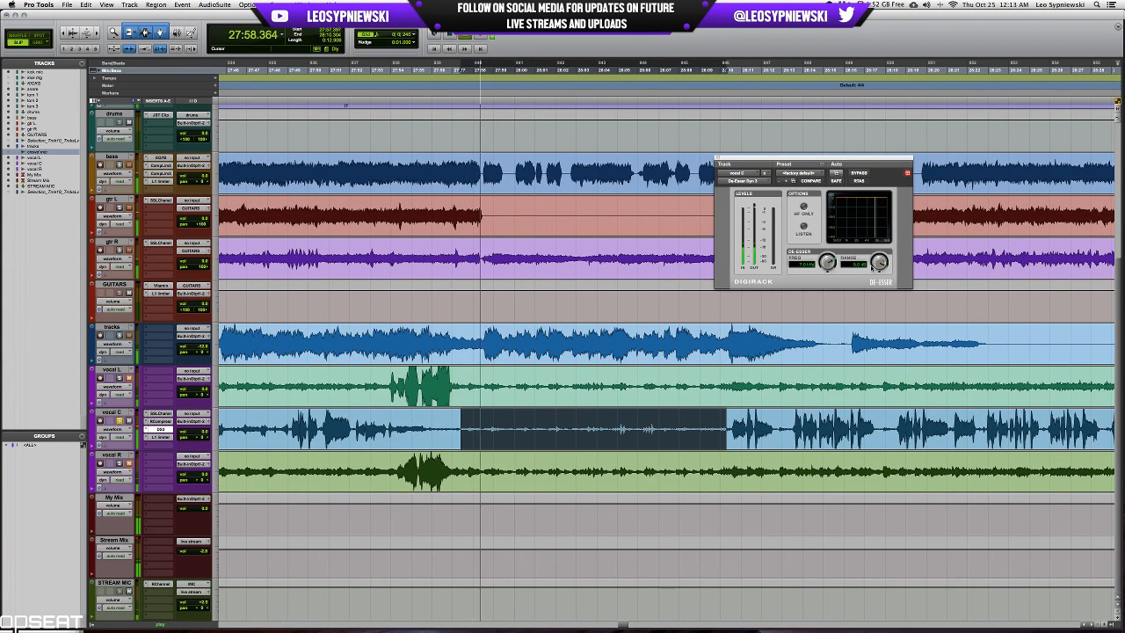
pyautogui.moveTo(879, 261); pyautogui.dragTo(879, 265)
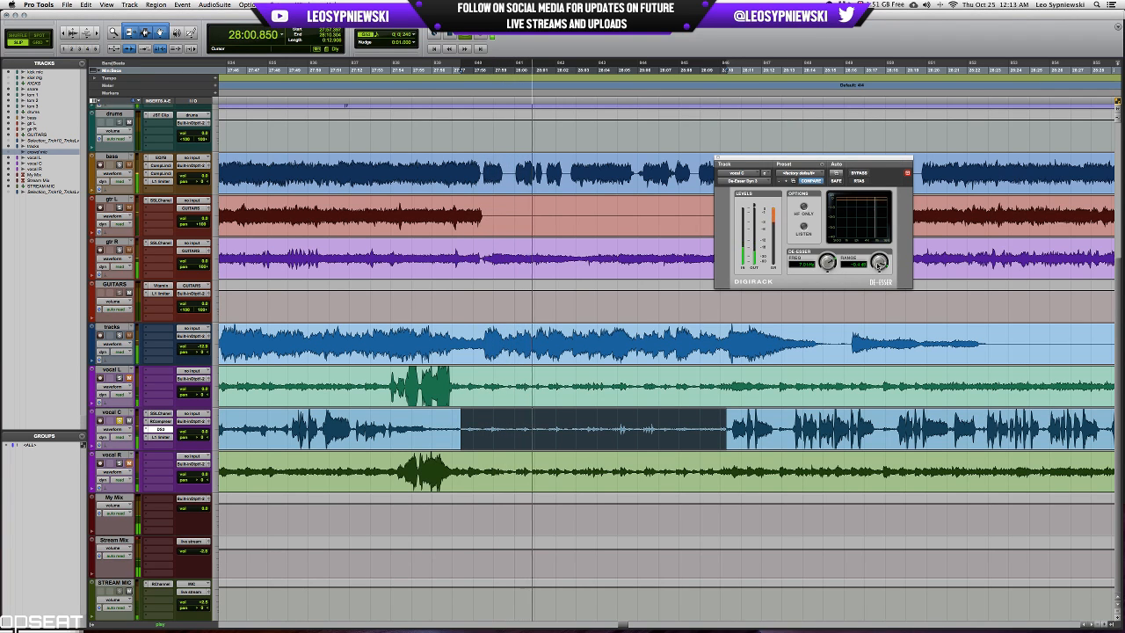
# Compare the quiet vocal C passage with the De-Esser active and bypassed, leaving it active.
pyautogui.click(858, 173)
pyautogui.click(860, 173)
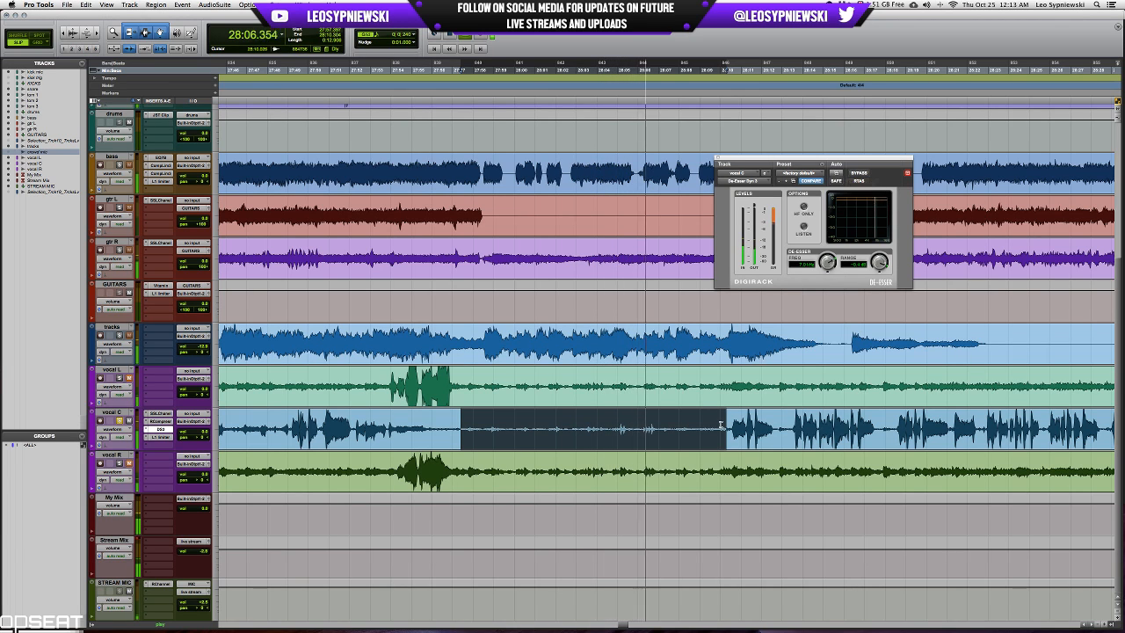
pyautogui.click(859, 173)
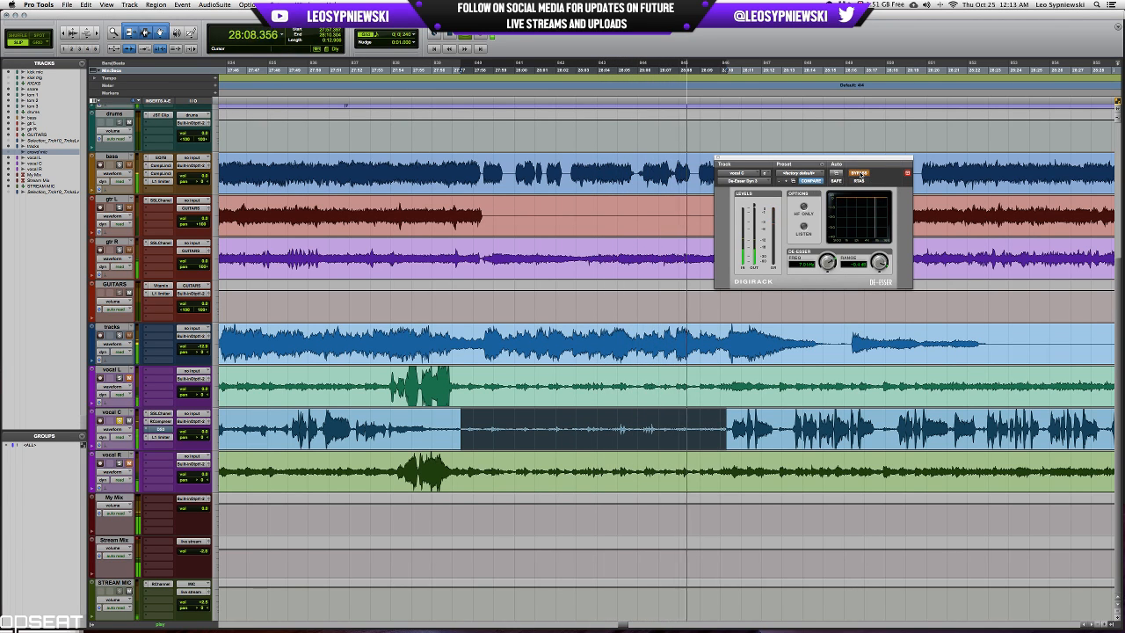
pyautogui.press('space')
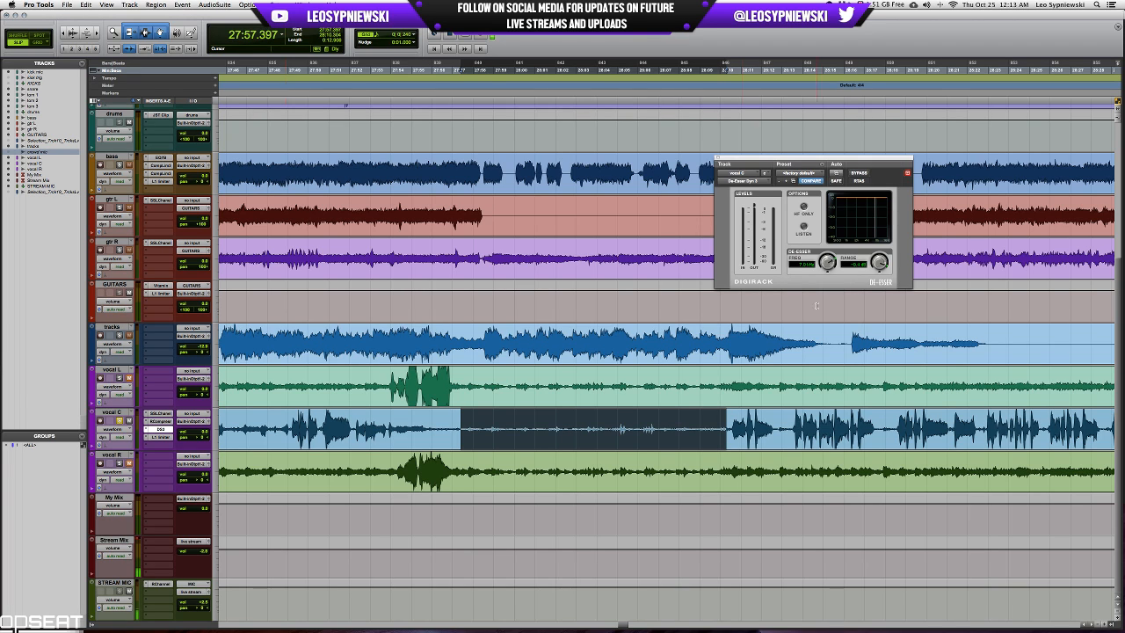
# Play the recording from 28:09.813 and turn off vocal C's solo to hear it in the full mix.
pyautogui.click(716, 424)
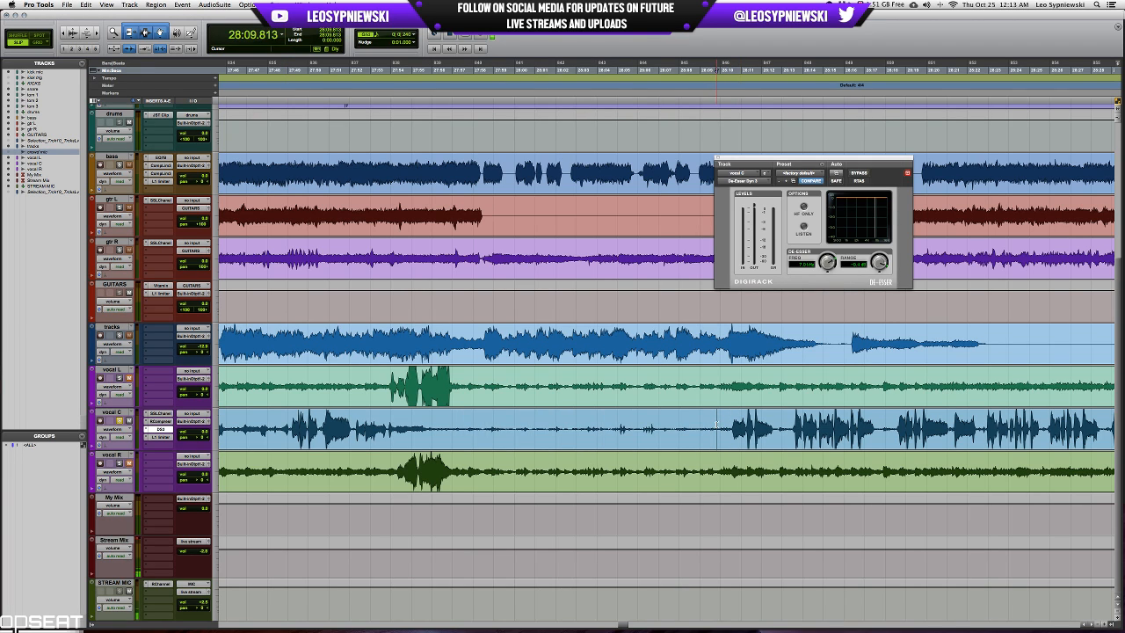
pyautogui.press('space')
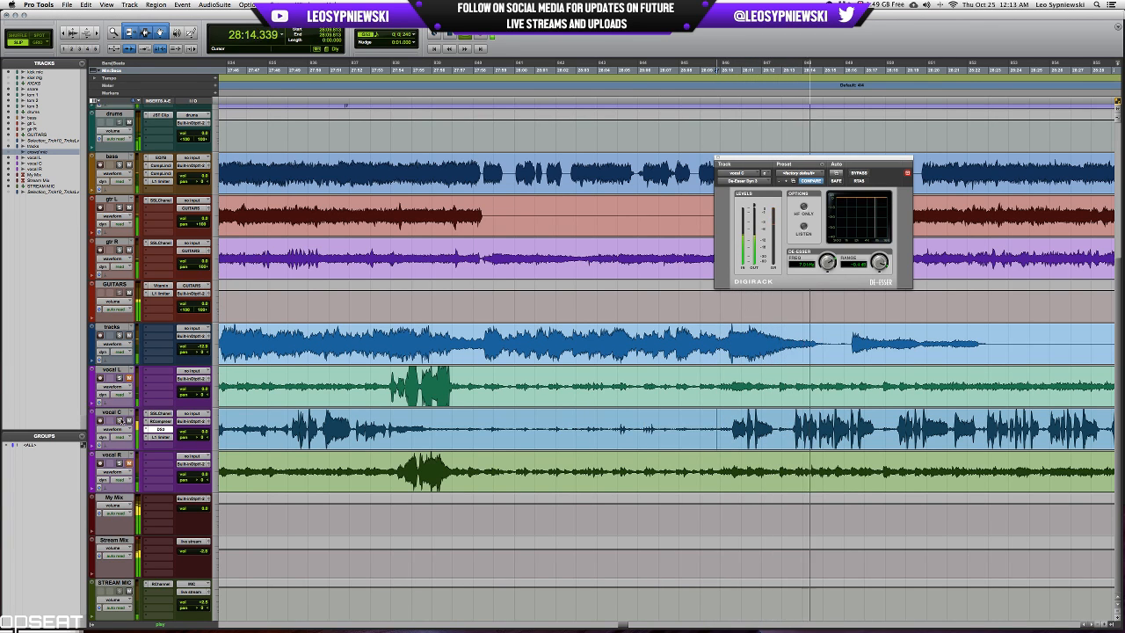
pyautogui.hscroll(5, 532, 397)
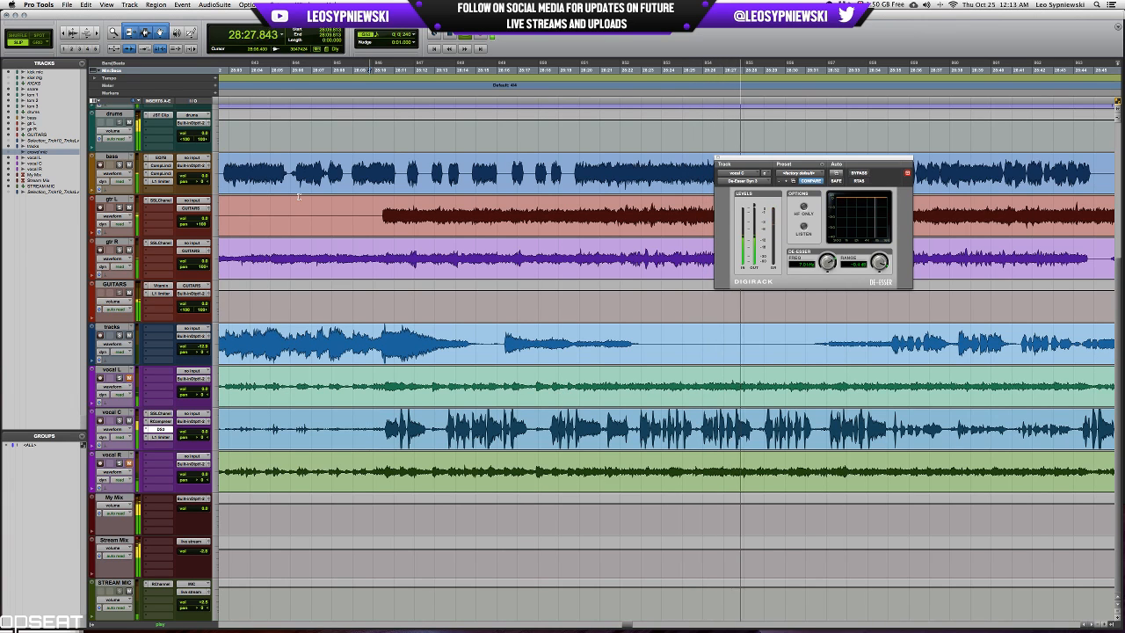
# Raise the output ceiling of the bass track's L1 limiter slightly during playback and close the plug-in.
pyautogui.click(160, 180)
pyautogui.moveTo(807, 249); pyautogui.dragTo(806, 243)
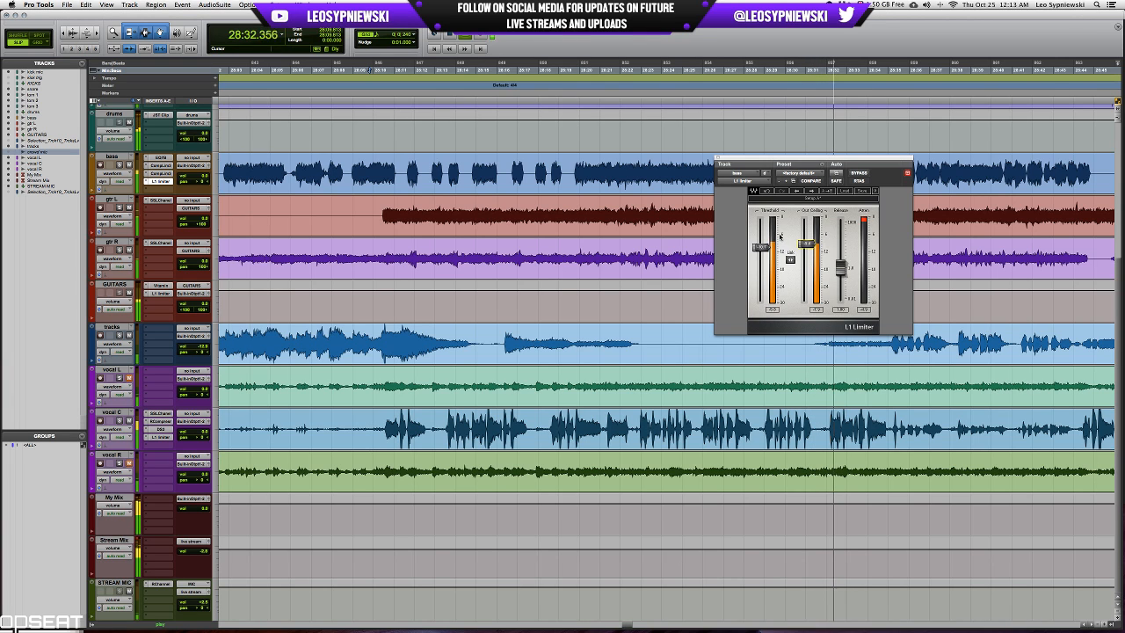
pyautogui.click(717, 159)
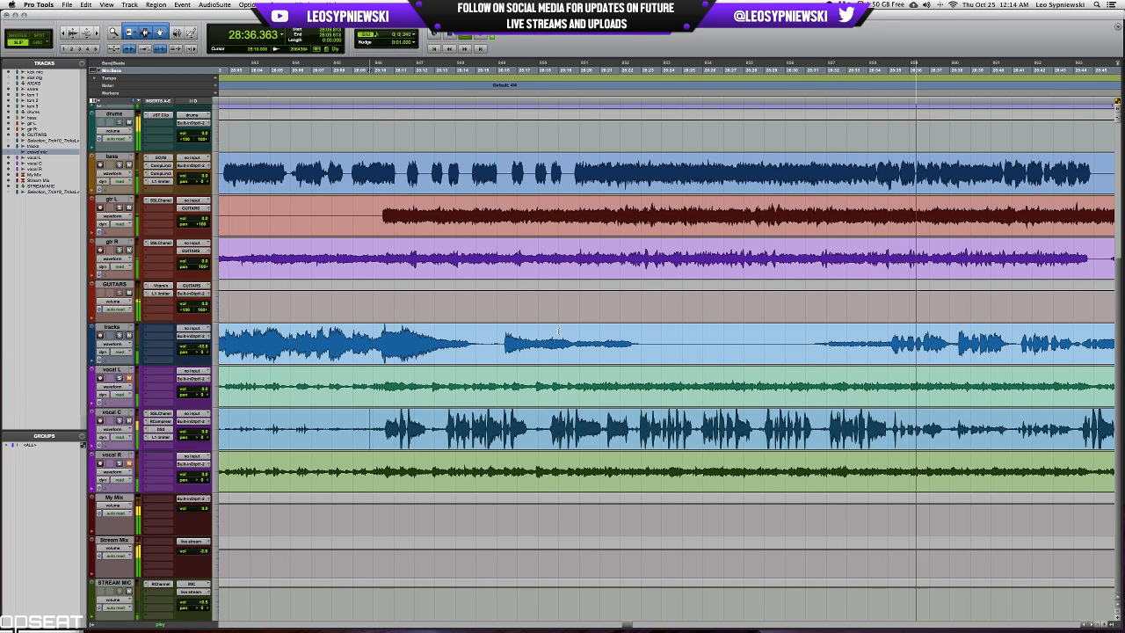
# Stop playback and select the quieter vocal C passage from 28:34.965 to 28:44.096.
pyautogui.hscroll(1, 630, 348)
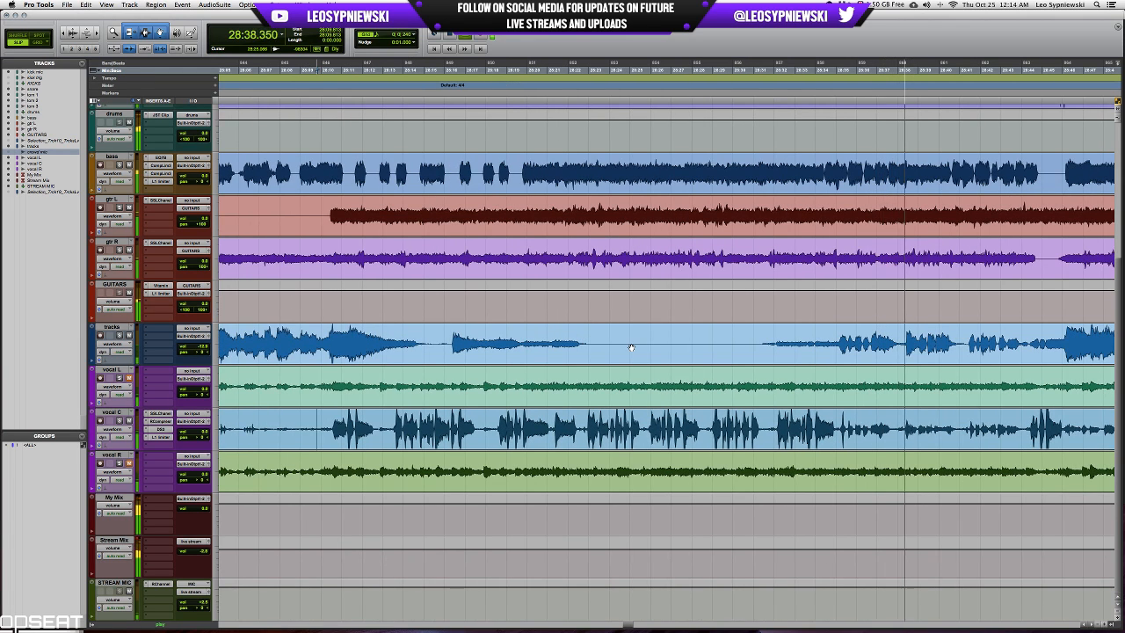
pyautogui.hscroll(3, 631, 348)
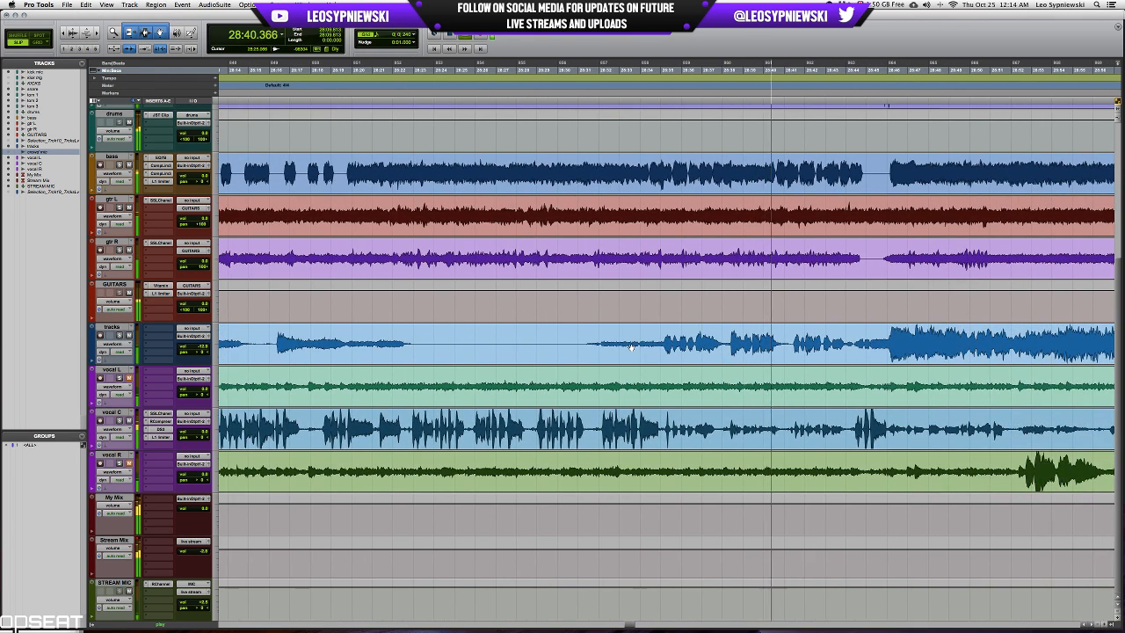
pyautogui.press('space')
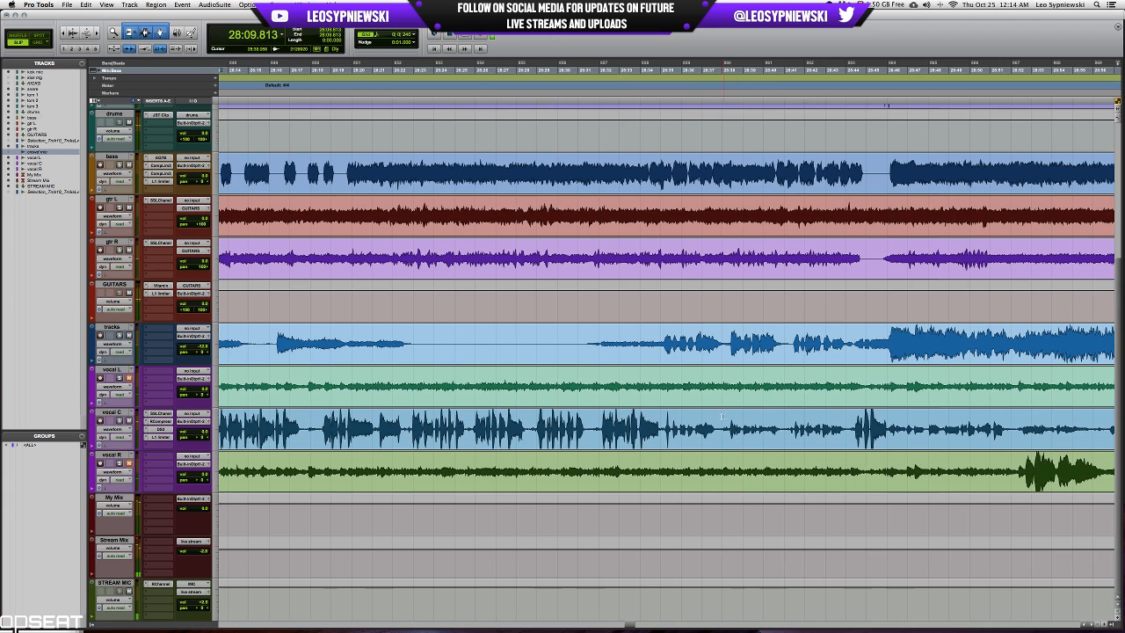
pyautogui.moveTo(665, 425)
pyautogui.mouseDown()
pyautogui.moveTo(842, 421)
pyautogui.moveTo(834, 413)
pyautogui.moveTo(842, 428)
pyautogui.moveTo(677, 429)
pyautogui.moveTo(667, 444)
pyautogui.moveTo(849, 426)
pyautogui.moveTo(659, 428)
pyautogui.mouseUp()
pyautogui.click(842, 423)
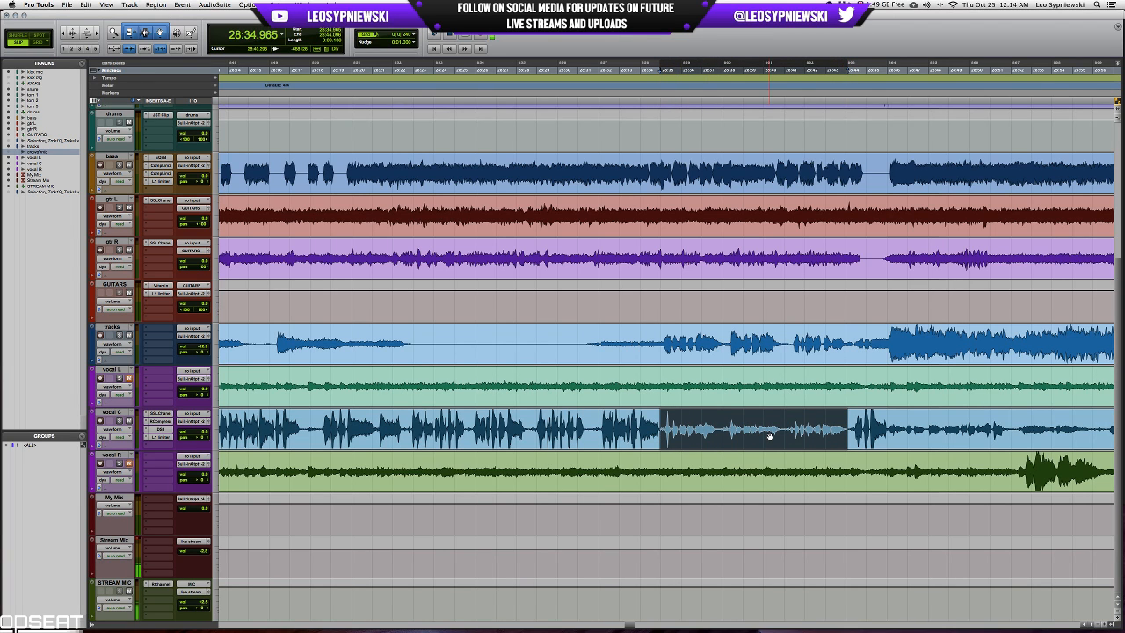
# Examine vocal C's loud and quiet passages across the whole recording and around the current selection.
pyautogui.press('r')
pyautogui.press('r')
pyautogui.press('r')
pyautogui.press('r')
pyautogui.press('r')
pyautogui.press('r')
pyautogui.press('r')
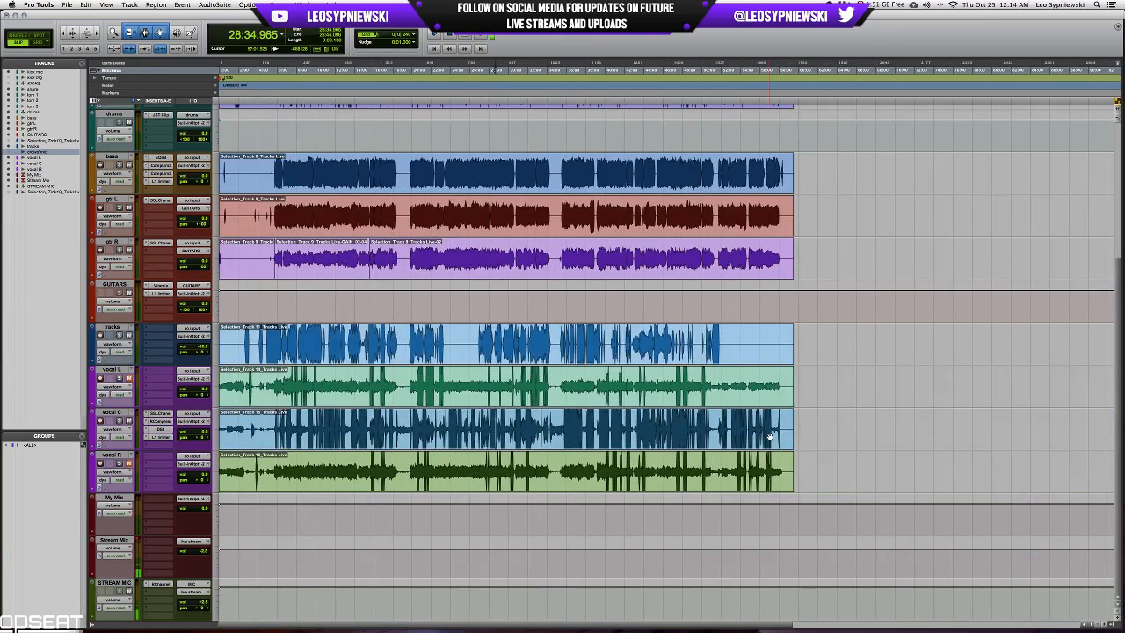
pyautogui.press('t')
pyautogui.press('t')
pyautogui.press('t')
pyautogui.press('t')
pyautogui.press('t')
pyautogui.press('t')
pyautogui.press('t')
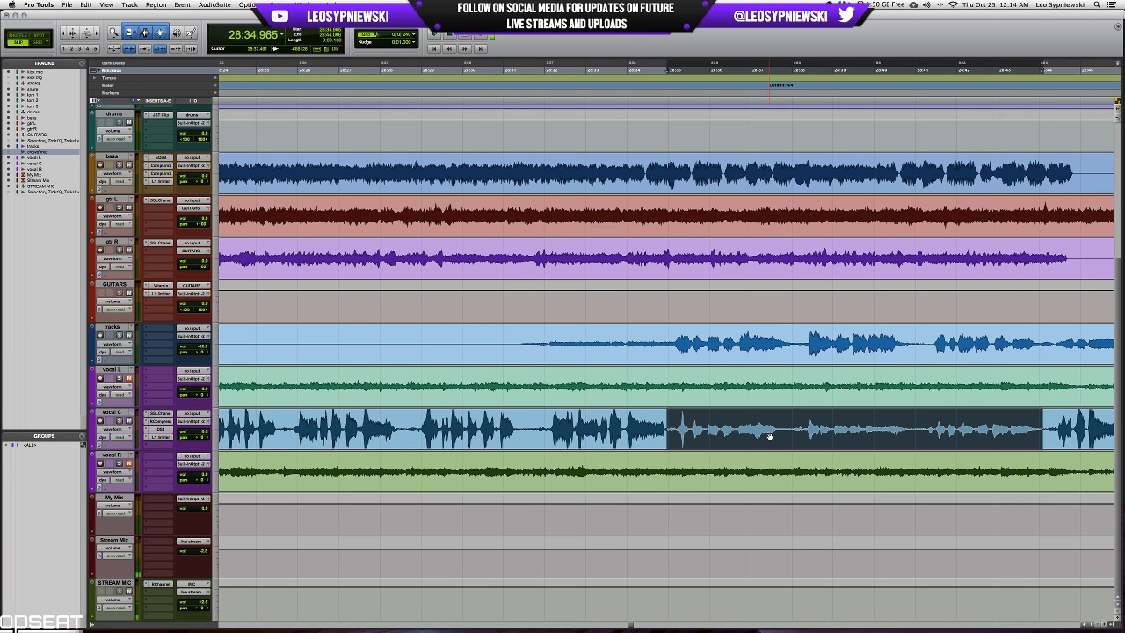
pyautogui.press('super+bracketleft')
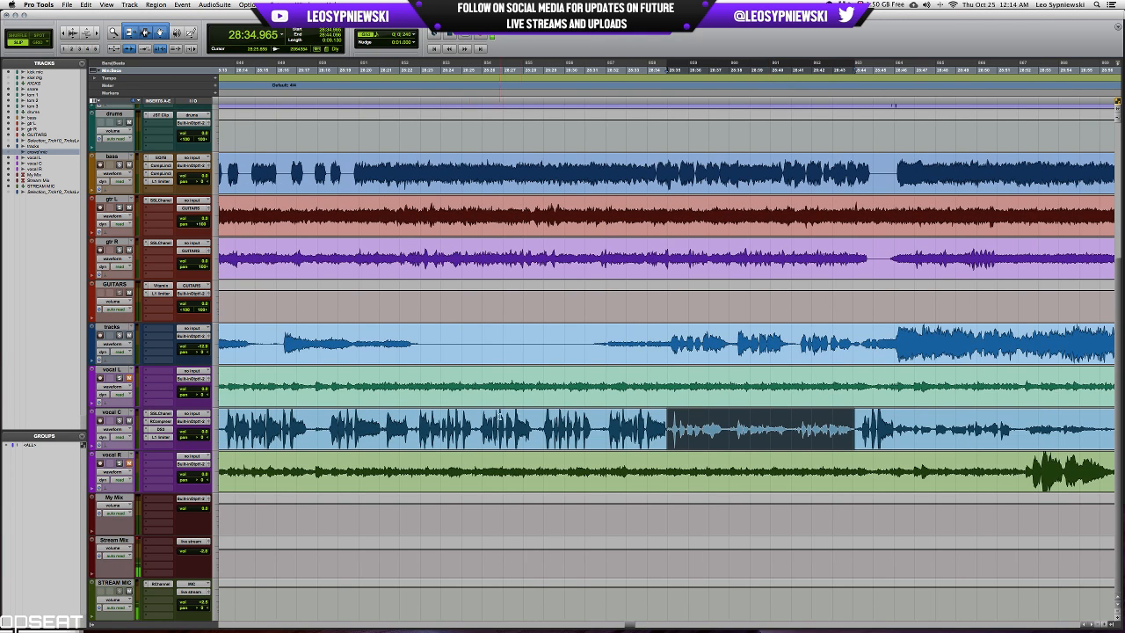
pyautogui.hscroll(10, 416, 422)
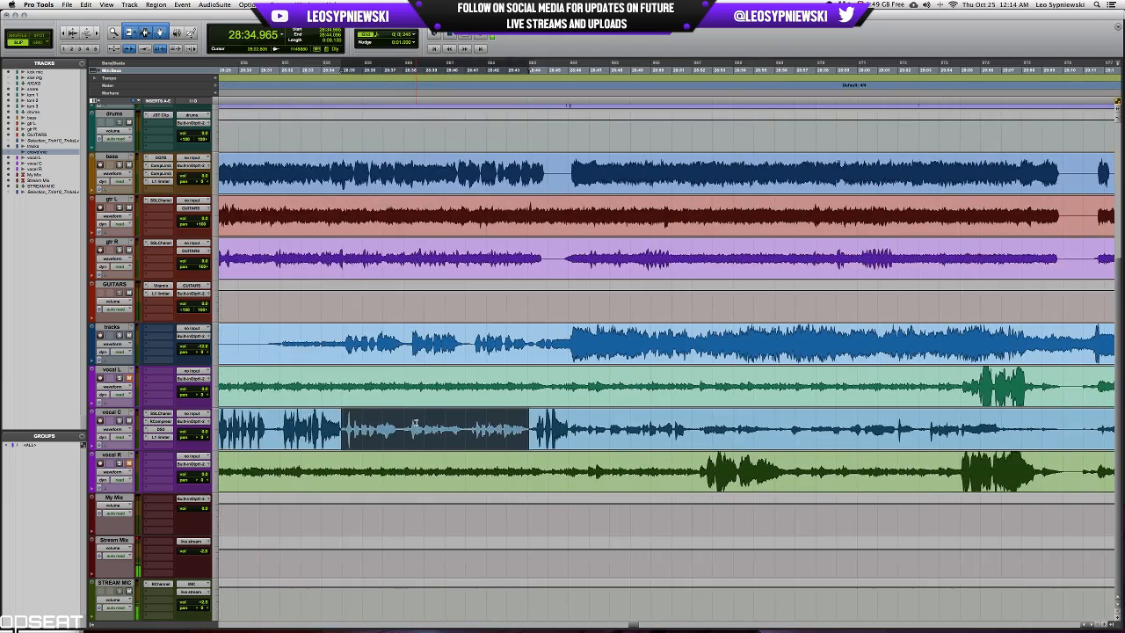
pyautogui.hscroll(5, 417, 423)
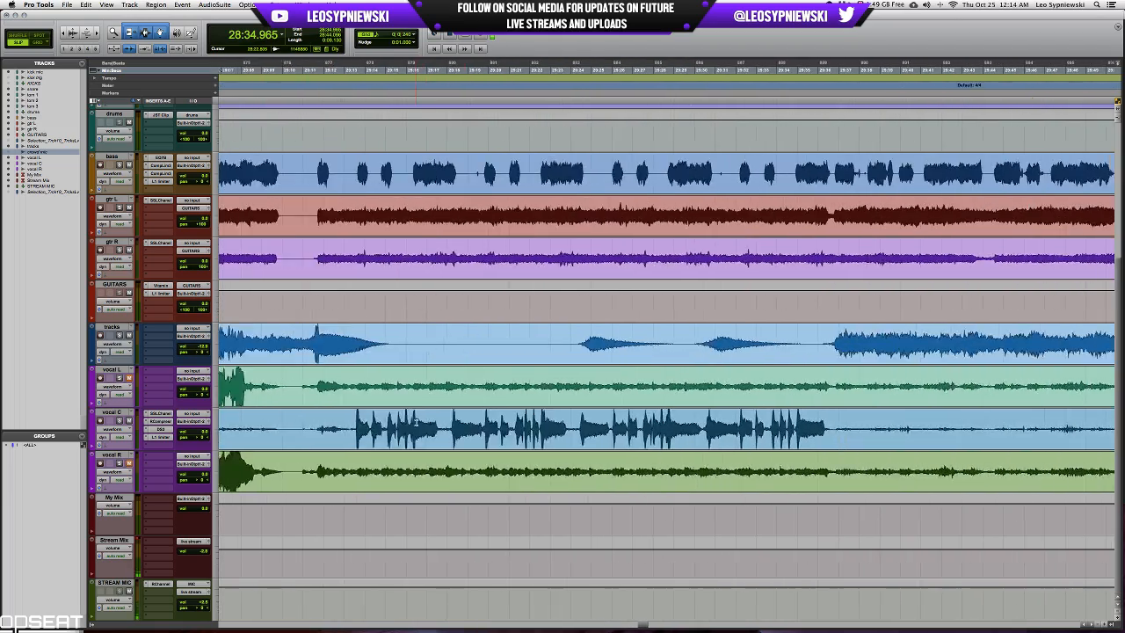
pyautogui.hscroll(-10, 419, 421)
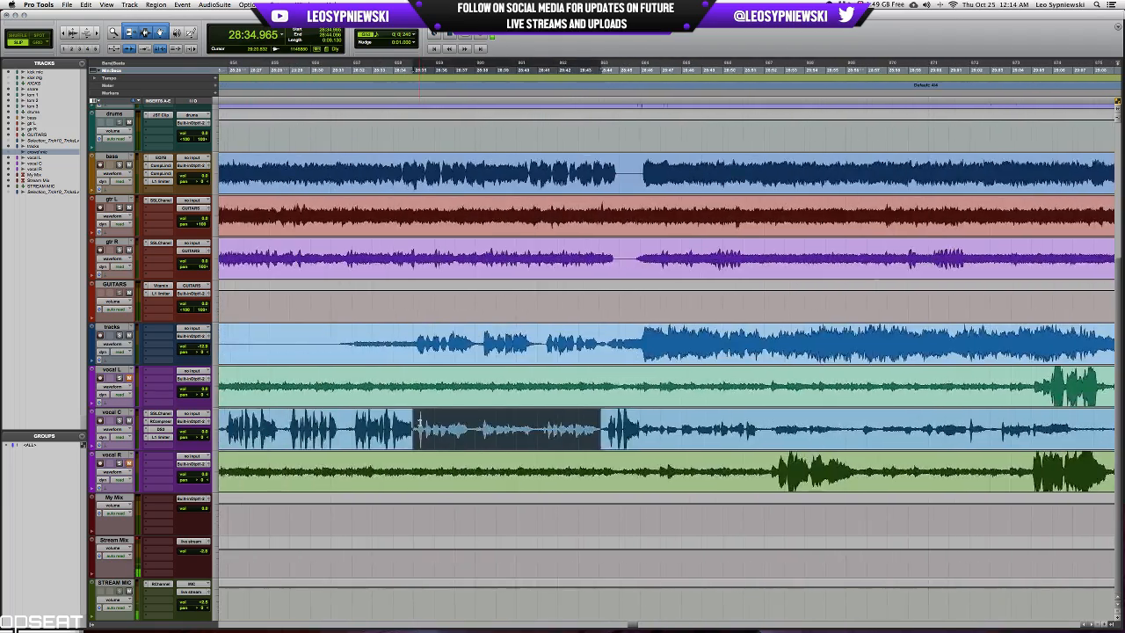
pyautogui.hscroll(-5, 419, 422)
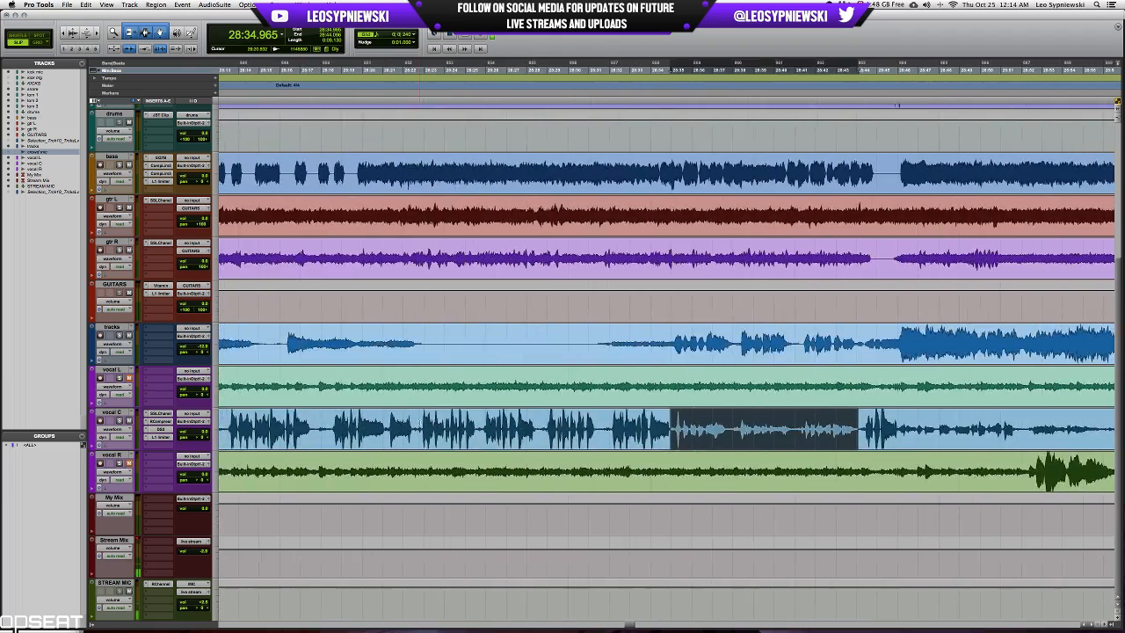
# Extend the vocal C selection back to 28:18.282, check the De-Esser's settings, and start playback.
pyautogui.keyDown('shift'); pyautogui.click(326, 423); pyautogui.keyUp('shift')
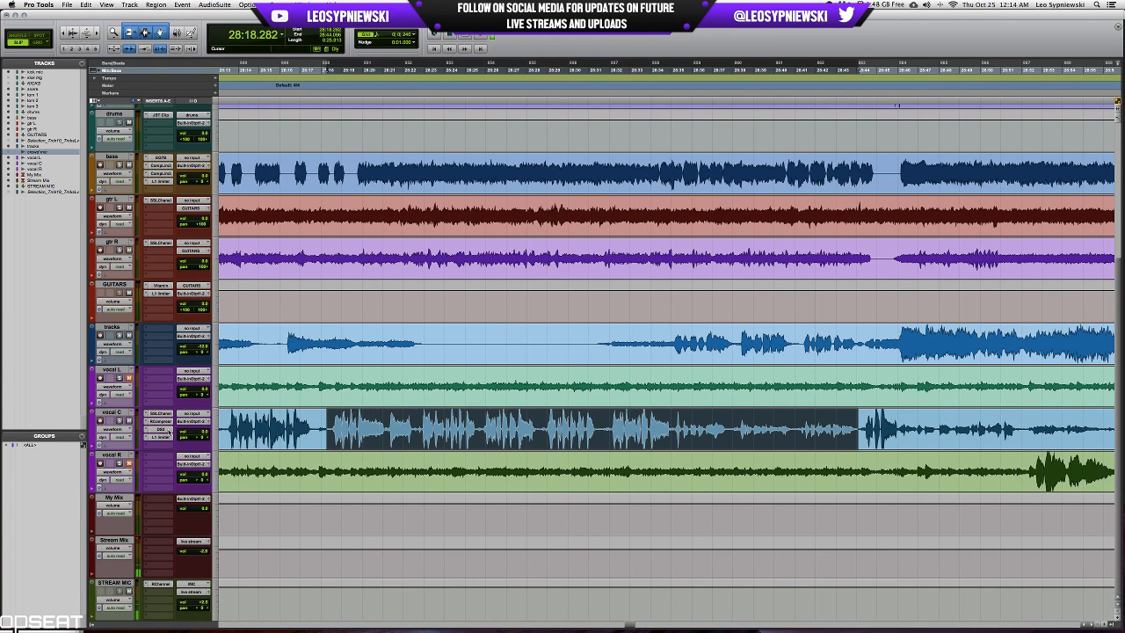
pyautogui.click(169, 429)
pyautogui.click(718, 160)
pyautogui.press('space')
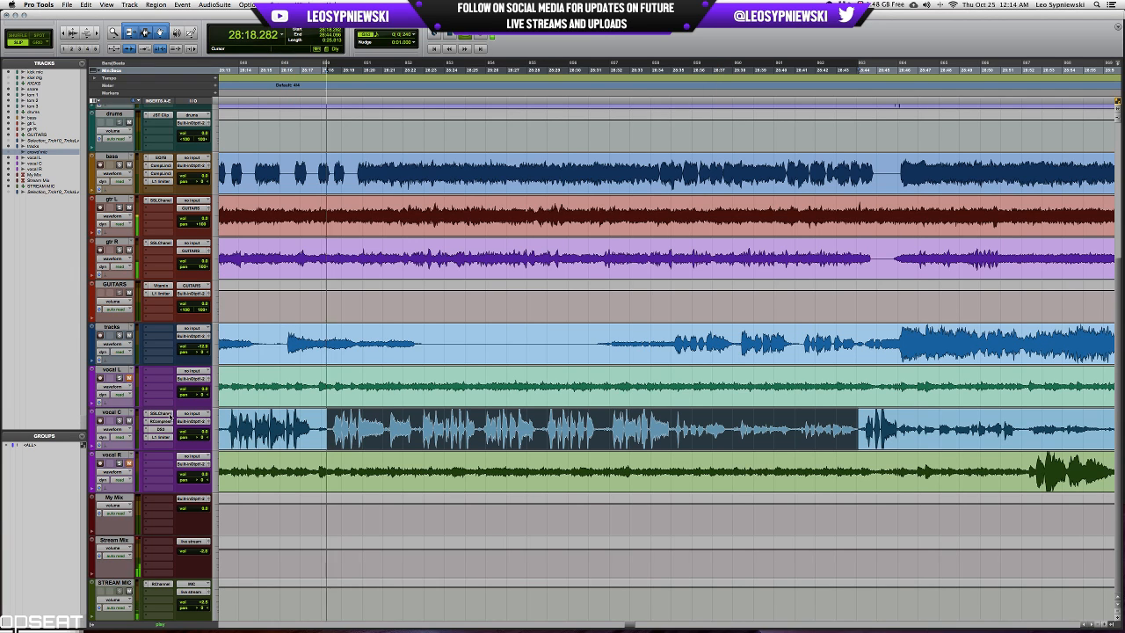
# Check vocal C's SSLChannel and L1 limiter during playback, skipping ahead to the quieter passage at about 28:35.
pyautogui.click(159, 414)
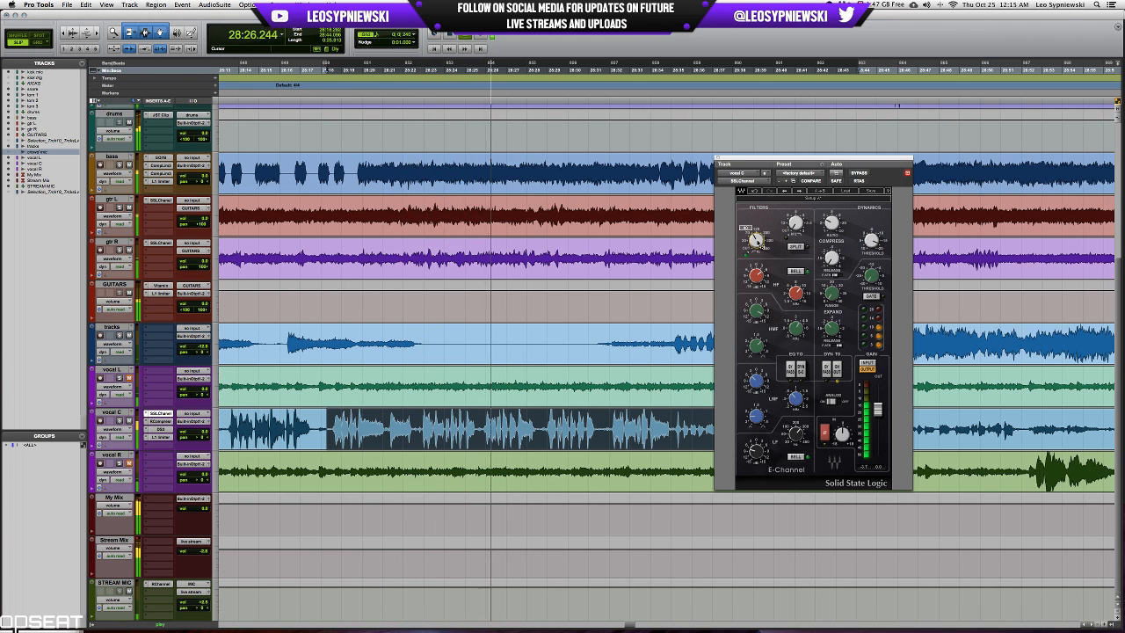
pyautogui.hscroll(5, 455, 411)
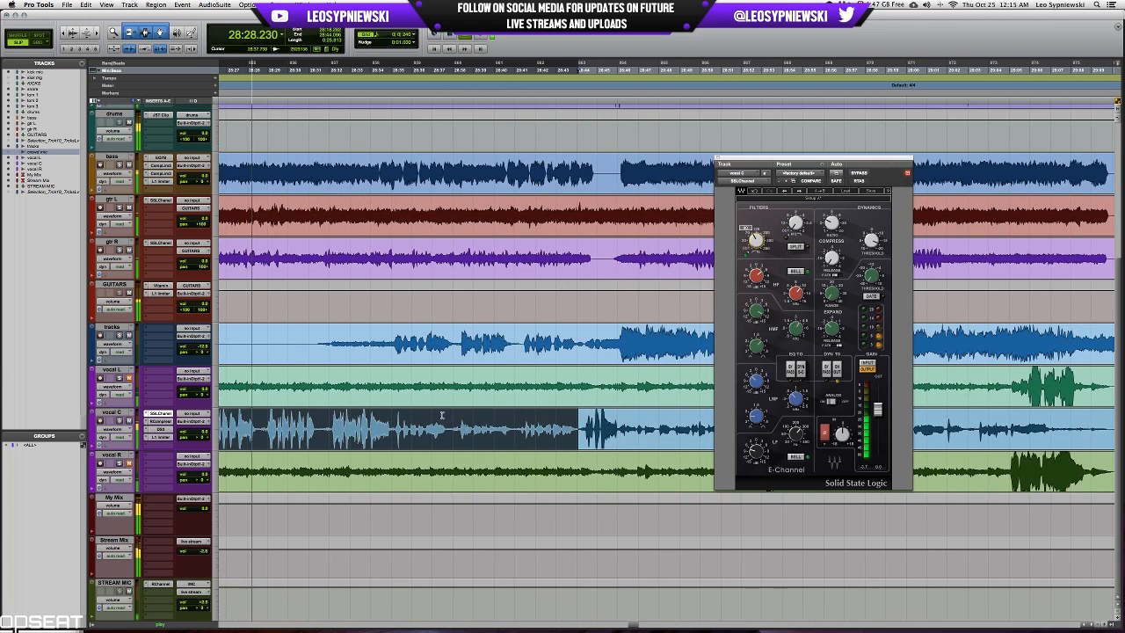
pyautogui.click(393, 429)
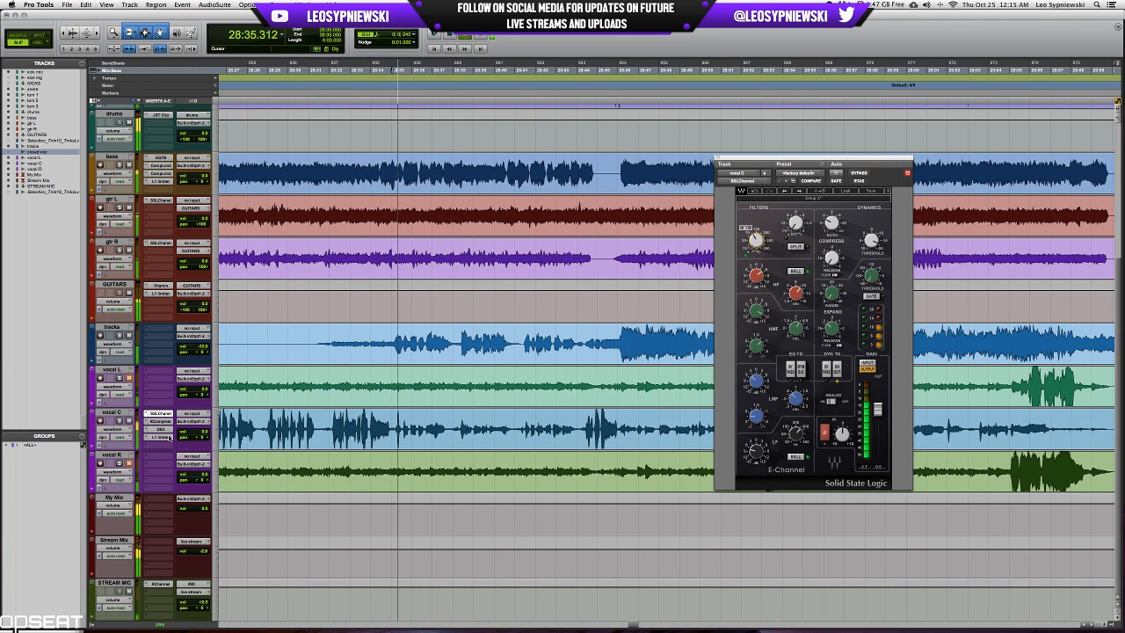
pyautogui.click(160, 437)
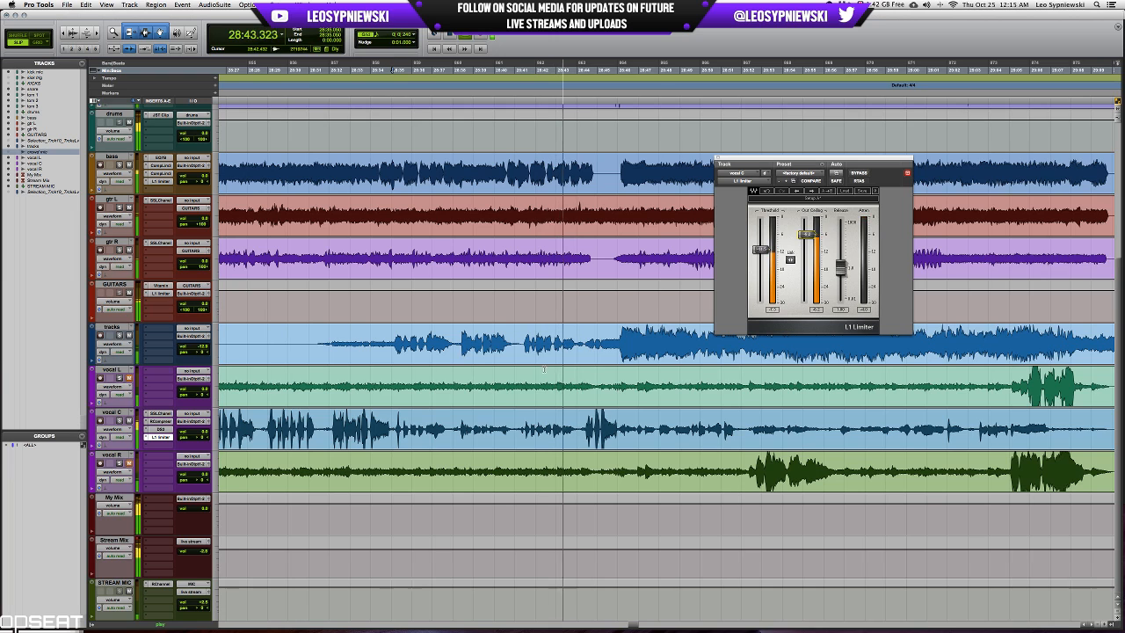
pyautogui.click(717, 161)
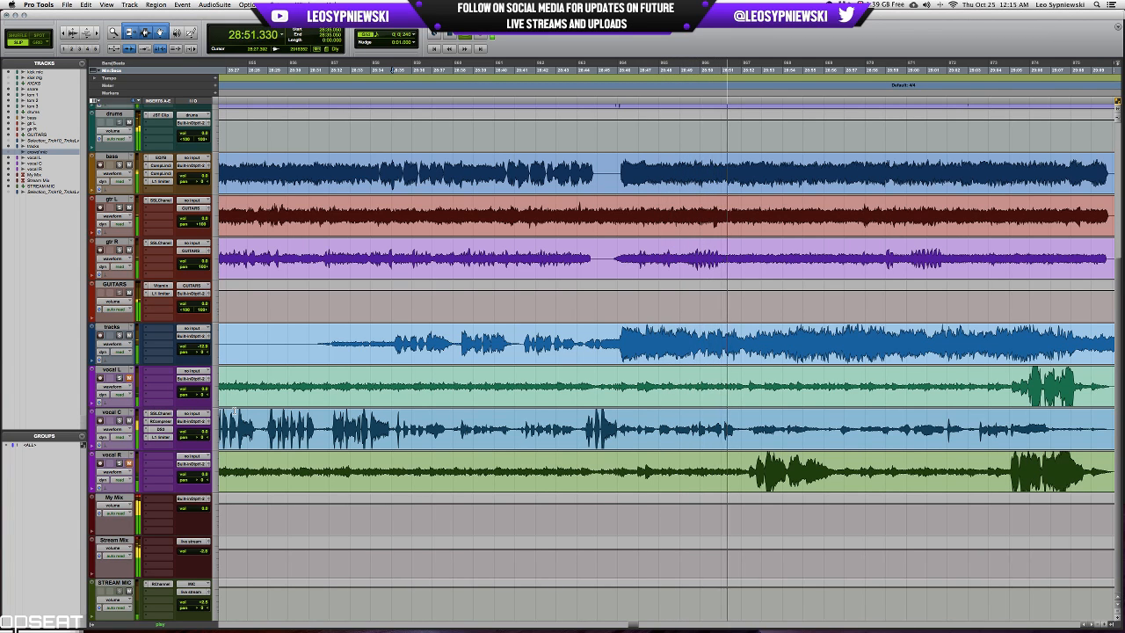
# Stop playback and save the session.
pyautogui.press('space')
pyautogui.press('super+s')
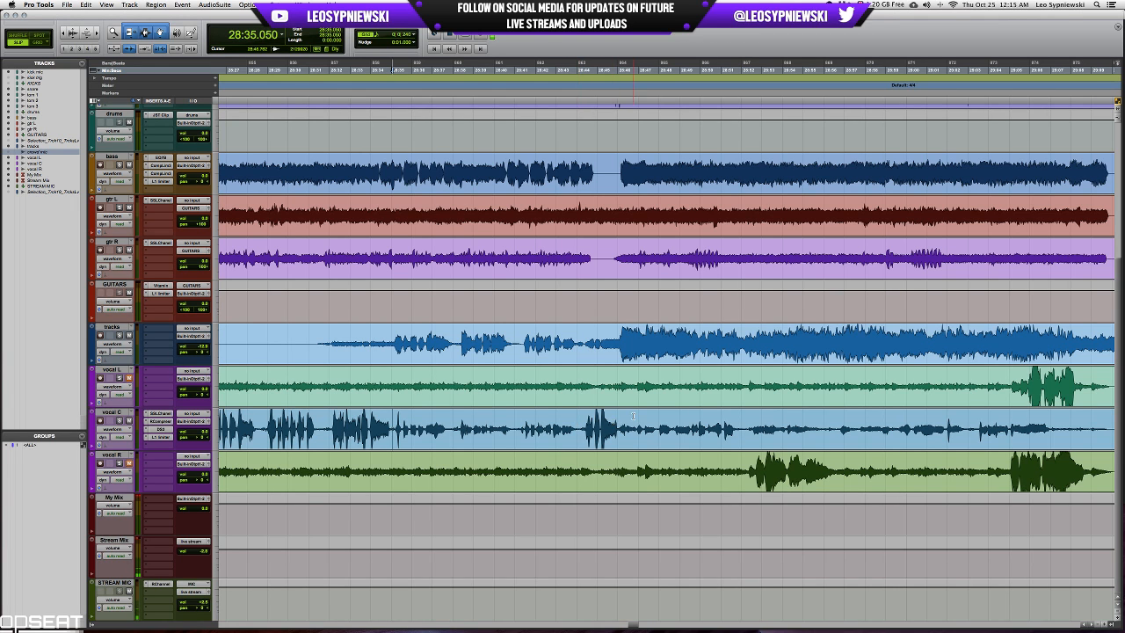
# Find a loud vocal L passage earlier in the recording and place the cursor just before it, at 16:46.016.
pyautogui.hscroll(-3, 633, 415)
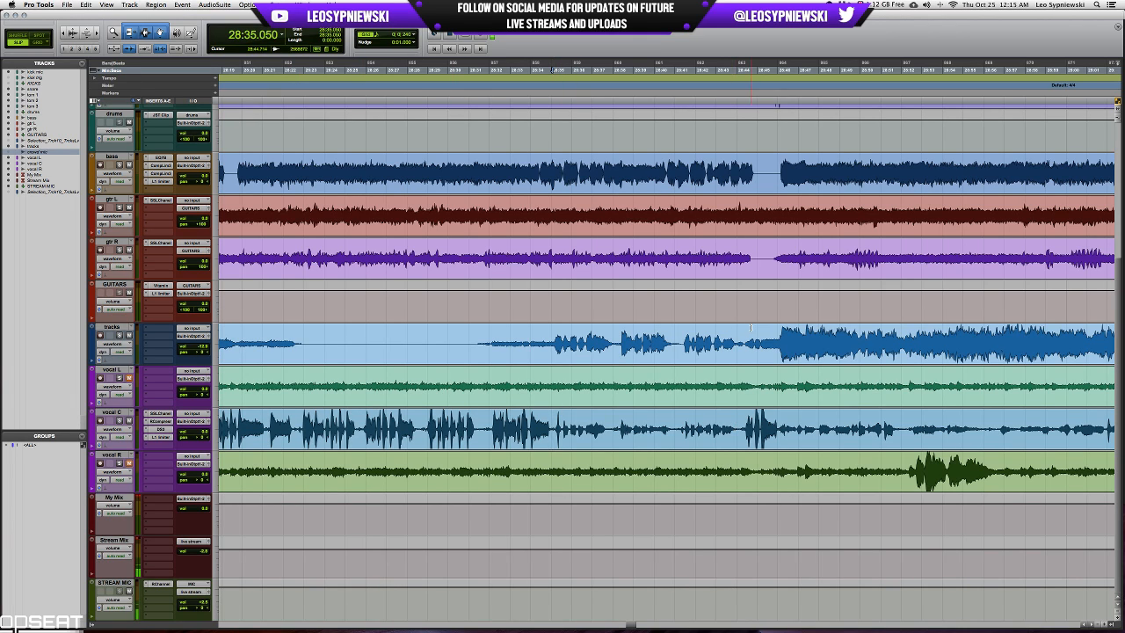
pyautogui.hscroll(10, 748, 330)
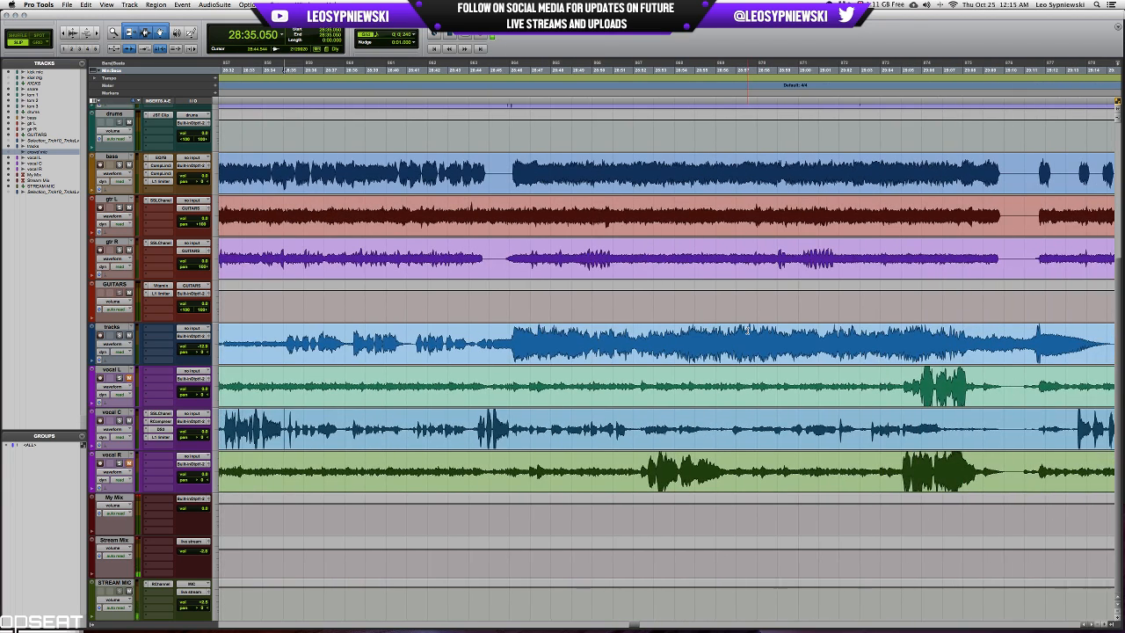
pyautogui.hscroll(10, 711, 349)
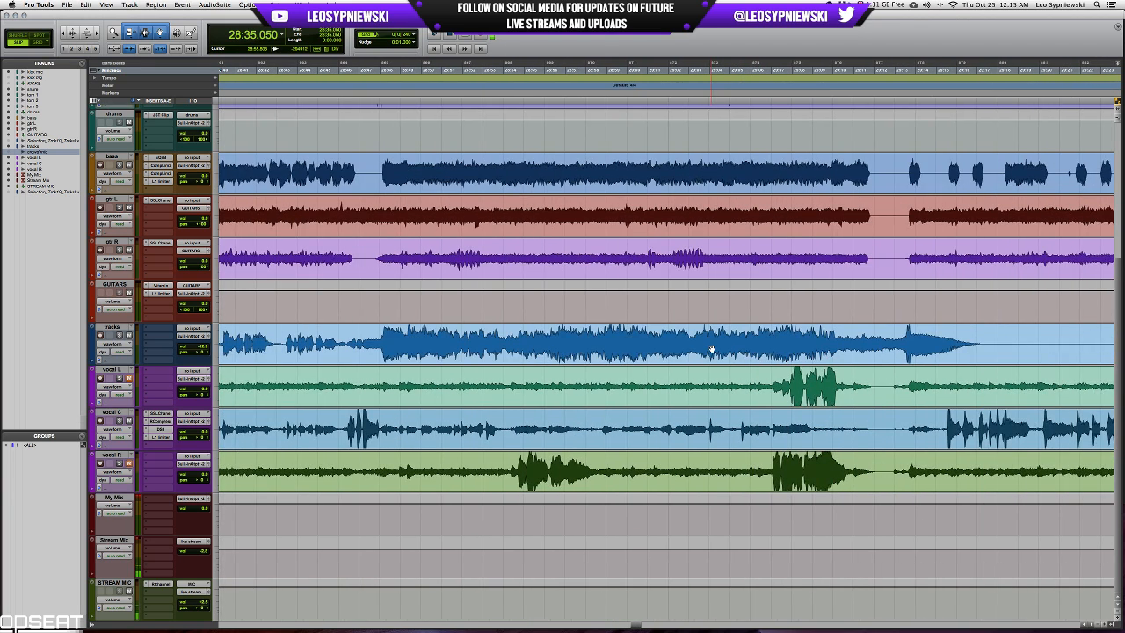
pyautogui.hscroll(10, 714, 349)
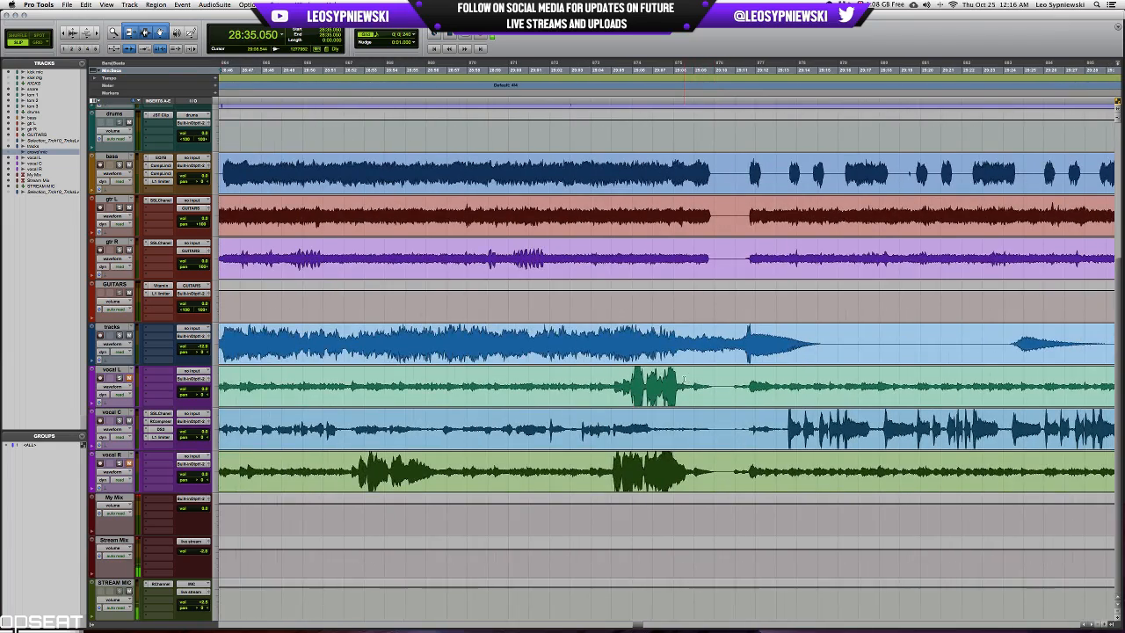
pyautogui.hscroll(-10, 684, 381)
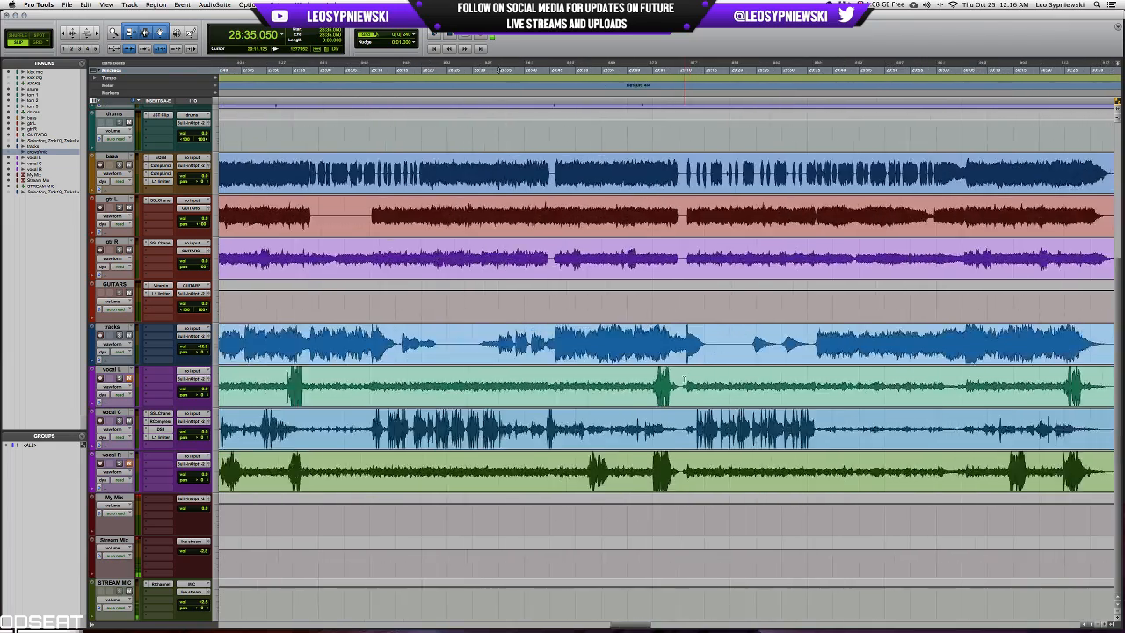
pyautogui.hscroll(10, 683, 377)
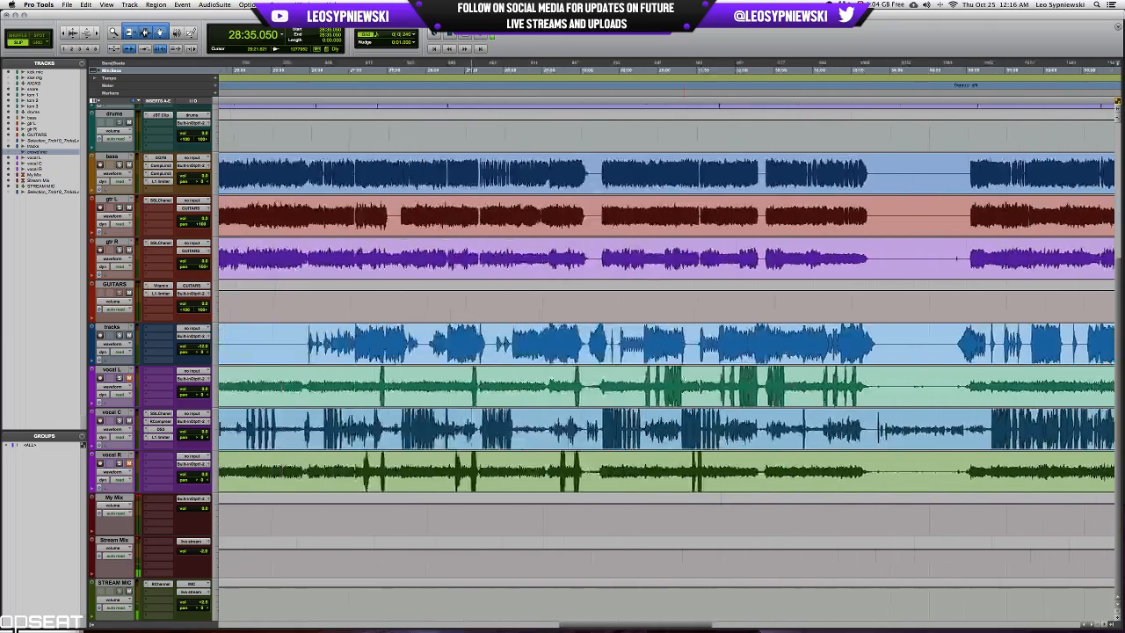
pyautogui.hscroll(-10, 583, 378)
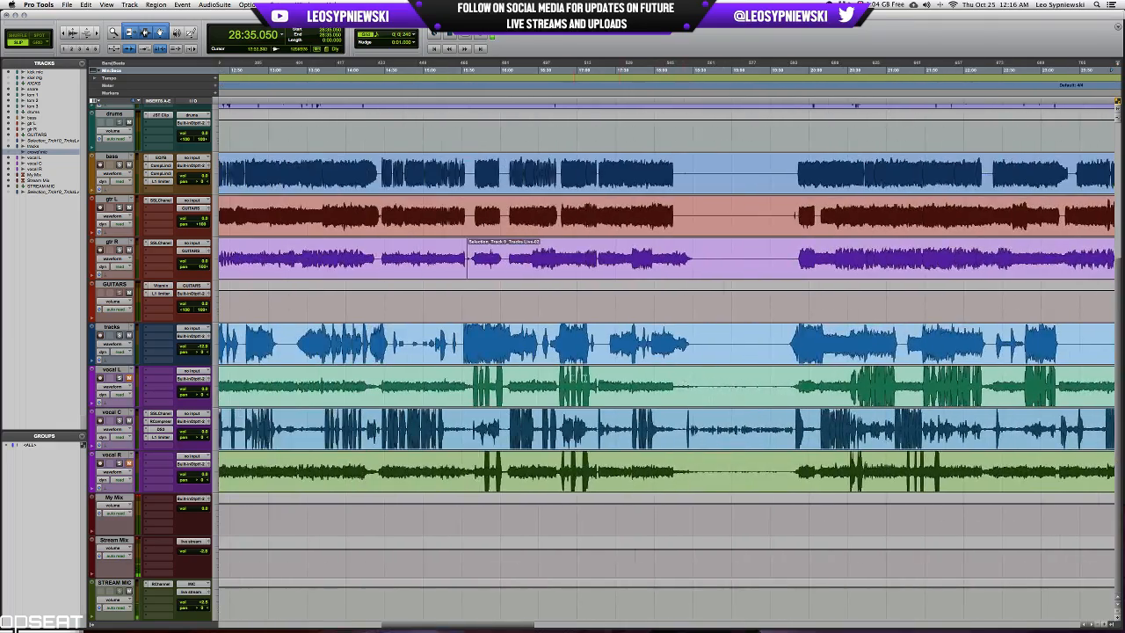
pyautogui.click(573, 377)
pyautogui.press('t')
pyautogui.press('t')
pyautogui.press('t')
pyautogui.press('t')
pyautogui.press('t')
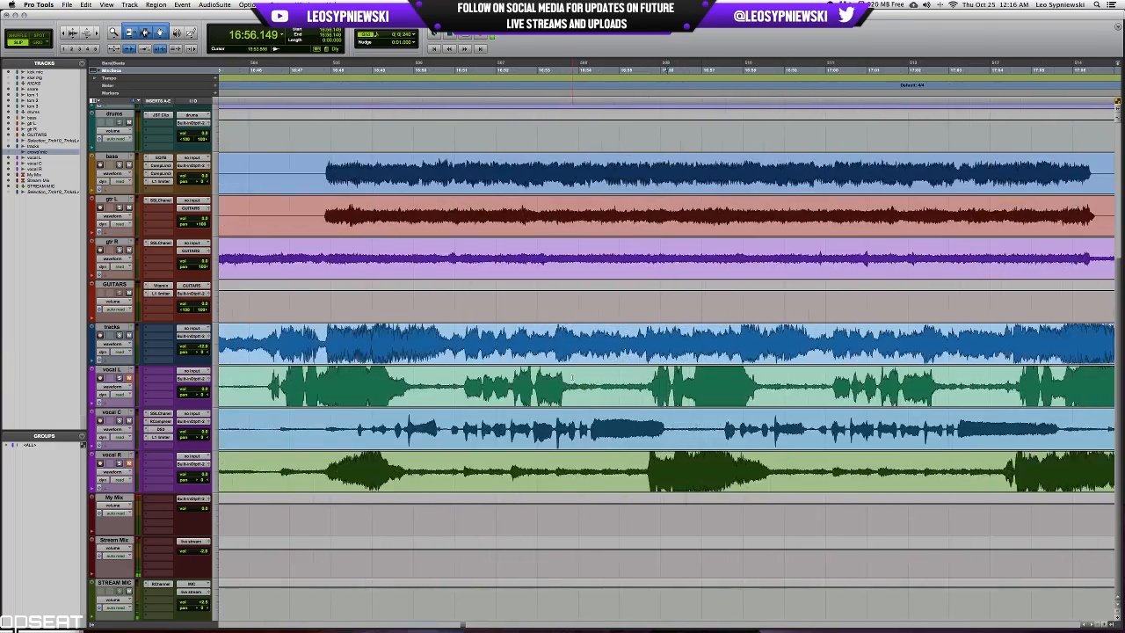
pyautogui.press('r')
pyautogui.click(458, 376)
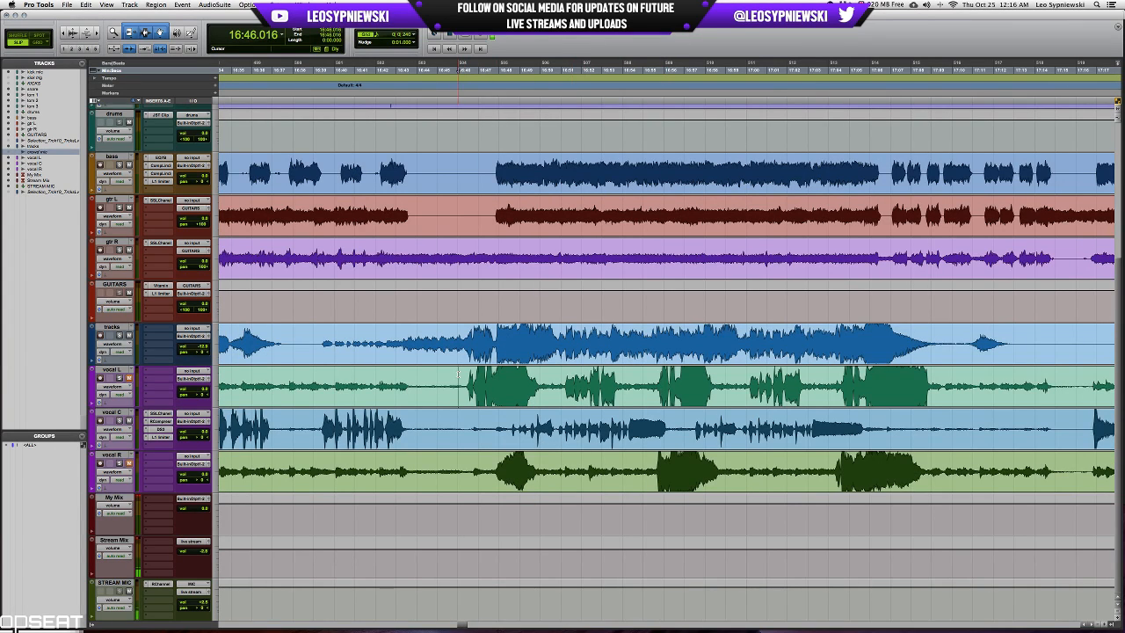
# Solo vocal L and insert SSLChannel in its first insert slot, auditioning the passage from 16:46.016.
pyautogui.hscroll(-1, 439, 378)
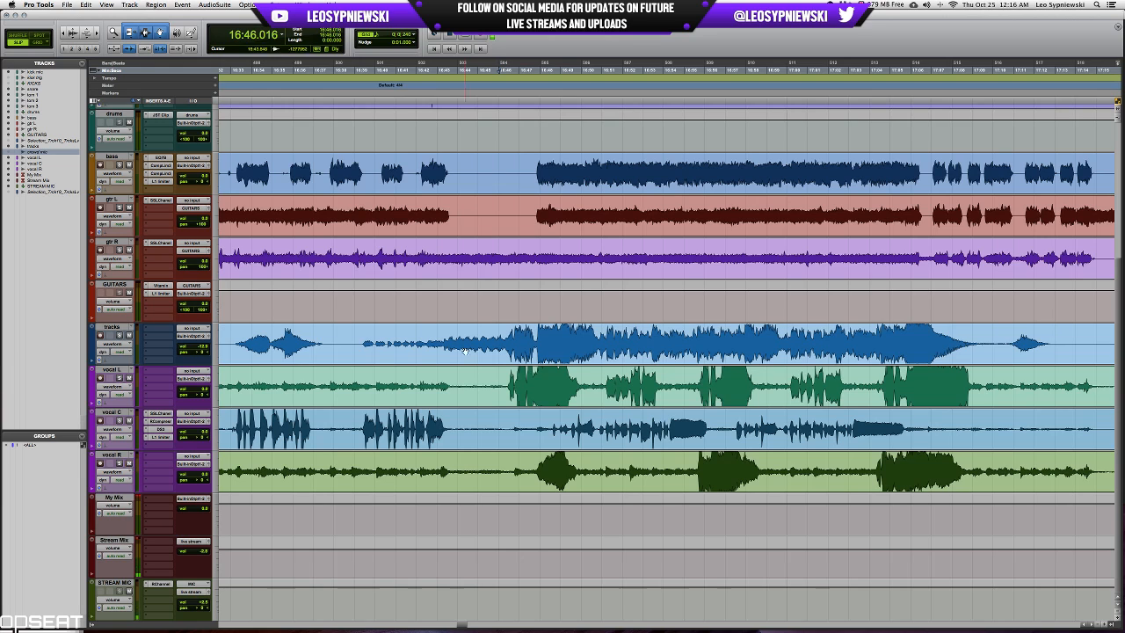
pyautogui.click(147, 371)
pyautogui.click(539, 394)
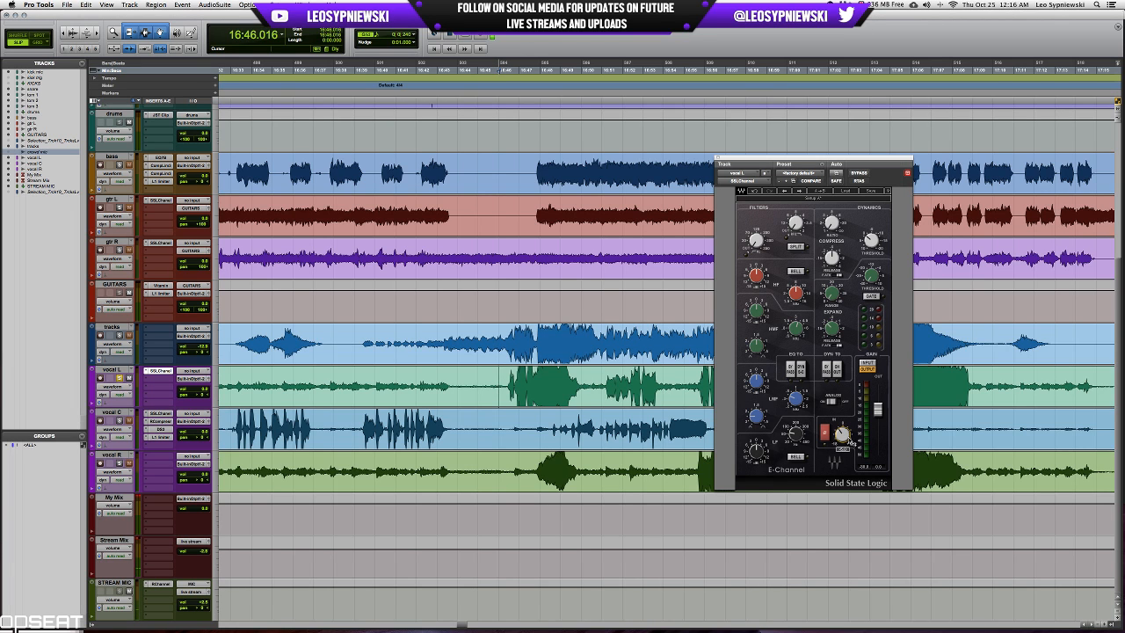
pyautogui.press('space')
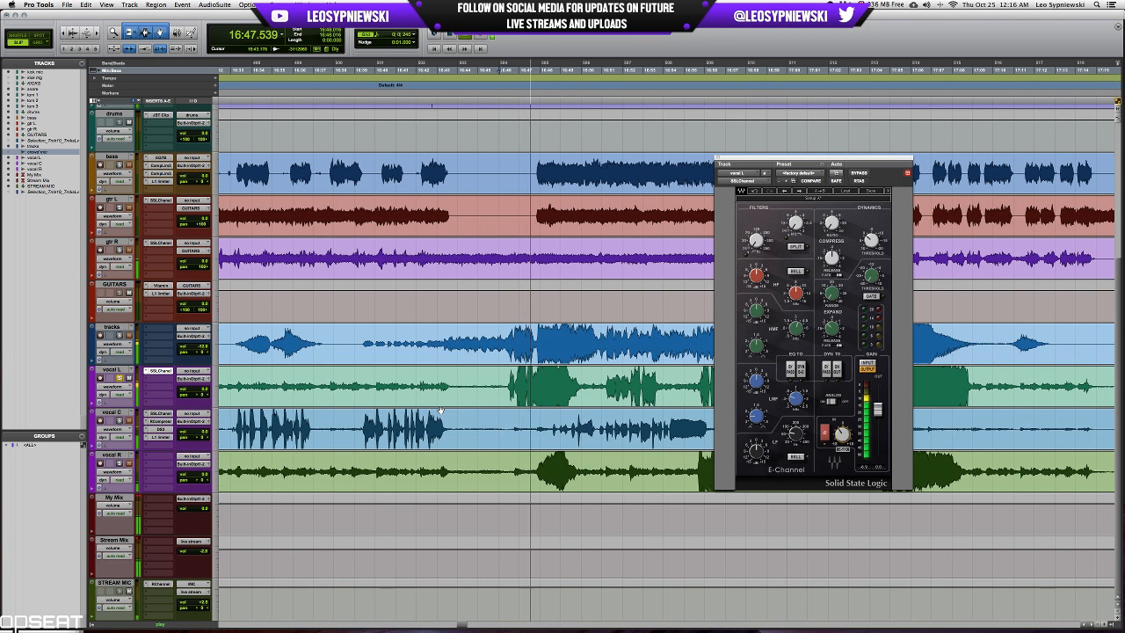
pyautogui.hscroll(2, 440, 411)
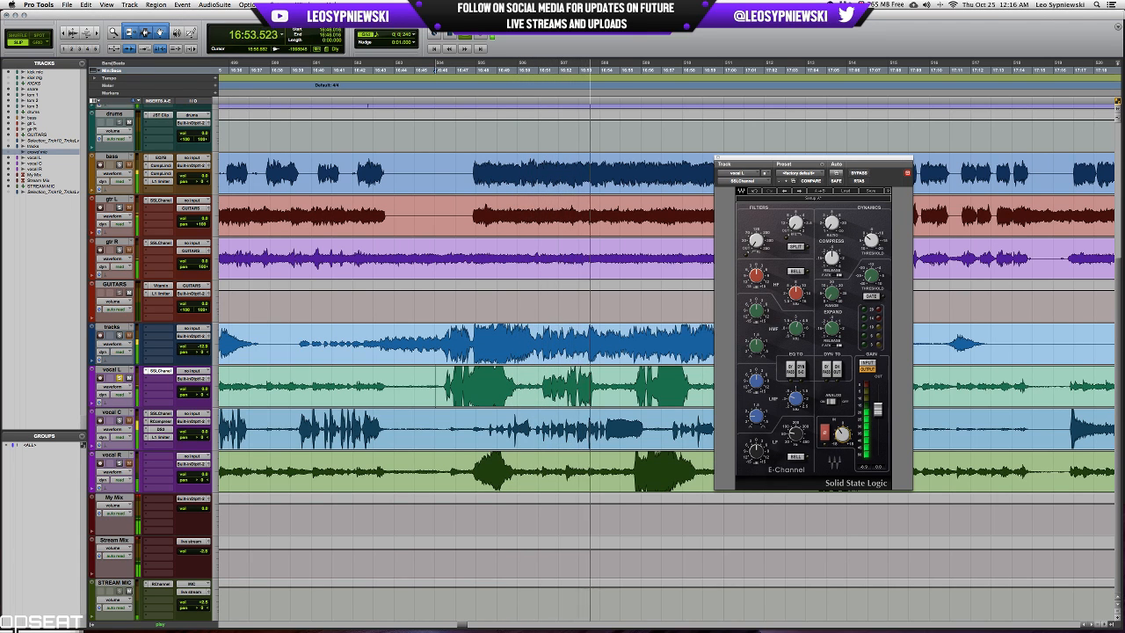
pyautogui.press('space')
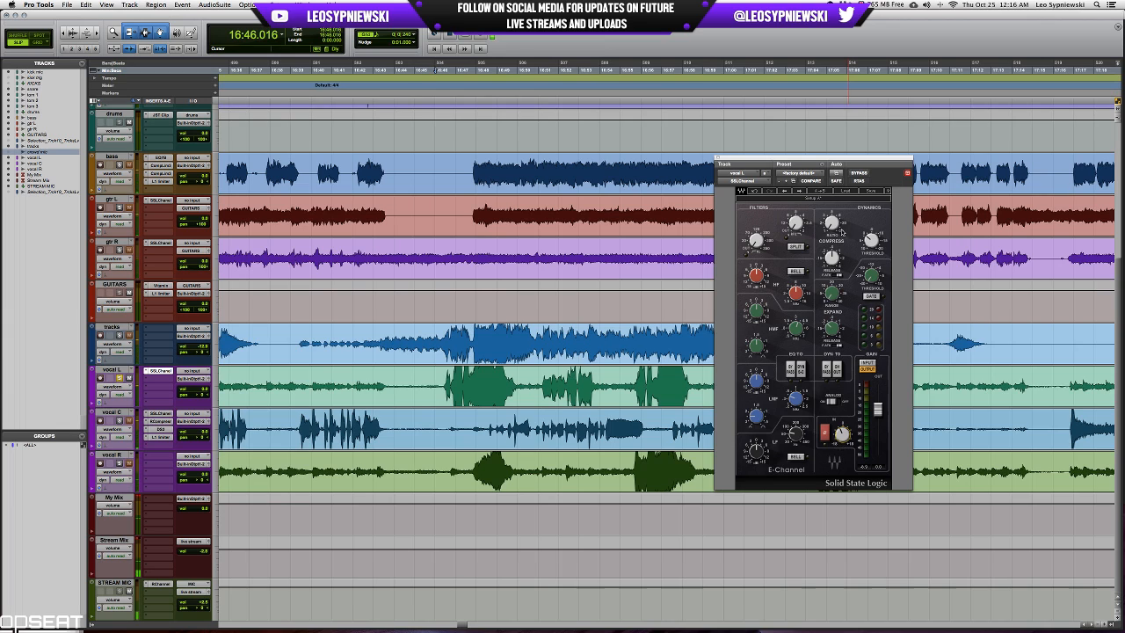
# Try compressor ratio, threshold and filter settings in vocal L's SSLChannel while playing the passage.
pyautogui.click(834, 220)
pyautogui.click(830, 256)
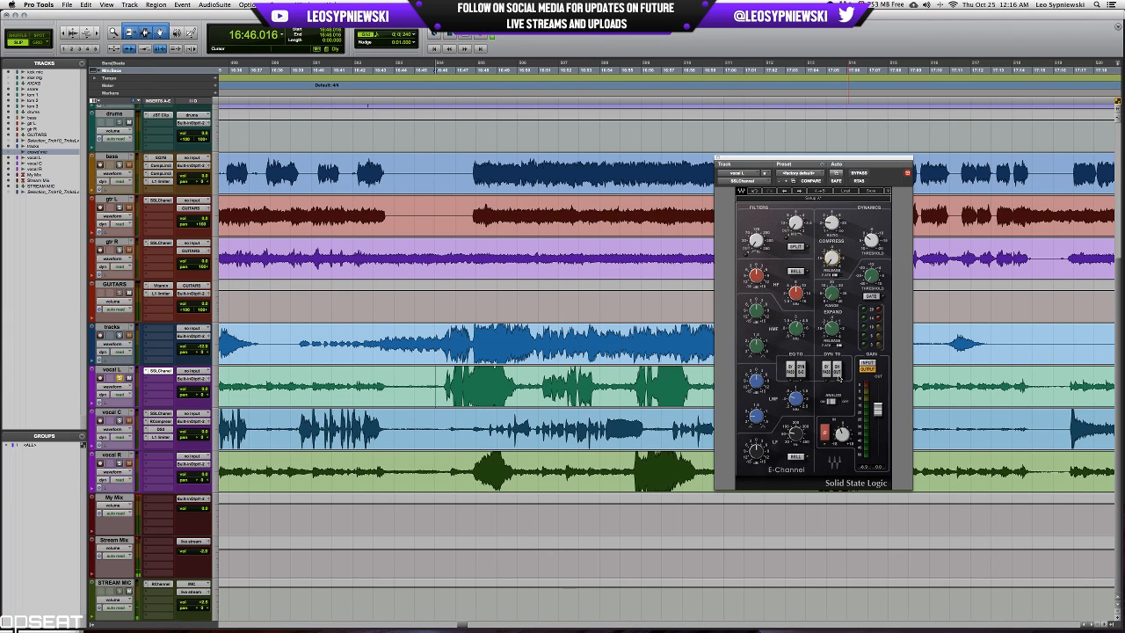
pyautogui.click(838, 376)
pyautogui.click(832, 225)
pyautogui.click(871, 239)
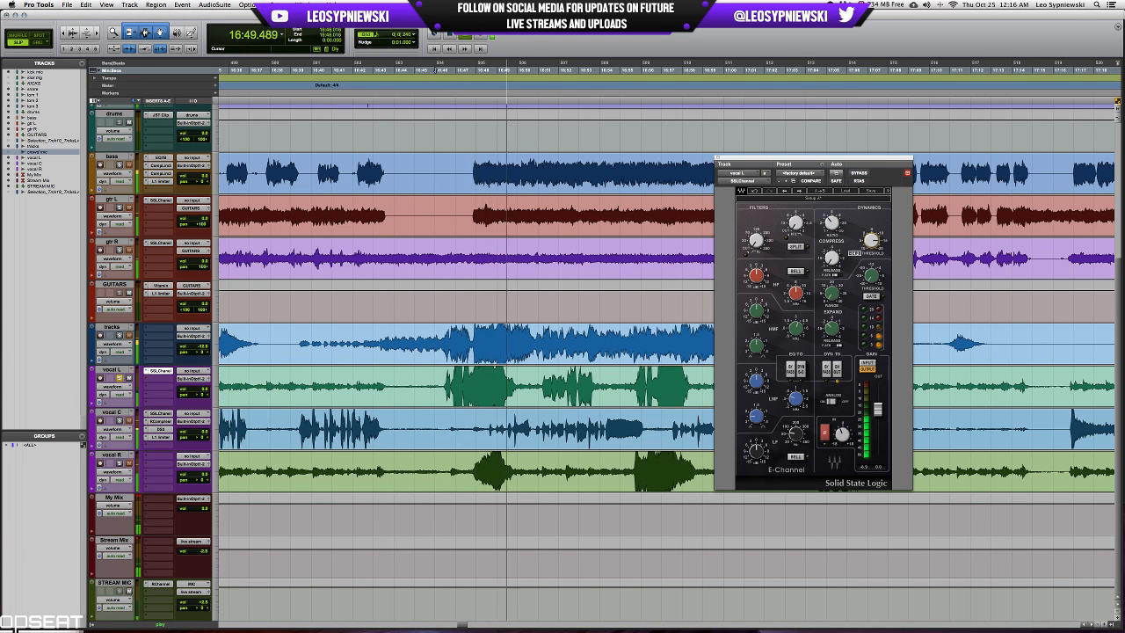
pyautogui.moveTo(756, 242); pyautogui.dragTo(756, 223)
pyautogui.press('space')
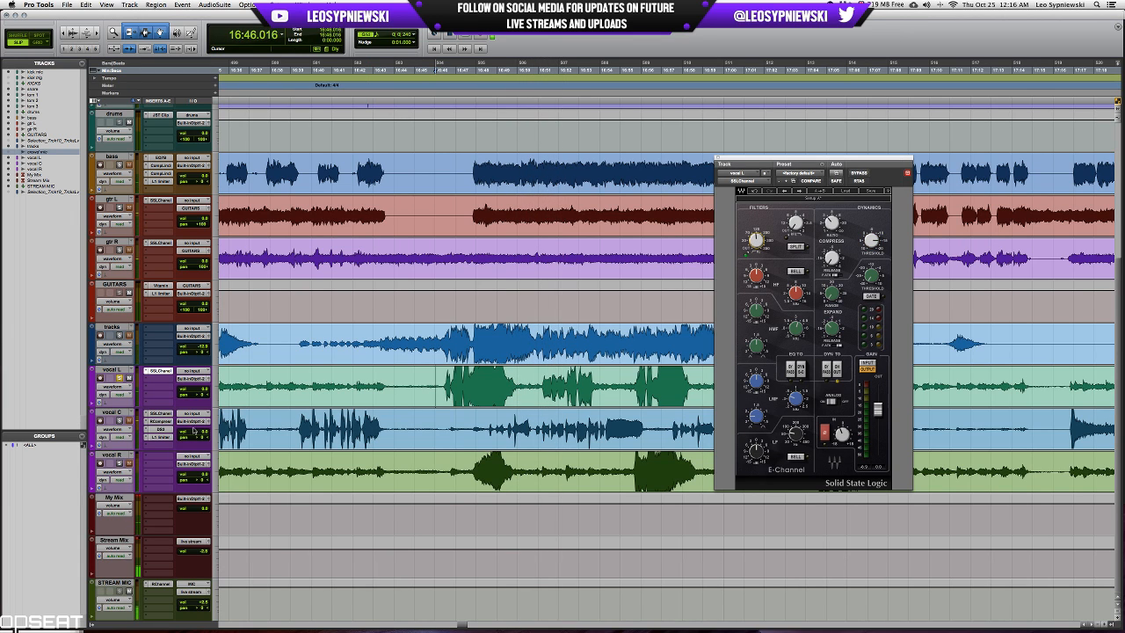
# Store vocal C's SSLChannel settings in the preset menu under the name SCREAMING GUY.
pyautogui.click(157, 413)
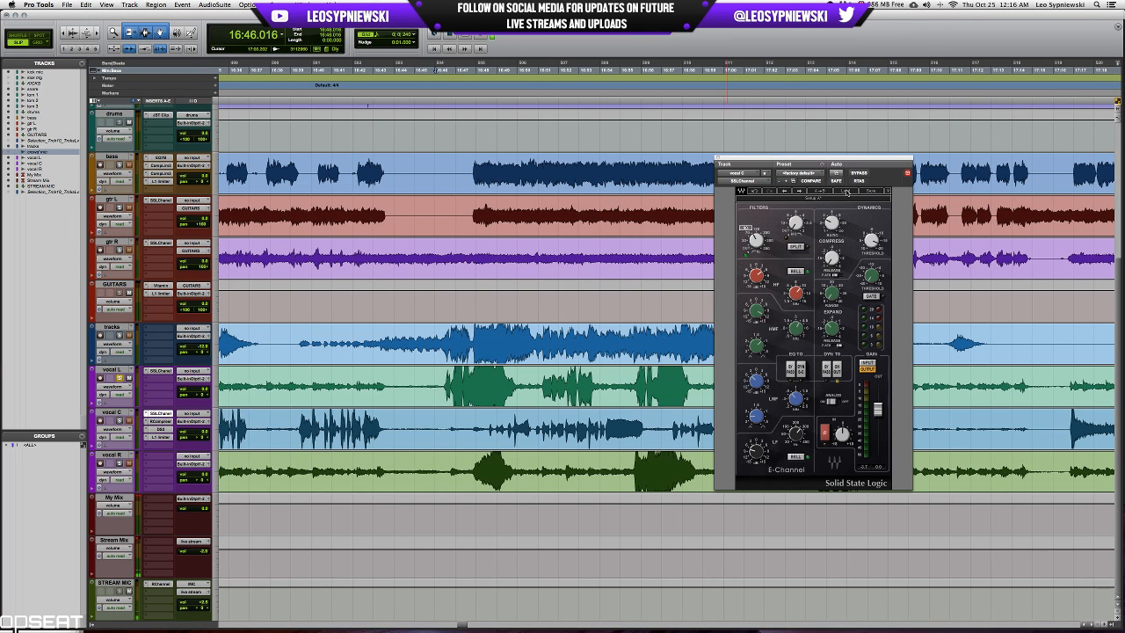
pyautogui.click(866, 190)
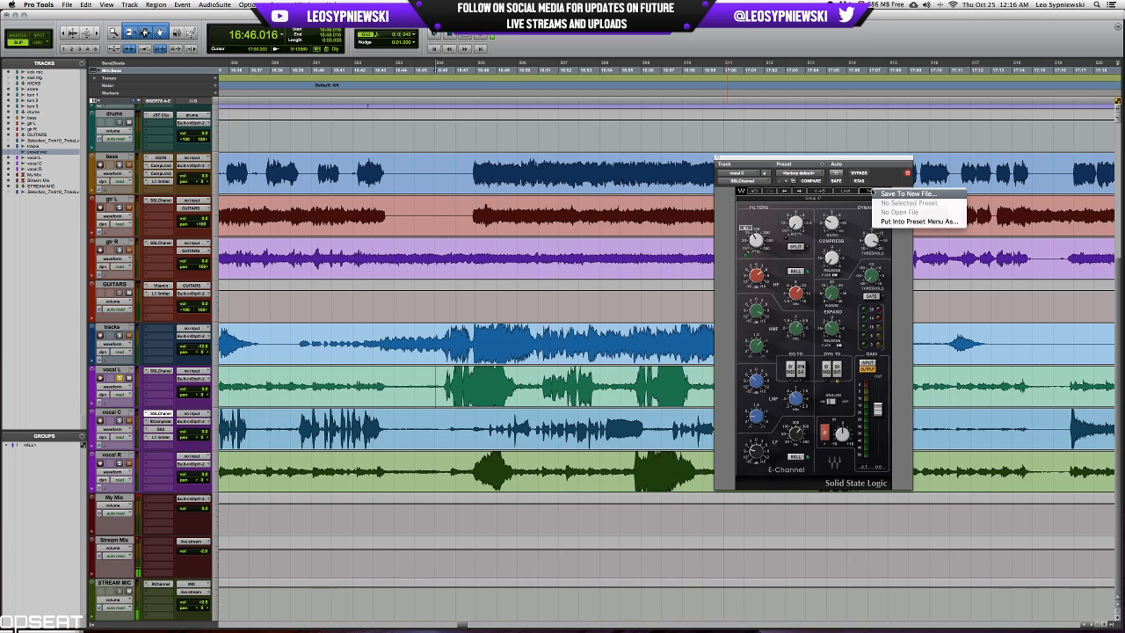
pyautogui.click(883, 222)
pyautogui.write('SCREAMING GUY')
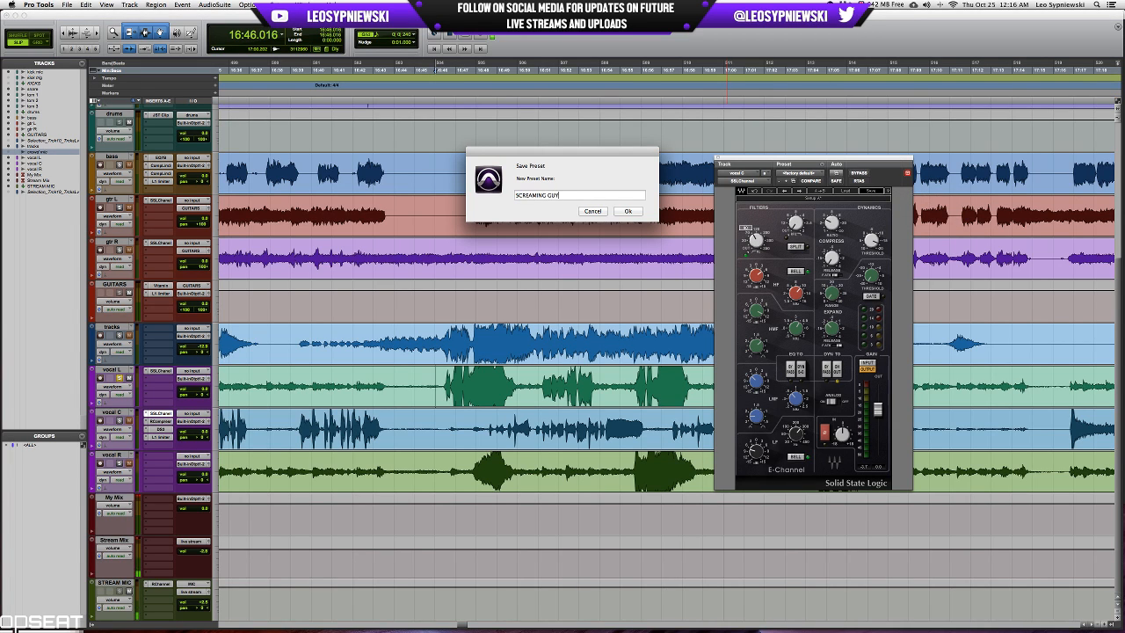
pyautogui.press('Return')
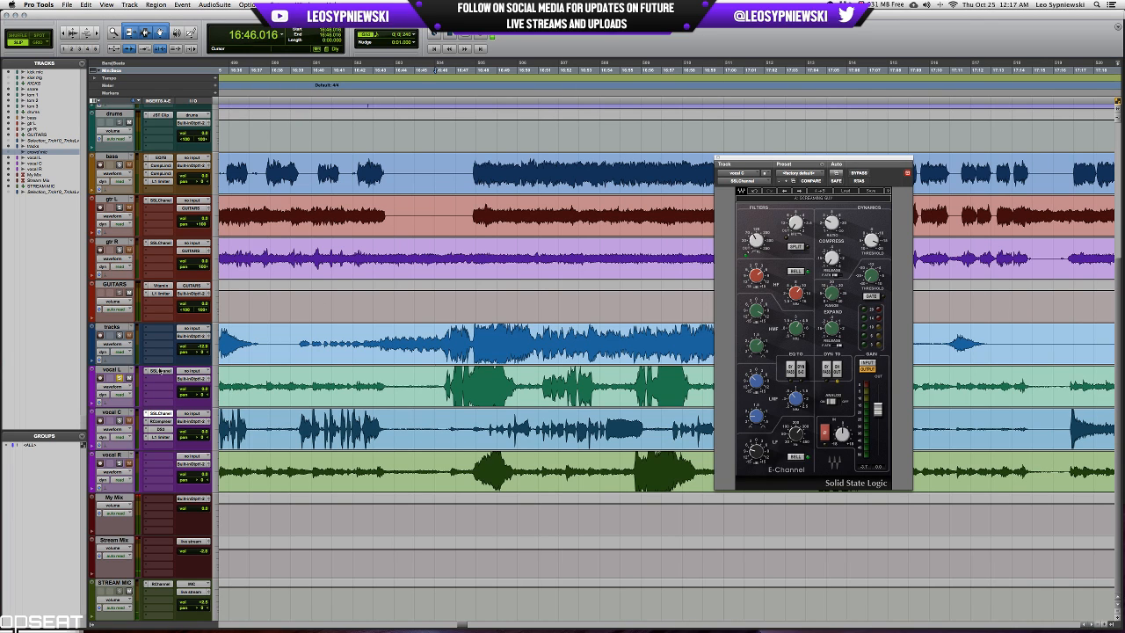
# Load the SCREAMING GUY preset into vocal L's SSLChannel and audition it from 16:46.016.
pyautogui.click(159, 371)
pyautogui.click(843, 189)
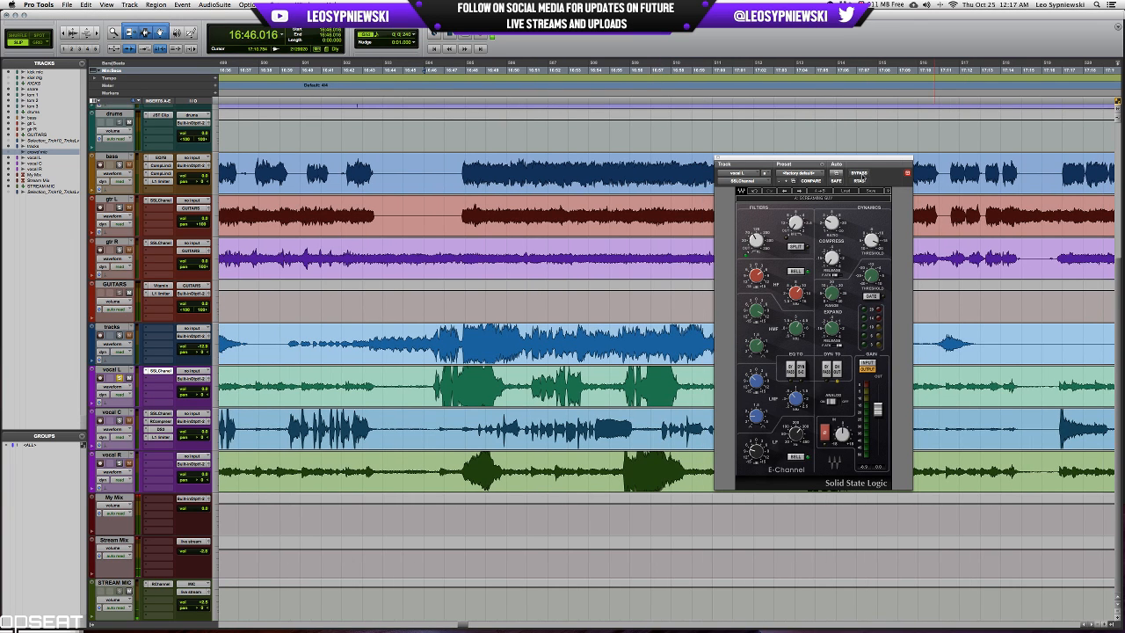
pyautogui.press('space')
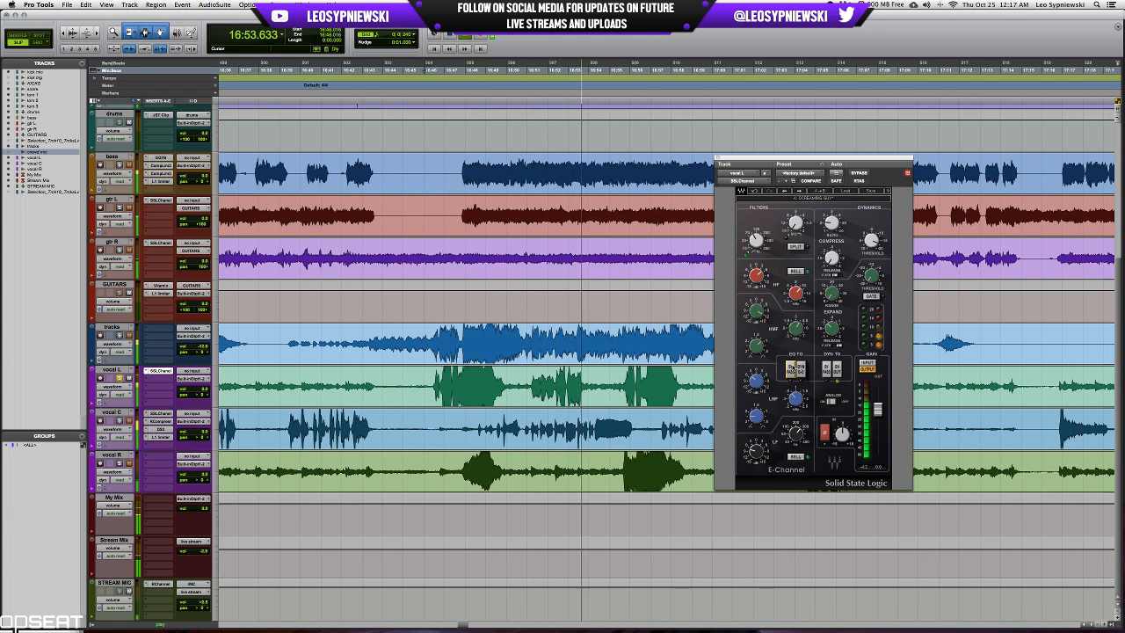
pyautogui.press('space')
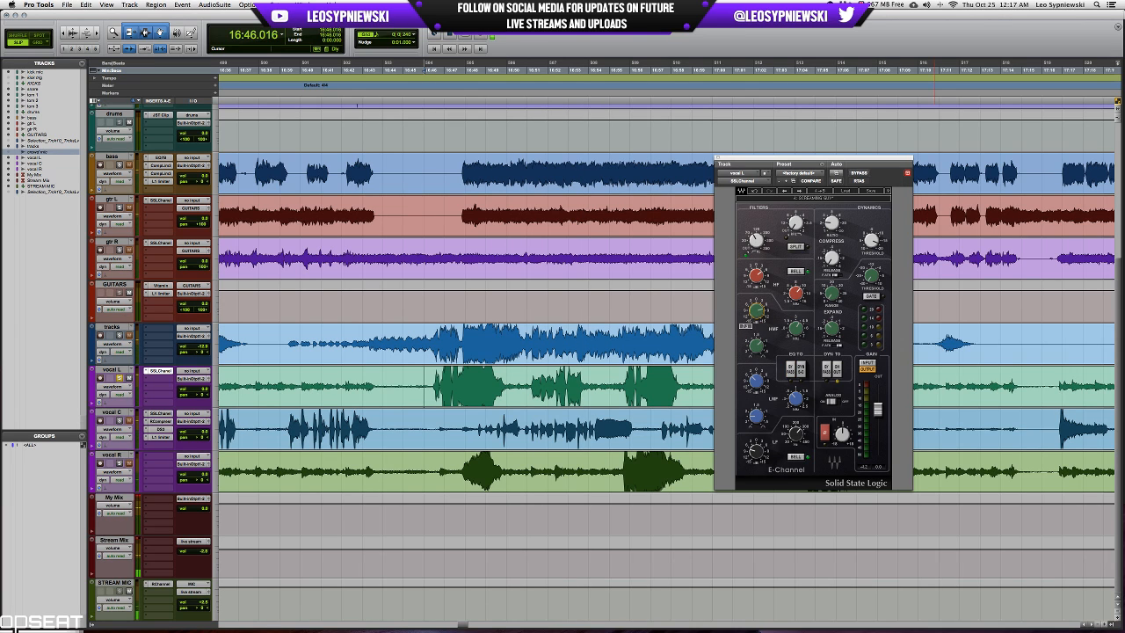
# Play vocal L's passage again and toggle the SSLChannel's EQ TO switch to compare the sound.
pyautogui.press('space')
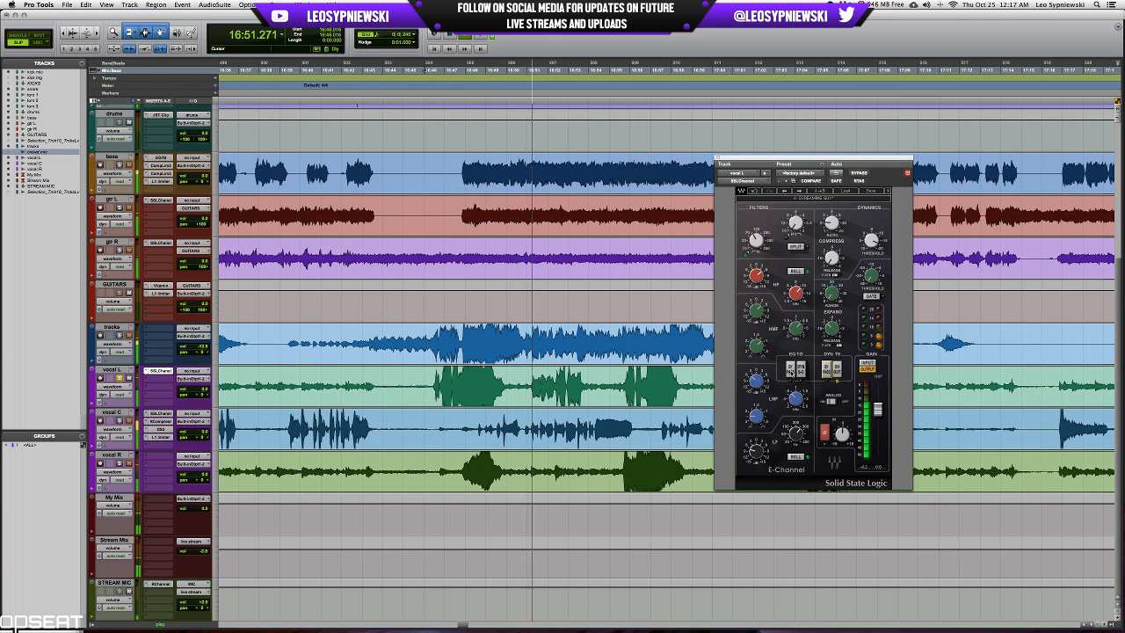
pyautogui.click(790, 373)
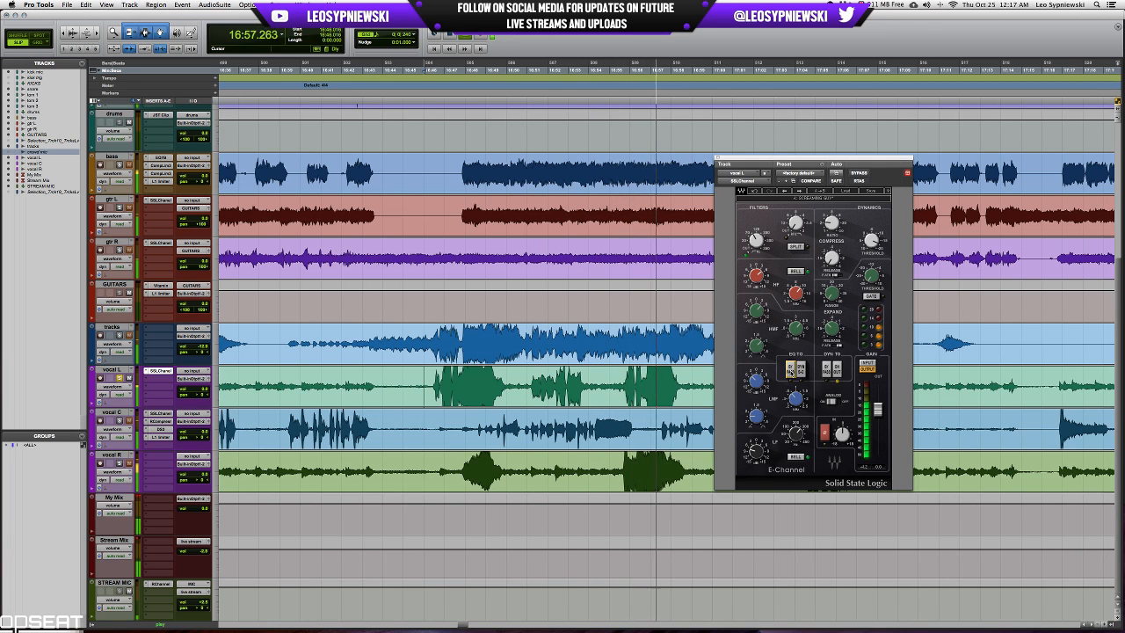
pyautogui.press('space')
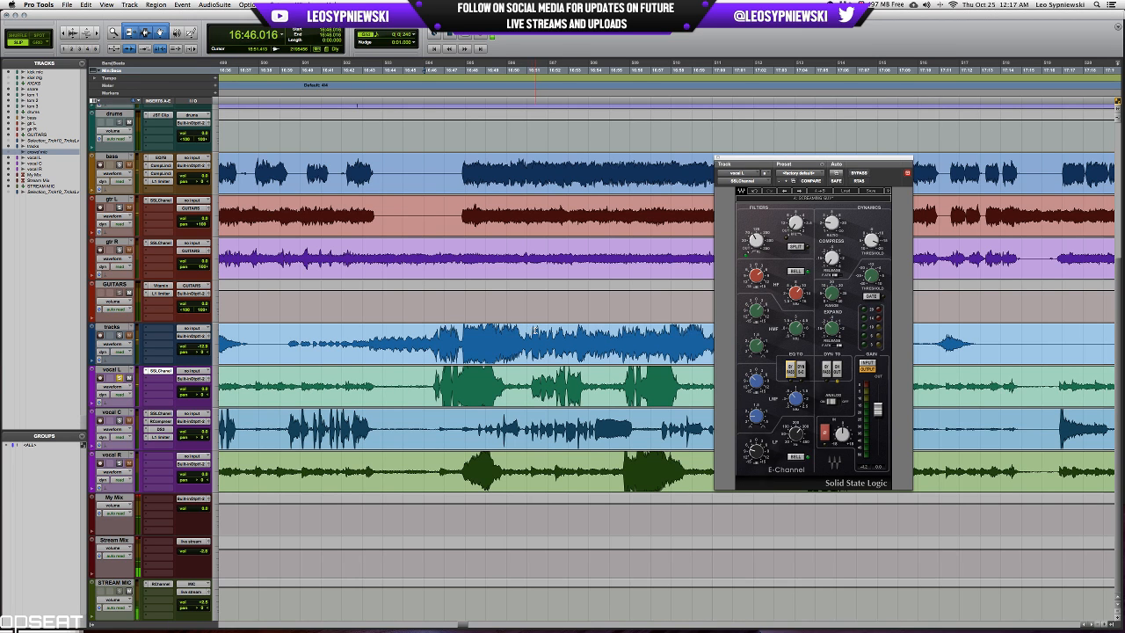
# Save vocal L's current SSLChannel settings to the user preset SCREAMING GUY.
pyautogui.hscroll(10, 536, 331)
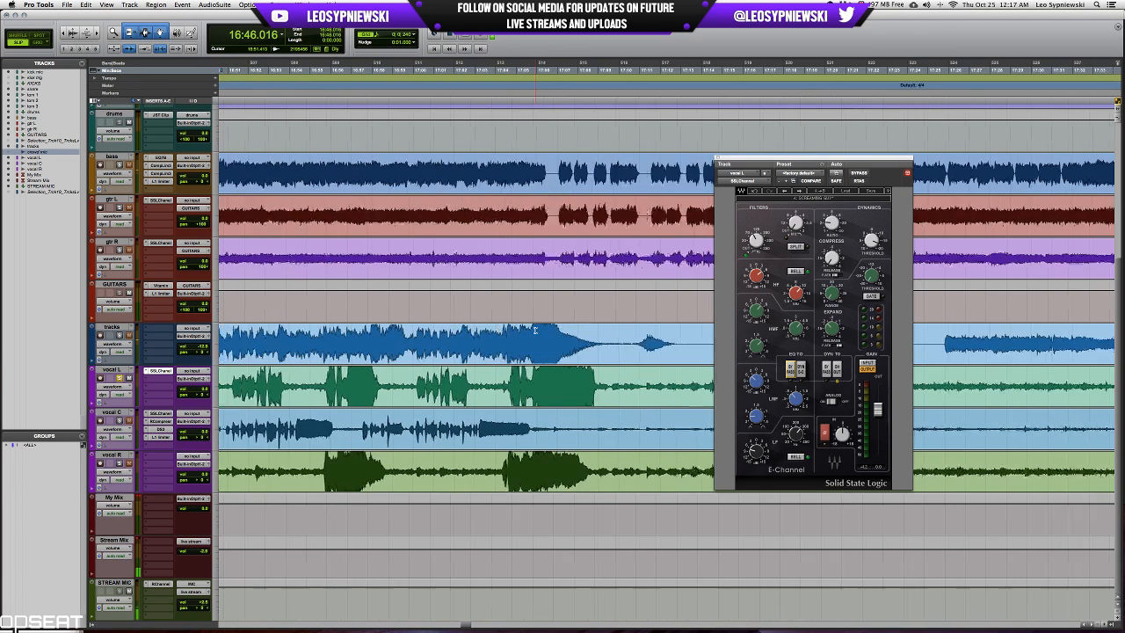
pyautogui.click(890, 190)
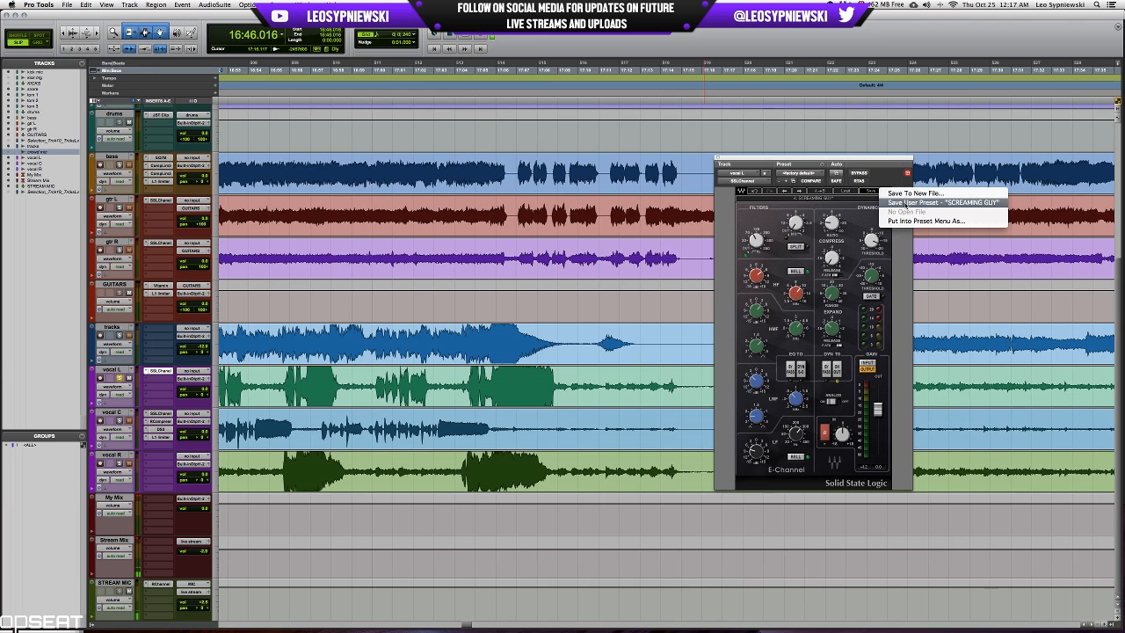
pyautogui.click(904, 203)
pyautogui.hscroll(-5, 386, 386)
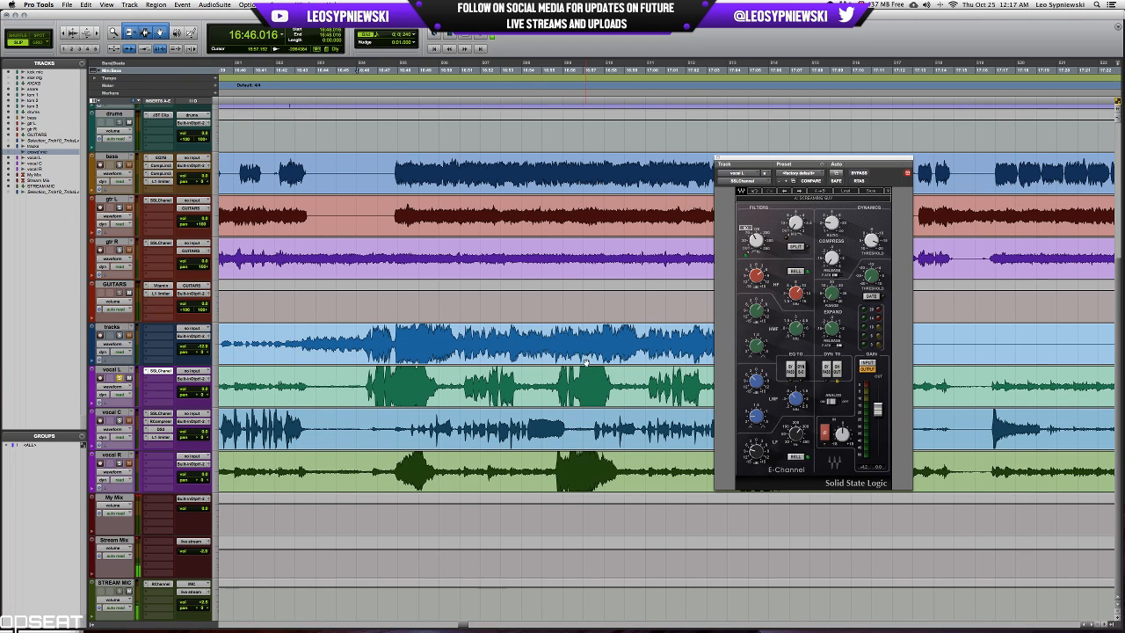
pyautogui.click(114, 370)
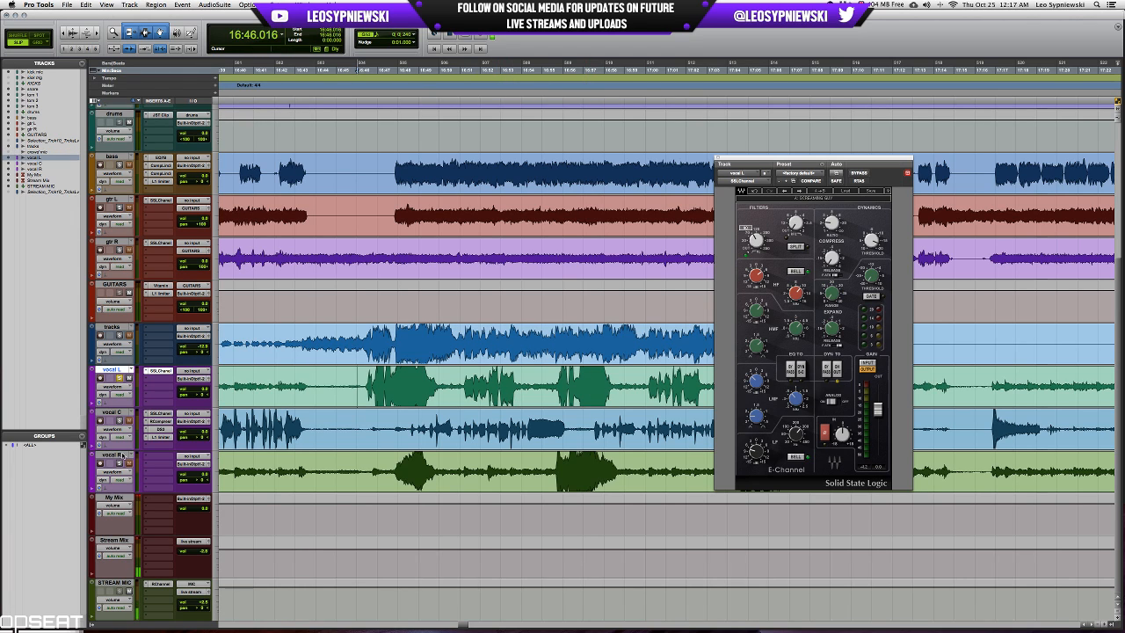
pyautogui.click(118, 455)
pyautogui.click(116, 370)
pyautogui.click(118, 456)
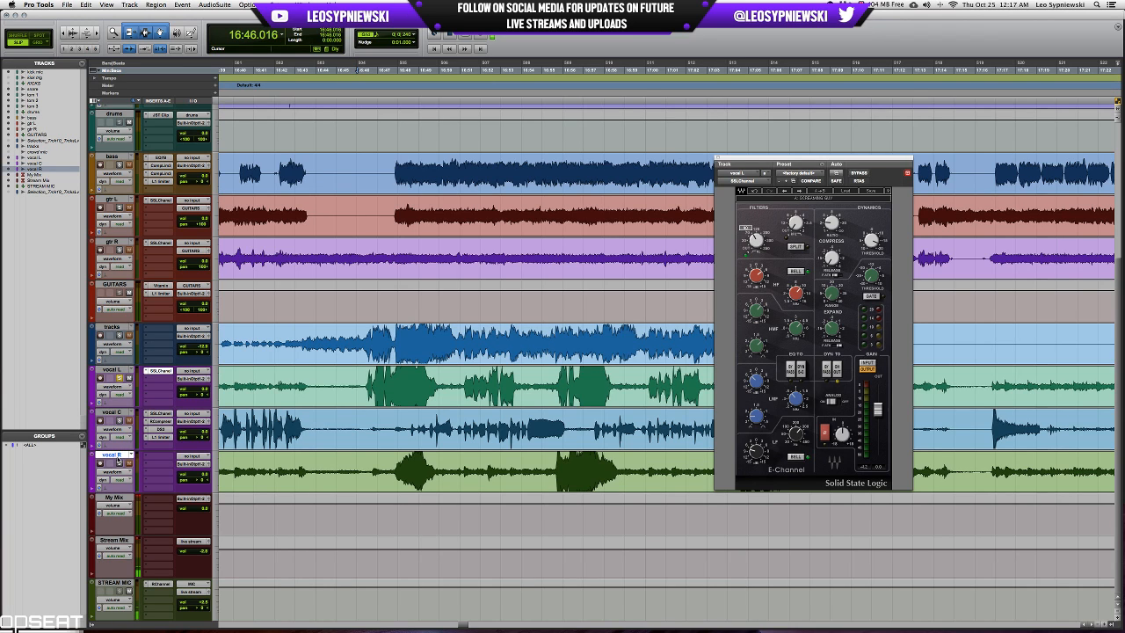
pyautogui.click(112, 411)
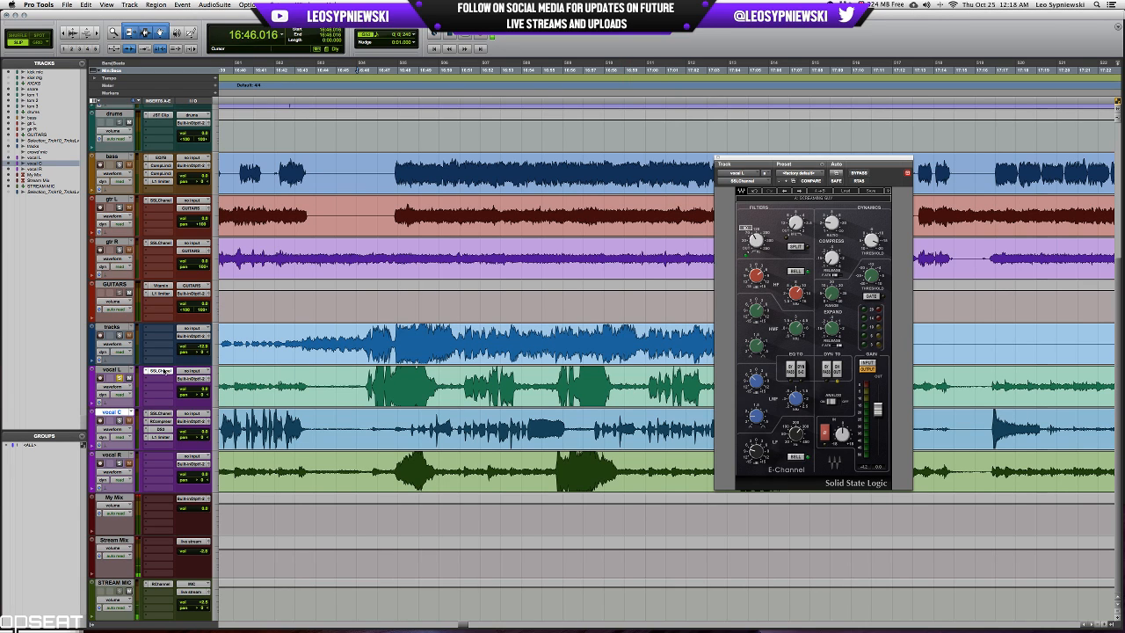
# Insert the Compressor/Limiter Dyn3 plug-in on vocal L after its SSLChannel.
pyautogui.click(164, 370)
pyautogui.moveTo(174, 414)
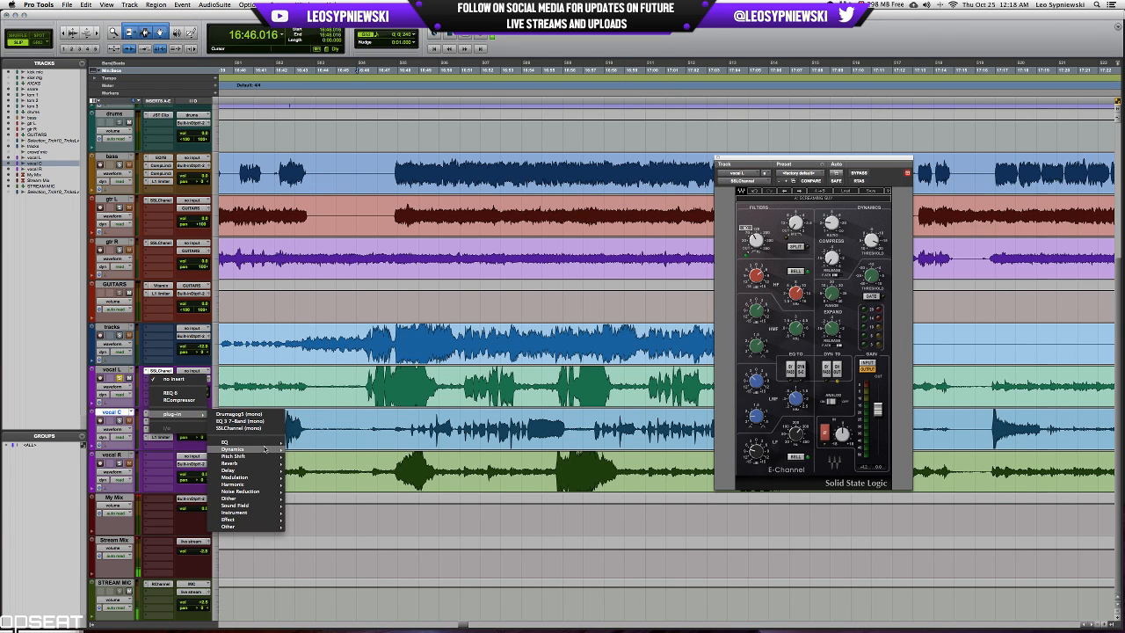
pyautogui.moveTo(265, 449)
pyautogui.click(348, 353)
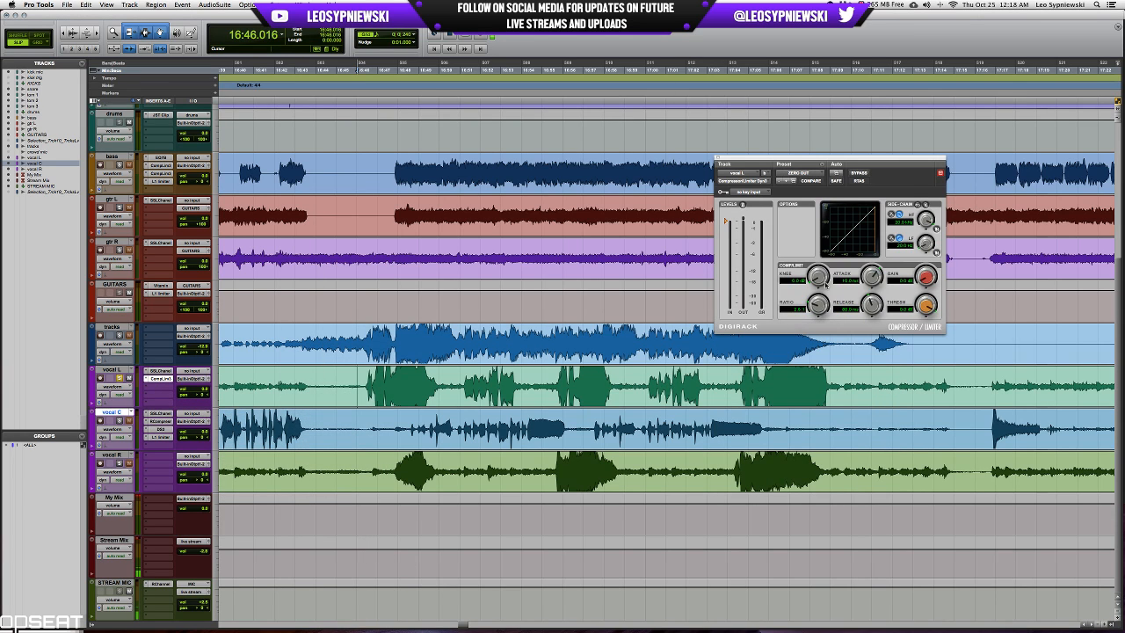
# While vocal L plays from 16:46.016, lower the compressor's threshold, shorten the release, and set the attack to about 560 µs and gain to 4.4 dB.
pyautogui.moveTo(871, 278); pyautogui.dragTo(870, 318)
pyautogui.click(358, 387)
pyautogui.press('space')
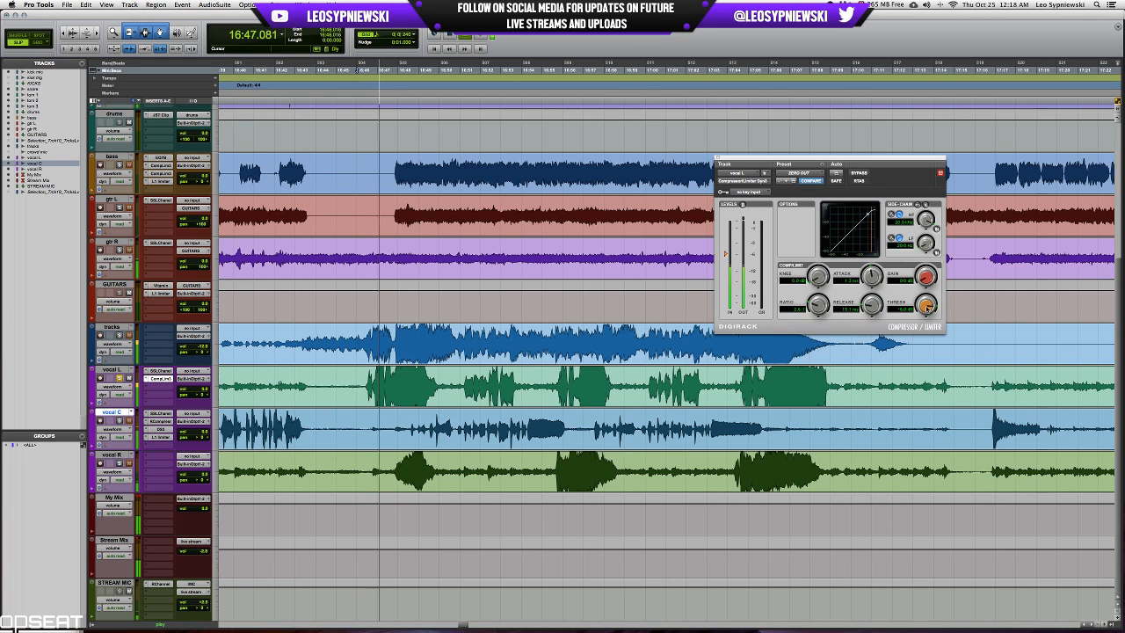
pyautogui.moveTo(926, 307); pyautogui.dragTo(927, 320)
pyautogui.moveTo(821, 278); pyautogui.dragTo(873, 306)
pyautogui.press('space')
pyautogui.press('space')
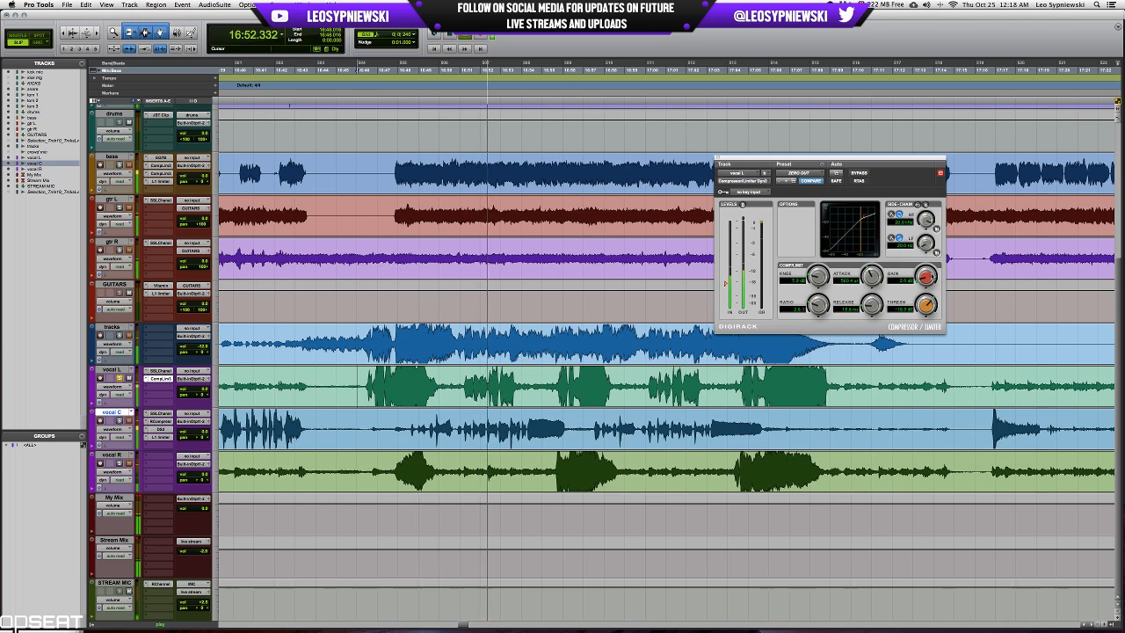
pyautogui.press('space')
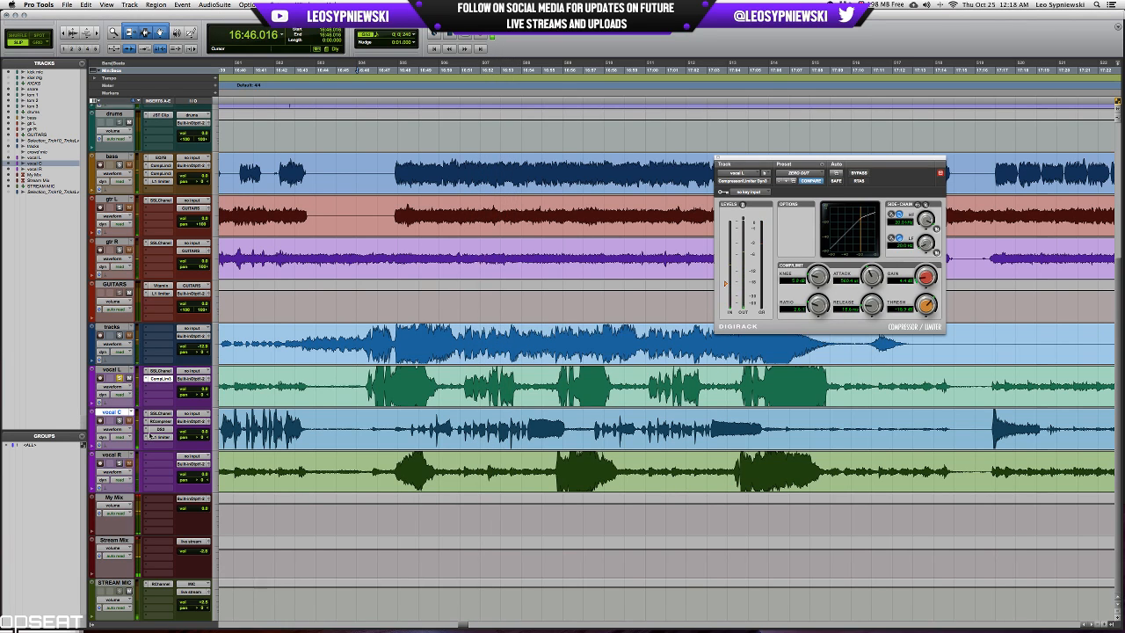
# Copy vocal C's de-esser insert to vocal L, duplicate vocal L's insert chain on vocal R, and save the session.
pyautogui.moveTo(150, 435); pyautogui.dragTo(137, 385)
pyautogui.moveTo(163, 456); pyautogui.dragTo(163, 457)
pyautogui.moveTo(162, 380); pyautogui.dragTo(159, 473)
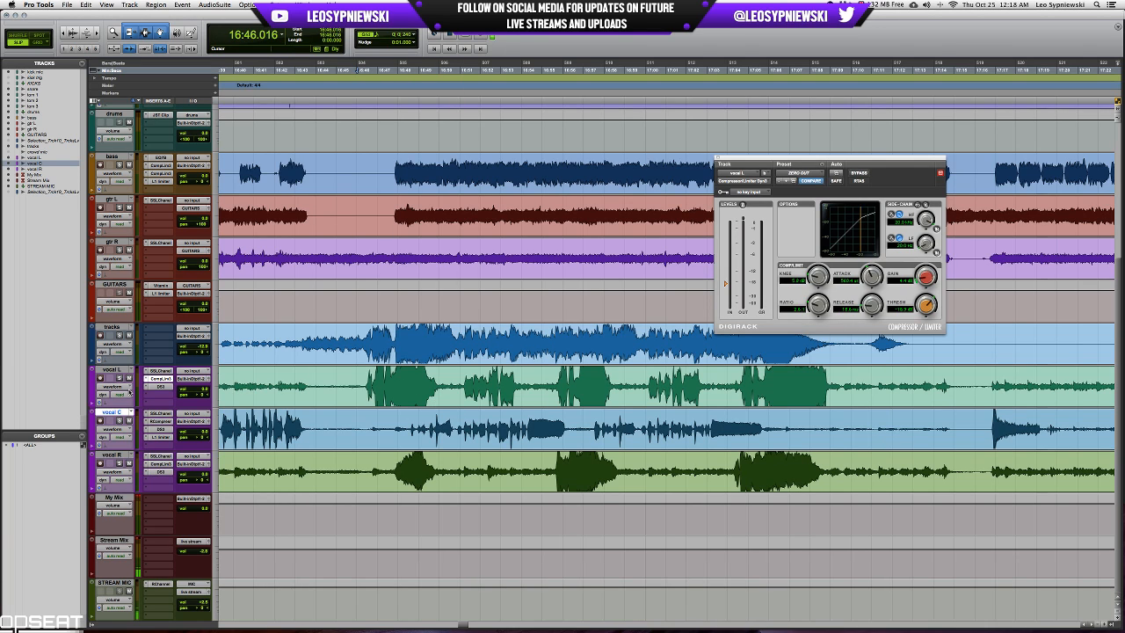
pyautogui.press('super+s')
# Play the full mix from 16:41.877 to check the processed vocals against the other tracks.
pyautogui.press('space')
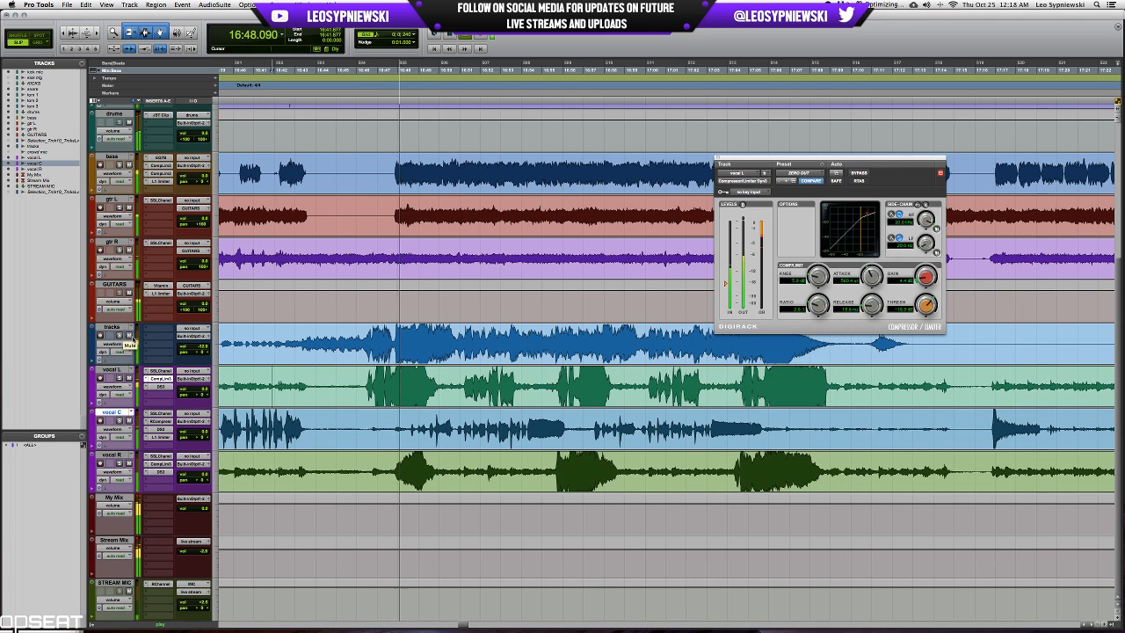
pyautogui.press('space')
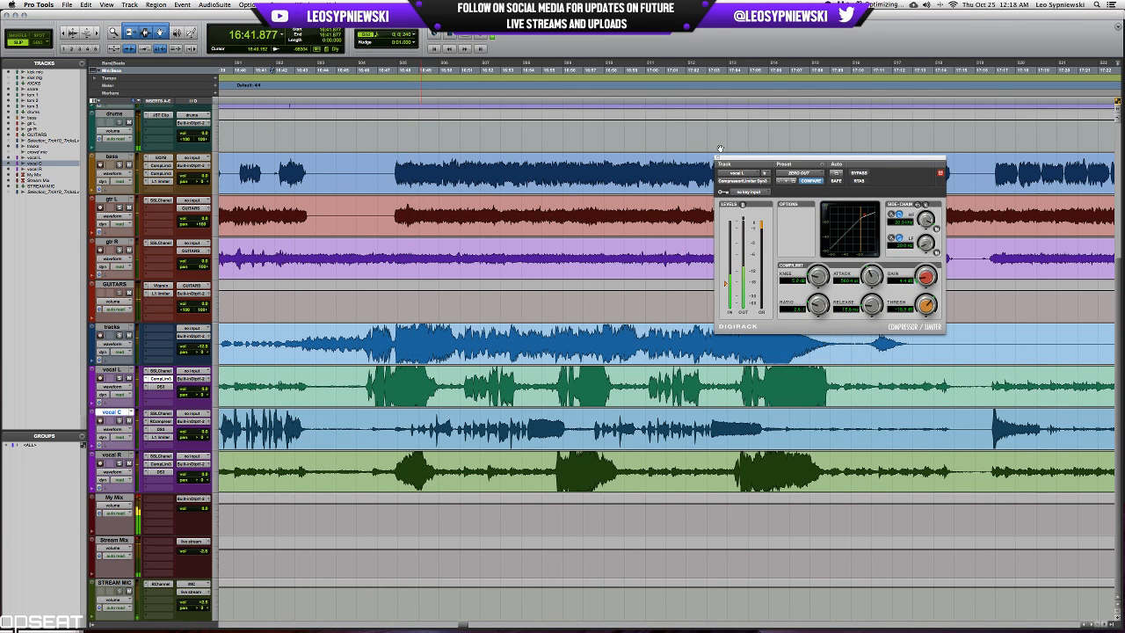
pyautogui.scroll(2, 743, 177)
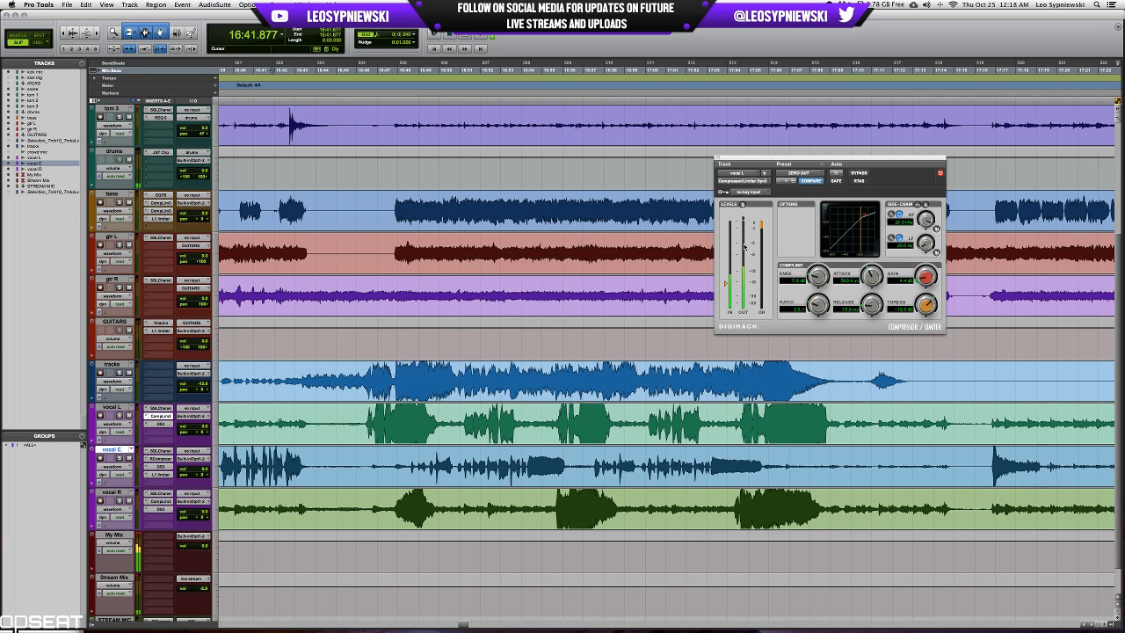
pyautogui.scroll(-2, 743, 246)
pyautogui.scroll(2, 578, 278)
# Switch to OBS to check the live stream, return to Pro Tools to save the session, and hide OBS.
pyautogui.press('super+equal')
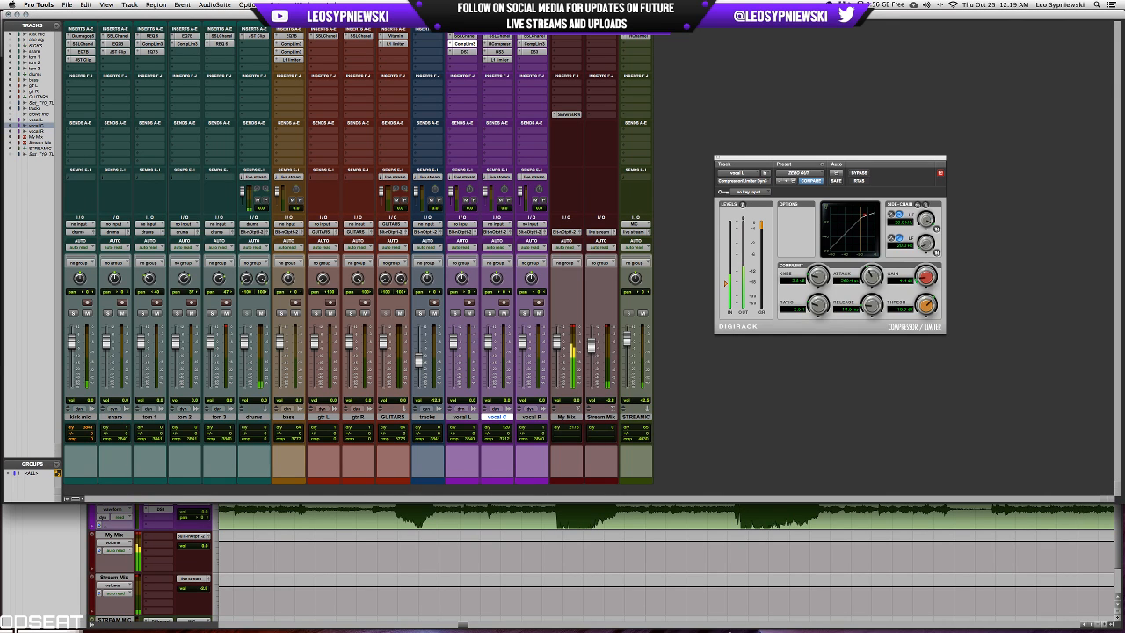
pyautogui.click(638, 613)
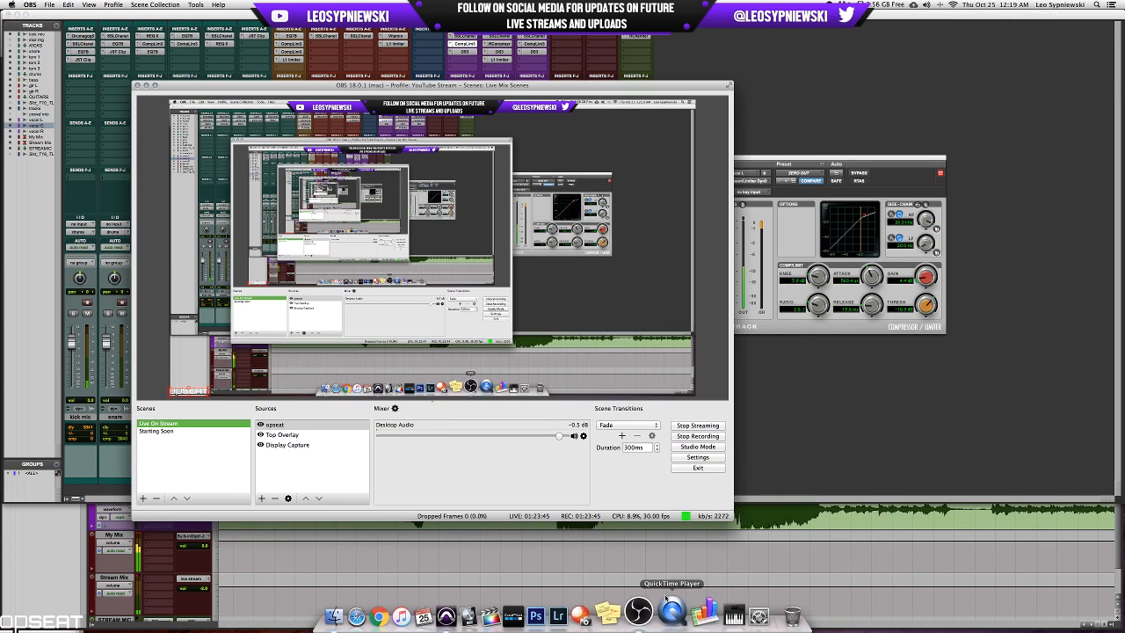
pyautogui.click(861, 389)
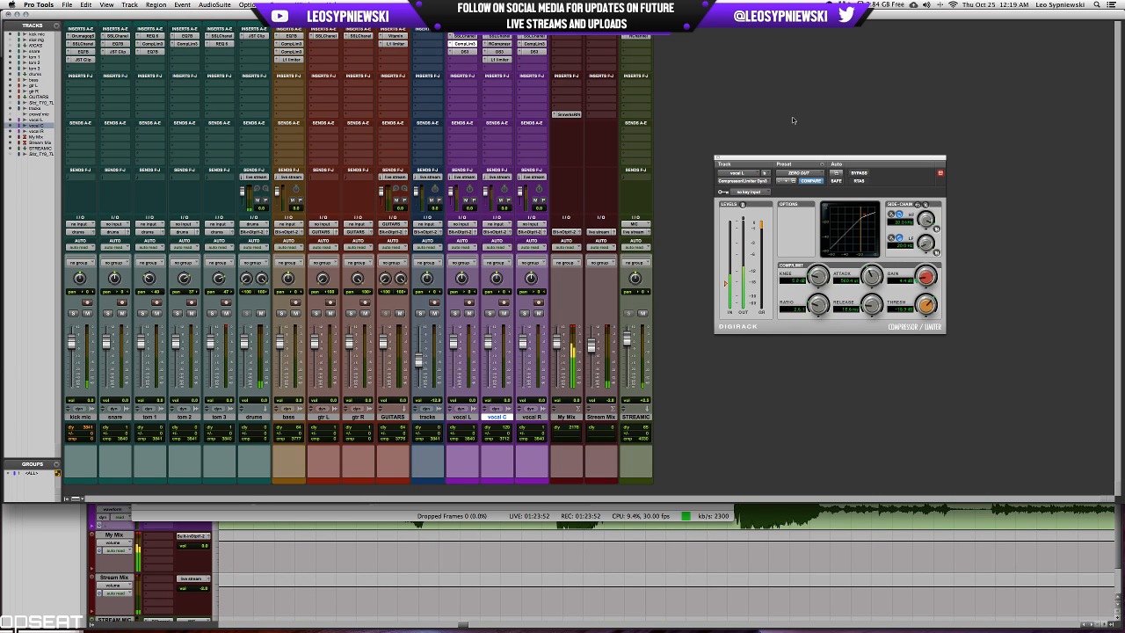
pyautogui.press('super+s')
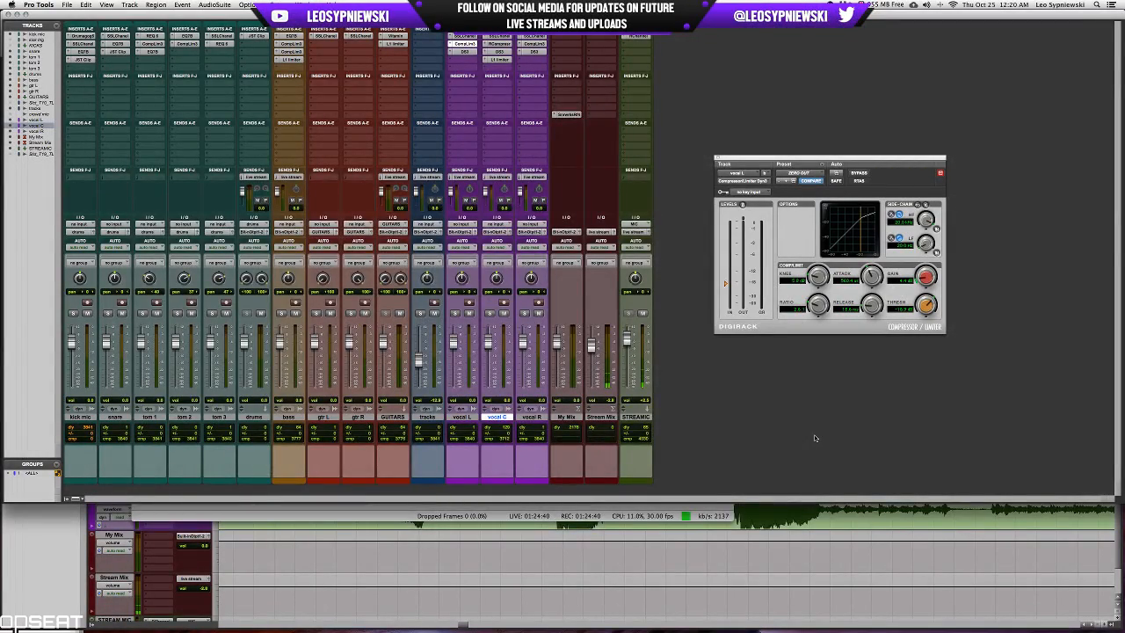
pyautogui.press('super+Tab')
pyautogui.press('super+h')
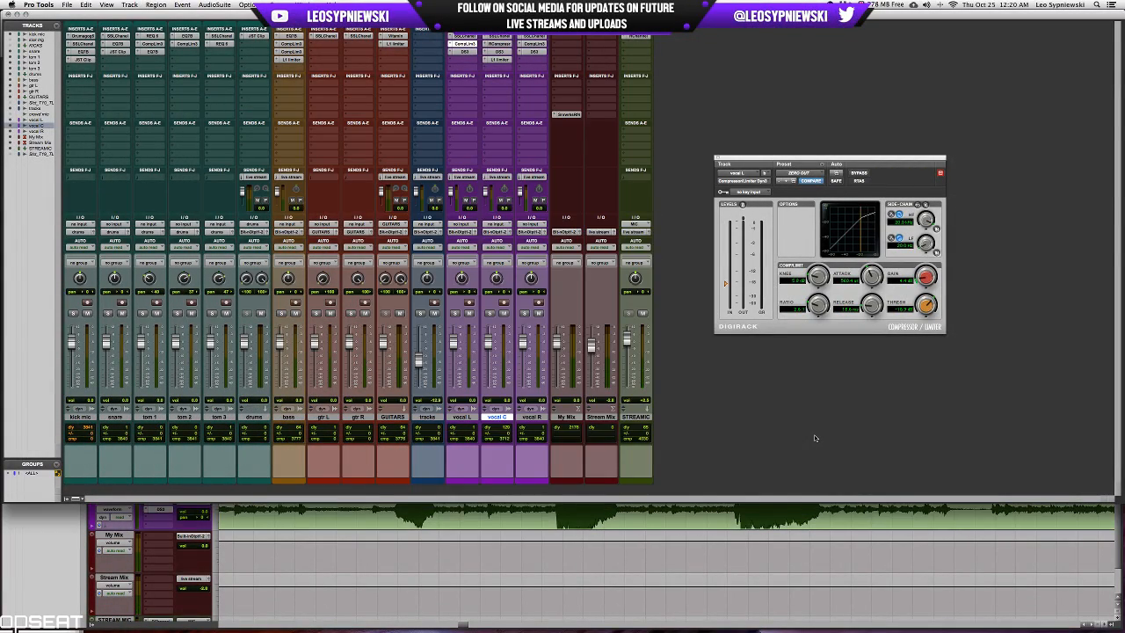
pyautogui.press('super+equal')
pyautogui.click(376, 200)
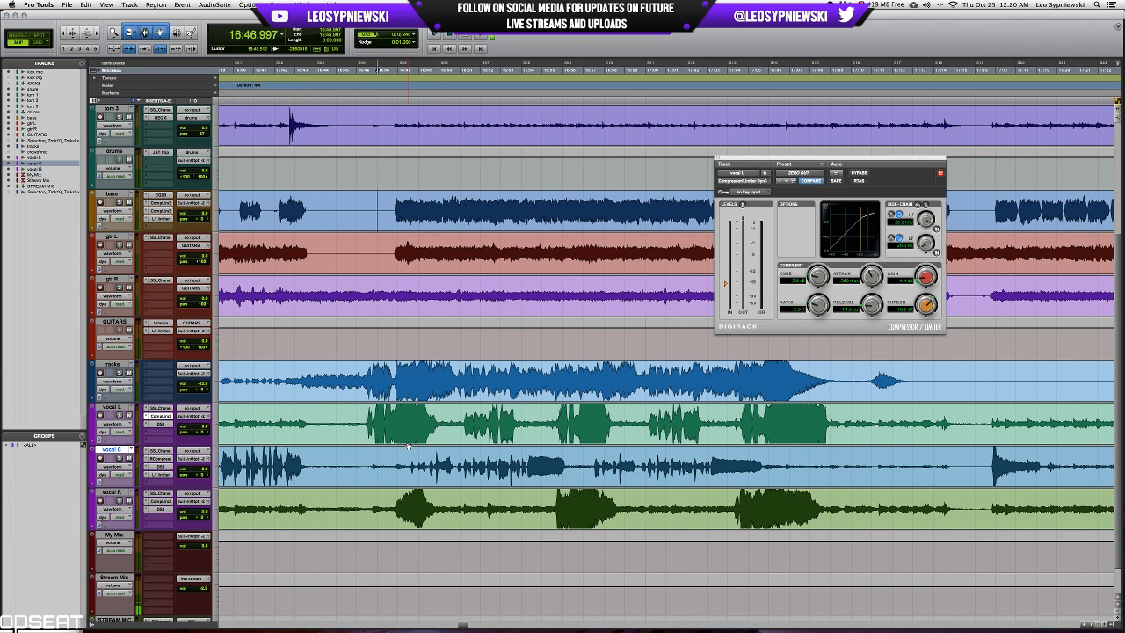
pyautogui.press('super+equal')
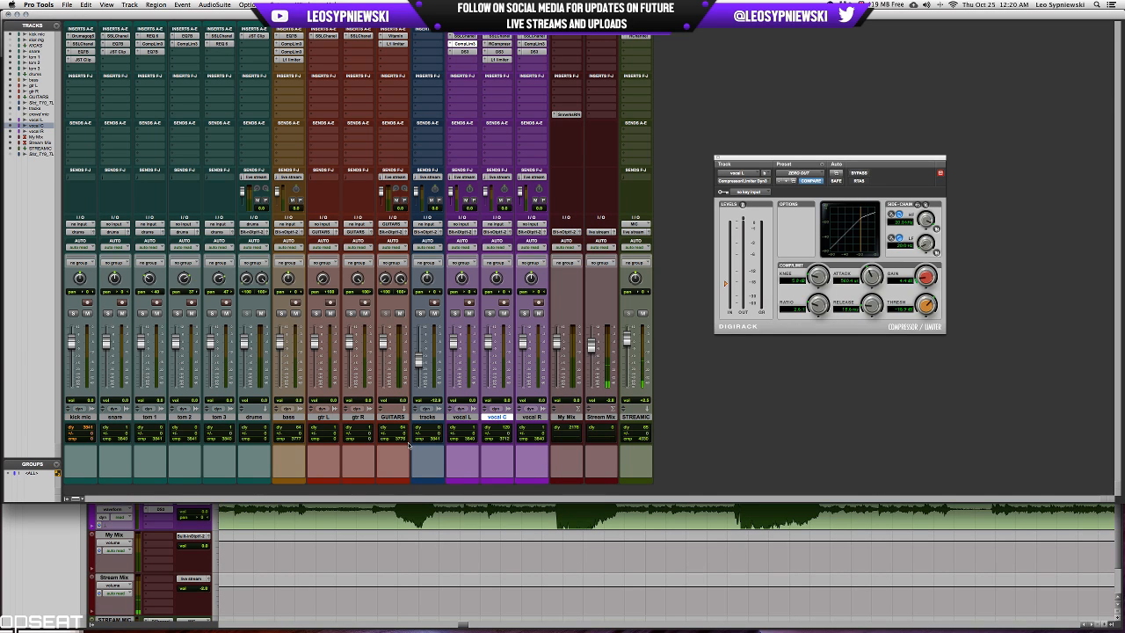
pyautogui.press('super+equal')
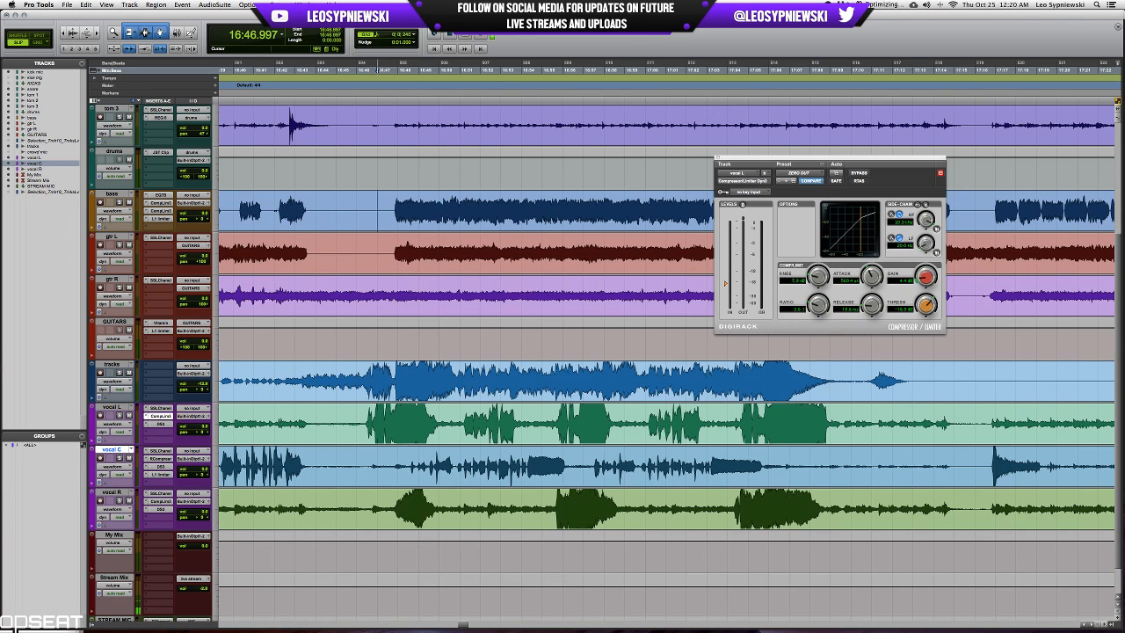
# Set the playback engine's H/W buffer size to 512 samples.
pyautogui.click(280, 4)
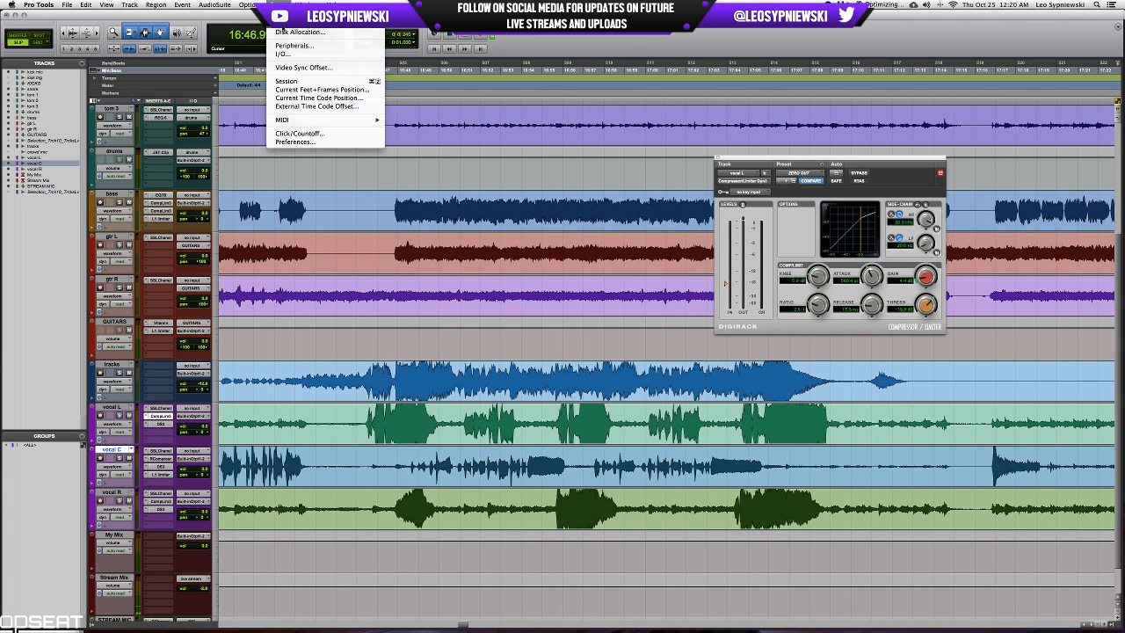
pyautogui.click(299, 23)
pyautogui.click(571, 169)
pyautogui.click(569, 176)
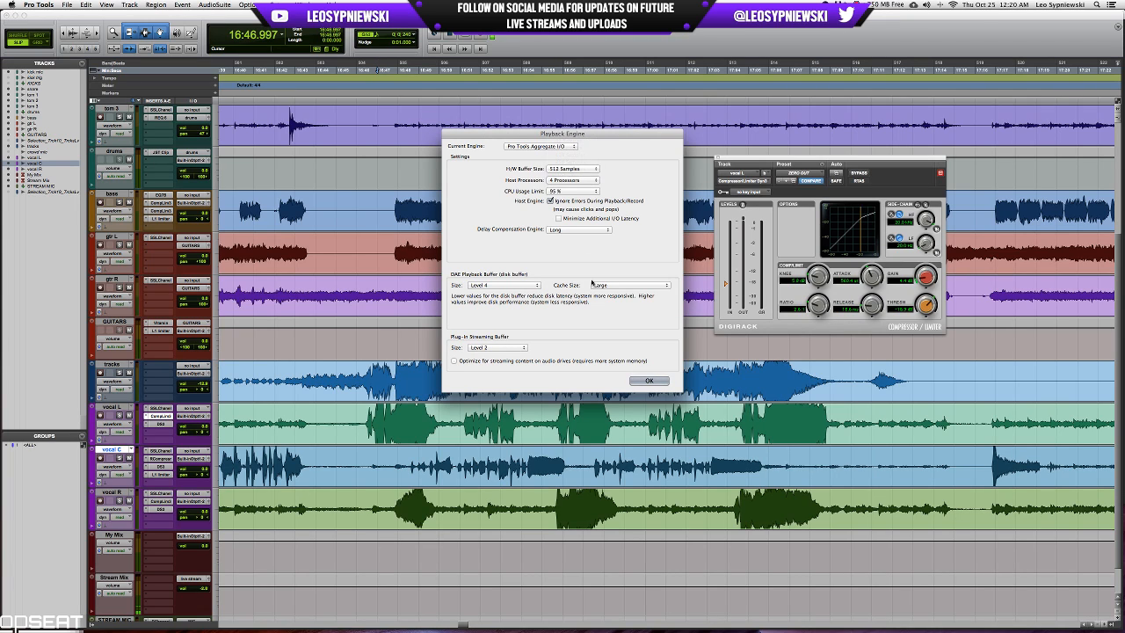
pyautogui.click(650, 381)
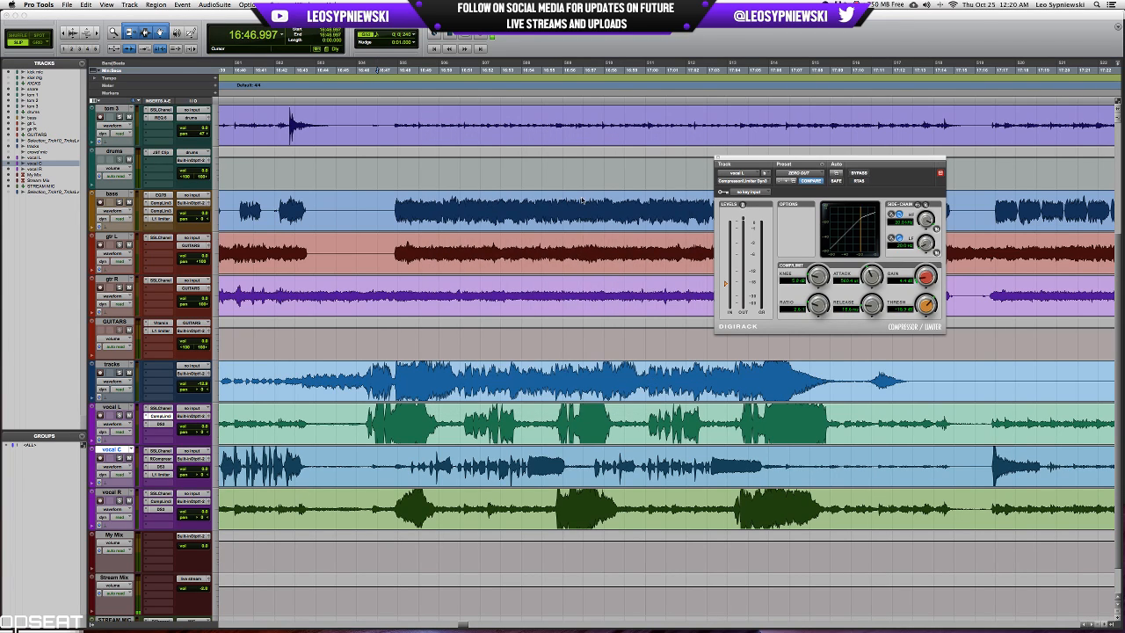
# Close vocal L's compressor window and examine the waveforms around 16:47.317 at several zoom levels.
pyautogui.click(379, 199)
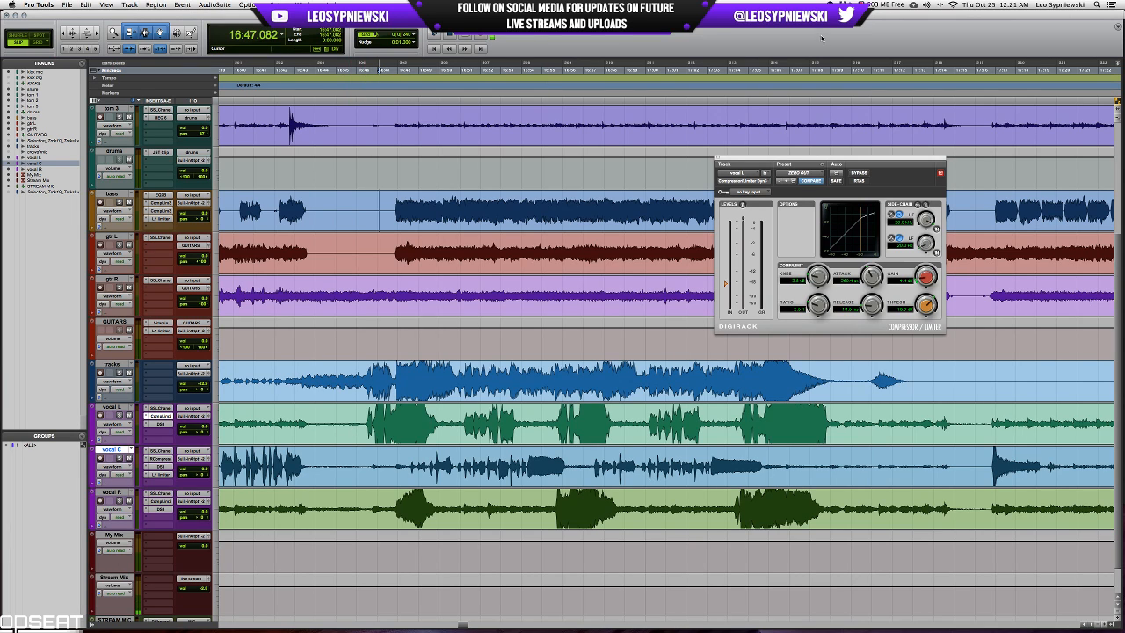
pyautogui.click(718, 159)
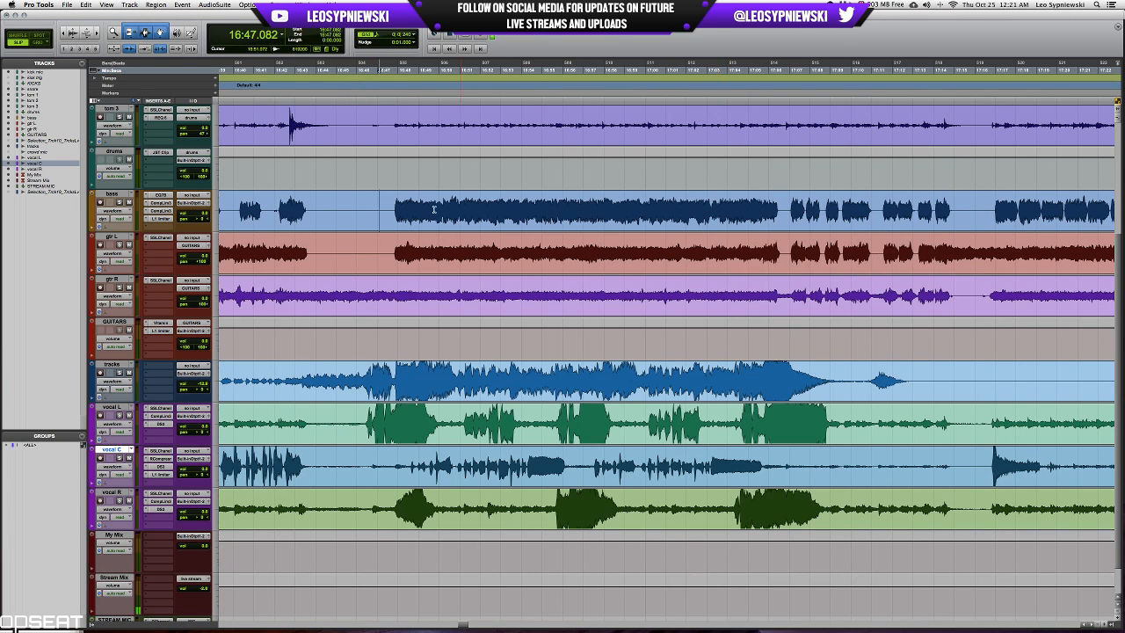
pyautogui.click(384, 206)
pyautogui.press('super+bracketright')
pyautogui.press('super+bracketright')
pyautogui.press('super+bracketright')
pyautogui.press('super+bracketleft')
pyautogui.press('super+bracketleft')
pyautogui.press('super+bracketleft')
pyautogui.press('super+bracketleft')
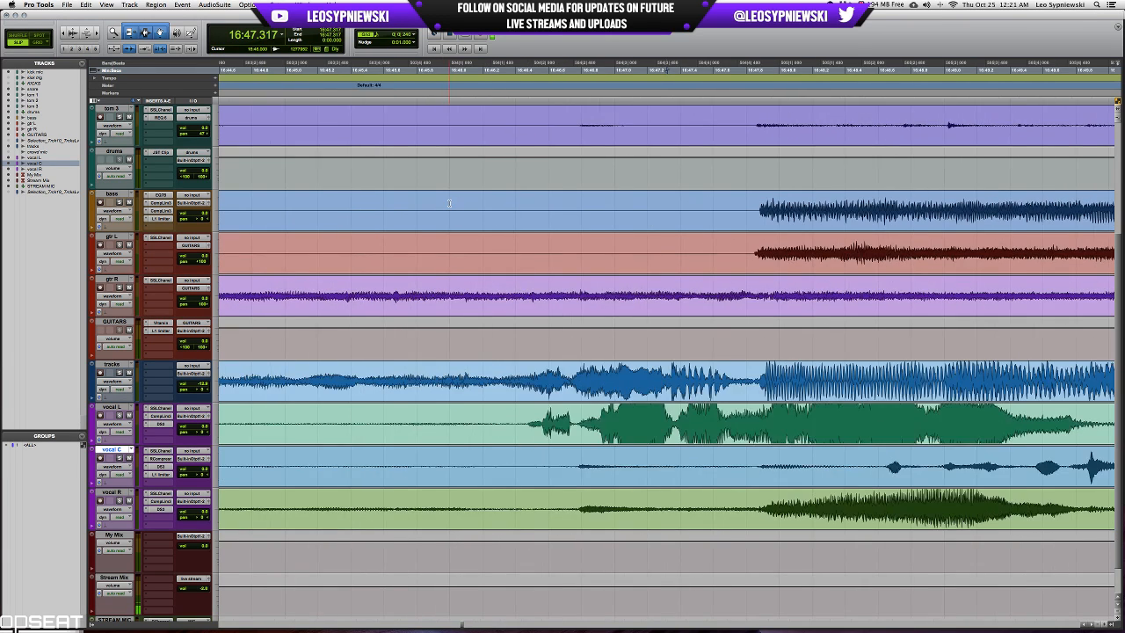
pyautogui.press('super+bracketleft')
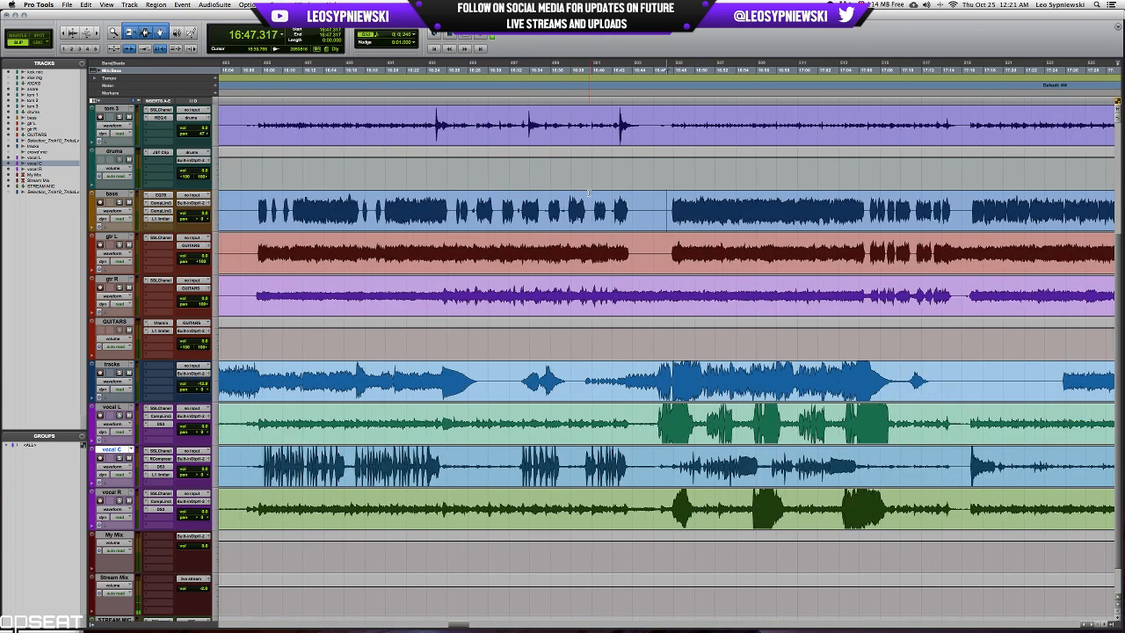
pyautogui.hscroll(-3, 682, 215)
pyautogui.hscroll(6, 682, 215)
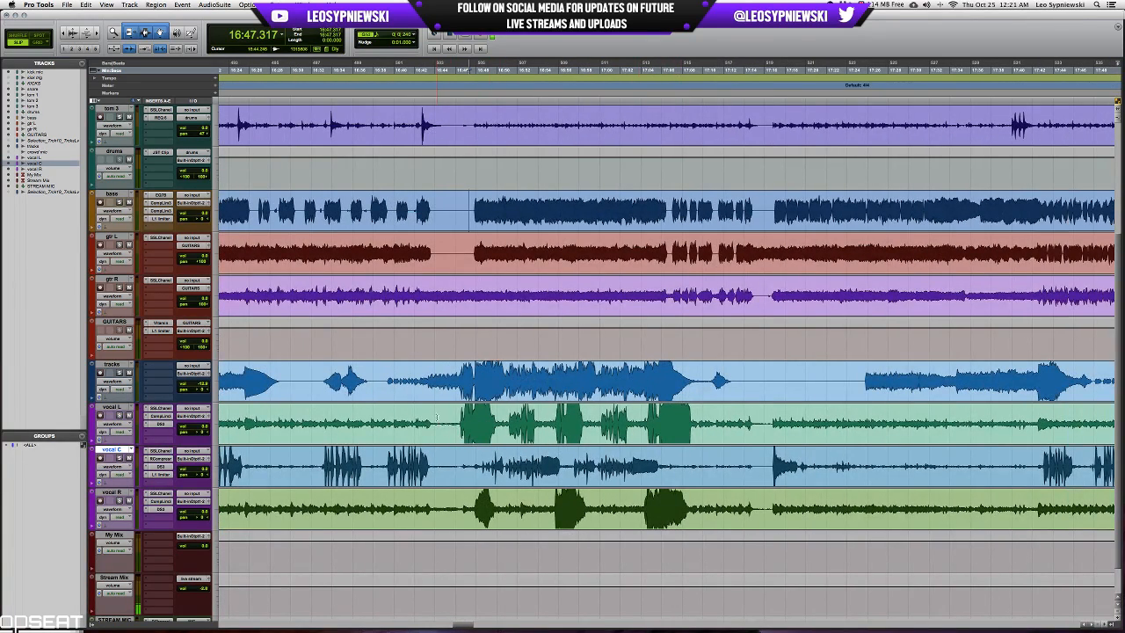
# Play the full mix from 16:46.165 past 17:09 to check how drums, guitars and vocals sit together.
pyautogui.click(438, 423)
pyautogui.press('space')
pyautogui.press('space')
pyautogui.press('t')
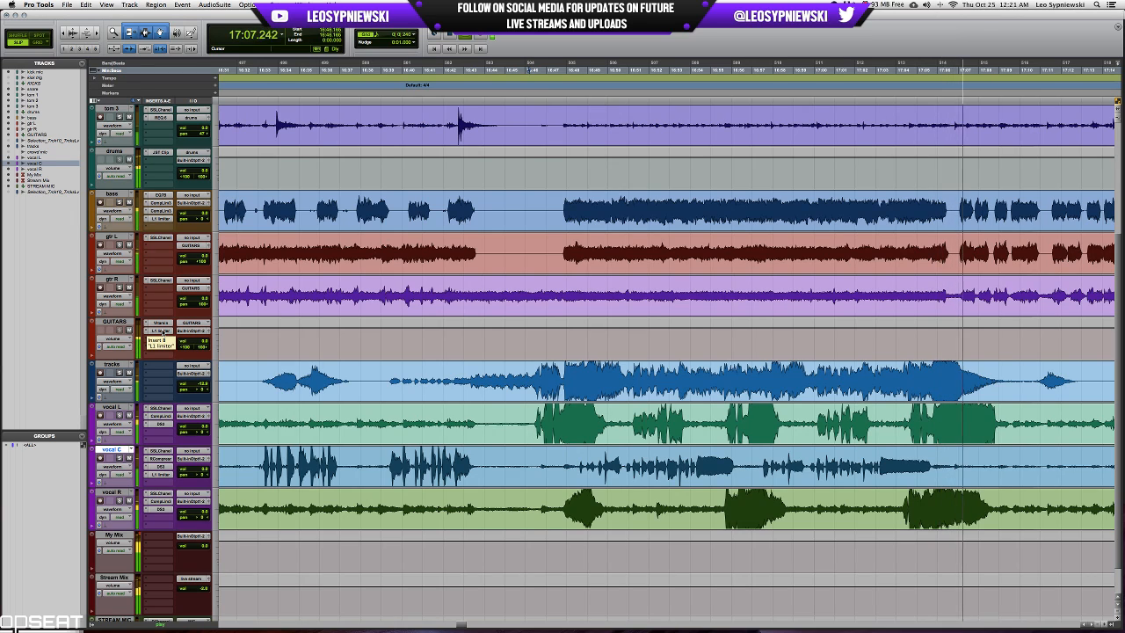
pyautogui.scroll(4, 325, 373)
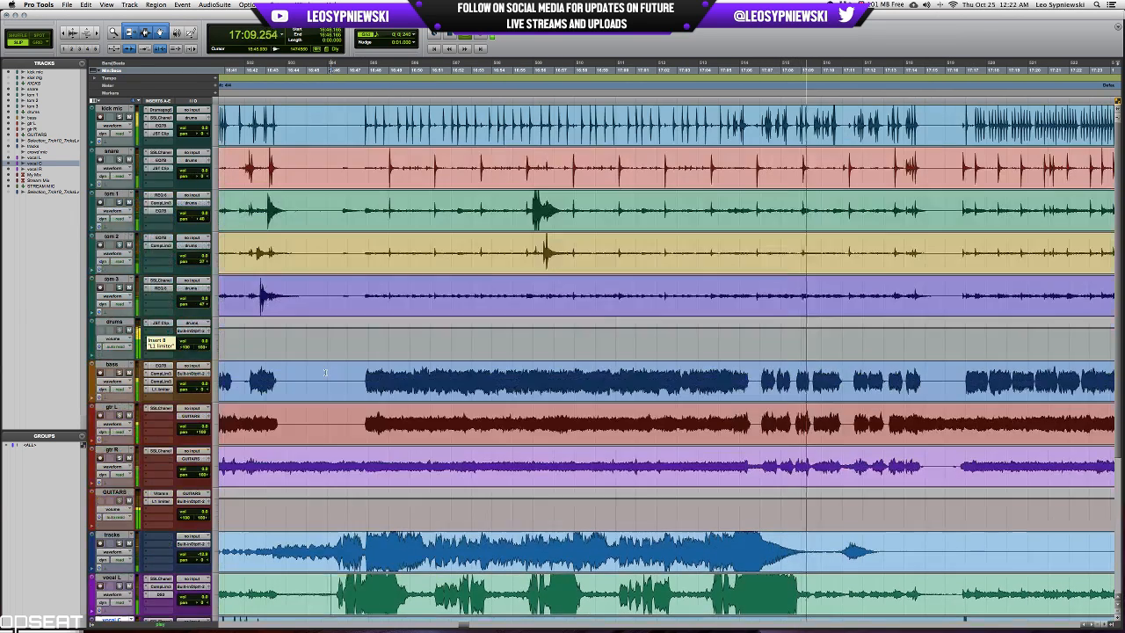
pyautogui.press('space')
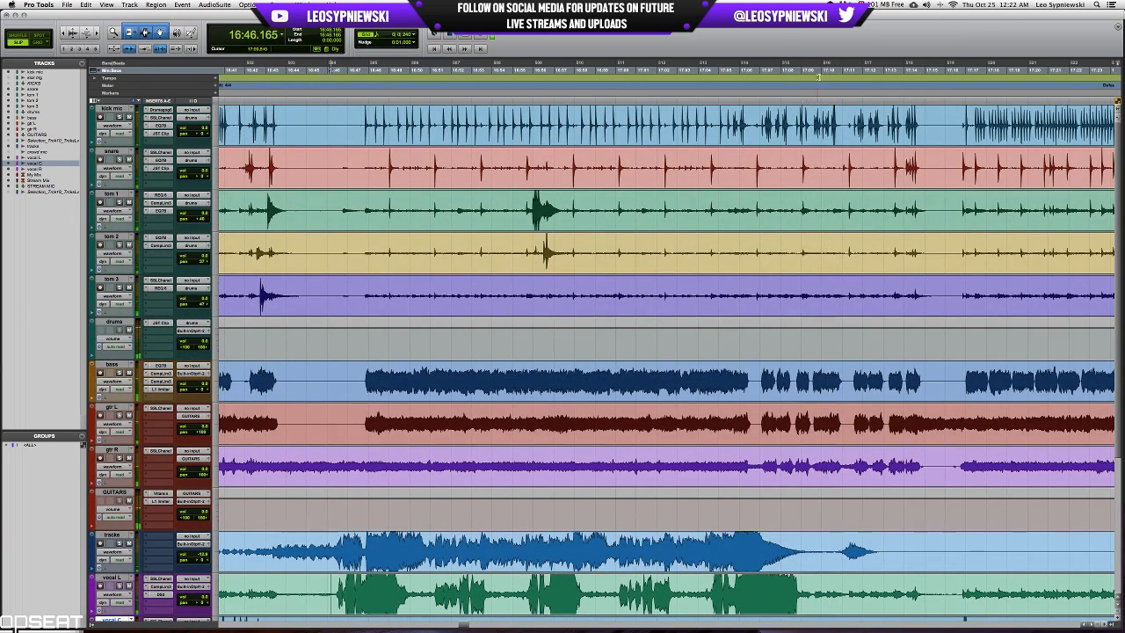
# Open the kick mic's Drumagog, play from 17:06.994 to check its triggering on the fast kick pattern, and close the plug-in.
pyautogui.click(766, 115)
pyautogui.press('t')
pyautogui.press('t')
pyautogui.press('t')
pyautogui.click(622, 116)
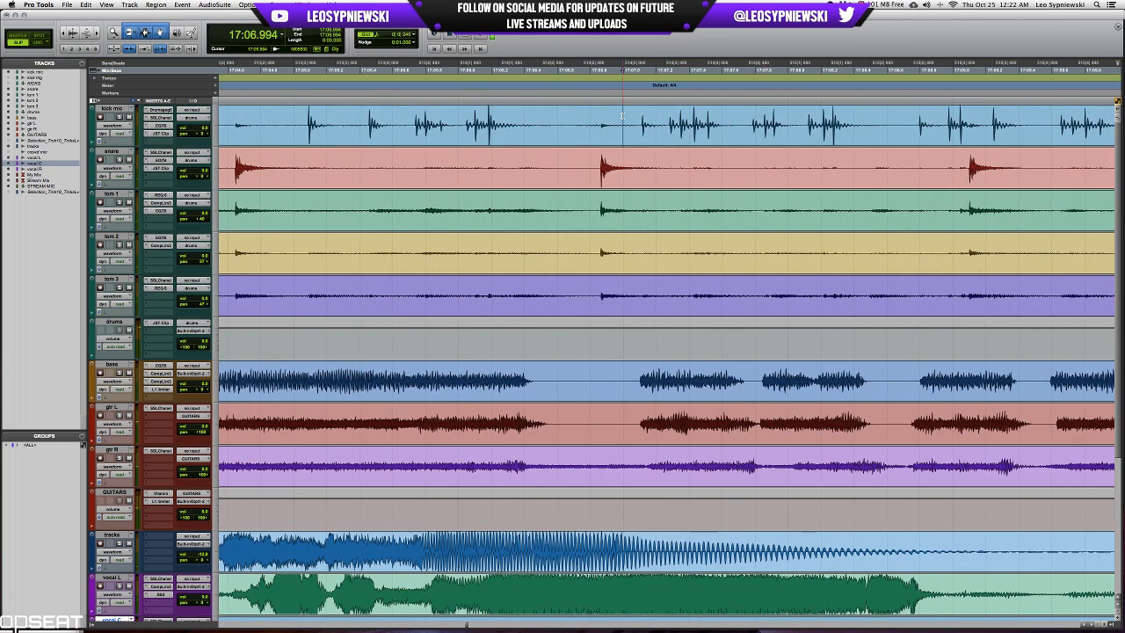
pyautogui.click(160, 110)
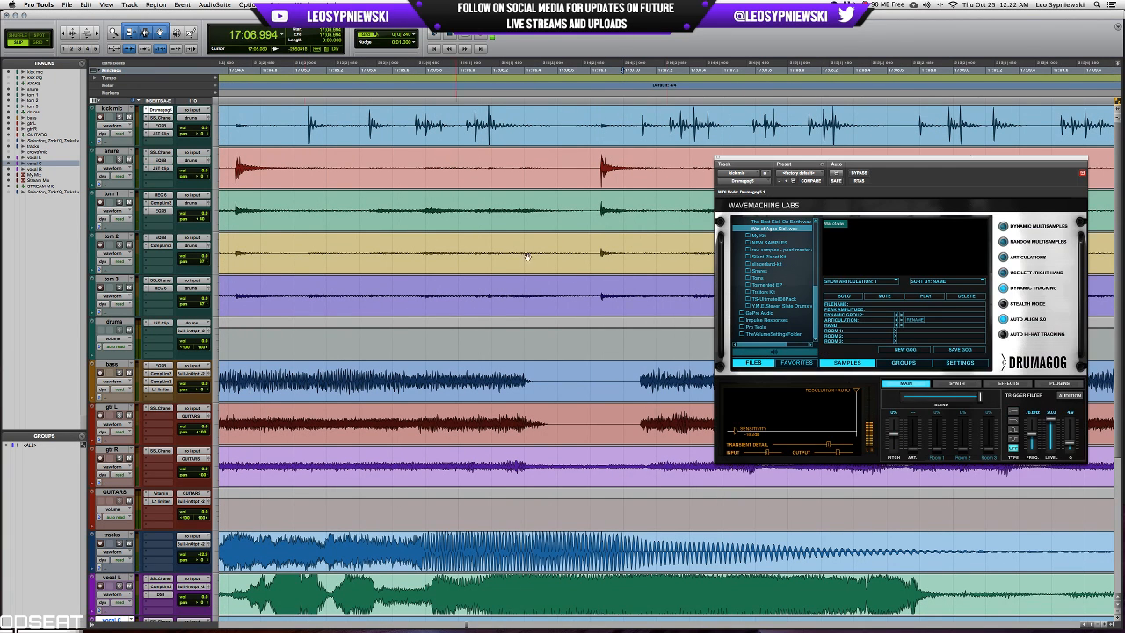
pyautogui.press('space')
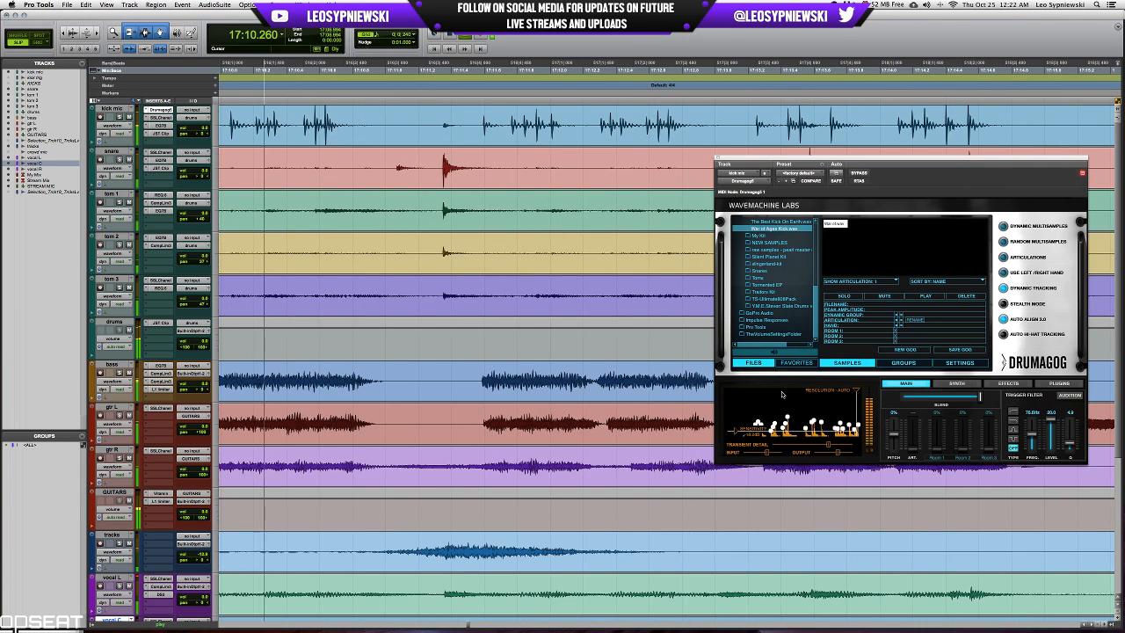
pyautogui.press('space')
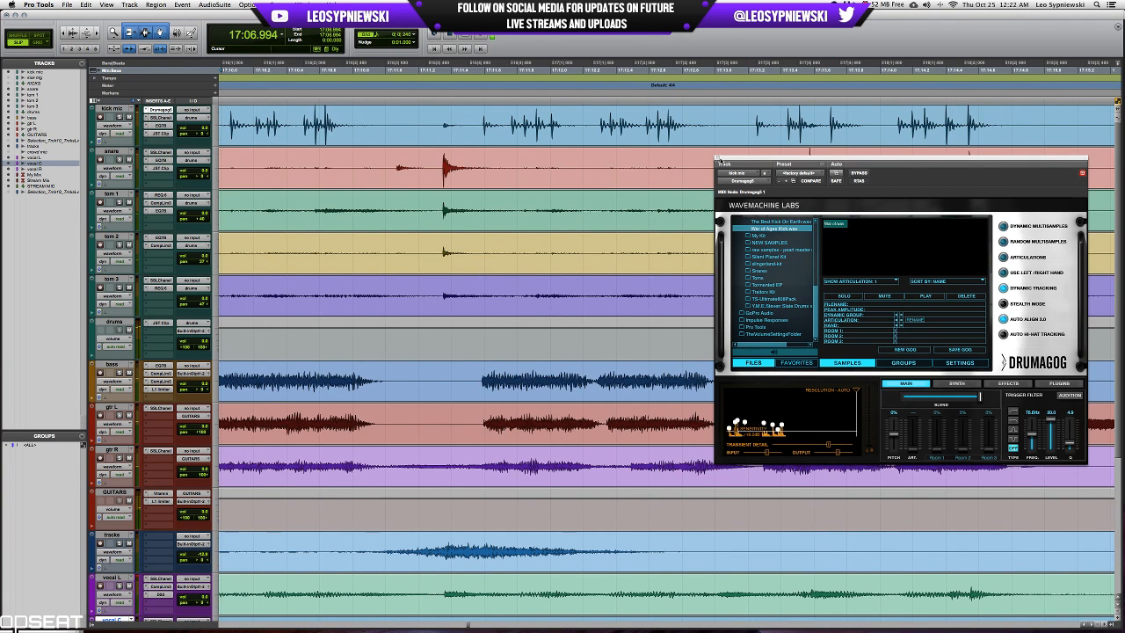
pyautogui.click(718, 160)
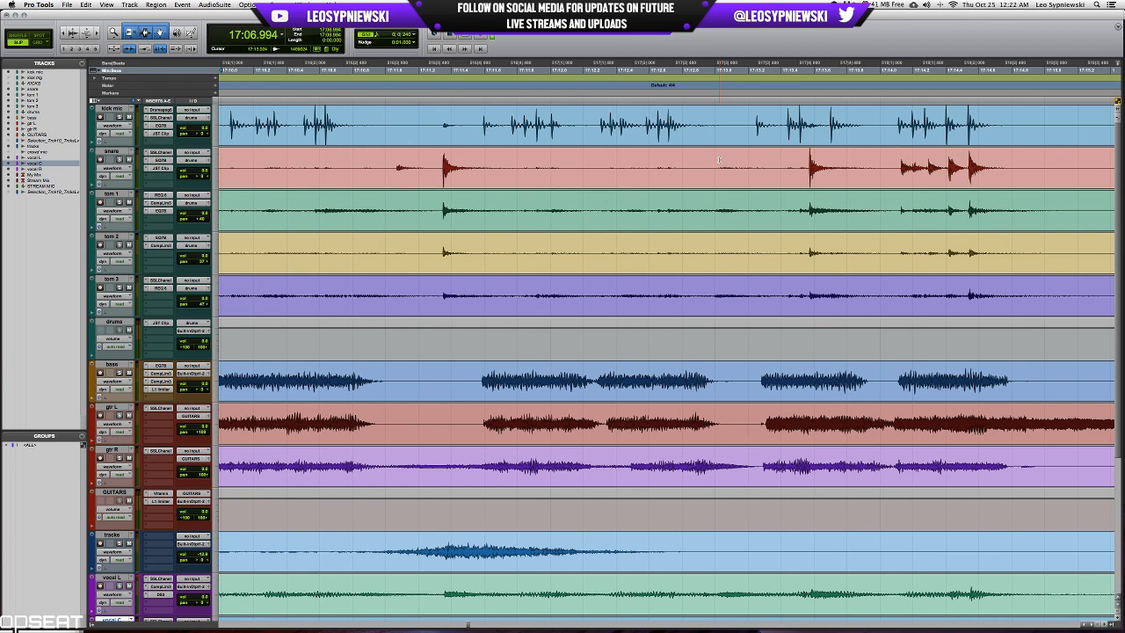
# Open the stream mic's Renaissance Channel and adjust its compressor threshold and output gain slightly.
pyautogui.press('super+equal')
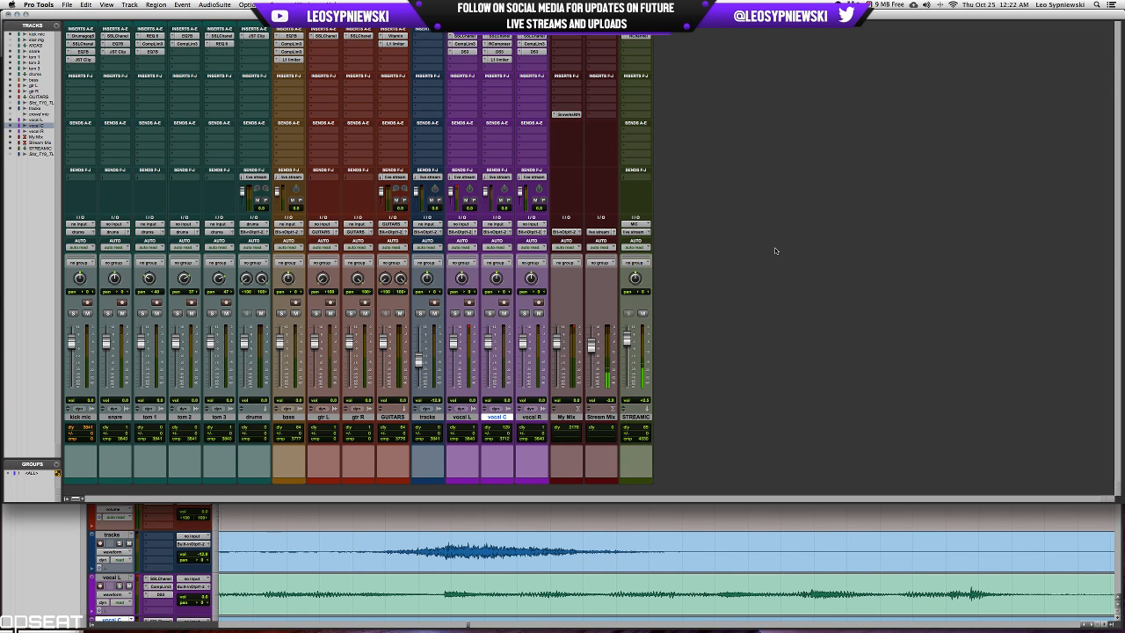
pyautogui.click(645, 39)
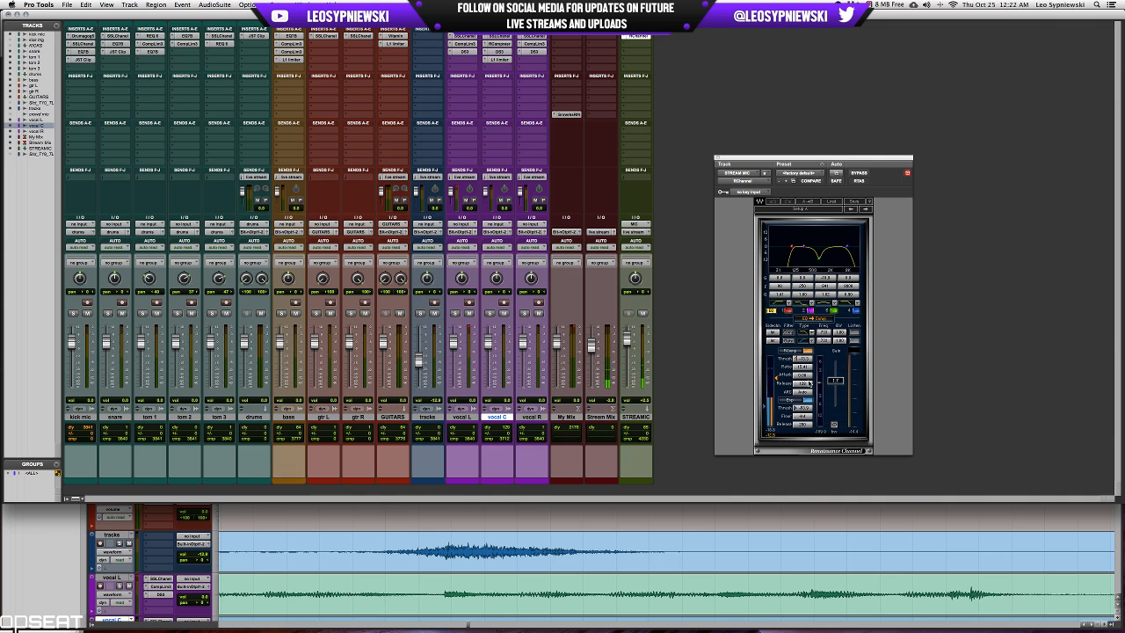
pyautogui.moveTo(777, 379); pyautogui.dragTo(776, 376)
pyautogui.moveTo(835, 383); pyautogui.dragTo(841, 380)
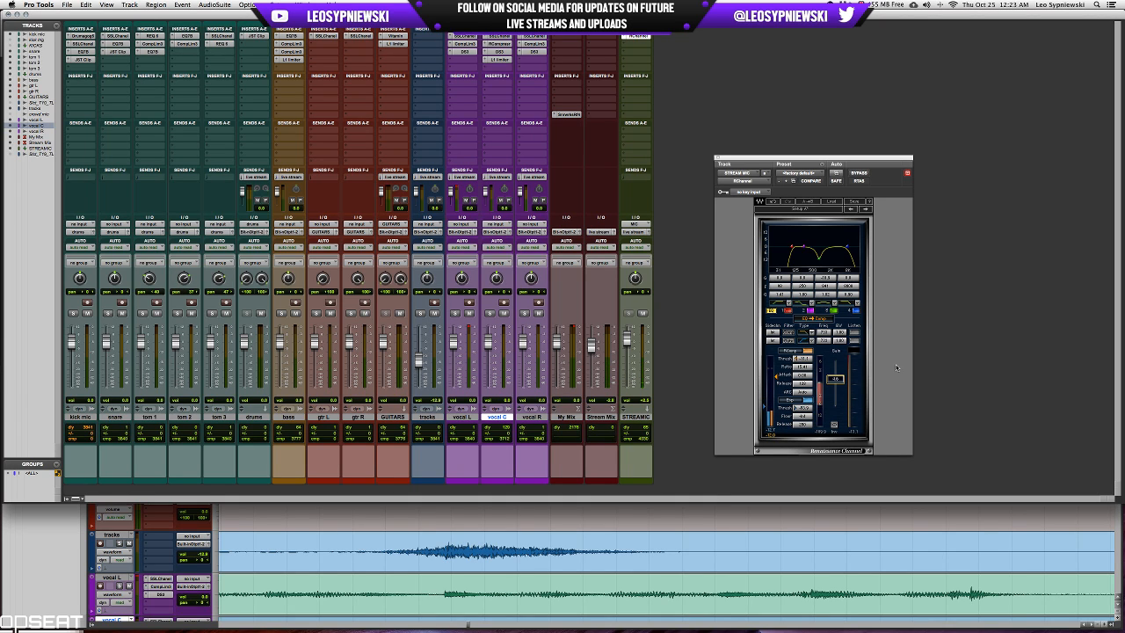
# Play the full mix from 17:11.109 past 17:21 with a wider stretch of the timeline in view.
pyautogui.press('super+equal')
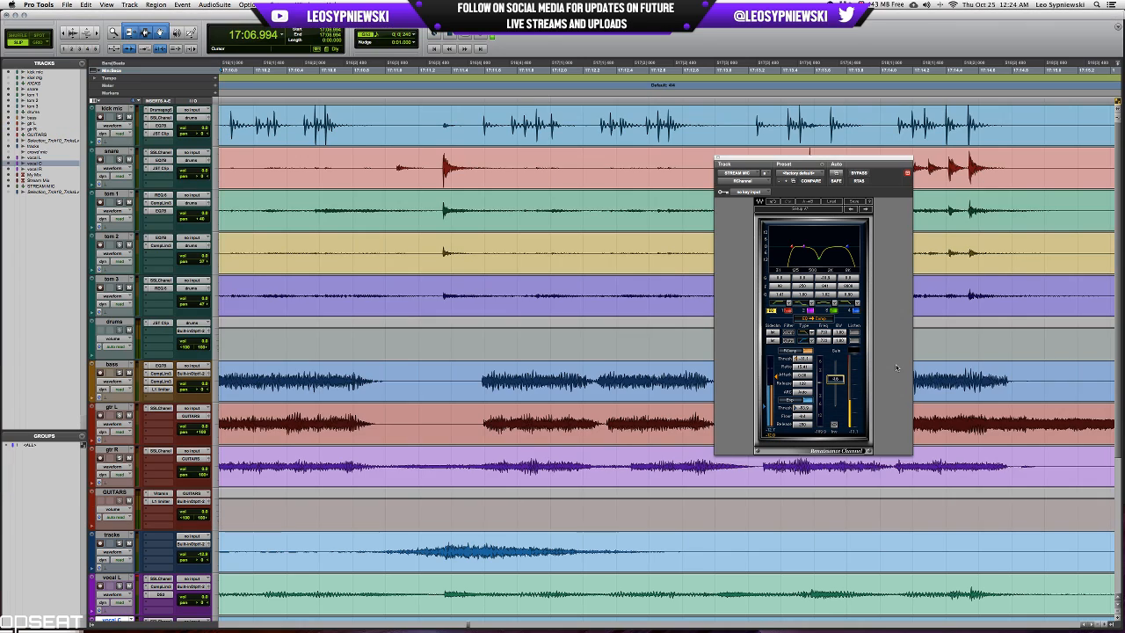
pyautogui.click(403, 151)
pyautogui.press('space')
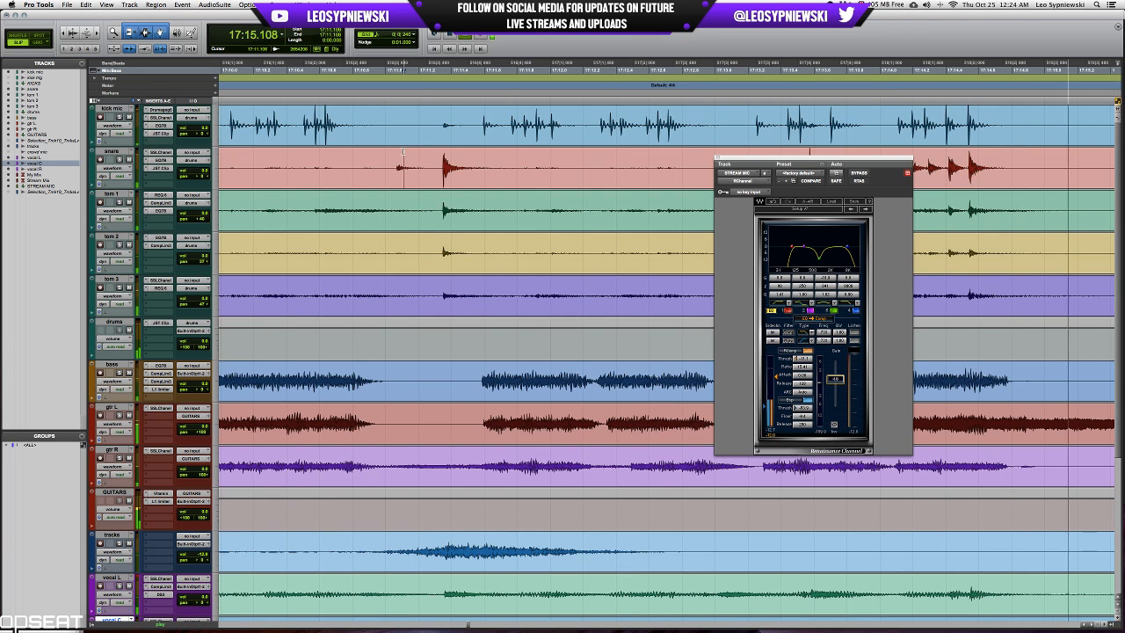
pyautogui.press('r')
pyautogui.press('r')
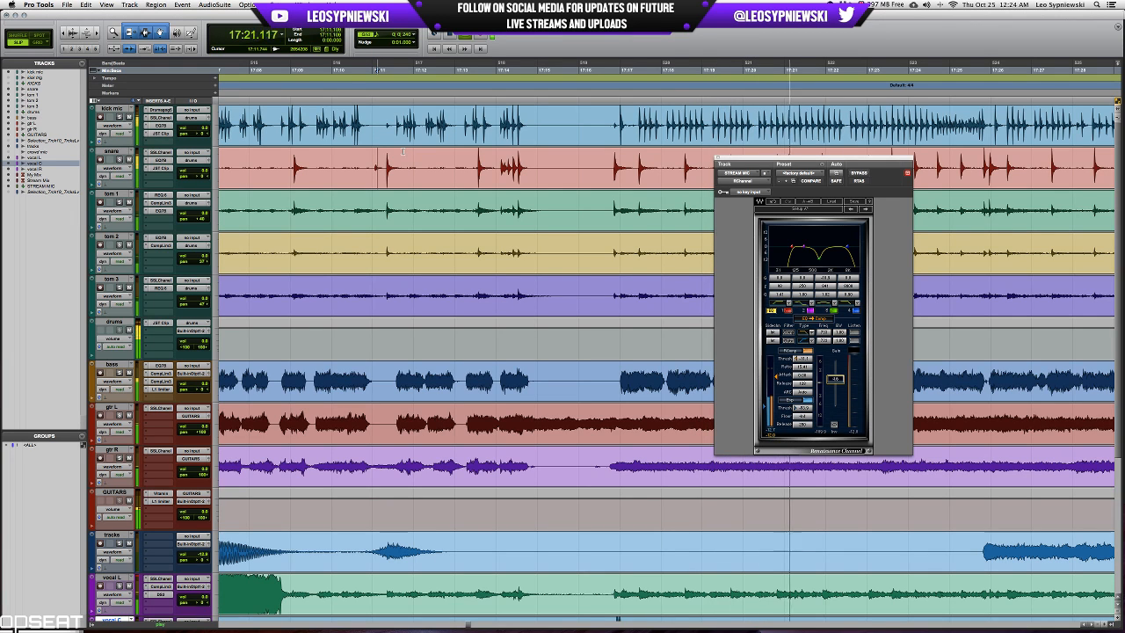
# Close the stream mic's Renaissance Channel, reopen it to check its EQ and compressor settings, and close it again.
pyautogui.press('super+equal')
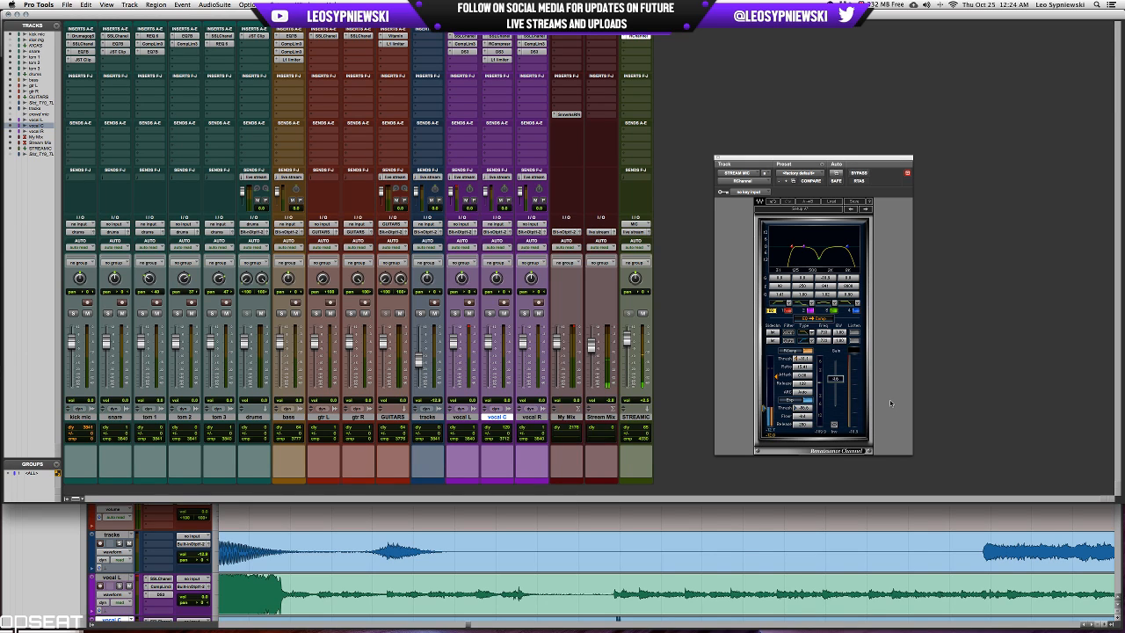
pyautogui.click(718, 159)
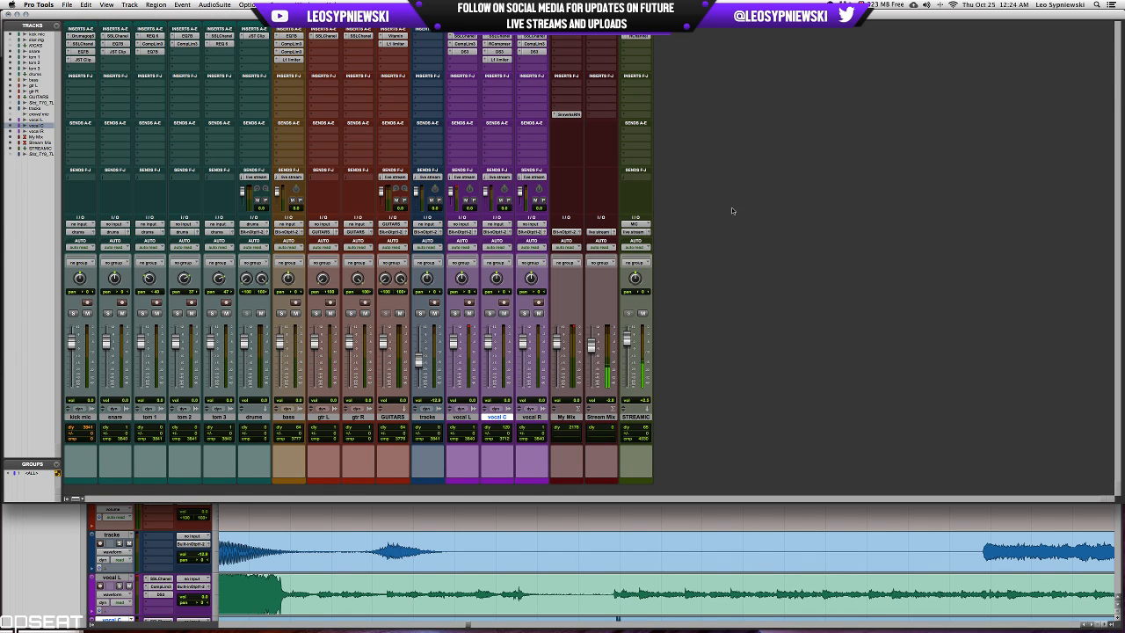
pyautogui.click(640, 37)
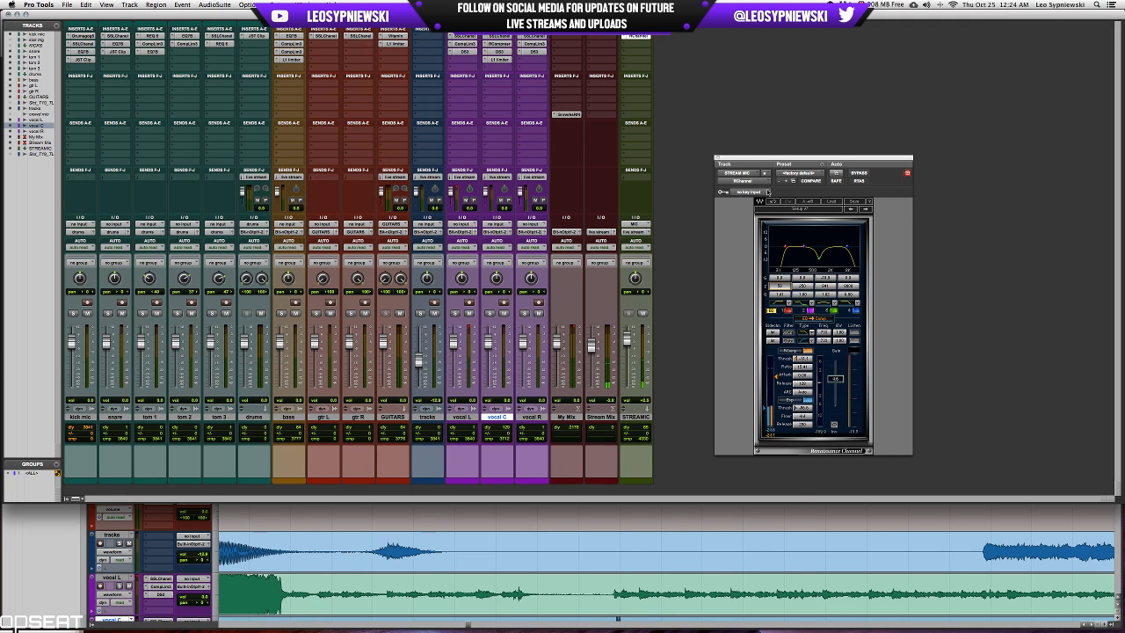
pyautogui.click(717, 160)
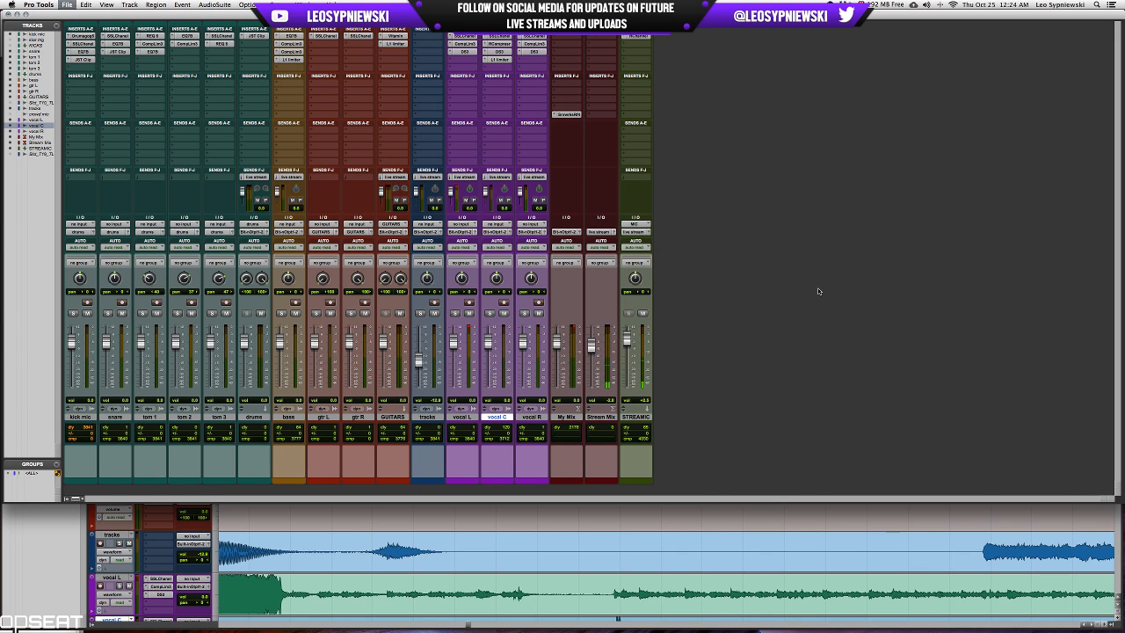
# Raise the computer's output volume and play the full mix from 17:16.960 to about 17:28.
pyautogui.press('super+equal')
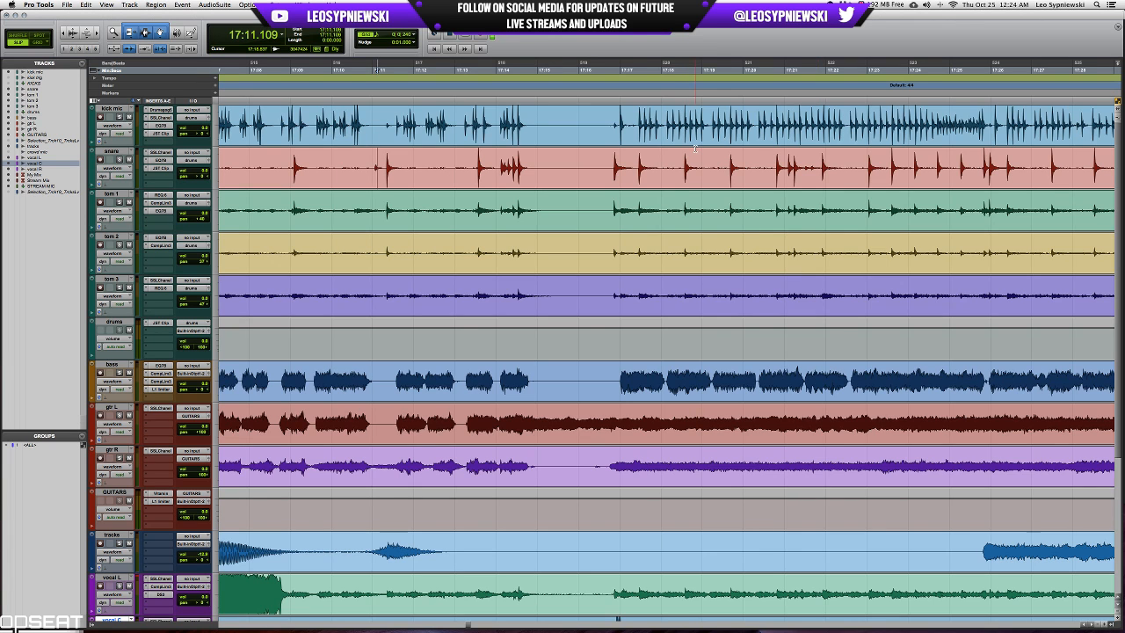
pyautogui.hscroll(5, 751, 123)
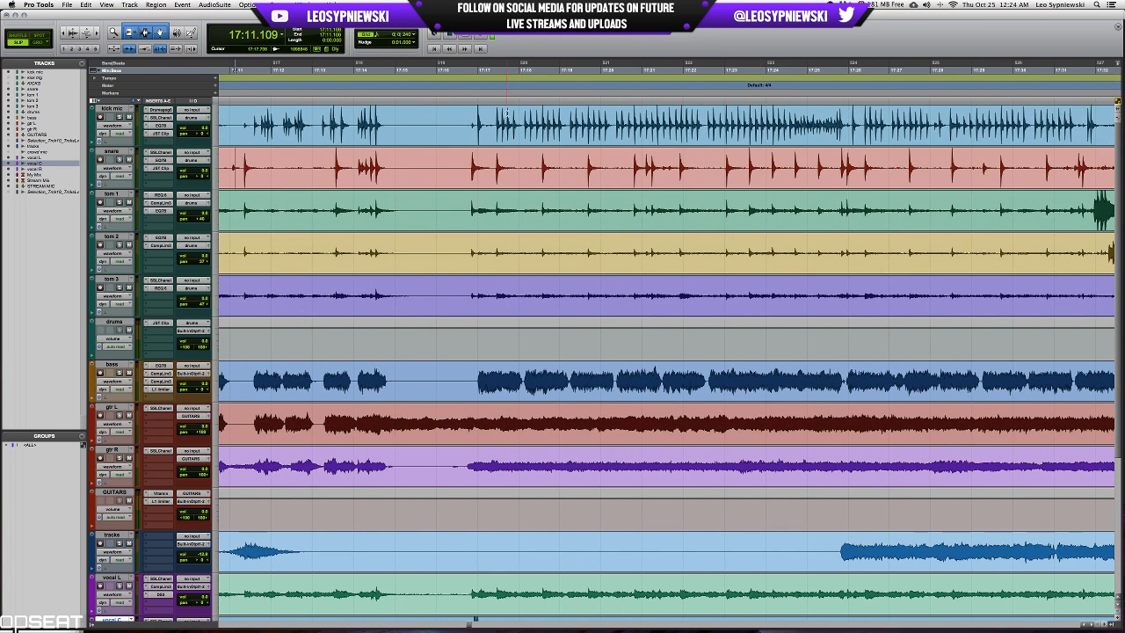
pyautogui.click(475, 120)
pyautogui.press('XF86AudioRaiseVolume')
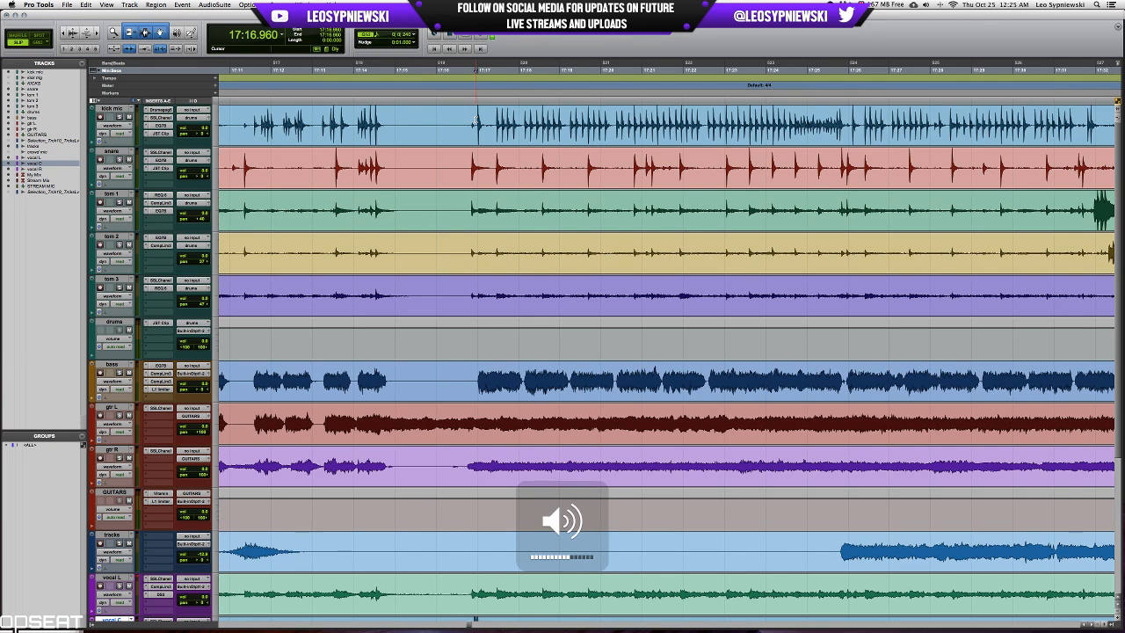
pyautogui.press('space')
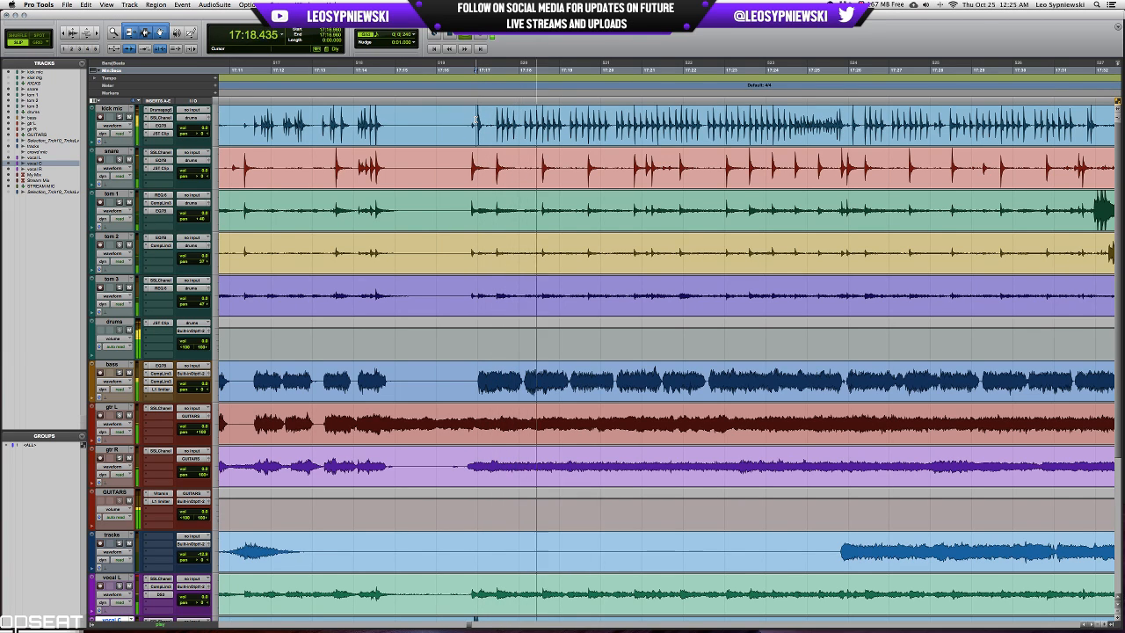
pyautogui.press('XF86AudioRaiseVolume')
pyautogui.press('XF86AudioRaiseVolume')
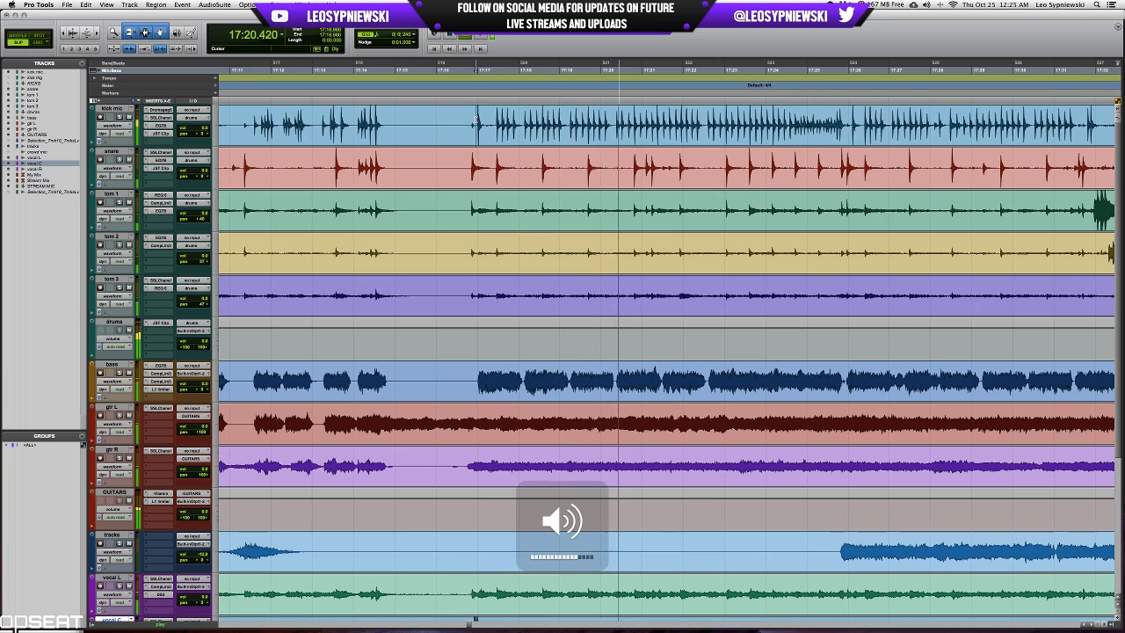
pyautogui.hscroll(-4, 475, 120)
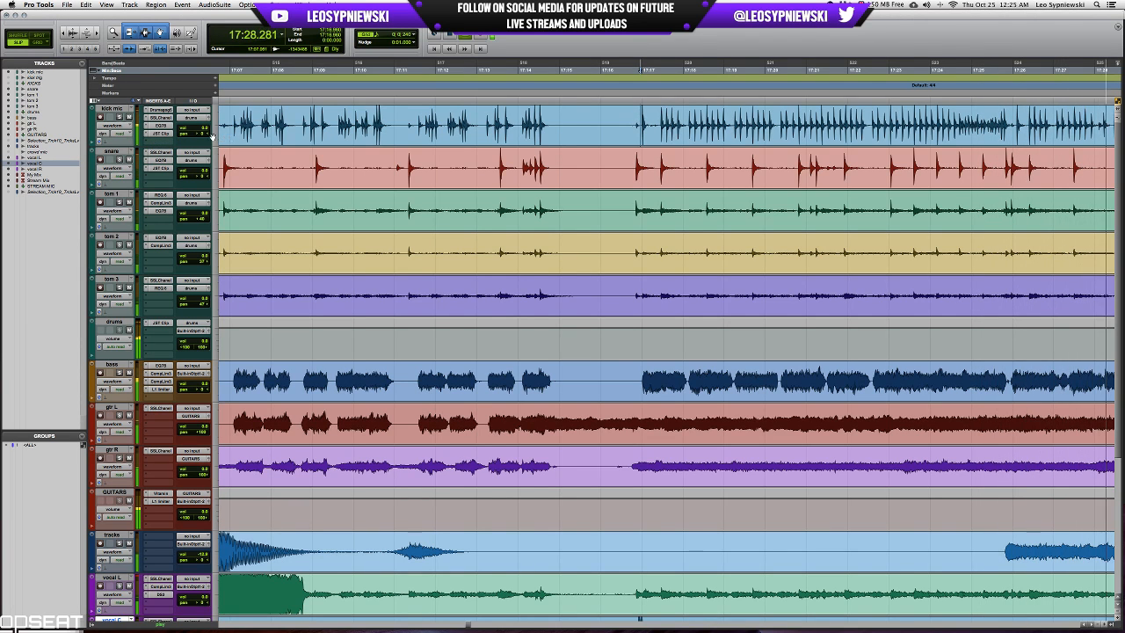
pyautogui.press('space')
# Create a mono aux input track named KICK PC next to the kick mic, fed by a new send from it.
pyautogui.press('super+equal')
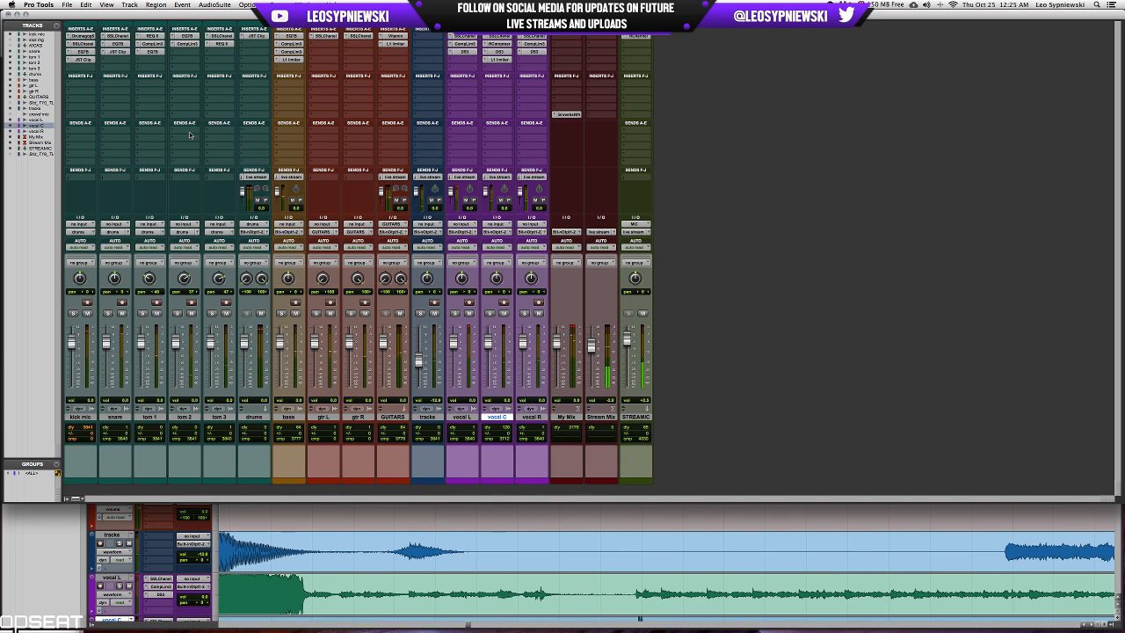
pyautogui.click(106, 134)
pyautogui.click(108, 174)
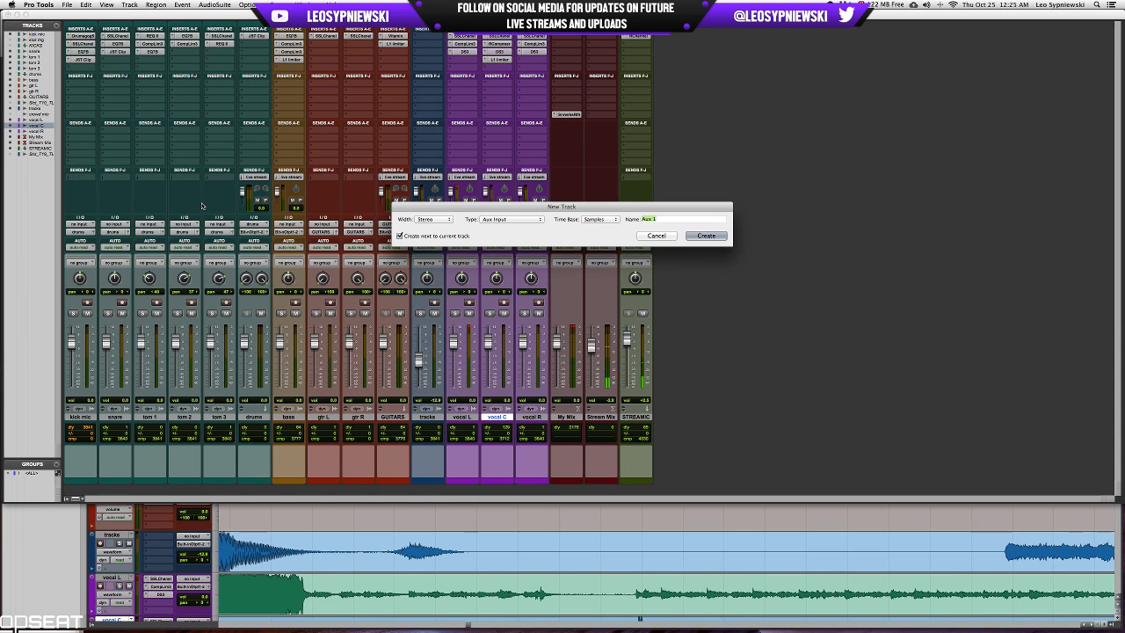
pyautogui.press('super+Left')
pyautogui.write('KICK FC')
pyautogui.press('Return')
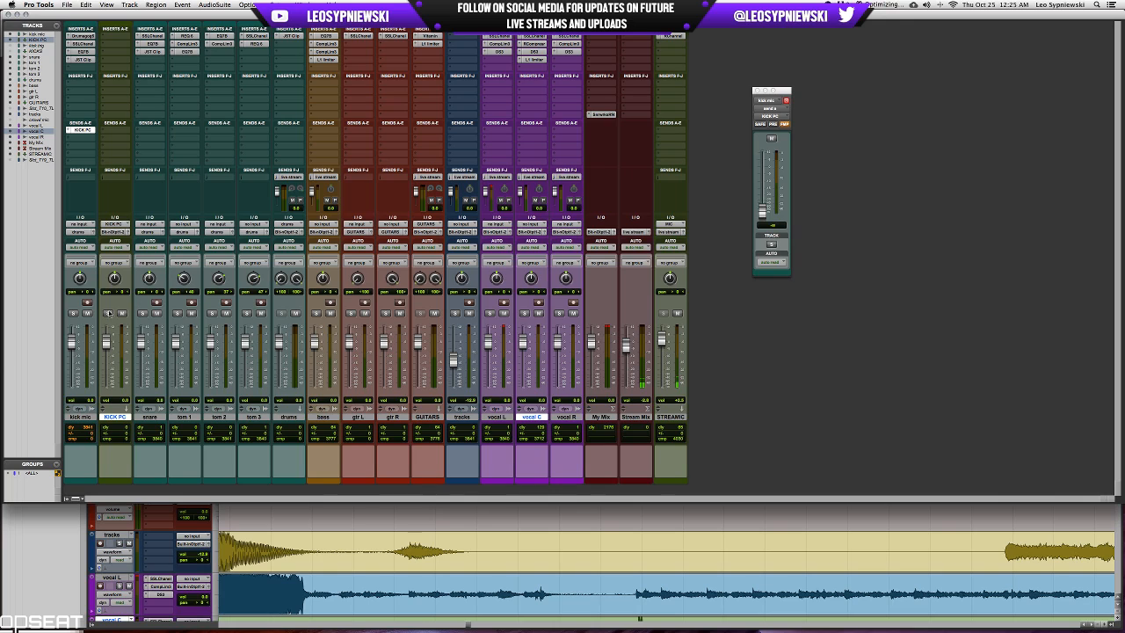
# Route the KICK PC track's output to the drums track and insert a mono CLA-76 compressor on it.
pyautogui.click(114, 232)
pyautogui.moveTo(119, 253)
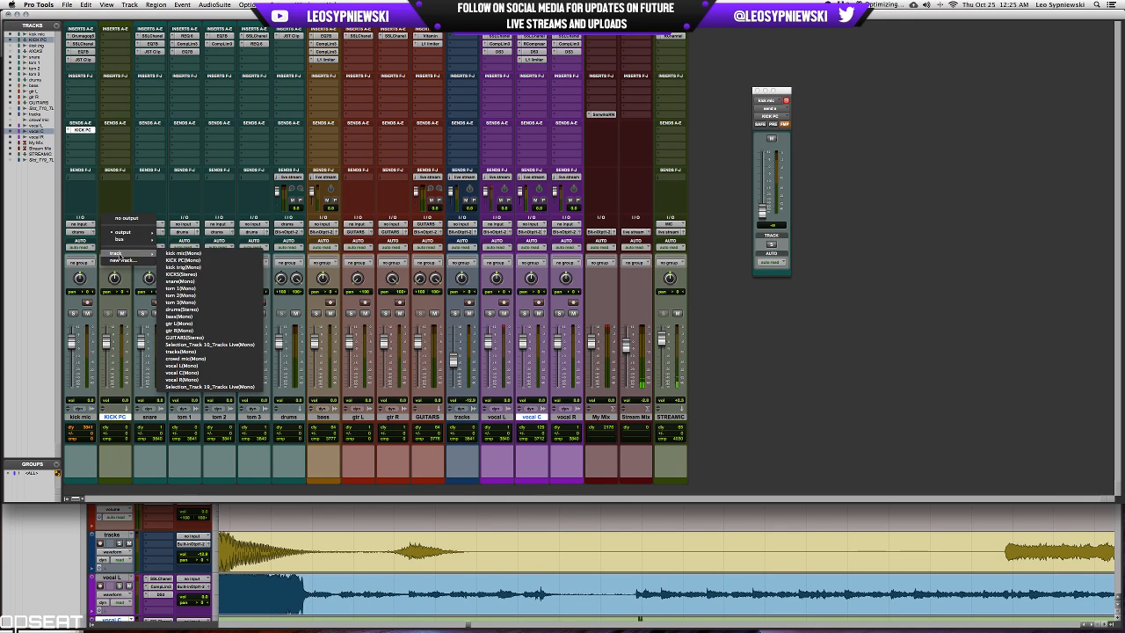
pyautogui.click(180, 309)
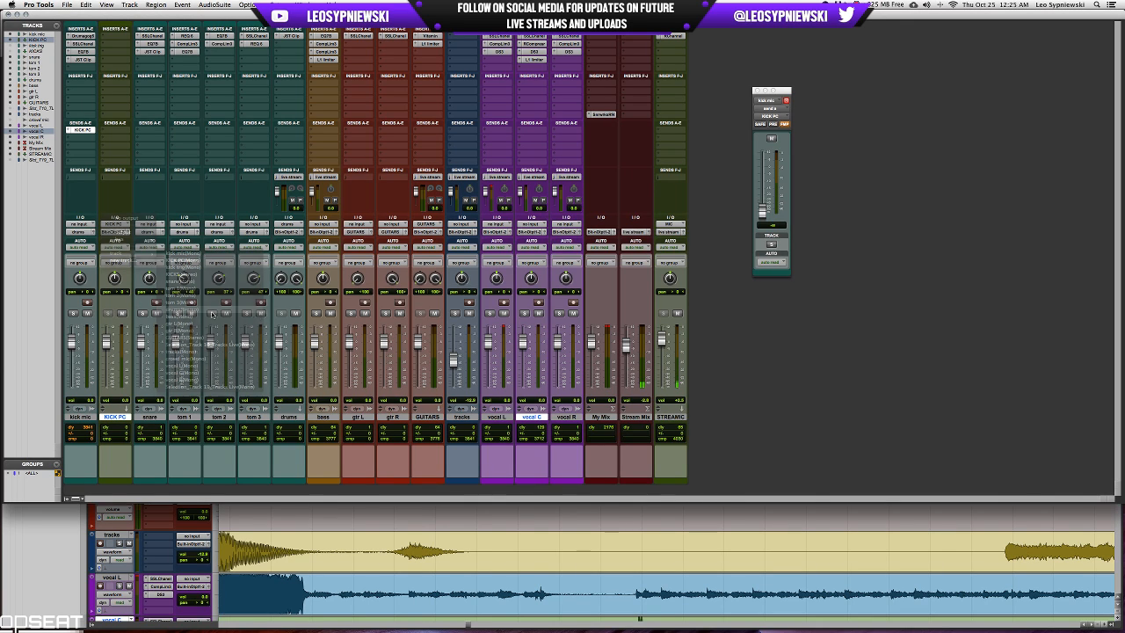
pyautogui.click(115, 37)
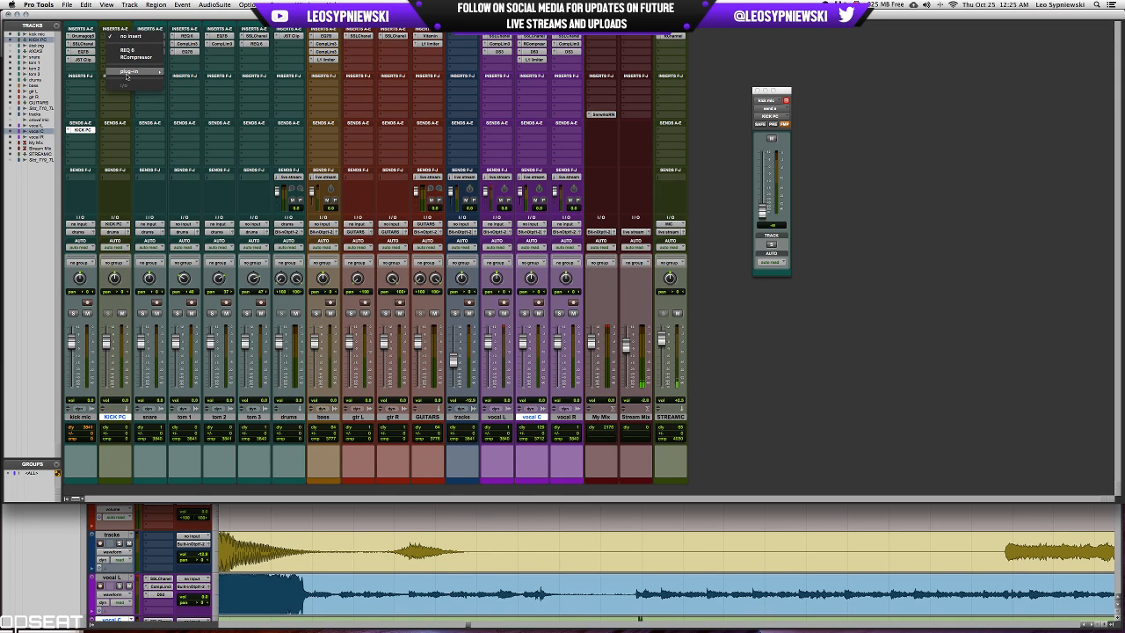
pyautogui.moveTo(132, 71)
pyautogui.moveTo(211, 106)
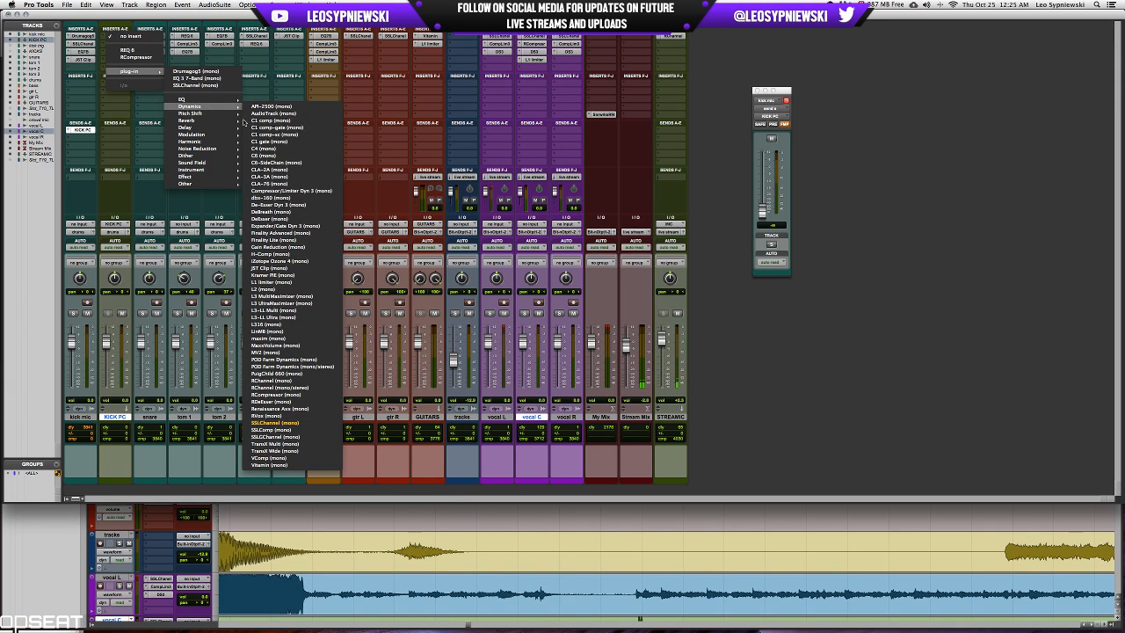
pyautogui.click(274, 184)
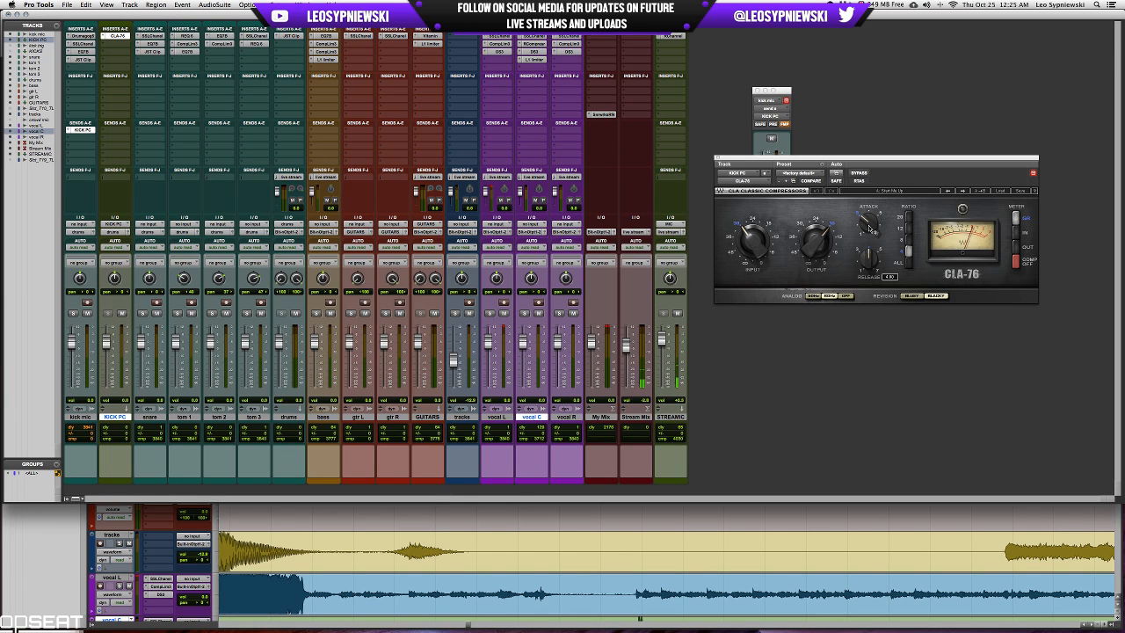
# Adjust the CLA-76's attack and release, raise its ratio, and turn its output down.
pyautogui.moveTo(870, 228); pyautogui.dragTo(869, 195)
pyautogui.moveTo(869, 259); pyautogui.dragTo(868, 226)
pyautogui.click(905, 232)
pyautogui.click(815, 239)
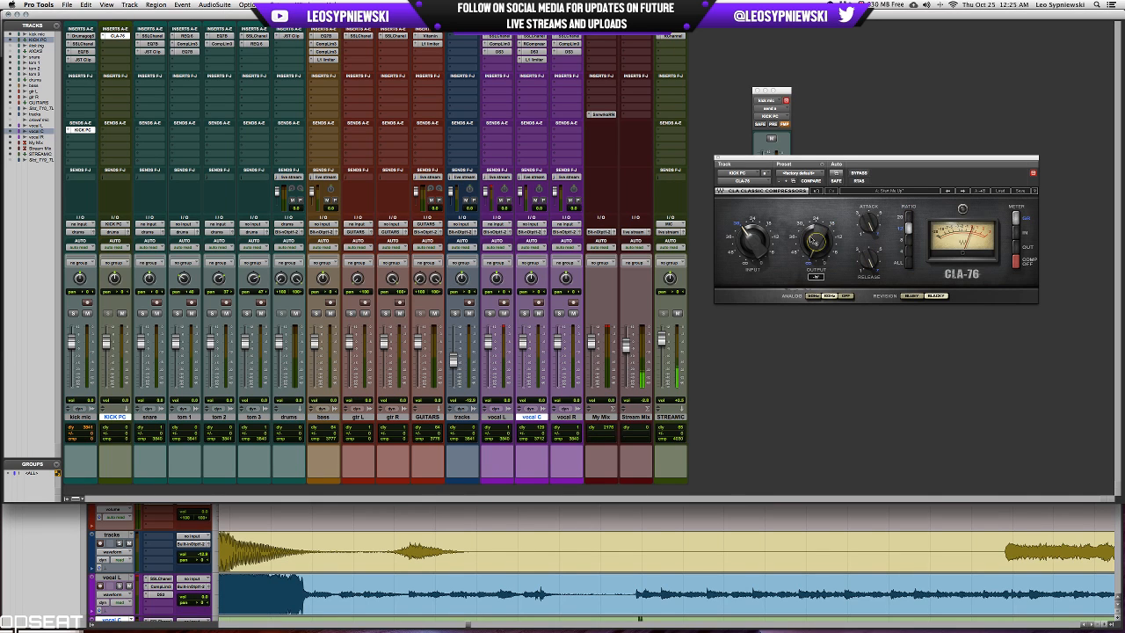
# Move the kick mic's send window clear of the plug-in, set the send level to 0.0, and turn down the CLA-76's input.
pyautogui.moveTo(783, 90); pyautogui.dragTo(920, 332)
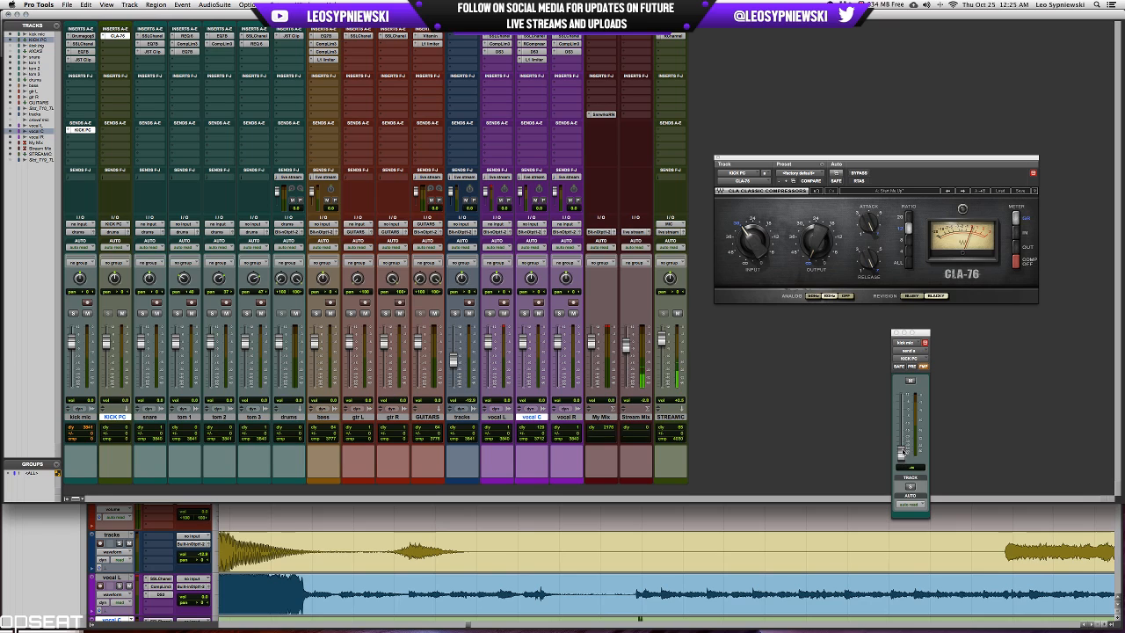
pyautogui.keyDown('alt'); pyautogui.click(901, 452); pyautogui.keyUp('alt')
pyautogui.moveTo(753, 241); pyautogui.dragTo(753, 259)
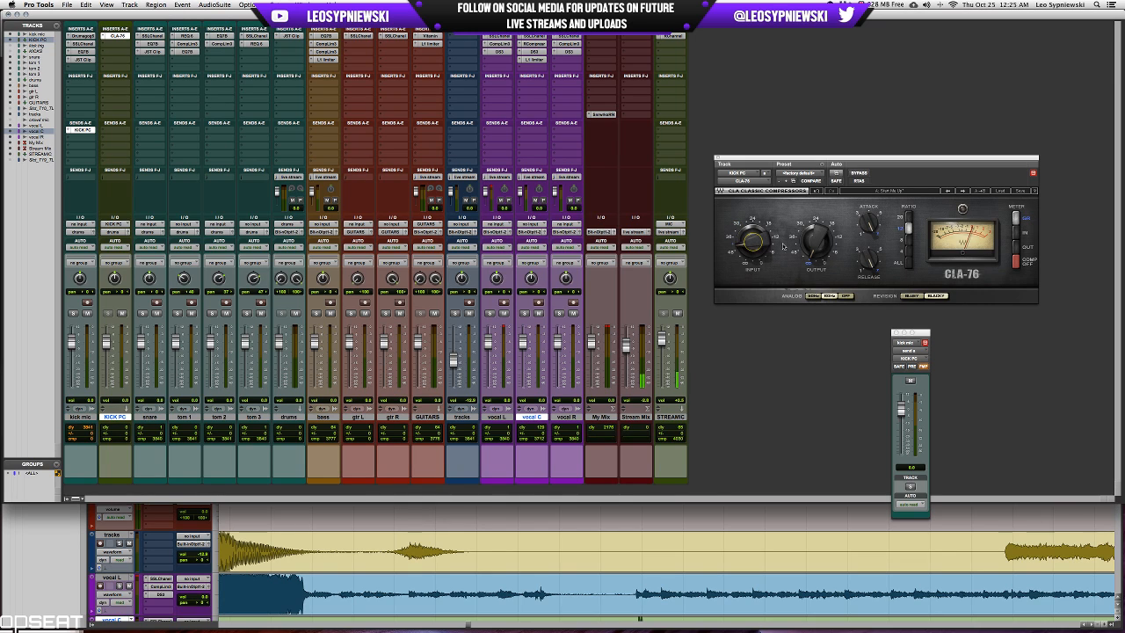
pyautogui.moveTo(824, 243)
pyautogui.mouseDown()
pyautogui.moveTo(824, 234)
pyautogui.moveTo(824, 245)
pyautogui.mouseUp()
pyautogui.moveTo(756, 239); pyautogui.dragTo(754, 250)
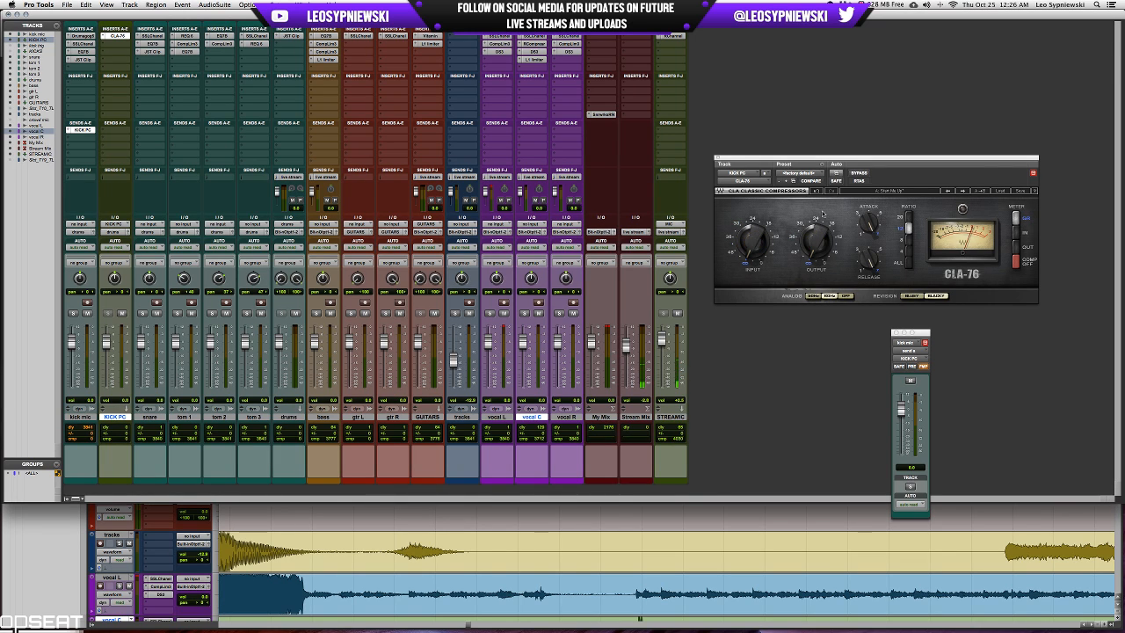
pyautogui.moveTo(751, 241); pyautogui.dragTo(751, 242)
# Raise the KICK PC compressor's input, ratio and output during playback, and close the plug-in while listening on.
pyautogui.press('space')
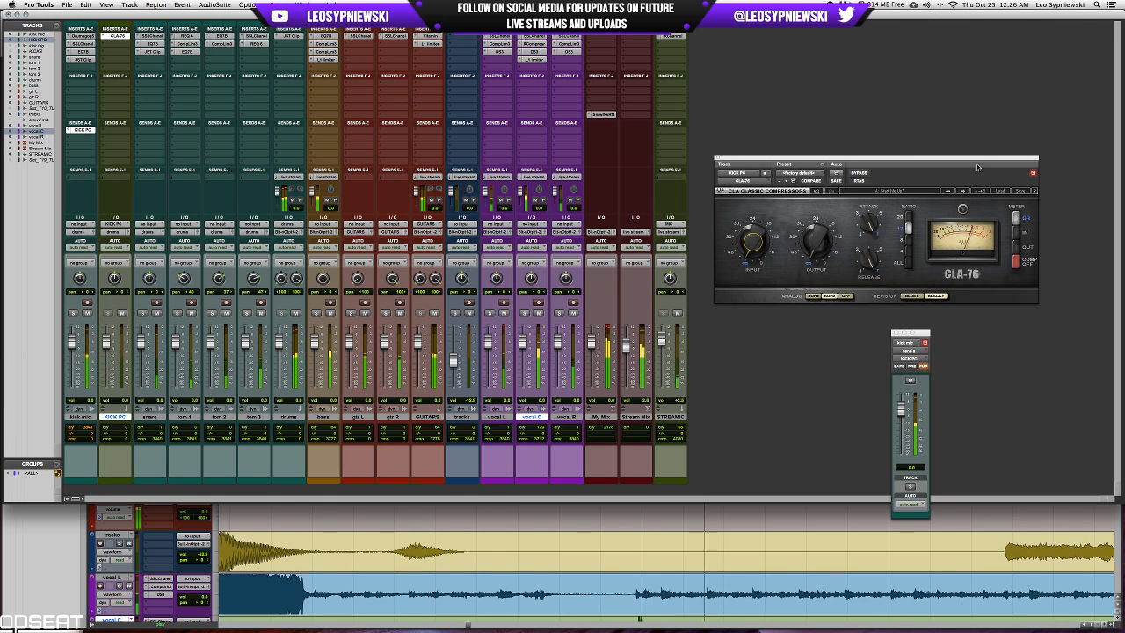
pyautogui.moveTo(752, 241); pyautogui.dragTo(753, 255)
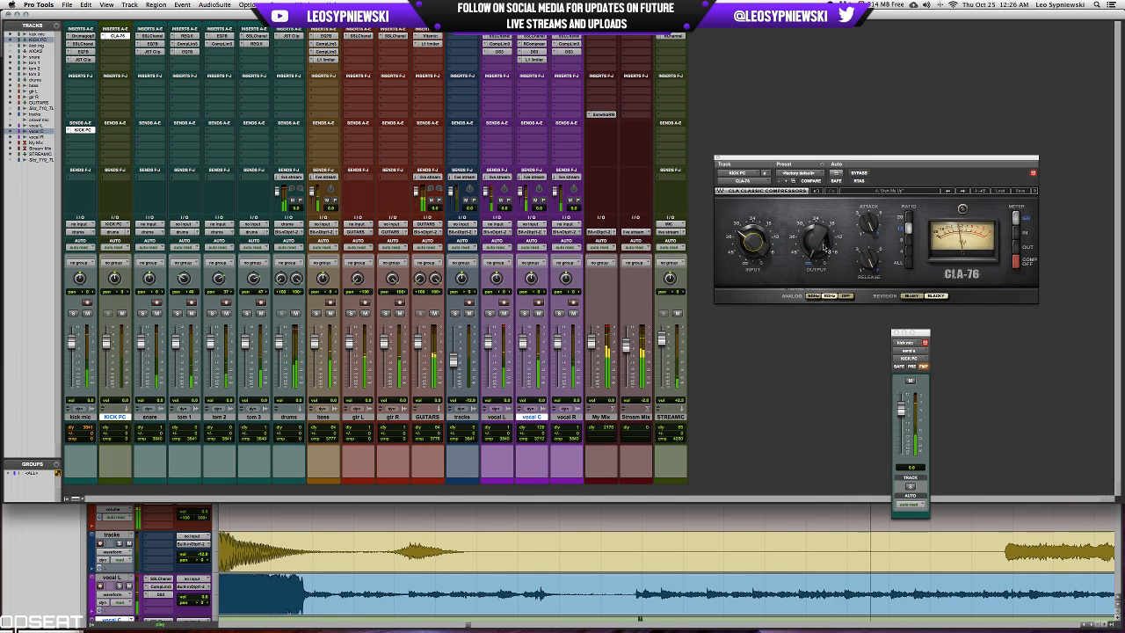
pyautogui.moveTo(823, 249); pyautogui.dragTo(823, 263)
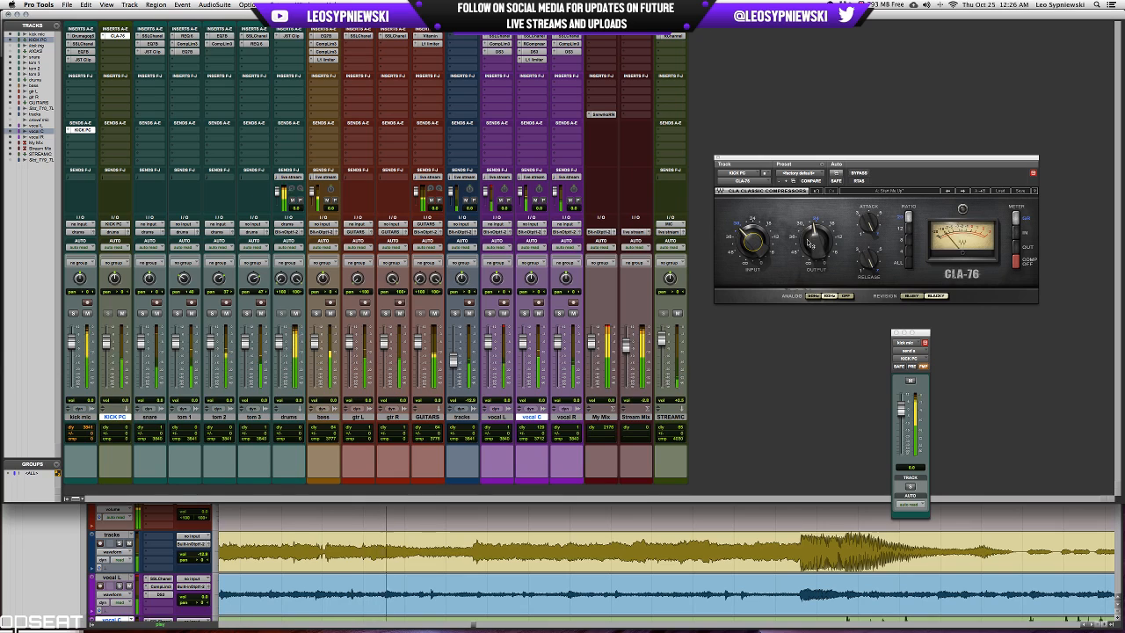
pyautogui.moveTo(809, 239); pyautogui.dragTo(811, 240)
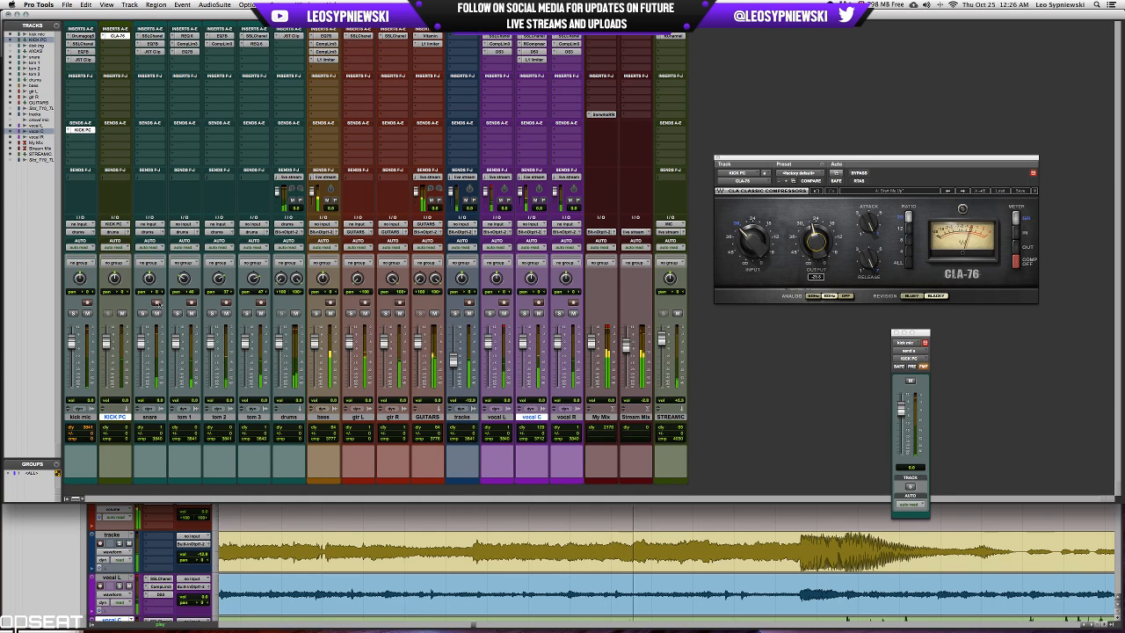
pyautogui.click(717, 157)
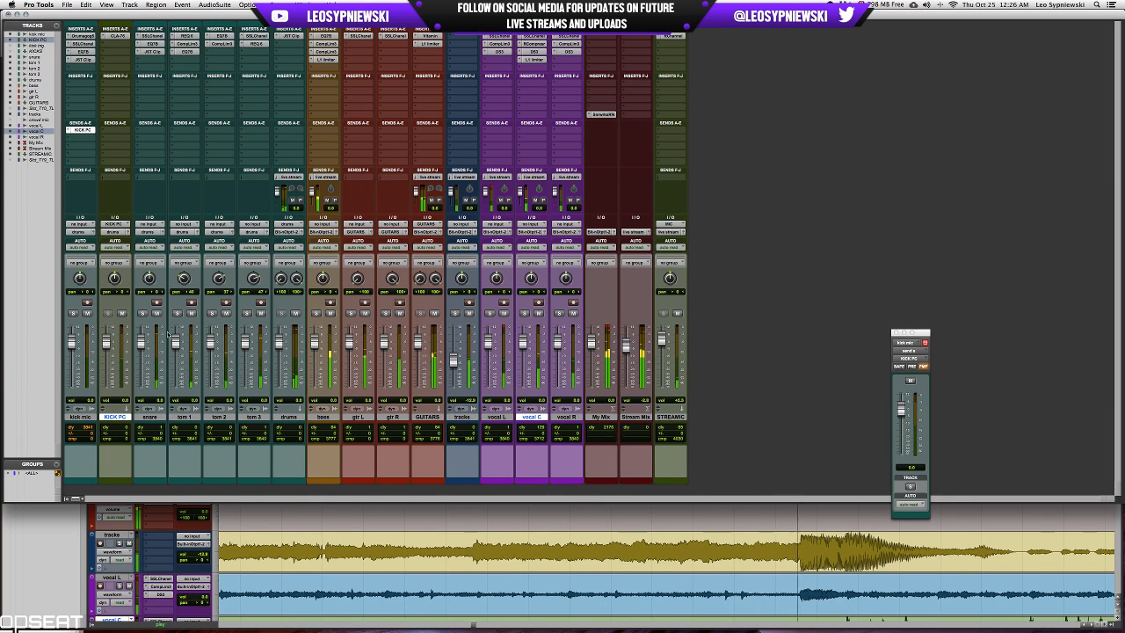
pyautogui.press('super+equal')
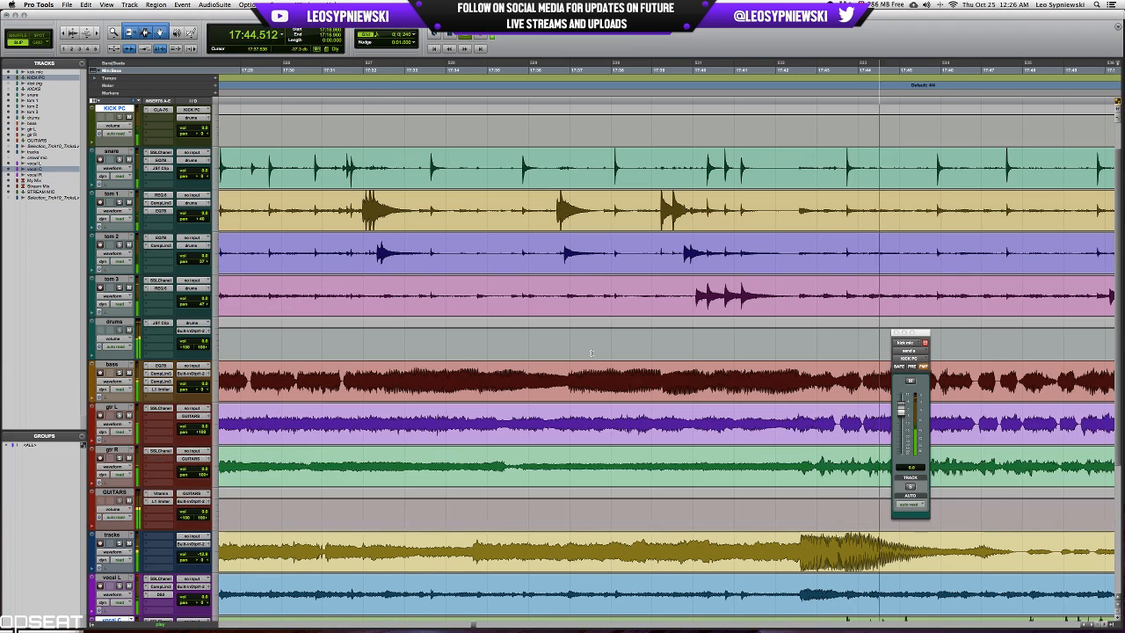
pyautogui.press('super+equal')
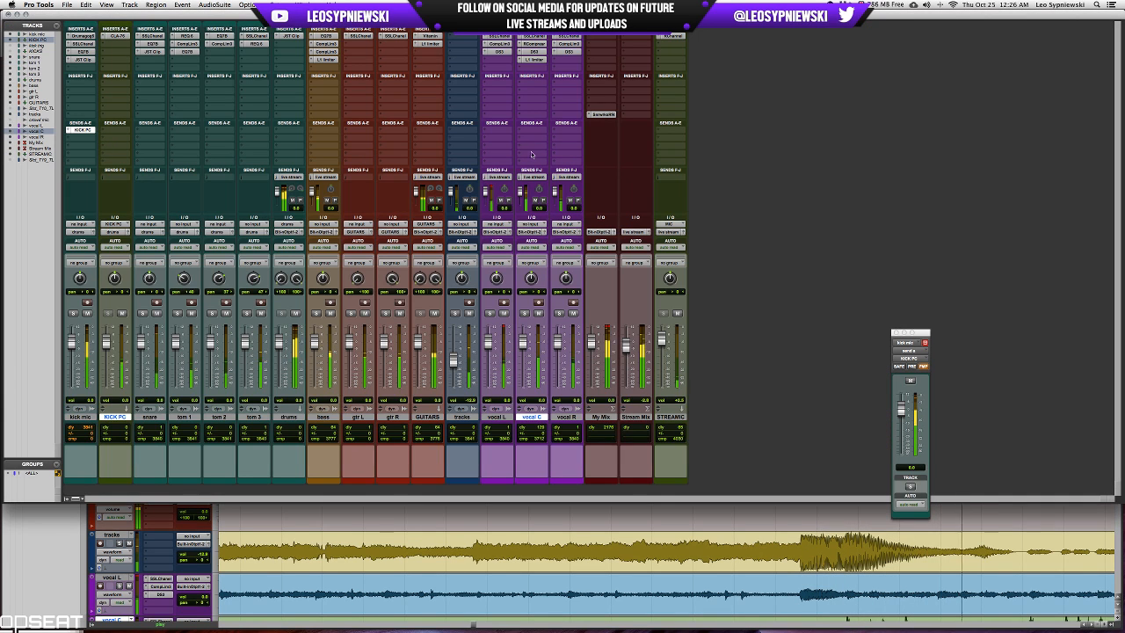
# Inspect the L1 limiter and Renaissance Compressor settings on vocal C, and close the plug-in.
pyautogui.click(531, 60)
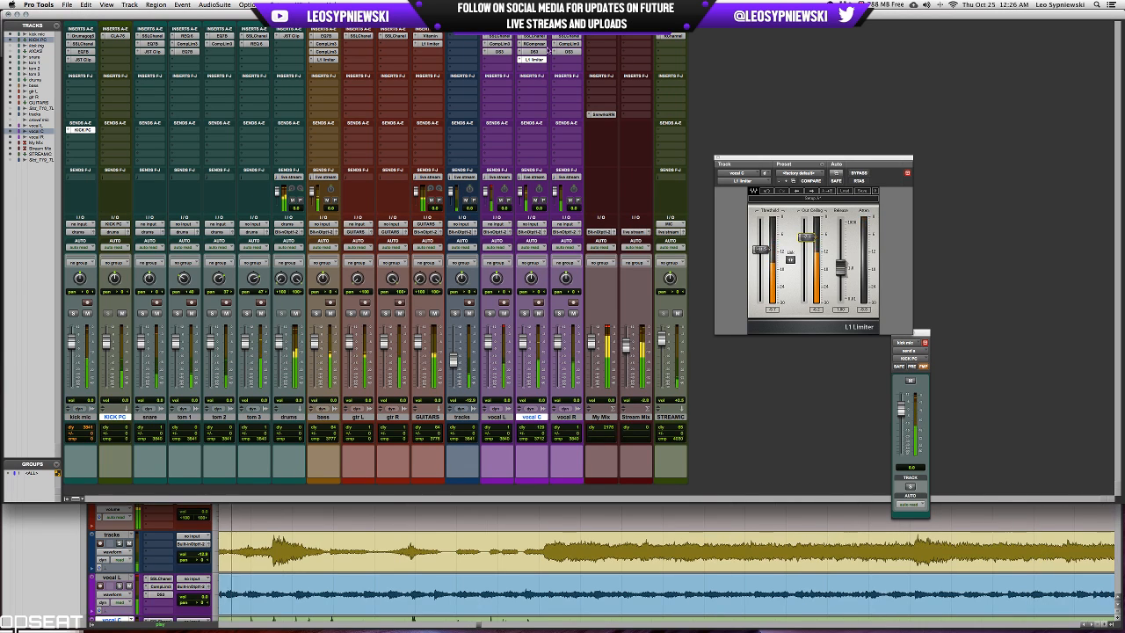
pyautogui.click(533, 43)
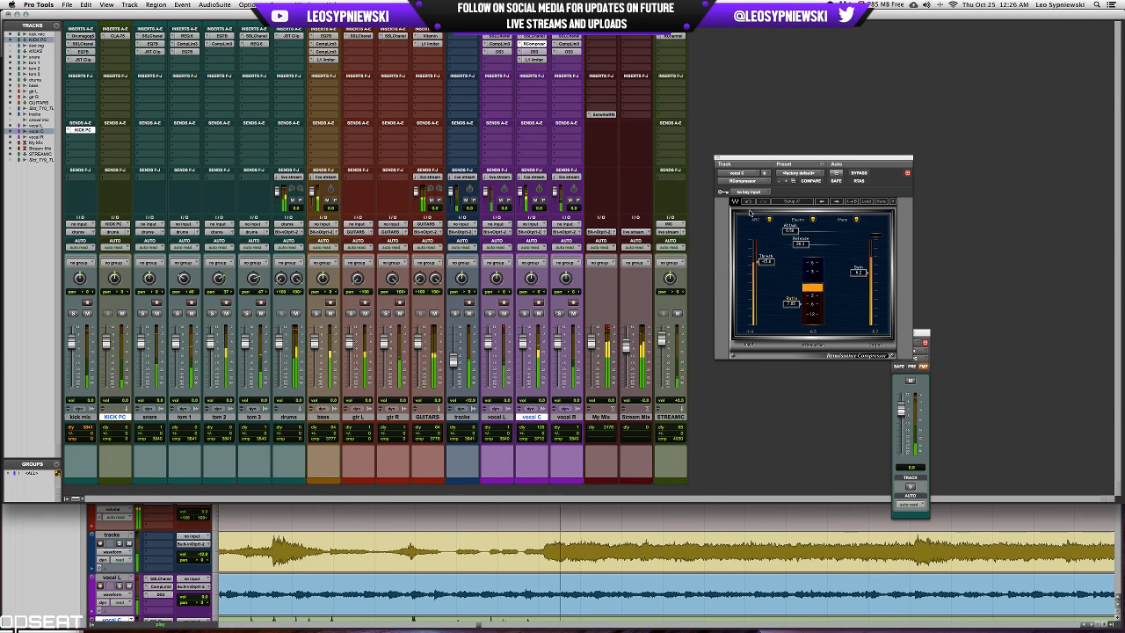
pyautogui.click(719, 158)
# Check the GUITARS track's L1 limiter, then slightly lower the high-mid band and raise the low-mid band in its Vitamin plug-in.
pyautogui.click(427, 43)
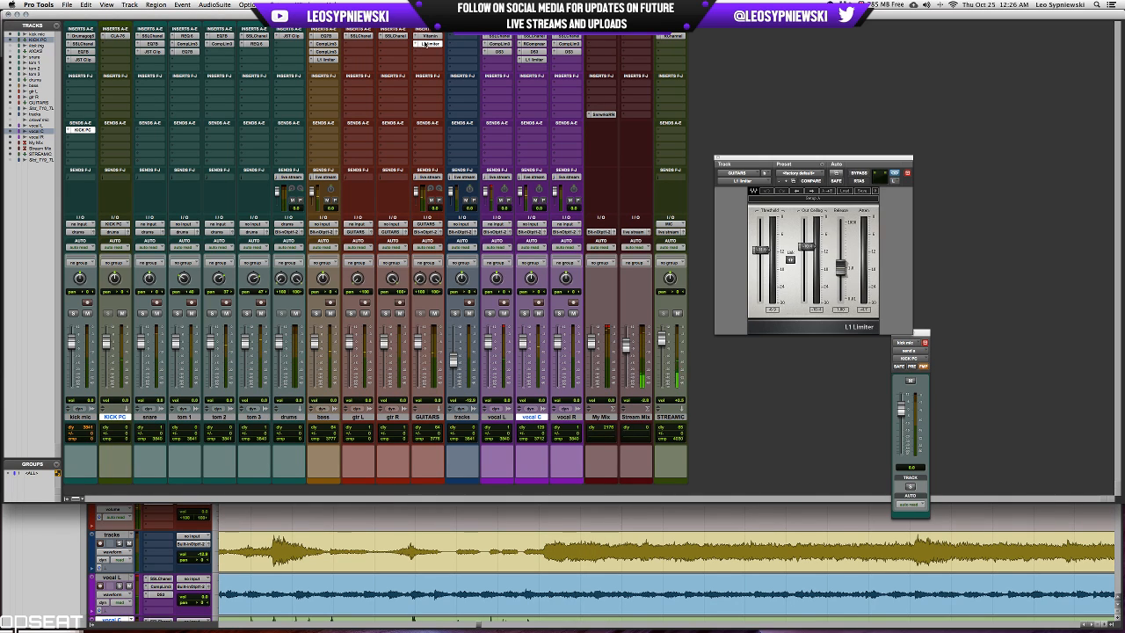
pyautogui.click(428, 35)
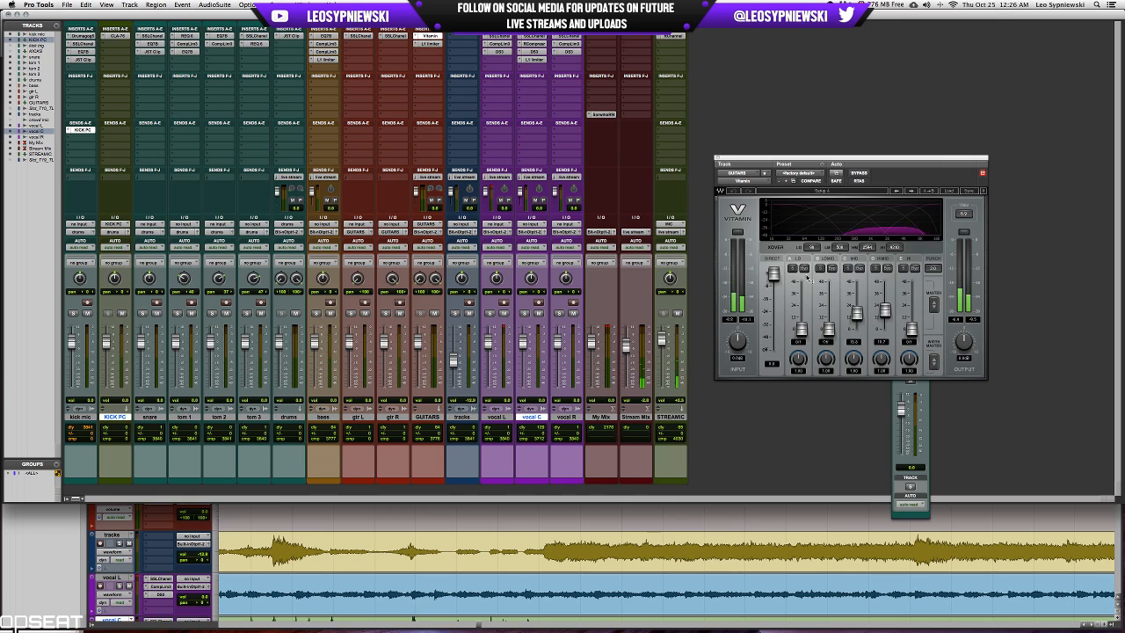
pyautogui.moveTo(884, 309); pyautogui.dragTo(887, 317)
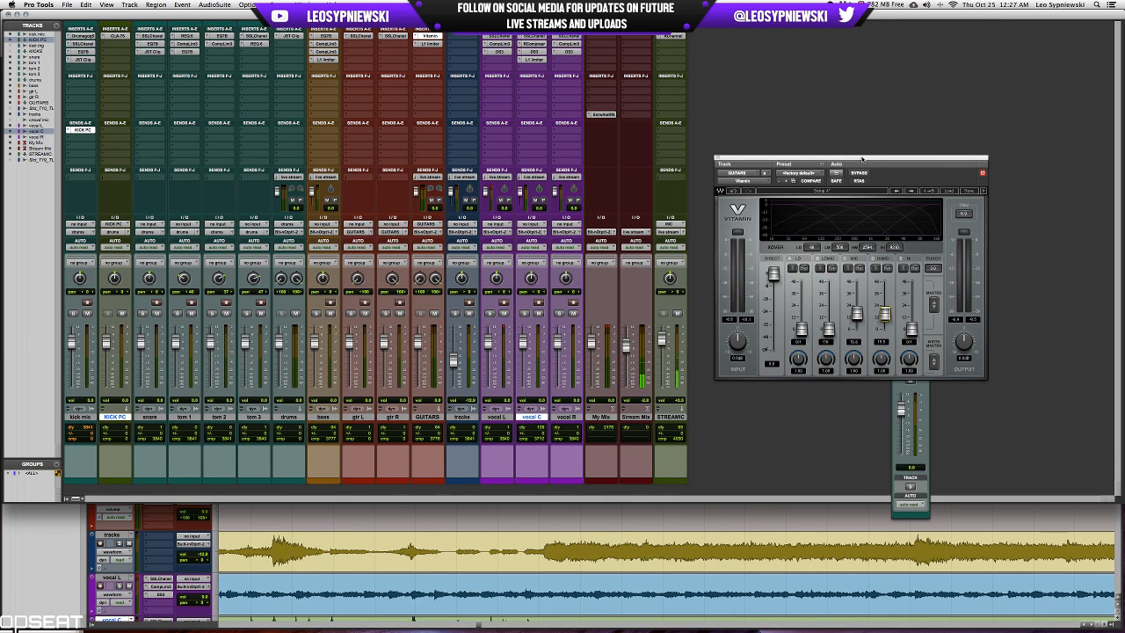
pyautogui.moveTo(862, 159); pyautogui.dragTo(863, 164)
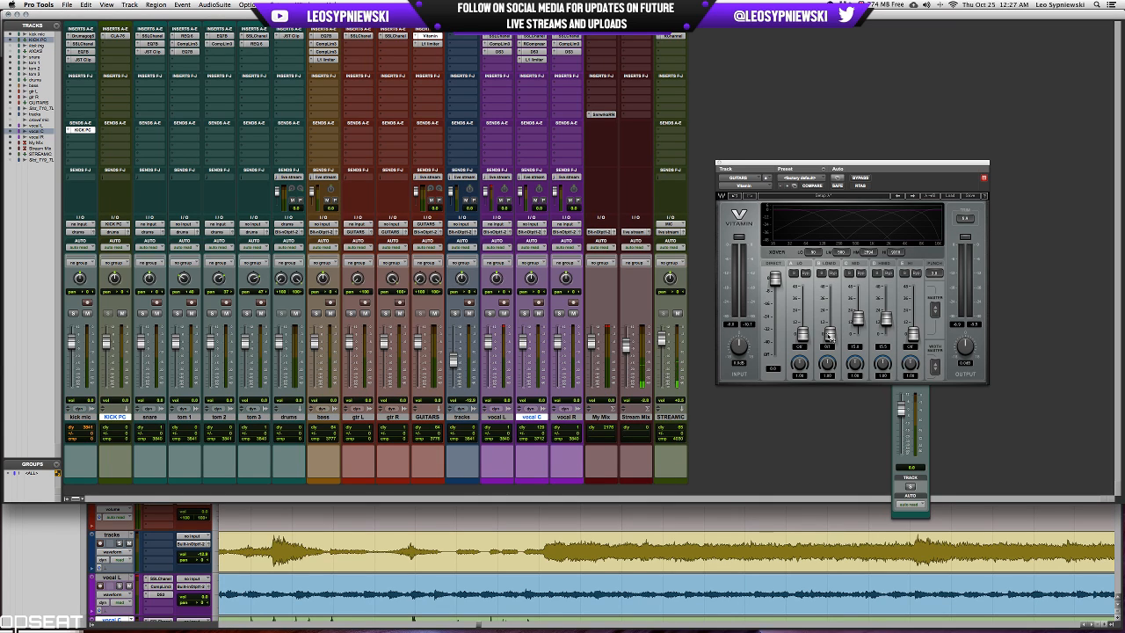
pyautogui.moveTo(829, 329); pyautogui.dragTo(829, 321)
# Solo both guitar tracks during playback, audition and raise Vitamin's mid band, and compare the sound with the plug-in bypassed.
pyautogui.click(349, 313)
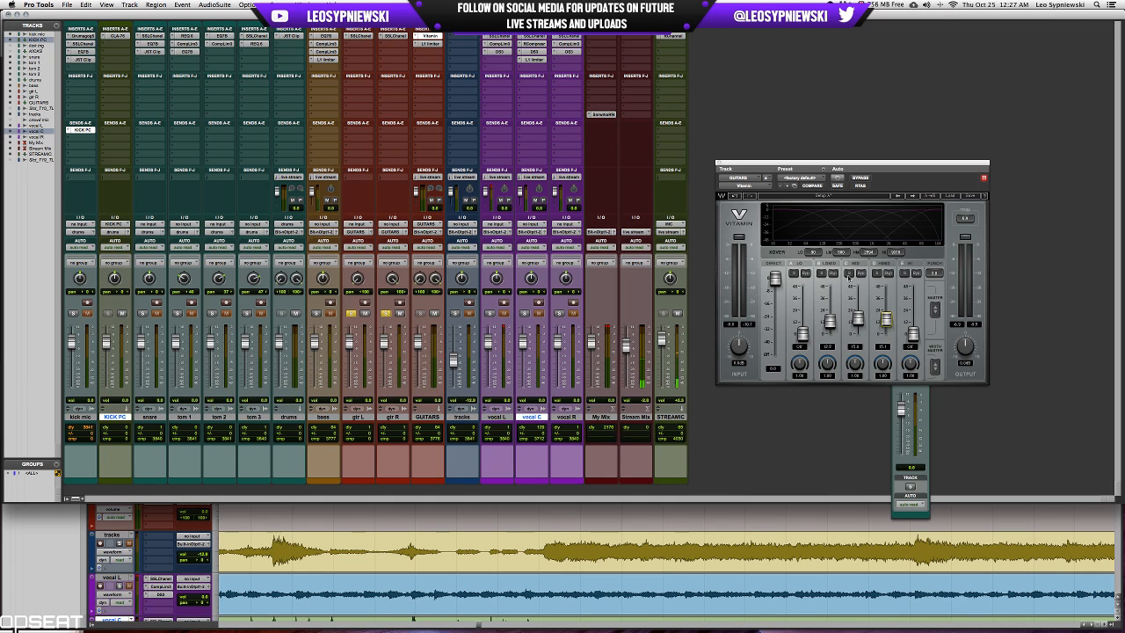
pyautogui.press('space')
pyautogui.click(849, 274)
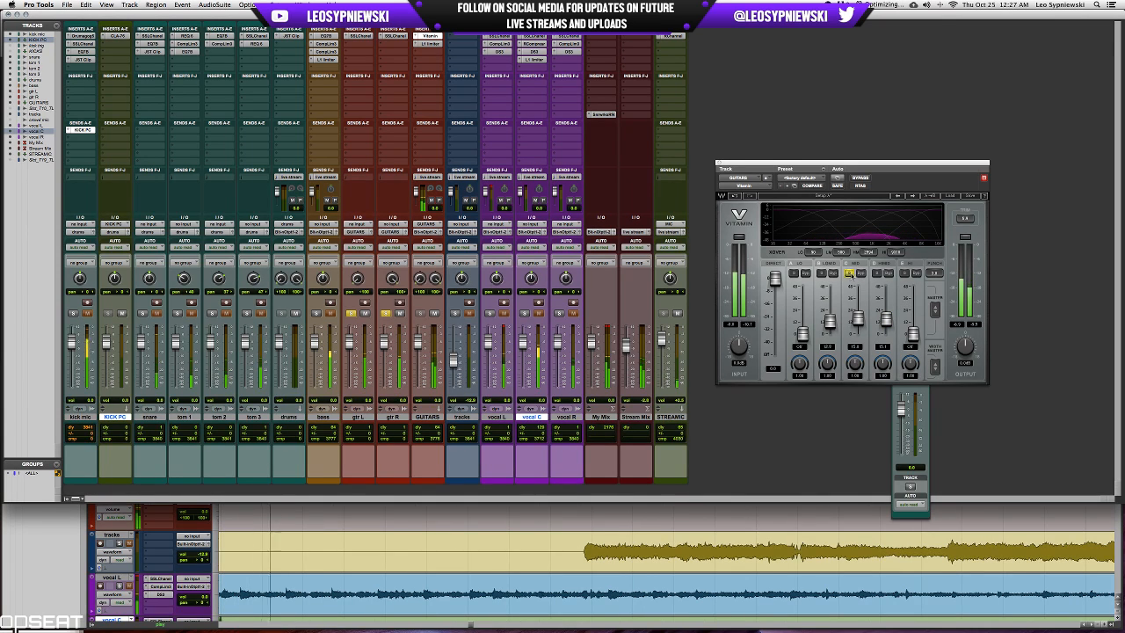
pyautogui.moveTo(861, 328); pyautogui.dragTo(860, 317)
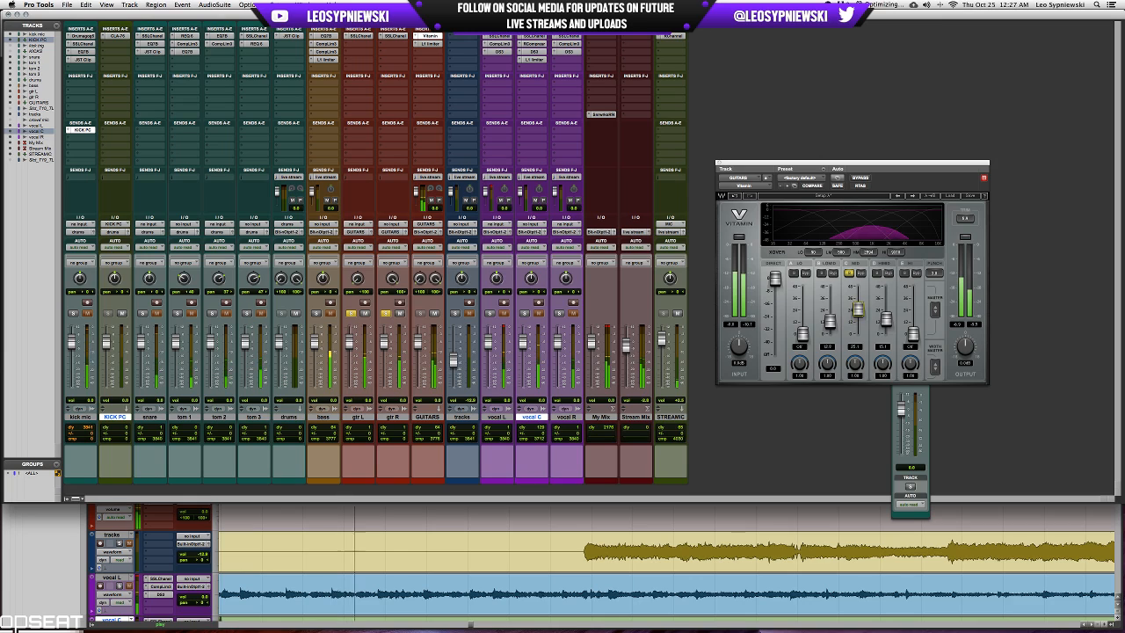
pyautogui.click(857, 178)
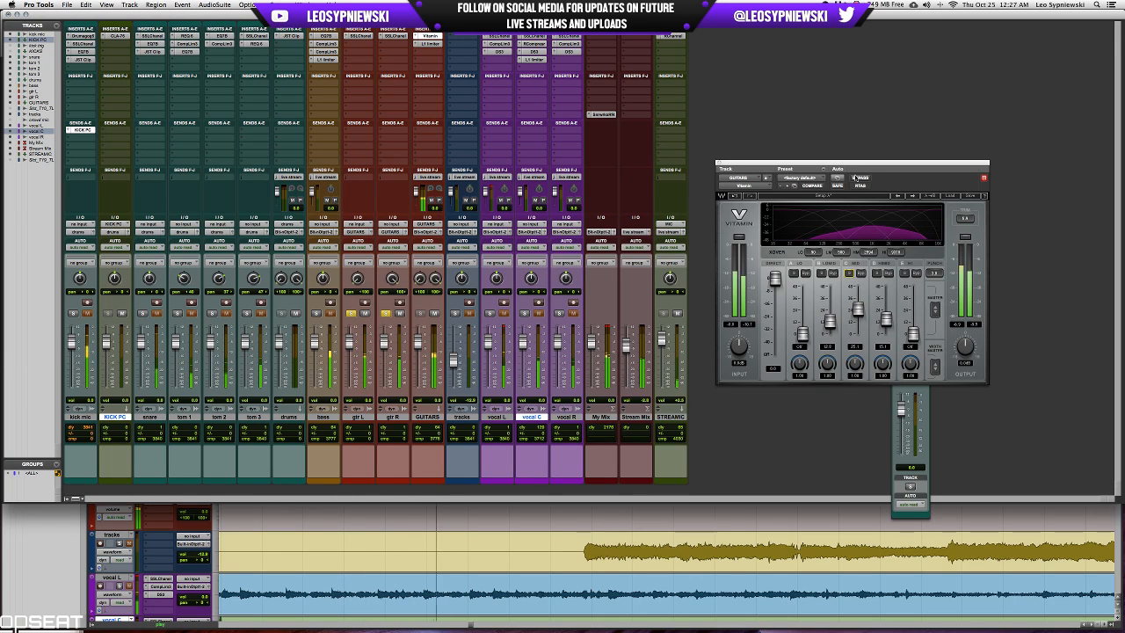
pyautogui.click(857, 177)
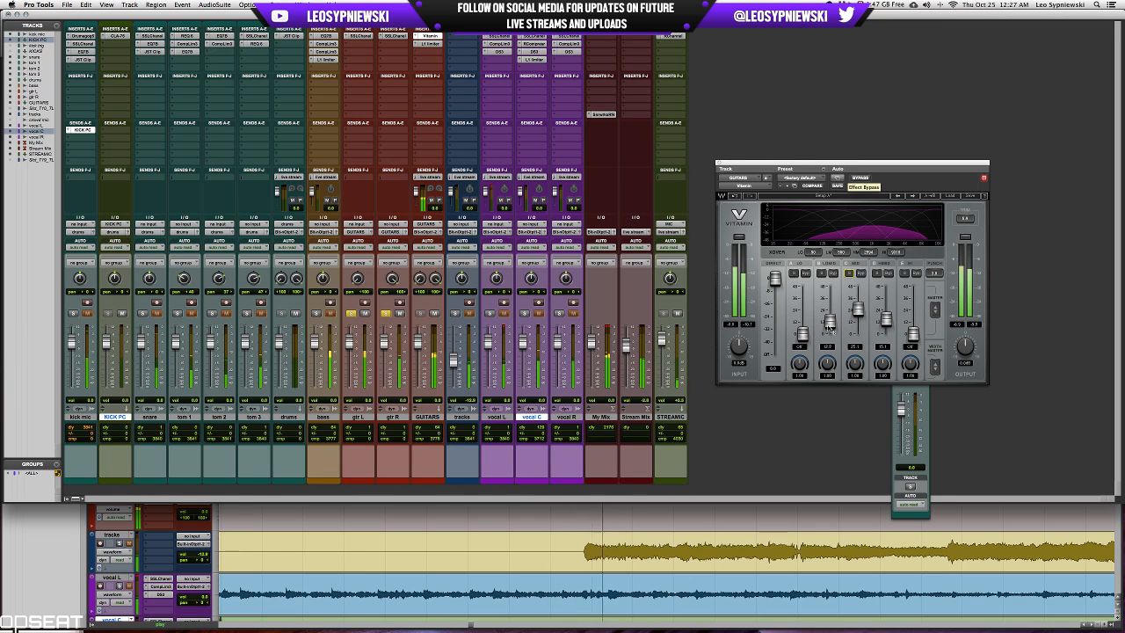
# Raise Vitamin's low-mid band further, compare it against bypass, and stop playback.
pyautogui.moveTo(830, 323); pyautogui.dragTo(829, 314)
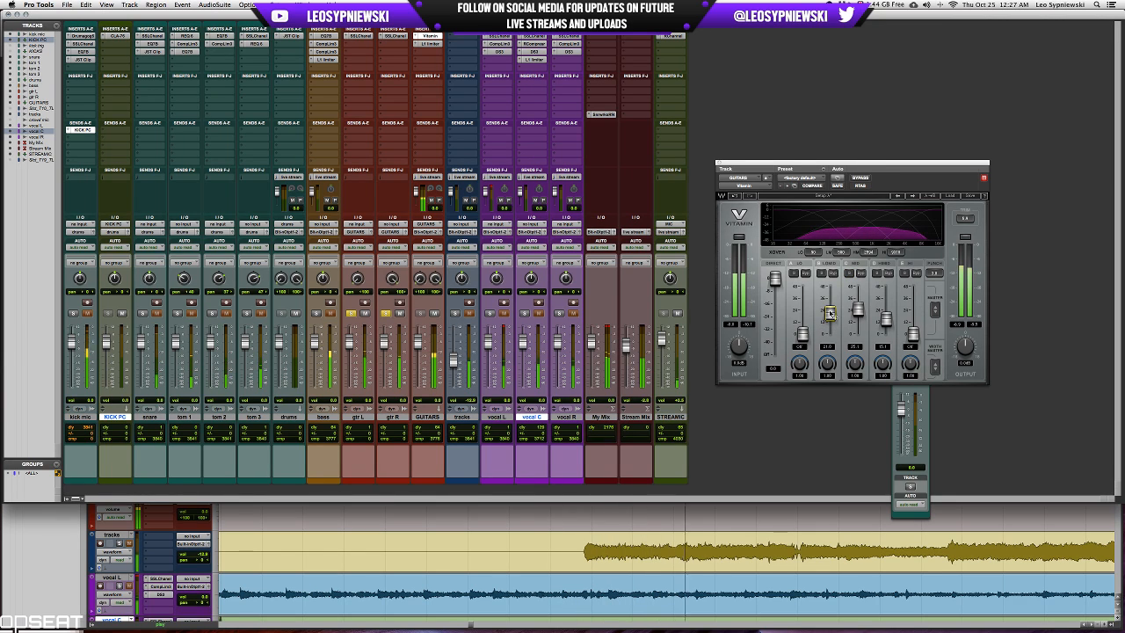
pyautogui.click(861, 179)
pyautogui.click(861, 178)
pyautogui.press('space')
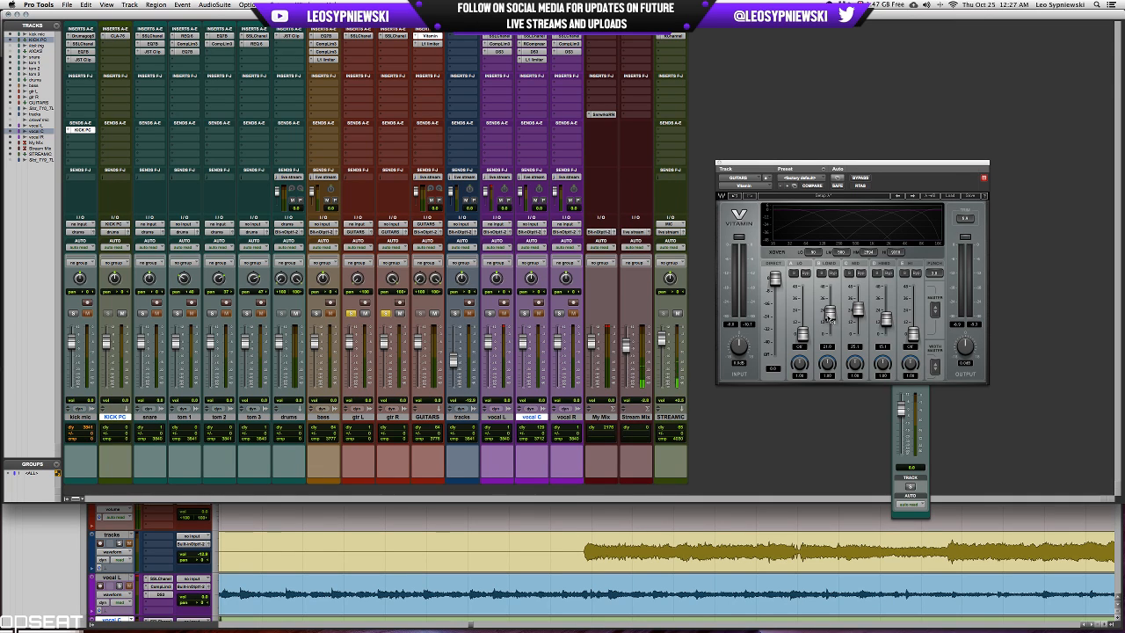
# Try a higher mid-band level in Vitamin, undo it, and reopen the plug-in to check its settings.
pyautogui.moveTo(857, 308); pyautogui.dragTo(858, 286)
pyautogui.click(735, 196)
pyautogui.click(718, 163)
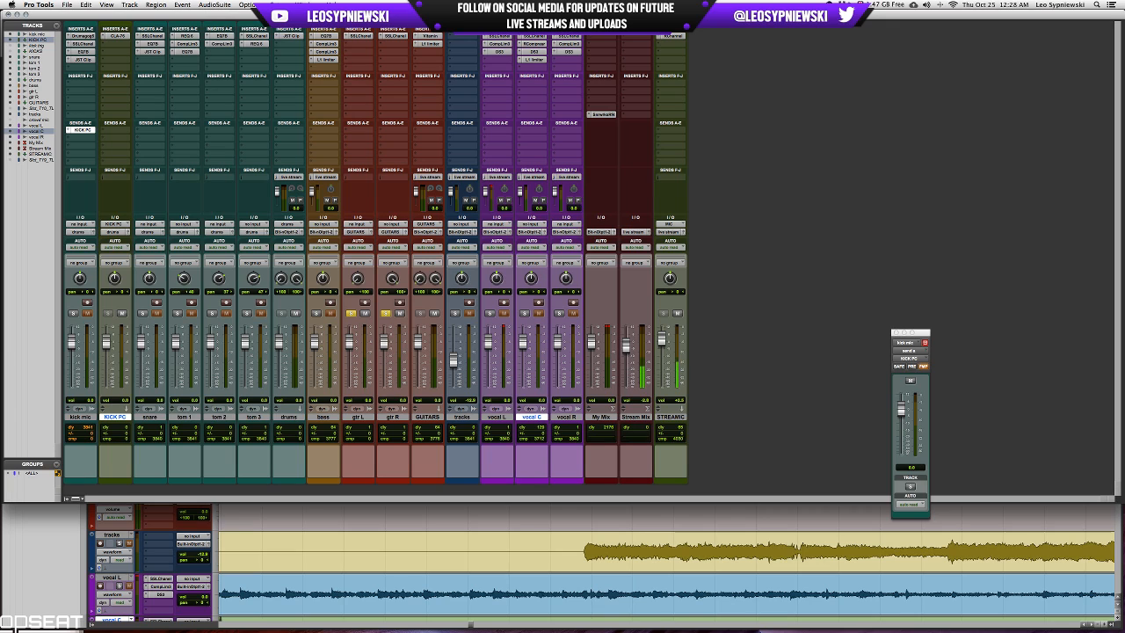
pyautogui.click(423, 35)
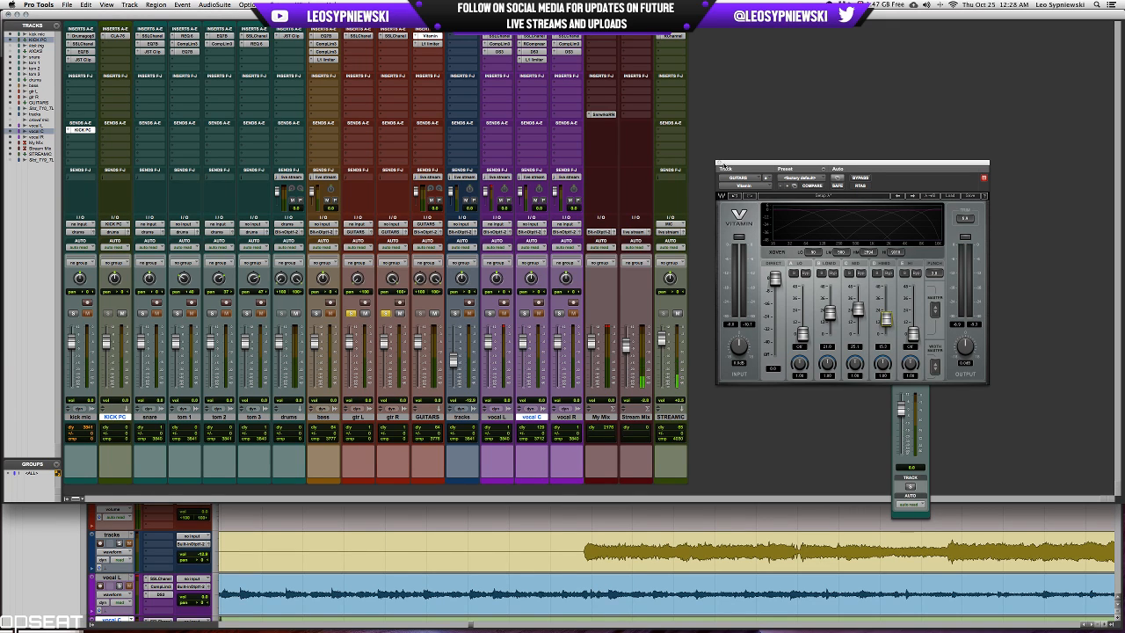
# Close Vitamin, take the guitars out of solo, and play the bass track soloed.
pyautogui.click(717, 163)
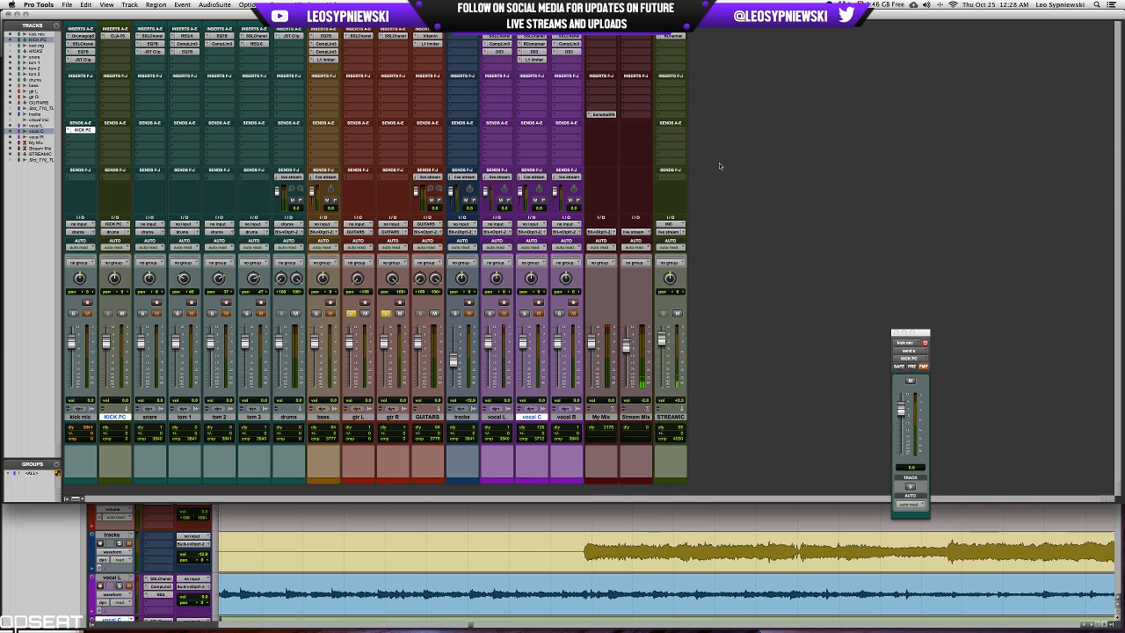
pyautogui.click(387, 314)
pyautogui.click(315, 313)
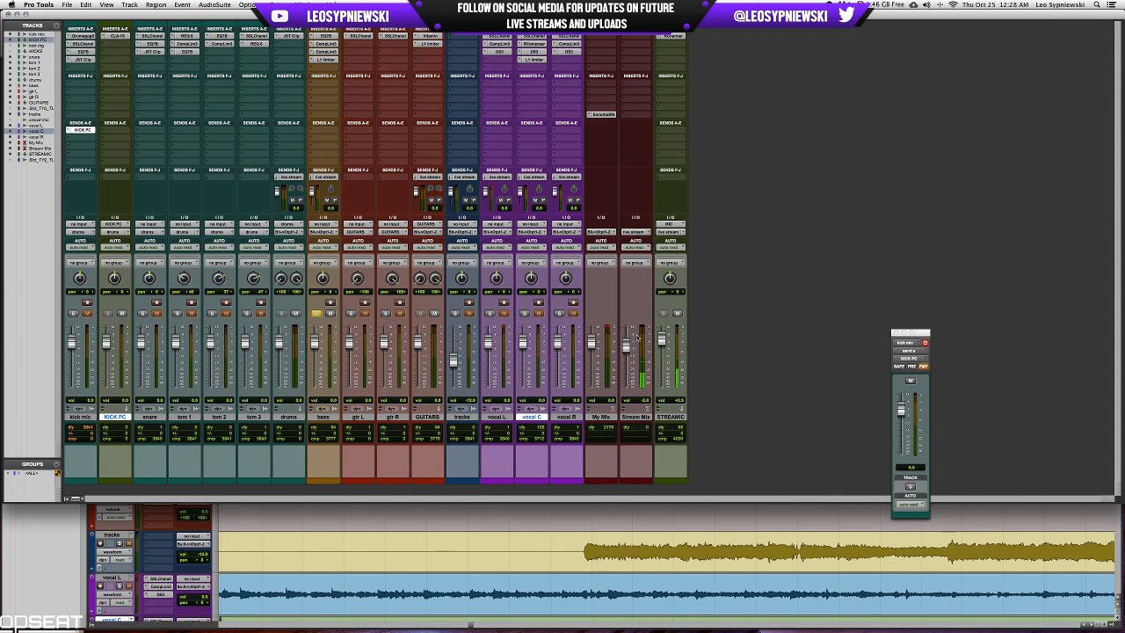
pyautogui.press('space')
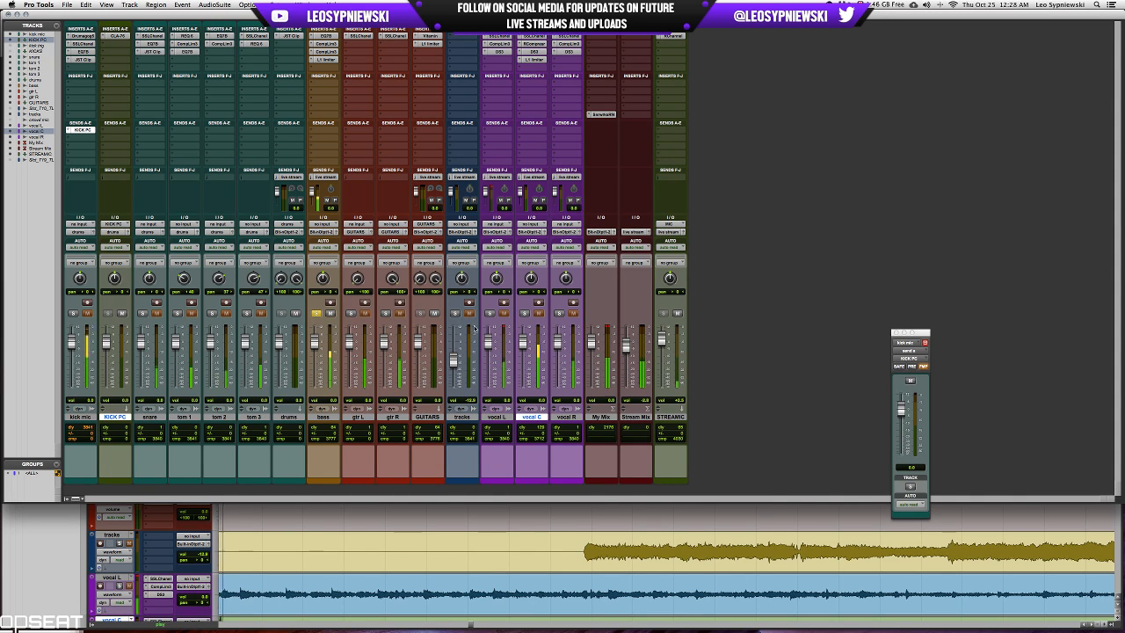
# Review the bass limiter and compressor, lower the high-frequency gain in the bass EQ, and reduce its low-mid cut.
pyautogui.click(323, 60)
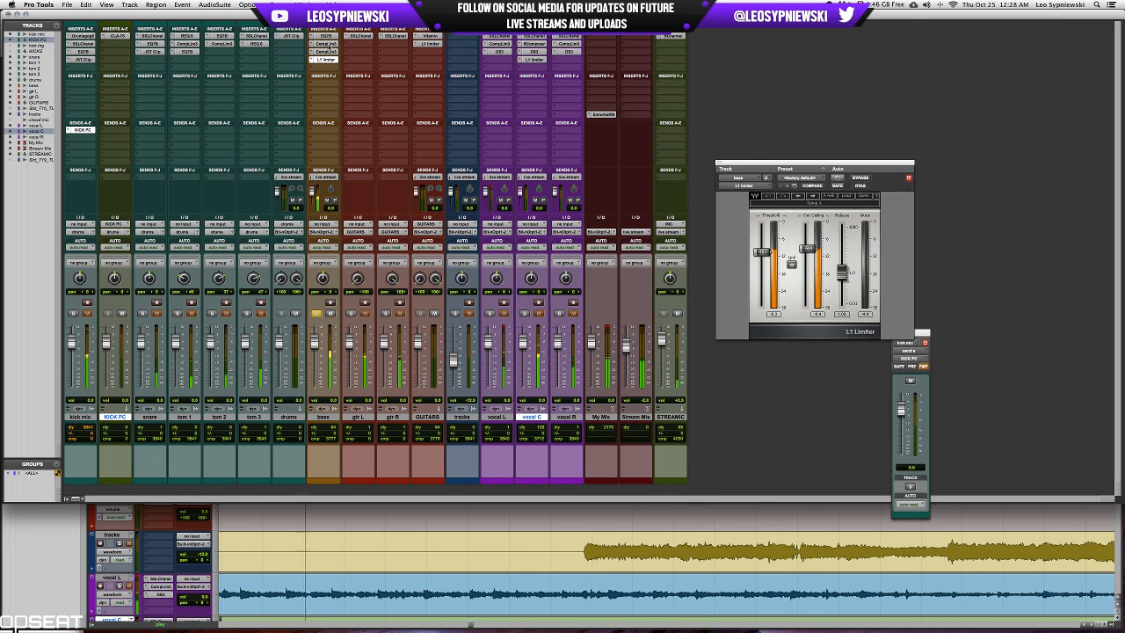
pyautogui.click(329, 36)
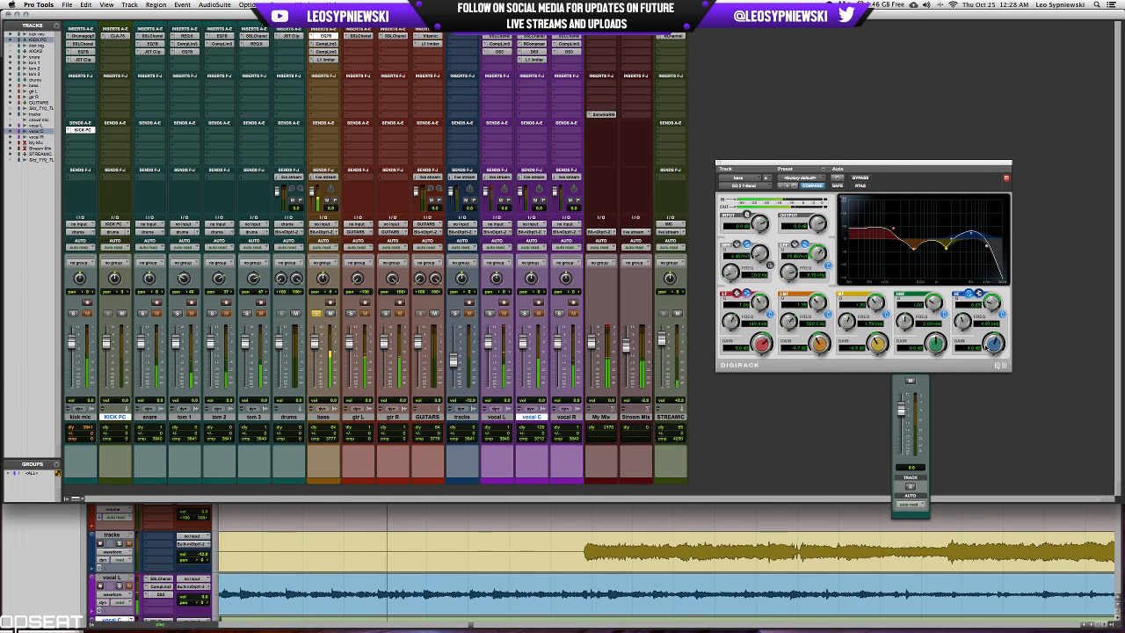
pyautogui.moveTo(994, 345); pyautogui.dragTo(994, 351)
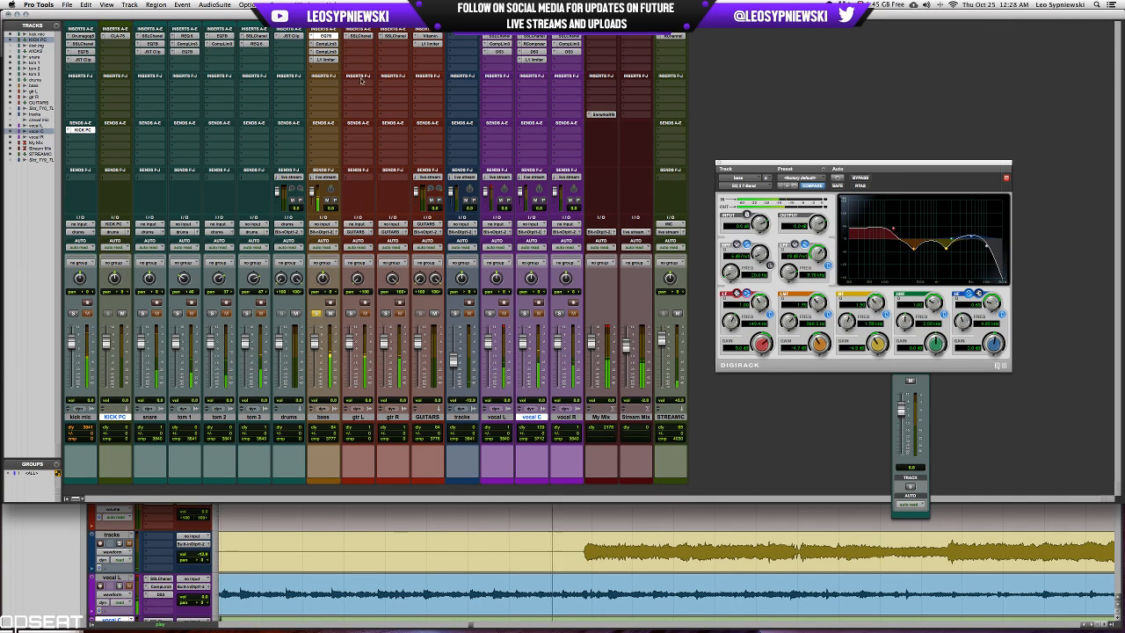
pyautogui.click(325, 52)
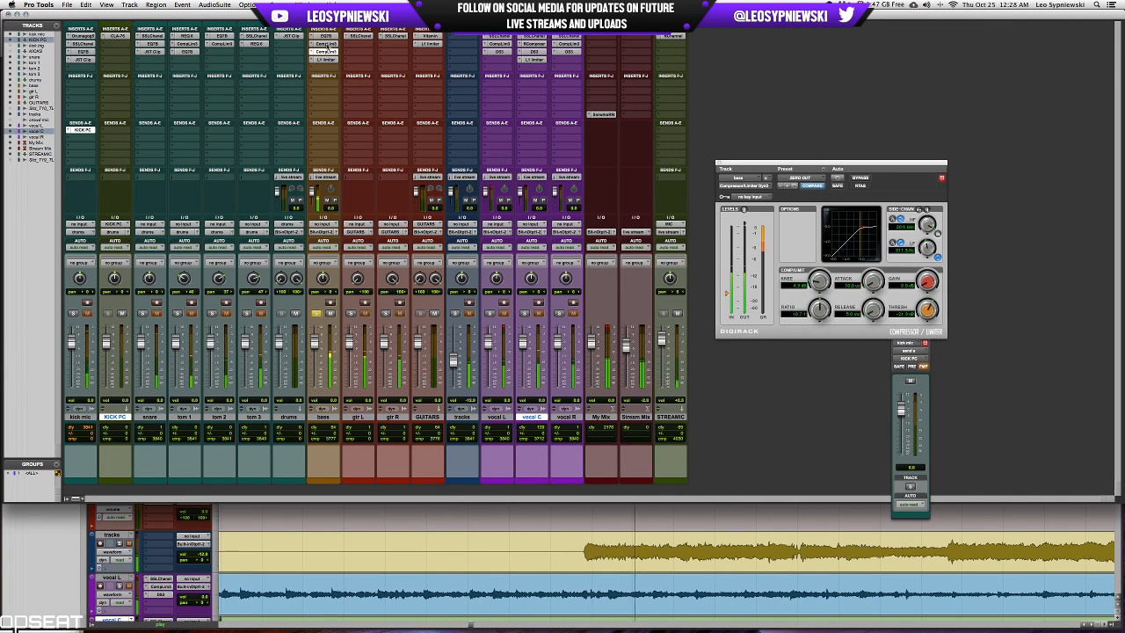
pyautogui.click(325, 35)
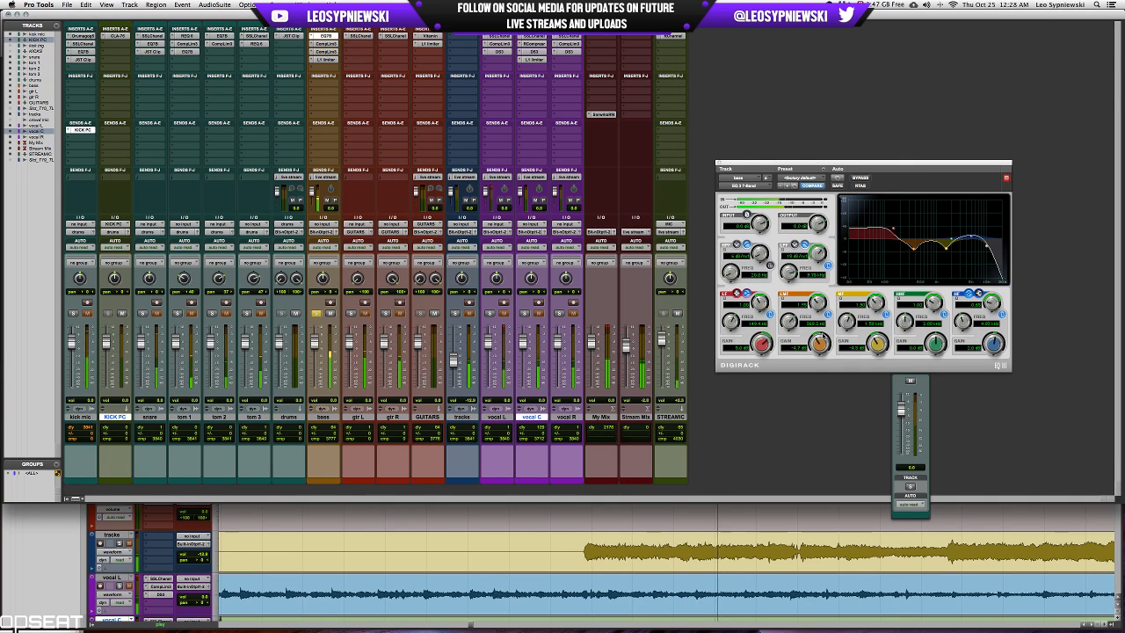
pyautogui.moveTo(824, 335); pyautogui.dragTo(825, 329)
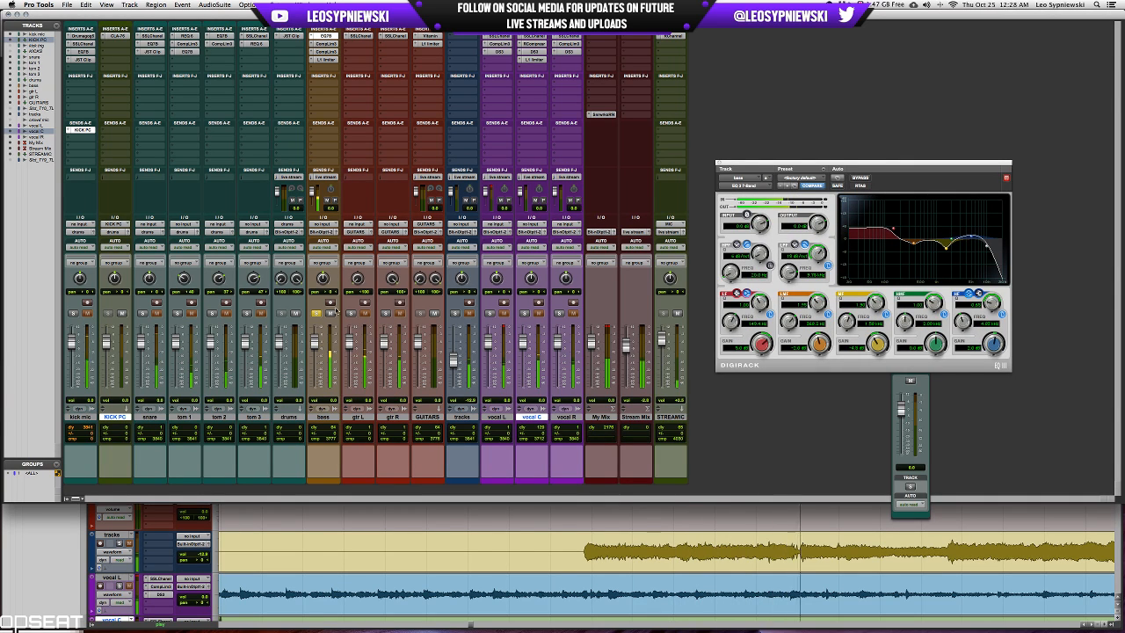
# Unsolo the bass to hear it in the full mix, check its L1 limiter, and close the plug-in.
pyautogui.click(316, 313)
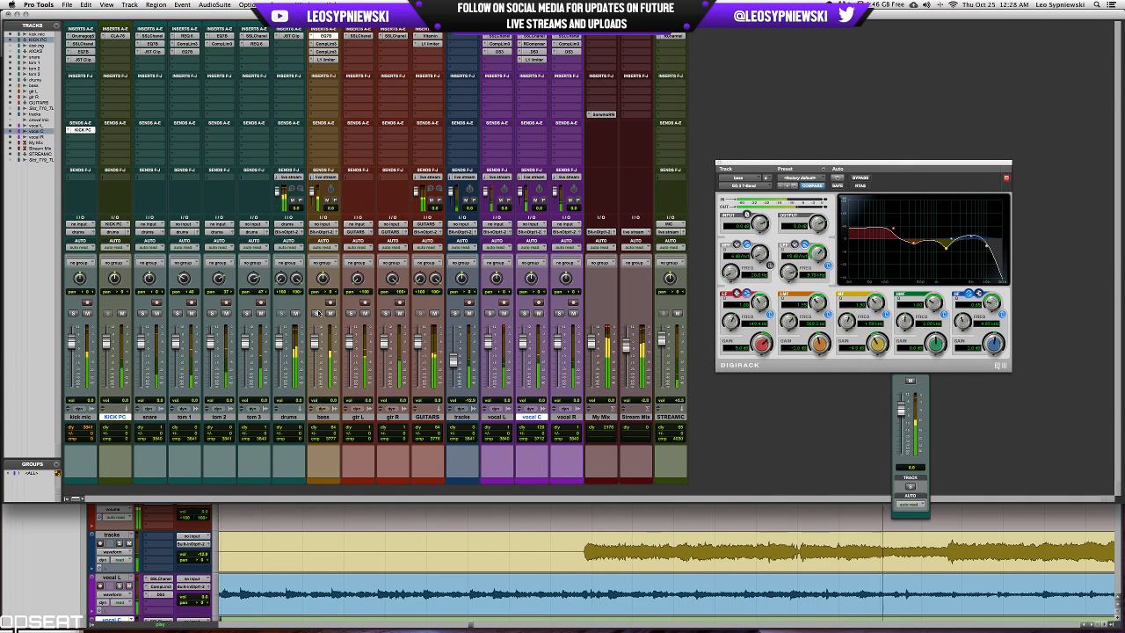
pyautogui.click(326, 59)
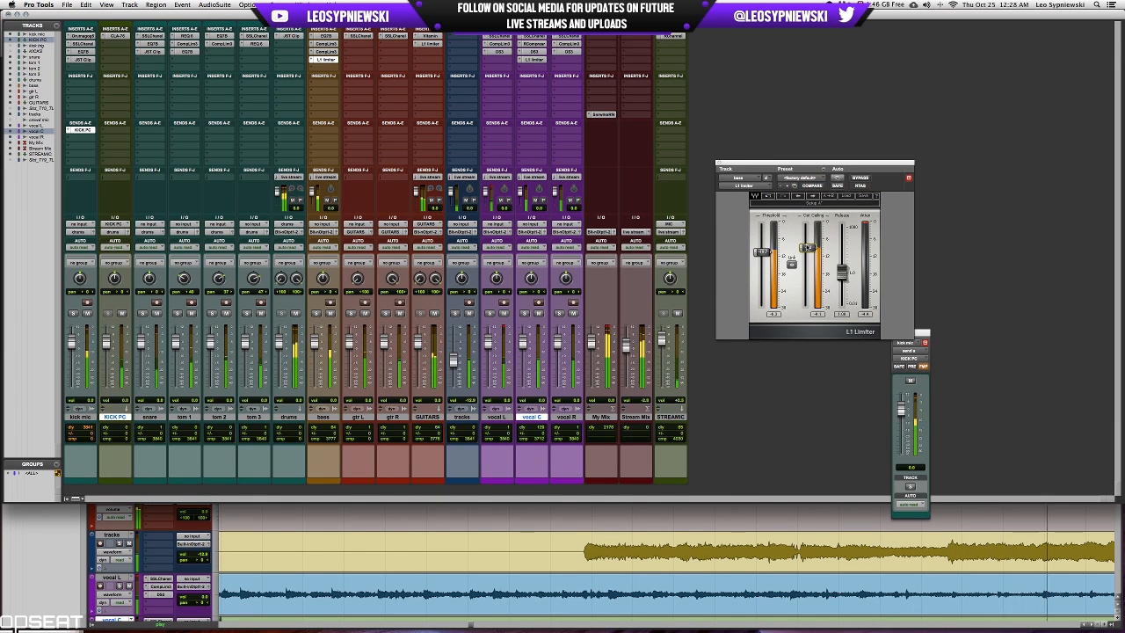
pyautogui.click(717, 162)
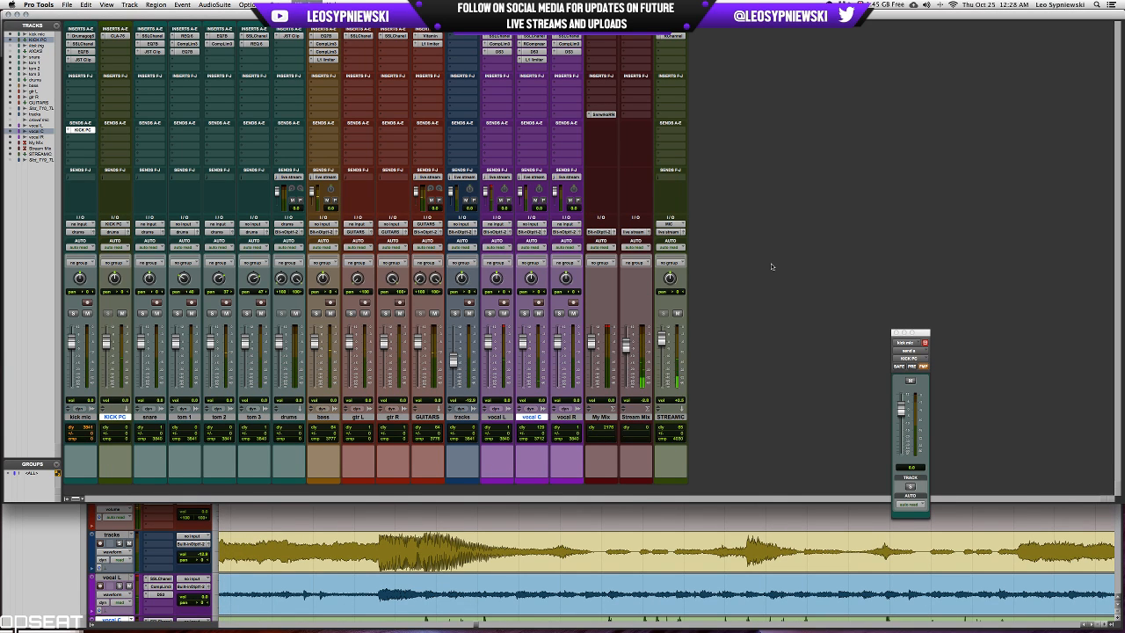
# Switch to the Edit window and examine the recorded waveforms across all tracks, from the song's ending back to earlier sections.
pyautogui.press('super+equal')
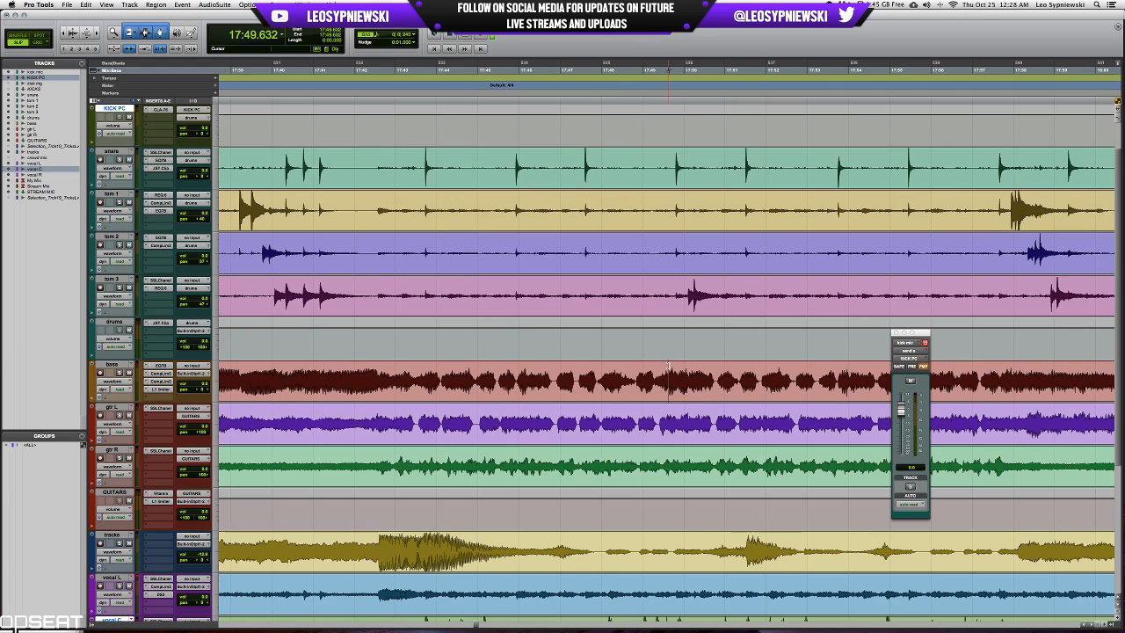
pyautogui.press('super+bracketleft')
pyautogui.press('super+bracketleft')
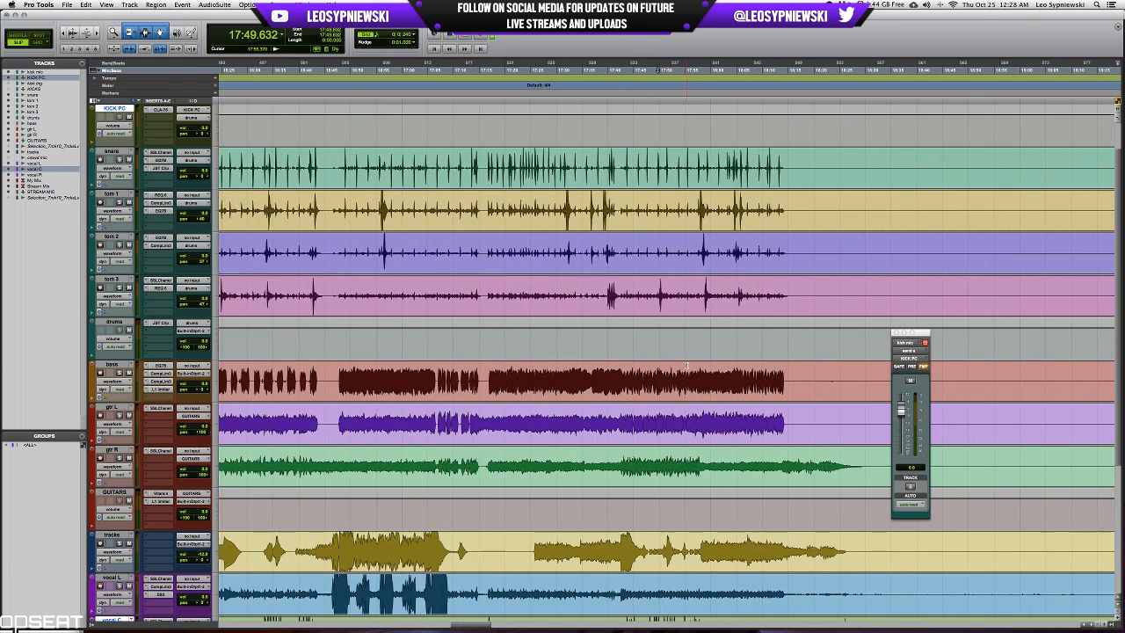
pyautogui.scroll(-5, 686, 366)
pyautogui.scroll(6, 699, 338)
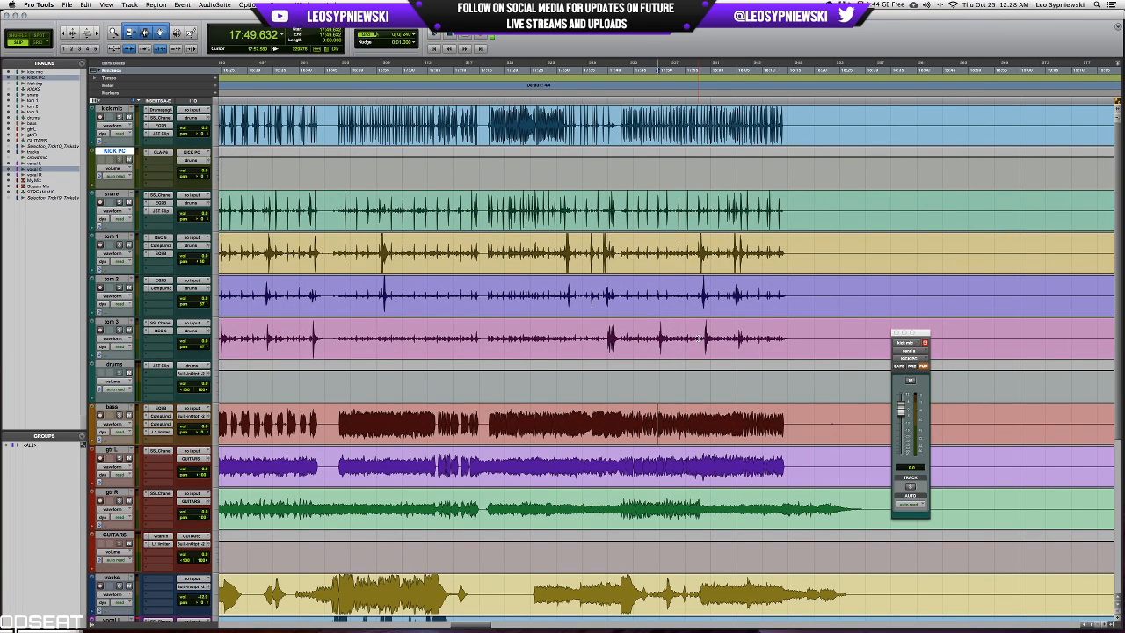
pyautogui.press('super+bracketright')
pyautogui.press('super+bracketright')
pyautogui.press('super+bracketright')
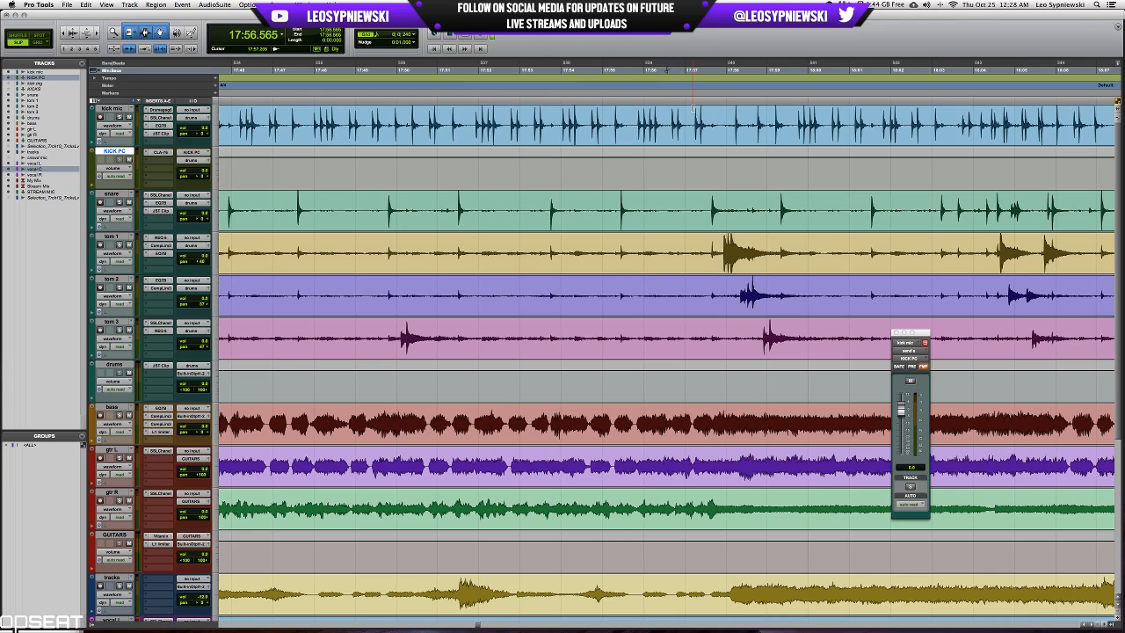
pyautogui.hscroll(10, 691, 156)
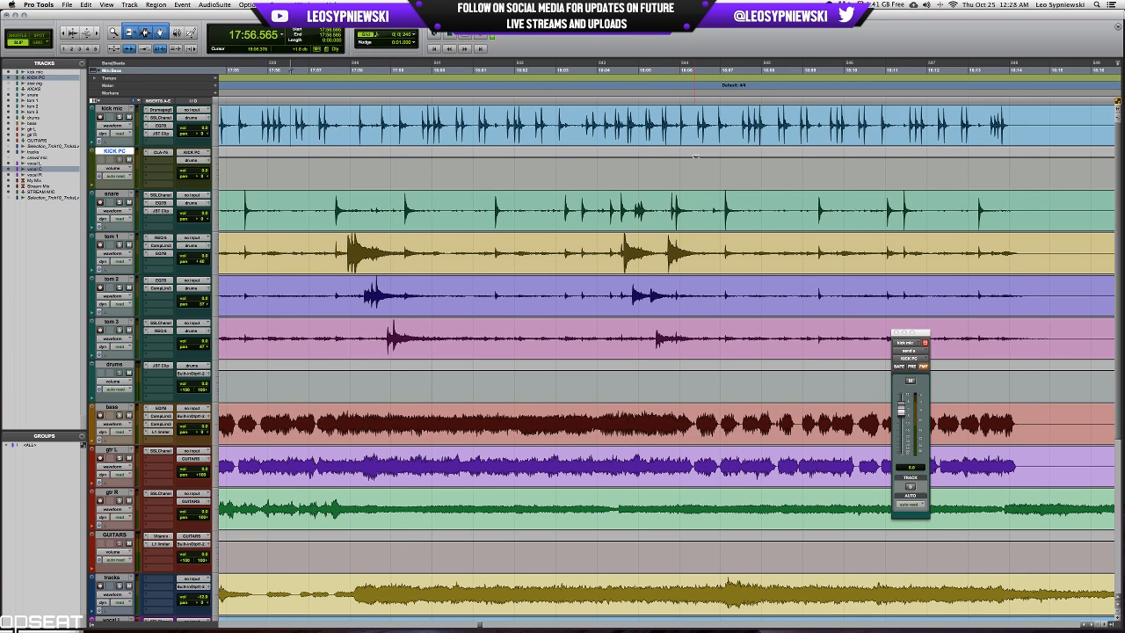
pyautogui.hscroll(20, 695, 156)
pyautogui.scroll(-3, 695, 157)
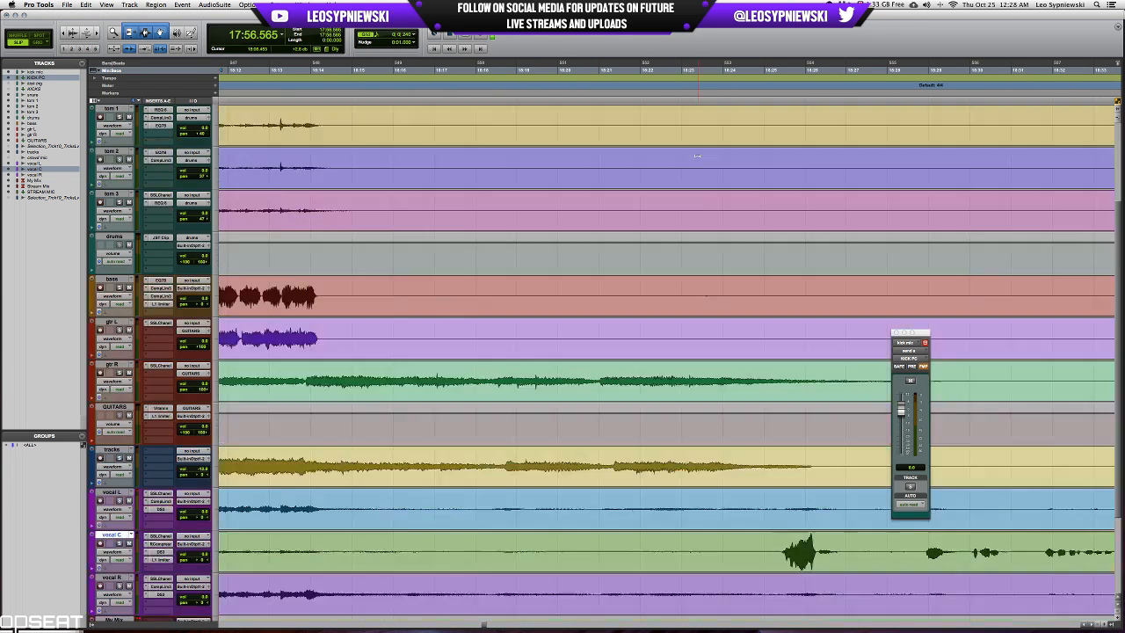
pyautogui.scroll(-3, 696, 157)
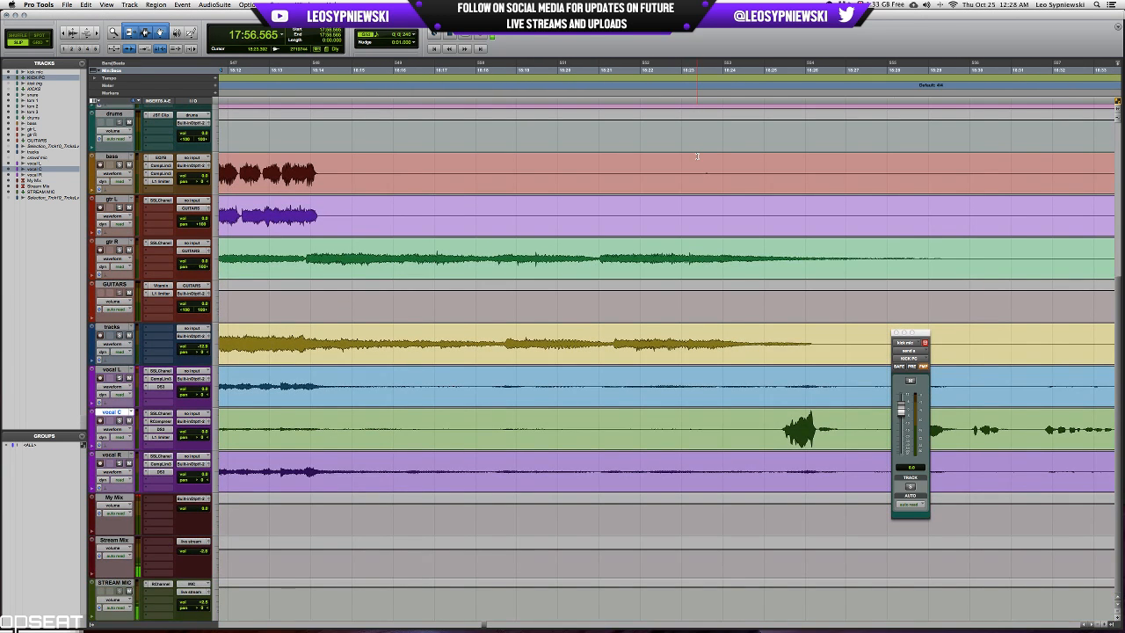
pyautogui.hscroll(-20, 697, 156)
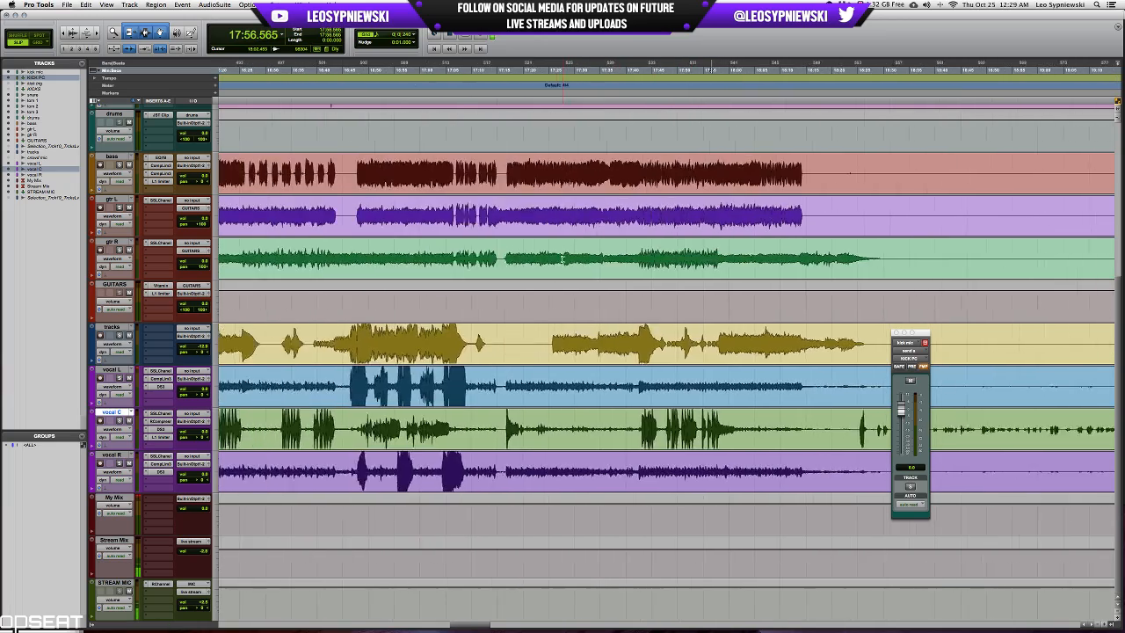
pyautogui.hscroll(-20, 563, 257)
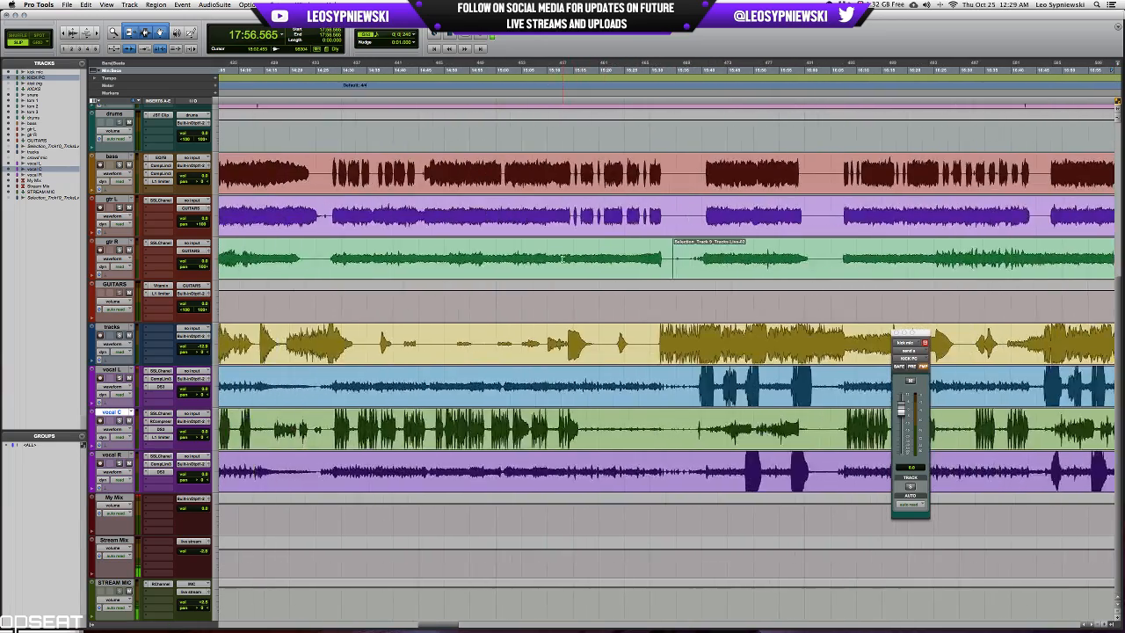
# Select the passage from about 11:21 to 12:03 on the backing tracks track, solo that track, and play it.
pyautogui.hscroll(-20, 562, 257)
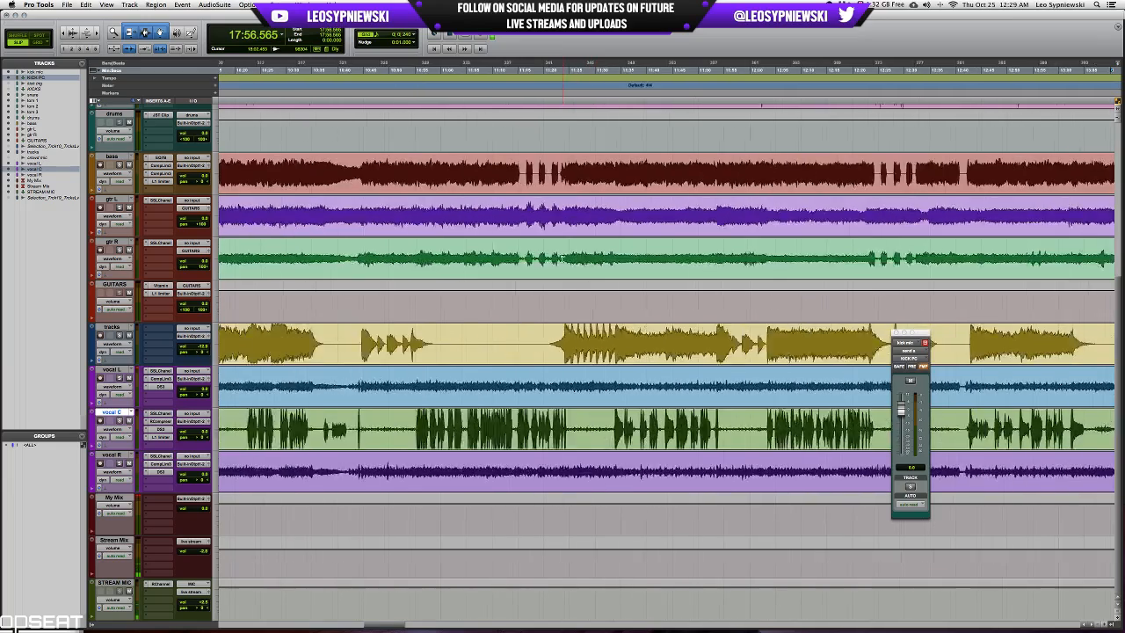
pyautogui.hscroll(2, 560, 259)
pyautogui.click(434, 331)
pyautogui.press('t')
pyautogui.press('t')
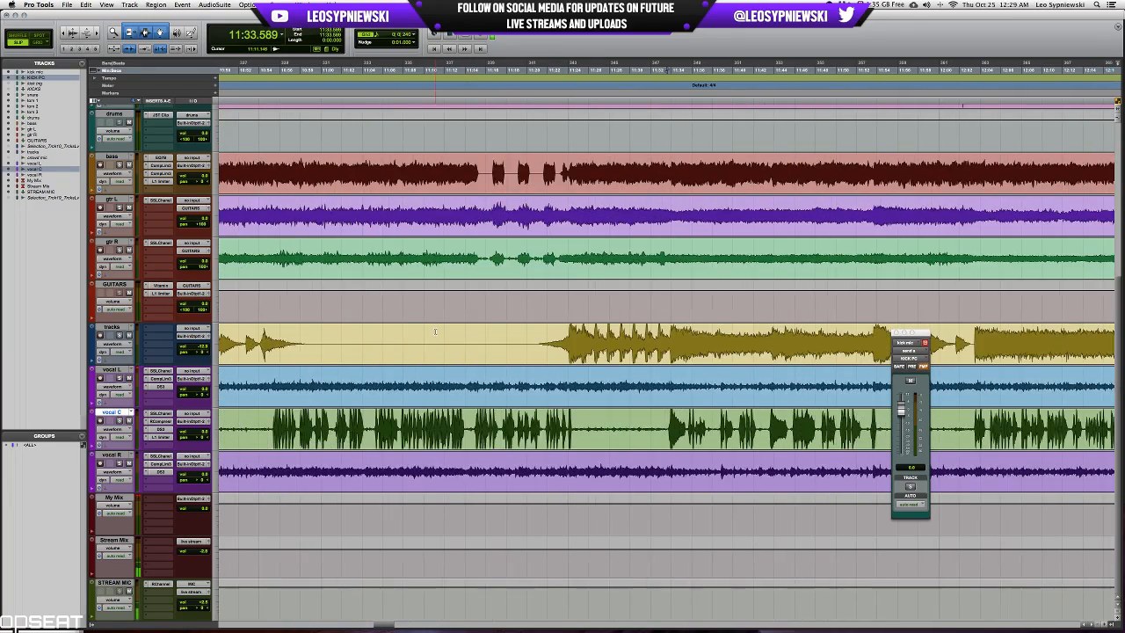
pyautogui.press('r')
pyautogui.hscroll(5, 684, 329)
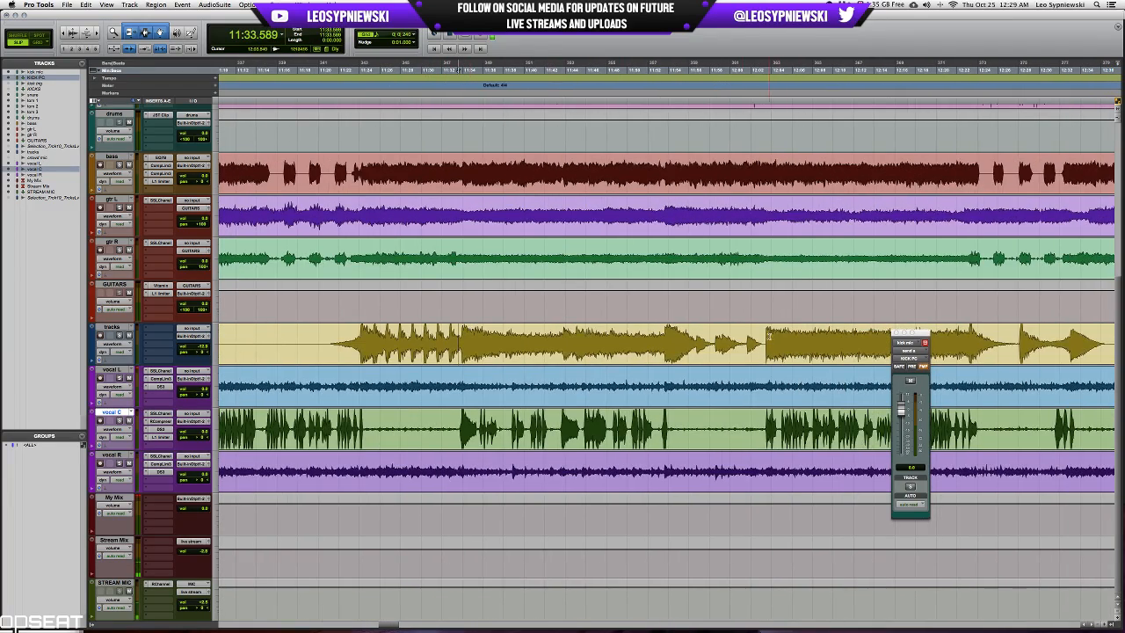
pyautogui.moveTo(764, 333); pyautogui.dragTo(323, 336)
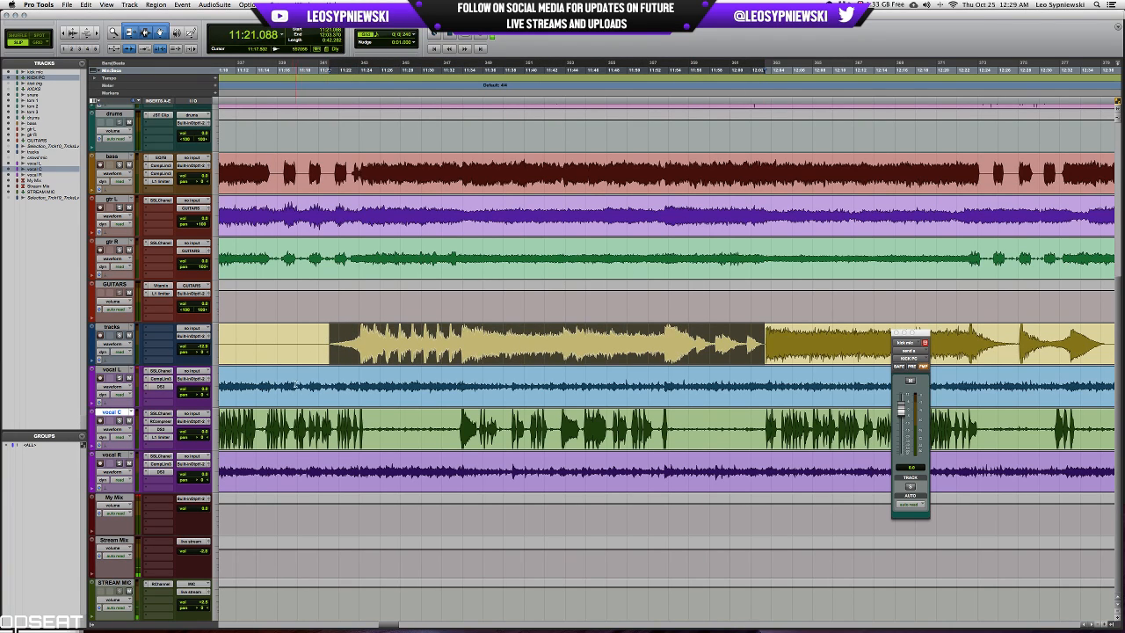
pyautogui.click(118, 335)
pyautogui.press('space')
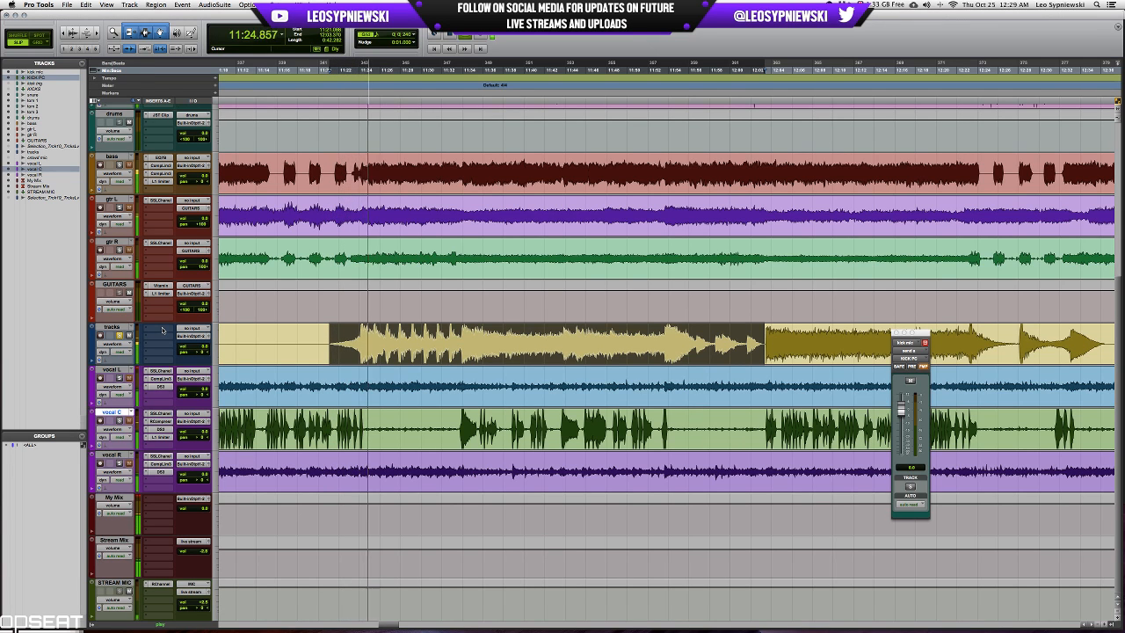
# Select every drum track from kick mic through drums, audition them soloed together with the backing tracks, and take the drums out of solo.
pyautogui.scroll(4, 382, 341)
pyautogui.scroll(2, 382, 341)
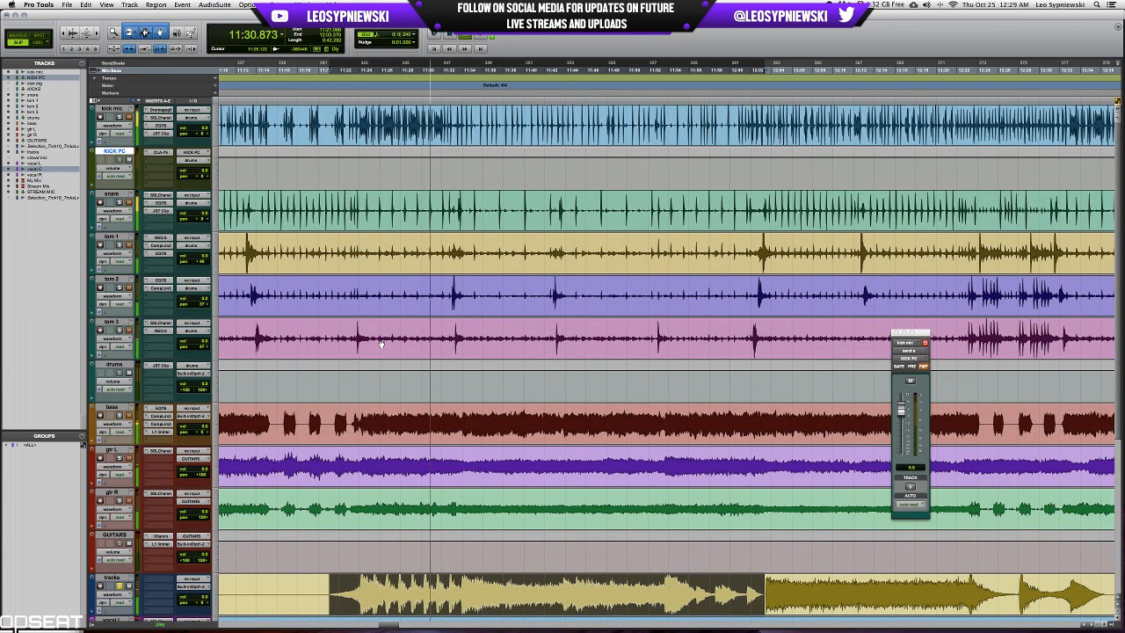
pyautogui.press('space')
pyautogui.scroll(-6, 381, 344)
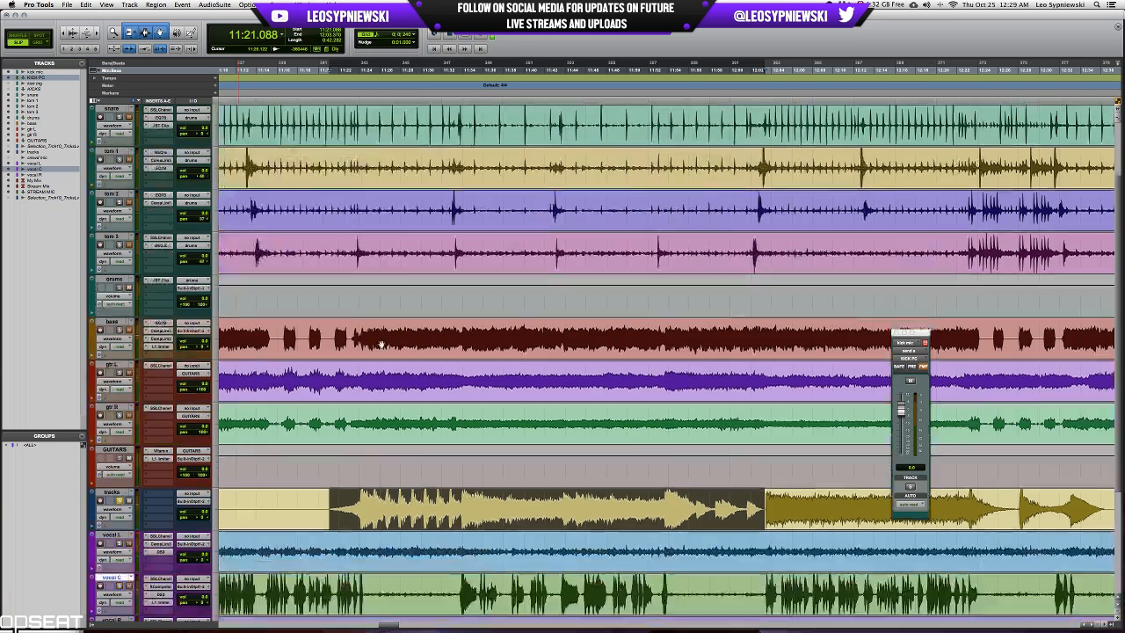
pyautogui.scroll(6, 197, 338)
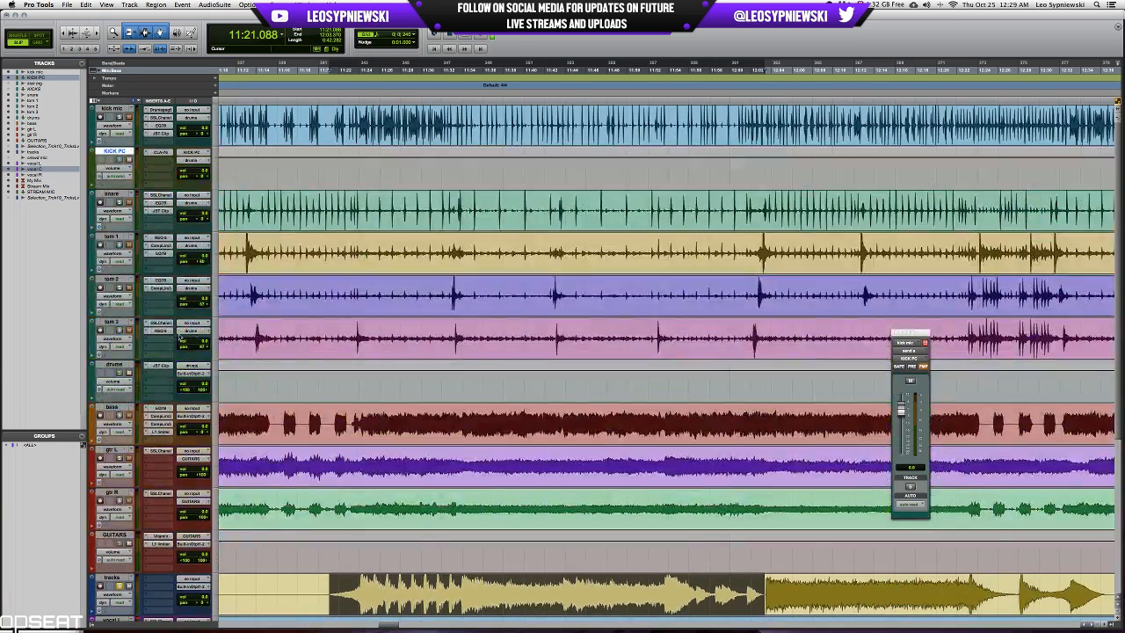
pyautogui.click(113, 366)
pyautogui.keyDown('shift'); pyautogui.click(122, 105); pyautogui.keyUp('shift')
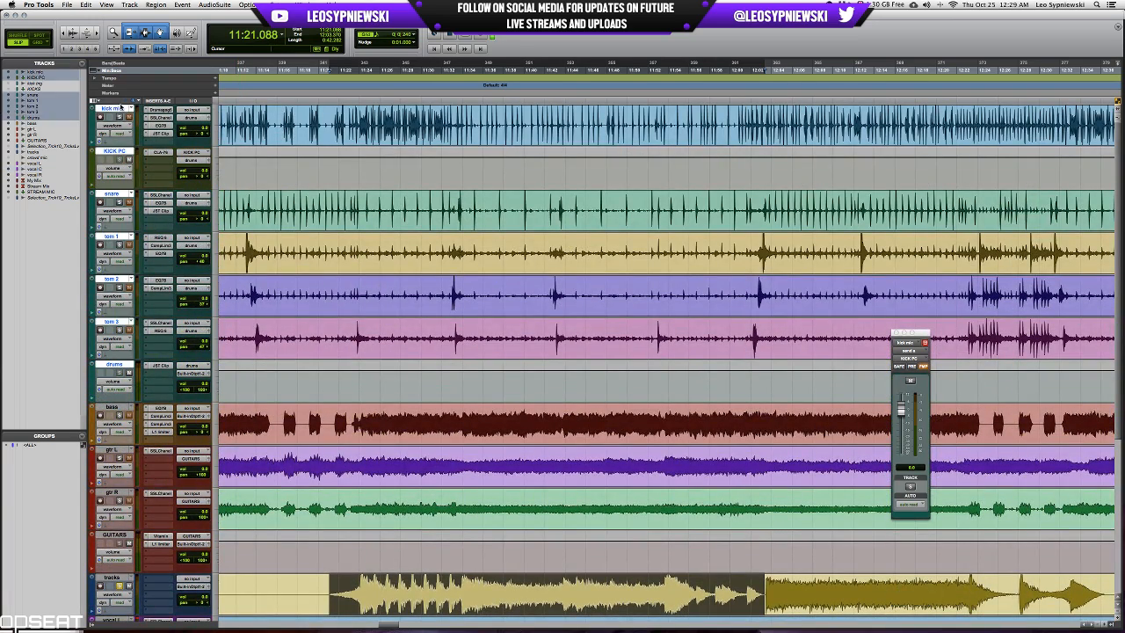
pyautogui.scroll(-6, 366, 238)
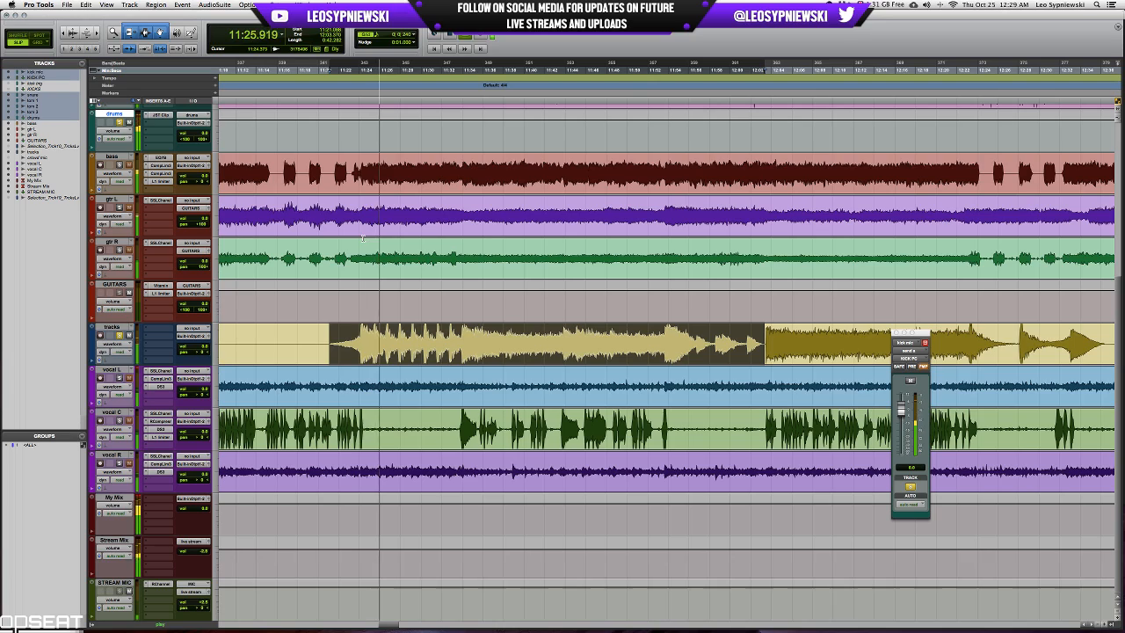
pyautogui.scroll(6, 361, 237)
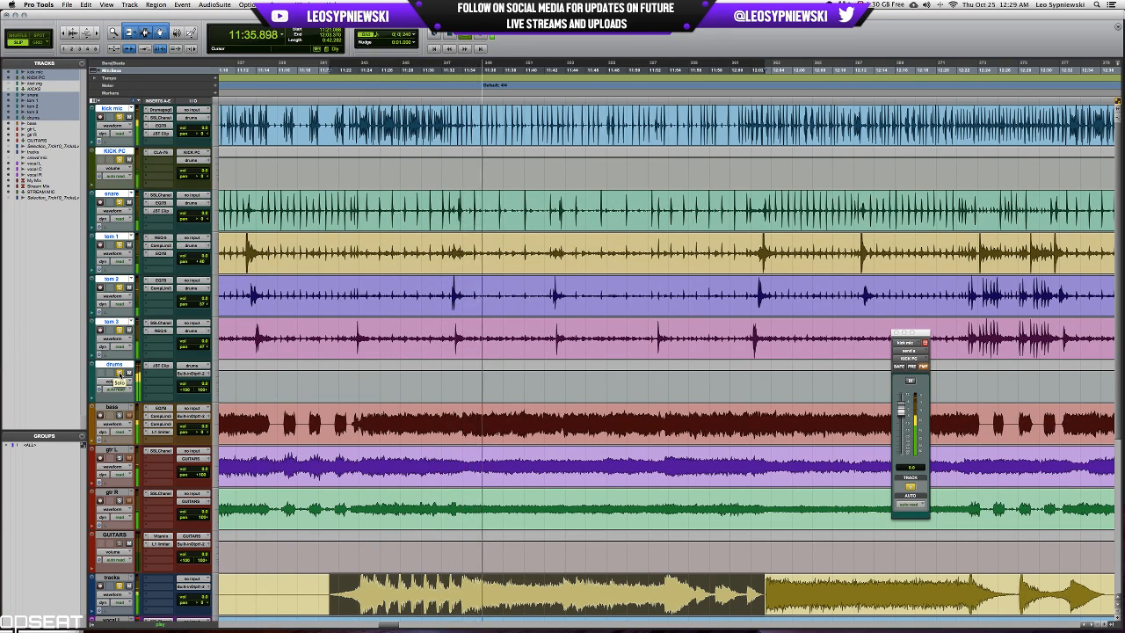
pyautogui.press('space')
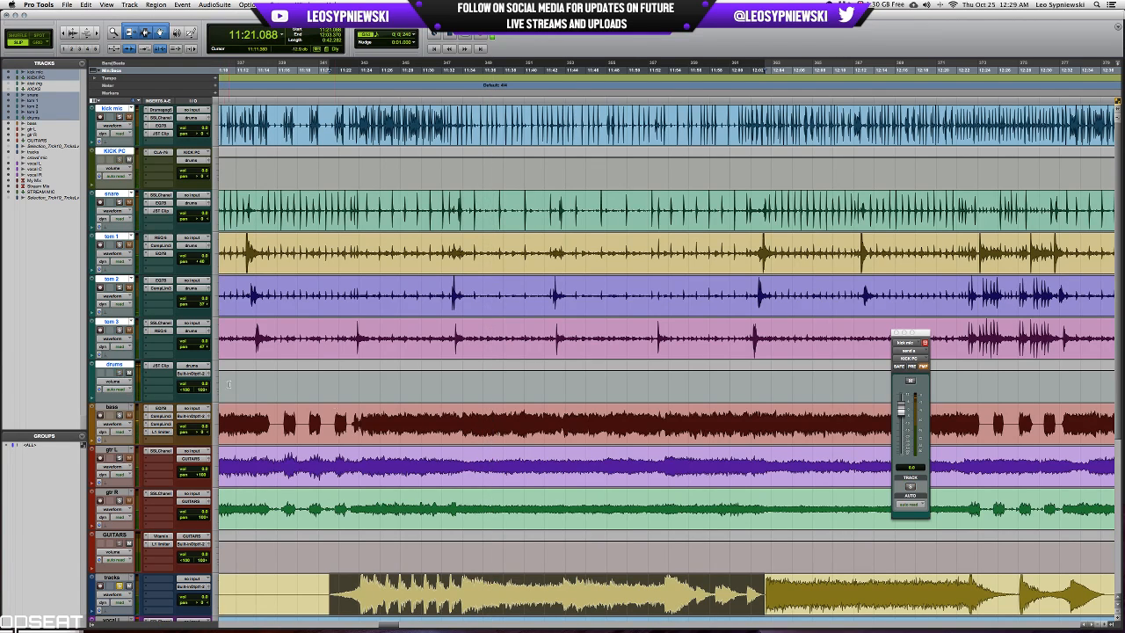
# Select a shorter passage starting at about 11:33.7 on the backing tracks track and play it soloed.
pyautogui.scroll(-5, 229, 384)
pyautogui.moveTo(461, 370); pyautogui.dragTo(664, 382)
pyautogui.press('space')
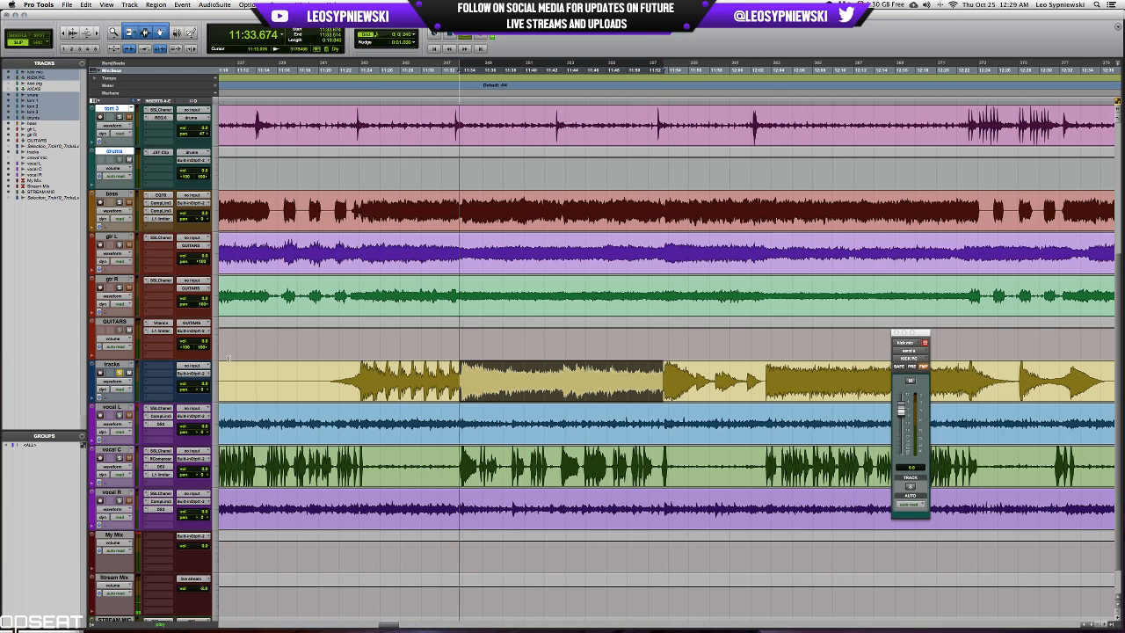
# Insert an EQ 3 7-Band on the backing tracks track and boost its high-mid and mid bands.
pyautogui.click(153, 366)
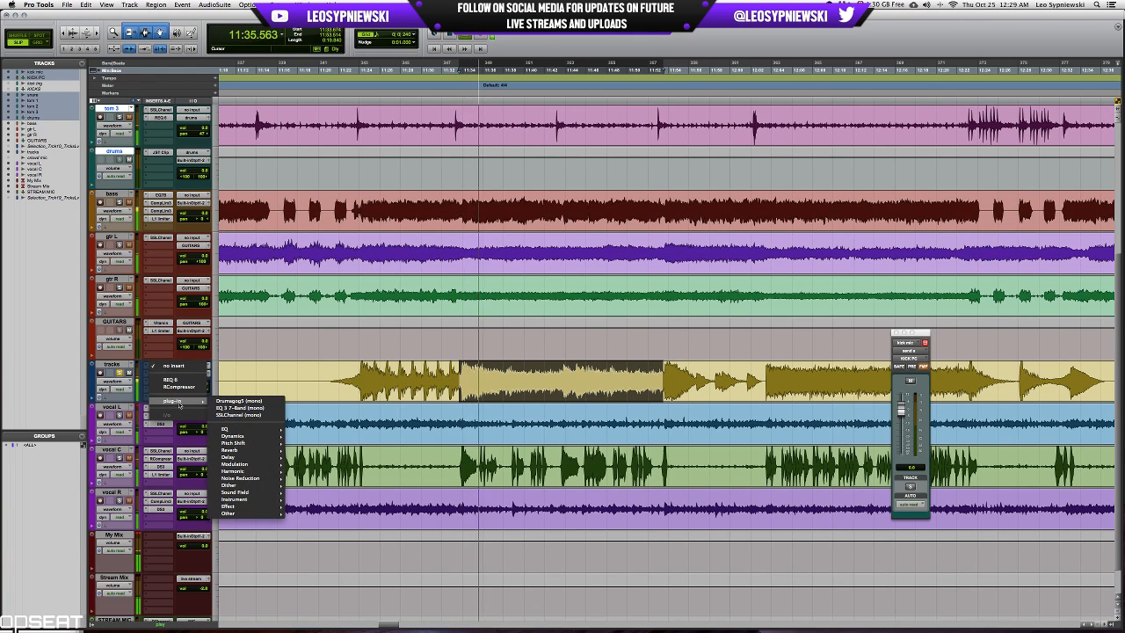
pyautogui.click(479, 379)
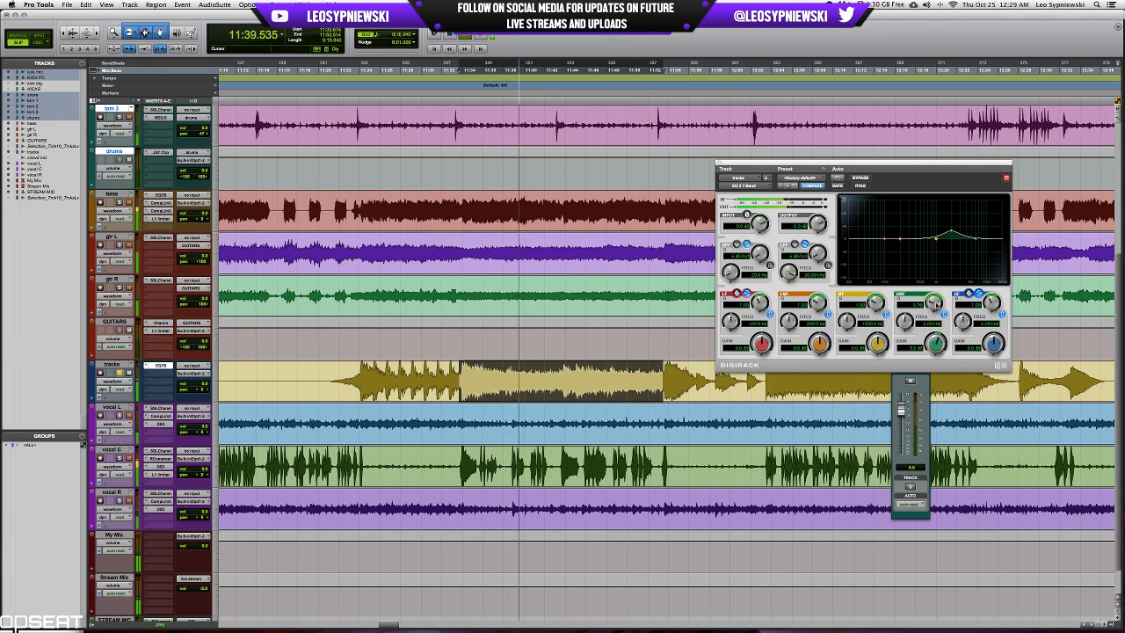
pyautogui.moveTo(934, 303); pyautogui.dragTo(912, 315)
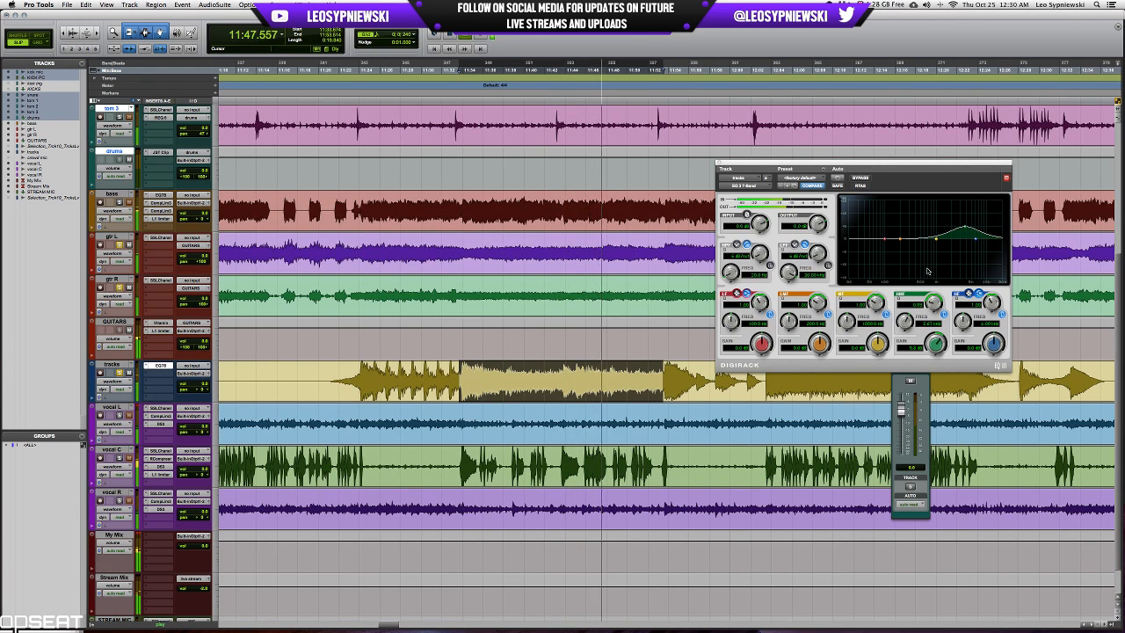
pyautogui.moveTo(878, 344)
pyautogui.mouseDown()
pyautogui.moveTo(889, 328)
pyautogui.moveTo(845, 333)
pyautogui.moveTo(873, 310)
pyautogui.moveTo(877, 345)
pyautogui.mouseUp()
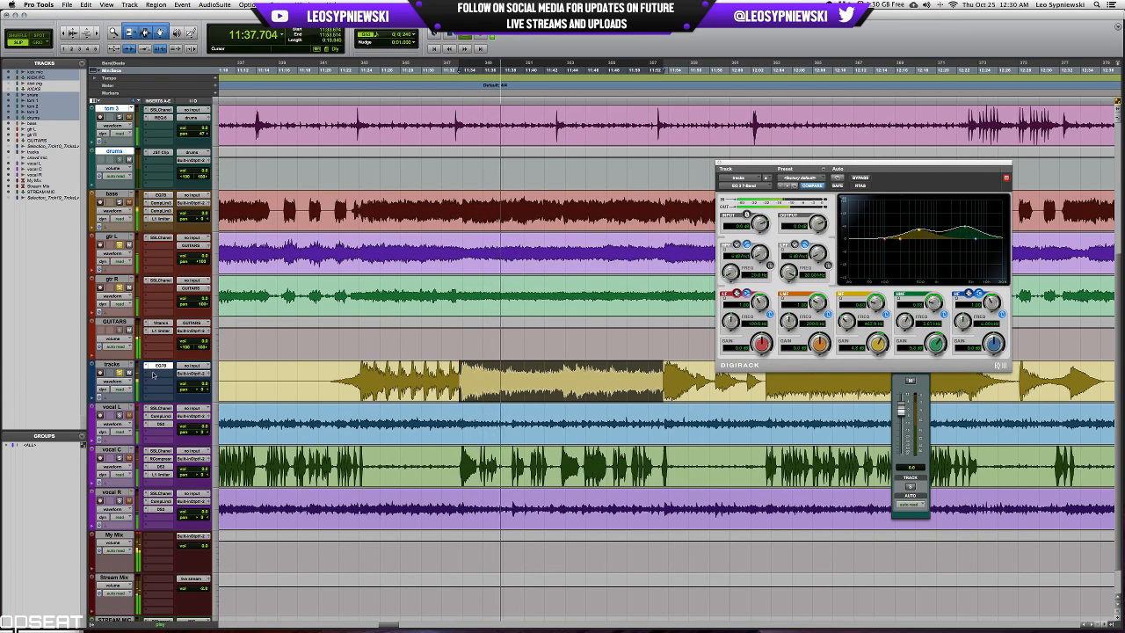
# Insert an L1 limiter after the EQ on the backing tracks track and lower its threshold and output ceiling.
pyautogui.click(161, 364)
pyautogui.moveTo(172, 408)
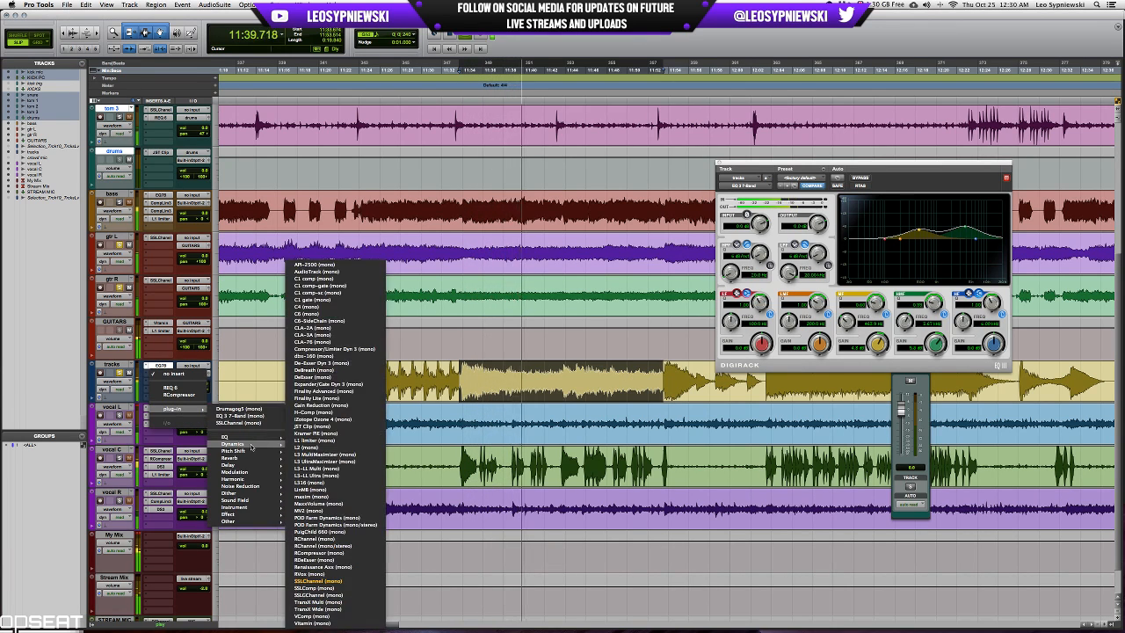
pyautogui.click(774, 380)
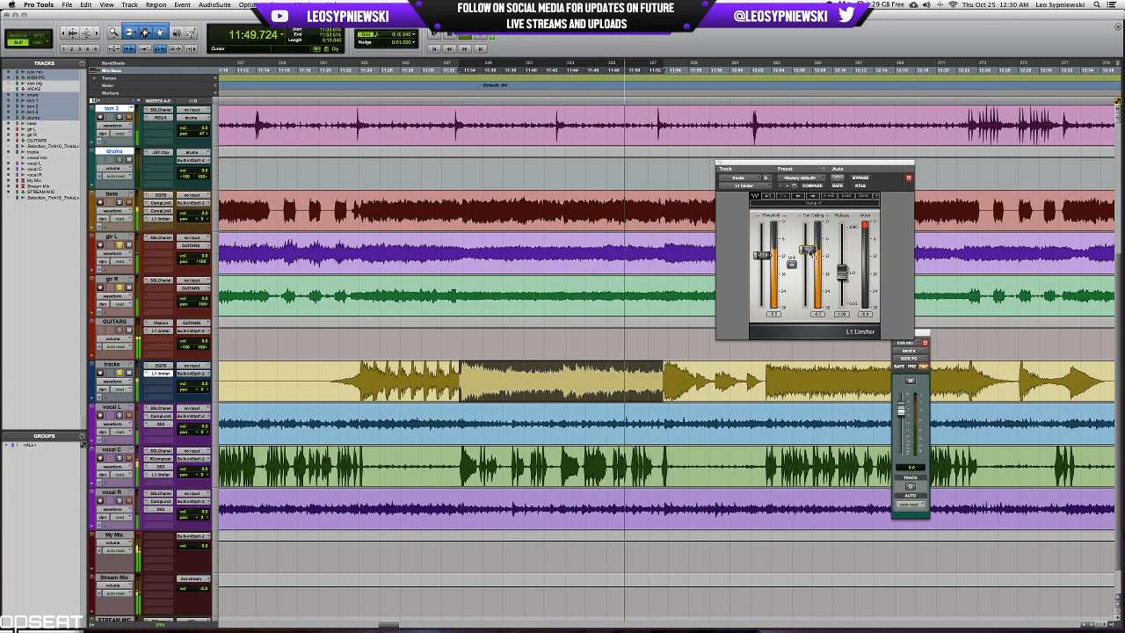
pyautogui.press('space')
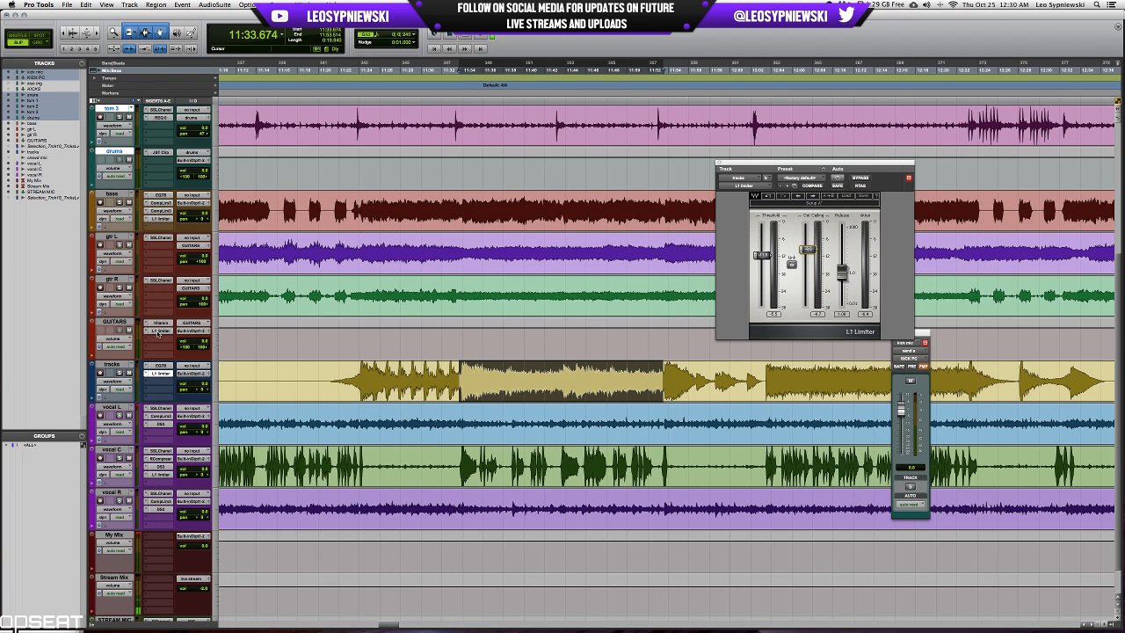
# Insert a stereo Q8 equalizer between Vitamin and the L1 limiter on the GUITARS bus and enable its eighth band.
pyautogui.click(162, 338)
pyautogui.moveTo(189, 366)
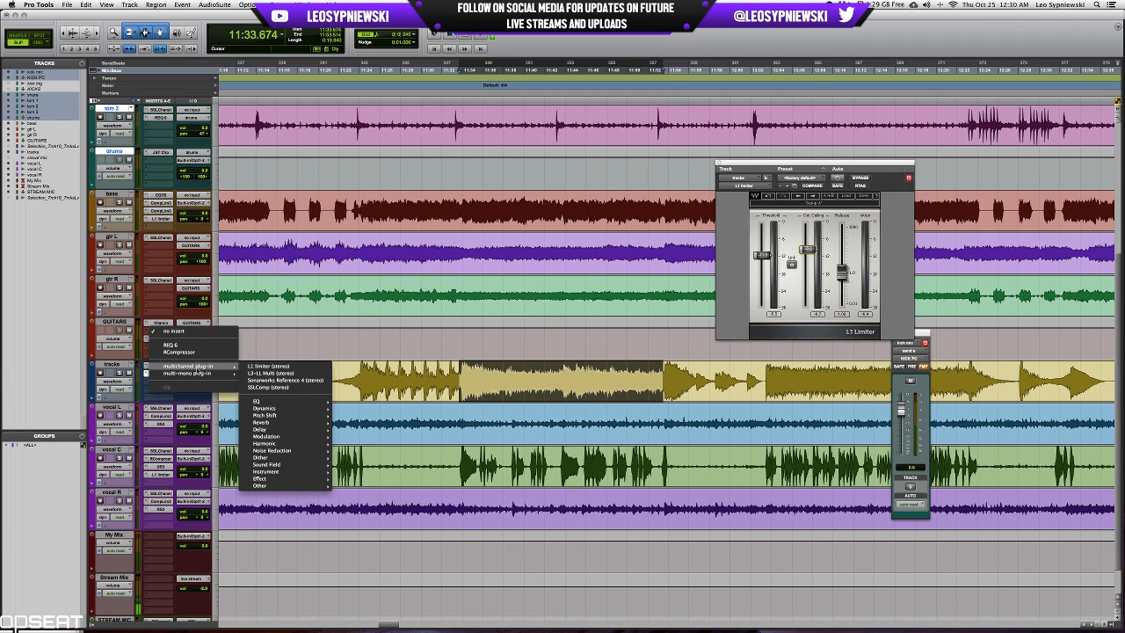
pyautogui.moveTo(261, 402)
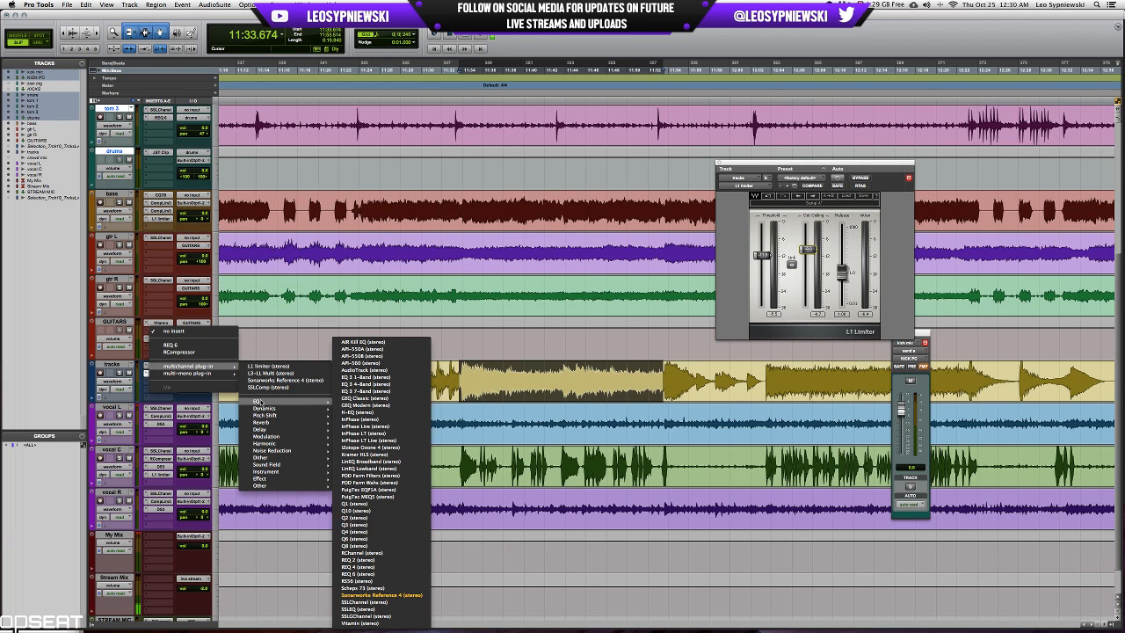
pyautogui.click(350, 545)
pyautogui.click(770, 369)
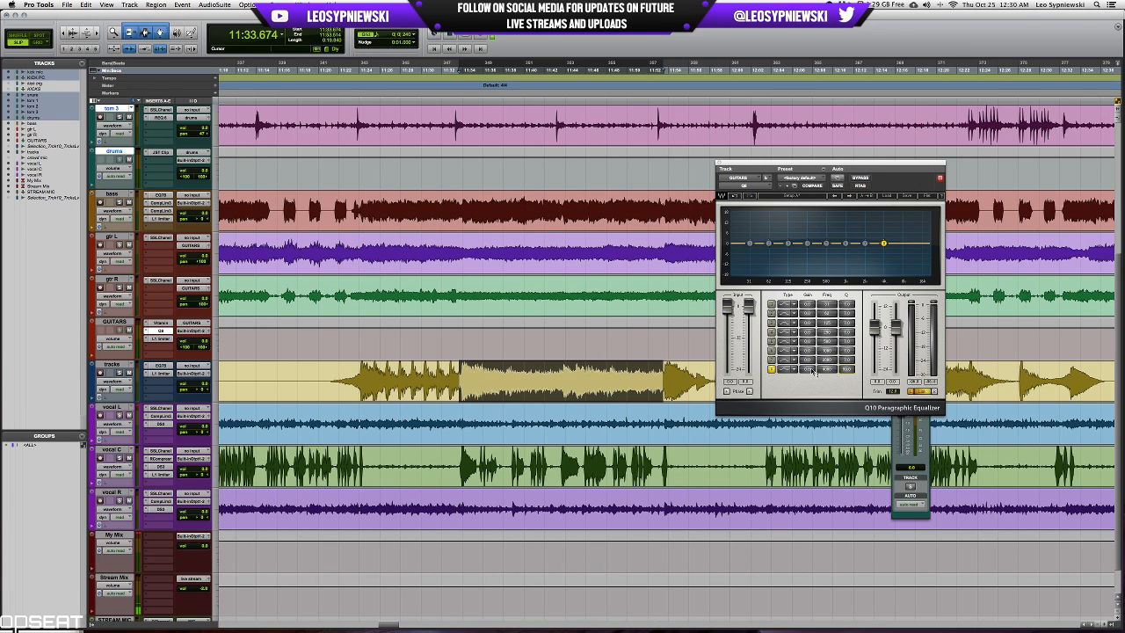
# Sweep the eighth band of the guitar Q8 with a narrow boost during playback and turn it into a narrow upper-mid cut.
pyautogui.press('space')
pyautogui.moveTo(810, 370); pyautogui.dragTo(810, 359)
pyautogui.press('space')
pyautogui.press('space')
pyautogui.moveTo(808, 371)
pyautogui.mouseDown()
pyautogui.moveTo(807, 358)
pyautogui.moveTo(826, 362)
pyautogui.mouseUp()
pyautogui.moveTo(889, 220); pyautogui.dragTo(894, 254)
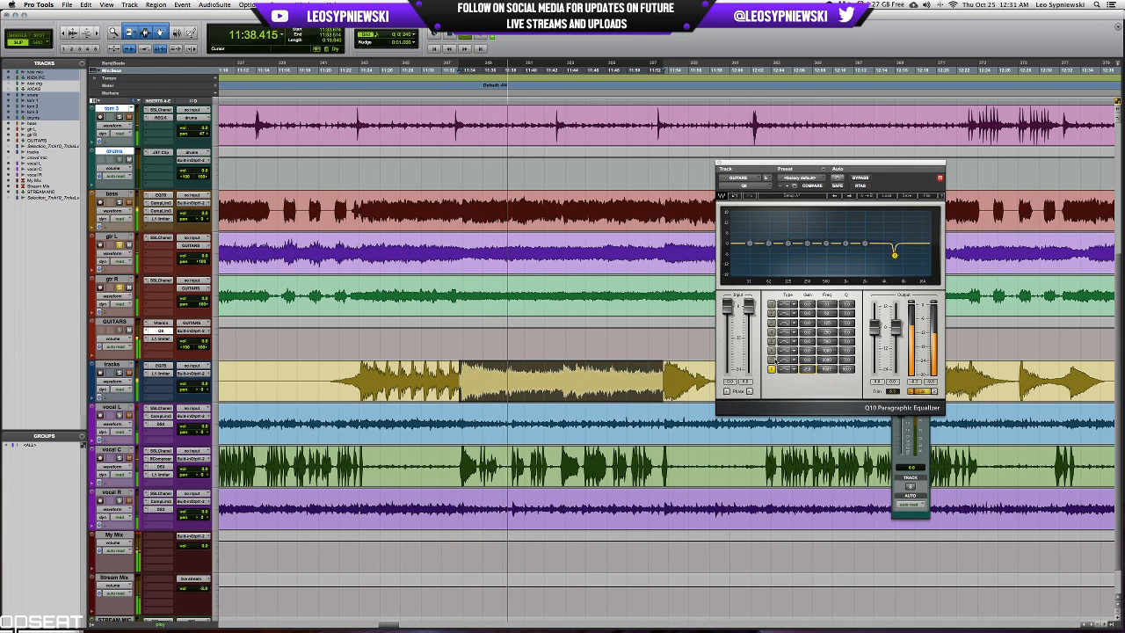
# Sweep the seventh band of the guitar Q8, set it as a second narrow cut, and deepen the eighth band's cut.
pyautogui.moveTo(846, 369); pyautogui.dragTo(843, 360)
pyautogui.moveTo(865, 242); pyautogui.dragTo(875, 220)
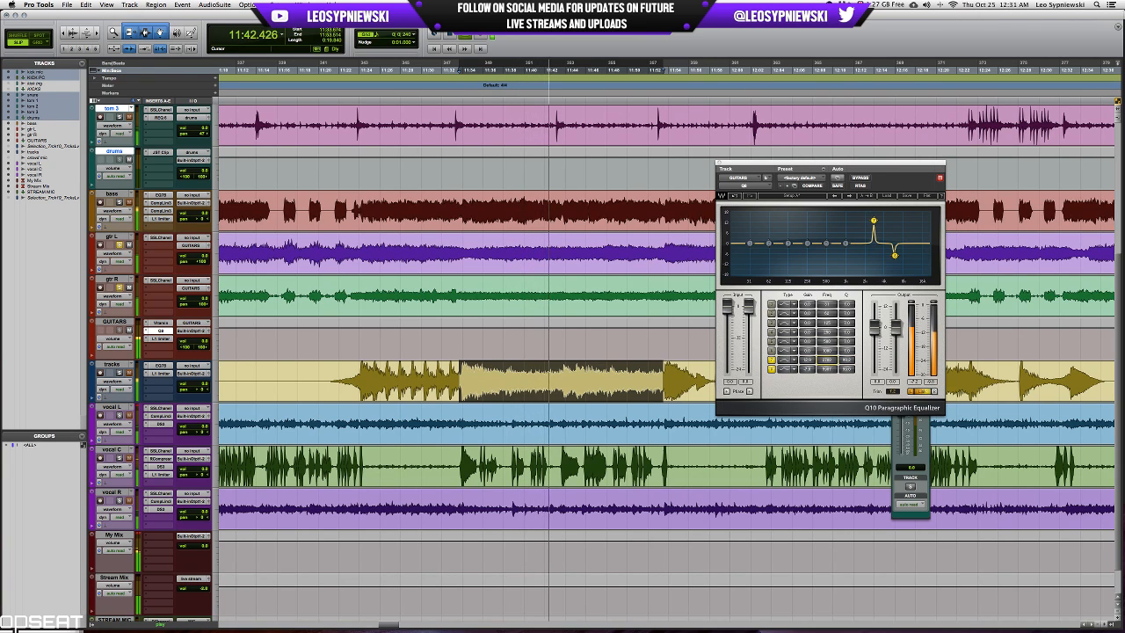
pyautogui.moveTo(807, 359); pyautogui.dragTo(807, 391)
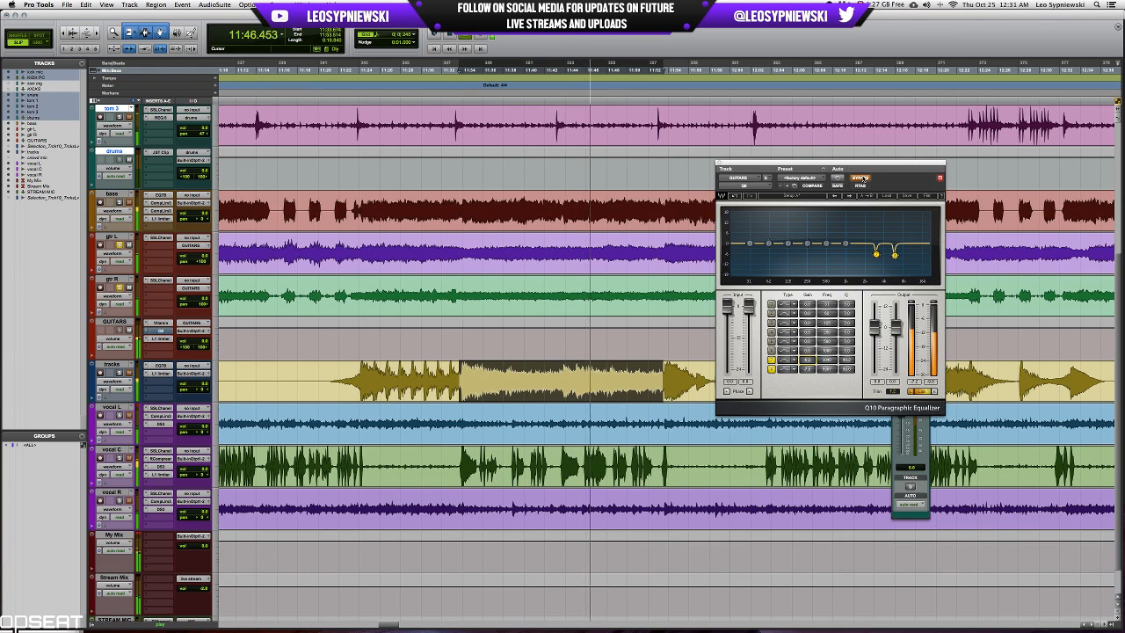
pyautogui.moveTo(801, 374); pyautogui.dragTo(842, 330)
# Enable the guitar Q8's sixth band as a high-cut filter at 0 dB gain, lower its cutoff frequency, and compare with it switched off.
pyautogui.click(772, 350)
pyautogui.moveTo(845, 243); pyautogui.dragTo(929, 214)
pyautogui.press('space')
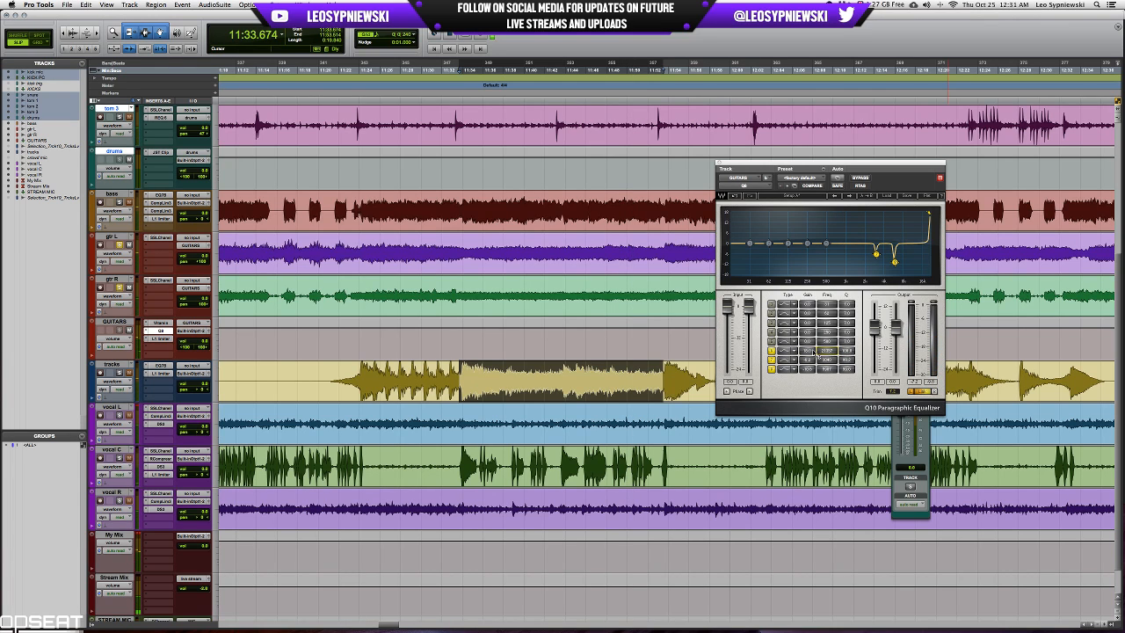
pyautogui.moveTo(809, 350); pyautogui.dragTo(809, 362)
pyautogui.click(787, 352)
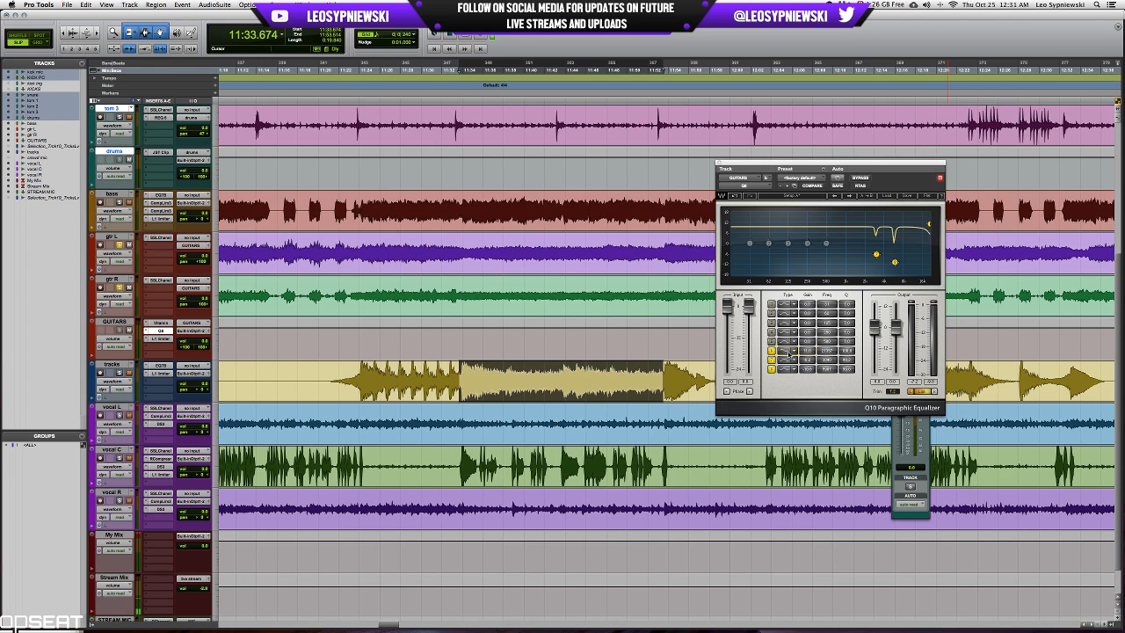
pyautogui.click(788, 352)
pyautogui.click(787, 353)
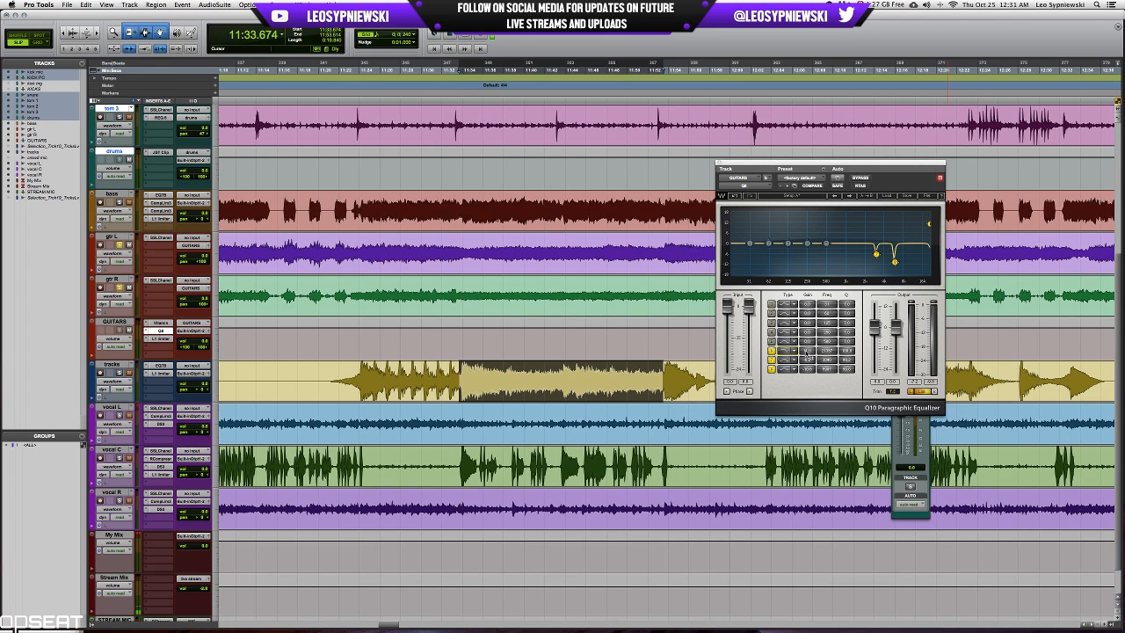
pyautogui.press('space')
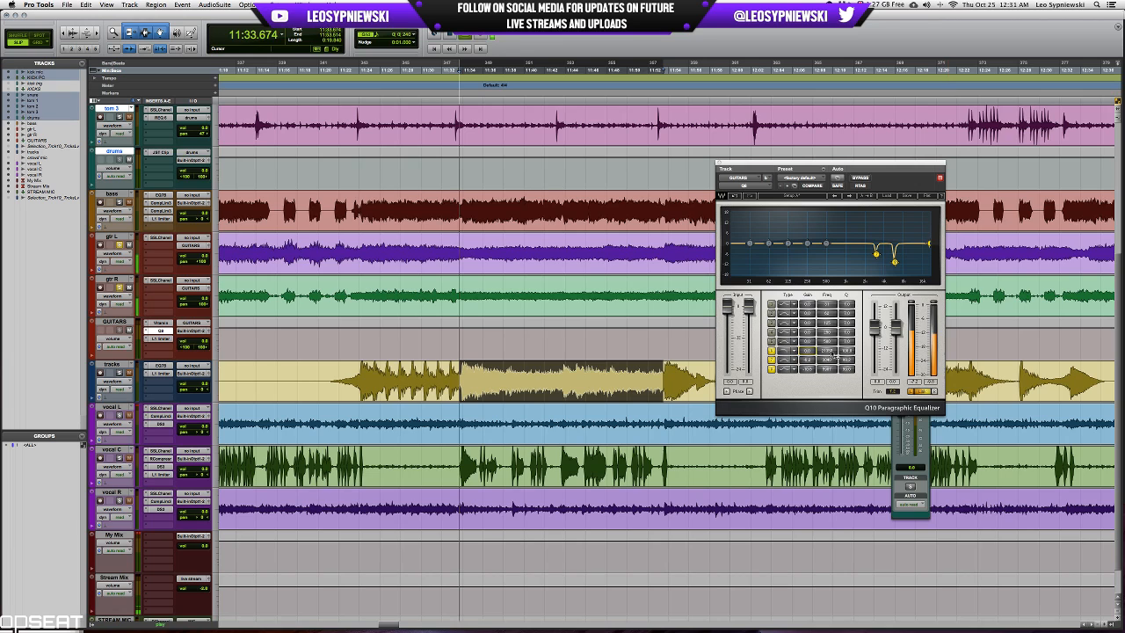
pyautogui.moveTo(832, 352); pyautogui.dragTo(832, 367)
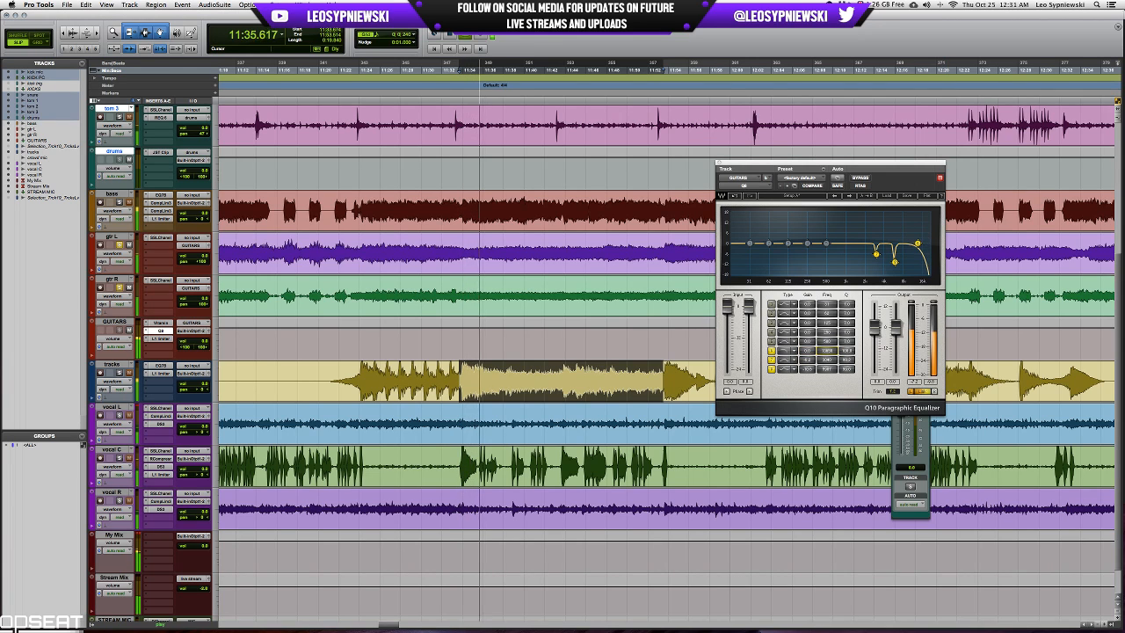
pyautogui.click(773, 352)
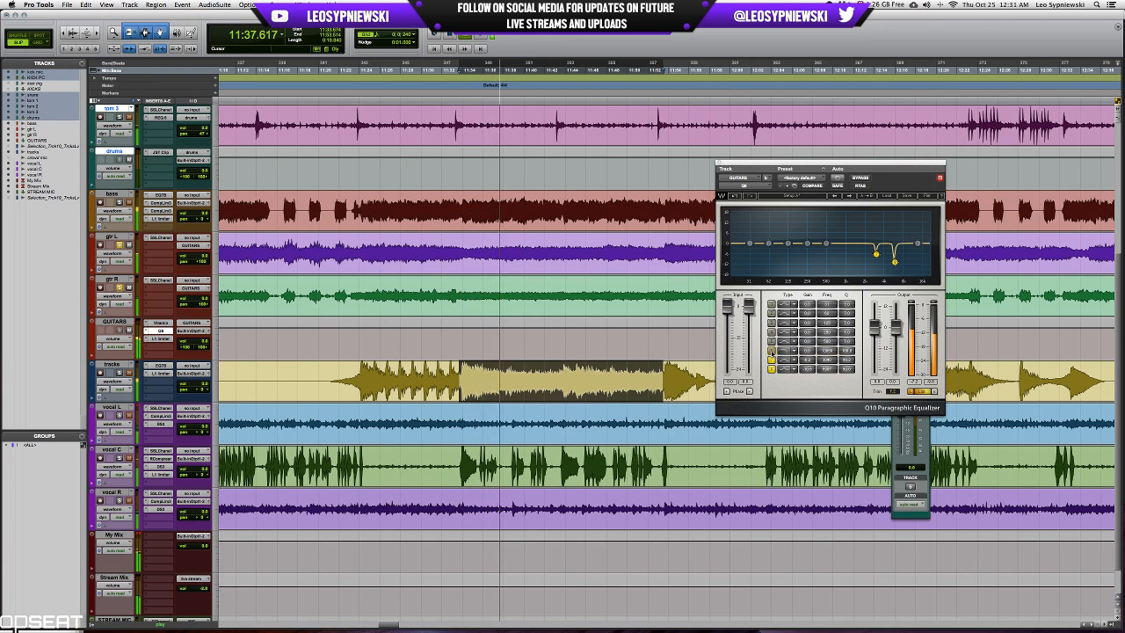
pyautogui.click(772, 351)
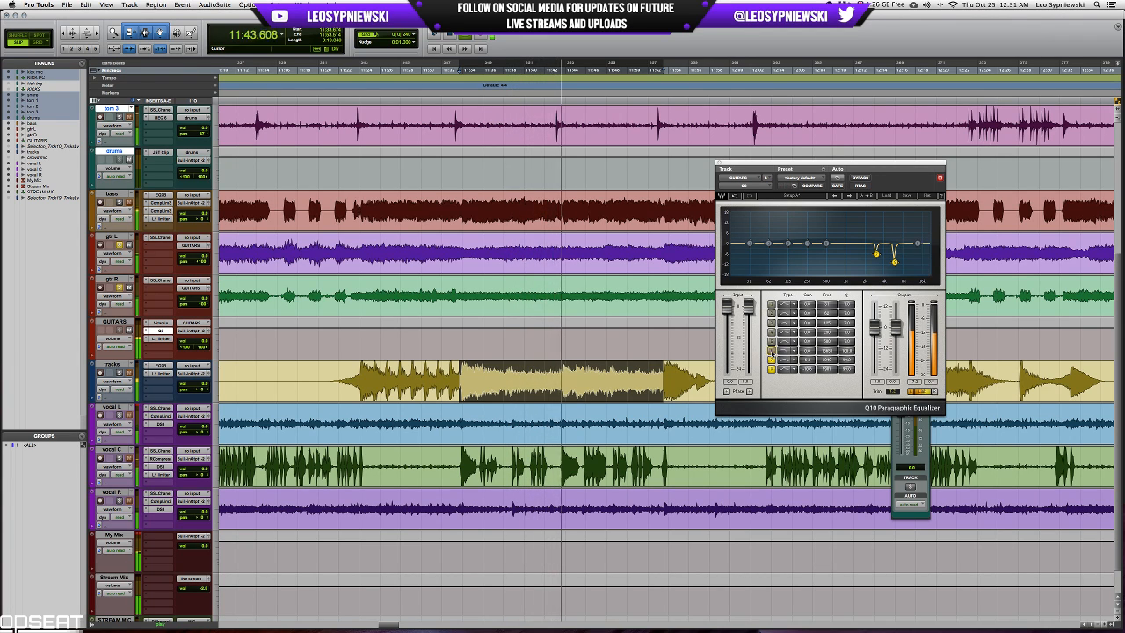
# Switch the guitar Q8's high-cut back on and turn its fifth band into a narrow cut in the high treble, just below the high-cut.
pyautogui.click(771, 341)
pyautogui.press('space')
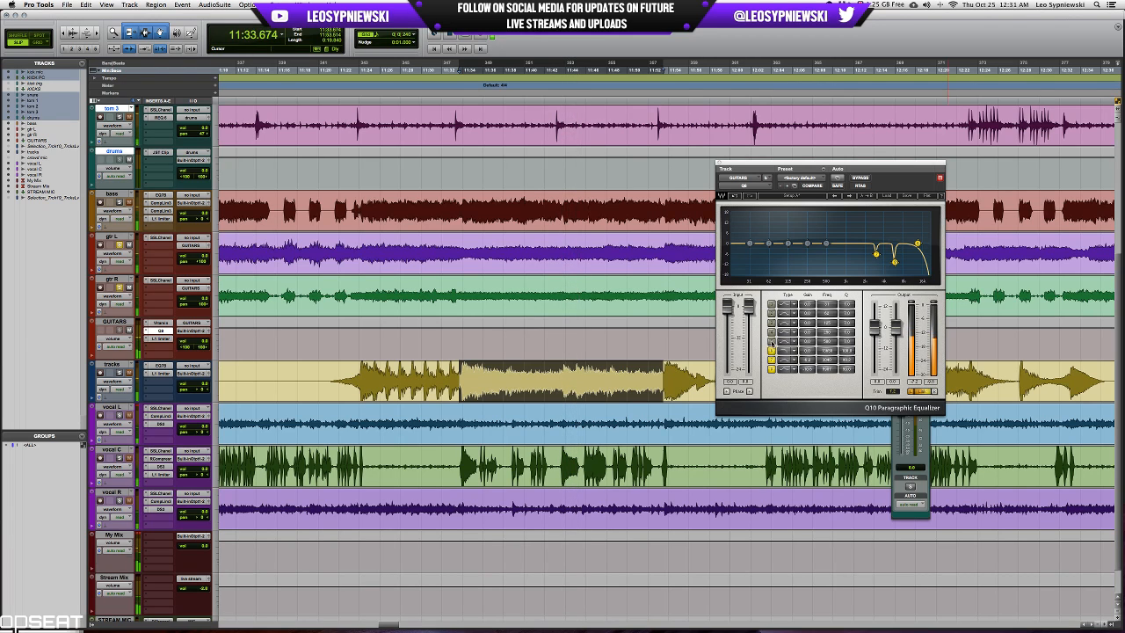
pyautogui.moveTo(807, 341); pyautogui.dragTo(808, 303)
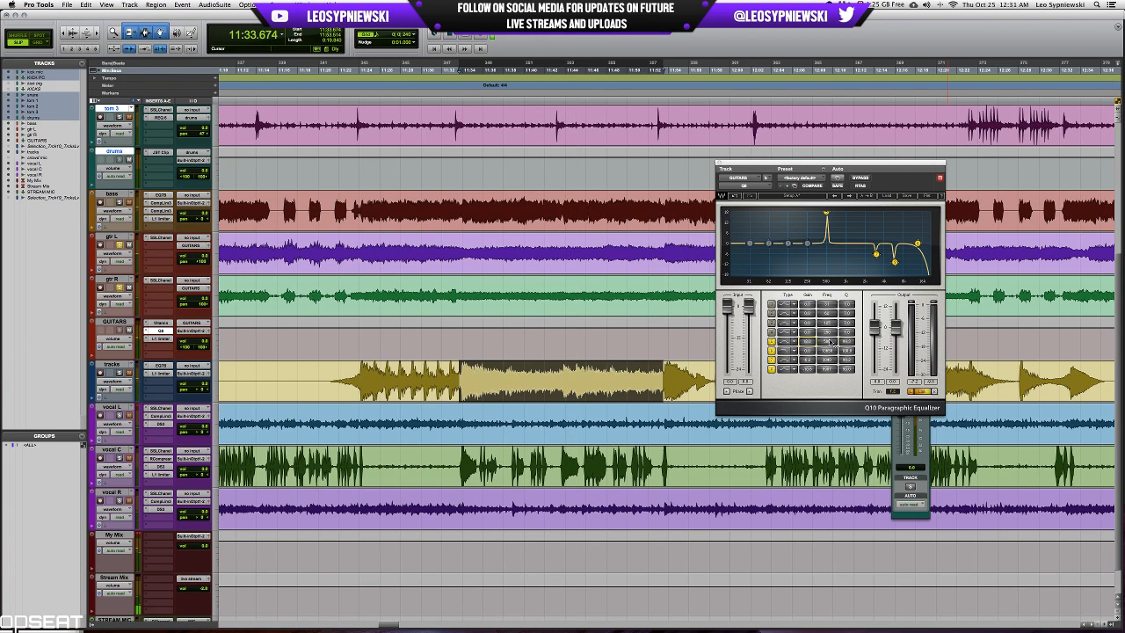
pyautogui.moveTo(828, 341); pyautogui.dragTo(828, 297)
pyautogui.moveTo(808, 342); pyautogui.dragTo(808, 362)
pyautogui.moveTo(808, 342)
pyautogui.mouseDown()
pyautogui.moveTo(826, 340)
pyautogui.moveTo(808, 339)
pyautogui.moveTo(807, 353)
pyautogui.mouseUp()
pyautogui.press('space')
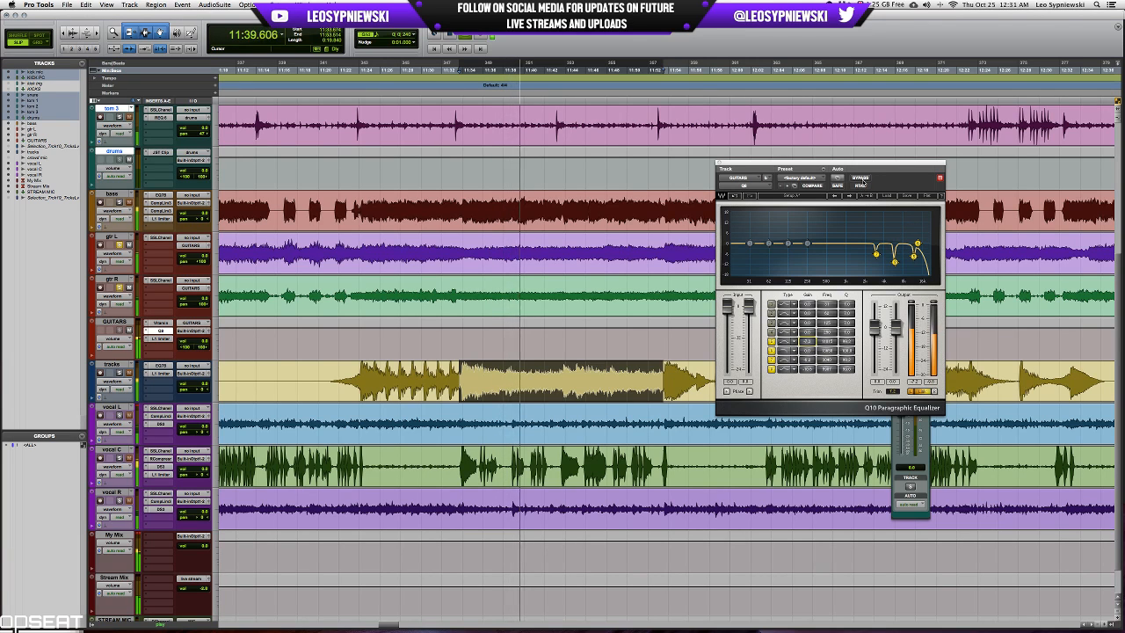
# Compare the guitars with the Q8 bypassed and active during playback, leaving the equalizer active, and stop playback.
pyautogui.click(860, 178)
pyautogui.click(864, 180)
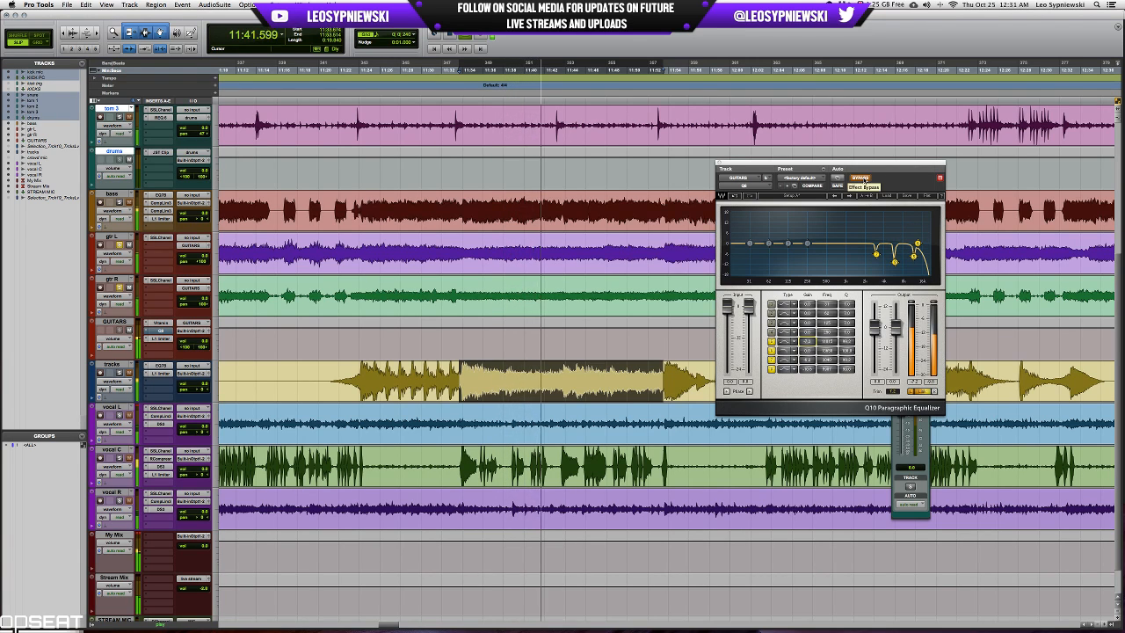
pyautogui.click(863, 180)
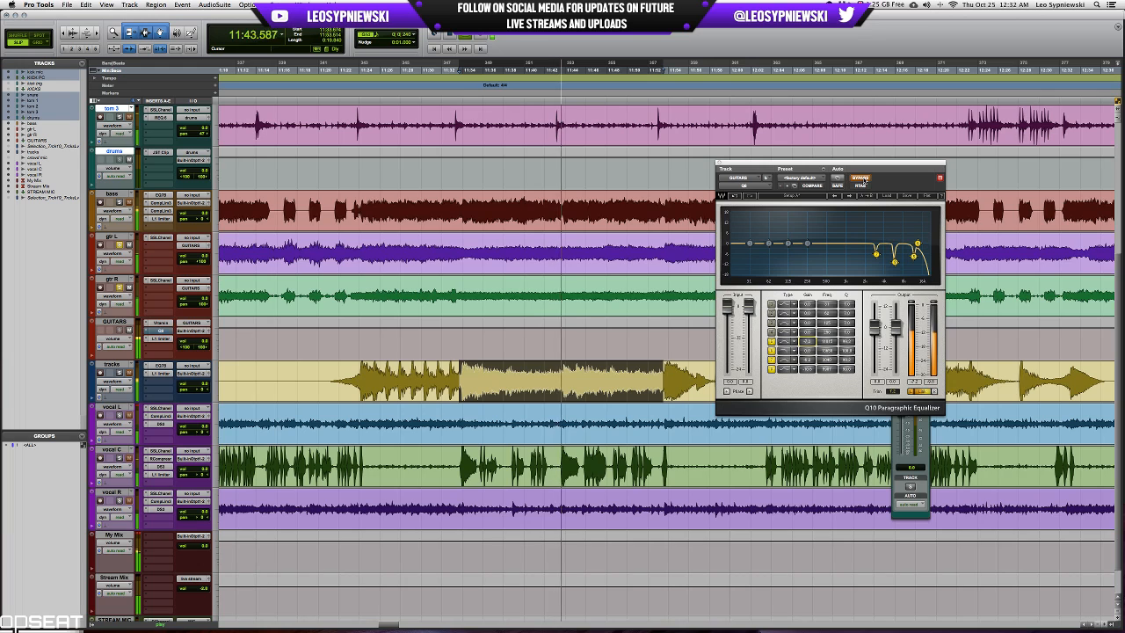
pyautogui.click(864, 180)
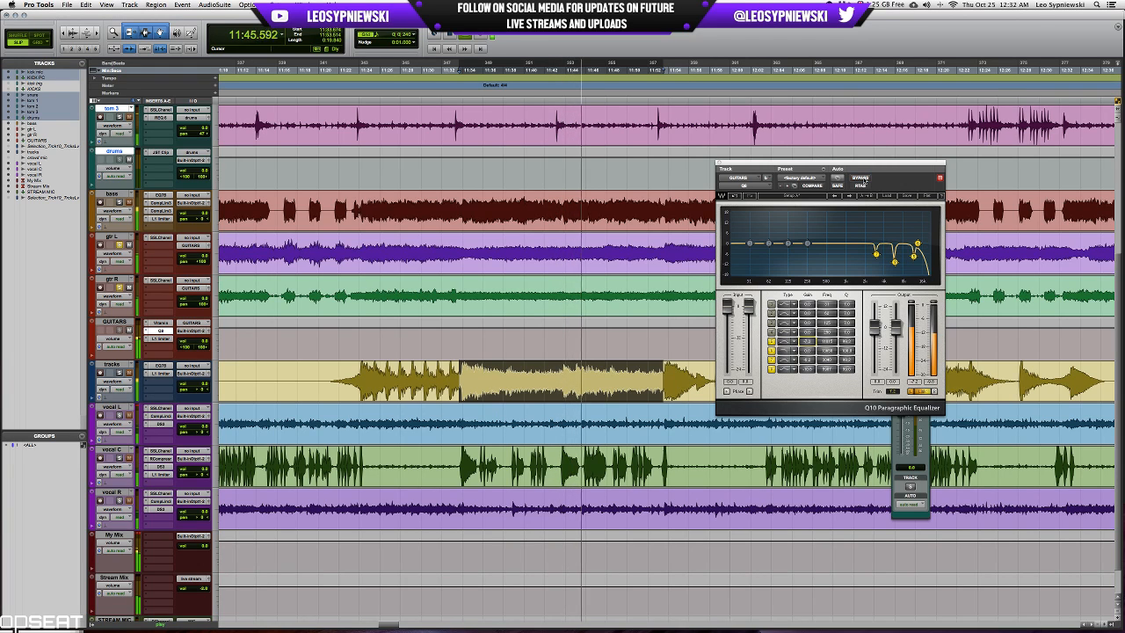
pyautogui.press('space')
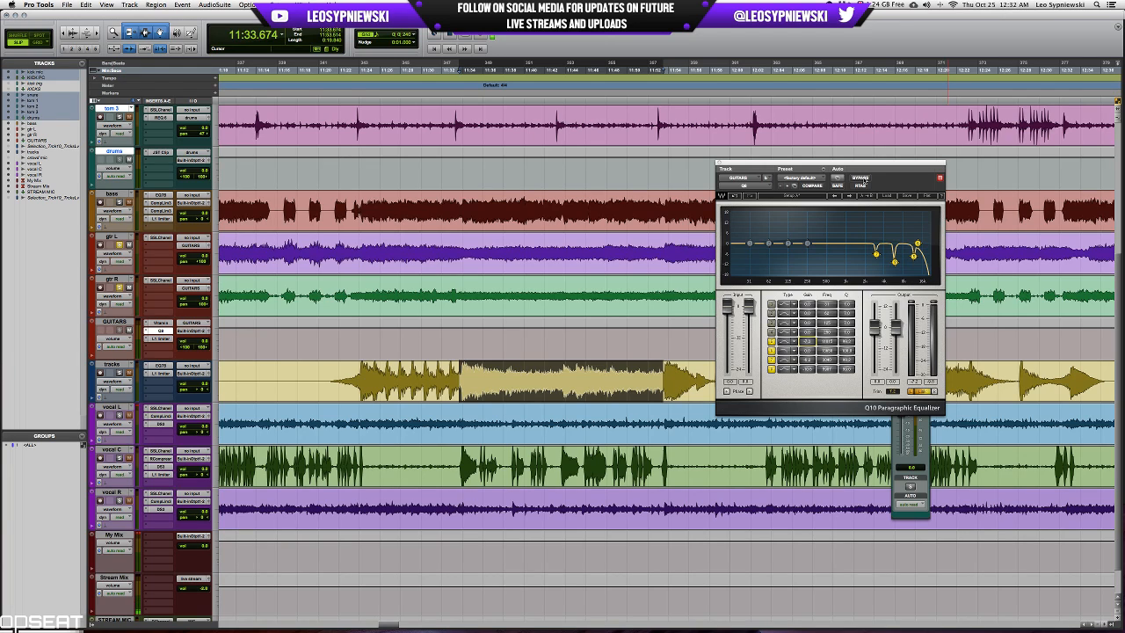
# Look through the session's timeline around and beyond the selected backing-track passage to examine the other song sections.
pyautogui.hscroll(10, 559, 329)
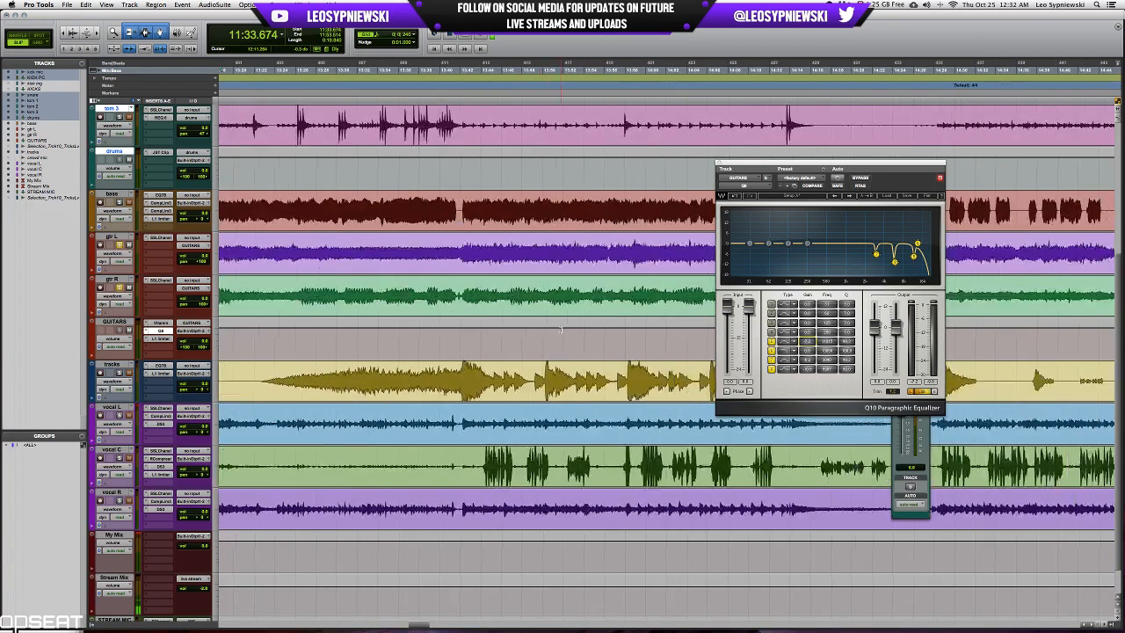
pyautogui.hscroll(-3, 560, 329)
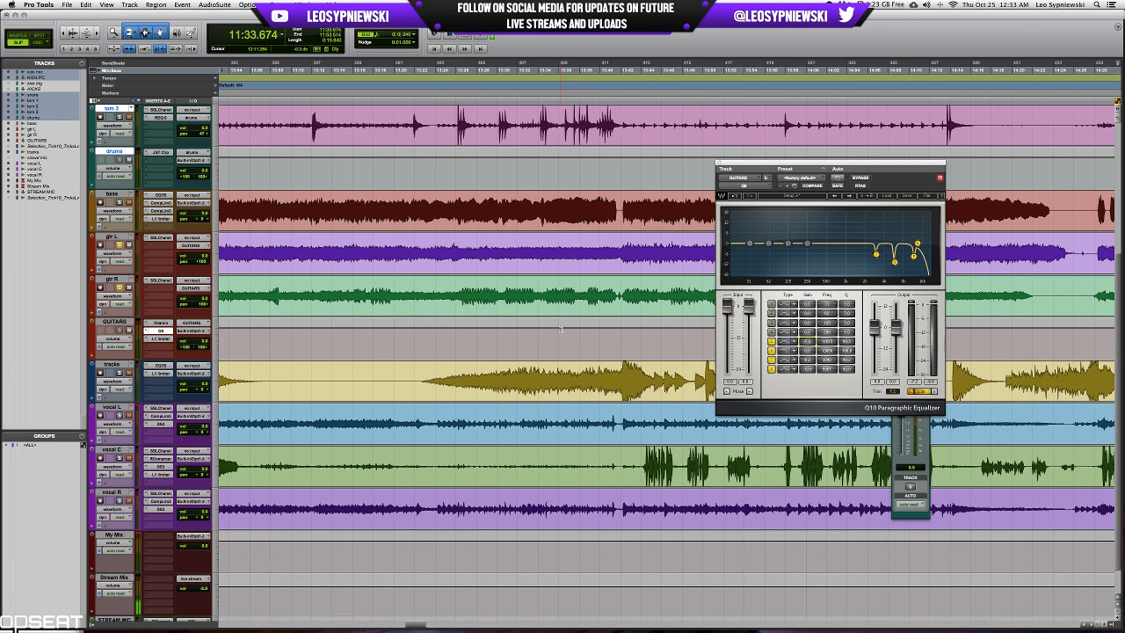
pyautogui.hscroll(-15, 561, 299)
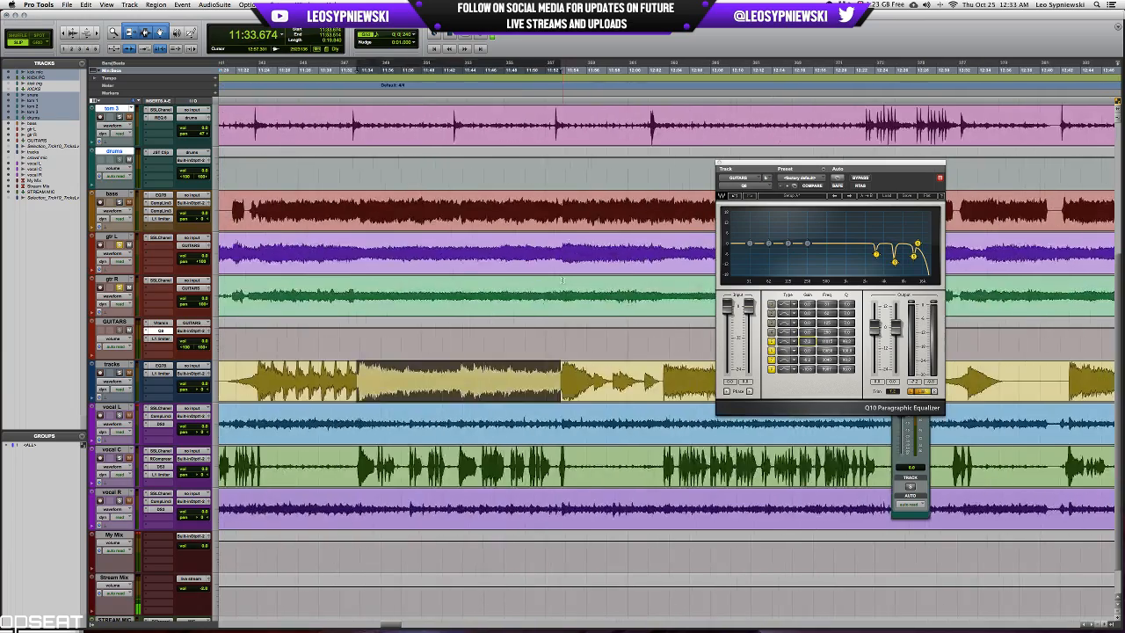
pyautogui.hscroll(-10, 562, 280)
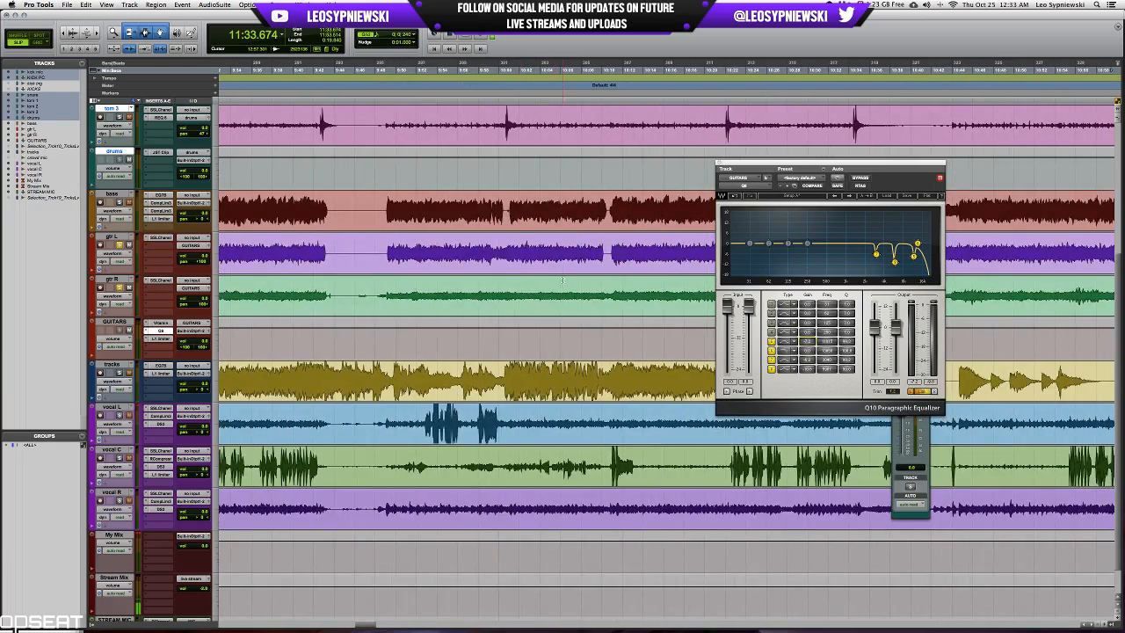
pyautogui.hscroll(3, 563, 280)
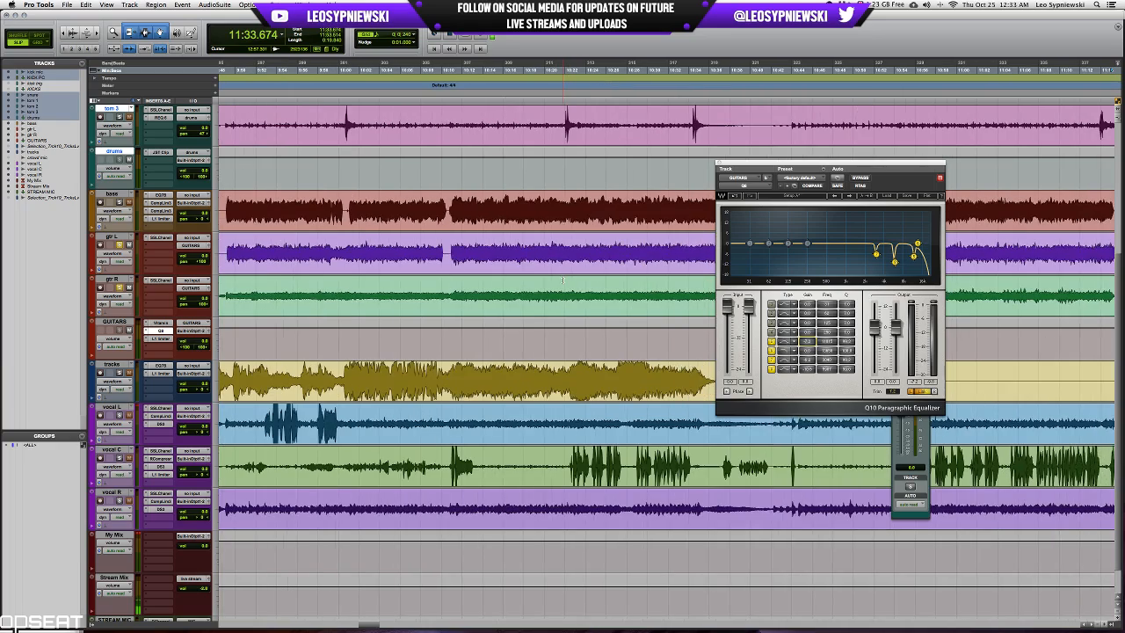
pyautogui.hscroll(10, 562, 280)
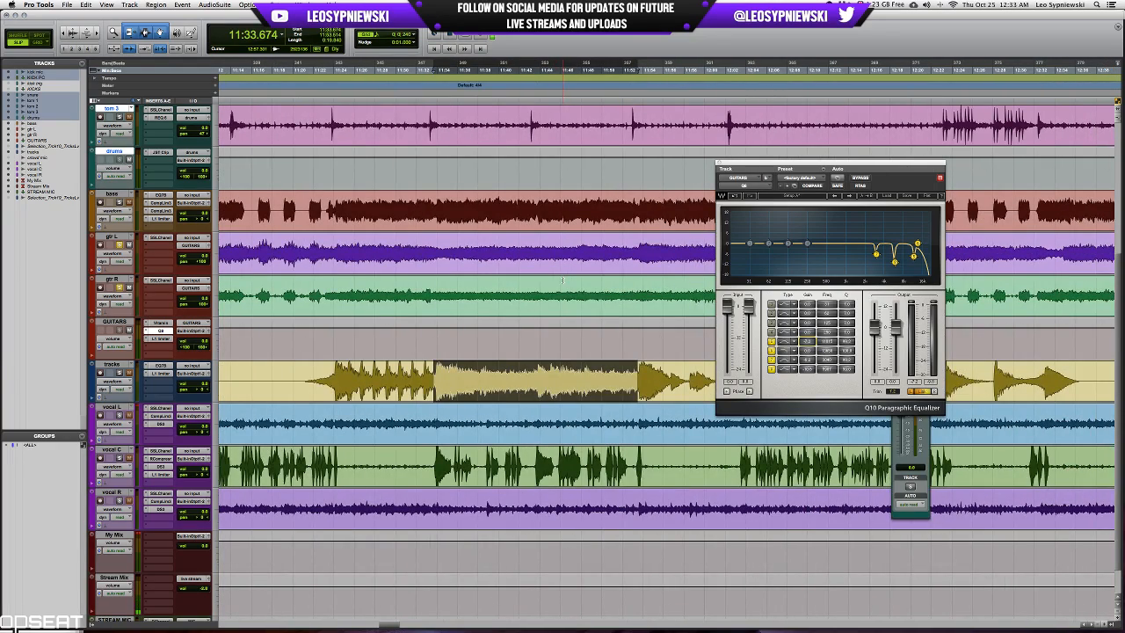
pyautogui.hscroll(15, 562, 280)
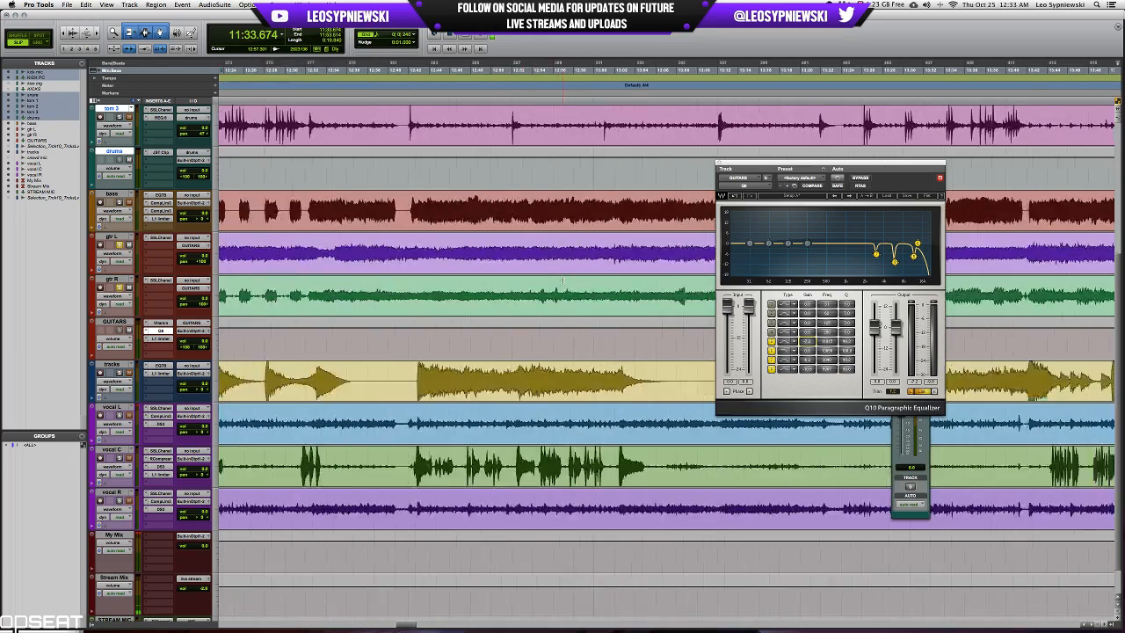
pyautogui.hscroll(8, 562, 280)
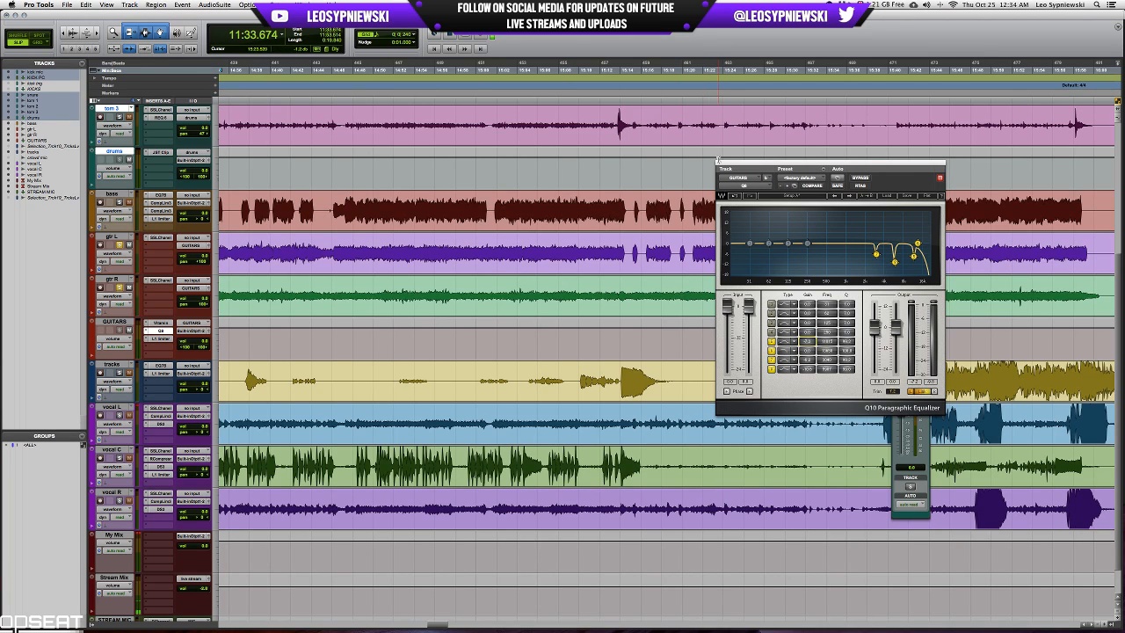
# Enable the first band of the GUITARS track's Q10 equalizer as a low cut and adjust its frequency while playing from 14:45.802.
pyautogui.click(718, 162)
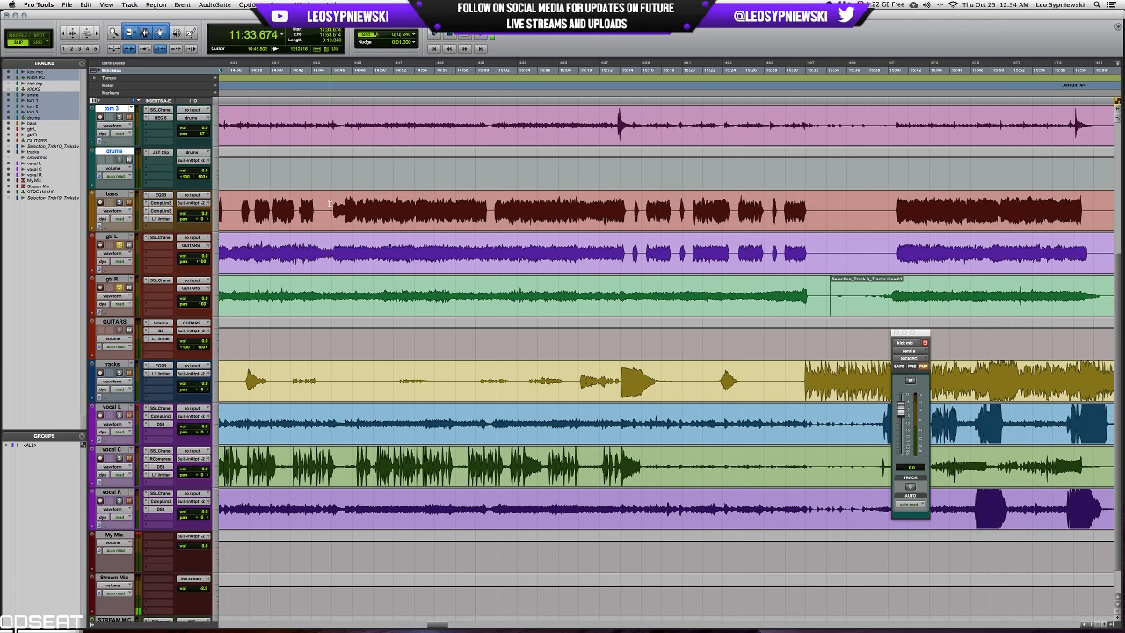
pyautogui.click(329, 204)
pyautogui.click(163, 330)
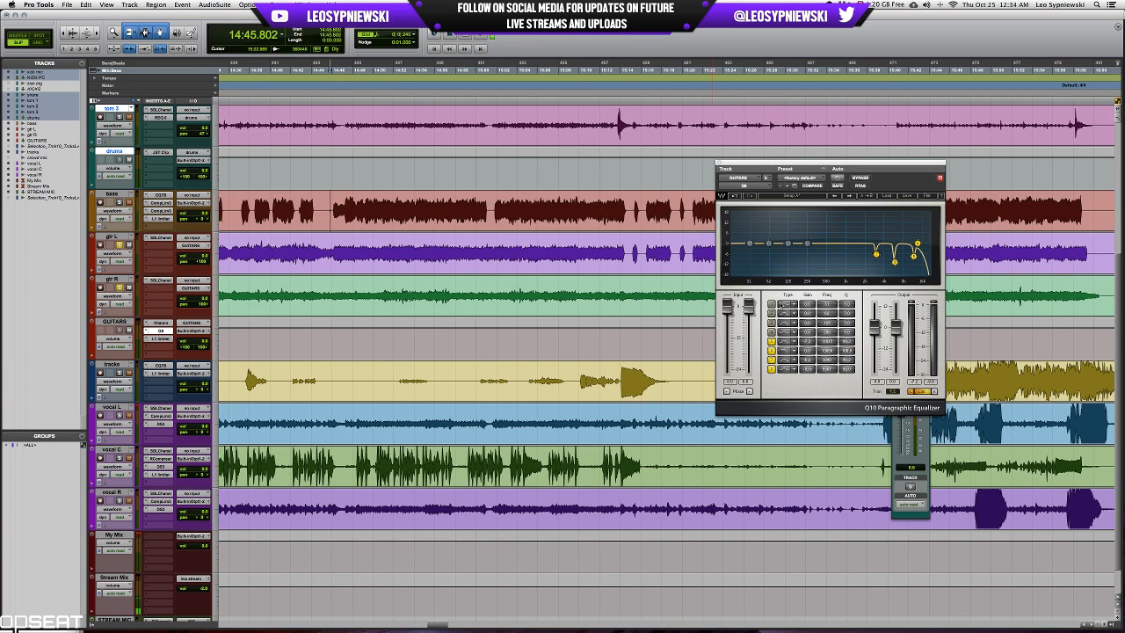
pyautogui.click(771, 304)
pyautogui.moveTo(826, 305)
pyautogui.mouseDown()
pyautogui.moveTo(826, 277)
pyautogui.moveTo(826, 286)
pyautogui.mouseUp()
pyautogui.moveTo(826, 304); pyautogui.dragTo(826, 311)
pyautogui.click(771, 305)
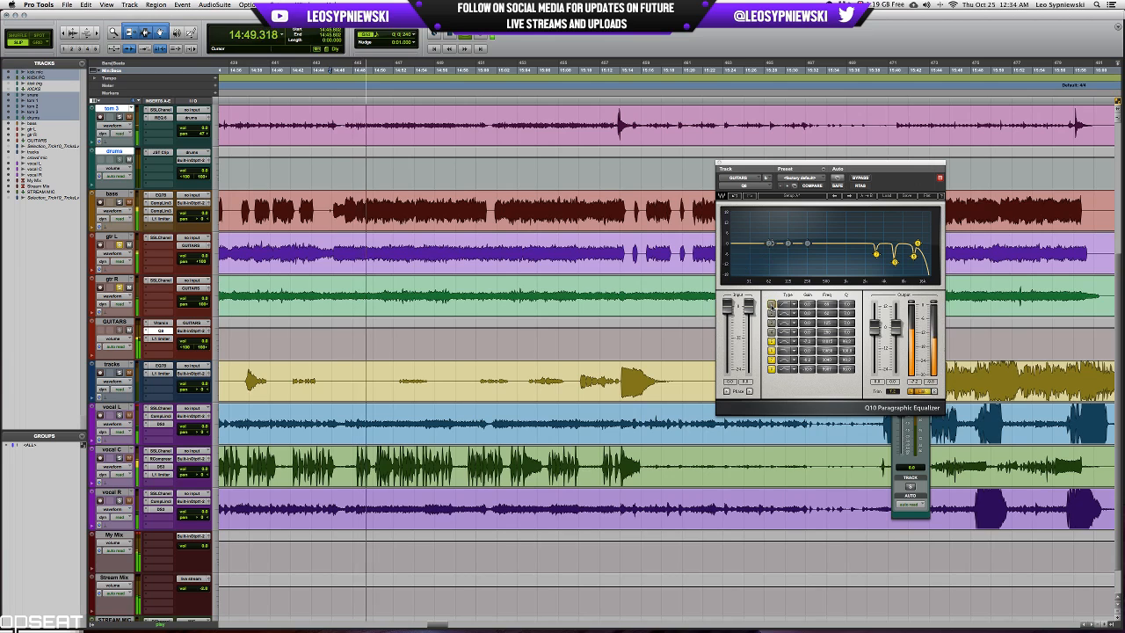
pyautogui.click(771, 305)
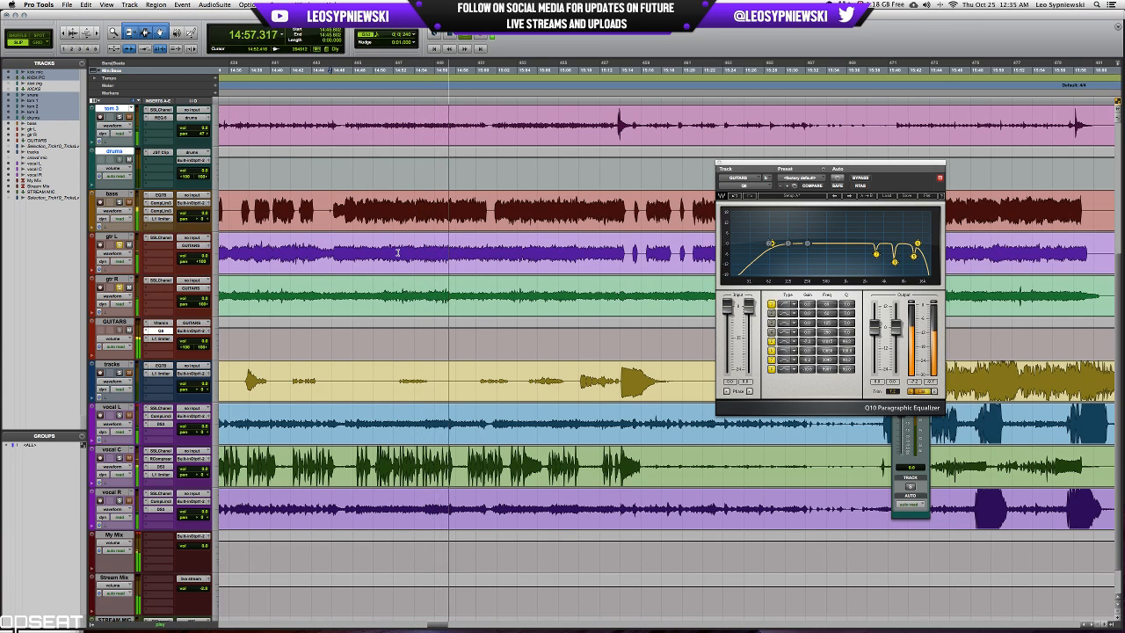
pyautogui.press('space')
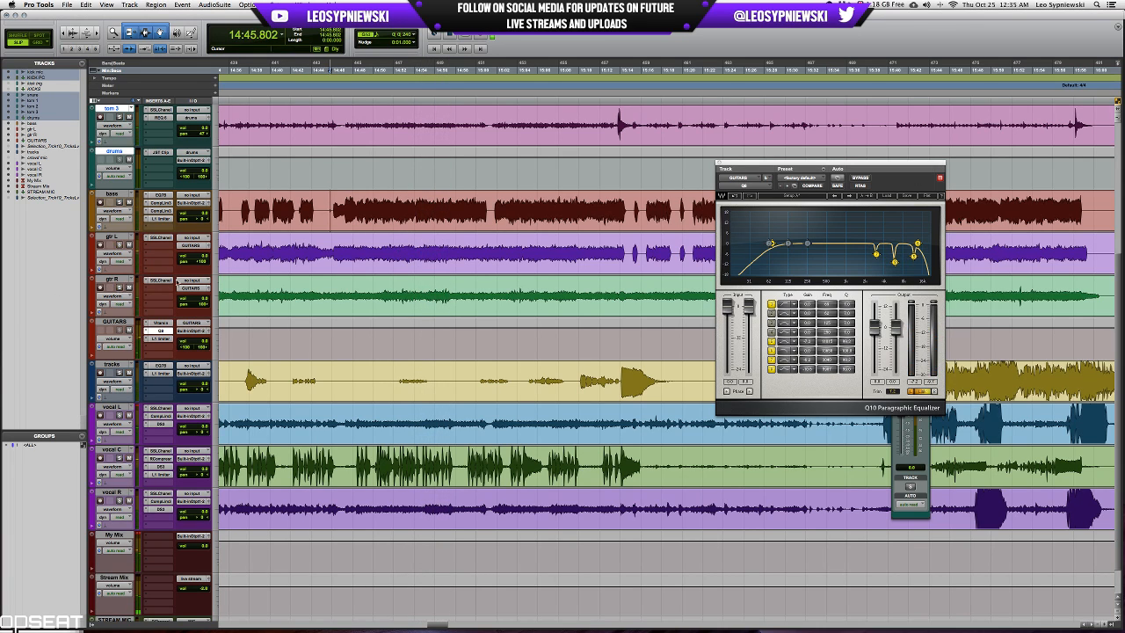
# Fine-tune the high-frequency gain in the kick mic track's SSLChannel plug-in during playback and close the plug-in.
pyautogui.press('space')
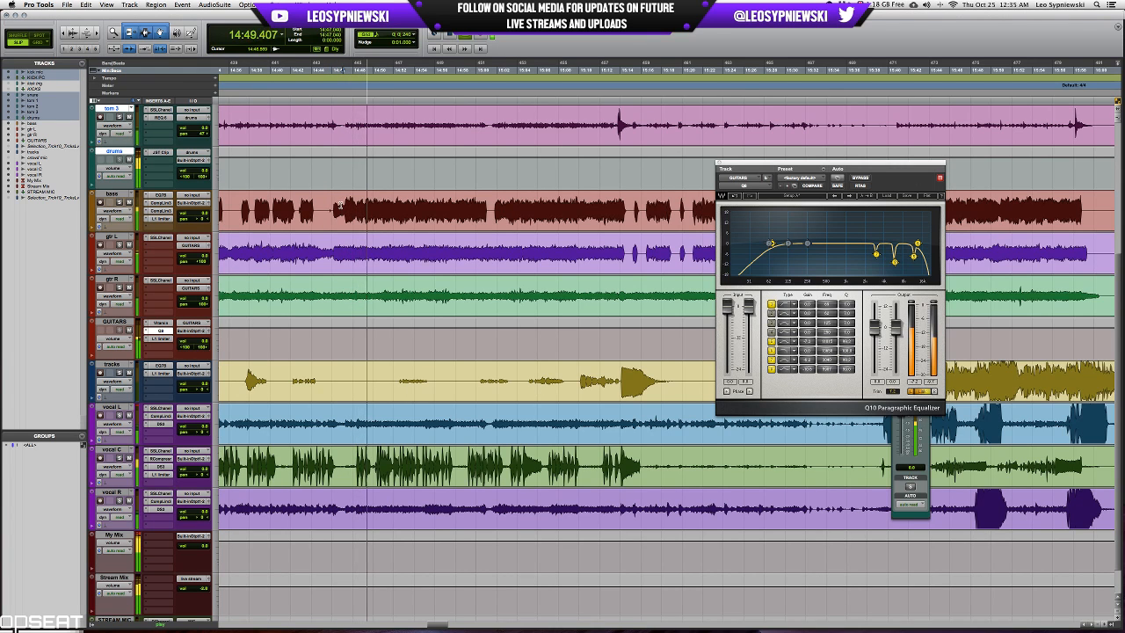
pyautogui.press('super+equal')
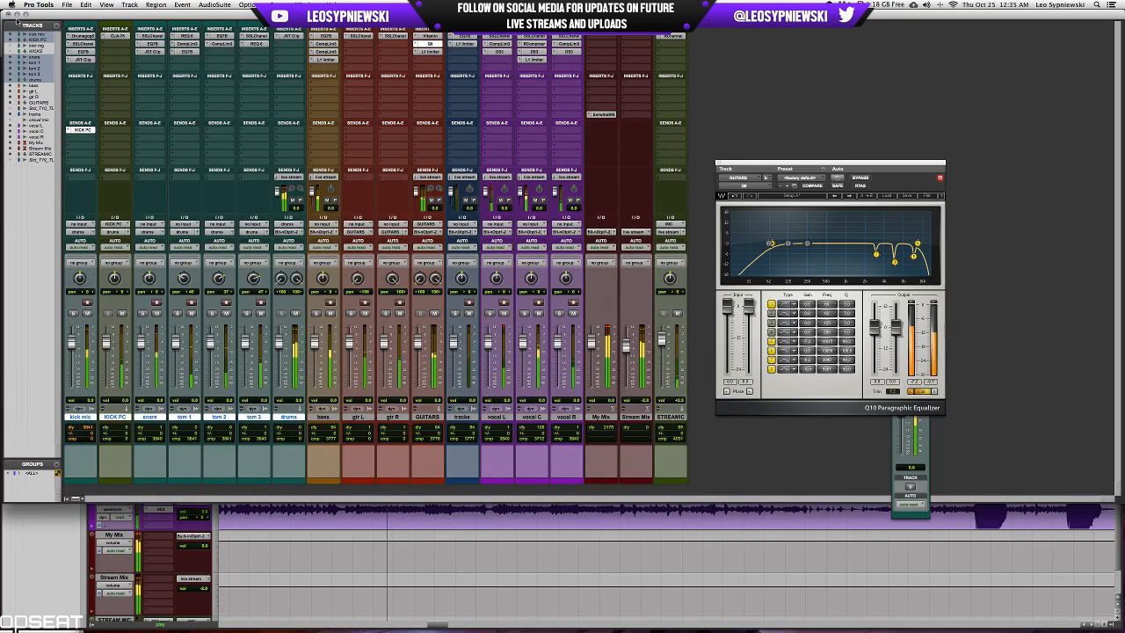
pyautogui.click(83, 44)
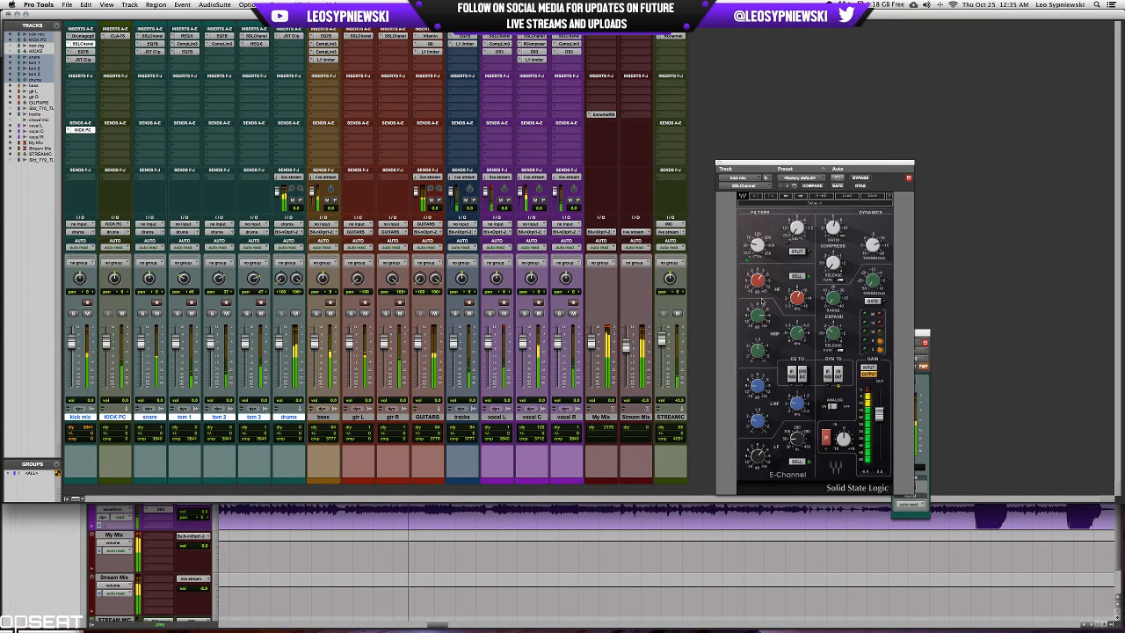
pyautogui.moveTo(758, 280); pyautogui.dragTo(757, 278)
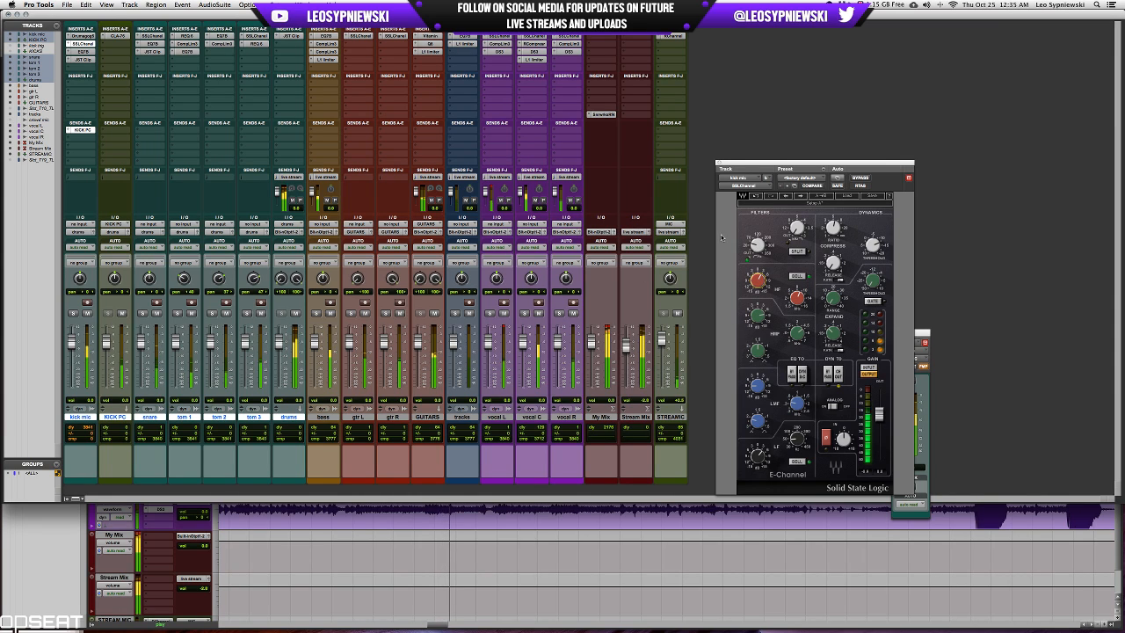
pyautogui.click(721, 162)
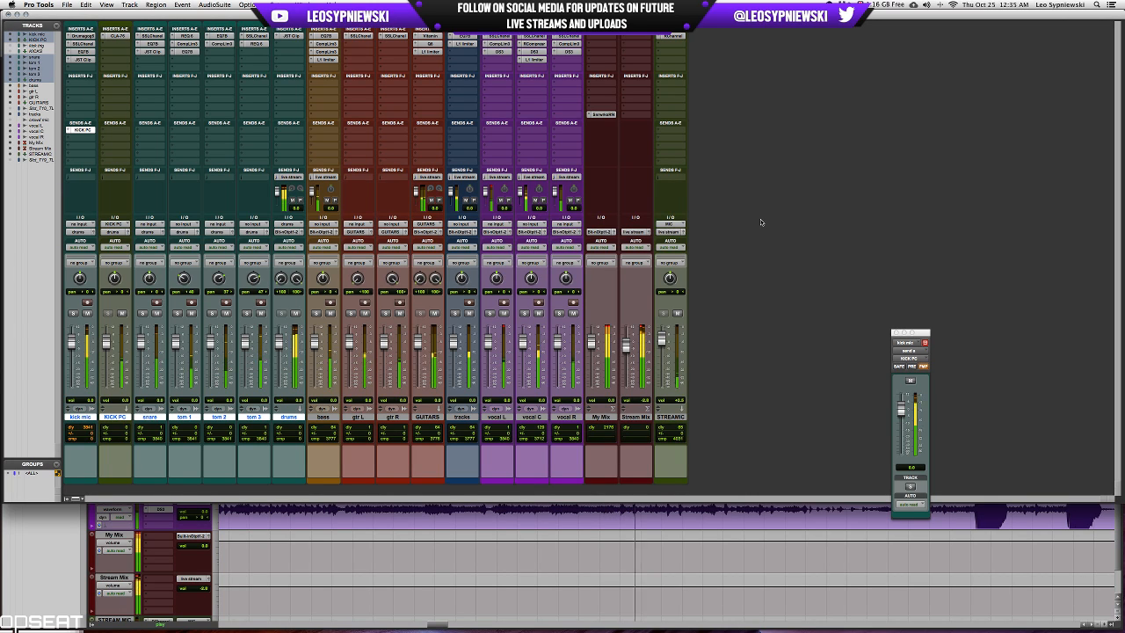
# Solo the kick mic track and insert the C4 (mono) dynamics plug-in in its next free insert slot.
pyautogui.click(73, 313)
pyautogui.click(84, 69)
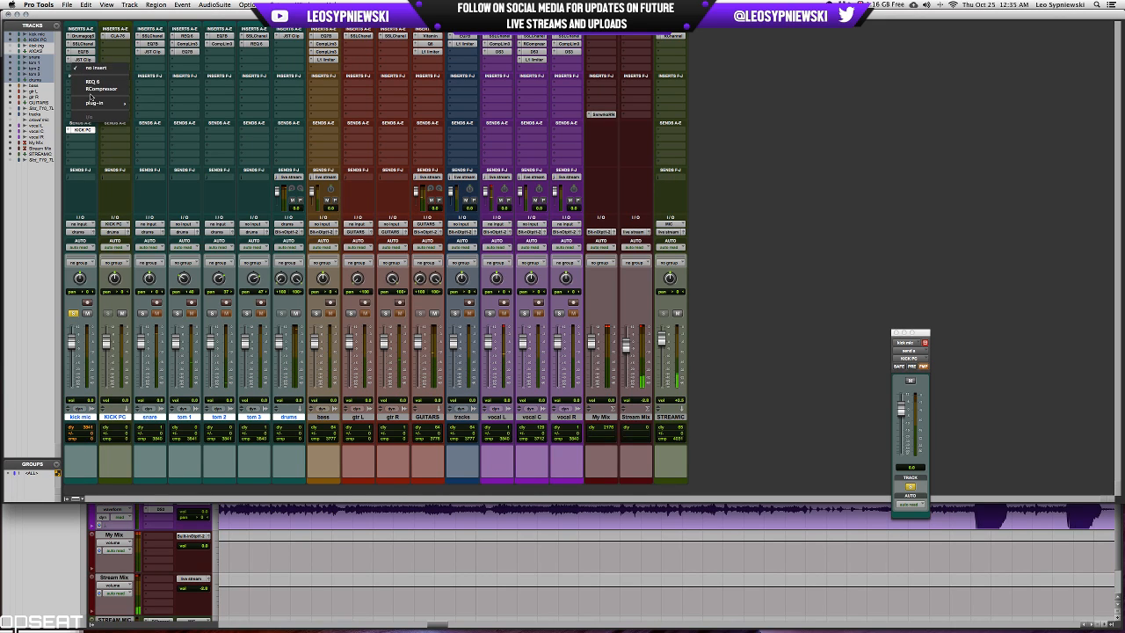
pyautogui.moveTo(105, 102)
pyautogui.moveTo(172, 138)
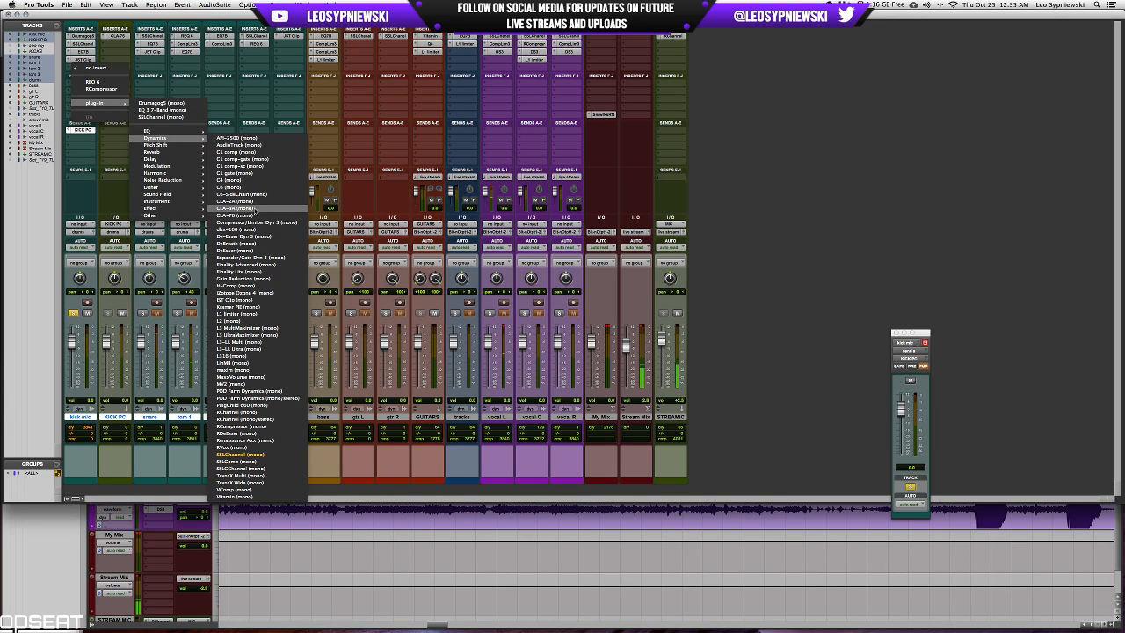
pyautogui.click(251, 180)
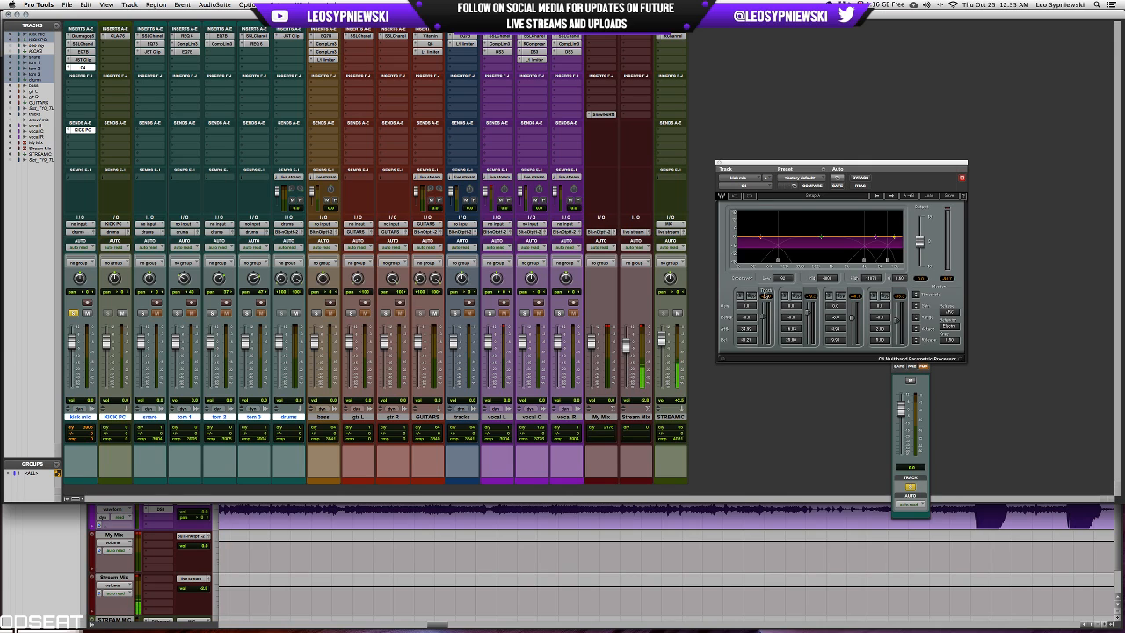
# Bypass the C4's two lower bands, solo its third band, and adjust that band's attack and range.
pyautogui.click(752, 295)
pyautogui.click(796, 295)
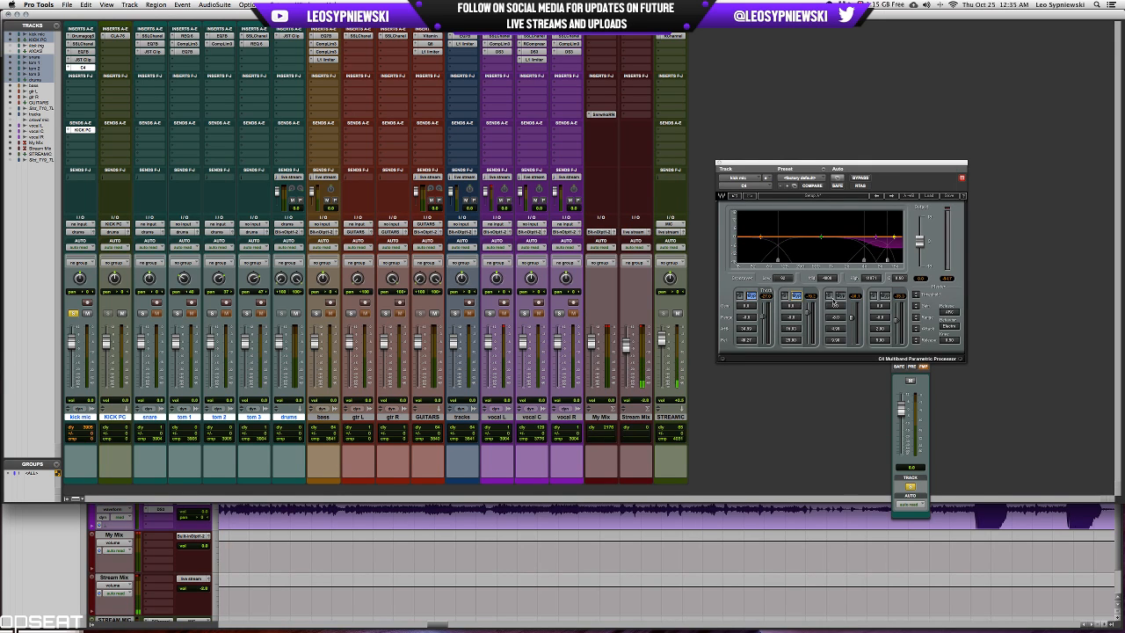
pyautogui.click(830, 296)
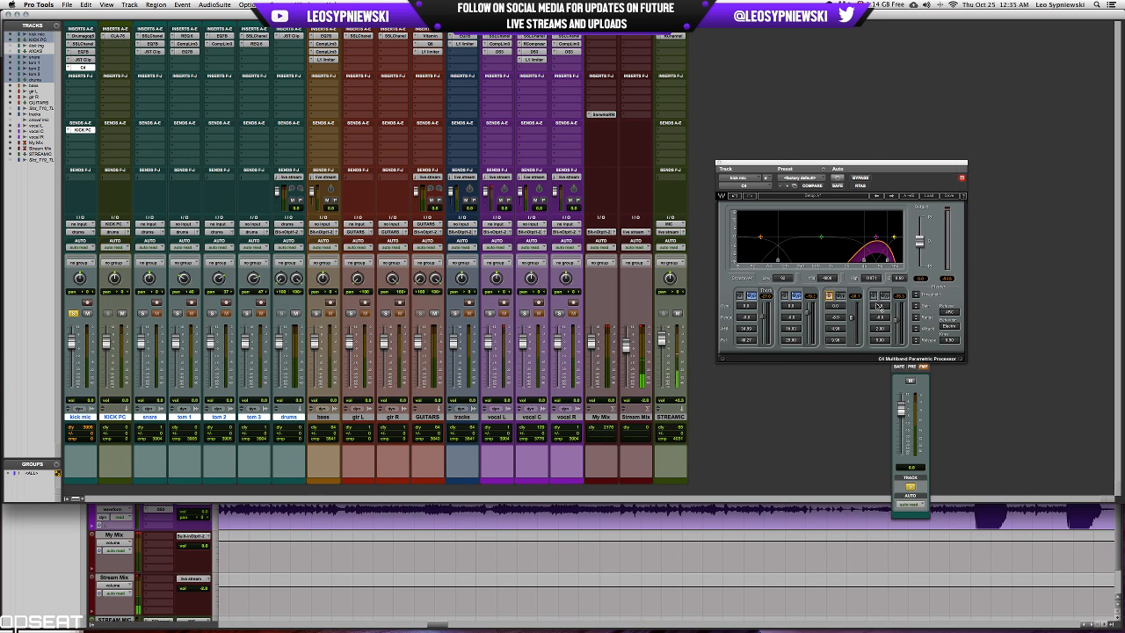
pyautogui.moveTo(837, 330); pyautogui.dragTo(841, 365)
pyautogui.moveTo(838, 318); pyautogui.dragTo(838, 295)
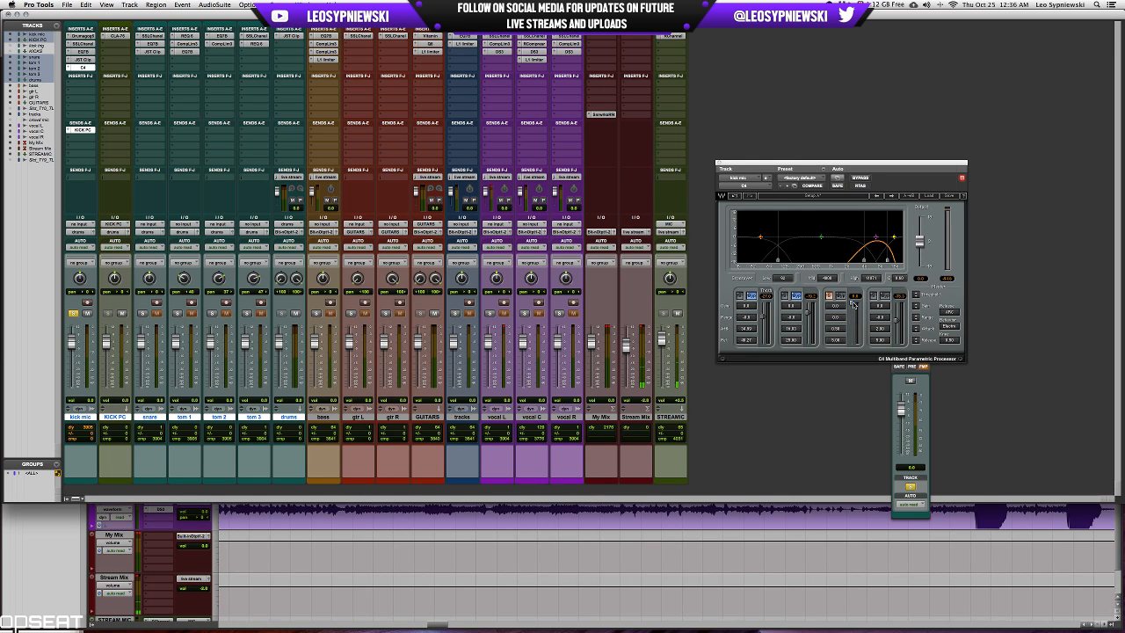
pyautogui.moveTo(835, 322); pyautogui.dragTo(835, 342)
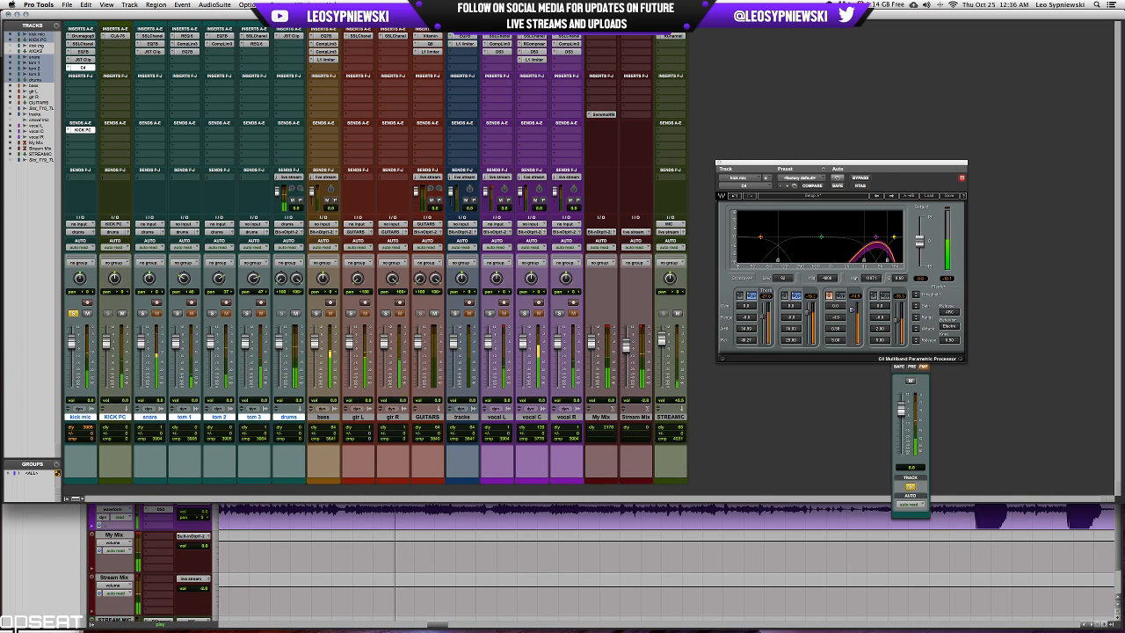
# Select a kick passage of about one second starting at 14:56.768 on the kick mic track in the Edit window.
pyautogui.press('super+equal')
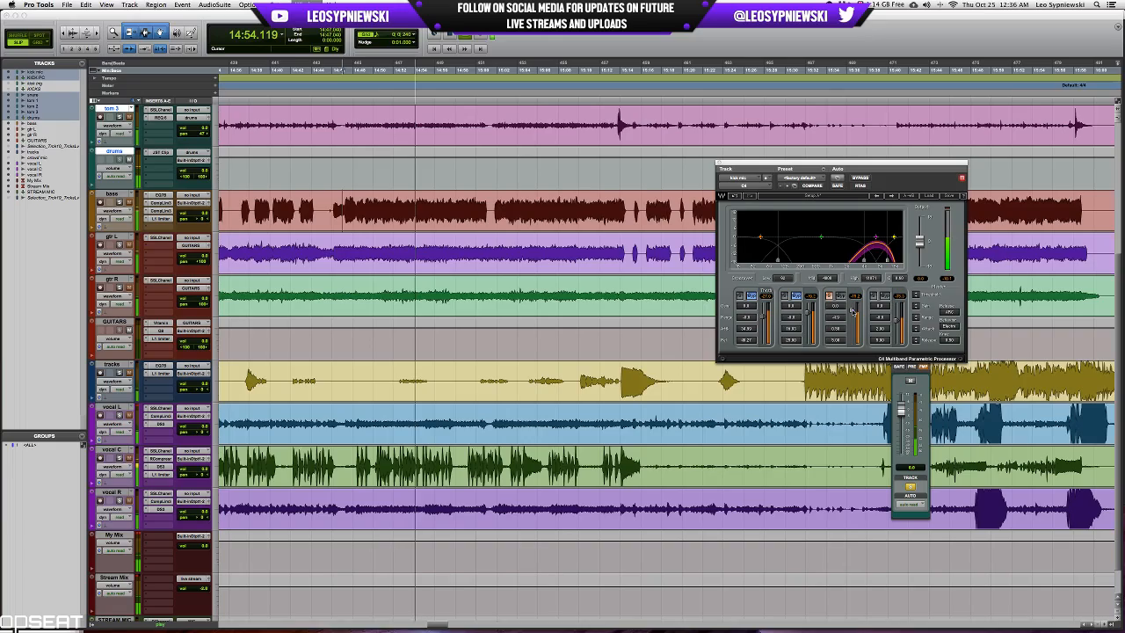
pyautogui.scroll(5, 477, 120)
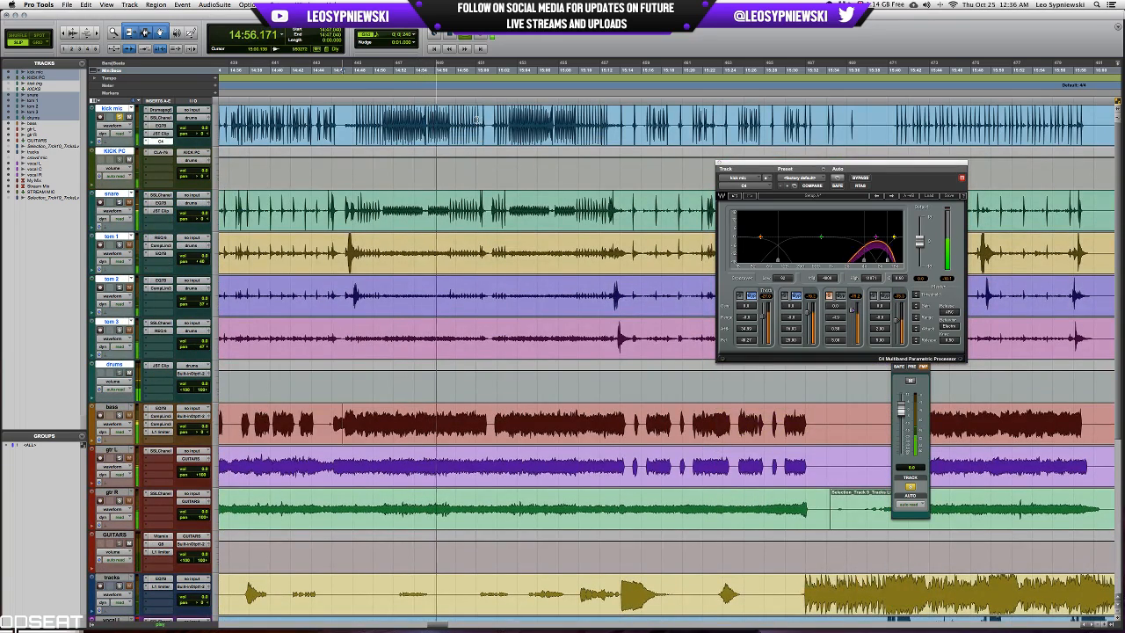
pyautogui.press('t')
pyautogui.press('t')
pyautogui.press('t')
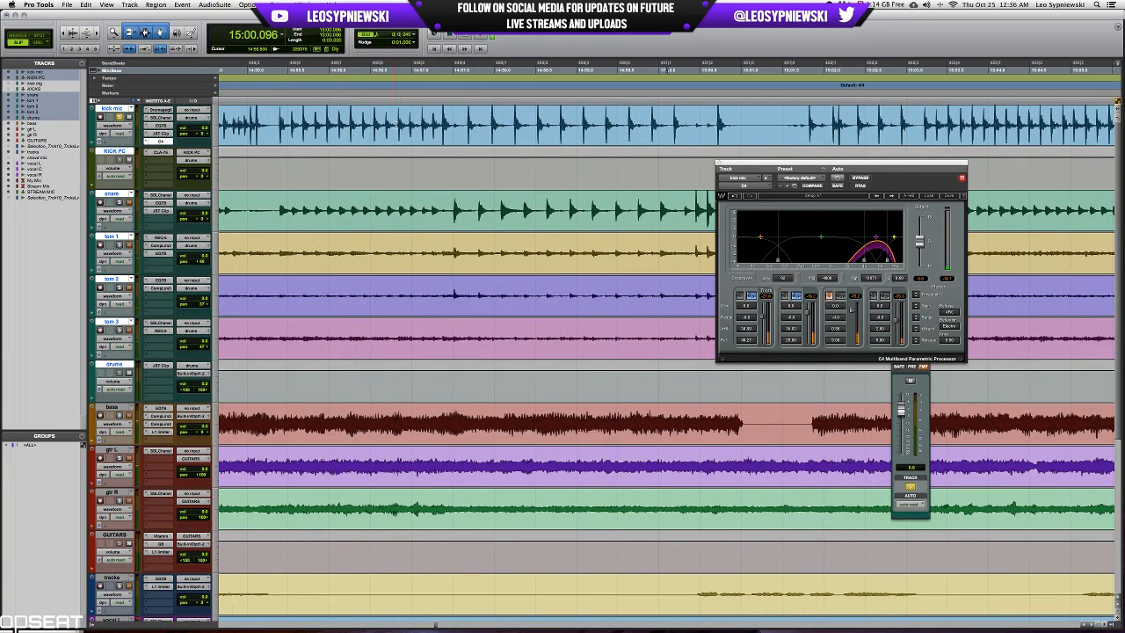
pyautogui.moveTo(392, 123); pyautogui.dragTo(490, 128)
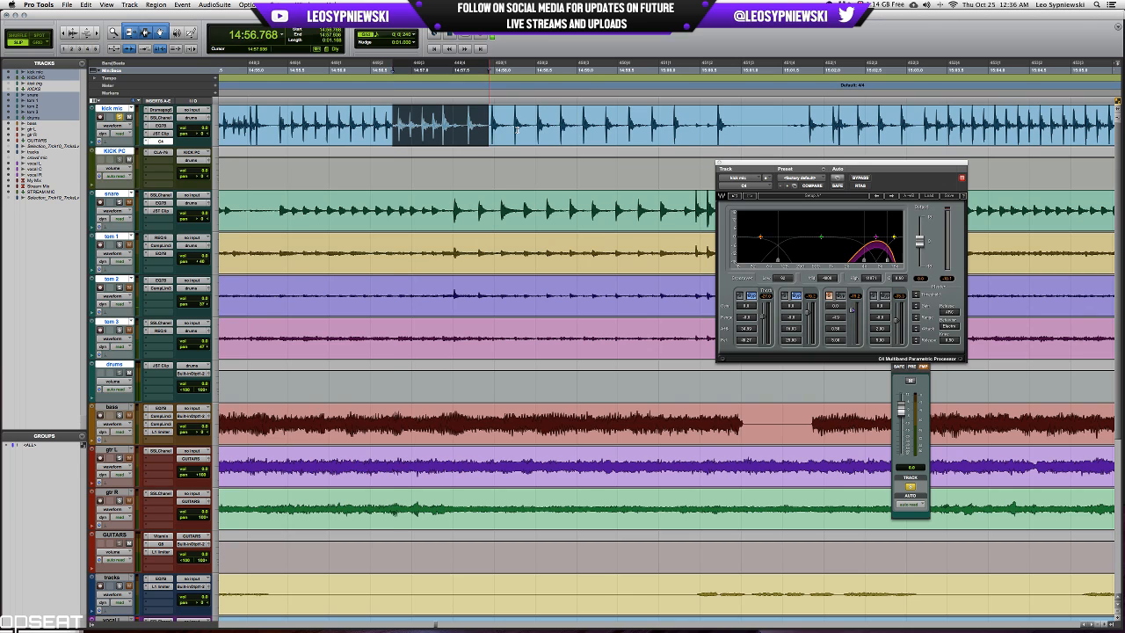
# Play the selected kick passage in a loop while adjusting the C4's high band.
pyautogui.press('space')
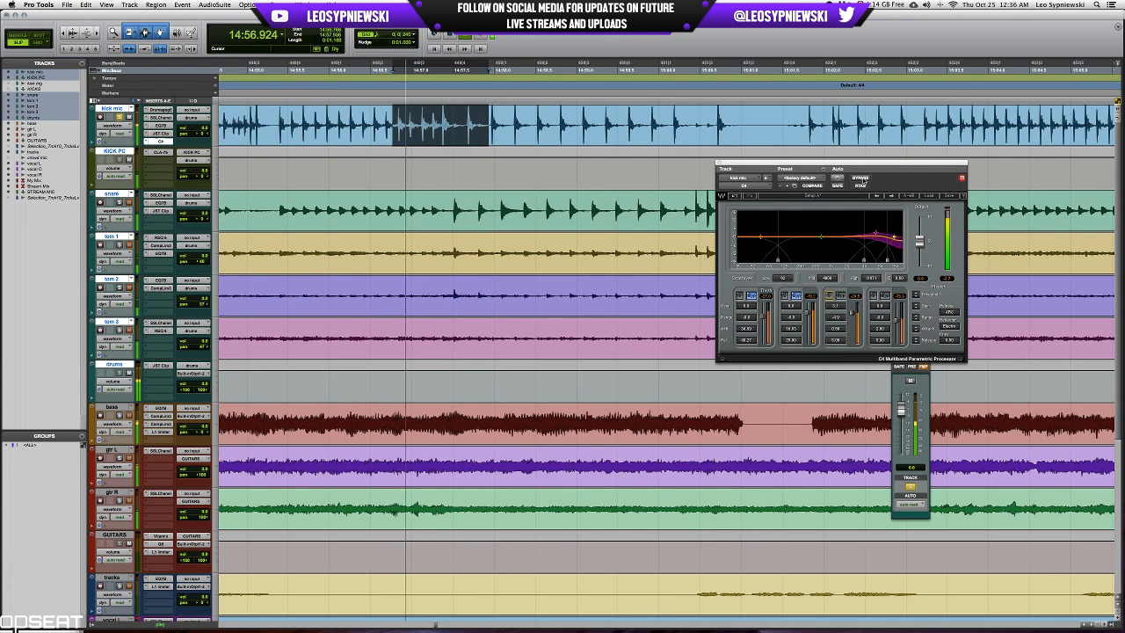
pyautogui.click(873, 296)
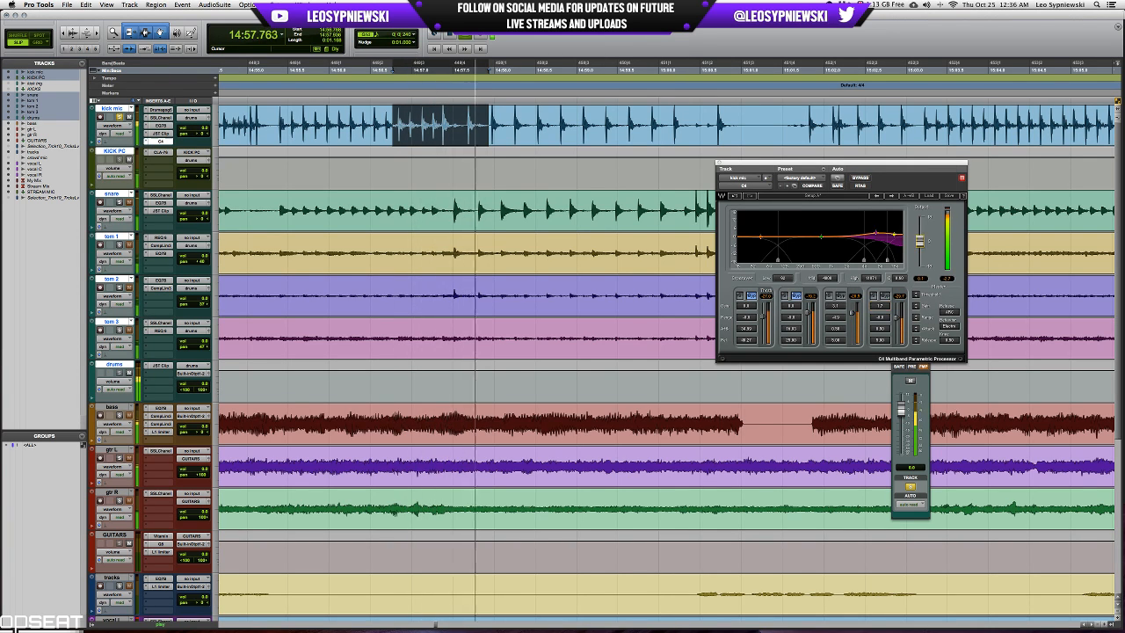
pyautogui.press('space')
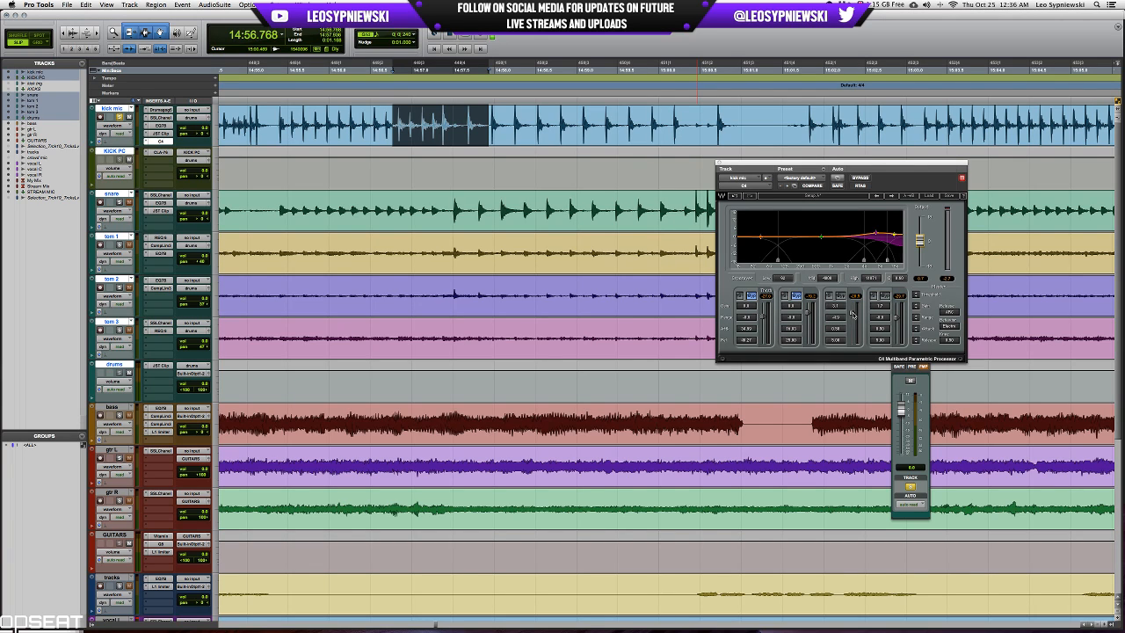
# Compare the looped kick passage with the C4 bypassed and active.
pyautogui.press('space')
pyautogui.click(860, 179)
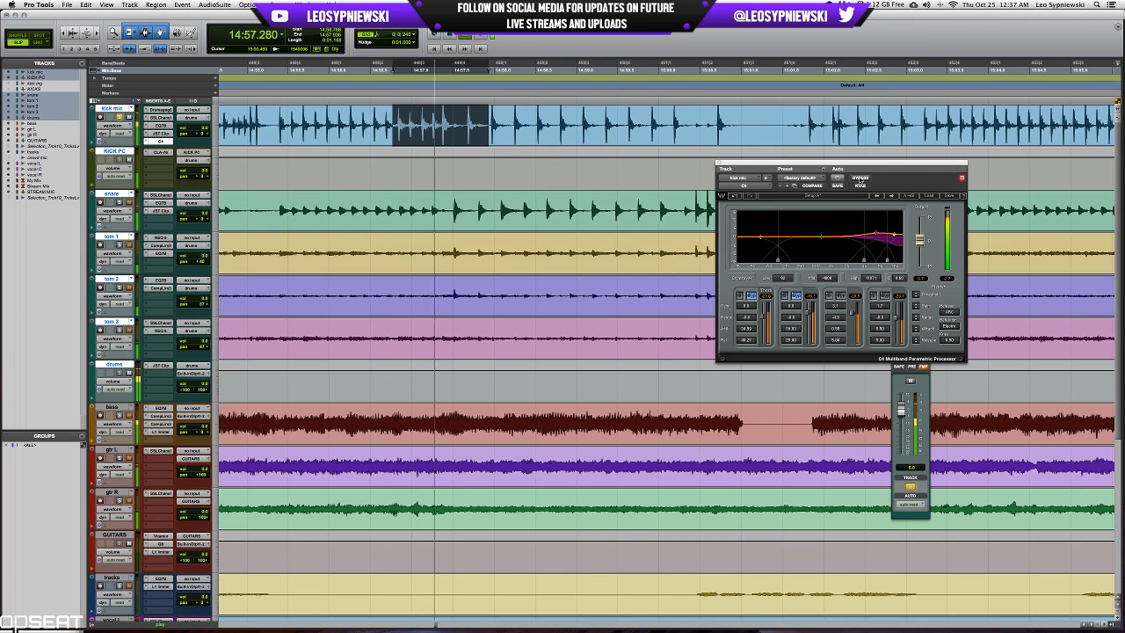
pyautogui.click(859, 178)
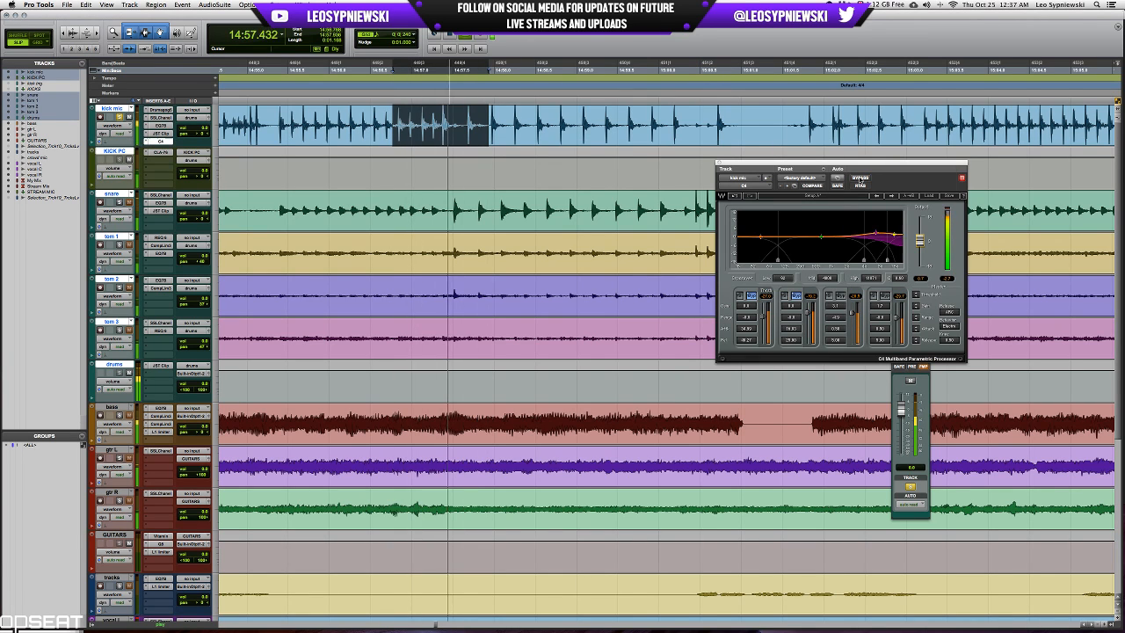
pyautogui.click(860, 179)
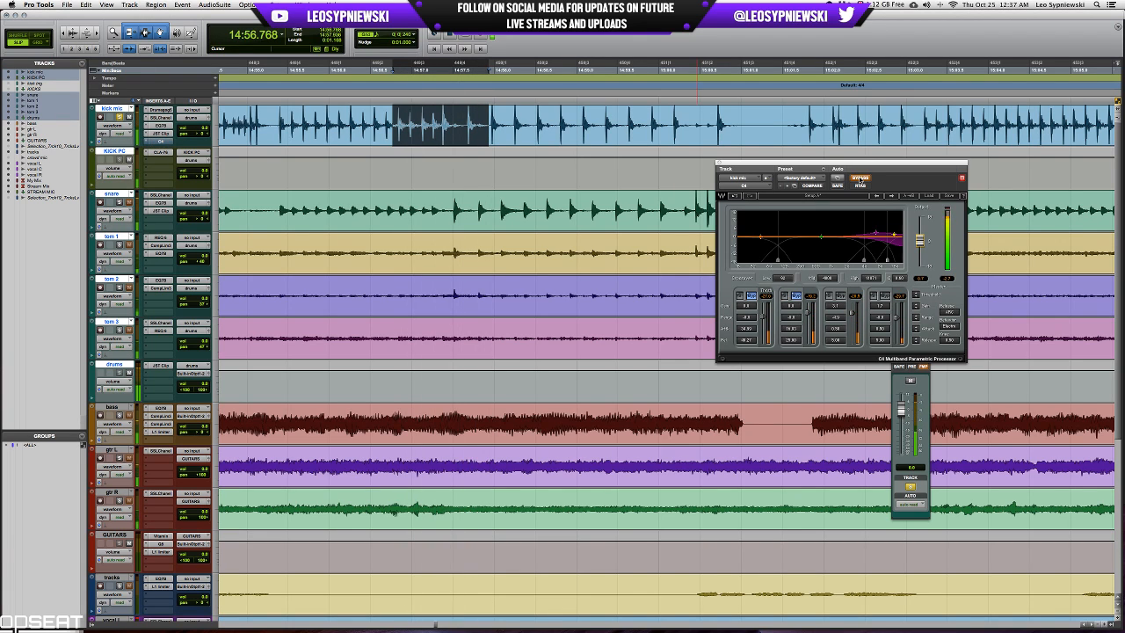
pyautogui.click(859, 179)
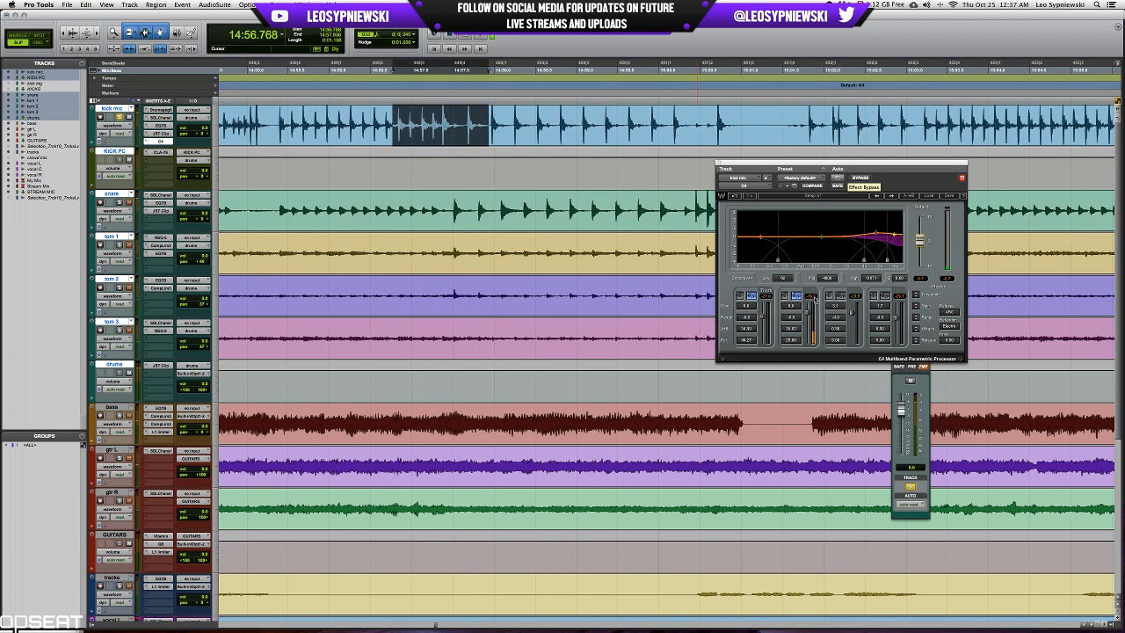
# Unsolo the kick mic track and close the C4 plug-in window.
pyautogui.click(121, 116)
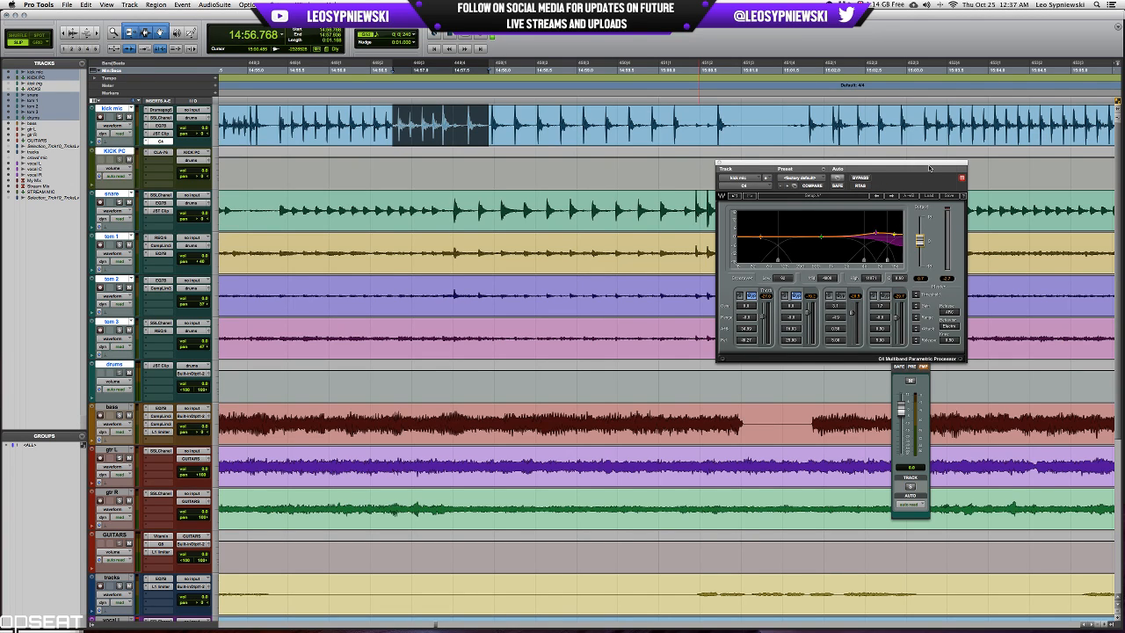
pyautogui.moveTo(934, 166); pyautogui.dragTo(928, 205)
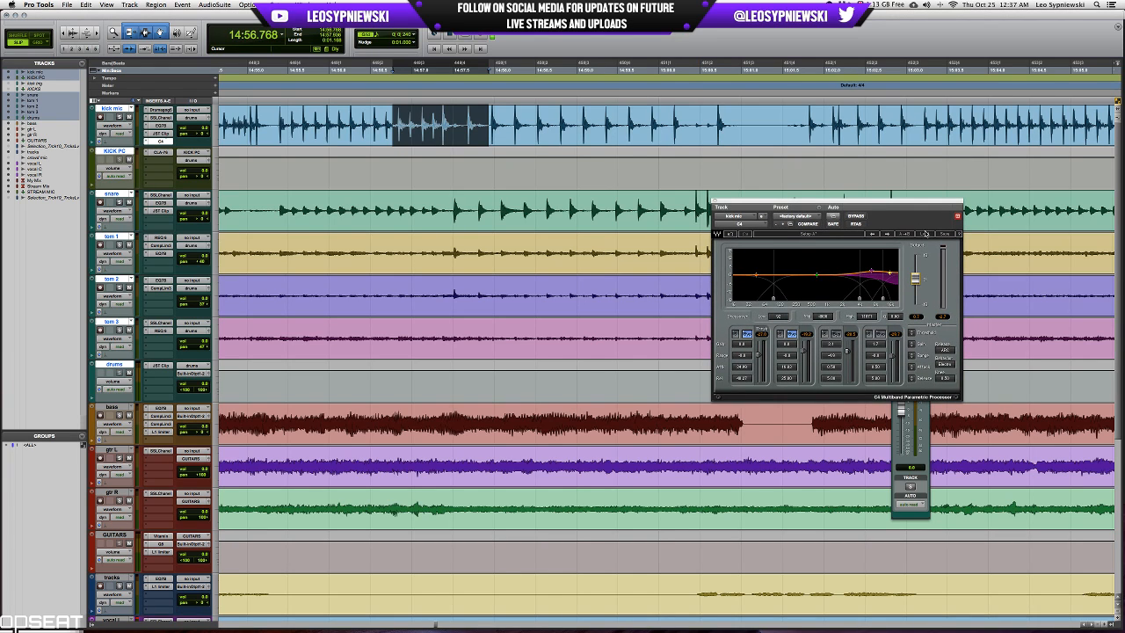
pyautogui.click(713, 202)
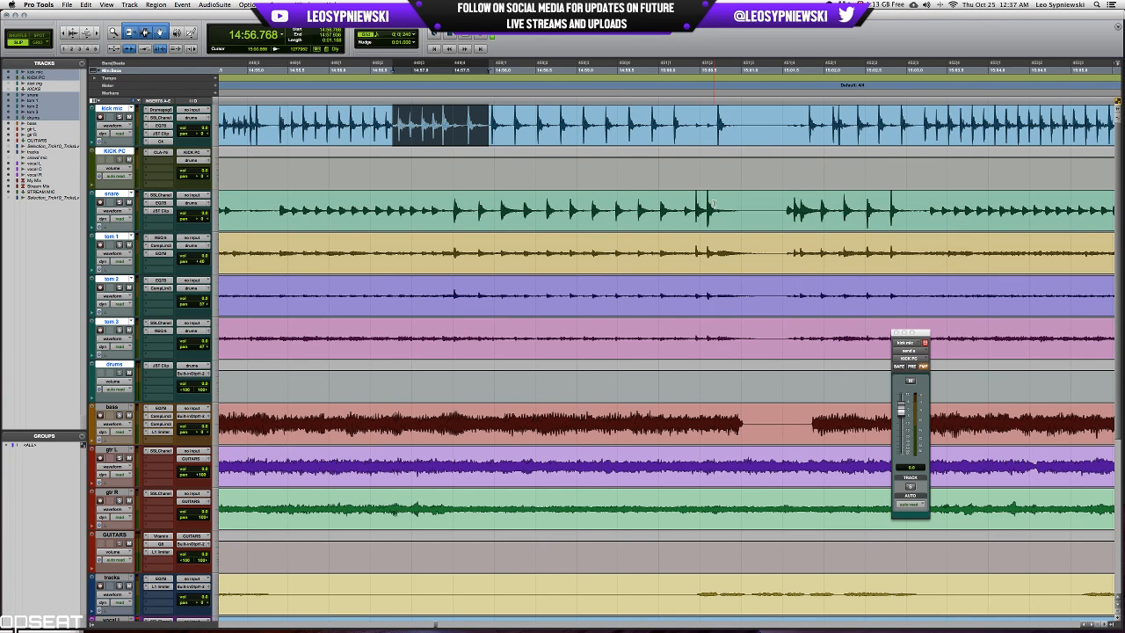
# Place the playback position at 14:28.608, where the kick and snare parts start, and look over the arrangement that follows.
pyautogui.click(776, 201)
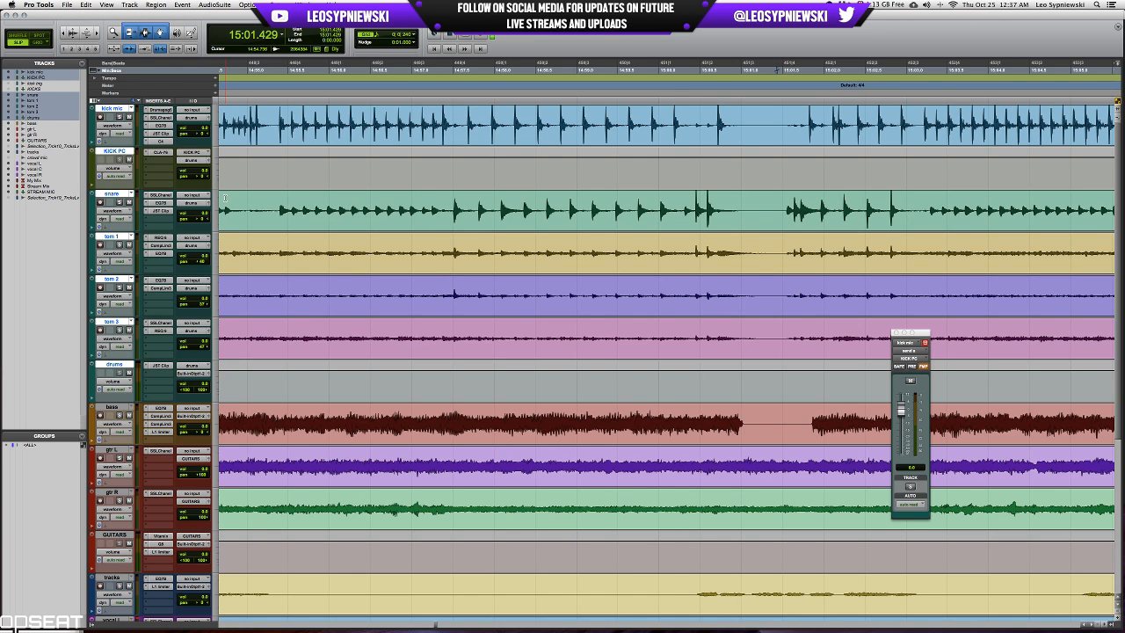
pyautogui.press('r')
pyautogui.press('r')
pyautogui.press('r')
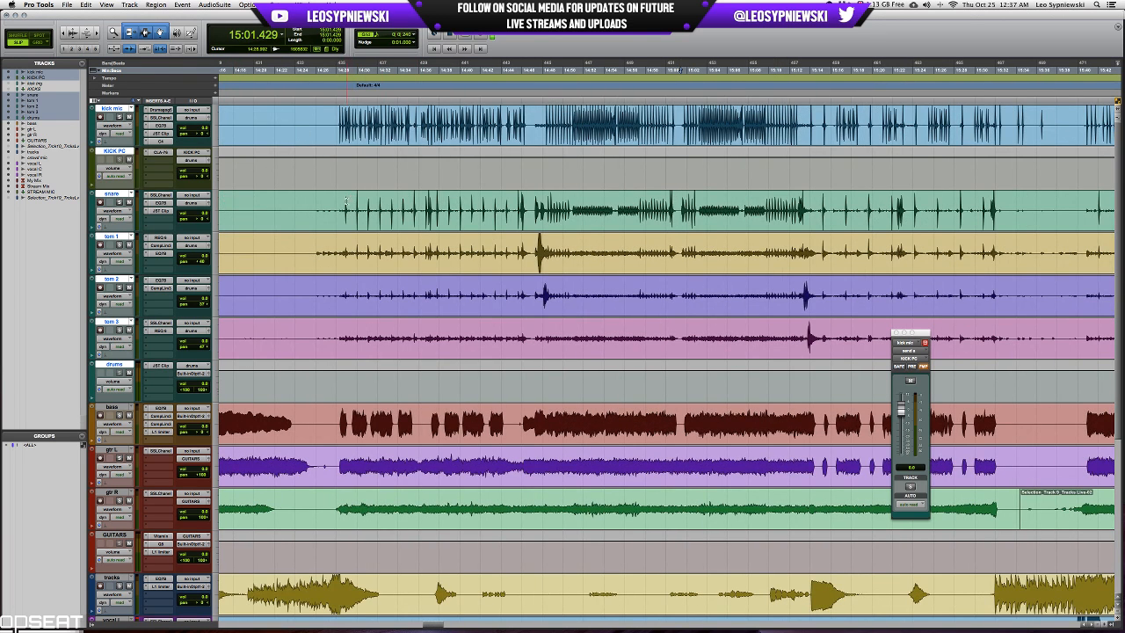
pyautogui.click(341, 203)
pyautogui.scroll(-5, 336, 203)
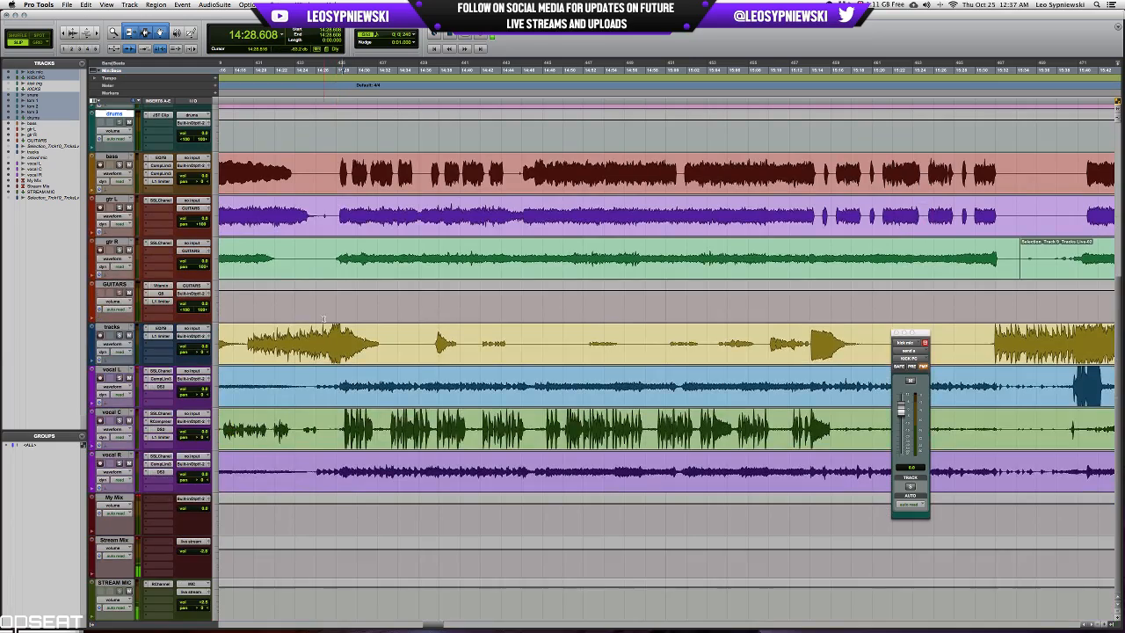
pyautogui.scroll(4, 372, 333)
pyautogui.scroll(-5, 372, 333)
pyautogui.hscroll(10, 373, 333)
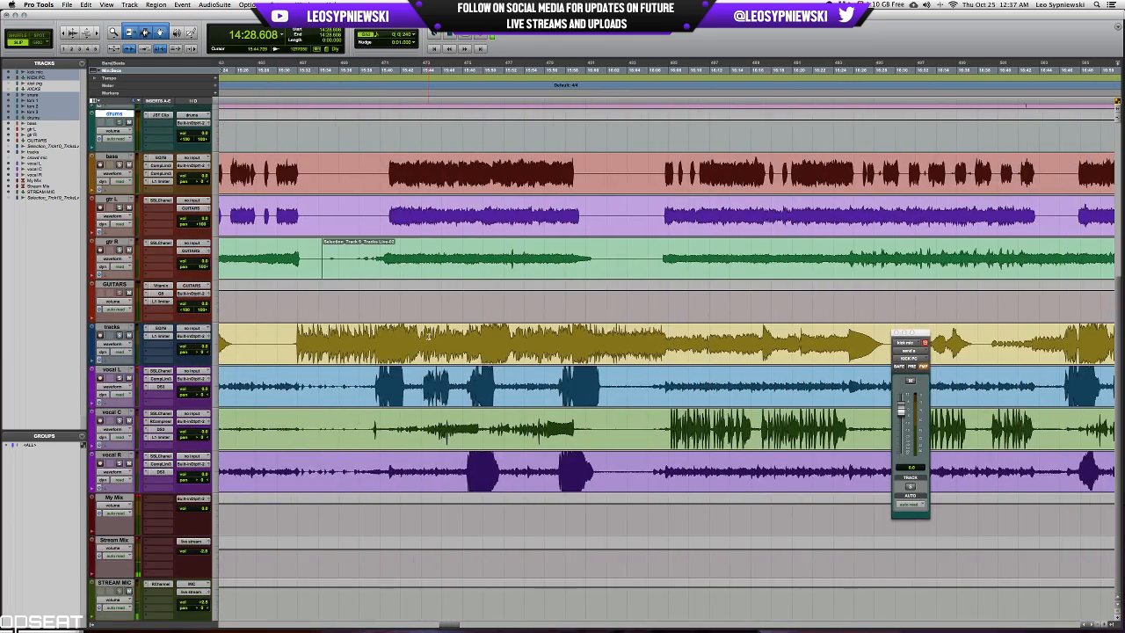
# Place the playback position at 15:39.477, just before the bass and guitars enter, and start playback.
pyautogui.click(428, 337)
pyautogui.press('t')
pyautogui.press('t')
pyautogui.press('t')
pyautogui.press('r')
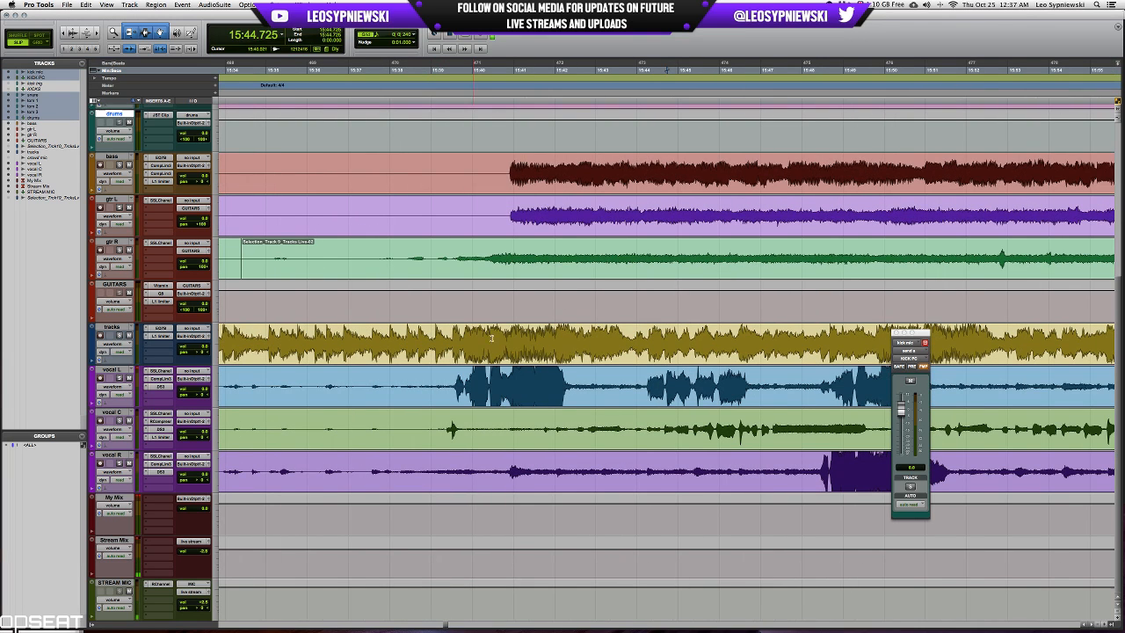
pyautogui.click(451, 338)
pyautogui.press('space')
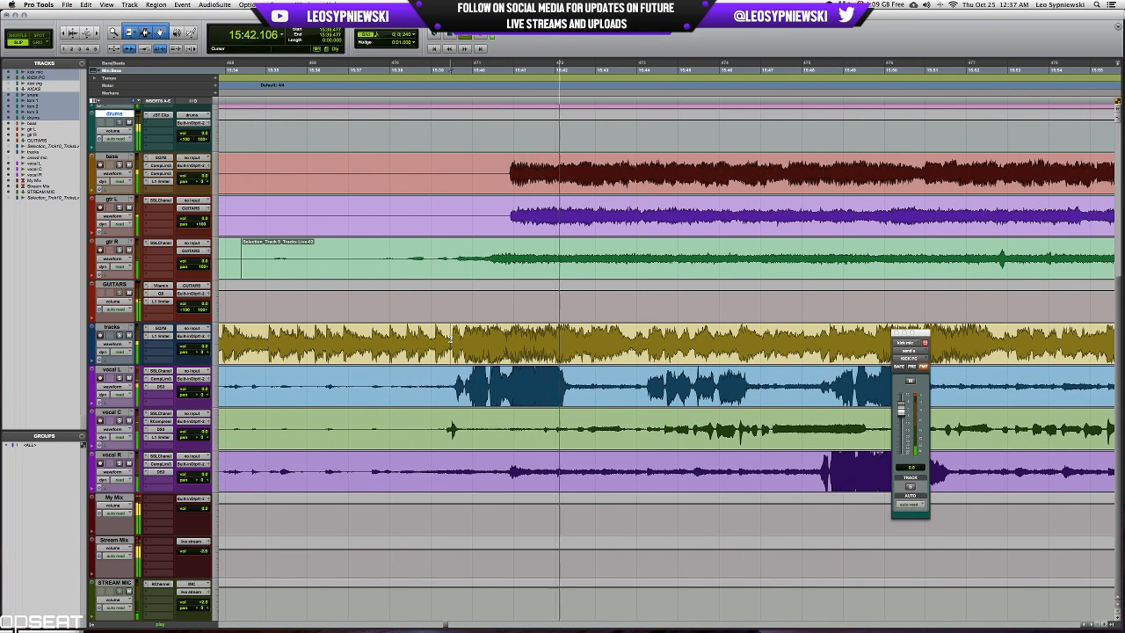
# Check the L1 Limiter on the backing tracks channel while the mix plays.
pyautogui.scroll(6, 449, 334)
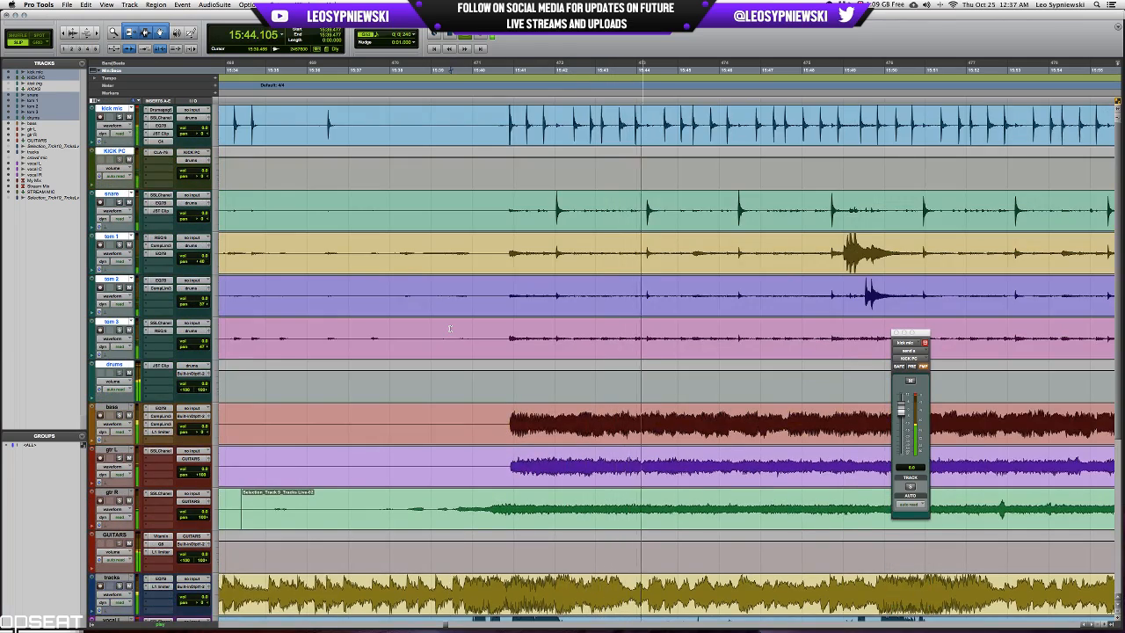
pyautogui.scroll(-4, 449, 329)
pyautogui.click(160, 415)
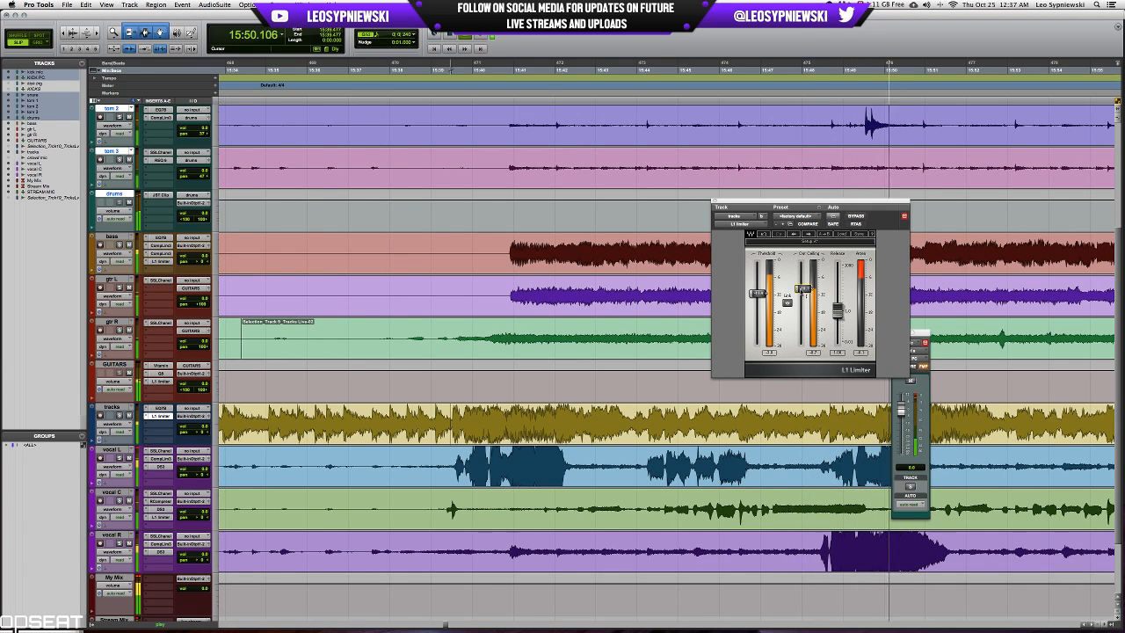
pyautogui.click(715, 201)
# Lower the high-band gain in the kick mic's 7-band EQ during playback, closing the plug-in and stopping playback when done.
pyautogui.scroll(3, 715, 202)
pyautogui.hscroll(4, 720, 202)
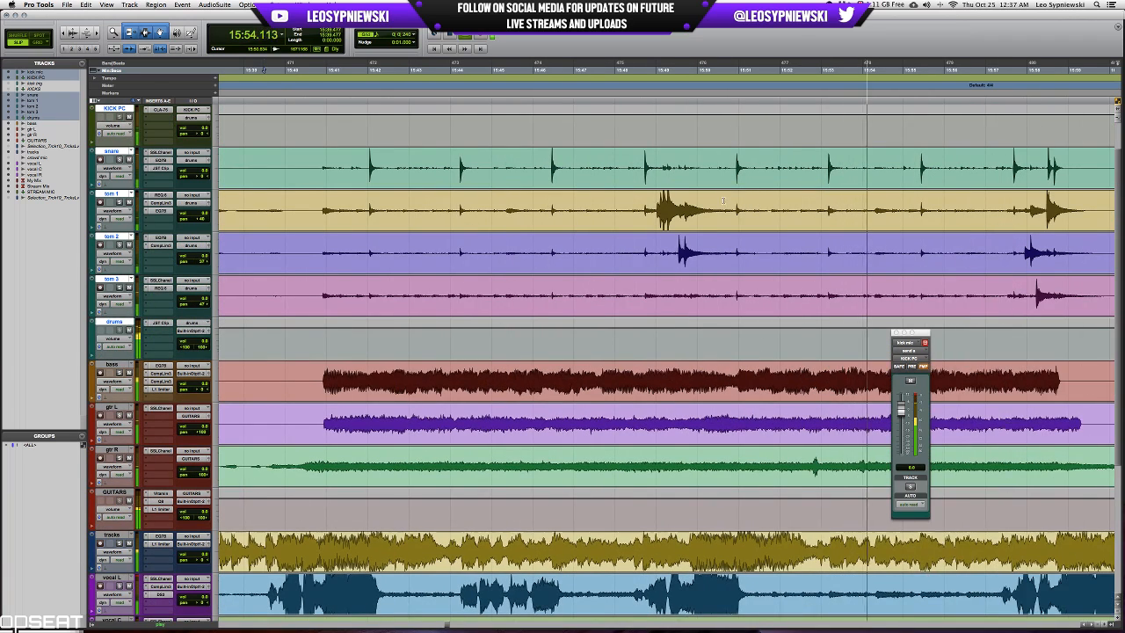
pyautogui.hscroll(1, 726, 201)
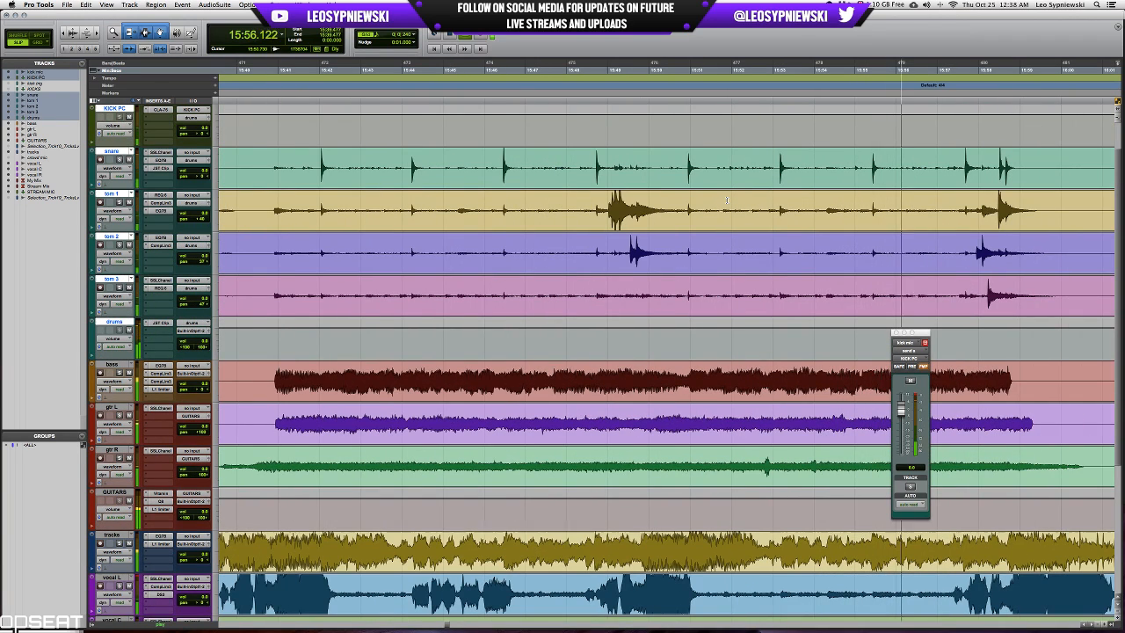
pyautogui.scroll(2, 161, 147)
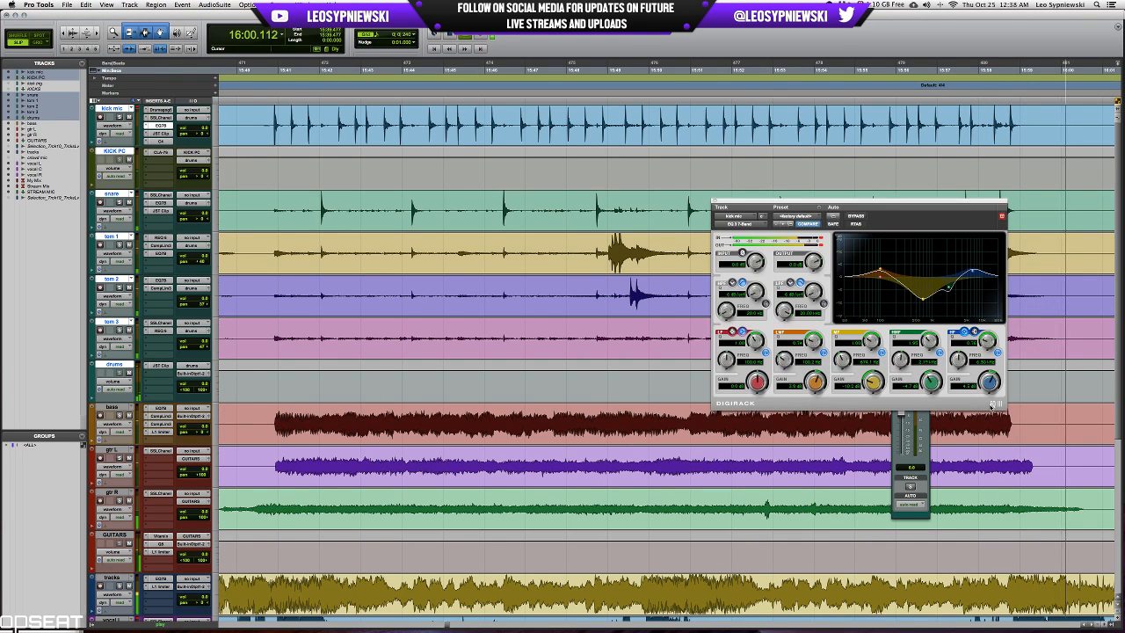
pyautogui.click(161, 125)
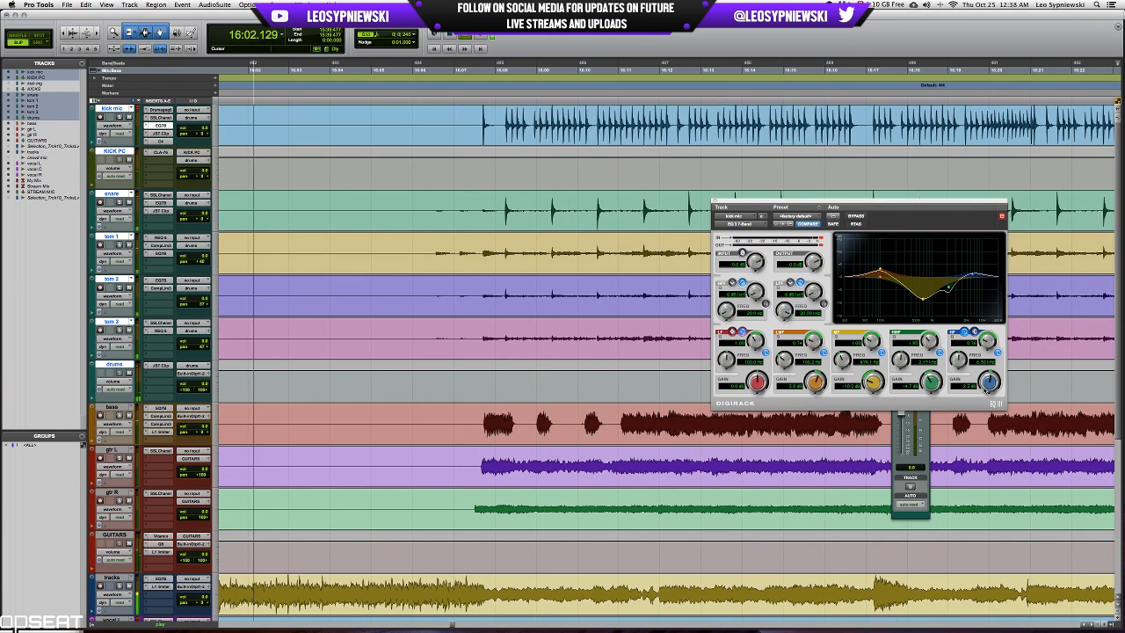
pyautogui.press('space')
pyautogui.click(715, 202)
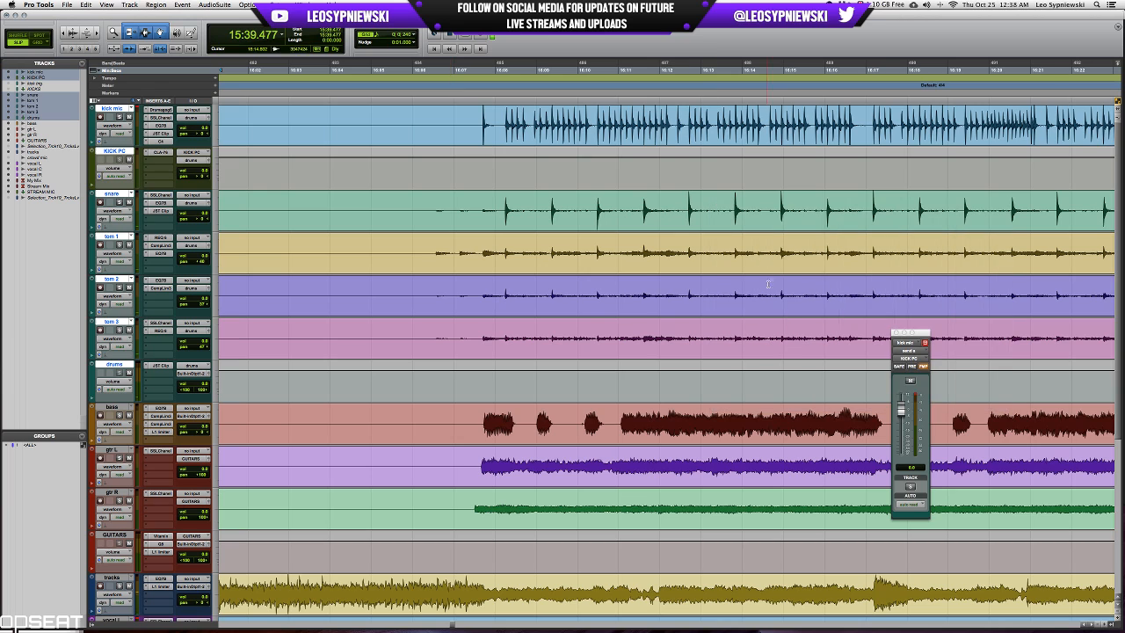
# Solo tom 1, loop its hit near 15:49 and adjust the high-mid gain in its 7-band EQ.
pyautogui.hscroll(-10, 770, 296)
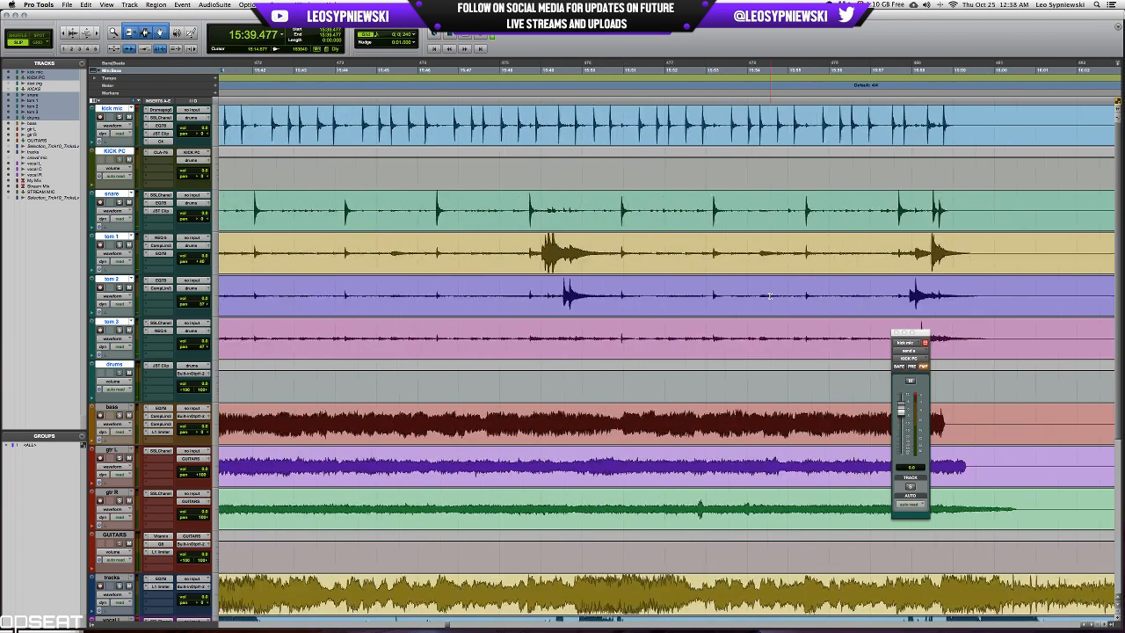
pyautogui.moveTo(552, 252); pyautogui.dragTo(661, 252)
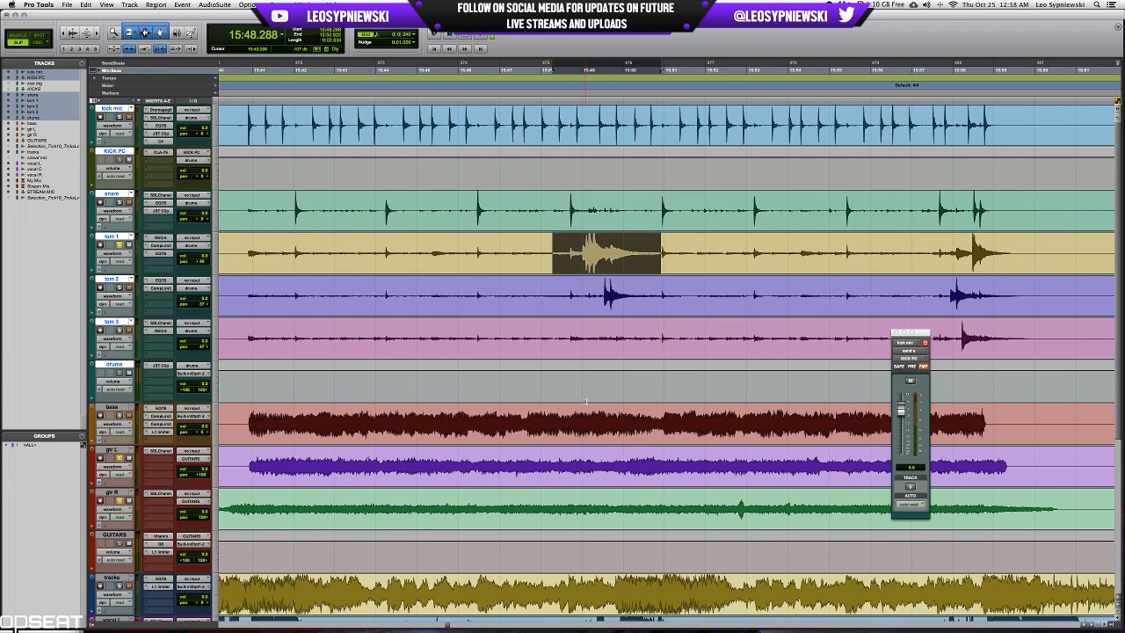
pyautogui.press('space')
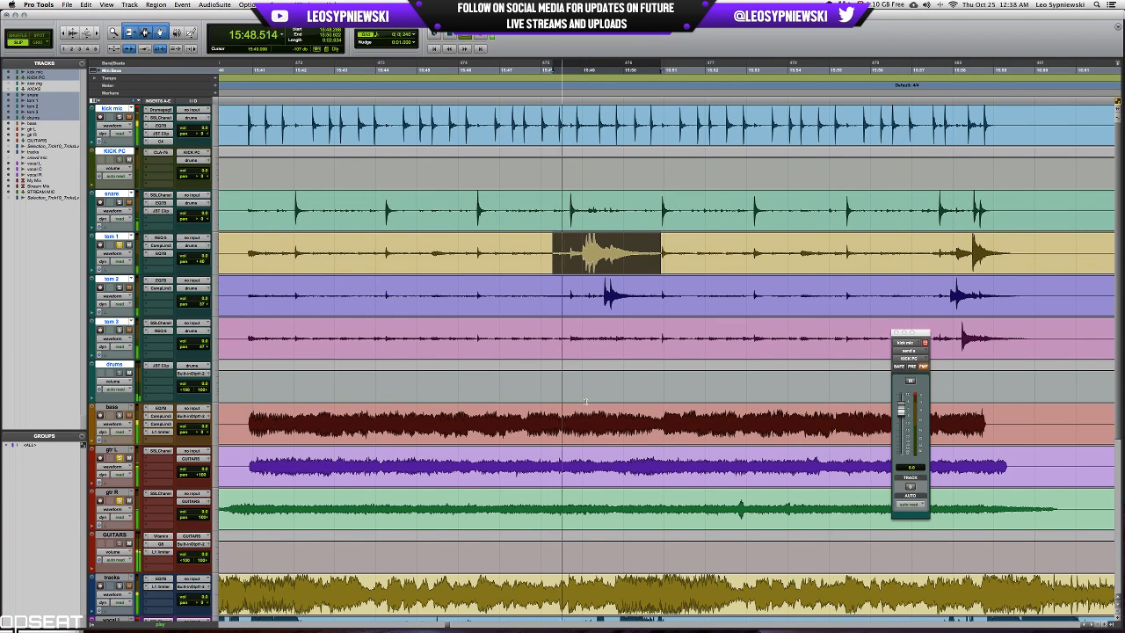
pyautogui.click(159, 253)
pyautogui.moveTo(929, 383)
pyautogui.mouseDown()
pyautogui.moveTo(908, 352)
pyautogui.moveTo(934, 379)
pyautogui.mouseUp()
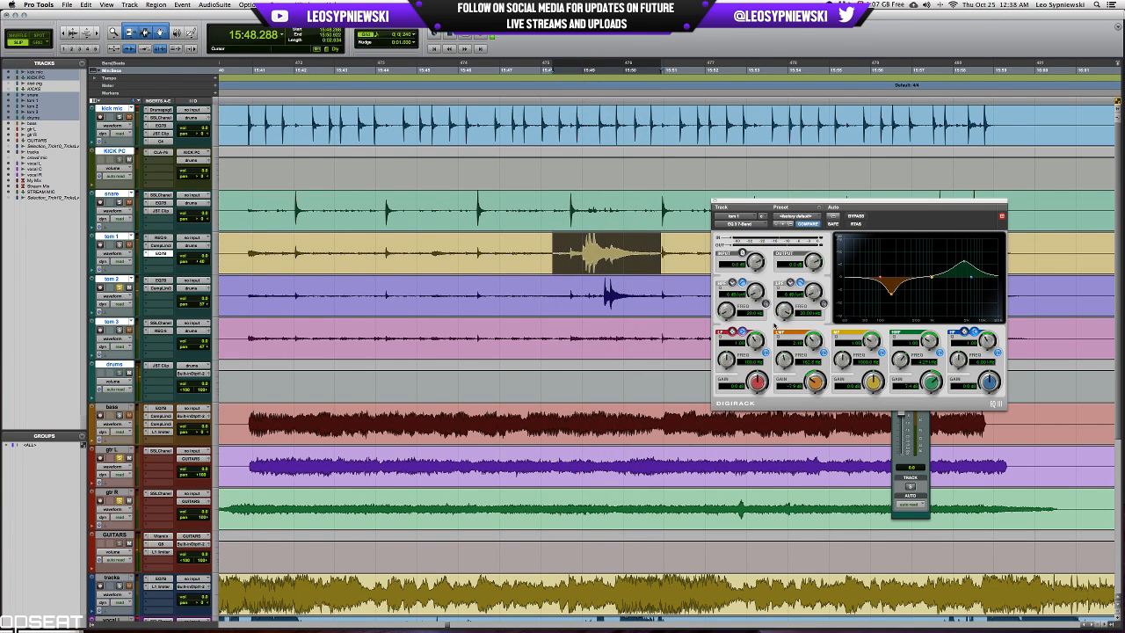
# Insert a REQ 6 equalizer on tom 2 between its 7-band EQ and compressor, and play the looped passage.
pyautogui.click(161, 280)
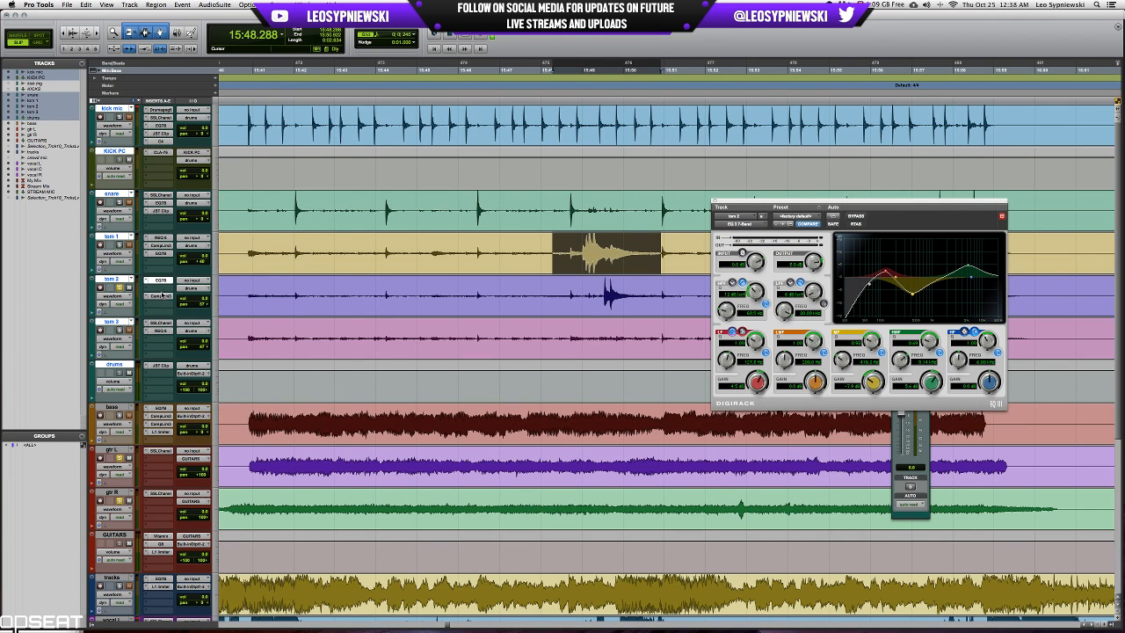
pyautogui.click(894, 355)
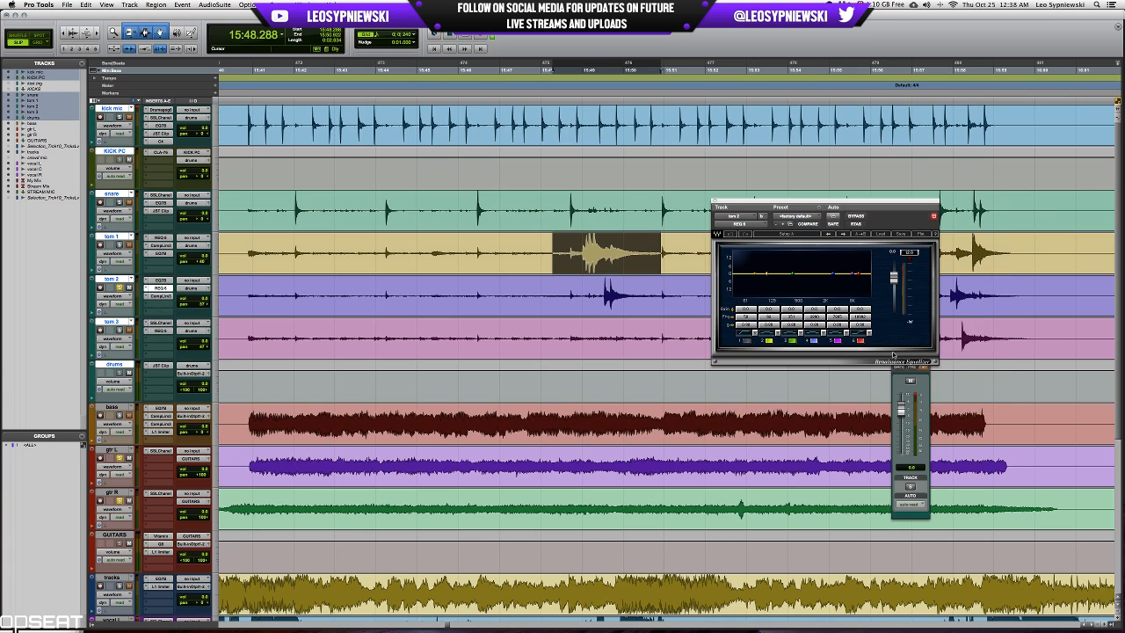
pyautogui.press('space')
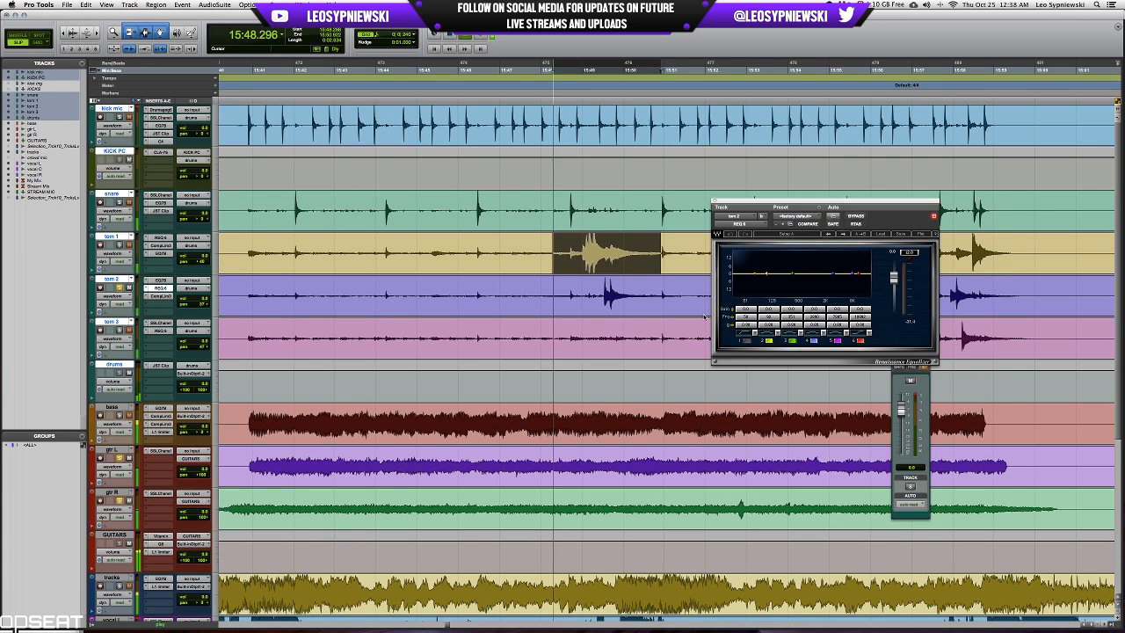
# Boost band 4 of tom 2's REQ 6 in the upper frequencies, checking it against the looped tom passage.
pyautogui.click(816, 325)
pyautogui.moveTo(815, 309); pyautogui.dragTo(816, 292)
pyautogui.doubleClick(817, 324)
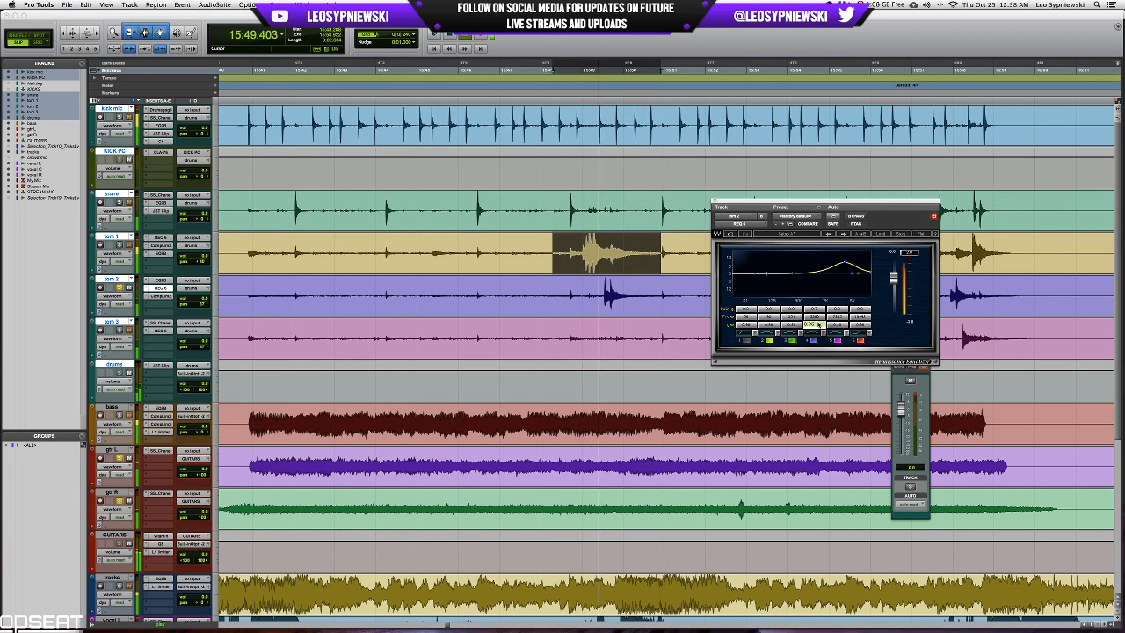
pyautogui.press('Return')
pyautogui.press('space')
pyautogui.moveTo(815, 310); pyautogui.dragTo(815, 307)
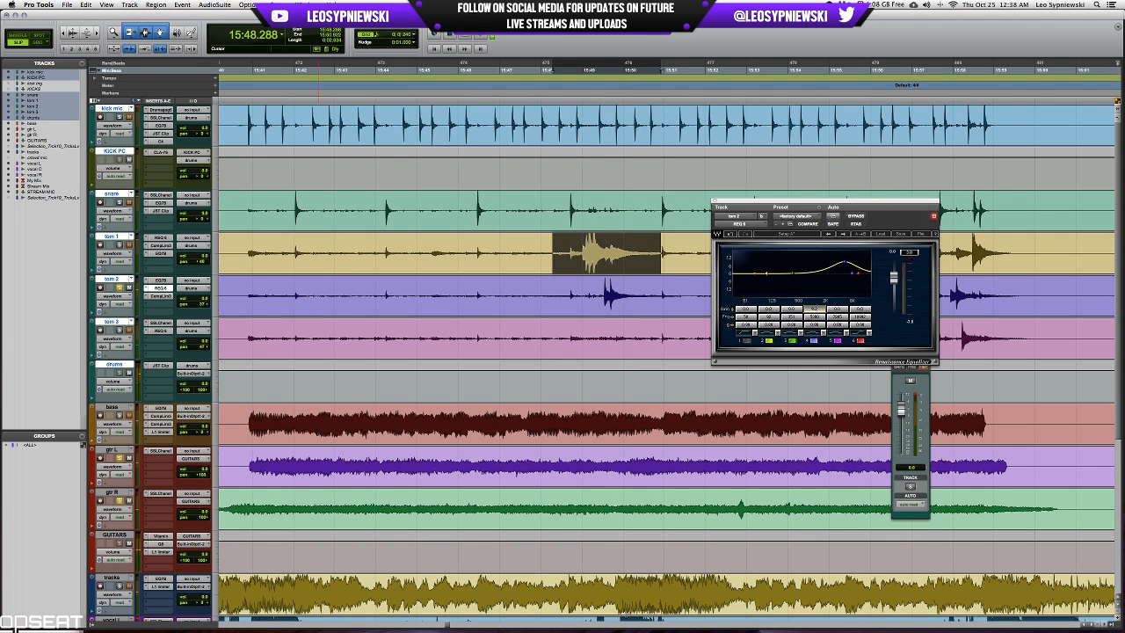
pyautogui.press('space')
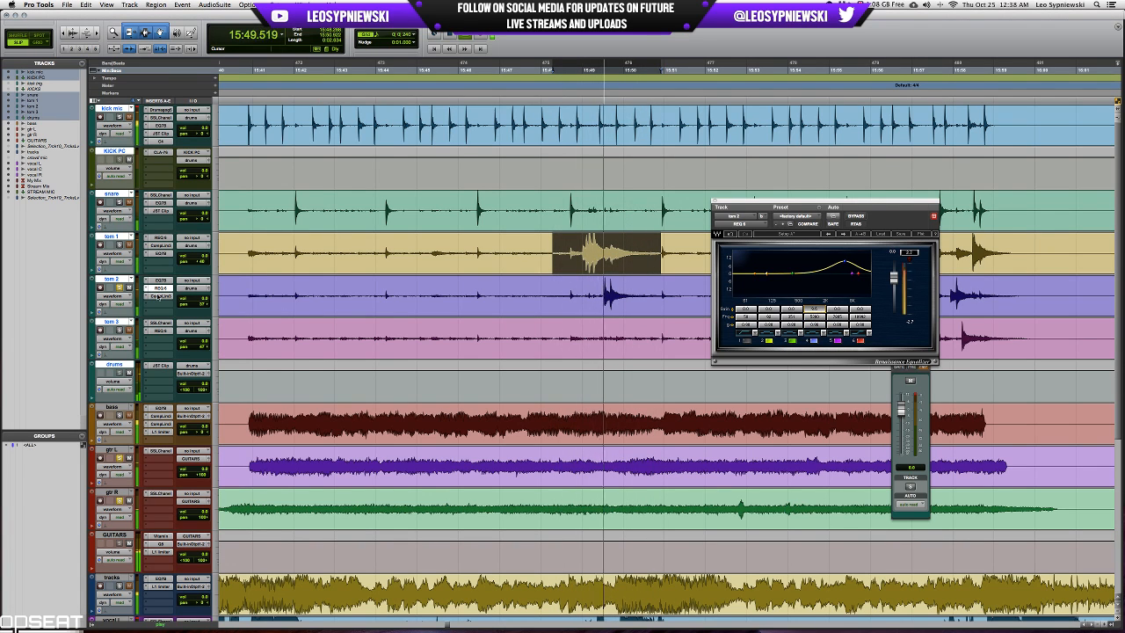
# Lengthen the attack and raise the threshold of tom 2's compressor while playing the looped passage.
pyautogui.click(161, 296)
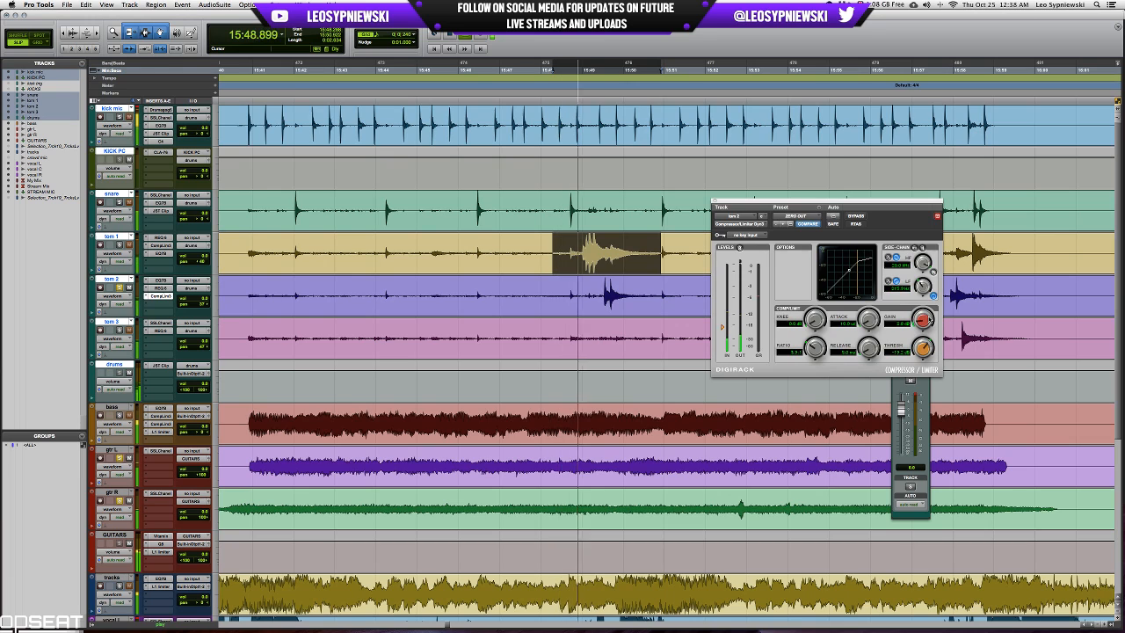
pyautogui.press('space')
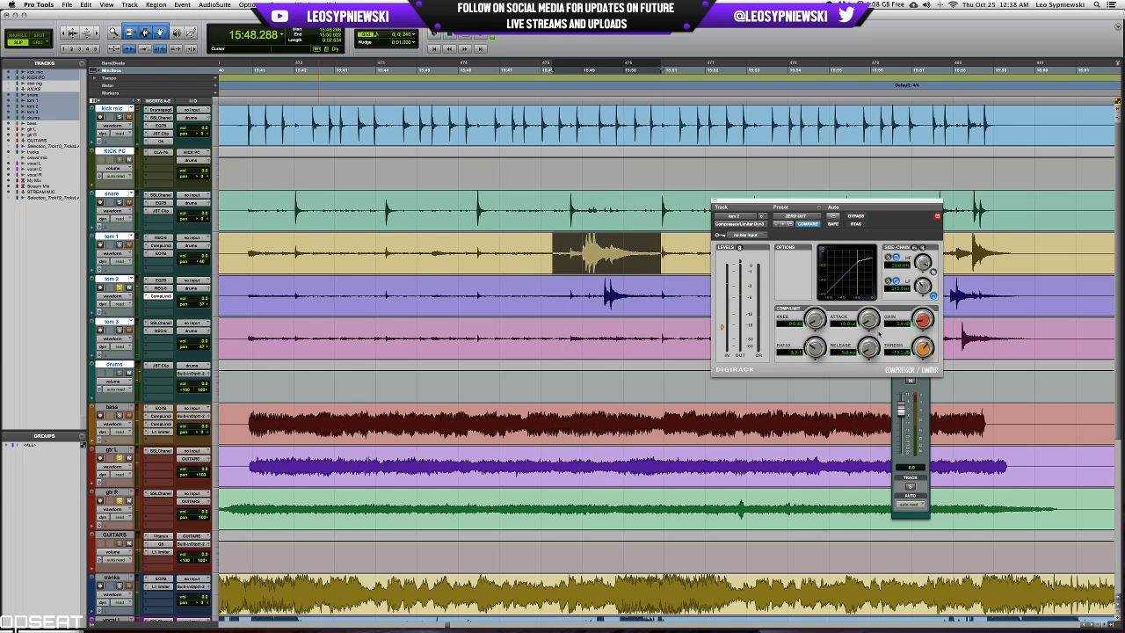
pyautogui.press('space')
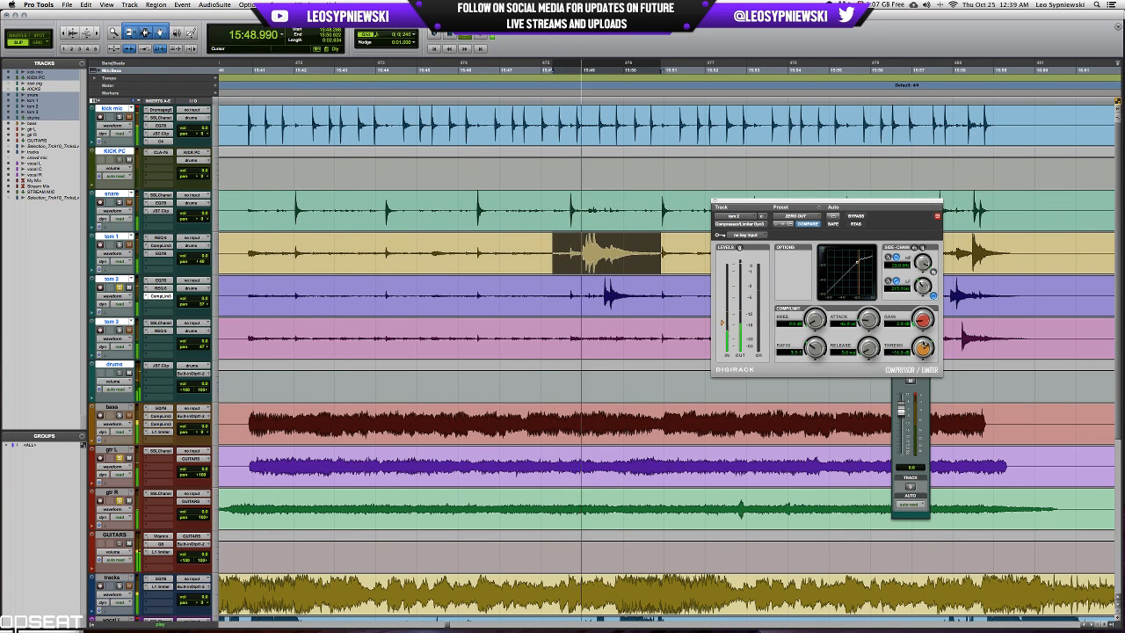
pyautogui.press('space')
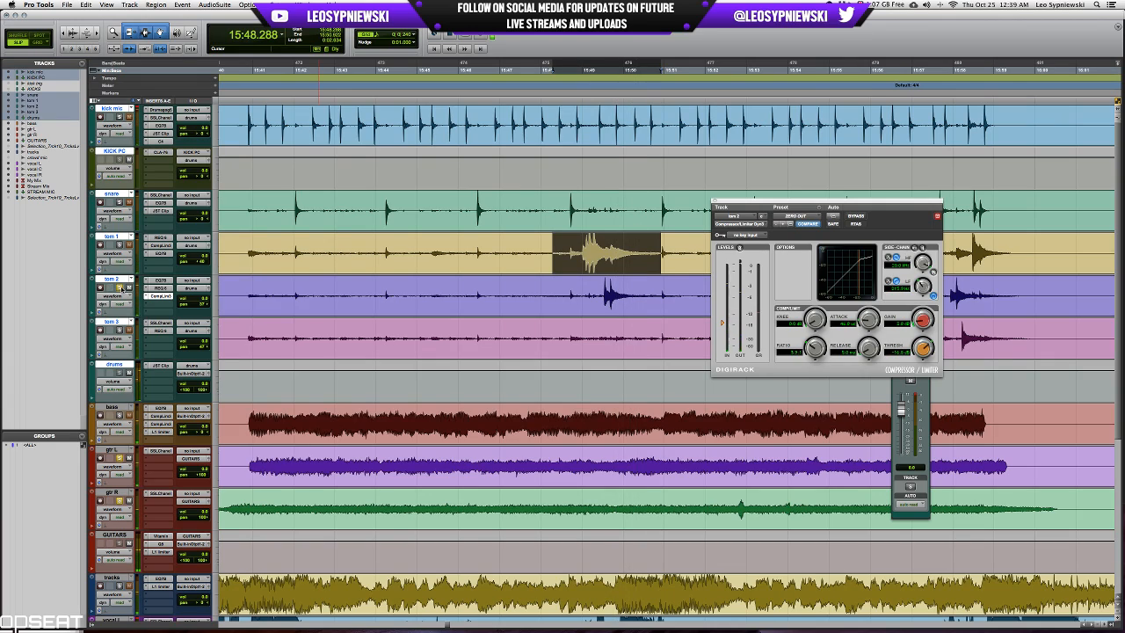
# Solo tom 3 instead of tom 2 and play its hit starting at 15:13.653.
pyautogui.hscroll(-10, 426, 299)
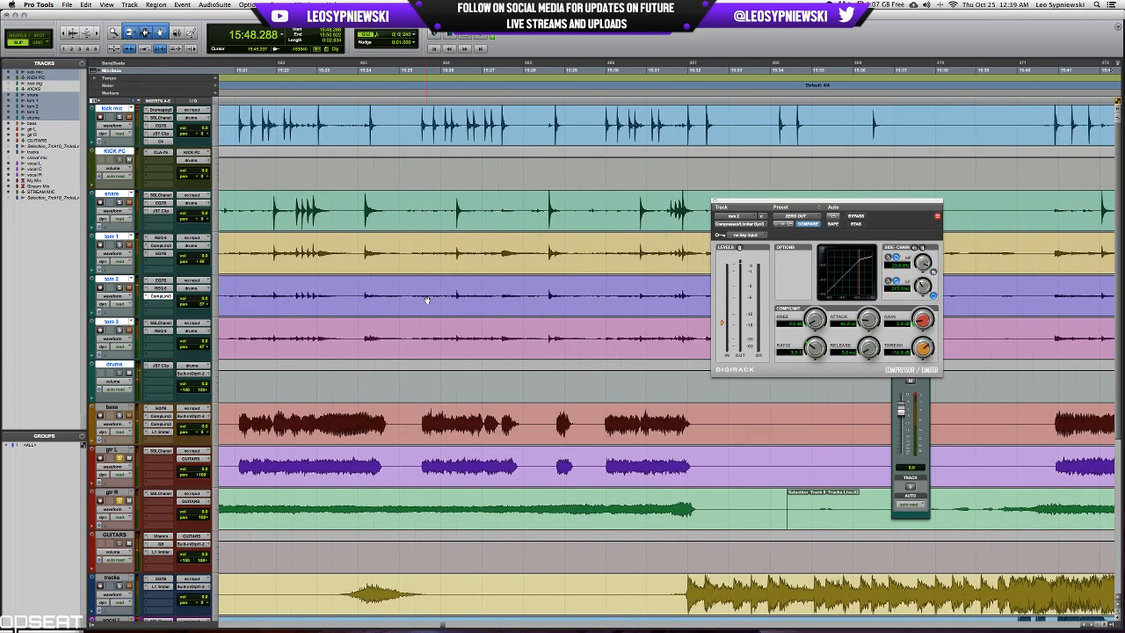
pyautogui.hscroll(-8, 426, 299)
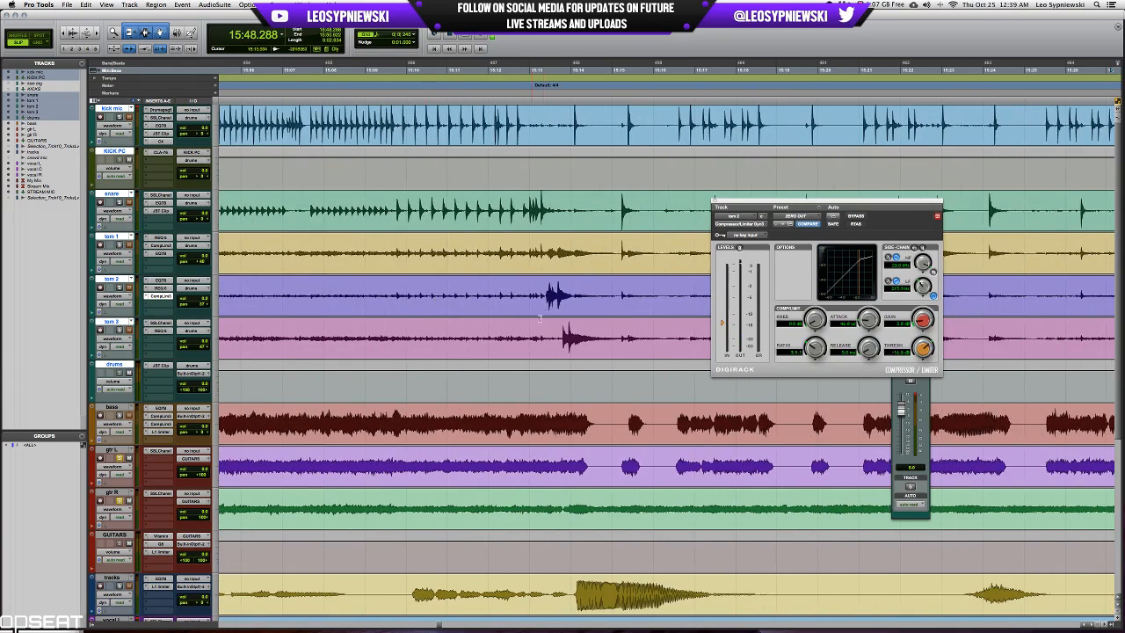
pyautogui.moveTo(556, 334); pyautogui.dragTo(614, 332)
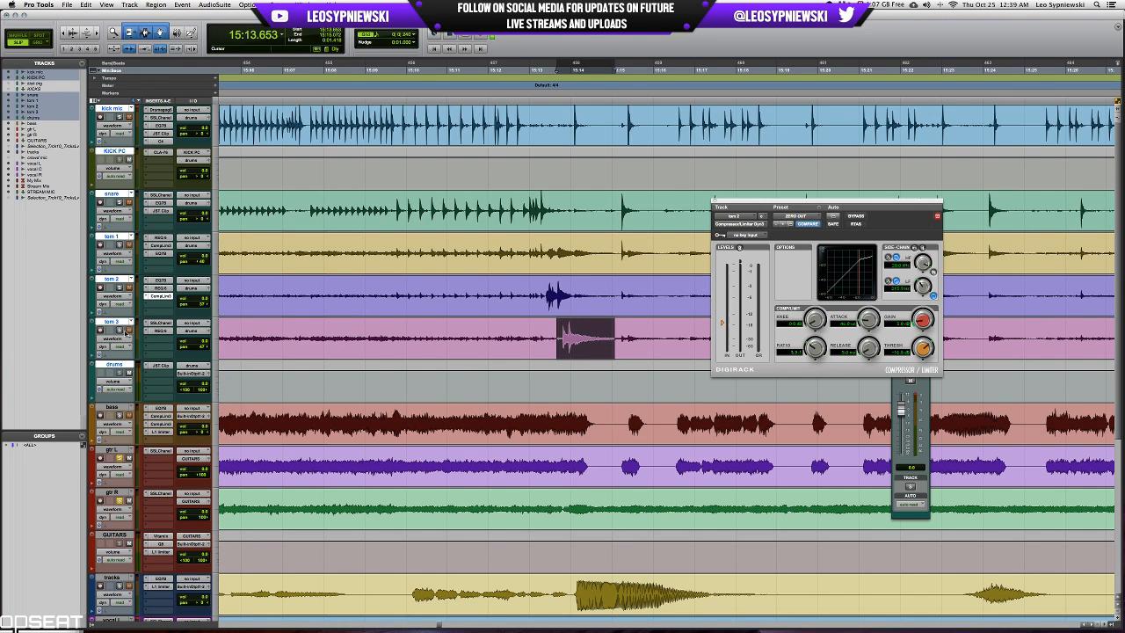
pyautogui.press('space')
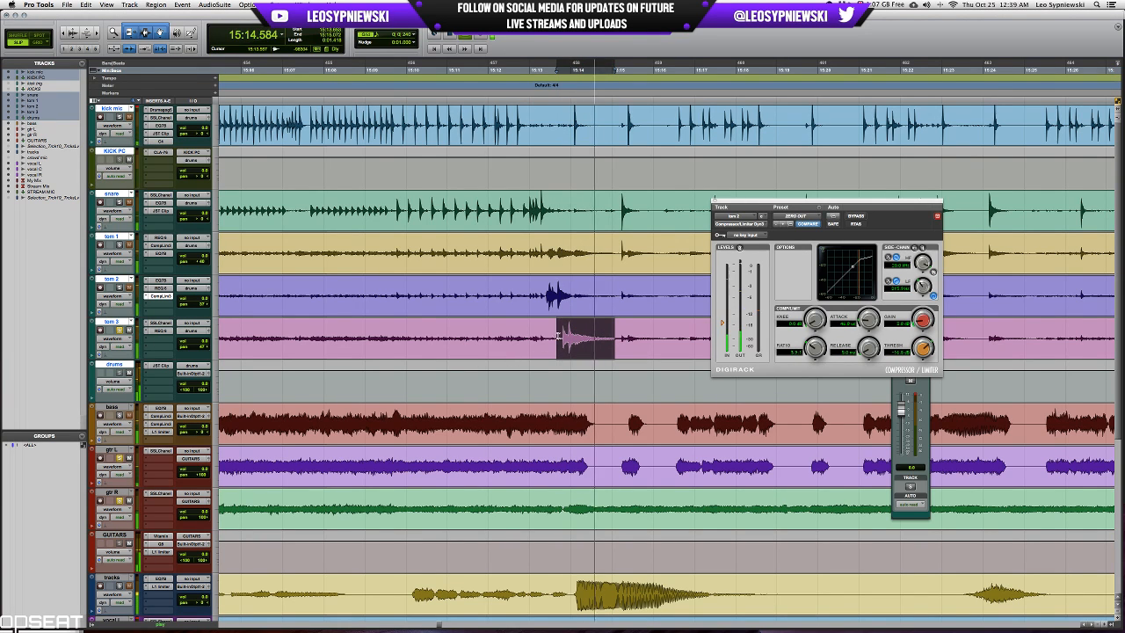
# Select the earlier tom fill starting at 13:56.544 on tom 3 and play it with all three toms soloed.
pyautogui.click(499, 336)
pyautogui.moveTo(499, 336); pyautogui.dragTo(601, 338)
pyautogui.hscroll(-8, 602, 337)
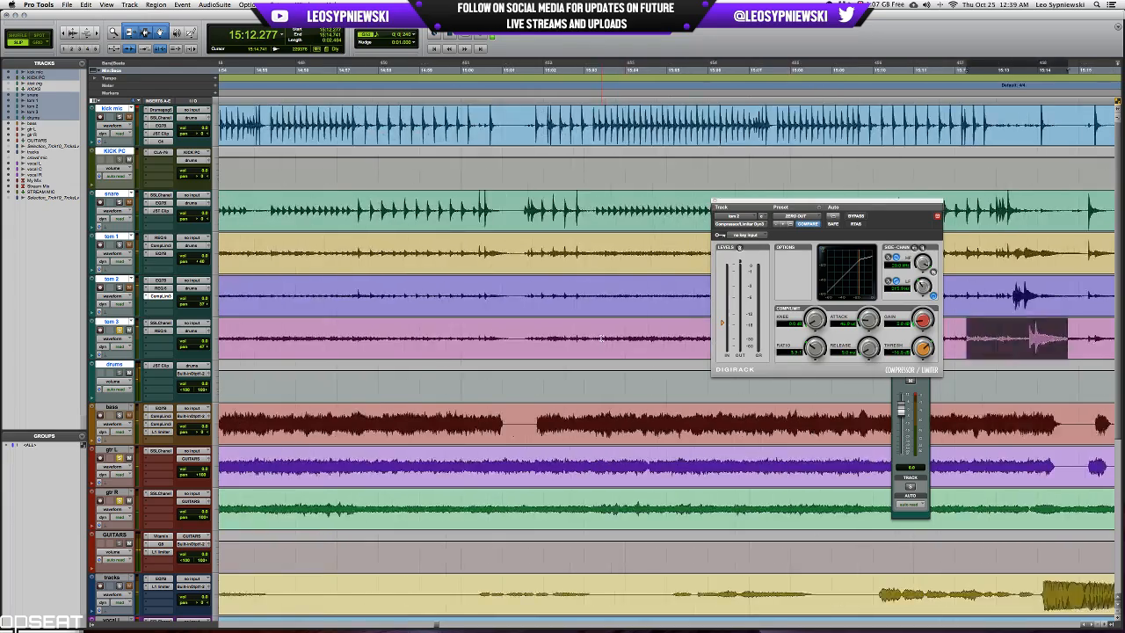
pyautogui.hscroll(-10, 602, 337)
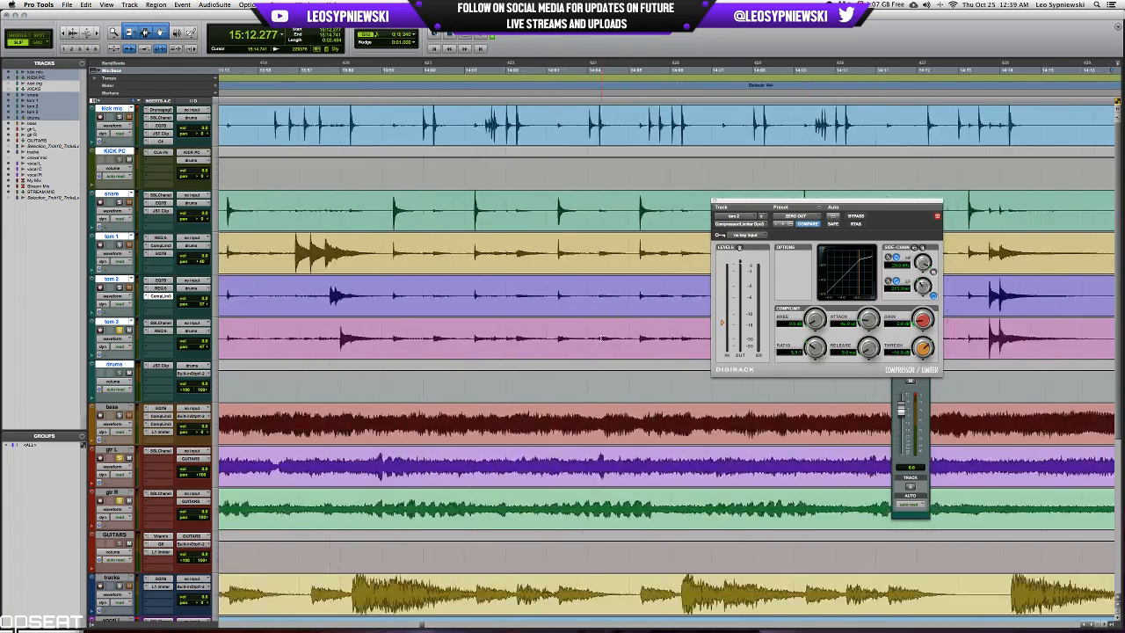
pyautogui.hscroll(-10, 601, 337)
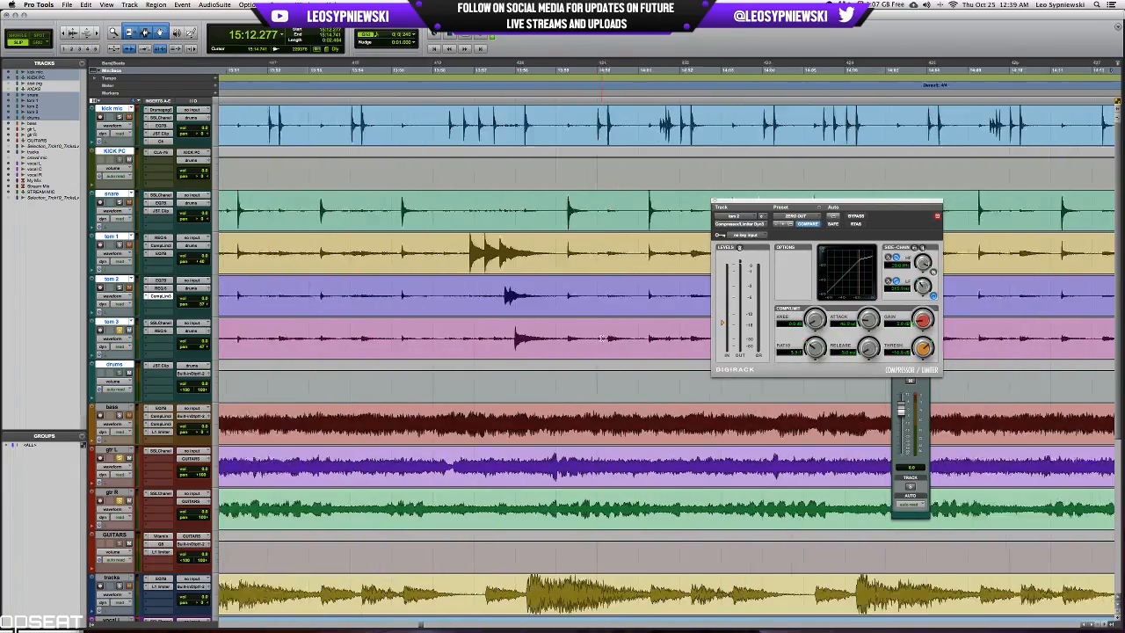
pyautogui.moveTo(373, 337); pyautogui.dragTo(482, 331)
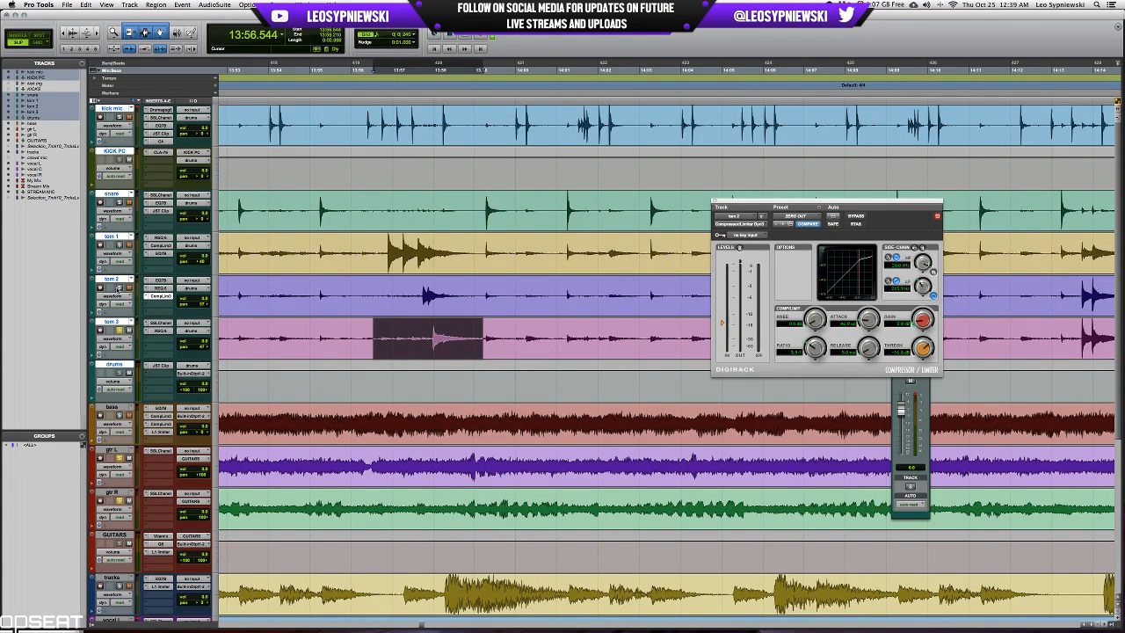
pyautogui.press('space')
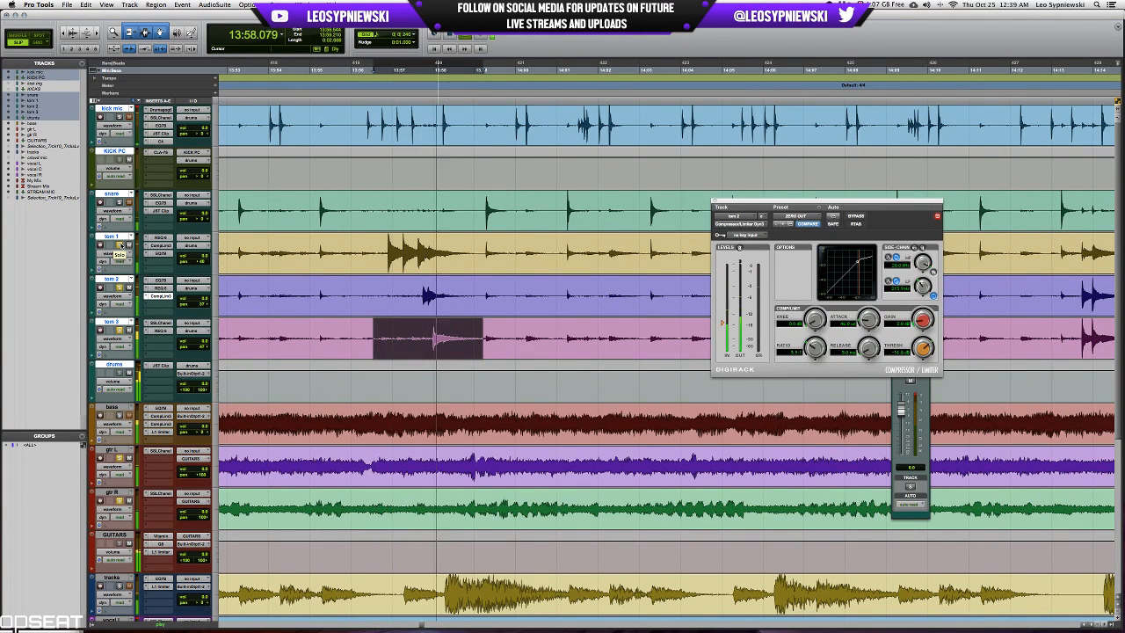
# Boost band 5 and cut band 3 in tom 3's REQ 6 while playing the looped tom fill.
pyautogui.click(160, 330)
pyautogui.moveTo(839, 325); pyautogui.dragTo(840, 319)
pyautogui.moveTo(839, 309)
pyautogui.mouseDown()
pyautogui.moveTo(839, 293)
pyautogui.moveTo(840, 322)
pyautogui.mouseUp()
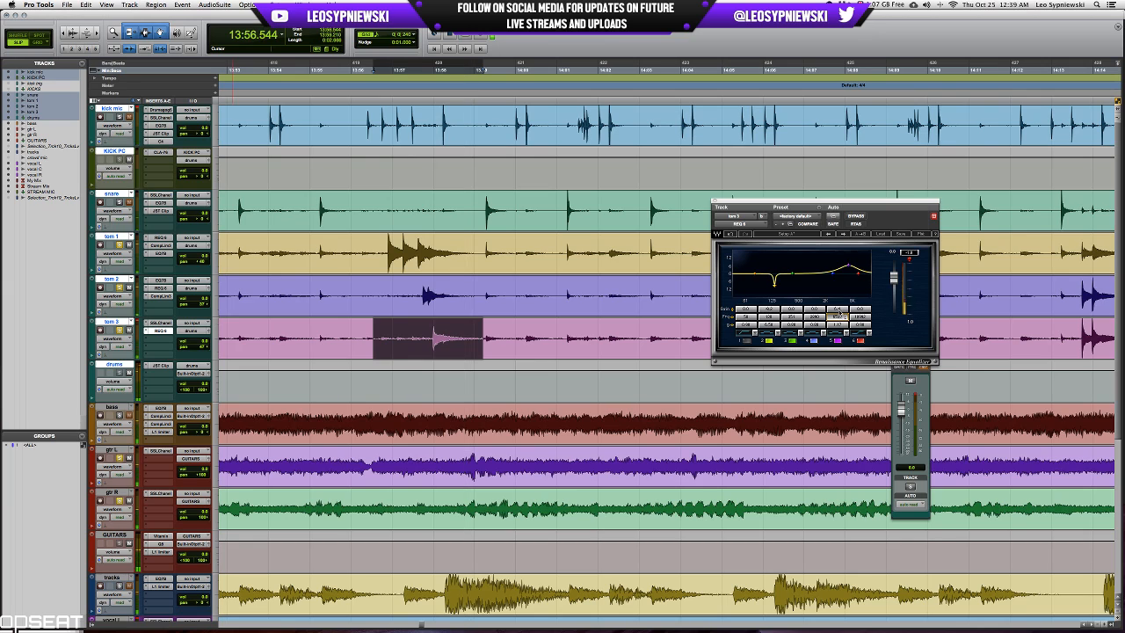
pyautogui.click(792, 327)
pyautogui.moveTo(794, 310)
pyautogui.mouseDown()
pyautogui.moveTo(794, 292)
pyautogui.moveTo(795, 339)
pyautogui.moveTo(793, 326)
pyautogui.mouseUp()
pyautogui.press('space')
pyautogui.press('space')
# Close tom 3's REQ 6 and clear the track solos.
pyautogui.click(714, 201)
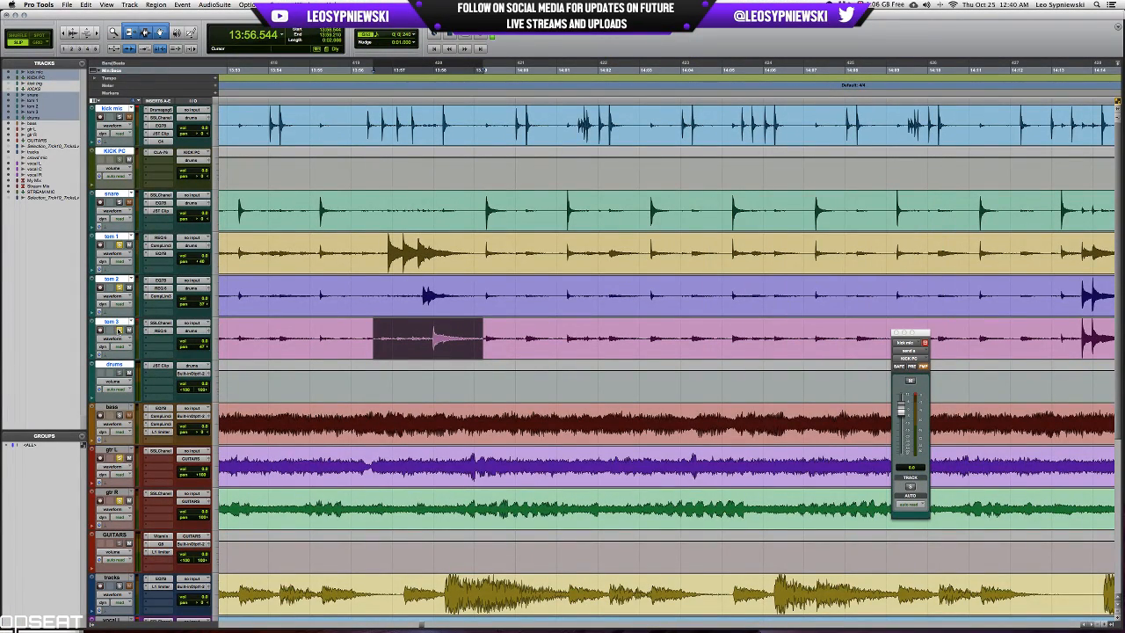
pyautogui.scroll(-6, 592, 423)
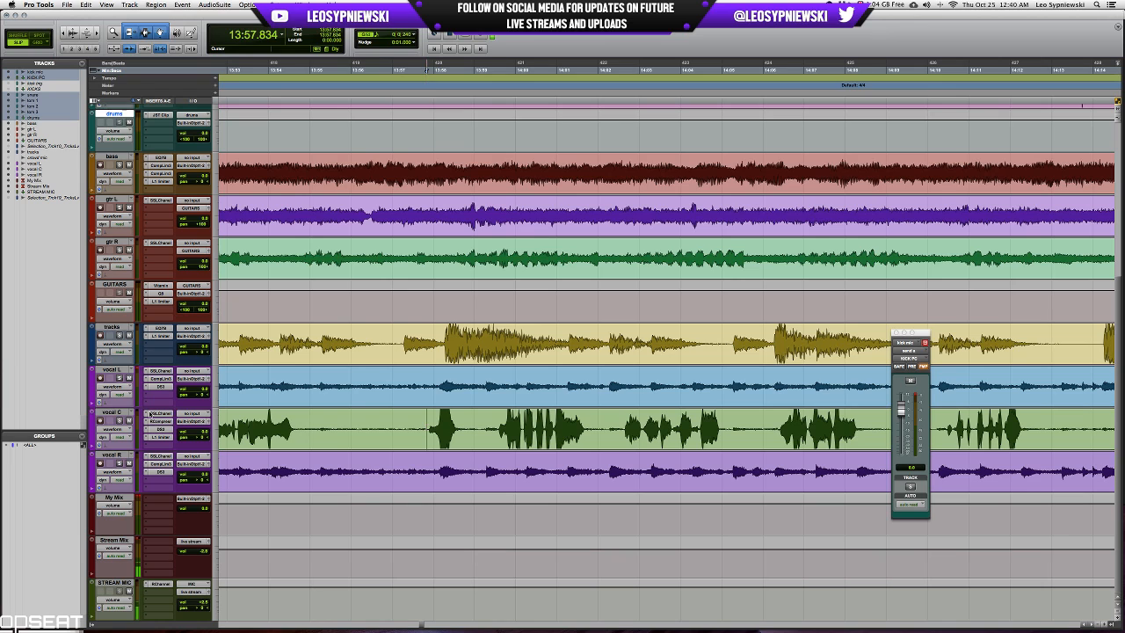
# Open vocal C's SSLChannel and play from 13:56.341 with the kick mic and bass soloed.
pyautogui.click(159, 412)
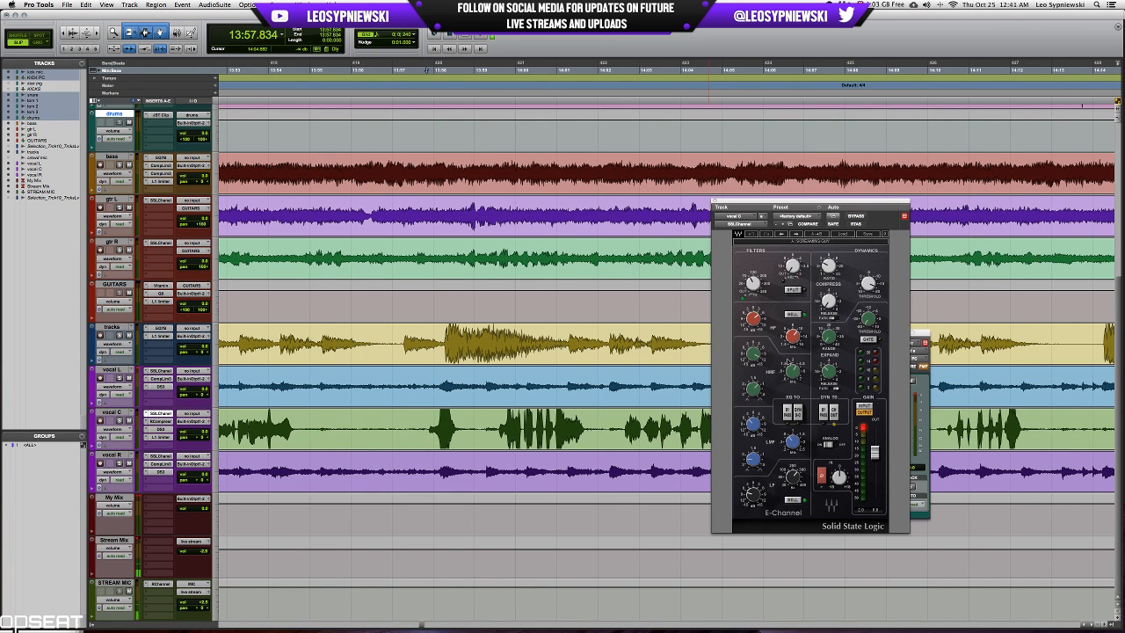
pyautogui.scroll(5, 638, 341)
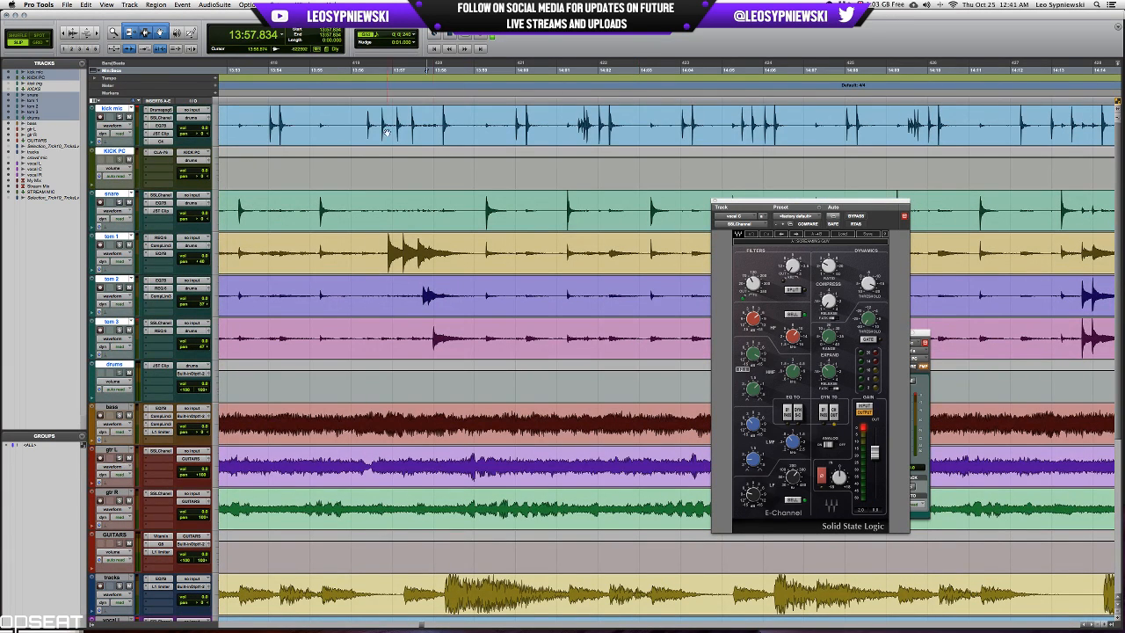
pyautogui.scroll(-2, 305, 309)
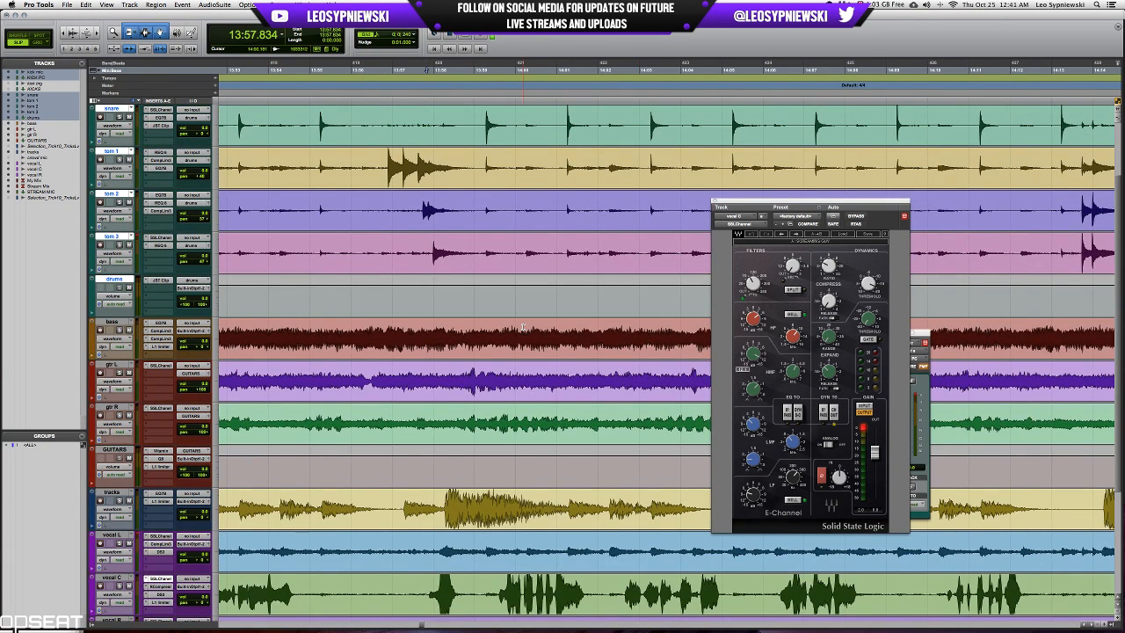
pyautogui.scroll(2, 342, 309)
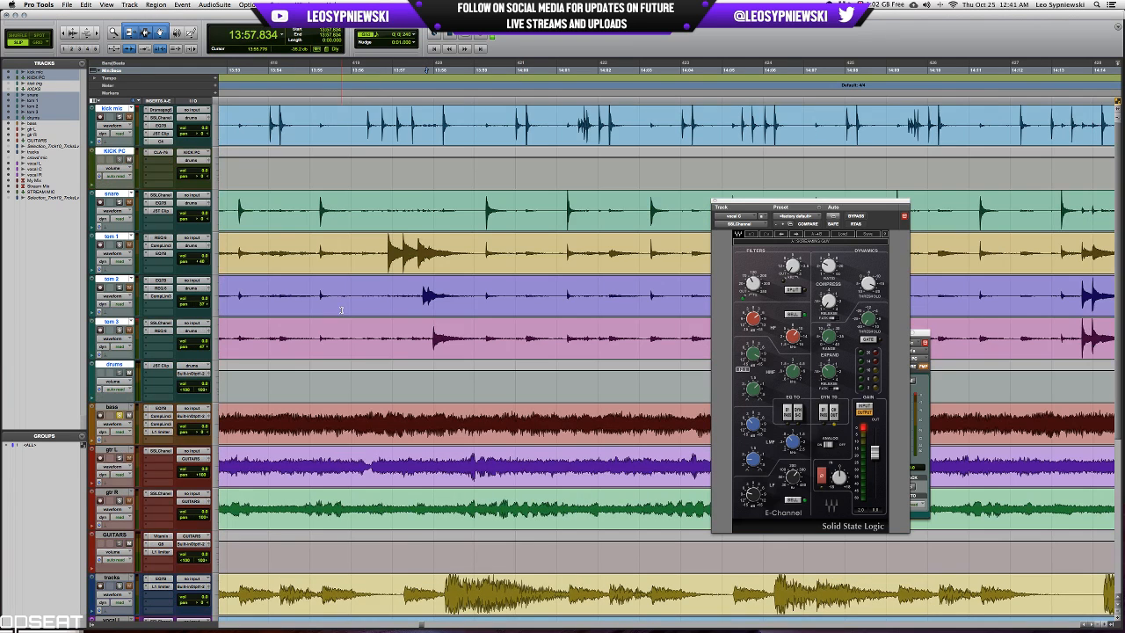
pyautogui.click(365, 123)
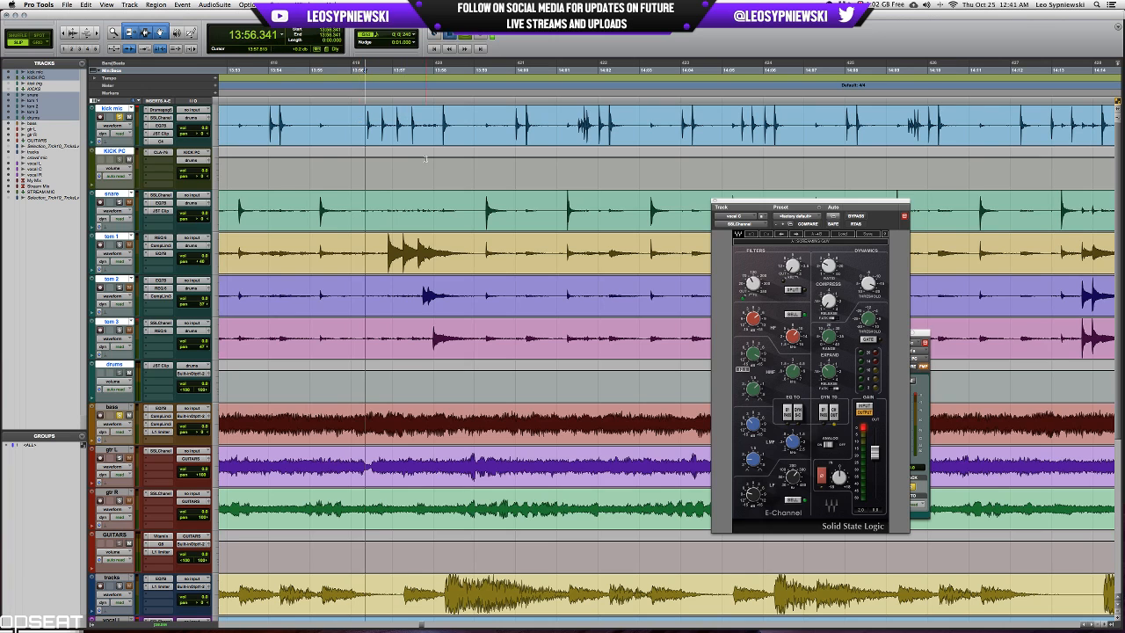
pyautogui.press('space')
# Reduce the high-frequency gain and fine-tune the mid-band gain in the kick mic's 7-band EQ.
pyautogui.press('super+equal')
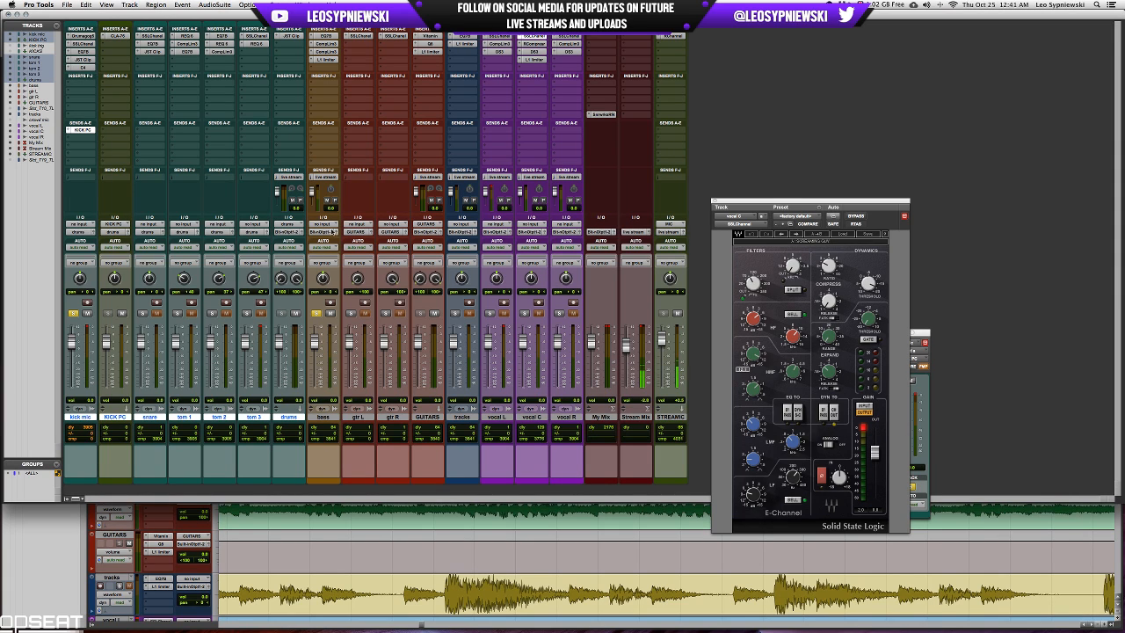
pyautogui.click(85, 52)
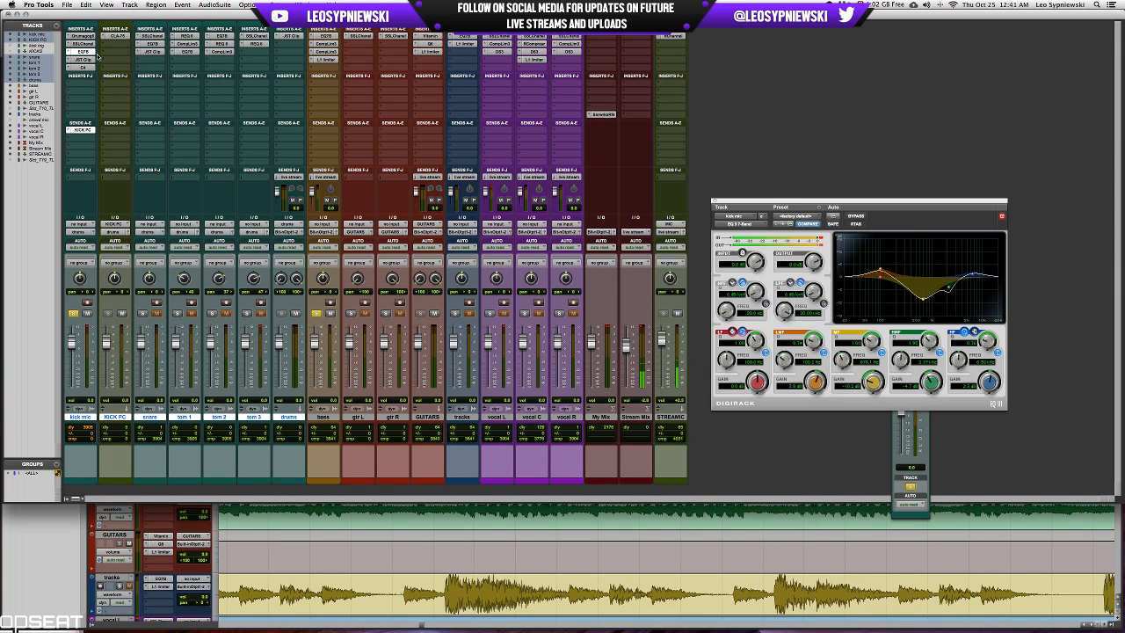
pyautogui.moveTo(989, 383); pyautogui.dragTo(987, 385)
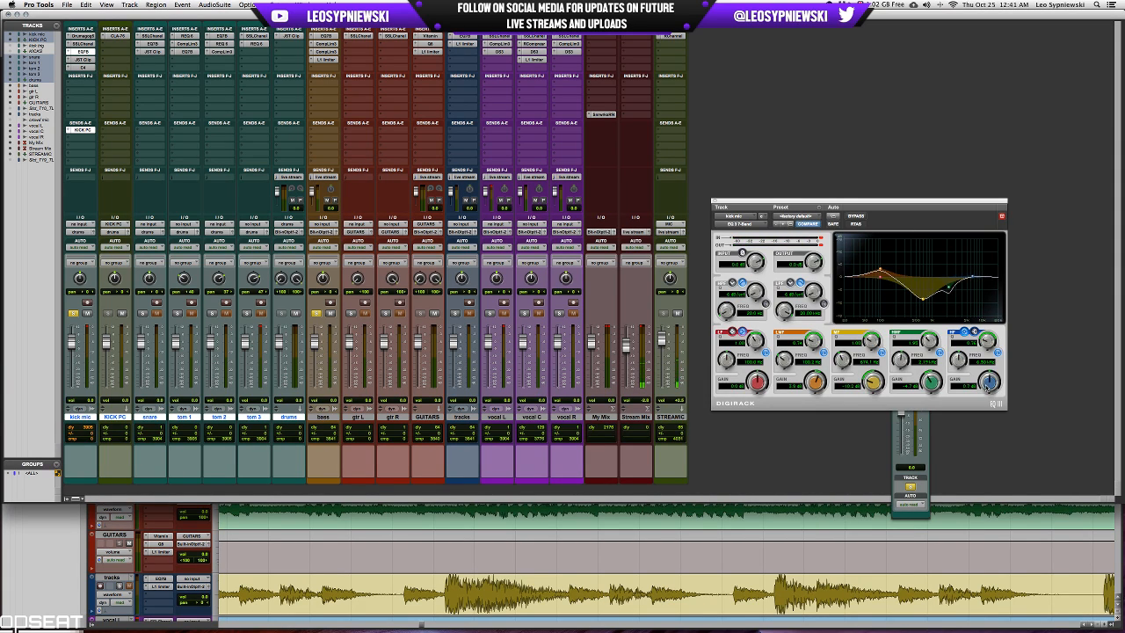
pyautogui.moveTo(875, 380); pyautogui.dragTo(875, 380)
# Open the kick mic's C4, listen to the full mix with the solos cleared, and close the C4.
pyautogui.click(83, 67)
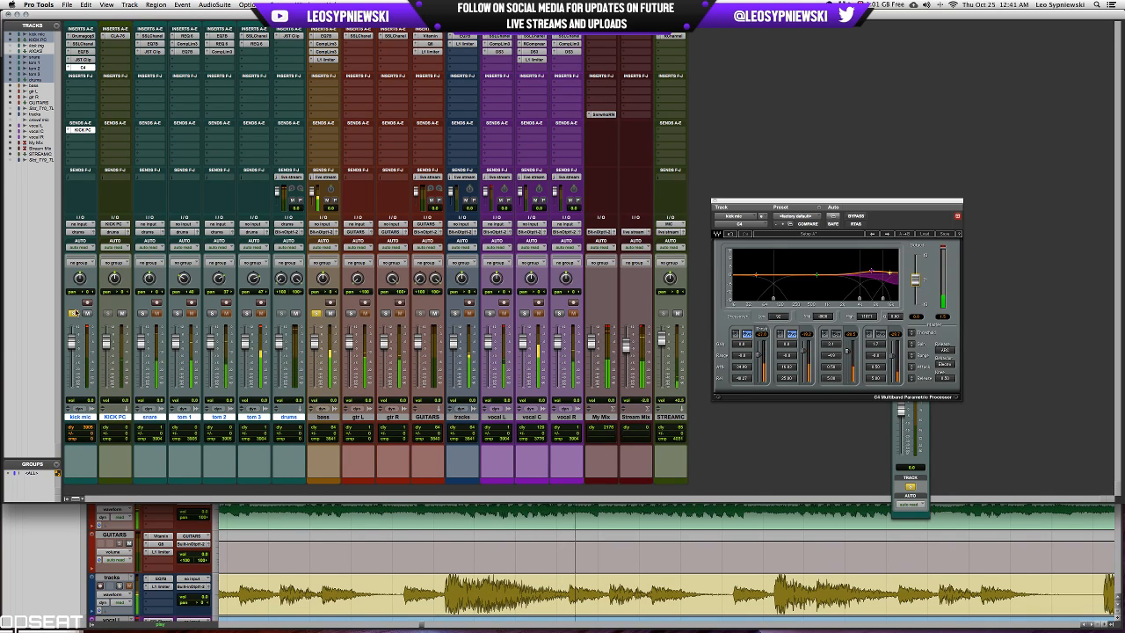
pyautogui.click(73, 313)
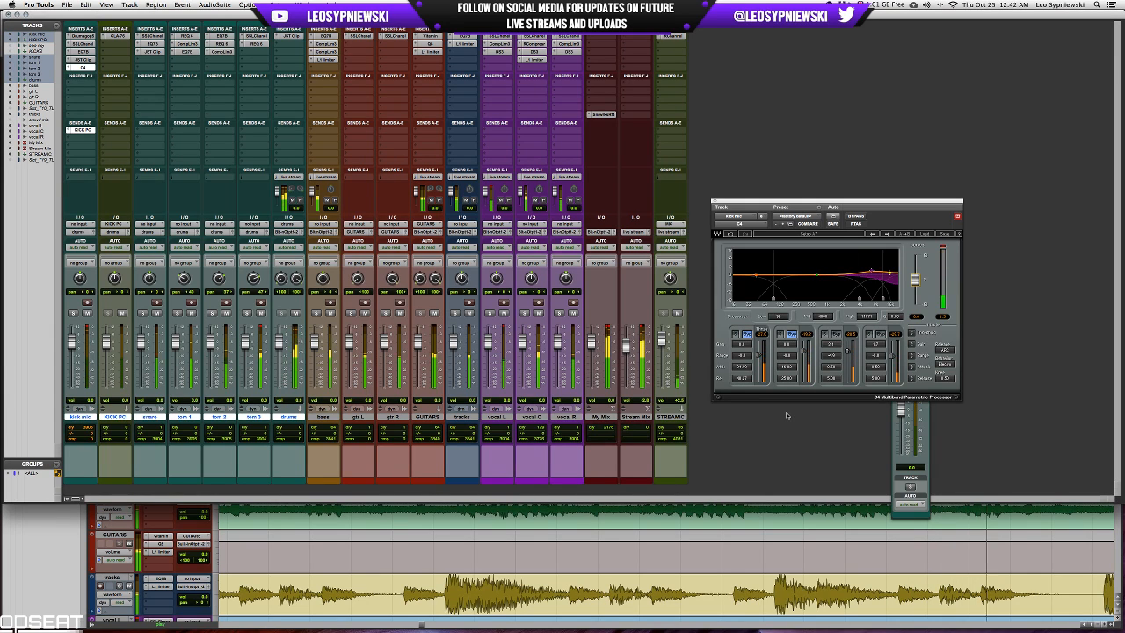
pyautogui.click(715, 201)
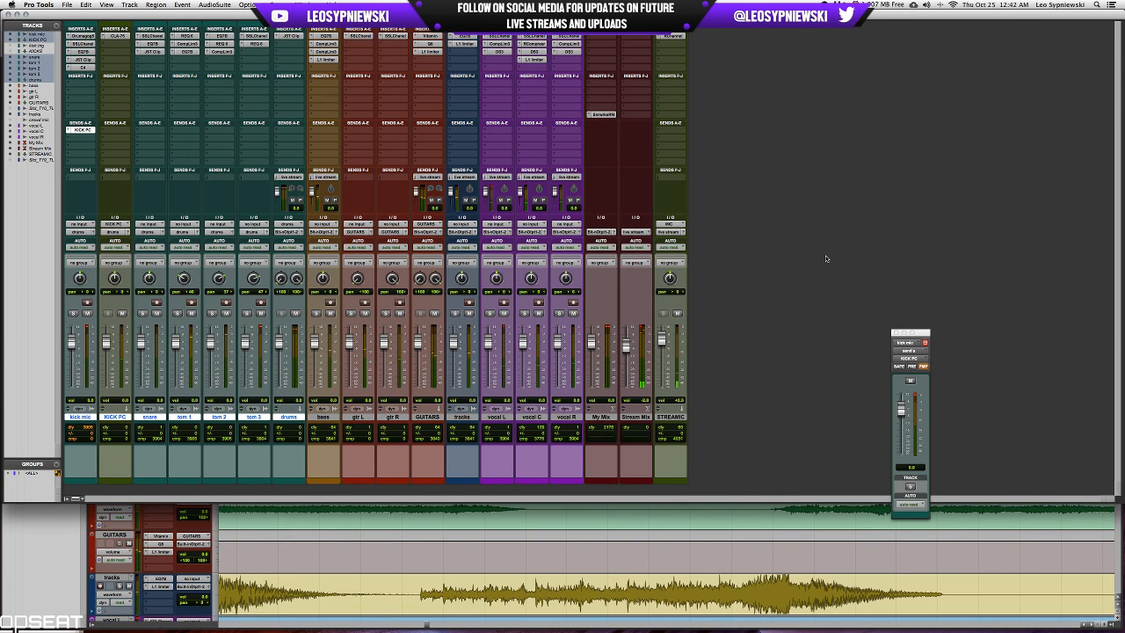
# Create a new aux input track named SNARE VERB from a send on the snare track.
pyautogui.press('super+equal')
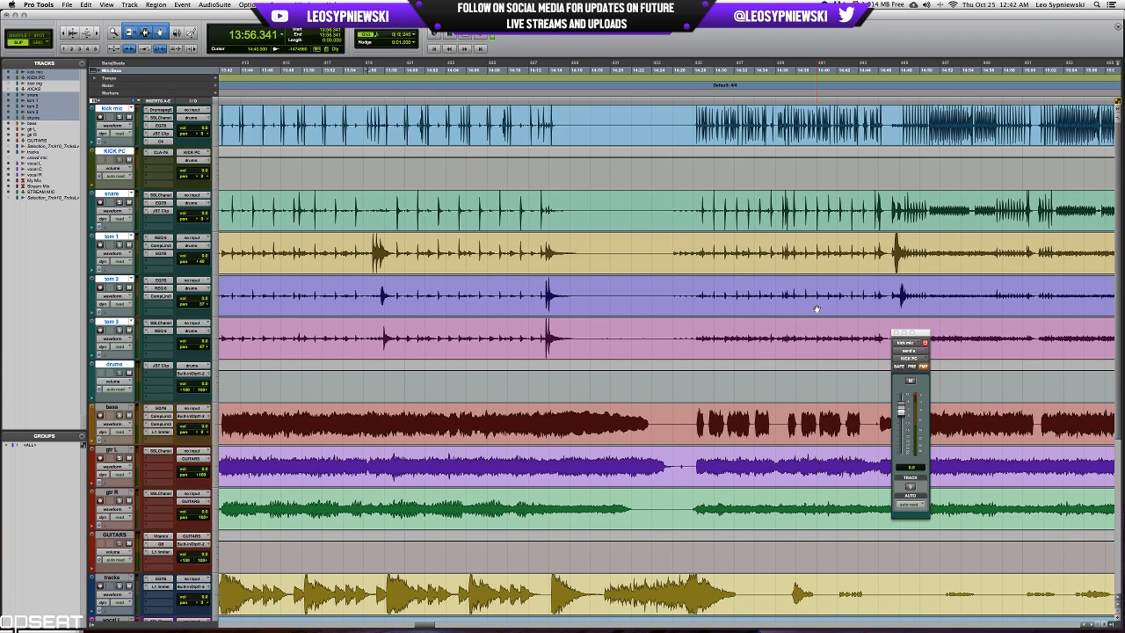
pyautogui.press('super+equal')
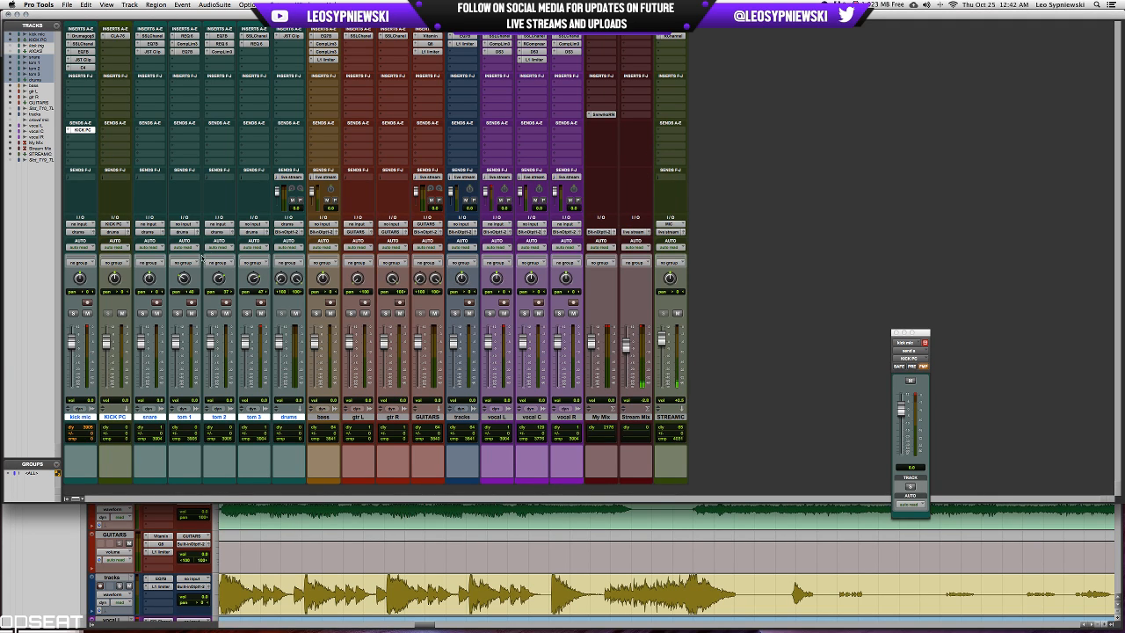
pyautogui.click(152, 130)
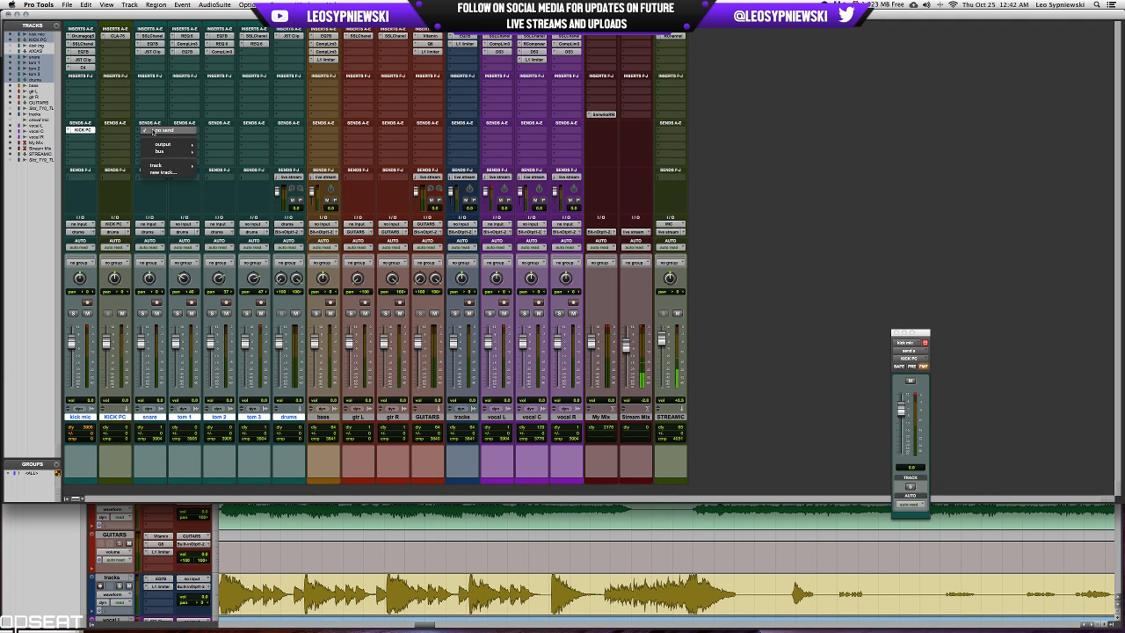
pyautogui.click(184, 176)
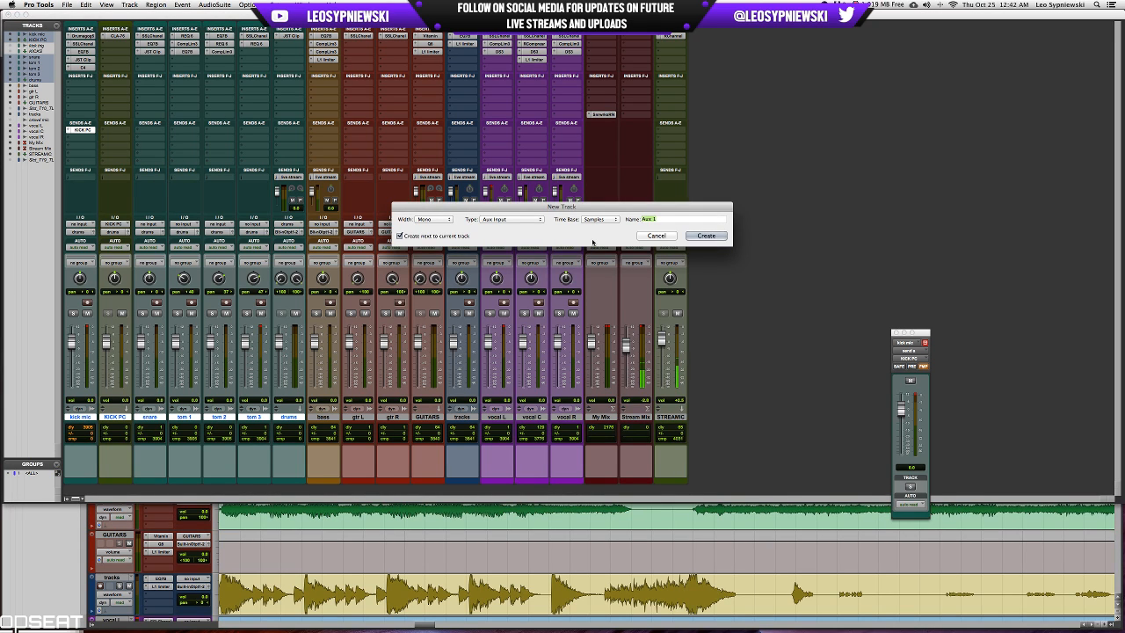
pyautogui.write('SNARE VERB')
pyautogui.press('Return')
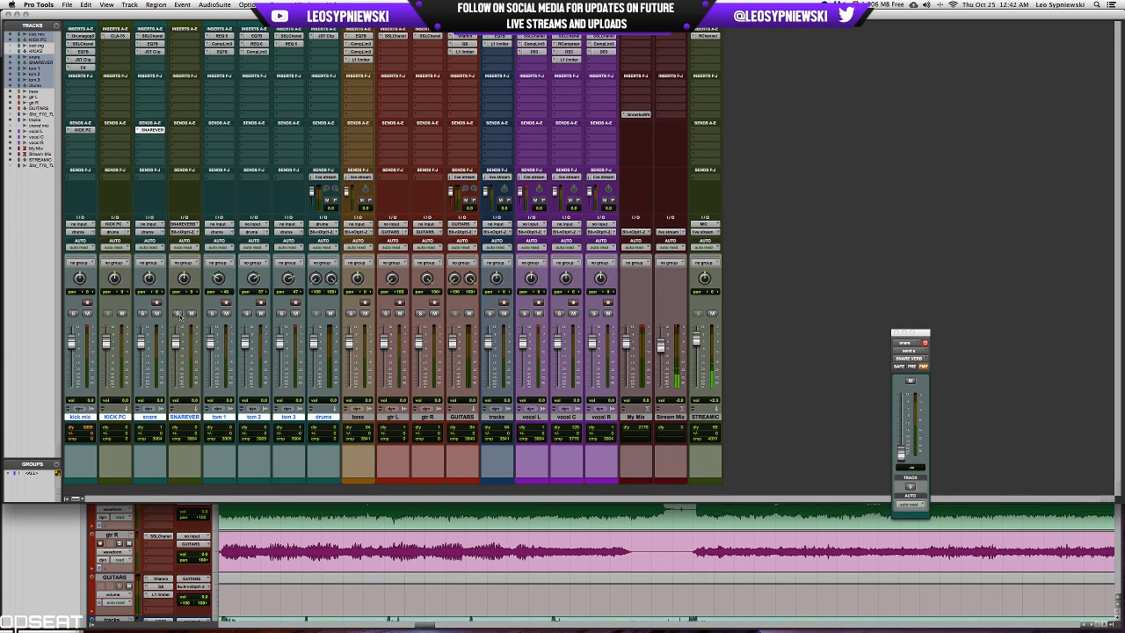
# Solo the snare and play a kick mic selection from 13:58.240 to about 14:14.
pyautogui.click(142, 314)
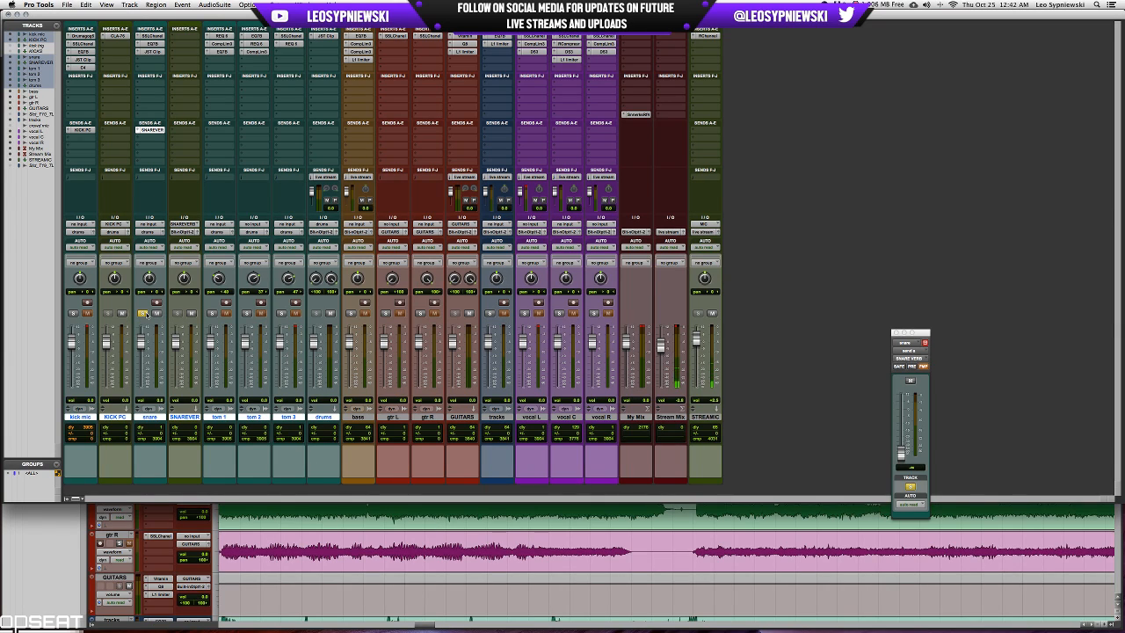
pyautogui.press('super+equal')
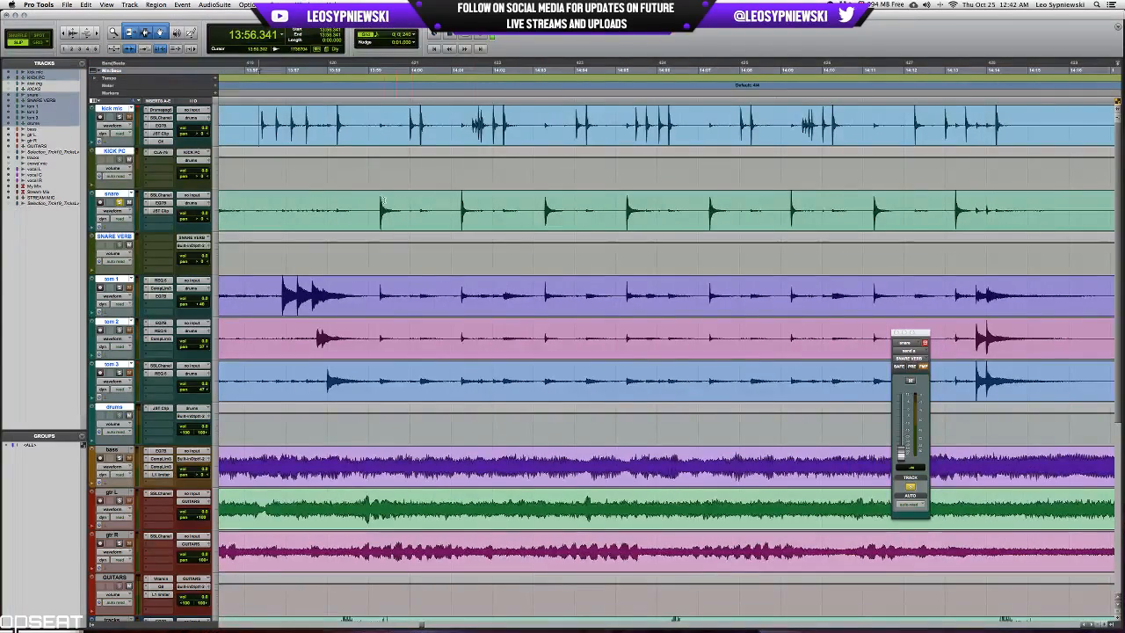
pyautogui.click(336, 128)
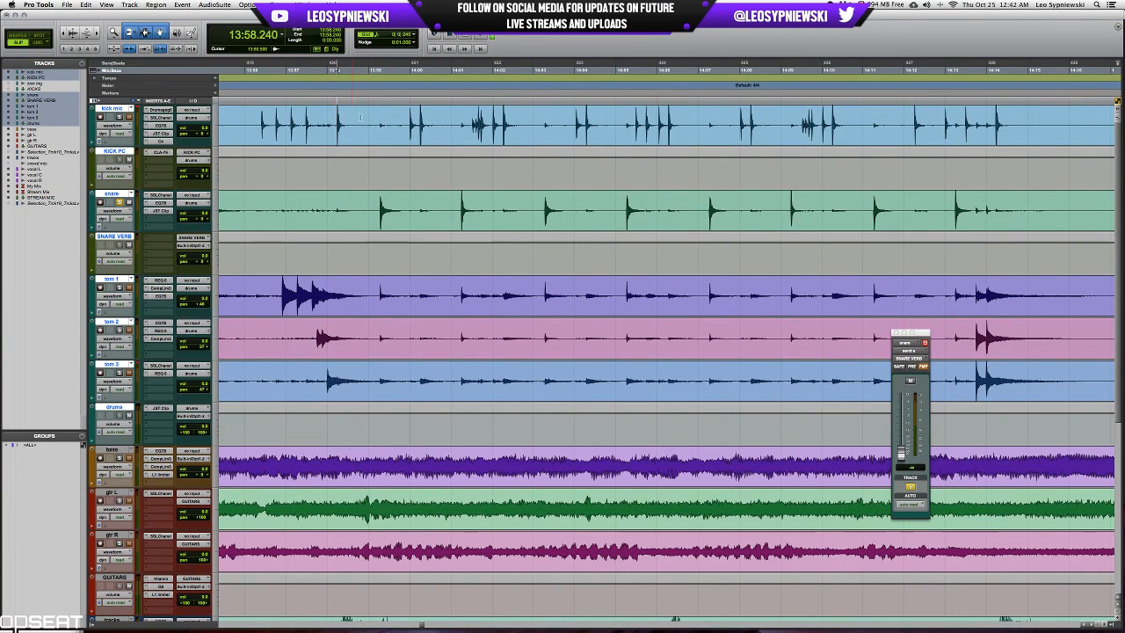
pyautogui.keyDown('shift'); pyautogui.click(989, 118); pyautogui.keyUp('shift')
pyautogui.hotkey('shift', 'Tab')
pyautogui.press('space')
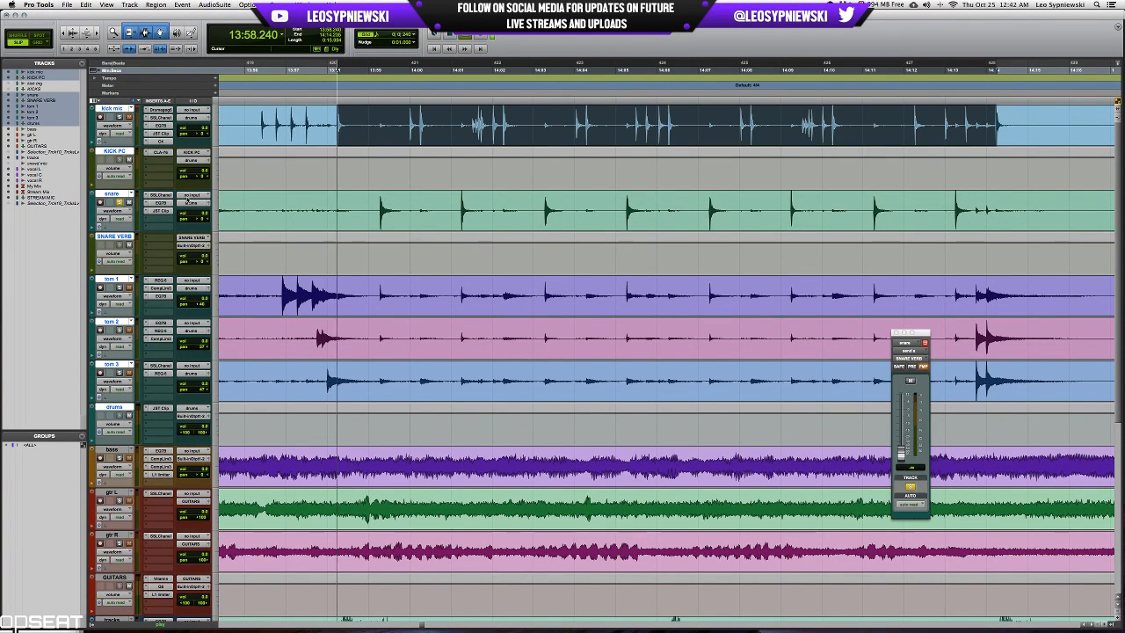
# Insert the D-Verb (mono/stereo) reverb on the SNARE VERB track.
pyautogui.press('super+equal')
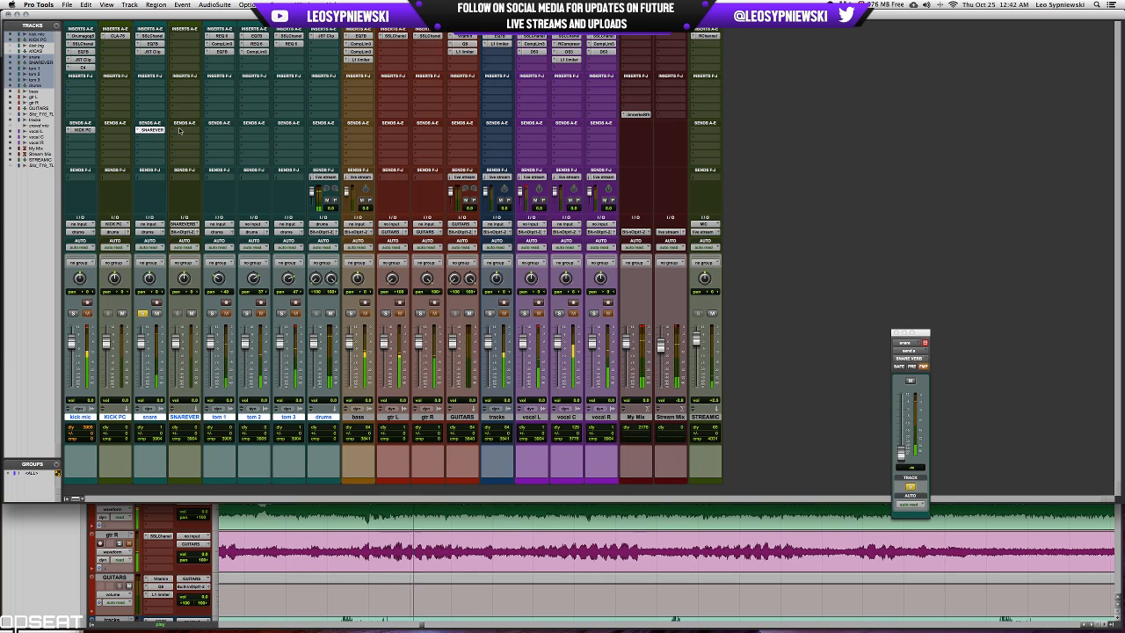
pyautogui.click(185, 36)
pyautogui.moveTo(206, 71)
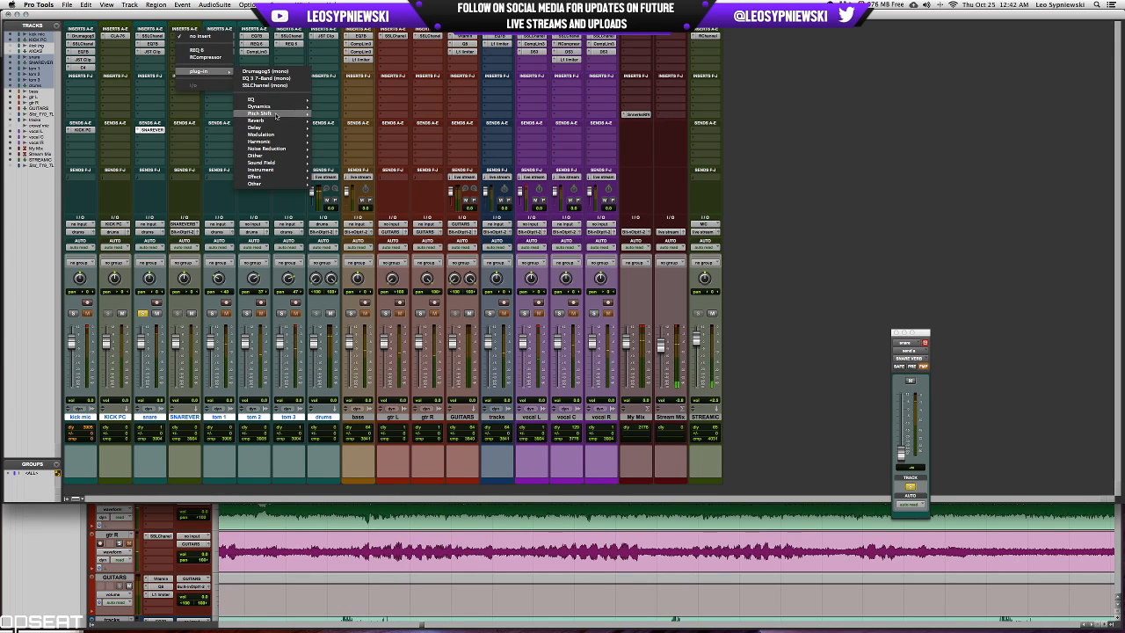
pyautogui.moveTo(274, 120)
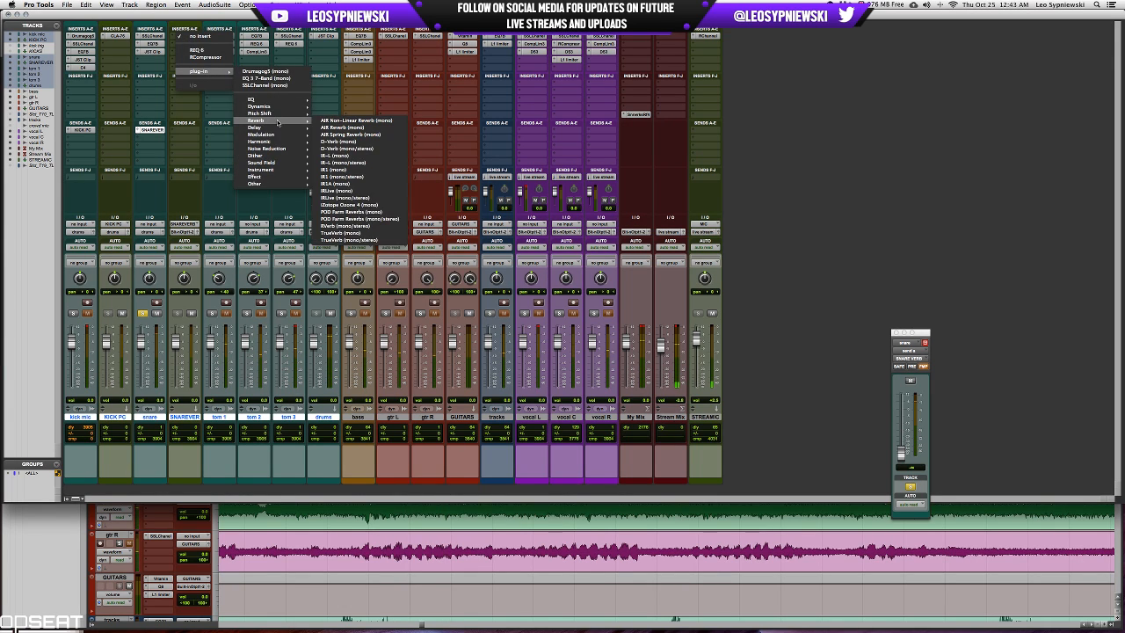
pyautogui.click(360, 141)
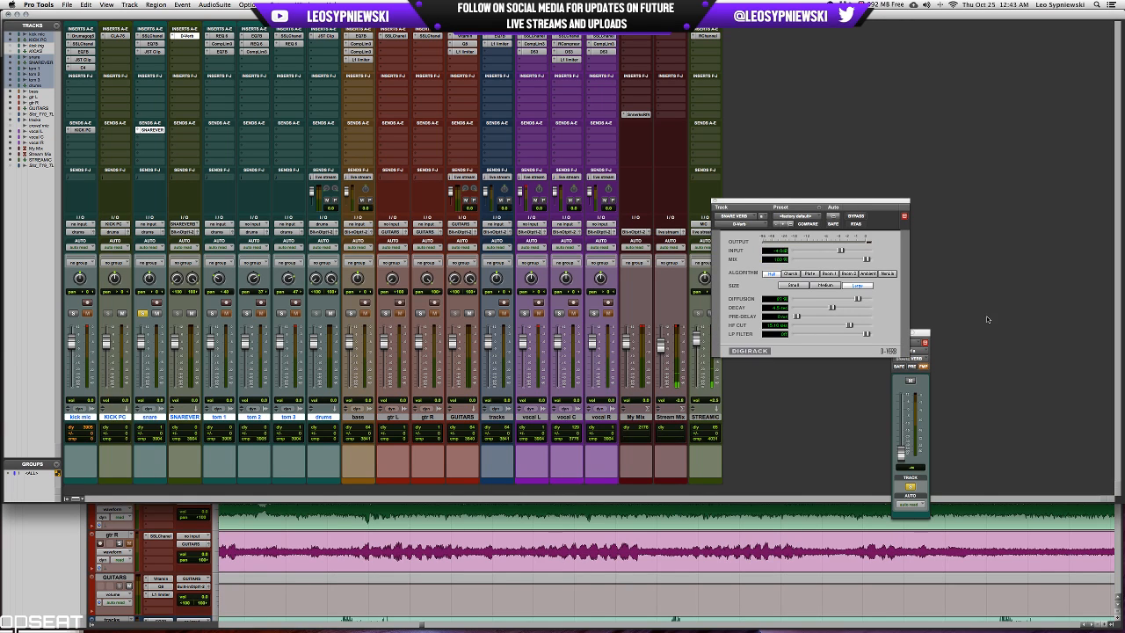
# Audition D-Verb algorithms, return to Hall with a slightly longer decay, and raise the snare's send level to SNARE VERB.
pyautogui.click(801, 274)
pyautogui.click(789, 274)
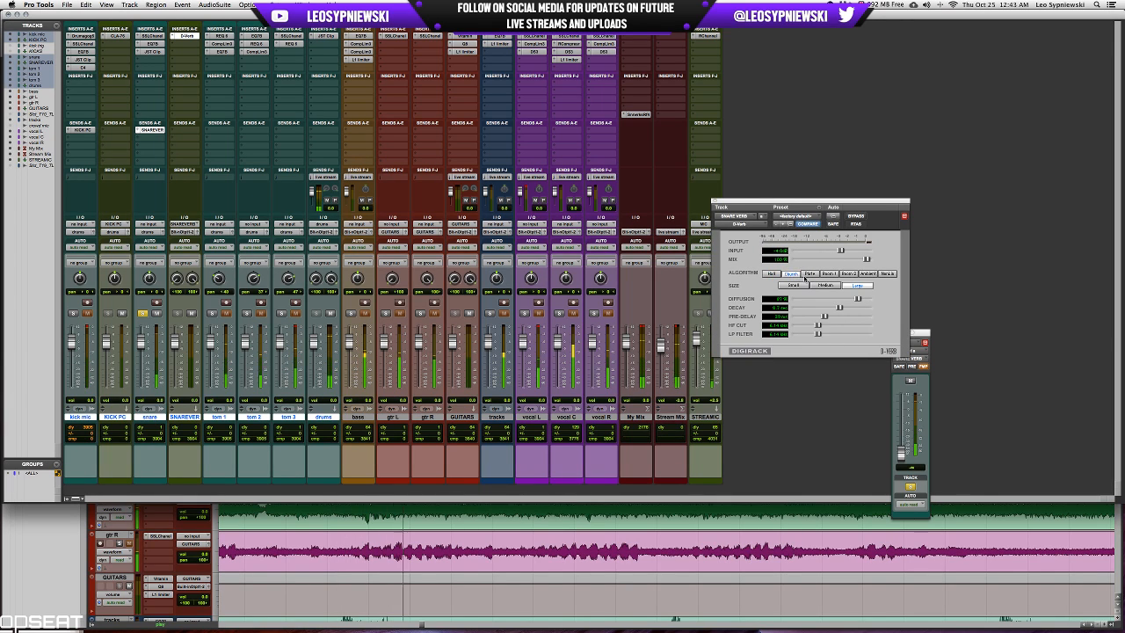
pyautogui.click(771, 275)
pyautogui.moveTo(833, 308); pyautogui.dragTo(834, 309)
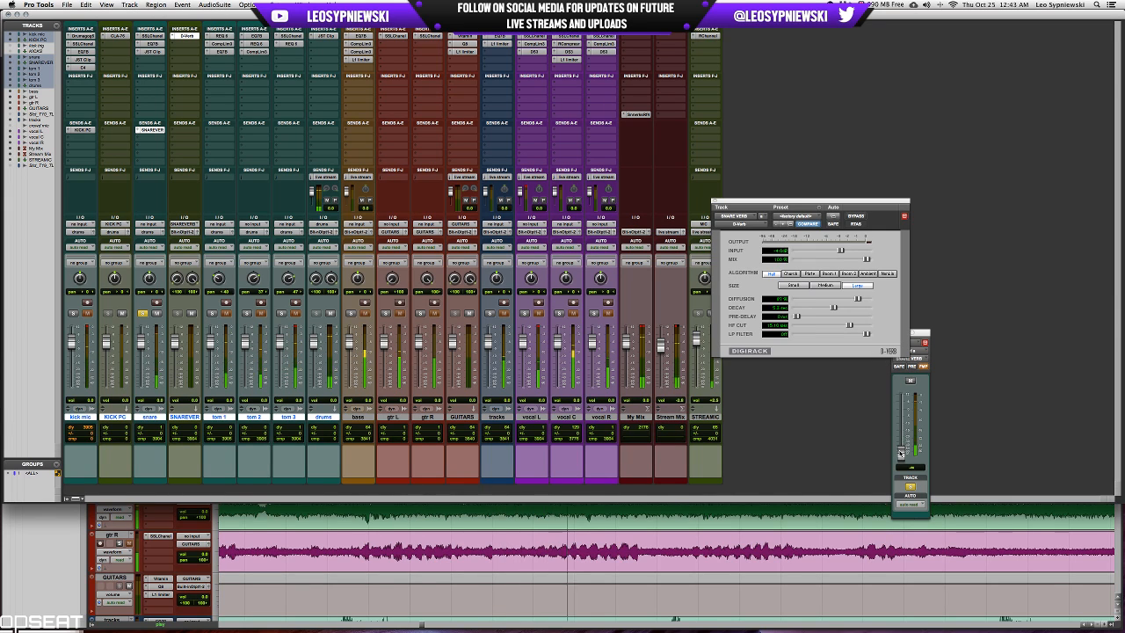
pyautogui.moveTo(900, 453); pyautogui.dragTo(900, 426)
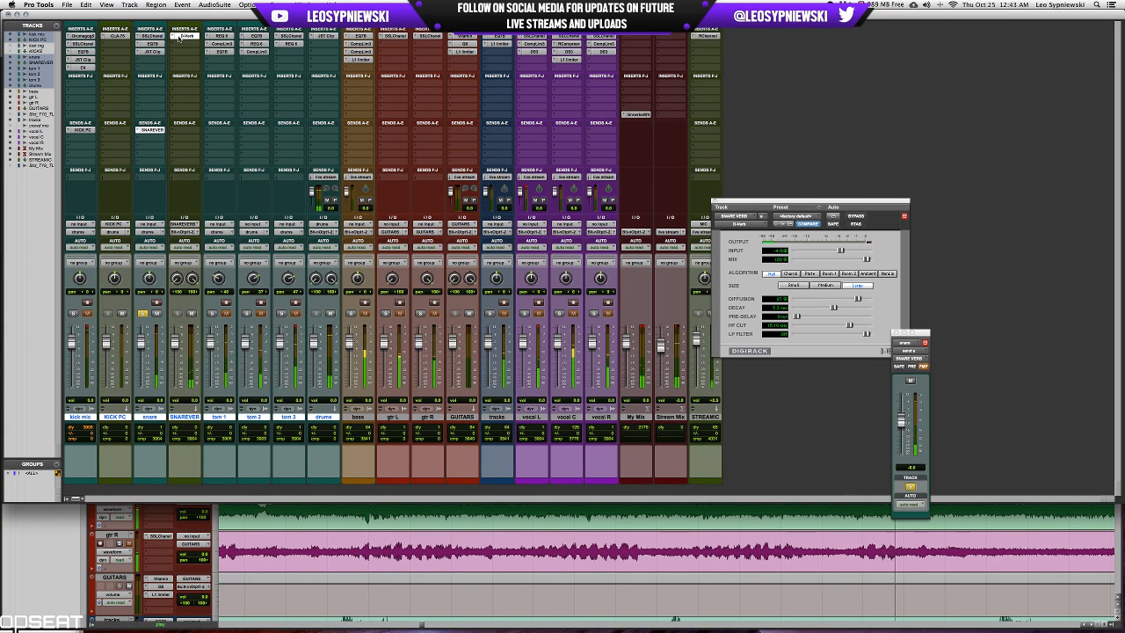
# Insert REQ 6 on SNARE VERB, boost the low-mid and band 5 areas, and make a narrow deep midrange cut during playback.
pyautogui.click(183, 43)
pyautogui.click(198, 58)
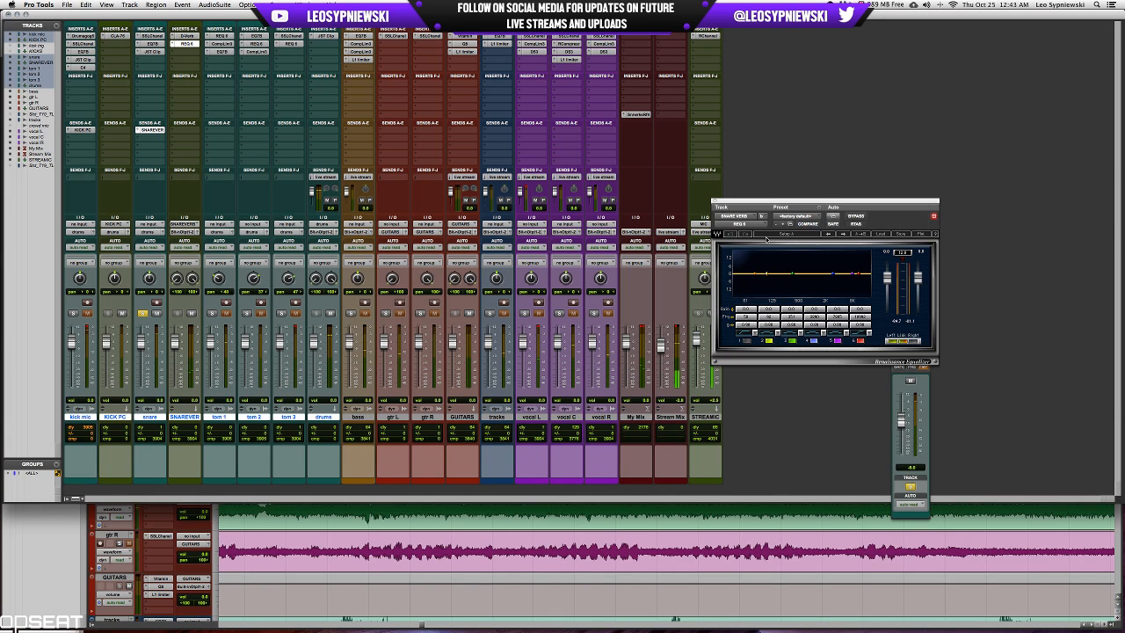
pyautogui.moveTo(792, 325); pyautogui.dragTo(770, 312)
pyautogui.press('space')
pyautogui.moveTo(838, 309); pyautogui.dragTo(838, 328)
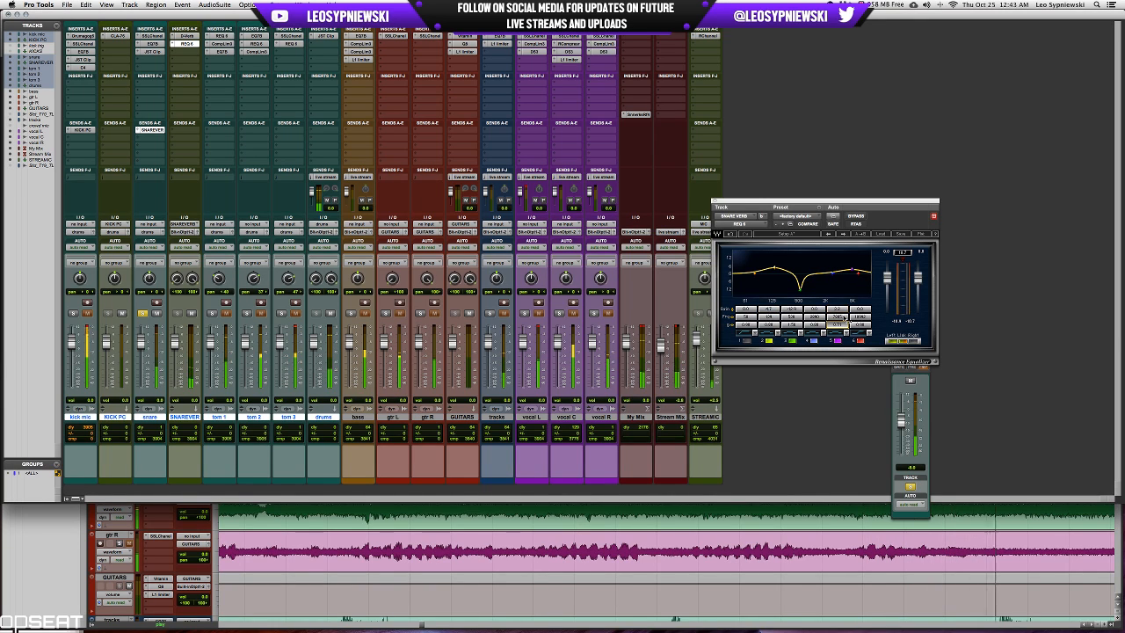
pyautogui.click(837, 309)
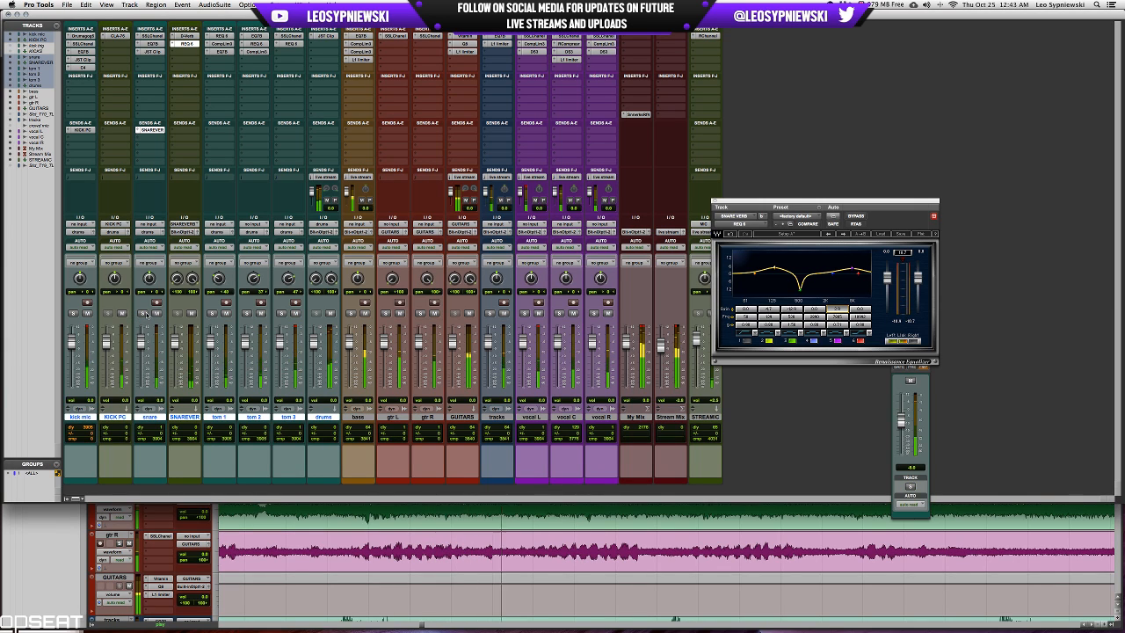
# Check the snare's JST Clip while the full mix plays, and close it.
pyautogui.click(151, 50)
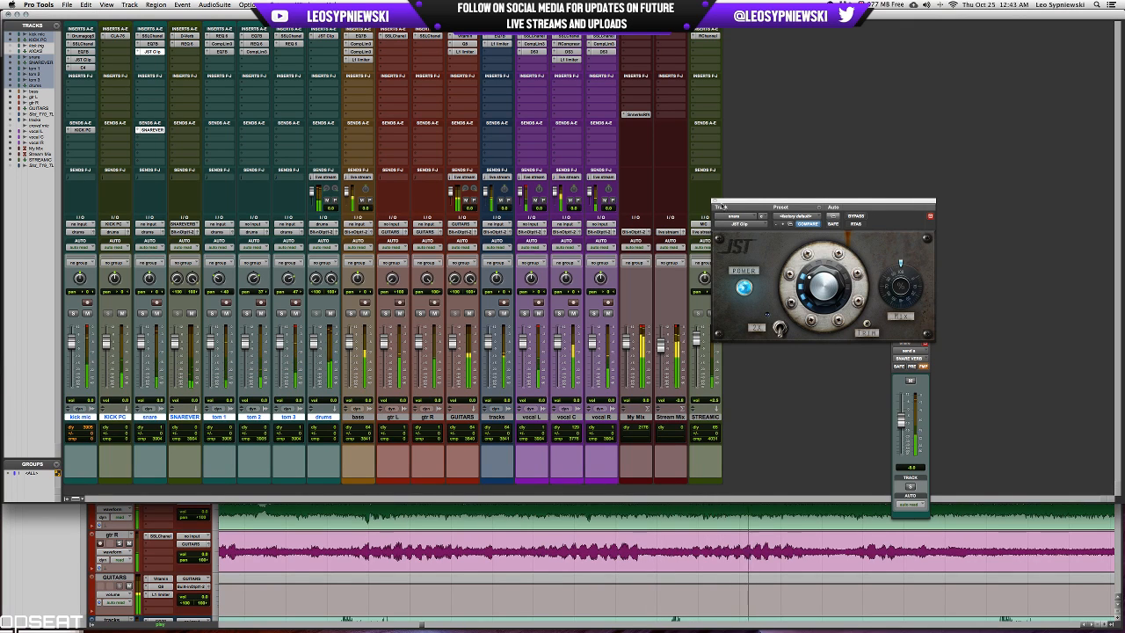
pyautogui.click(930, 215)
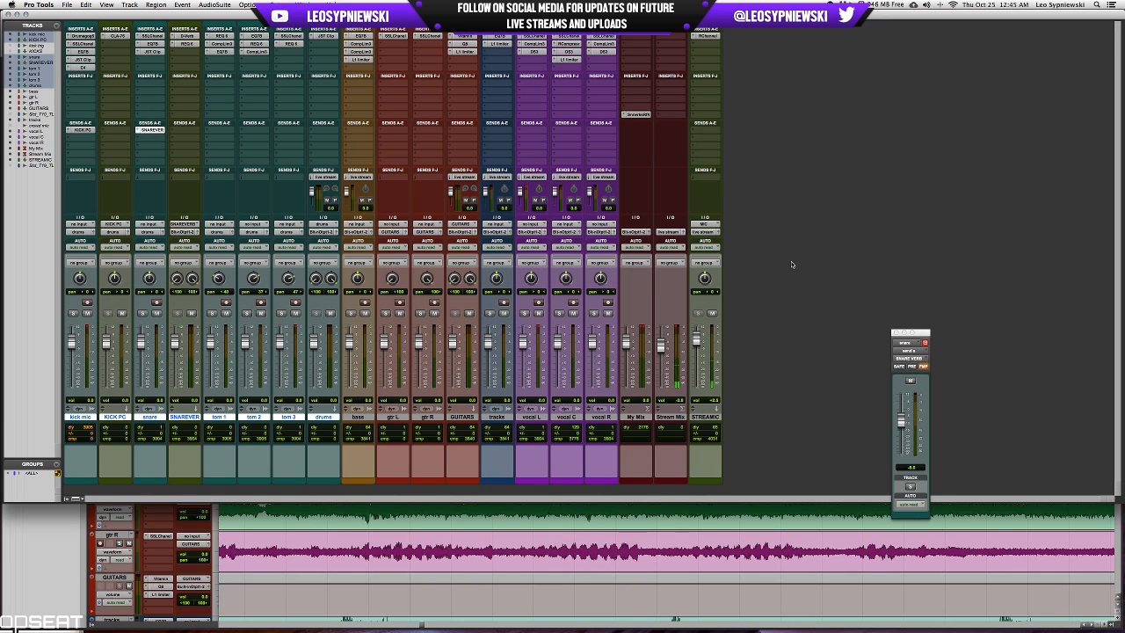
# Play the full mix from 13:31.093, where the tracks part swells before the tom fills.
pyautogui.press('super+equal')
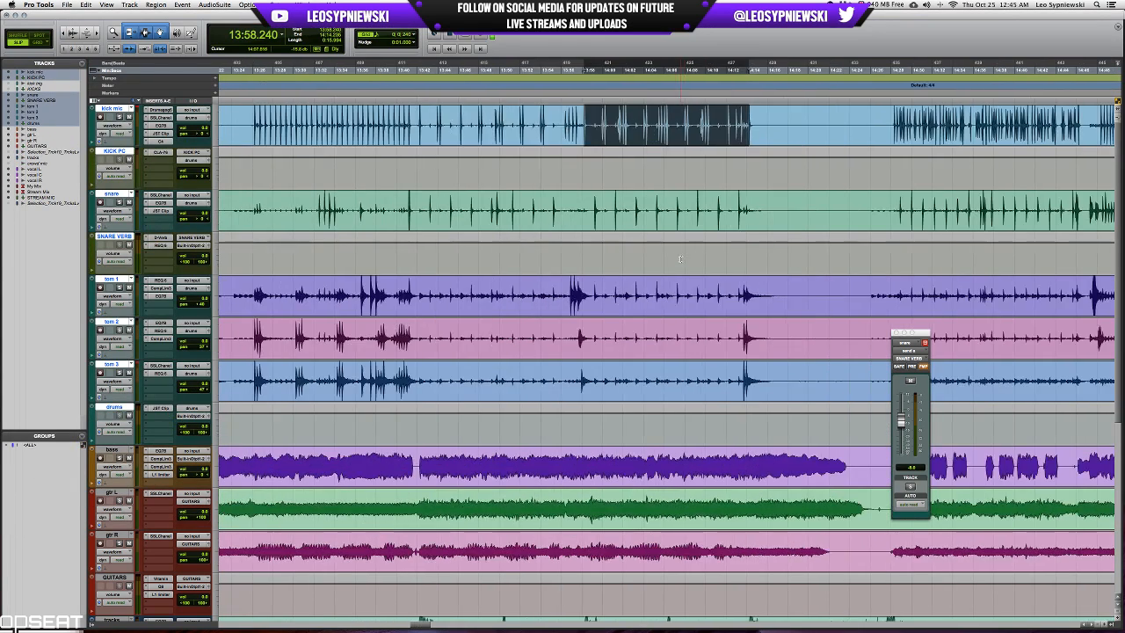
pyautogui.scroll(-6, 679, 258)
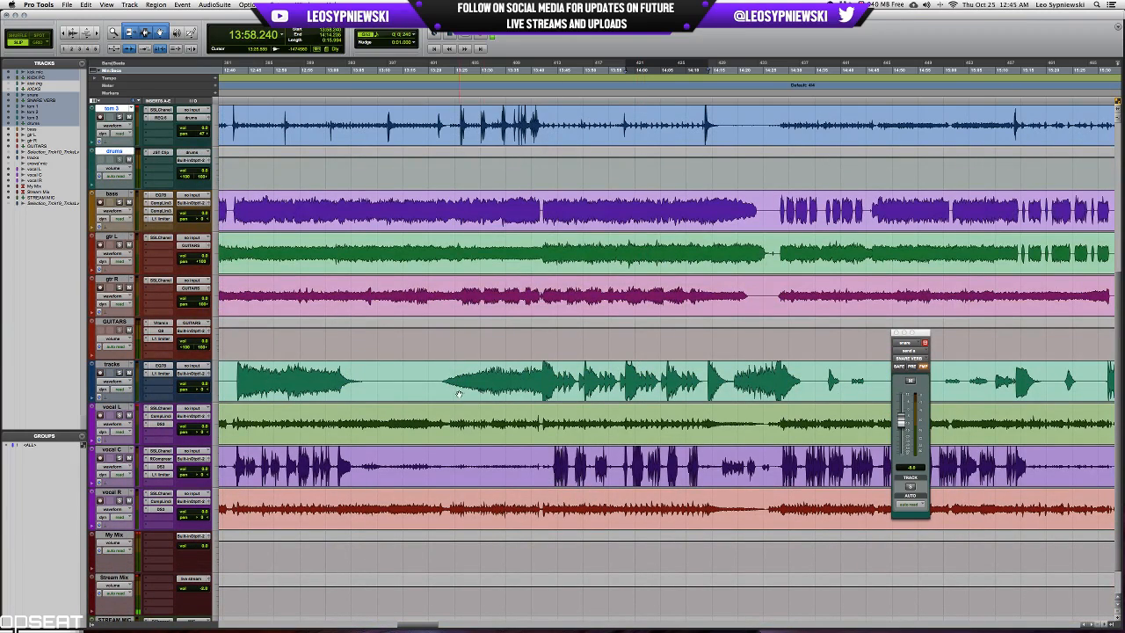
pyautogui.click(486, 377)
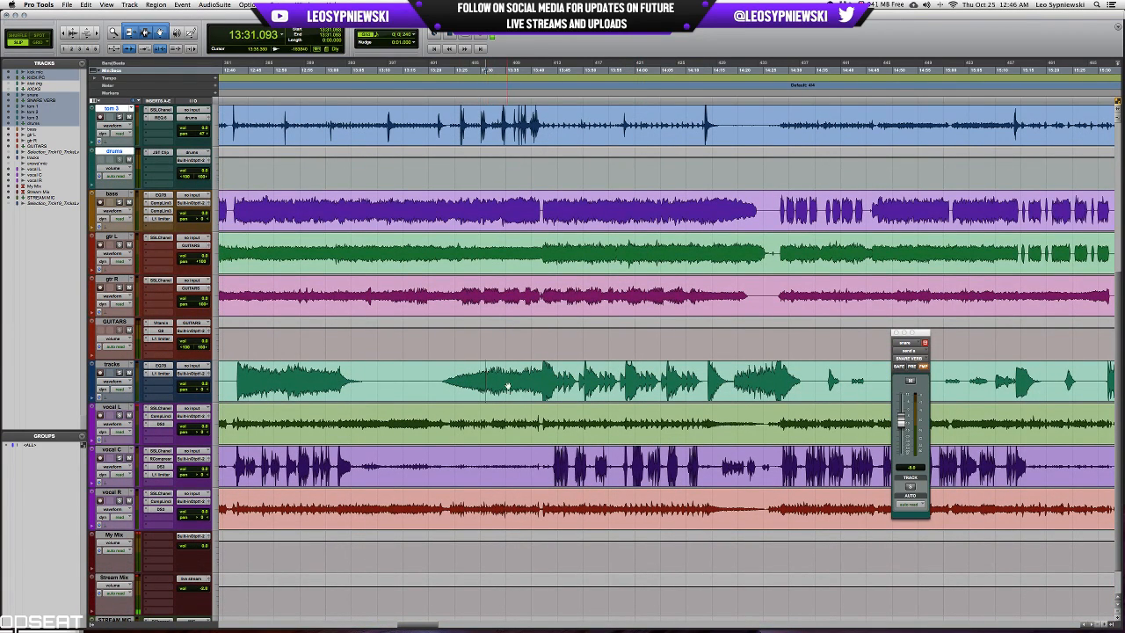
pyautogui.press('space')
pyautogui.press('t')
pyautogui.press('t')
pyautogui.press('t')
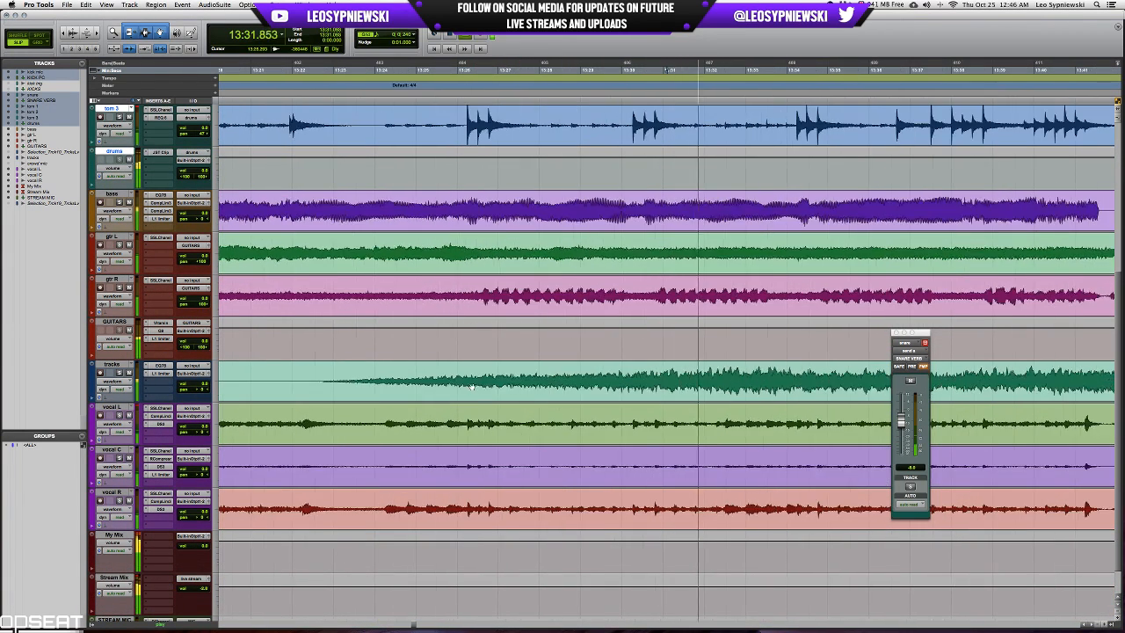
# Keep the full mix playing into the vocal entry, inspect the L1 limiter on vocal C, and stop playback.
pyautogui.hscroll(3, 473, 387)
pyautogui.press('r')
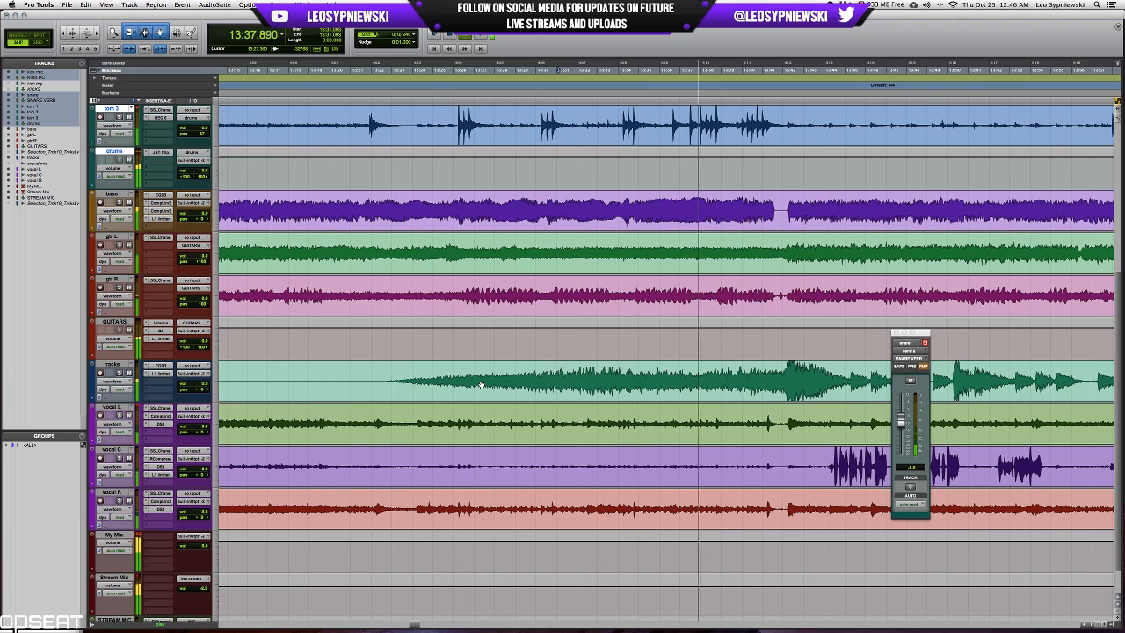
pyautogui.press('r')
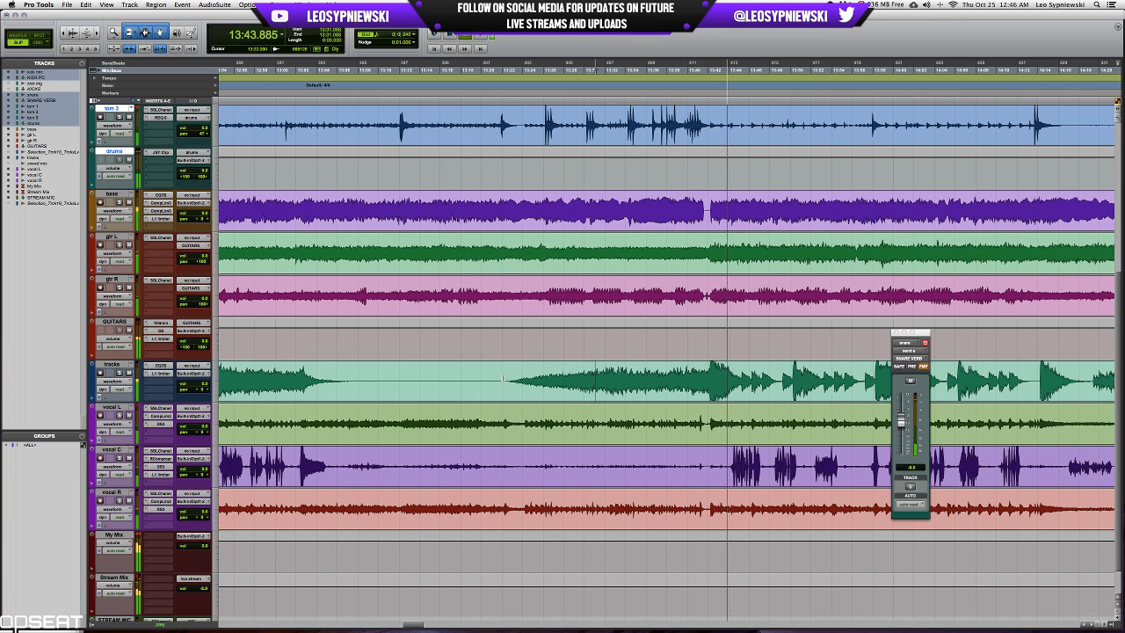
pyautogui.hscroll(3, 502, 379)
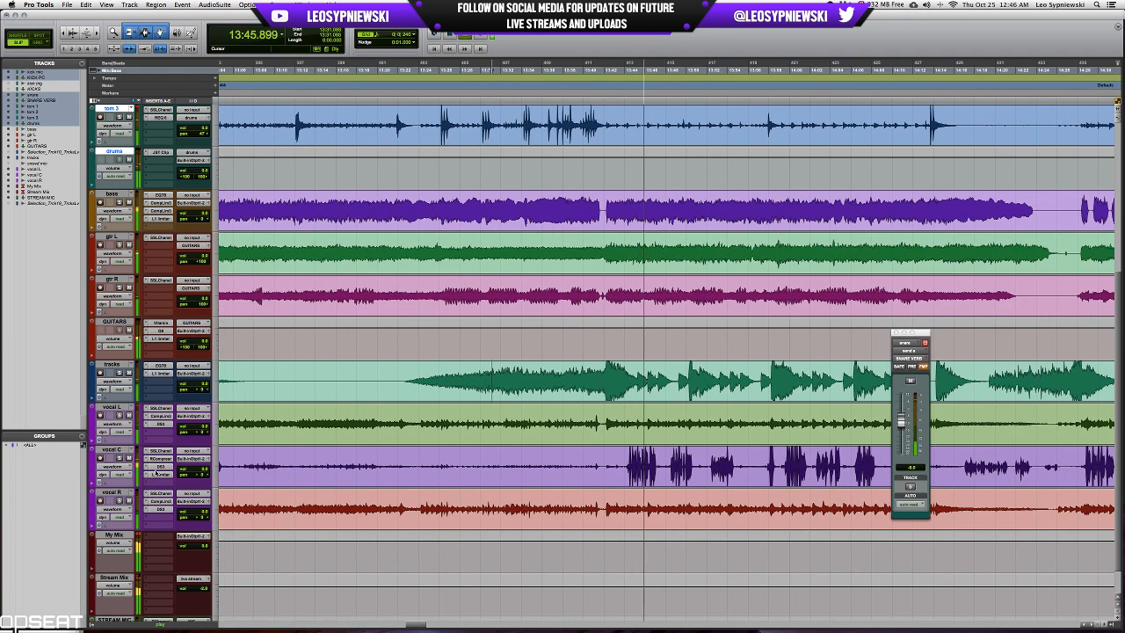
pyautogui.click(158, 473)
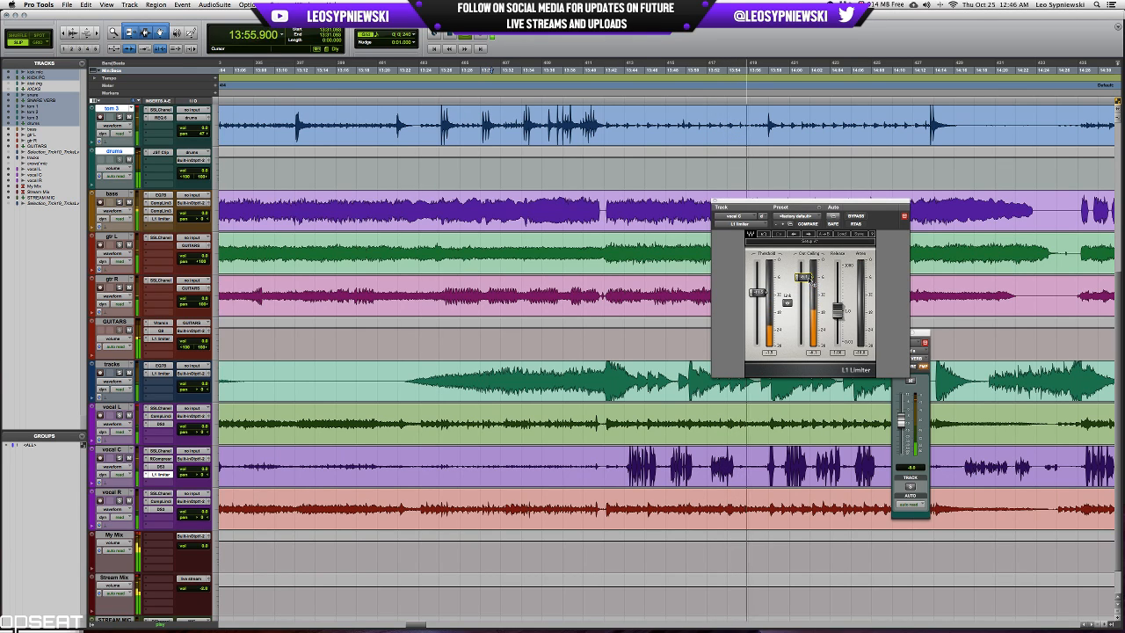
pyautogui.press('space')
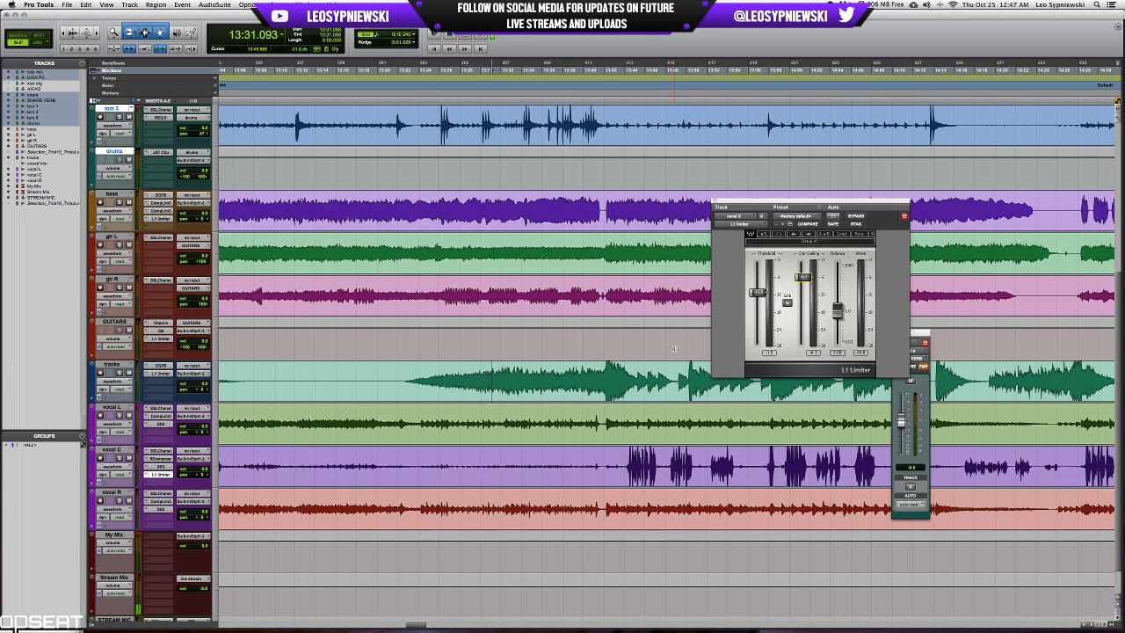
# Place the playback cursor at 13:13.776 between two snare hits, close the vocal limiter, and check the snare's SSLChannel.
pyautogui.scroll(6, 434, 174)
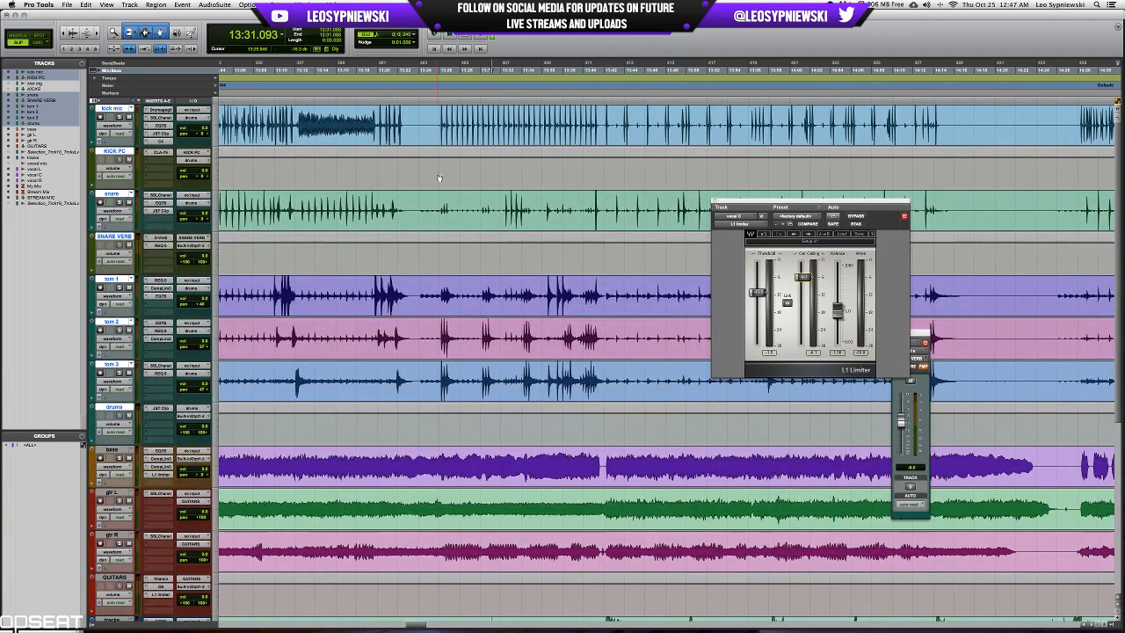
pyautogui.click(319, 200)
pyautogui.press('t')
pyautogui.press('t')
pyautogui.press('t')
pyautogui.press('t')
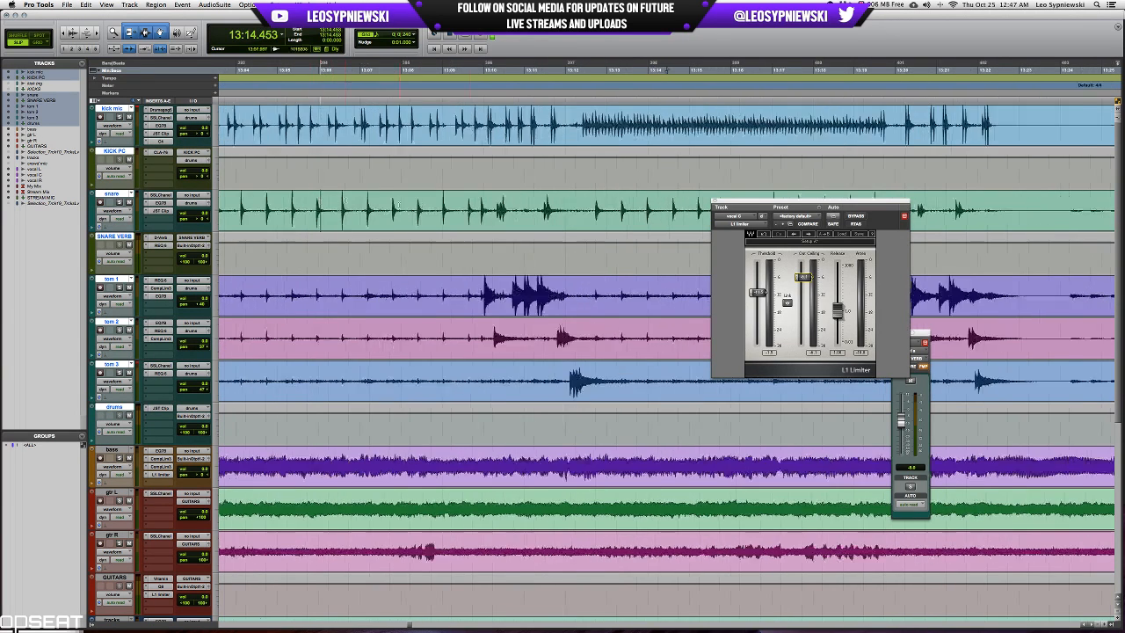
pyautogui.click(715, 201)
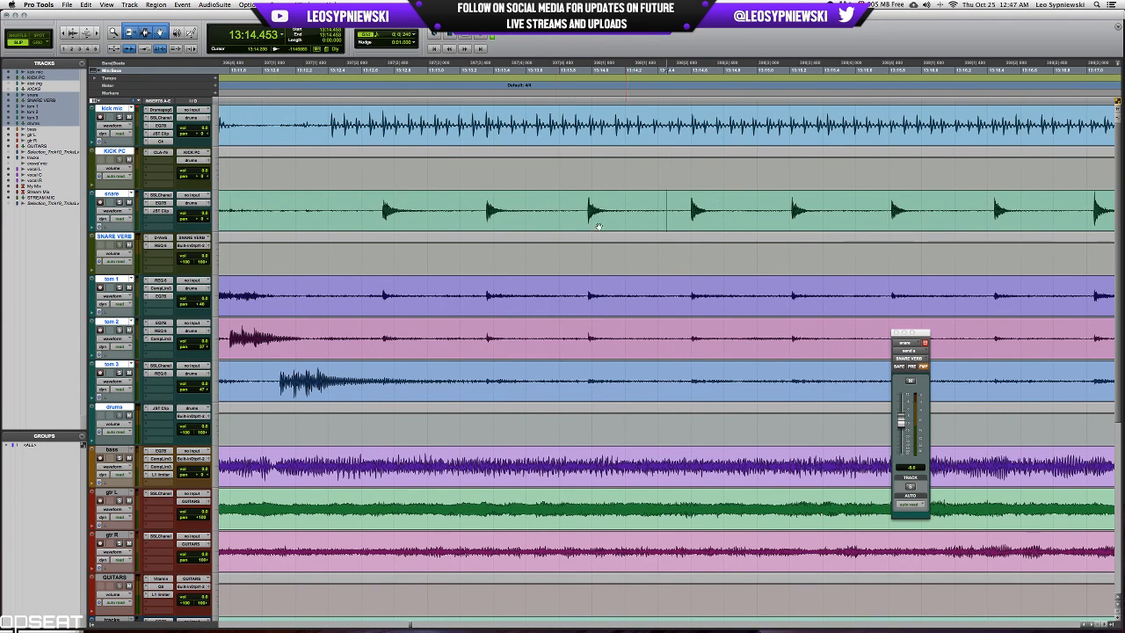
pyautogui.click(554, 215)
pyautogui.click(161, 195)
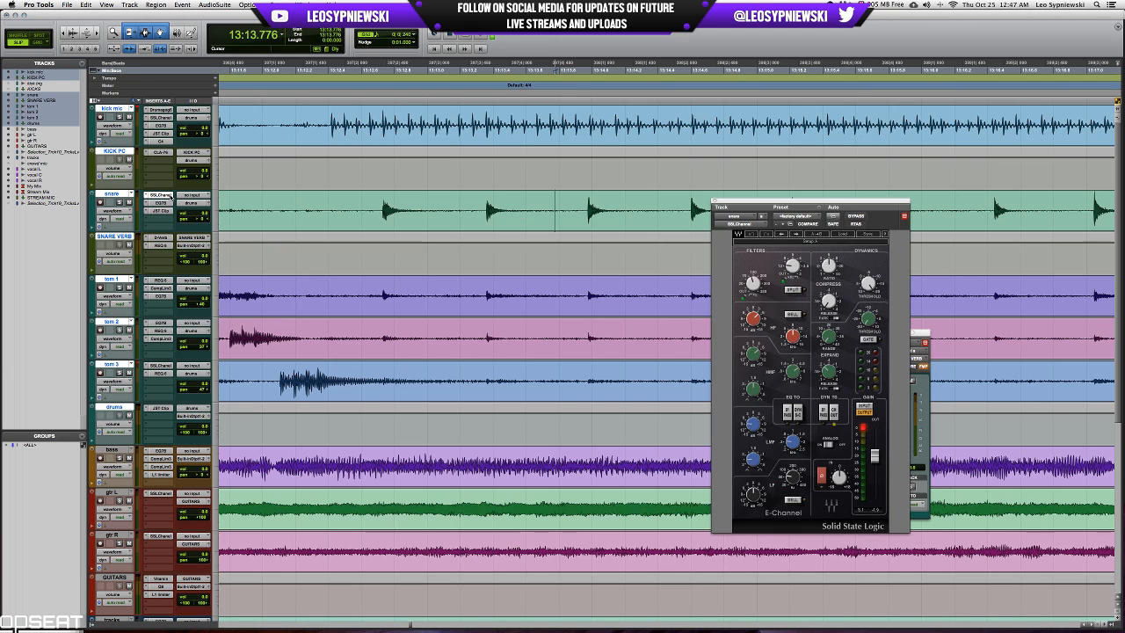
pyautogui.click(714, 200)
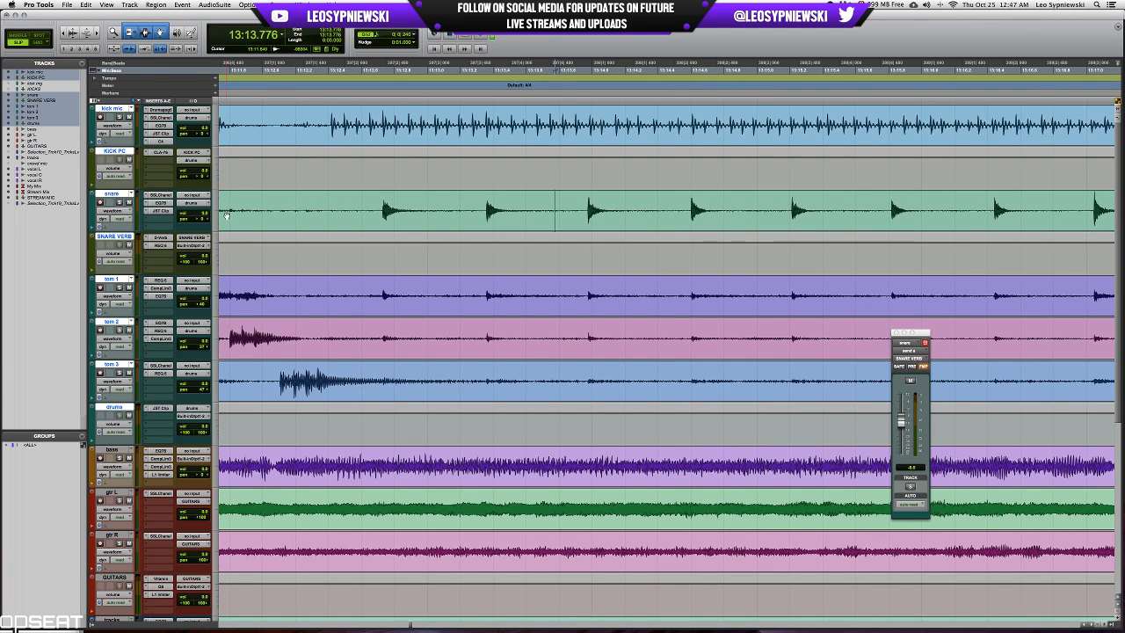
# Try an Expander/Gate Dyn 3 insert on the snare, going through its threshold and attack controls.
pyautogui.press('super+equal')
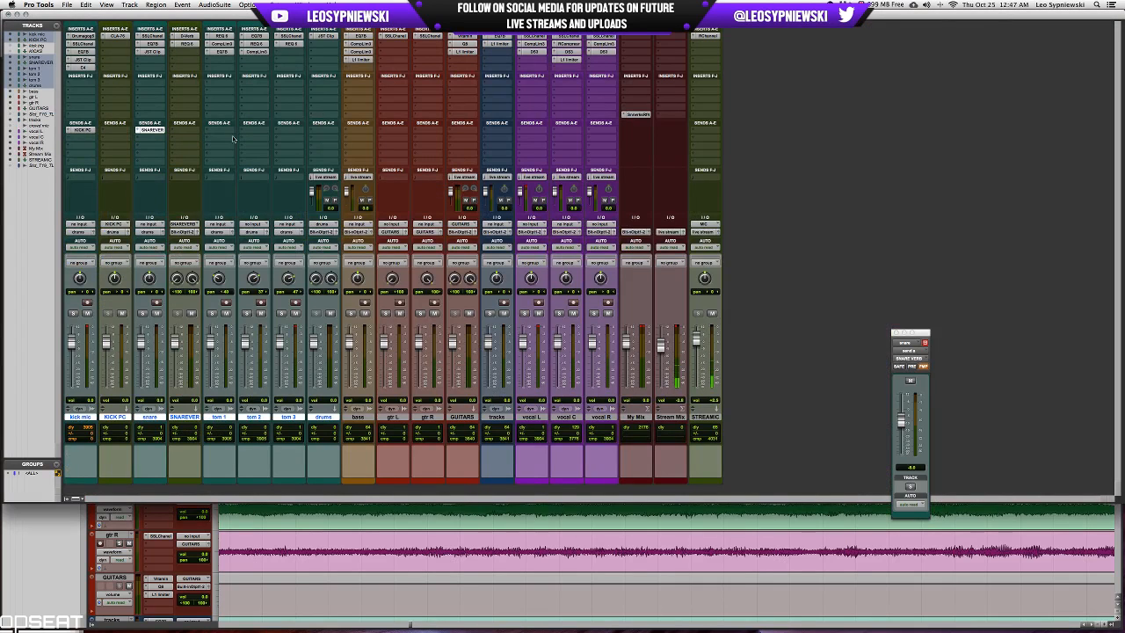
pyautogui.click(185, 85)
pyautogui.moveTo(184, 121)
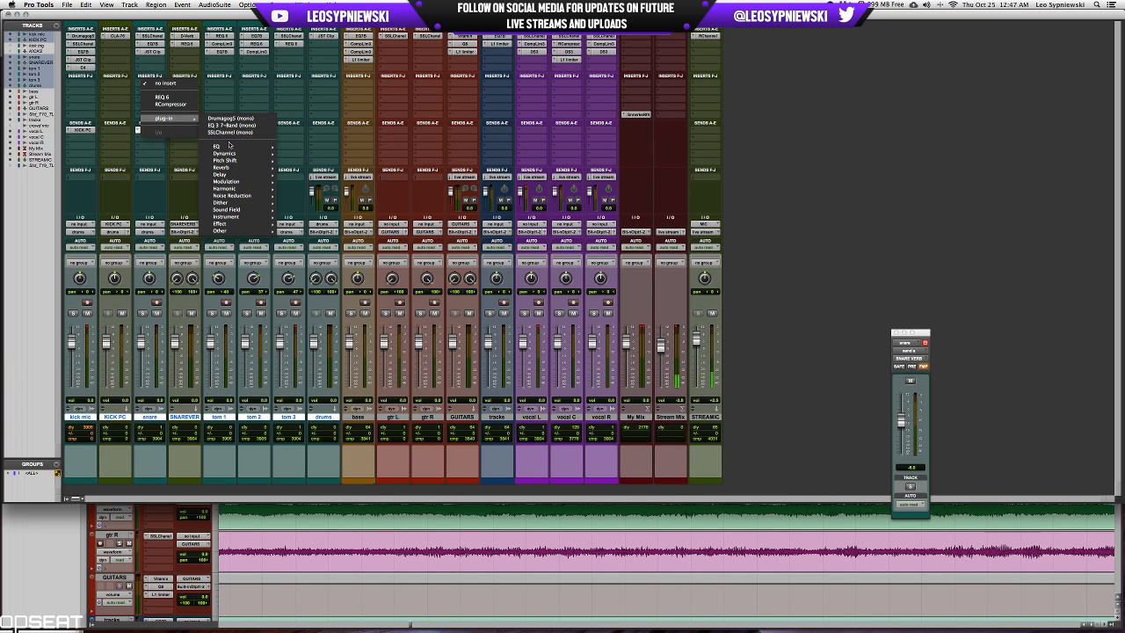
pyautogui.moveTo(235, 153)
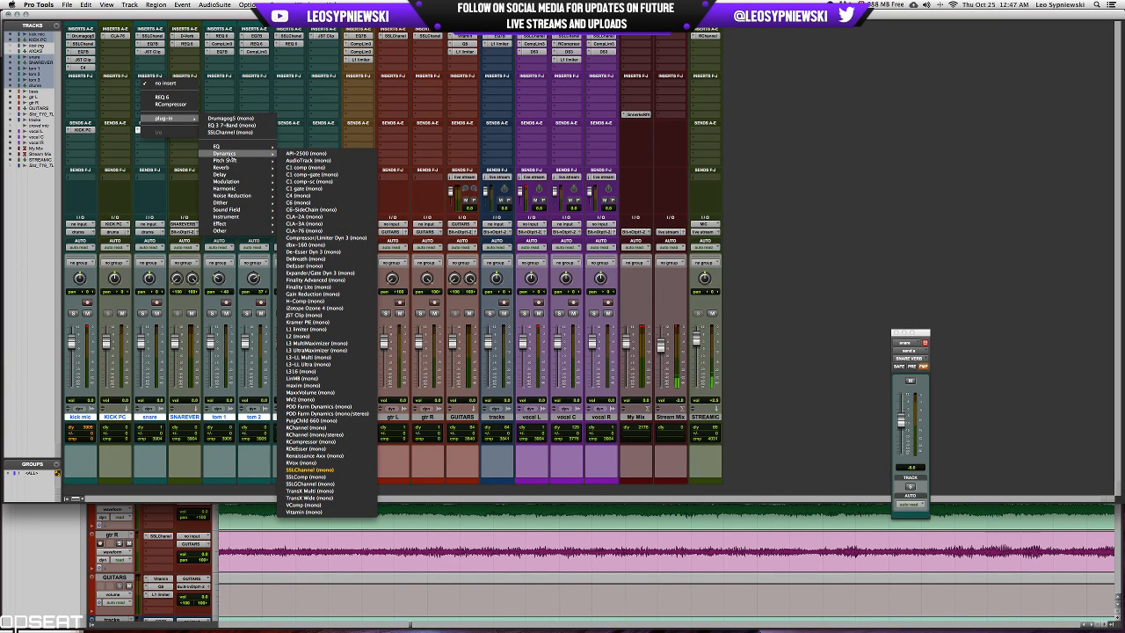
pyautogui.click(341, 273)
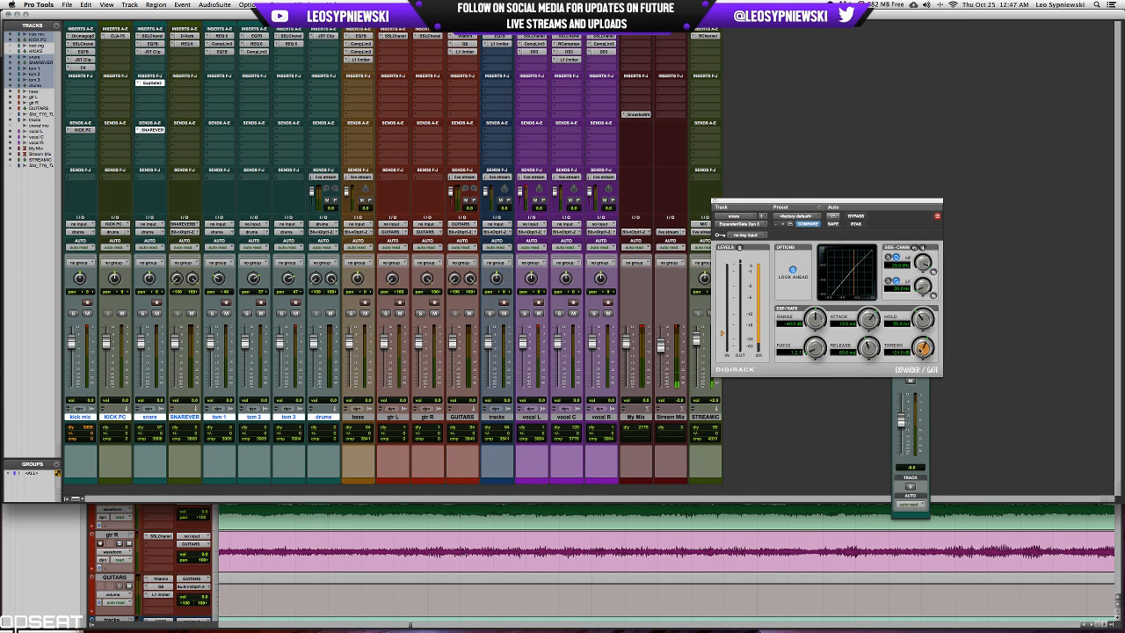
pyautogui.moveTo(920, 348); pyautogui.dragTo(923, 341)
pyautogui.moveTo(867, 320); pyautogui.dragTo(869, 339)
# Examine the low-frequency EQ section of the snare's SSLChannel, including its bell, gain and frequency controls.
pyautogui.click(159, 37)
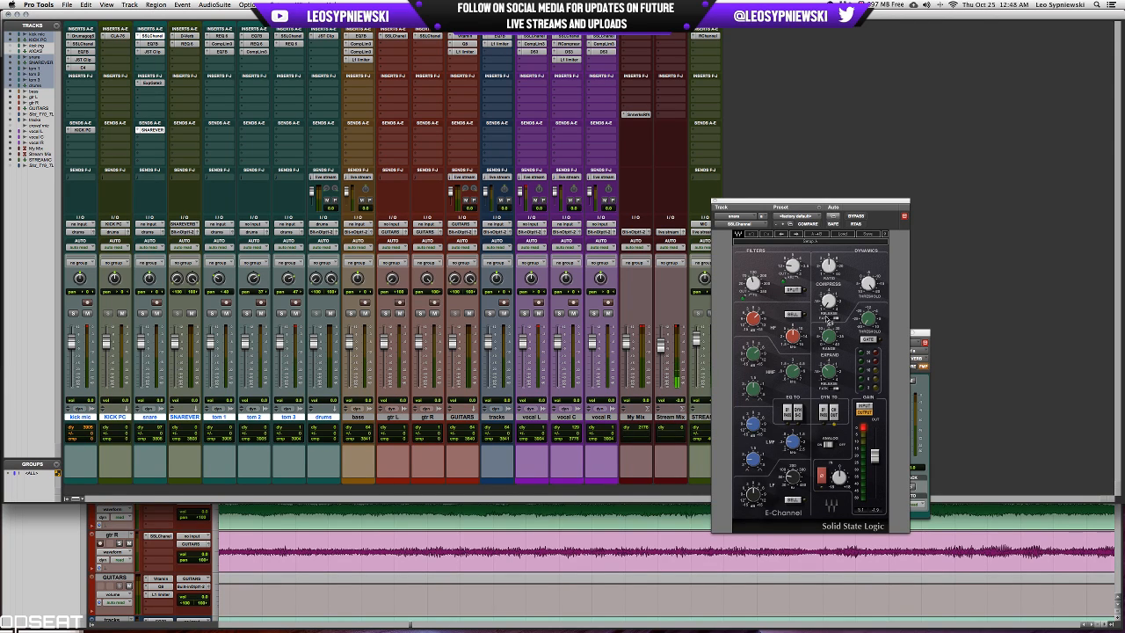
pyautogui.click(797, 500)
pyautogui.moveTo(752, 498); pyautogui.dragTo(752, 496)
pyautogui.click(792, 480)
pyautogui.click(754, 495)
# Try a mono CLA-2A compressor in the snare's next insert slot, and remove the Expander/Gate insert above it.
pyautogui.click(144, 91)
pyautogui.moveTo(167, 126)
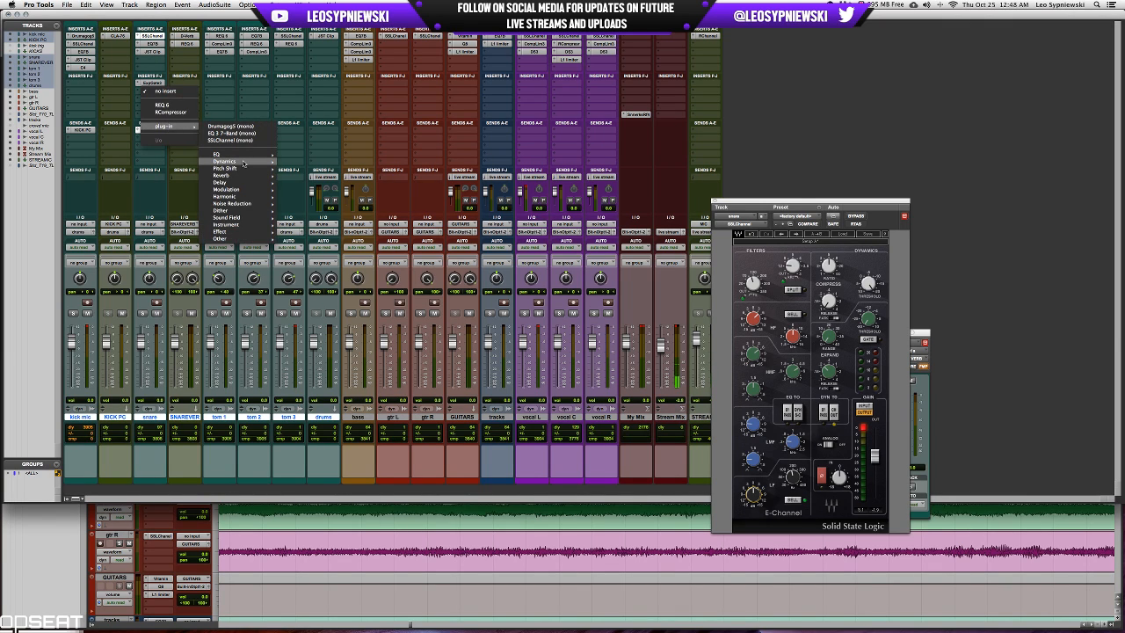
pyautogui.moveTo(237, 161)
pyautogui.click(303, 224)
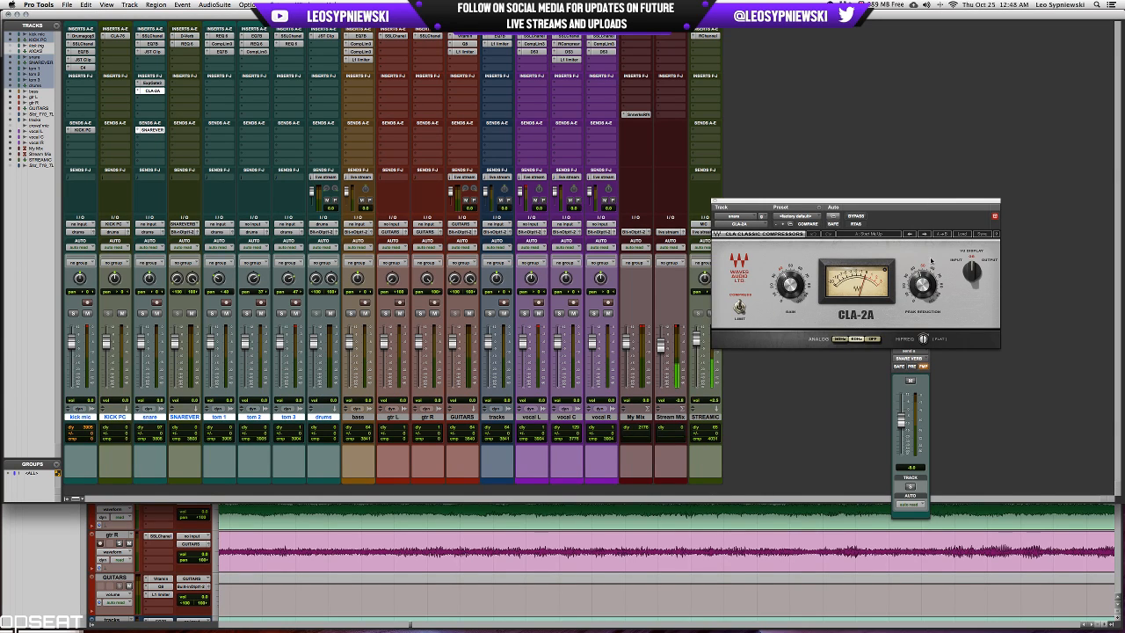
pyautogui.moveTo(926, 285)
pyautogui.click(138, 83)
pyautogui.click(158, 50)
# Replace the snare's CLA-2A with the mono Lo-Fi plug-in and try its distortion control.
pyautogui.click(137, 91)
pyautogui.moveTo(167, 91)
pyautogui.moveTo(230, 125)
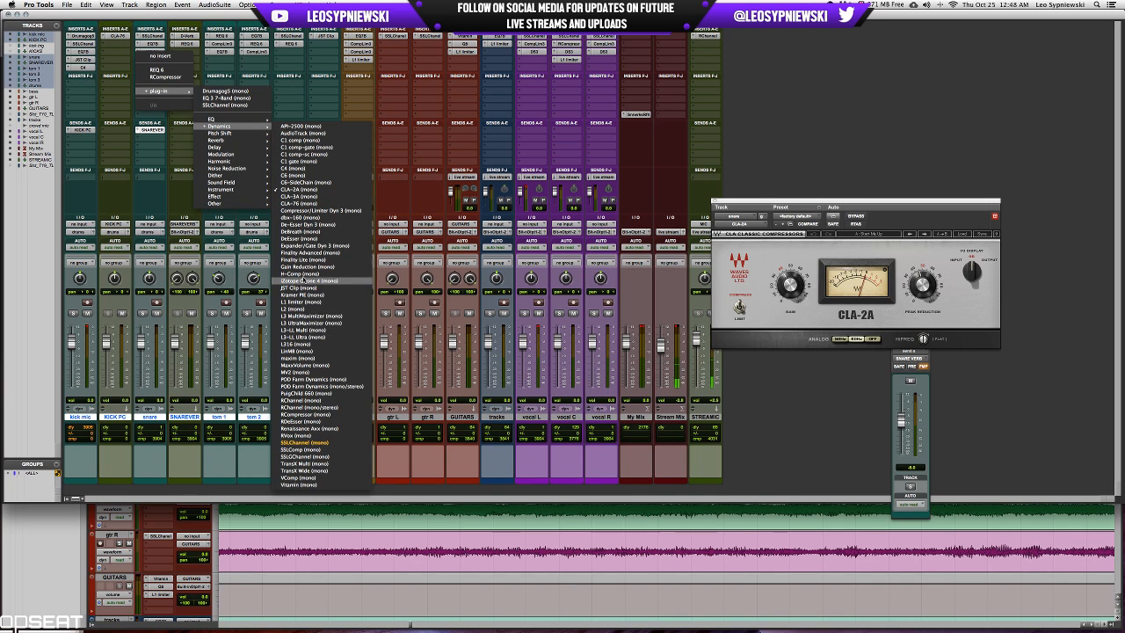
pyautogui.moveTo(220, 160)
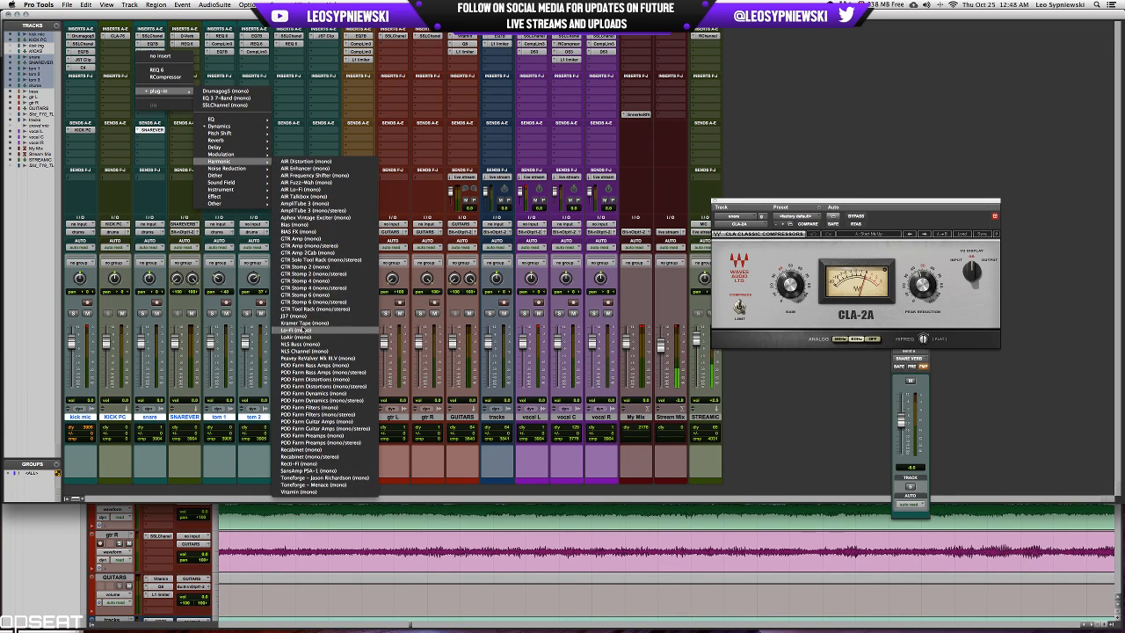
pyautogui.click(303, 329)
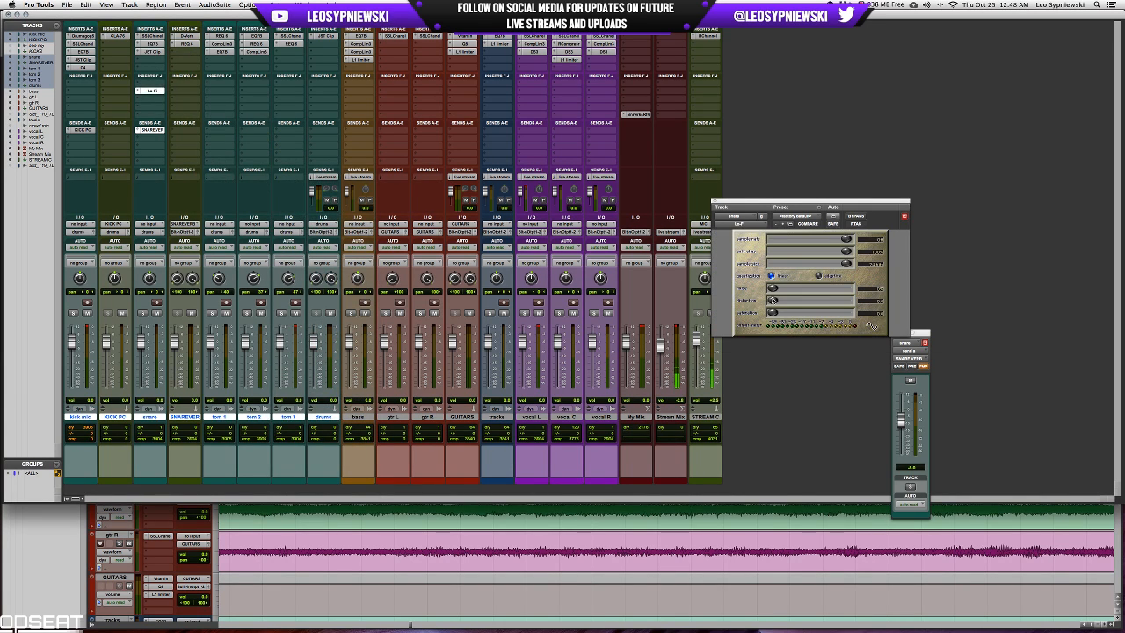
pyautogui.moveTo(773, 300); pyautogui.dragTo(767, 303)
# Remove the Lo-Fi insert from the snare and close the empty plug-in window and the SNARE VERB send window.
pyautogui.click(137, 131)
pyautogui.click(137, 90)
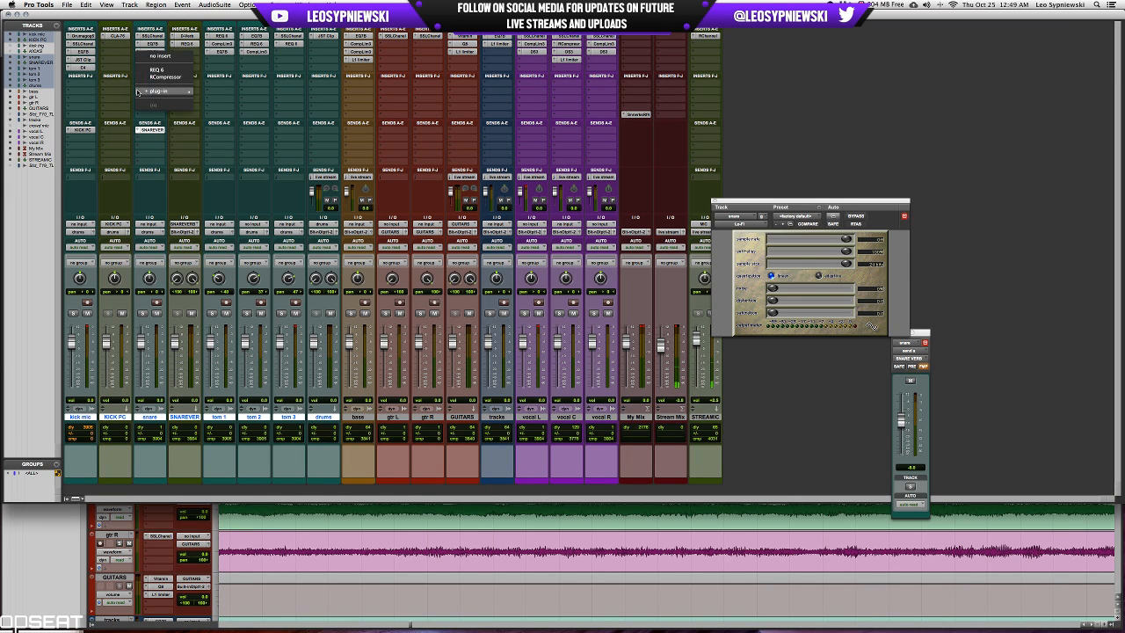
pyautogui.click(158, 56)
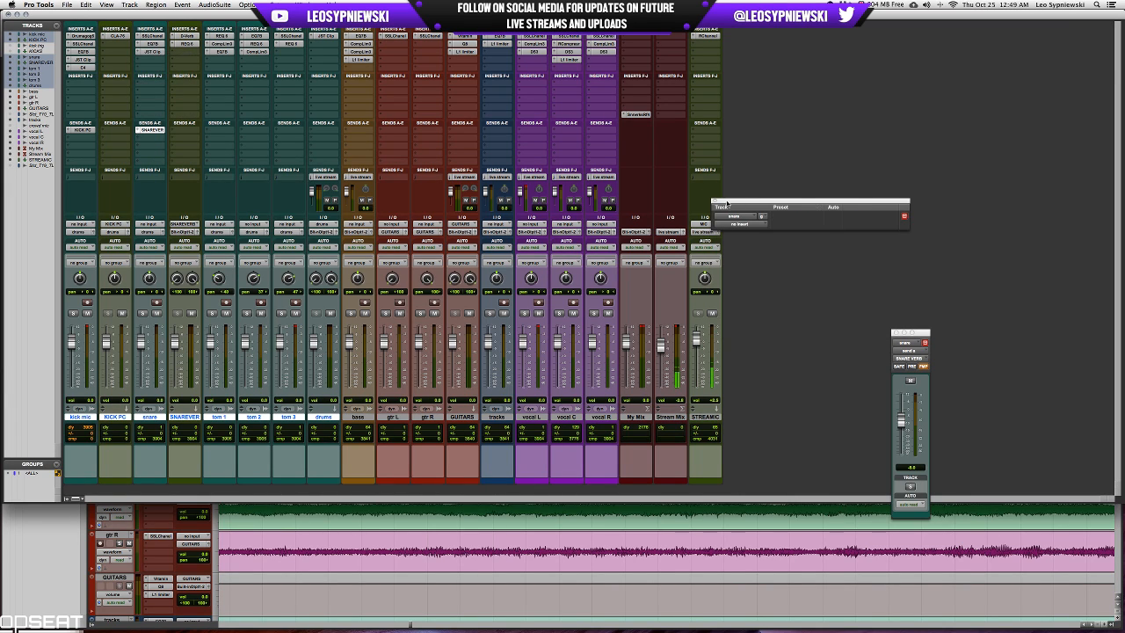
pyautogui.click(715, 202)
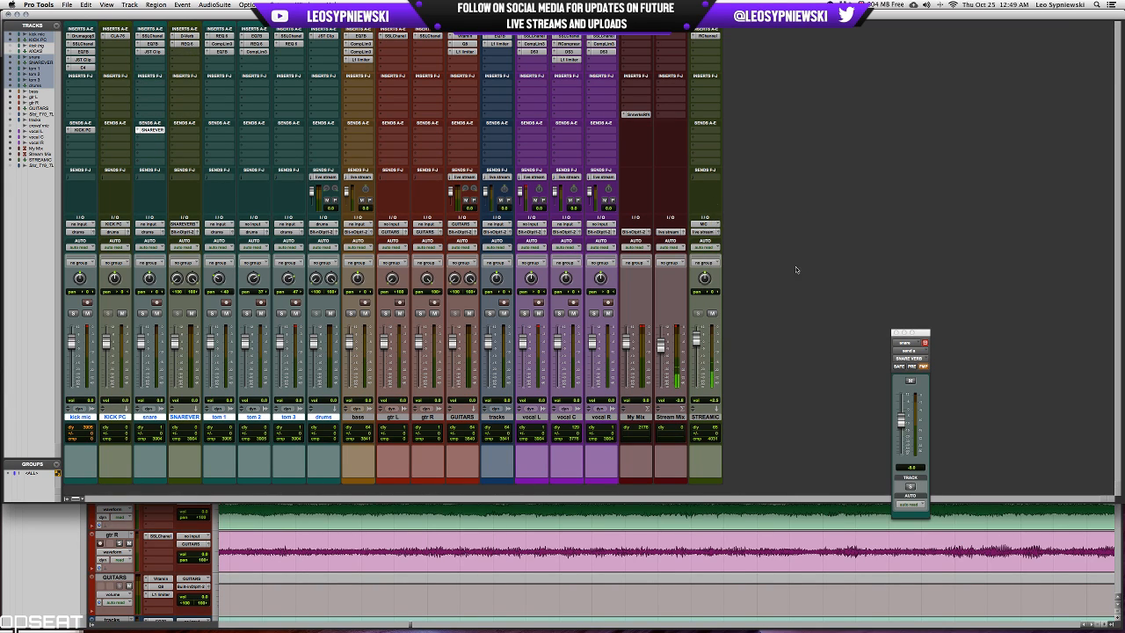
pyautogui.click(896, 332)
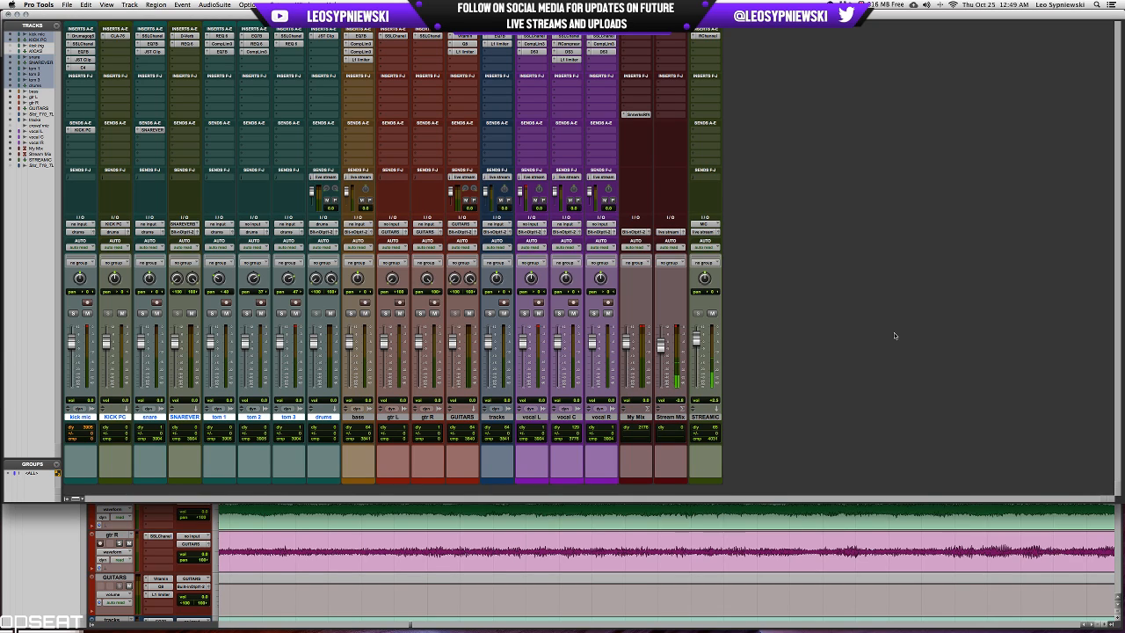
# Play the soloed snare while checking its SSLChannel EQ and dynamics, unsolo the track, and close the plug-in.
pyautogui.click(159, 38)
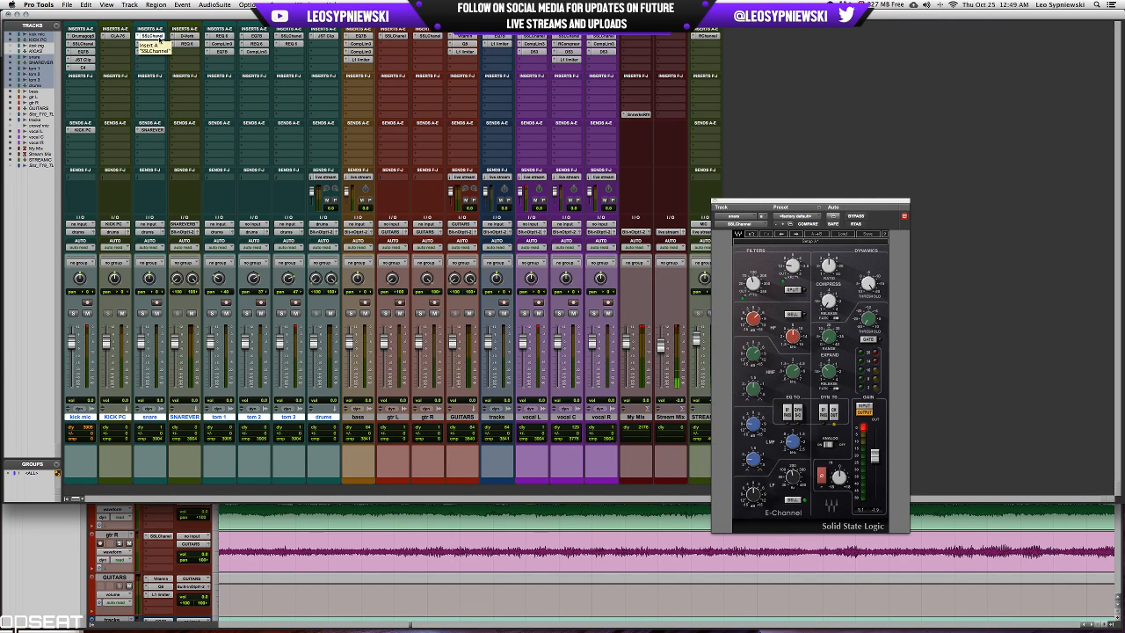
pyautogui.click(712, 203)
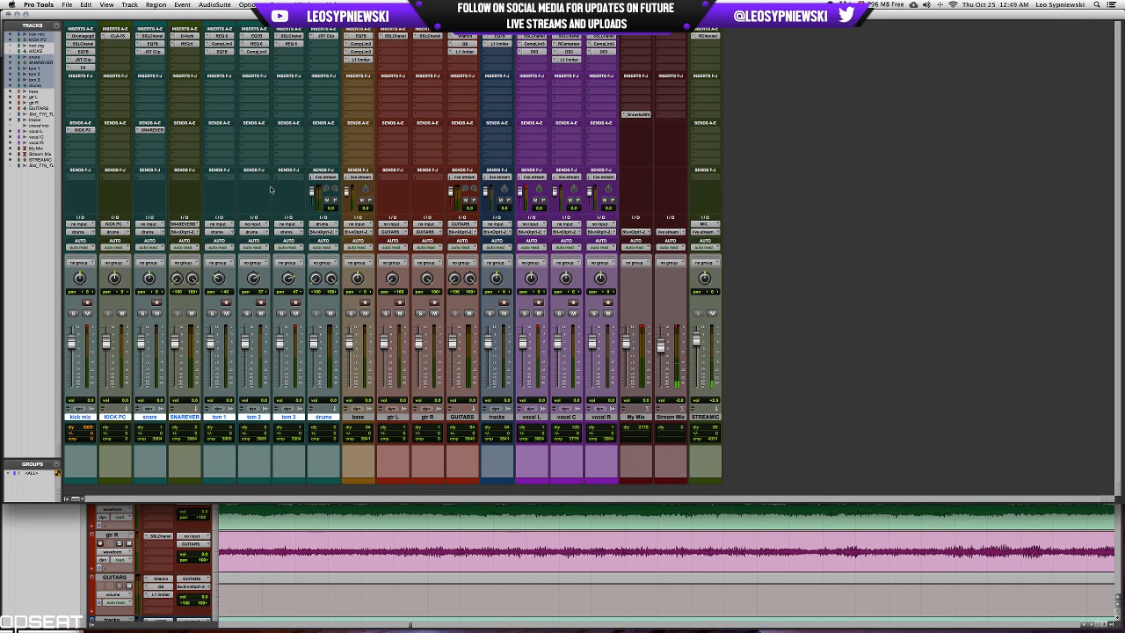
pyautogui.click(161, 39)
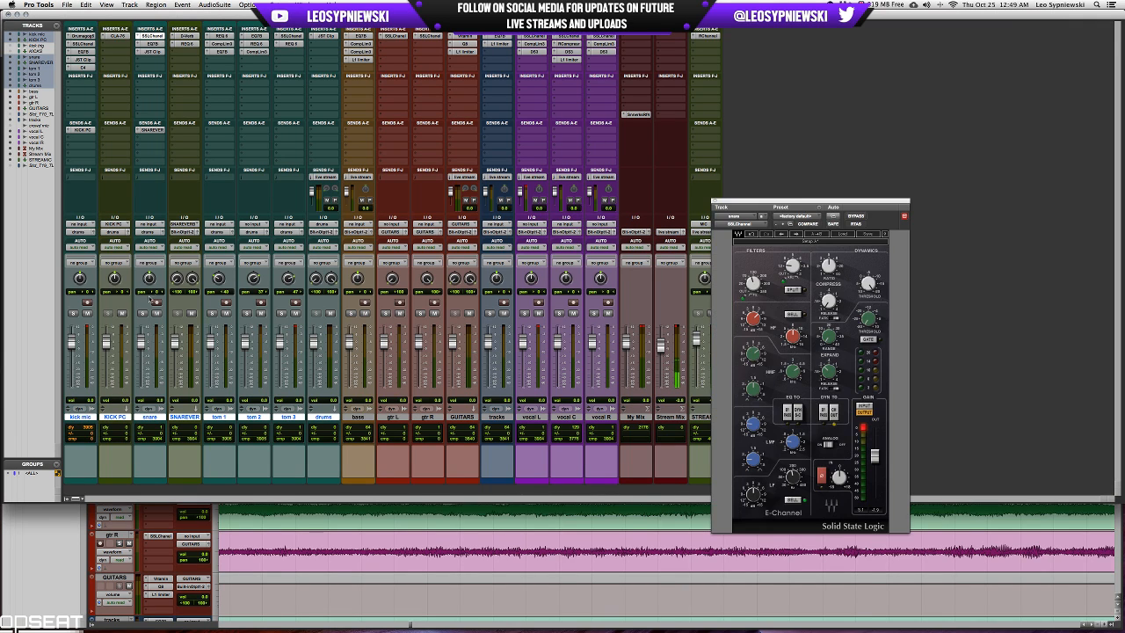
pyautogui.click(142, 313)
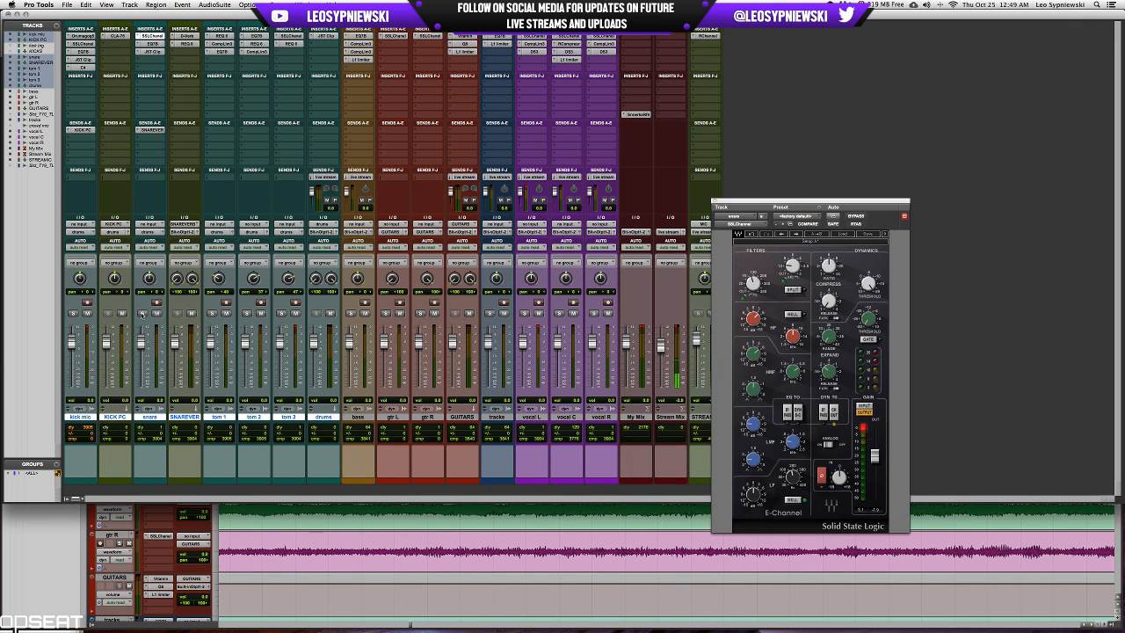
pyautogui.click(823, 411)
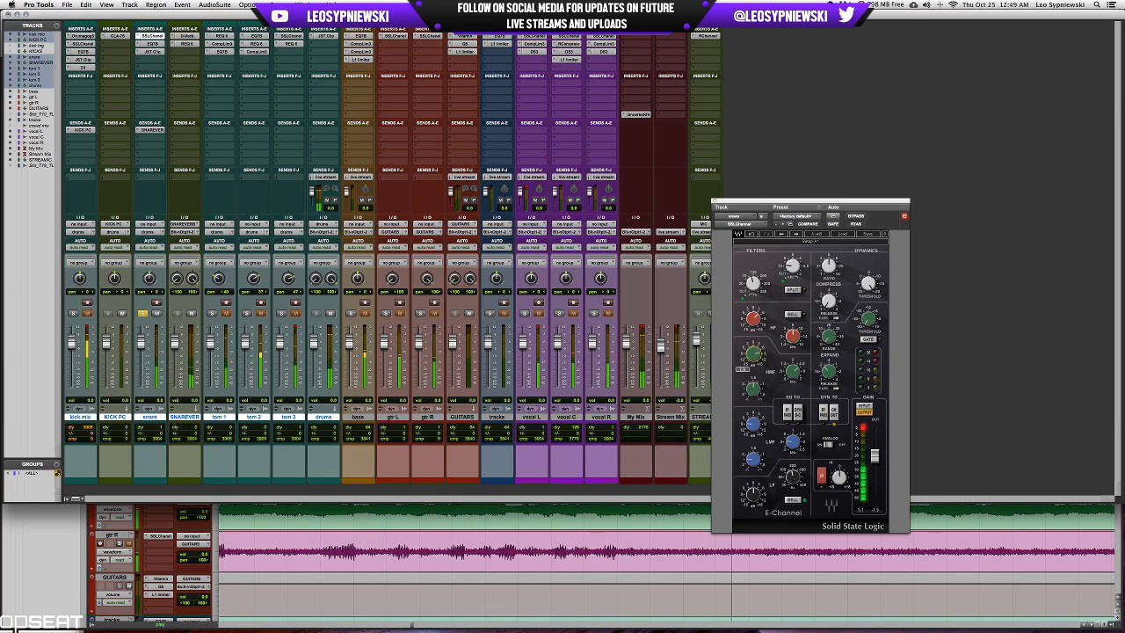
pyautogui.click(143, 312)
pyautogui.click(143, 313)
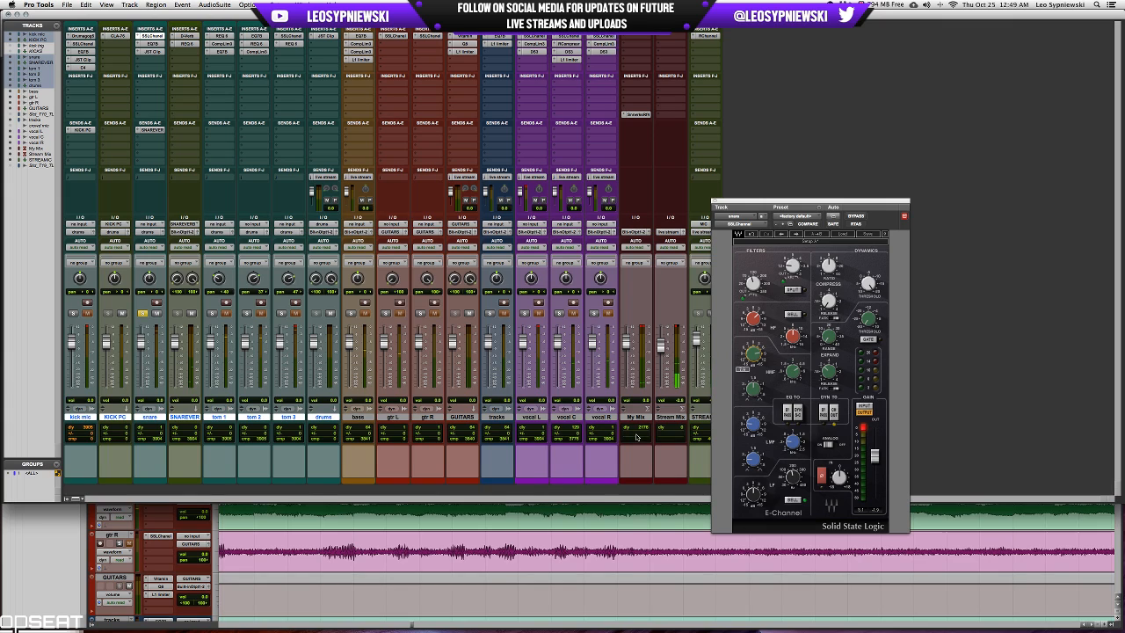
pyautogui.click(144, 313)
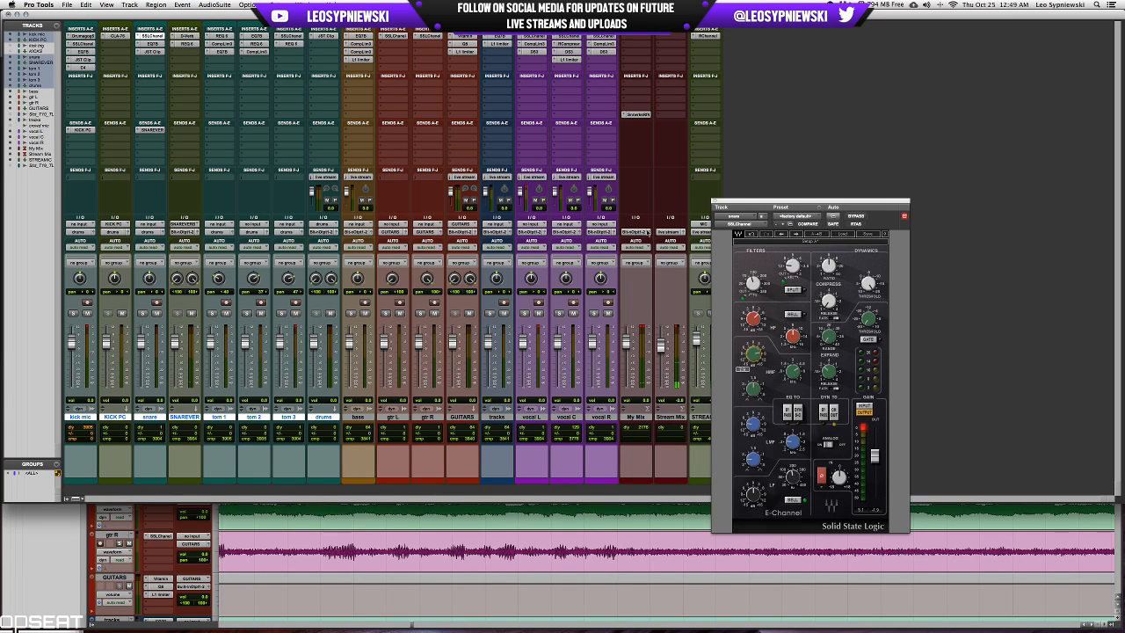
pyautogui.click(714, 200)
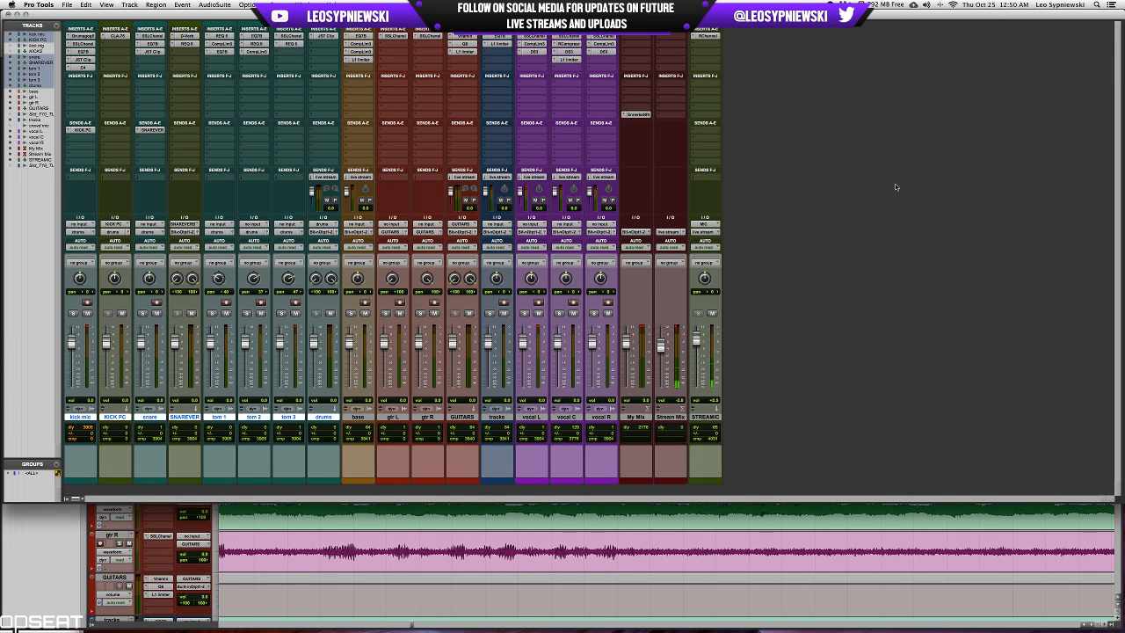
# Return to the Edit window and review a wider span of the arrangement down to the guitar, tracks and vocal parts.
pyautogui.press('super+equal')
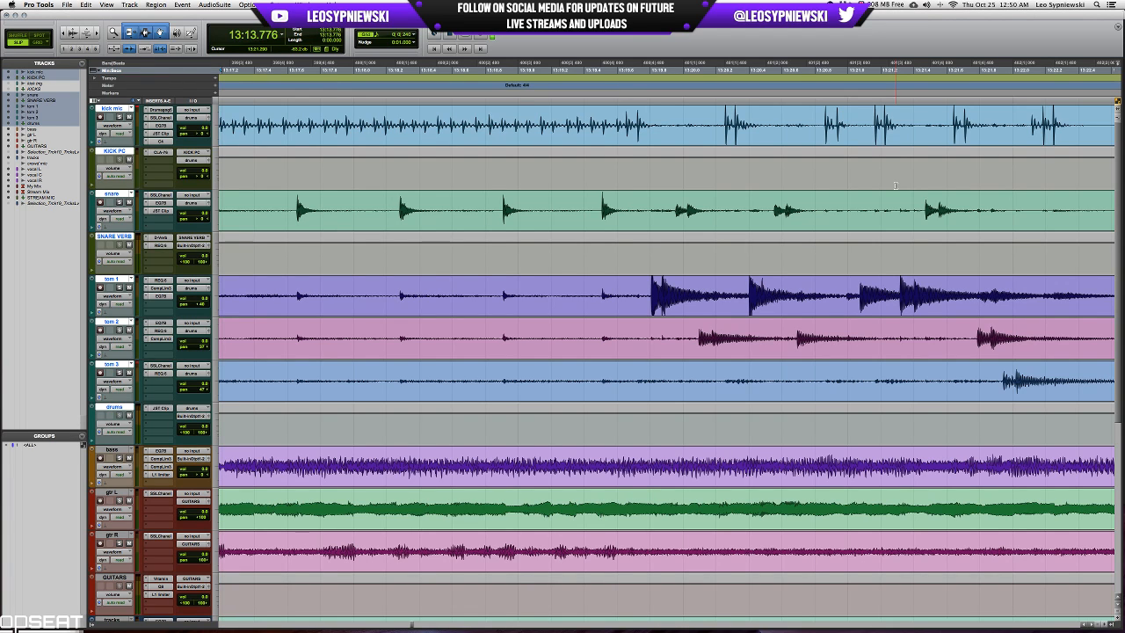
pyautogui.press('r')
pyautogui.press('r')
pyautogui.press('r')
pyautogui.press('r')
pyautogui.press('r')
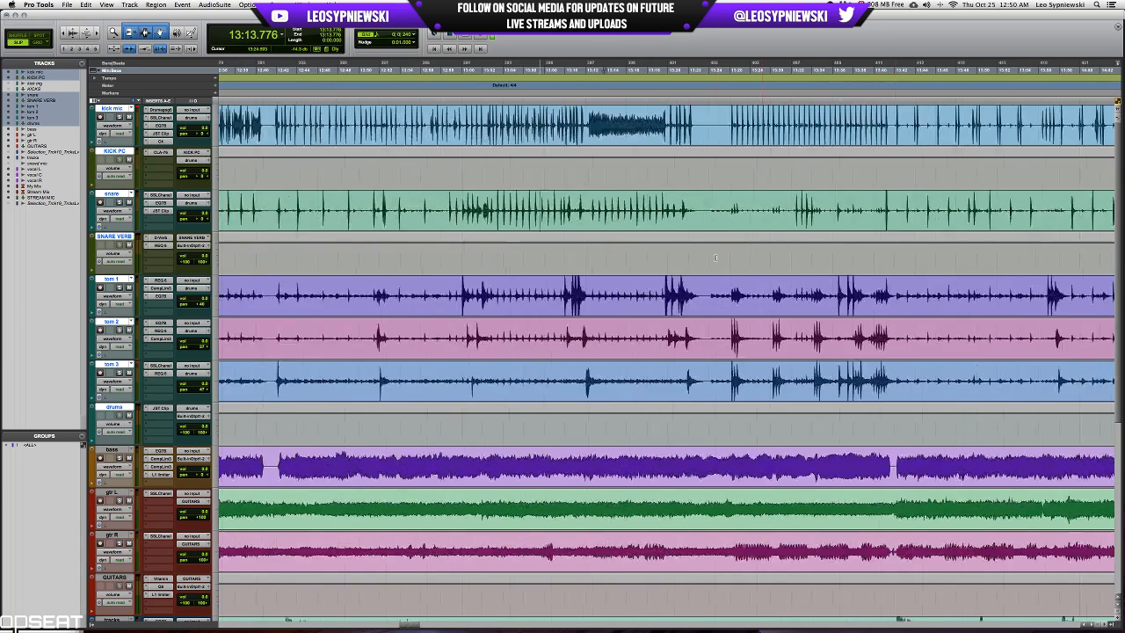
pyautogui.scroll(-6, 717, 257)
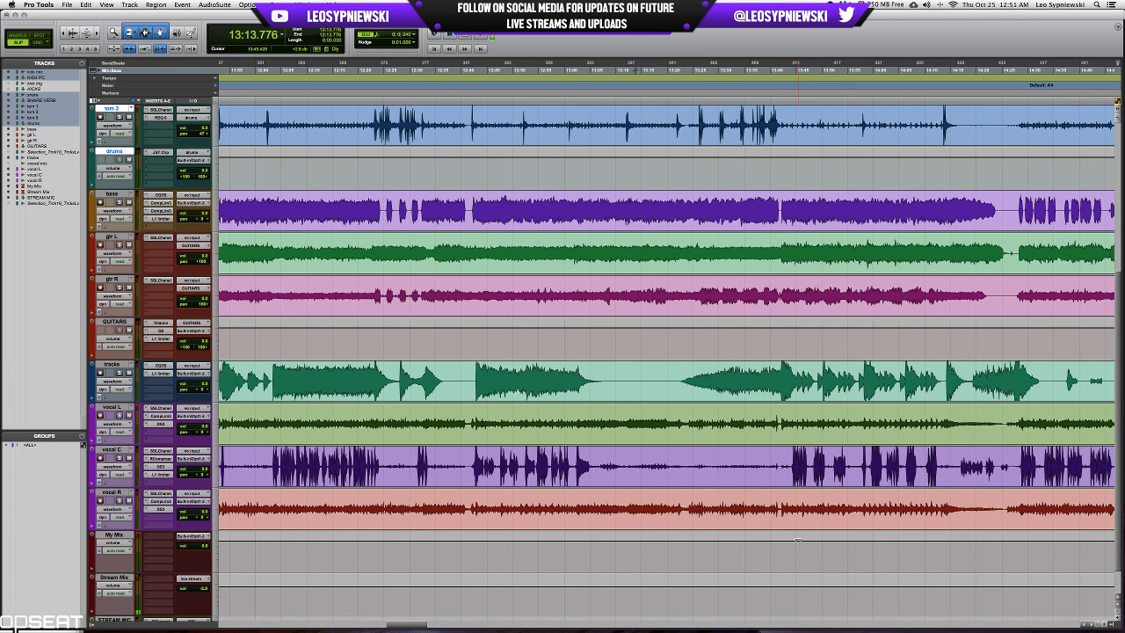
# Play the song from about 10:00 and open the SSLChannel plug-in on the vocal C track.
pyautogui.click(678, 379)
pyautogui.hscroll(-2, 795, 426)
pyautogui.hscroll(-15, 795, 426)
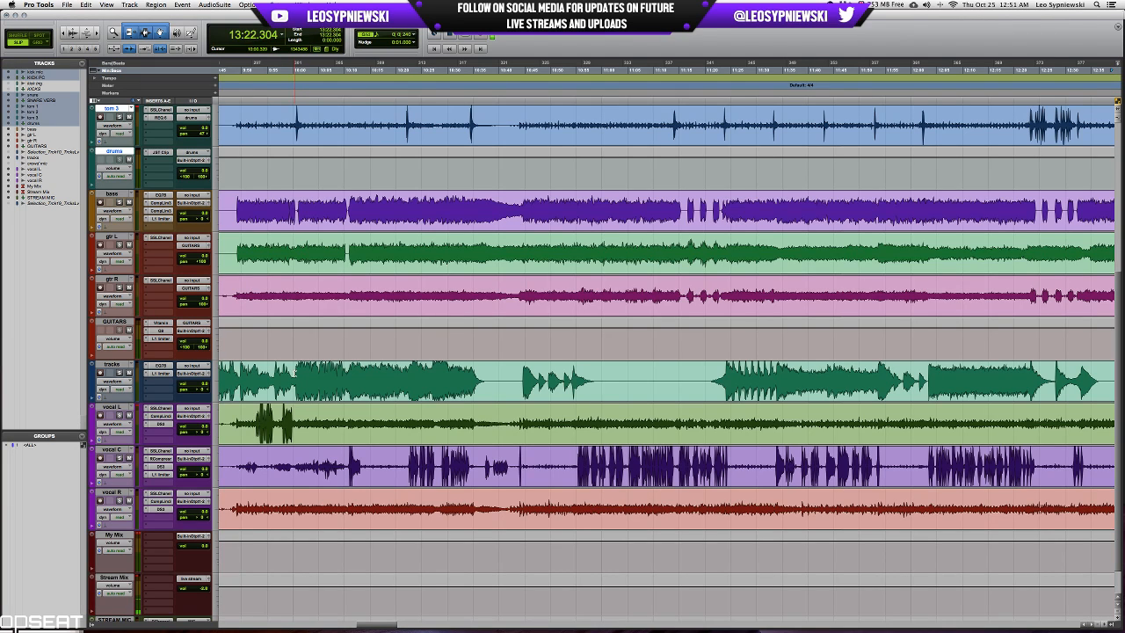
pyautogui.click(295, 379)
pyautogui.press('space')
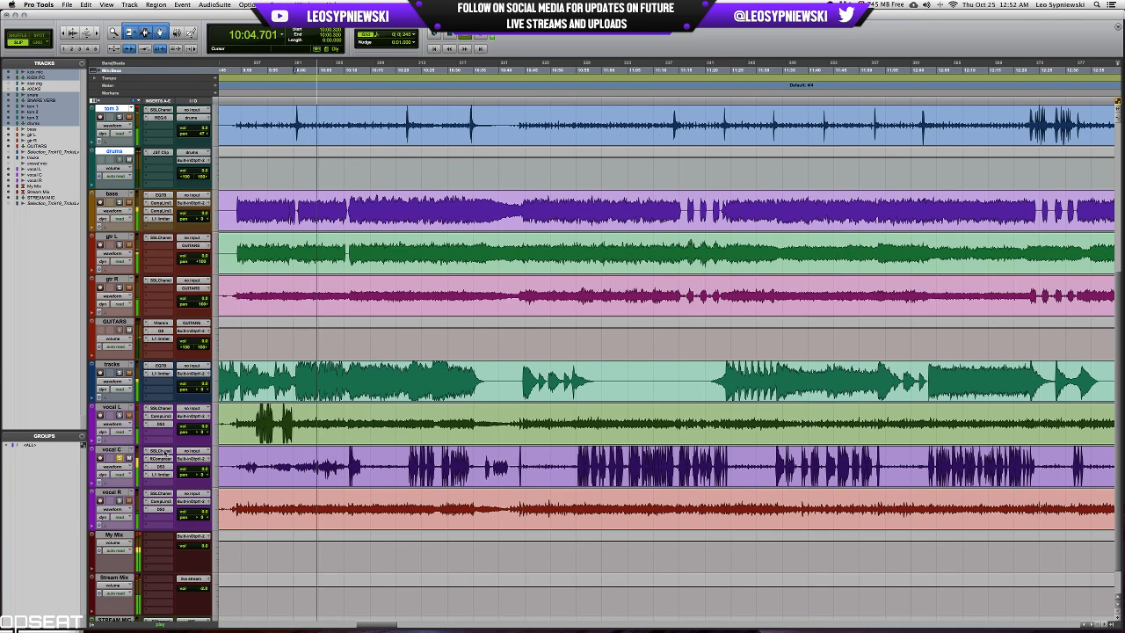
pyautogui.click(161, 451)
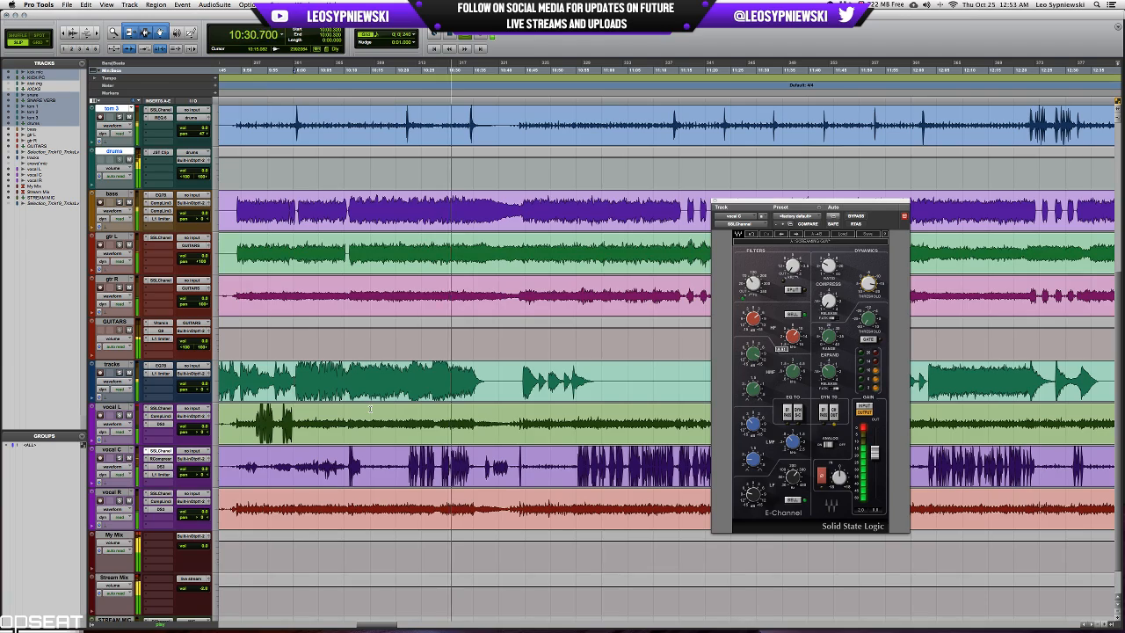
# Stop playback and place the edit cursor on the kick mic track at 10:28.554, just before the quiet rapid-kick passage.
pyautogui.scroll(5, 376, 319)
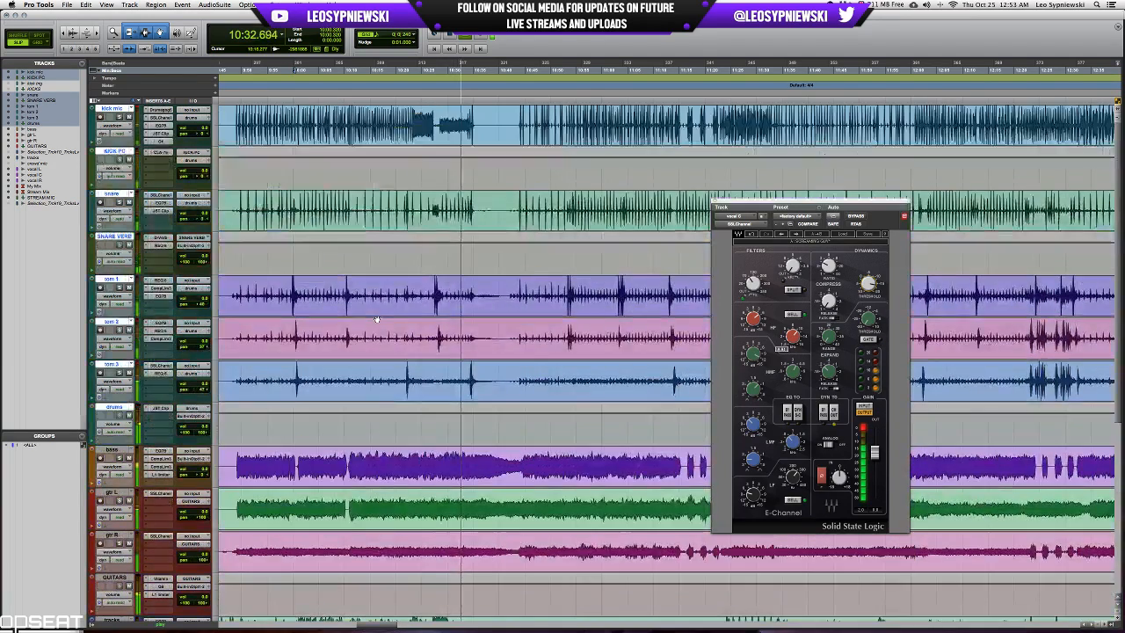
pyautogui.press('space')
pyautogui.click(461, 117)
pyautogui.press('t')
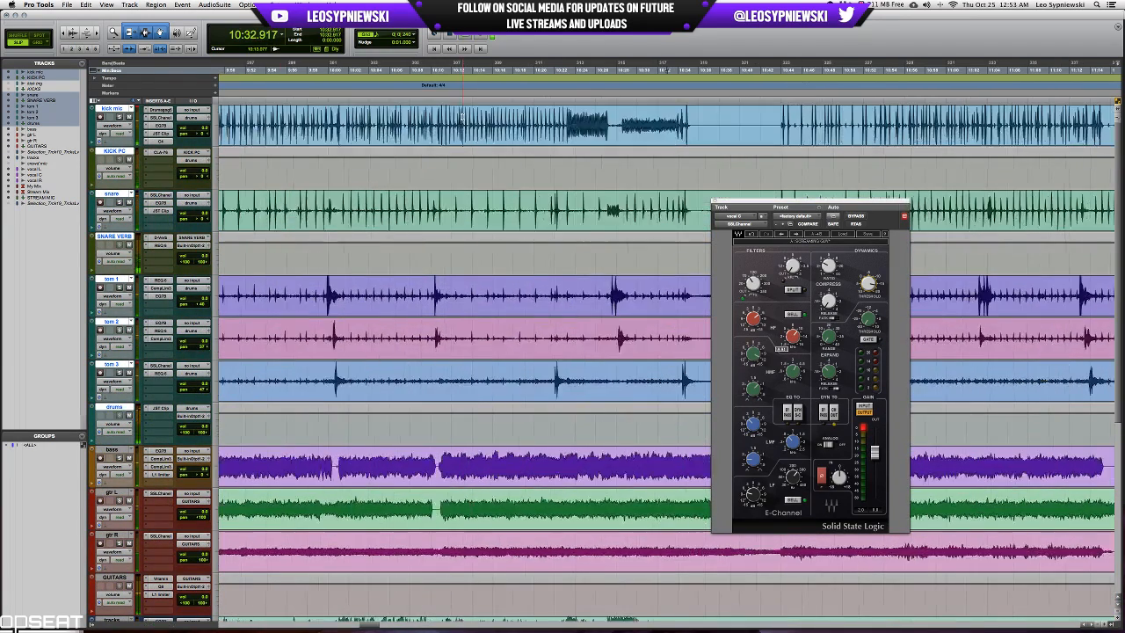
pyautogui.press('t')
pyautogui.press('t')
pyautogui.press('t')
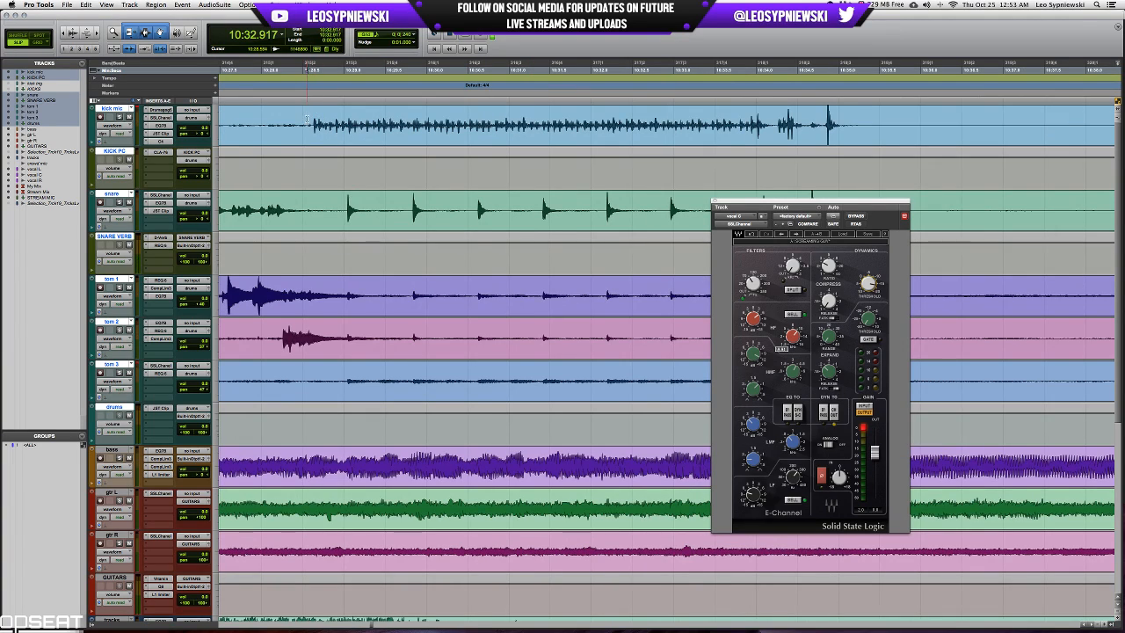
pyautogui.click(306, 117)
# Extend the selection to the end of the quiet rapid-kick passage at about 10:34.2 and raise its level with AudioSuite Gain.
pyautogui.press('r')
pyautogui.press('r')
pyautogui.press('r')
pyautogui.press('r')
pyautogui.press('r')
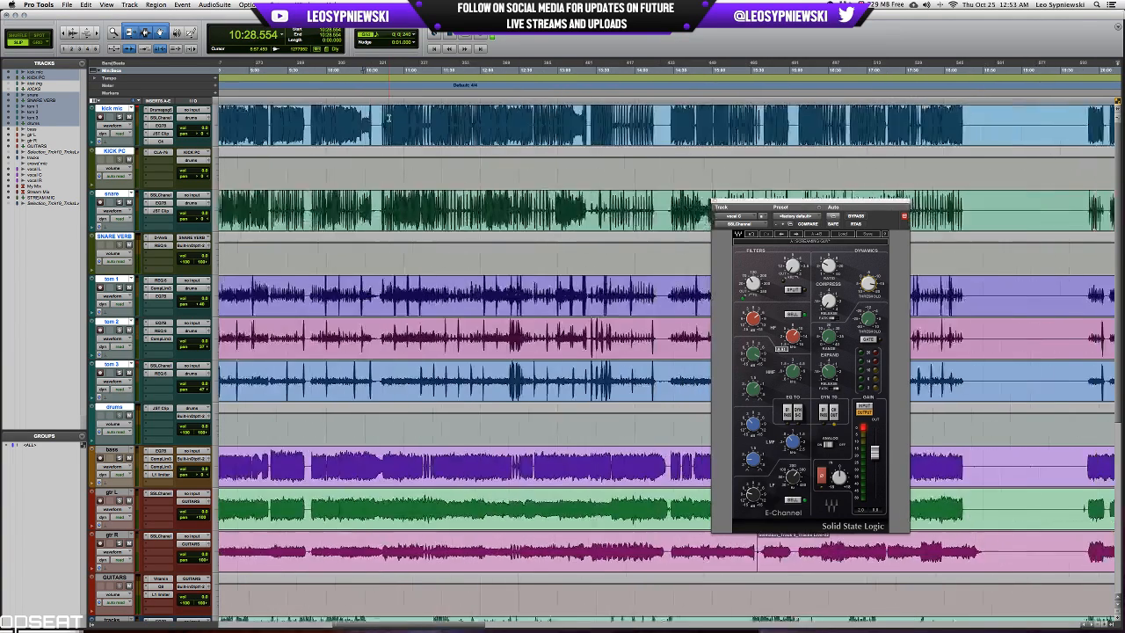
pyautogui.press('r')
pyautogui.press('r')
pyautogui.press('r')
pyautogui.press('r')
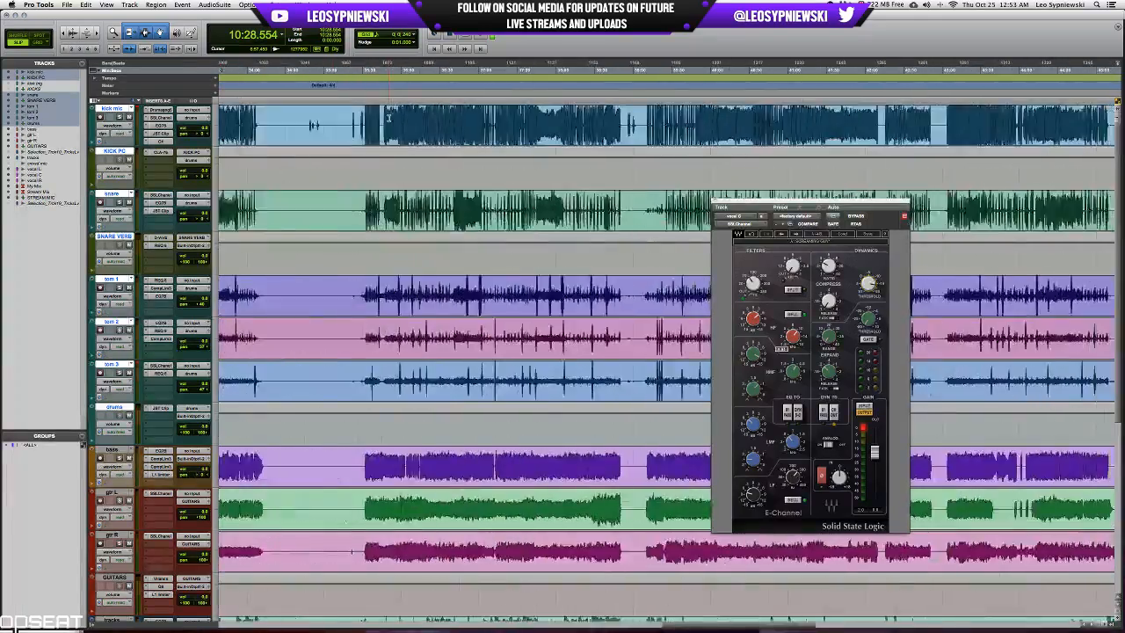
pyautogui.press('r')
pyautogui.press('r')
pyautogui.press('r')
pyautogui.press('r')
pyautogui.press('r')
pyautogui.press('r')
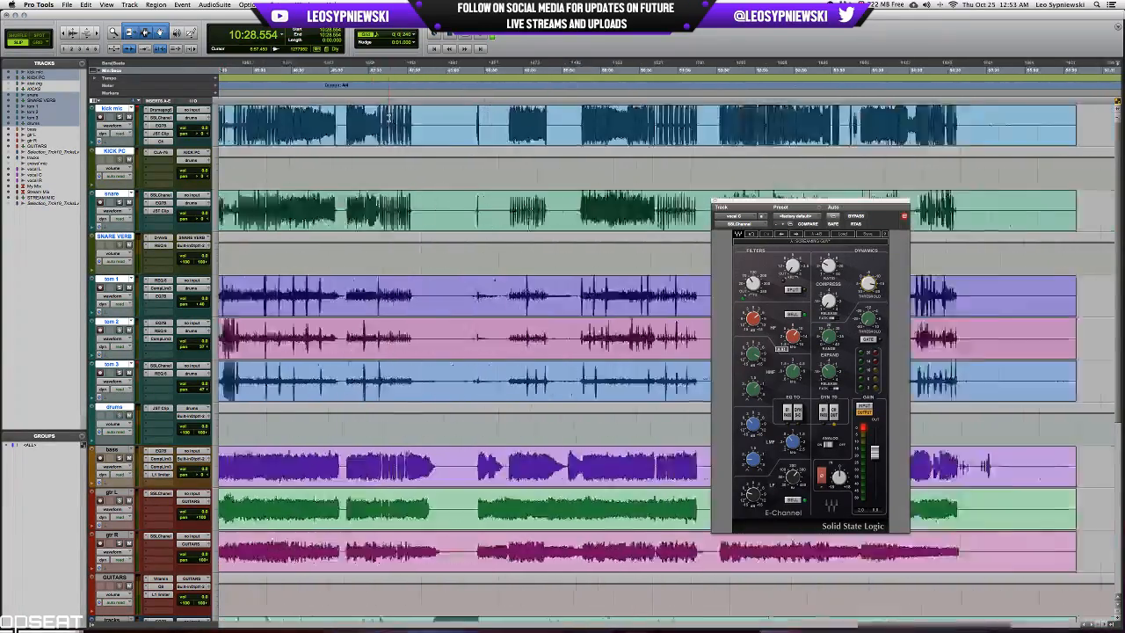
pyautogui.press('t')
pyautogui.press('t')
pyautogui.press('t')
pyautogui.press('t')
pyautogui.press('t')
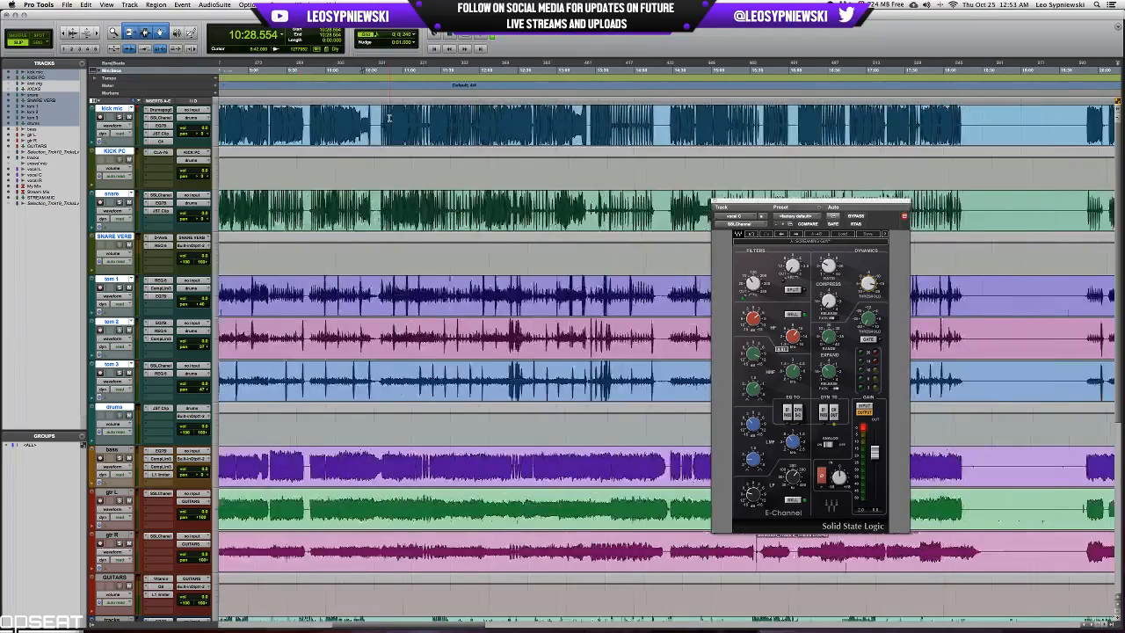
pyautogui.press('t')
pyautogui.press('t')
pyautogui.press('t')
pyautogui.press('t')
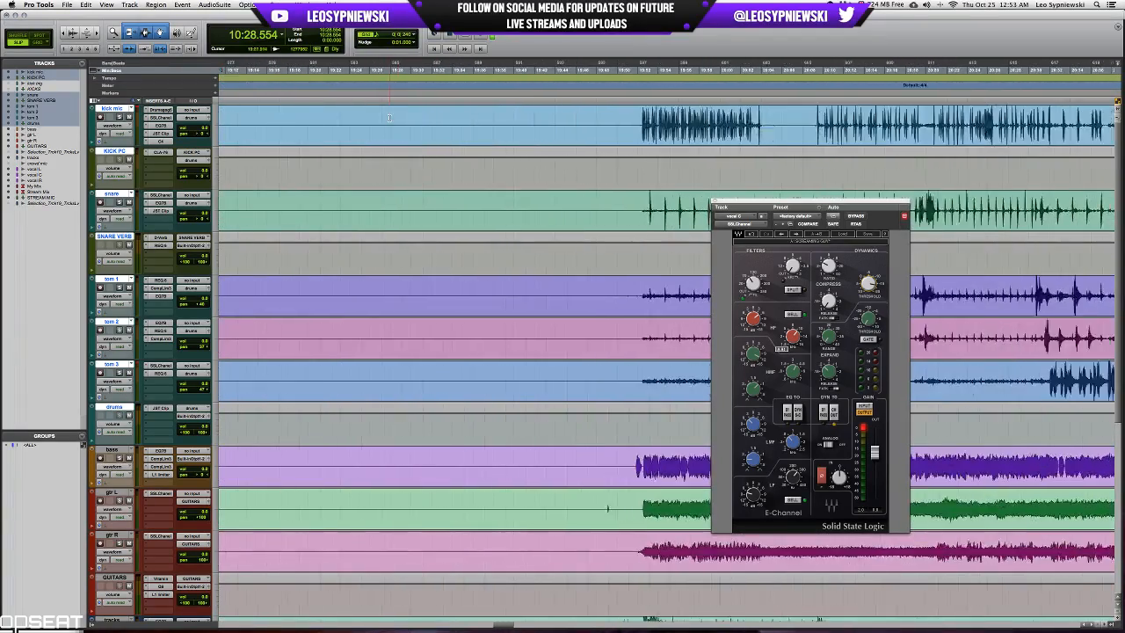
pyautogui.press('r')
pyautogui.press('r')
pyautogui.press('r')
pyautogui.press('r')
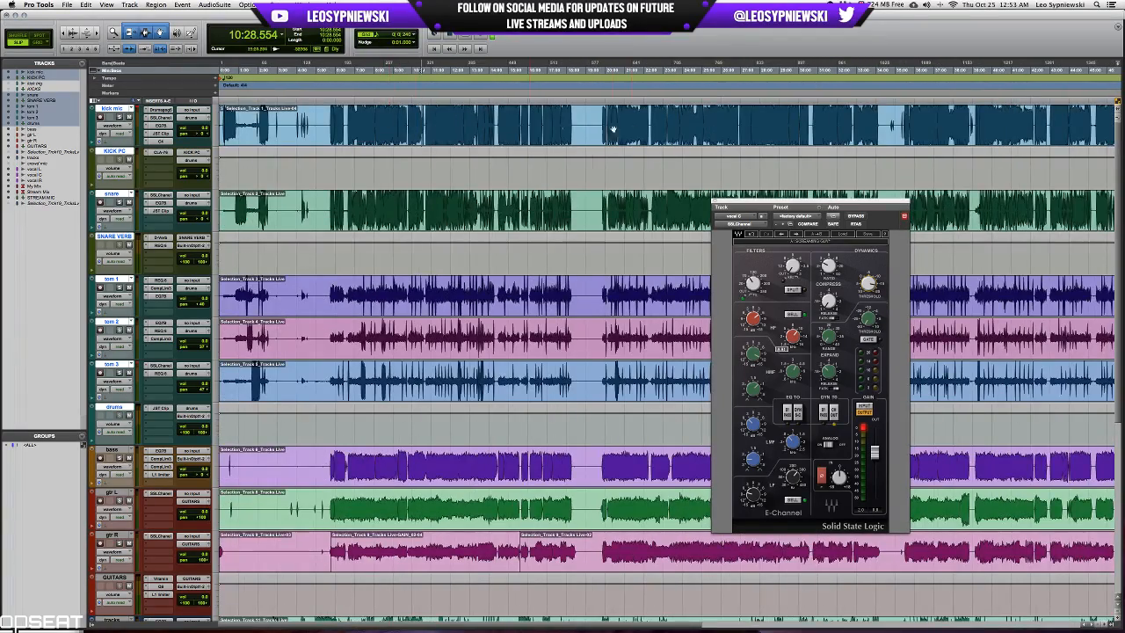
pyautogui.press('t')
pyautogui.press('t')
pyautogui.press('t')
pyautogui.press('t')
pyautogui.press('t')
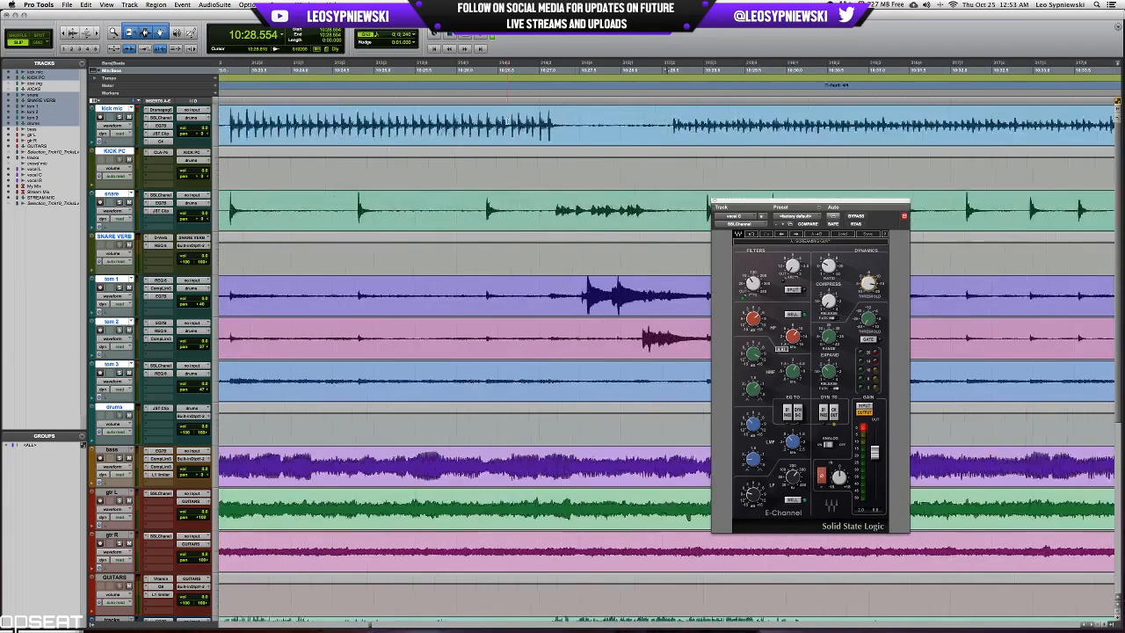
pyautogui.press('t')
pyautogui.hscroll(5, 507, 123)
pyautogui.press('r')
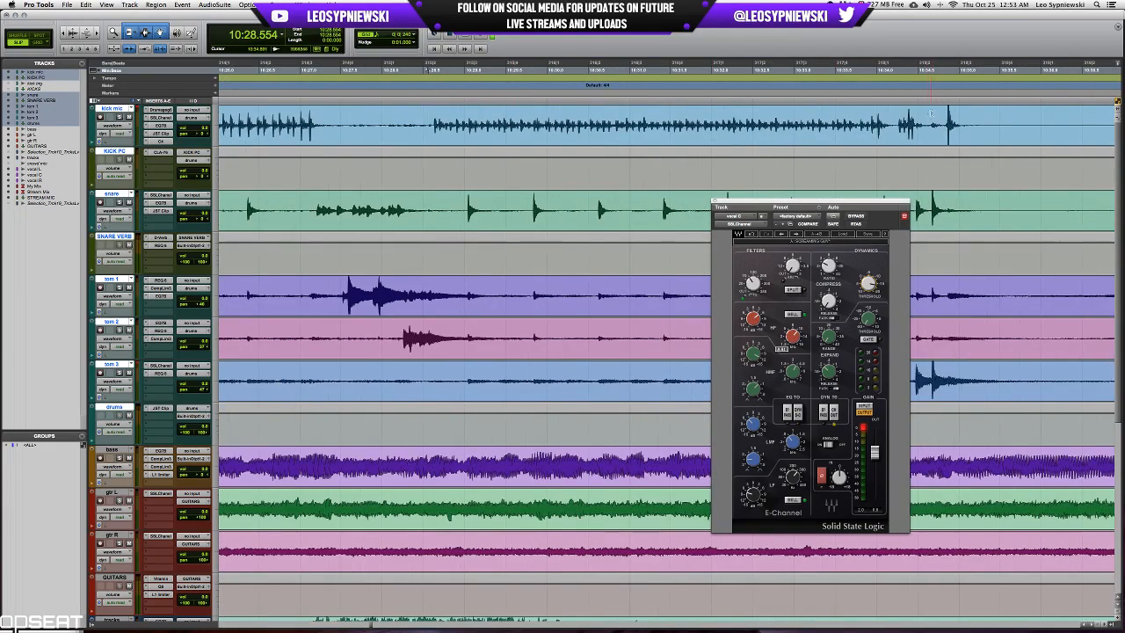
pyautogui.keyDown('shift'); pyautogui.click(896, 116); pyautogui.keyUp('shift')
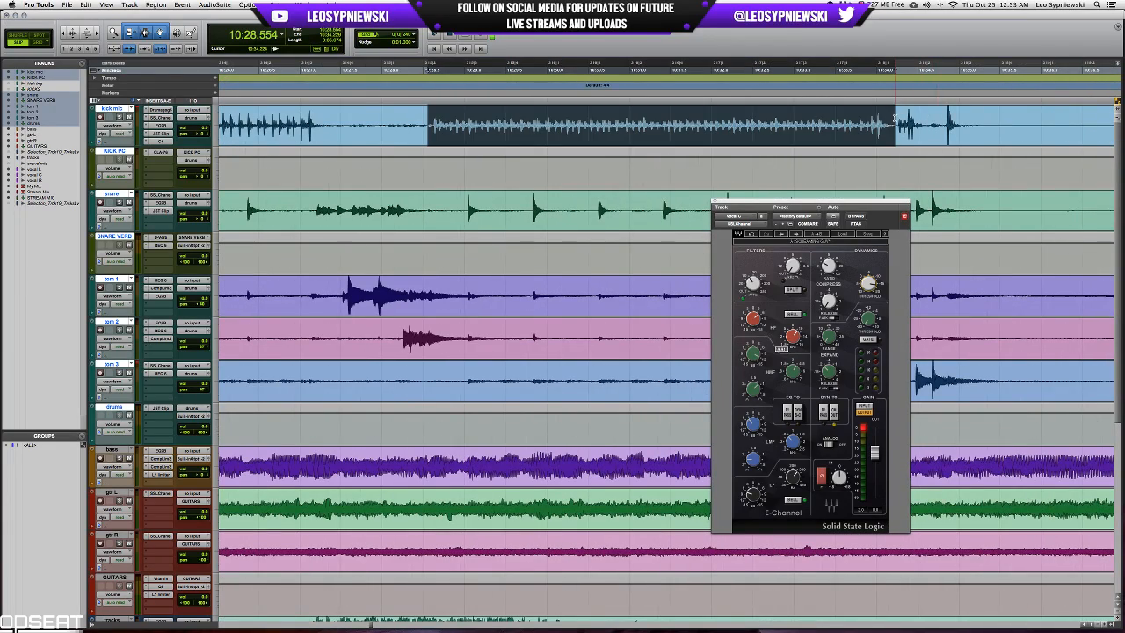
pyautogui.click(215, 5)
pyautogui.click(226, 16)
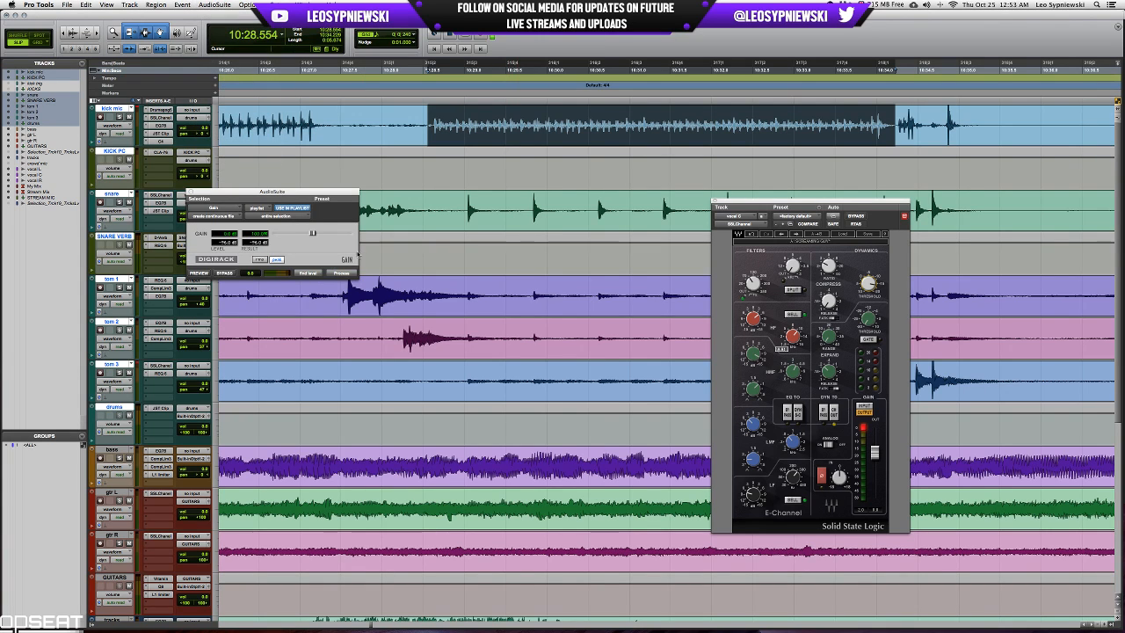
pyautogui.moveTo(314, 232); pyautogui.dragTo(325, 235)
pyautogui.click(340, 274)
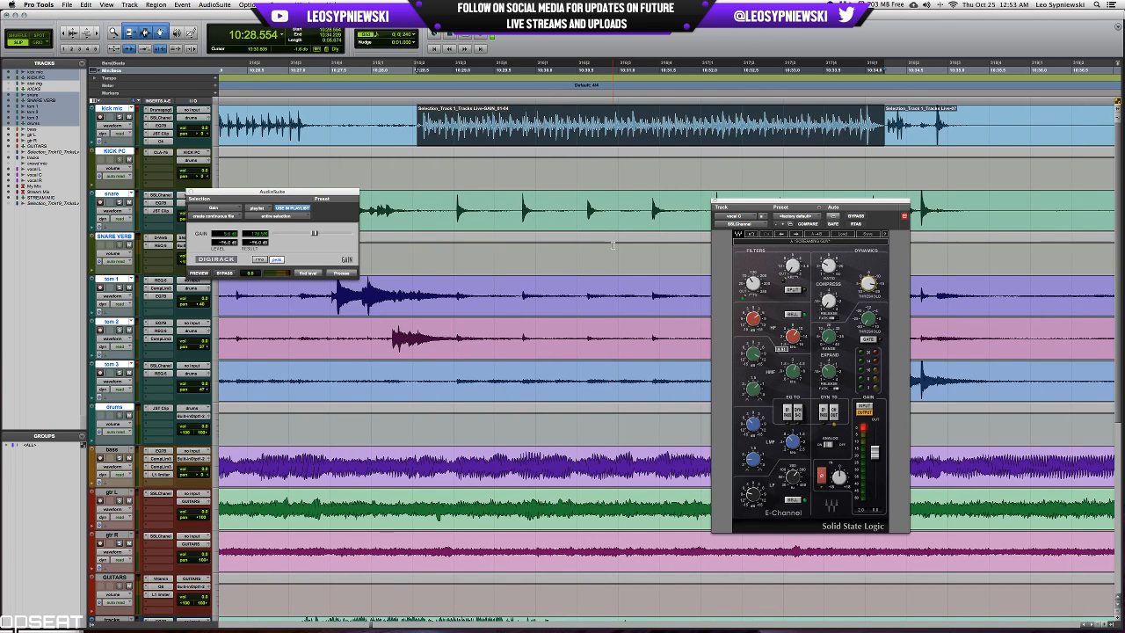
# Play from just before the gain-processed kick region and close the vocal C SSLChannel and AudioSuite Gain windows.
pyautogui.click(377, 129)
pyautogui.press('space')
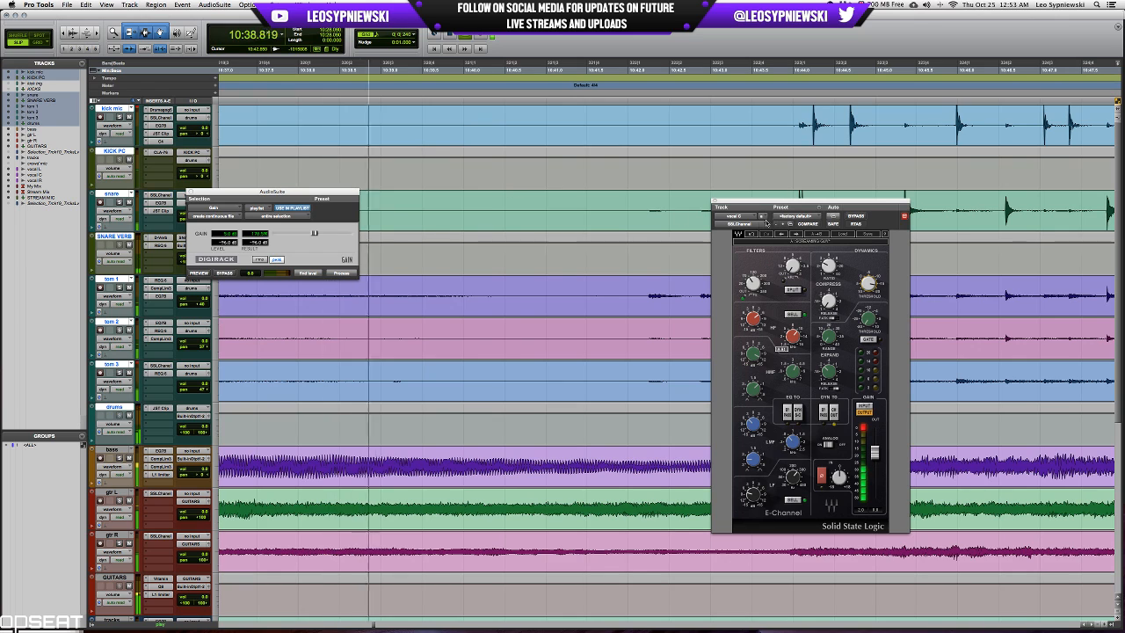
pyautogui.click(714, 201)
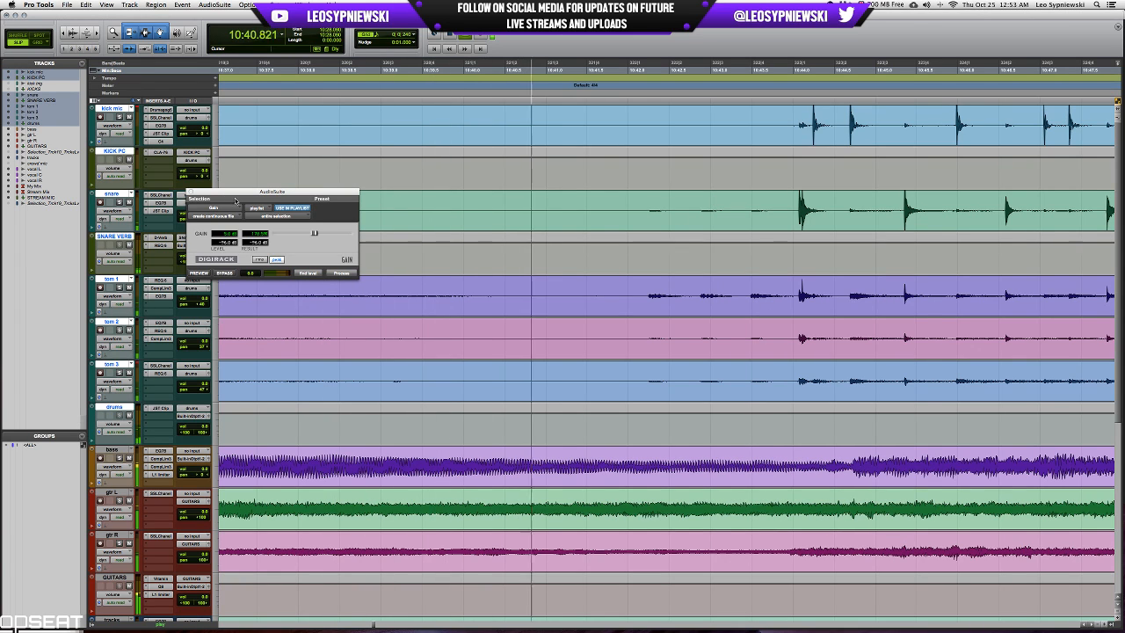
pyautogui.click(191, 192)
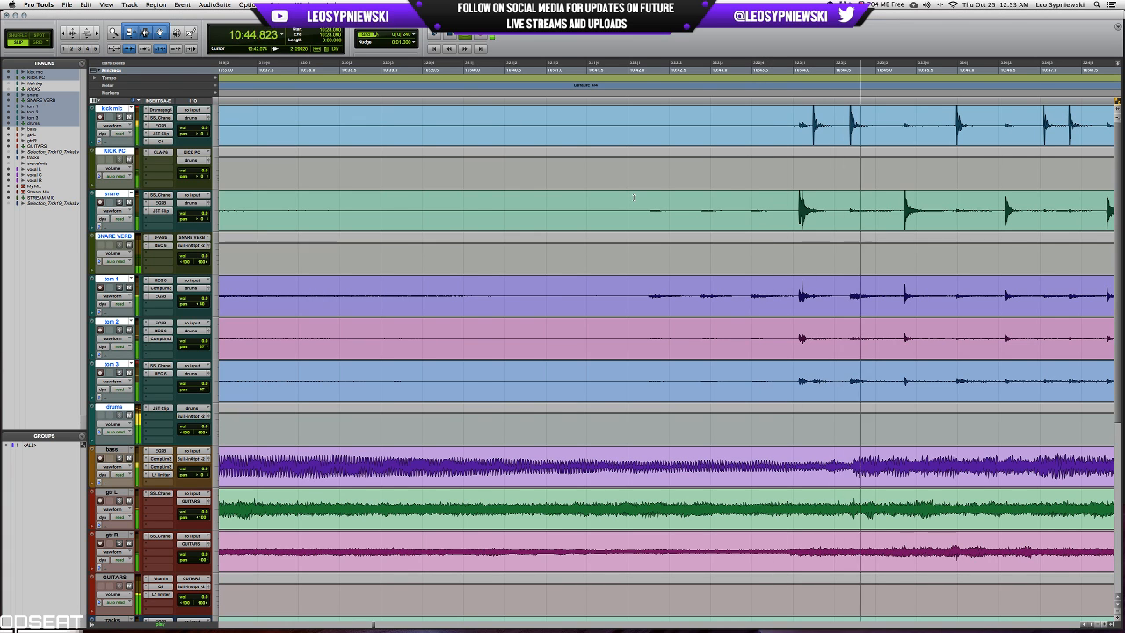
# Listen to the full mix while reviewing the drum, guitar and vocal tracks up to about 11:28, and stop playback.
pyautogui.press('r')
pyautogui.press('r')
pyautogui.press('r')
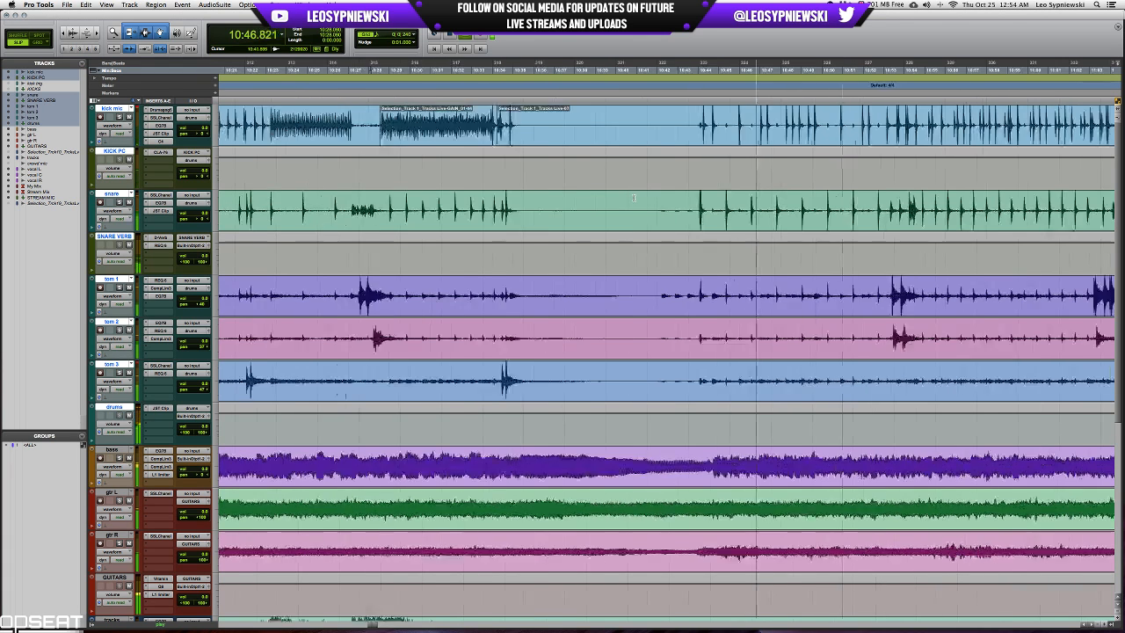
pyautogui.scroll(-1, 630, 311)
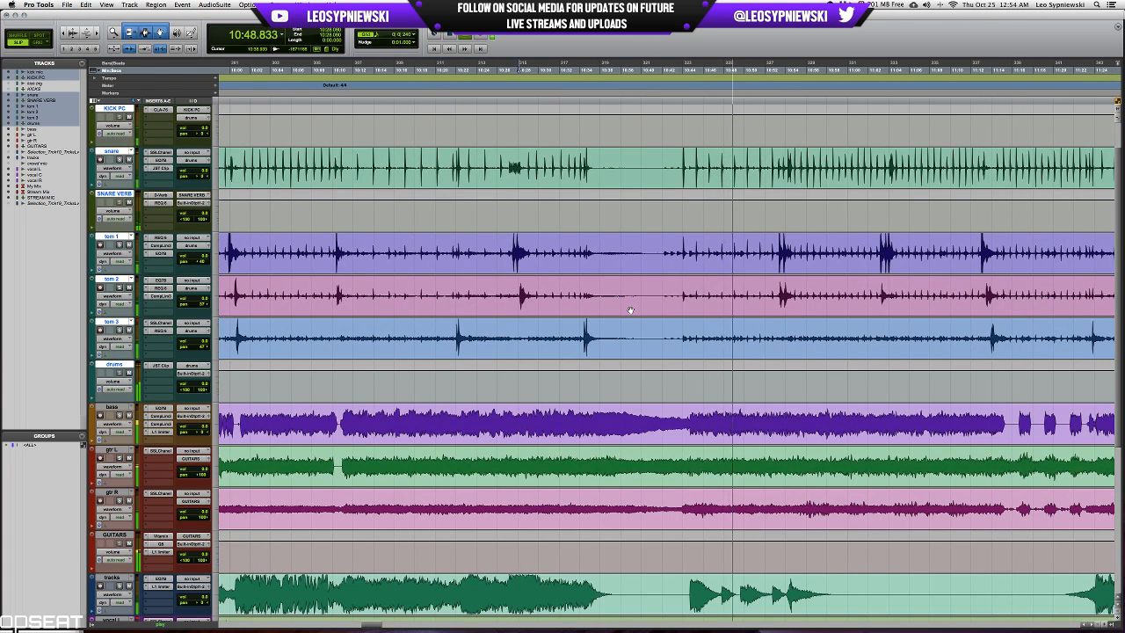
pyautogui.scroll(-3, 630, 310)
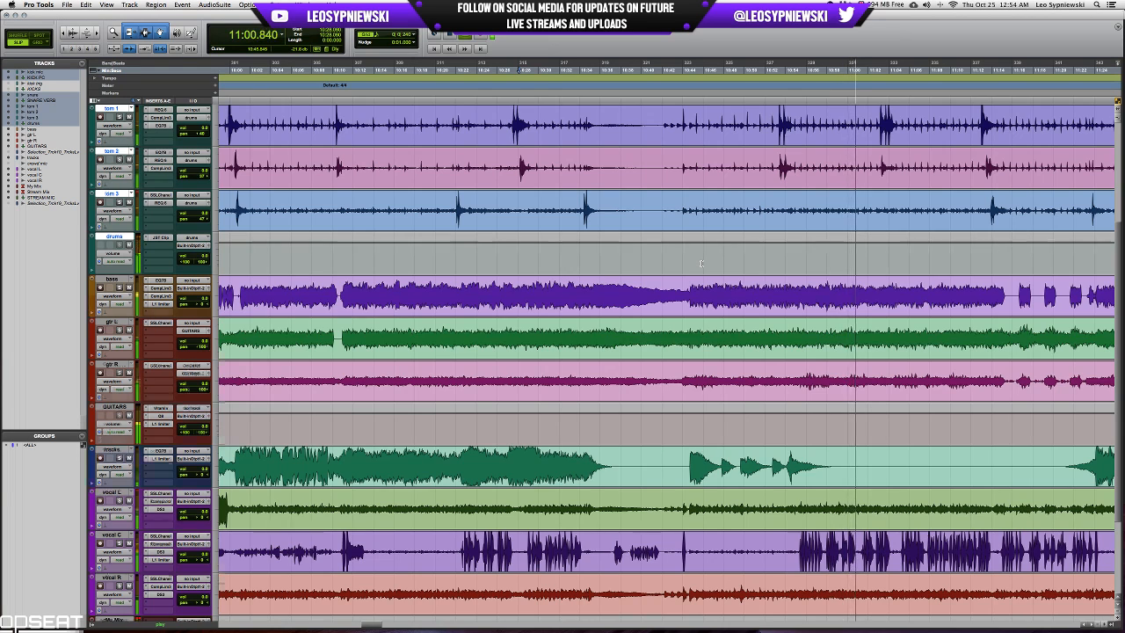
pyautogui.scroll(-3, 701, 264)
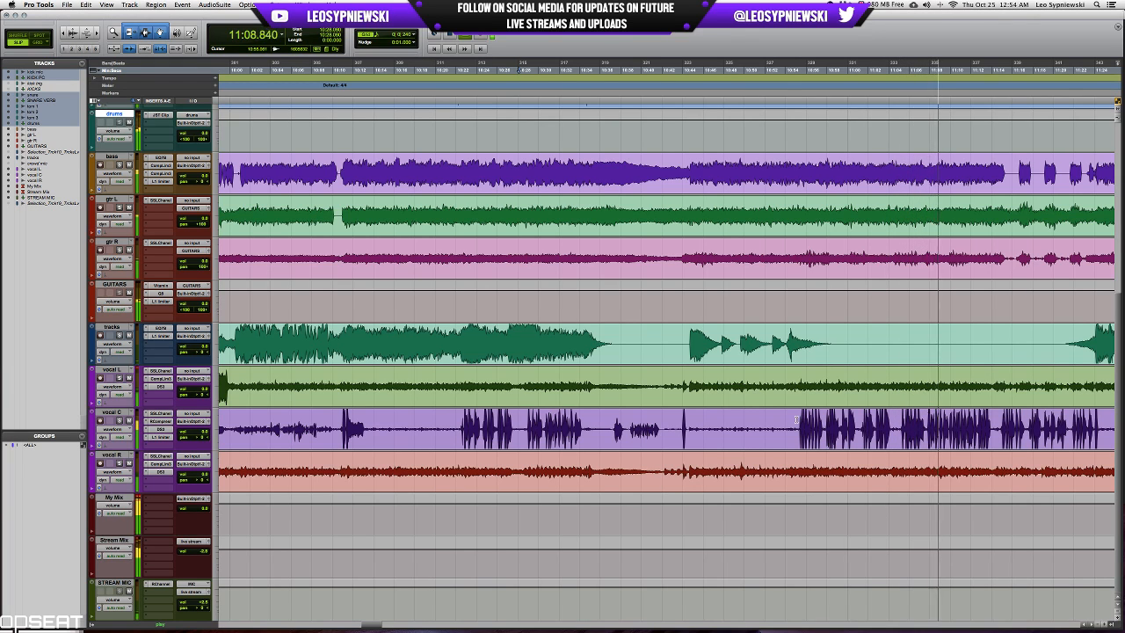
pyautogui.hscroll(3, 796, 420)
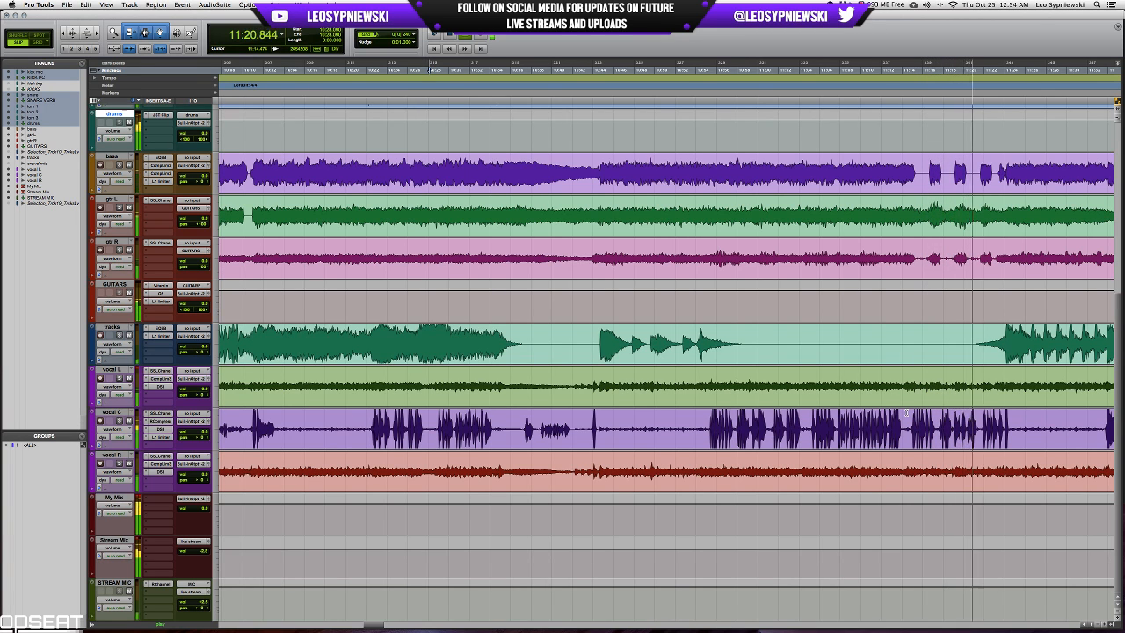
pyautogui.hscroll(4, 887, 411)
pyautogui.hscroll(4, 882, 410)
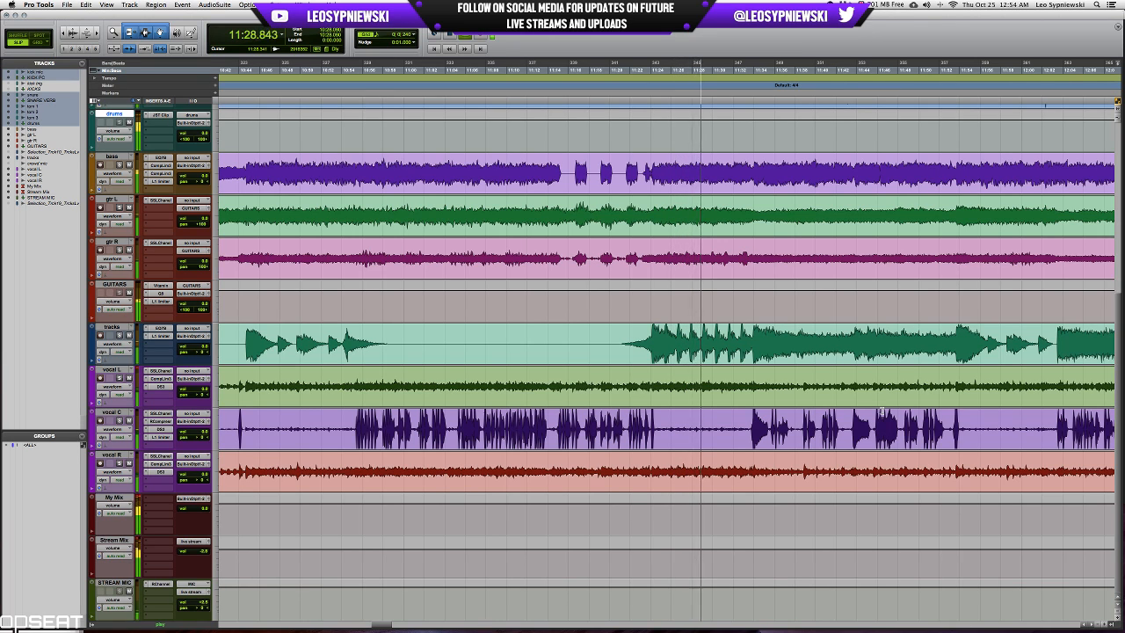
pyautogui.press('space')
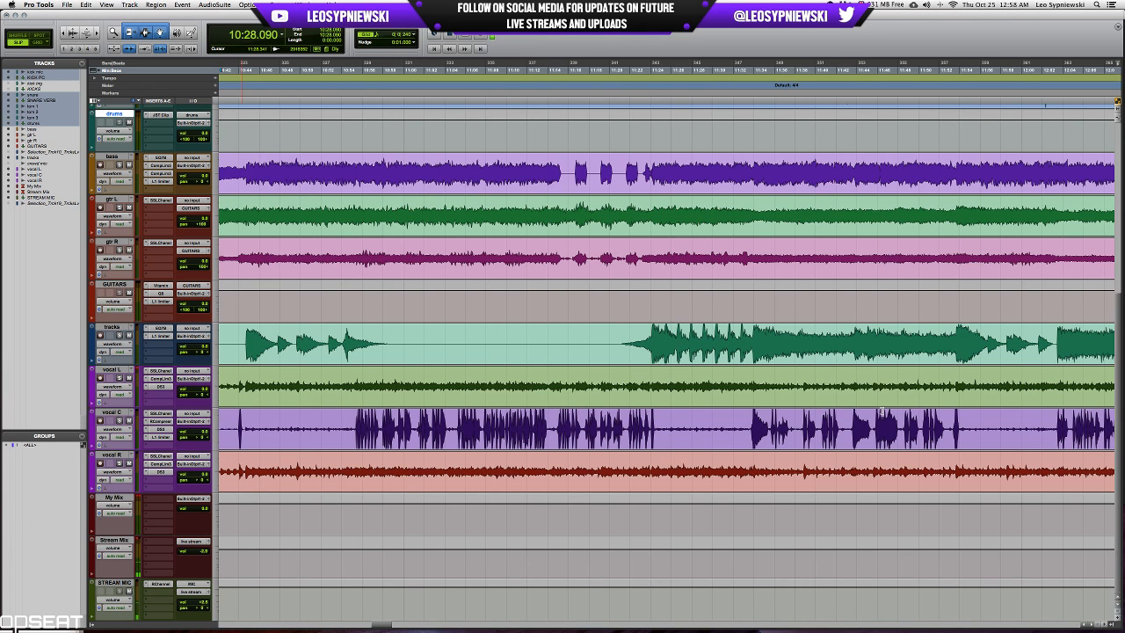
# Place the edit cursor on the tom 1 track at 12:12.160 and examine the drum hits there closely.
pyautogui.scroll(5, 904, 426)
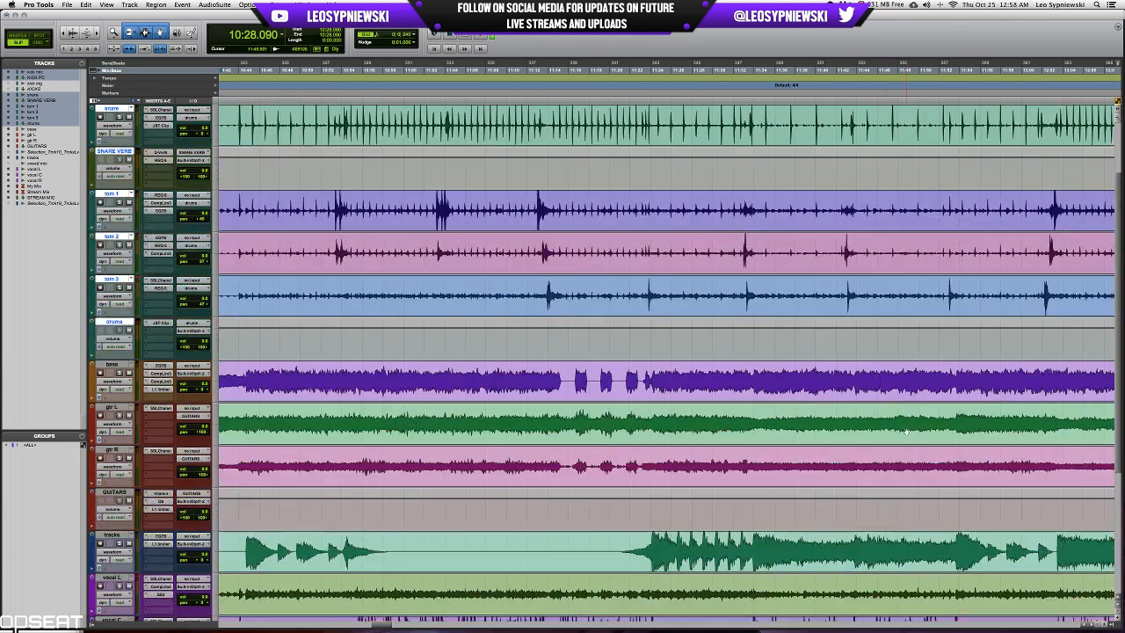
pyautogui.click(744, 202)
pyautogui.press('r')
pyautogui.press('r')
pyautogui.press('r')
pyautogui.click(727, 198)
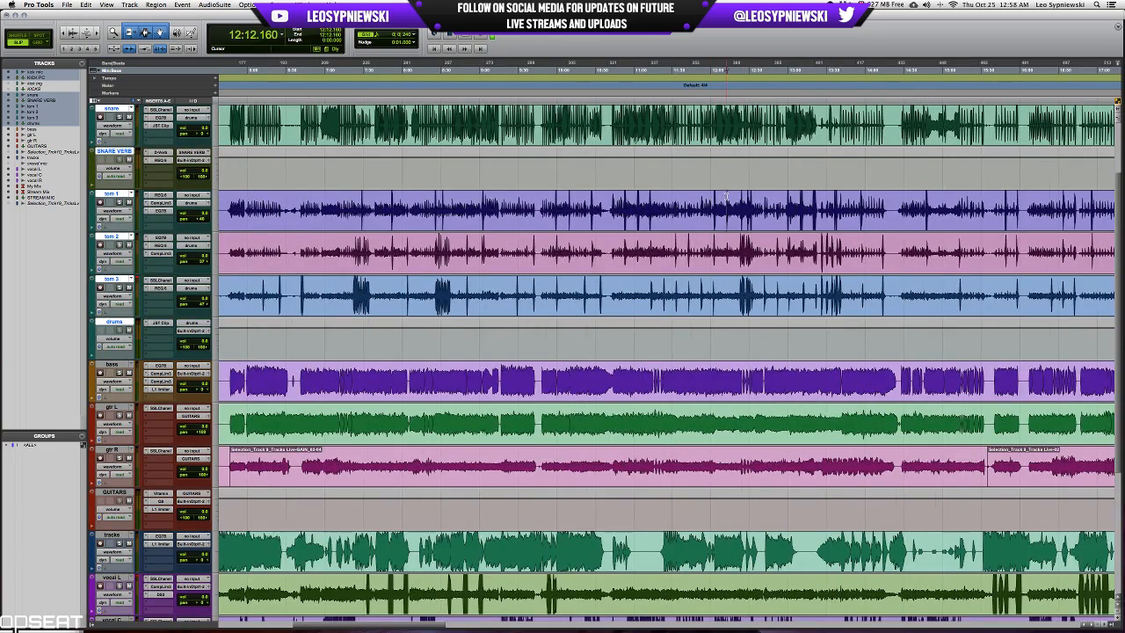
pyautogui.press('t')
pyautogui.press('t')
pyautogui.press('t')
pyautogui.press('t')
pyautogui.press('t')
pyautogui.press('t')
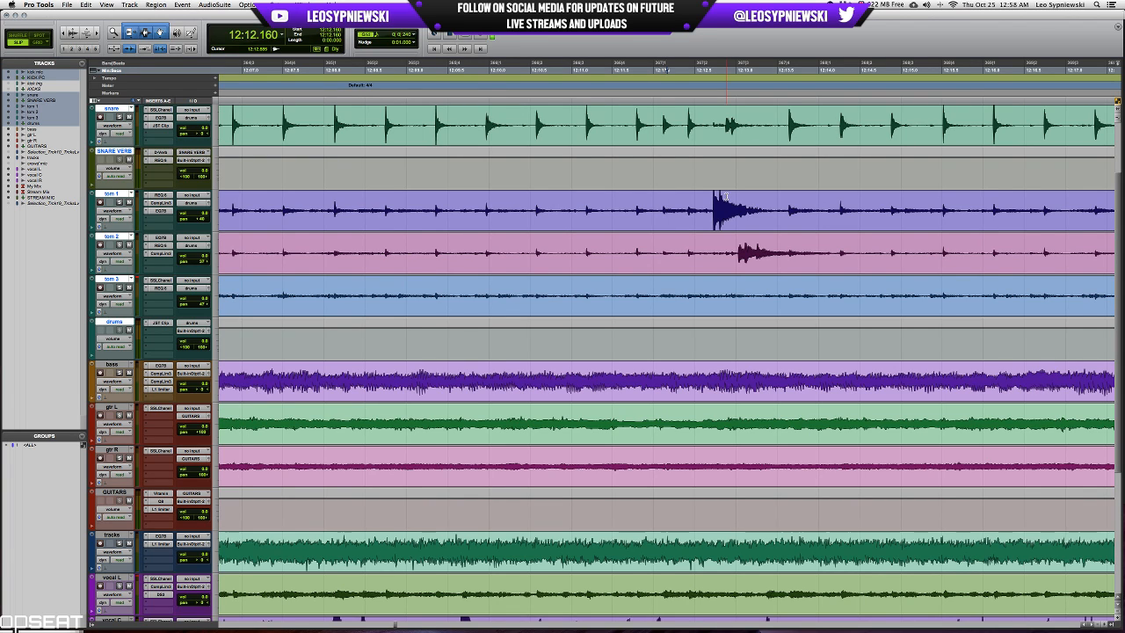
# Look over the drum, bass, guitar, backing and vocal tracks around and after 12:12.
pyautogui.press('r')
pyautogui.press('r')
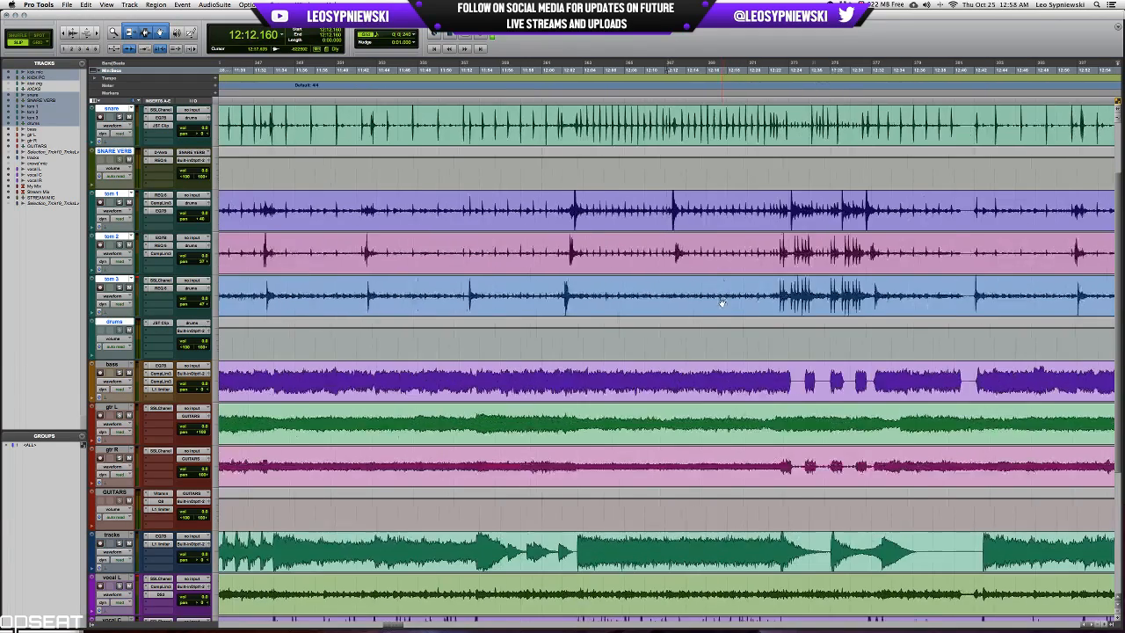
pyautogui.press('r')
pyautogui.scroll(-2, 724, 295)
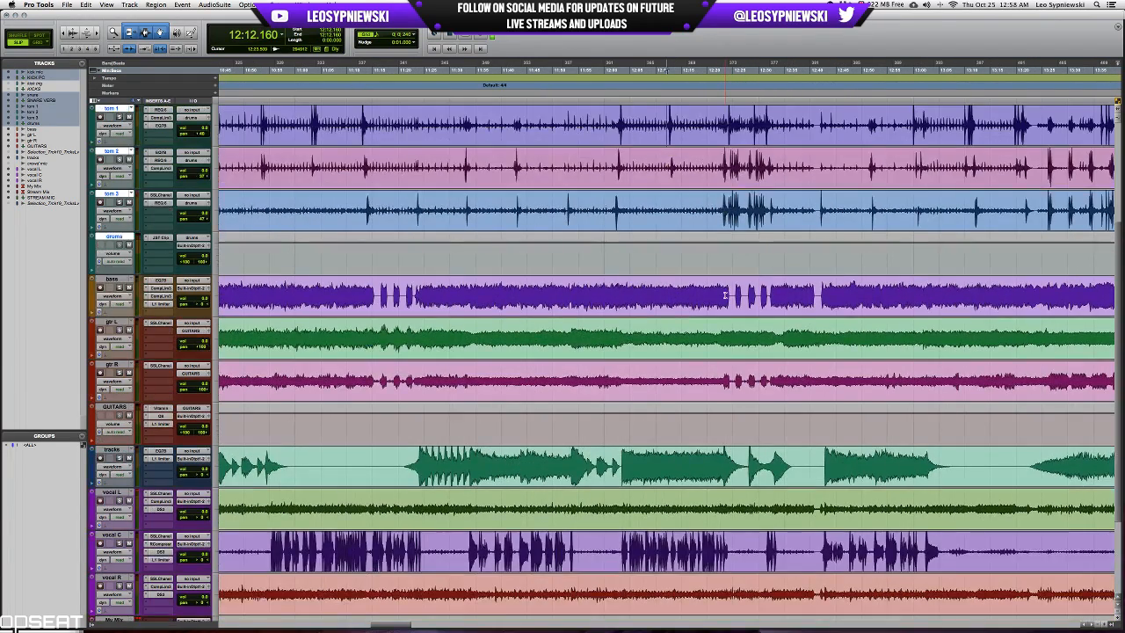
pyautogui.scroll(-3, 725, 296)
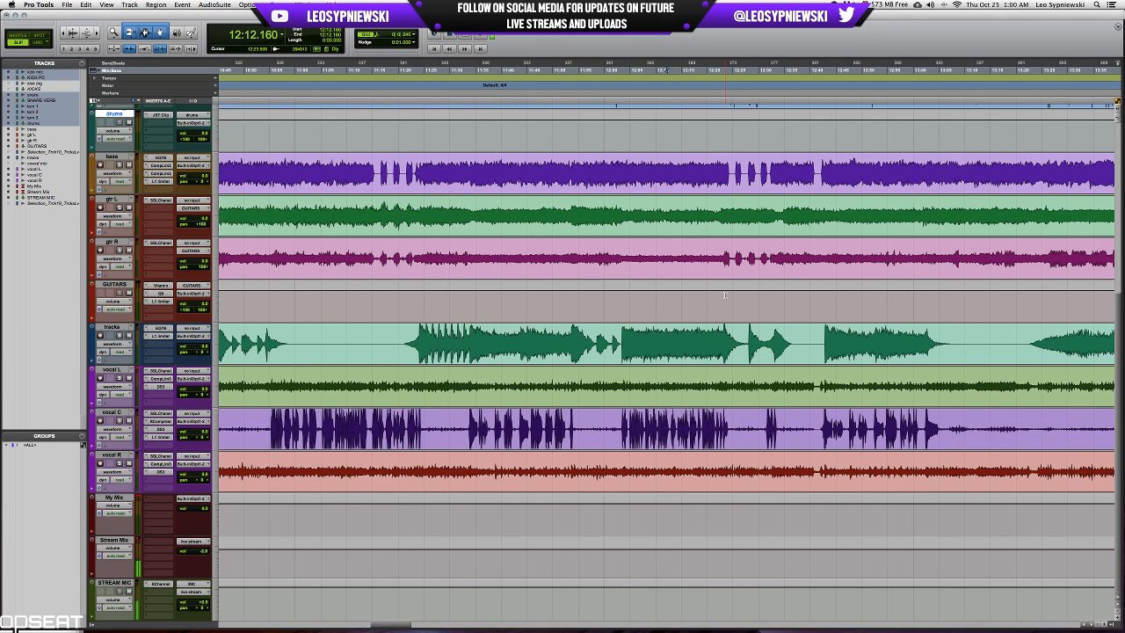
pyautogui.scroll(5, 725, 294)
pyautogui.scroll(-3, 725, 295)
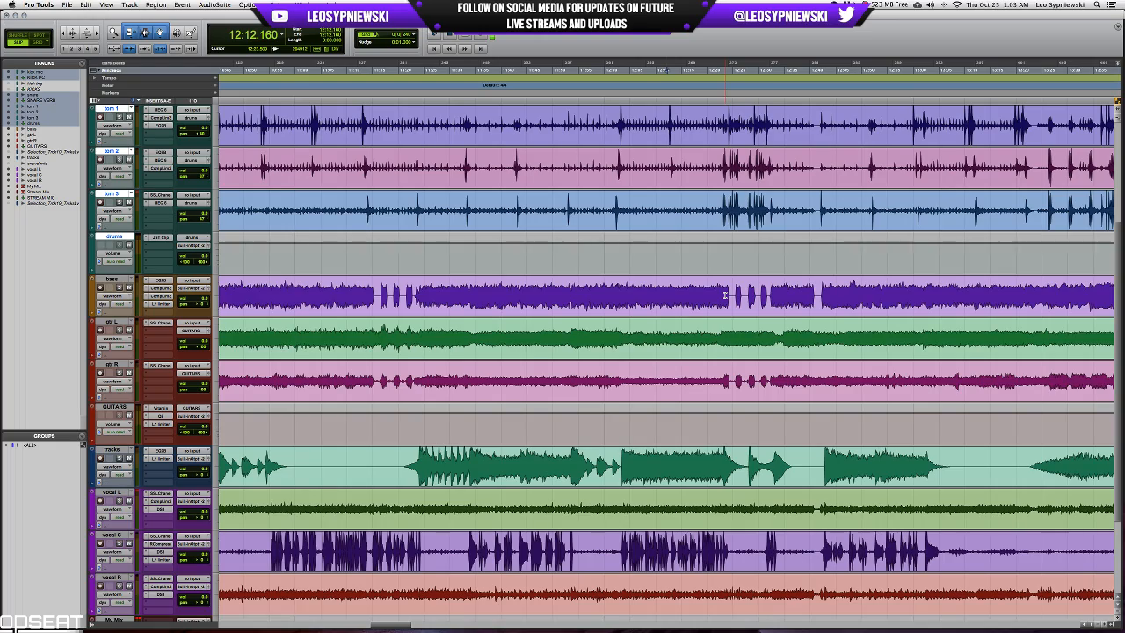
pyautogui.scroll(4, 725, 294)
pyautogui.scroll(-5, 747, 290)
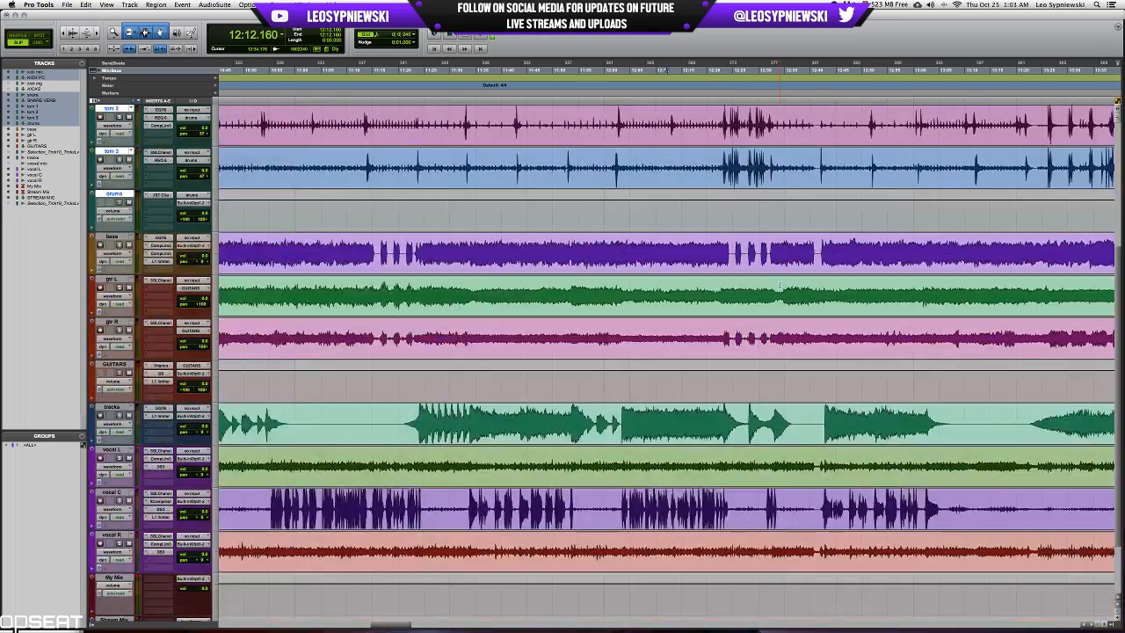
pyautogui.scroll(5, 779, 284)
pyautogui.press('r')
pyautogui.press('r')
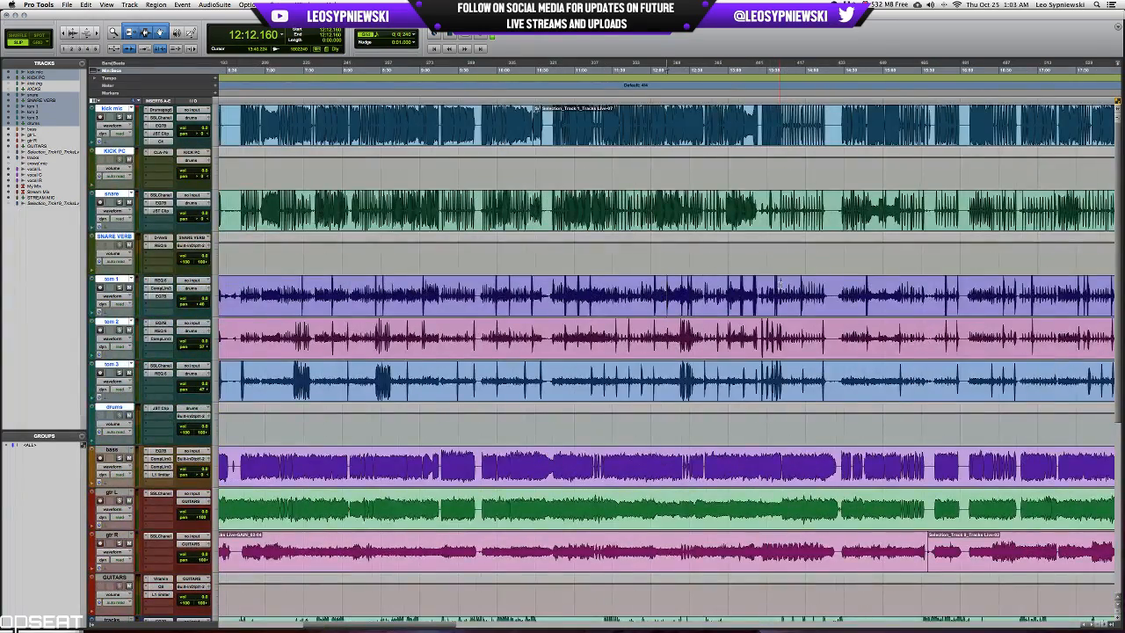
# View the whole session and place the edit cursor on the tom 1 track at 47:52.661 to inspect the drums there.
pyautogui.click(758, 311)
pyautogui.press('r')
pyautogui.press('r')
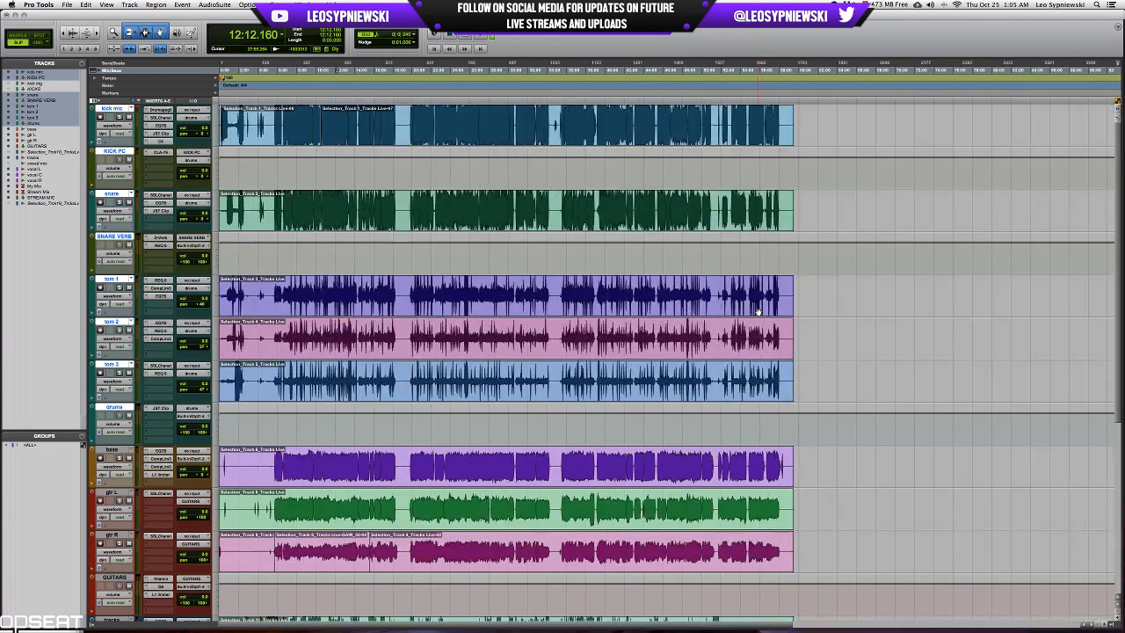
pyautogui.click(681, 288)
pyautogui.press('t')
pyautogui.press('t')
pyautogui.press('t')
pyautogui.press('t')
pyautogui.press('t')
pyautogui.press('t')
pyautogui.press('t')
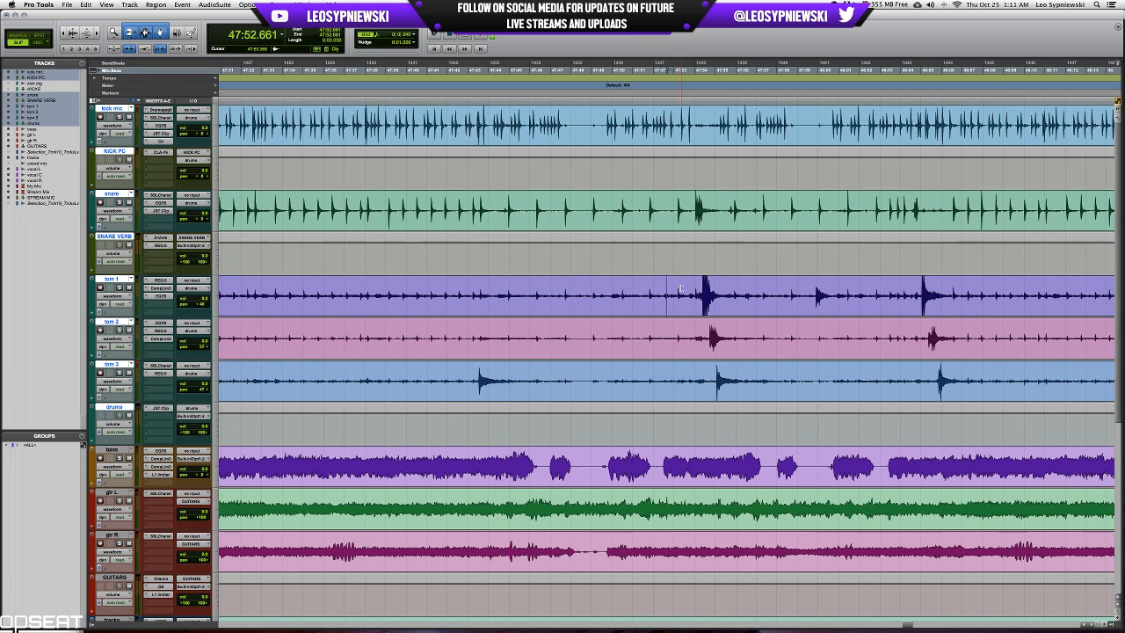
# Move the edit cursor to the tom fill at 47:54.730 and examine its individual snare and tom hits.
pyautogui.click(706, 288)
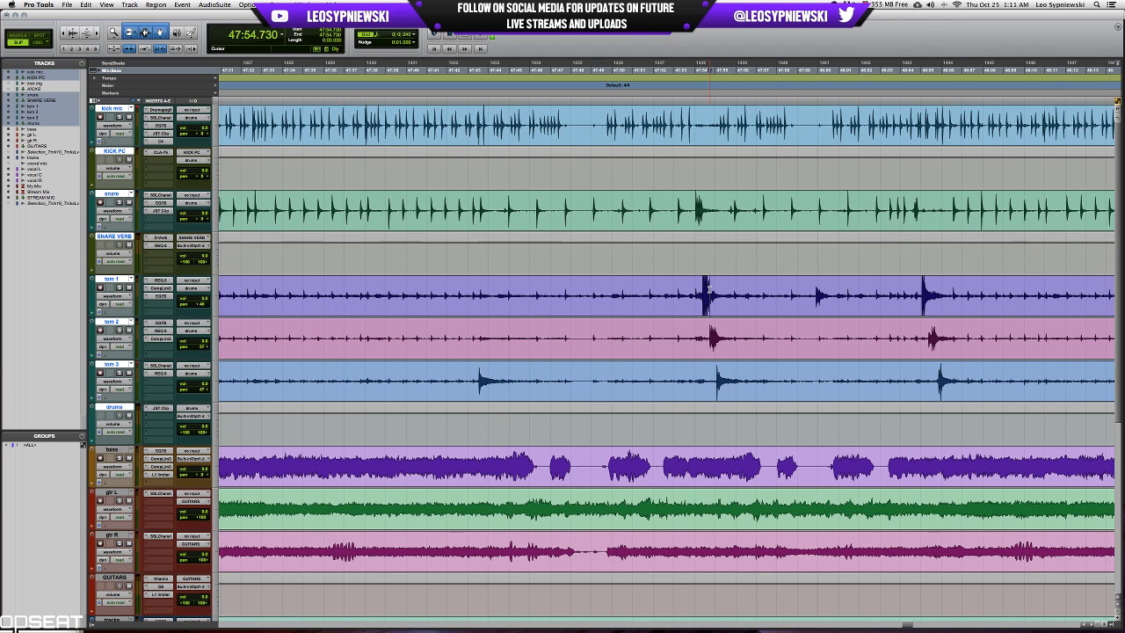
pyautogui.press('super+bracketright')
pyautogui.press('super+bracketright')
pyautogui.press('super+bracketright')
pyautogui.press('super+bracketright')
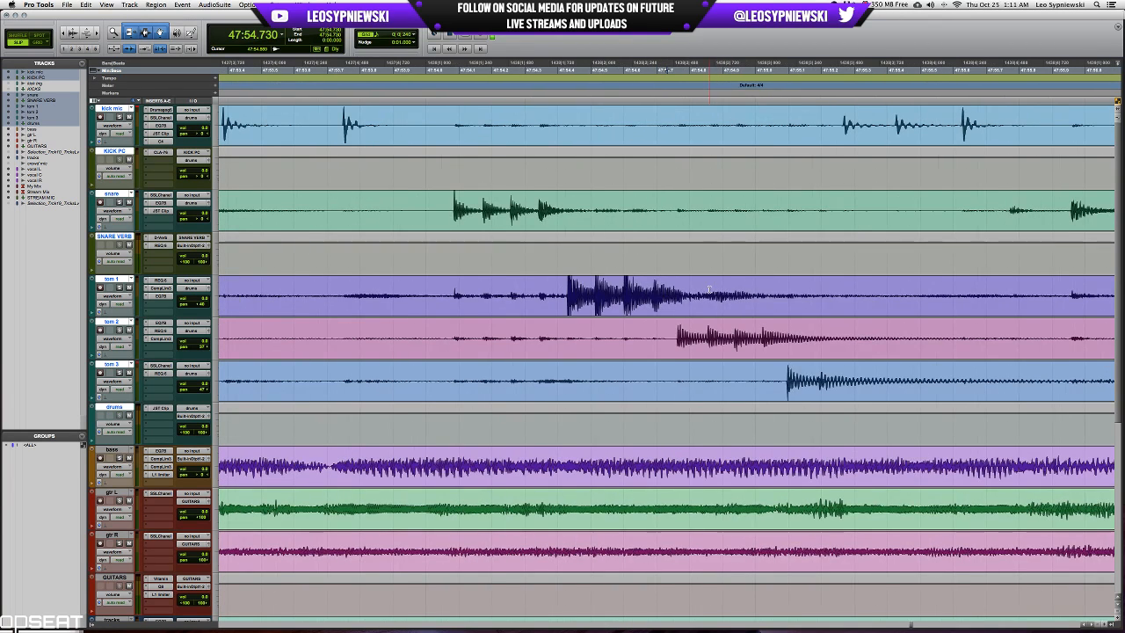
pyautogui.hscroll(5, 708, 288)
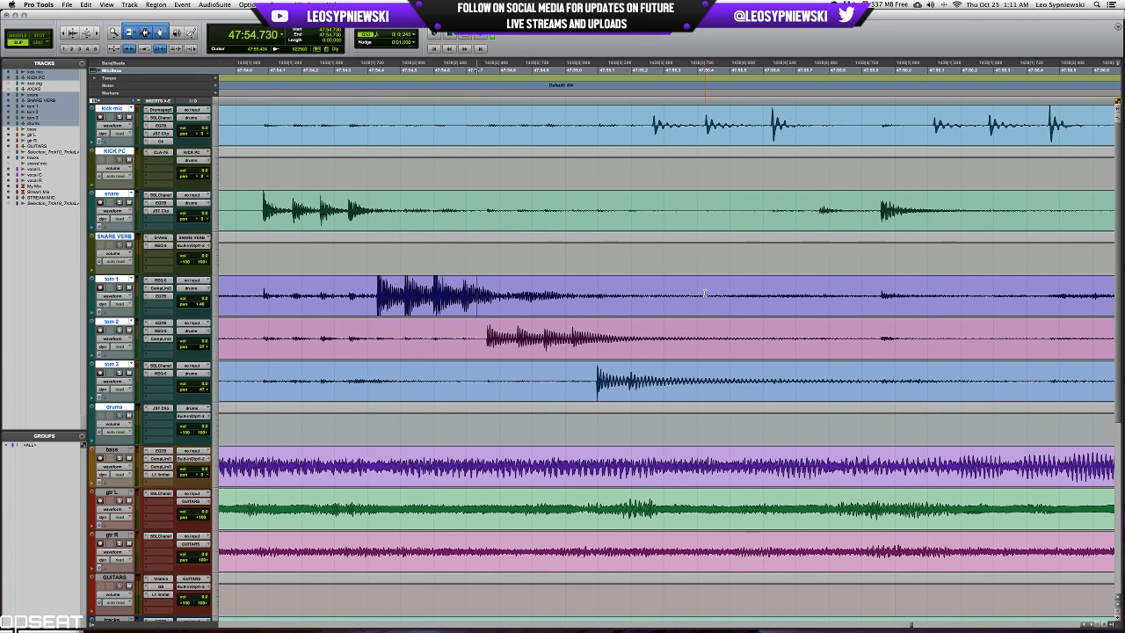
# Lower the live stream sends on the drums, bass, GUITARS, tracks and vocal channels, and pull the My Mix fader down.
pyautogui.press('super+equal')
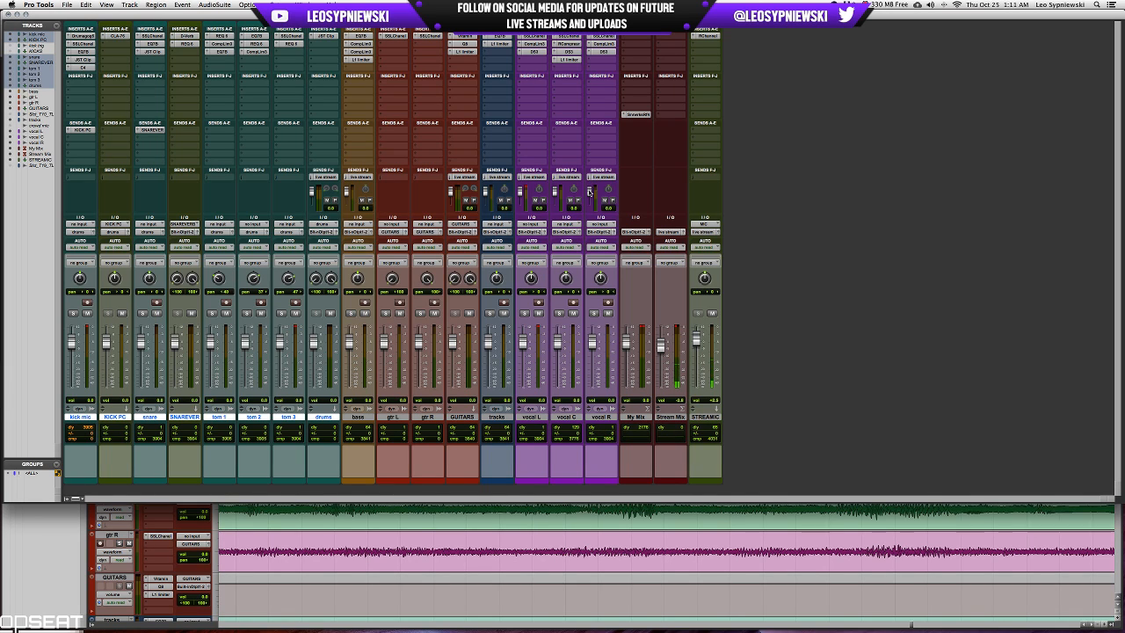
pyautogui.moveTo(587, 200); pyautogui.dragTo(554, 199)
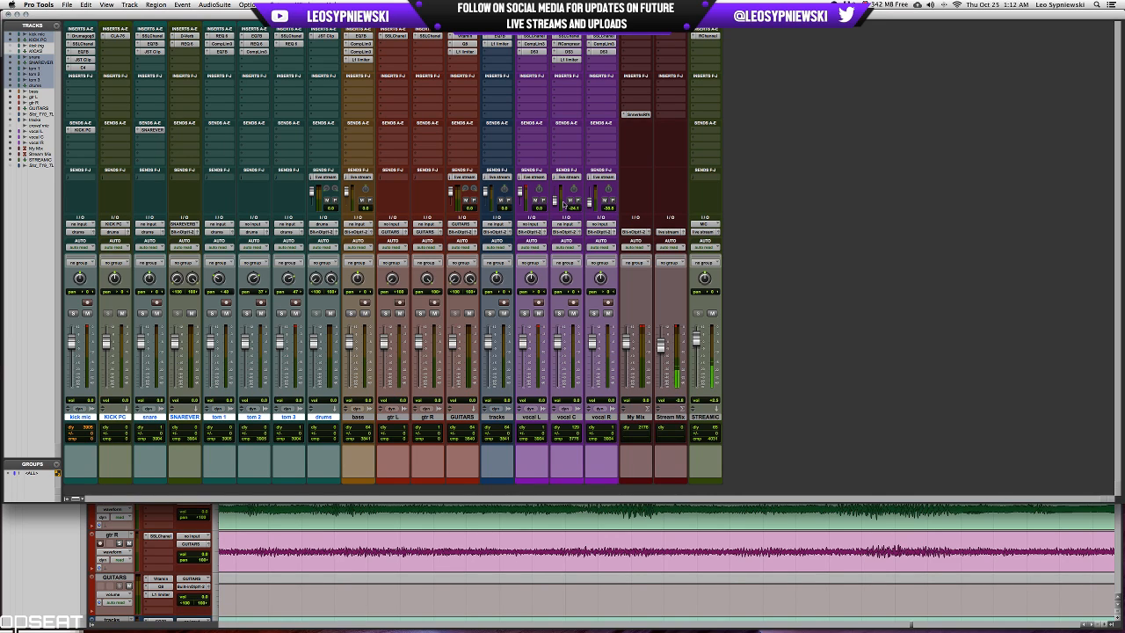
pyautogui.moveTo(554, 200); pyautogui.dragTo(505, 178)
pyautogui.moveTo(506, 179); pyautogui.dragTo(467, 178)
pyautogui.moveTo(374, 177); pyautogui.dragTo(328, 178)
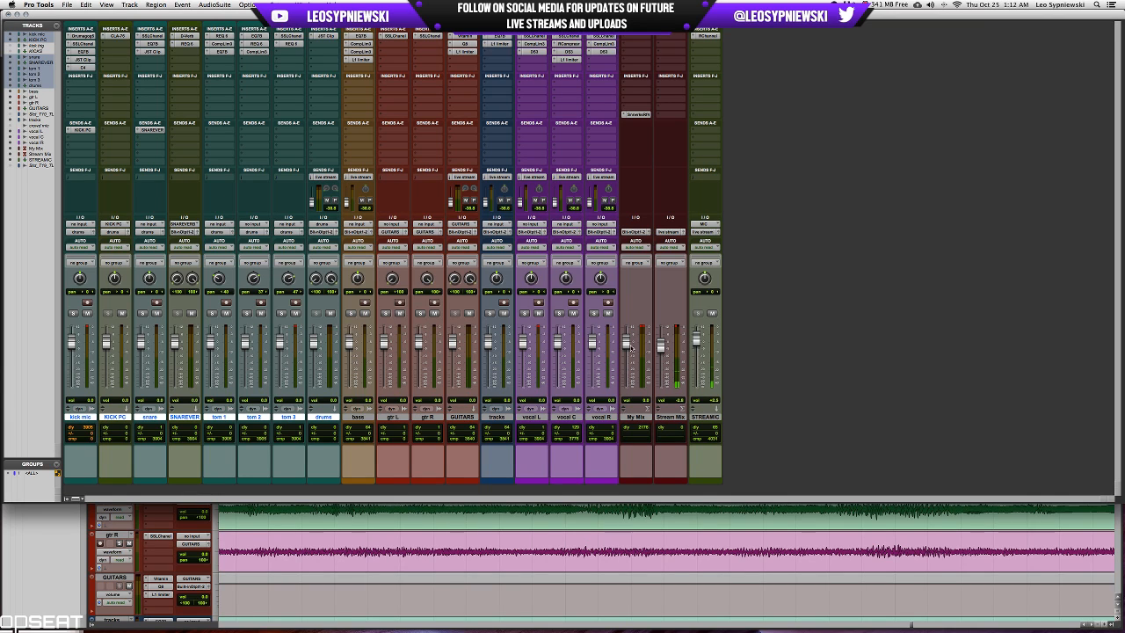
pyautogui.moveTo(626, 344); pyautogui.dragTo(627, 371)
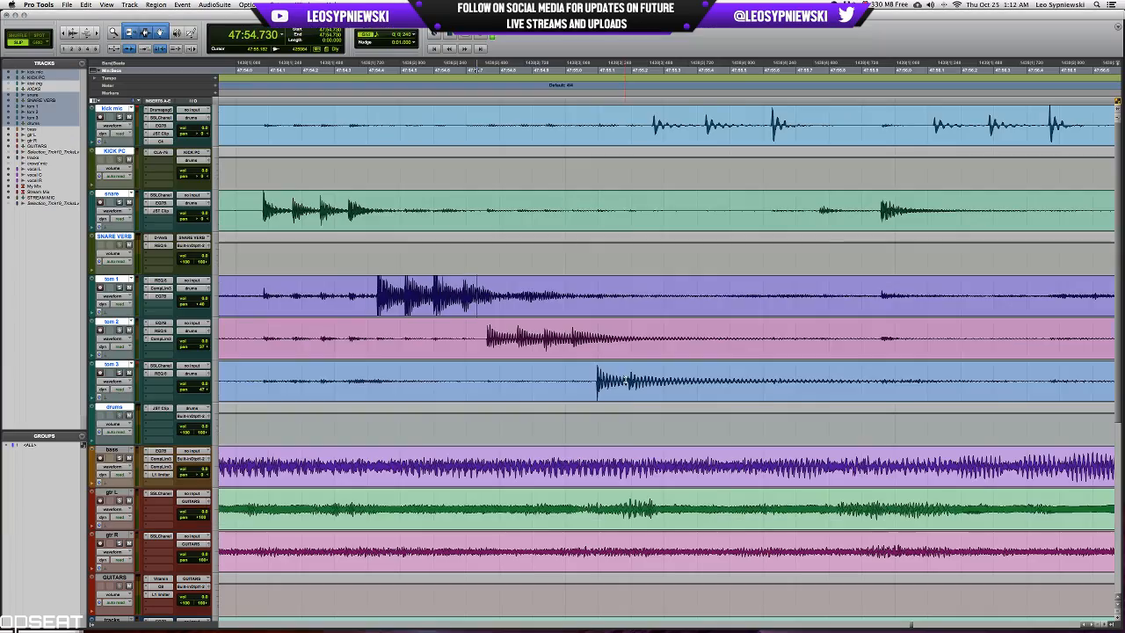
pyautogui.press('super+equal')
# Find the gap before the first full-band song, placing the edit cursor at 5:40.736 and checking where its backing track begins.
pyautogui.scroll(-2, 624, 380)
pyautogui.hscroll(-15, 625, 380)
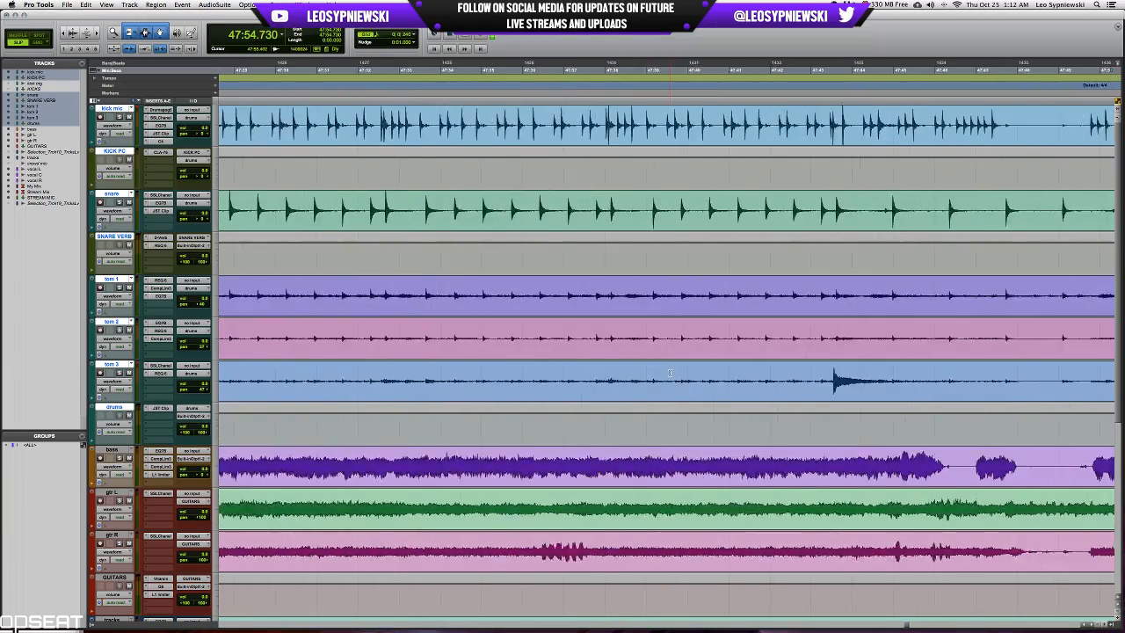
pyautogui.scroll(-3, 669, 373)
pyautogui.hscroll(-20, 669, 373)
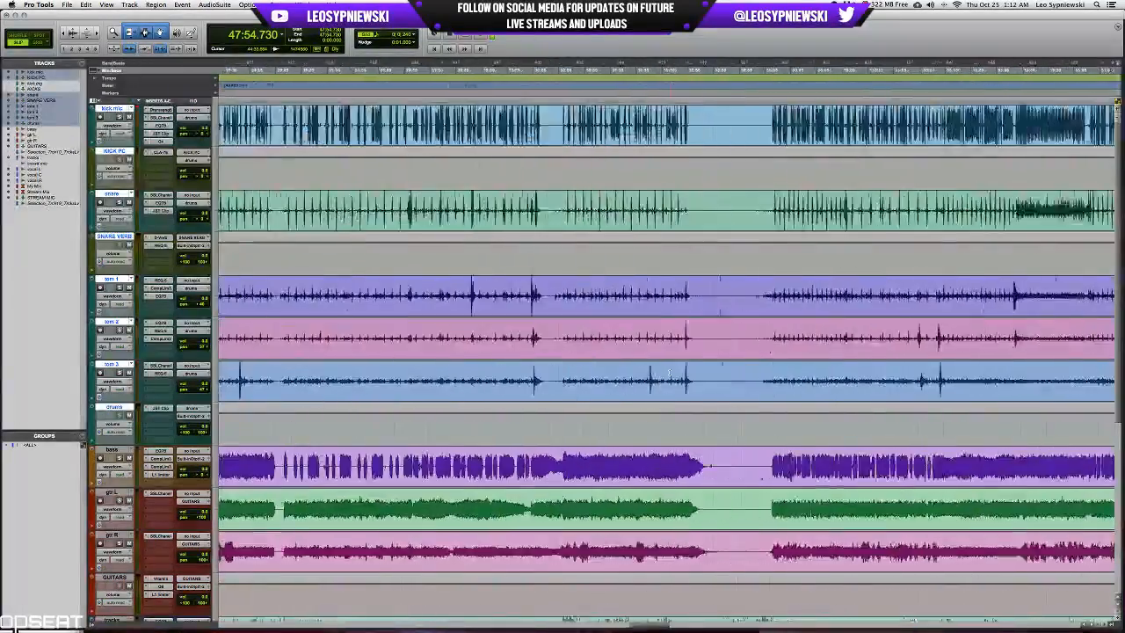
pyautogui.hscroll(-20, 668, 373)
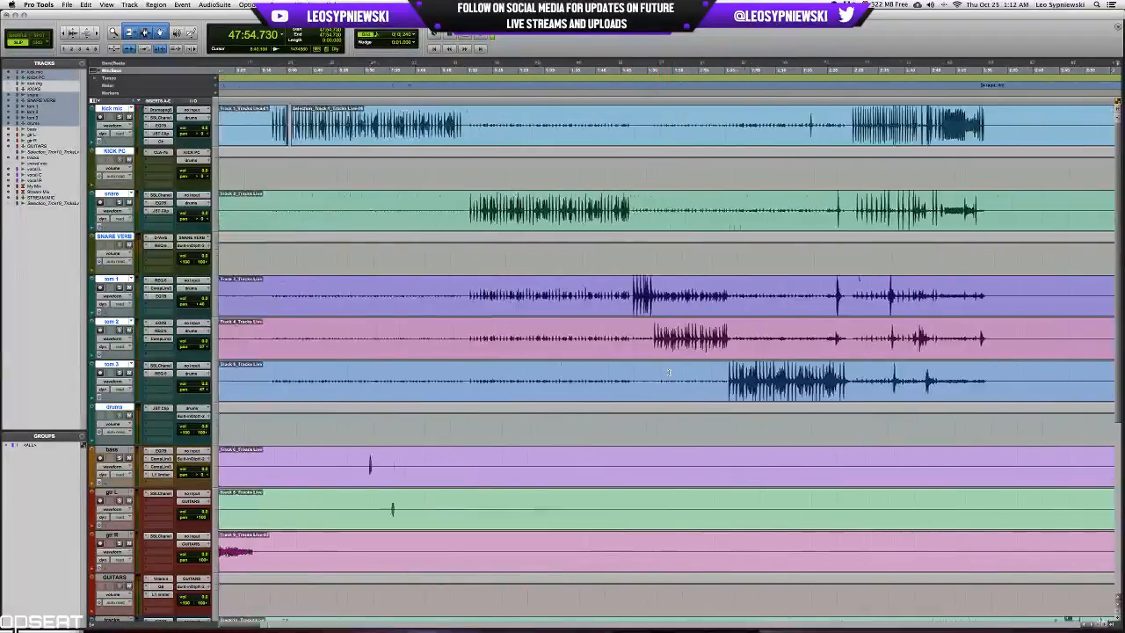
pyautogui.hscroll(-10, 669, 374)
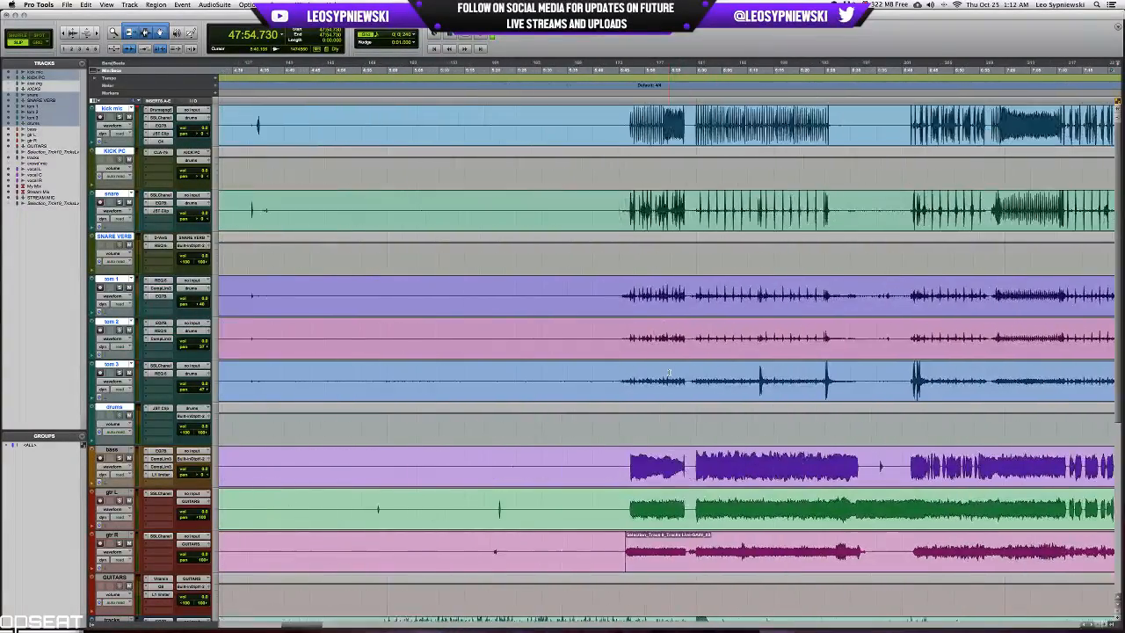
pyautogui.click(596, 284)
pyautogui.press('t')
pyautogui.press('t')
pyautogui.press('t')
pyautogui.scroll(-7, 635, 350)
pyautogui.press('r')
pyautogui.press('r')
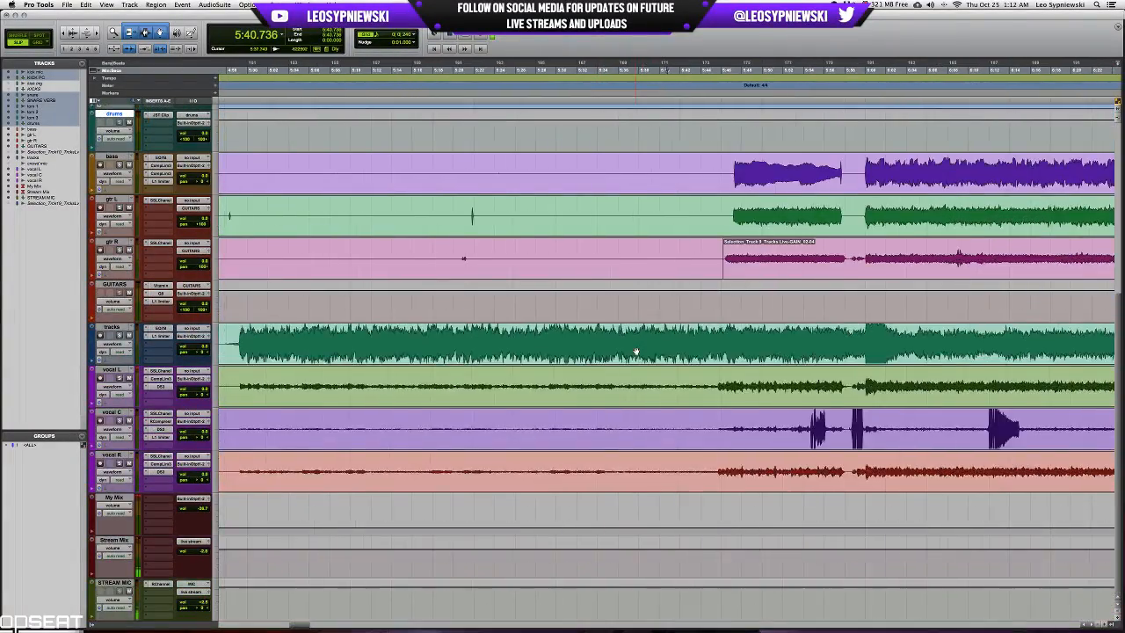
pyautogui.press('r')
pyautogui.press('r')
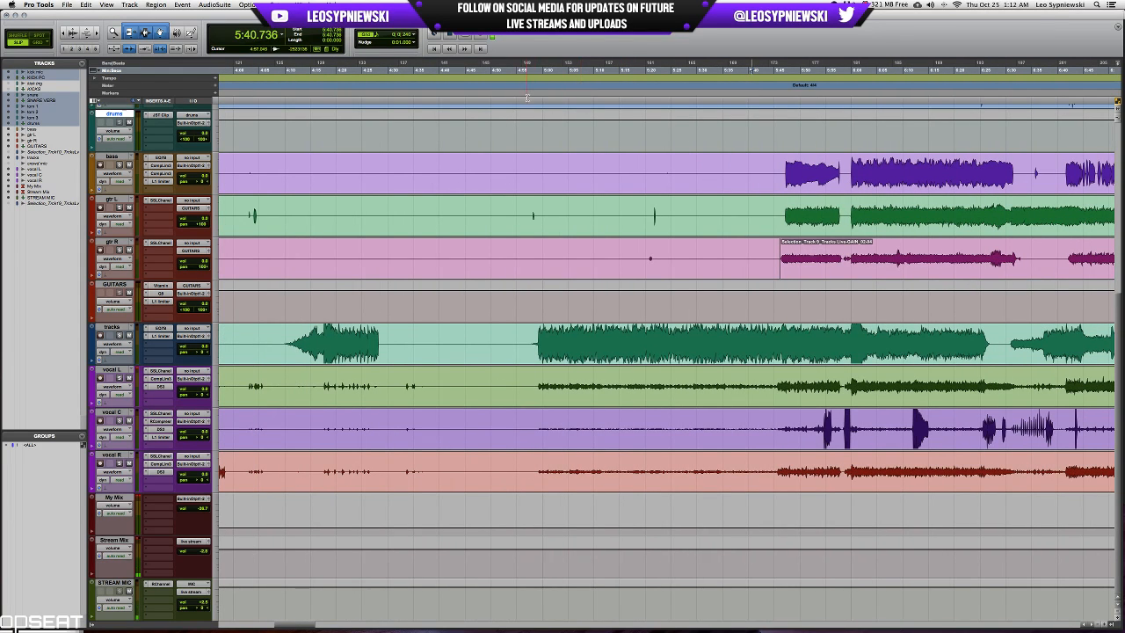
# Delete everything from the session start to just before the backing track at about 4:57 in Shuffle mode, and return to Slip mode.
pyautogui.moveTo(527, 98); pyautogui.dragTo(356, 97)
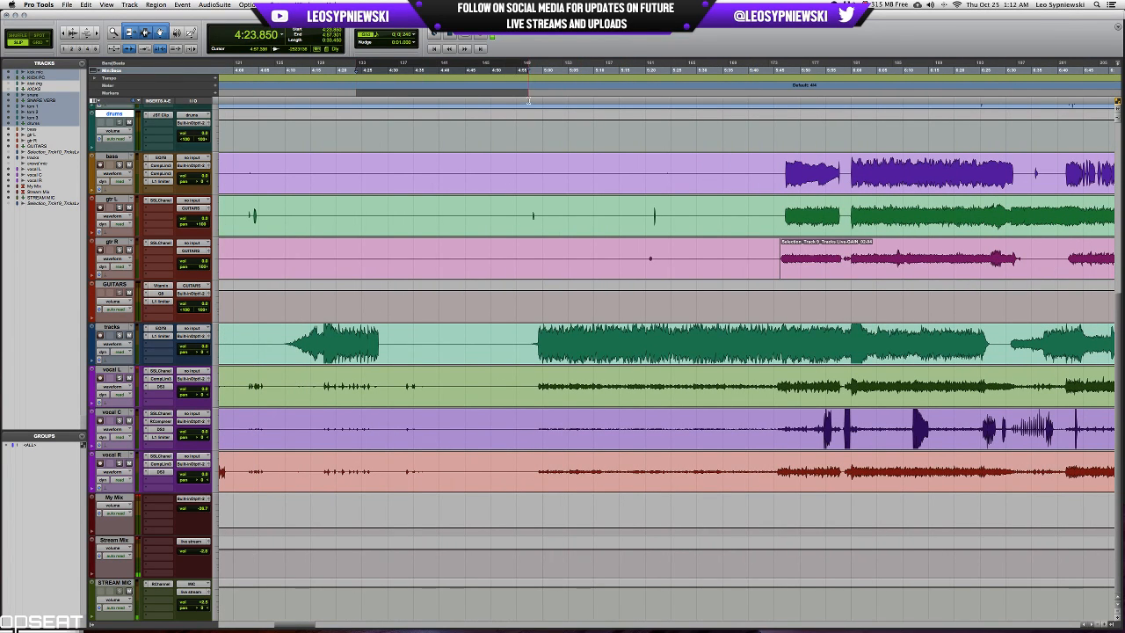
pyautogui.hotkey('shift', 'Return')
pyautogui.scroll(7, 130, 205)
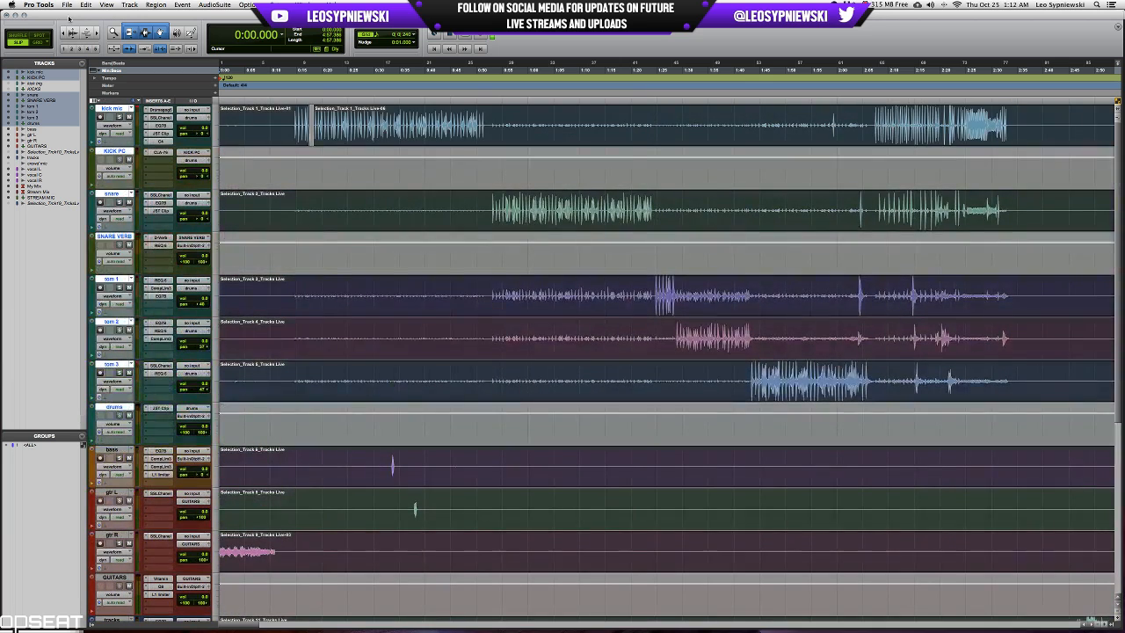
pyautogui.click(15, 36)
pyautogui.press('Delete')
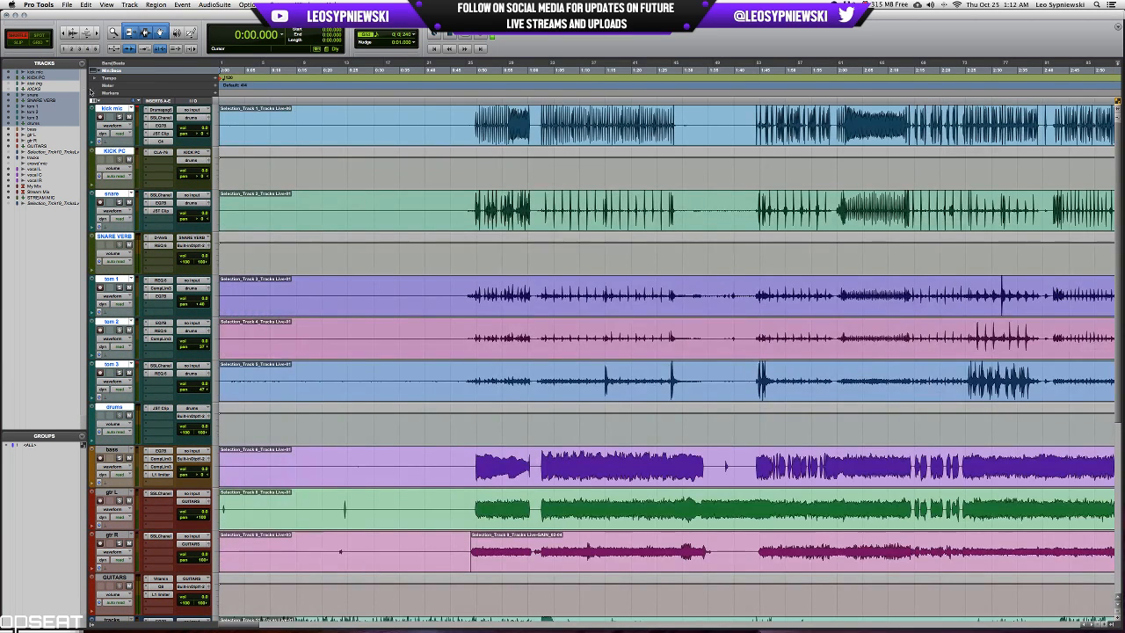
pyautogui.click(15, 41)
# Audition the trimmed session from its start, from 0:37.540, and from about 0:46.8 just before the band enters.
pyautogui.press('space')
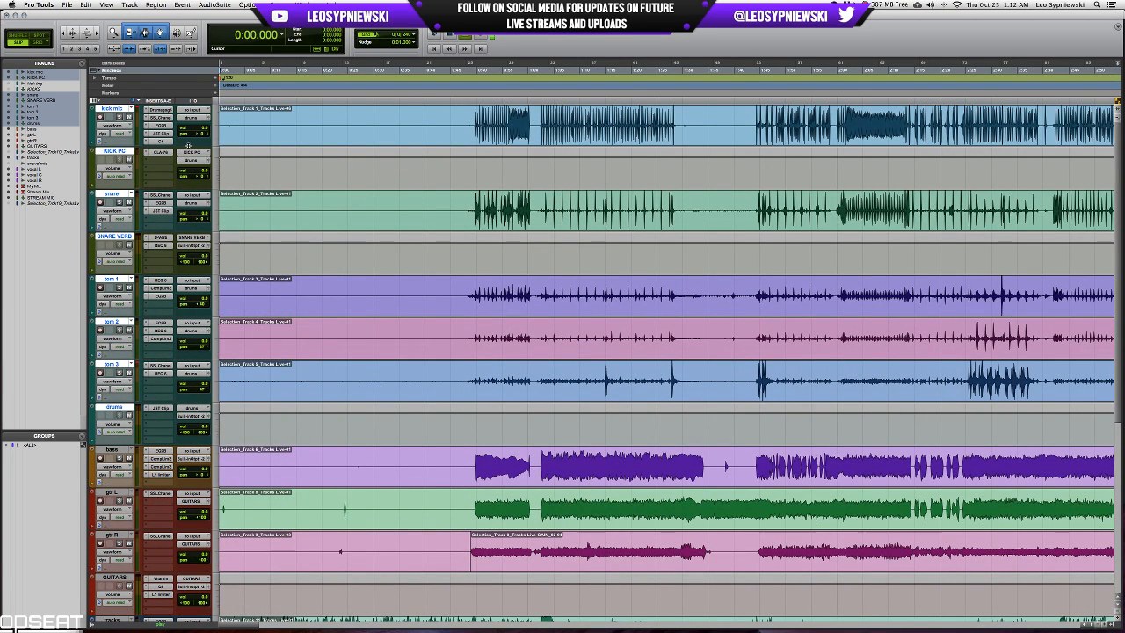
pyautogui.press('space')
pyautogui.click(412, 120)
pyautogui.press('space')
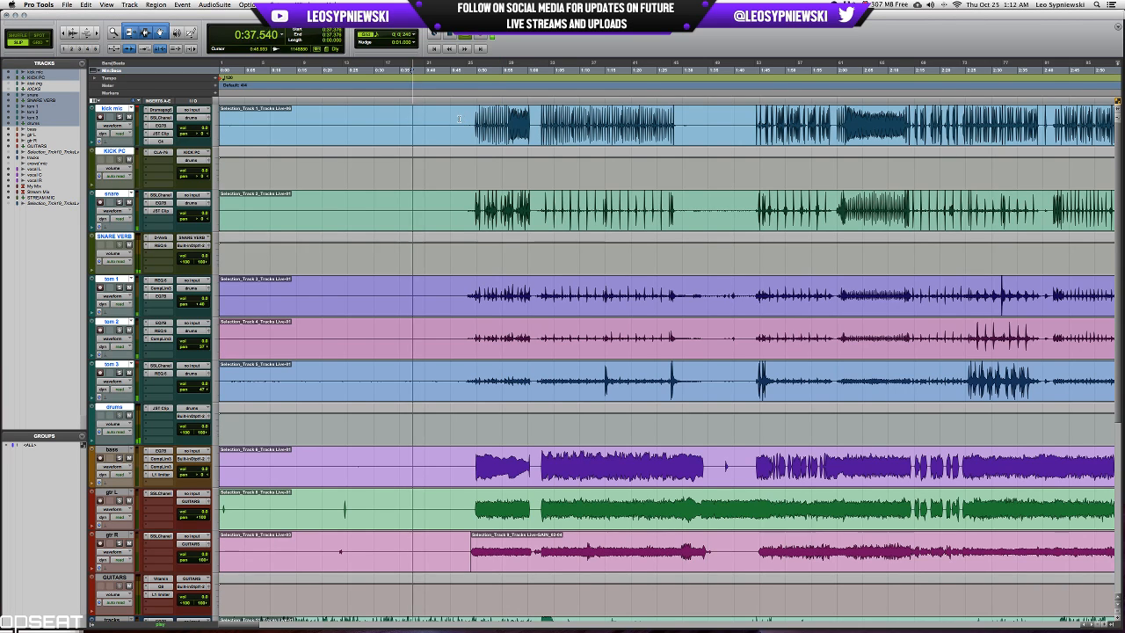
pyautogui.press('space')
pyautogui.click(459, 119)
pyautogui.press('space')
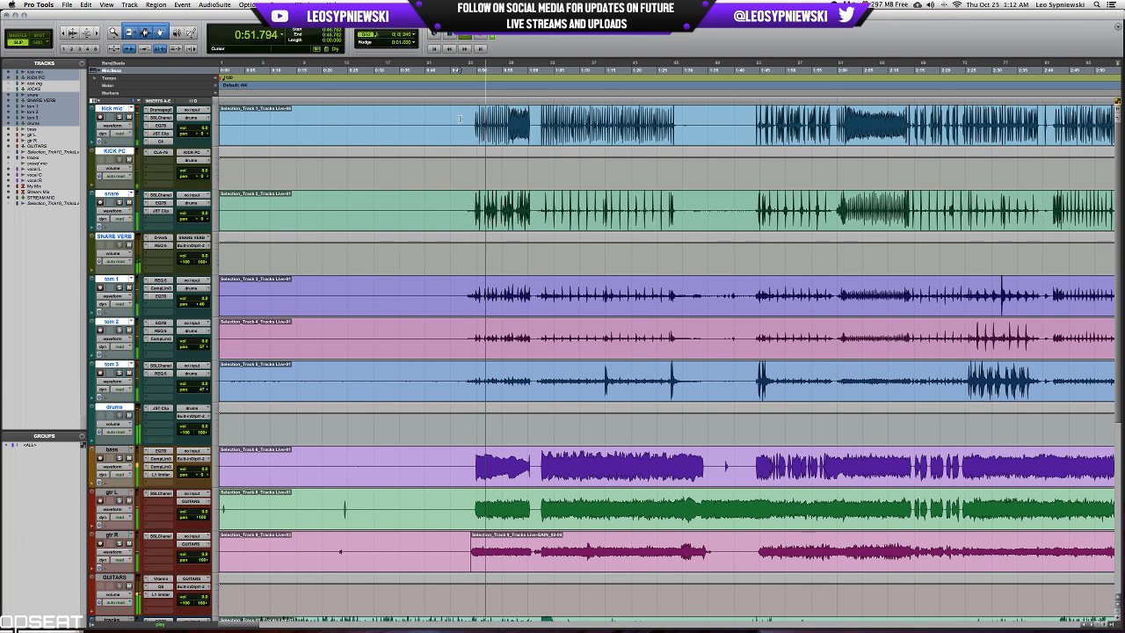
# Bring up the mixer during playback and lower the computer's output volume.
pyautogui.press('super+equal')
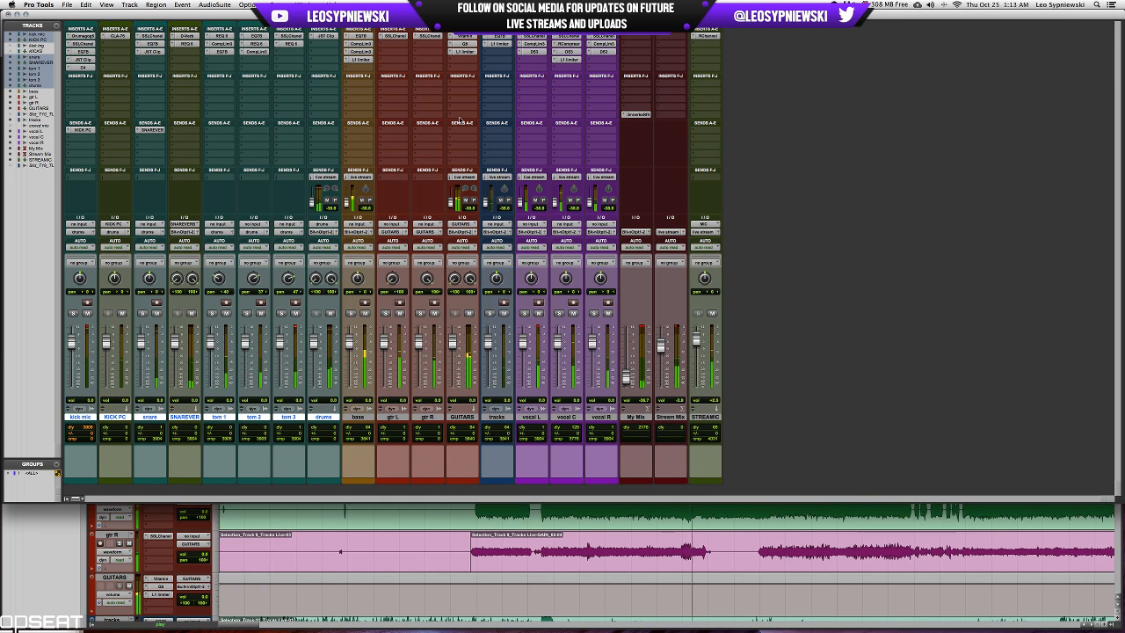
pyautogui.press('XF86AudioLowerVolume')
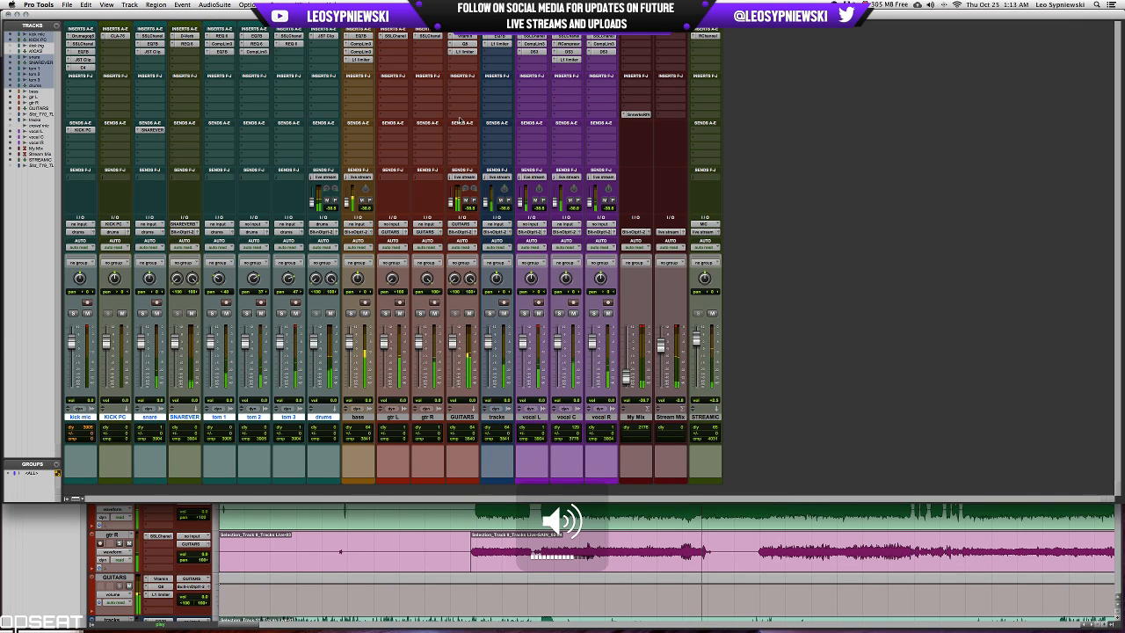
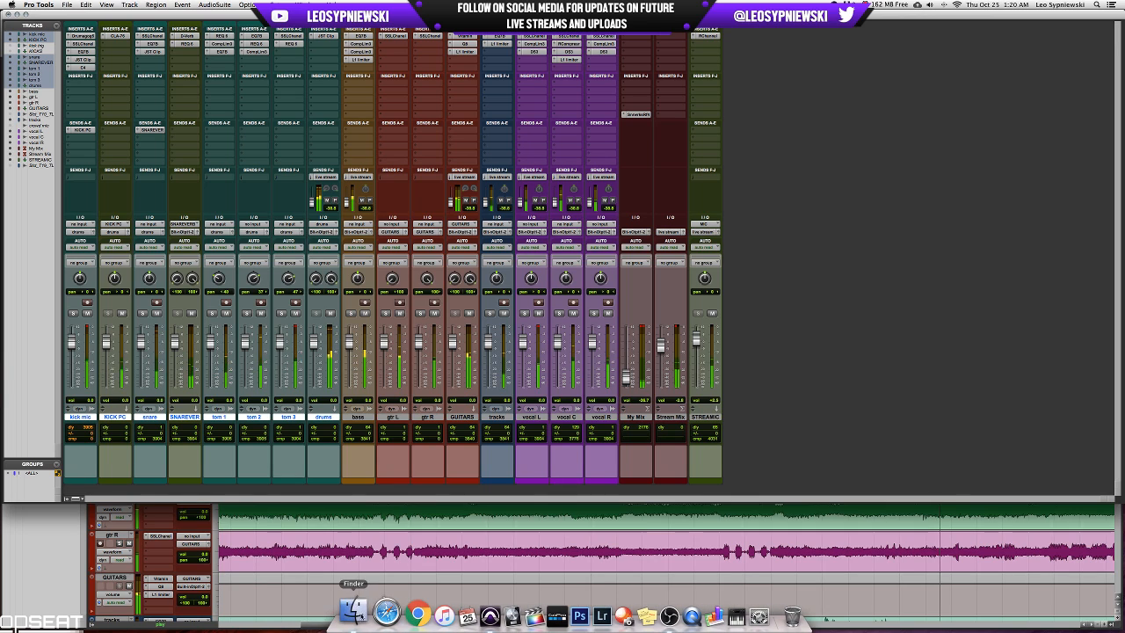
# Look through the GoPro Audio folder on the Pro Tools HD drive in Finder, and close the window.
pyautogui.click(338, 615)
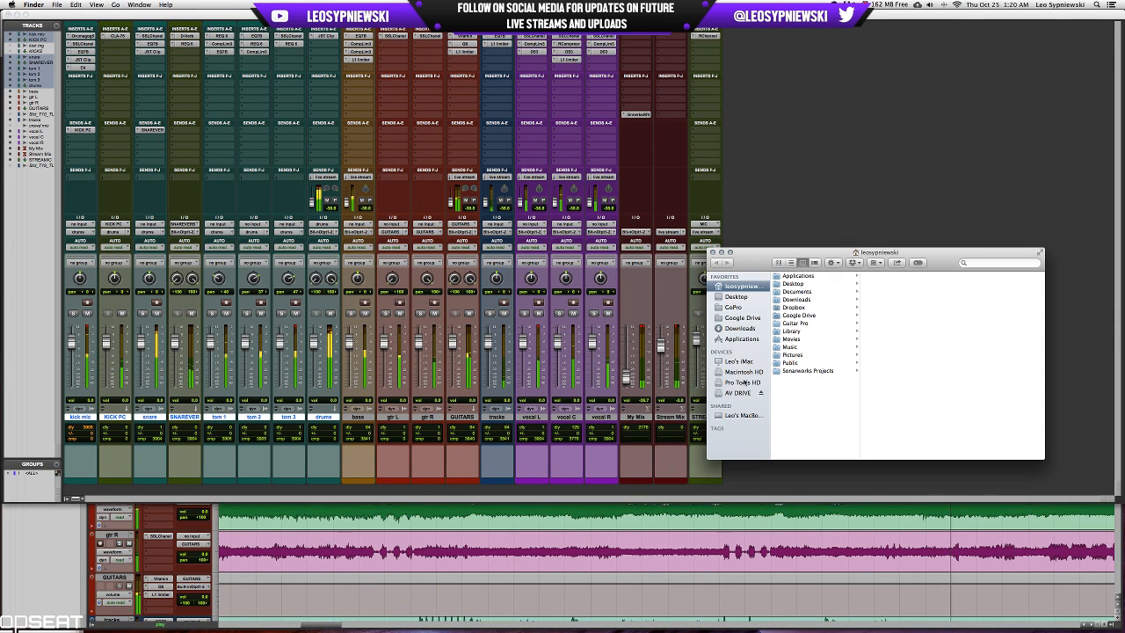
pyautogui.click(743, 382)
pyautogui.click(810, 284)
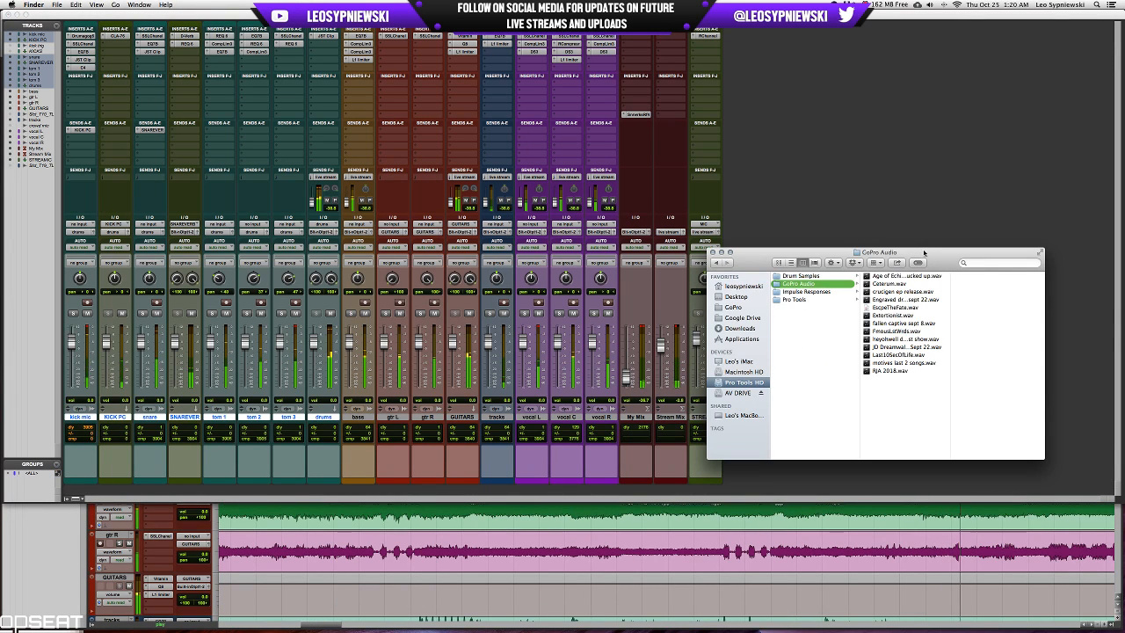
pyautogui.moveTo(922, 253); pyautogui.dragTo(955, 267)
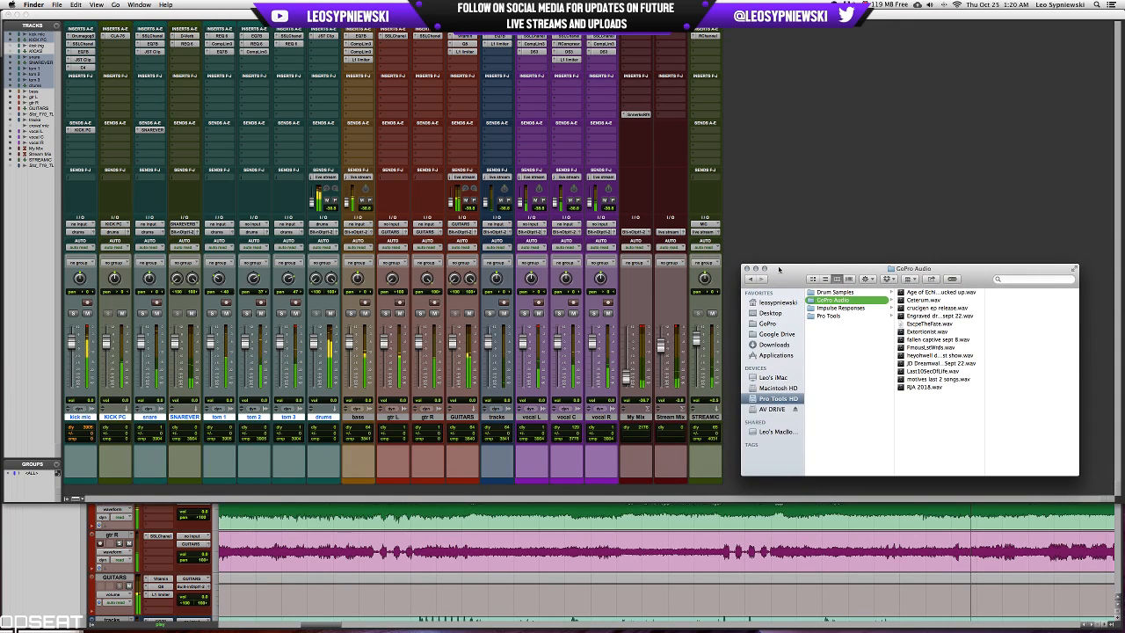
pyautogui.click(744, 267)
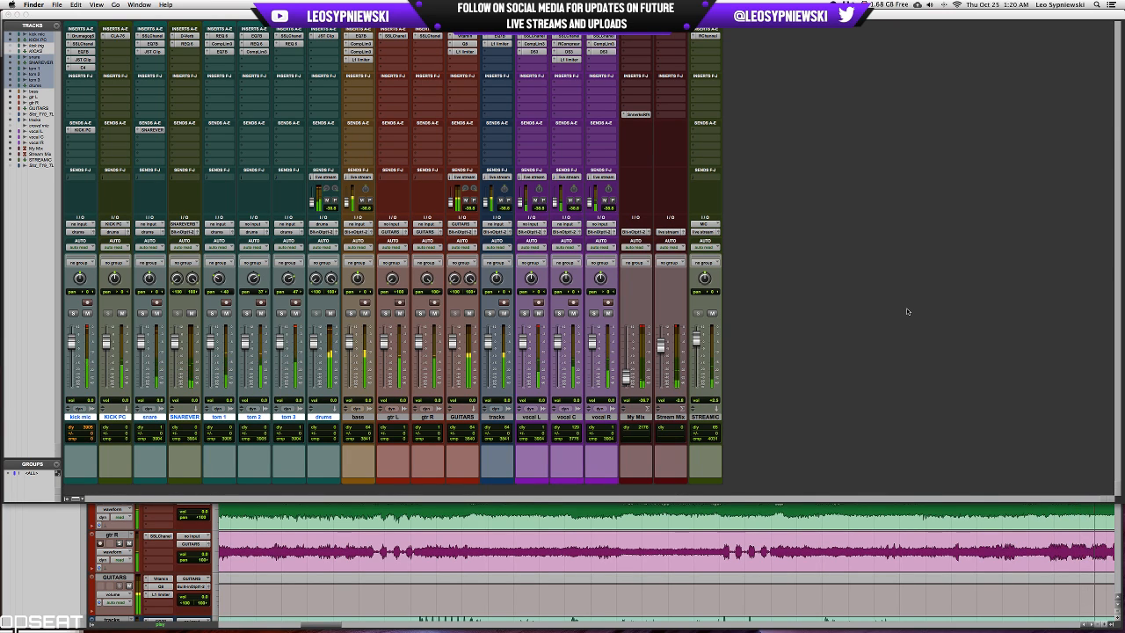
# Return to the Edit window and audition the next song from 14:52.416, viewing the lower tracks around its start.
pyautogui.moveTo(787, 631)
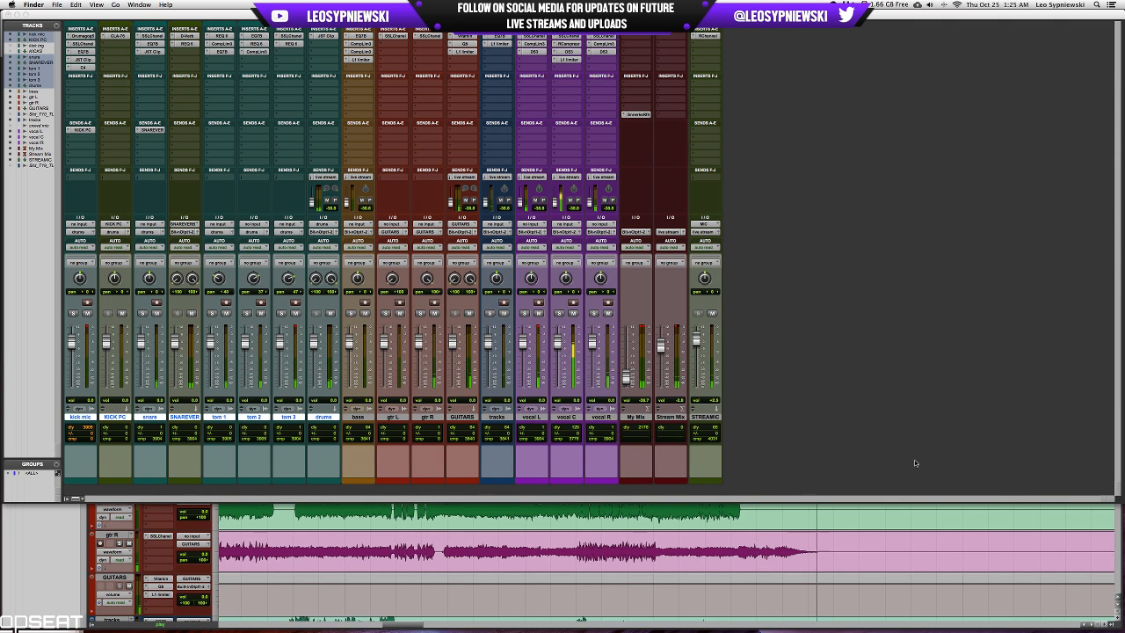
pyautogui.click(881, 515)
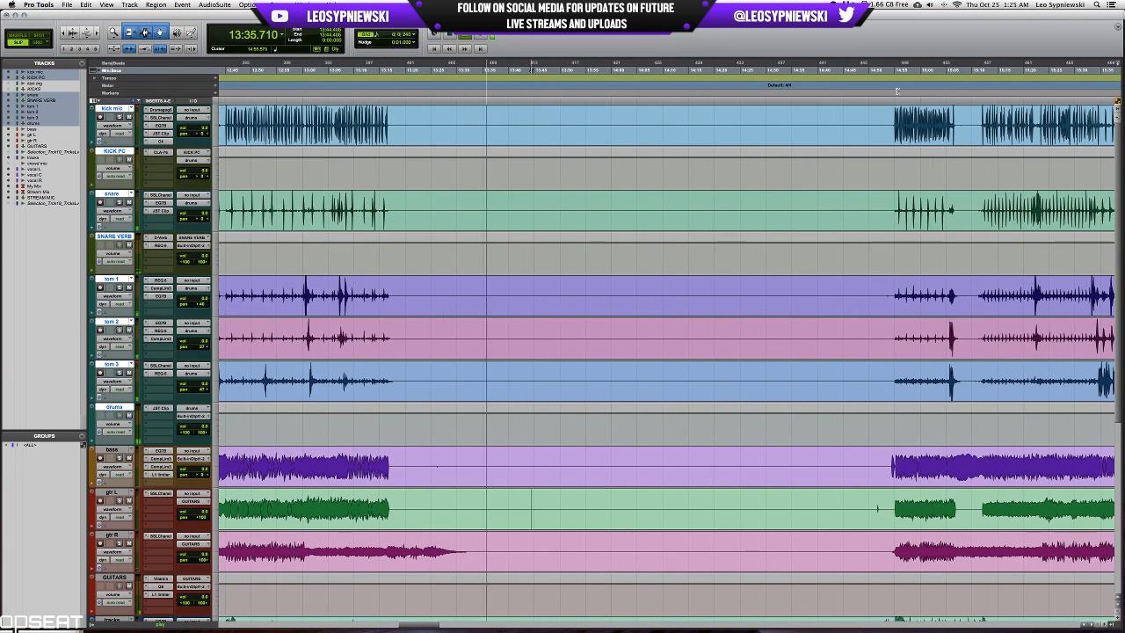
pyautogui.click(881, 121)
pyautogui.scroll(-5, 881, 121)
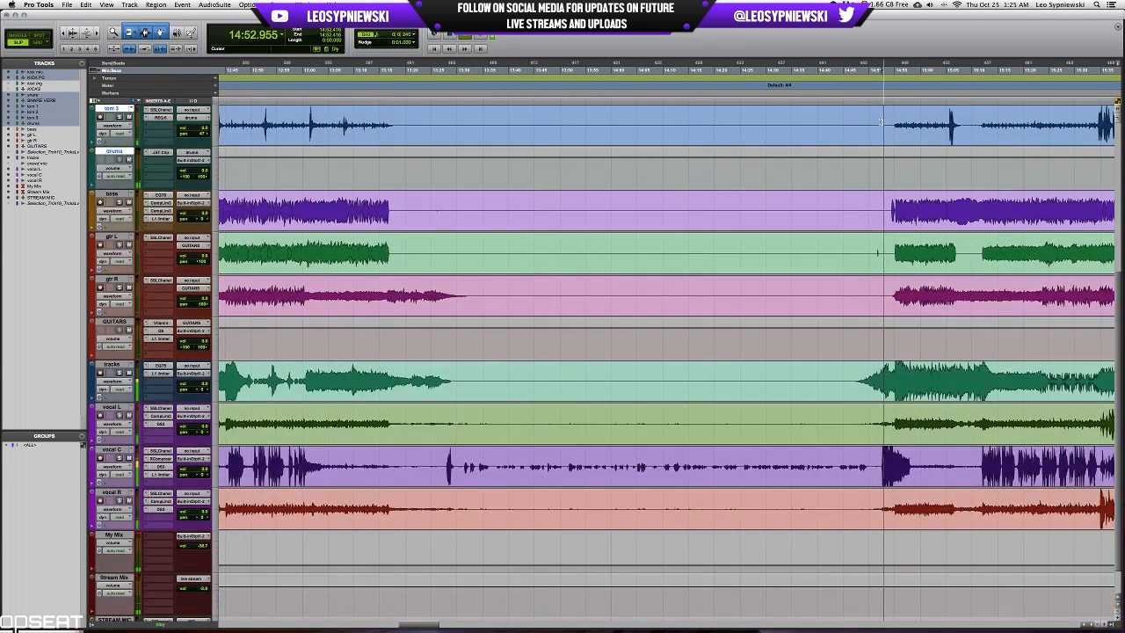
pyautogui.scroll(5, 881, 122)
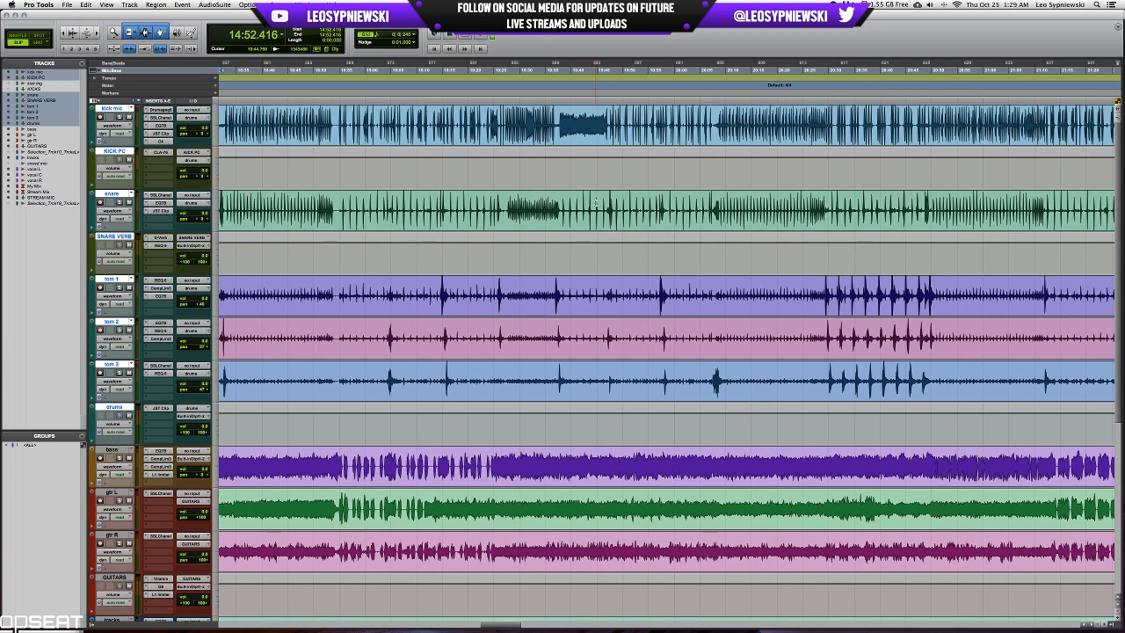
# Bring the mixer back up and switch to OBS to show its live streaming and recording window.
pyautogui.press('super+equal')
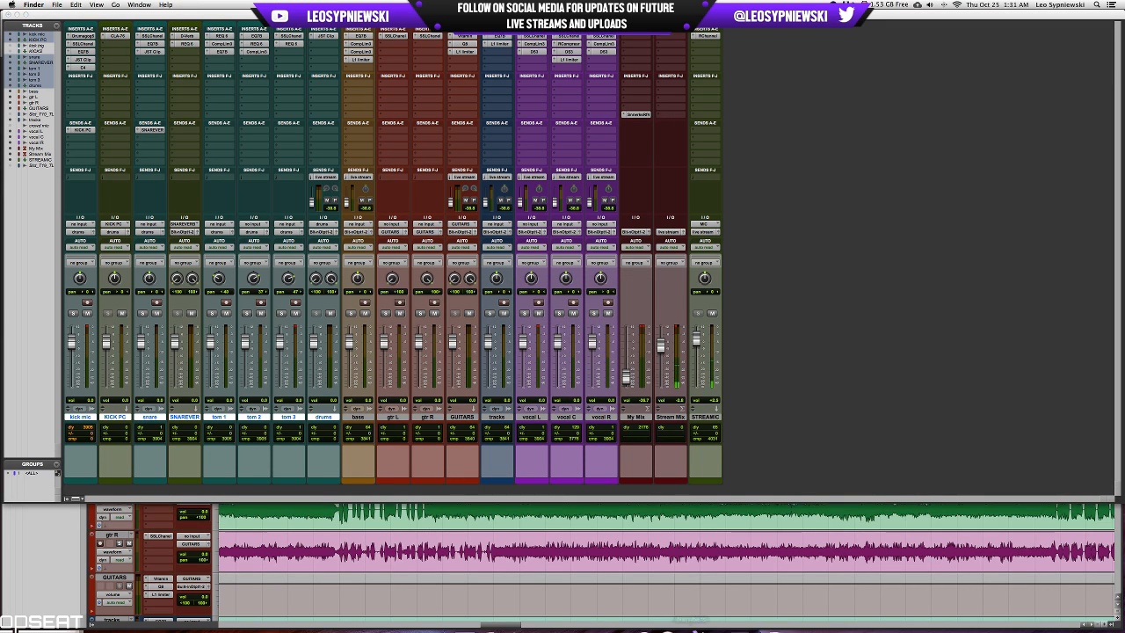
pyautogui.moveTo(690, 622)
pyautogui.click(646, 613)
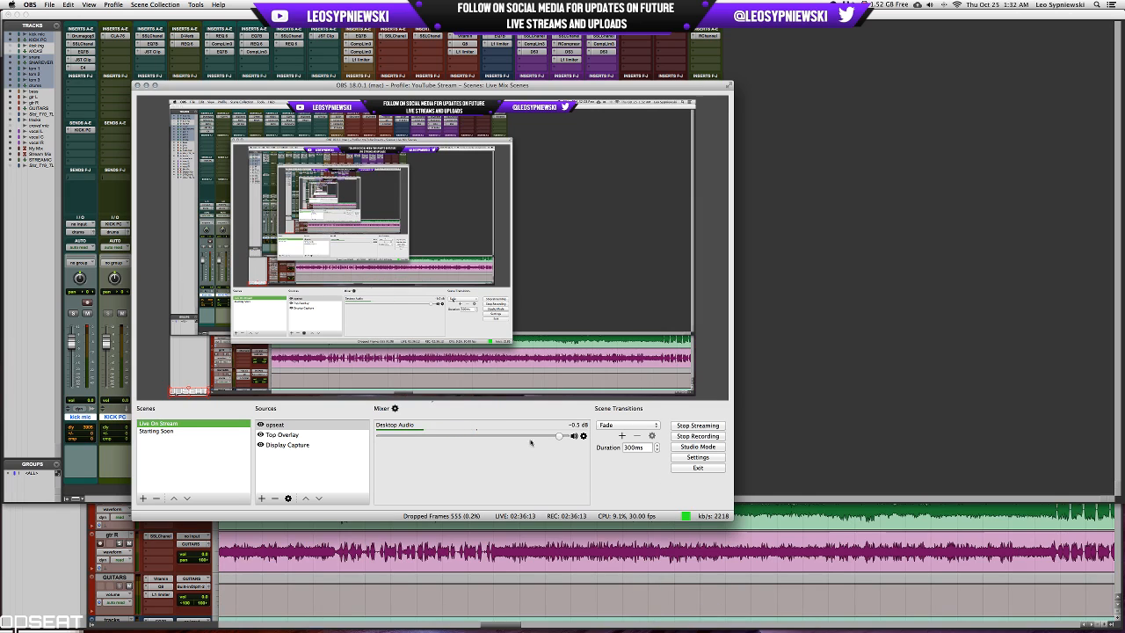